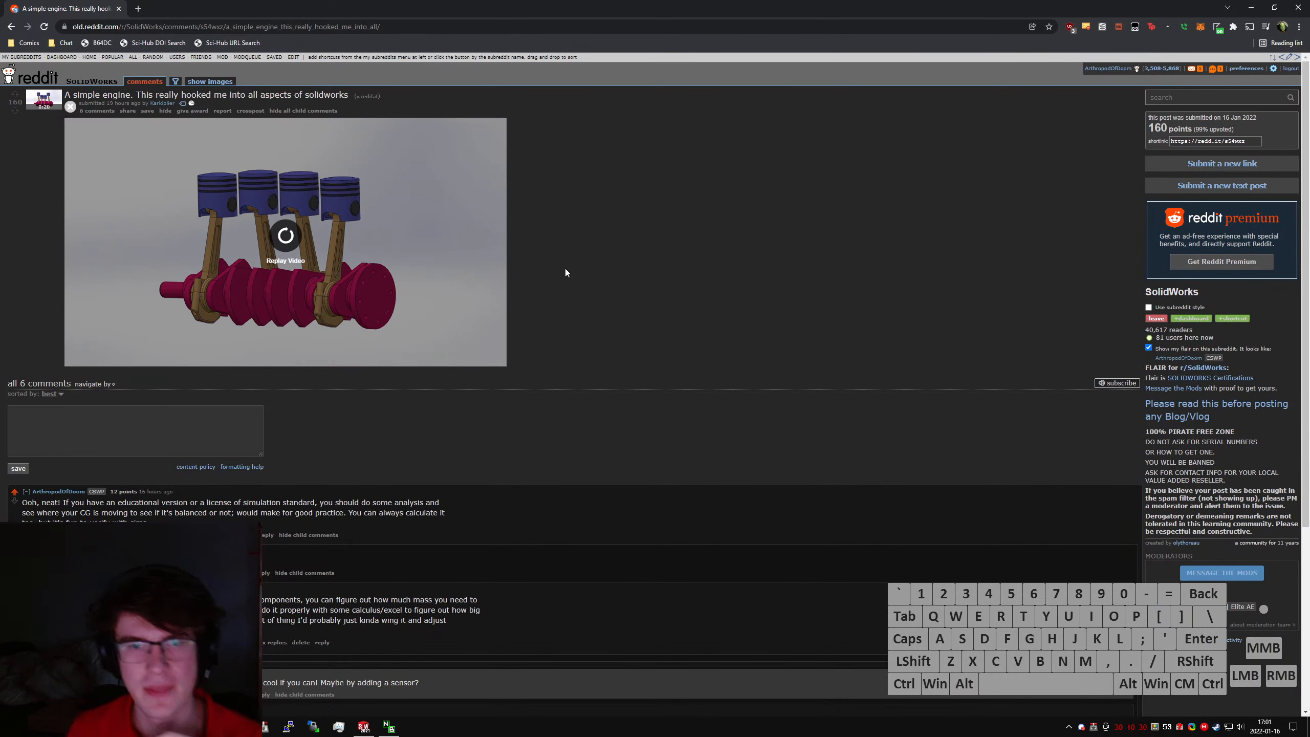
left_click(568, 271)
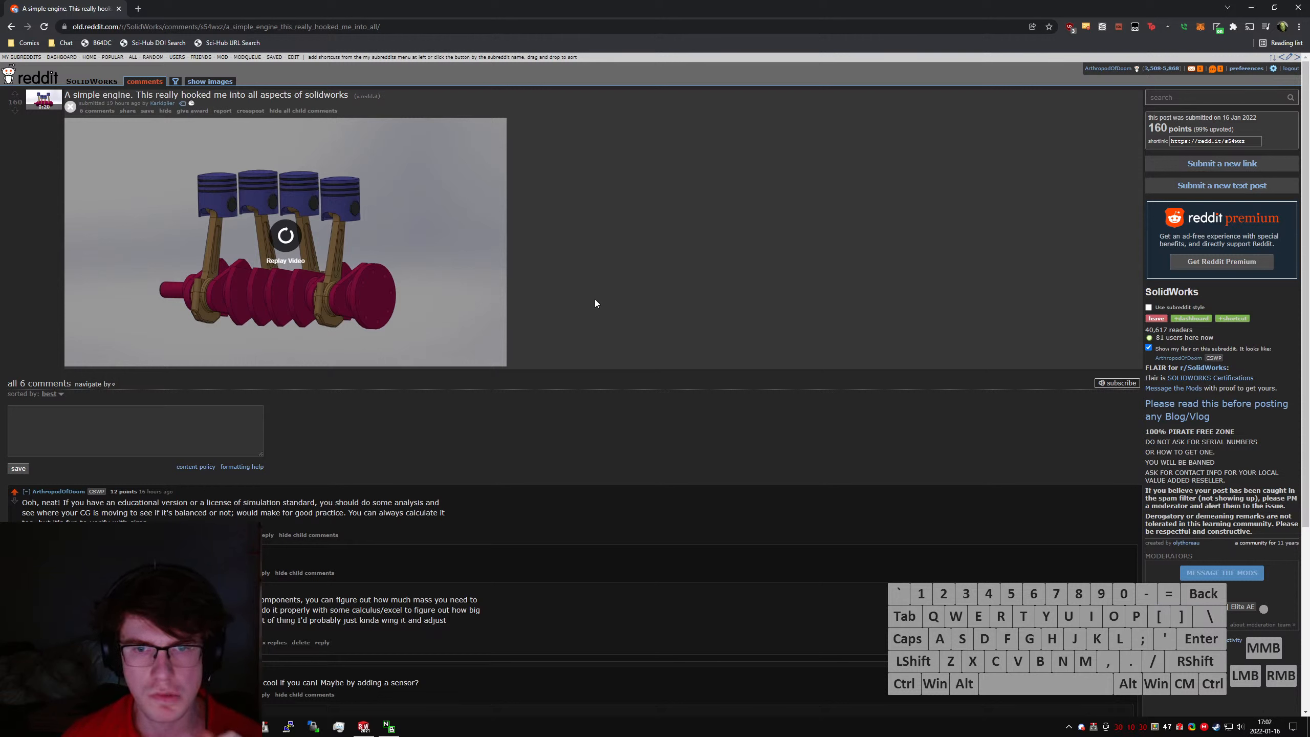
left_click(605, 296)
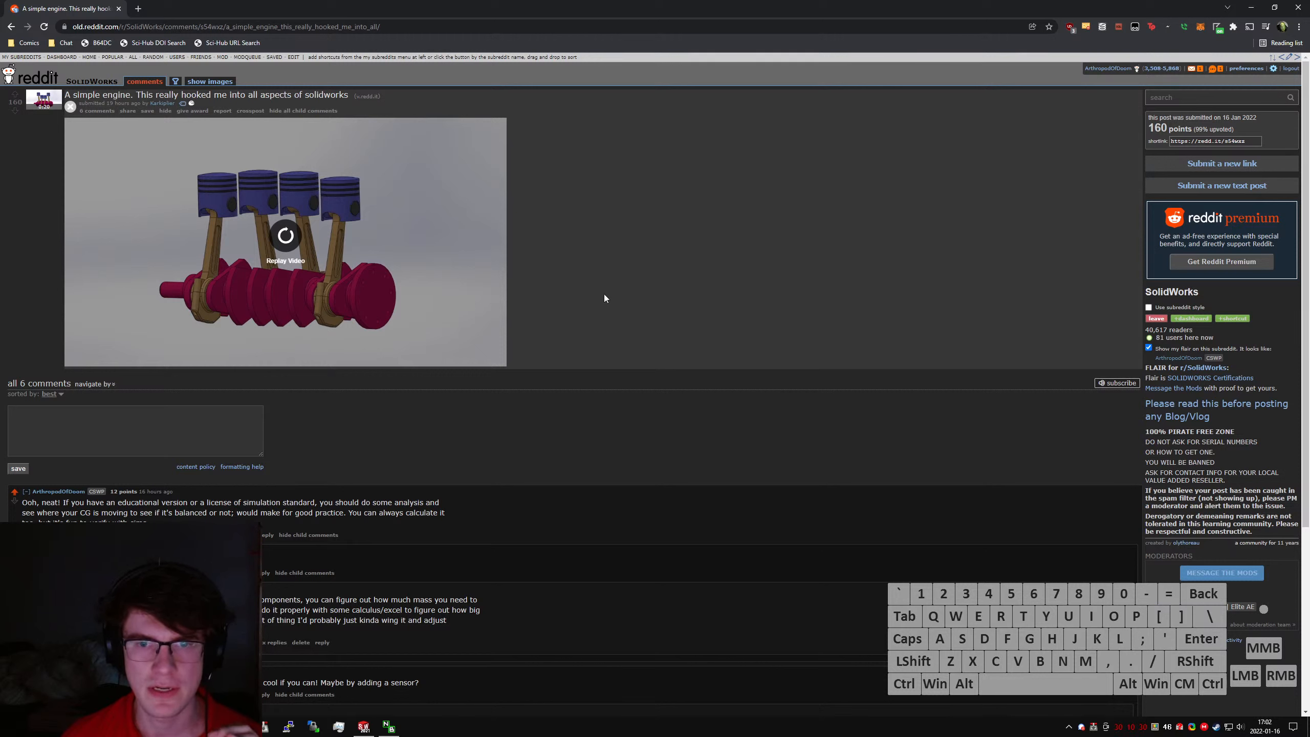
left_click(606, 296)
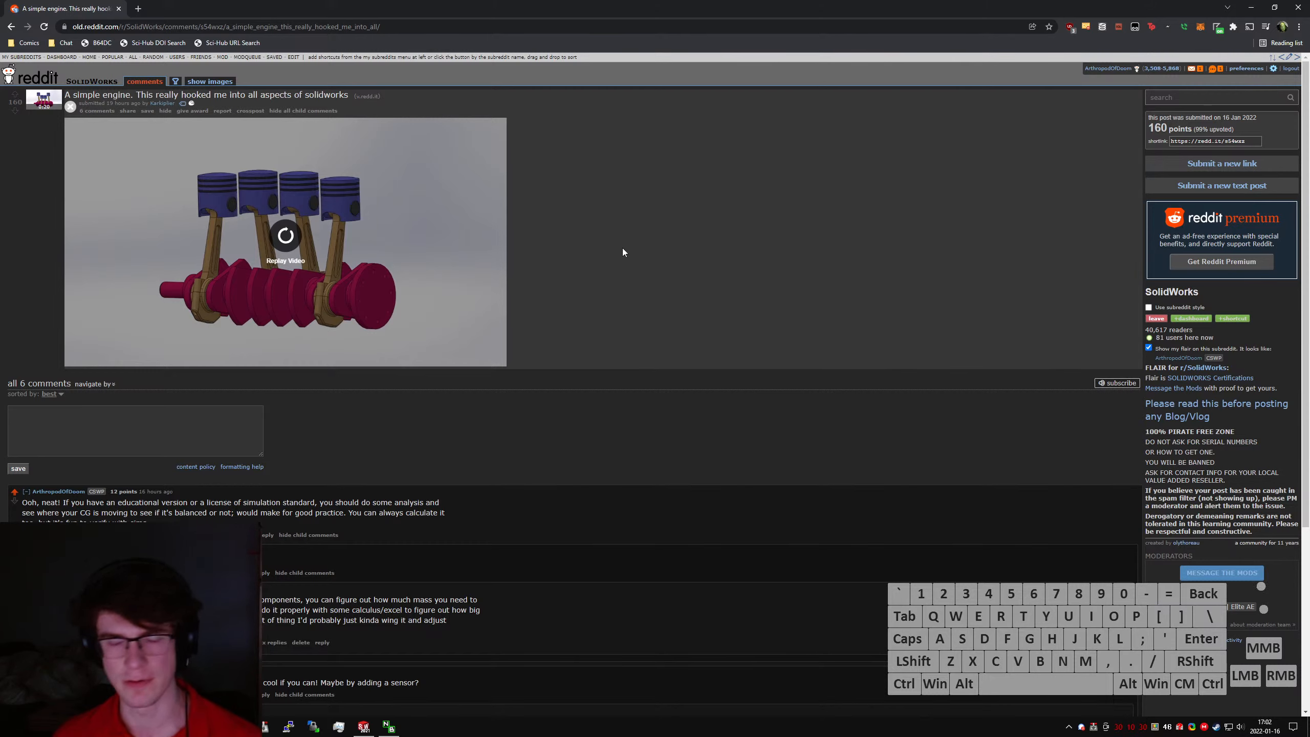
- Close the Reddit engine post, switch to SOLIDWORKS and start creating a new document
key("ctrl+w")
left_click(510, 338)
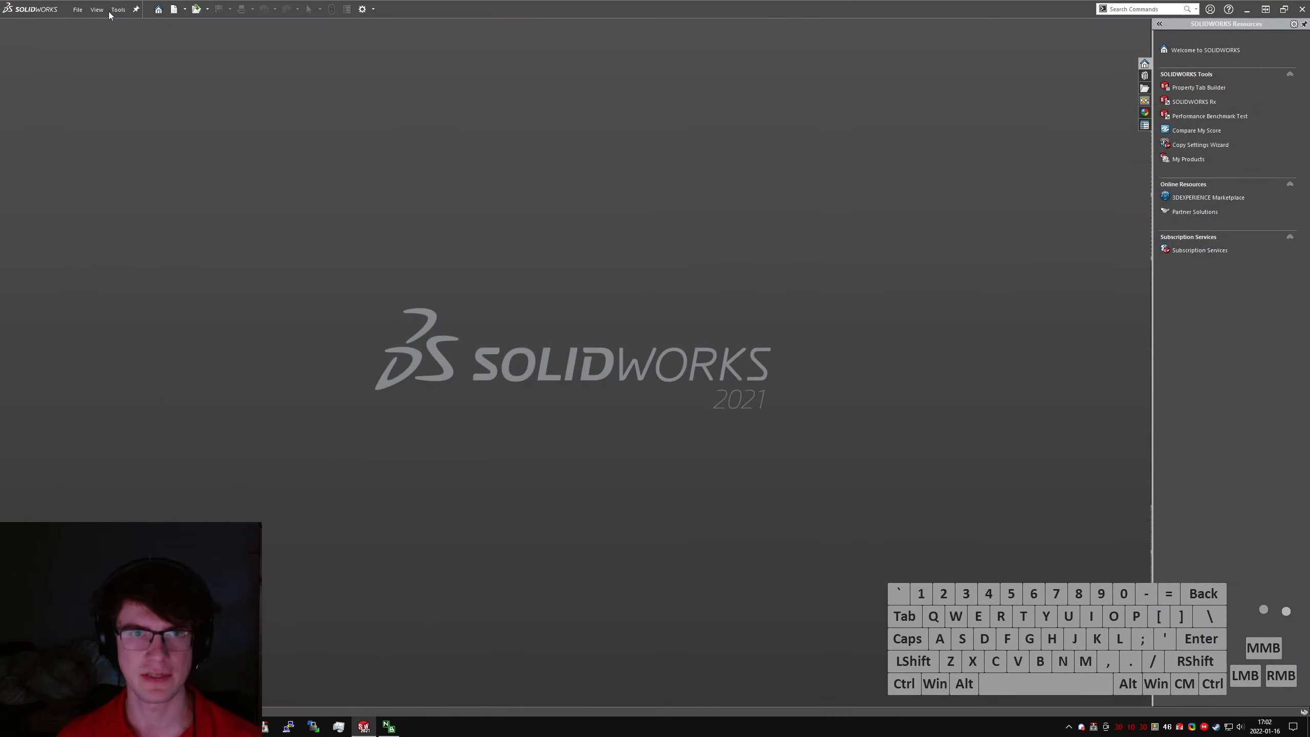
left_click(78, 9)
left_click(88, 26)
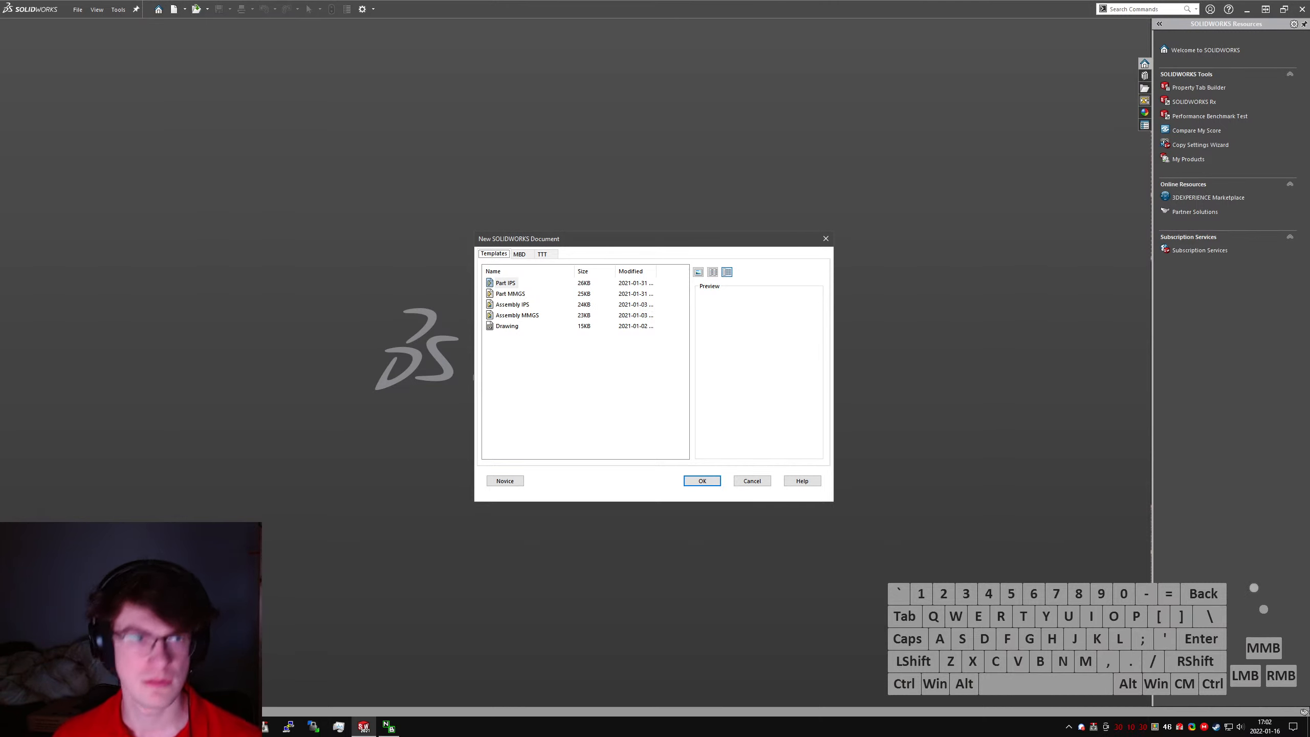
- Bring up a browser window and search the web for "te250i cylinder"
left_click_drag(423, 261, 541, 128)
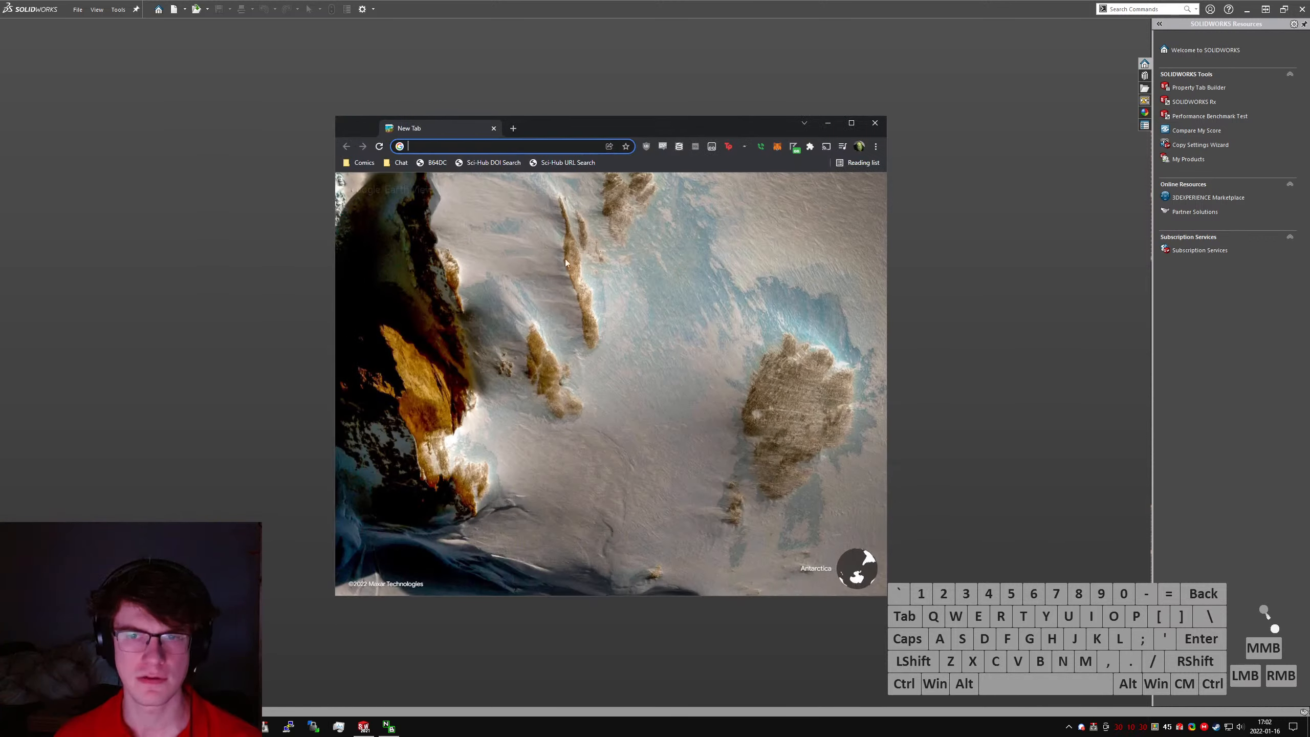
left_click(569, 278)
key("alt+d")
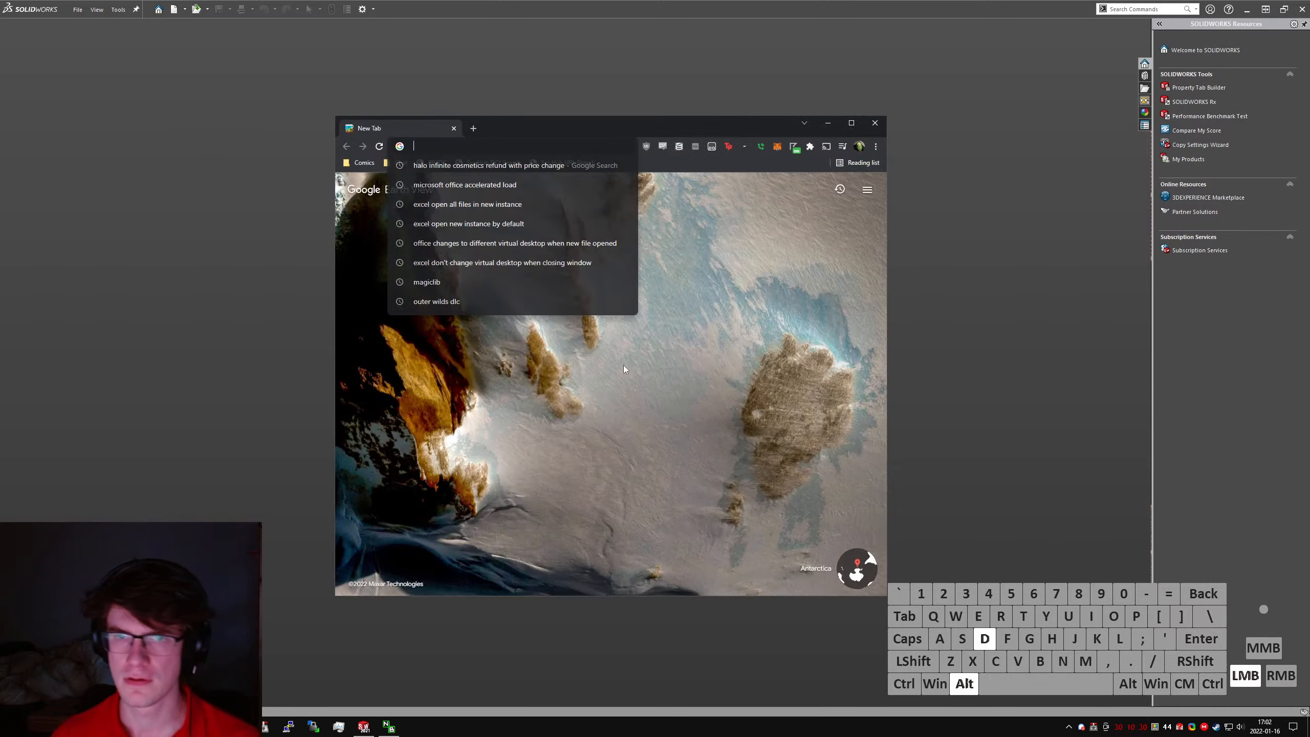
type("te250i cylinder")
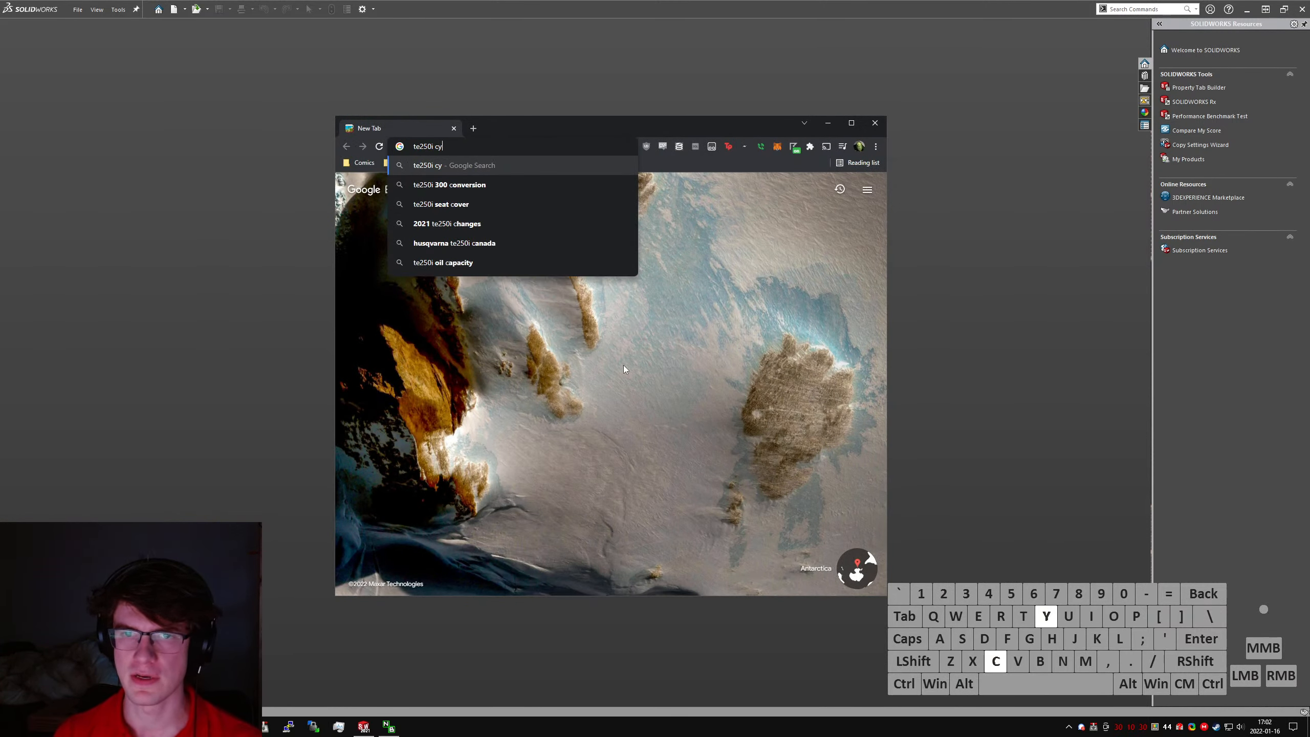
key("Return")
- Change the web search to "te250i bore and stroke", check the bore and stroke figures, and close the page
double_click(475, 198)
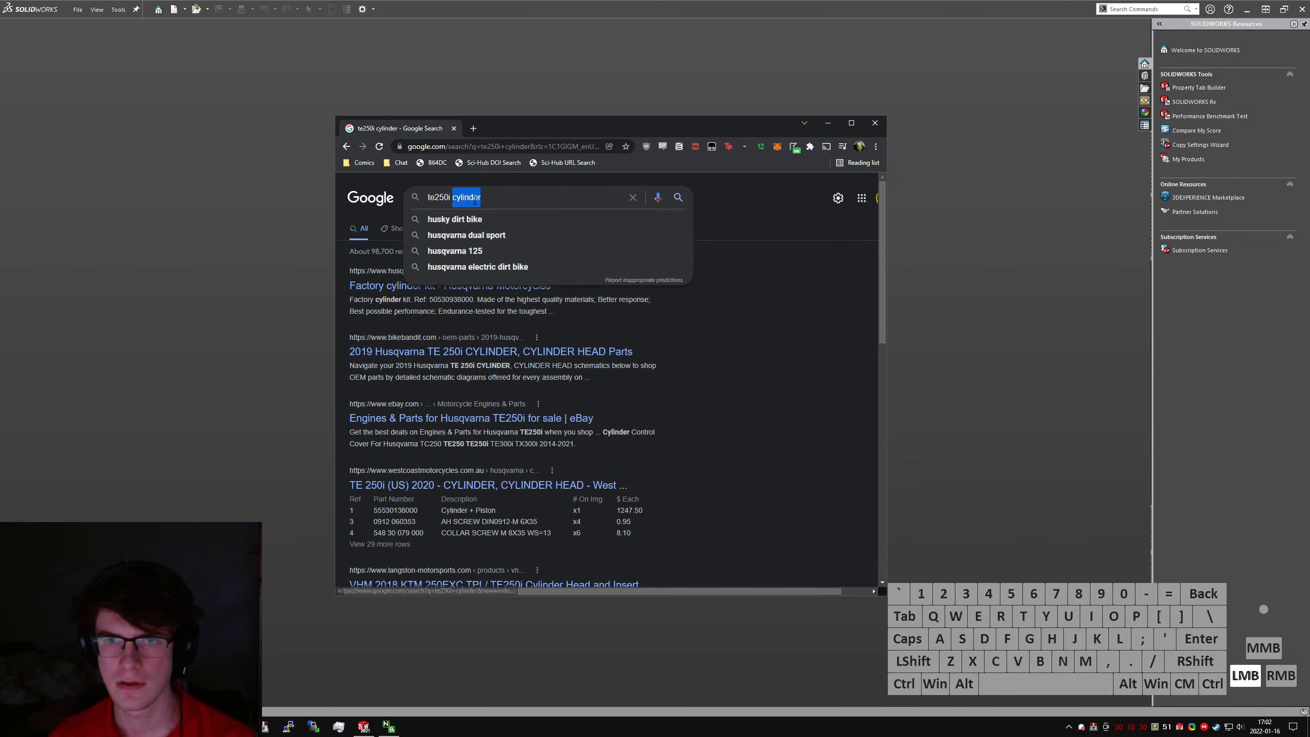
type("bore and stroke")
key("Return")
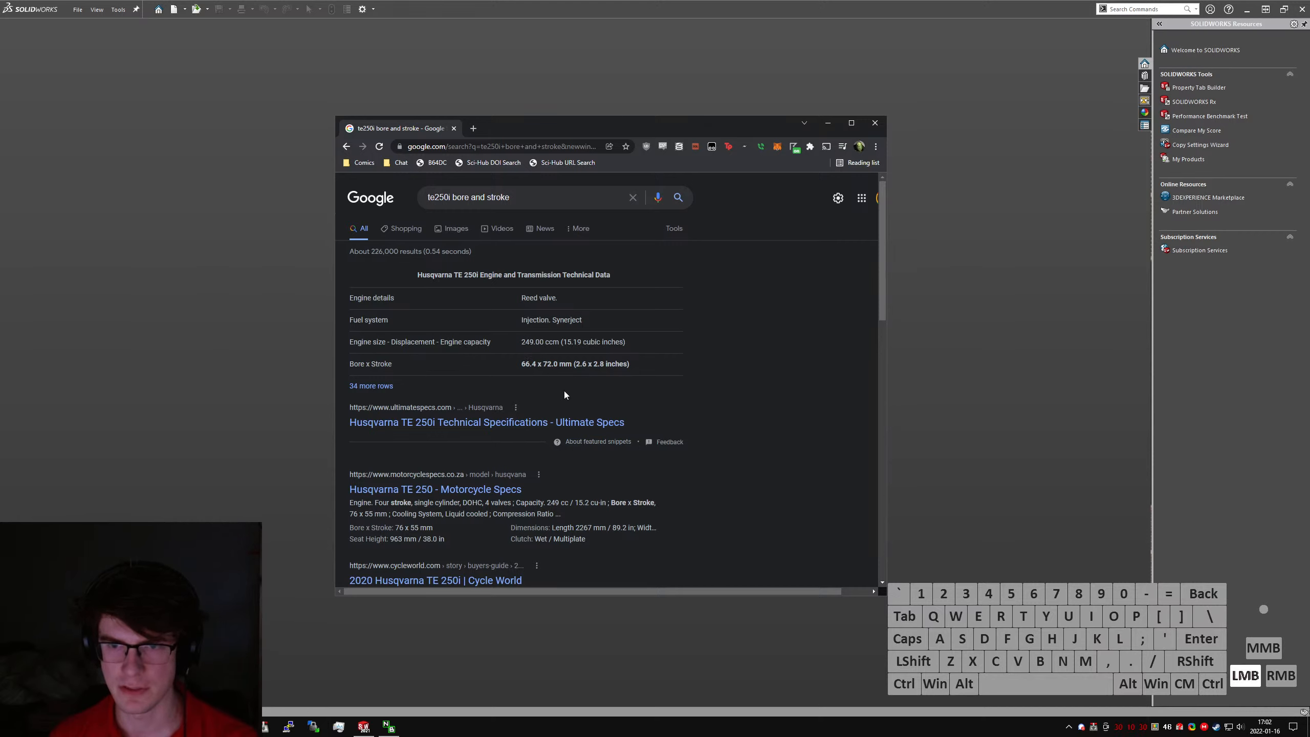
key("ctrl+w")
- Create a new part from the Part MMGS template and start a boss extrusion sketch on the Top Plane
left_click(513, 294)
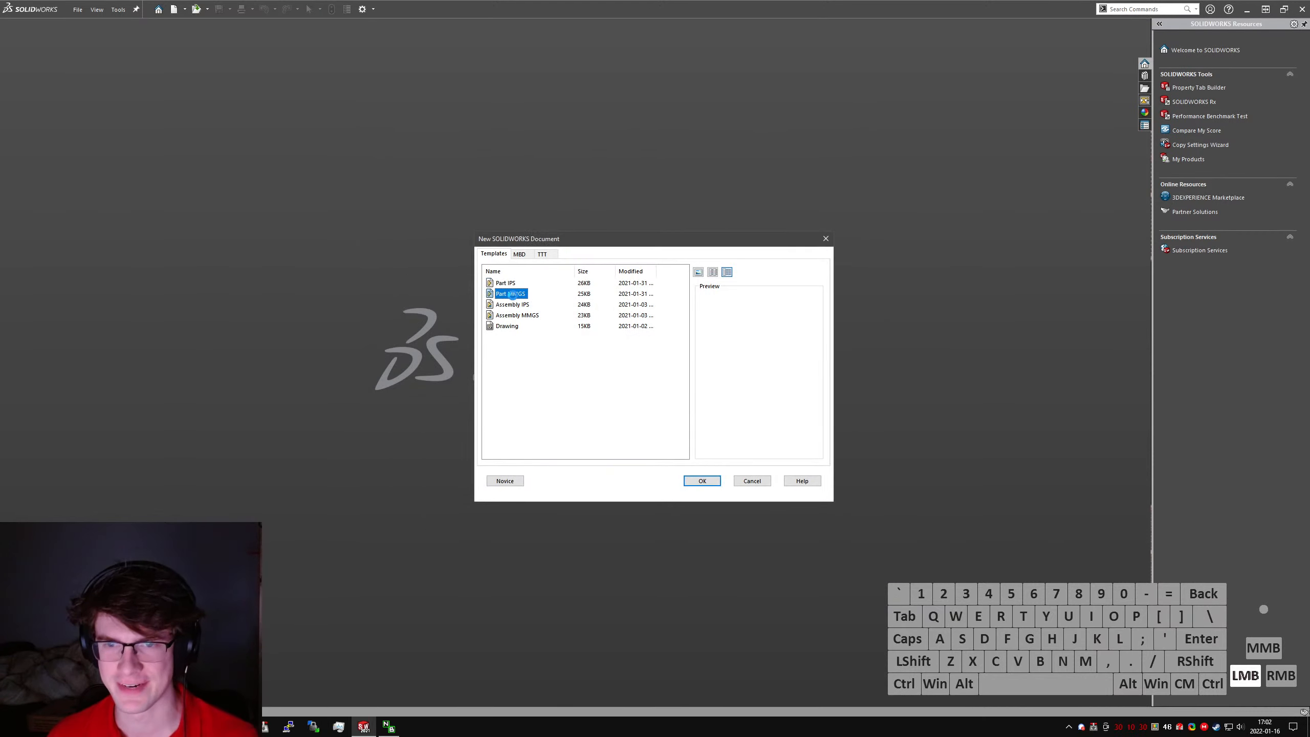
double_click(512, 294)
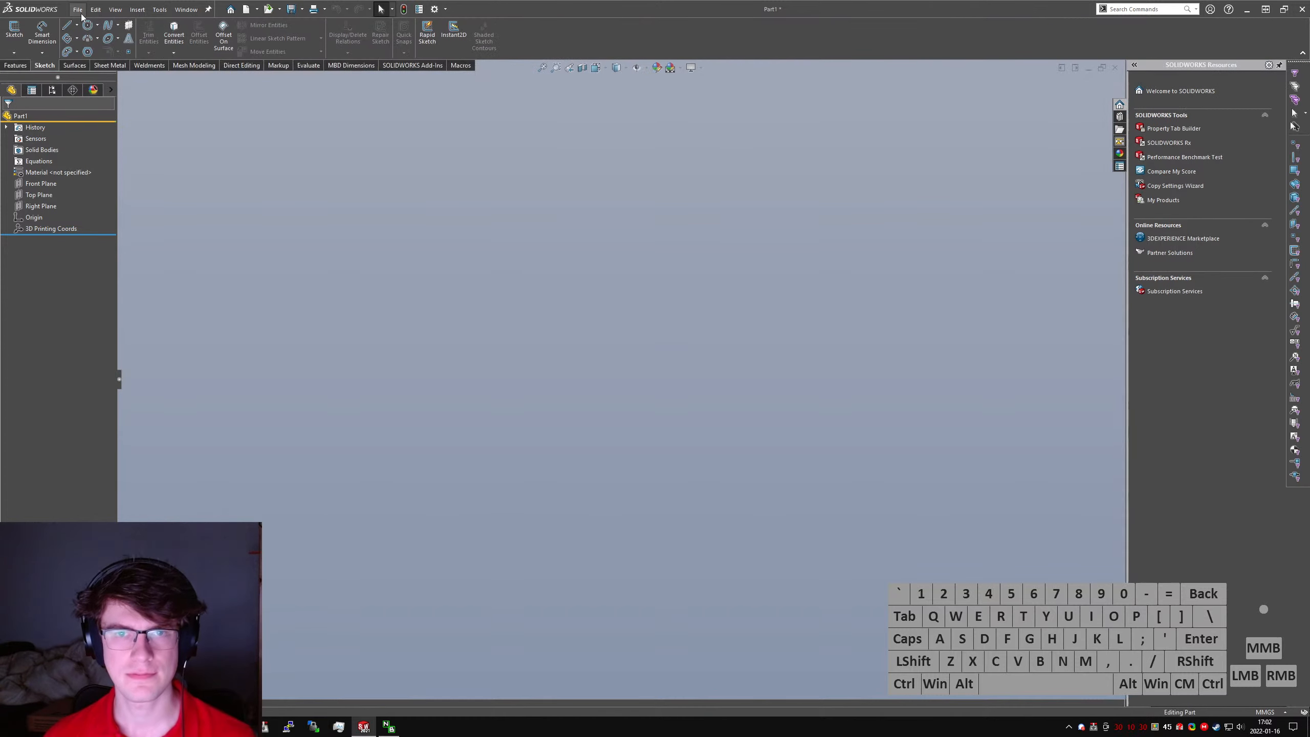
left_click(18, 32)
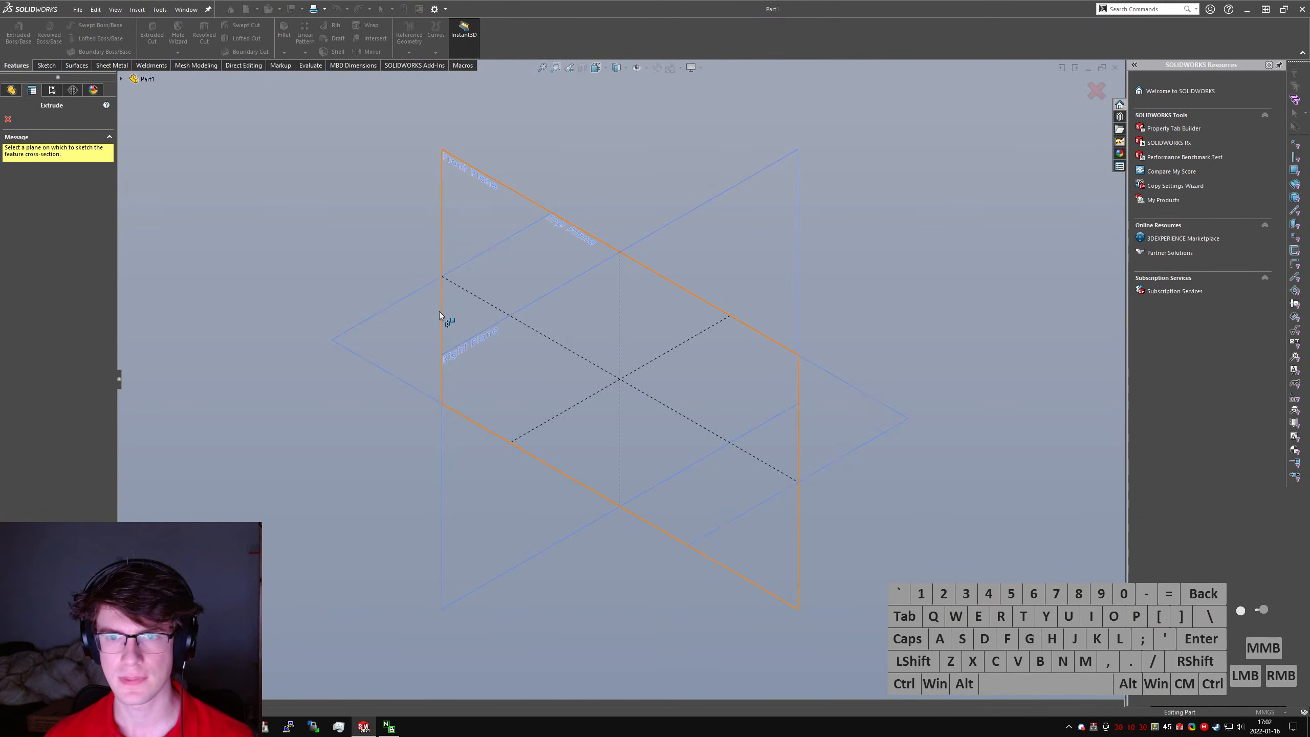
left_click(444, 316)
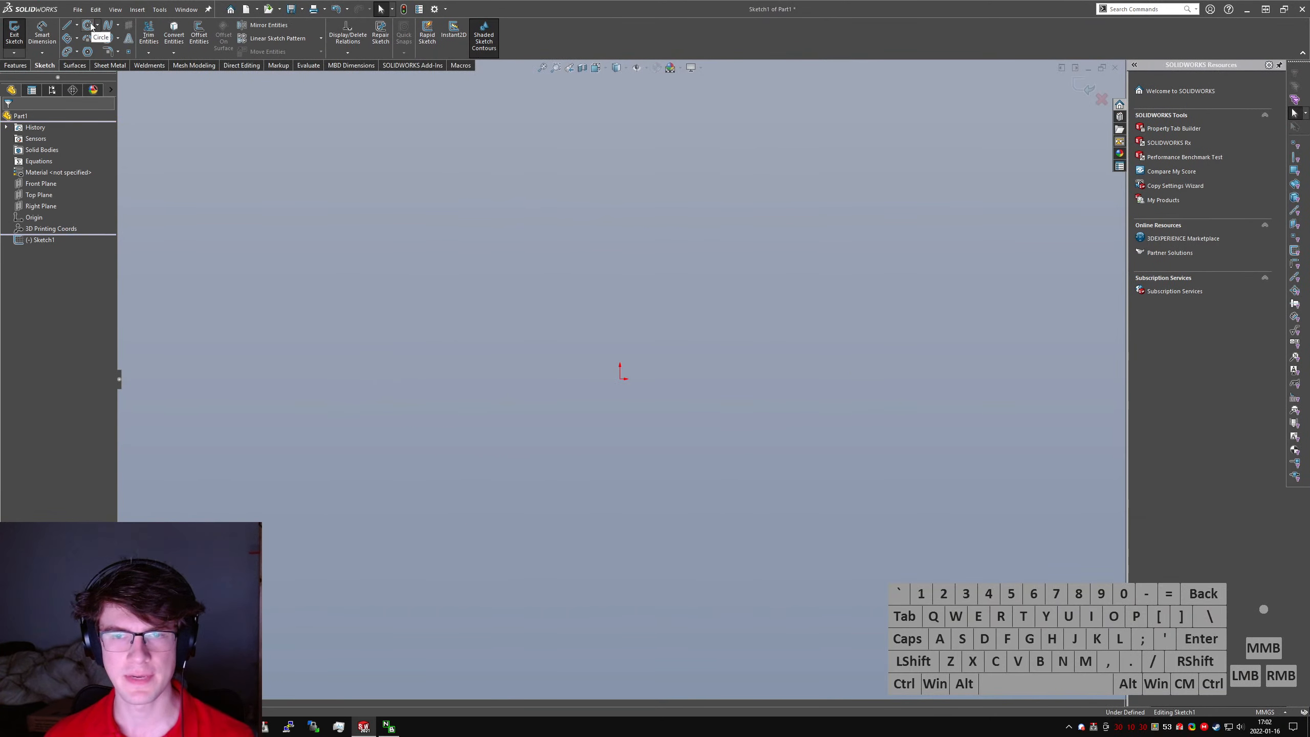
- Sketch a circle centred on the origin and dimension its diameter to 70 mm
left_click(88, 25)
left_click_drag(620, 378, 802, 273)
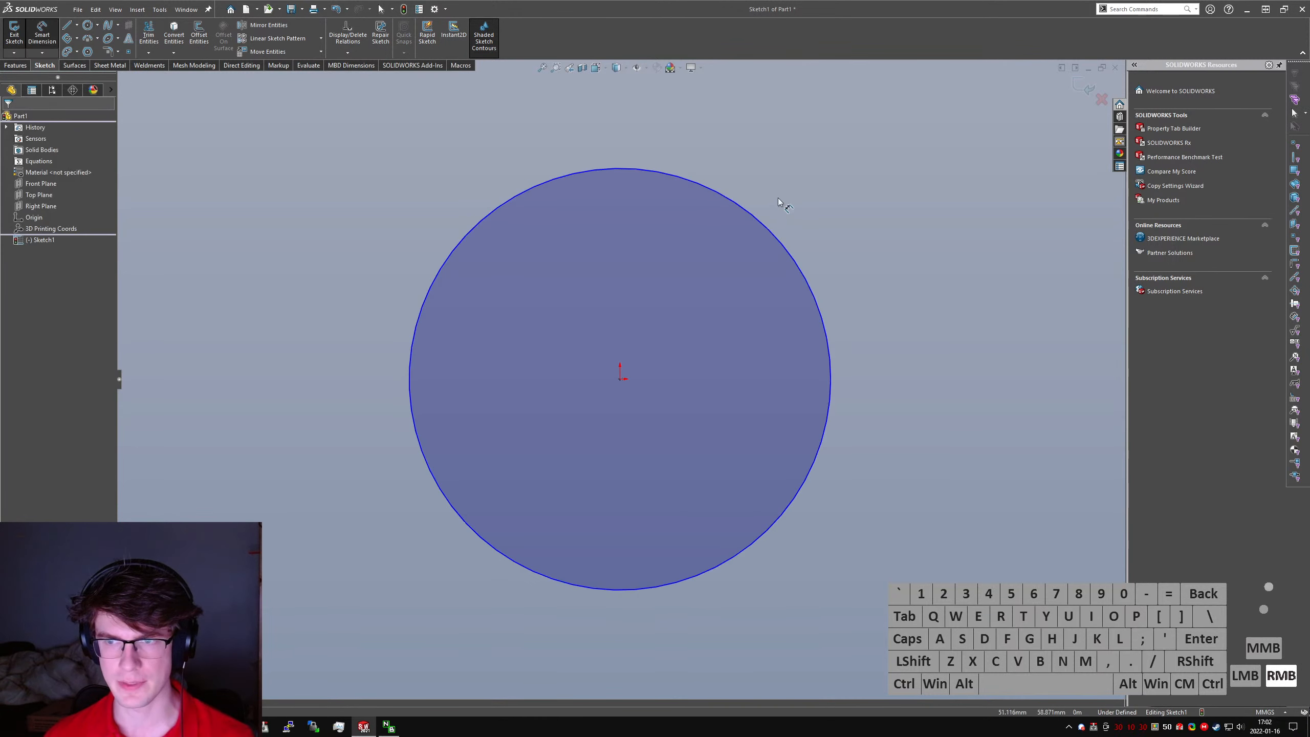
left_click(769, 227)
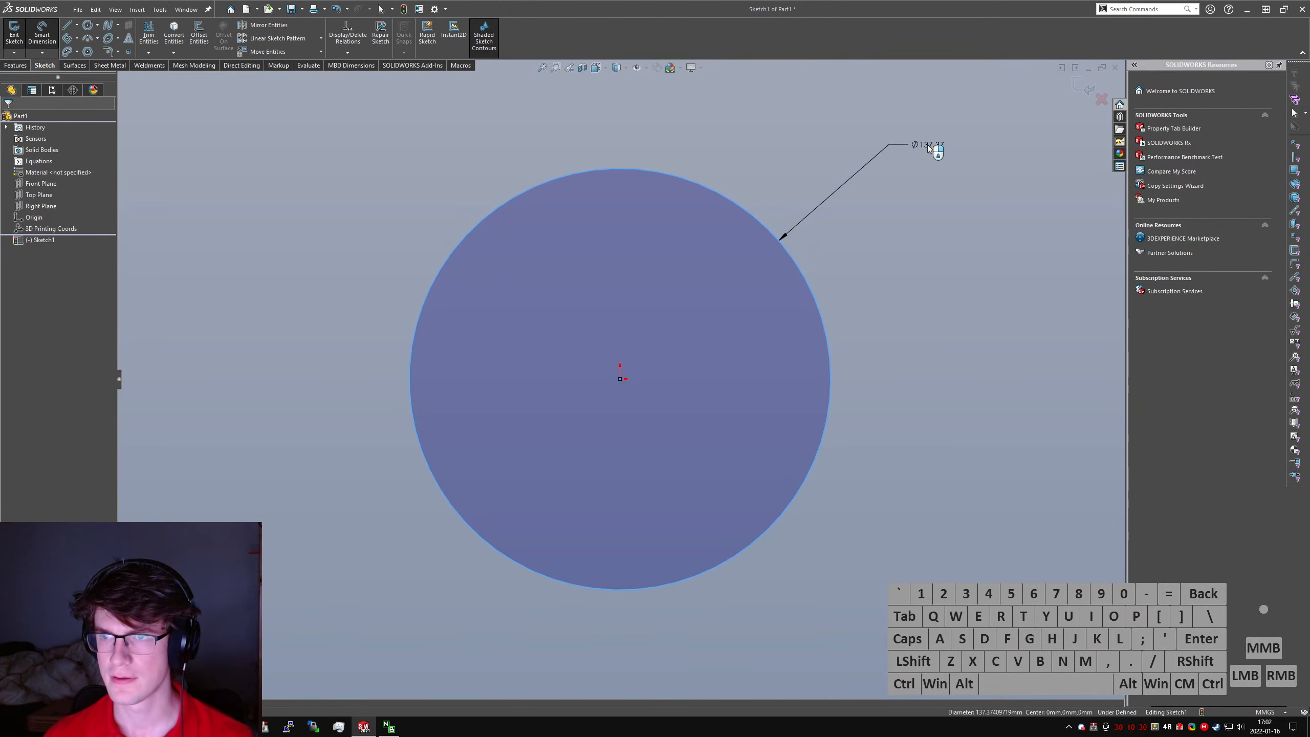
left_click(927, 144)
type("70")
key("Return")
middle_click_drag(927, 144, 928, 289)
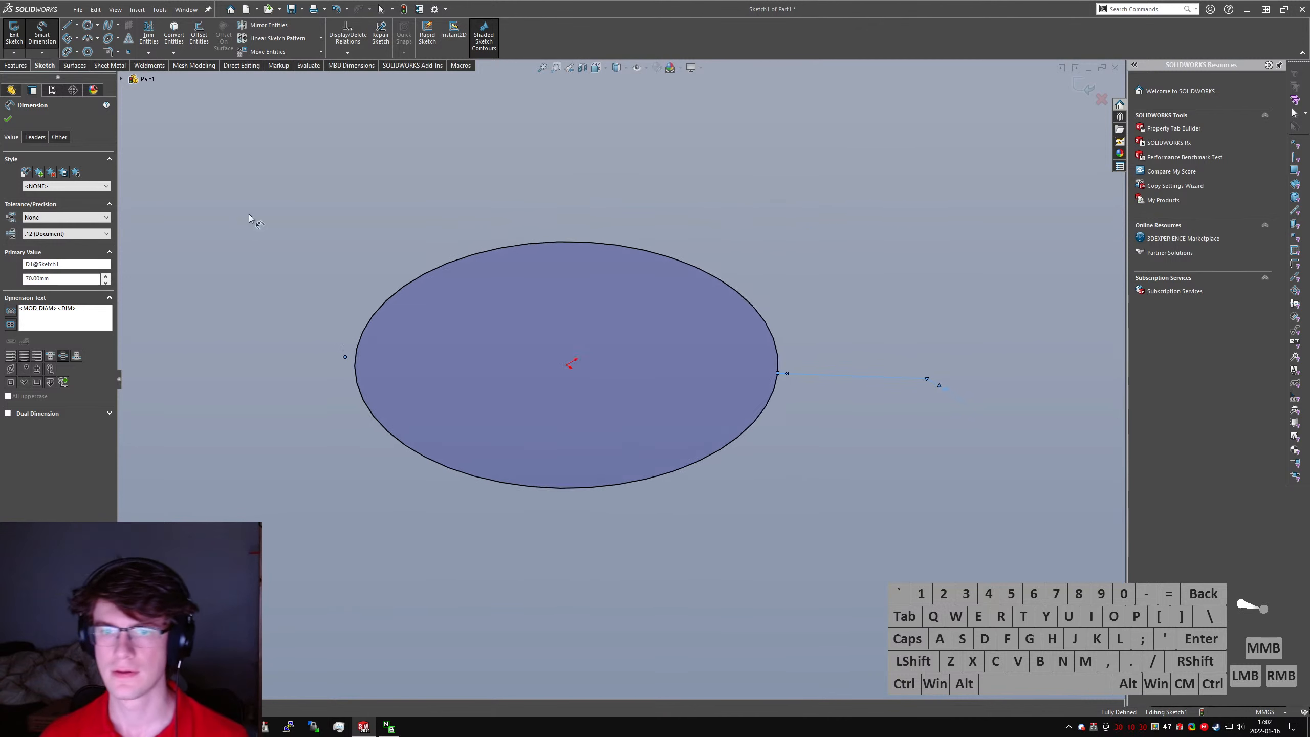
- Extrude the circle as a blind boss, 10 mm in the first direction and 30 mm in the second direction
left_click(15, 65)
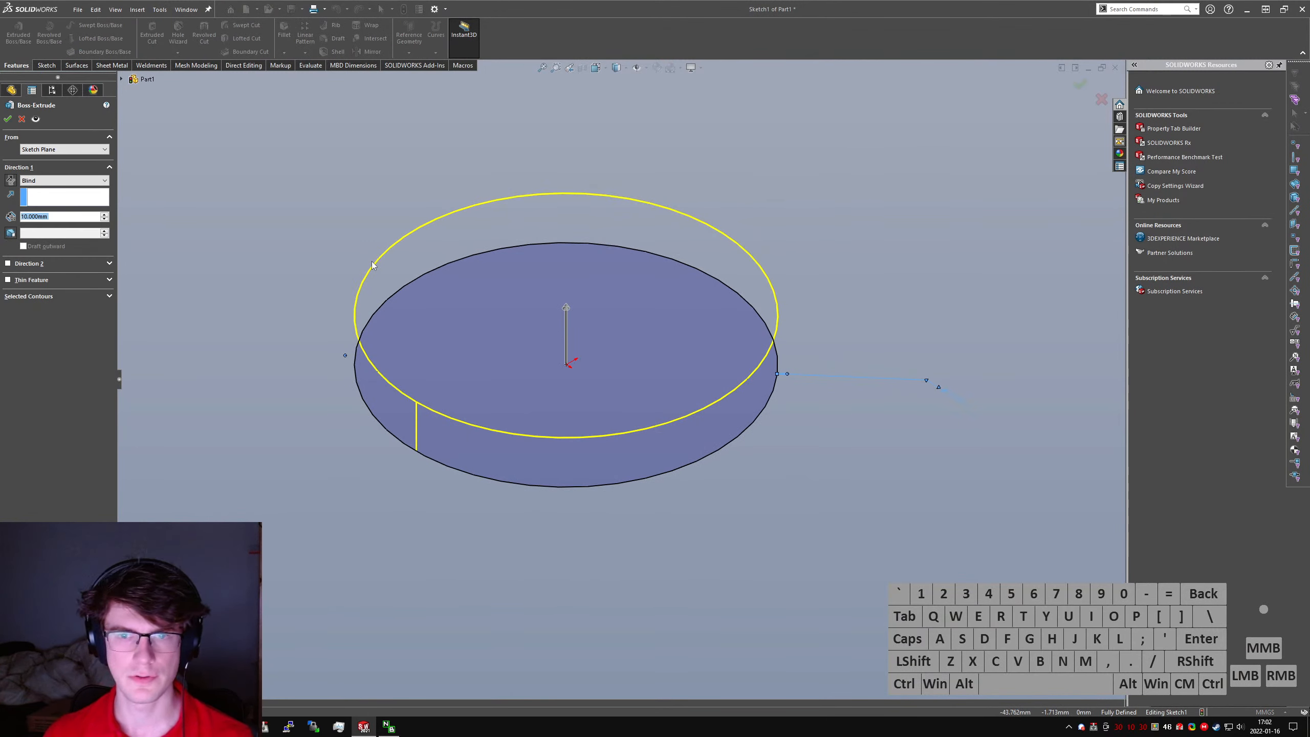
left_click(27, 264)
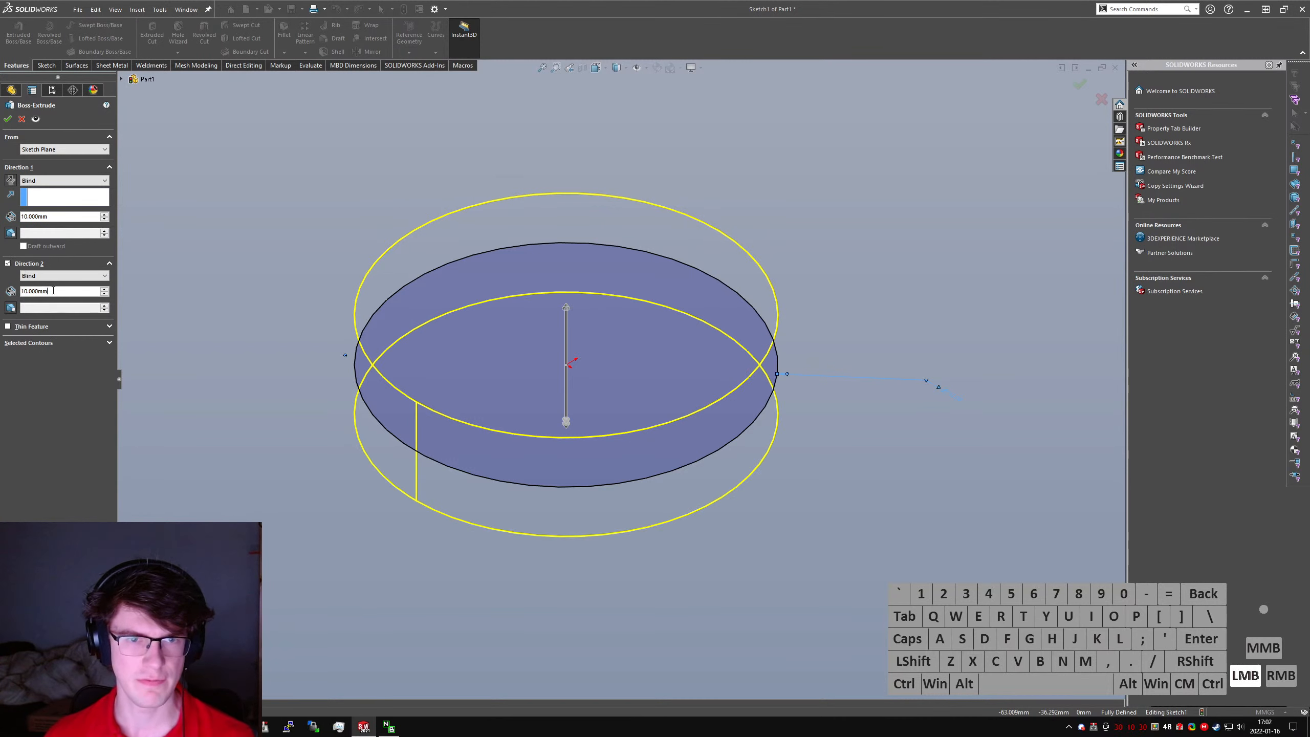
type("40")
scroll(488, 363, "up", 3)
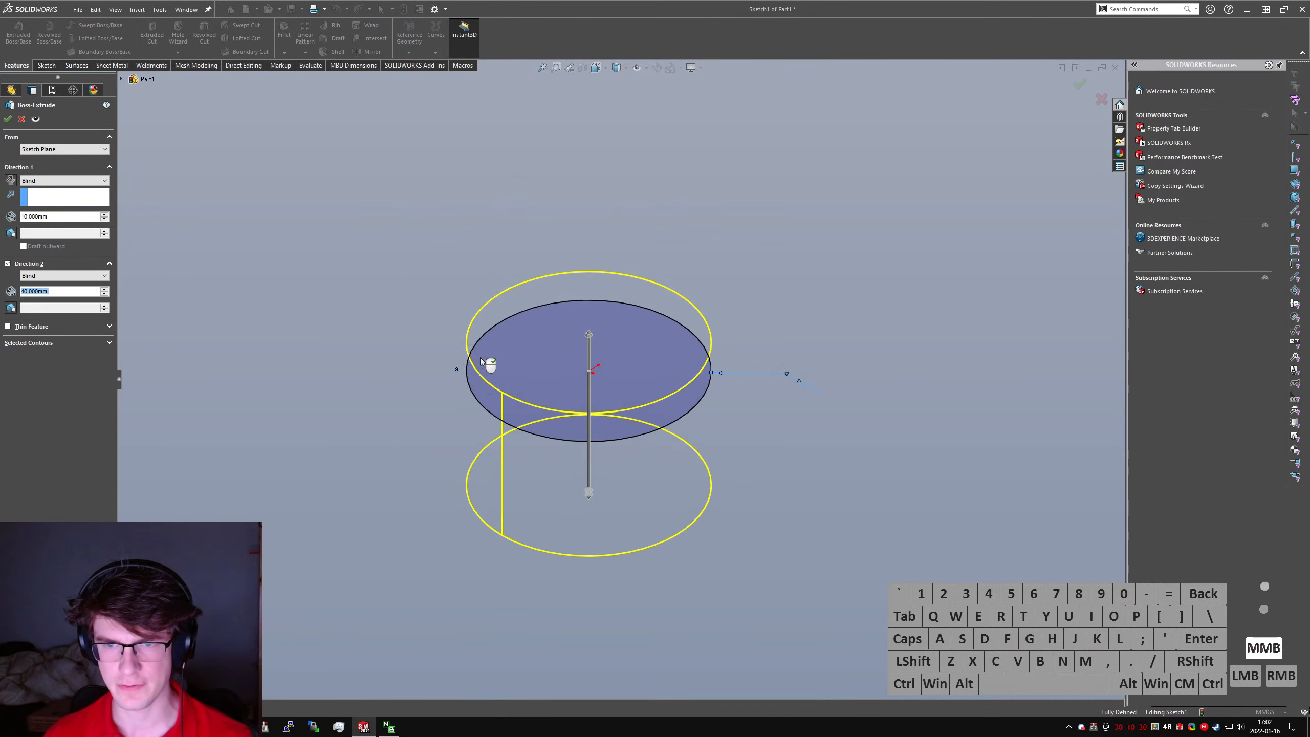
middle_click_drag(488, 363, 511, 335)
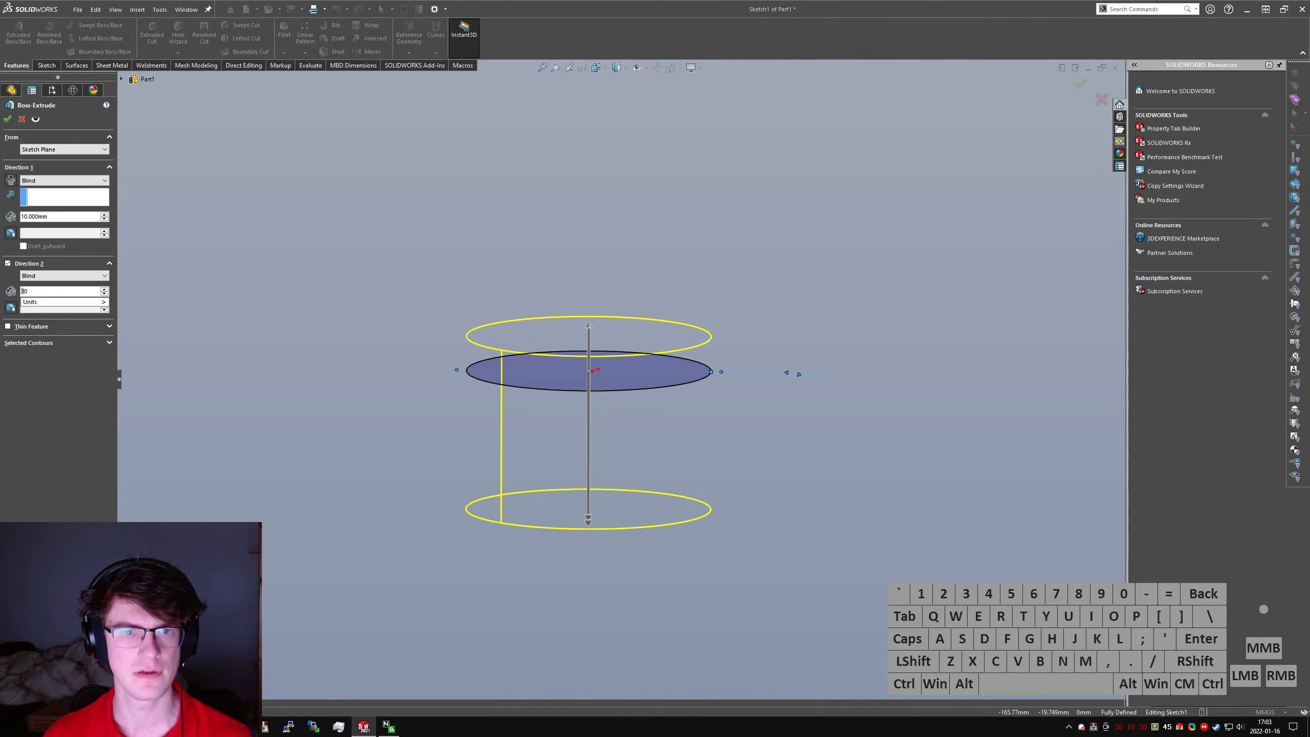
key("Return")
key("Return")
left_click(501, 318)
left_click(489, 284)
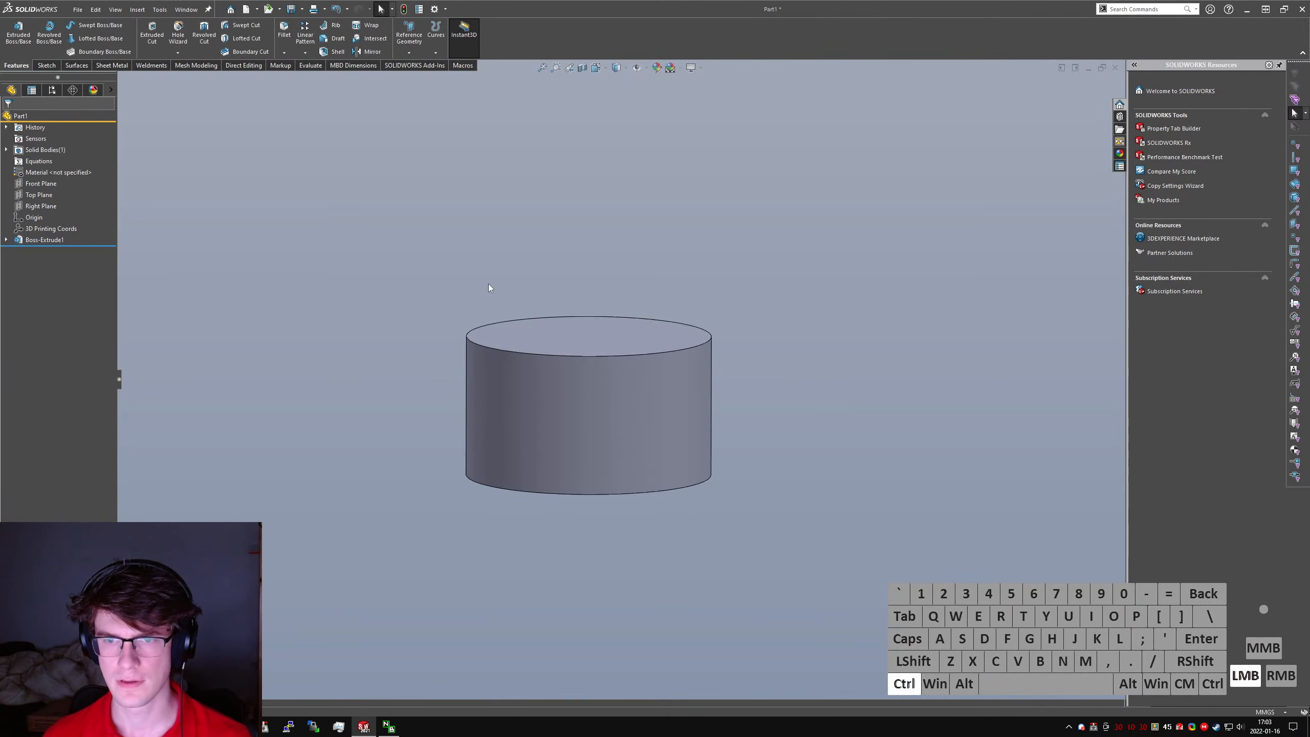
- Start an extruded cut with a new sketch on the Right Plane, leaving no sketch tool active
key("ctrl+5")
key("ctrl+4")
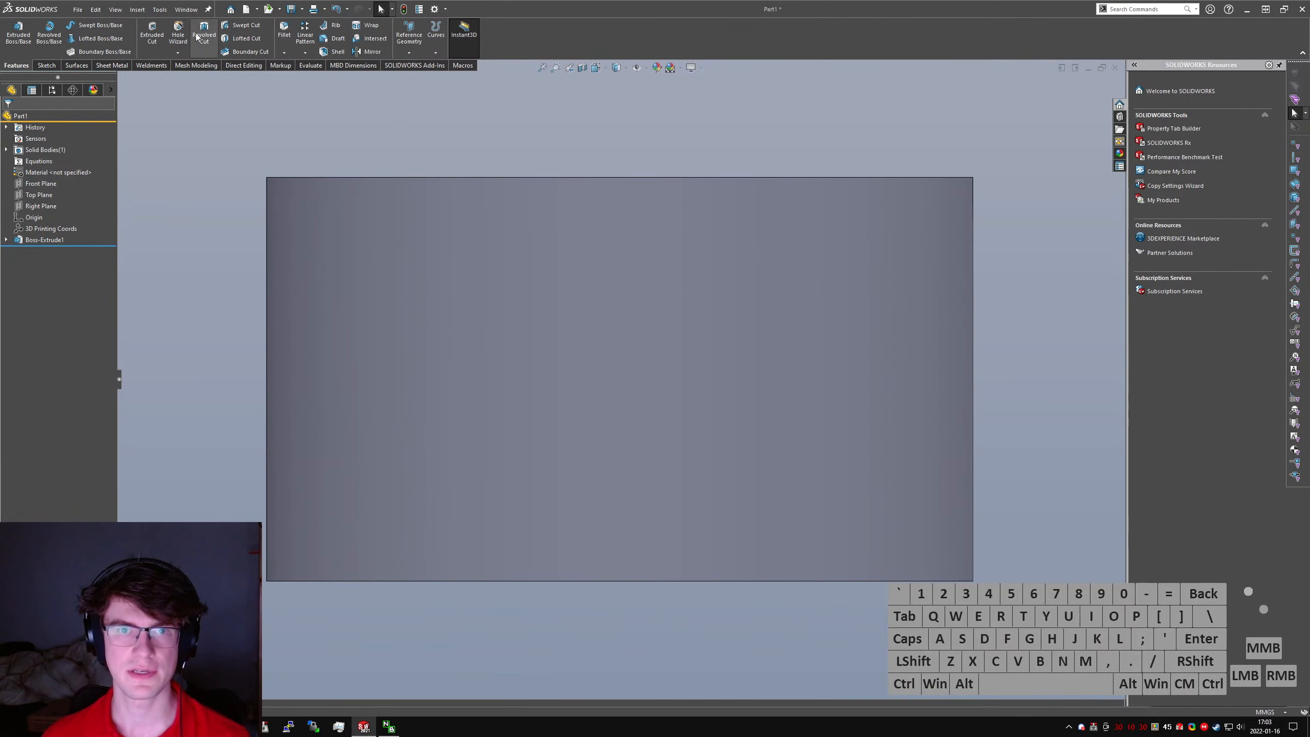
left_click(152, 34)
left_click(121, 79)
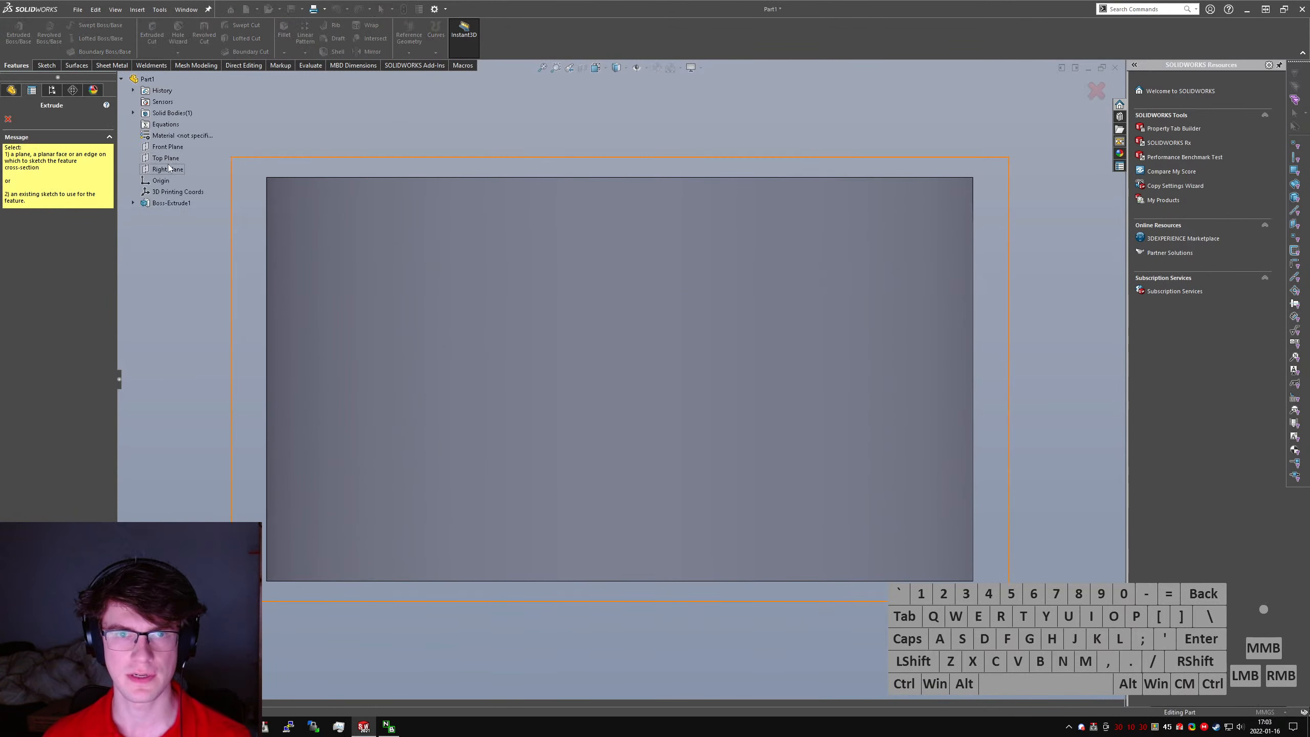
left_click(175, 170)
right_click_drag(271, 309, 254, 300)
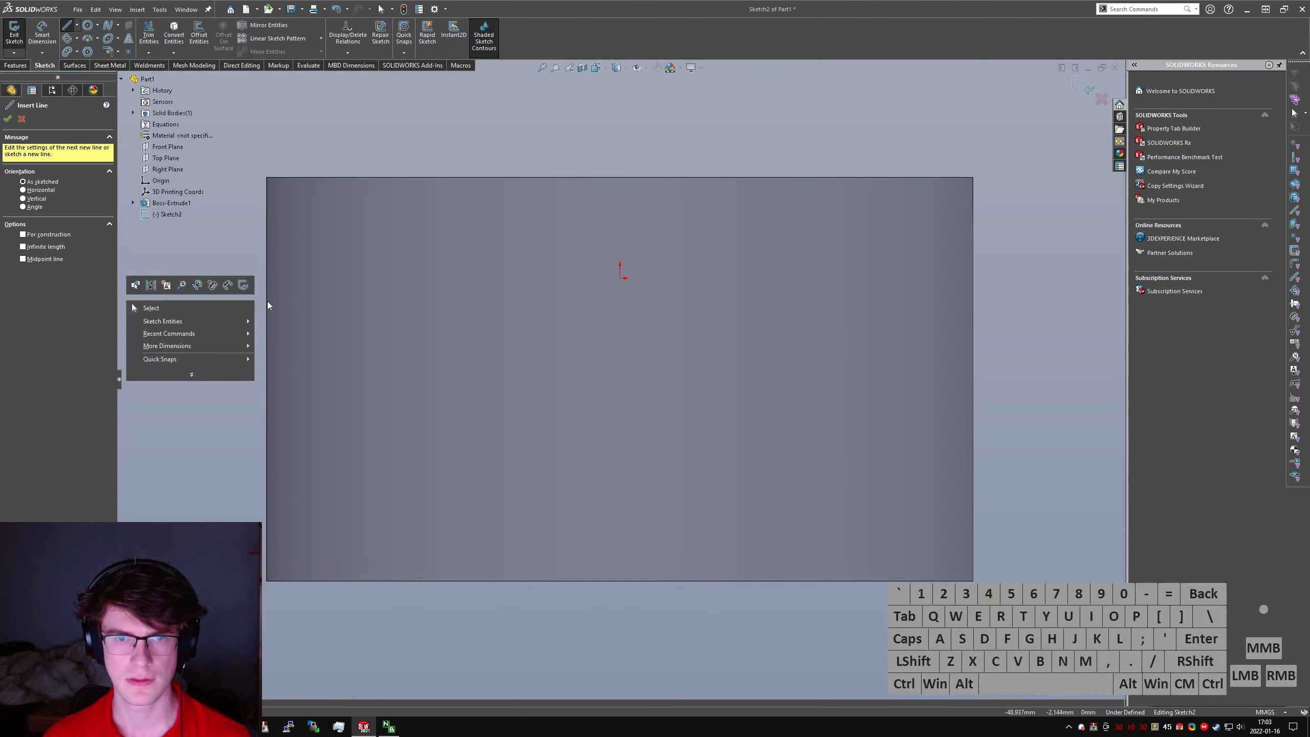
key("Escape")
scroll(401, 441, "up", 6)
key("Escape")
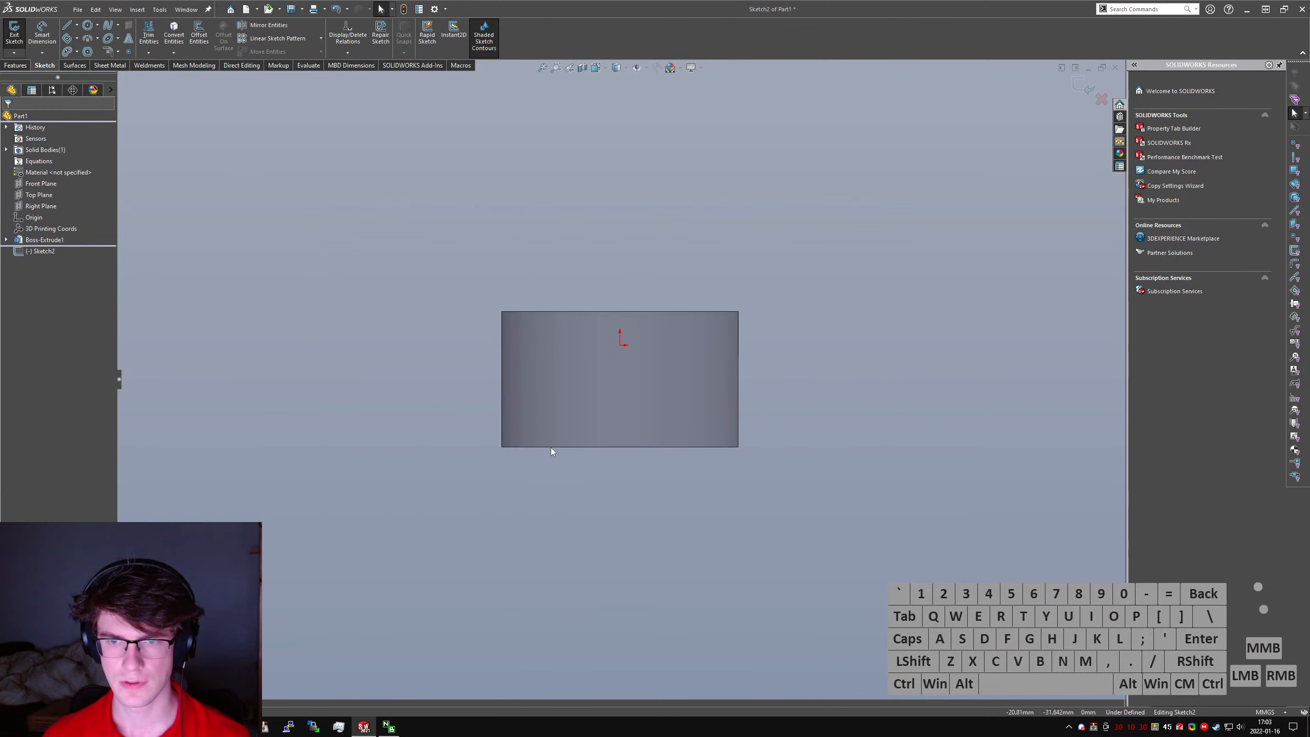
- Convert the cylinder's bottom circular edge into a sketch entity
left_click(551, 449)
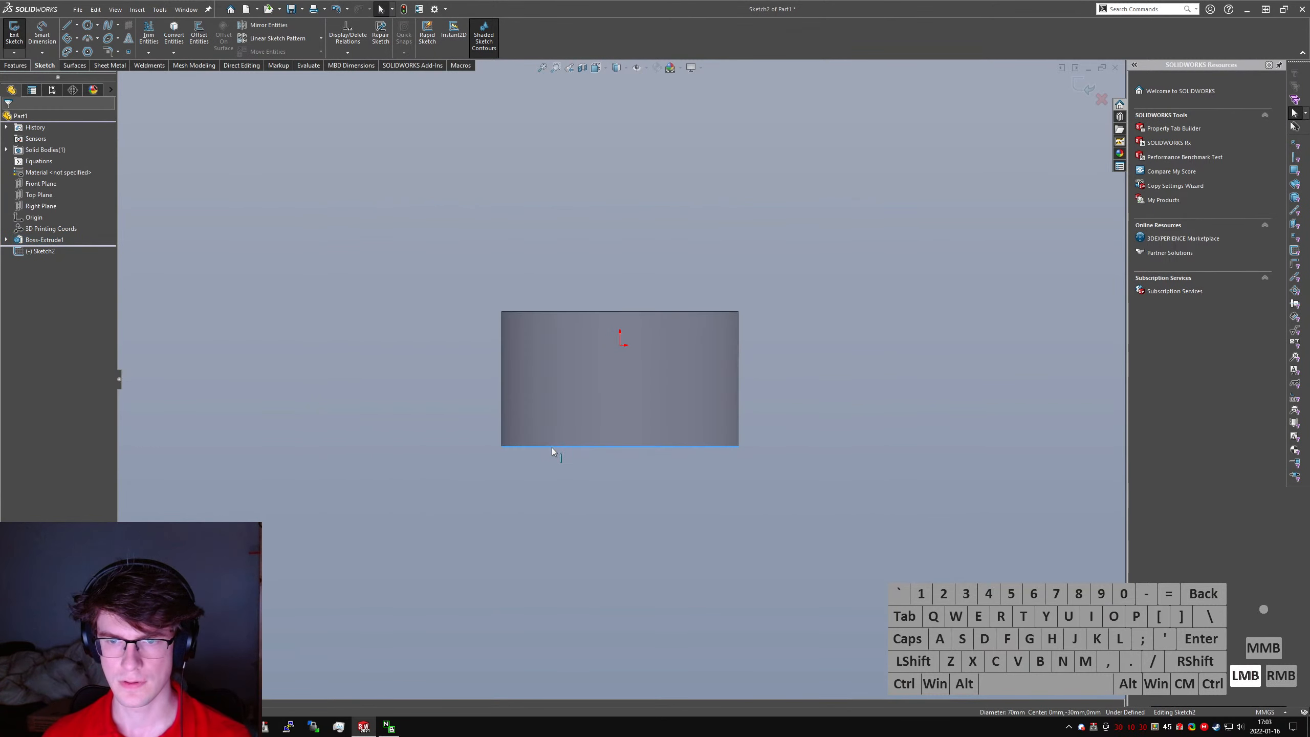
right_click_drag(541, 529, 564, 513)
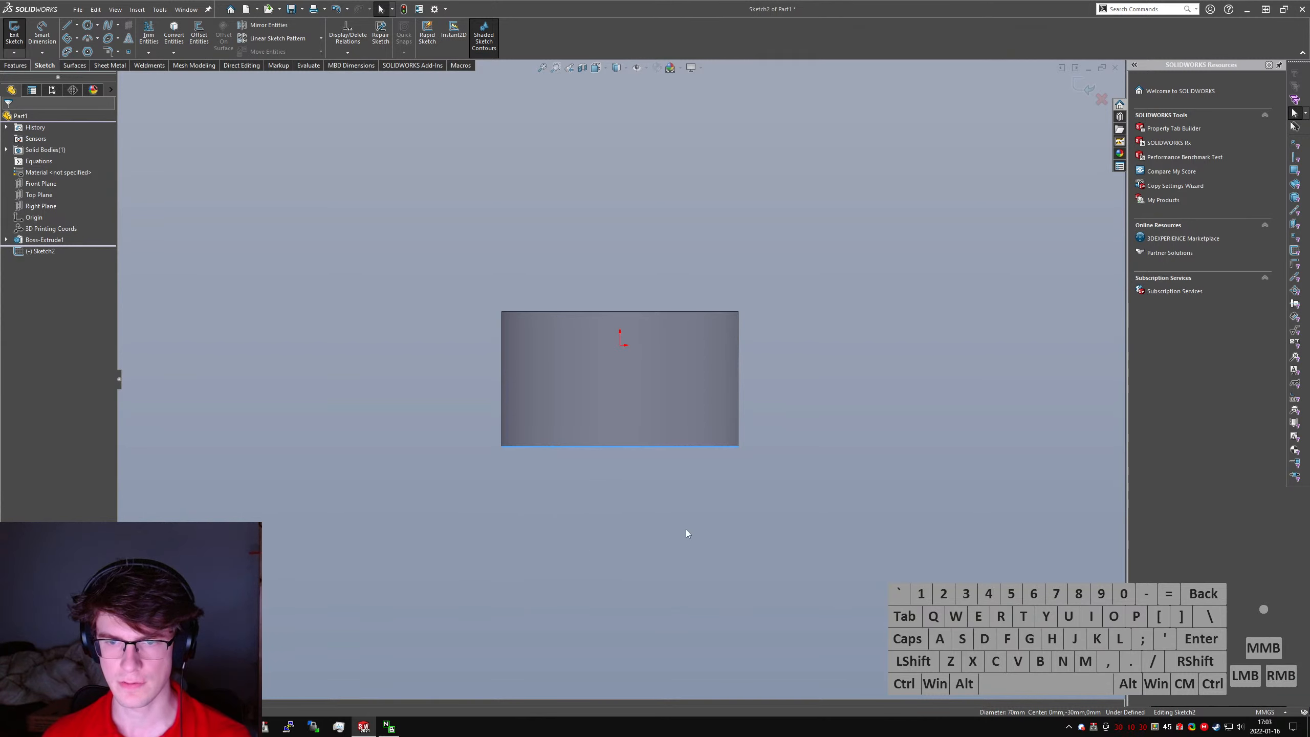
left_click(576, 449)
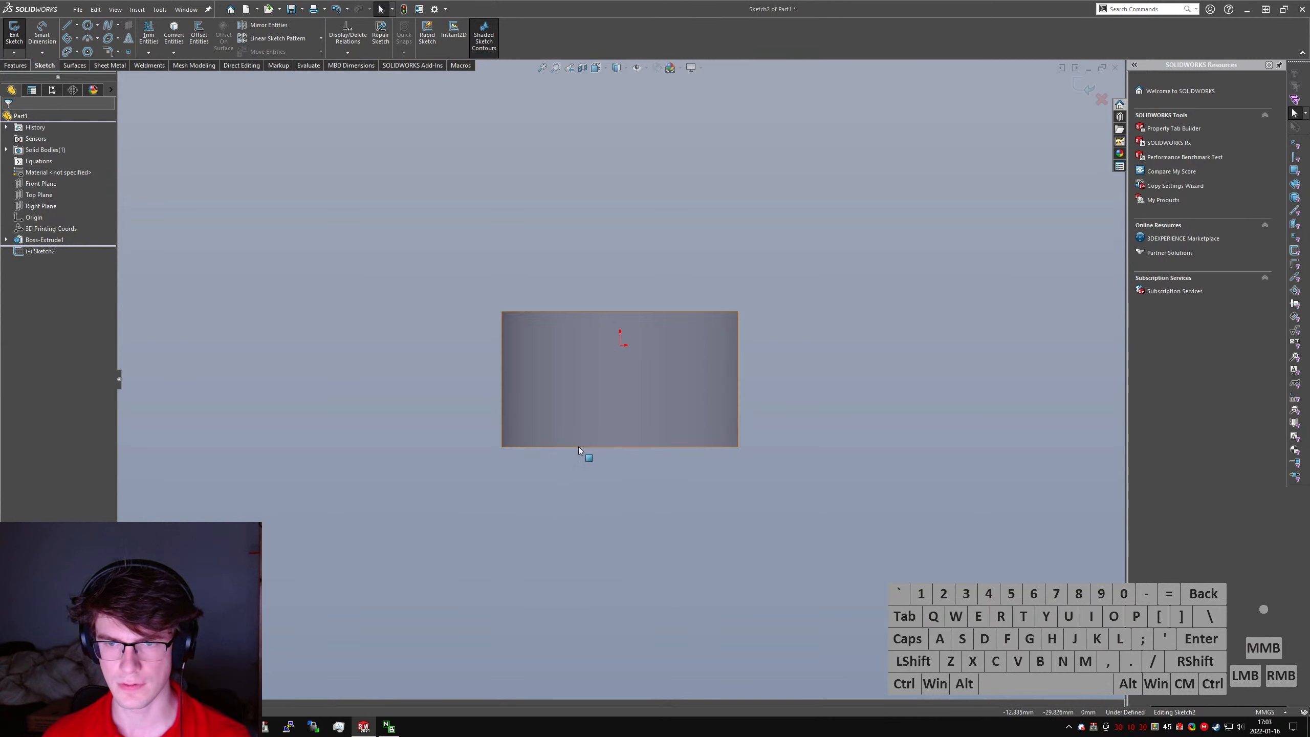
left_click(576, 448)
right_click_drag(596, 477, 581, 465)
left_click(173, 33)
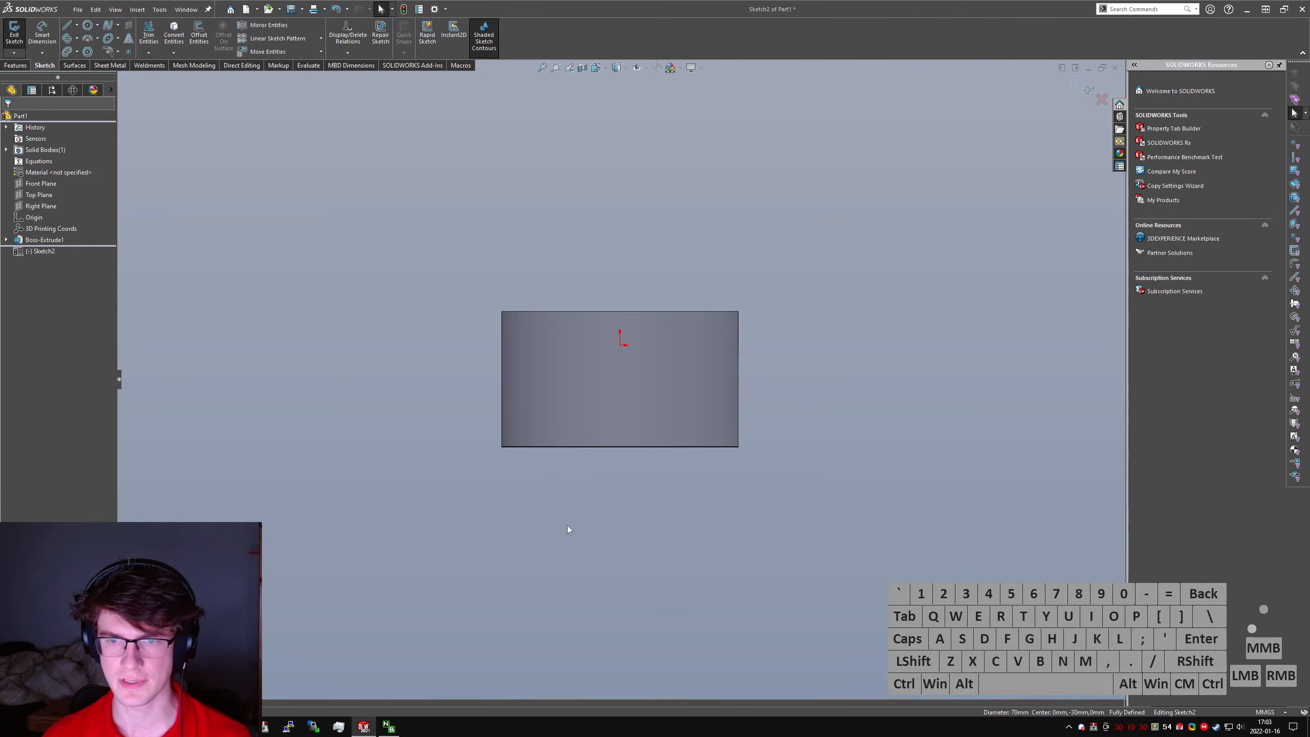
- Sketch connected lines from the cylinder's left side about 55 mm straight down, horizontally to below the origin, and vertically up to the origin
right_click_drag(510, 410, 503, 390)
left_click(502, 383)
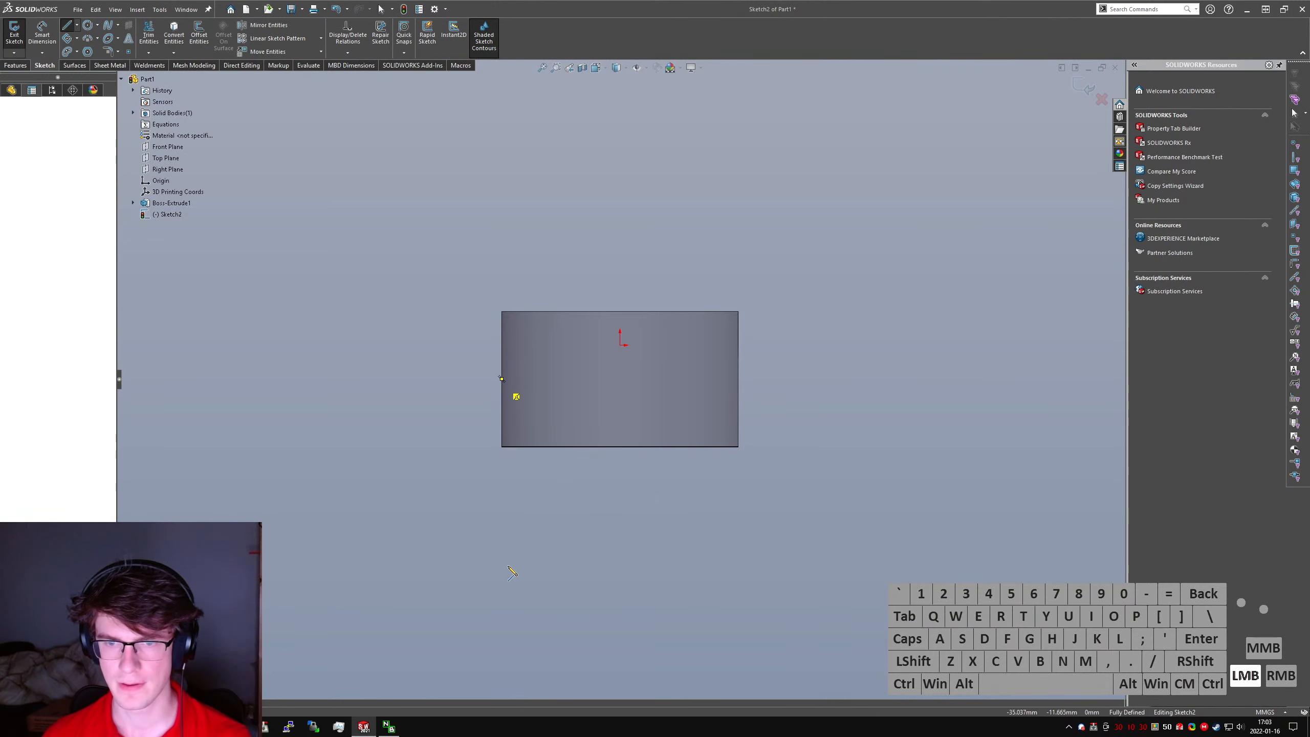
left_click(502, 571)
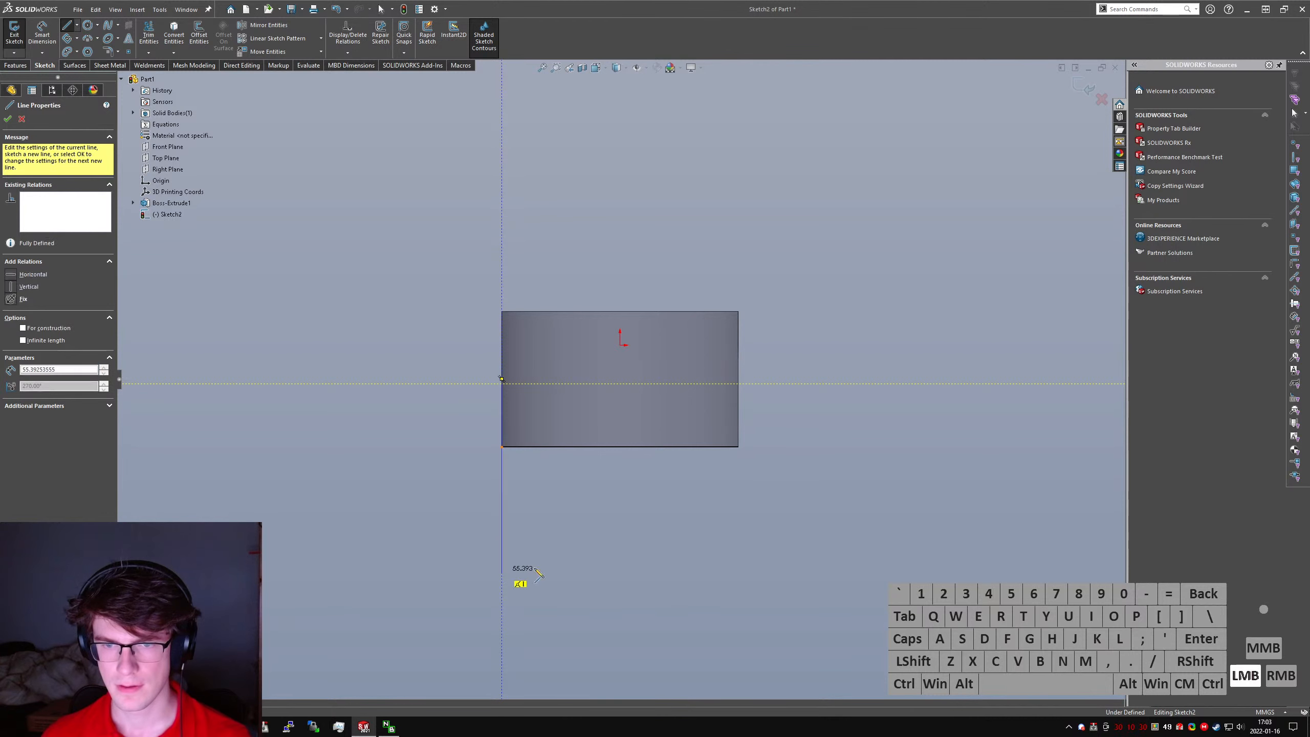
left_click(620, 570)
left_click(619, 345)
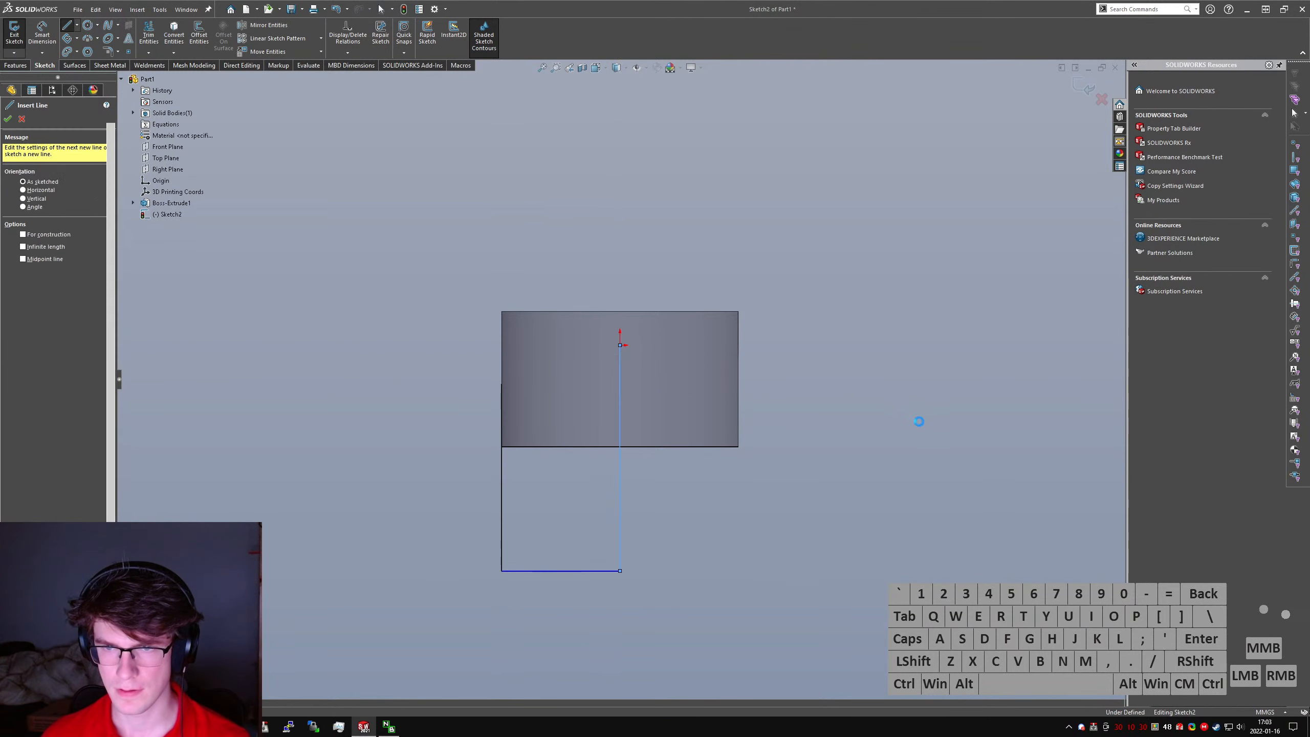
key("Escape")
right_click_drag(611, 434, 601, 415)
left_click(620, 447)
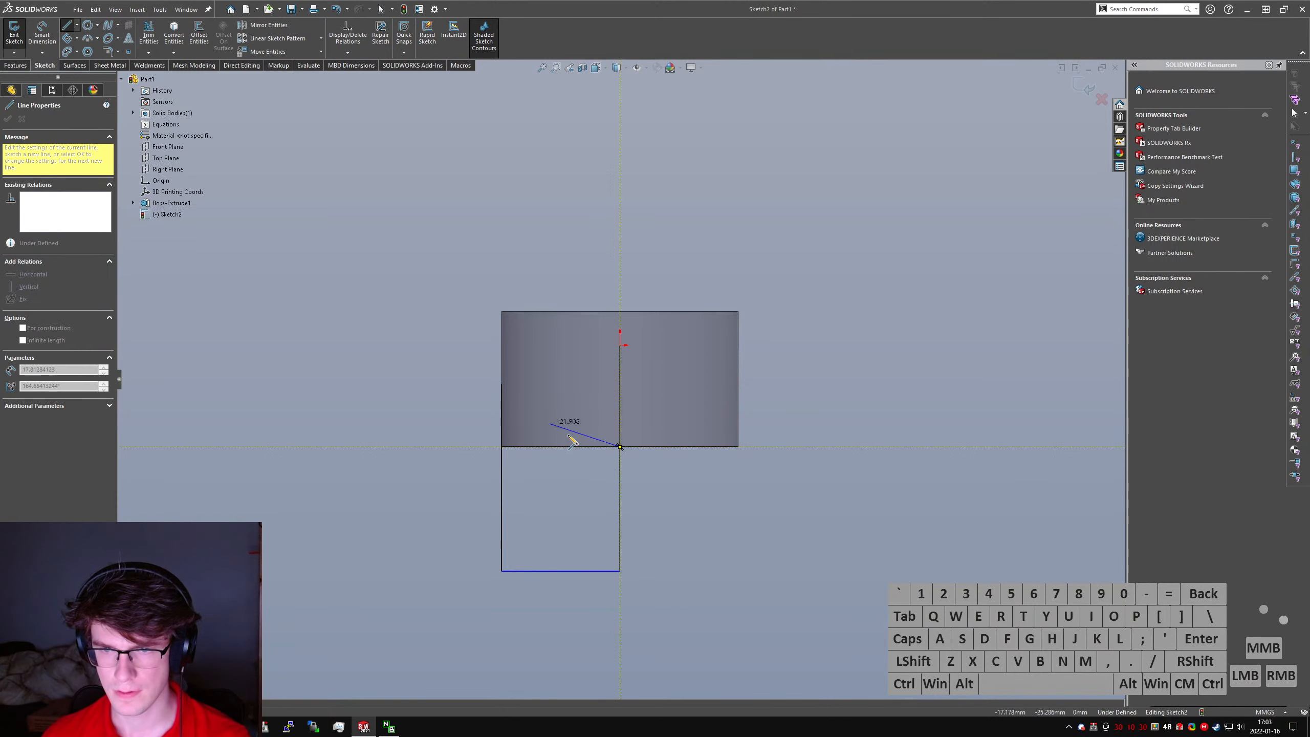
key("Escape")
- Sketch a sloping line from the left vertical line's upper end, continued by a tangent arc to the cylinder's bottom centre
right_click_drag(500, 388, 500, 371)
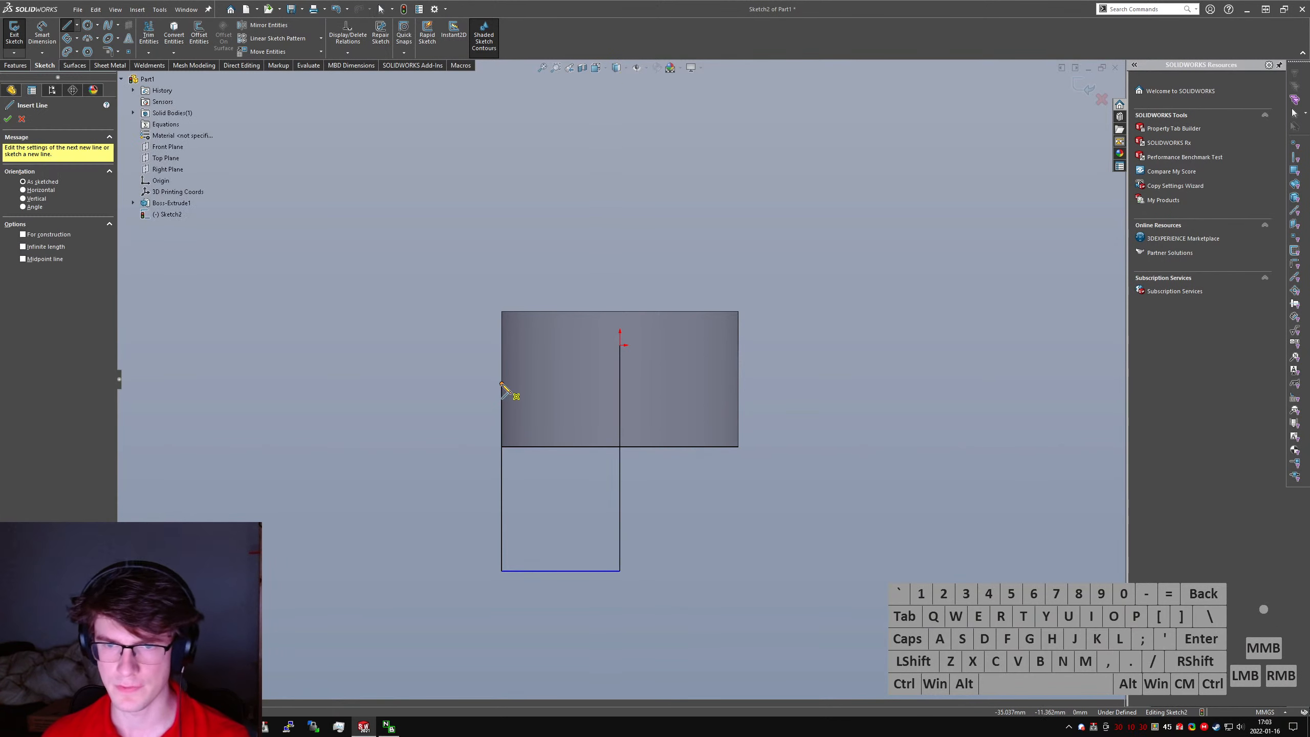
left_click(503, 384)
mouse_move(569, 423)
left_mouse_down()
mouse_move(581, 433)
mouse_move(566, 427)
left_mouse_up()
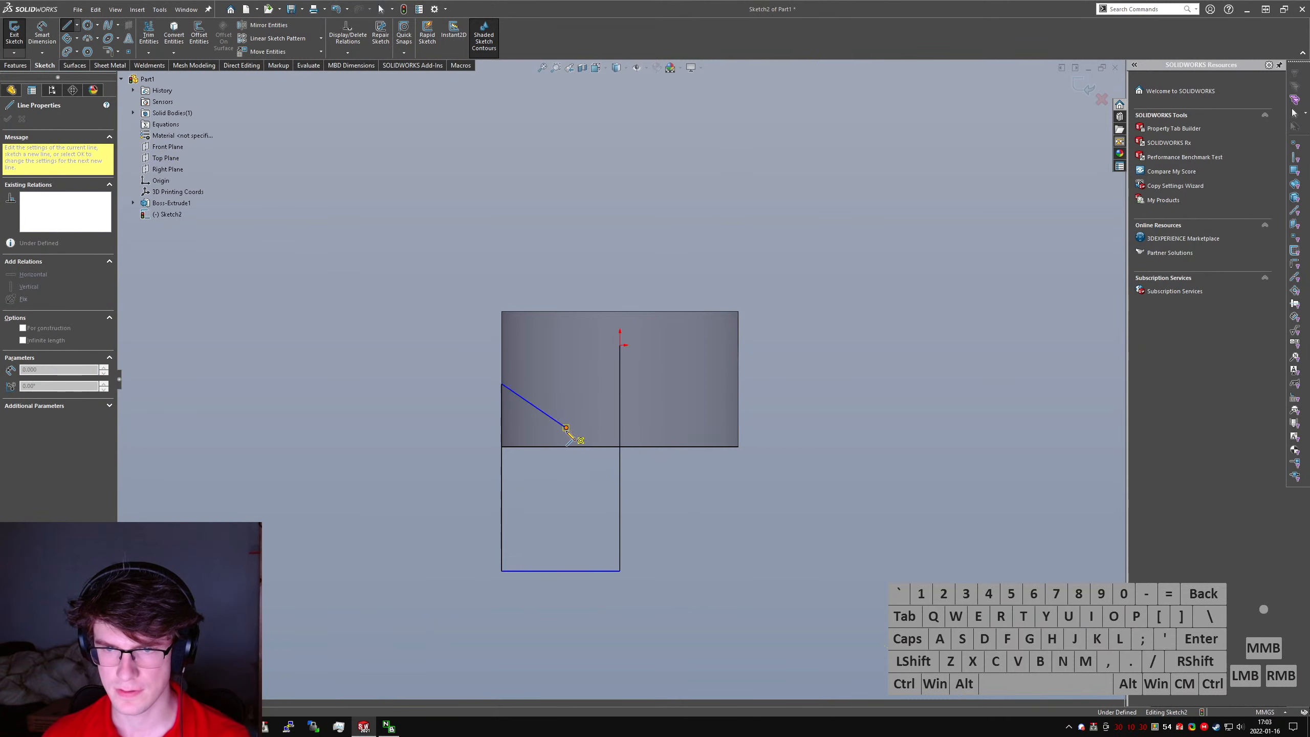
left_click(620, 447)
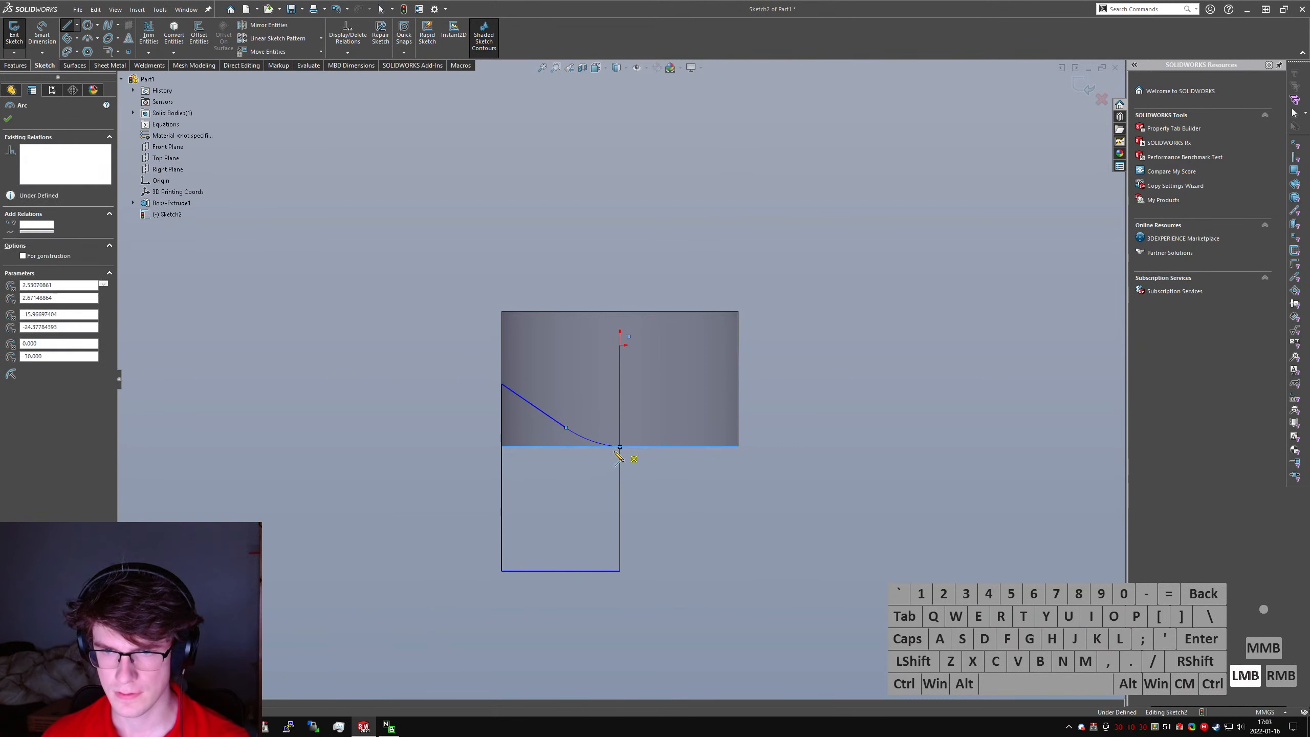
key("Escape")
- Turn the converted bottom line into construction geometry and make the arc tangent to it
left_click(590, 447)
key("alt+c")
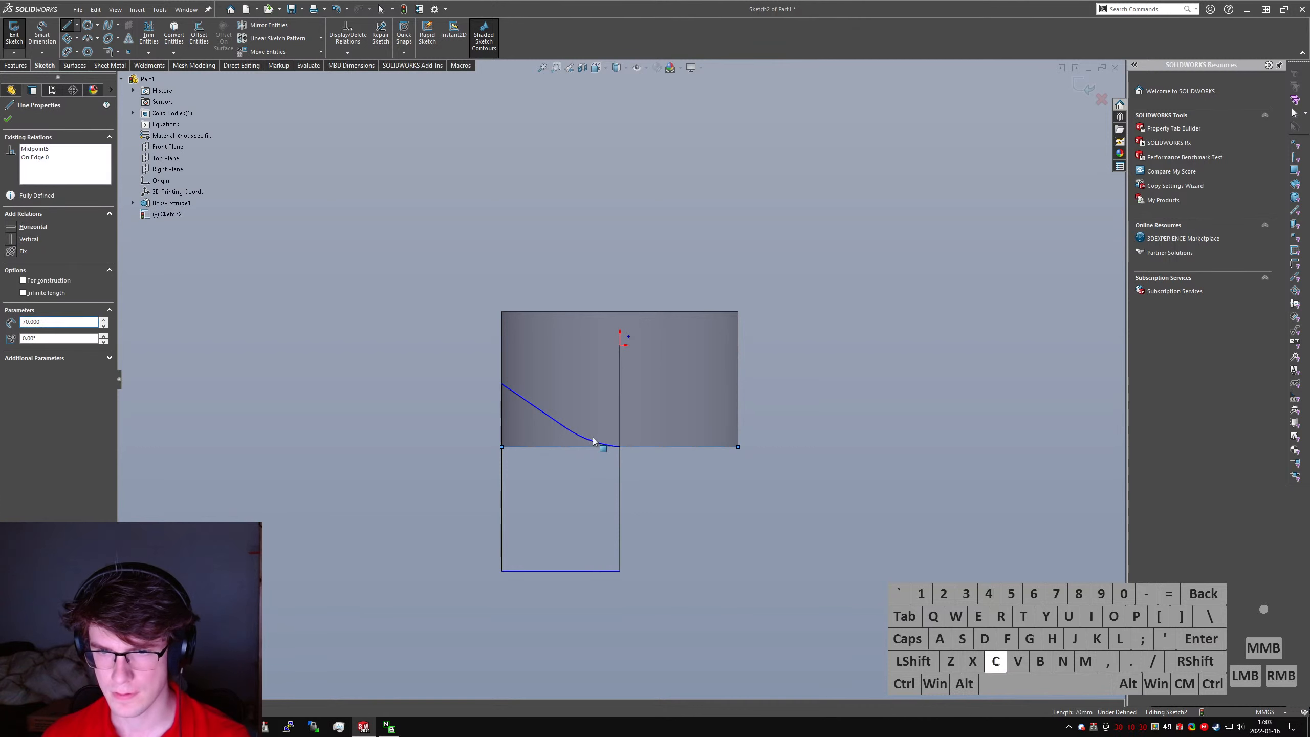
left_click(587, 437)
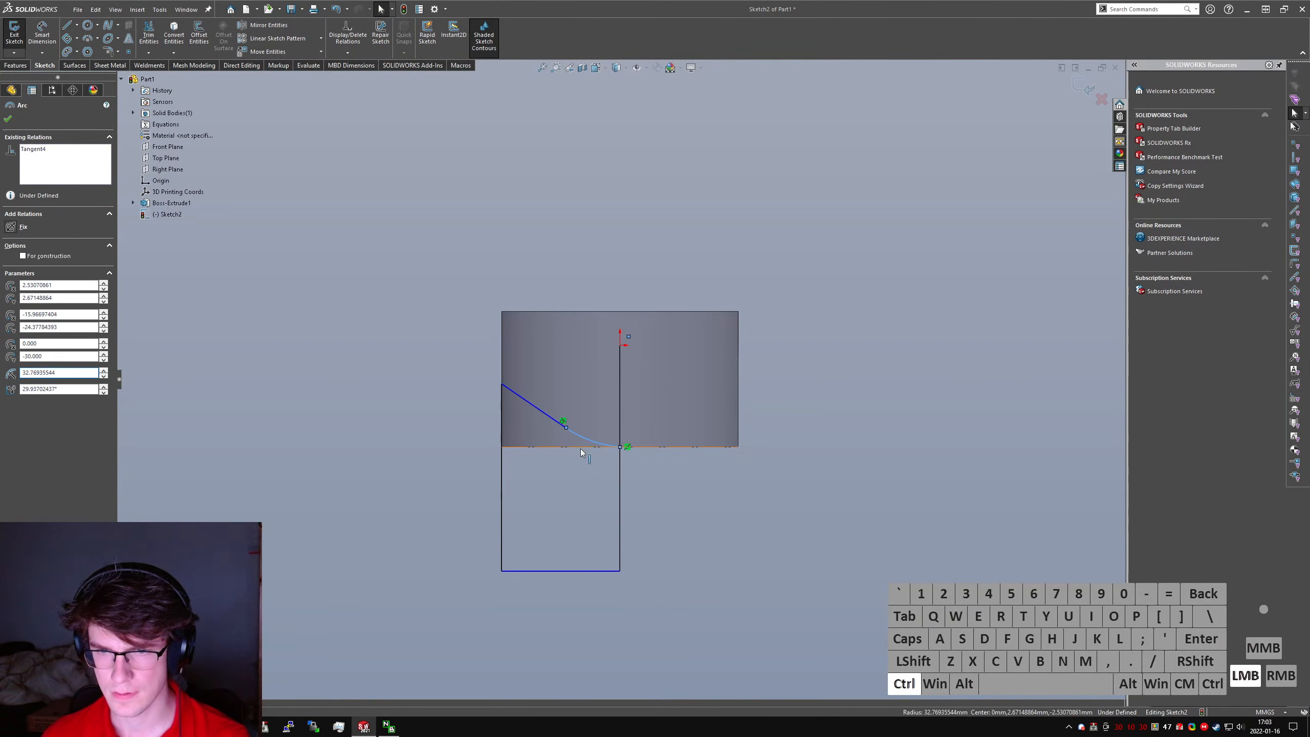
left_click(648, 488)
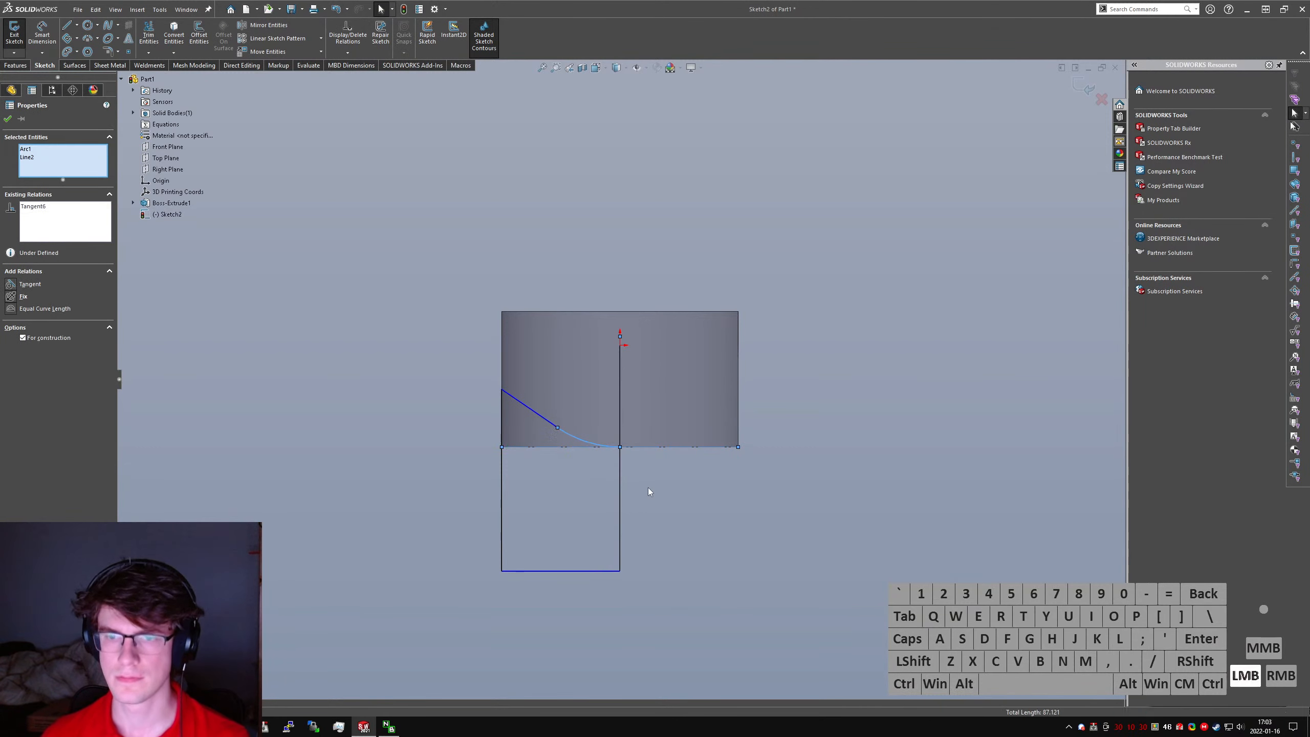
- Turn the vertical line through the origin into construction geometry
left_click(620, 472)
key("alt+c")
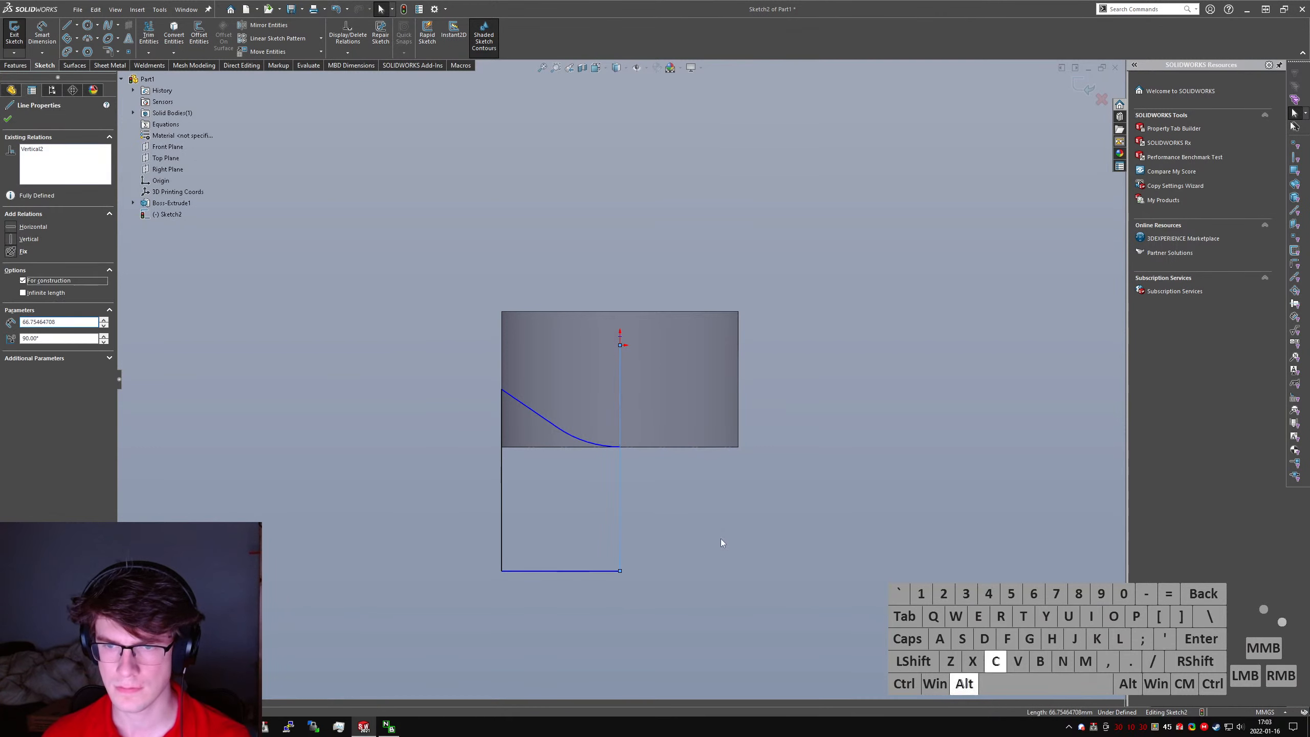
left_click(721, 539)
- Make the arc tangent to the cylinder's bottom model edge
left_click_drag(399, 299, 562, 447)
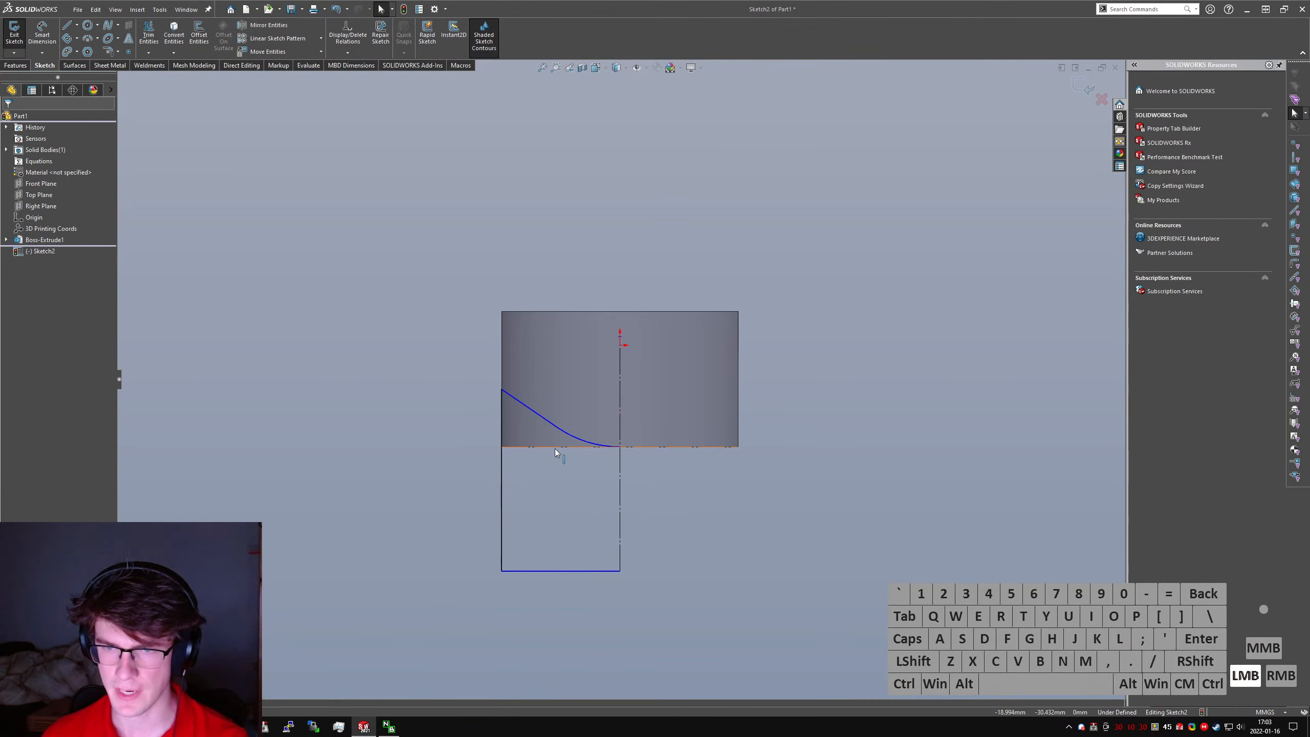
left_click(555, 448)
left_click(661, 461)
left_click(606, 441)
left_click(583, 442, "ctrl")
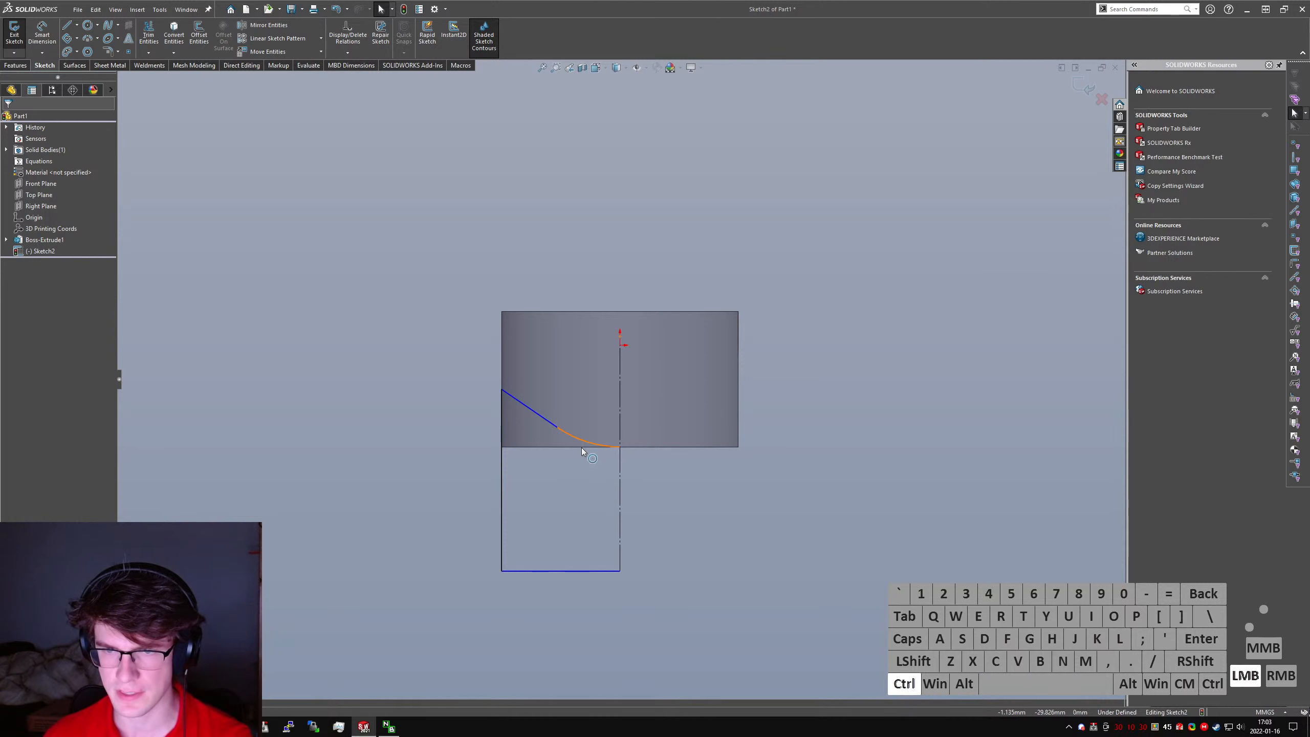
left_click(582, 448, "ctrl")
key("alt+a")
left_click(704, 506)
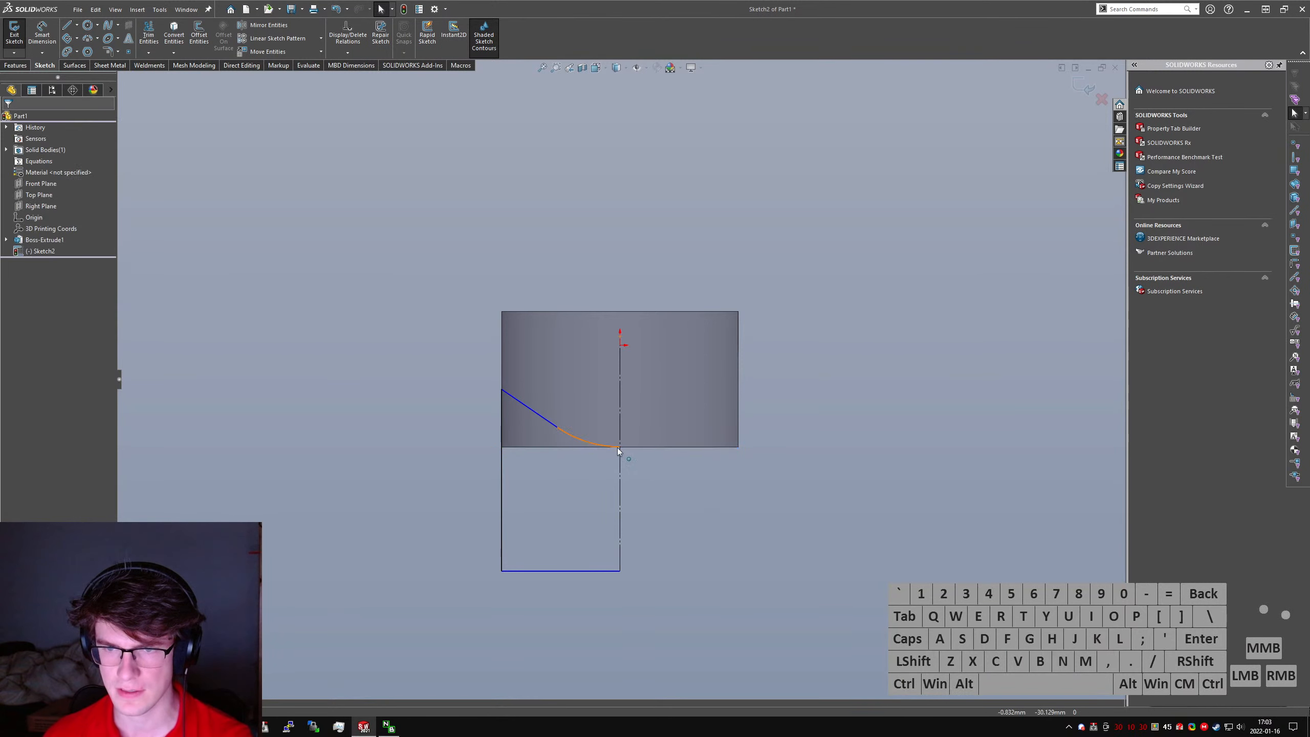
- Add a midpoint relation between the arc's lower endpoint and the cylinder's bottom edge
left_click(620, 448, "ctrl")
left_click(643, 448, "ctrl")
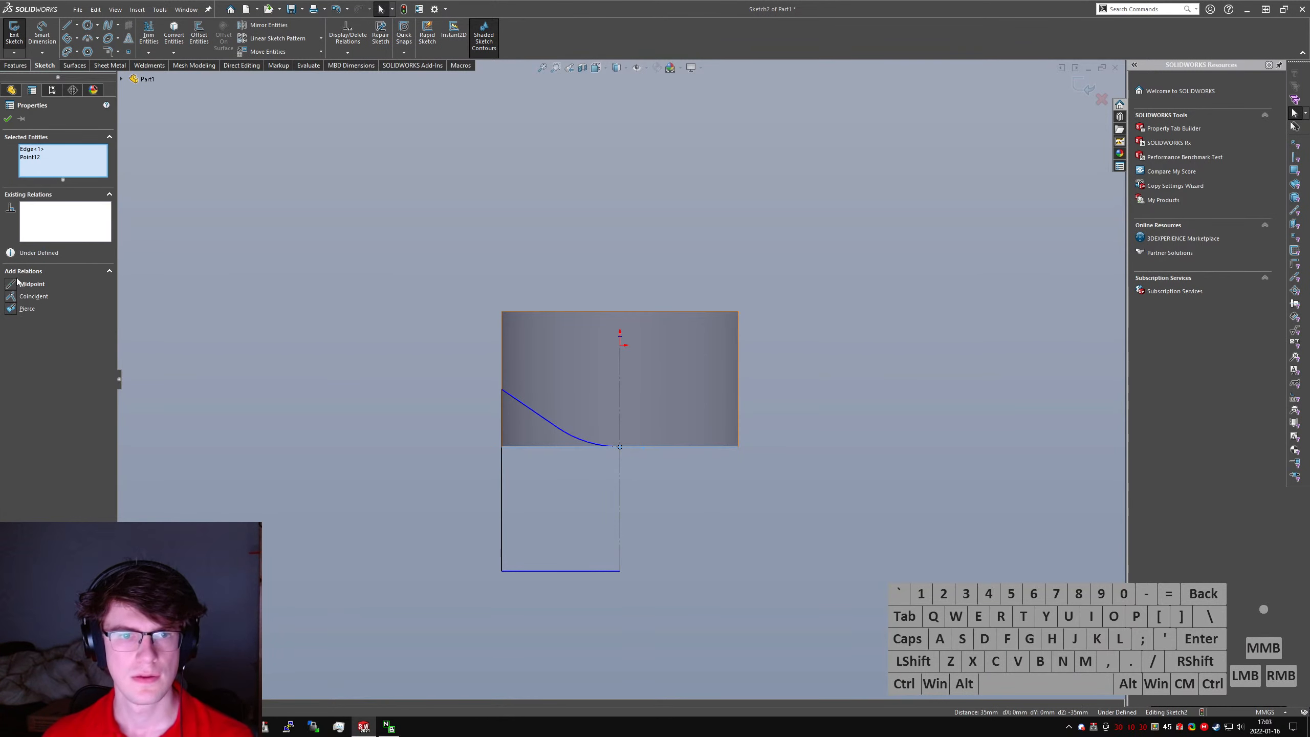
left_click(10, 285)
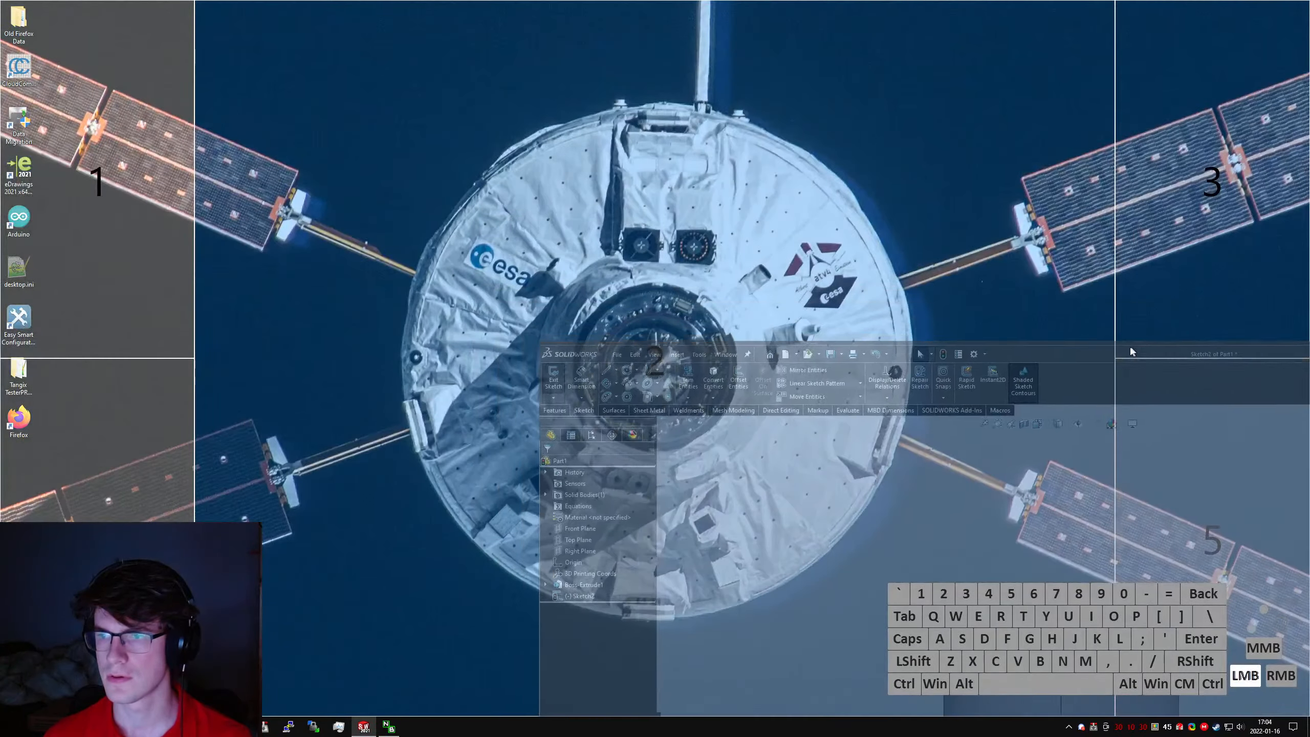
- Narrow the modelling window and place the YouTube live chat window beside it
left_click_drag(1130, 351, 1131, 352)
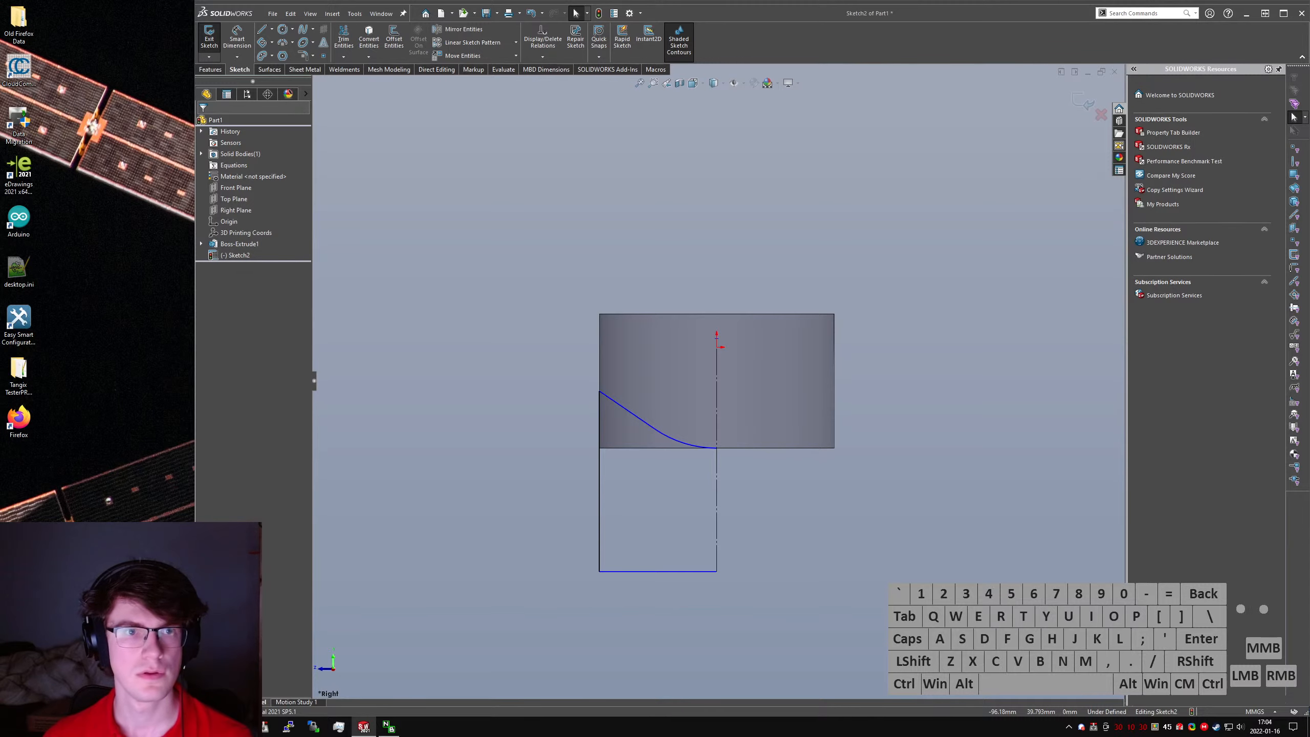
left_click_drag(0, 356, 122, 364)
left_click(727, 459)
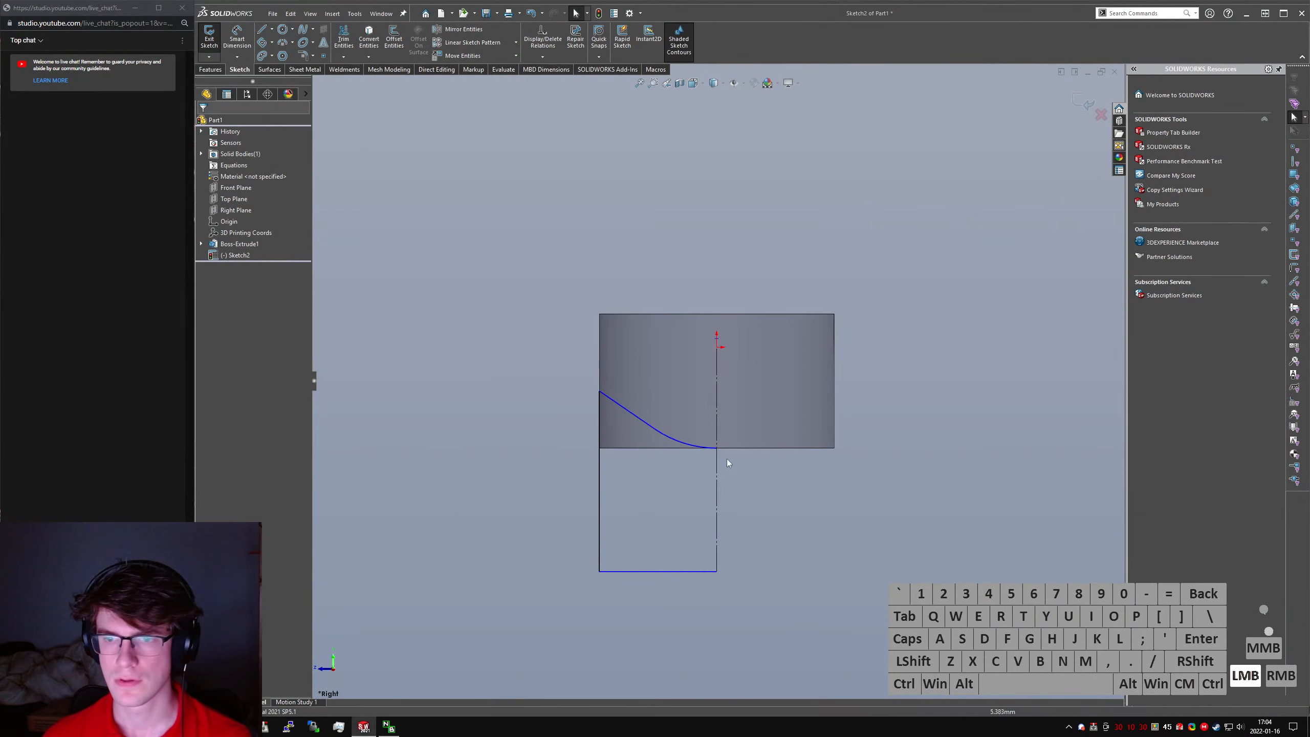
- Move the sloping line's upper end slightly down and dimension the arc's radius as 30 mm
left_click_drag(599, 393, 603, 402)
left_click(667, 538)
right_click_drag(667, 537, 670, 444)
left_click(670, 439)
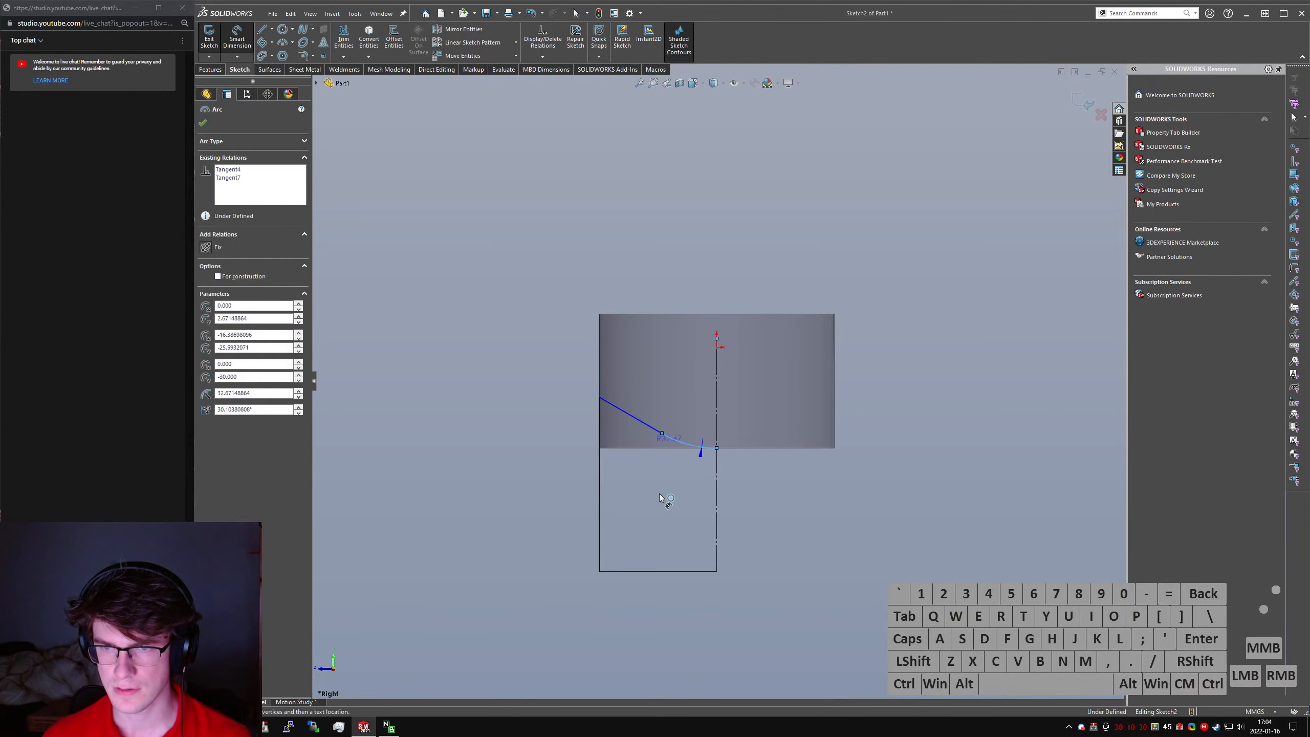
left_click(681, 477)
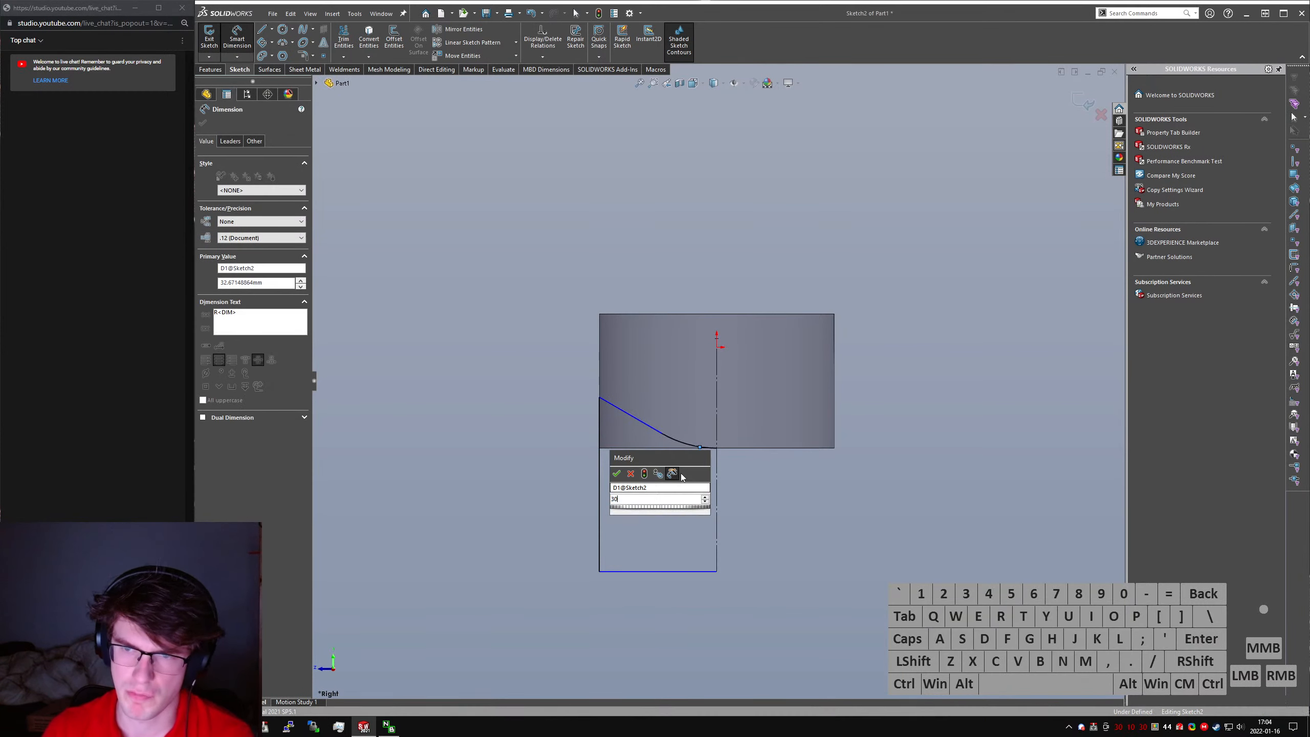
type("30")
key("Return")
key("Escape")
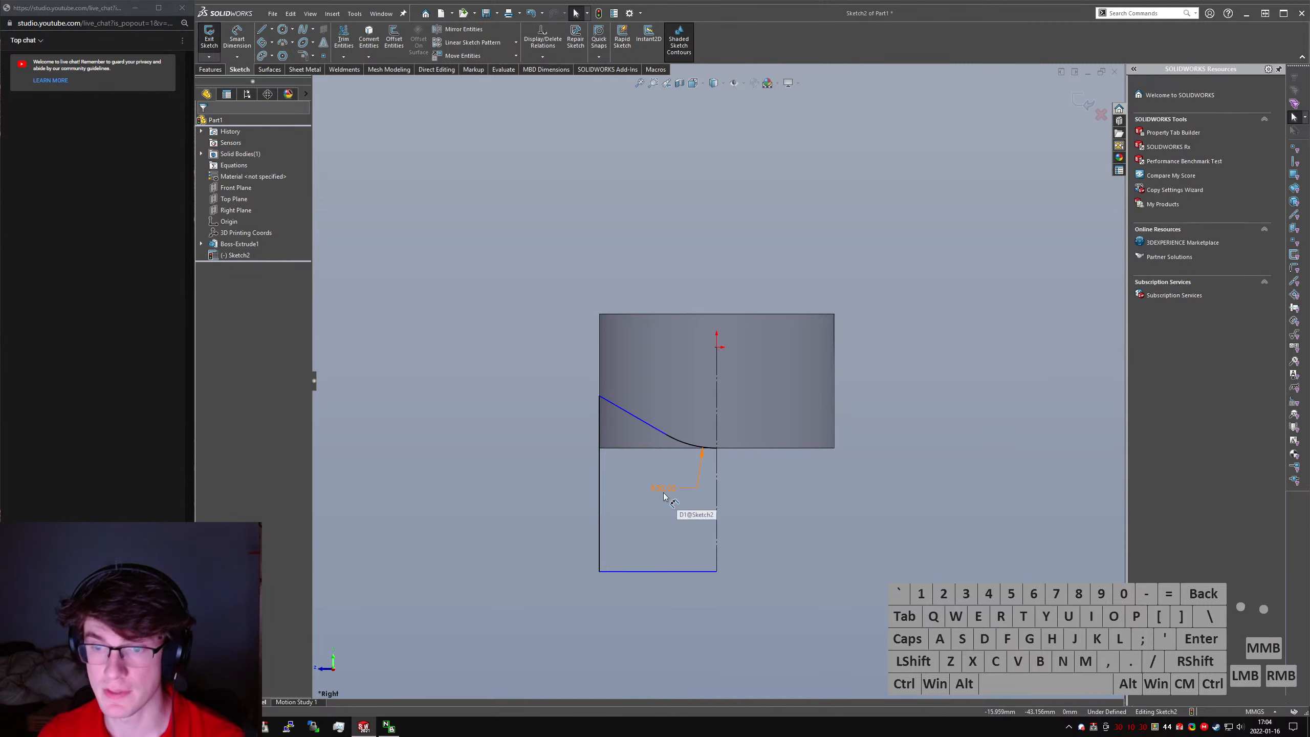
- Try arc radii of 10 mm and 15 mm
left_click_drag(664, 496, 665, 493)
double_click(665, 493)
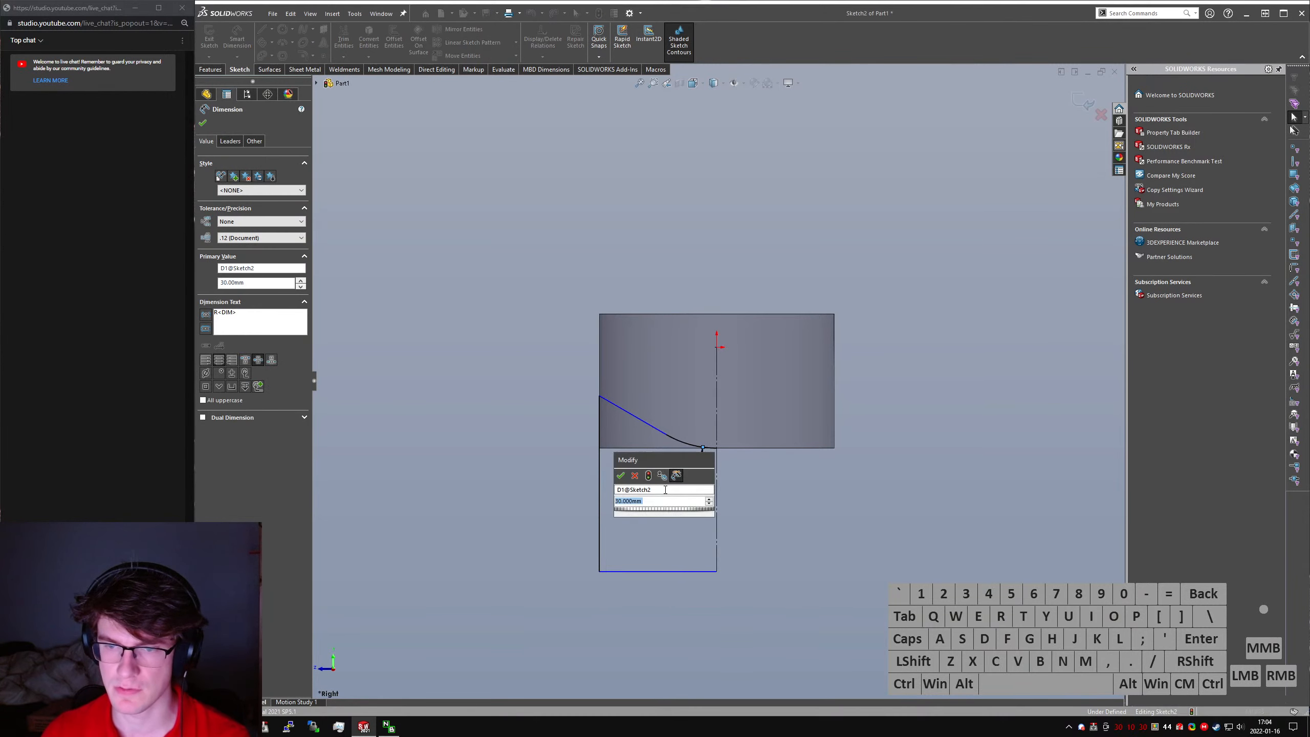
type("10")
key("Return")
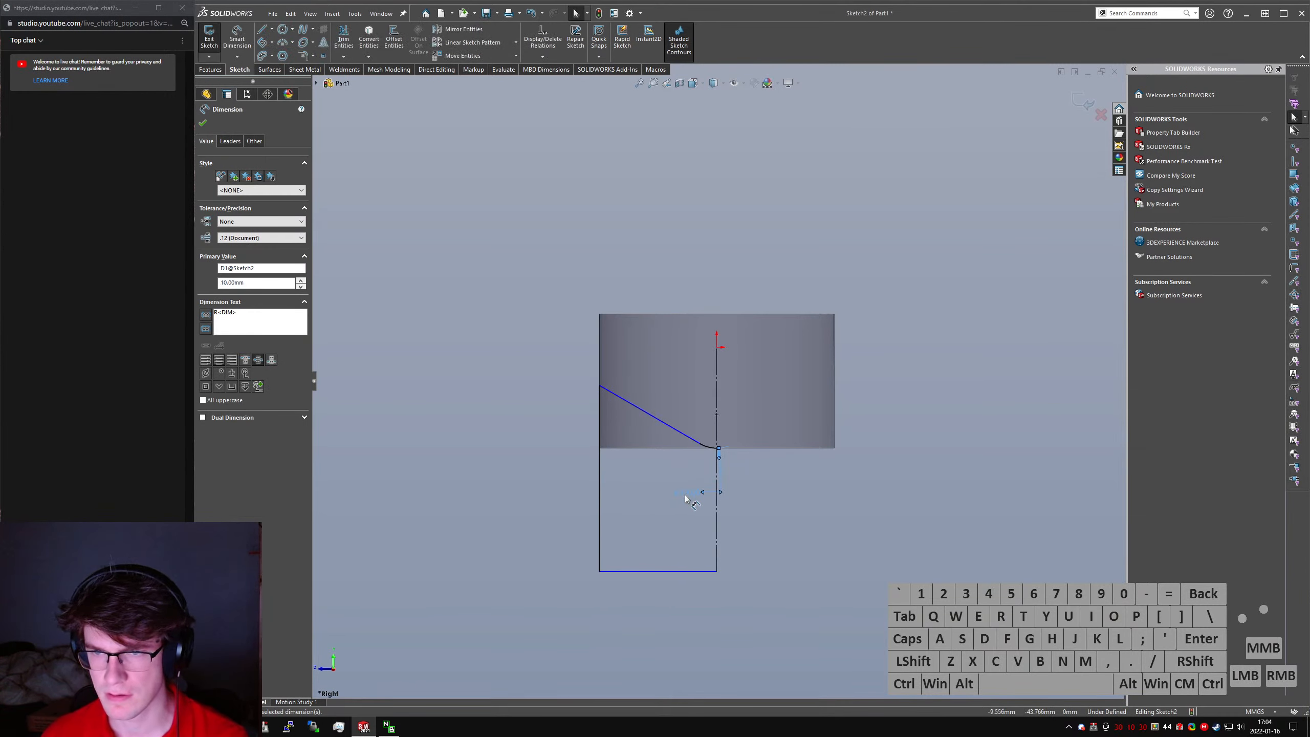
double_click(683, 498)
type("15")
key("Return")
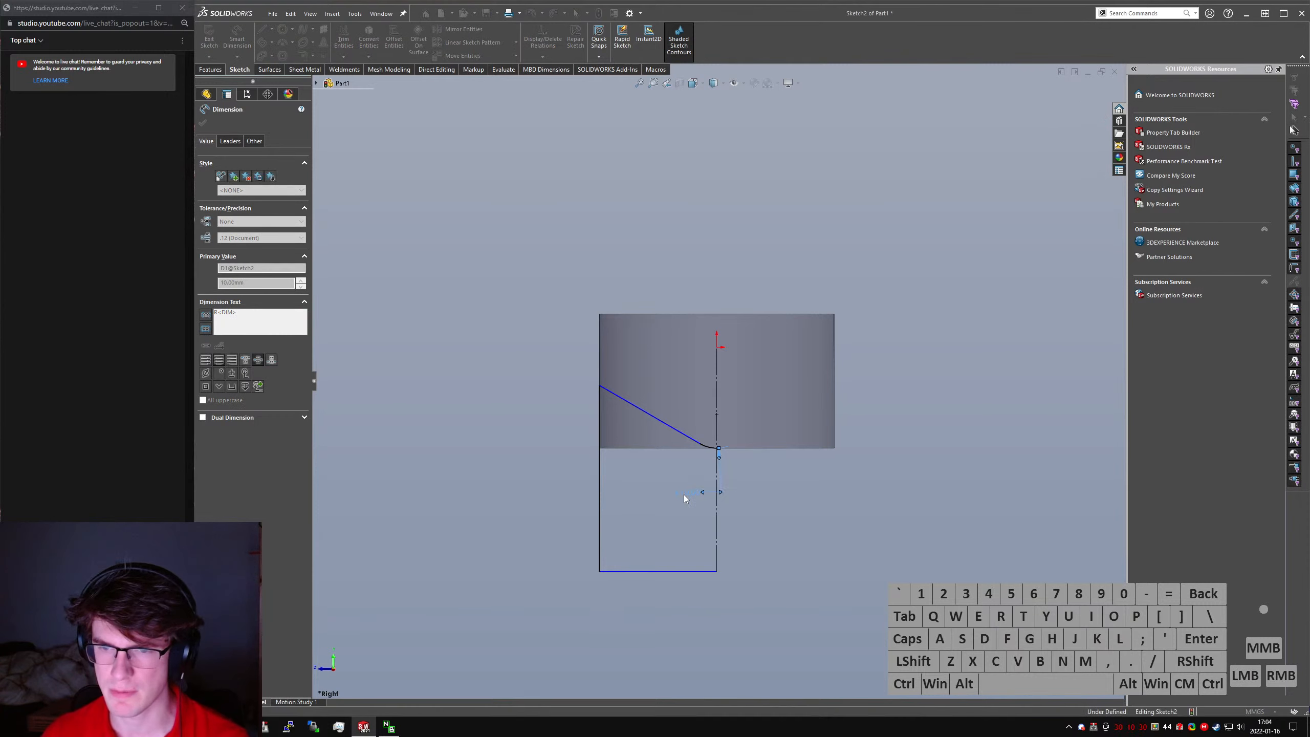
- Set the arc's radius to 12 mm
double_click(681, 495)
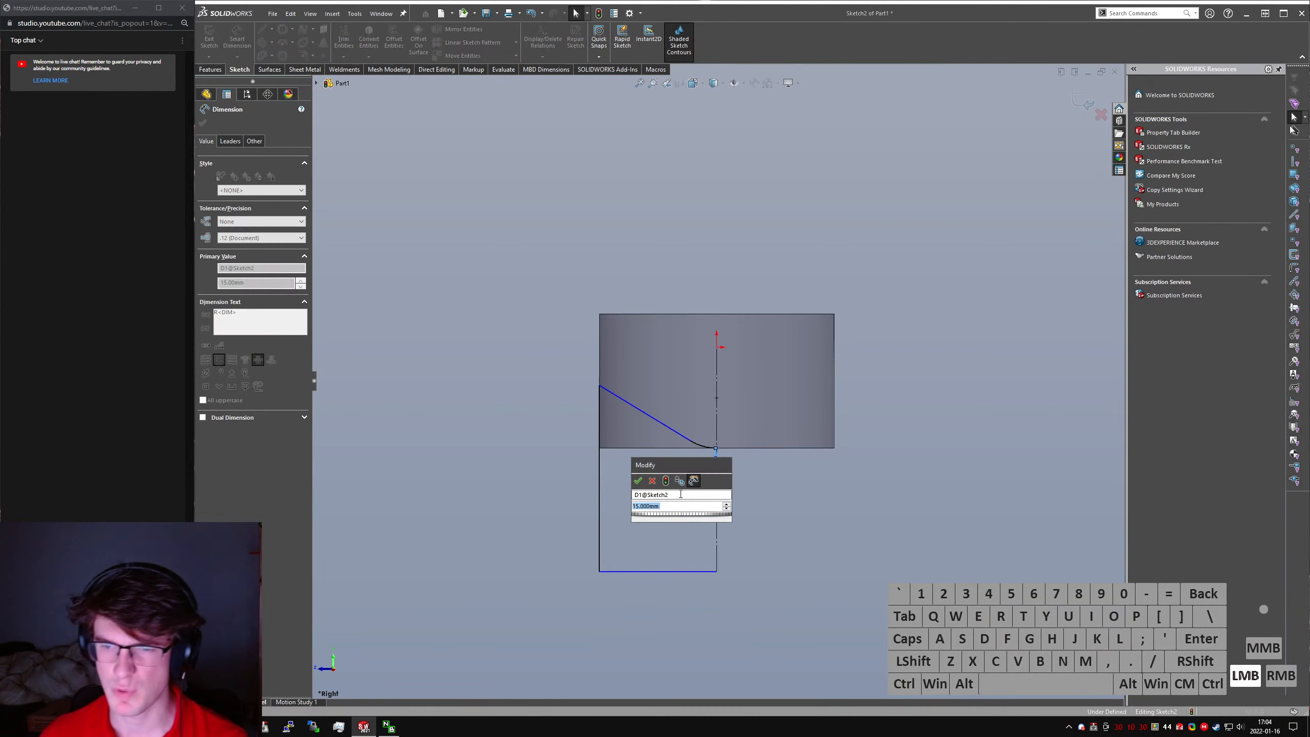
key("Return")
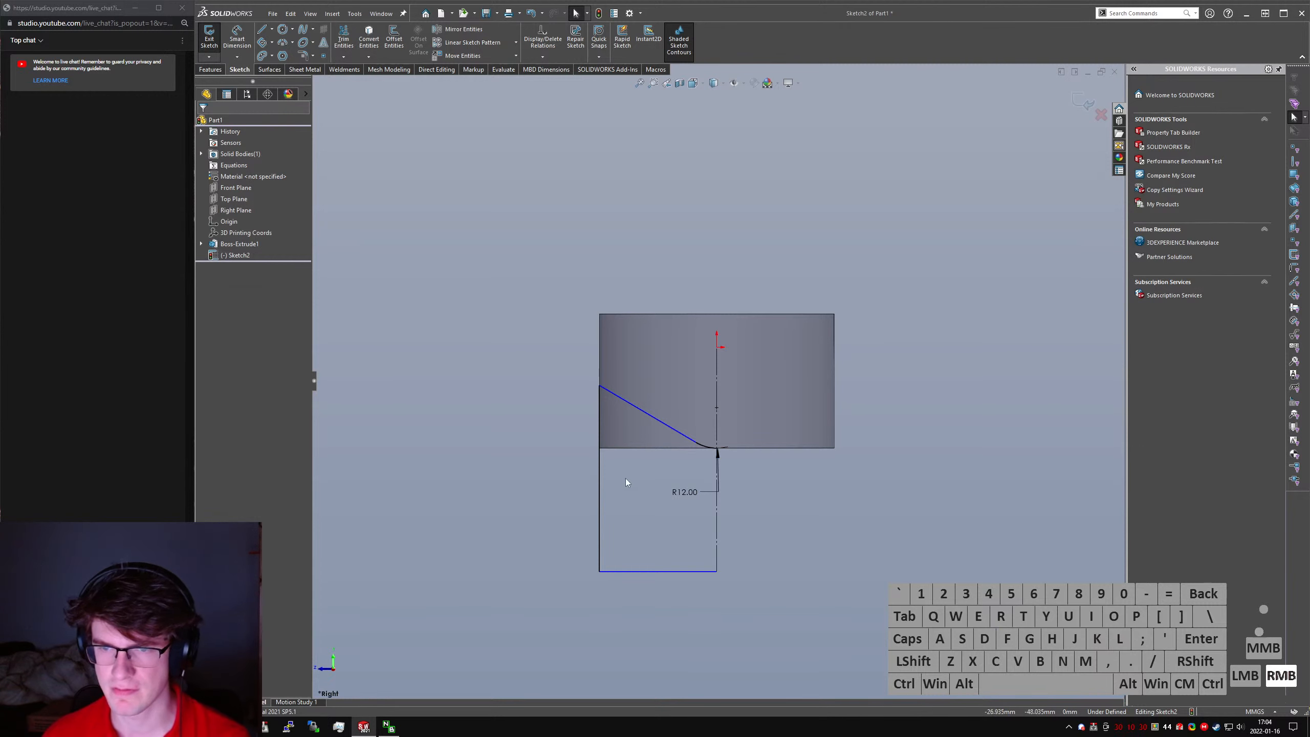
- Dimension the sloping line's angle to the horizontal at its upper end as 20 degrees
right_click_drag(626, 482, 617, 413)
left_click(612, 396)
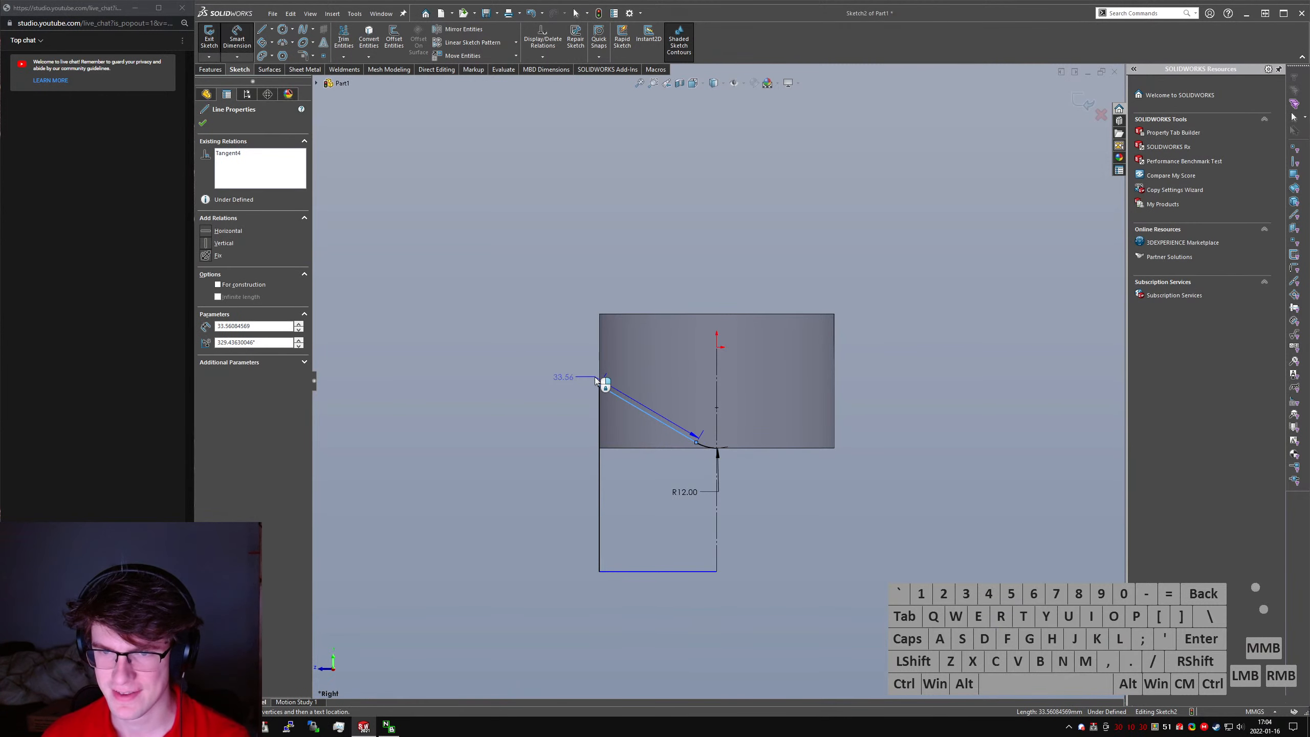
left_click(598, 384)
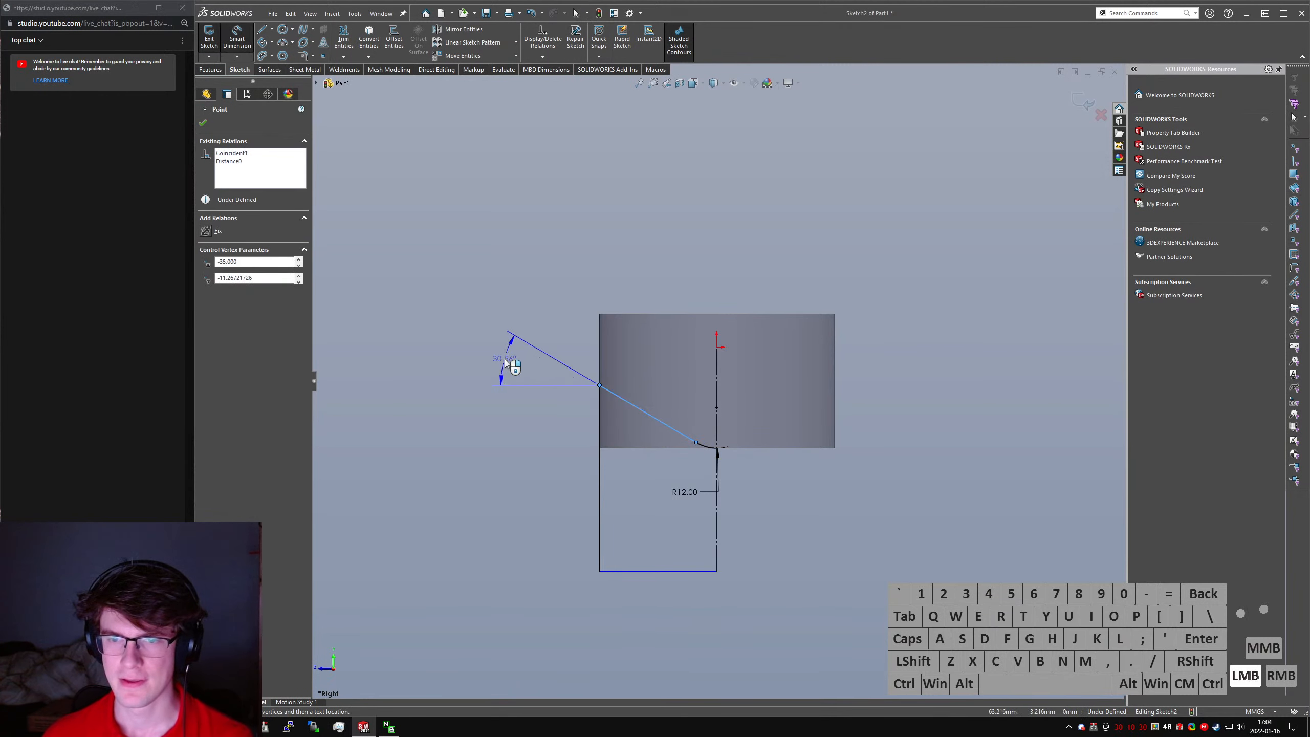
left_click(505, 363)
type("20")
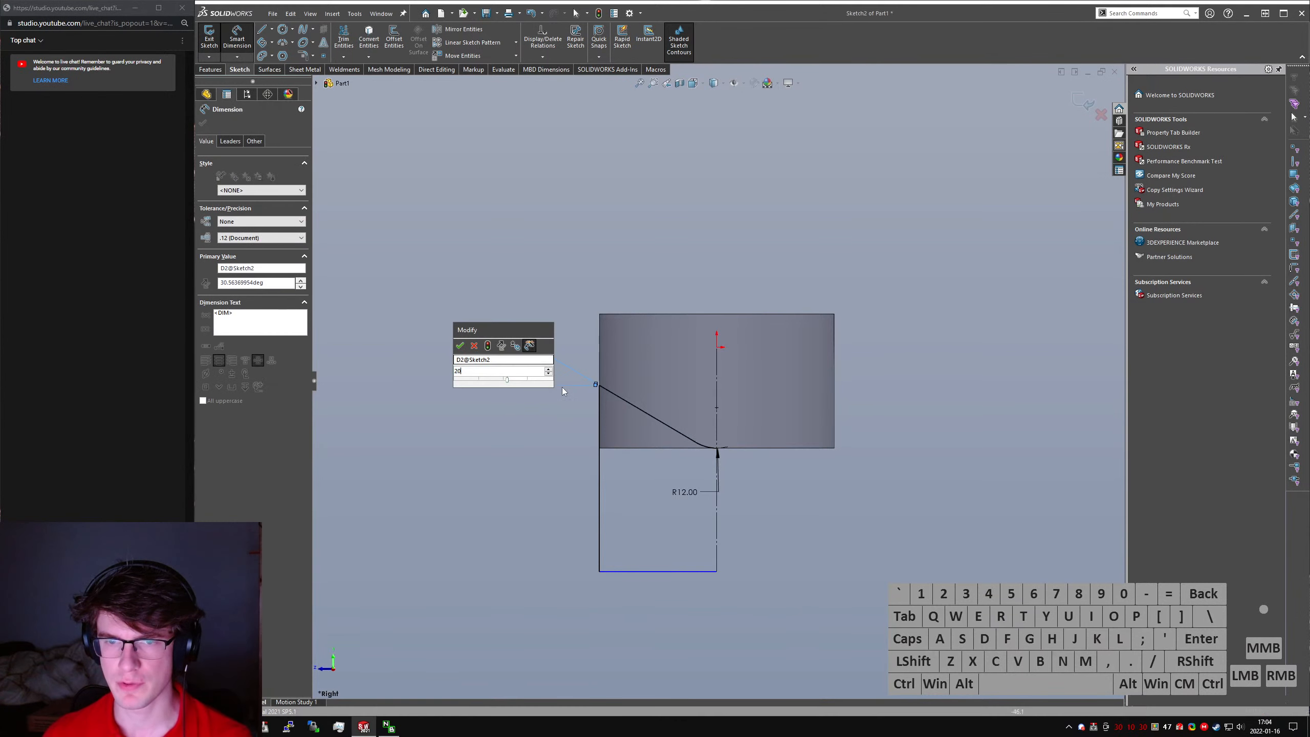
key("Return")
key("Escape")
- Make the left vertical and lowest horizontal lines equal in length, and mirror the profile about the vertical centreline
left_click(600, 560, "ctrl")
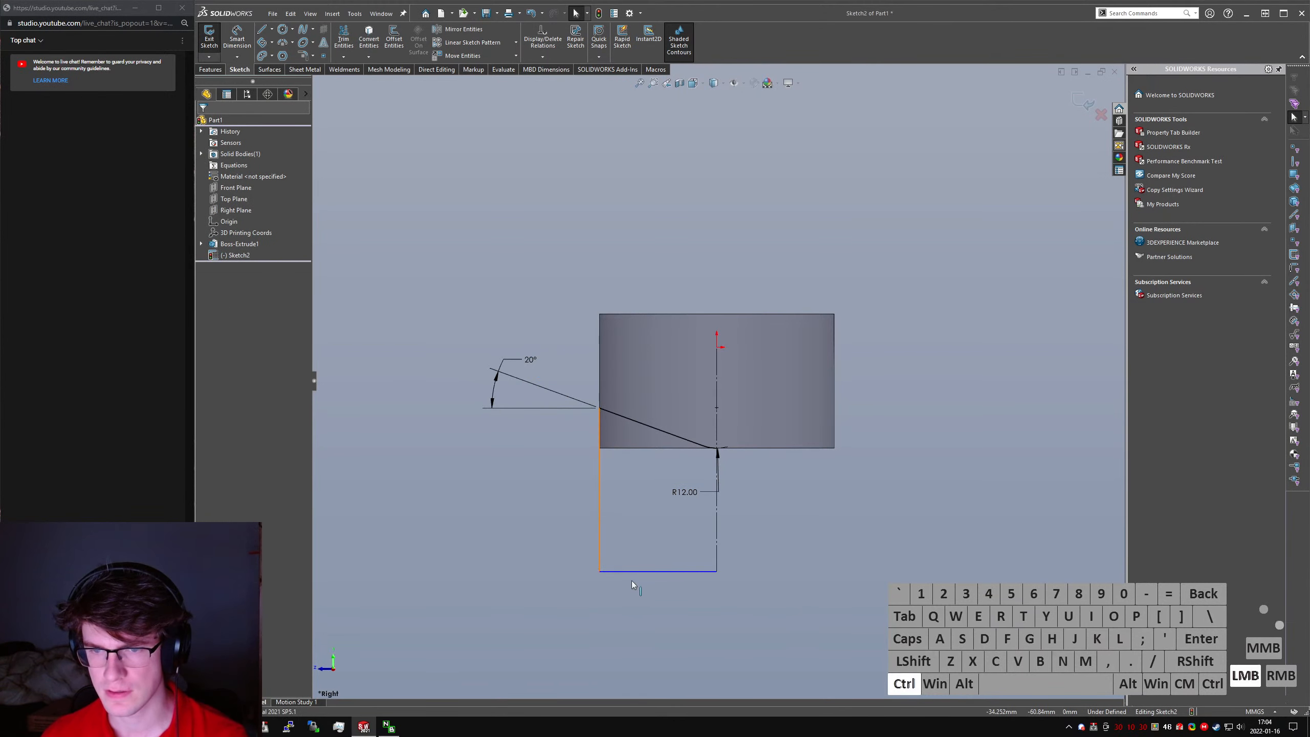
left_click(636, 572, "ctrl")
key("ctrl+alt+q")
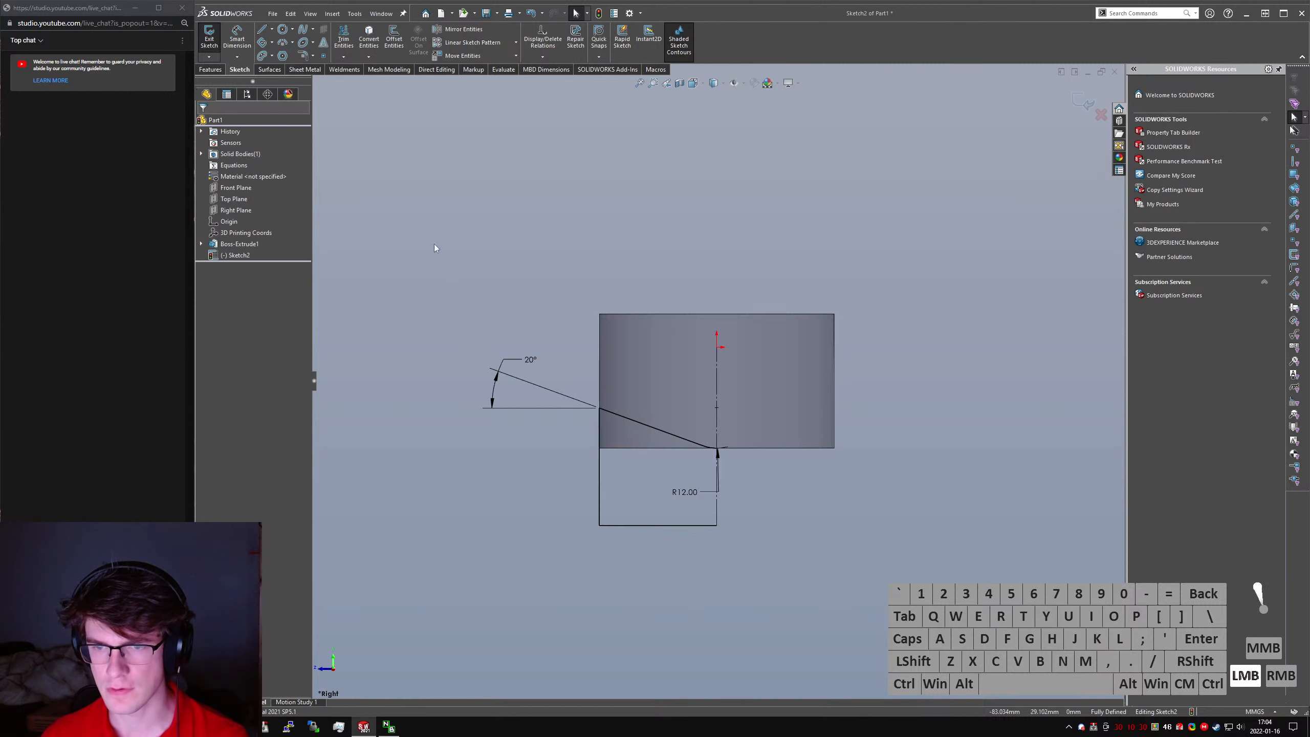
left_click_drag(436, 252, 878, 666)
right_click_drag(791, 611, 1092, 467)
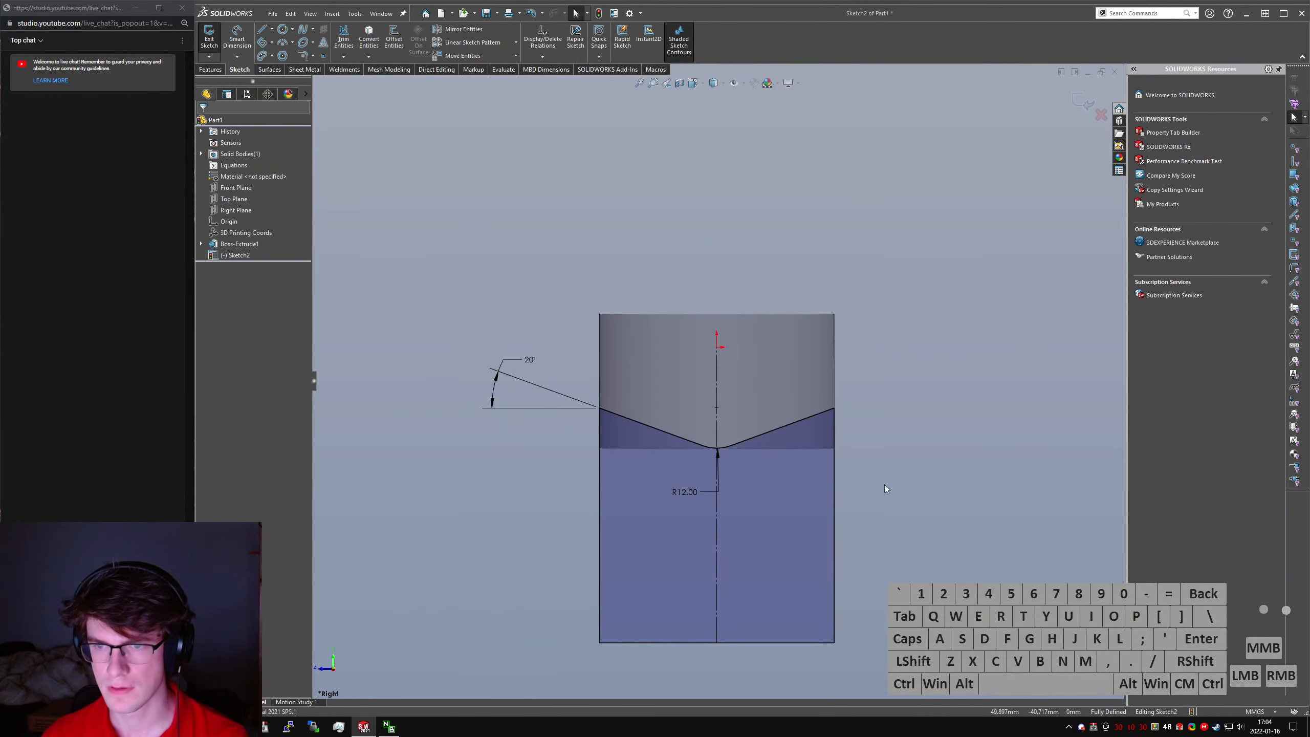
- Cut the mirrored profile from the cylinder with an extruded cut set to Through All - Both
left_click(212, 69)
left_click(347, 37)
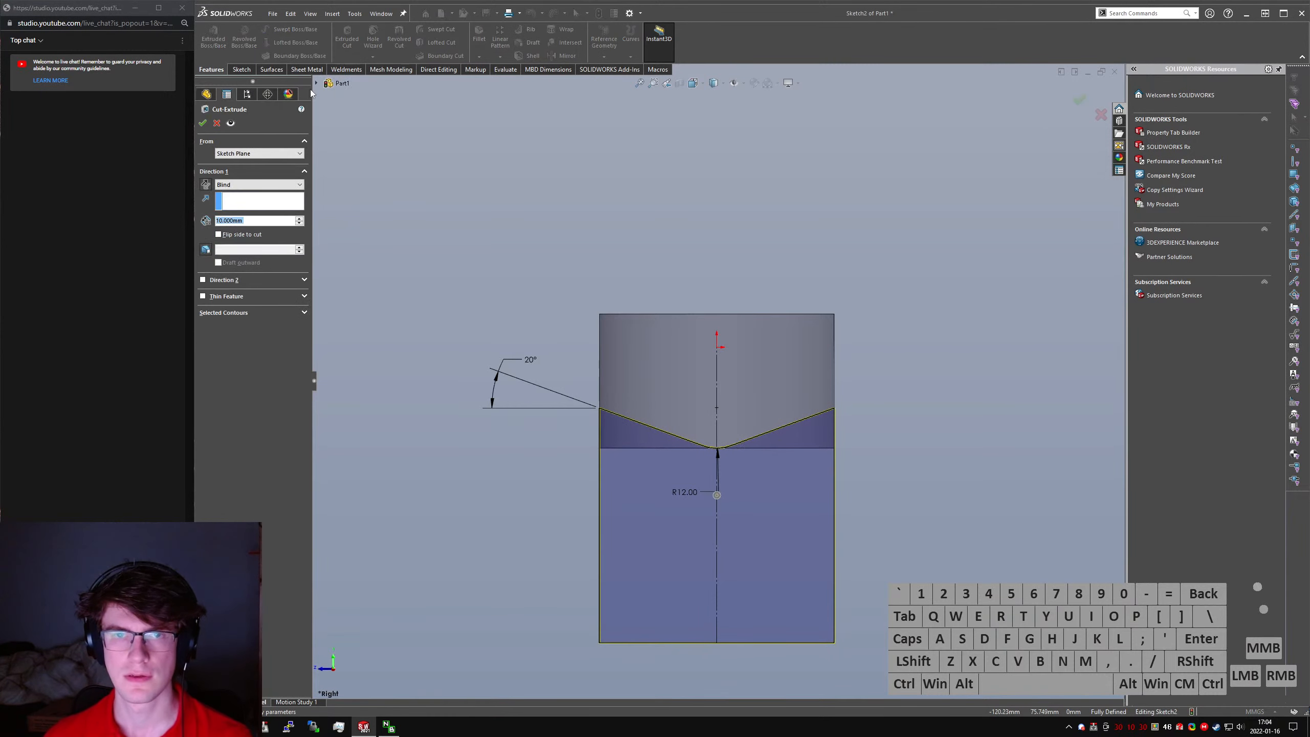
left_click(206, 184)
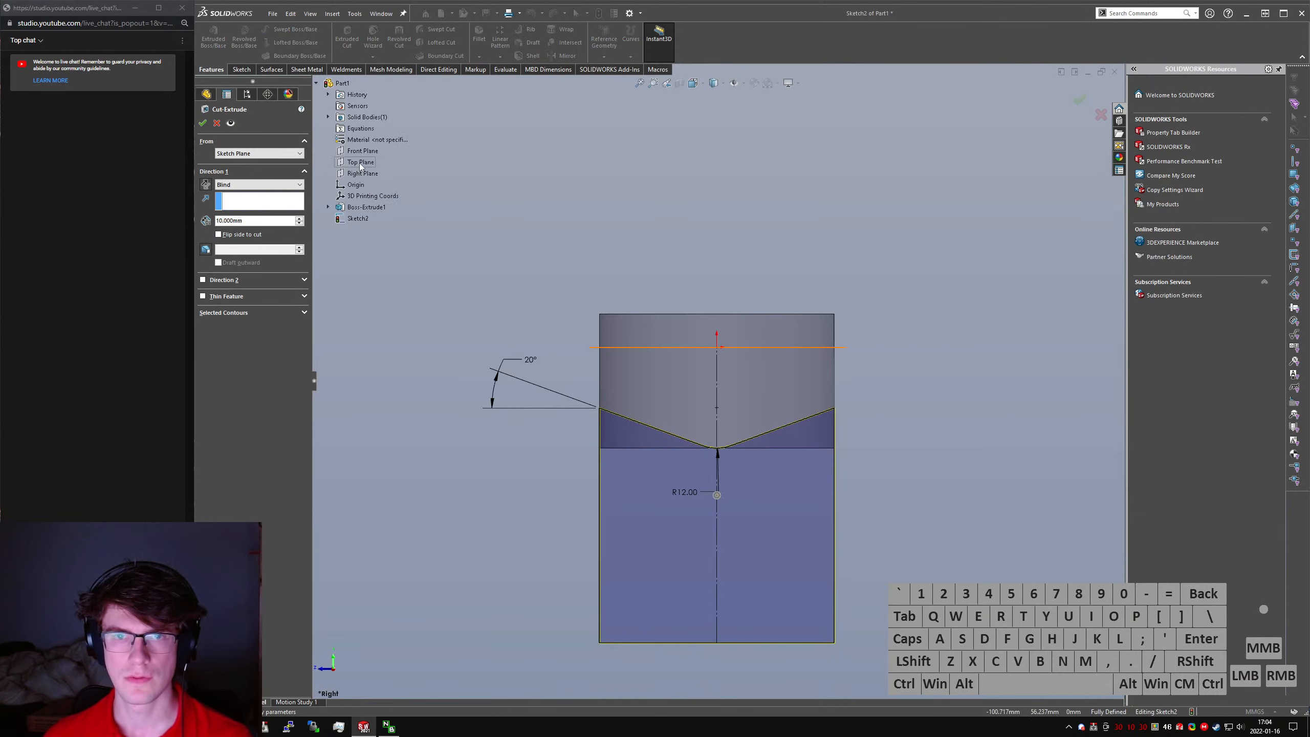
left_click(258, 185)
left_click(243, 216)
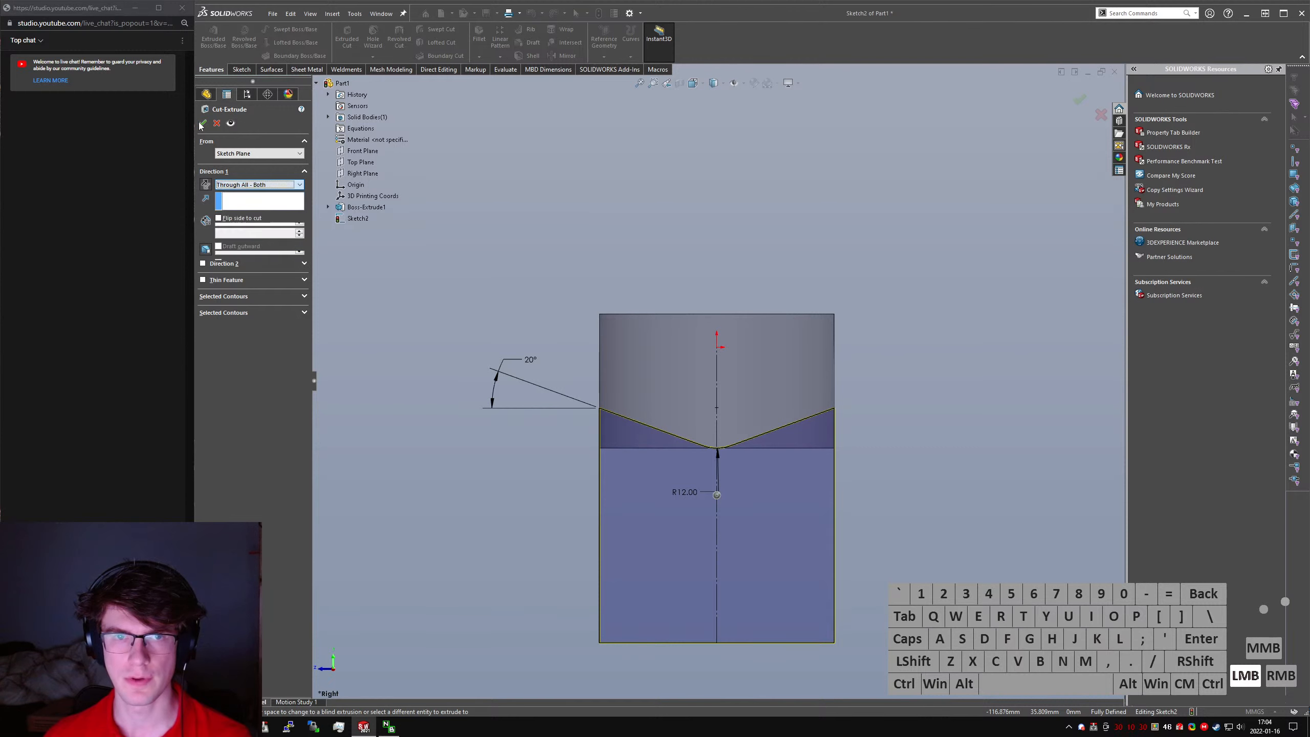
left_click(202, 123)
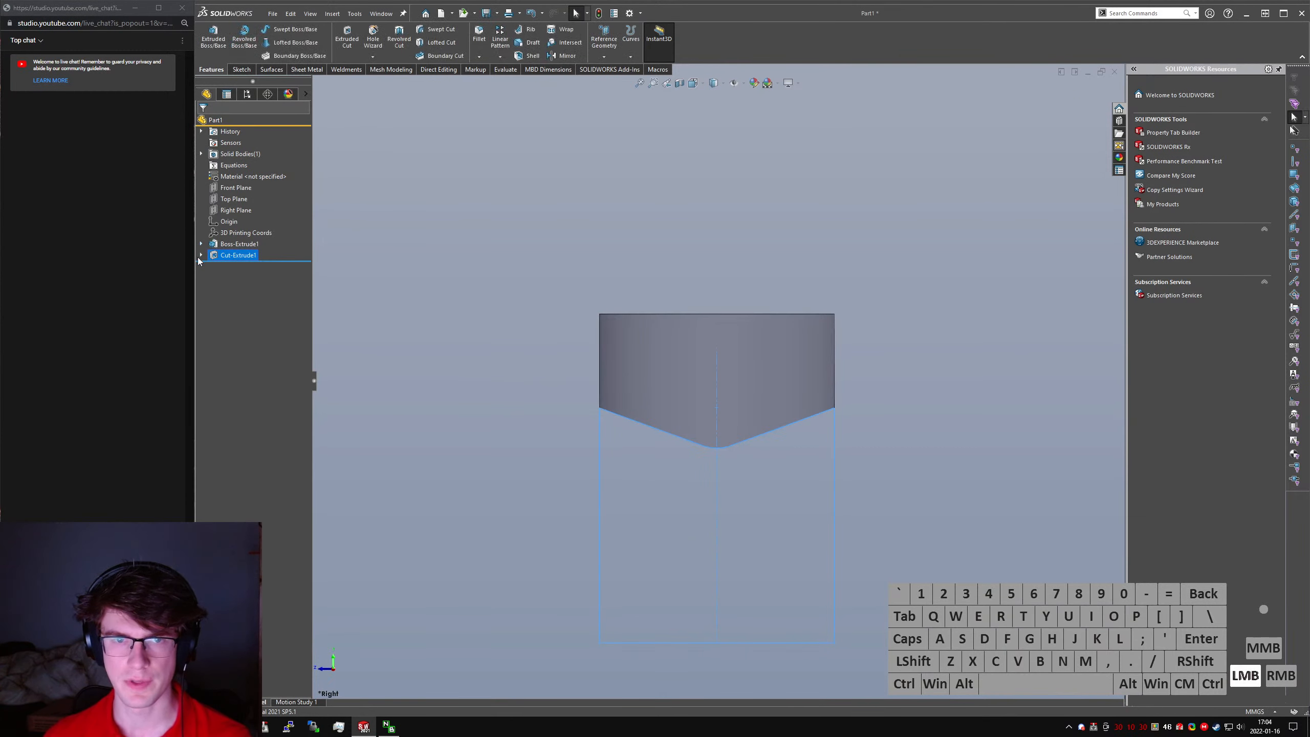
- Reopen the extruded cut's sketch and draw a circle about 14 mm in diameter at the R12 arc's centre
left_click(199, 256)
left_click(222, 265)
left_click(239, 233)
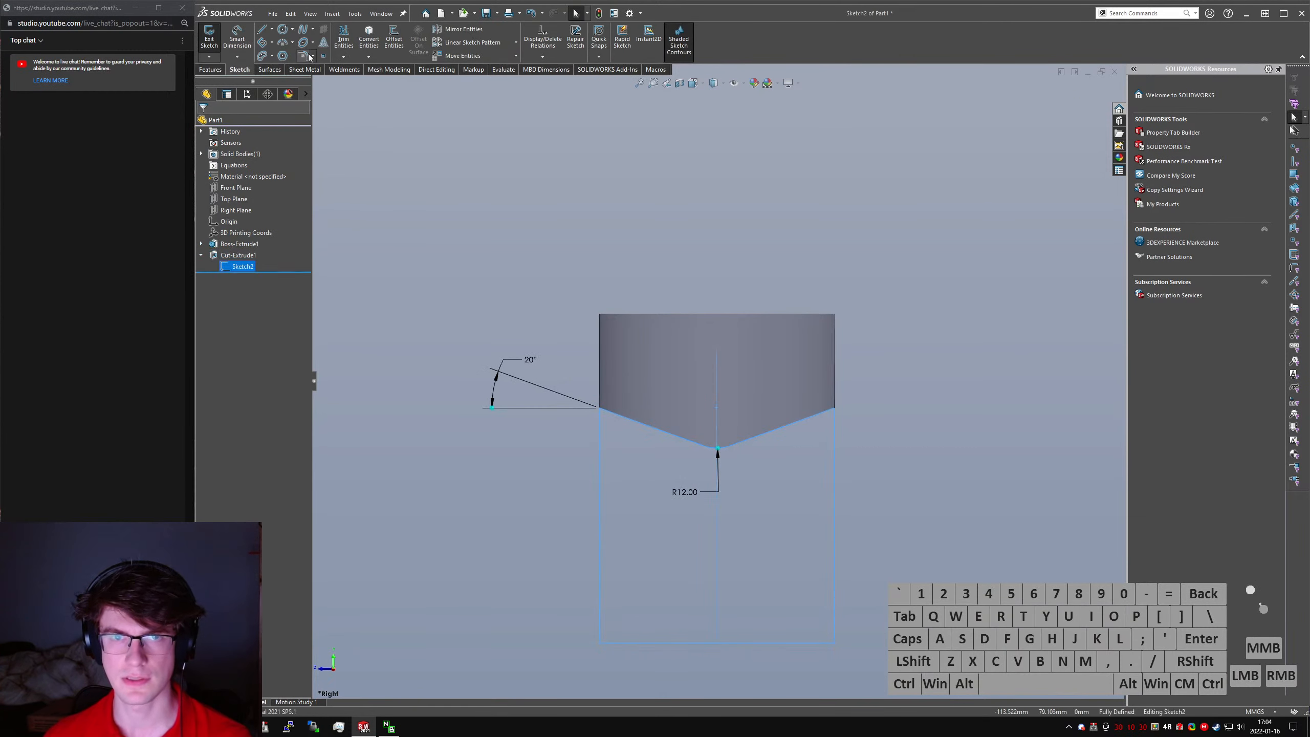
left_click(282, 29)
left_click(717, 408)
left_click(733, 393)
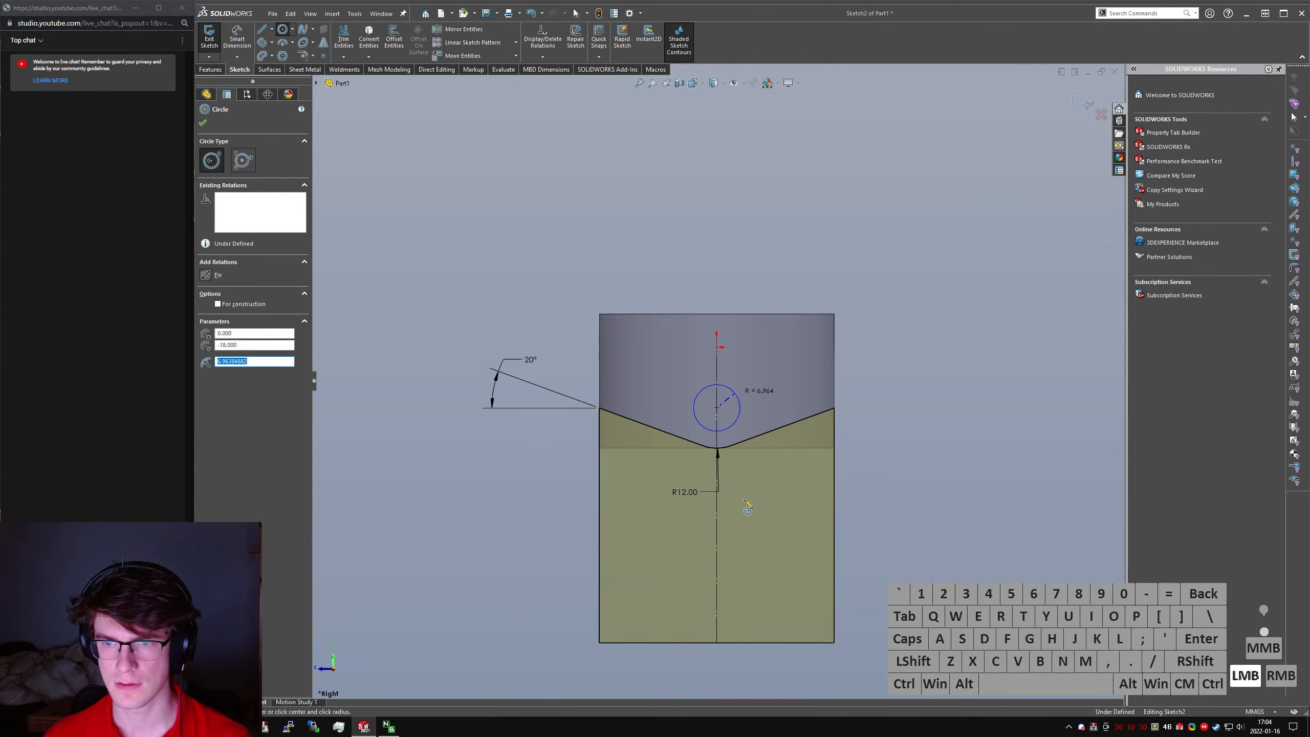
- Dimension the circle's diameter as 10 mm
right_click_drag(744, 500, 735, 393)
left_click(735, 393)
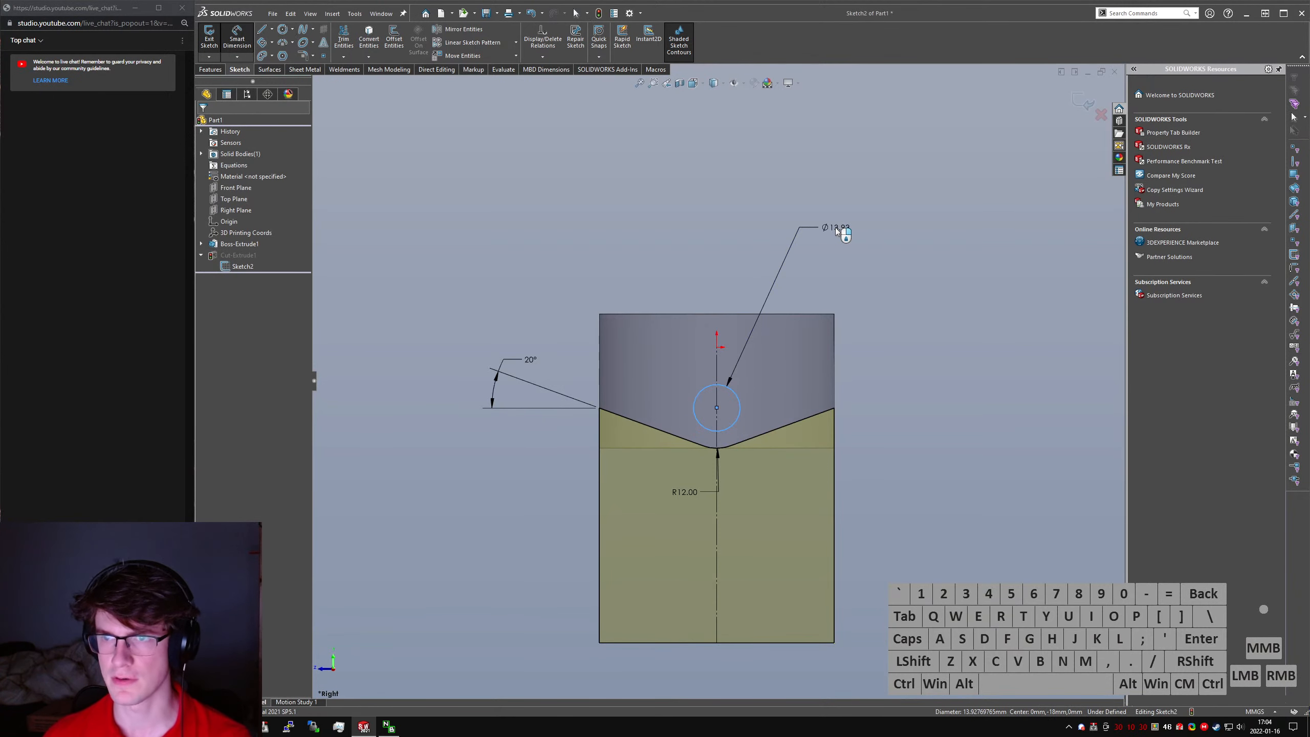
left_click(836, 230)
type("10")
key("Return")
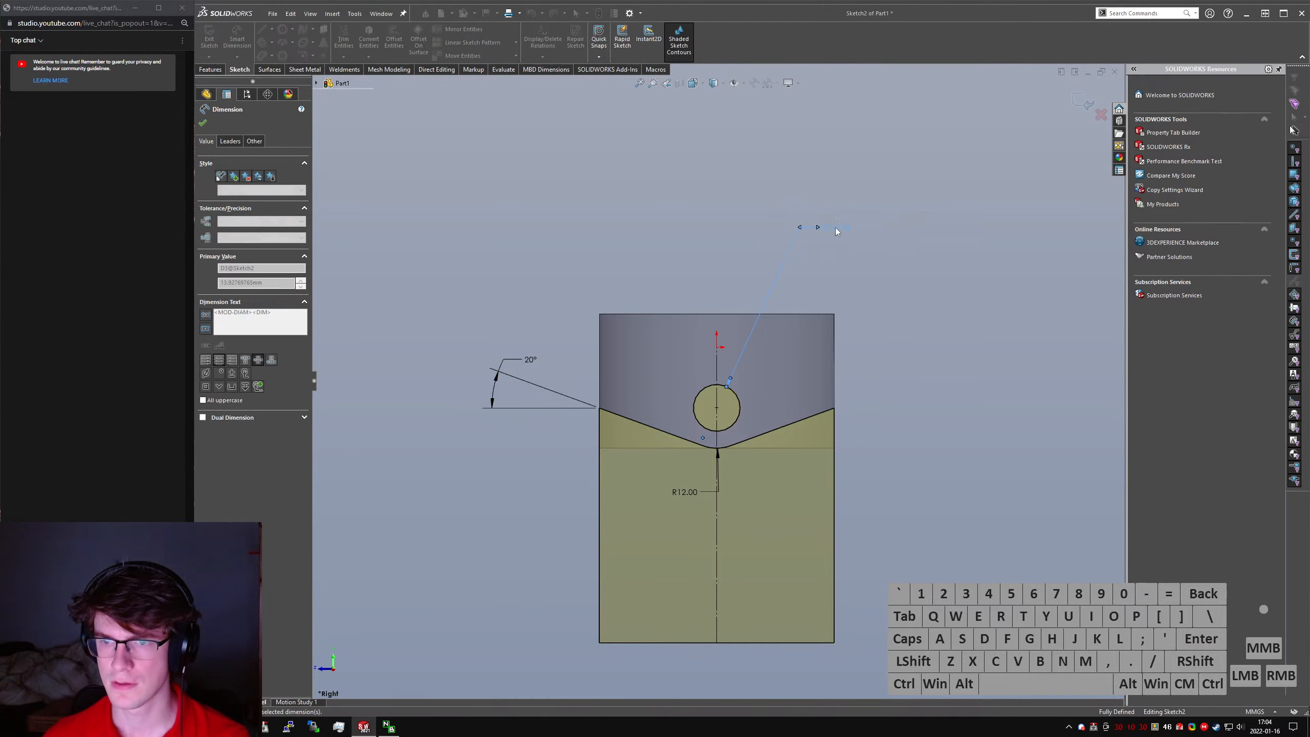
key("Escape")
- Change the radius of the R12 arc at the V's lower tip and rebuild the part
double_click(688, 494)
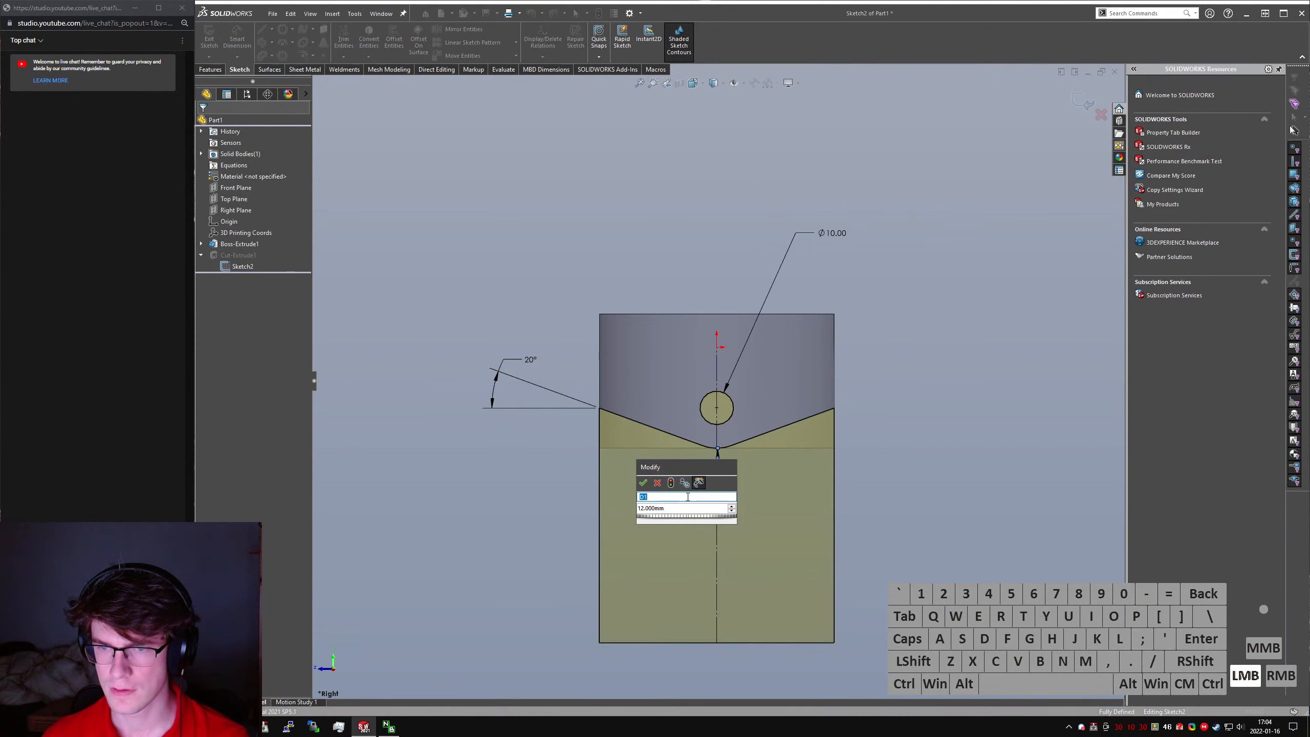
left_click(677, 510)
key("ctrl+a")
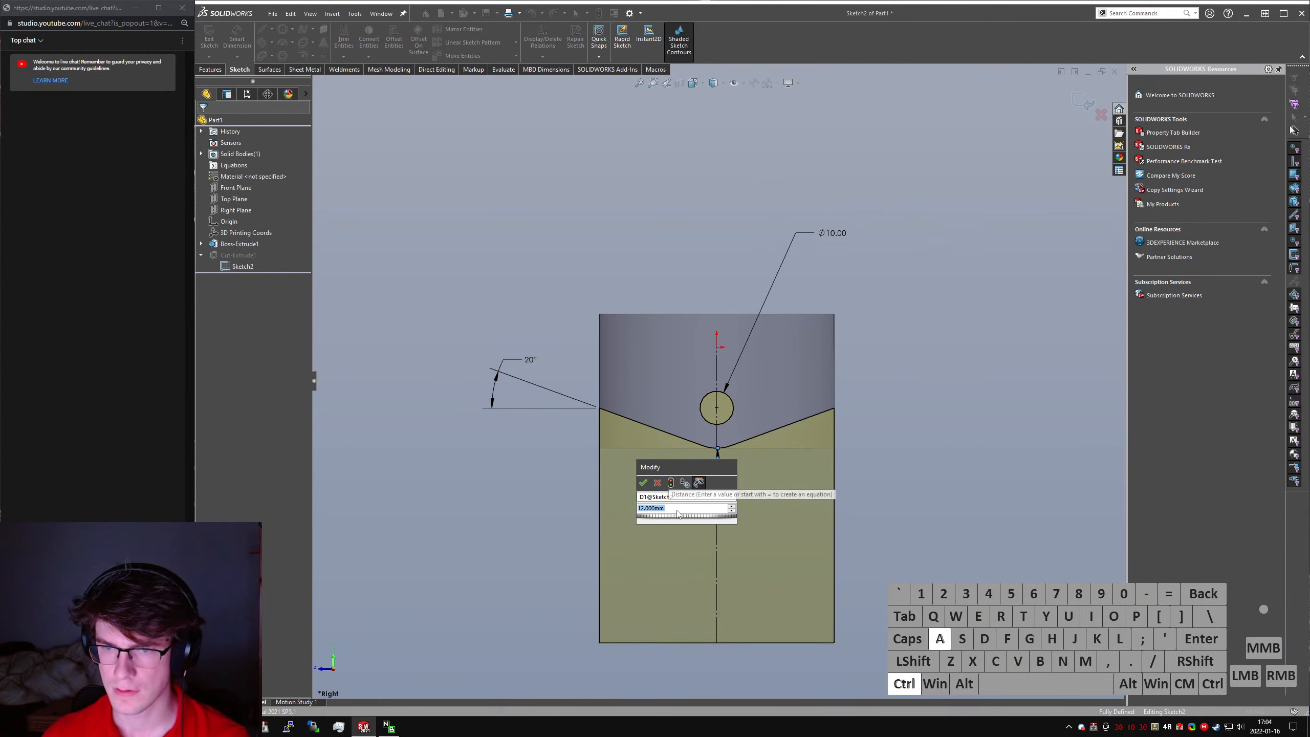
key("Return")
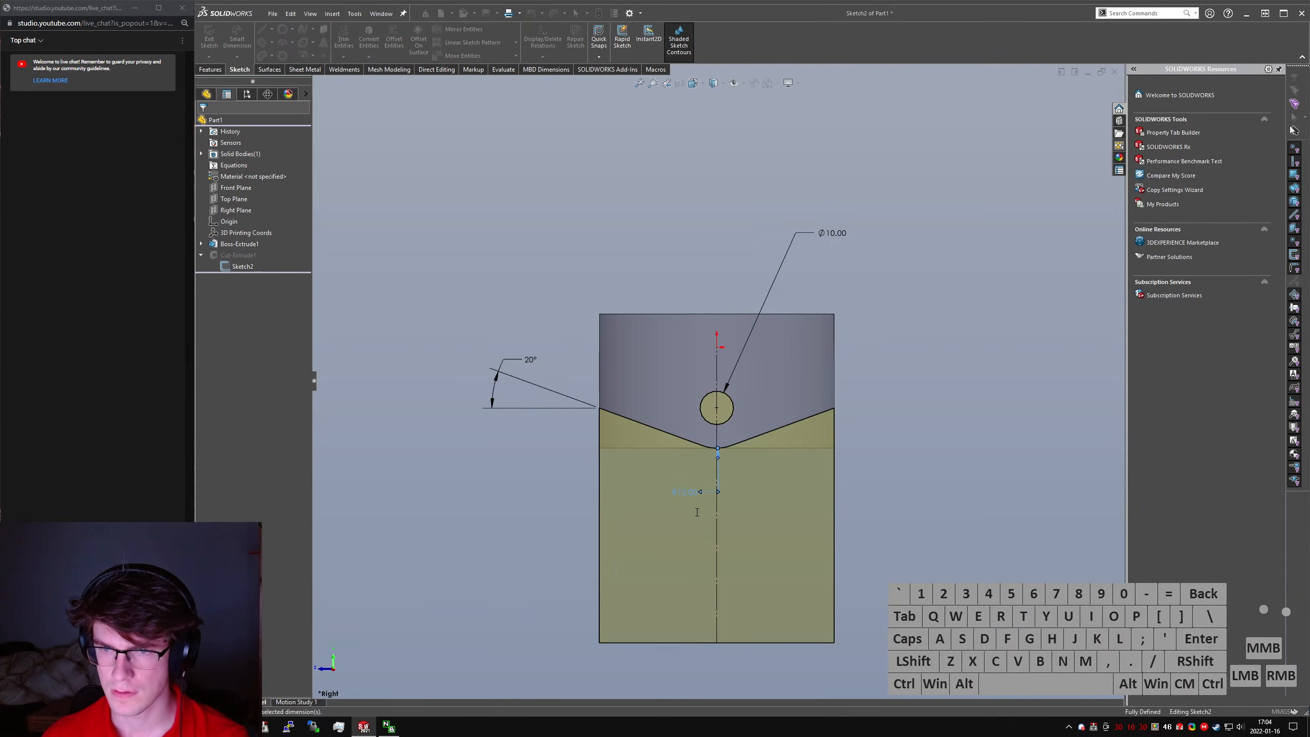
key("ctrl+q")
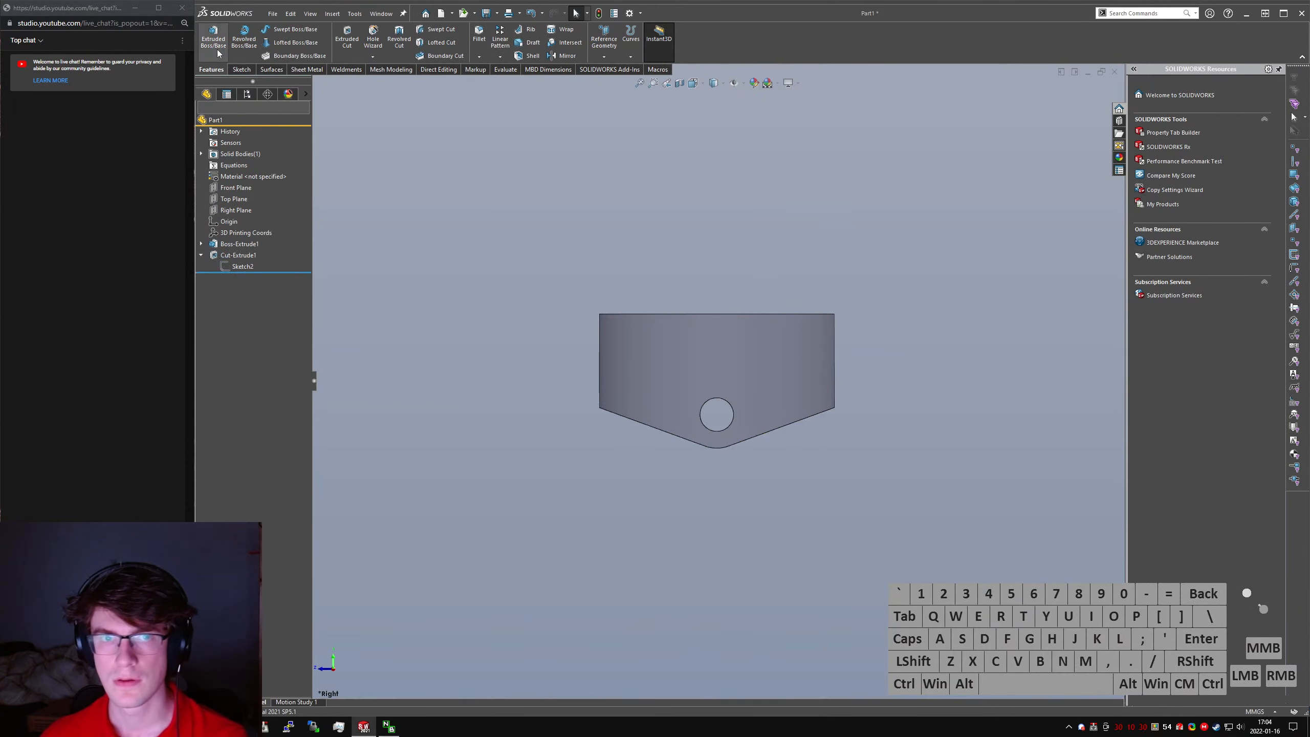
- Start an extruded cut with a new sketch on the Top Plane, viewed from above
middle_click_drag(599, 313, 727, 155)
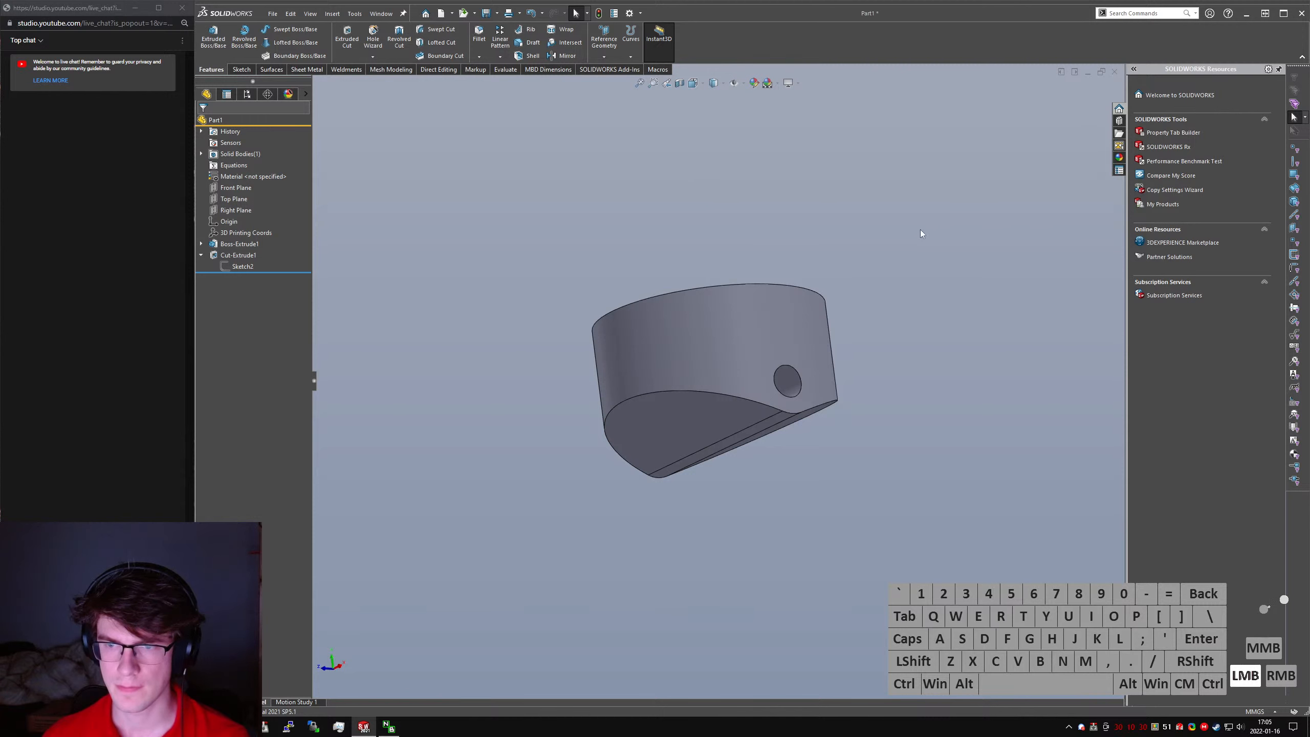
type("sextru")
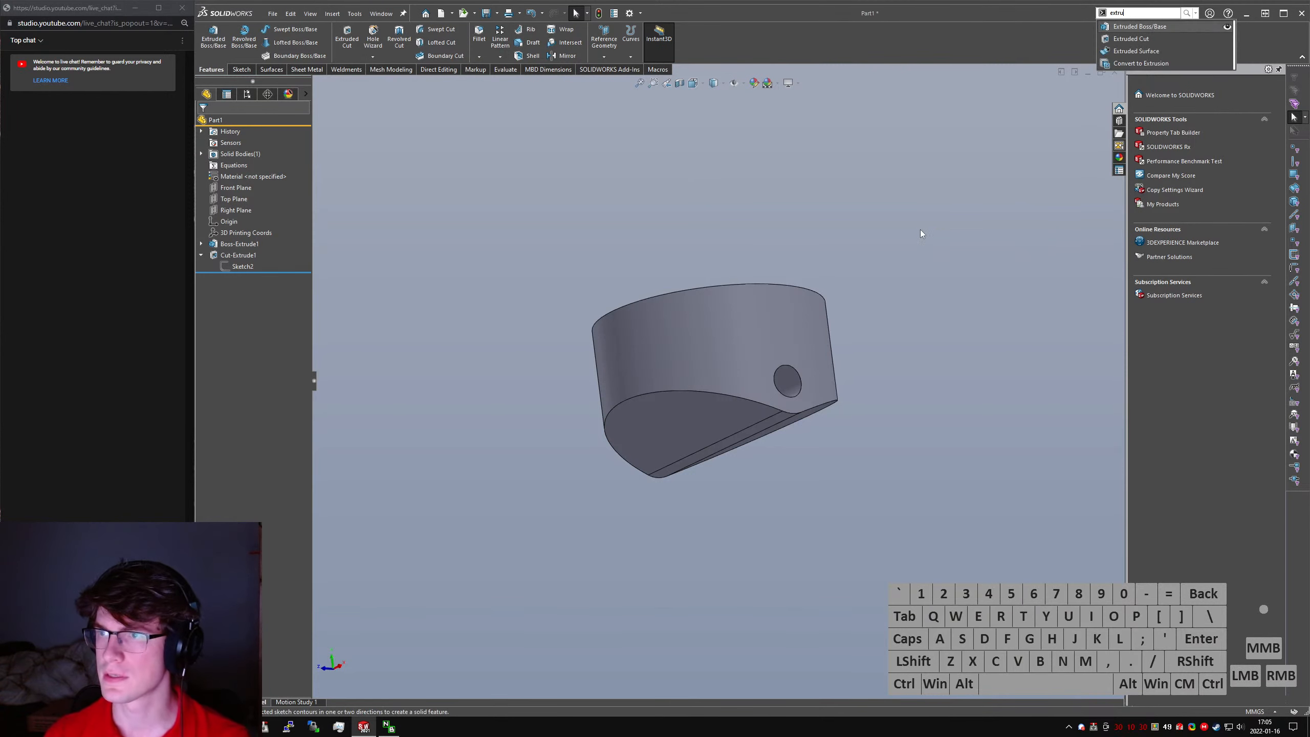
key("Return")
left_click(317, 83)
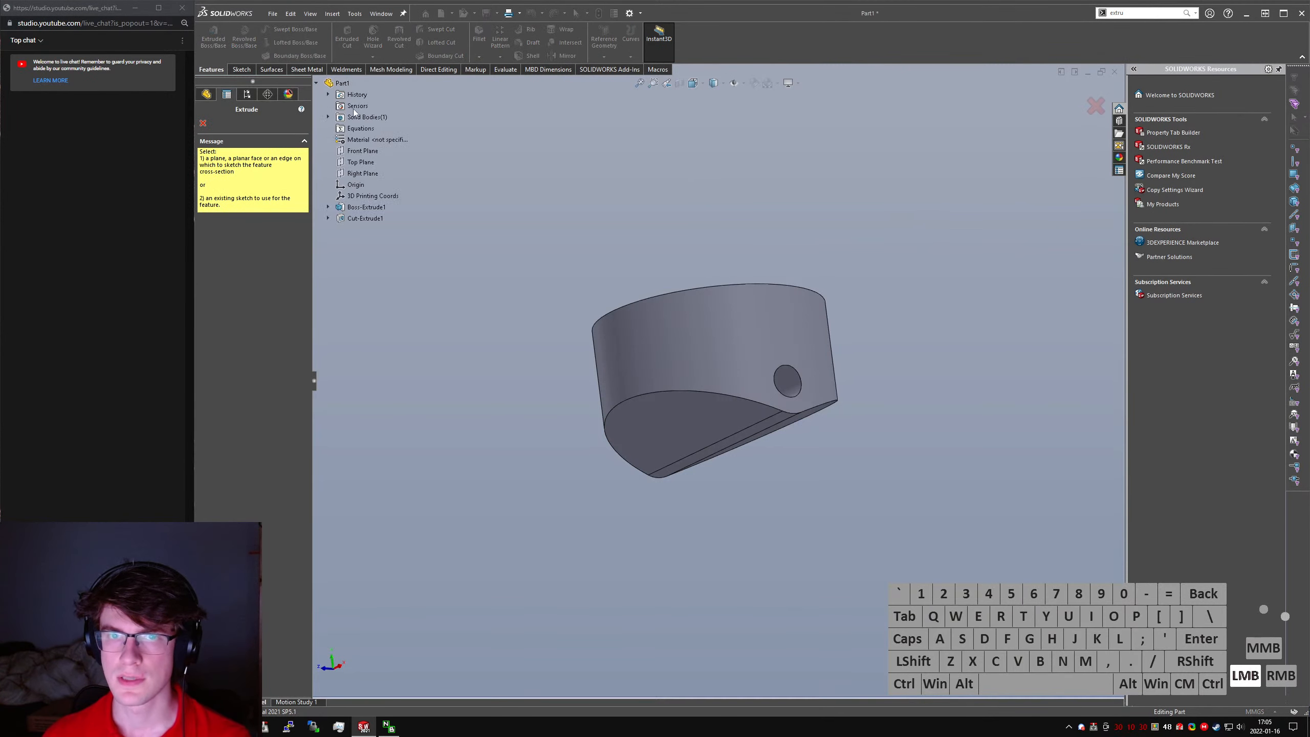
left_click(371, 139)
key("ctrl+5")
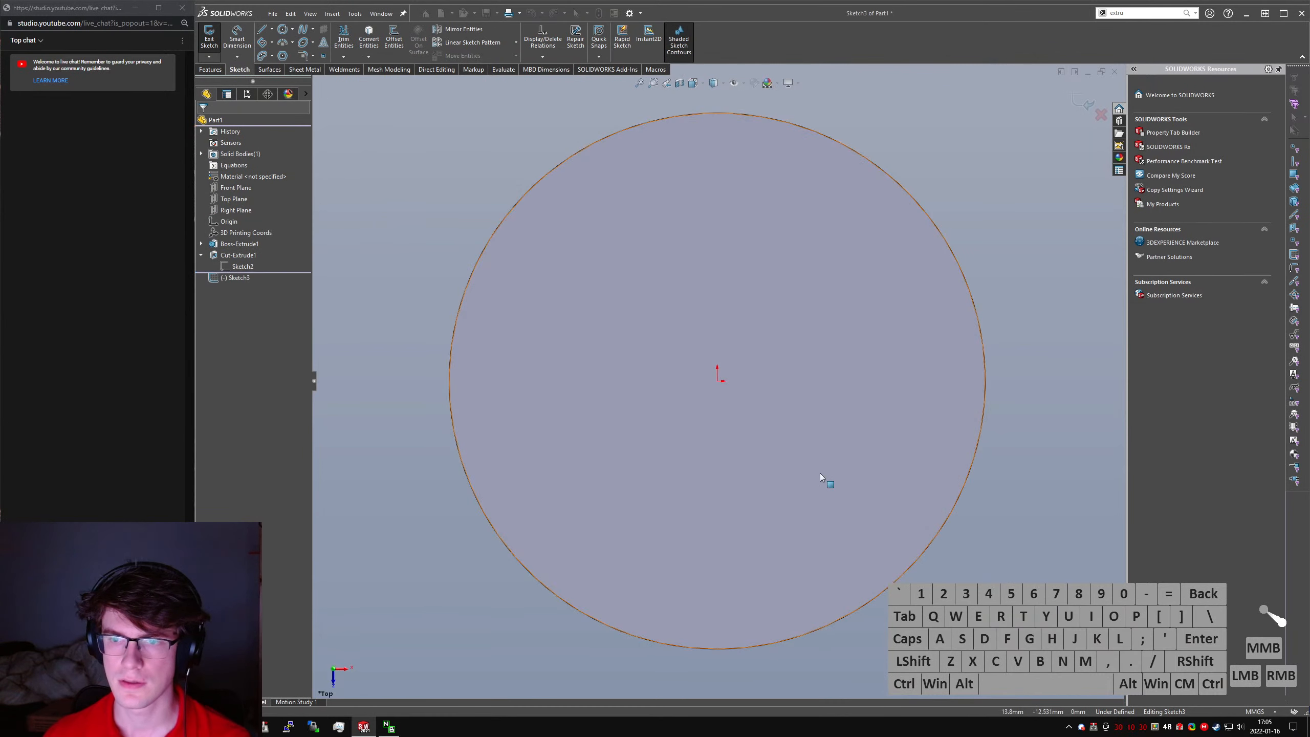
- Offset the piston's circular outline 10 mm inward with the reversed direction
left_click(574, 358)
scroll(445, 187, "up", 1)
left_click(469, 247)
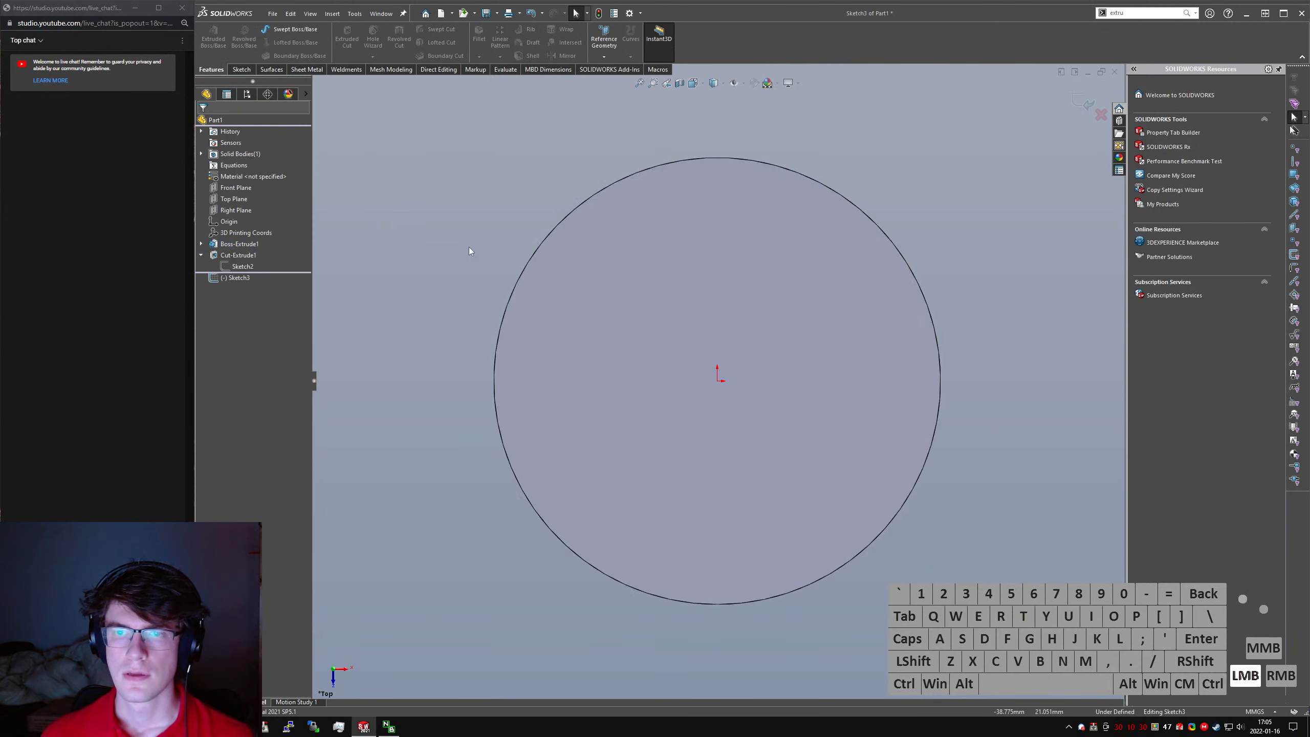
left_click(874, 394)
right_click_drag(988, 417, 849, 282)
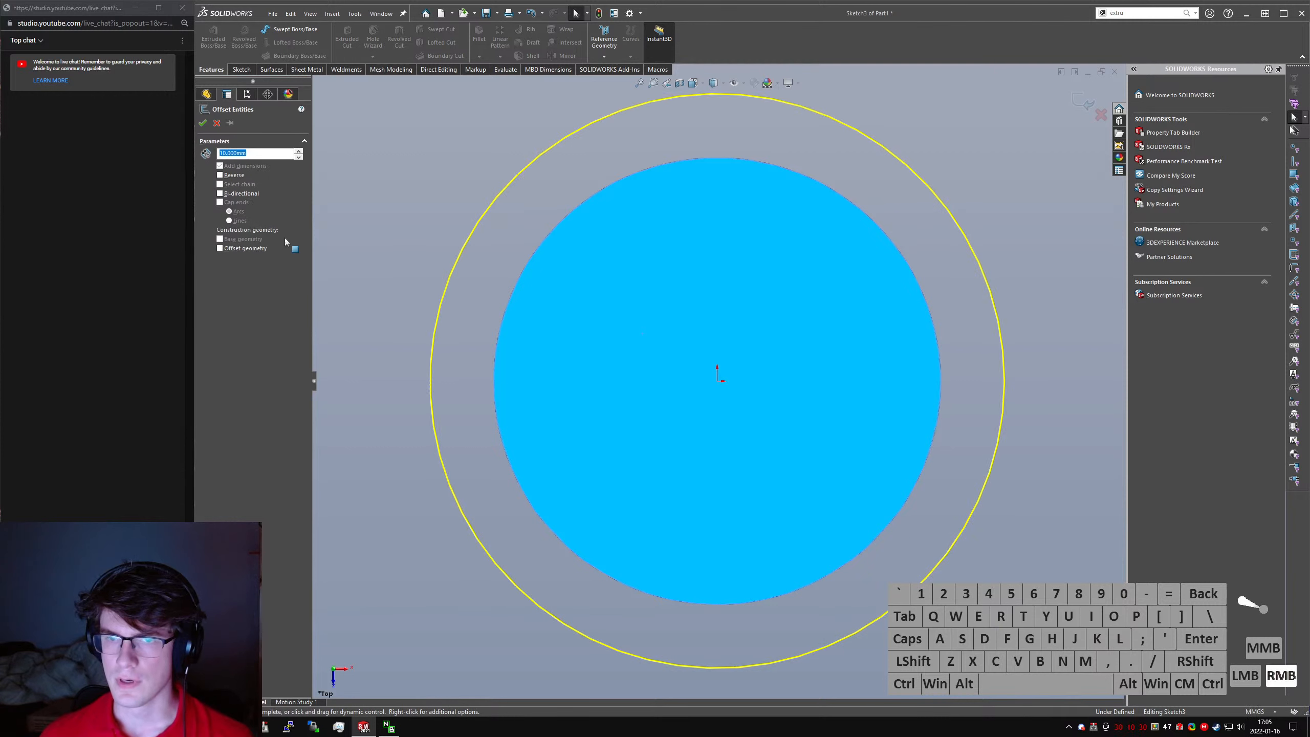
left_click(220, 175)
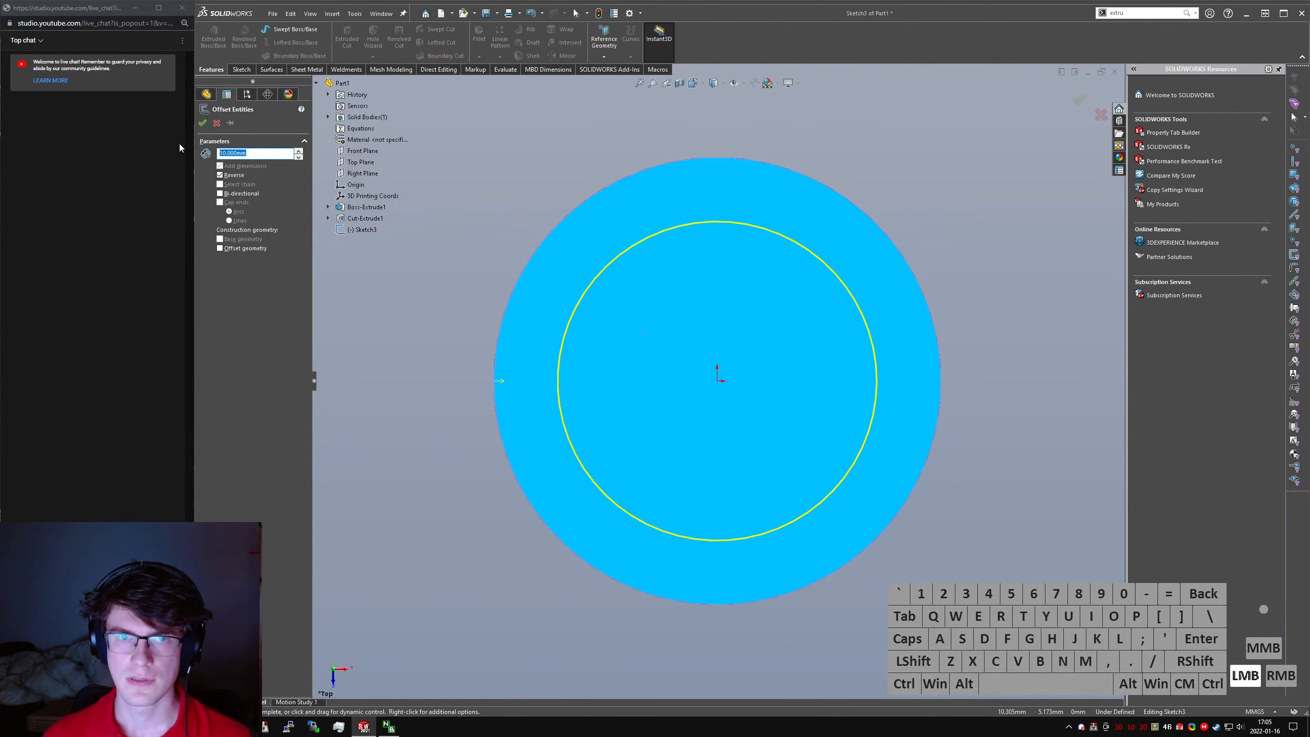
key("Return")
- Draw a vertical line about 29 mm long between two points on the left side of the offset circle
right_click_drag(552, 312, 722, 325)
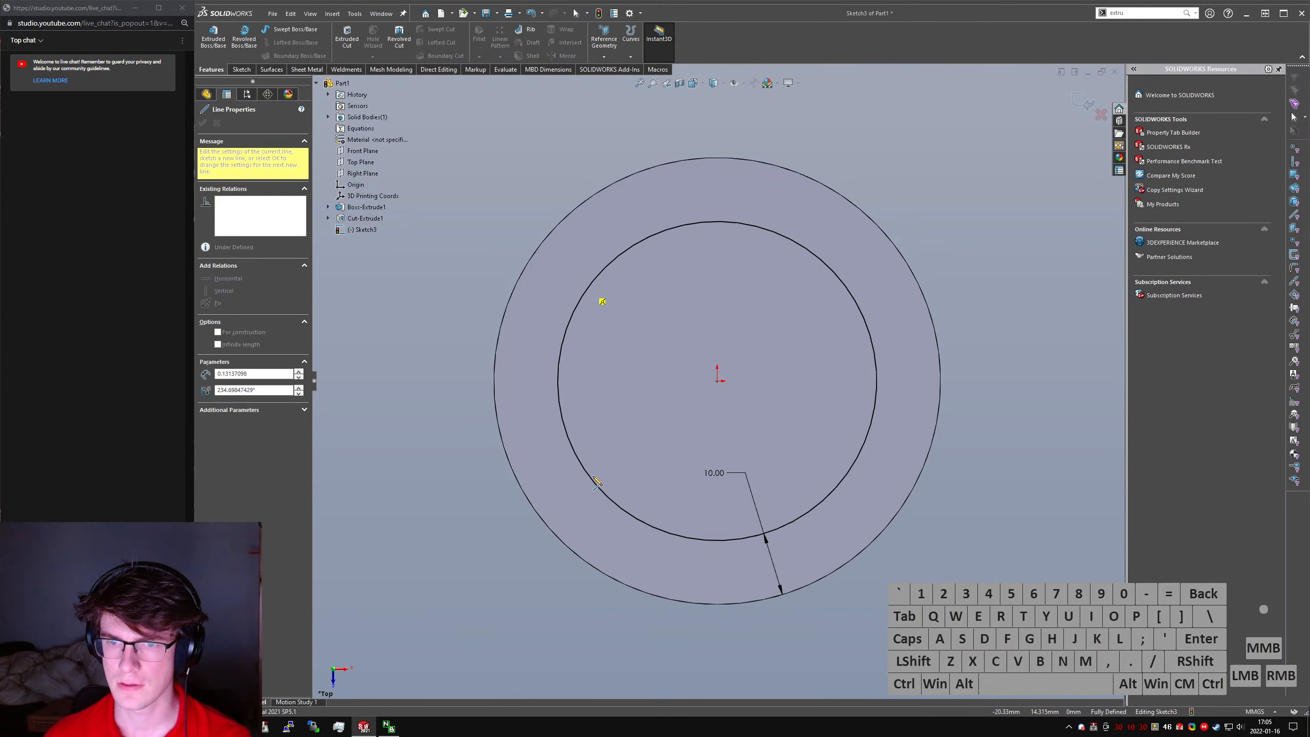
left_click_drag(588, 288, 588, 473)
key("Escape")
left_click_drag(587, 393, 1037, 565)
key("alt+v")
- Draw a second line about 27 mm long across the right side of the offset circle and make it vertical
right_click_drag(877, 537, 830, 530)
left_click(851, 468)
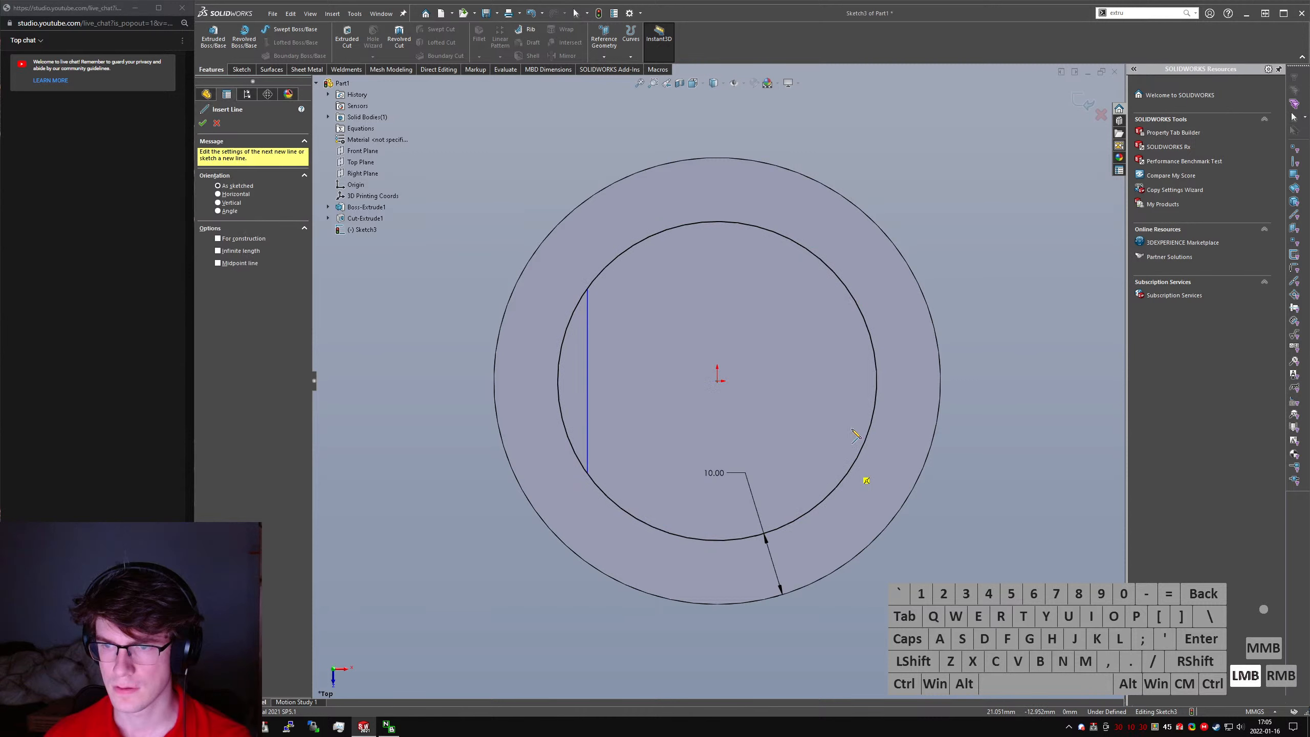
left_click(849, 292)
key("Escape")
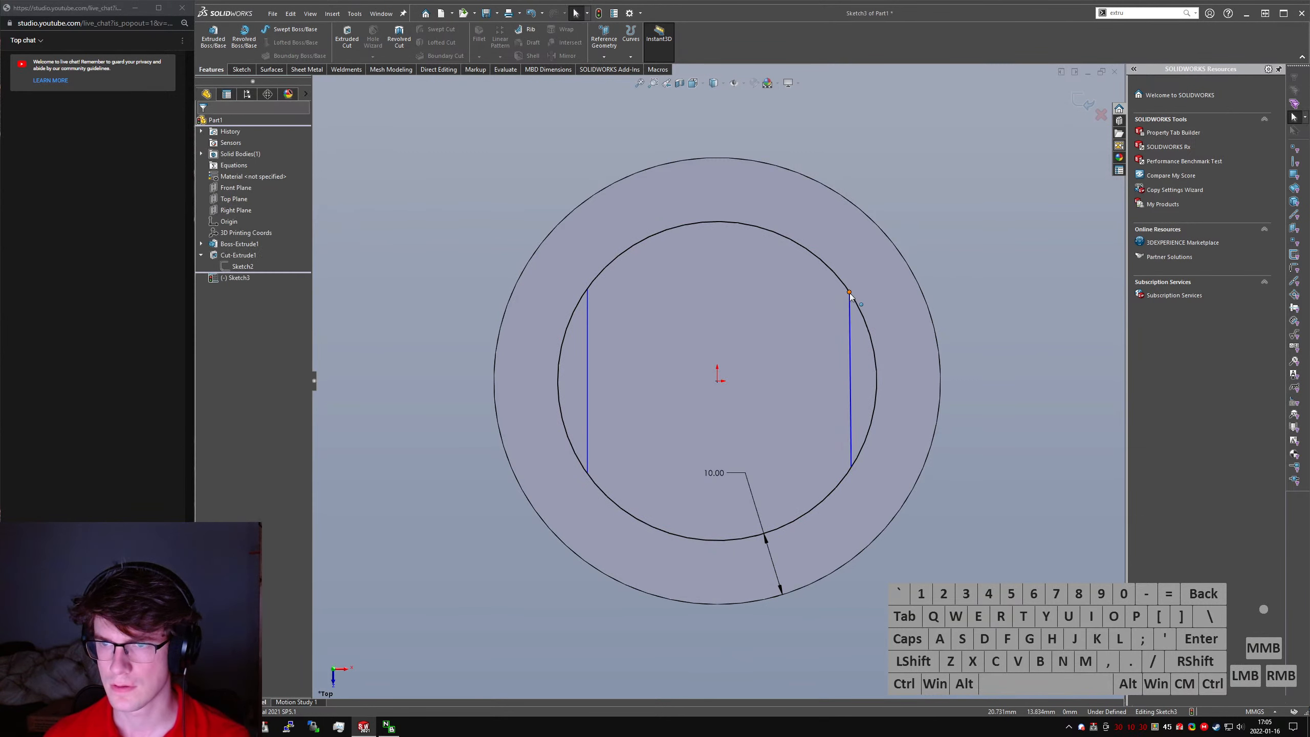
left_click(849, 299)
key("alt+v")
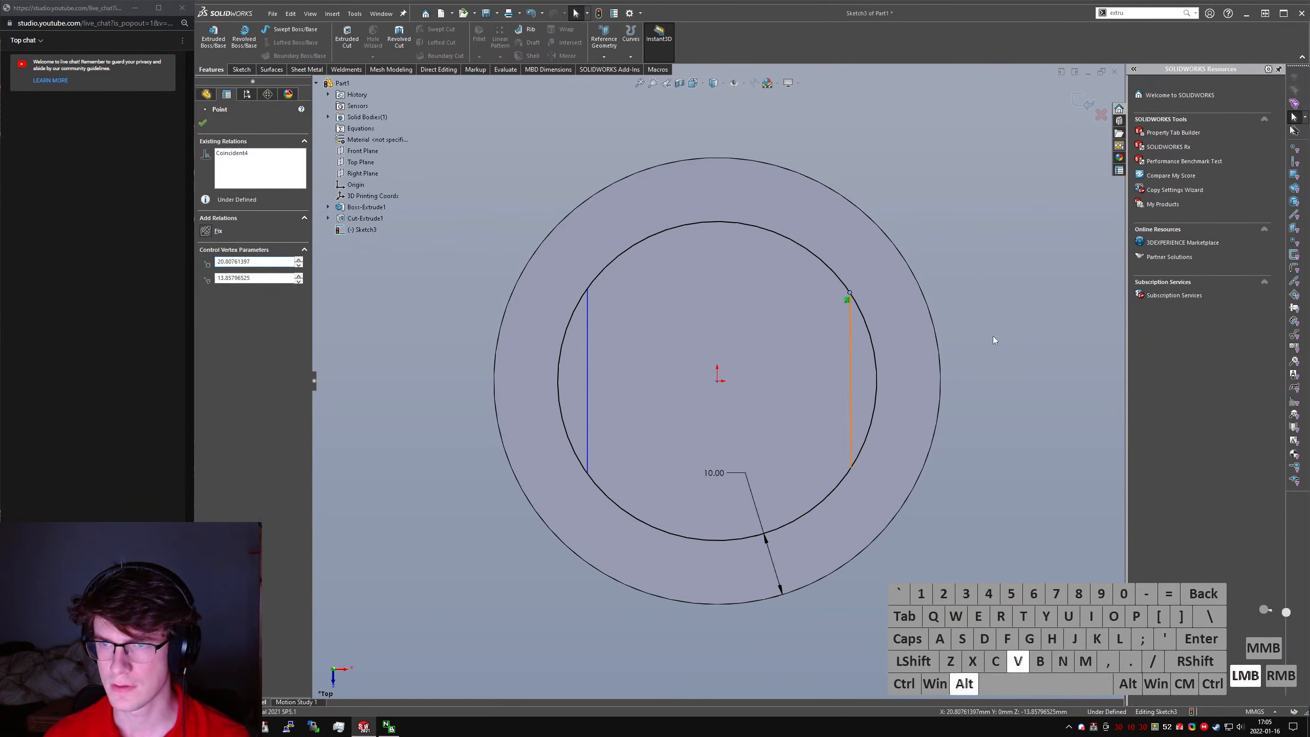
- Make the two vertical lines equal in length and trim away the circle's side arcs outside them
left_click(588, 362, "ctrl")
key("q")
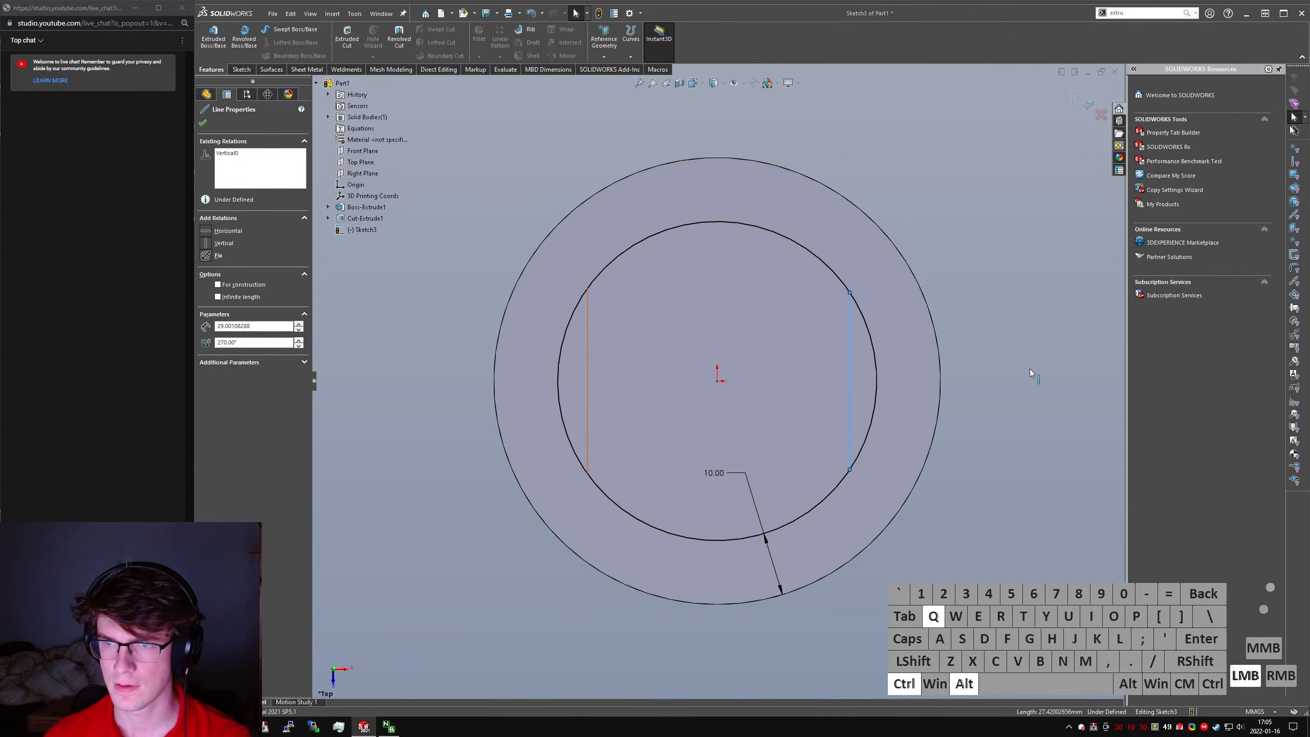
left_click(1036, 368)
right_click_drag(1036, 369, 969, 468)
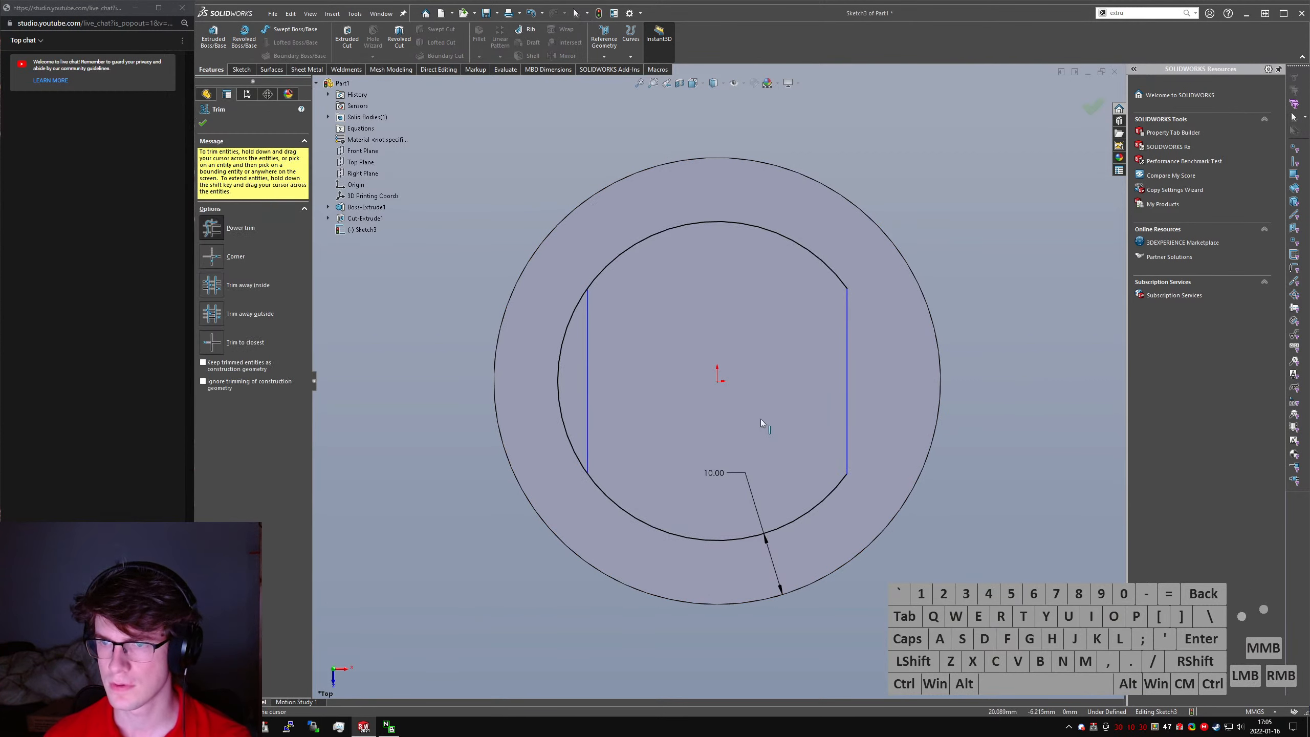
left_click_drag(556, 396, 550, 401)
right_click_drag(549, 400, 587, 372)
- Dimension the horizontal distance from the left vertical line to the arc's leftmost extent as 5 mm
left_click(587, 369)
left_click(494, 374, "shift")
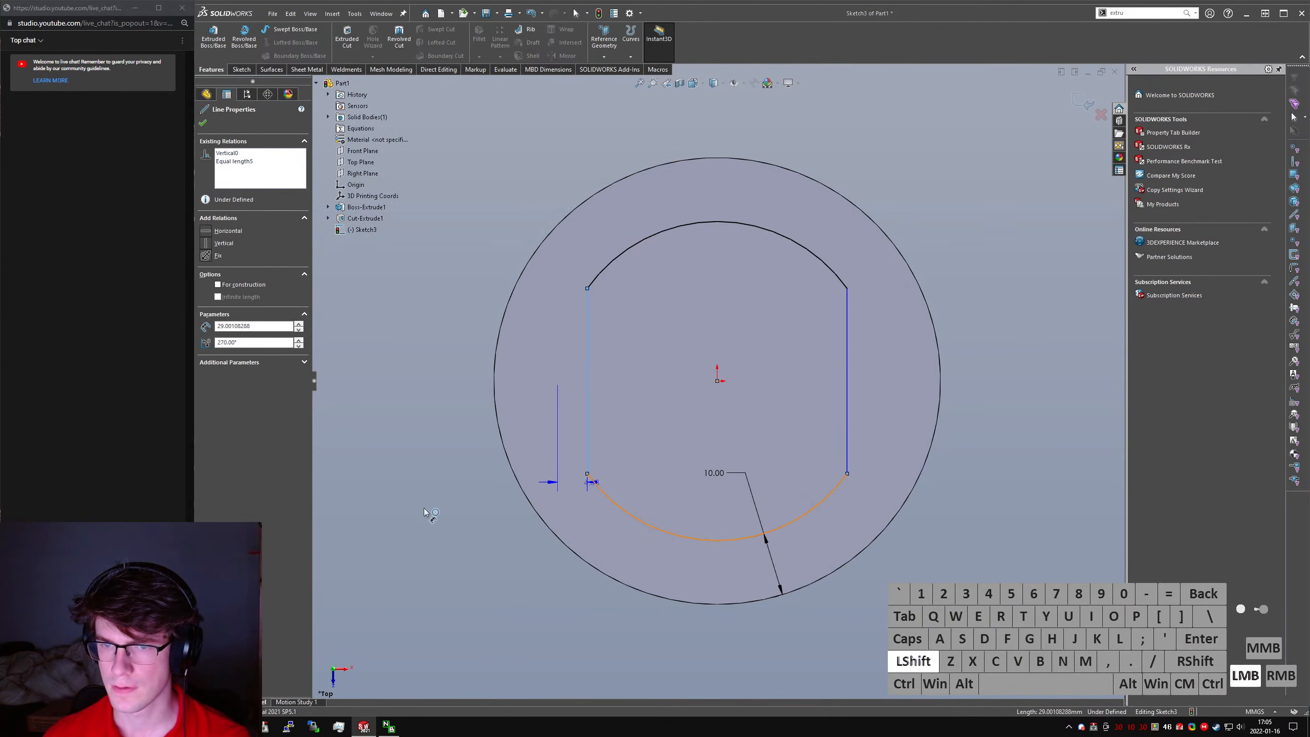
left_click(524, 537)
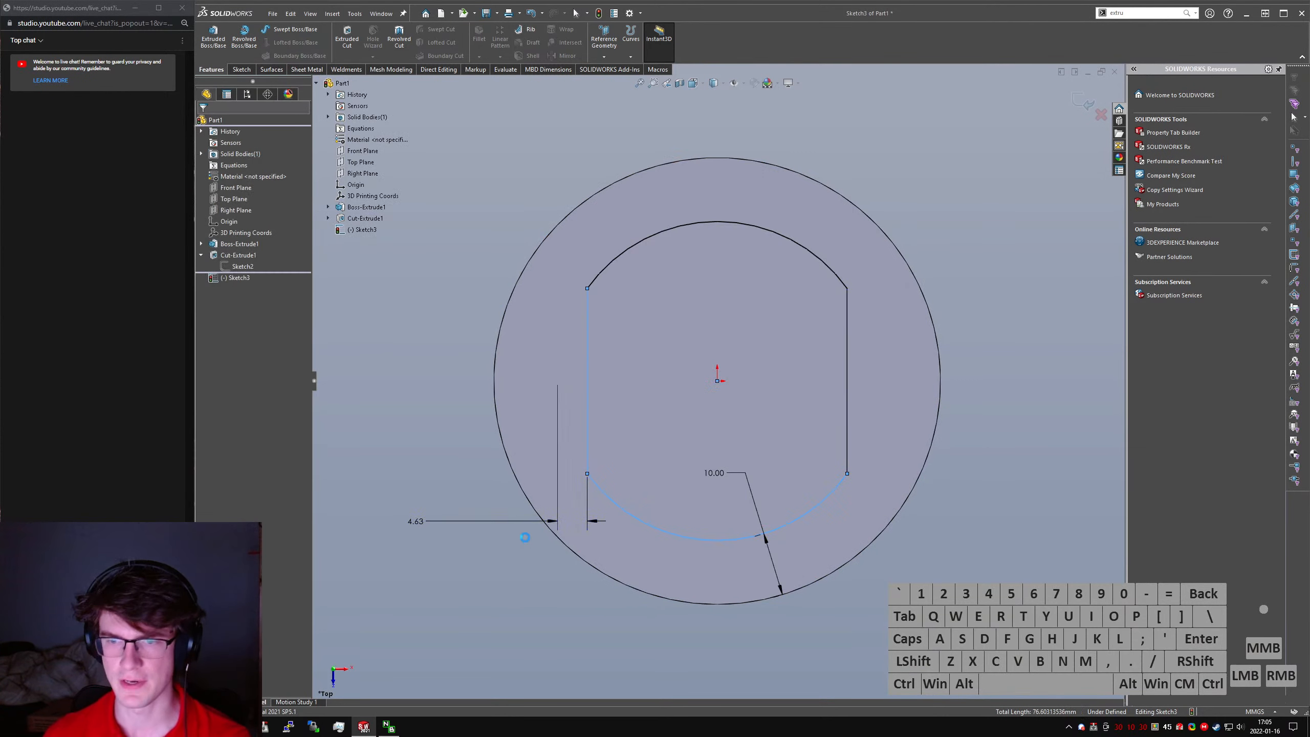
type("5")
key("Return")
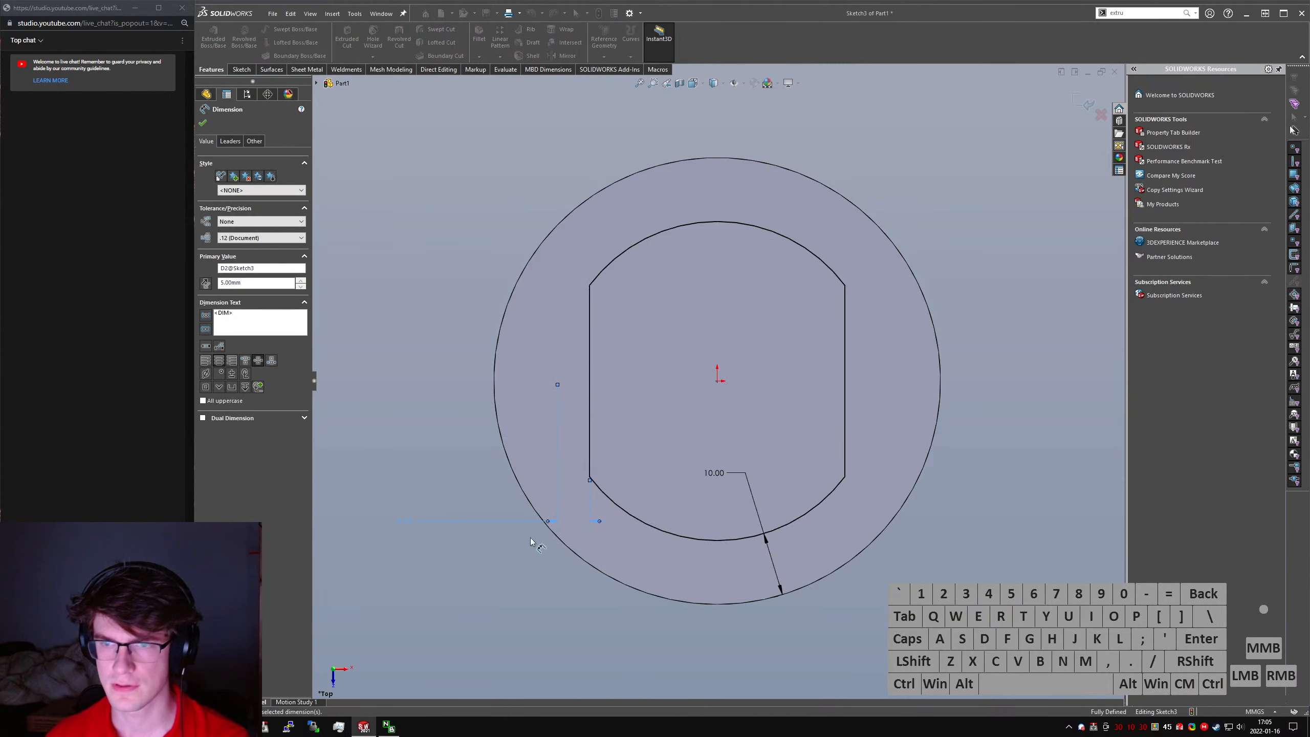
key("Escape")
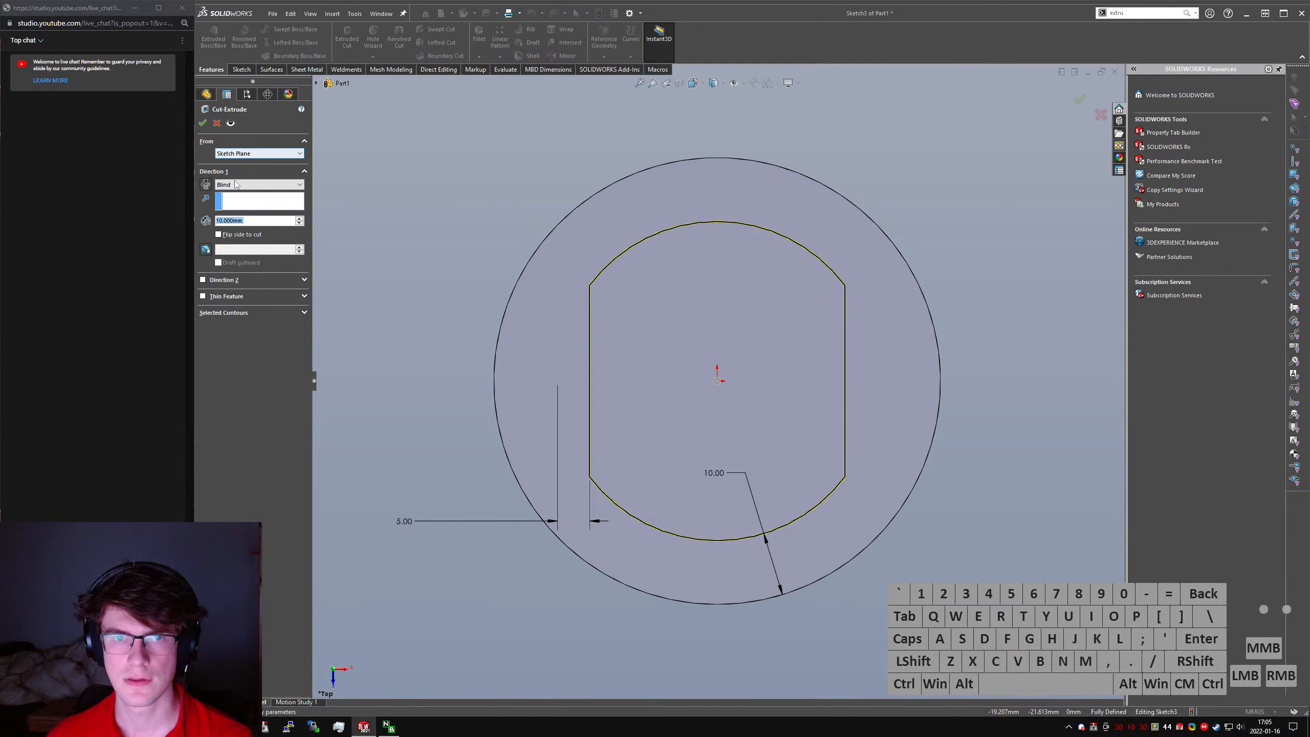
- Cut the flat-sided circular profile out of the piston's underside with the extruded cut set to Through All
left_click(223, 186)
left_click(221, 201)
left_click(203, 122)
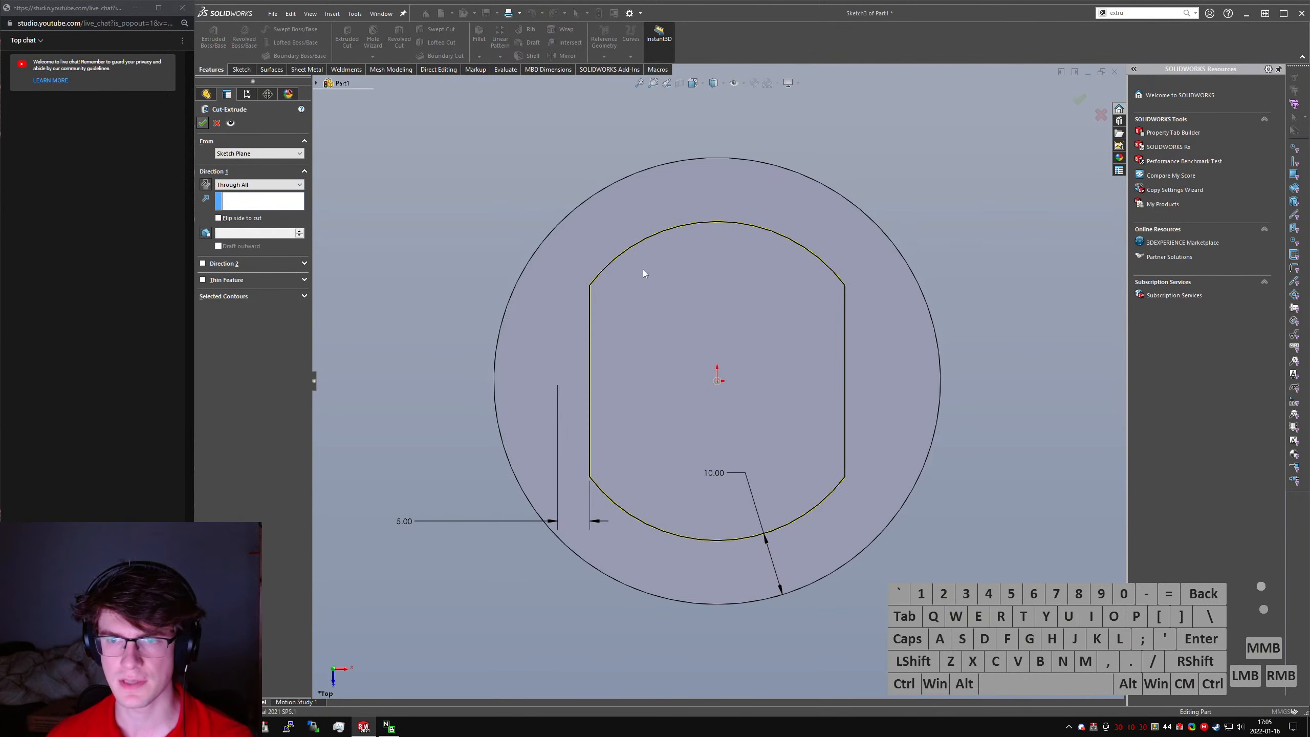
middle_click_drag(591, 320, 469, 140)
- Set an isometric view and save the part as Piston in the 22003 engine project folder under 2022
key("ctrl+7")
left_click(492, 163)
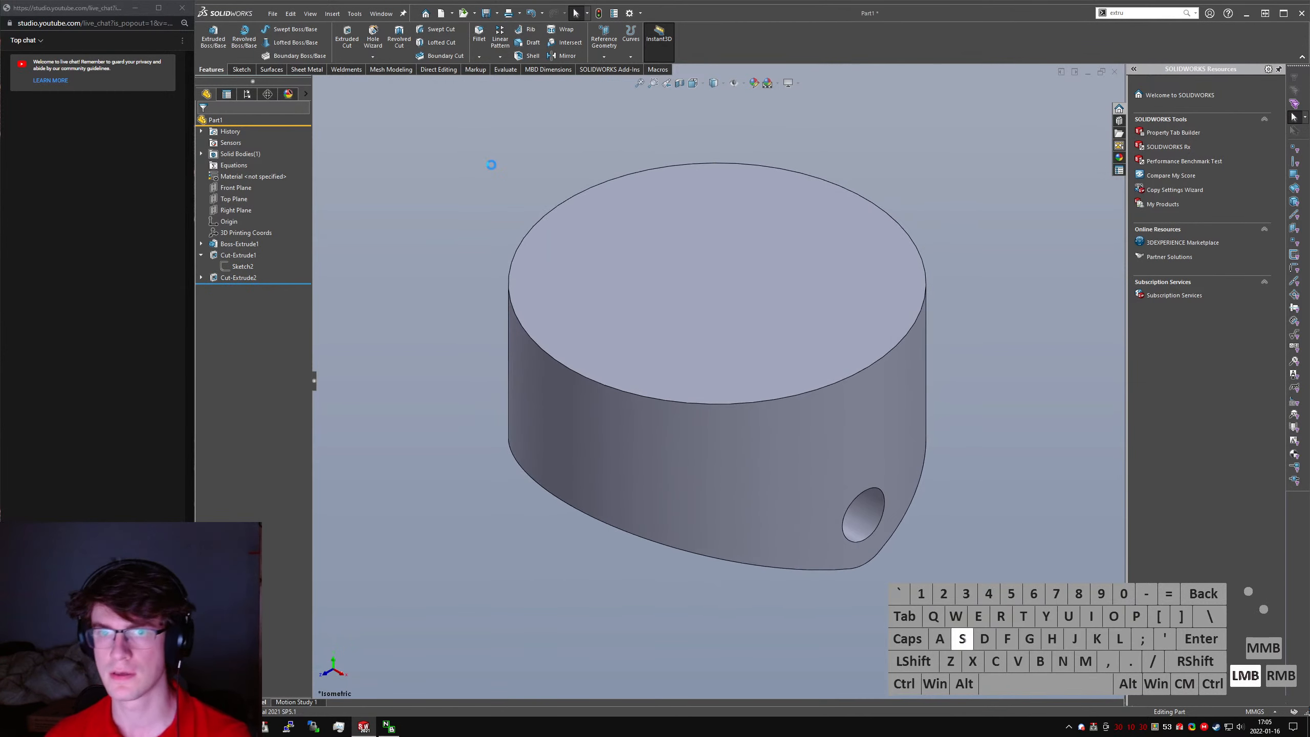
key("ctrl+s")
type("Piston")
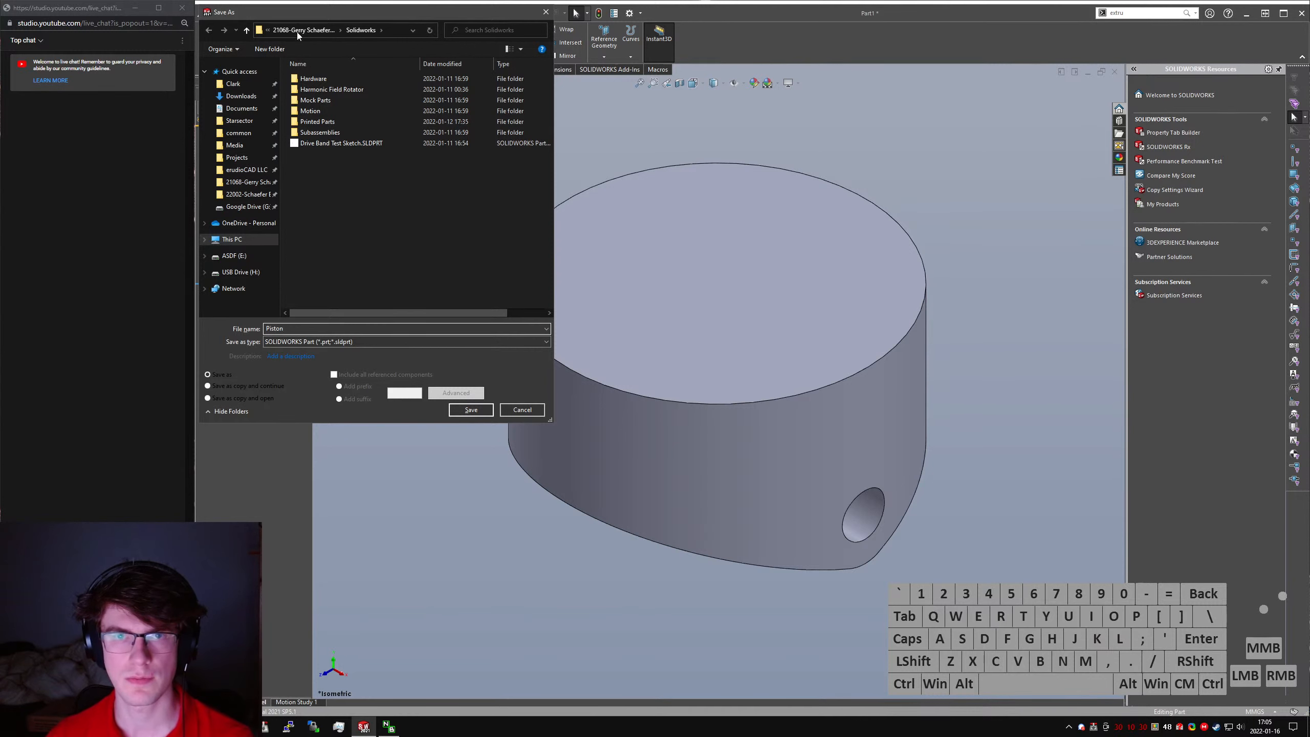
left_click_drag(282, 16, 1, 72)
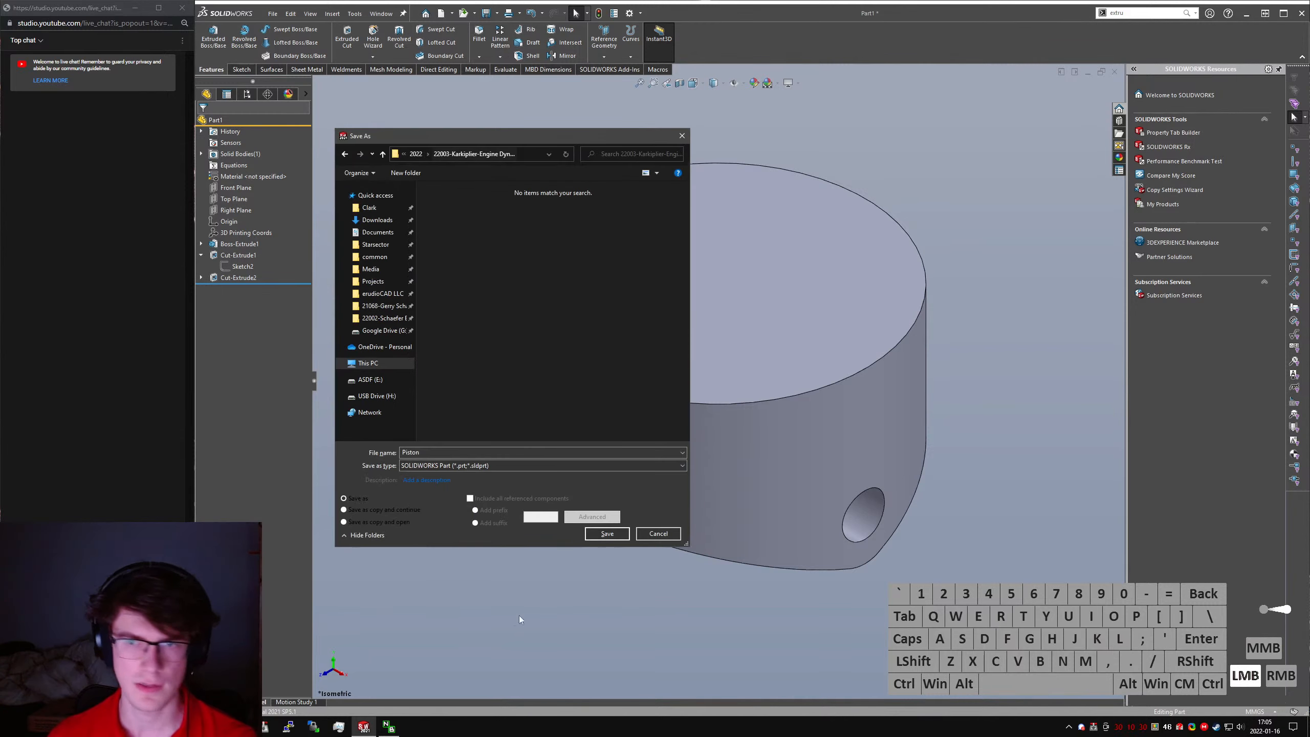
left_click(600, 532)
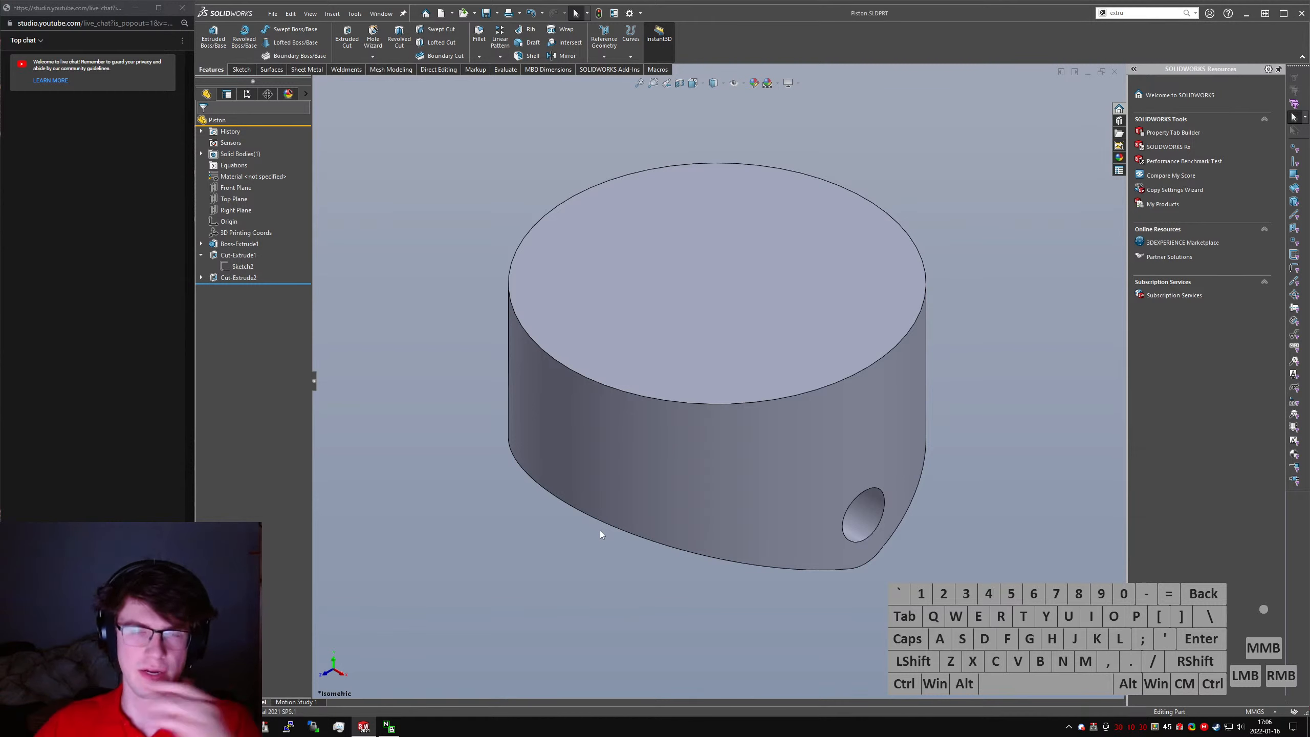
left_click(495, 521)
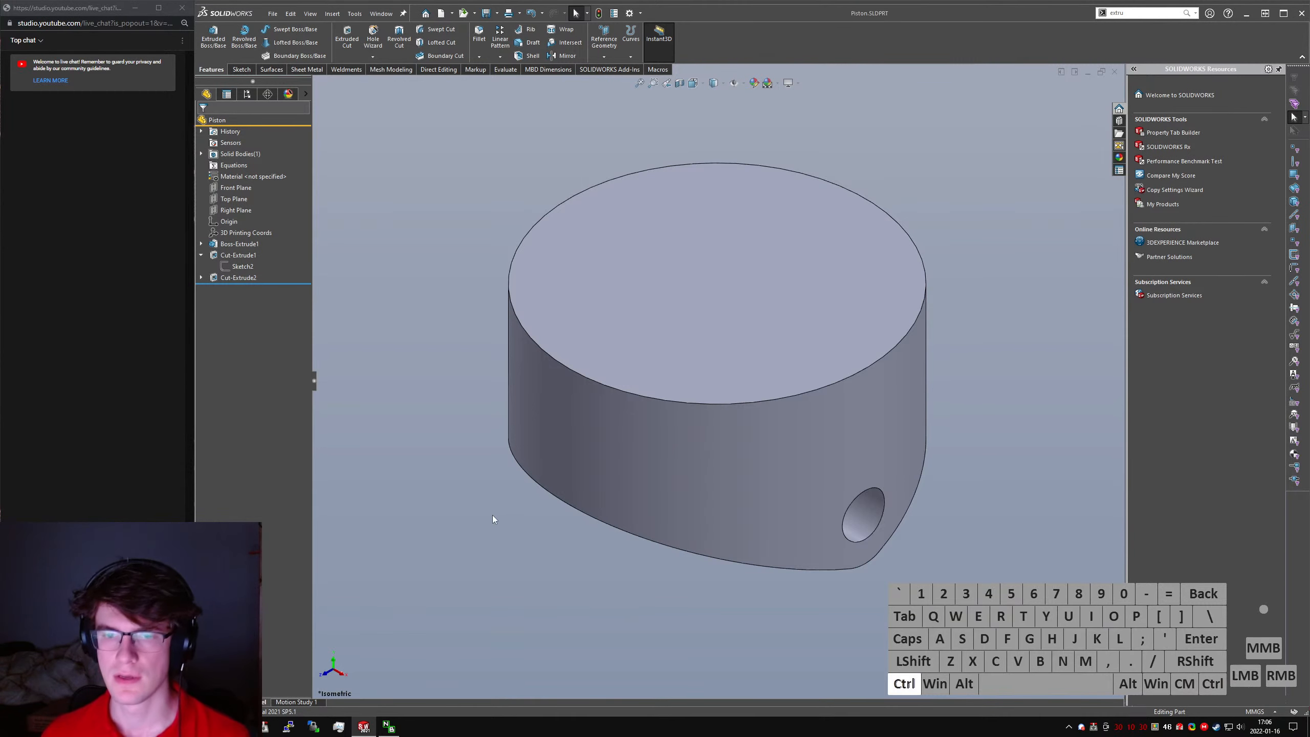
left_click(497, 482)
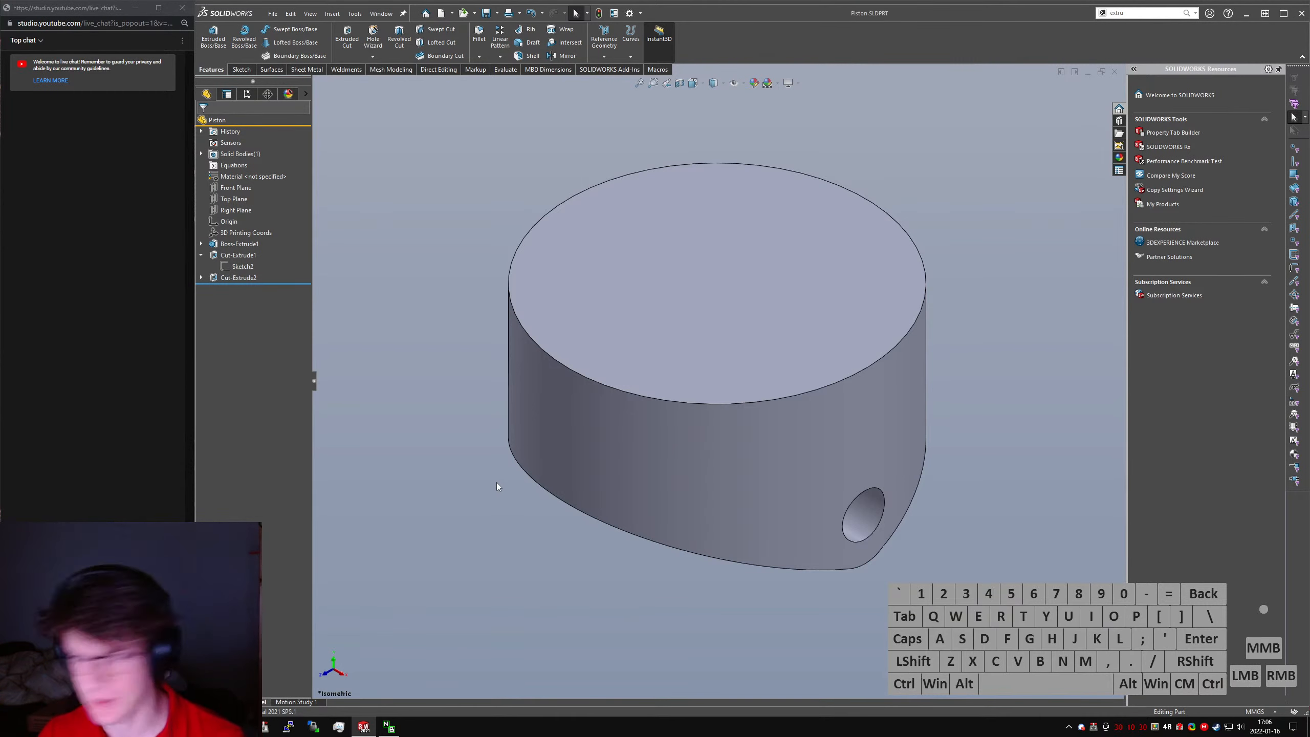
- Switch to the browser, reopen the closed Reddit thread "A simple engine", and look through its post and comments
key("alt+Tab")
key("alt+Tab")
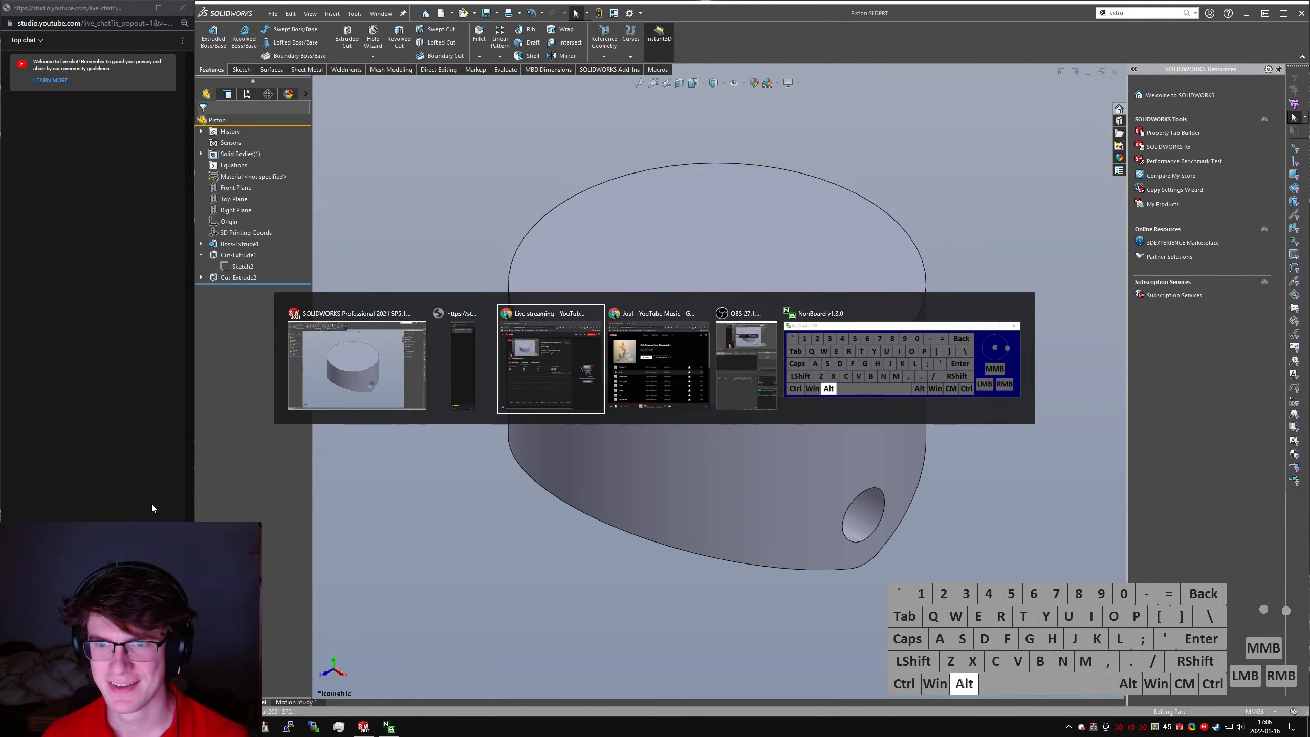
key("alt+Tab")
key("alt+Tab")
key("shift+alt+Tab")
key("shift+alt+Tab")
key("shift+alt+Tab")
key("shift+alt+Tab")
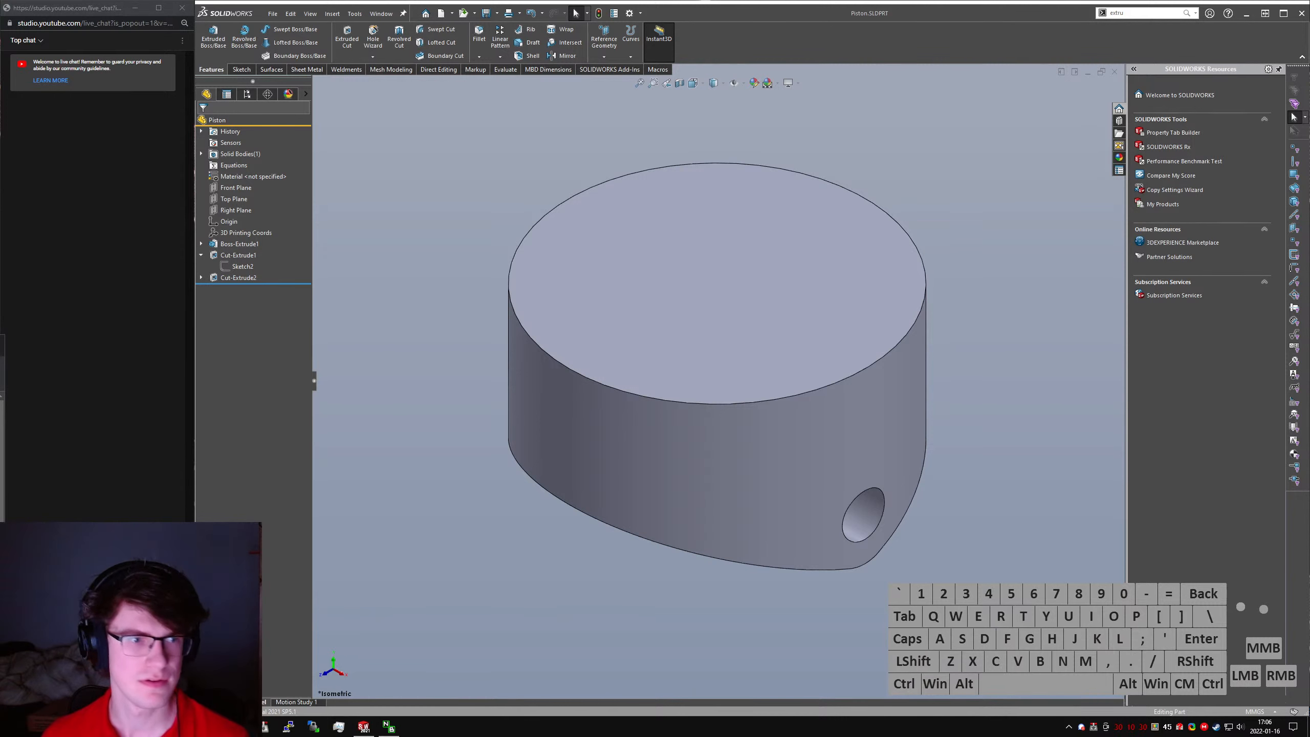
key("ctrl+shift+t")
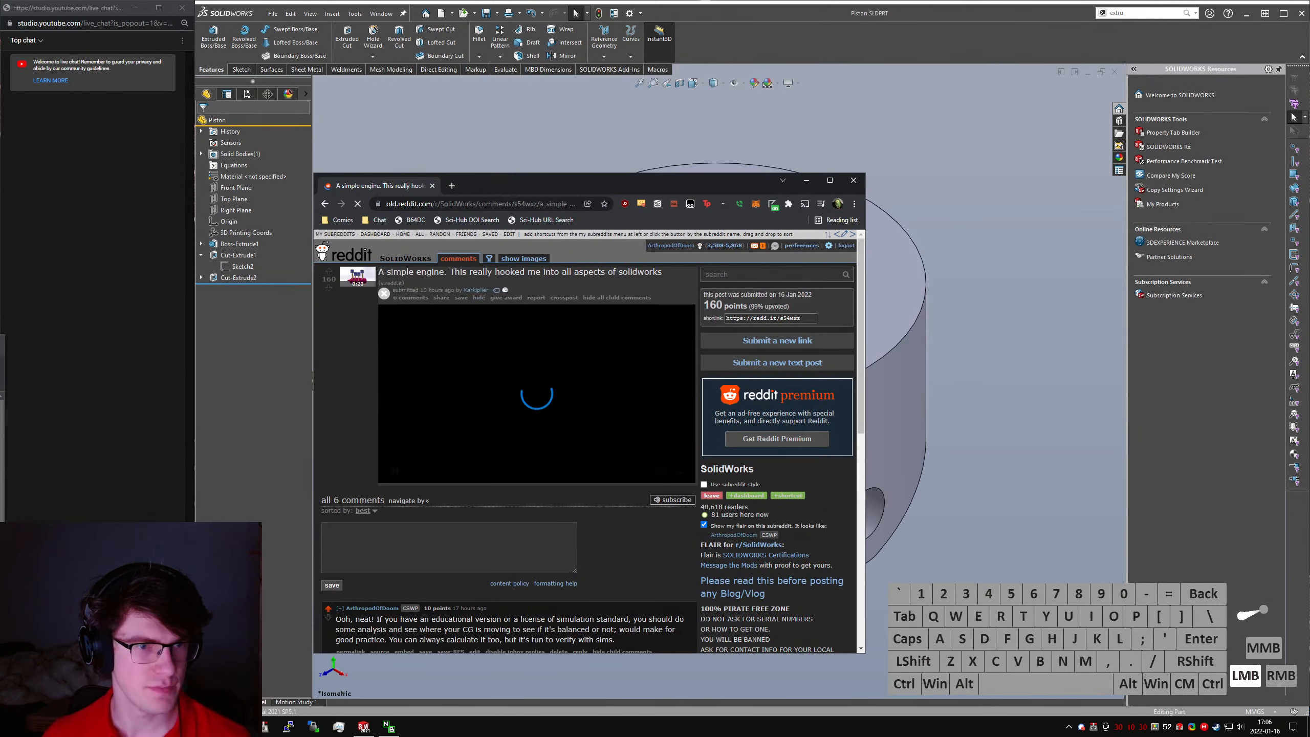
left_click(478, 553)
scroll(495, 540, "down", 5)
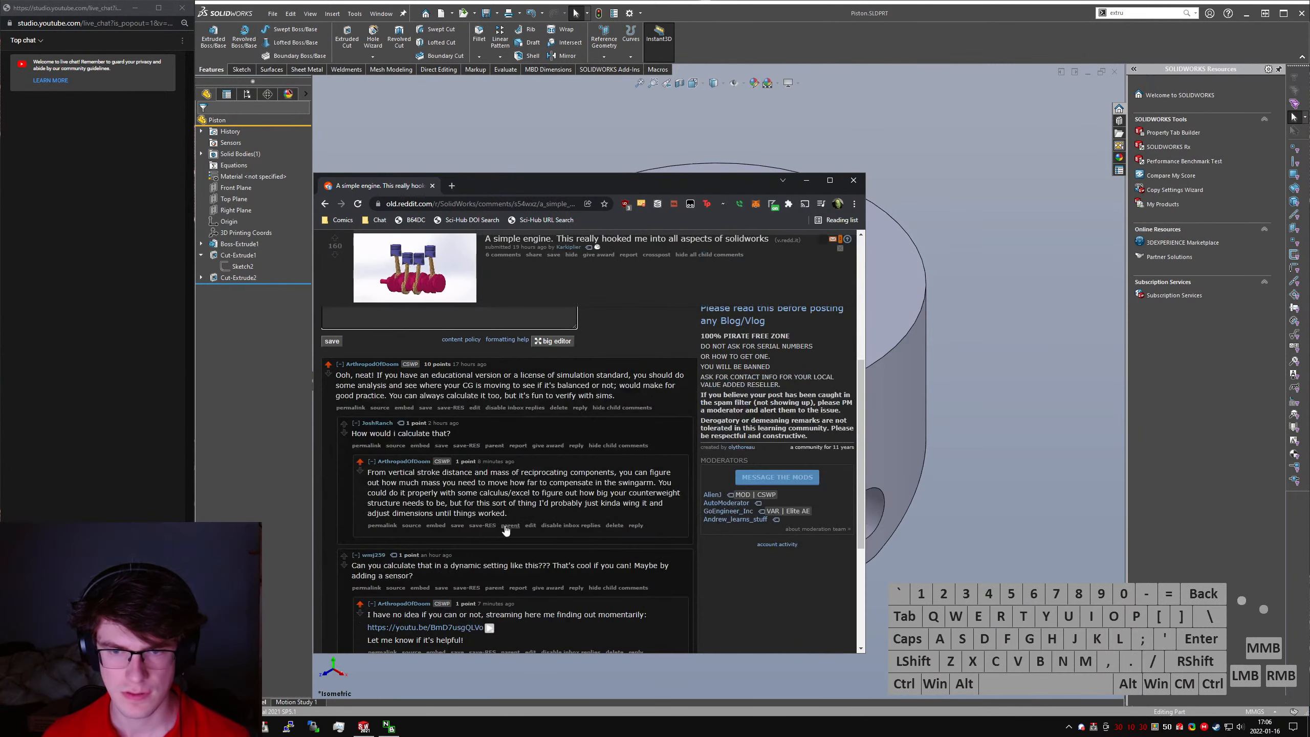
scroll(466, 448, "up", 3)
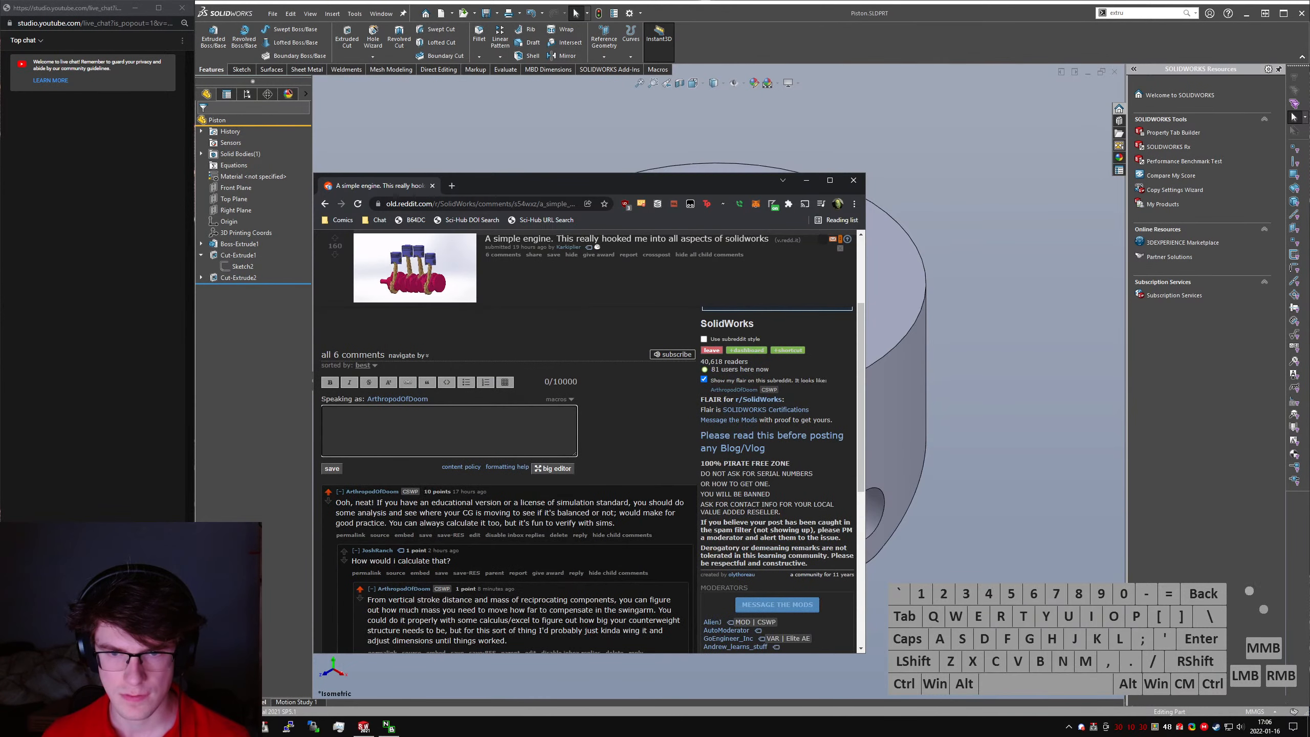
- Append "[edit]: Streaming an attempt at motion analysis here:" plus the copied YouTube link to the existing top-level Reddit comment and save it
left_click(474, 535)
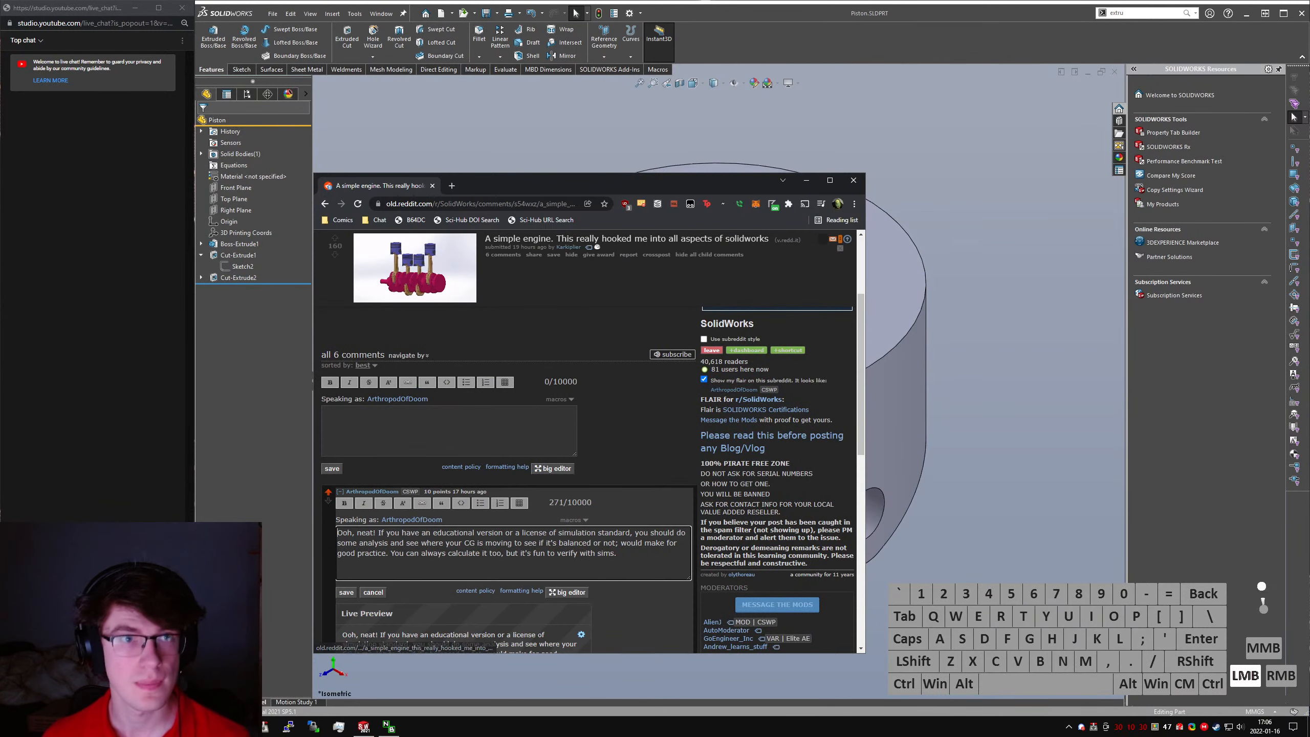
left_click(414, 424)
scroll(469, 402, "down", 1)
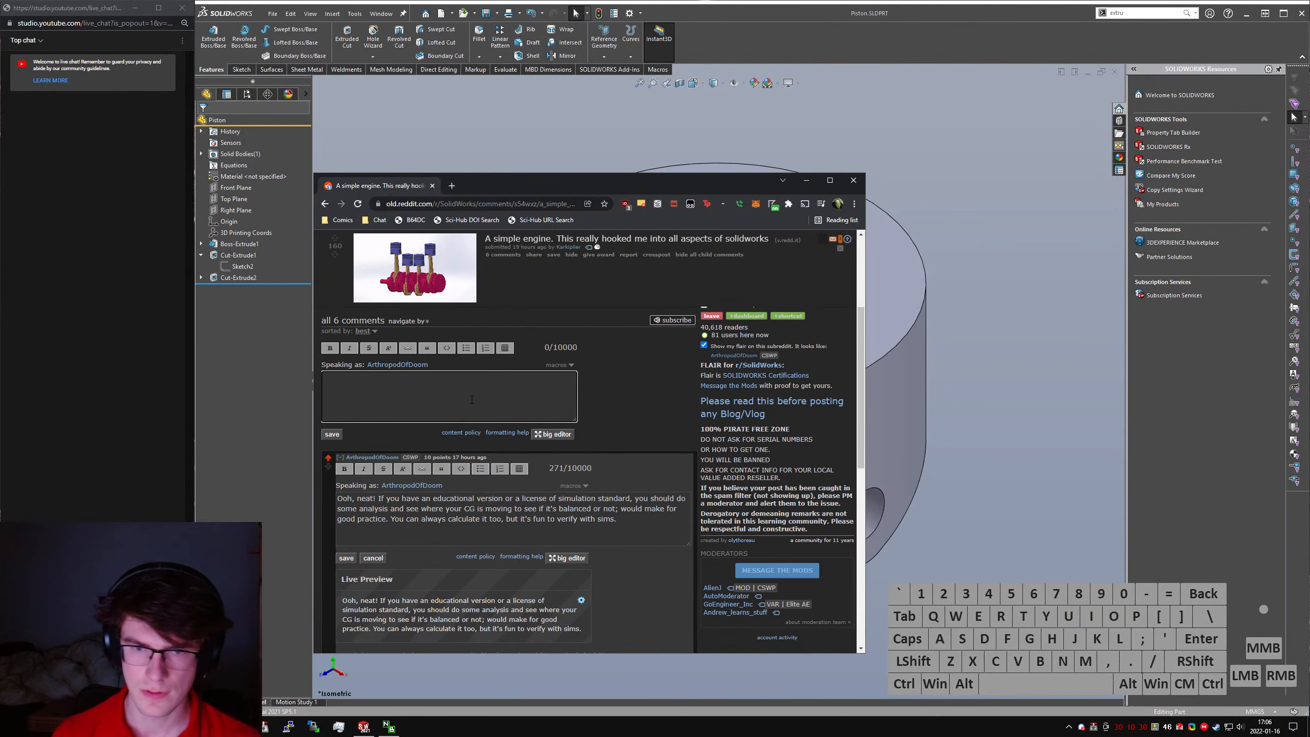
left_click(652, 531)
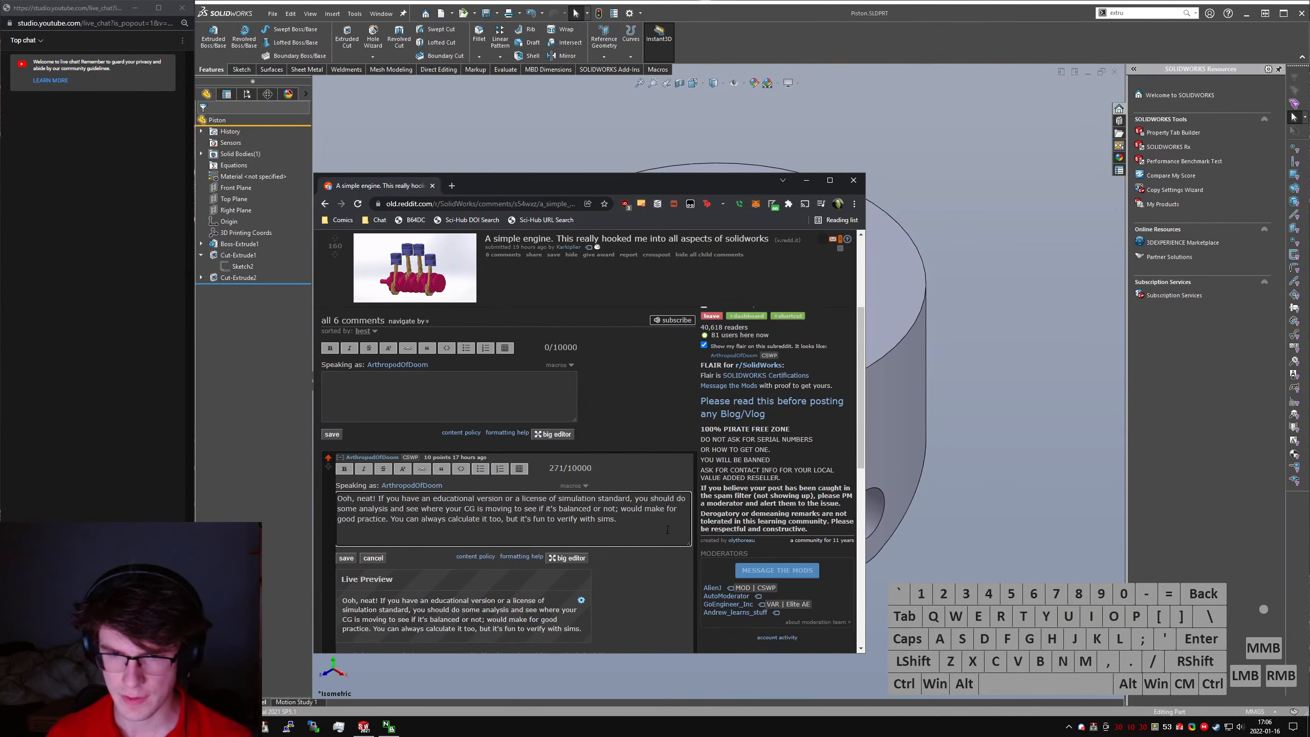
key("Return")
key("Return")
type("[edit")
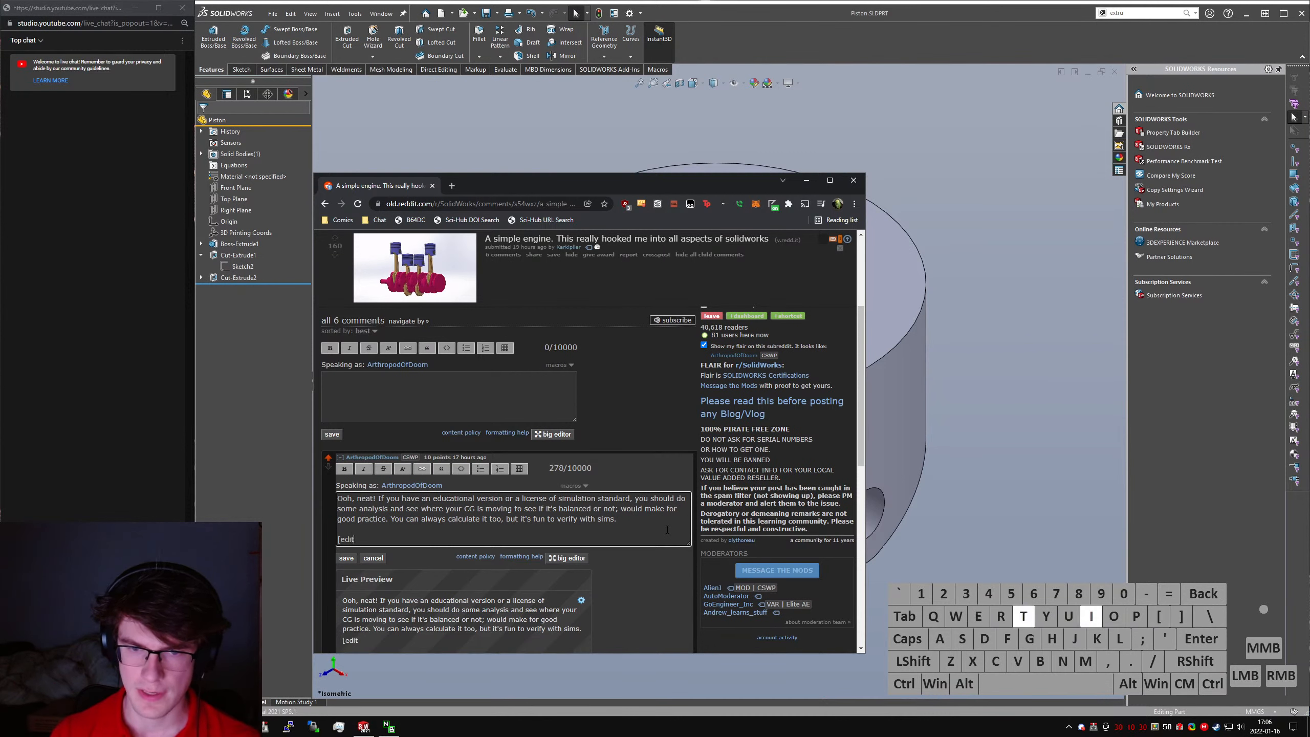
type("]: Streaming a")
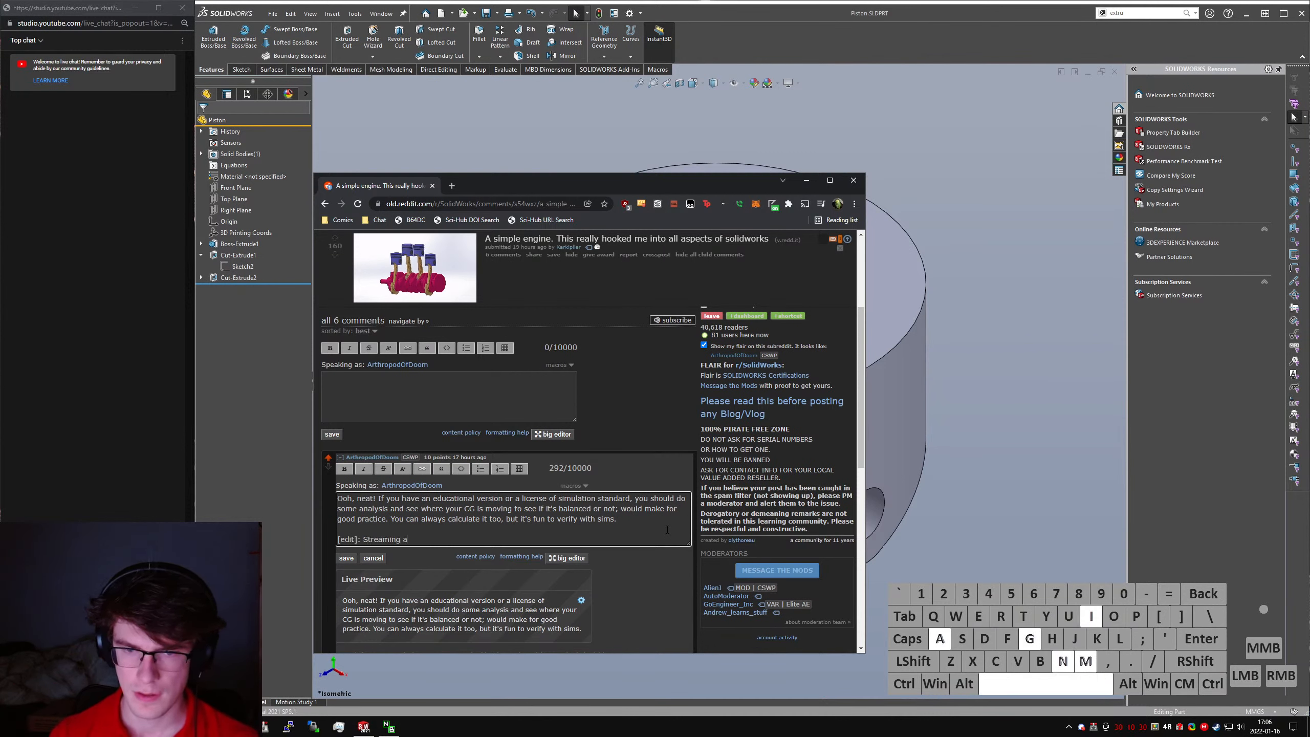
type("n attempt at motion an")
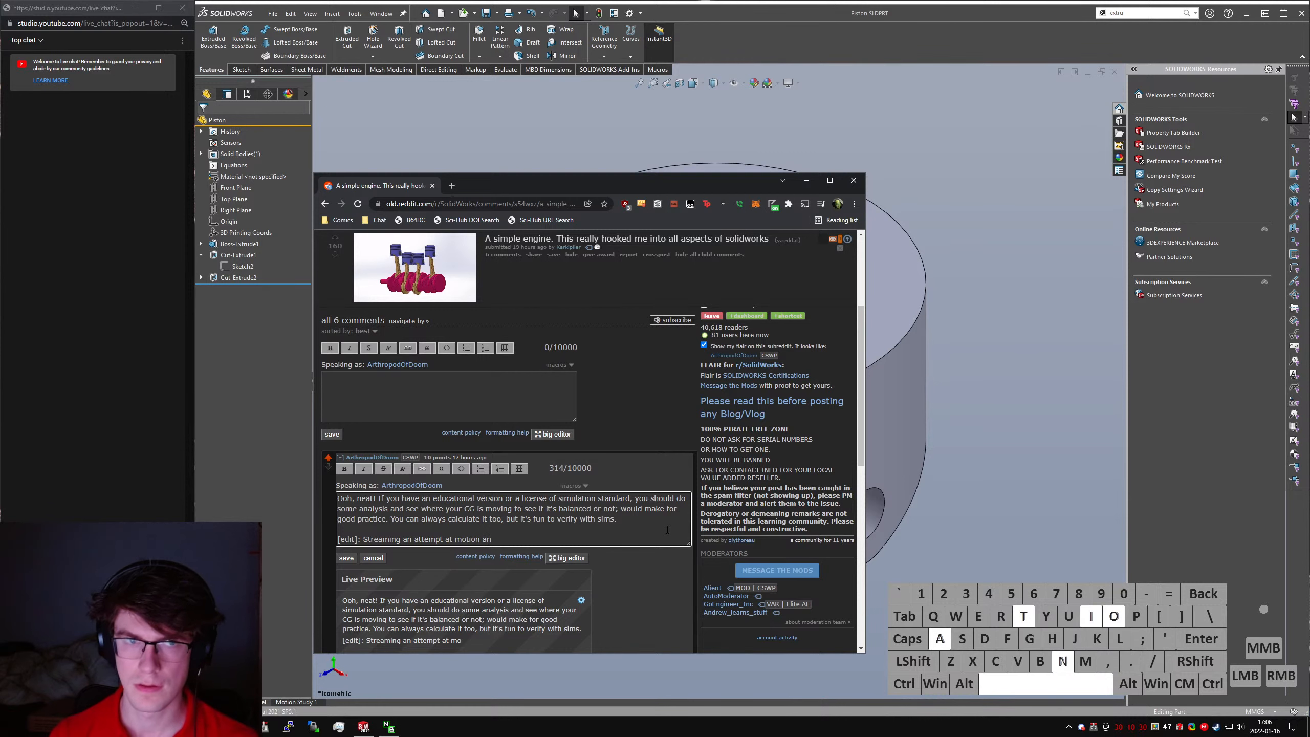
type("alysis here:")
key("ctrl+v")
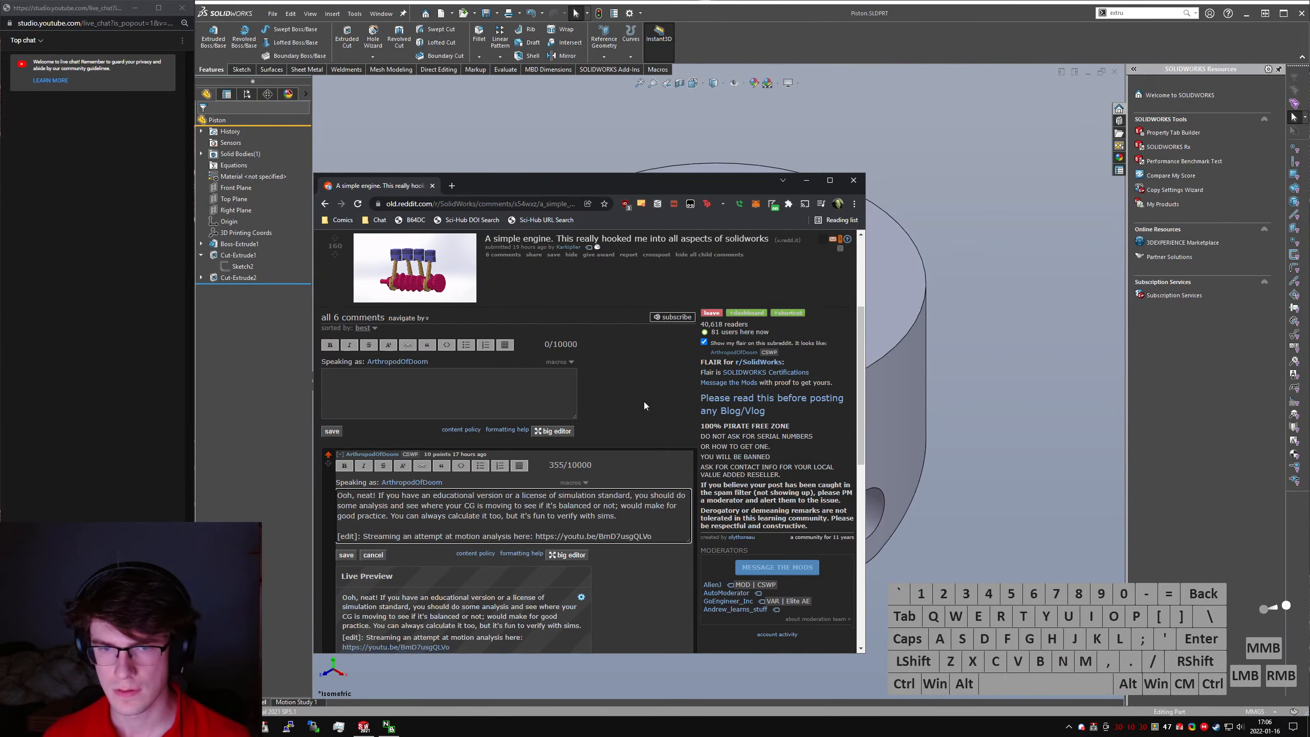
scroll(383, 516, "down", 3)
left_click(346, 388)
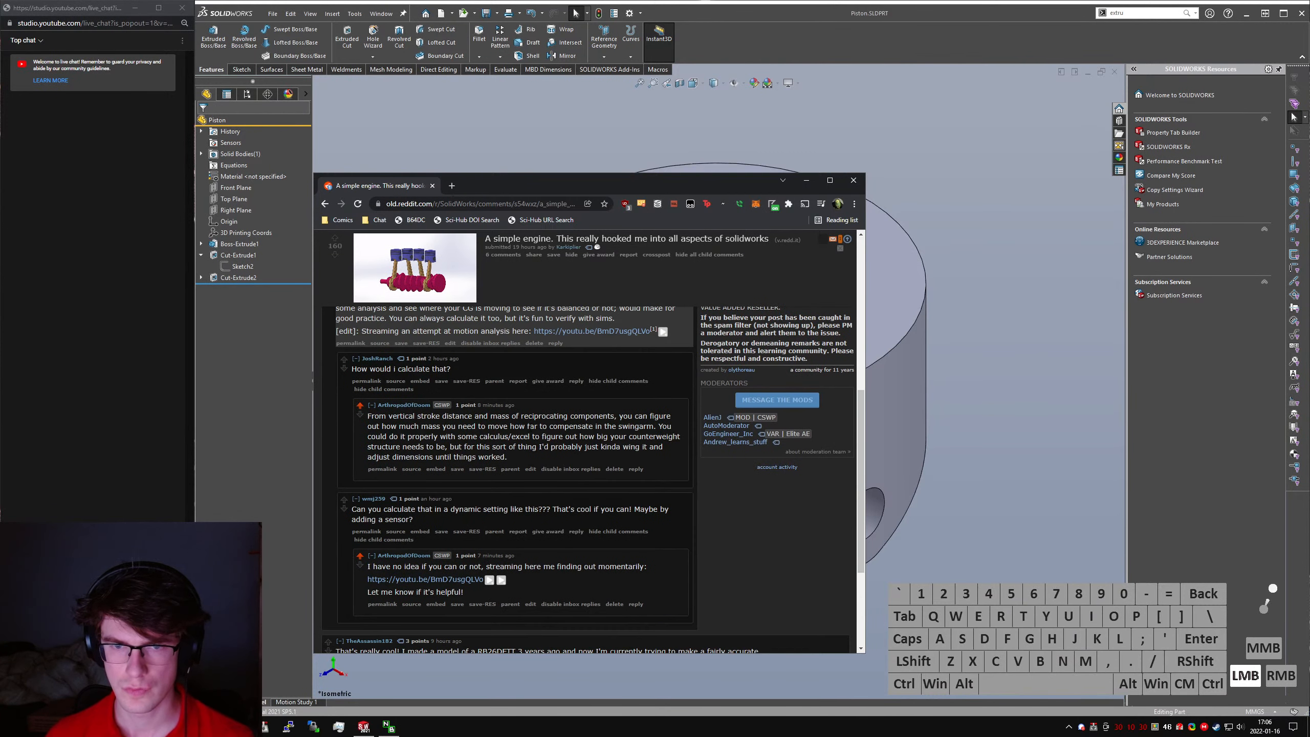
- Close the Reddit thread, return to SOLIDWORKS and save the Piston part
key("ctrl+w")
left_click(586, 349)
key("ctrl+s")
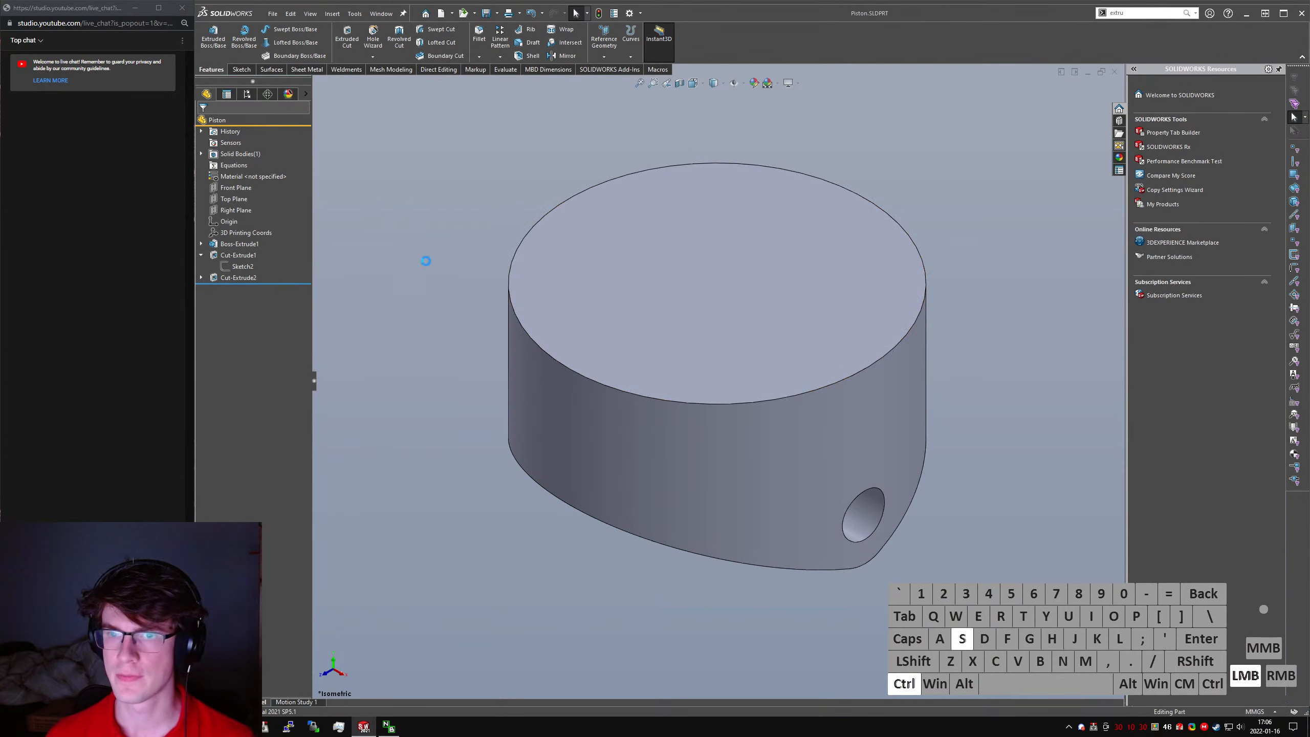
- Create a new part from the Part MMGS template and start a sketch on the Front Plane
left_click(272, 14)
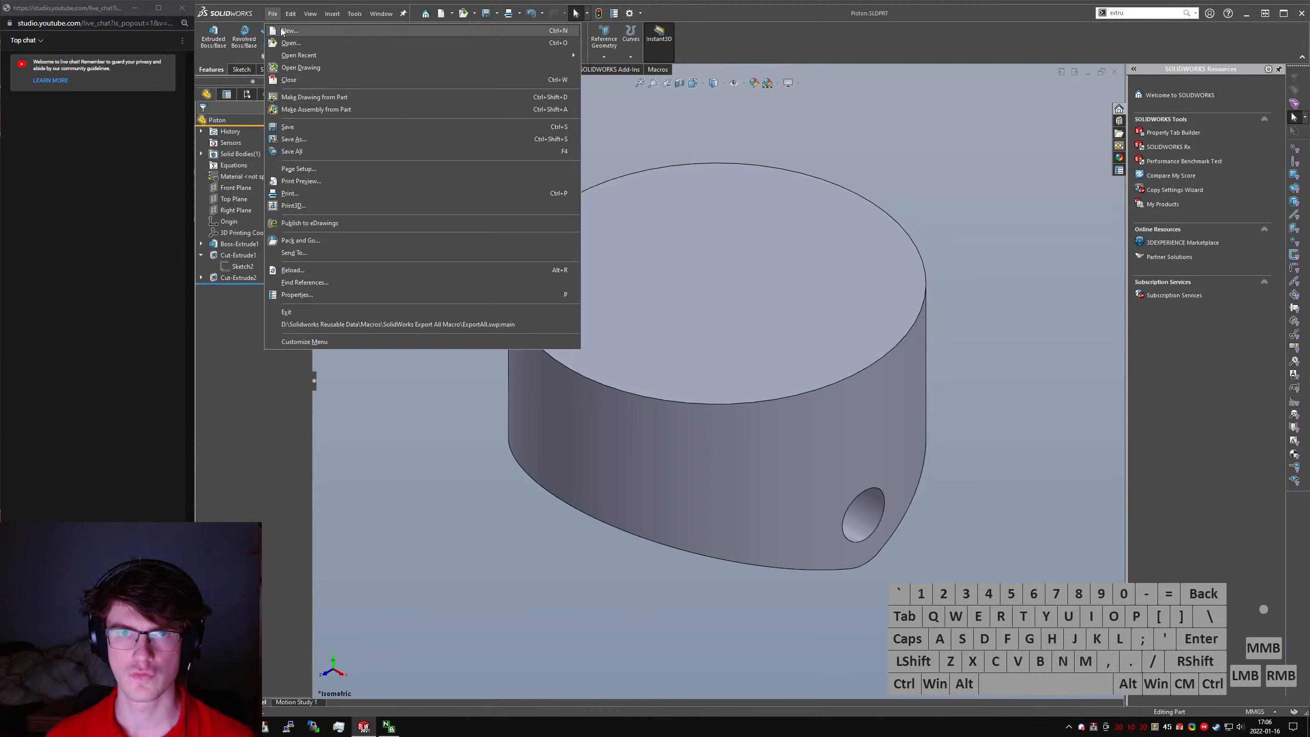
left_click(284, 31)
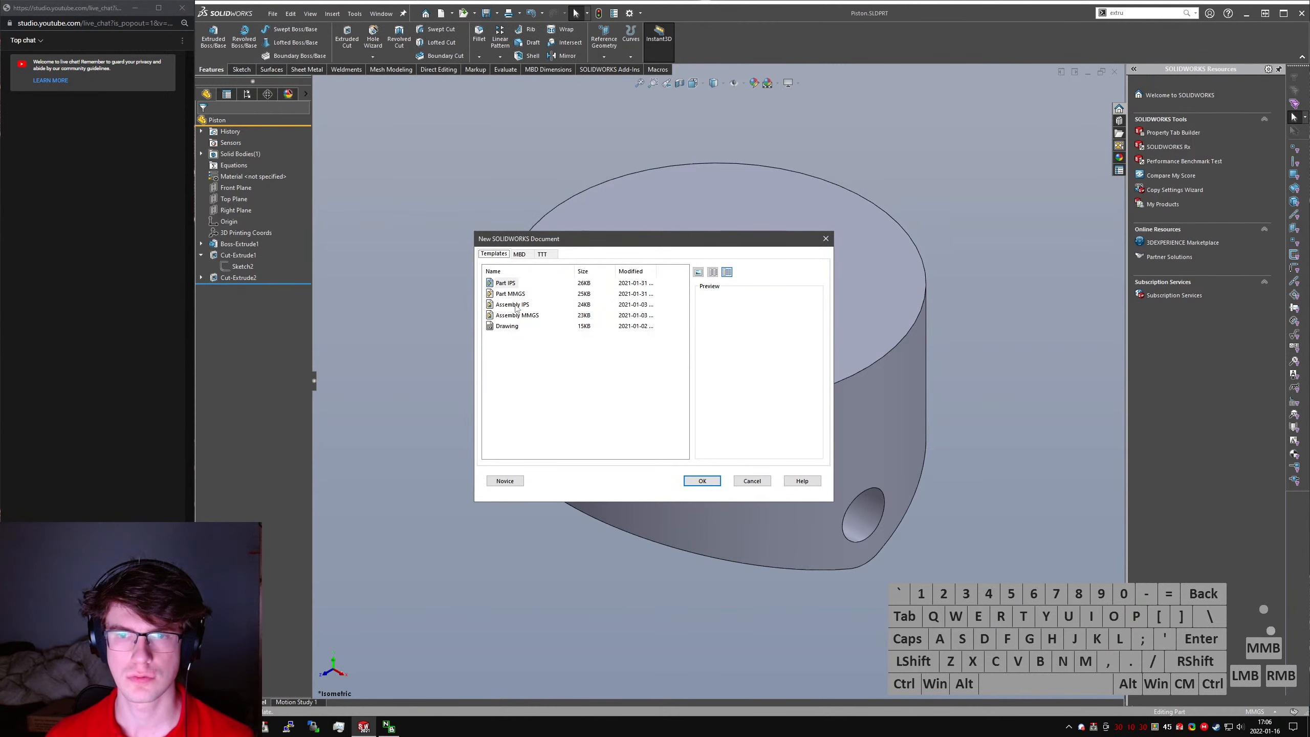
left_click(511, 294)
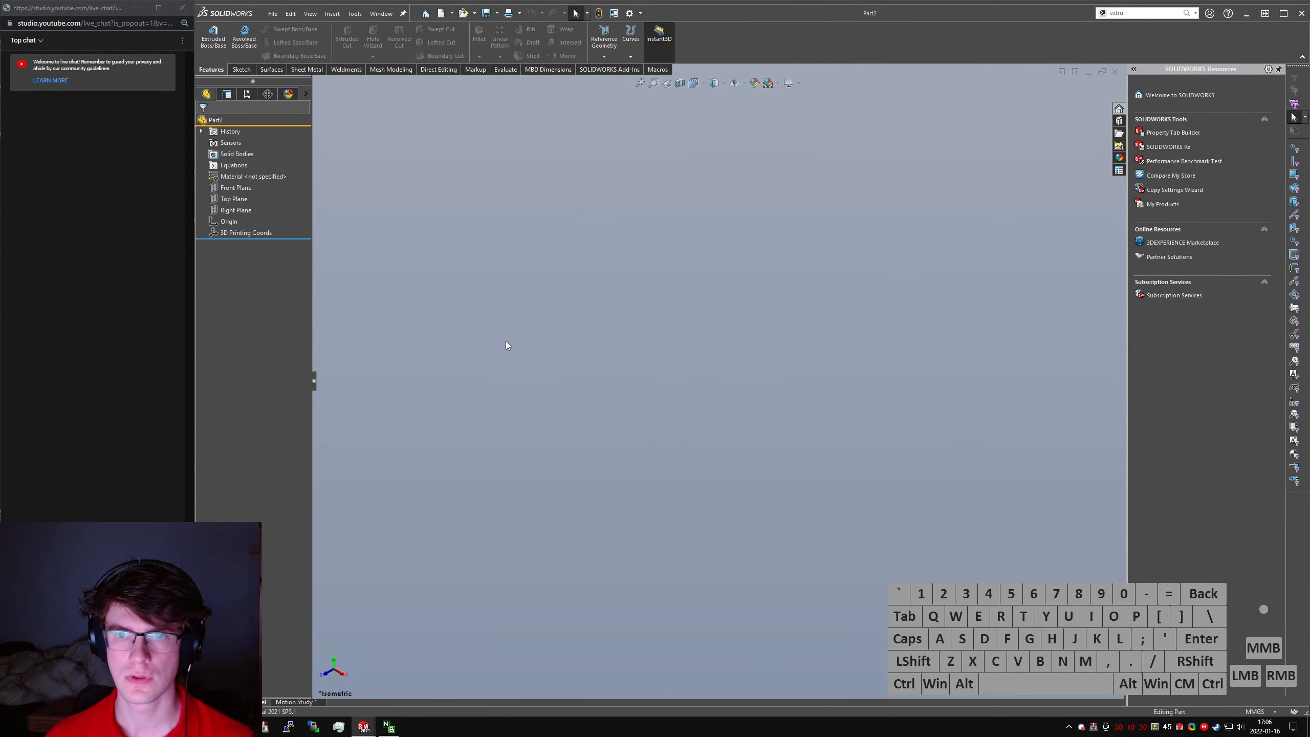
right_click_drag(606, 269, 448, 240)
left_click(592, 195)
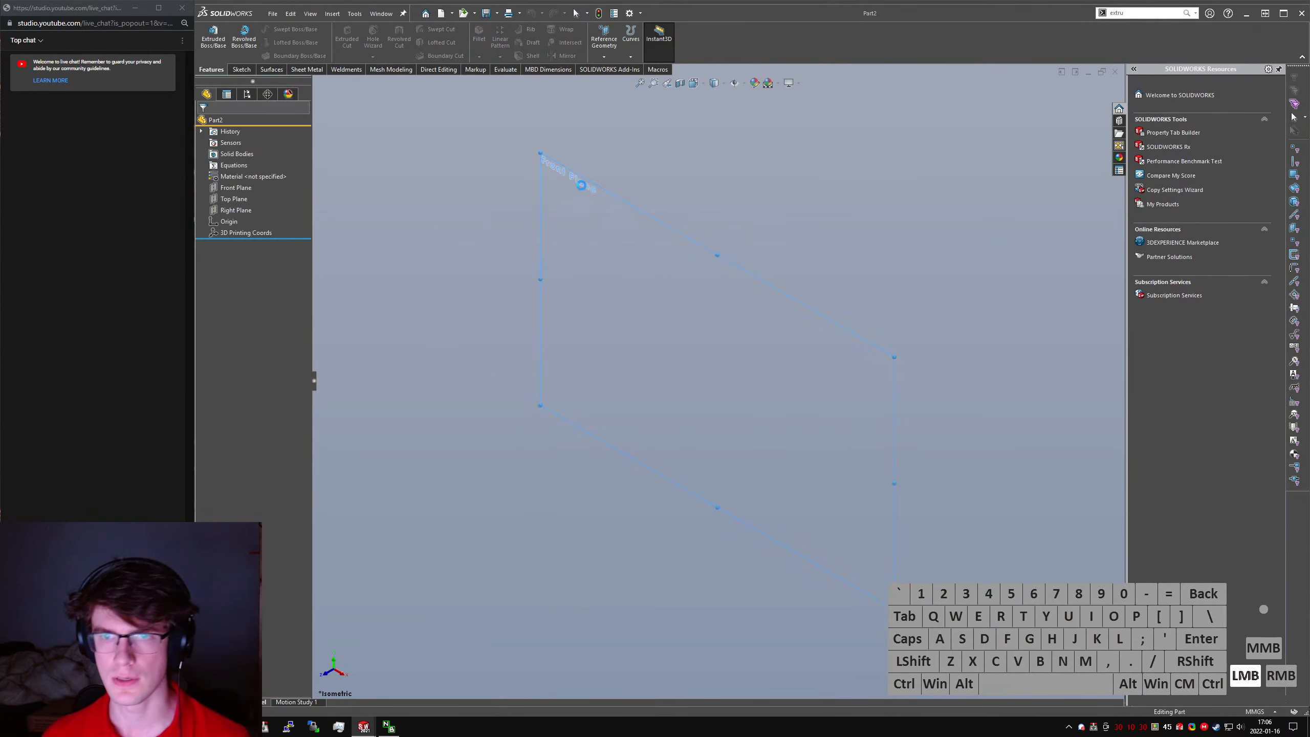
right_click_drag(760, 366, 655, 352)
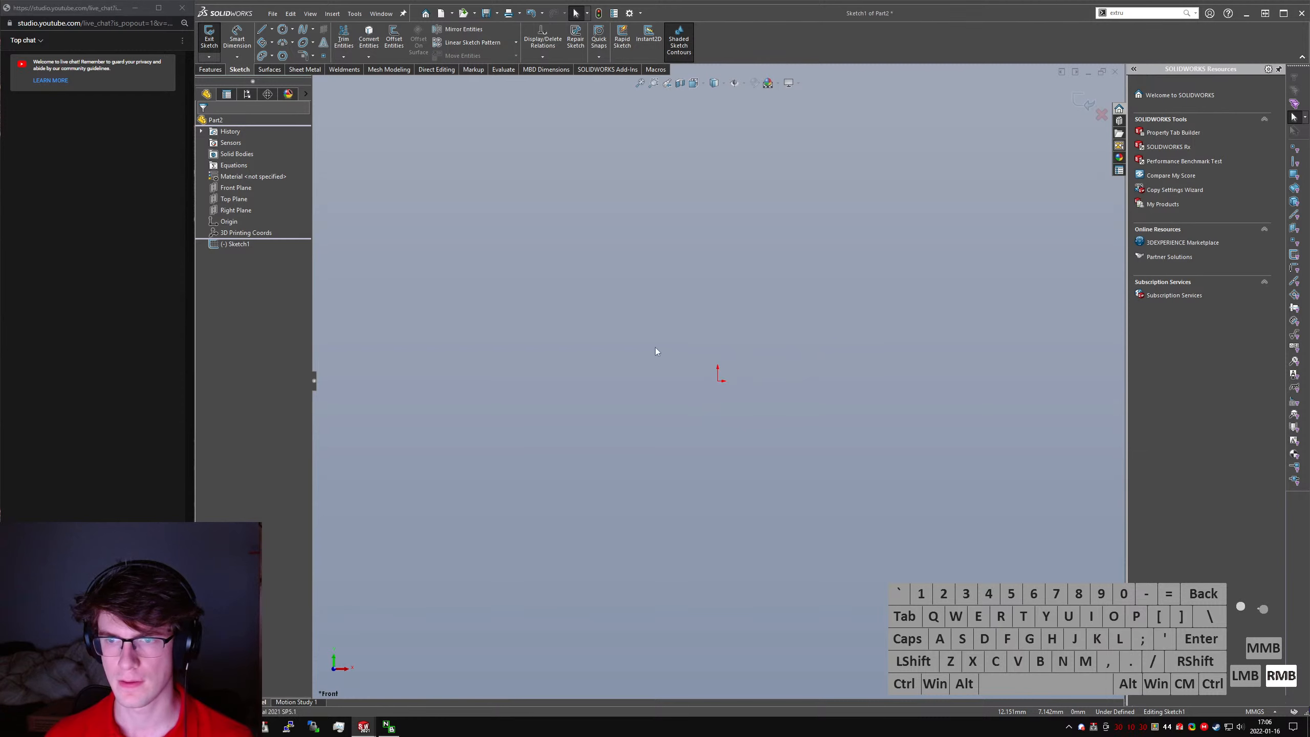
- Sketch two corner rectangles on either side of the origin, a left one about 63 by 13 mm and a shorter right one
key("l")
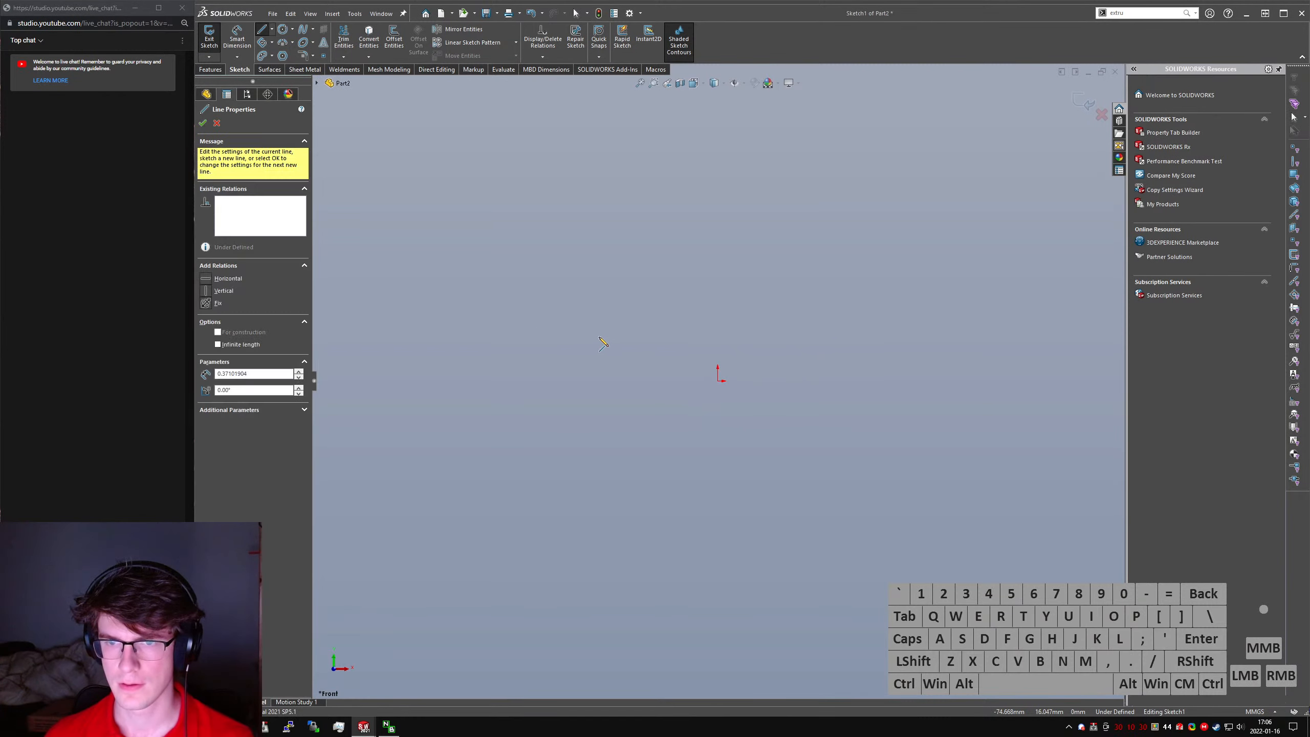
key("Escape")
right_click_drag(684, 392, 392, 309)
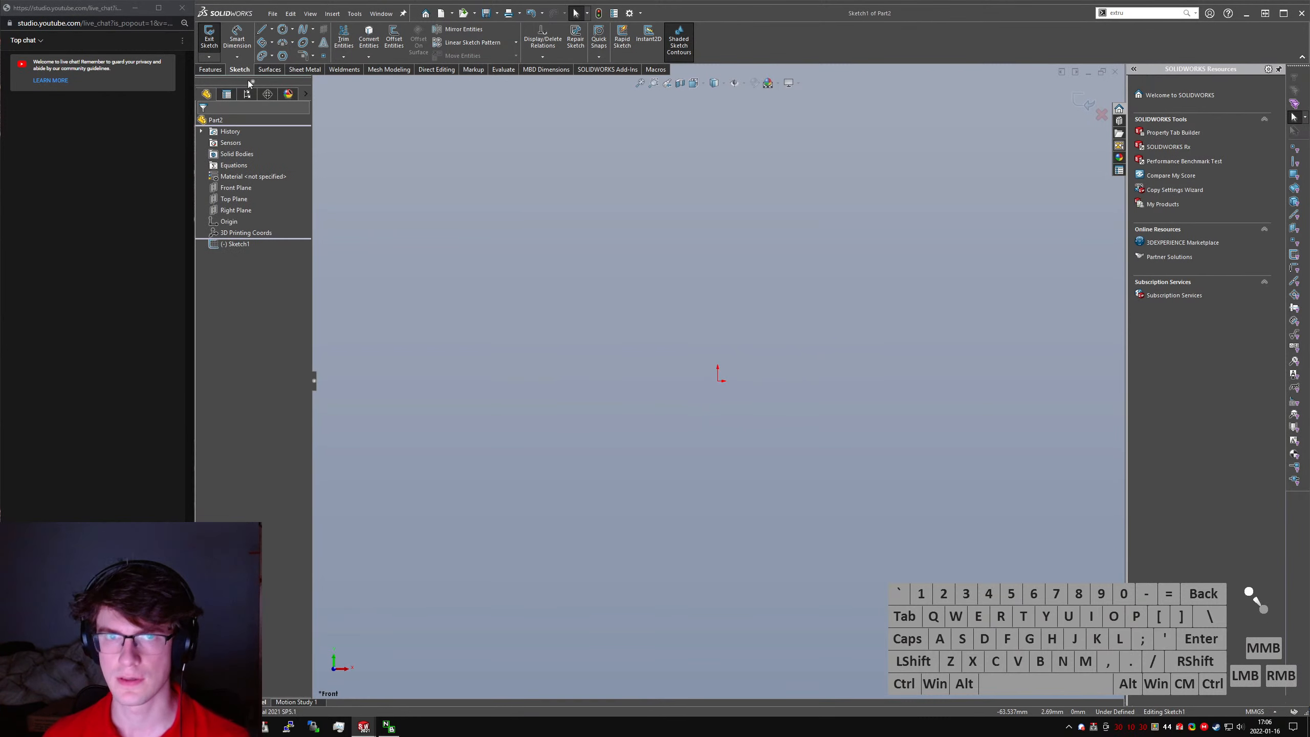
left_click(272, 43)
left_click(300, 58)
left_click(641, 363)
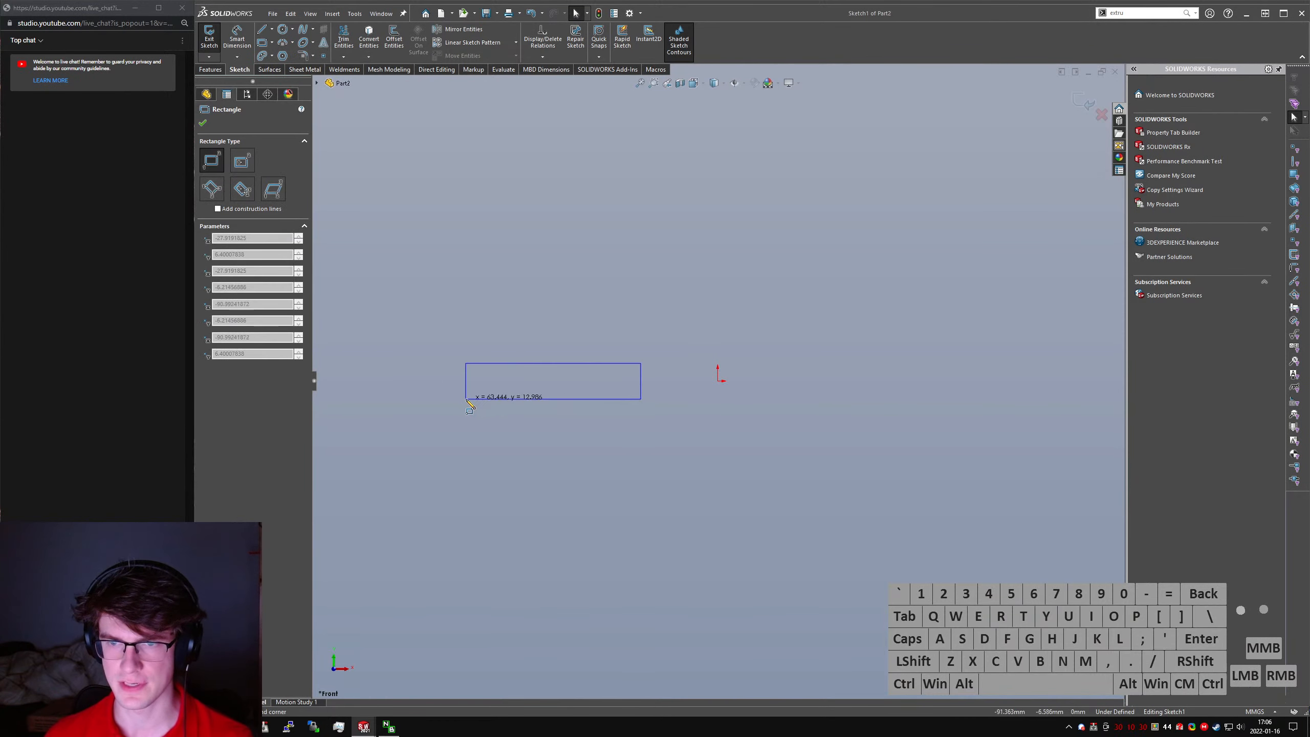
left_click(466, 399)
left_click(814, 363)
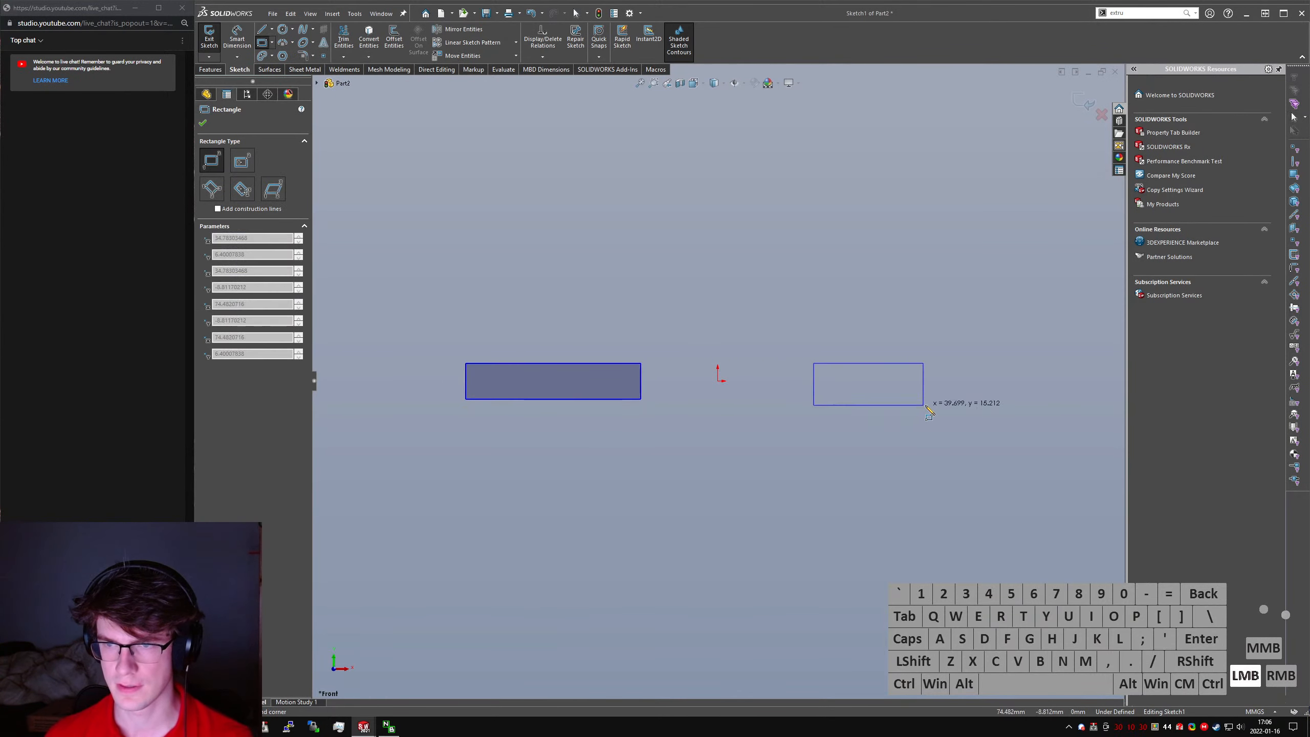
left_click(876, 400)
key("Escape")
- Draw a horizontal line joining the midpoints of the two rectangles' facing vertical edges
right_click_drag(1056, 480, 641, 382)
left_click_drag(641, 382, 815, 381)
left_click(813, 381)
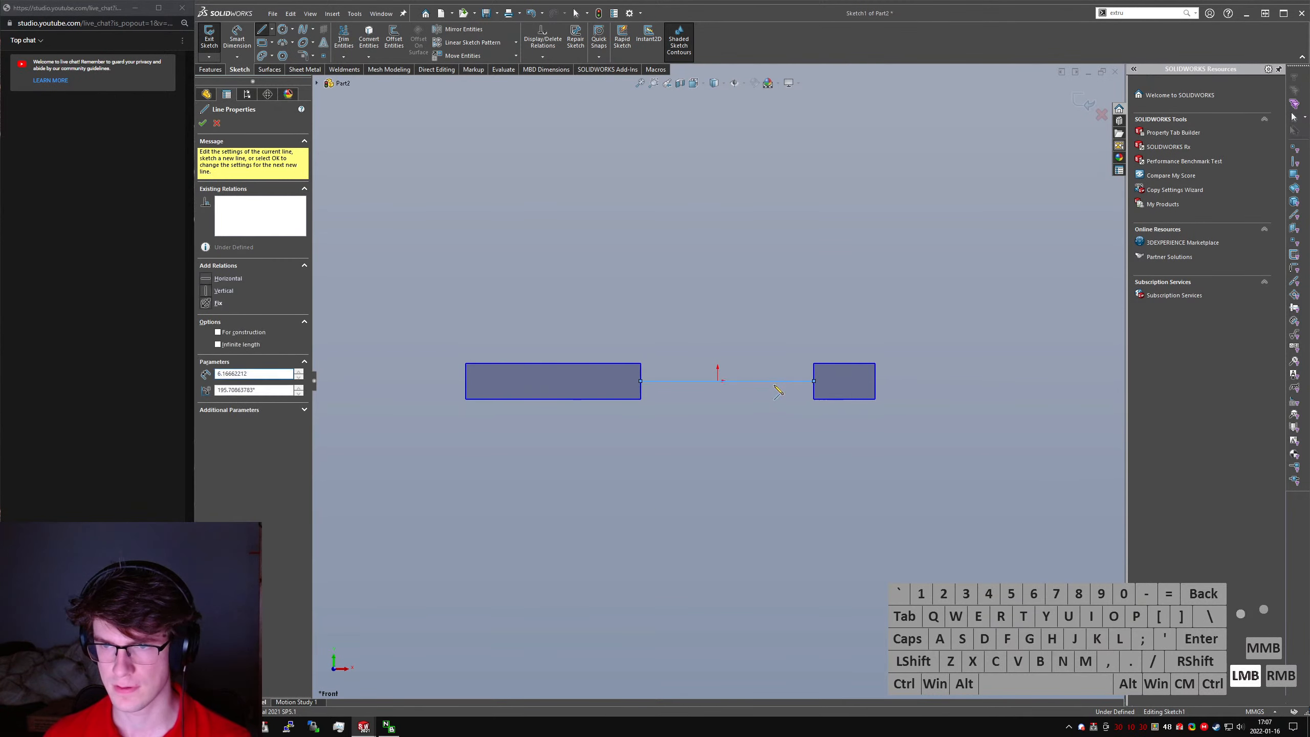
key("Escape")
- Convert the connecting line to construction geometry and place its midpoint on the origin
left_click(716, 383)
key("ctrl+alt+c")
left_click(717, 381, "ctrl")
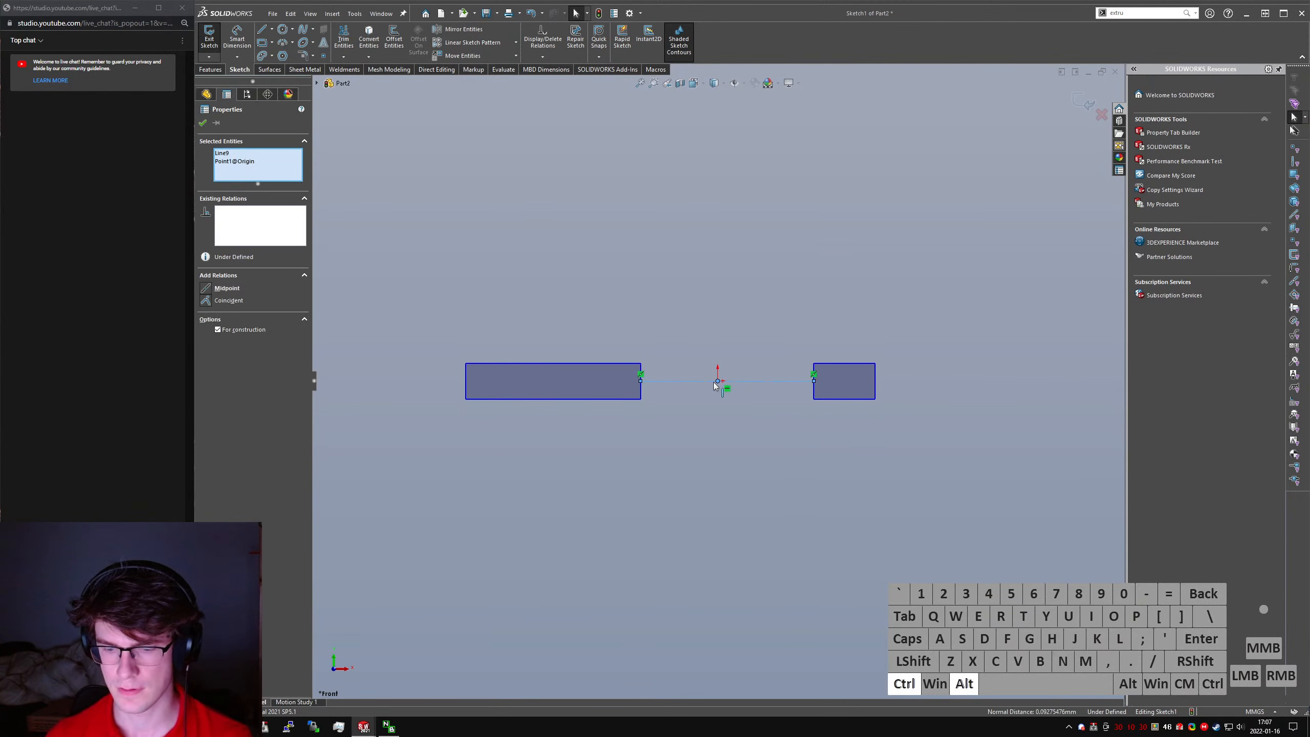
key("ctrl+alt+m")
left_click(831, 441)
right_click_drag(700, 356, 692, 306)
key("Escape")
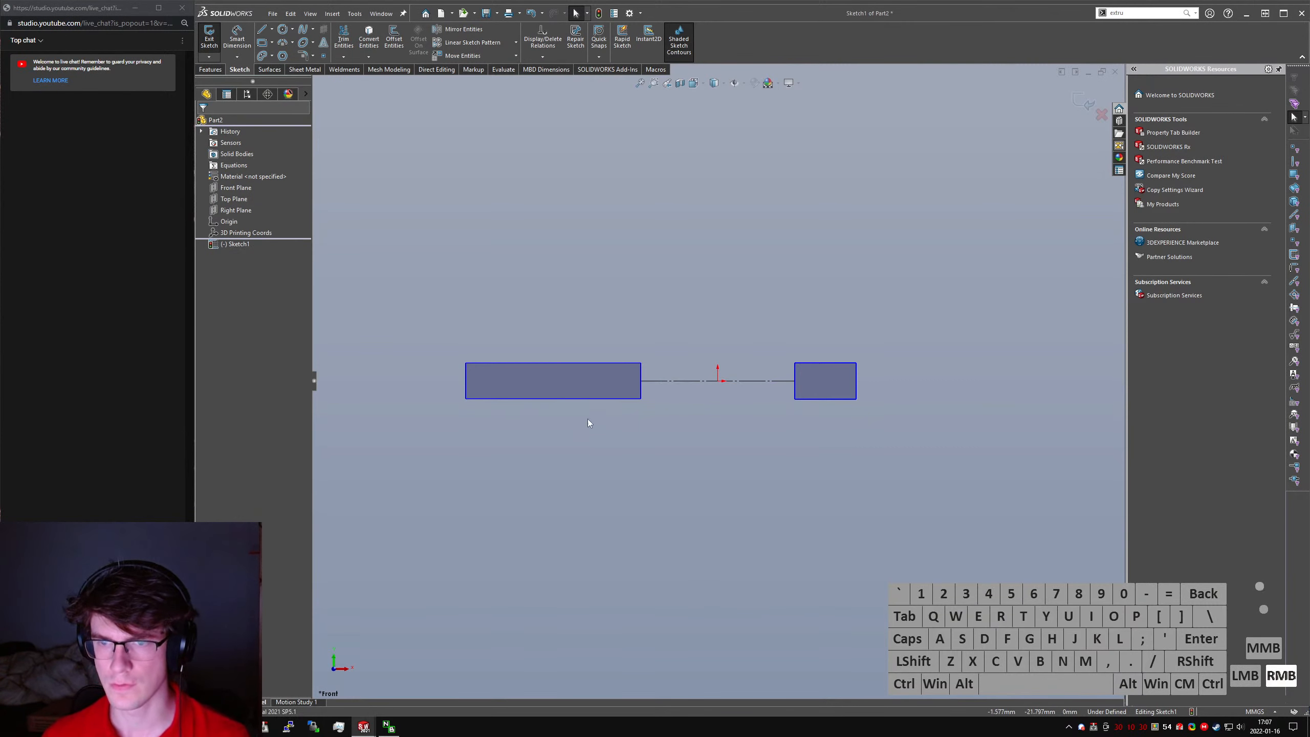
- Draw a horizontal line across each rectangle between the midpoints of its vertical edges
right_click_drag(588, 419, 542, 416)
left_click_drag(641, 381, 466, 382)
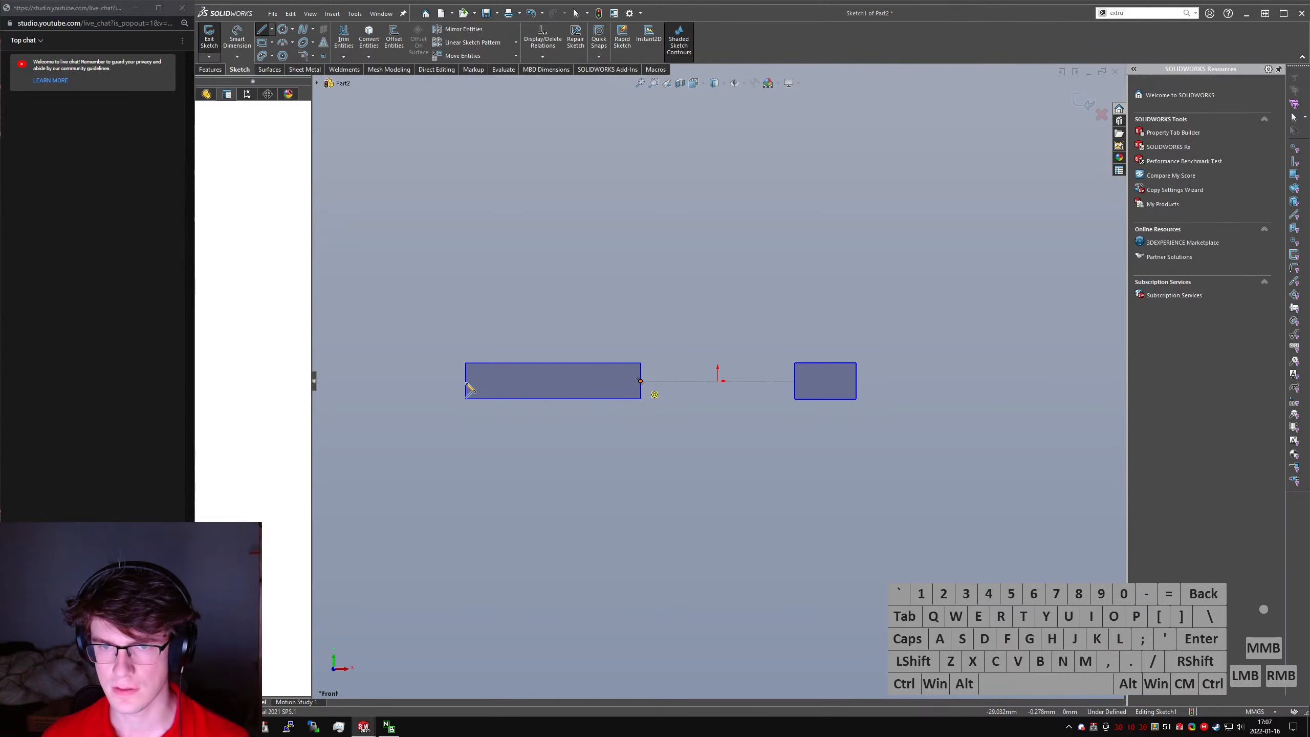
left_click(466, 381)
key("Escape")
left_click(918, 438)
right_click_drag(918, 439, 795, 383)
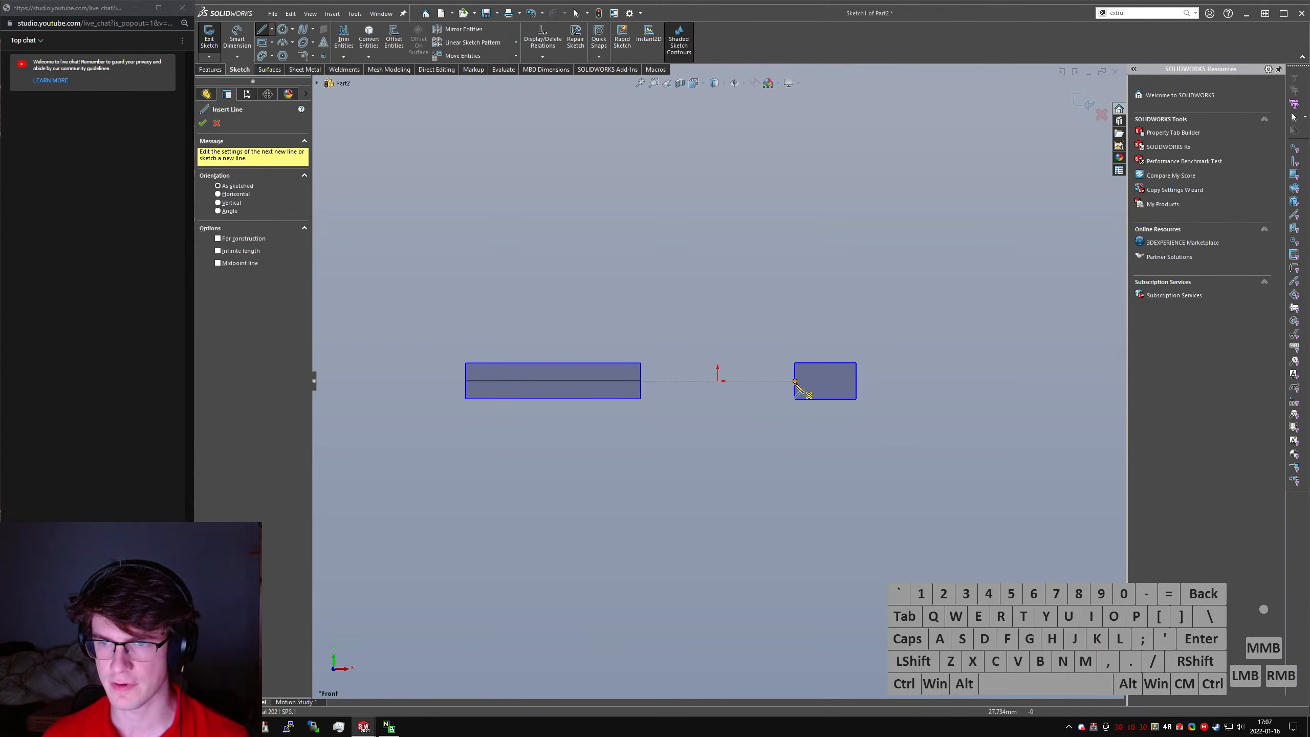
left_click(795, 381)
left_click(856, 381)
key("Escape")
left_click(931, 402)
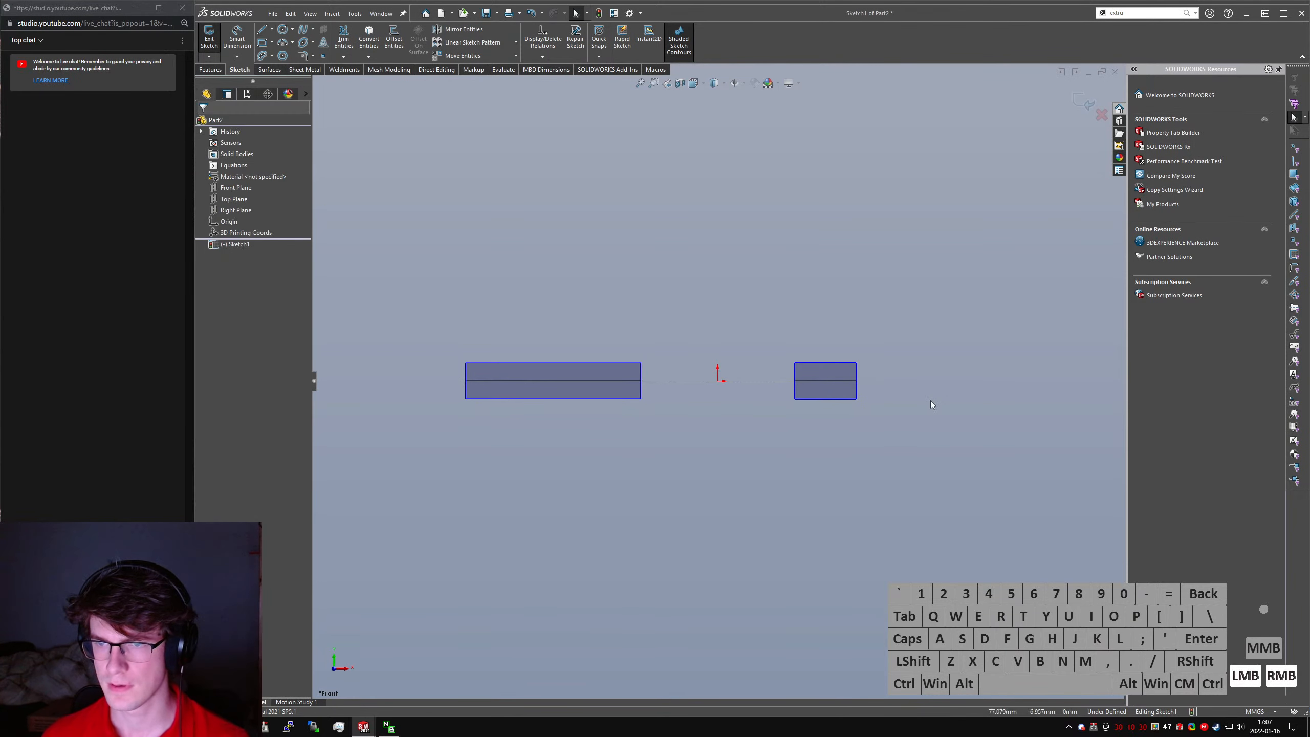
- Trim away the lower halves of both rectangles with Power Trim
right_click_drag(931, 404, 896, 421)
left_click_drag(887, 405, 767, 395)
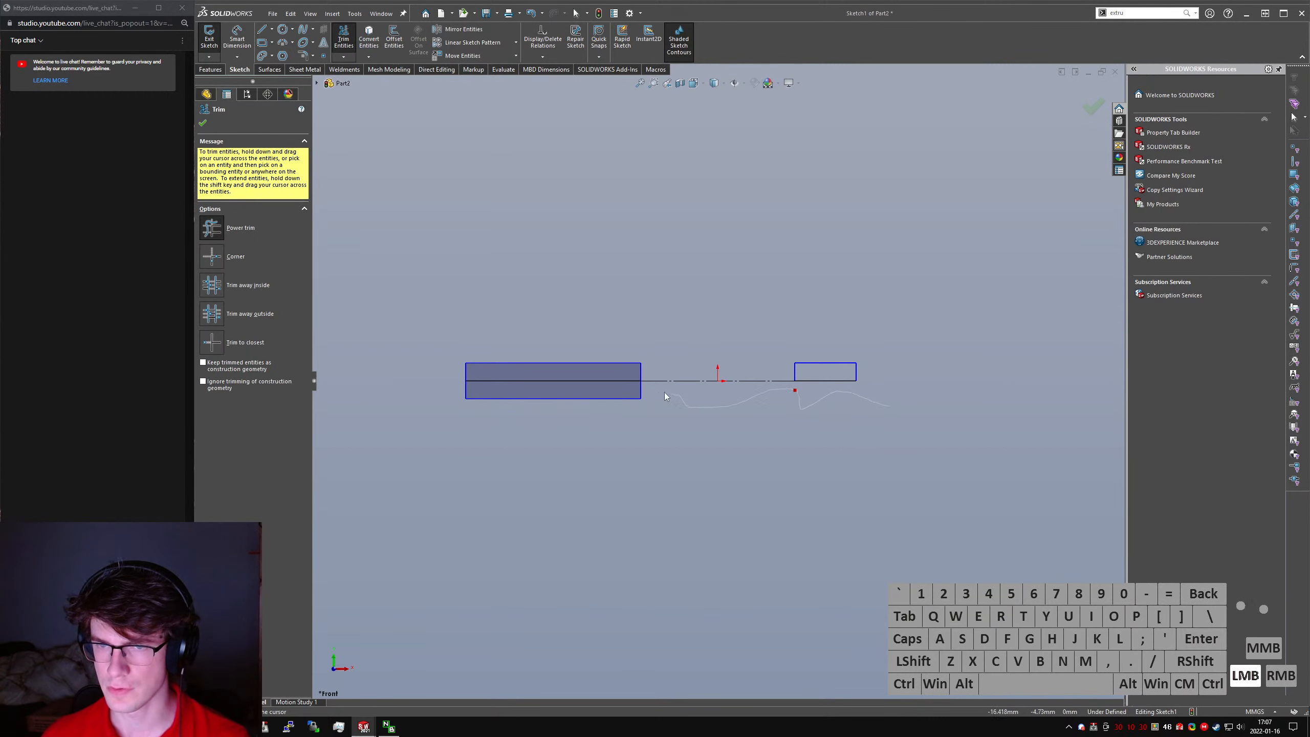
mouse_move(664, 392)
left_mouse_down()
mouse_move(498, 402)
mouse_move(508, 448)
left_mouse_up()
key("Escape")
- Dimension the gap between the rectangles' facing vertical edges as 30 mm
right_click_drag(756, 498, 757, 453)
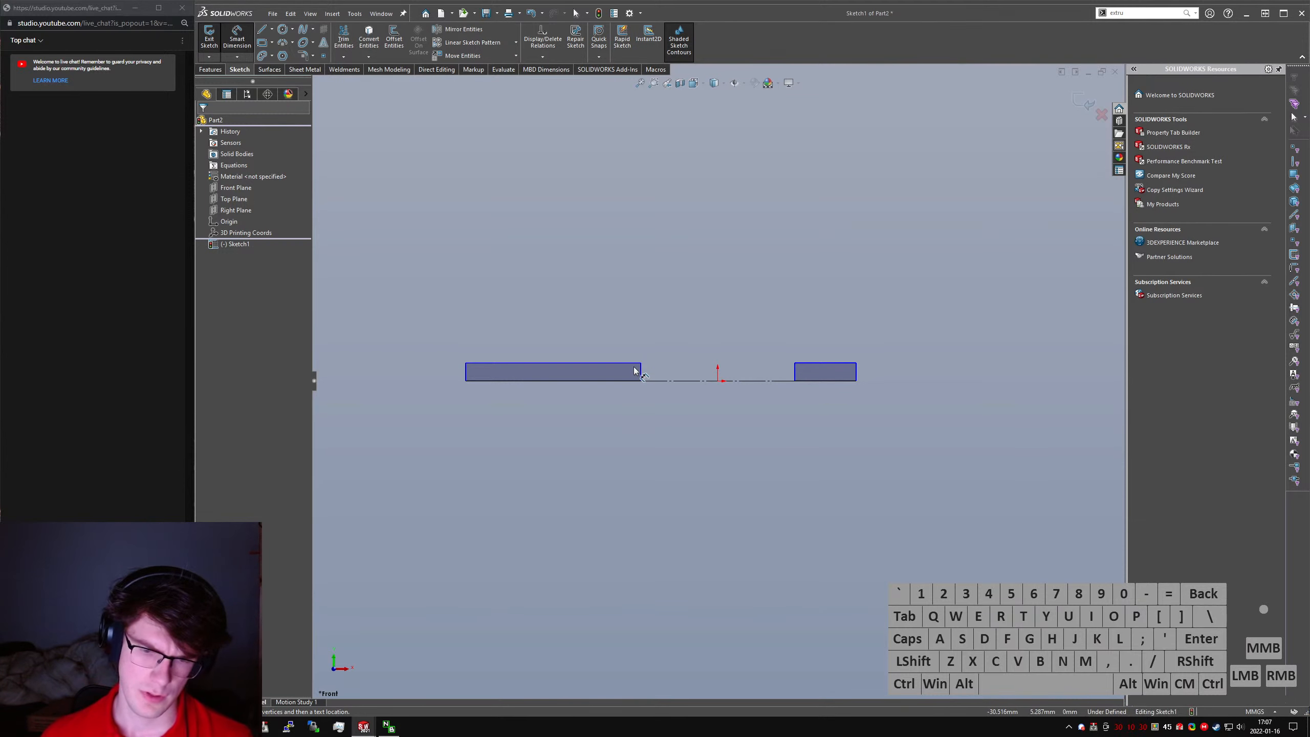
left_click(808, 384)
left_click(794, 372)
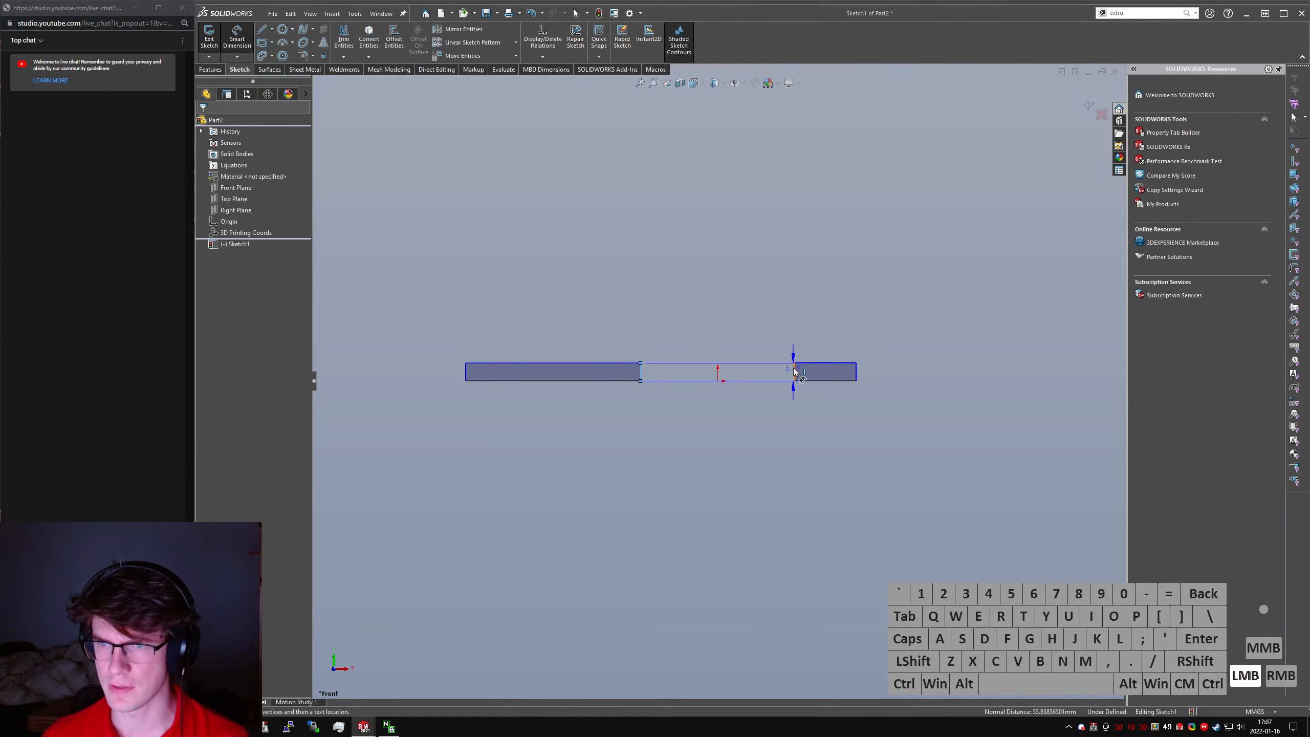
left_click(722, 325)
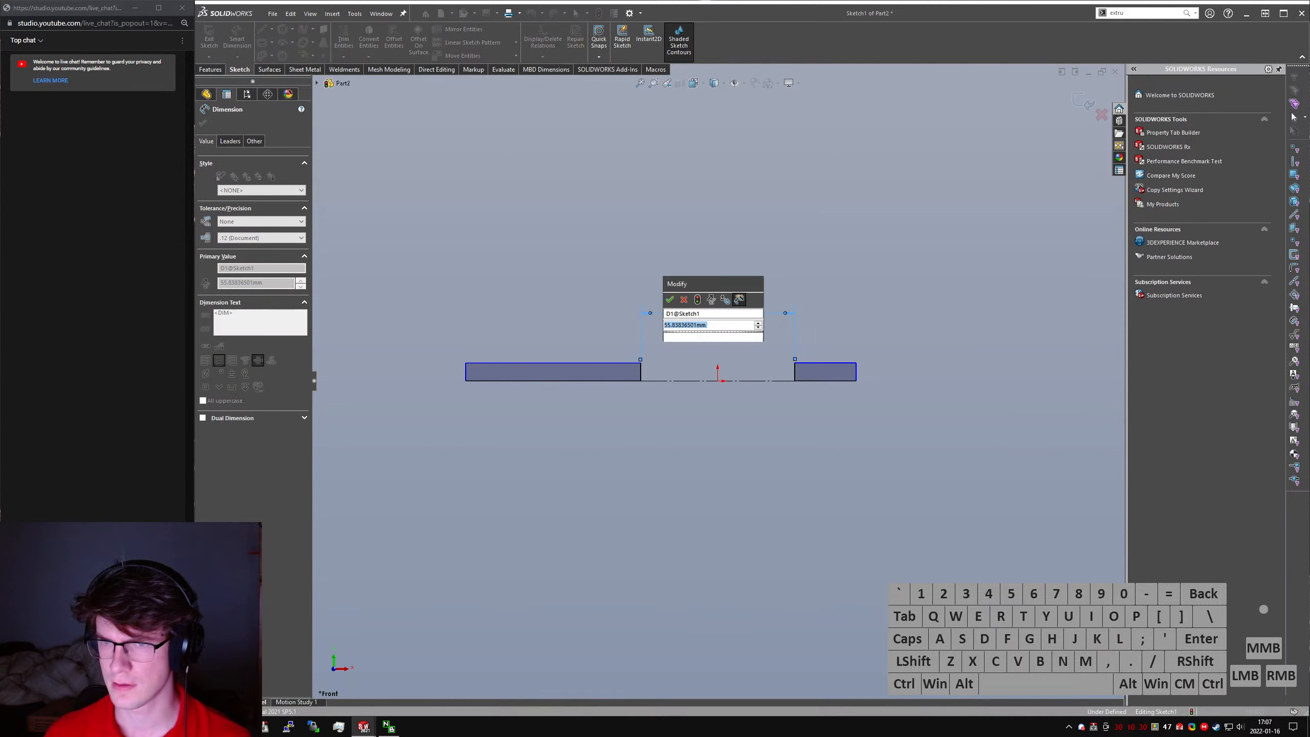
type("30")
key("Return")
- Add a doubled dimension of 20 mm from the left rectangle's upper edge across the construction centerline
left_click(593, 364)
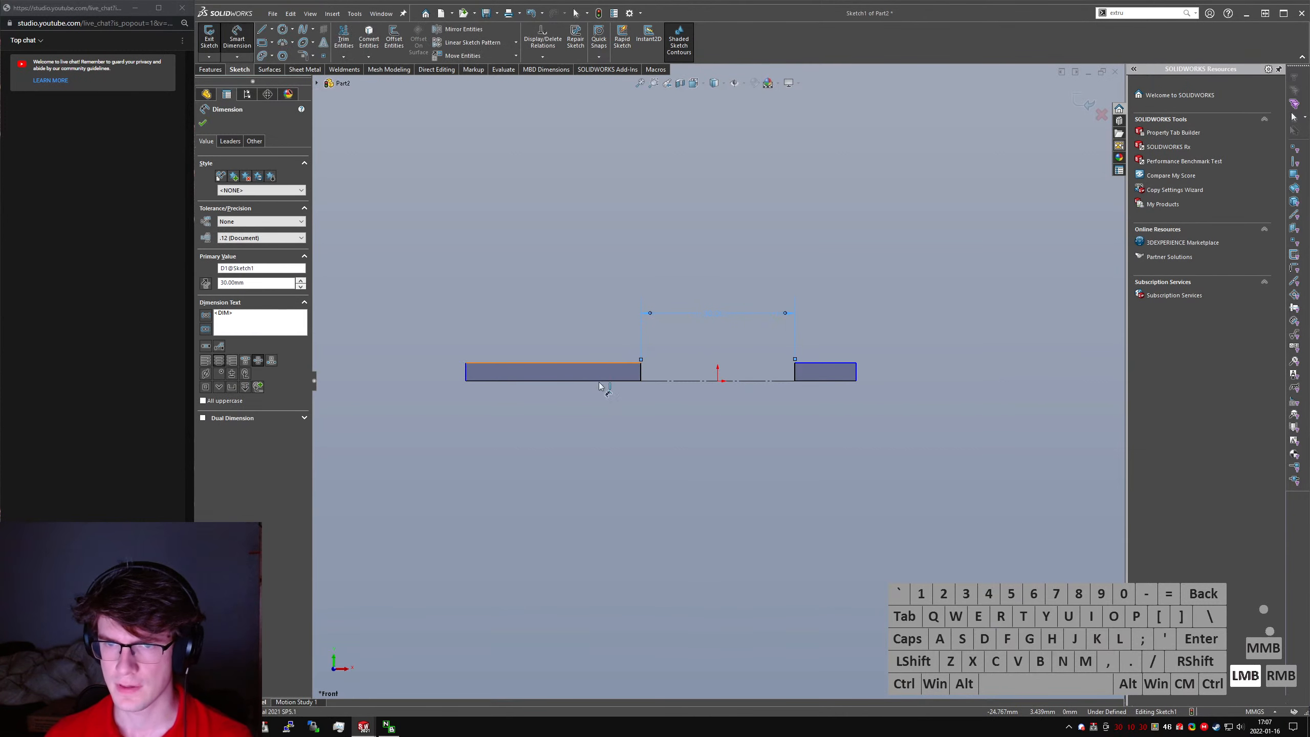
left_click(664, 381)
left_click(384, 408)
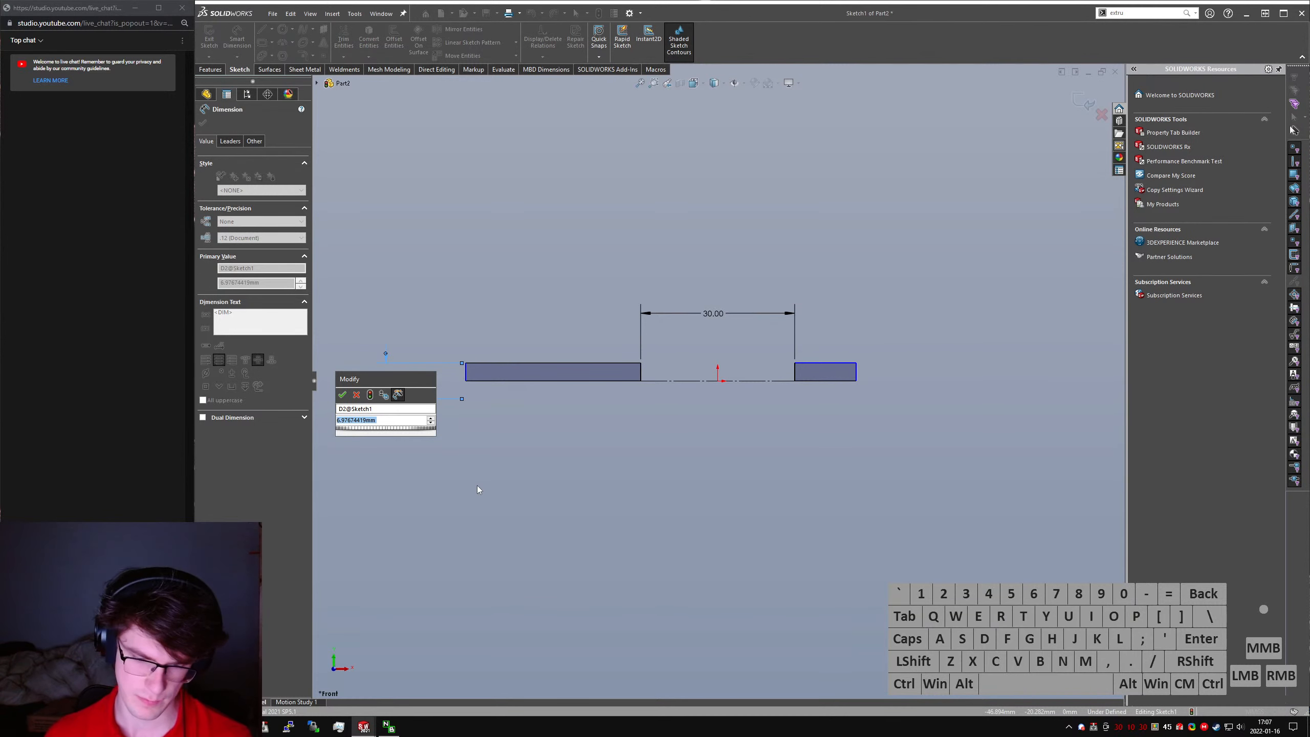
type("20")
key("Return")
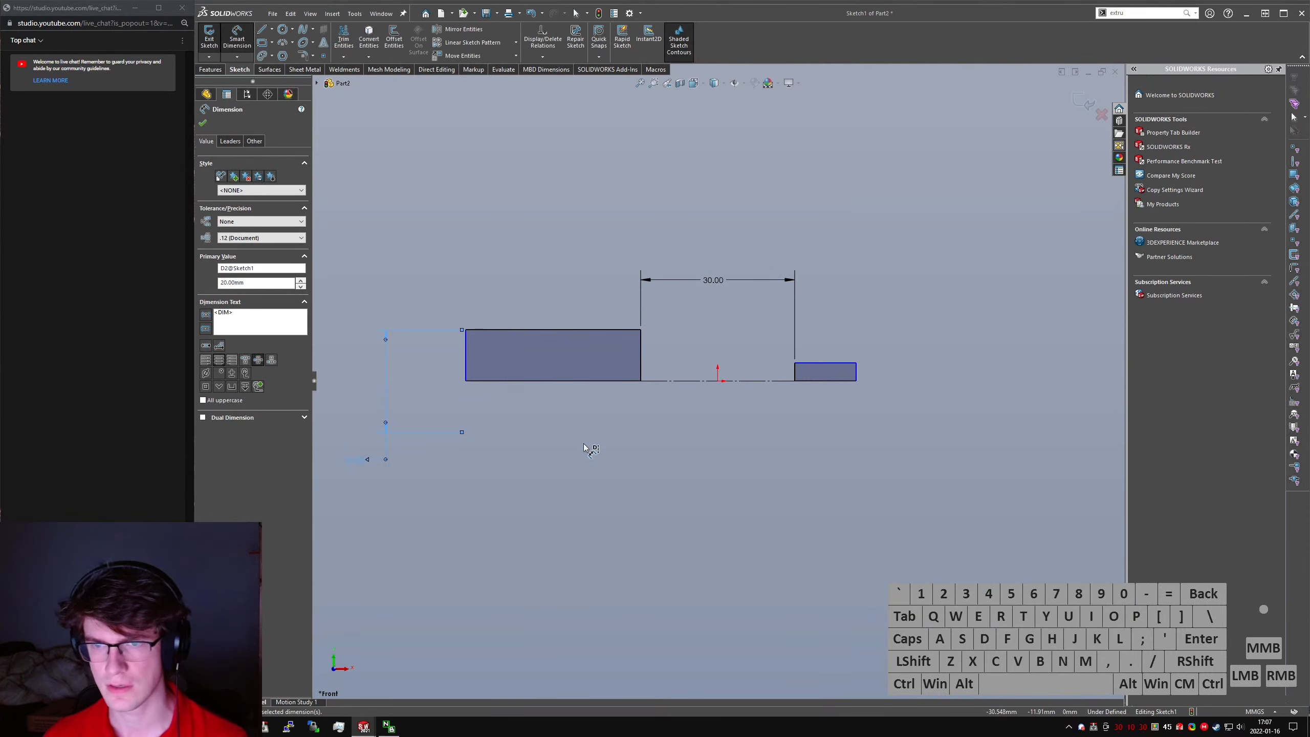
key("Escape")
- Make the upper edges of the two rectangles collinear
left_click(826, 364)
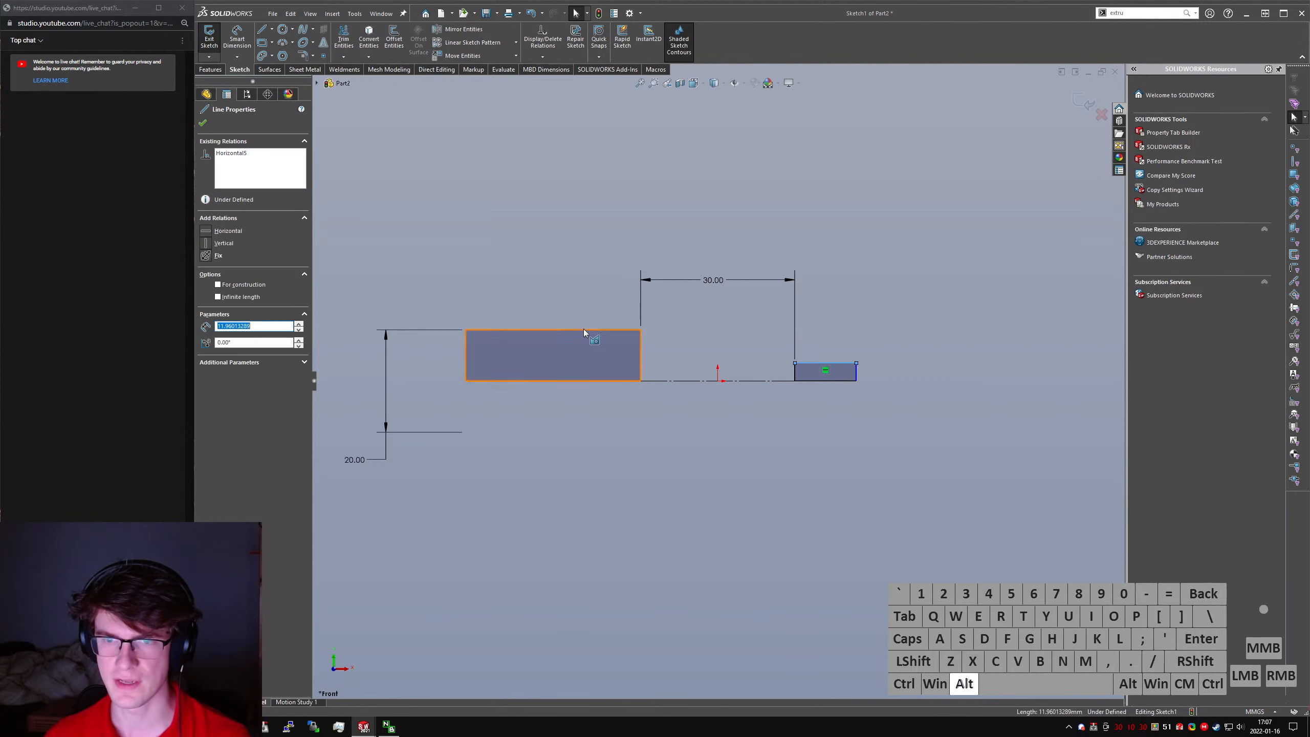
left_click(583, 329, "alt")
left_click(576, 317)
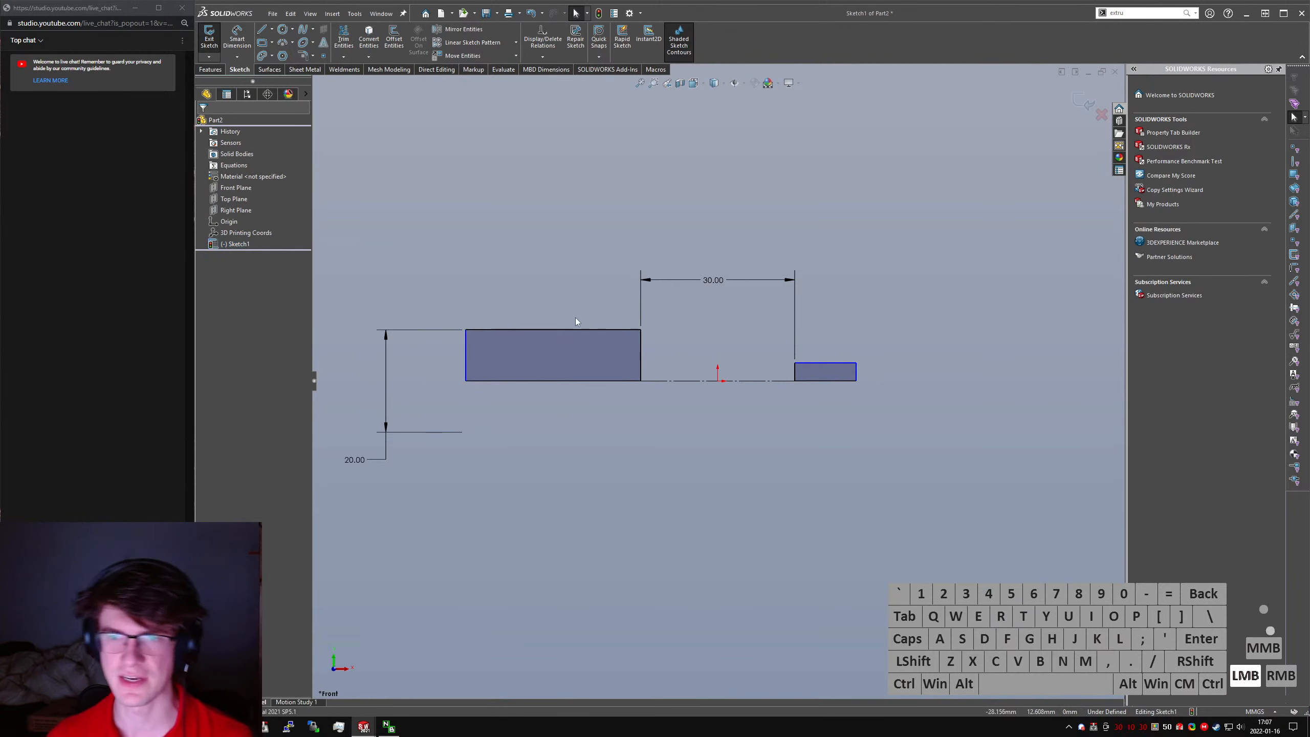
left_click(616, 329)
left_click(839, 363, "ctrl")
key("alt+l")
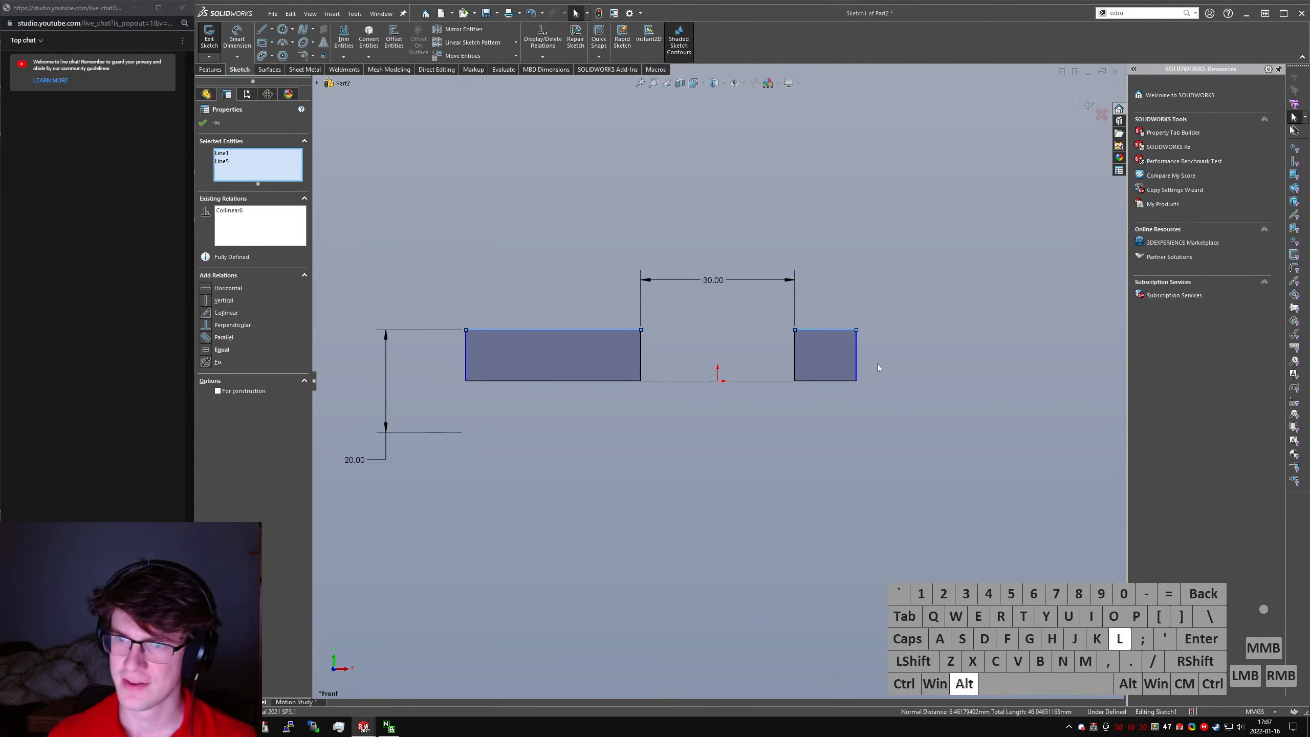
left_click(877, 366)
- Dimension the right rectangle's horizontal length as 20 mm
right_click_drag(832, 356, 826, 321)
left_click(856, 338)
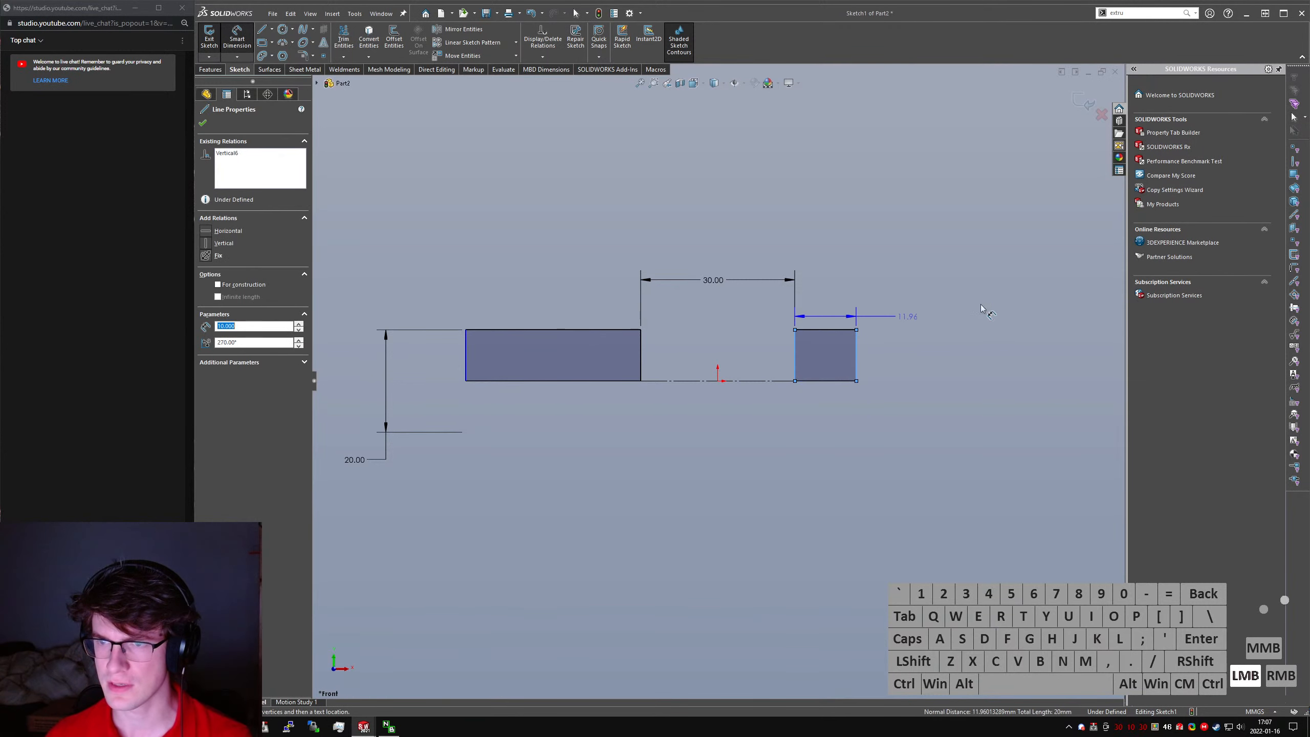
left_click(986, 308)
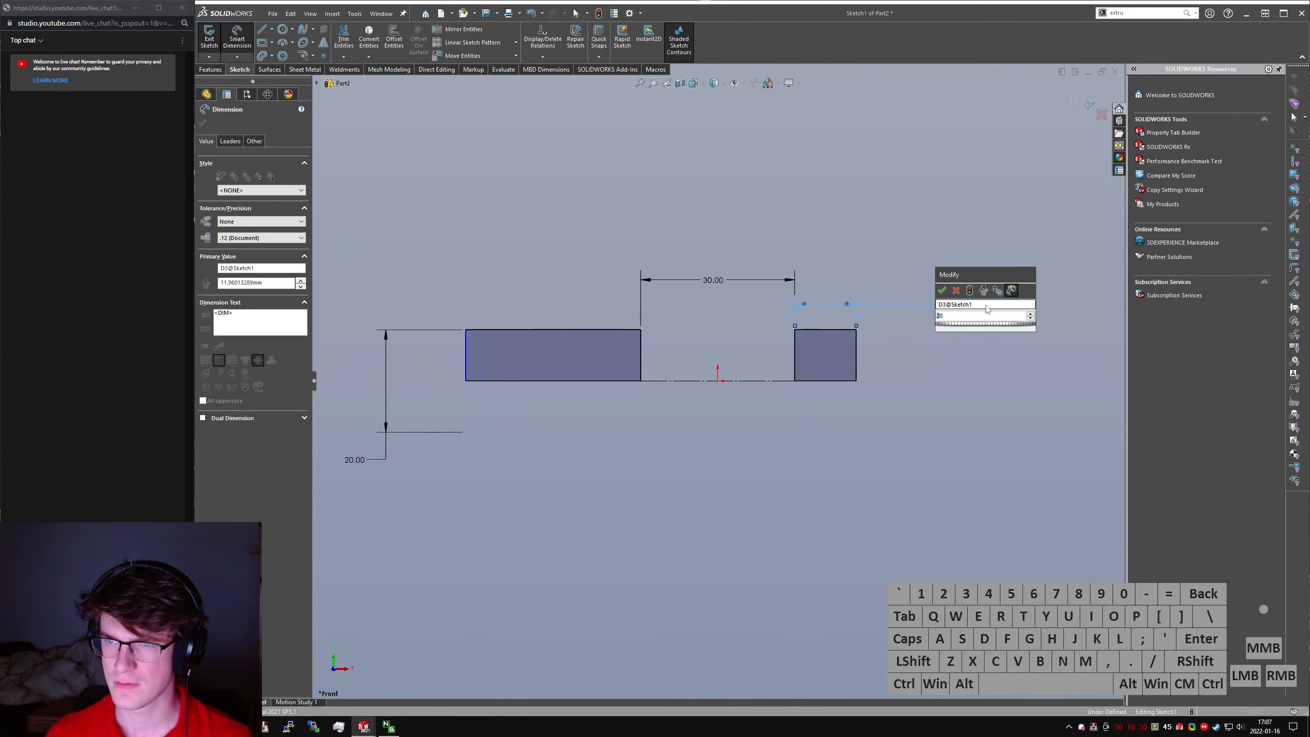
type("20")
key("Return")
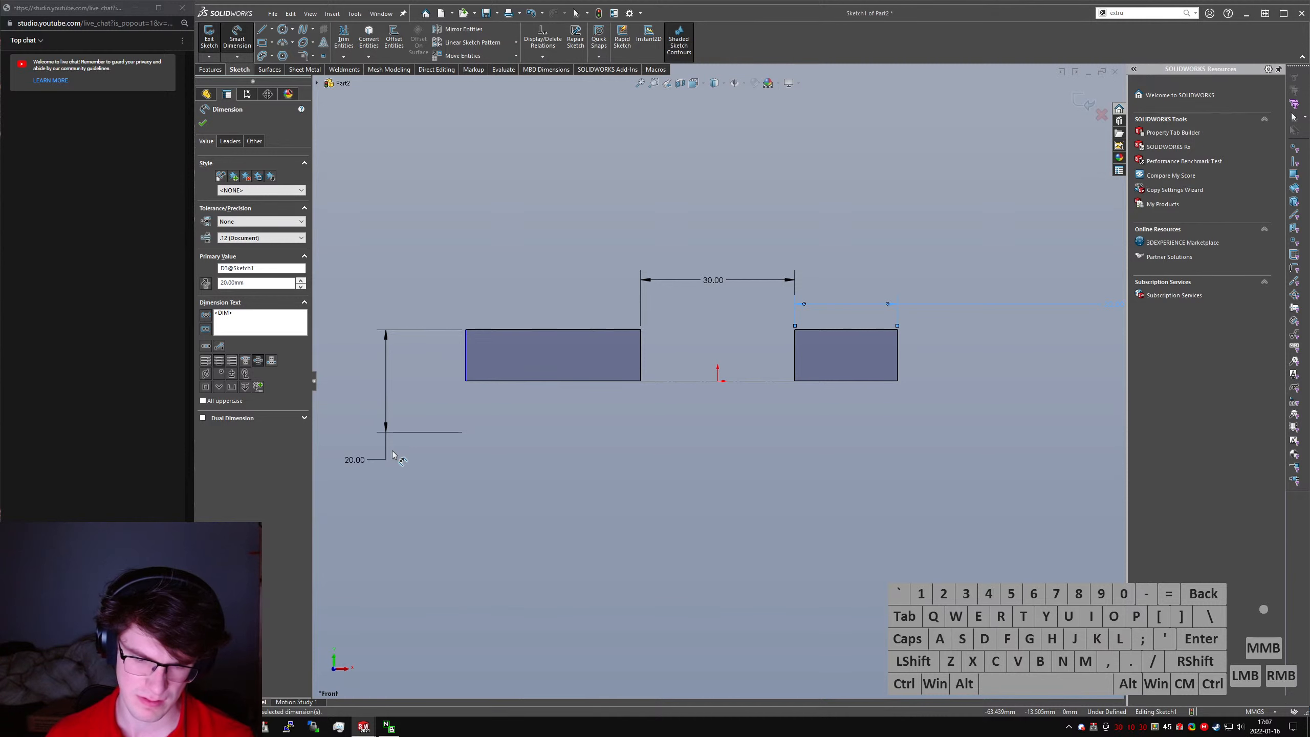
- Set the doubled height dimension to 15 mm and dimension the left rectangle's length as 50 mm
double_click(359, 460)
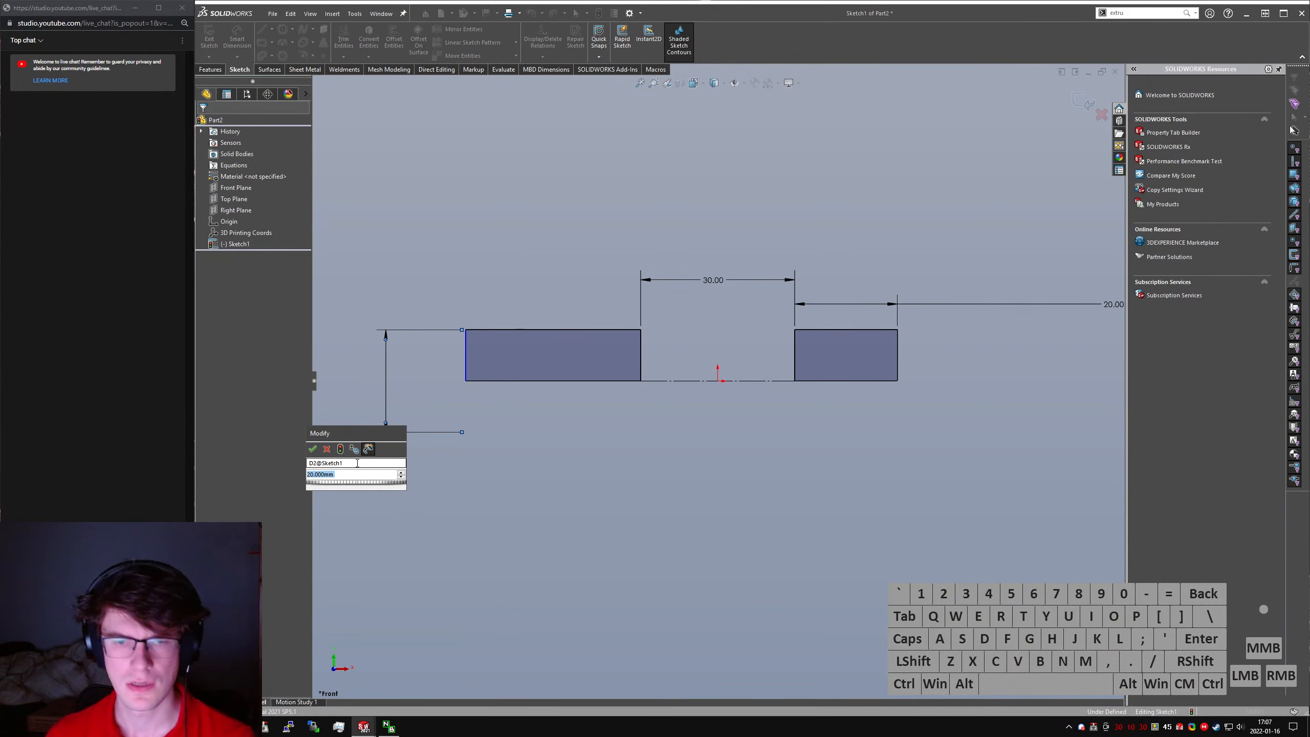
key("Return")
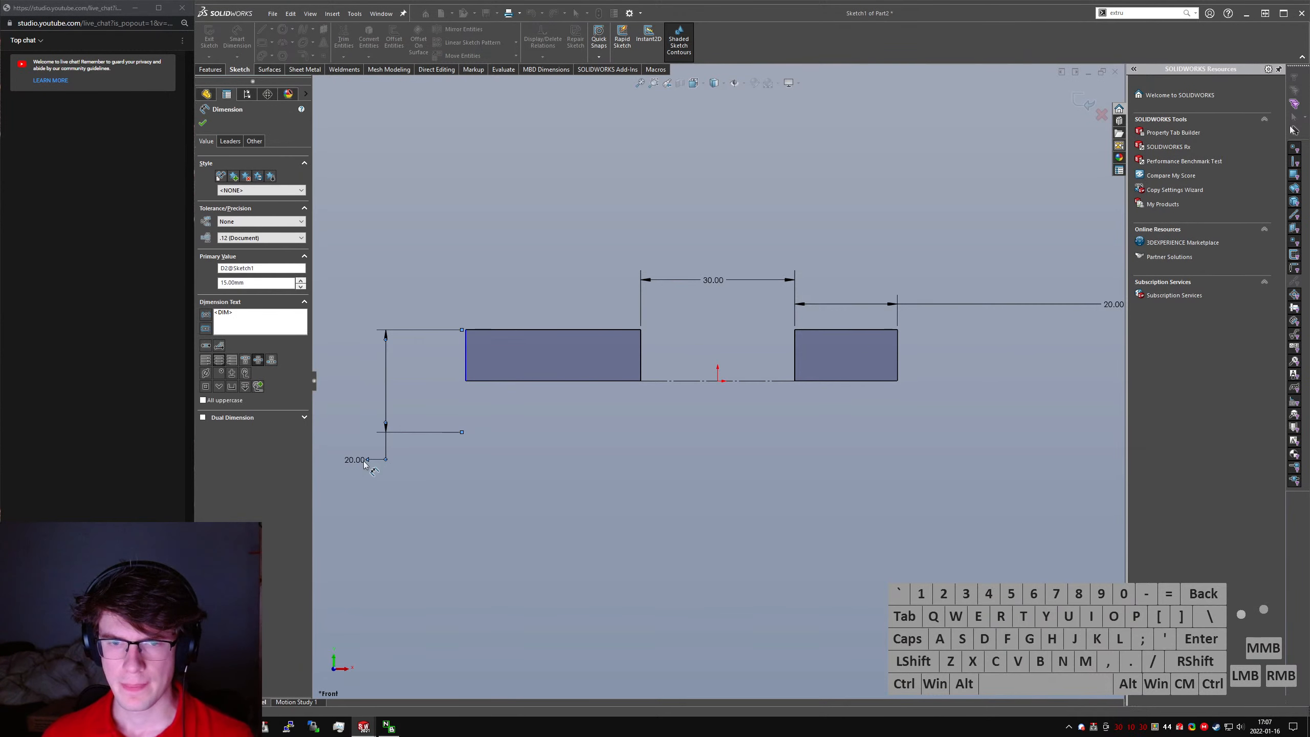
left_click(467, 358)
left_click(641, 356)
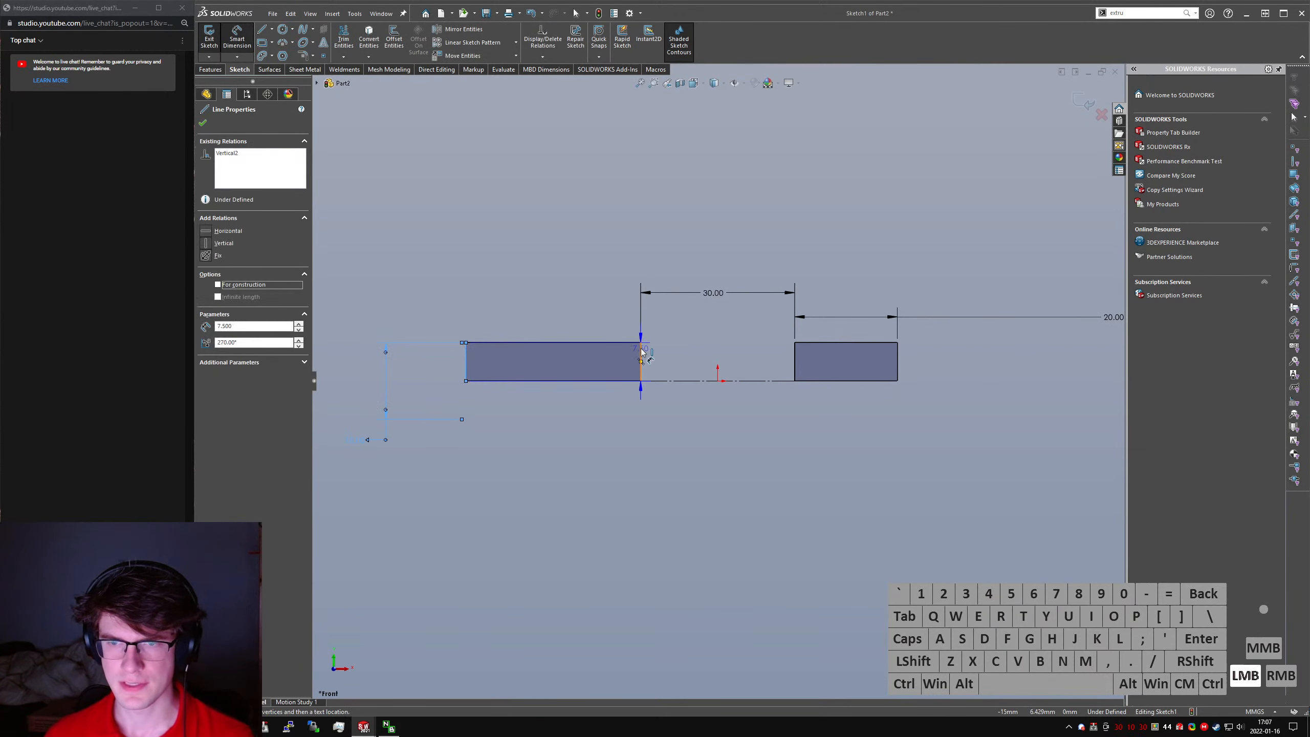
left_click(627, 359)
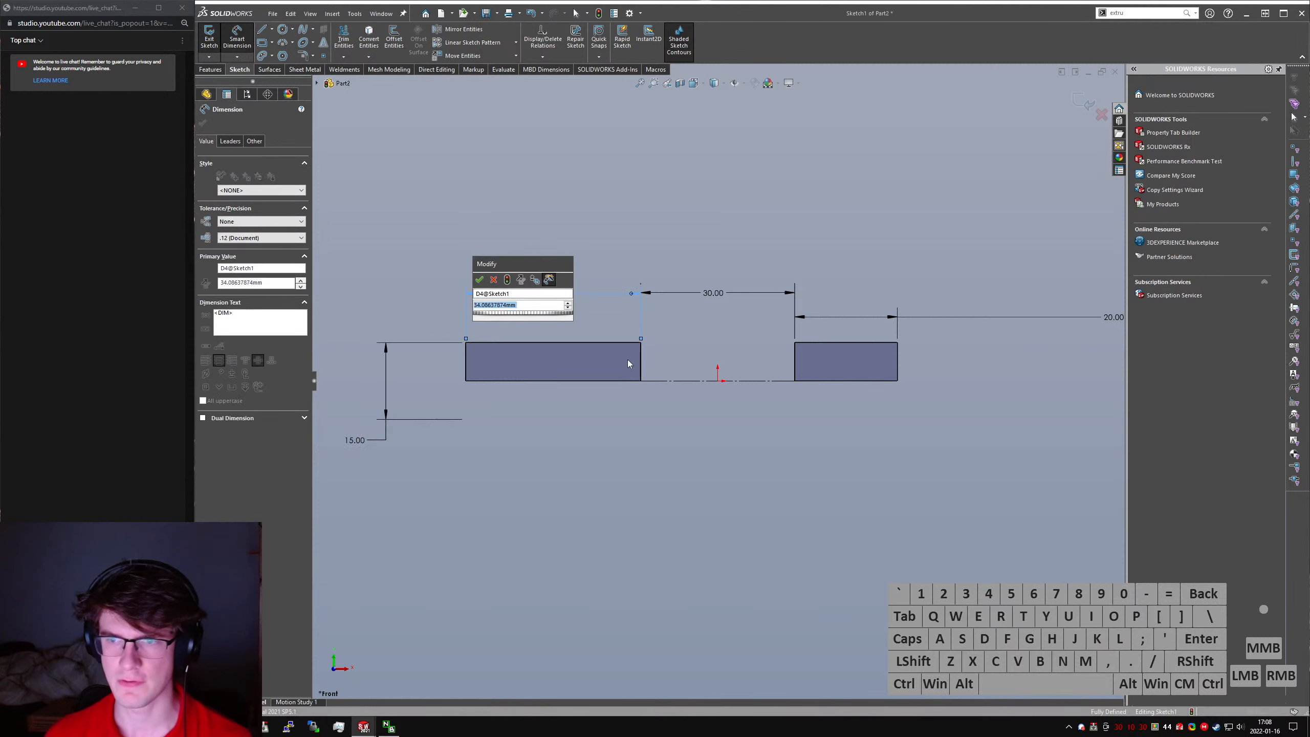
type("50")
key("Return")
key("Escape")
- Revolve both rectangles 360 degrees about the construction centerline to form two solid cylinders
left_click(213, 70)
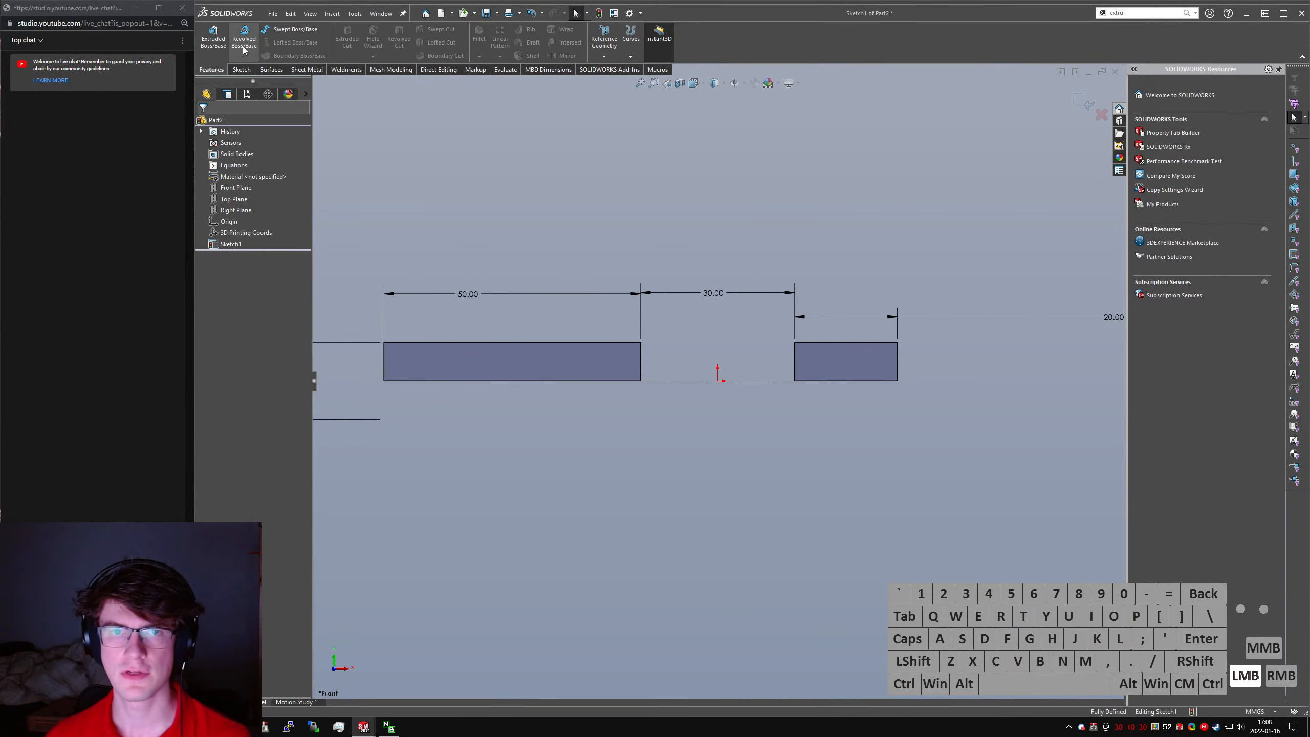
left_click(244, 37)
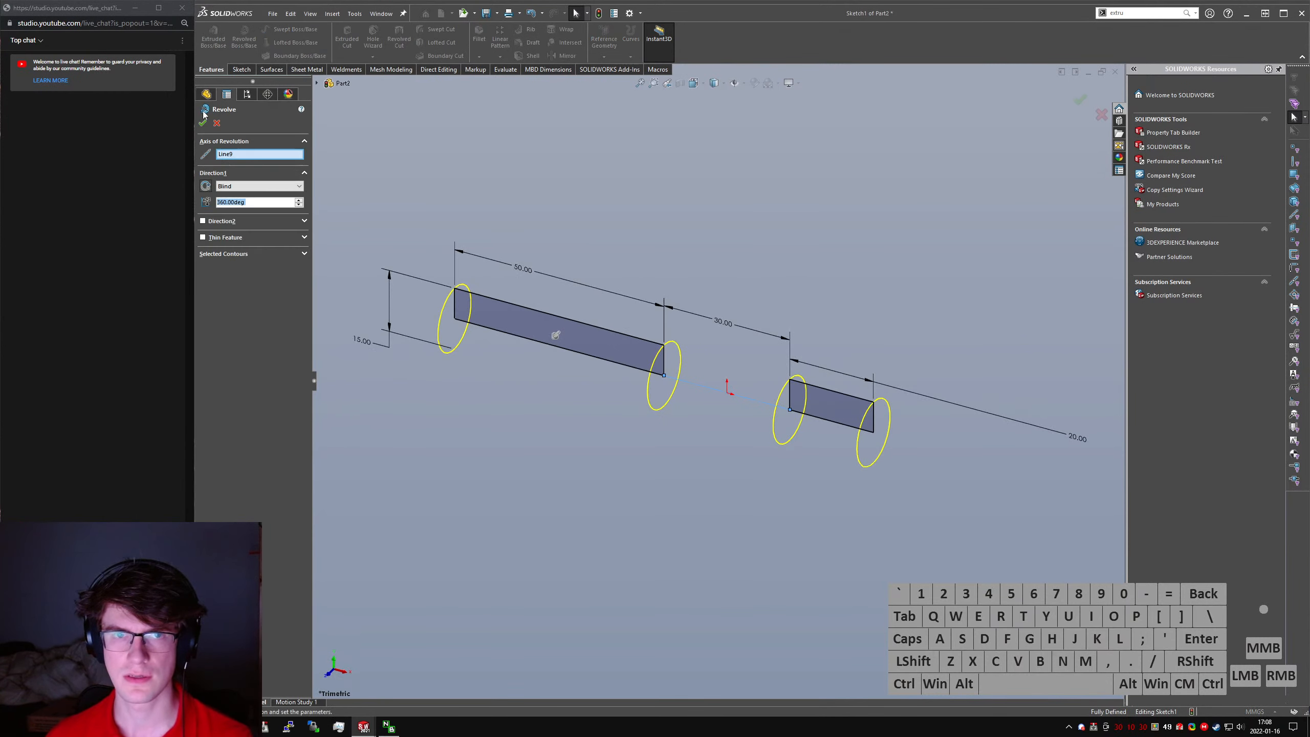
left_click(658, 213)
left_click(689, 221)
- Start an extruded boss with a new sketch on the long cylinder's end face that faces the gap
type("sextru")
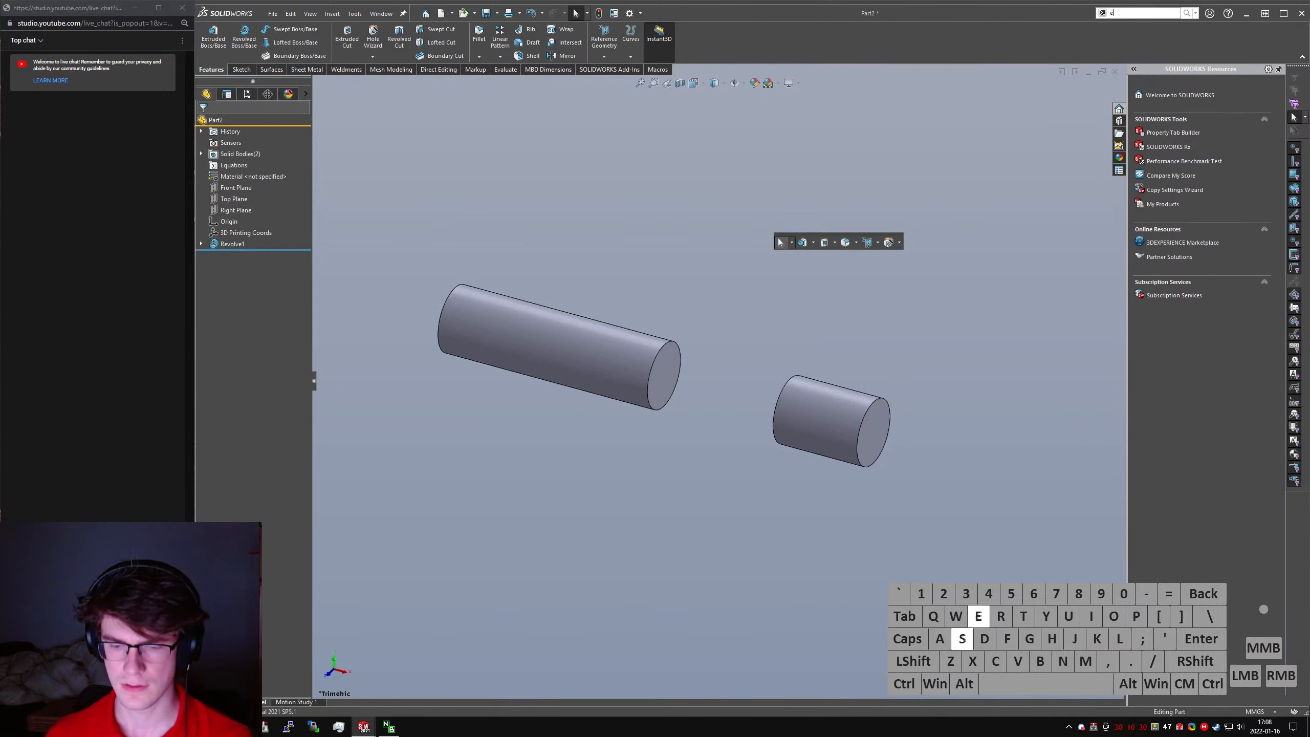
key("Return")
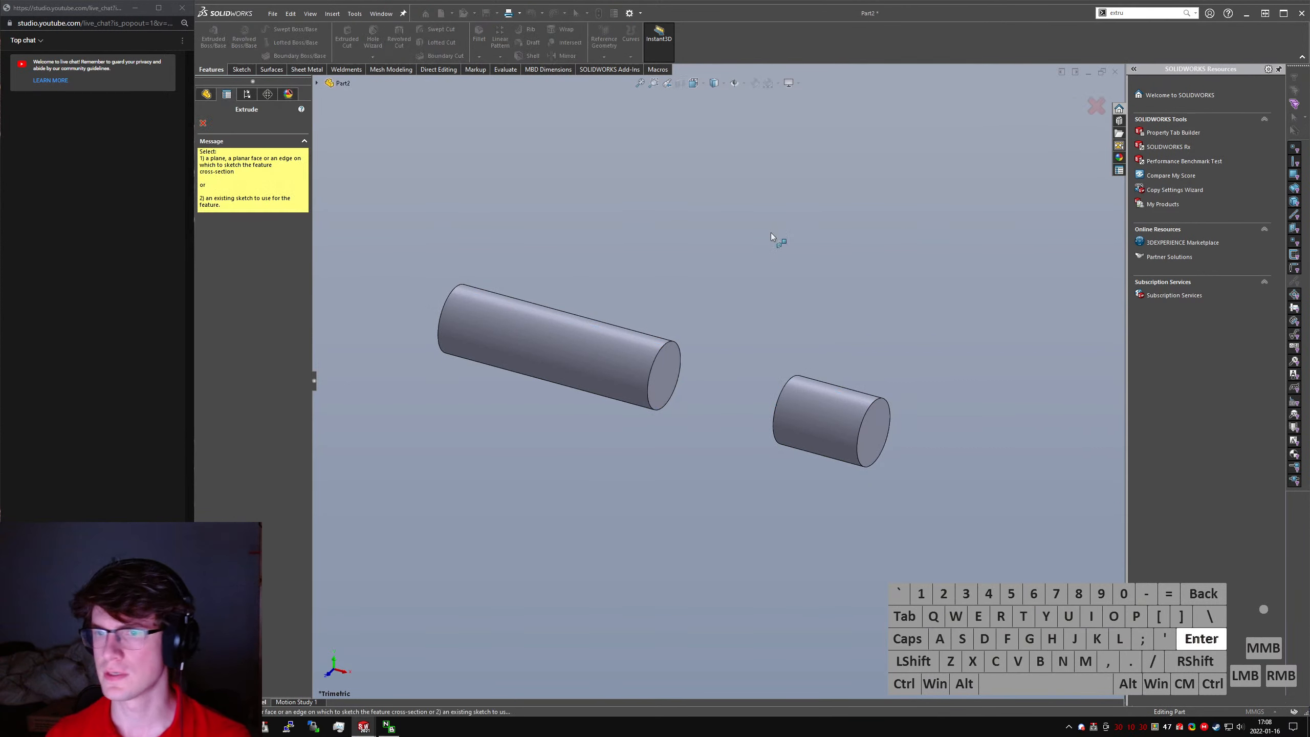
left_click(646, 386)
key("ctrl+4")
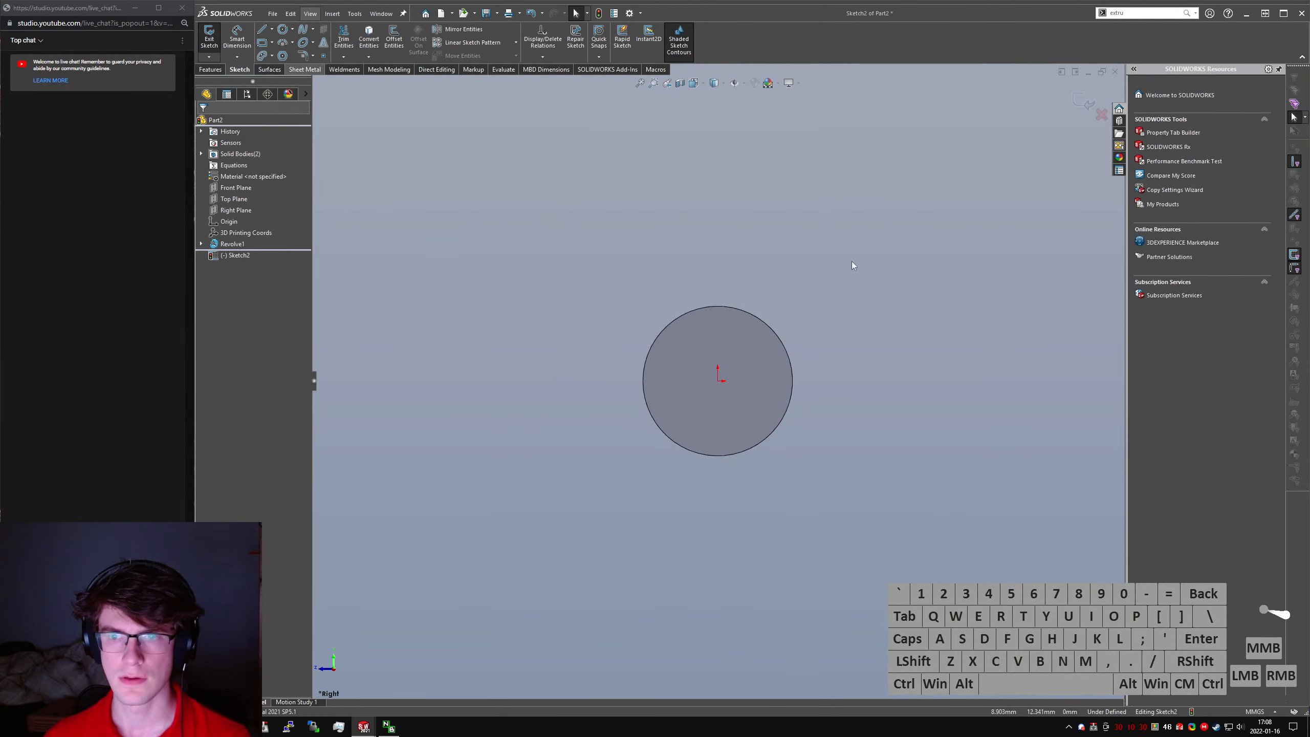
- Sketch a chain from the origin: a vertical line about 38 mm up, a wide arc, a slanted line inward, and a tangent arc about 16 mm in radius
middle_click_drag(835, 382, 850, 380)
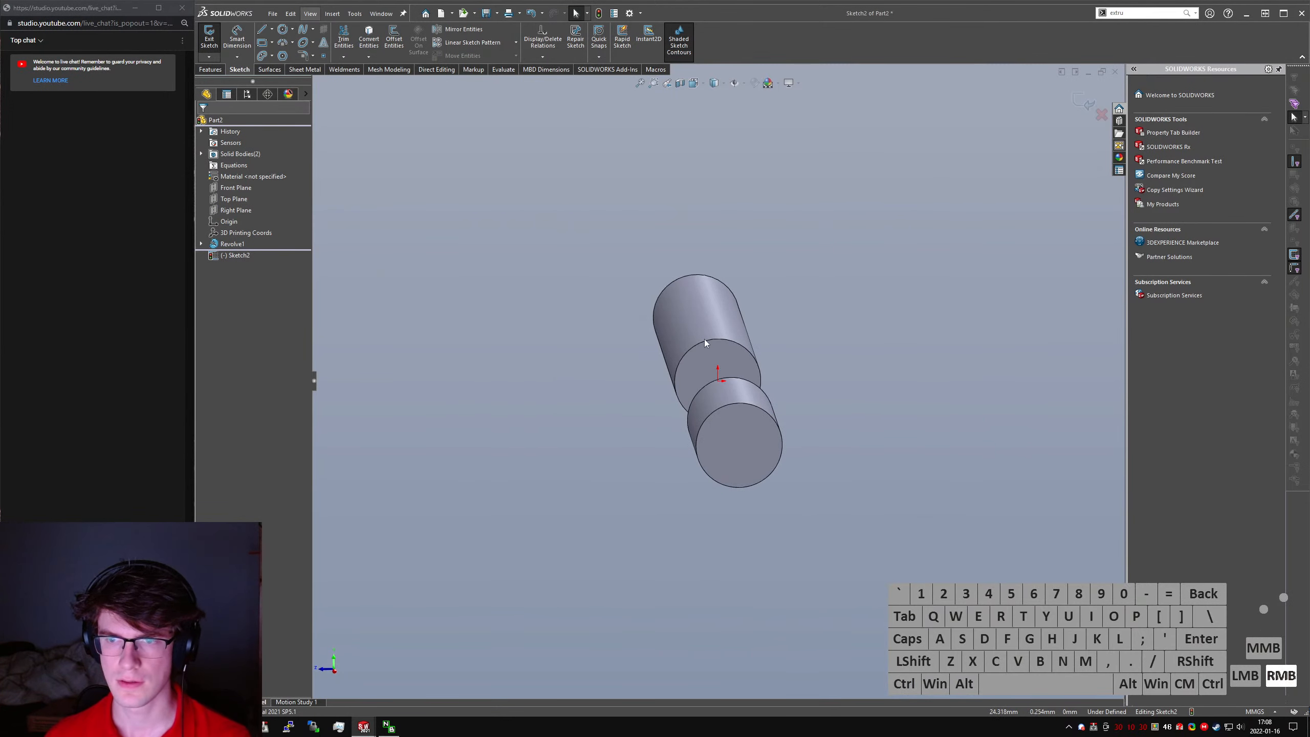
right_click_drag(705, 341, 735, 356)
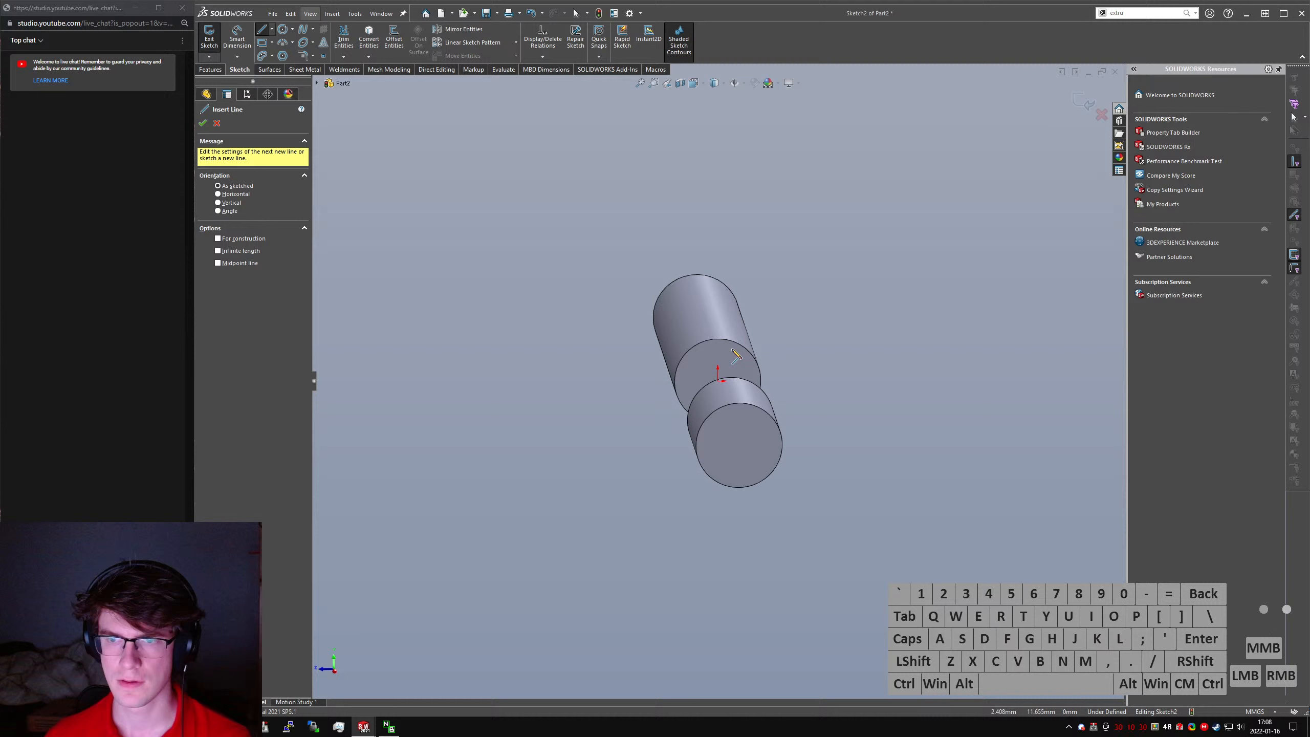
left_click(722, 380)
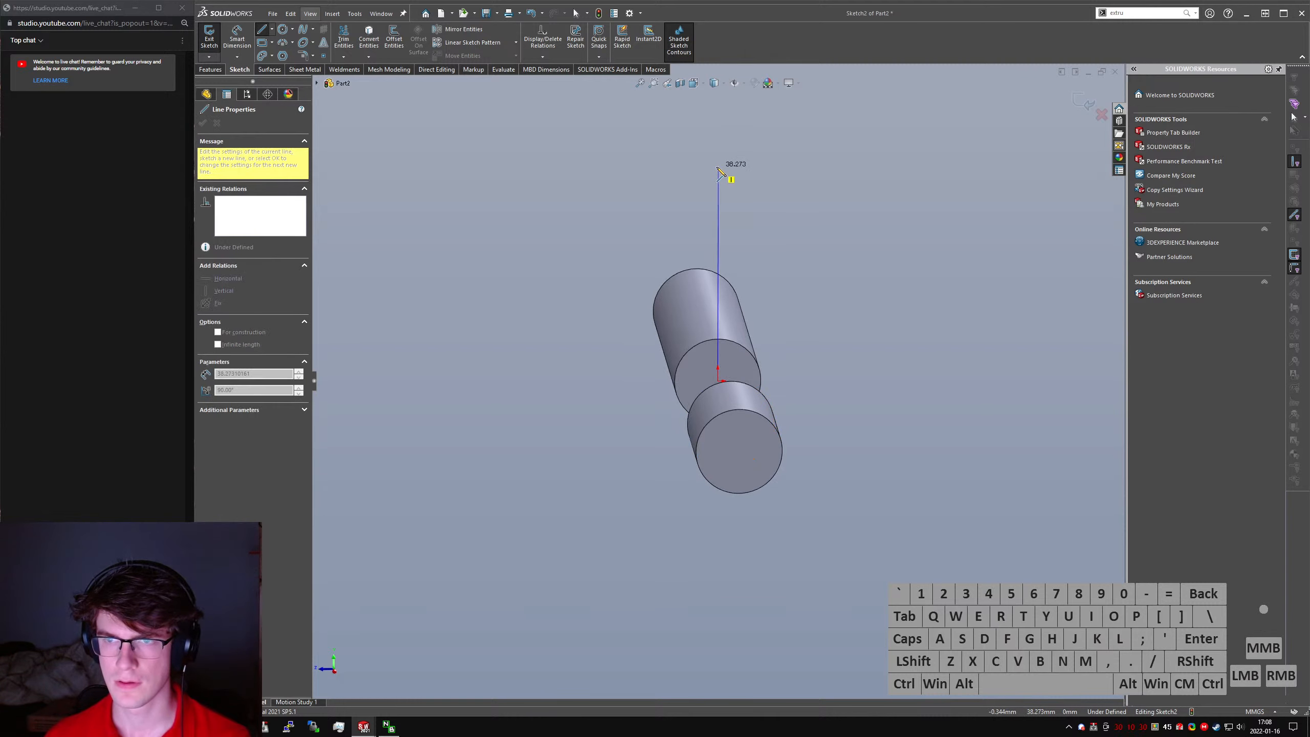
left_click(718, 168)
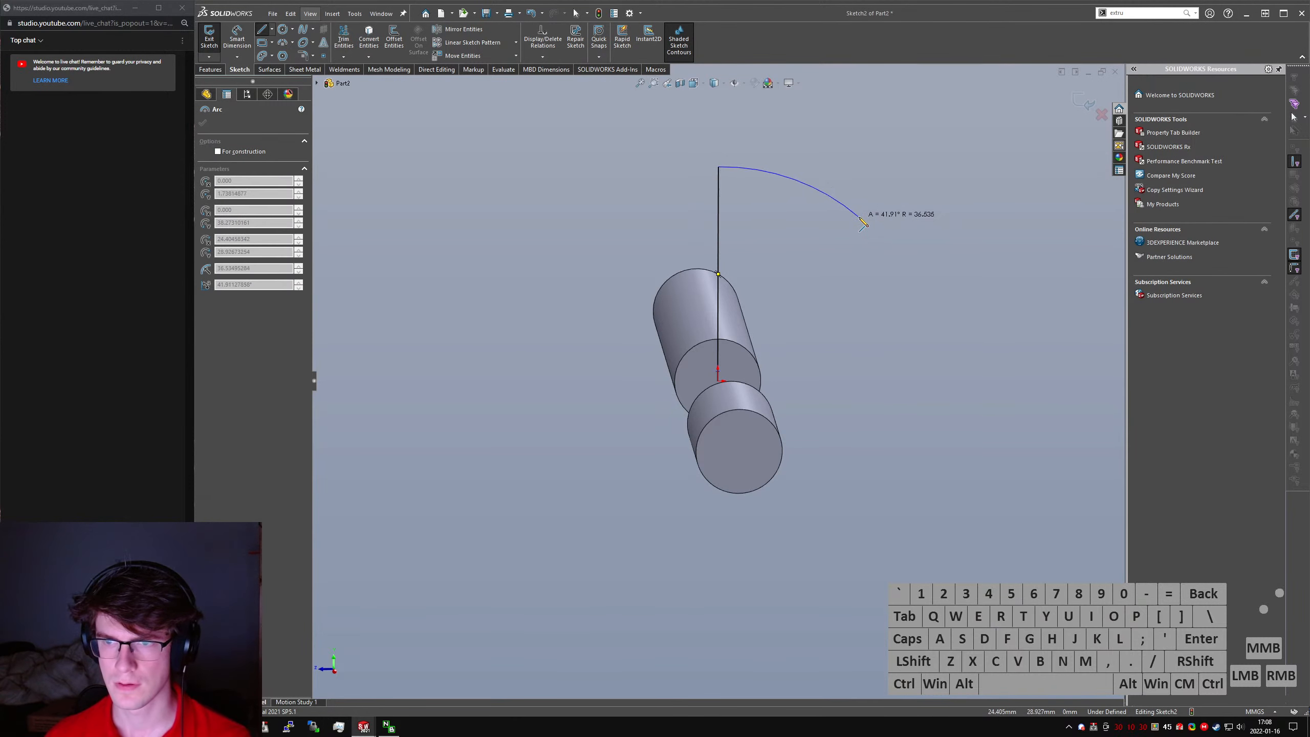
left_click(865, 220)
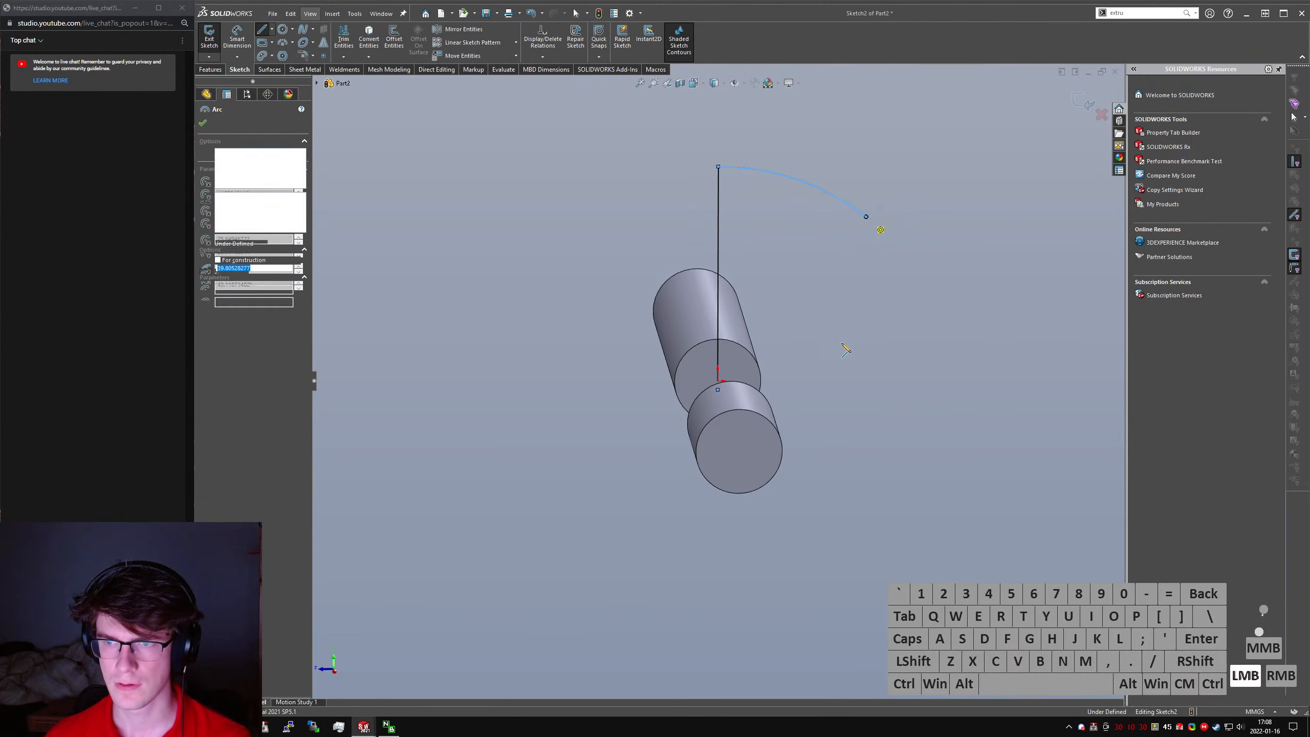
left_click(810, 402)
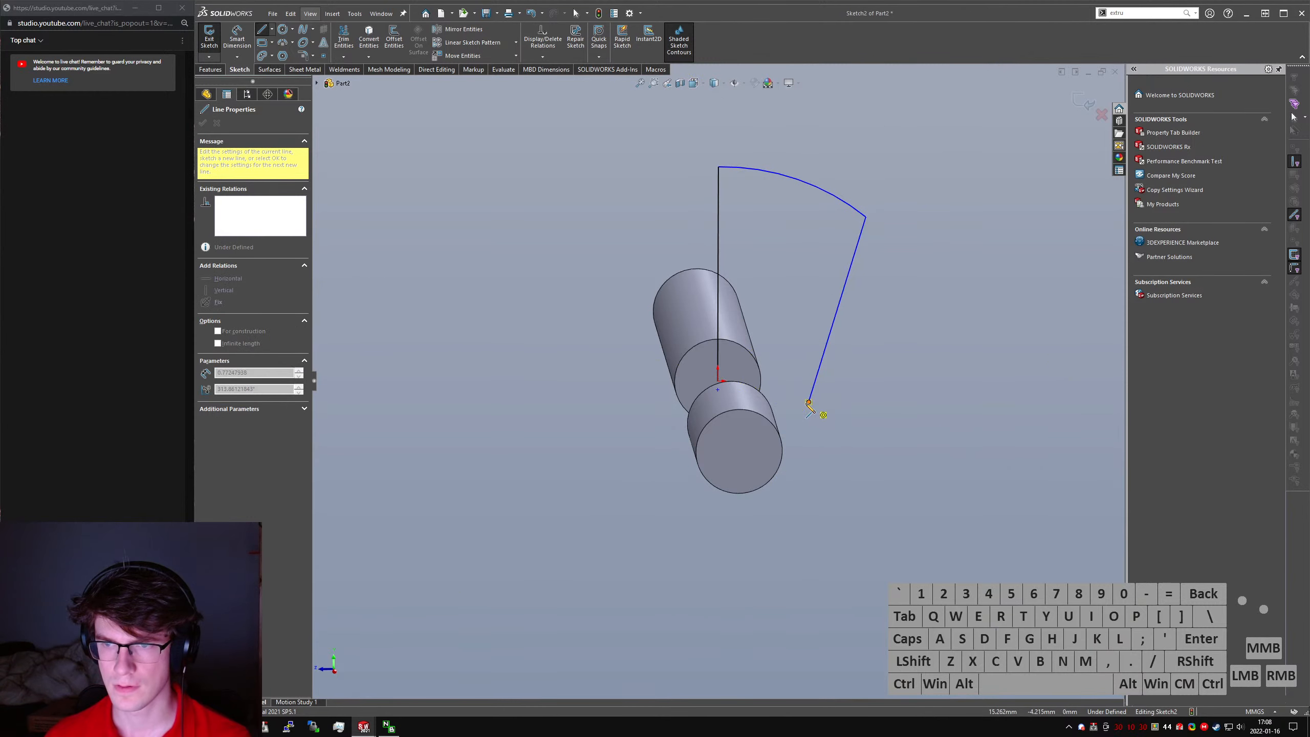
left_click(718, 469)
key("Escape")
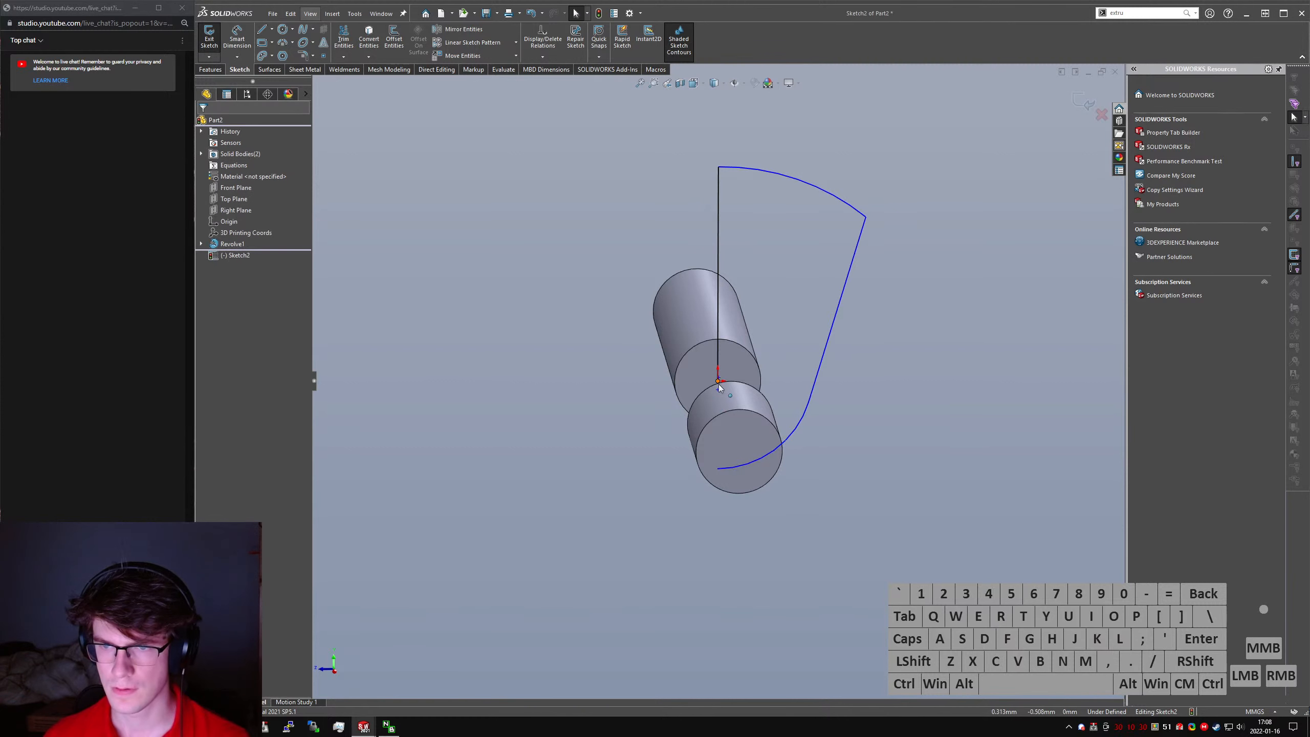
- Make the upper and lower arcs concentric and pull the lower arc's free end past the vertical line
left_click(799, 427)
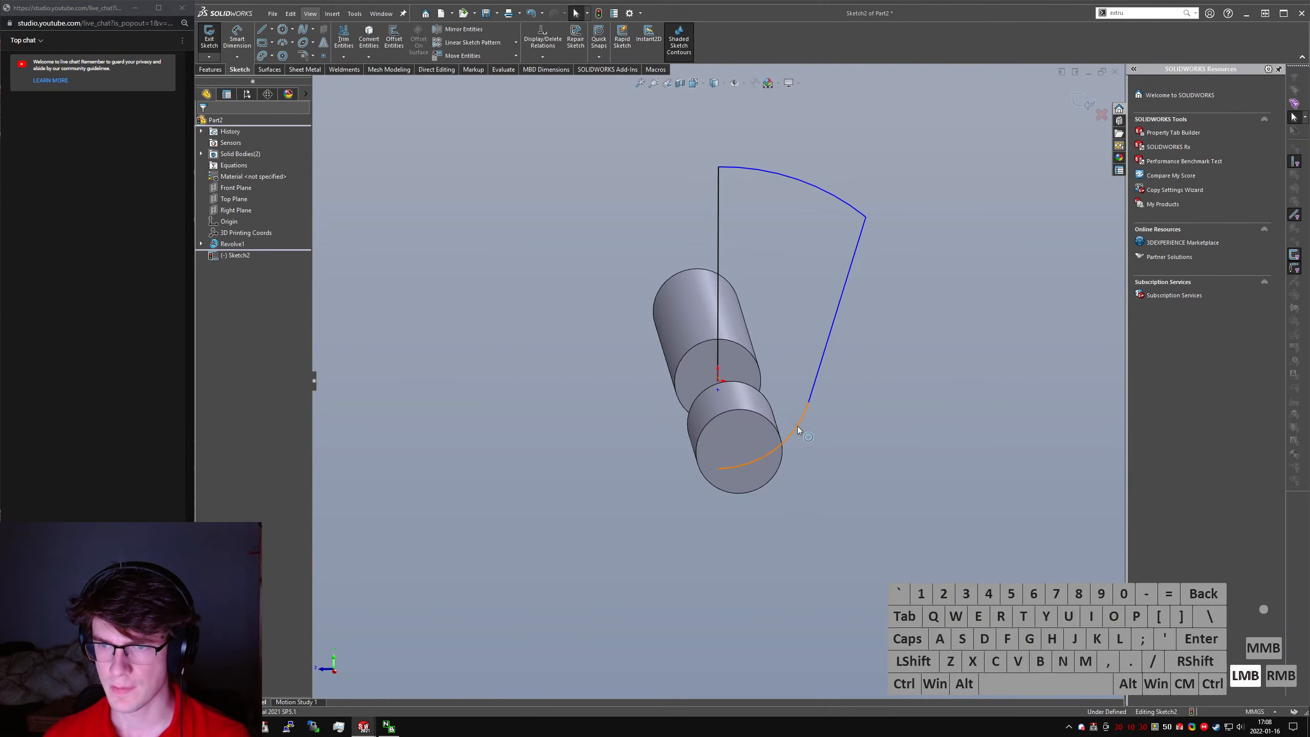
left_click(840, 199, "ctrl")
left_click(836, 469)
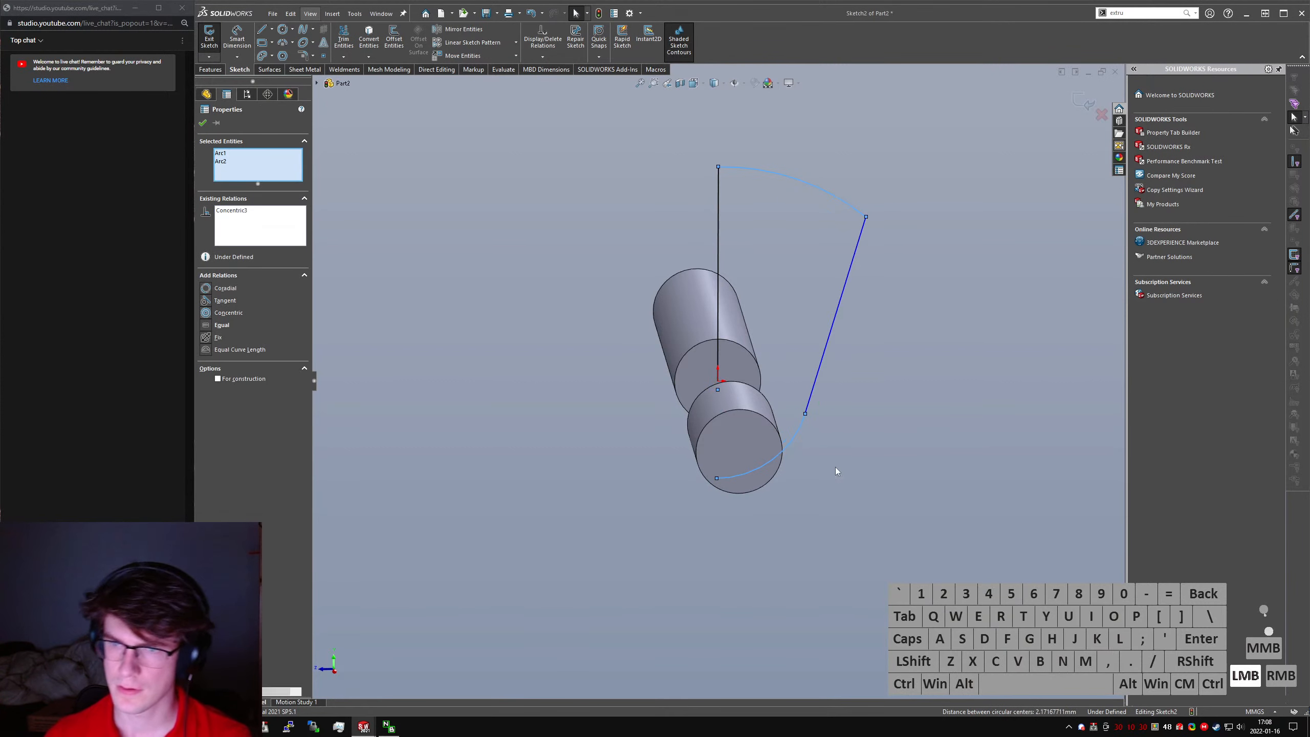
left_click_drag(682, 471, 687, 469)
left_click(556, 289)
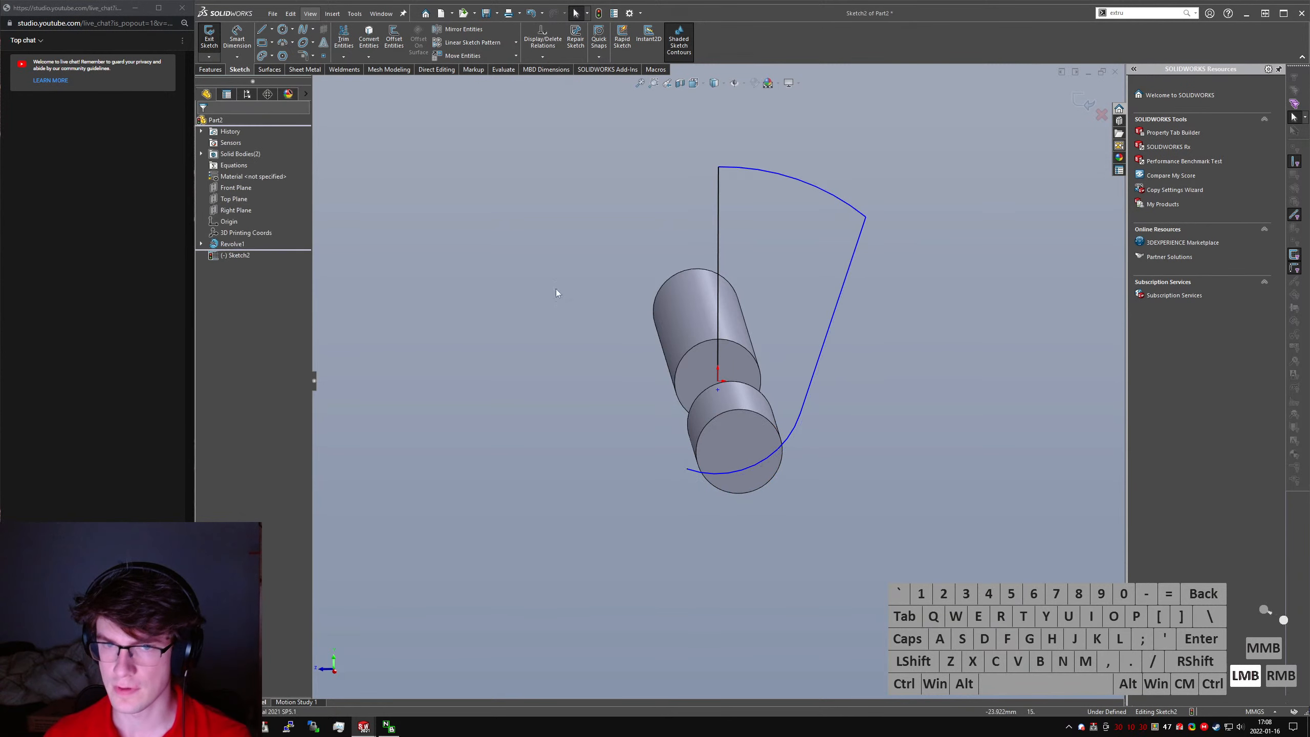
- Extend the vertical line down to the lower arc and convert it to construction geometry
left_click(710, 394)
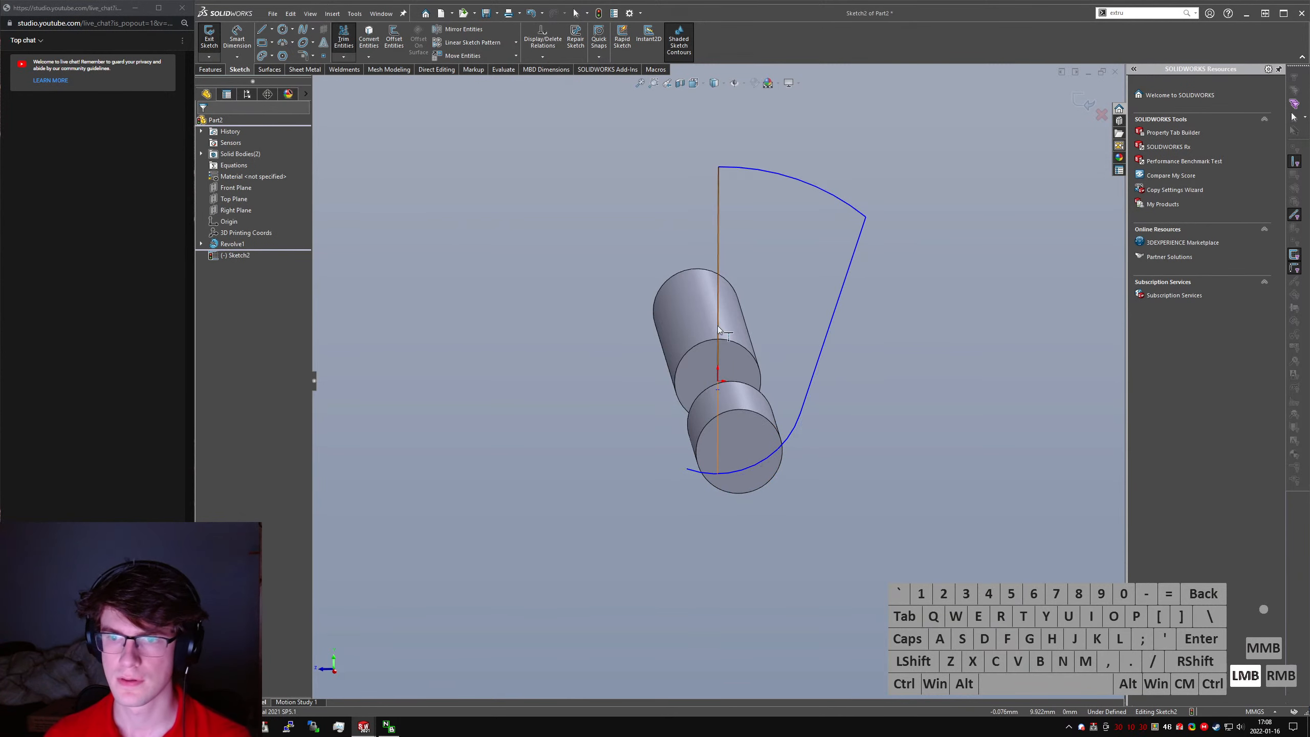
key("Escape")
left_click(875, 471)
key("alt+c")
left_click(714, 386)
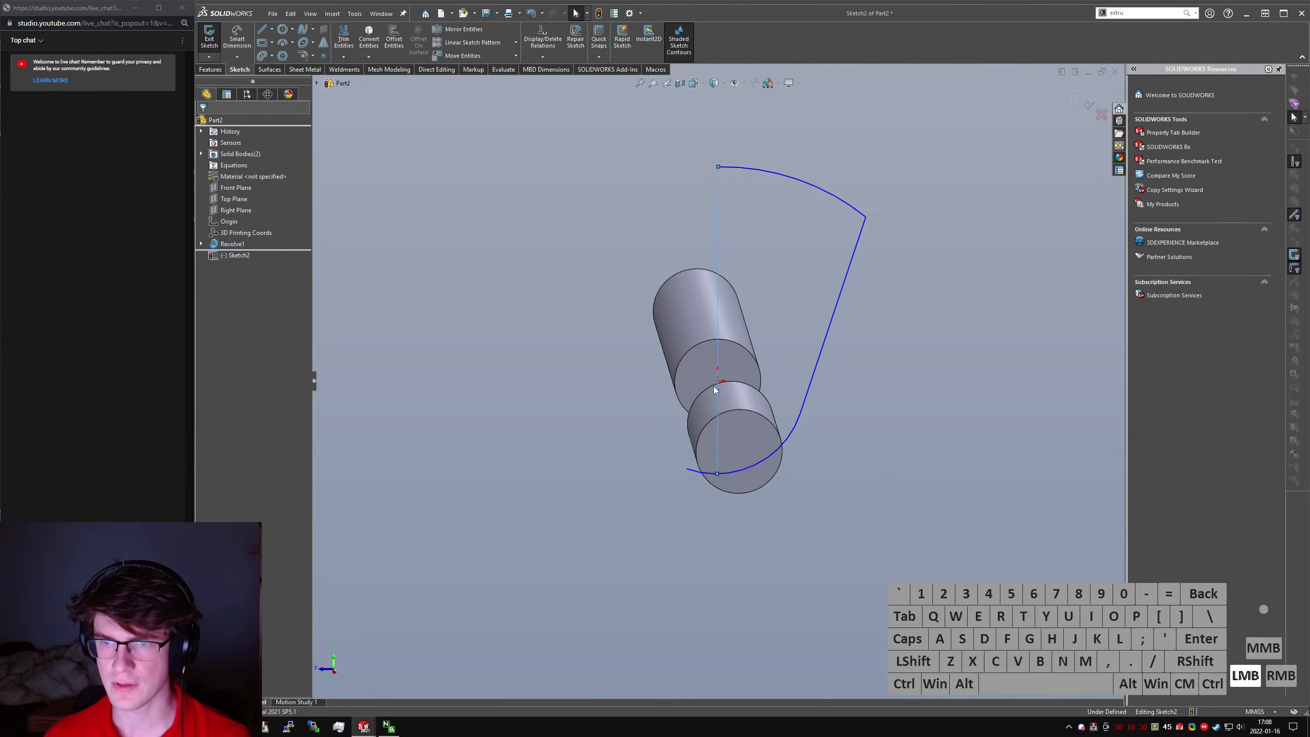
- Try to move the arcs' shared center point onto the origin
left_click_drag(720, 391, 710, 382)
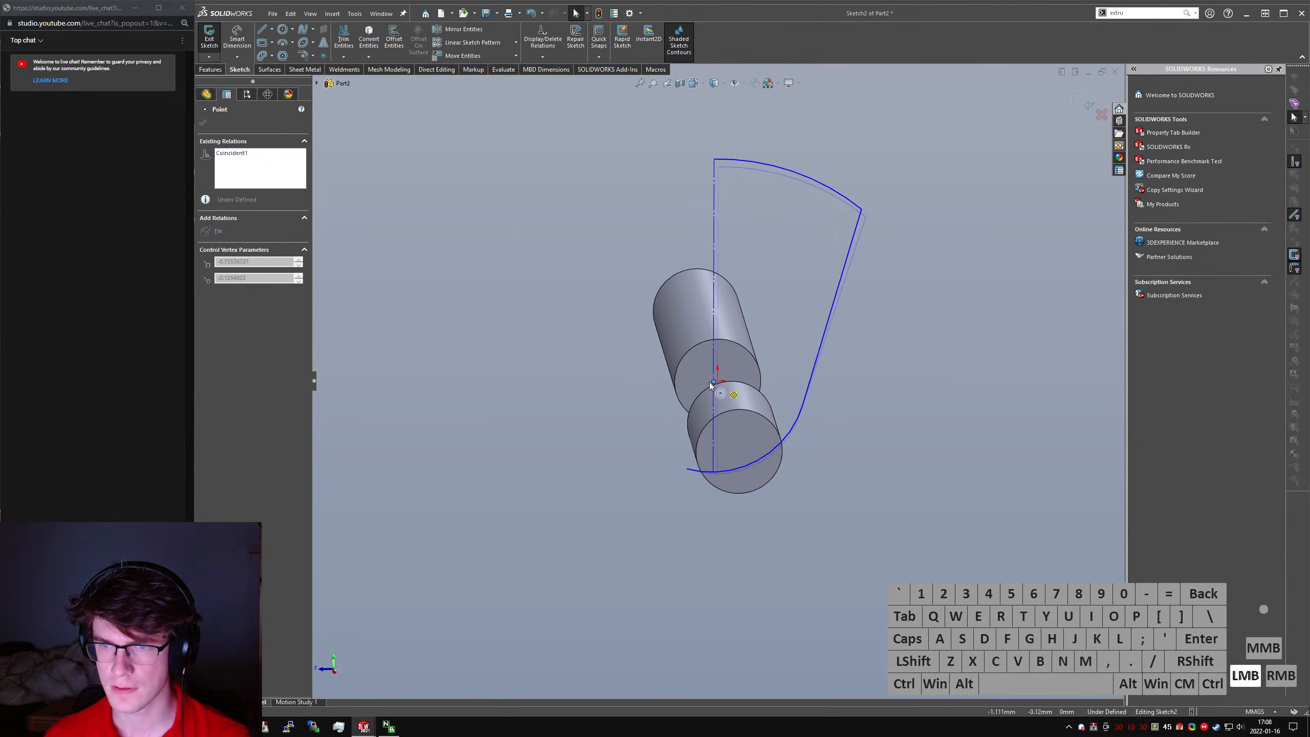
left_click(718, 384, "ctrl")
middle_click_drag(718, 384, 716, 381)
left_click(718, 381)
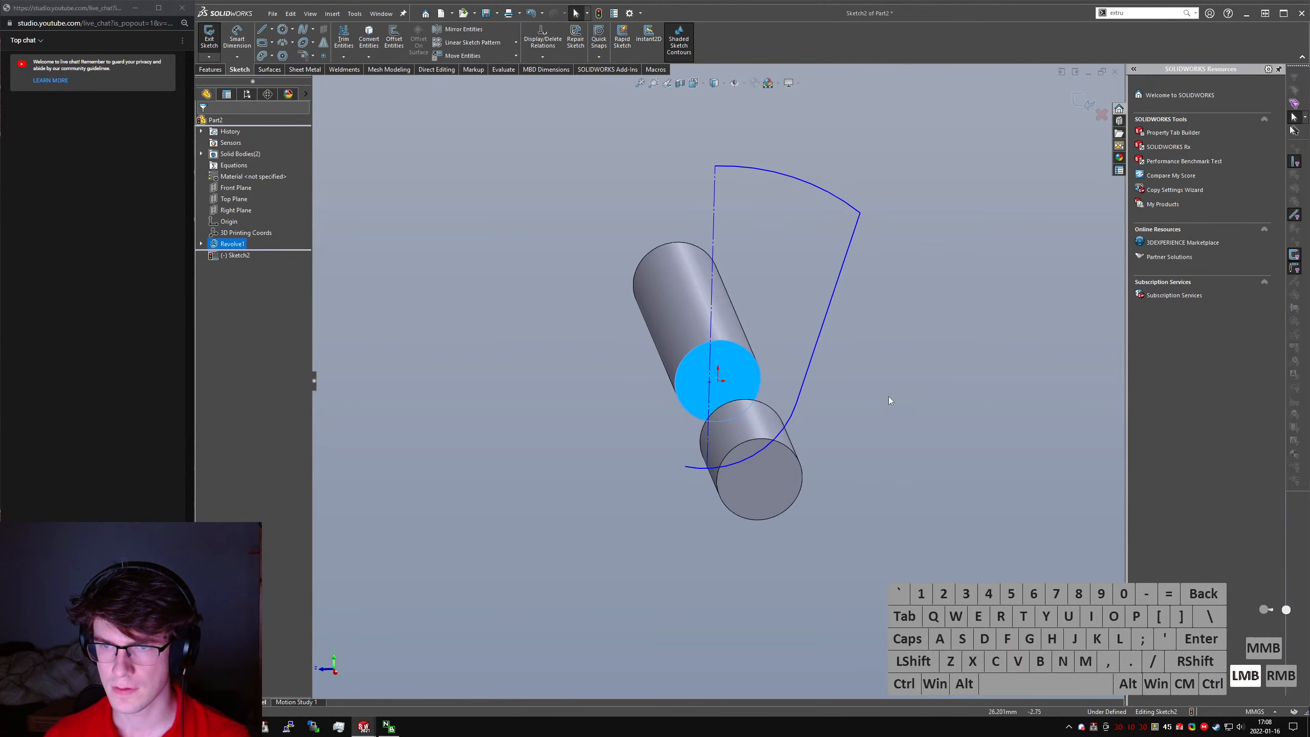
- Make the arcs' shared center point coincident with the part origin
middle_click_drag(571, 454, 588, 466)
left_click(588, 469)
left_click(710, 382)
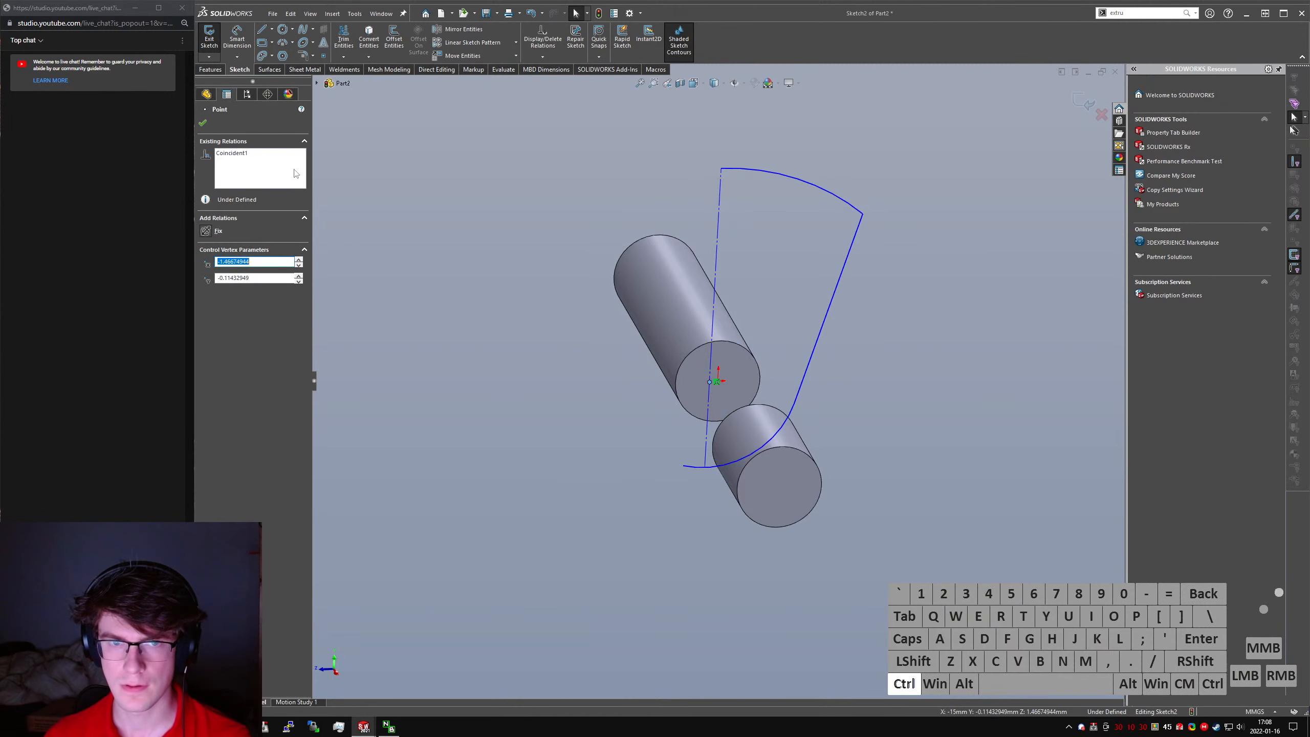
left_click(317, 84)
left_click(356, 184, "ctrl")
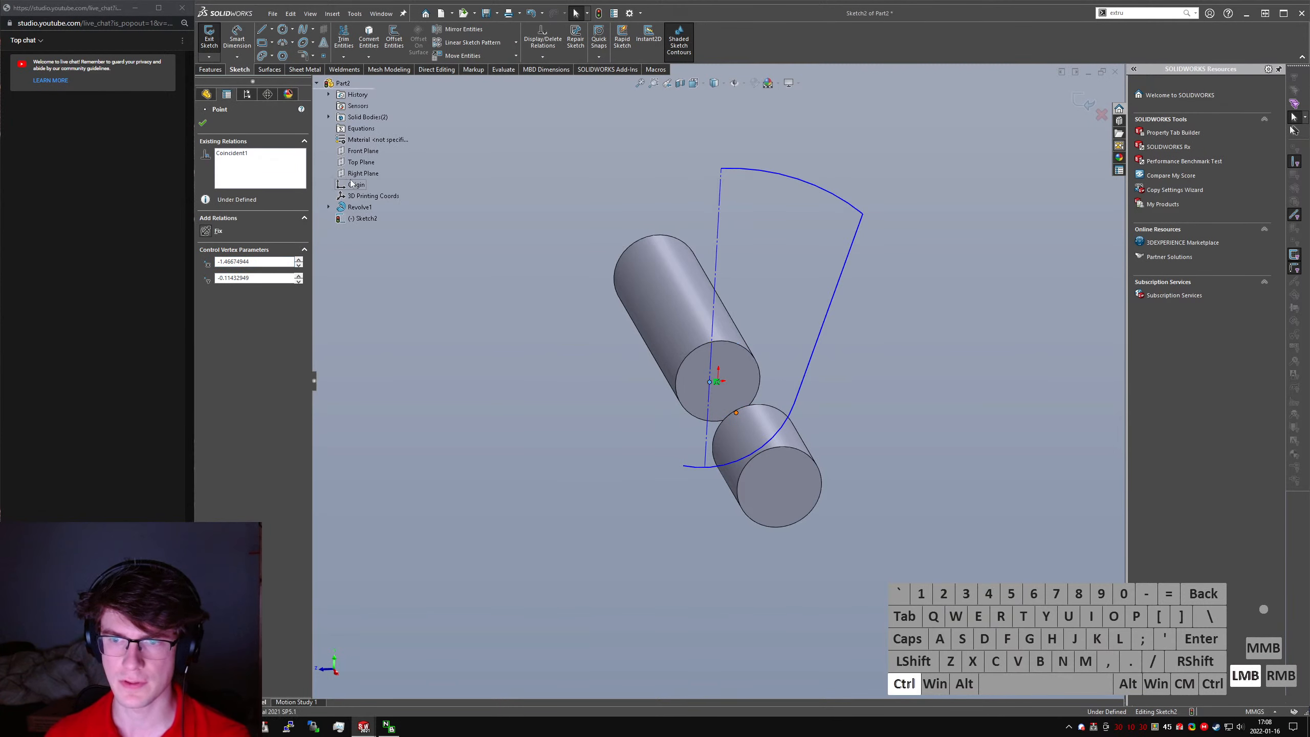
middle_click_drag(372, 356, 413, 358)
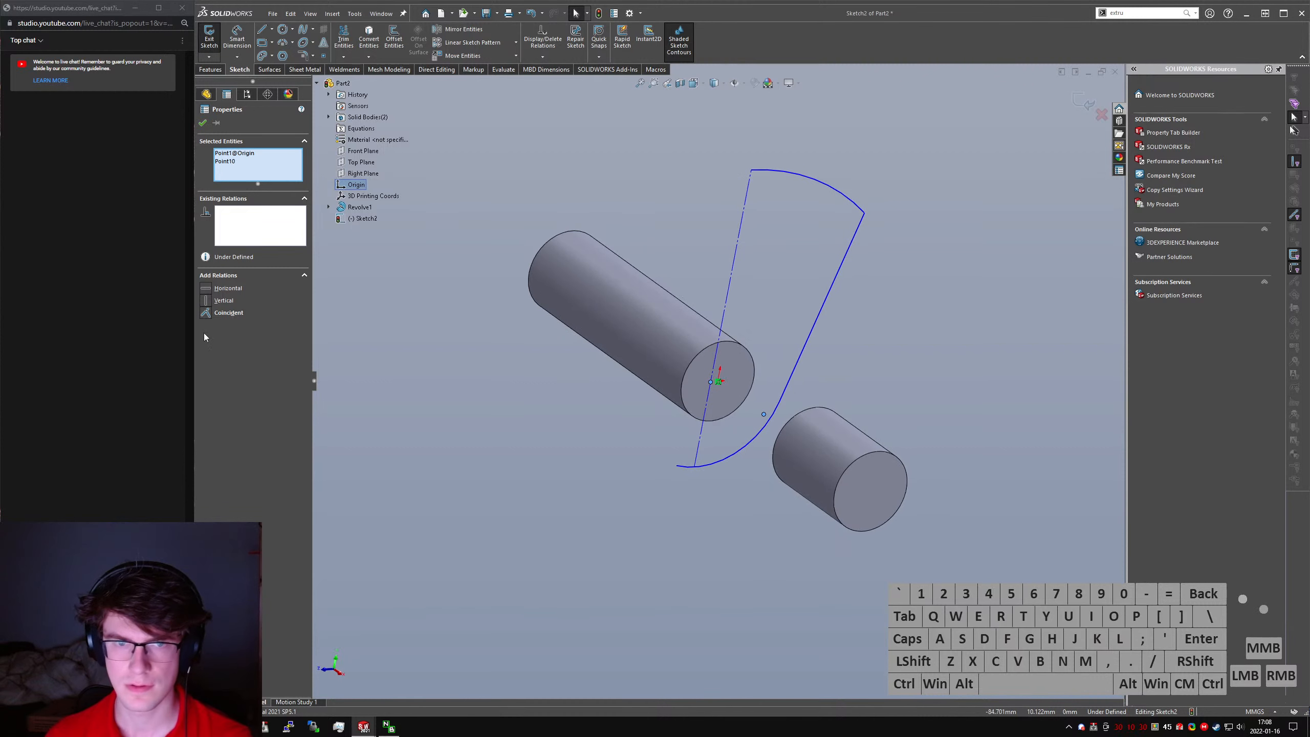
left_click(207, 314)
- Trim off the lower arc's overhang beyond the construction line
left_click(673, 598)
right_click_drag(673, 597, 634, 637)
mouse_move(689, 511)
left_mouse_down()
mouse_move(682, 464)
mouse_move(694, 494)
left_mouse_up()
right_click_drag(728, 508, 736, 466)
- Dimension the lower arc's radius as 15 mm
left_click(724, 459)
left_click(733, 458)
left_click(767, 539)
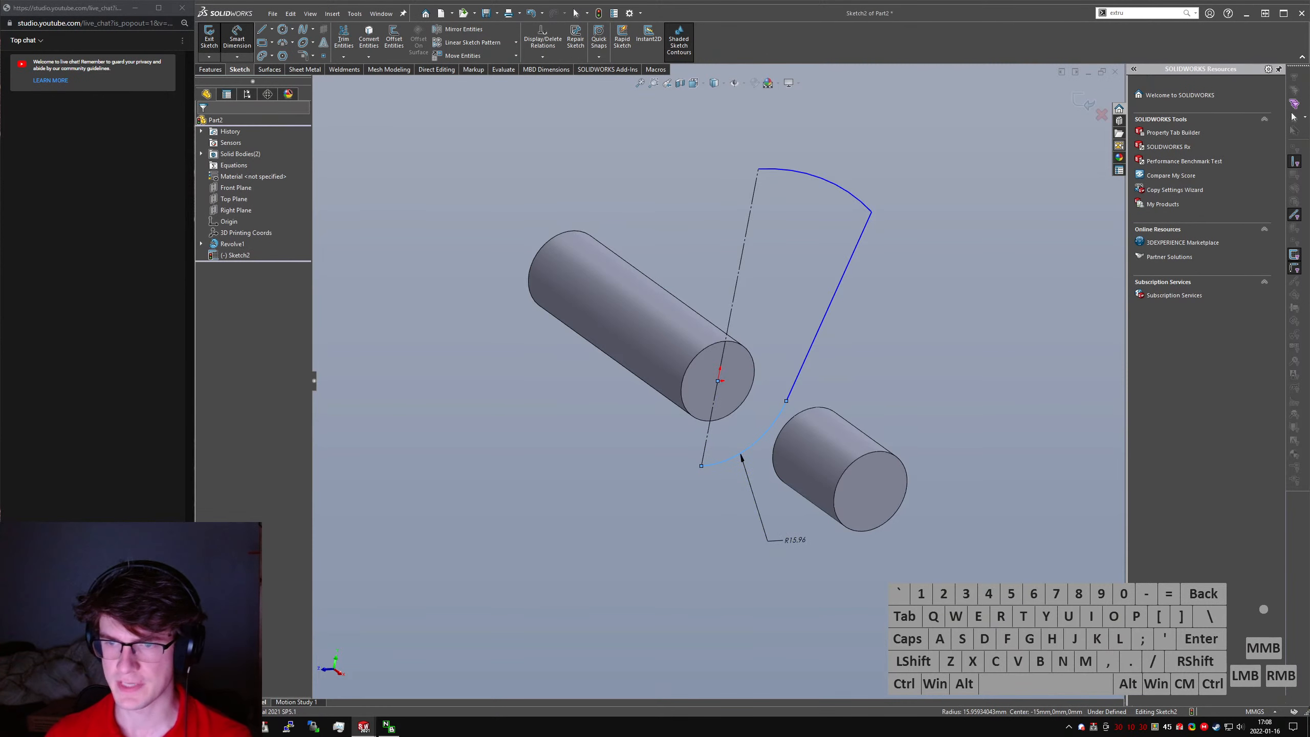
type("15.95934043mm")
key("Return")
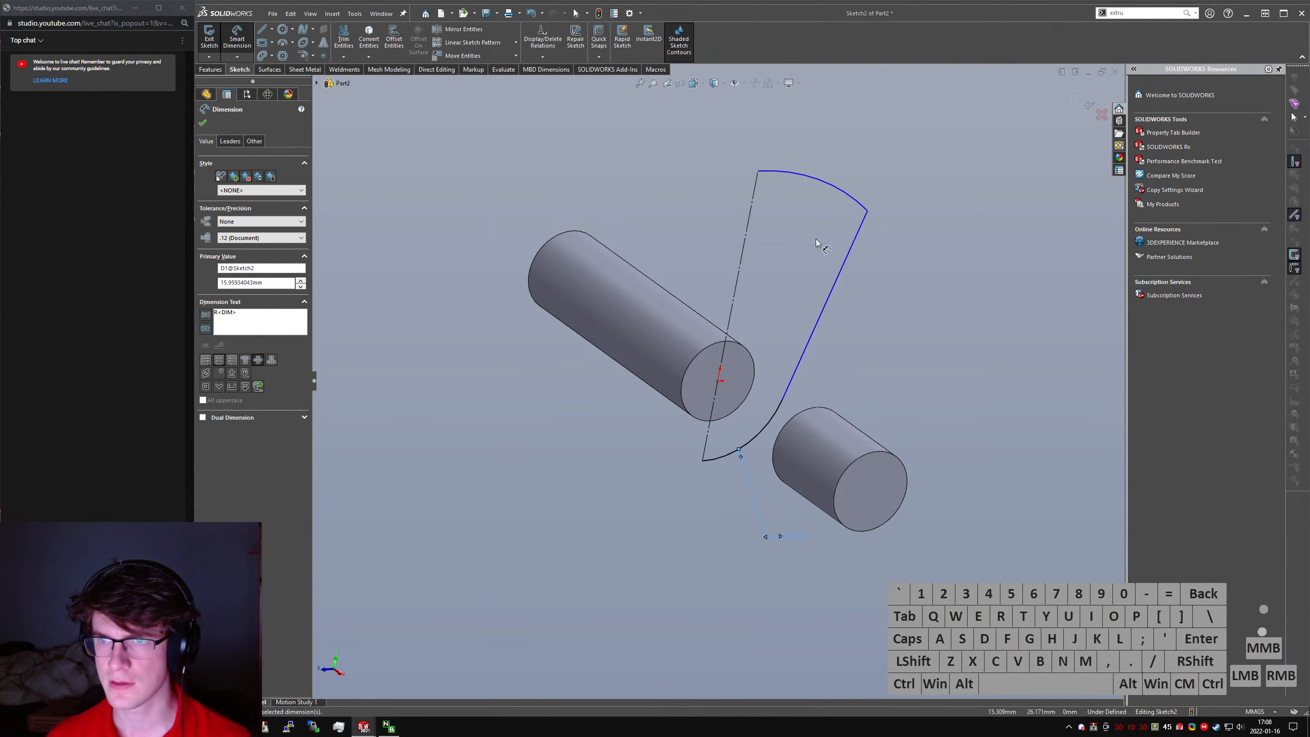
key("Escape")
- Sketch a circle about 7 mm in radius centered on the construction line above the origin and dimension its center's distance from the origin
left_click(282, 29)
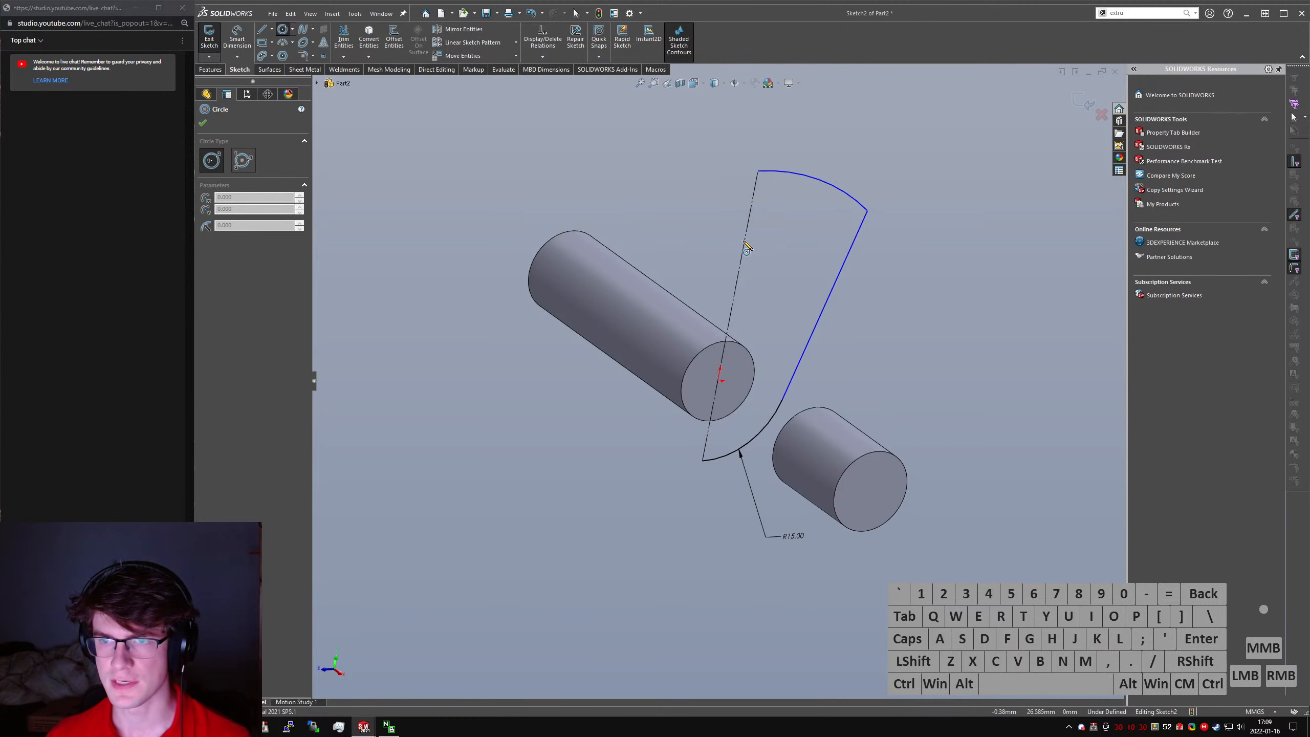
left_click_drag(743, 252, 777, 252)
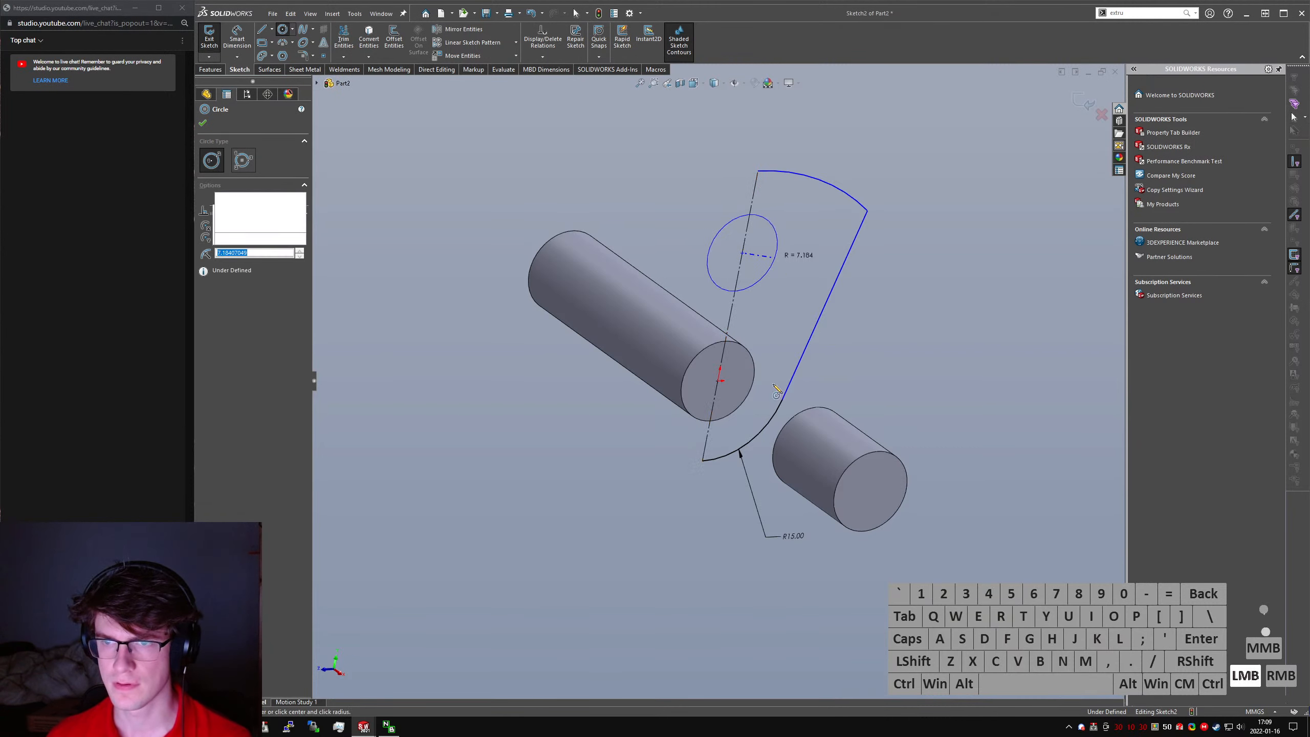
right_click_drag(778, 251, 775, 219)
left_click(718, 381)
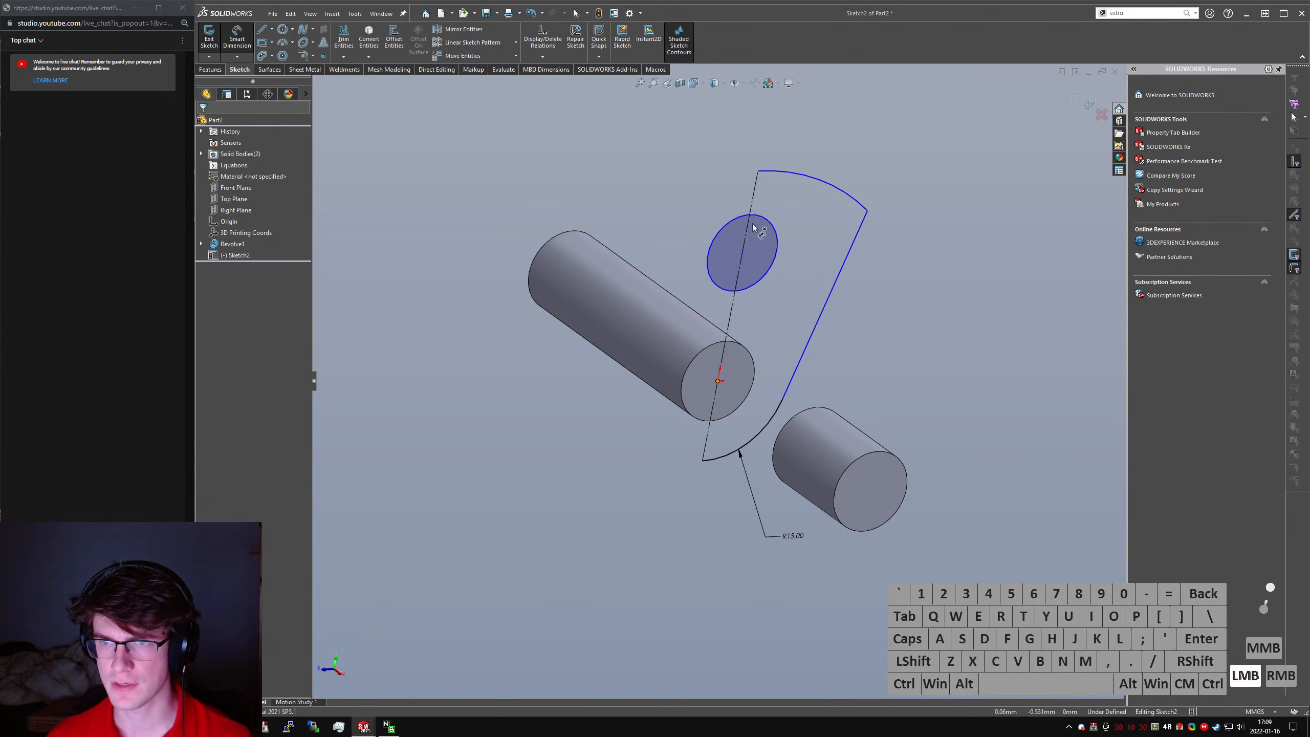
left_click(743, 252)
left_click(795, 323)
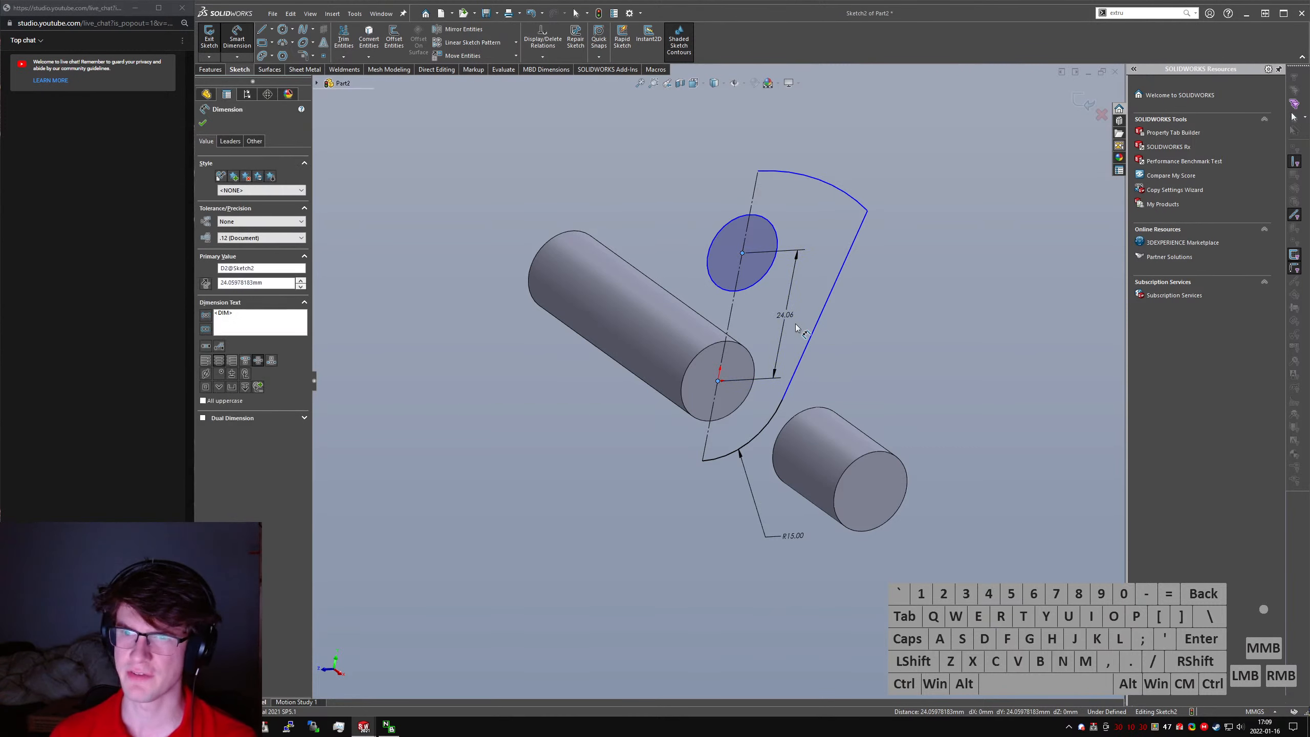
- Set the circle center's distance from the origin to 35 mm and enlarge the upper arc so it clears the circle
type("35")
key("Return")
key("Escape")
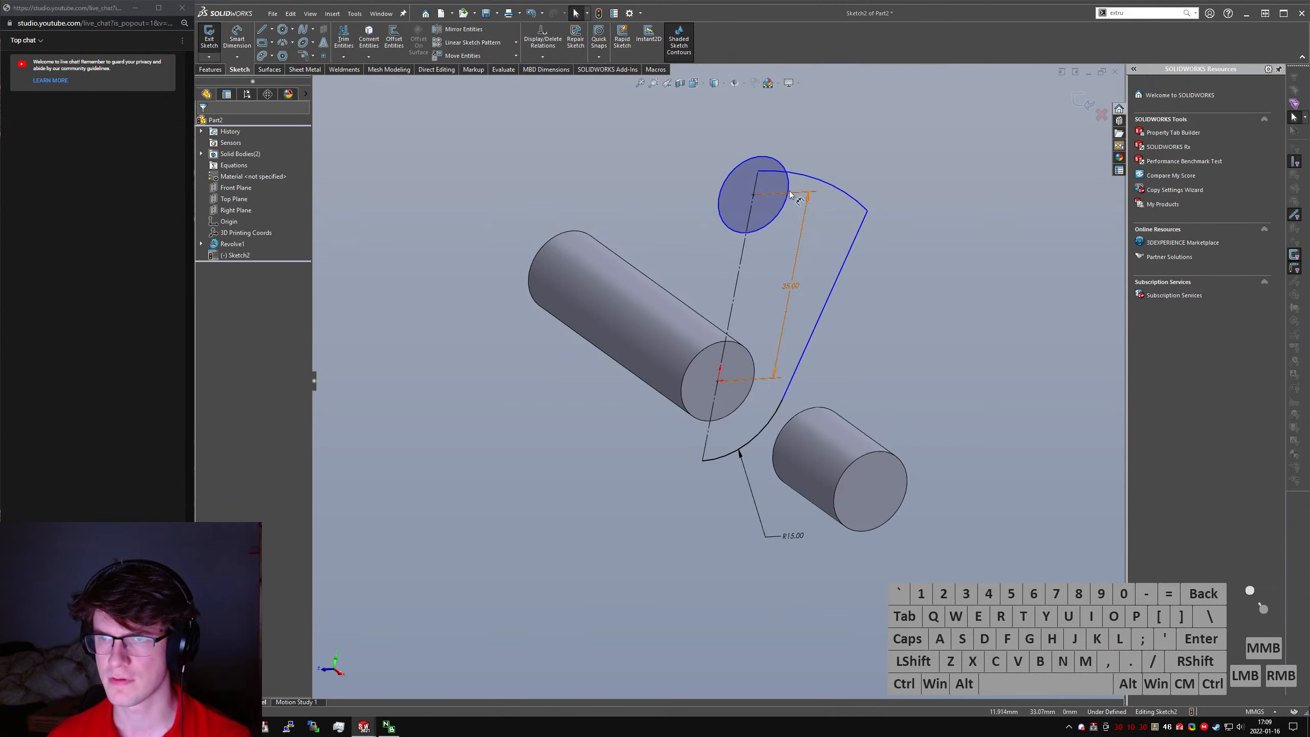
left_click_drag(773, 101, 773, 97)
left_click(831, 155)
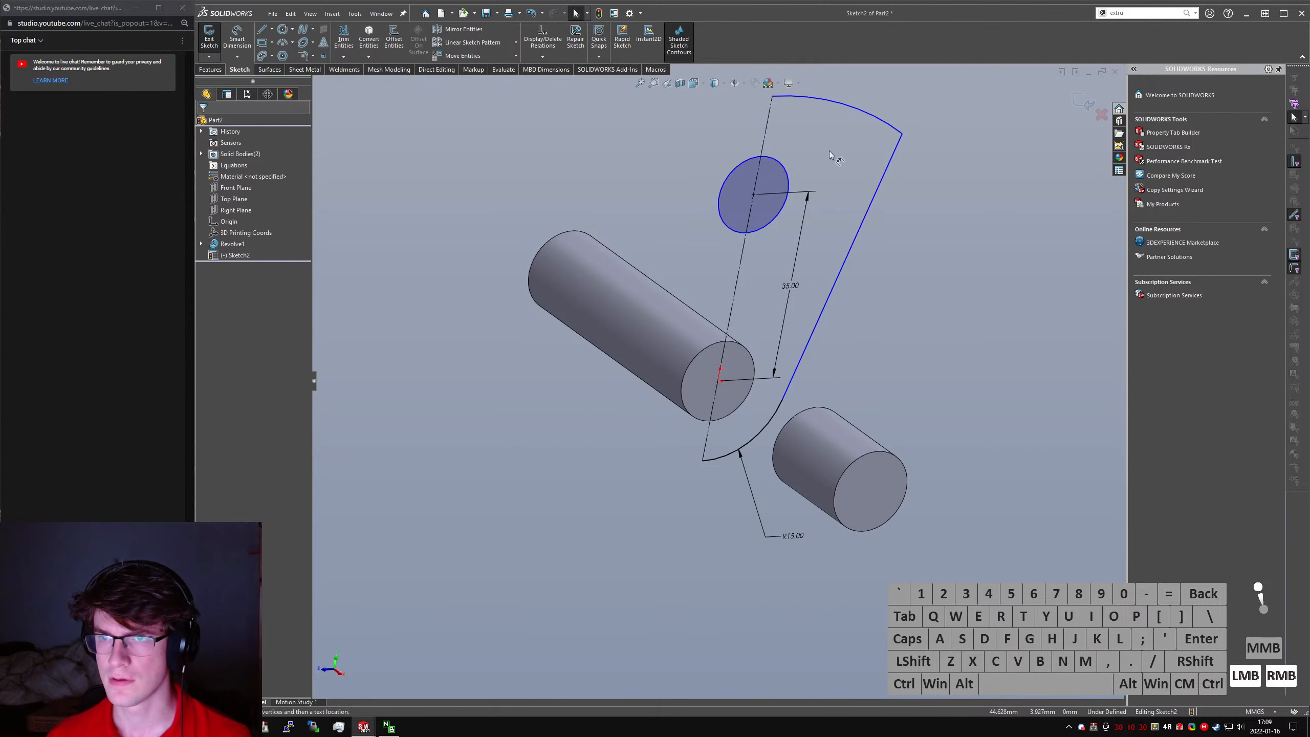
- Dimension the gap between the circle's upper edge and the upper arc as 15 mm
right_click_drag(834, 155, 821, 116)
left_click(776, 97)
left_click(773, 163)
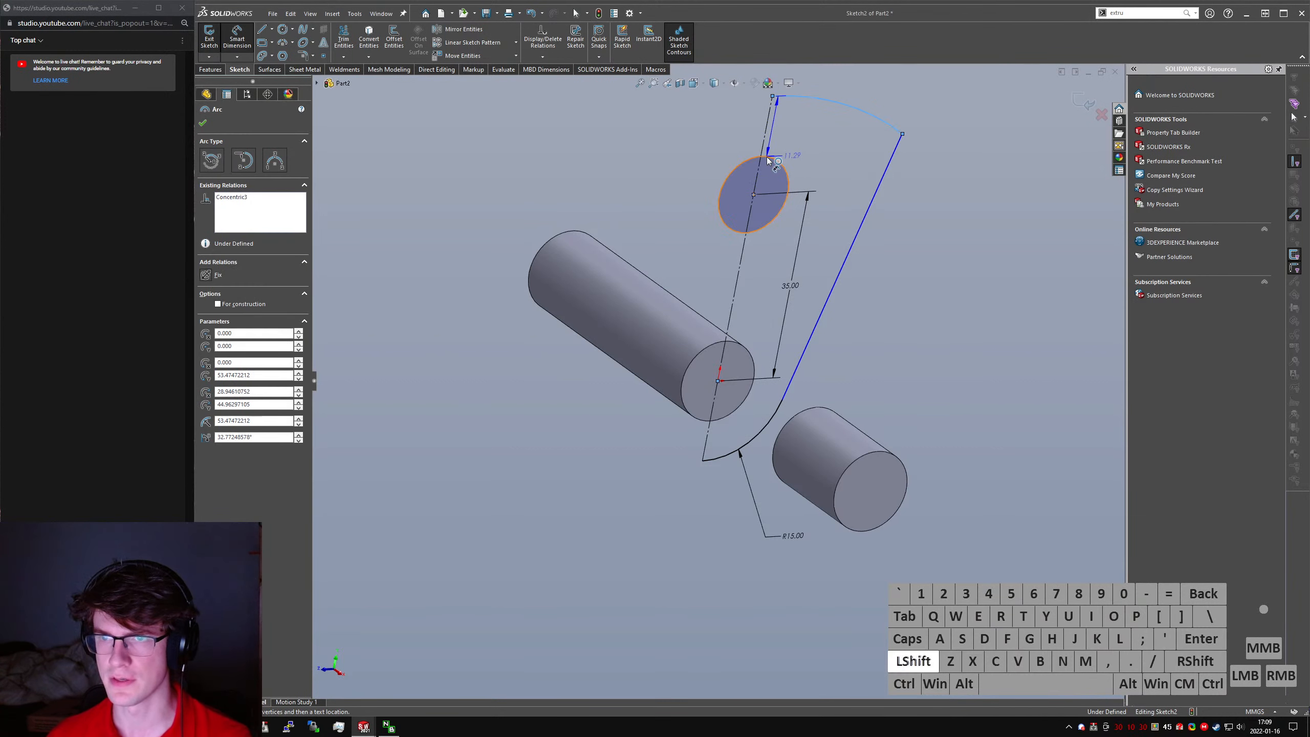
left_click(696, 120)
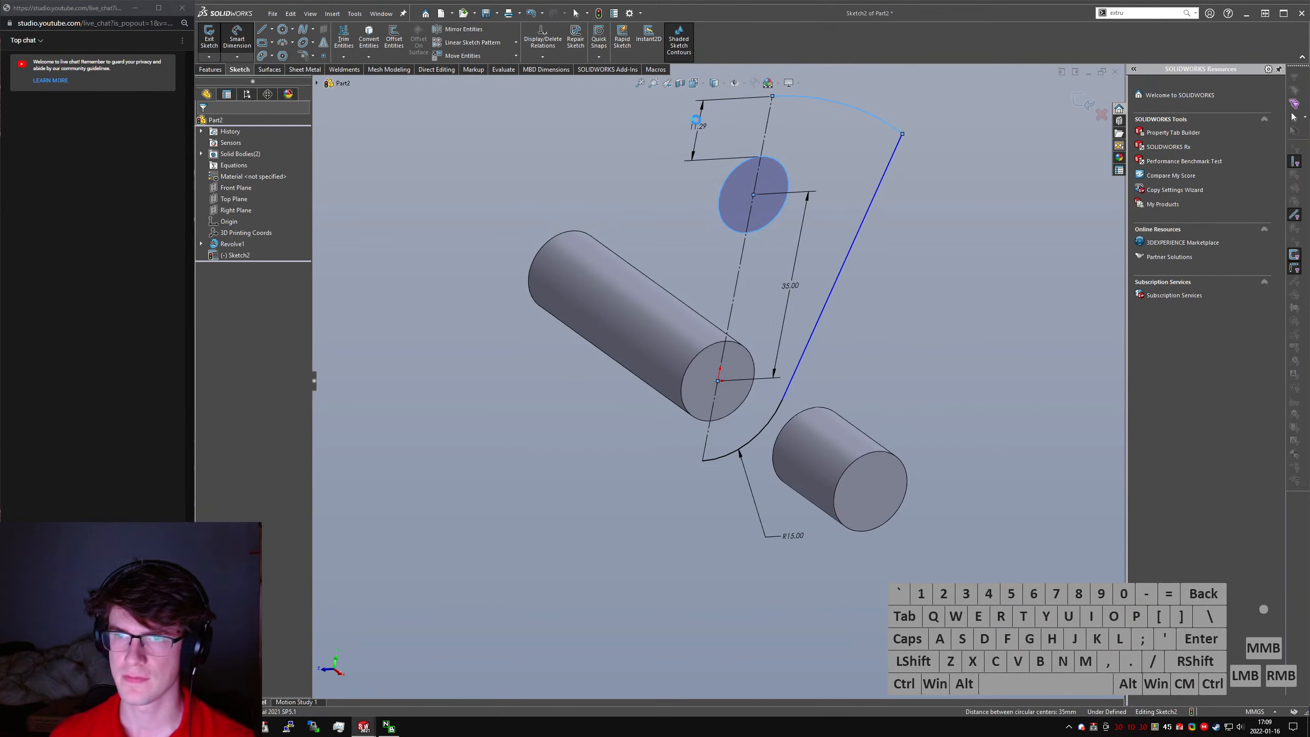
type("15")
key("Return")
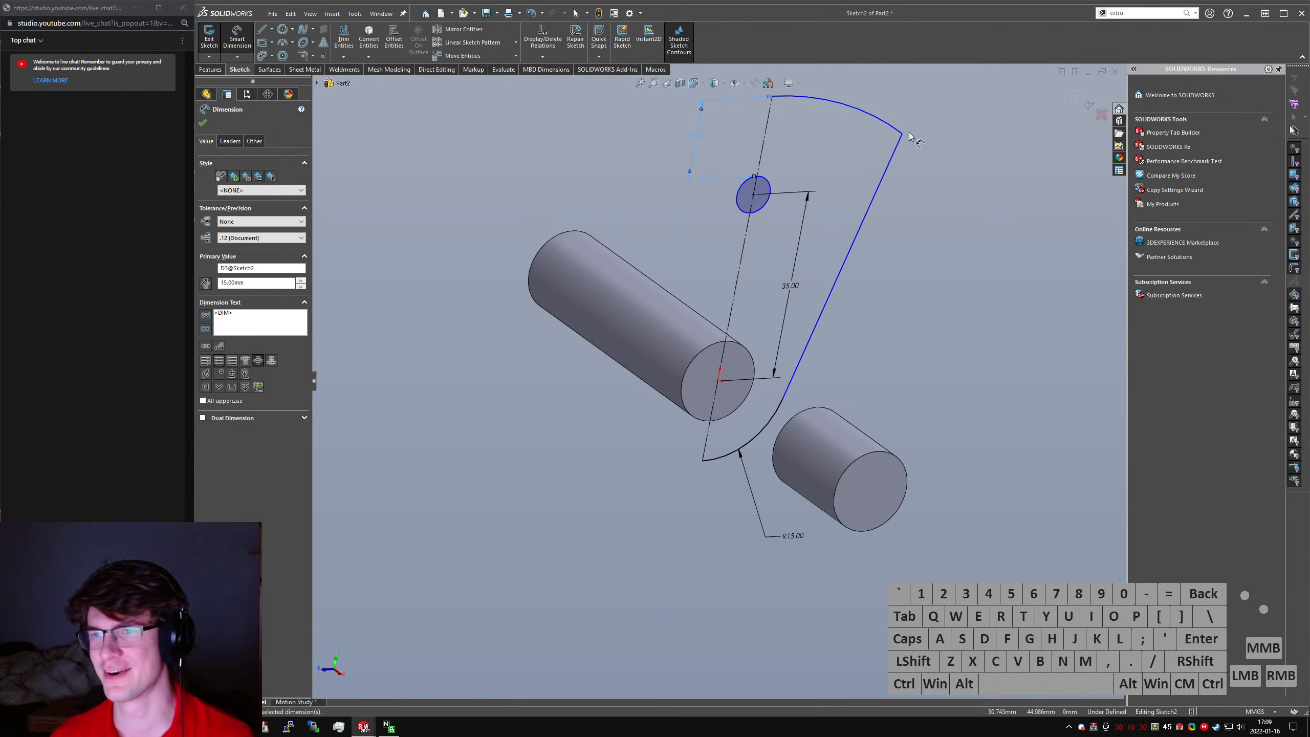
- Dimension the slanted side line's angle from vertical at its upper endpoint as 20°
left_click(904, 136)
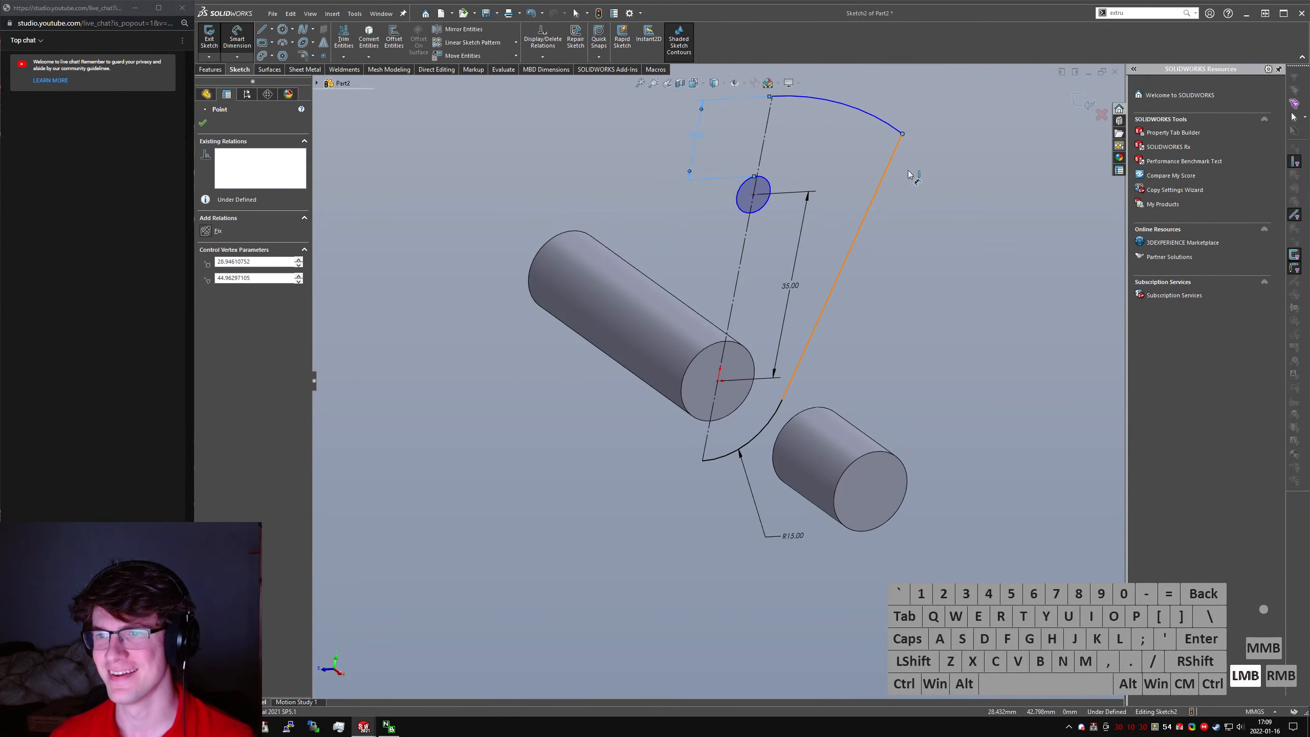
left_click_drag(904, 124, 918, 93)
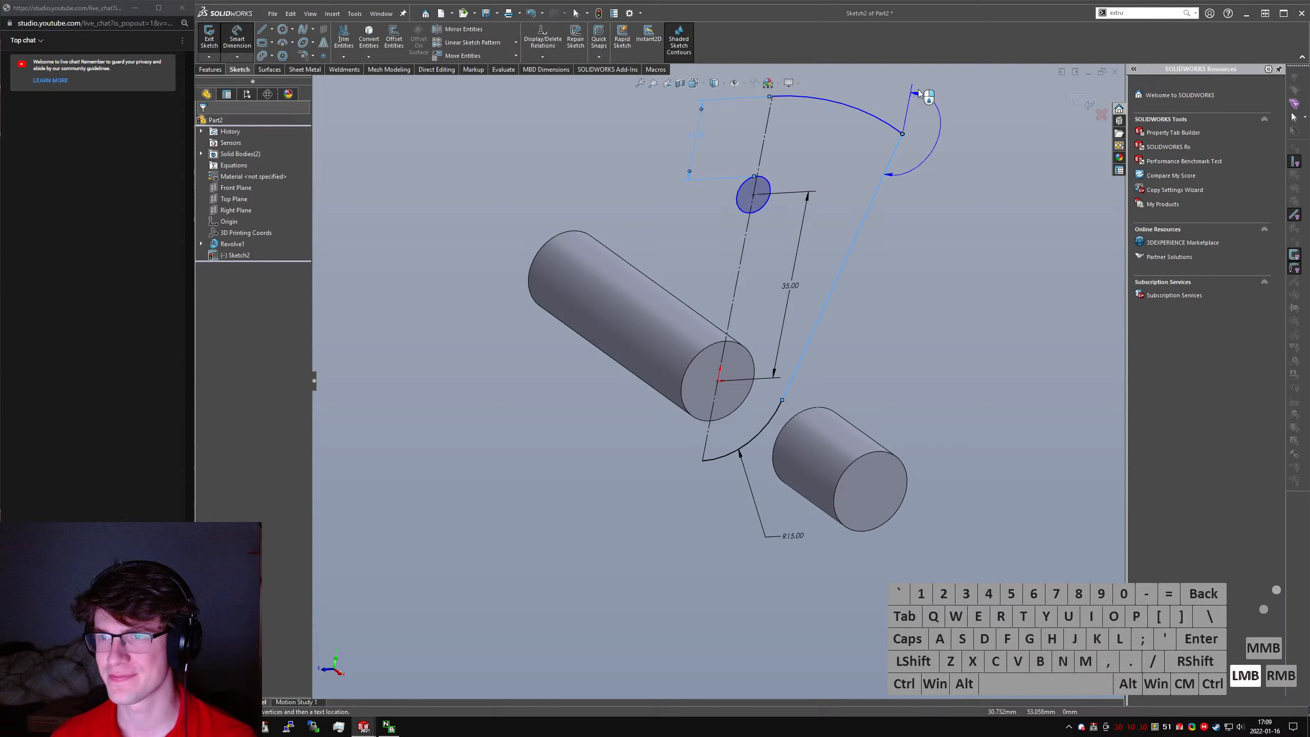
left_click(978, 107)
type("20")
key("Return")
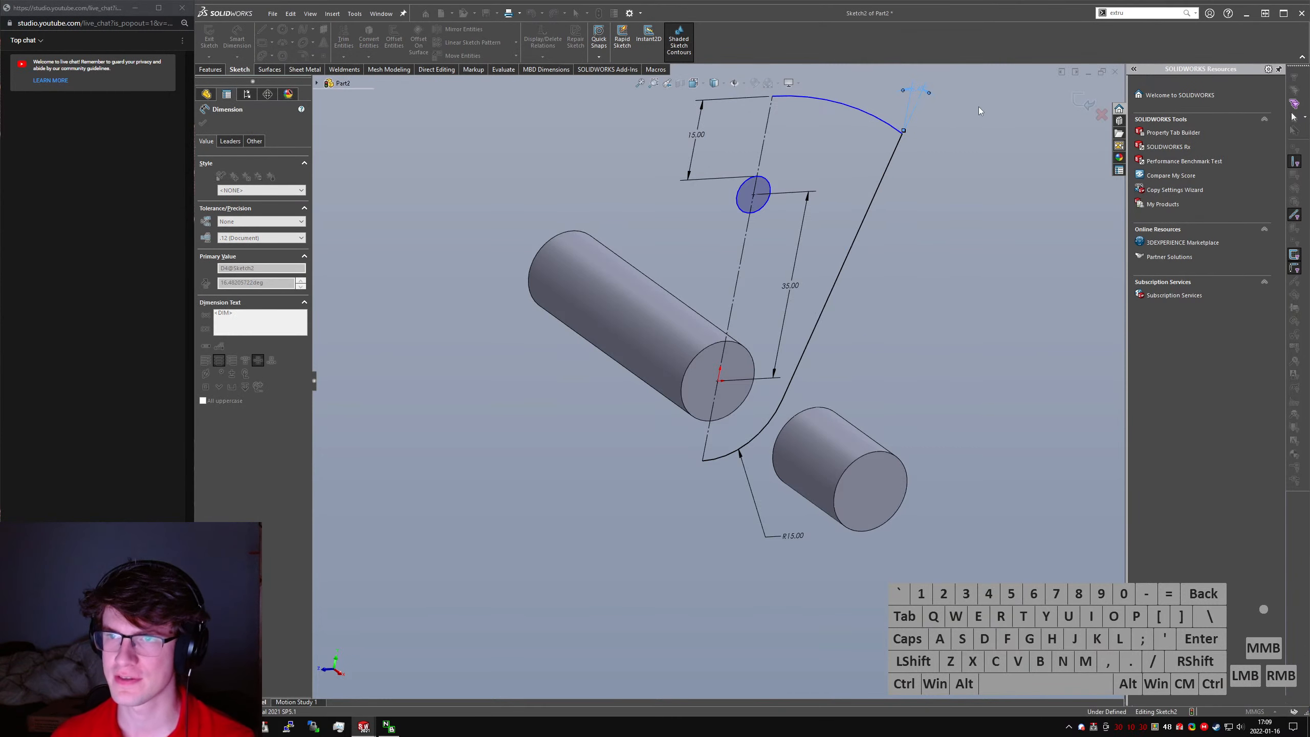
key("Escape")
- Delete the 15 mm dimension between the circle and the upper arc
scroll(823, 207, "up", 2)
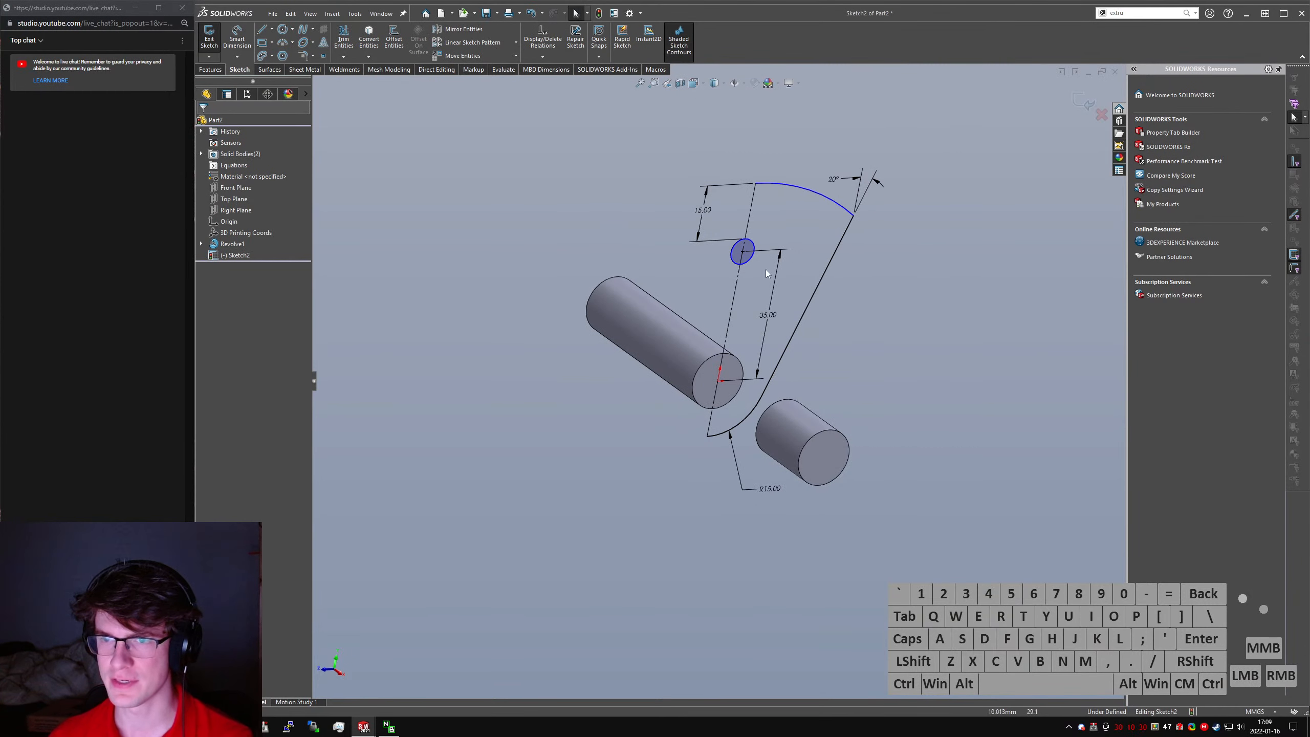
left_click(723, 245)
key("Delete")
- Dimension the circle on the construction line with a diameter of 20 mm
left_click(944, 390)
right_click_drag(944, 390, 777, 238)
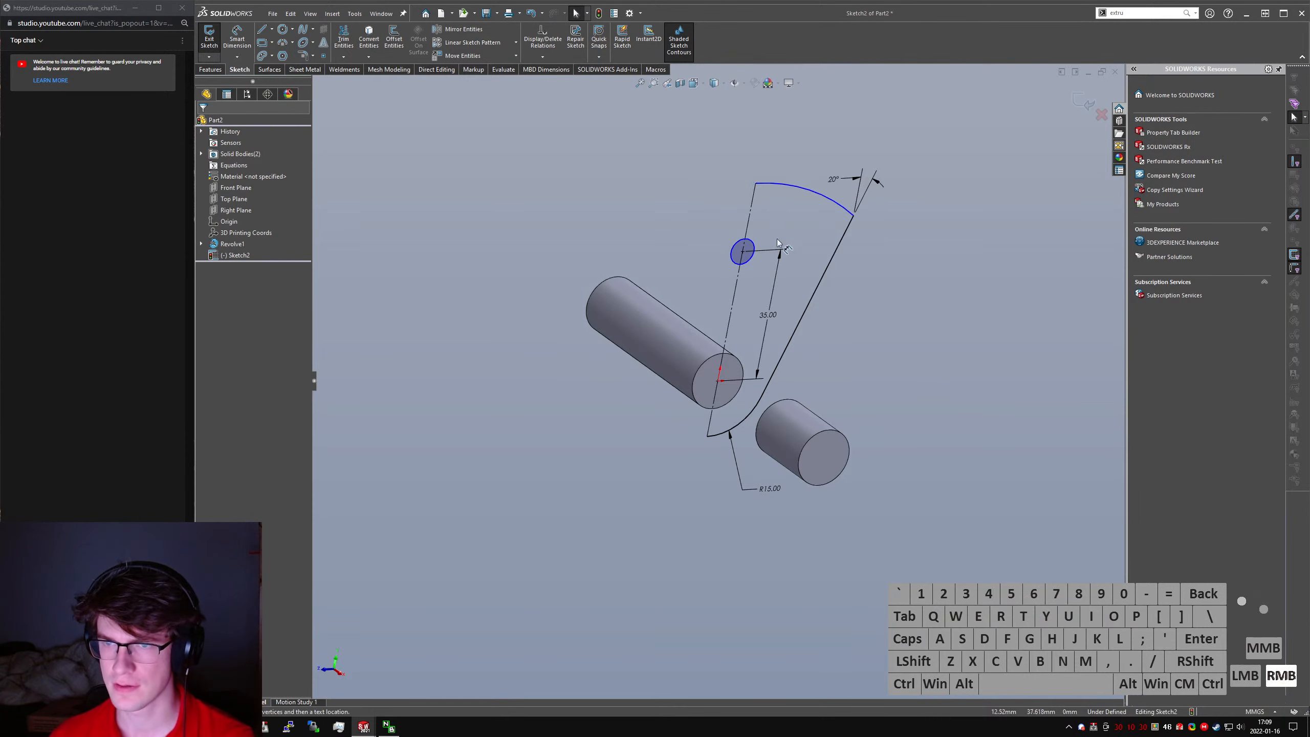
left_click(750, 243)
left_click(574, 170)
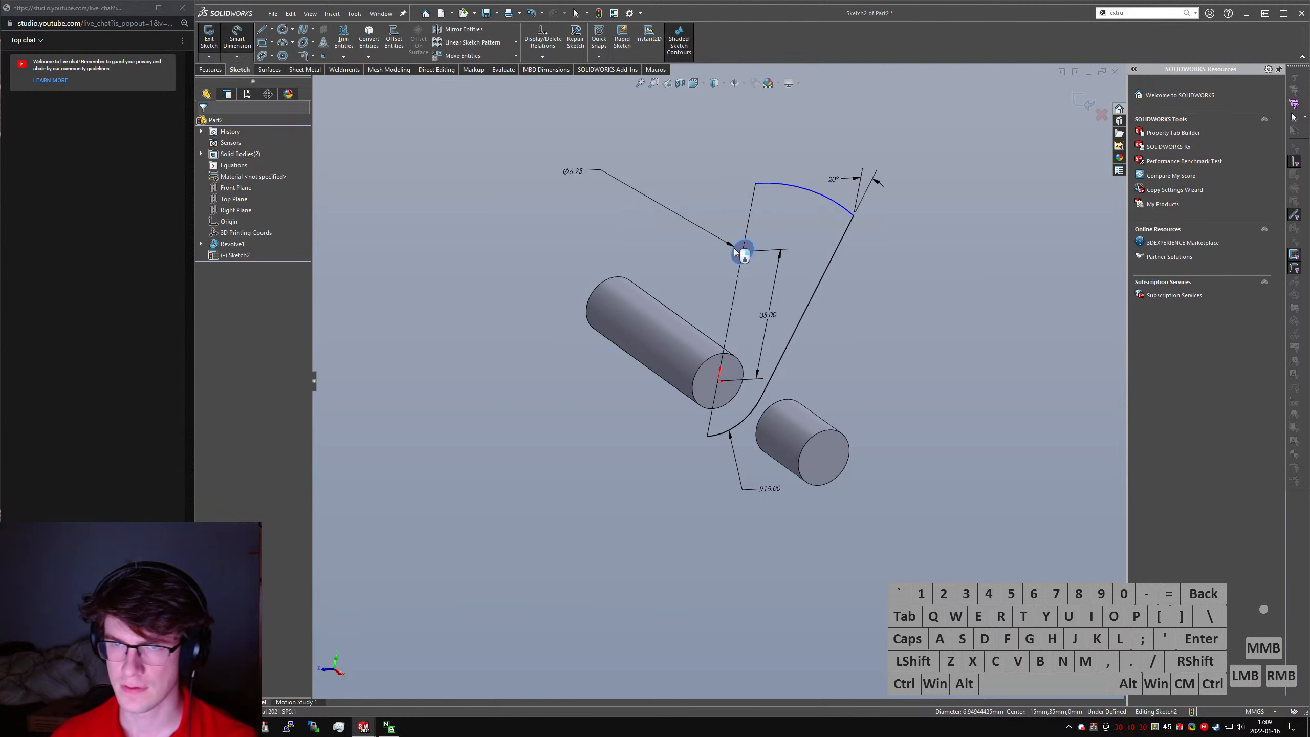
type("30")
key("Return")
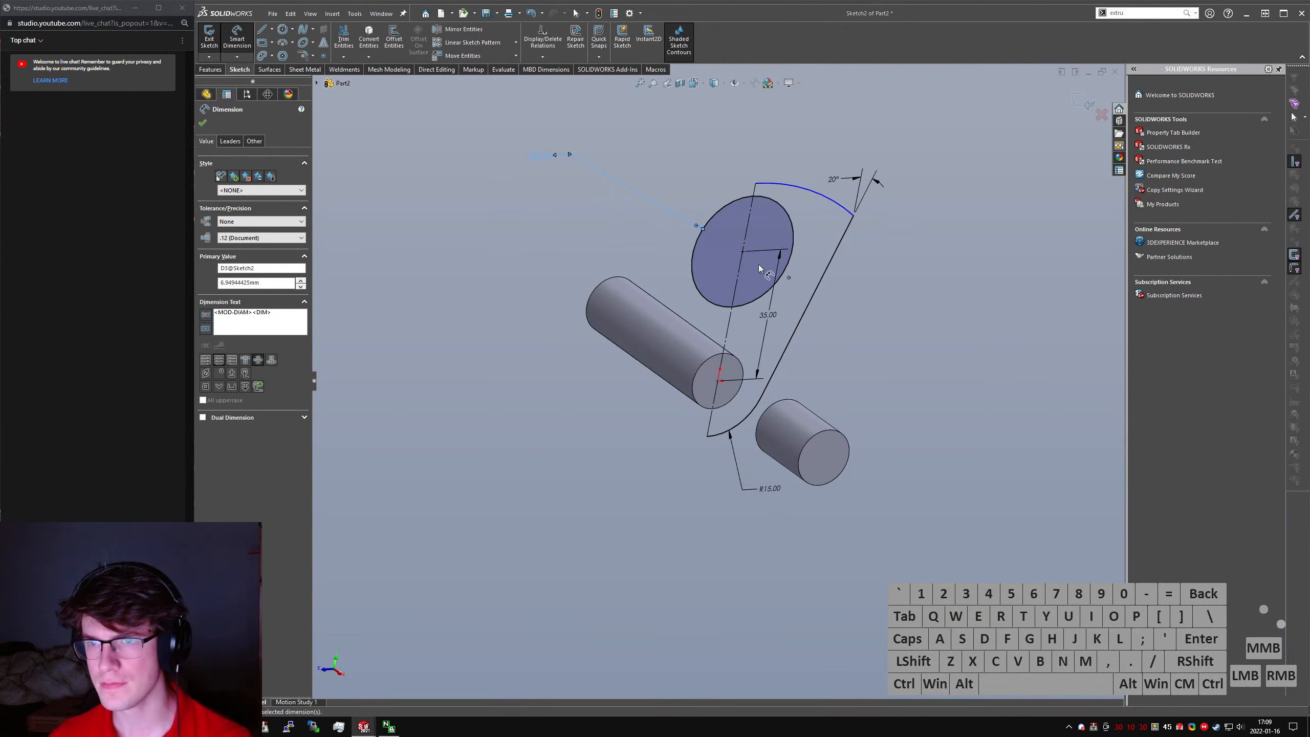
left_click(539, 157)
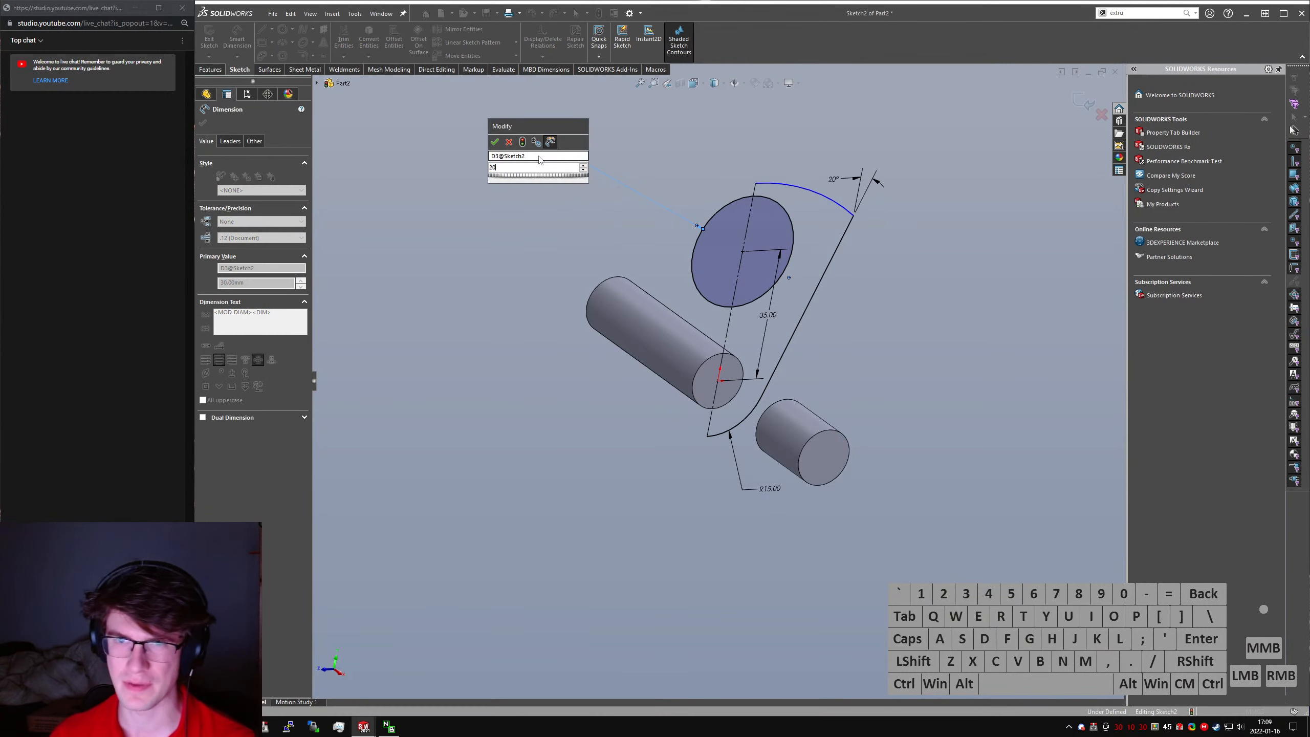
- Dimension the upper arc's radius as 55 mm
left_click(771, 185)
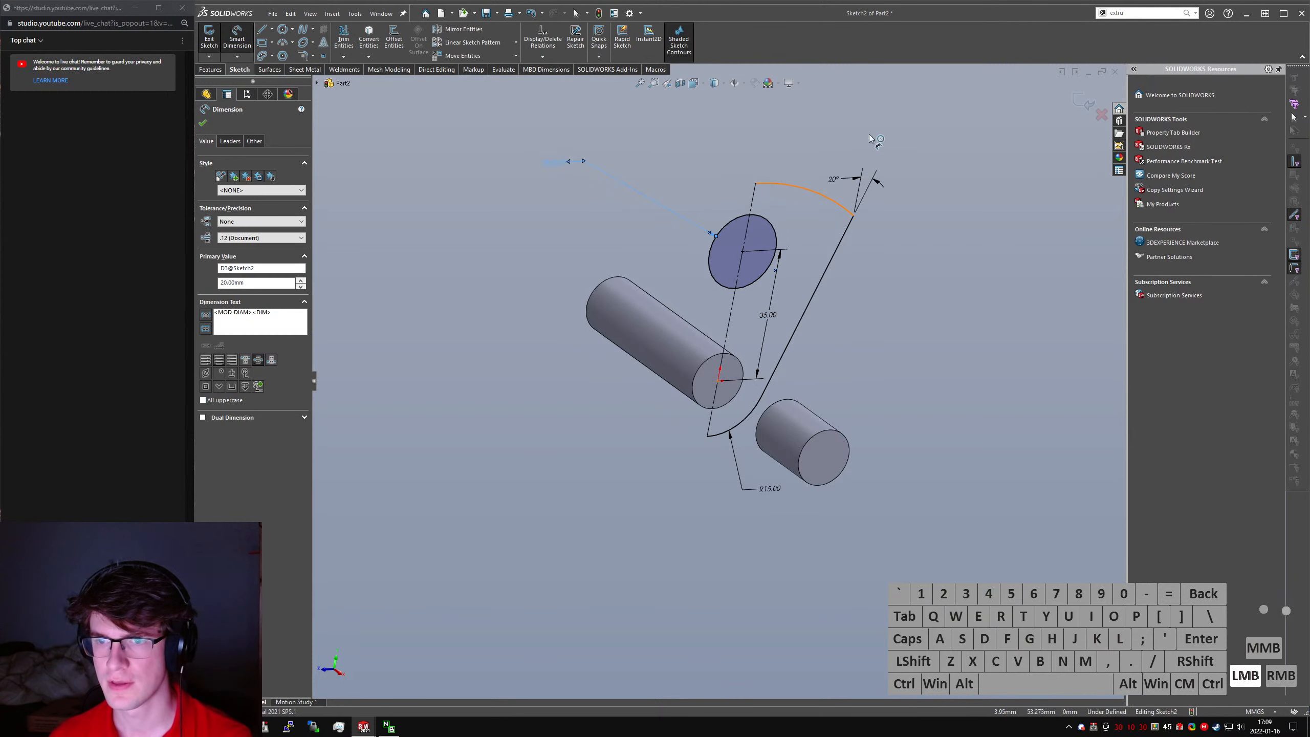
left_click(838, 112)
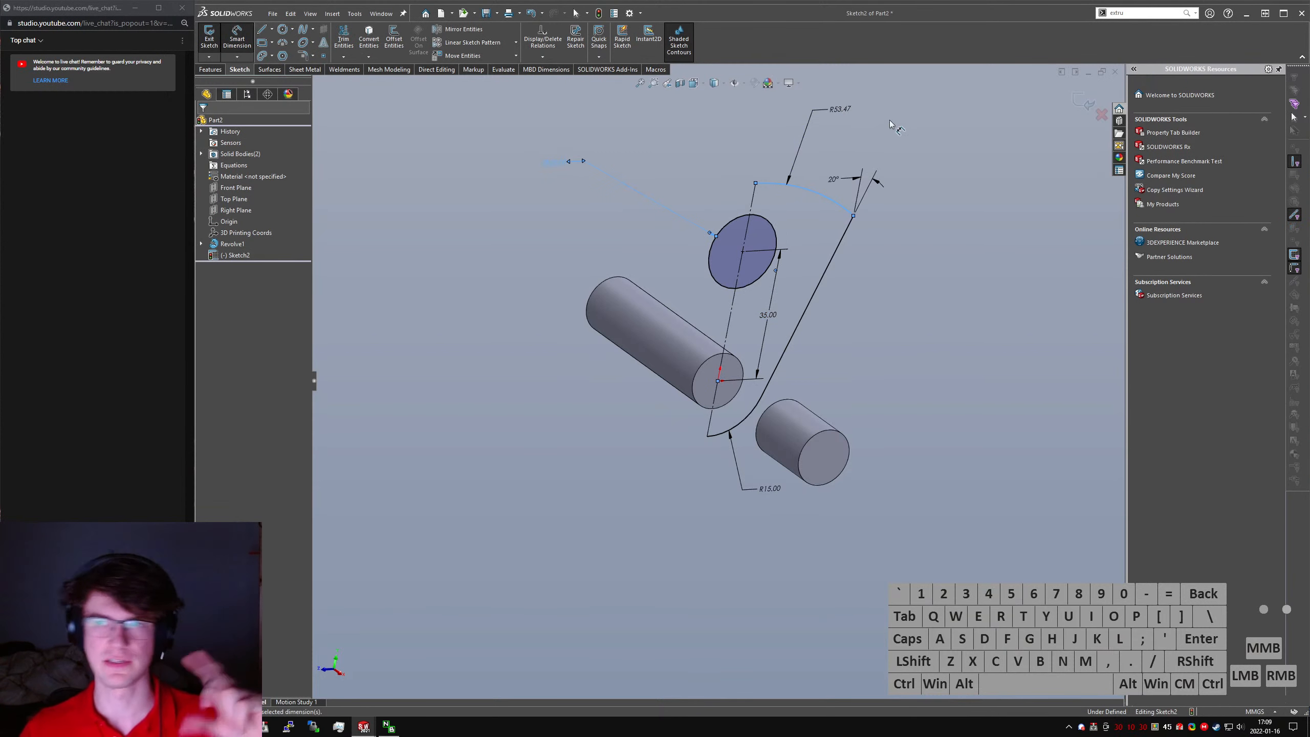
key("Return")
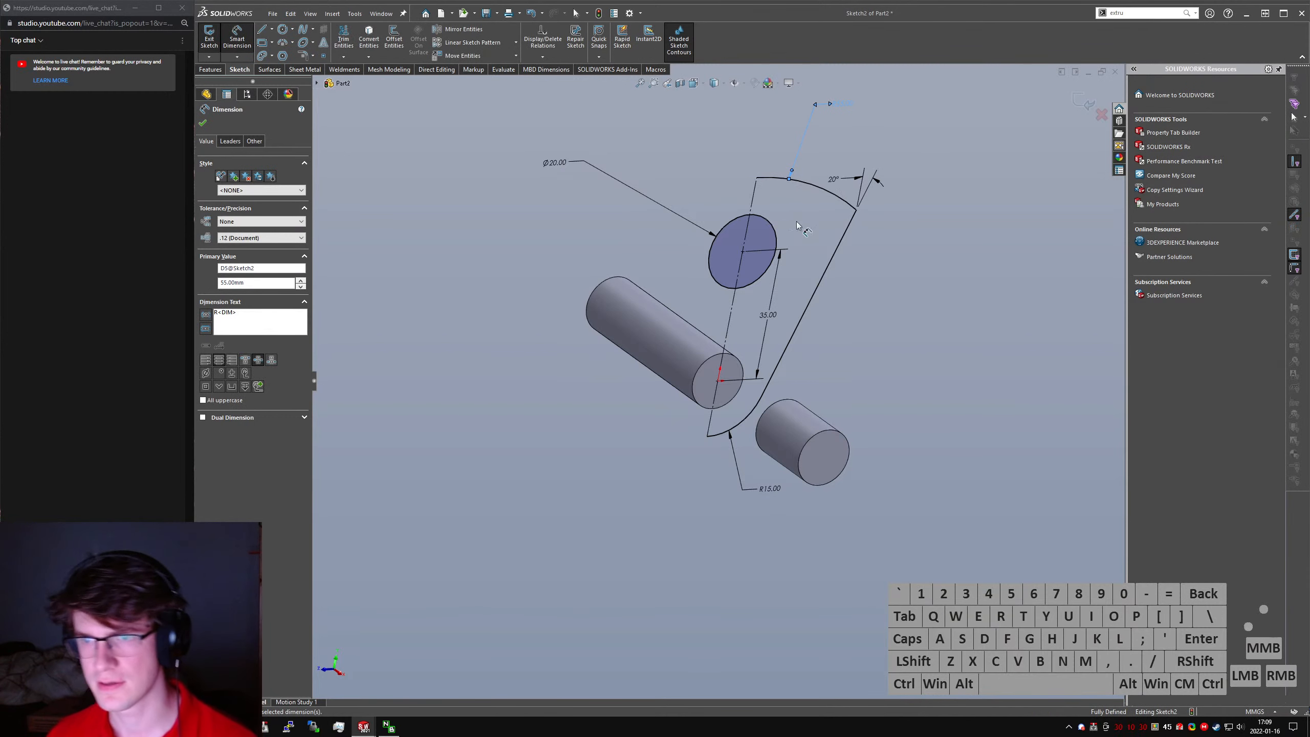
key("Escape")
- Convert the 20 mm circle to construction geometry
left_click(728, 251)
key("alt+c")
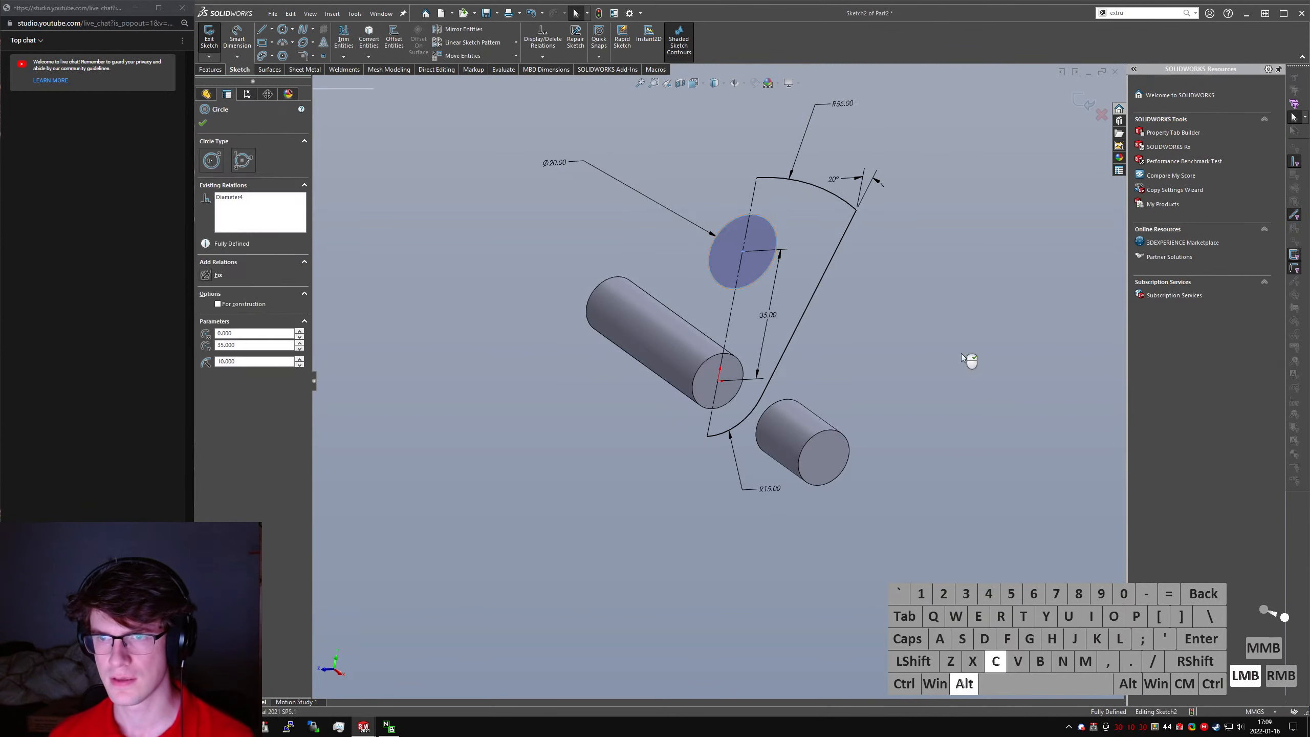
left_click(971, 363)
- Mirror the half profile about the vertical construction line to close the web outline
left_click_drag(669, 152, 927, 598)
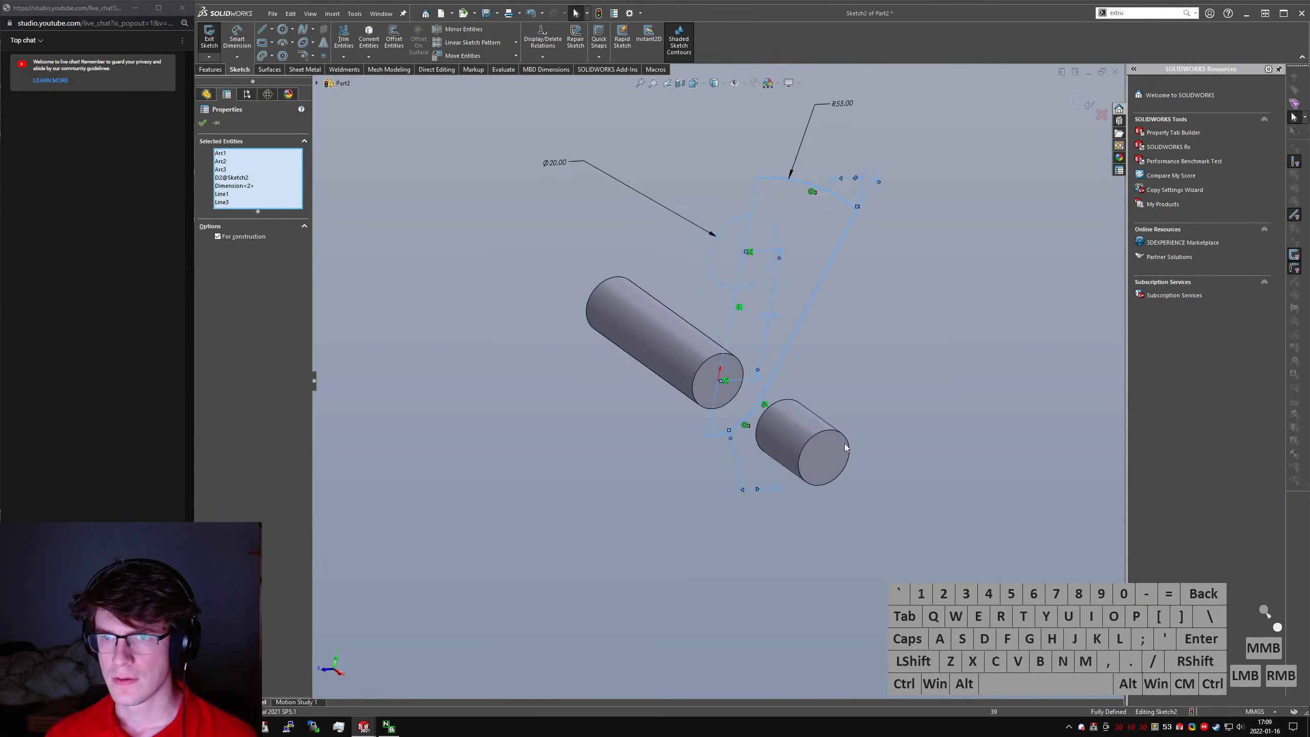
right_click_drag(955, 427, 985, 382)
left_click(815, 396)
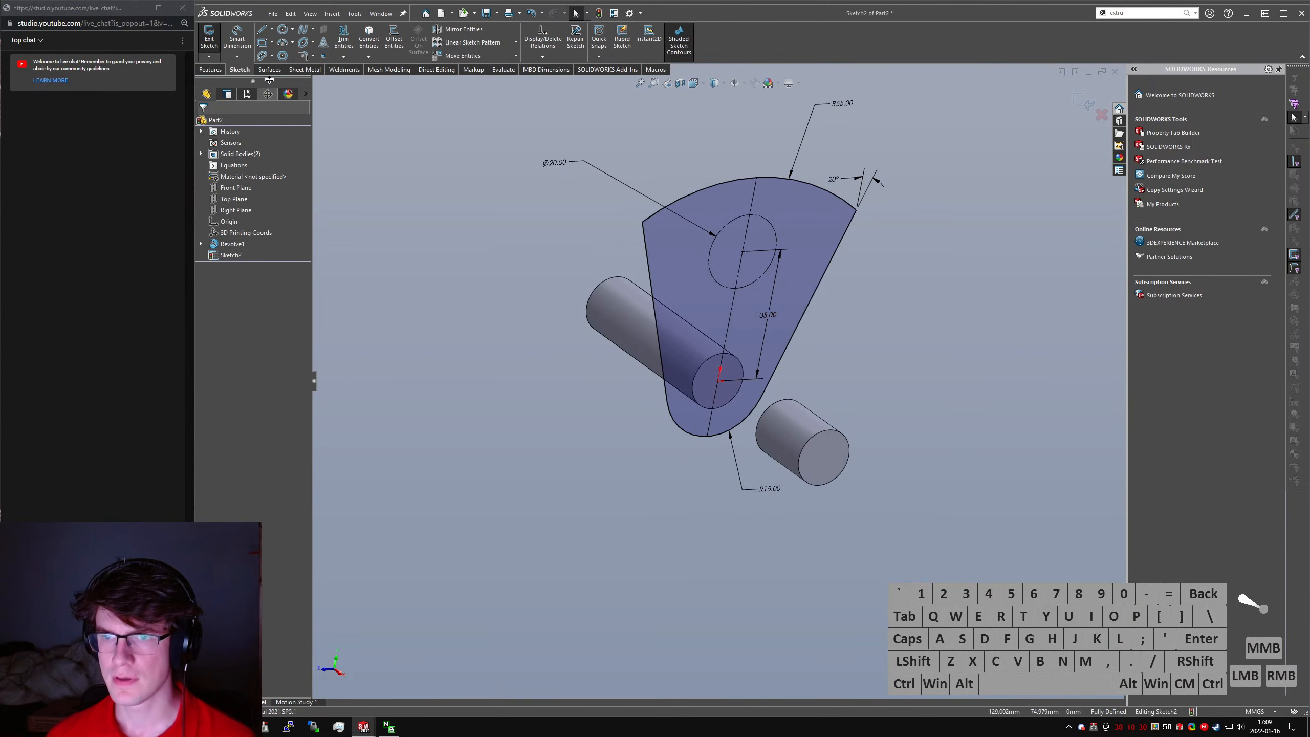
- Extrude the web profile 8 mm blind in the reversed direction, over the end of the long cylinder
left_click(212, 69)
left_click(213, 42)
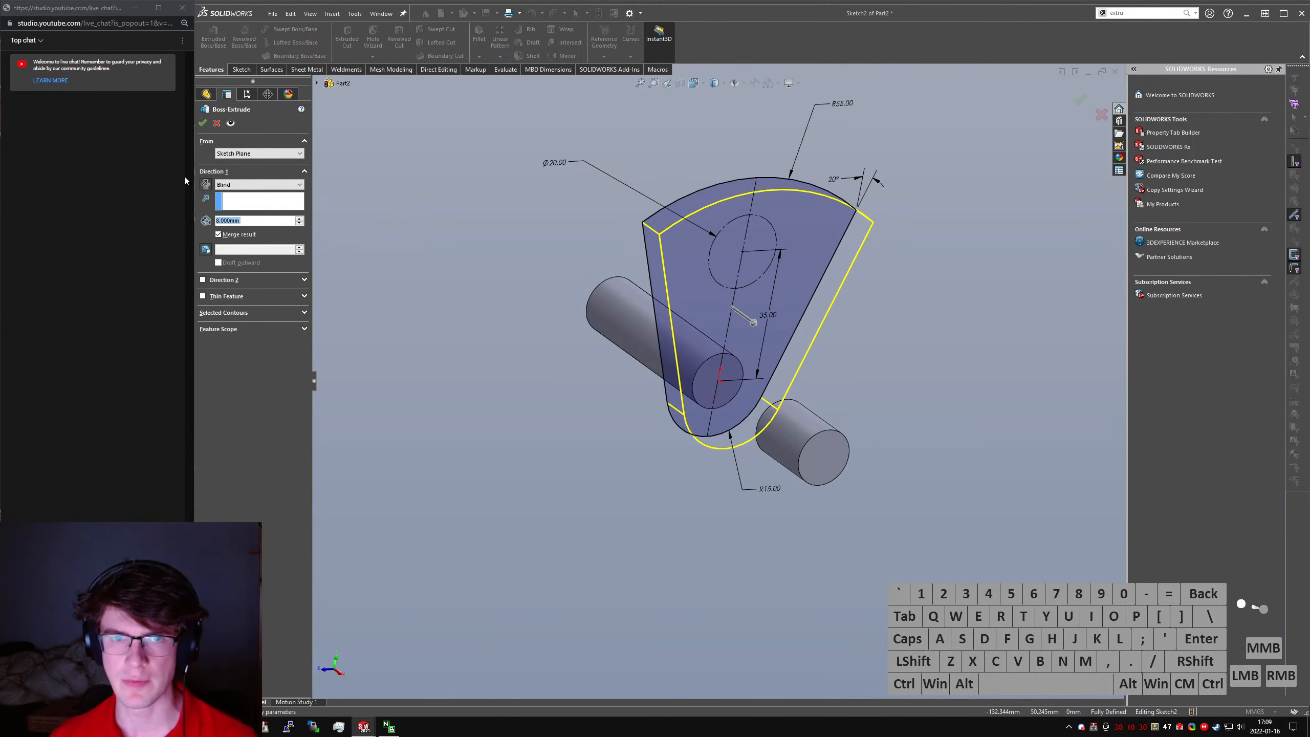
left_click(205, 184)
left_click(203, 123)
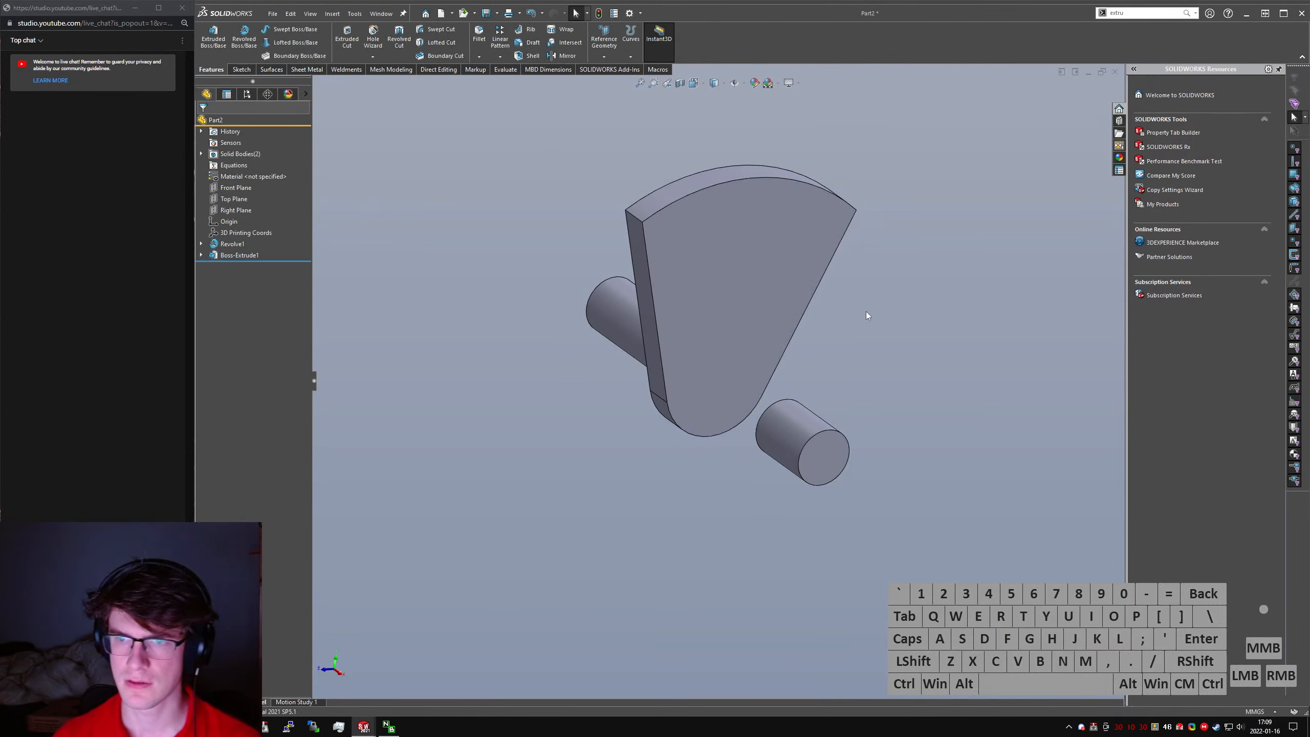
- Try to mirror the web extrusion as a feature across the Right Plane
type("smirror")
key("Return")
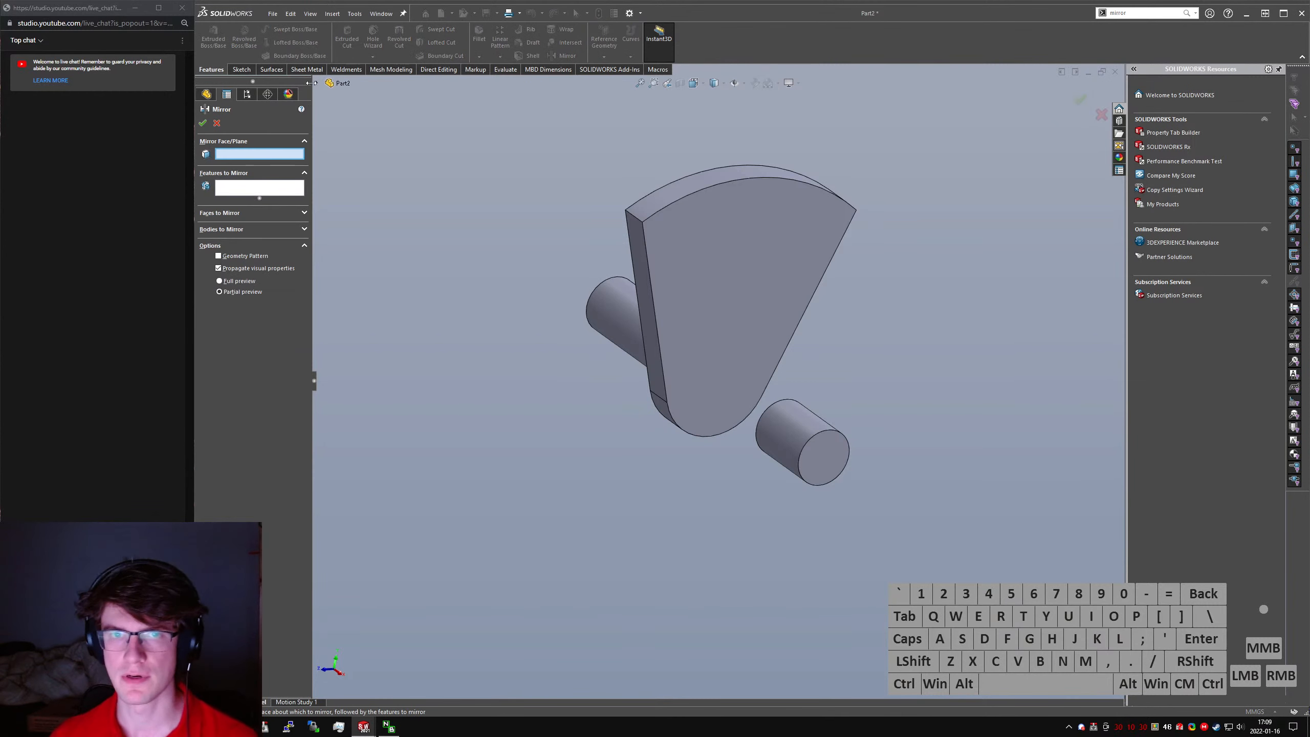
left_click(317, 83)
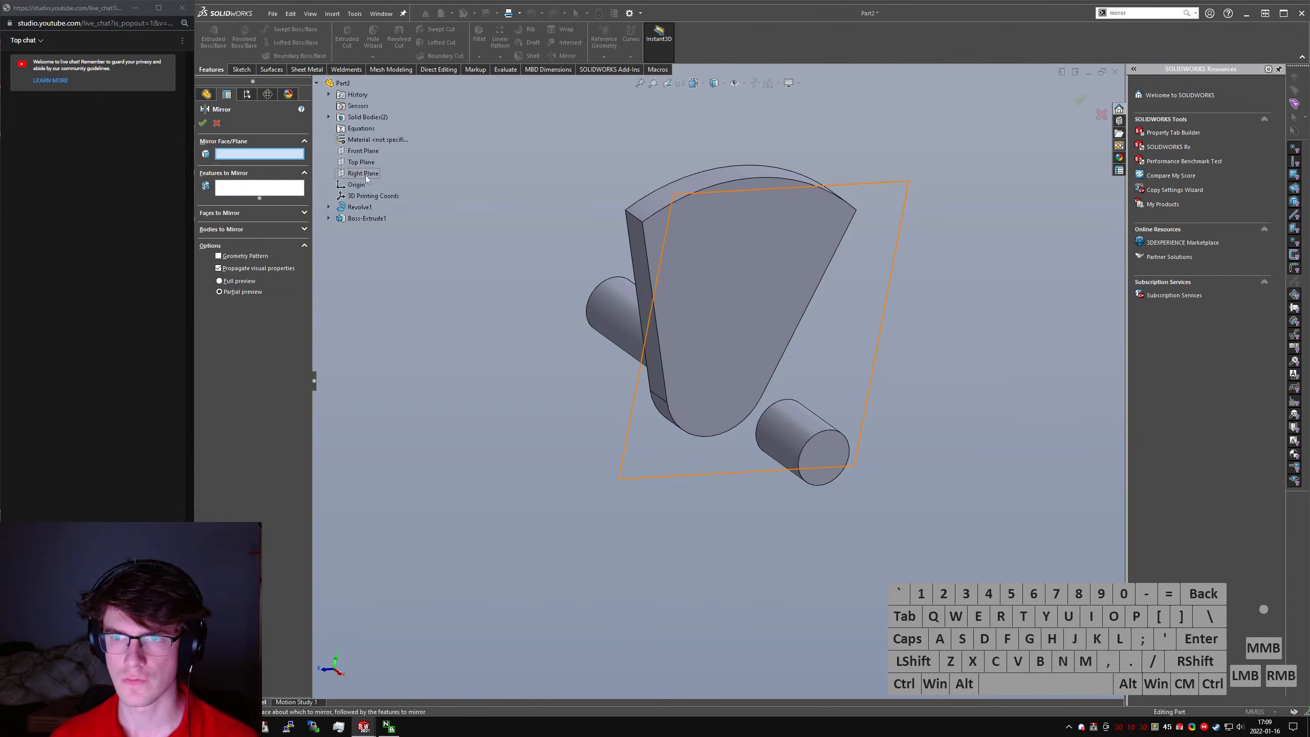
left_click(366, 175)
left_click(638, 213)
right_click(638, 213)
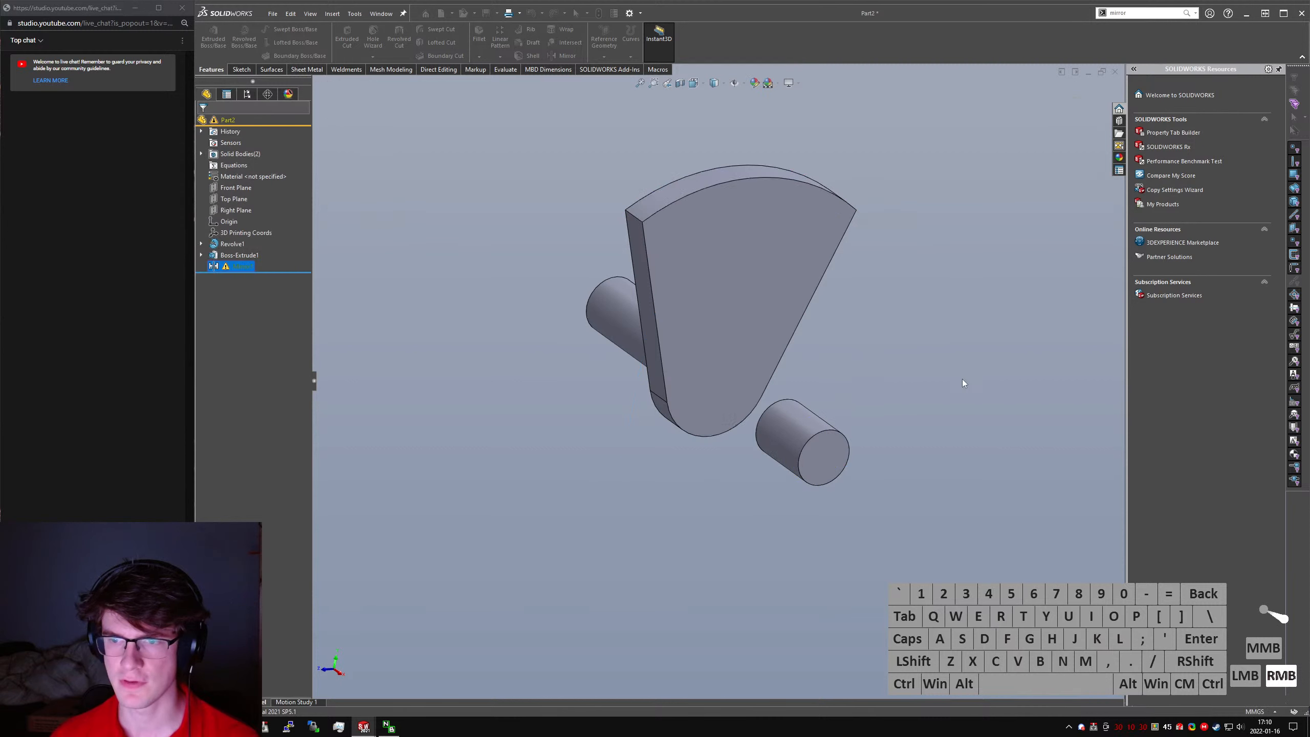
- Reopen the mirror feature to check its settings, accept it as it is and read its warning
left_click(962, 380)
left_click(235, 266)
left_click(246, 236)
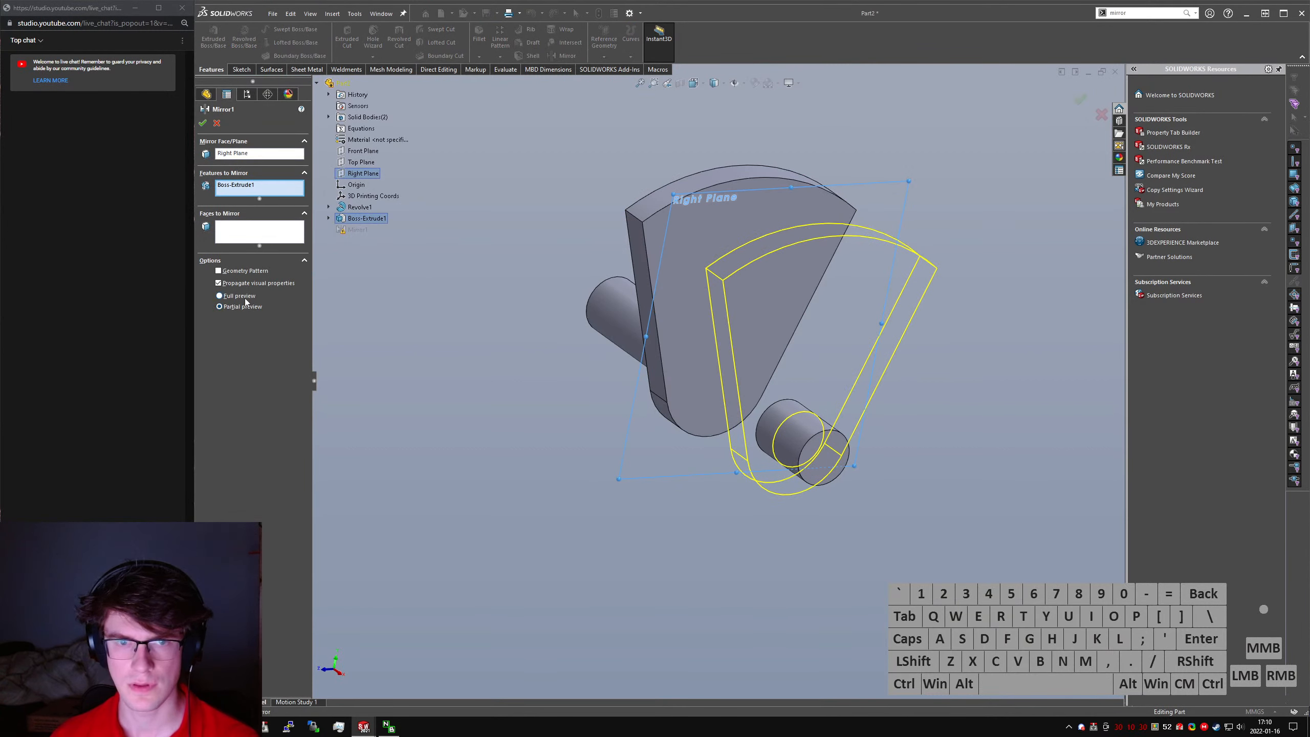
left_click(204, 123)
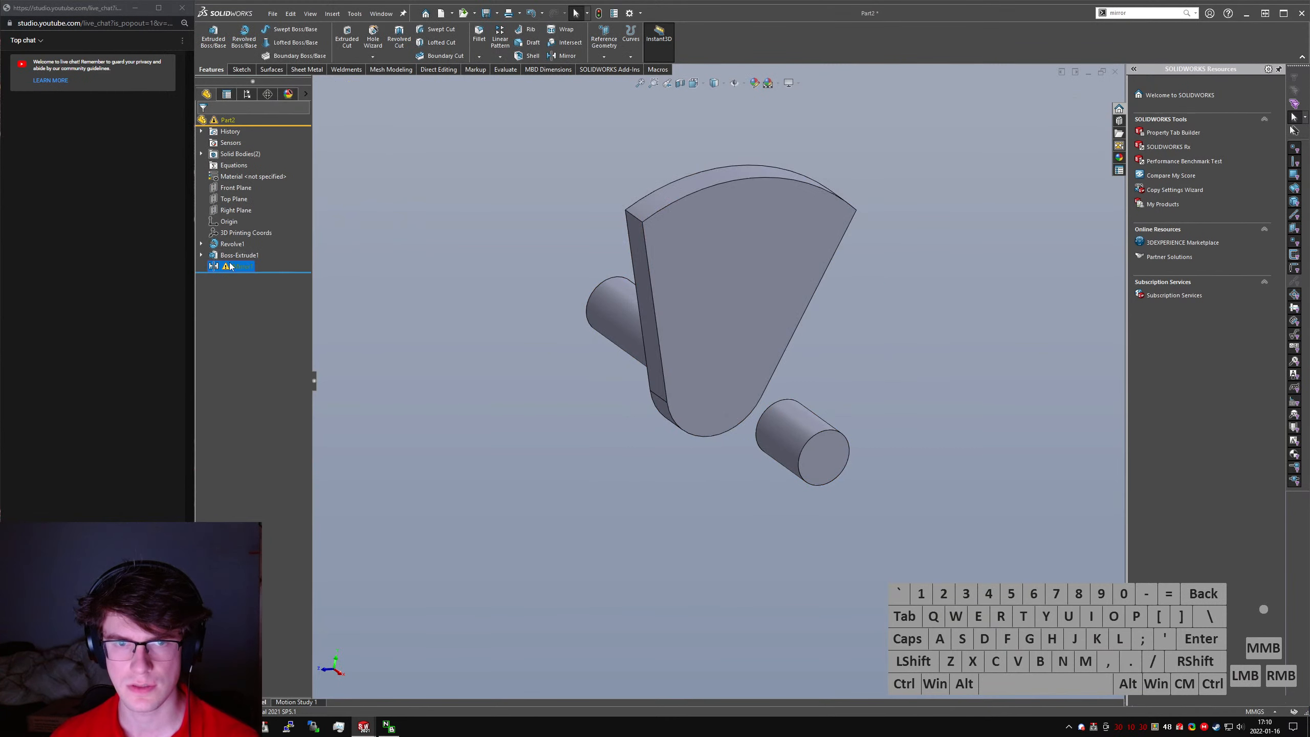
mouse_move(213, 269)
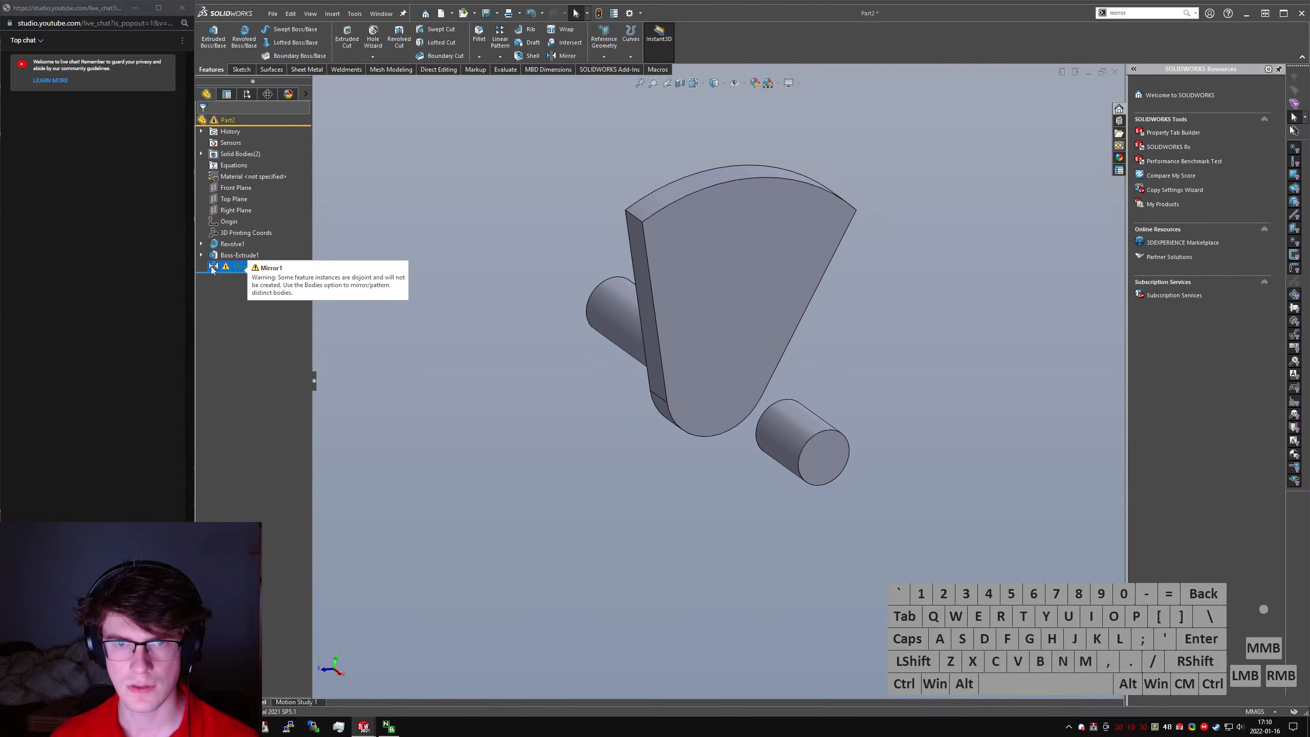
- Edit the web extrusion so that it does not merge with the cylinder and stays a separate body
left_click(225, 256)
left_click(232, 223)
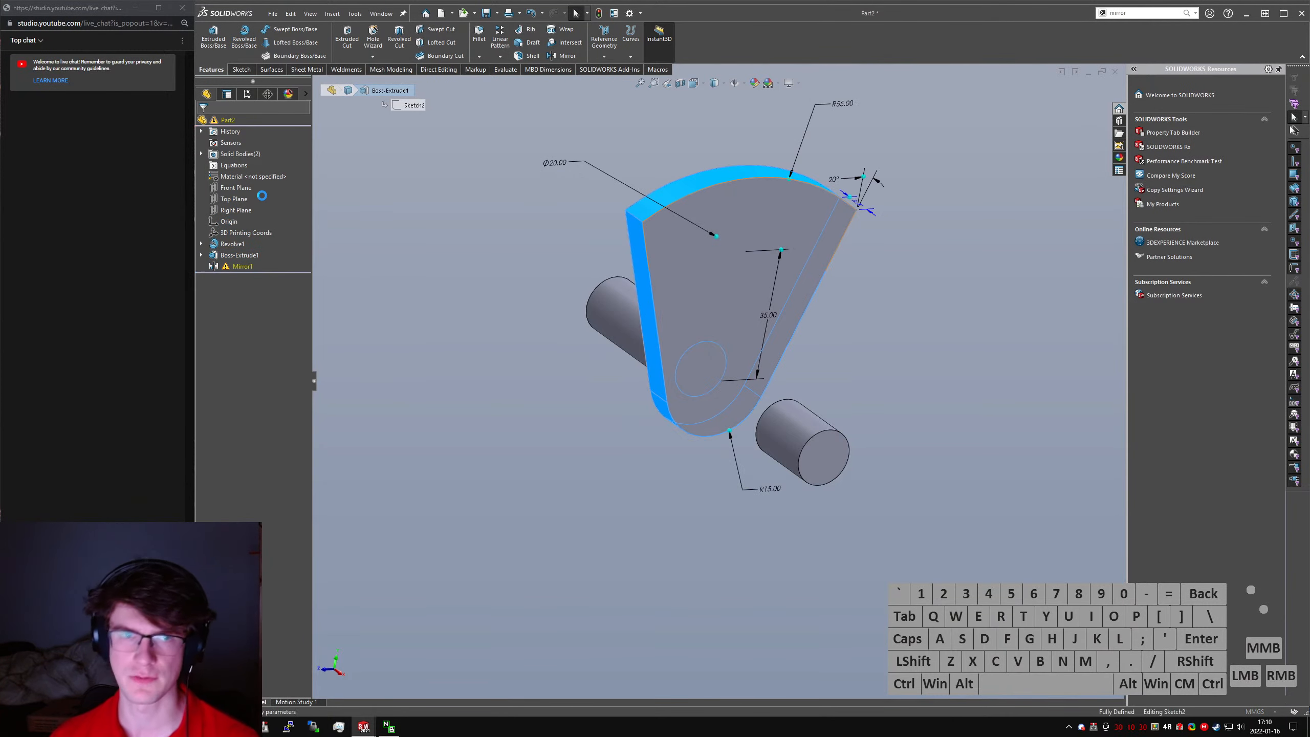
left_click(228, 203)
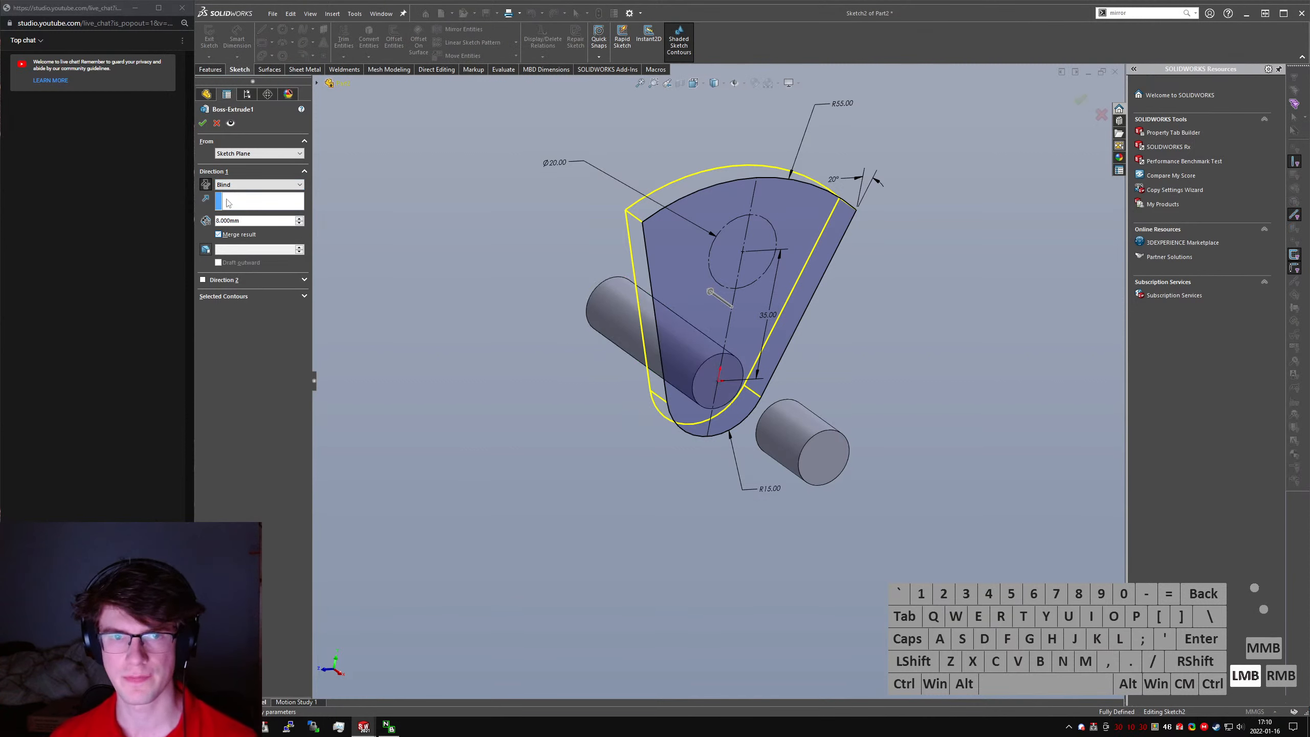
left_click(202, 123)
- Clear the web extrusion from the mirror's feature selection, leave the edit and delete the mirror feature
left_click(240, 266)
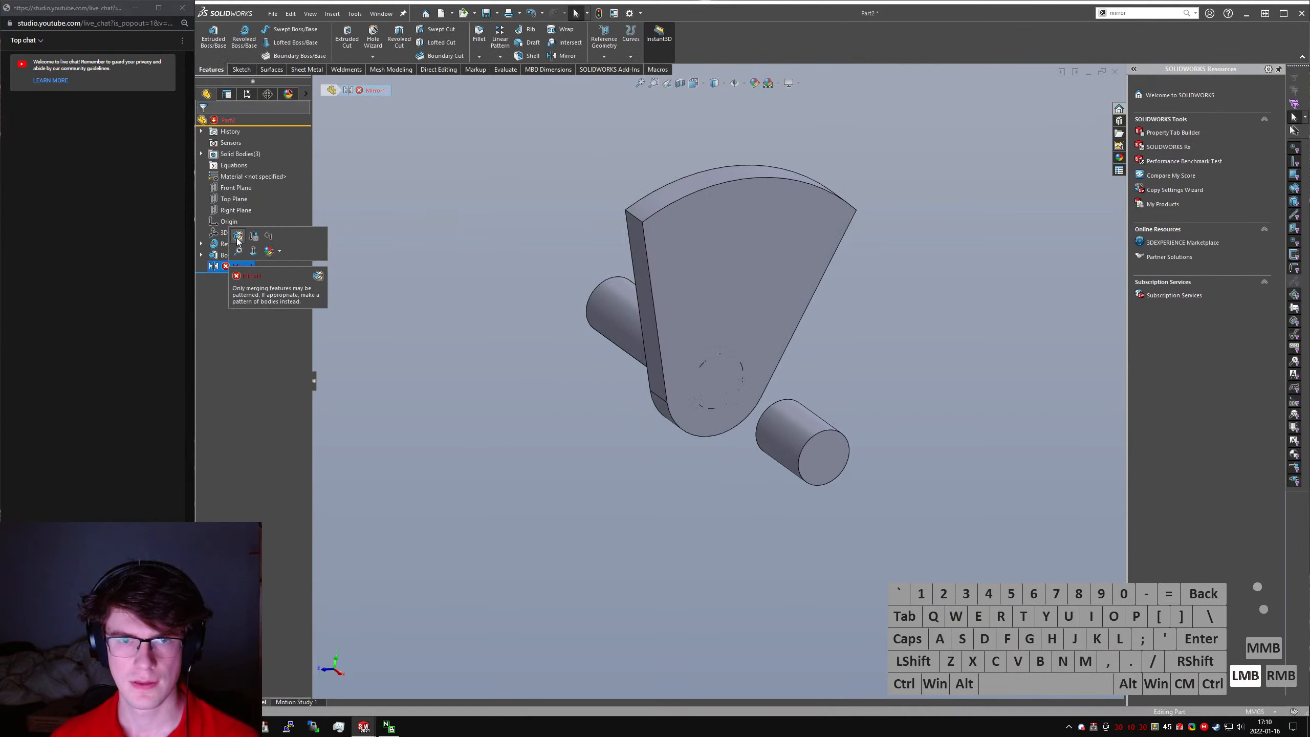
left_click(241, 186)
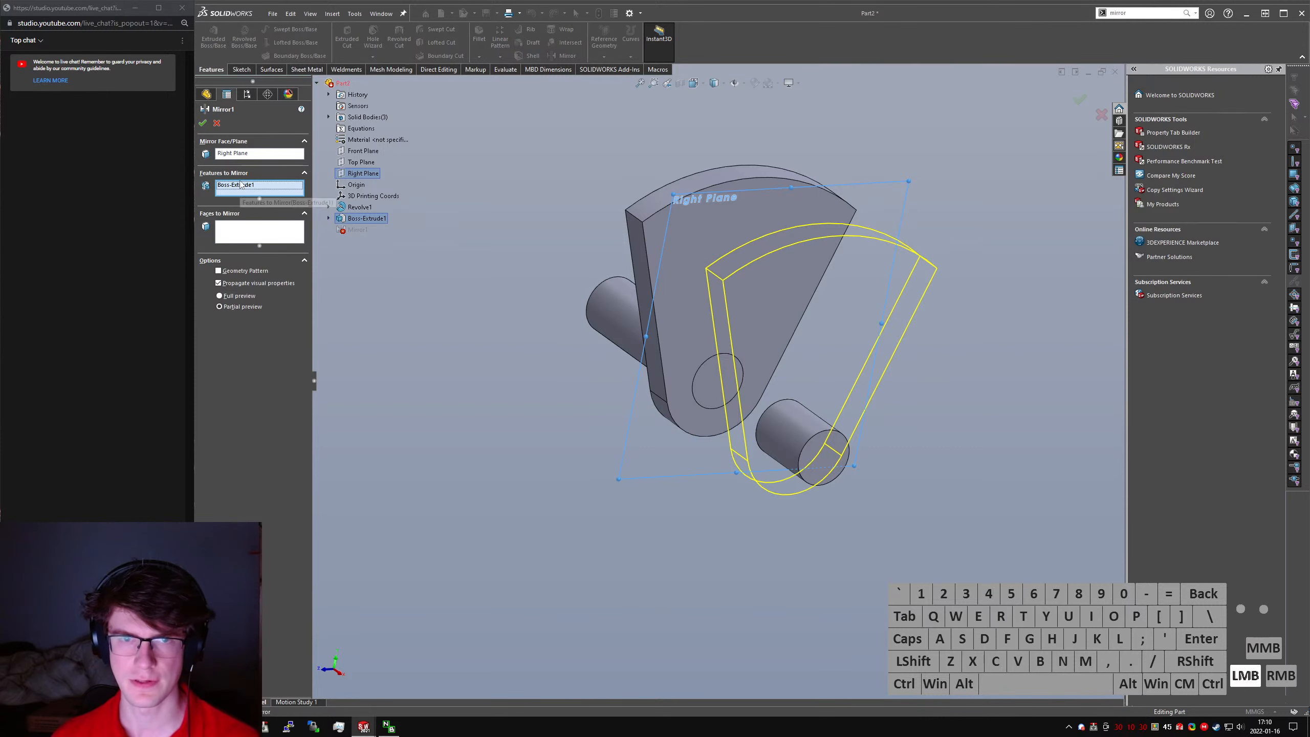
right_click(241, 187)
left_click(269, 190)
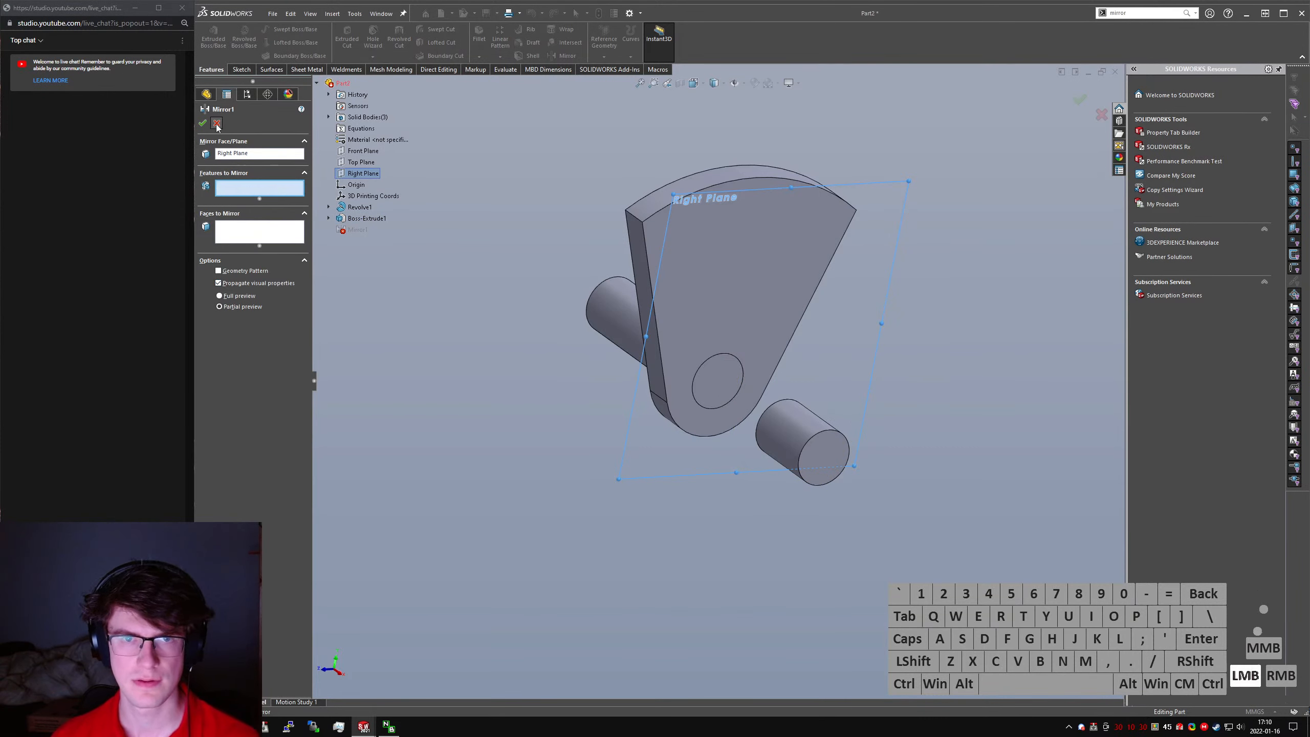
key("Delete")
key("Return")
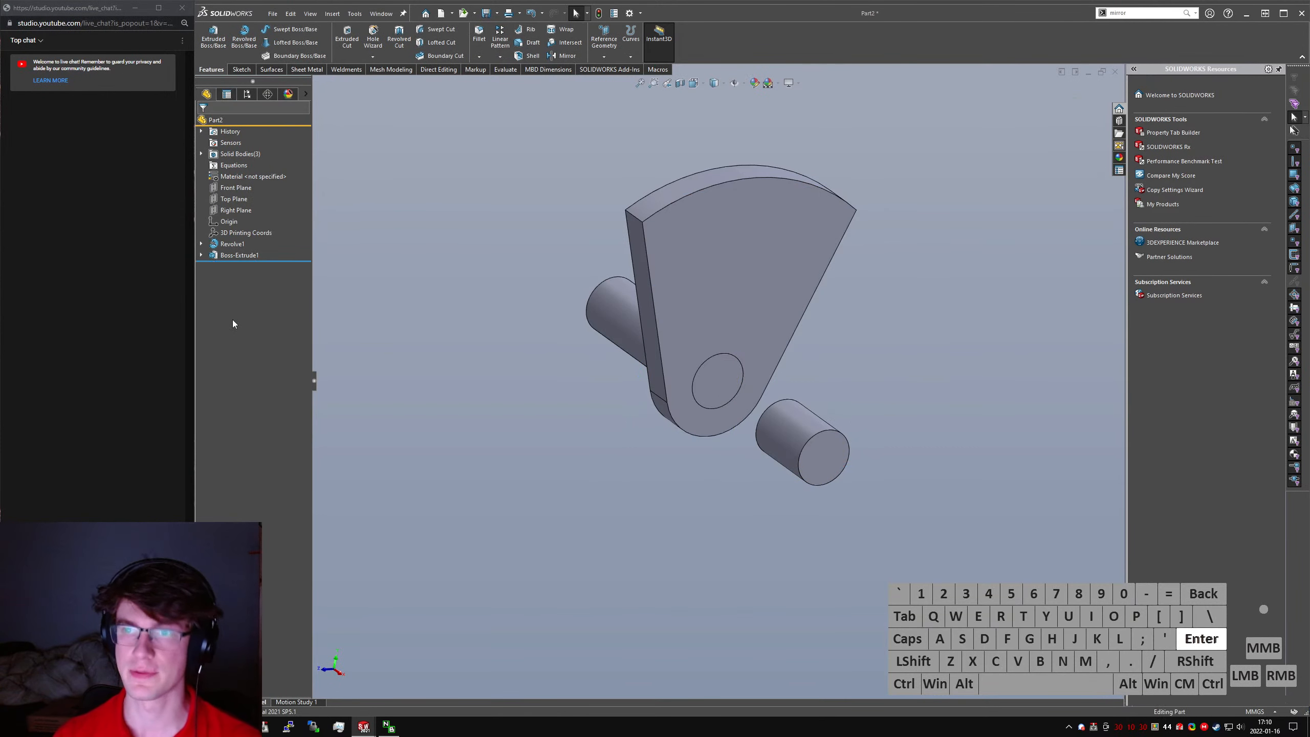
- Mirror the crankshaft web as a body across the Right Plane
type("smirror")
key("Return")
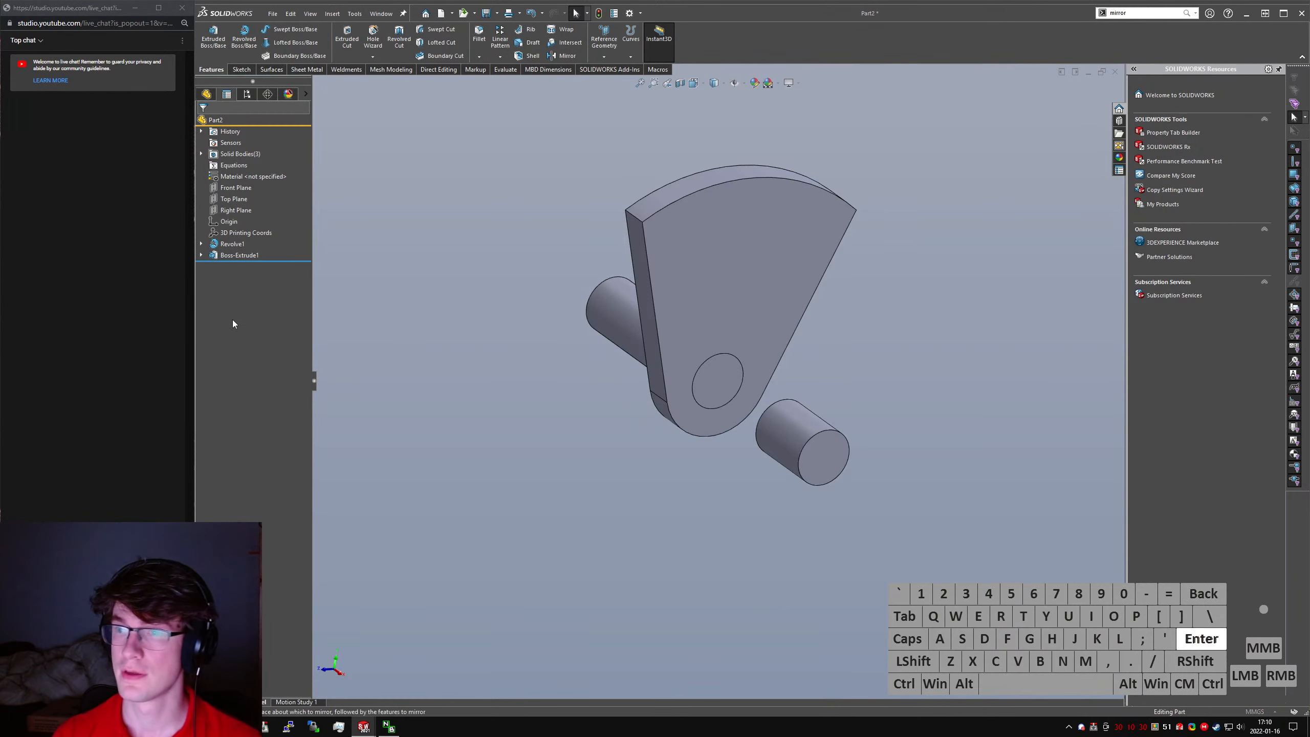
left_click(325, 86)
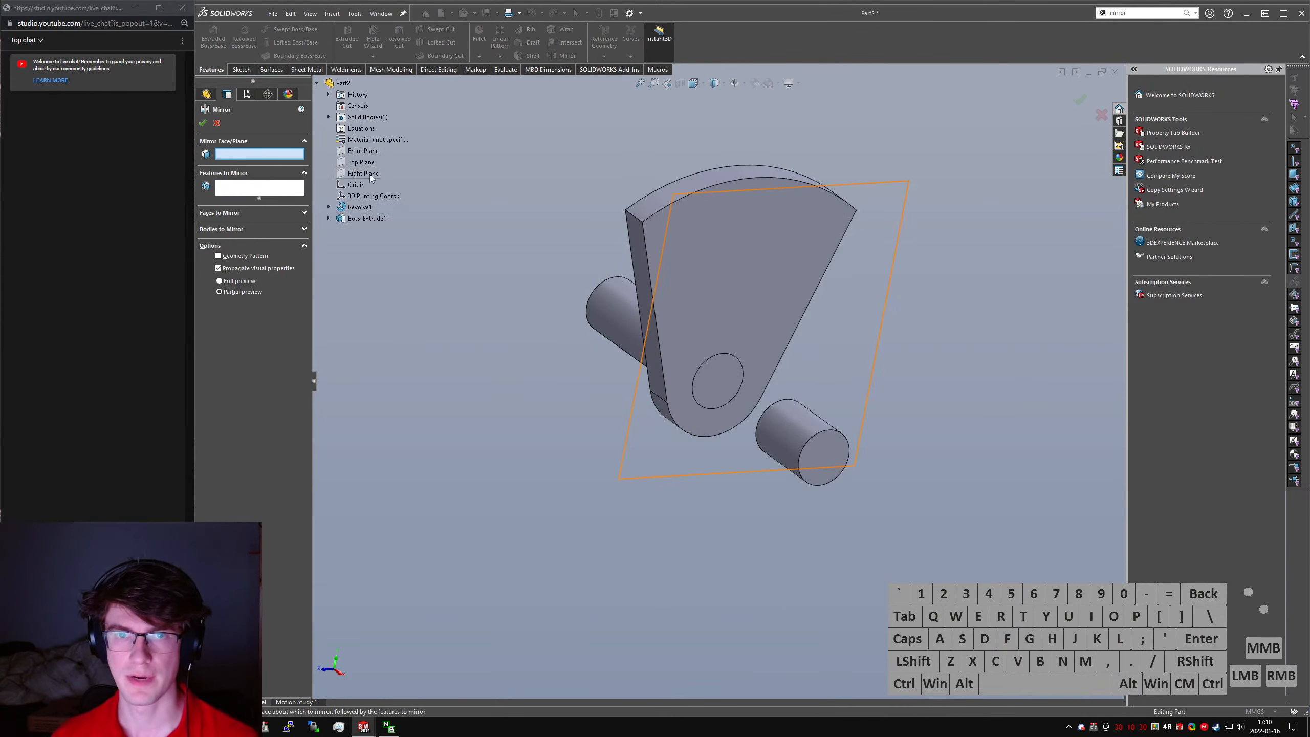
left_click(363, 174)
left_click(764, 289)
left_click(765, 289)
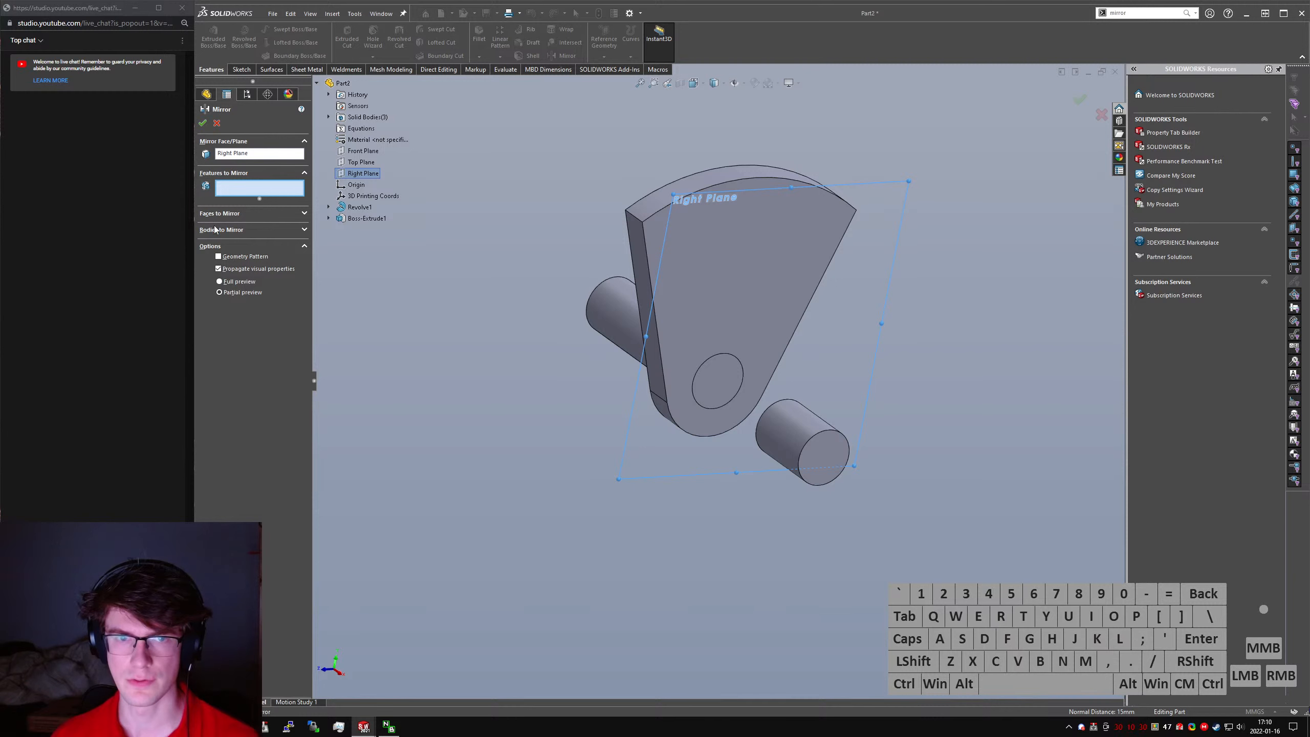
left_click(720, 248)
right_click(806, 263)
middle_click_drag(983, 386, 723, 548)
left_click(723, 548)
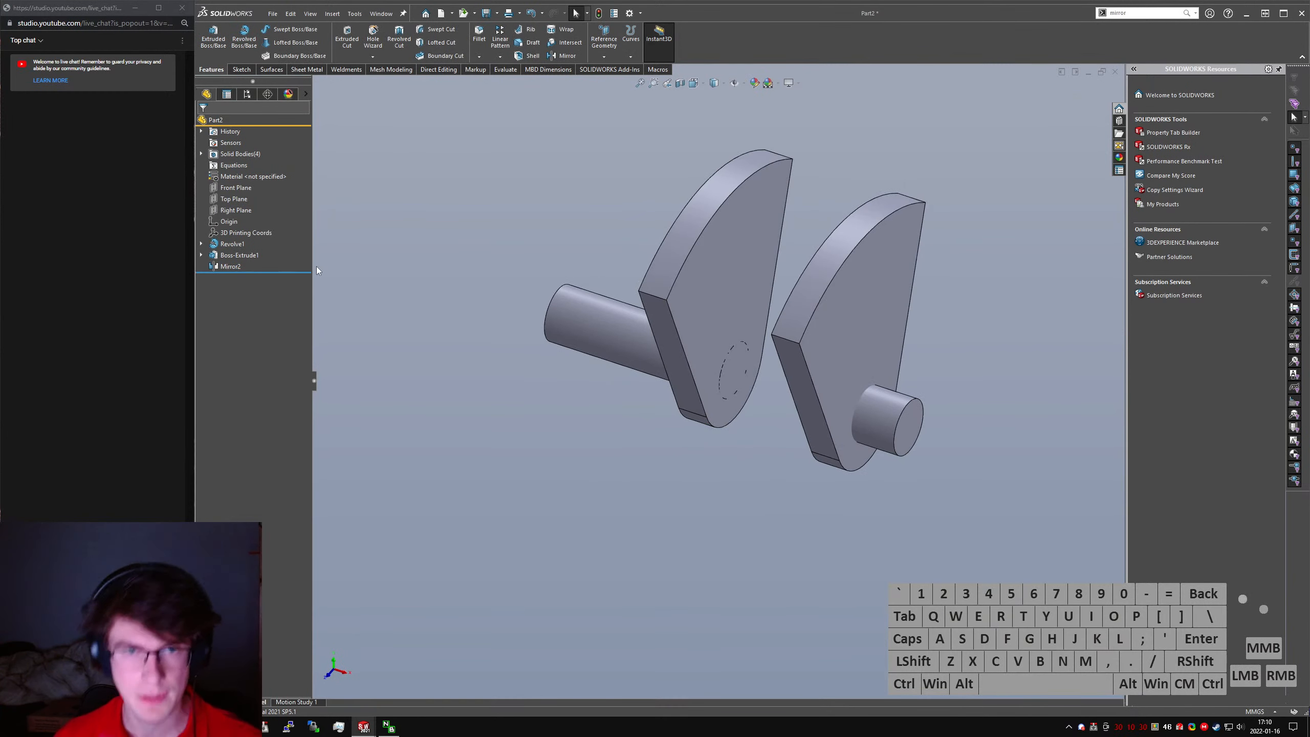
- Show the web extrusion's sketch in the model
left_click(202, 255)
left_click(242, 266)
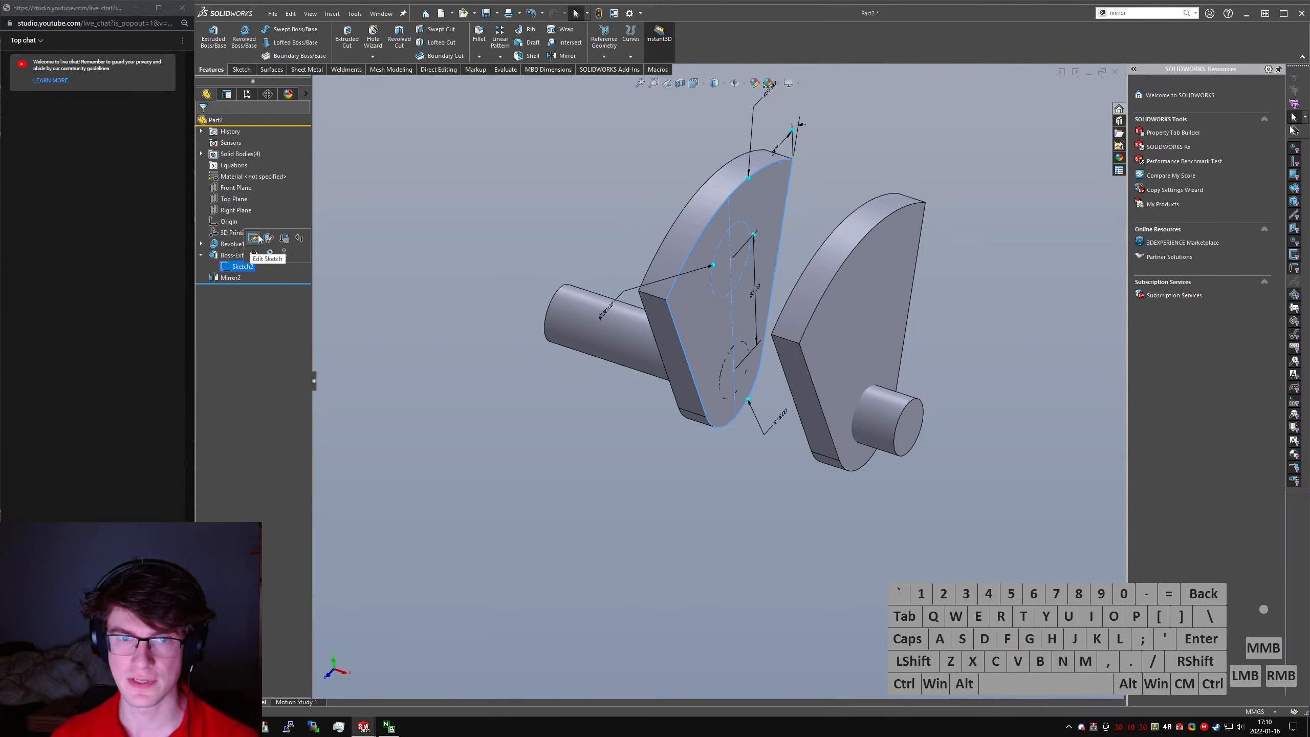
right_click(235, 268)
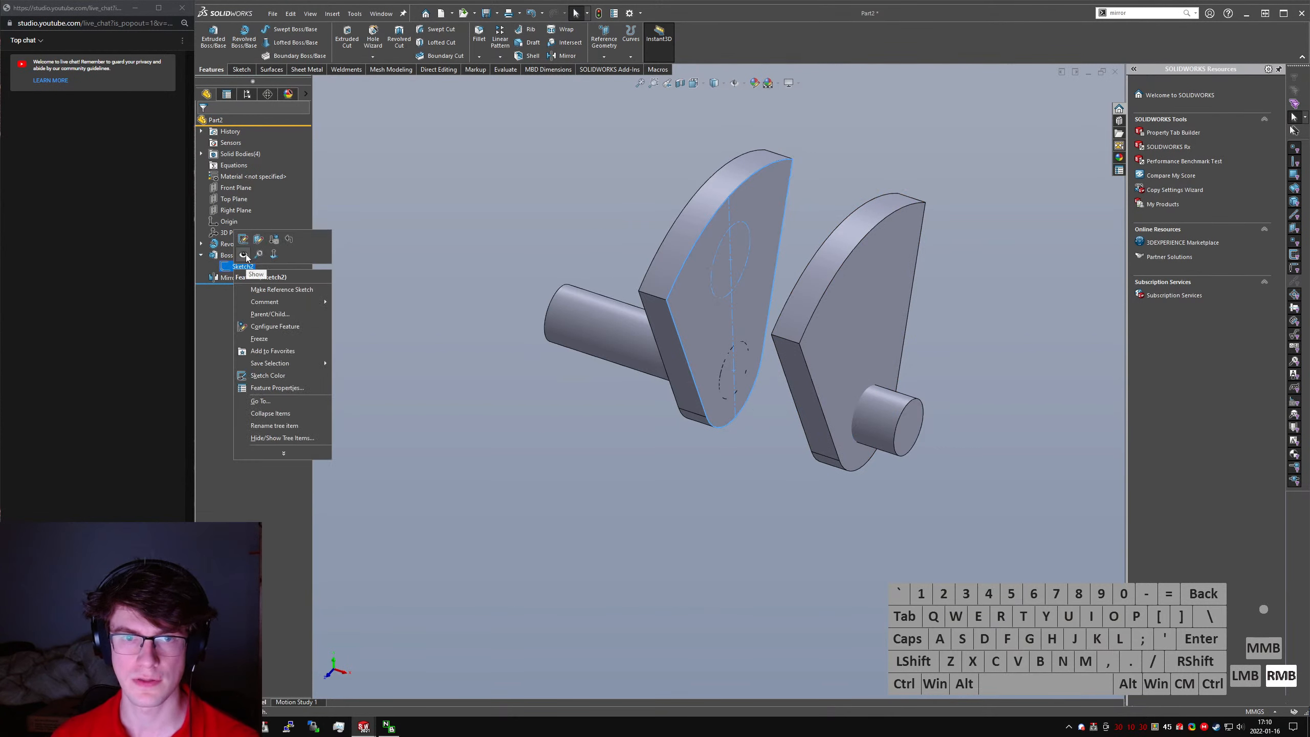
left_click(244, 252)
- Start a sketch on the Right Plane and convert the upper circle of the web's sketch into it
left_click(237, 72)
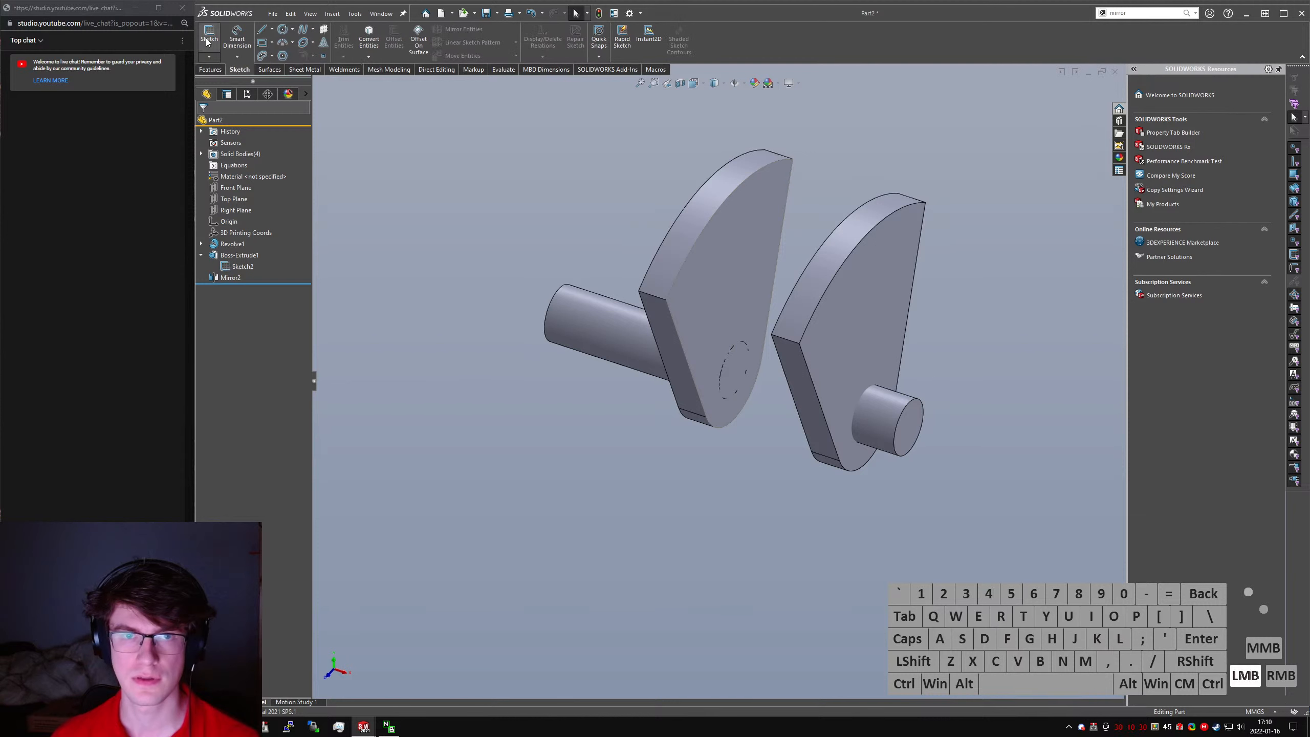
left_click(207, 38)
left_click(365, 174)
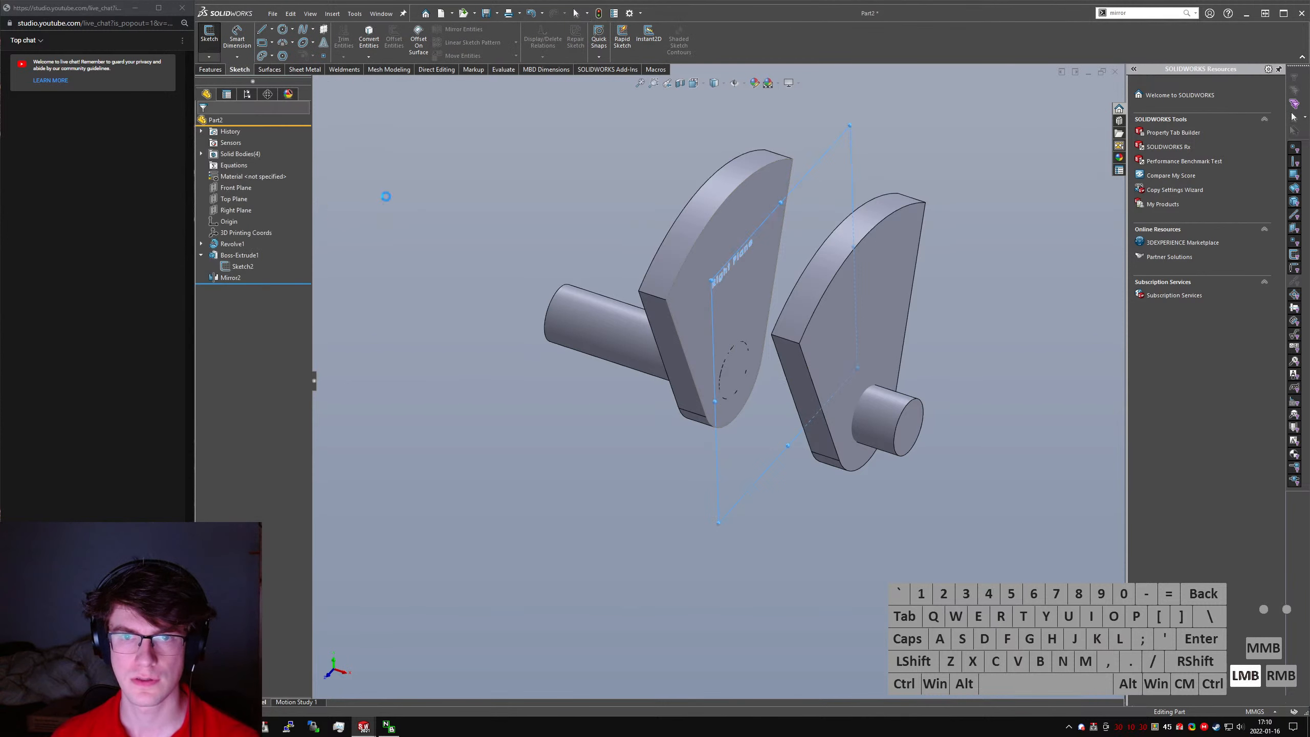
left_click(243, 267)
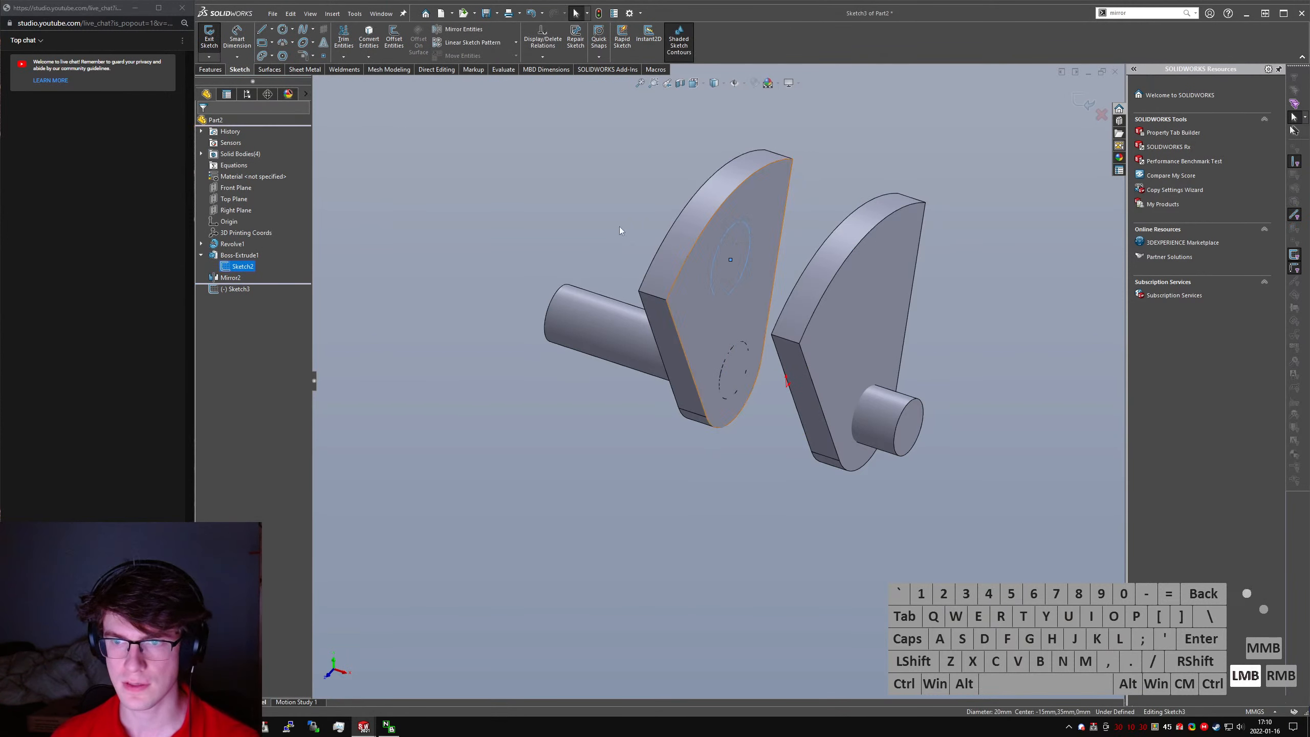
left_click(369, 39)
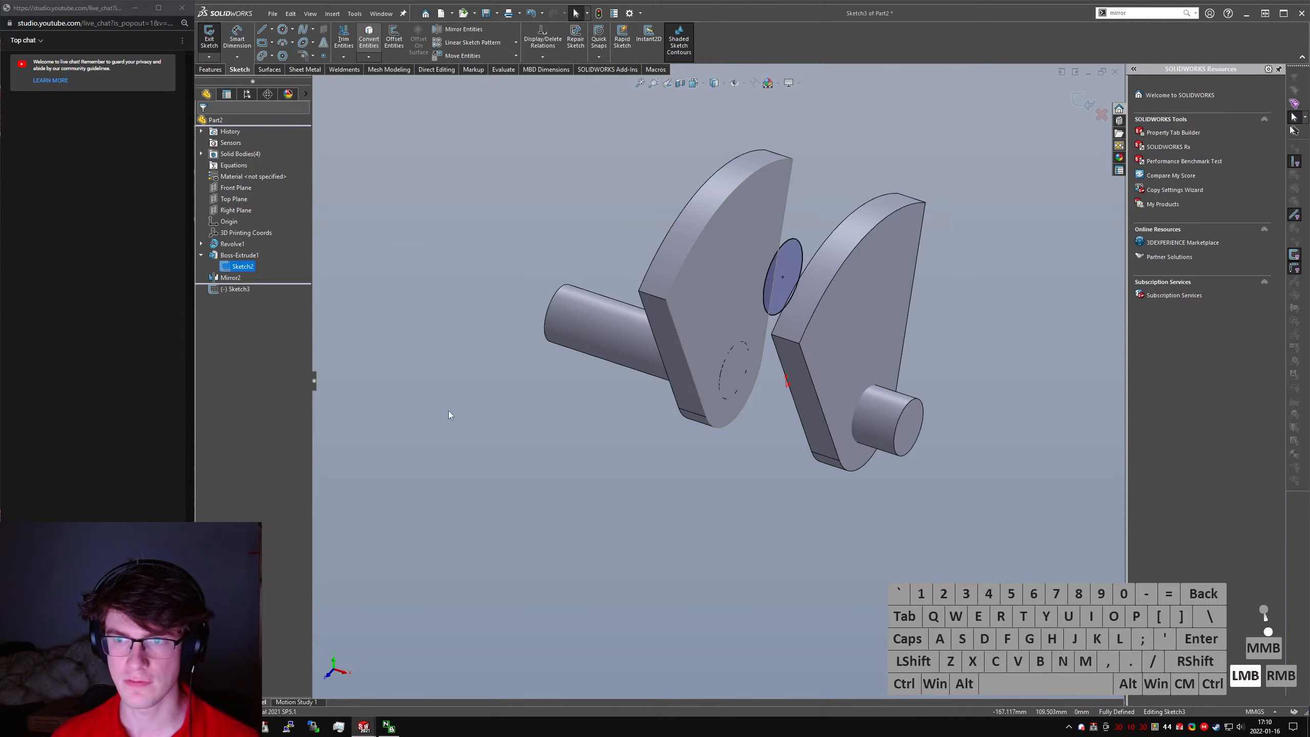
- Extrude the converted circle Up To Next in both directions to form the crankpin between the two webs
left_click(212, 70)
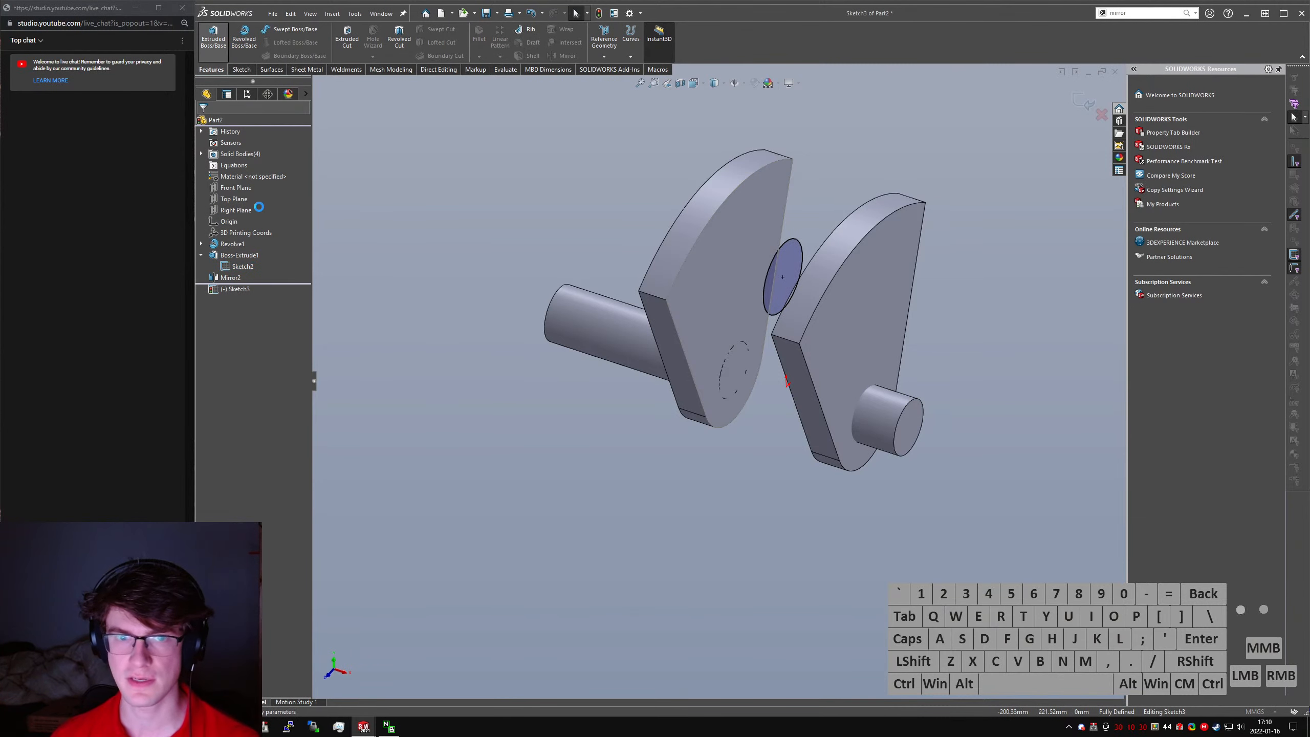
left_click(258, 184)
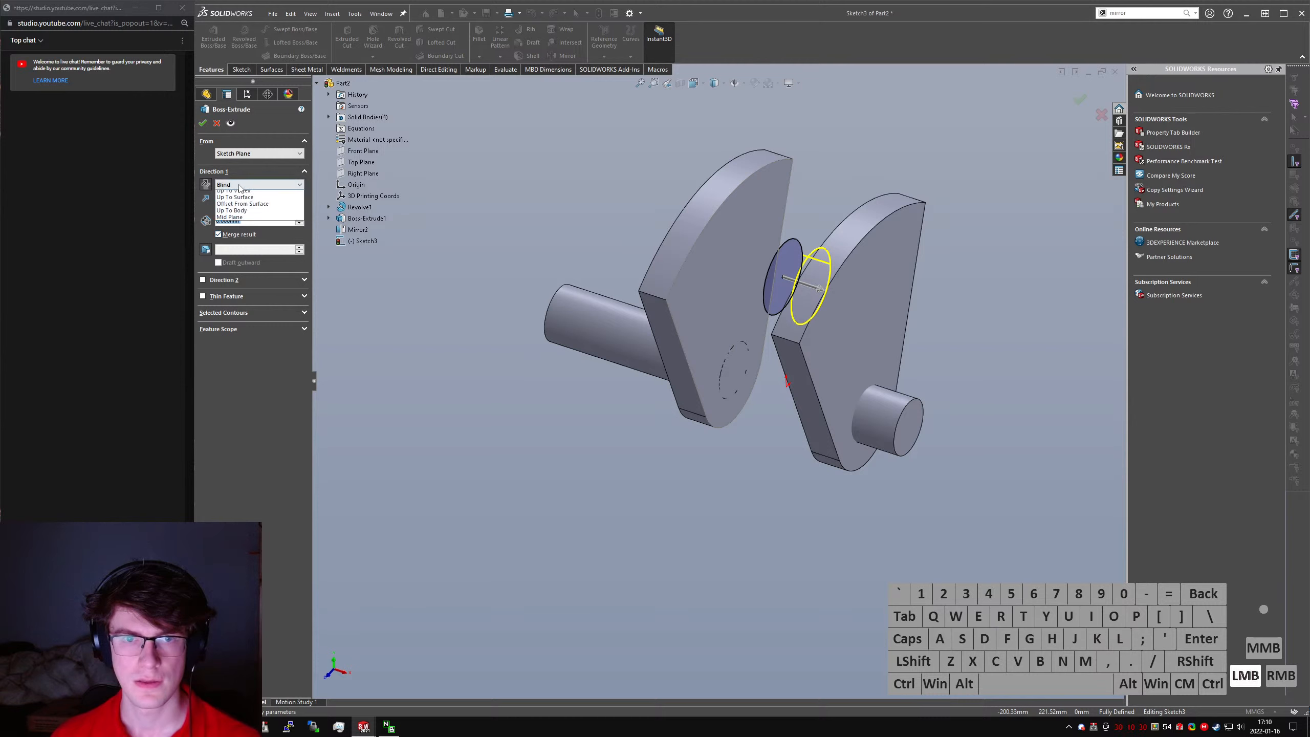
left_click(242, 206)
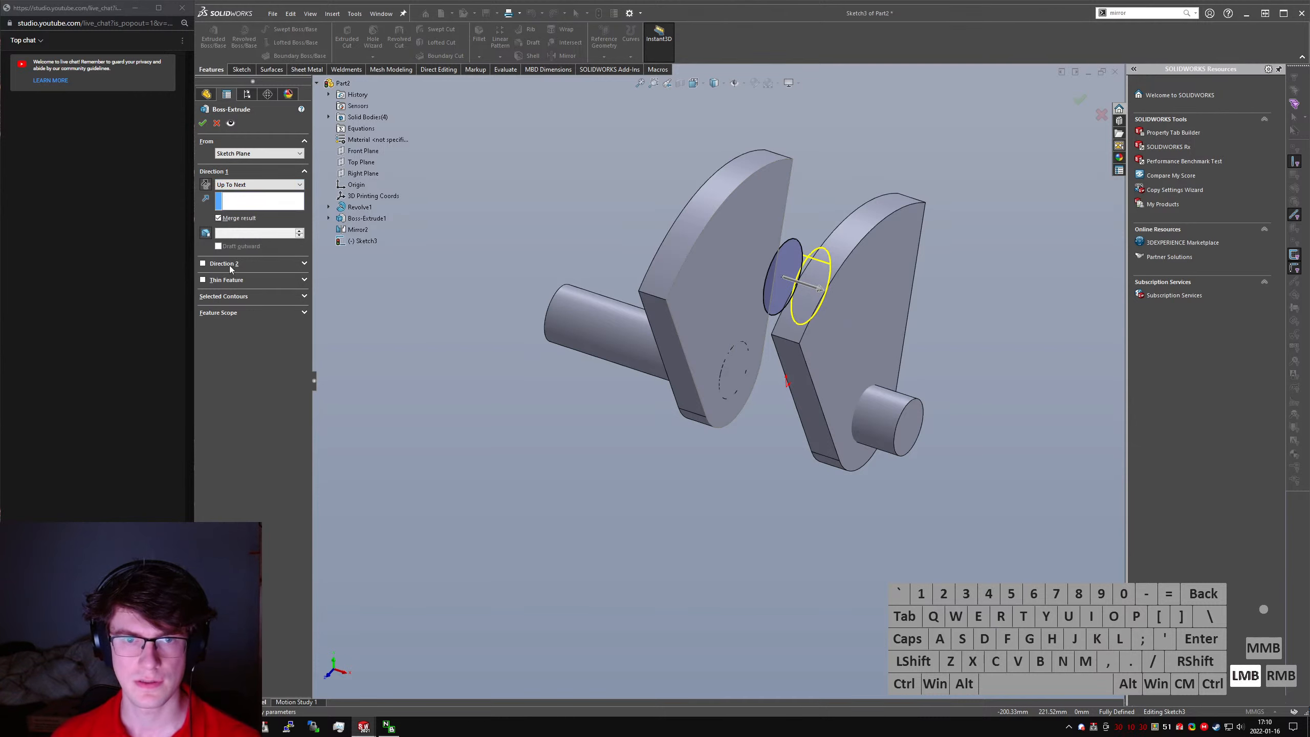
left_click(229, 264)
left_click(203, 123)
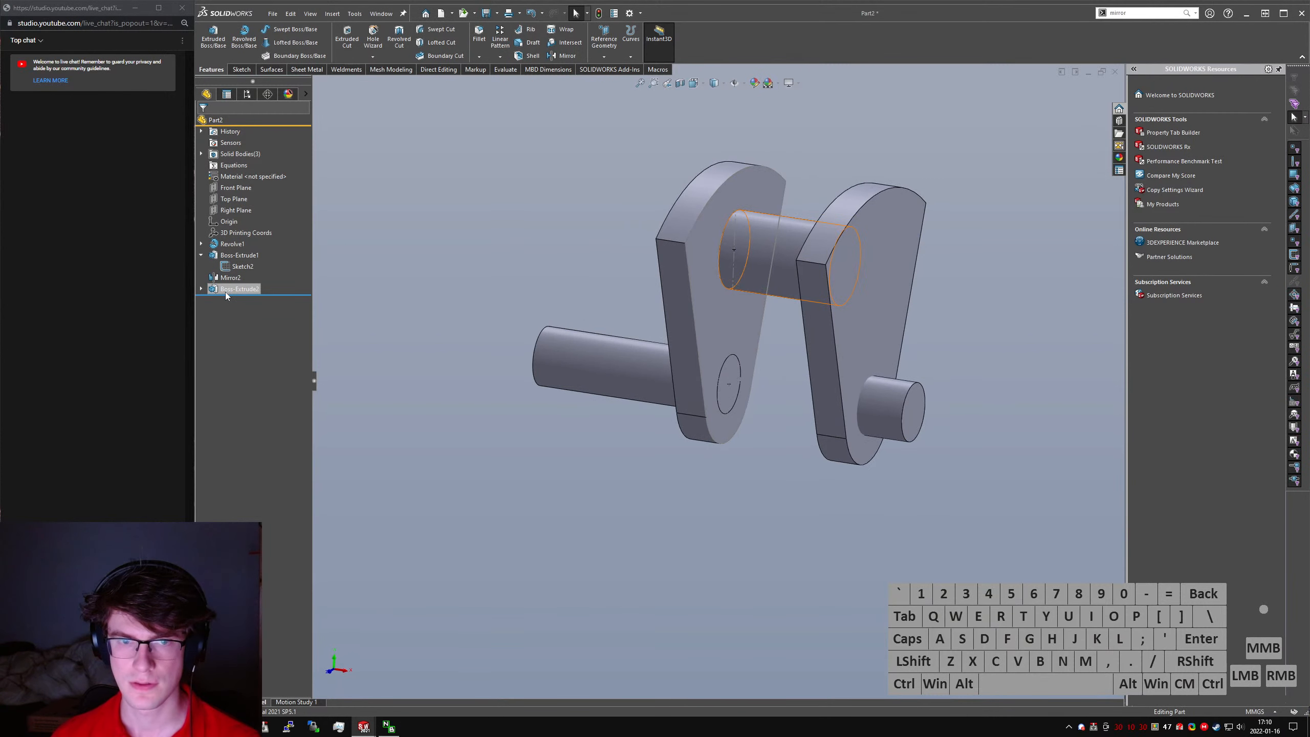
- Edit the crankpin extrusion so that it does not merge with the webs and stays a separate body
right_click(225, 292)
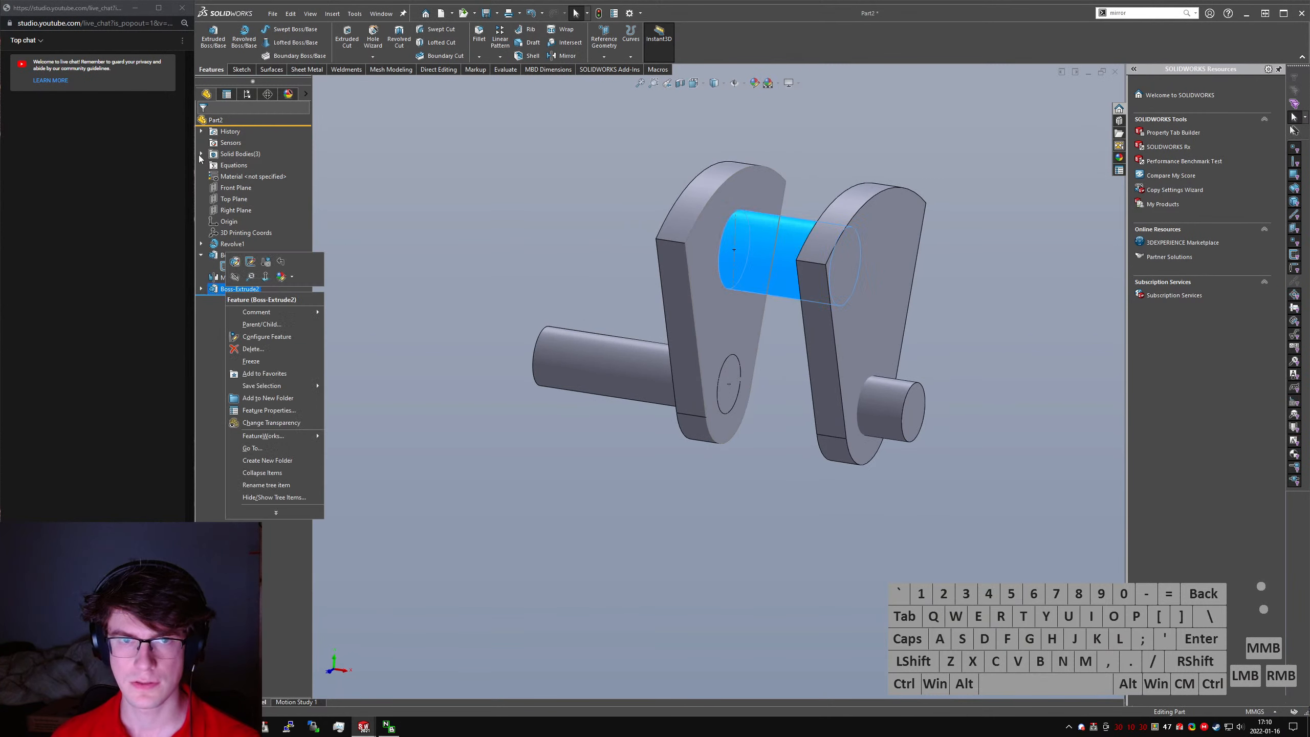
left_click(353, 308)
left_click(240, 290)
left_click(256, 262)
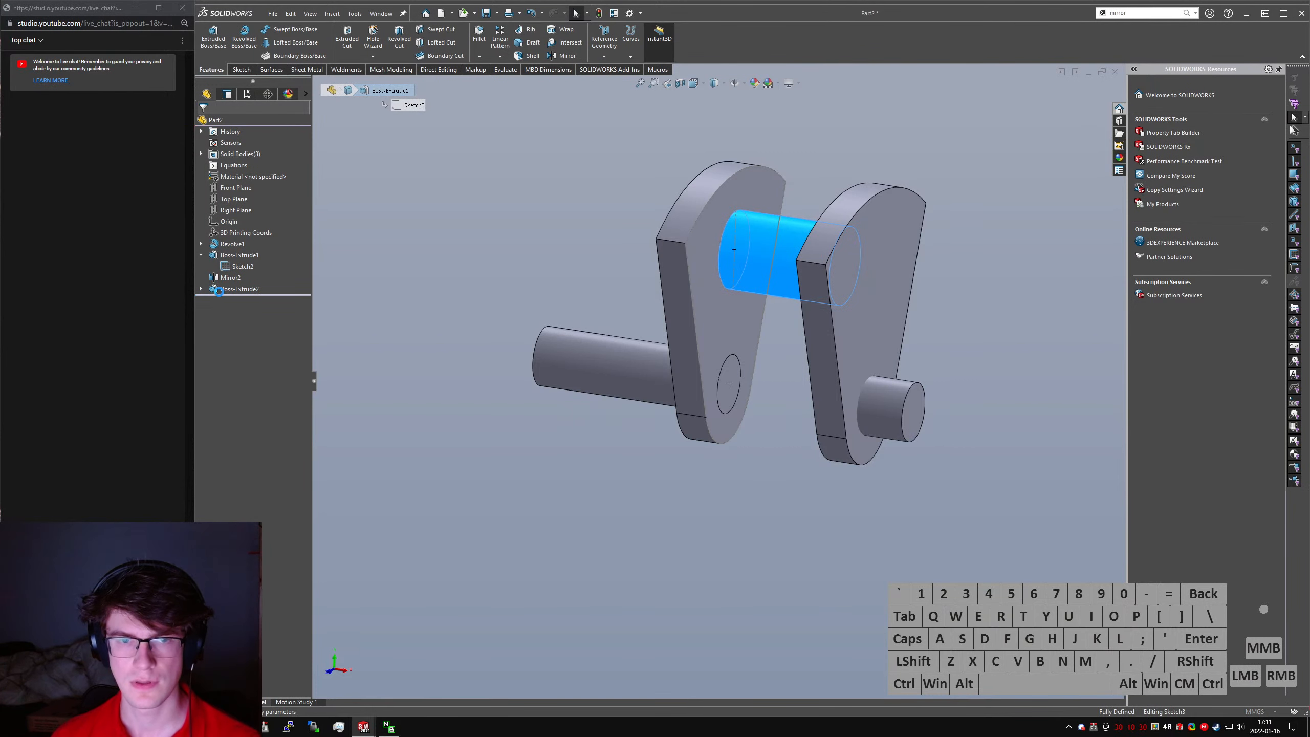
left_click(220, 218)
left_click(203, 123)
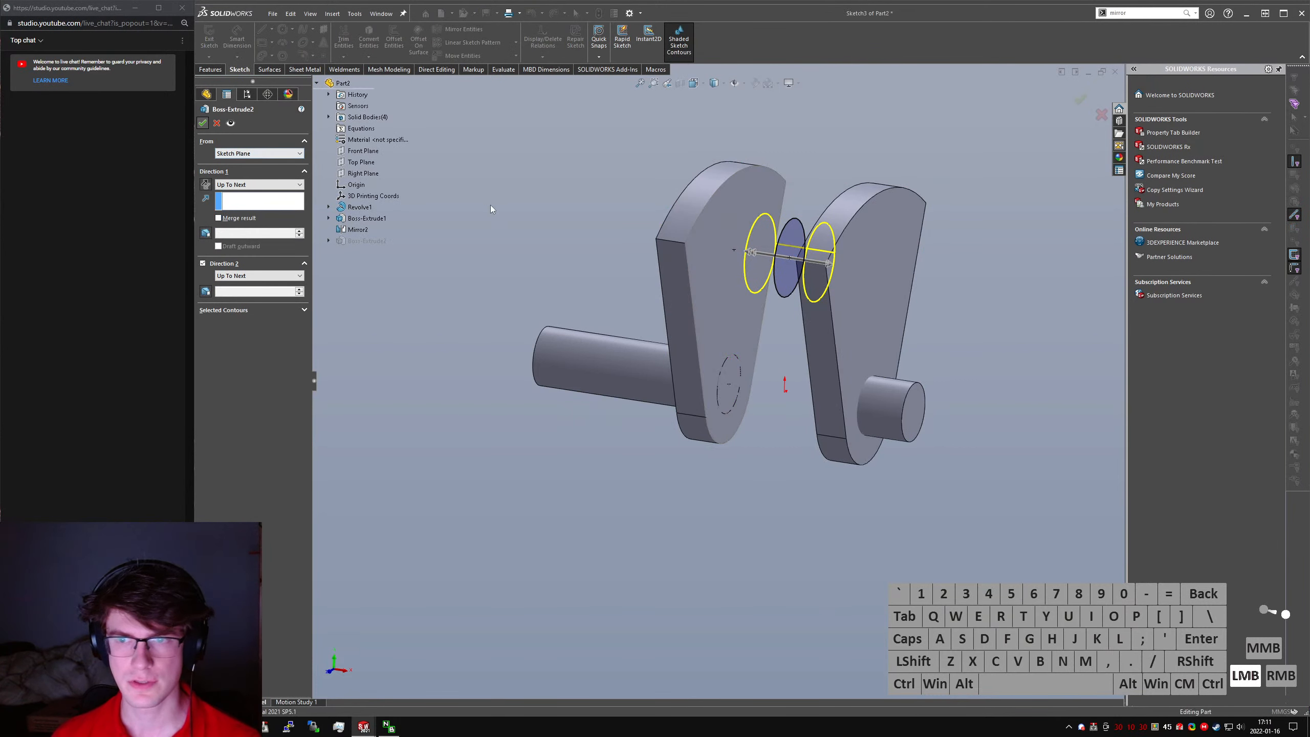
- Combine the two webs, the crankpin and both shaft cylinders into one body with the Add operation
type("scombine")
key("Return")
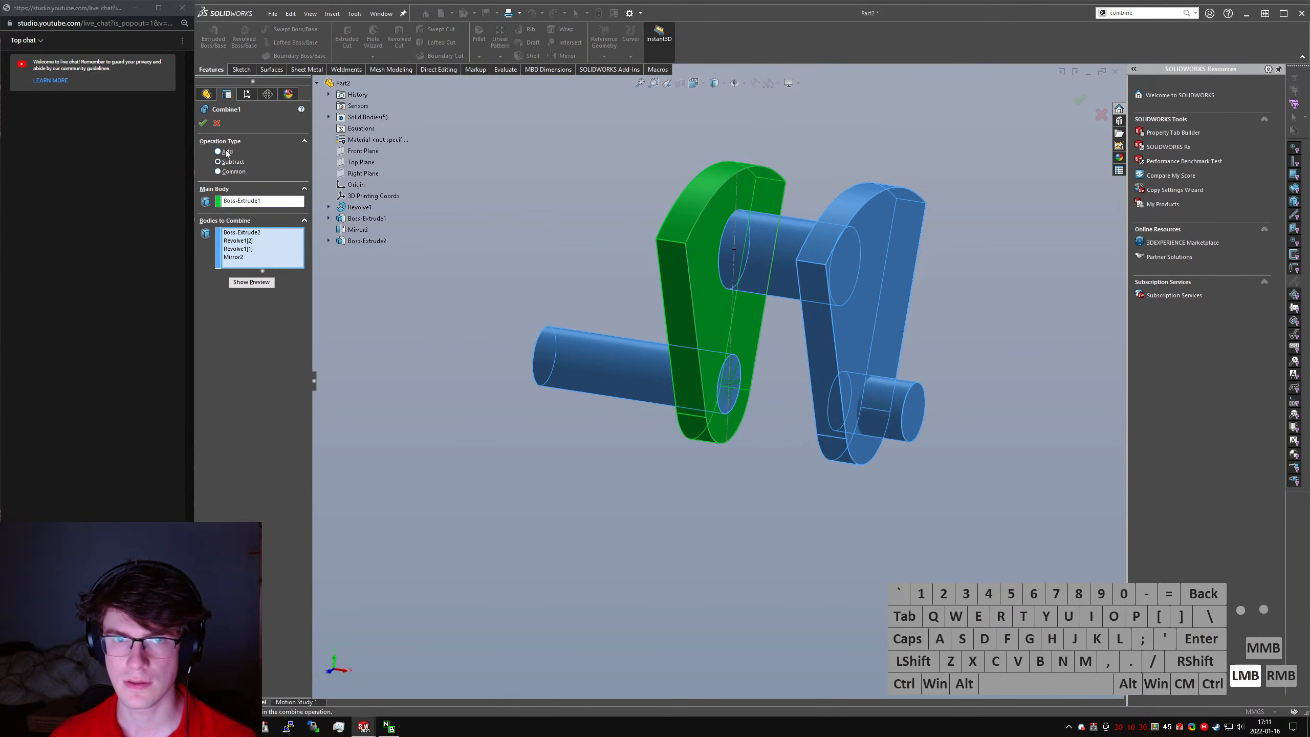
left_click(230, 151)
left_click_drag(496, 140, 954, 481)
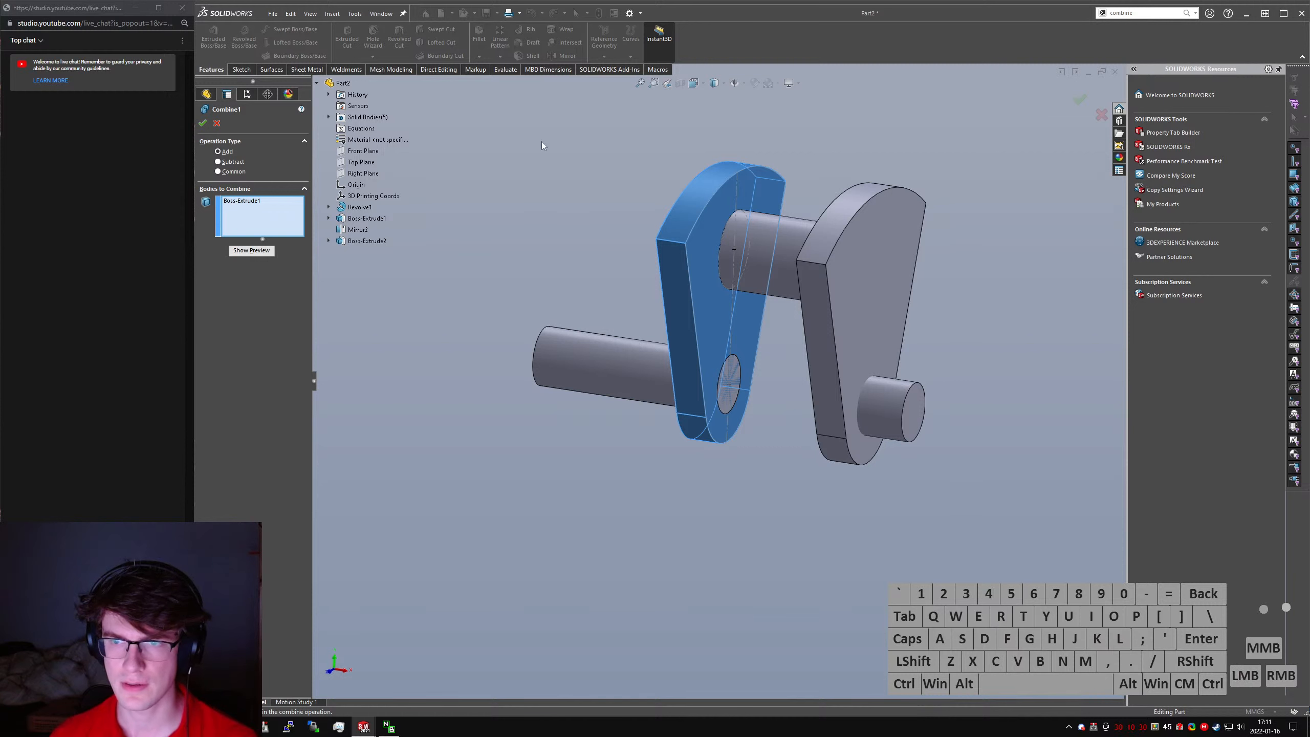
left_click_drag(542, 141, 1097, 577)
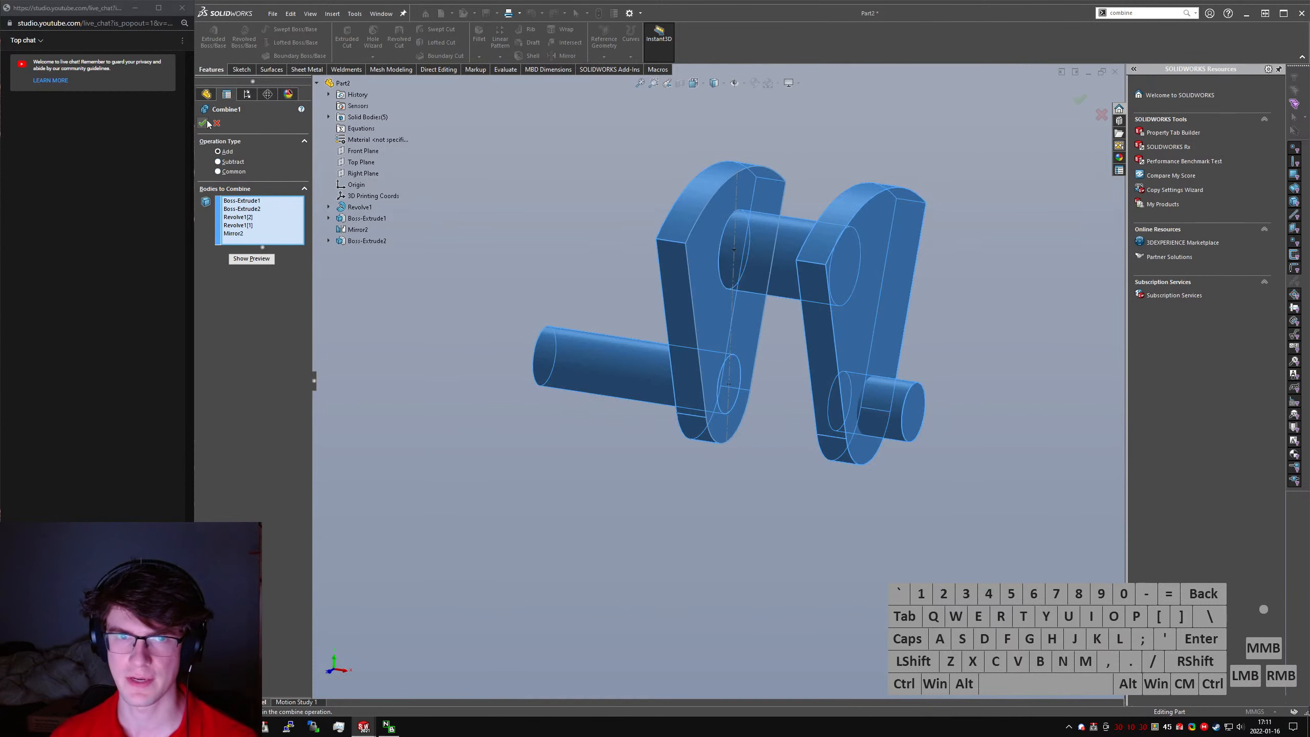
left_click(204, 123)
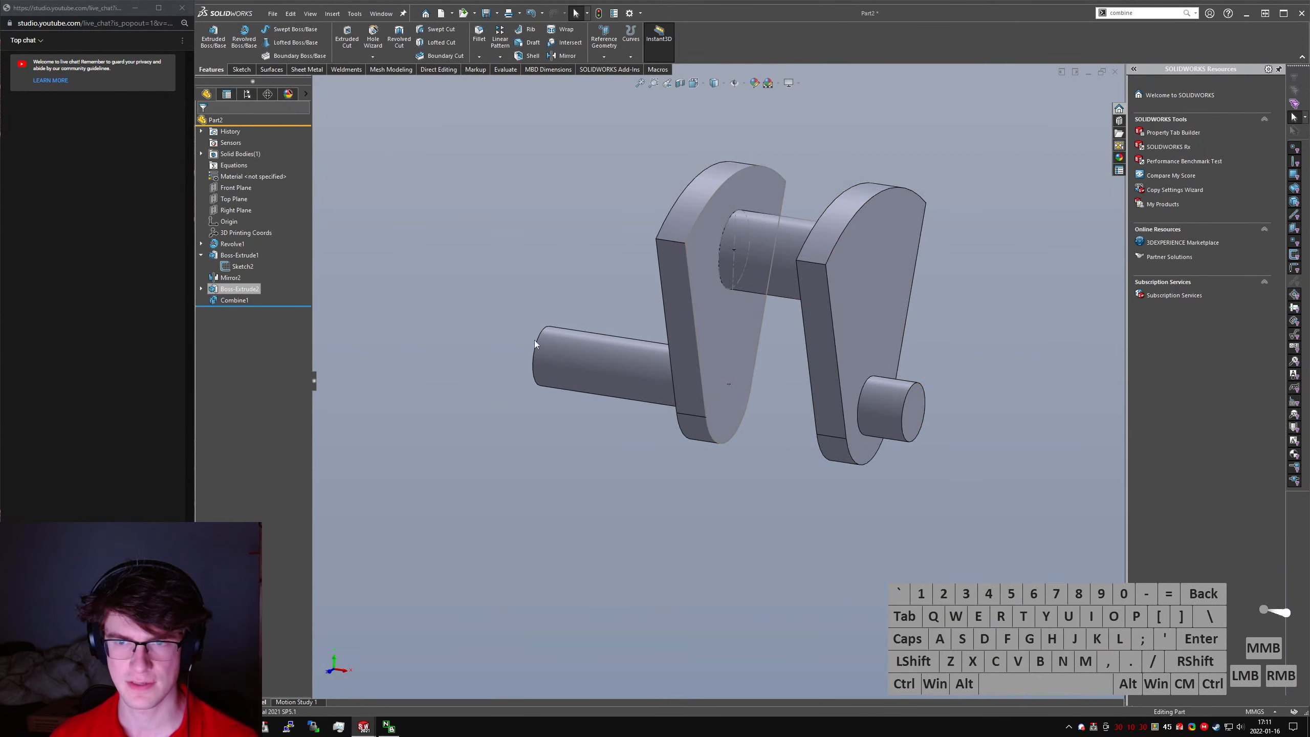
- Hide the web's sketch and save the part as Simple Crankshaft
right_click(749, 251)
left_click(773, 235)
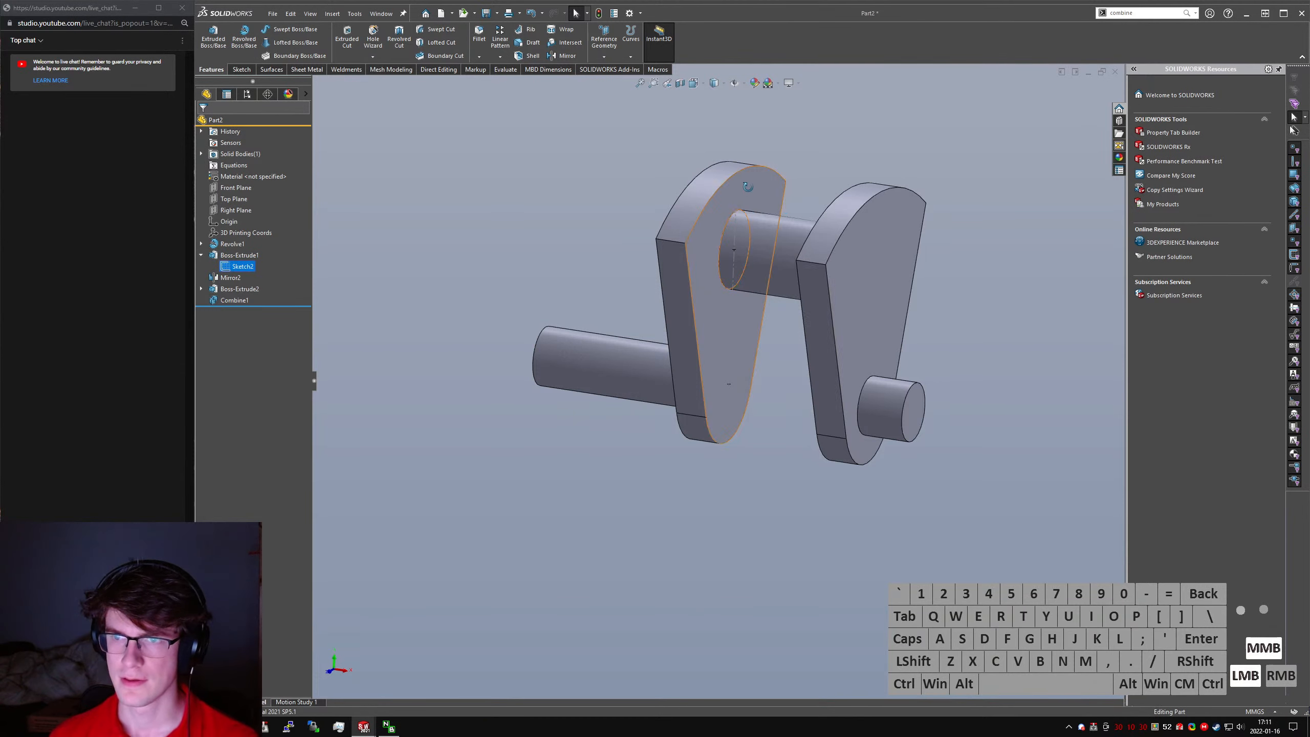
mouse_move(746, 188)
middle_mouse_down()
mouse_move(727, 180)
mouse_move(800, 168)
middle_mouse_up()
left_click(822, 149)
key("ctrl+s")
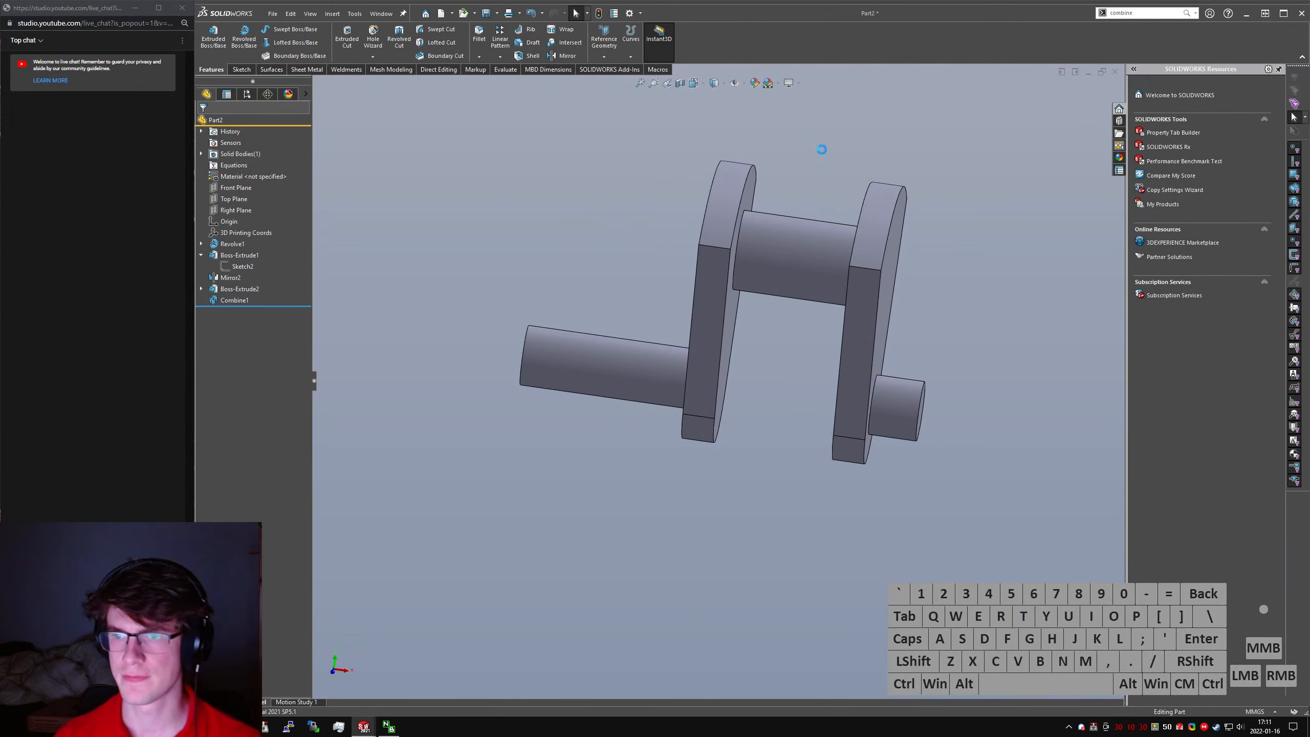
type("Simple Crankshaft")
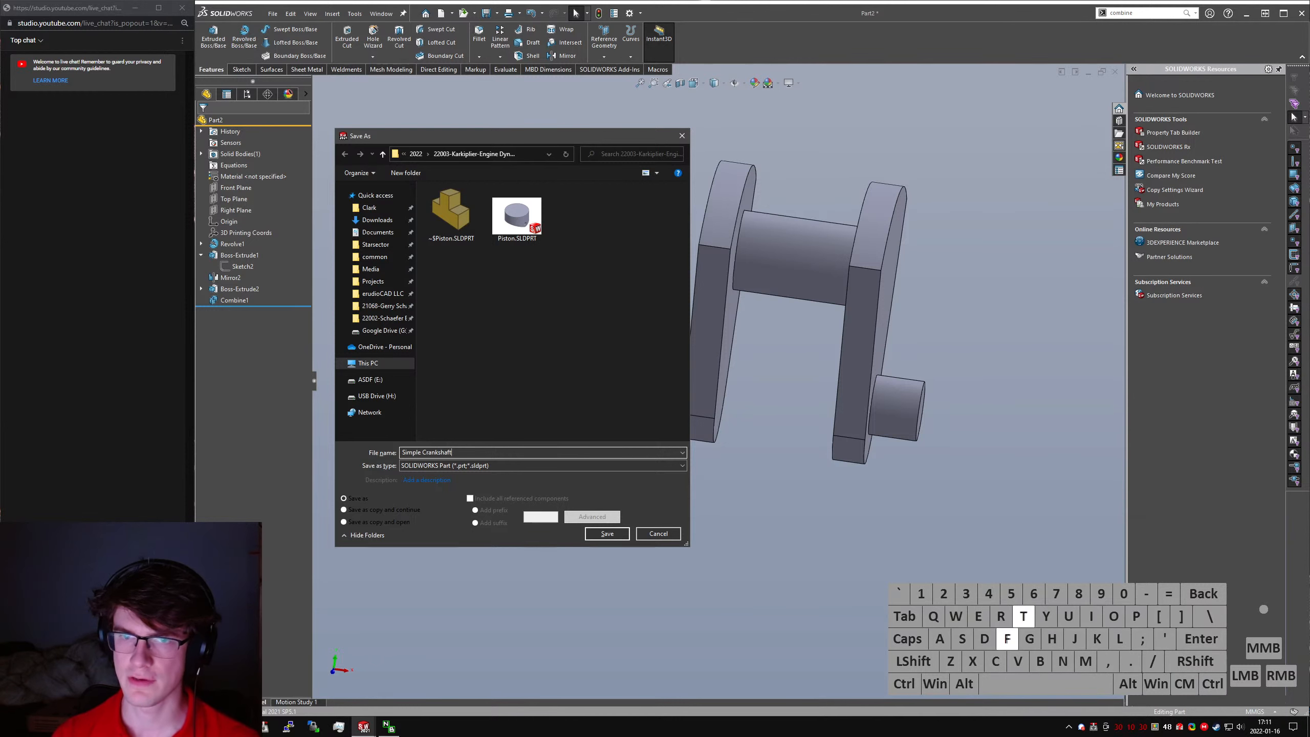
key("Return")
- Assign Plain Carbon Steel as the crankshaft's material and save the part
right_click(237, 176)
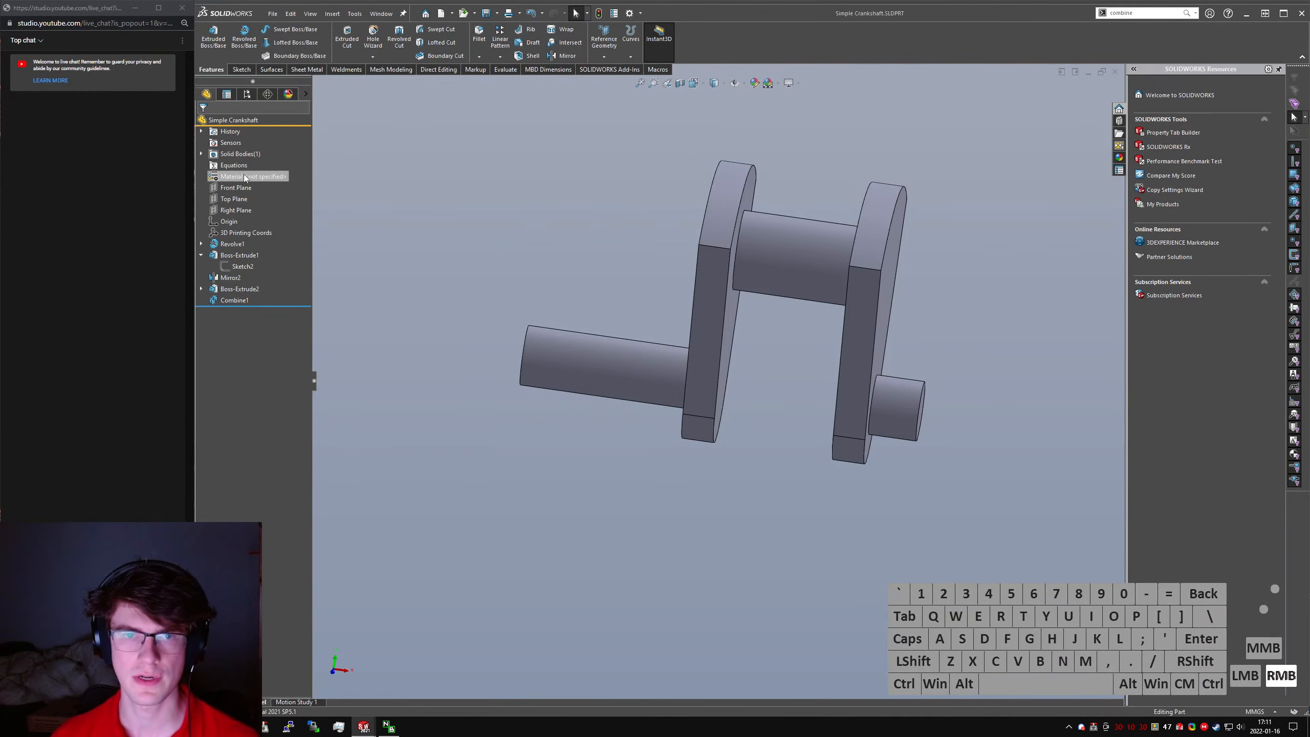
left_click(299, 232)
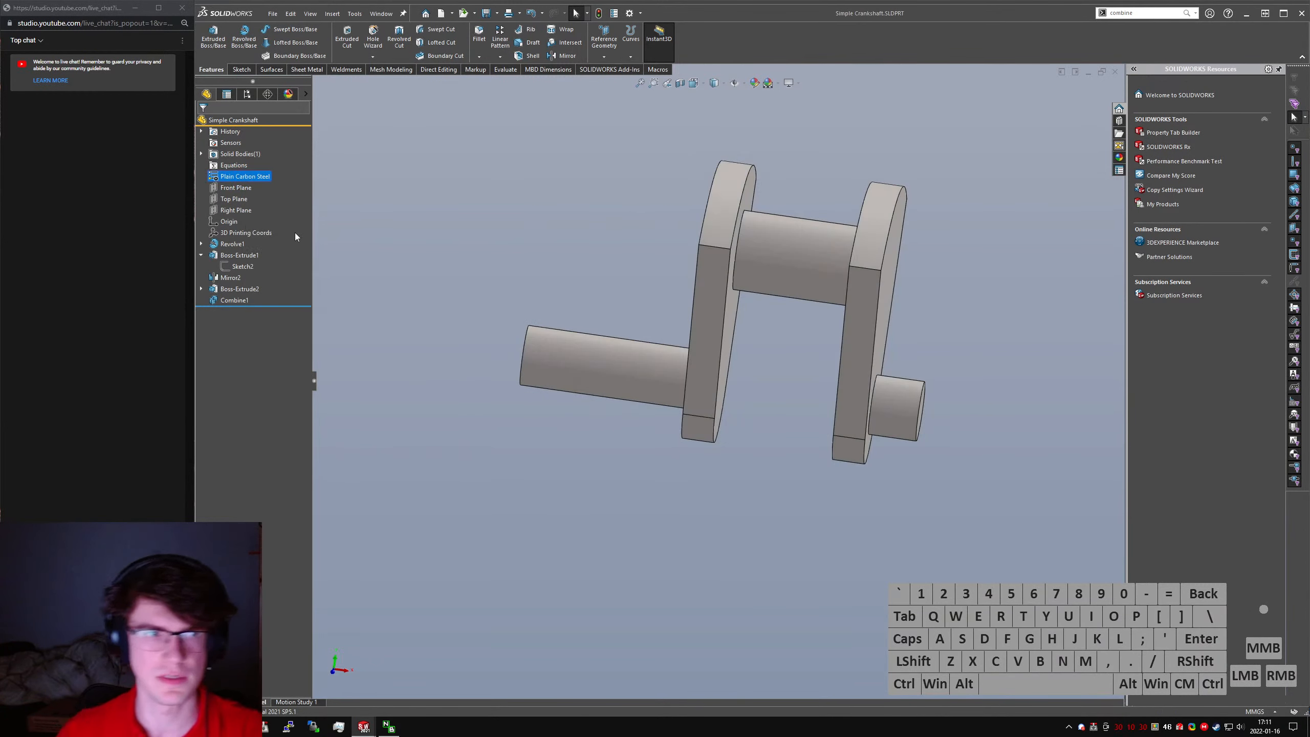
key("ctrl+s")
key("ctrl+Tab")
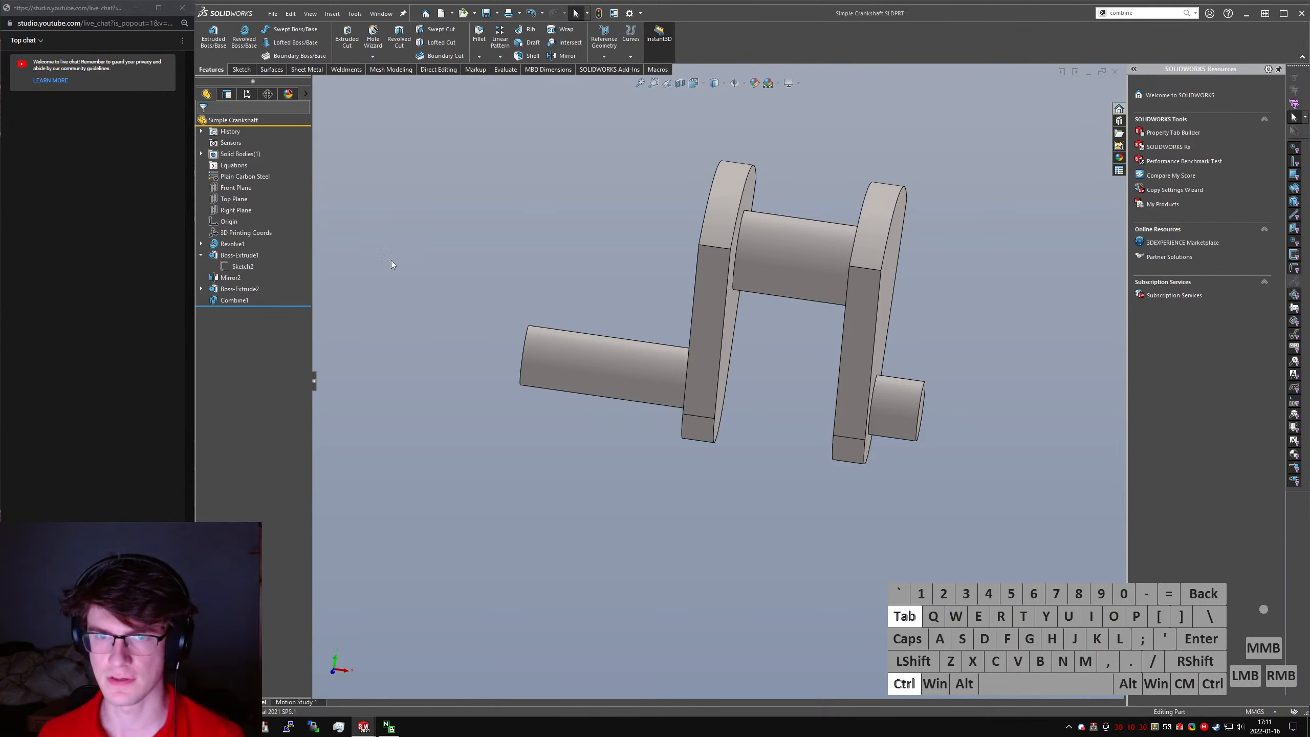
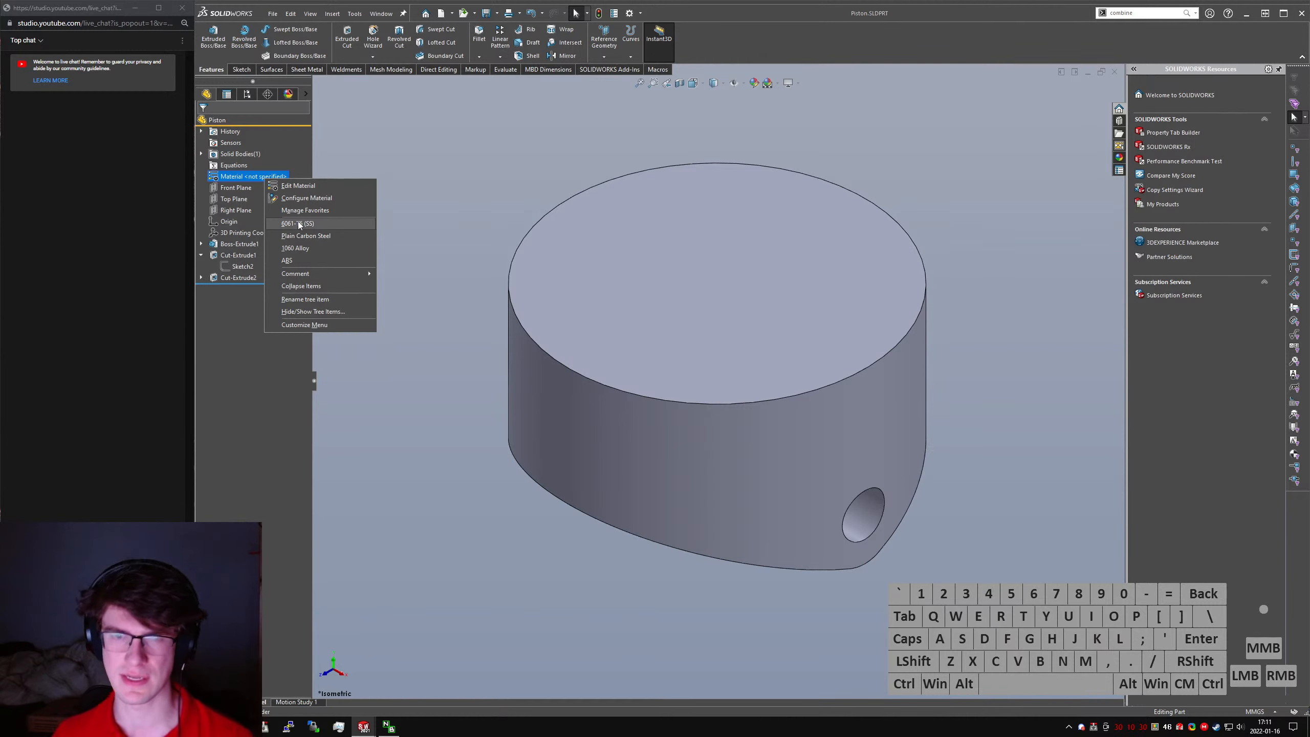
- Assign Plain Carbon Steel as the piston's material and save the part
left_click(306, 236)
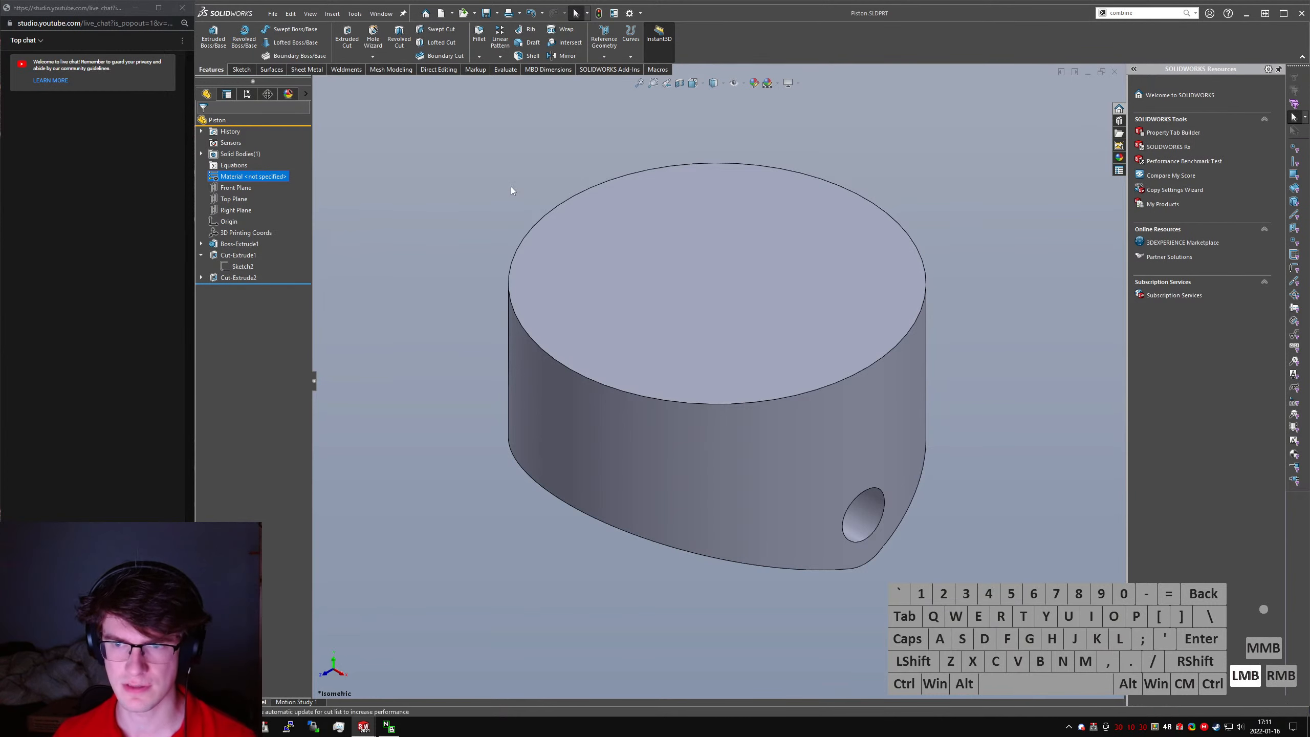
key("ctrl+s")
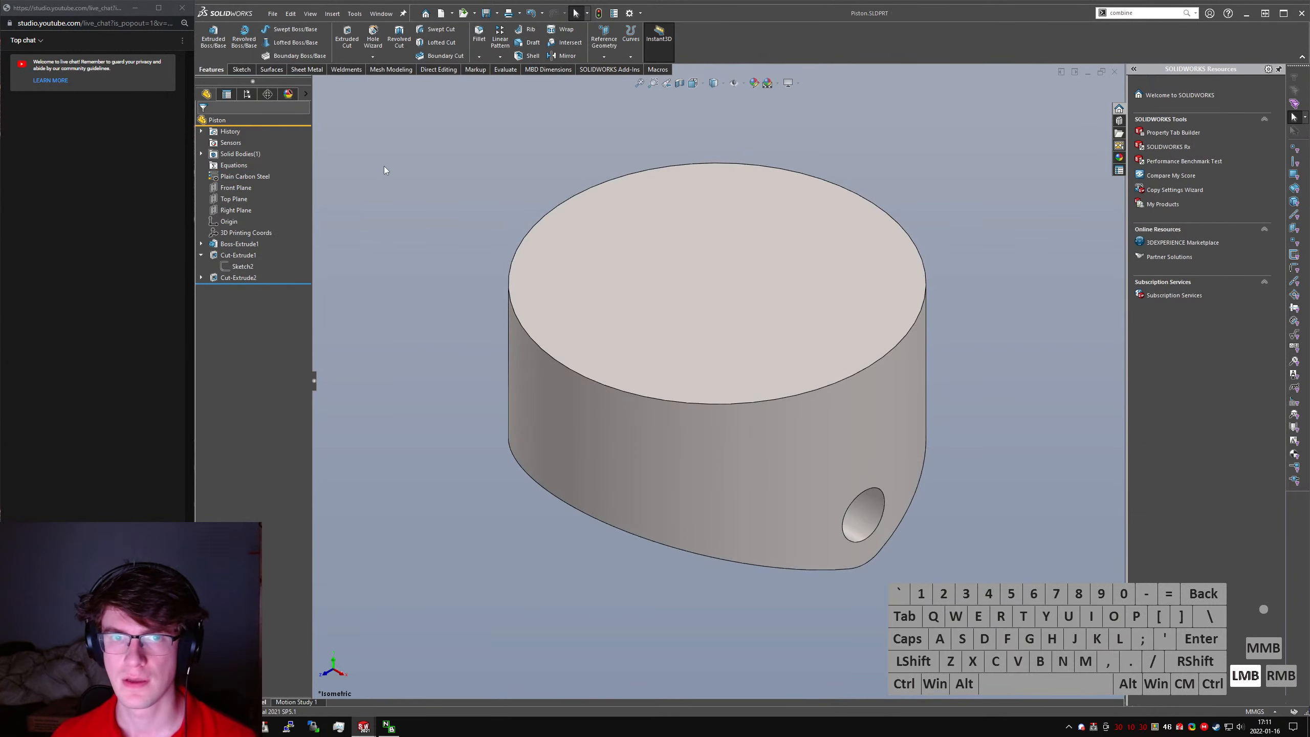
scroll(431, 349, "up", 4)
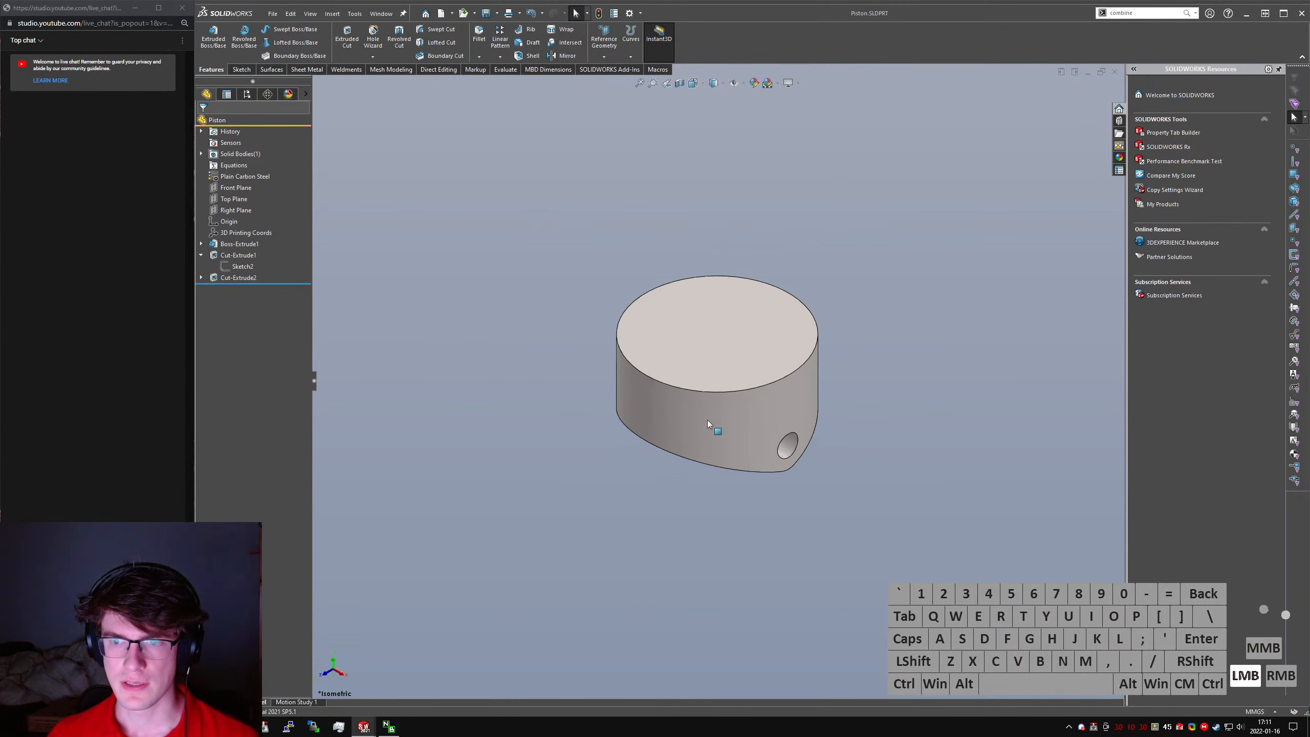
scroll(754, 439, "down", 2)
- Switch to the Simple Crankshaft part, make a new assembly from it and place the crankshaft in the assembly
left_click(292, 15)
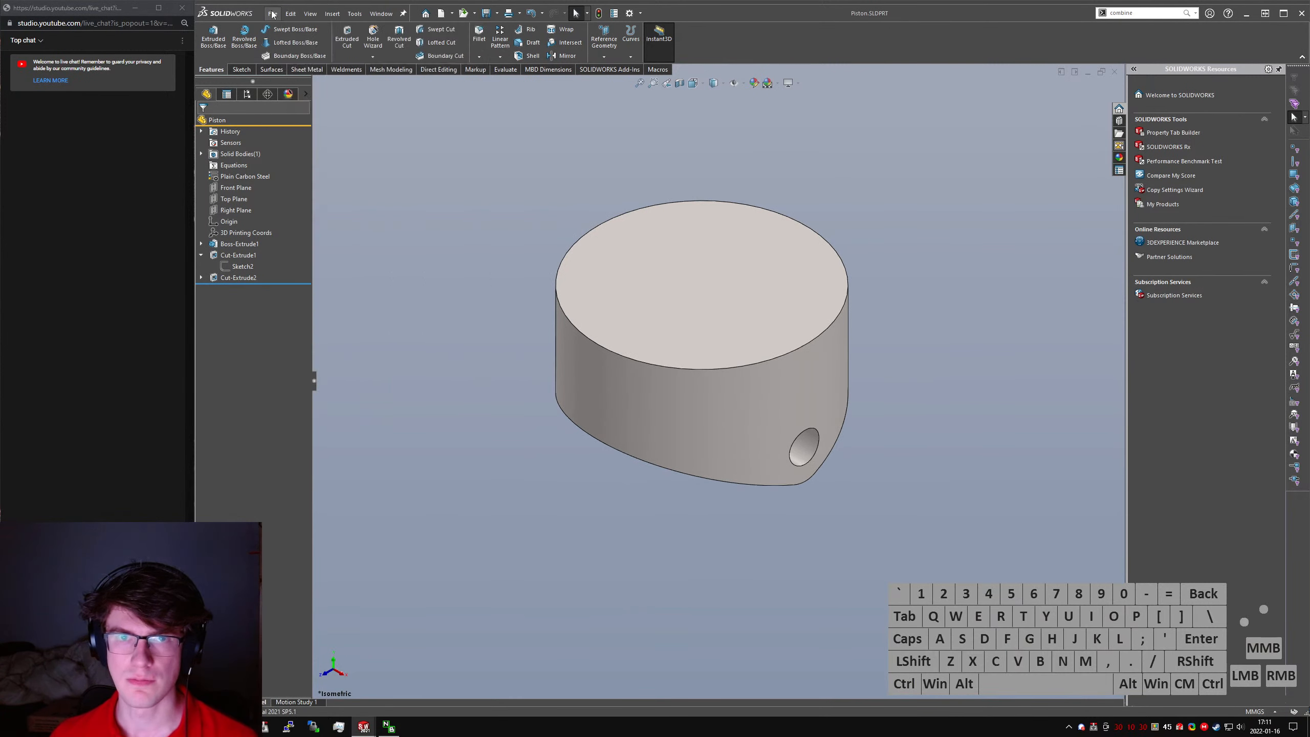
left_click(713, 129)
key("ctrl+Tab")
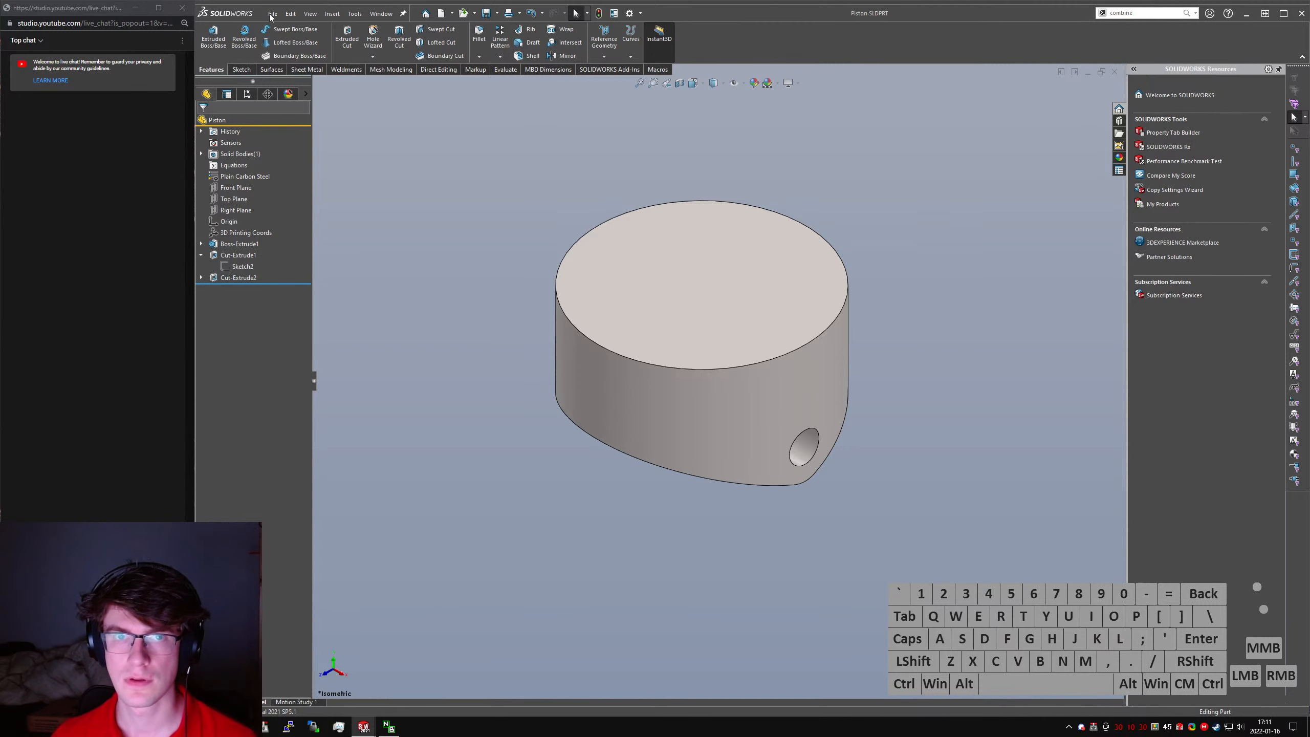
left_click(271, 16)
left_click(311, 14)
left_click(272, 14)
left_click(311, 110)
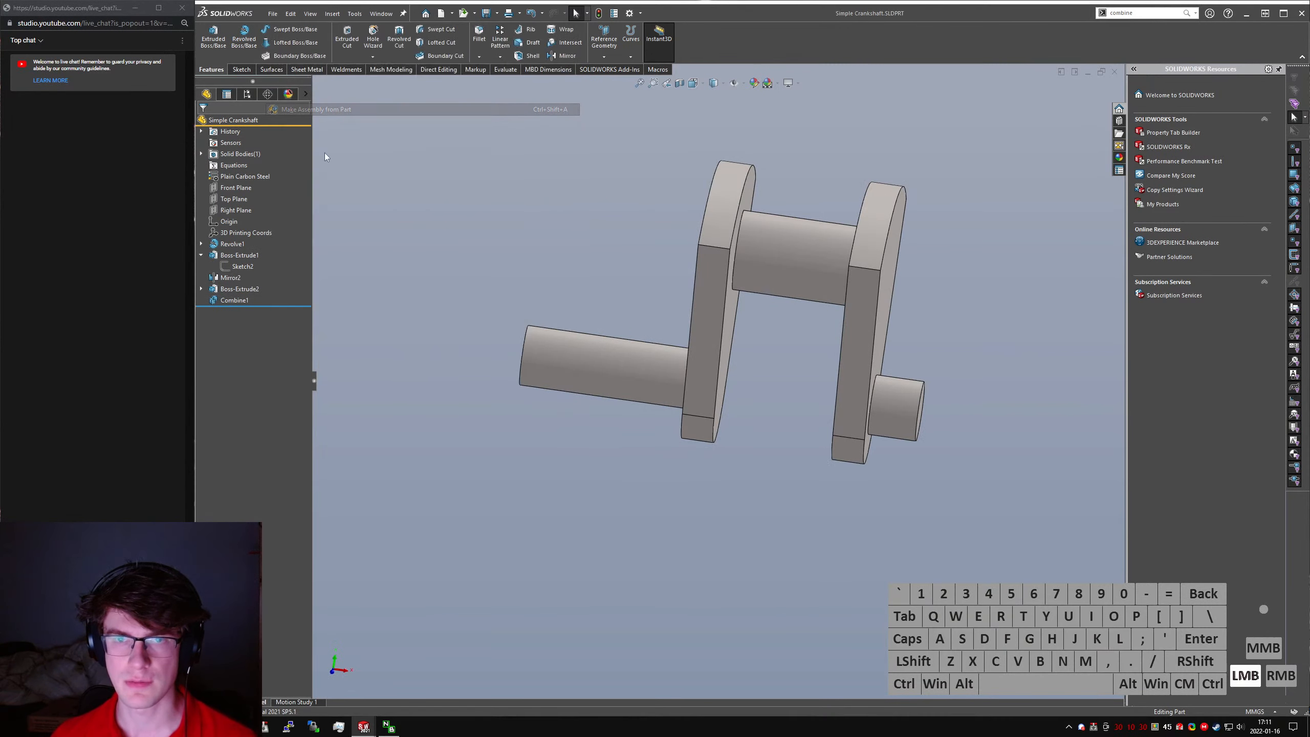
double_click(512, 294)
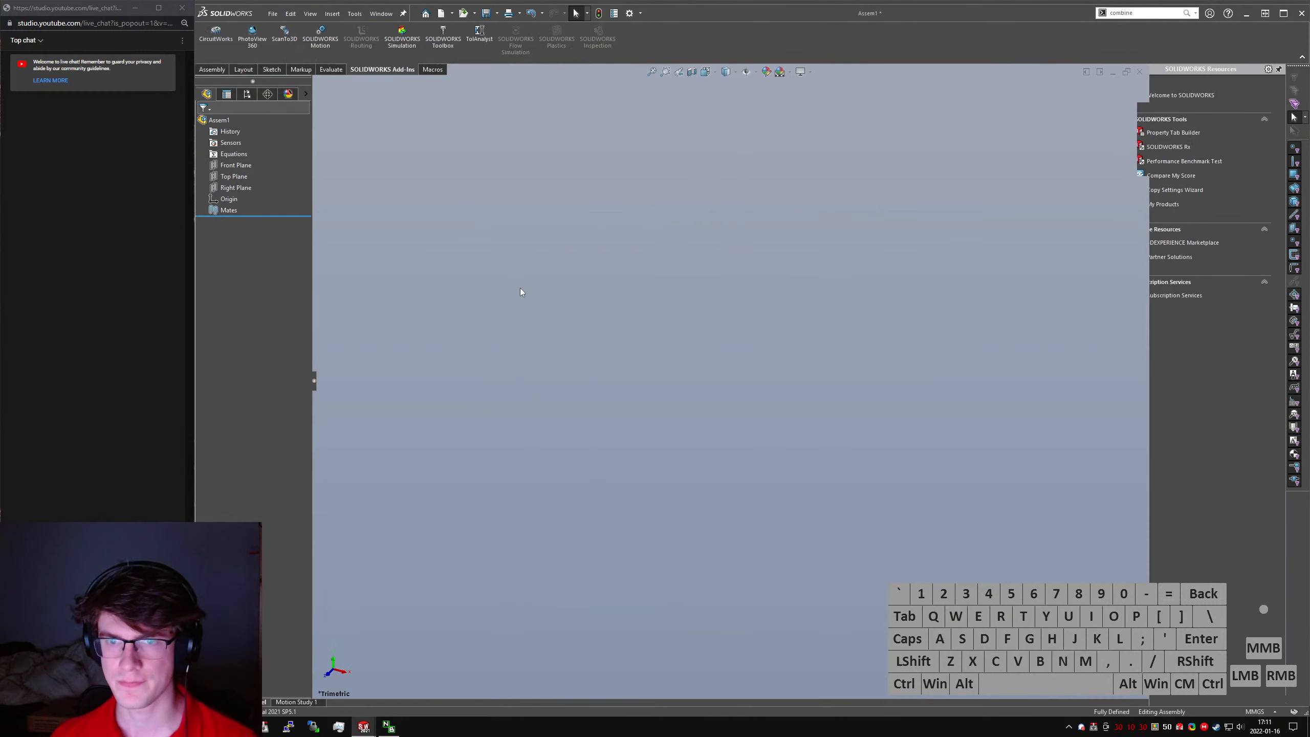
left_click(521, 292)
- Open Chrome and calculate the cylinder's swept volume with 70 mm * (pi * ( 70 mm / 2)^2), then close the browser
key("super")
type("chr")
key("Return")
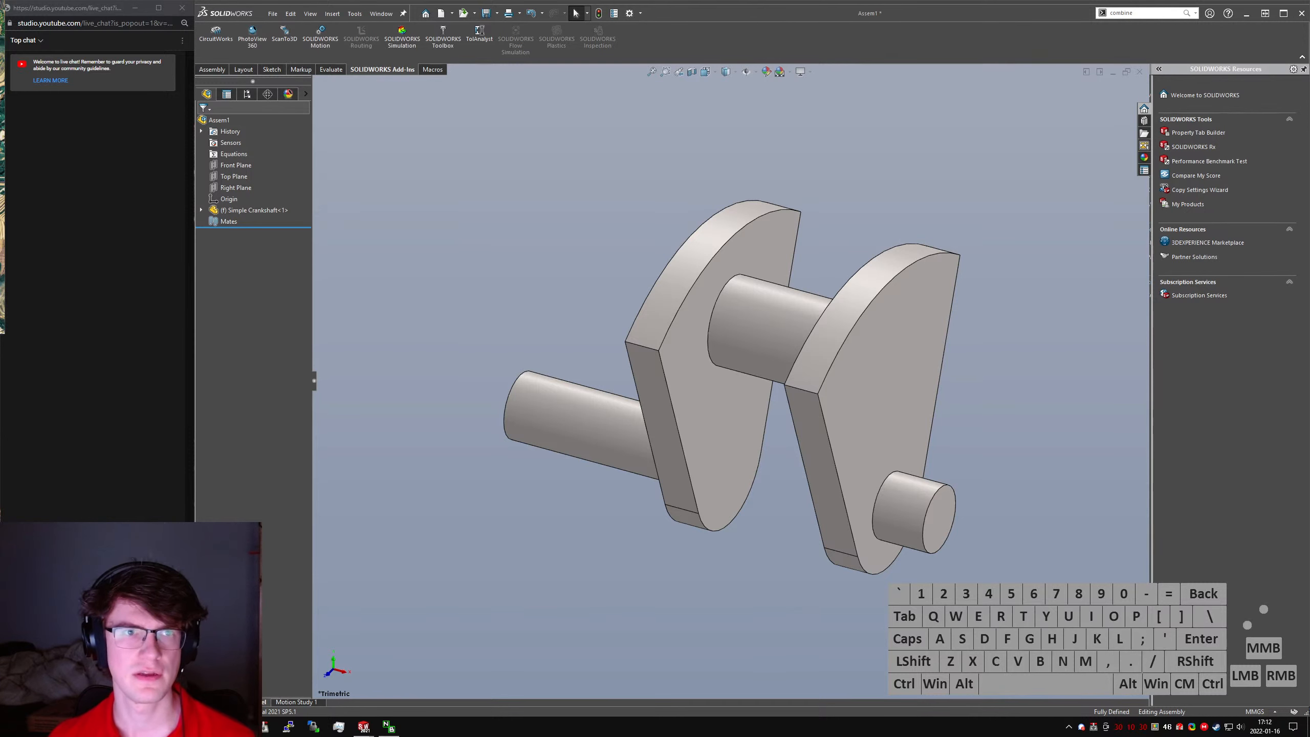
key("alt+d")
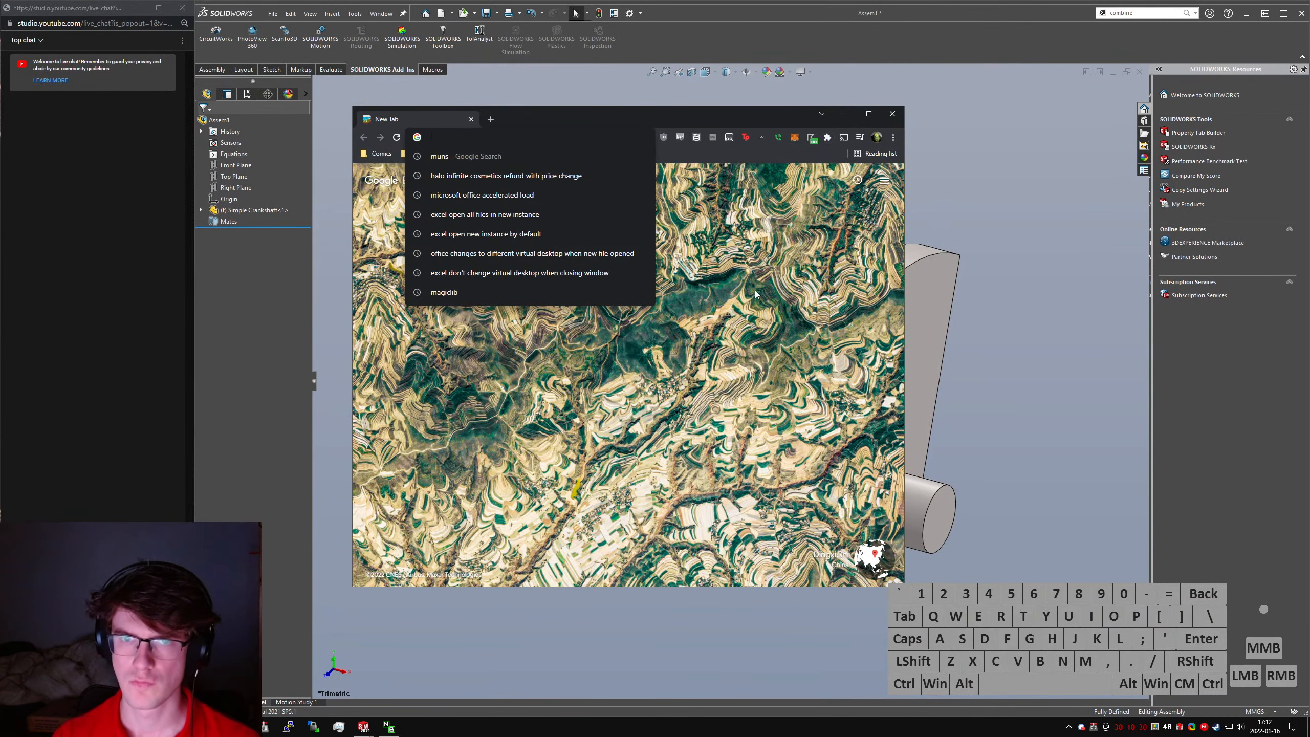
type("(70m")
key("BackSpace")
key("BackSpace")
key("BackSpace")
key("BackSpace")
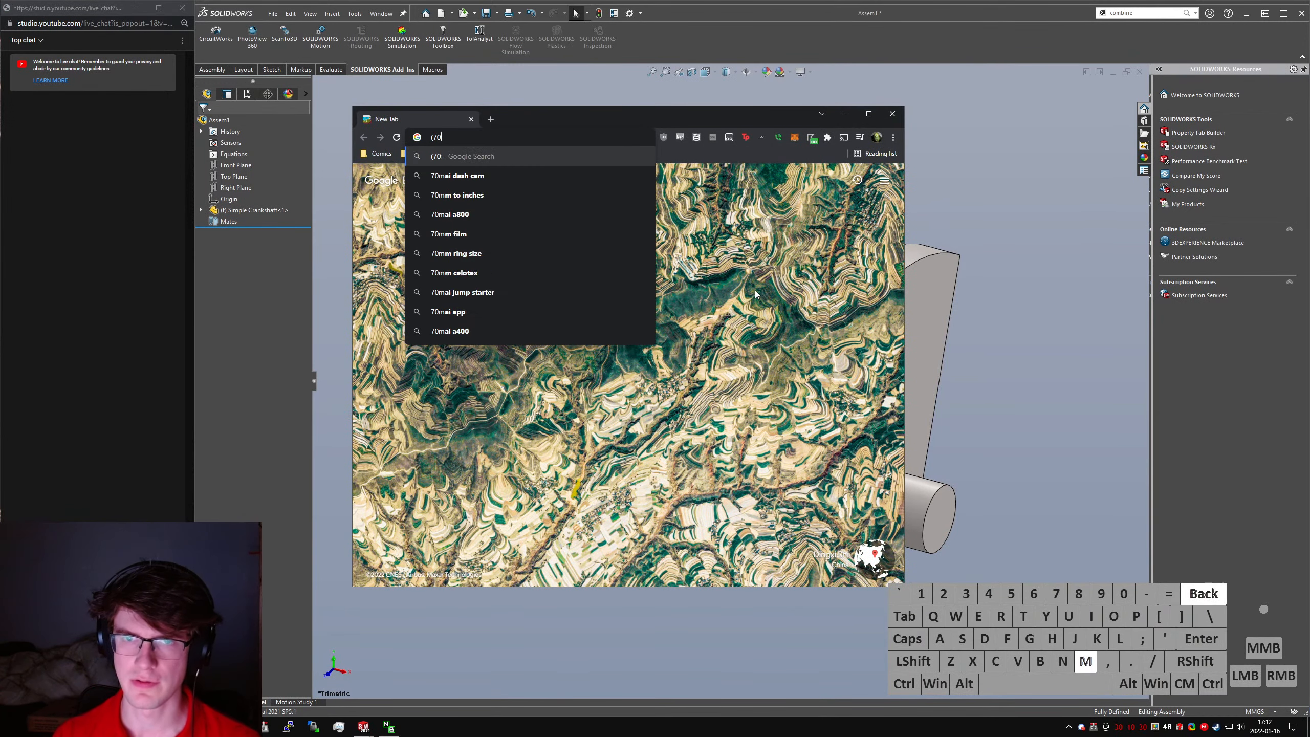
type("70 mm *")
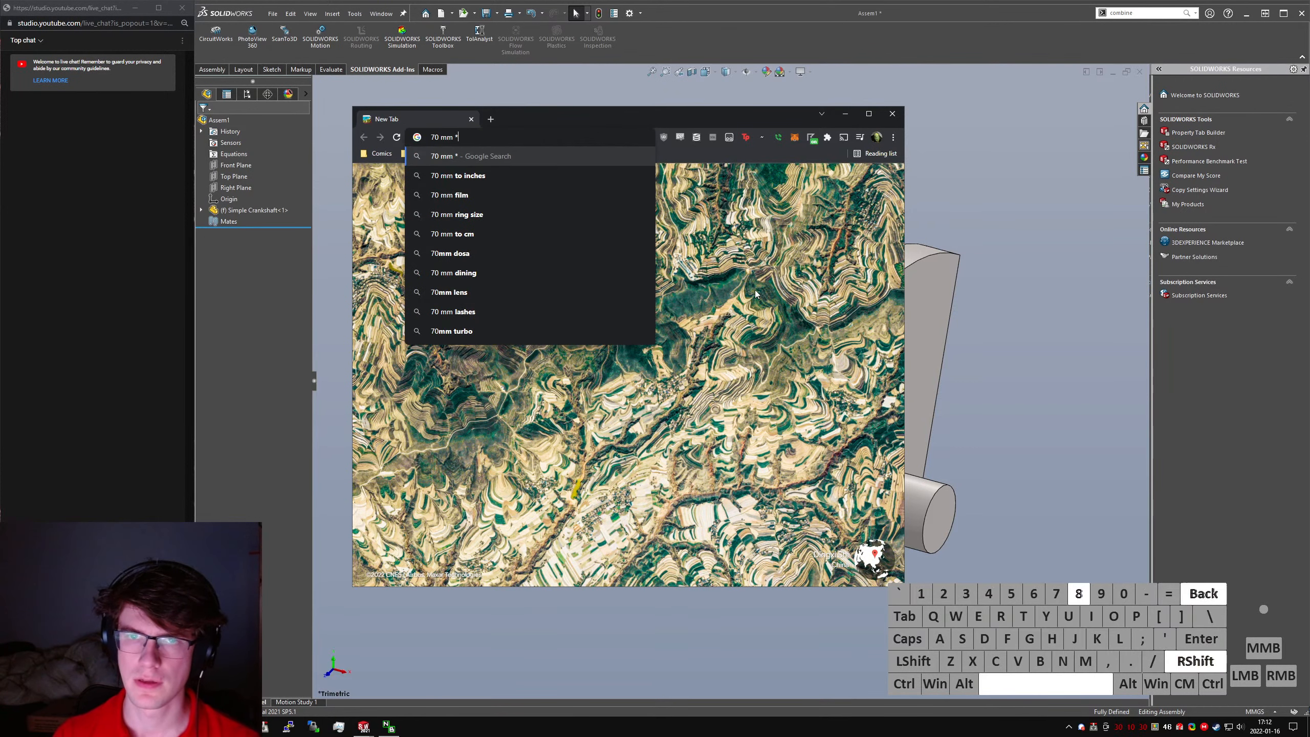
type(" (pi * (")
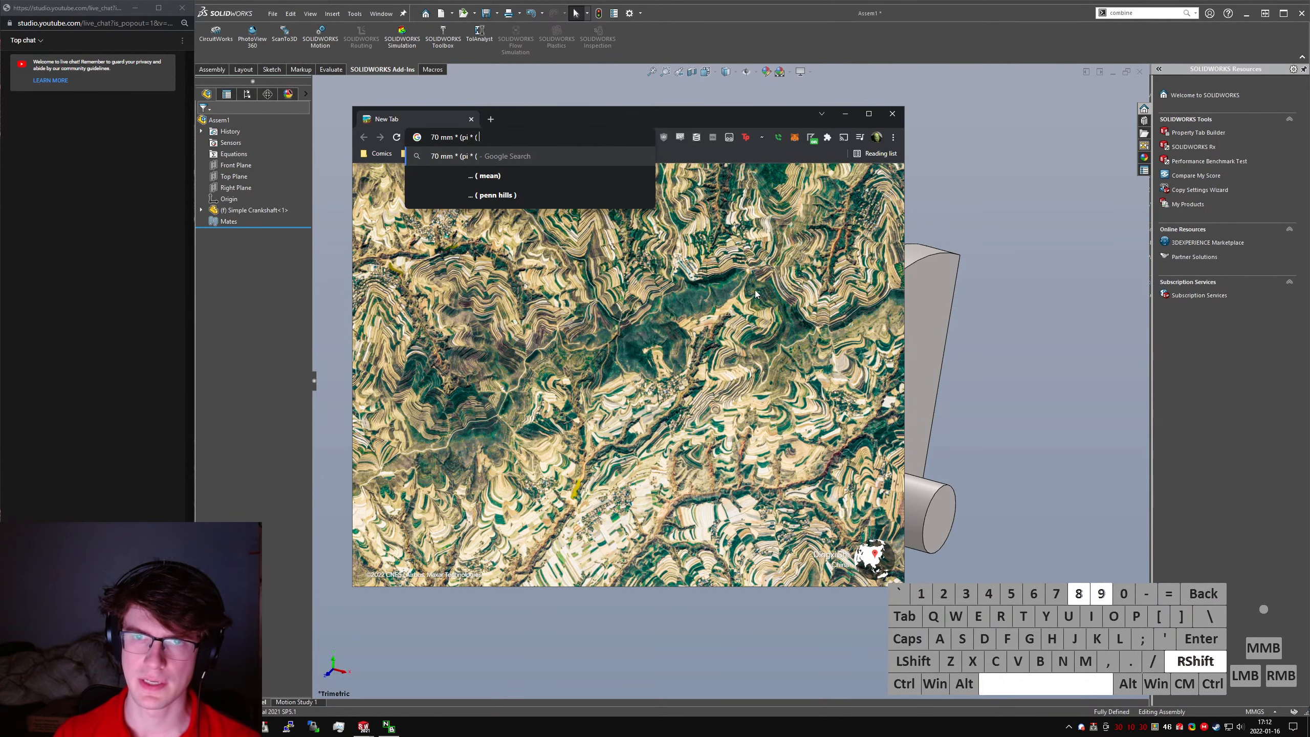
type(" 70 mm / 2)^2")
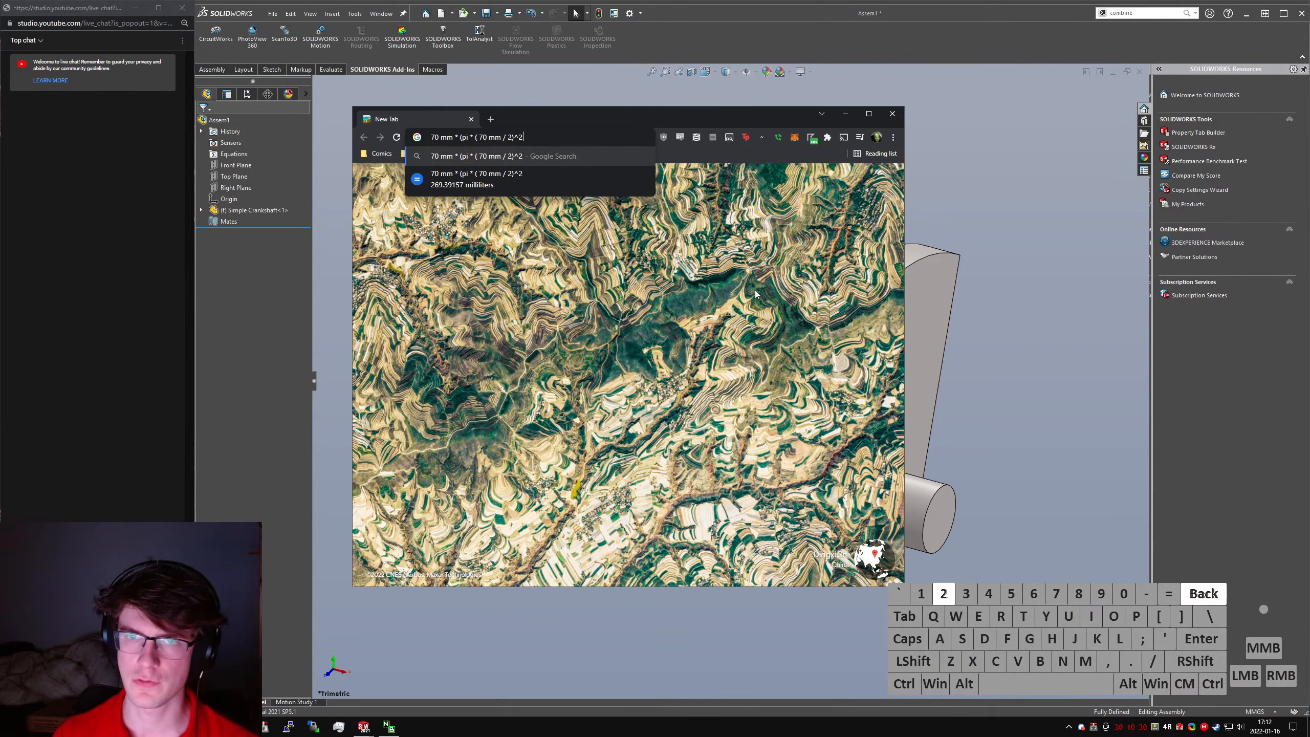
type(")")
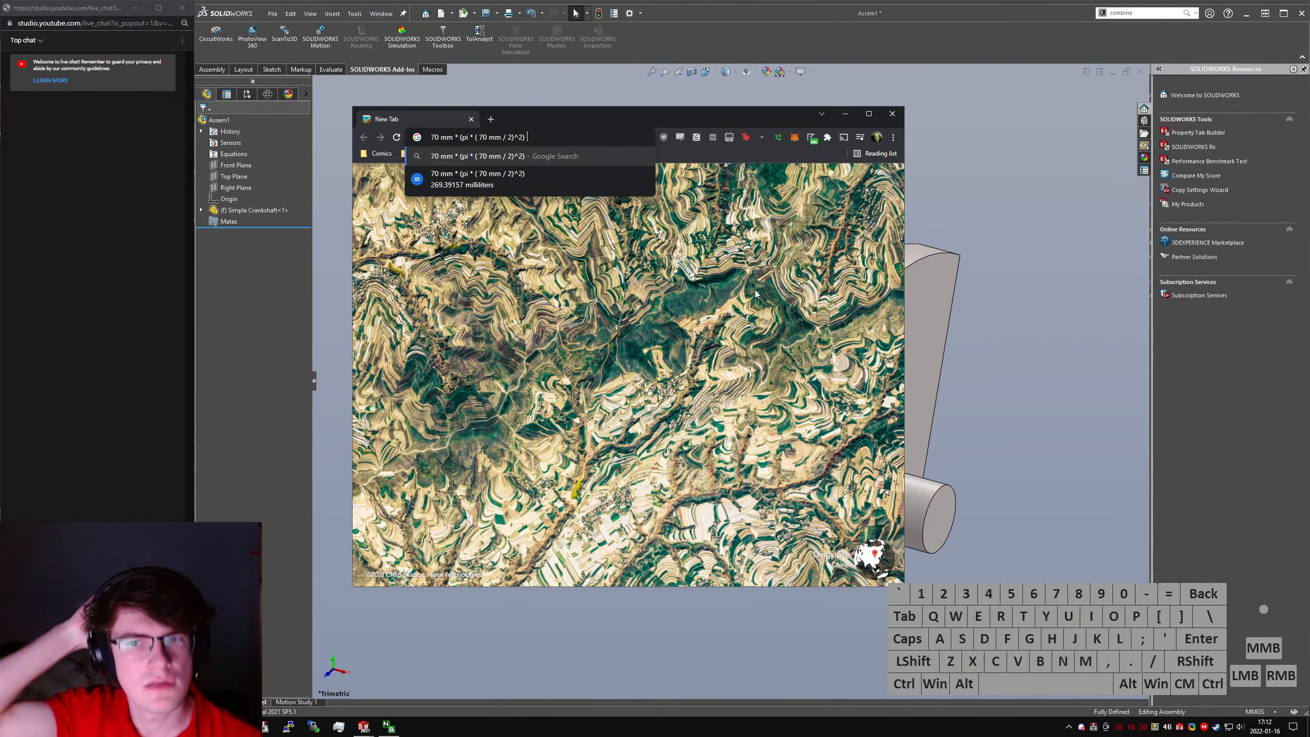
key("ctrl+w")
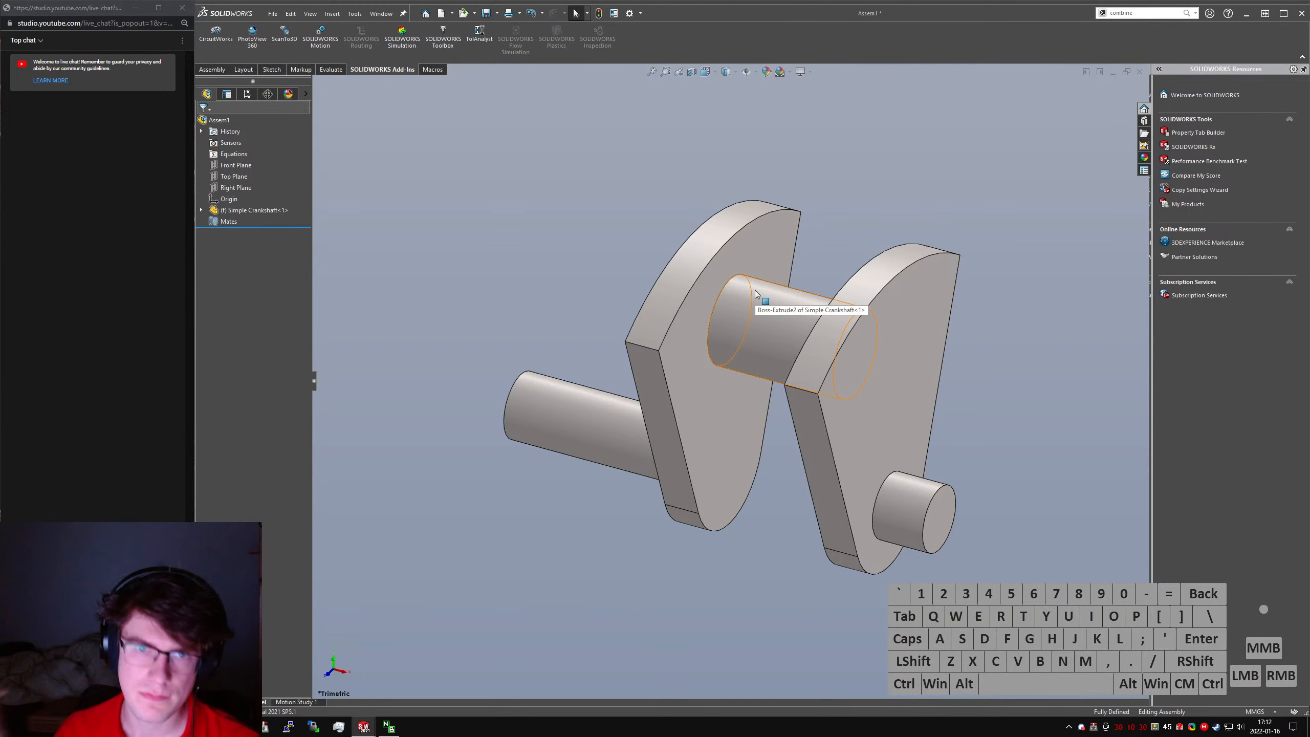
- Float the fixed crankshaft component and expand its feature list
right_click(275, 211)
left_click(309, 327)
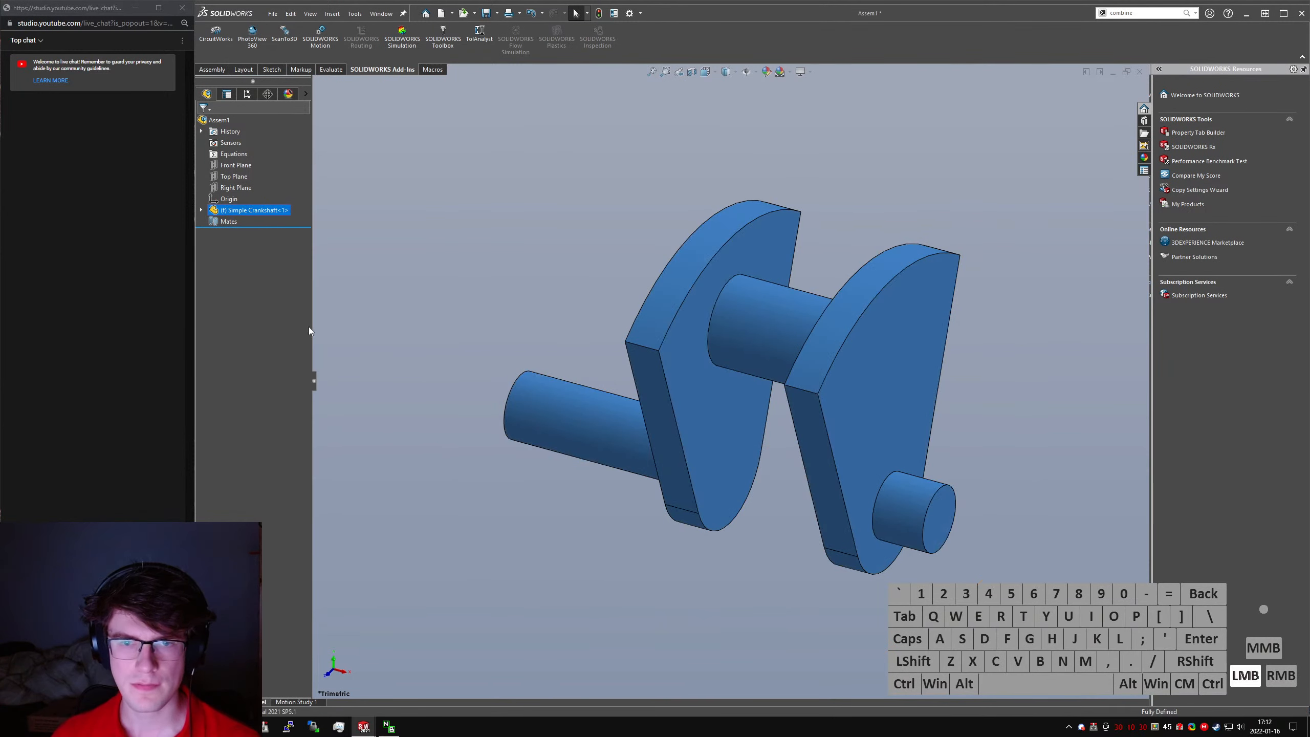
right_click(242, 214)
left_click(201, 210)
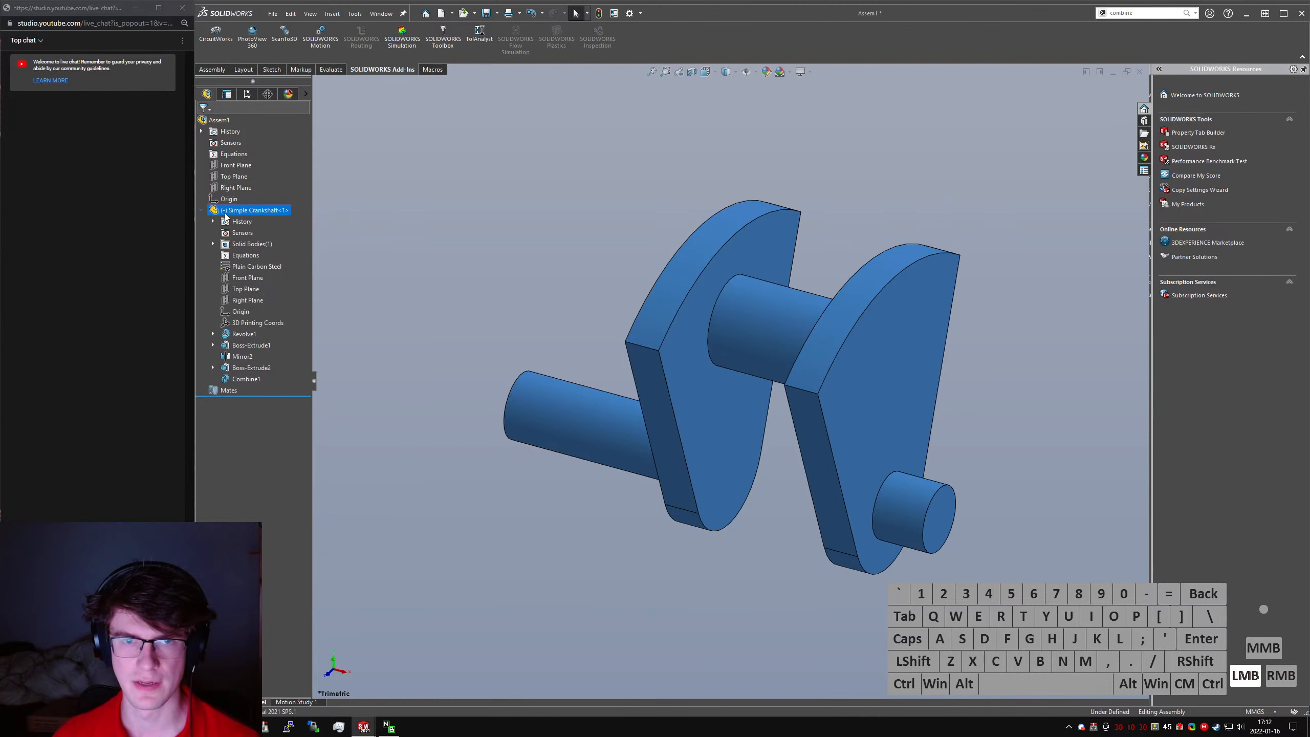
- Mate the crankshaft's Right Plane coincident with the assembly's Right Plane
left_click(241, 312)
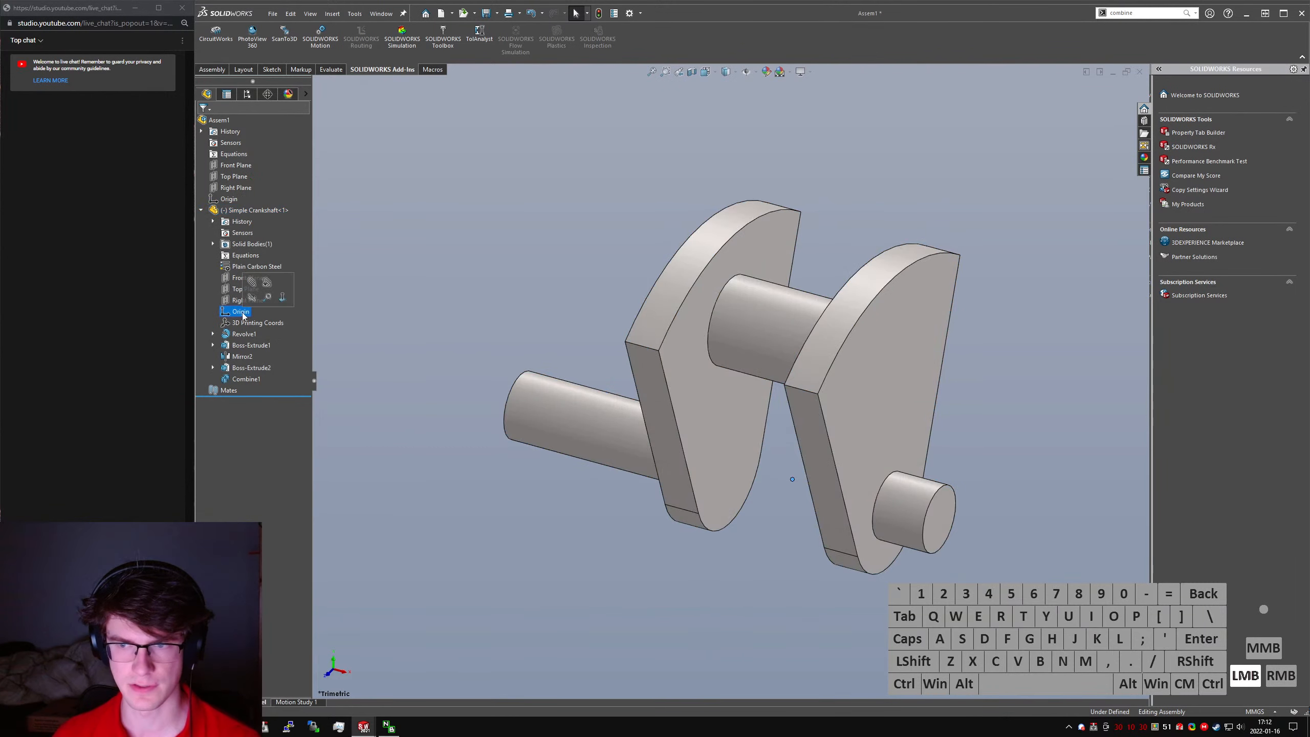
left_click(256, 212)
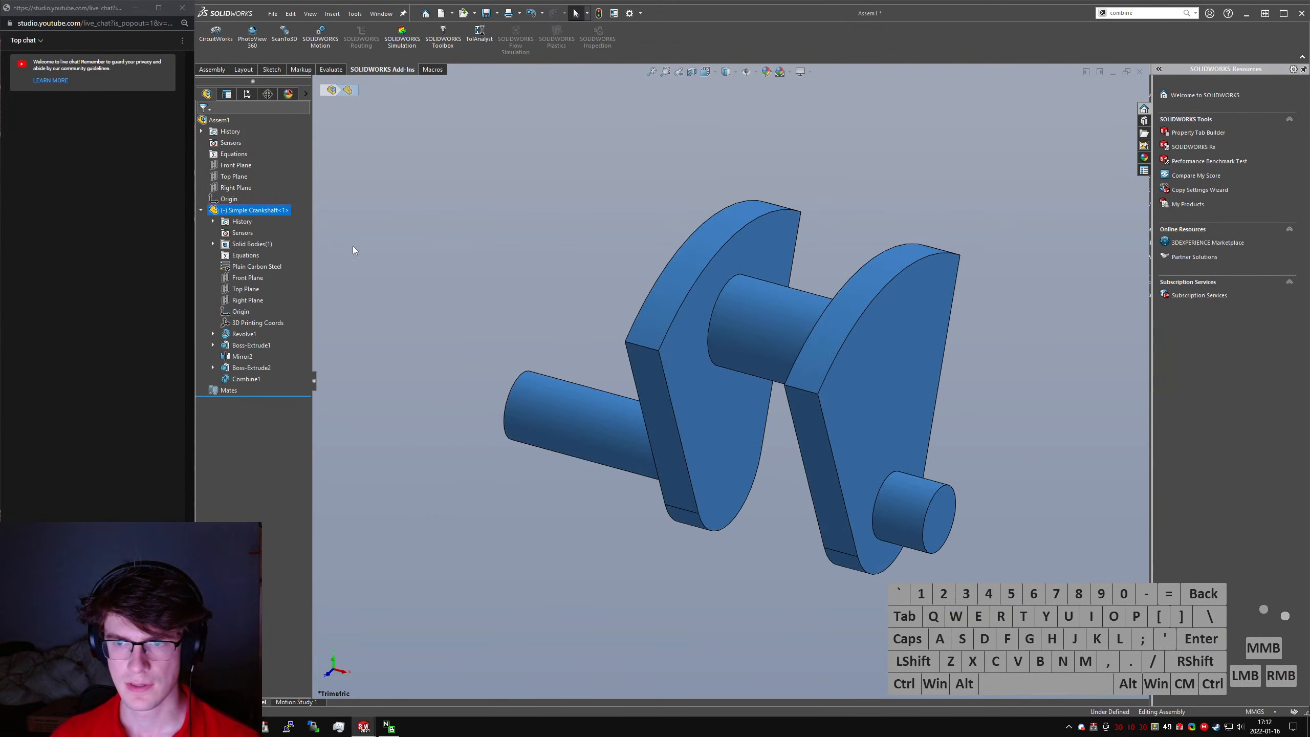
left_click(252, 189)
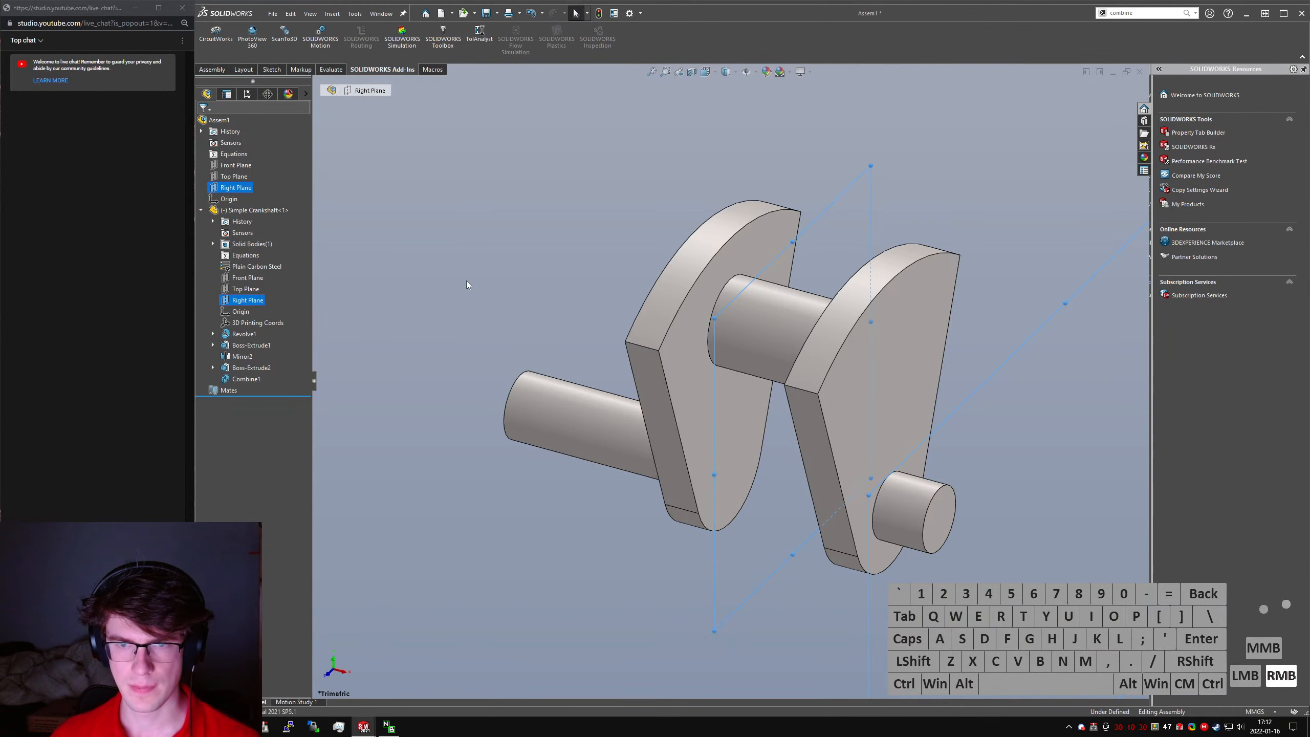
right_click_drag(466, 281, 427, 283)
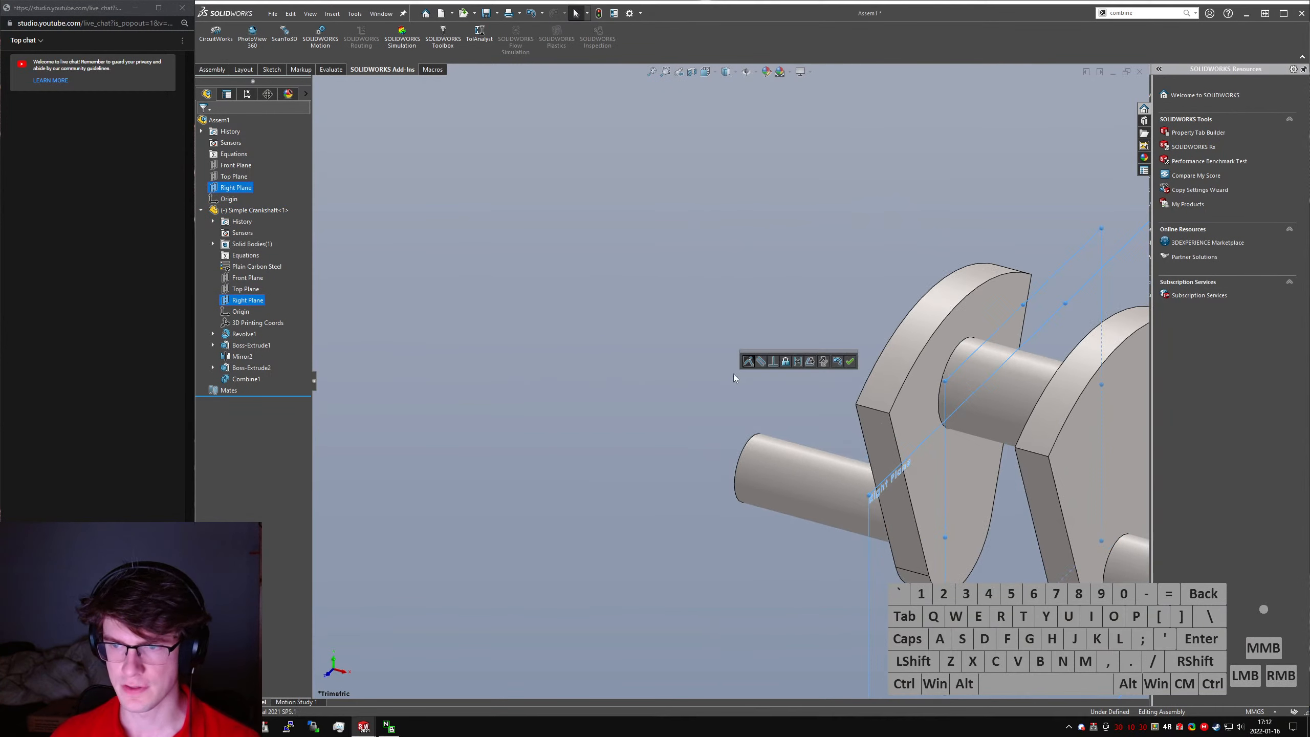
left_click(850, 362)
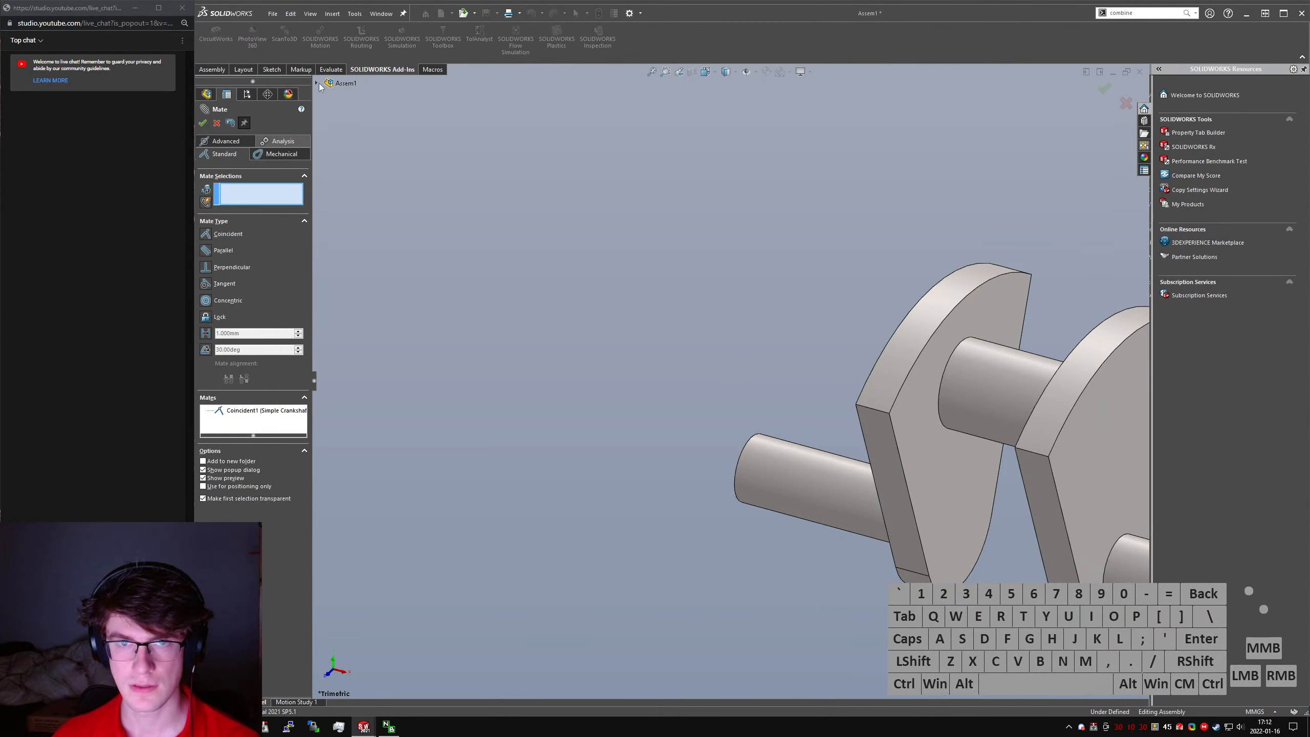
- Mate the crankshaft's origin coincident with the assembly's origin
left_click(316, 83)
left_click(366, 288)
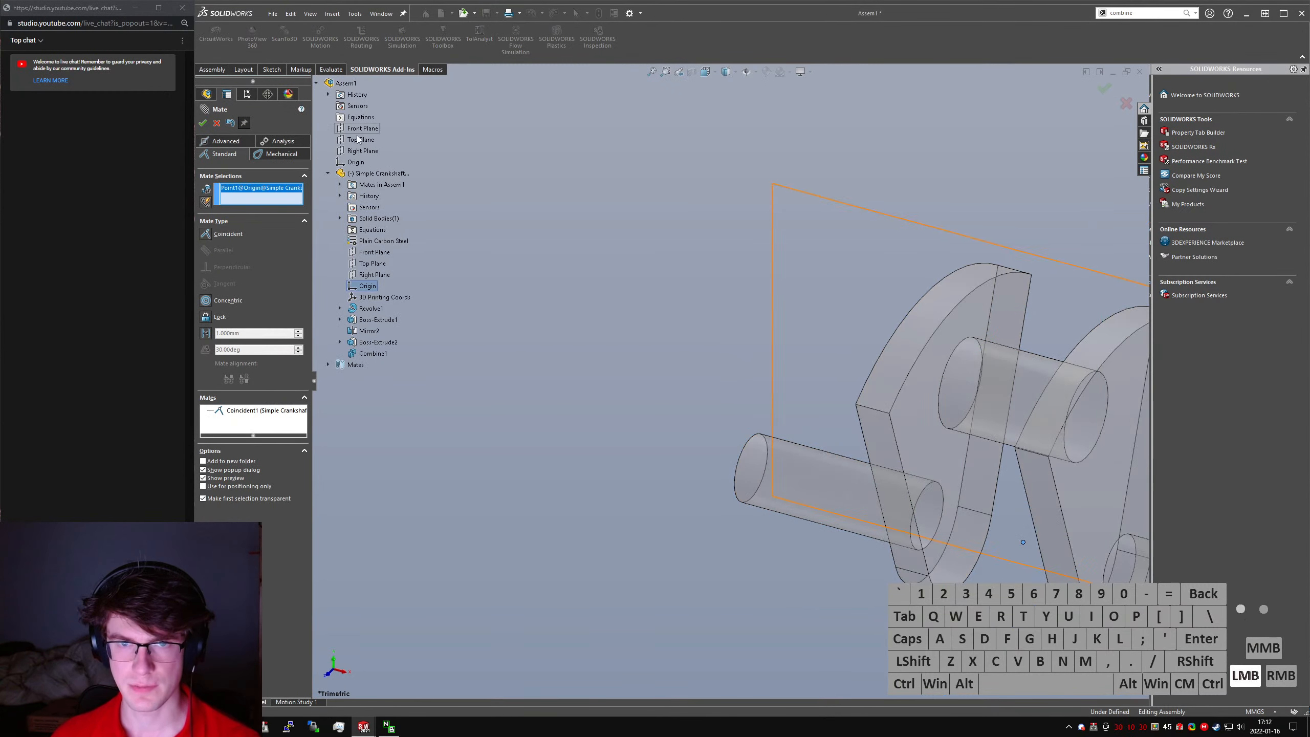
left_click(354, 162)
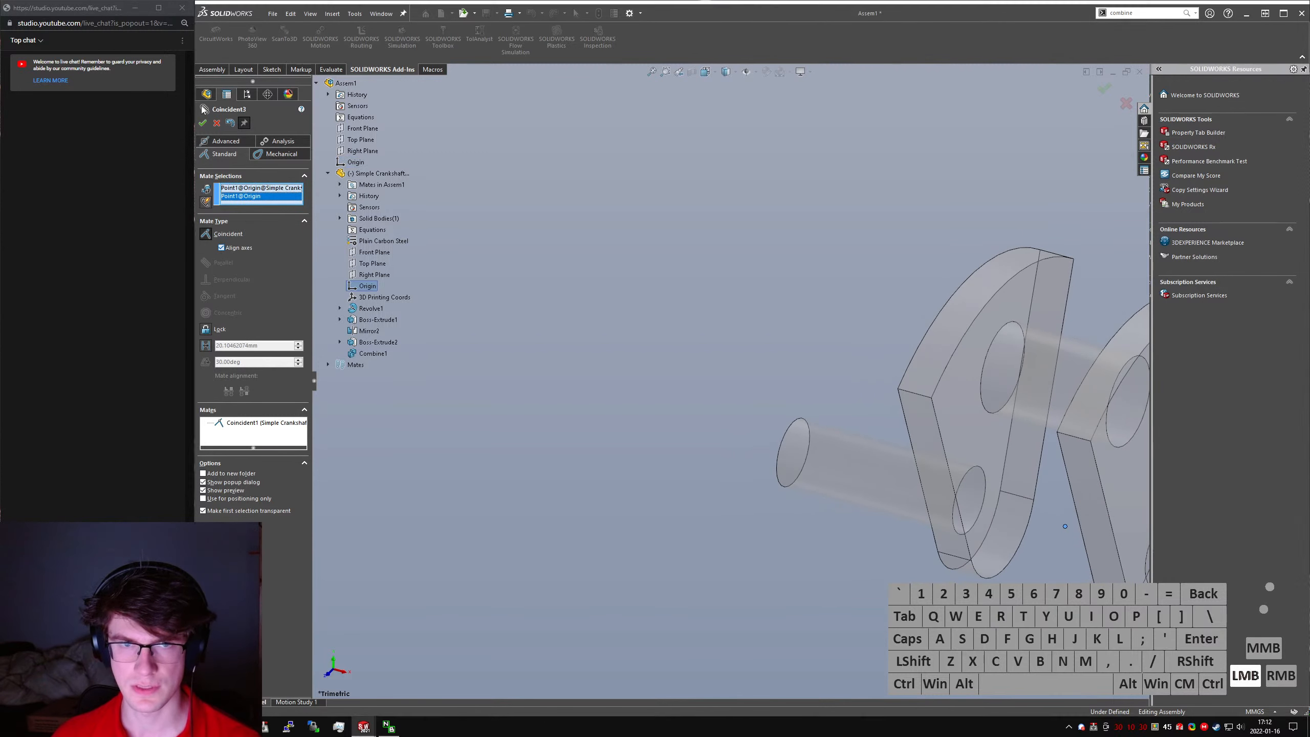
left_click(203, 123)
key("ctrl+7")
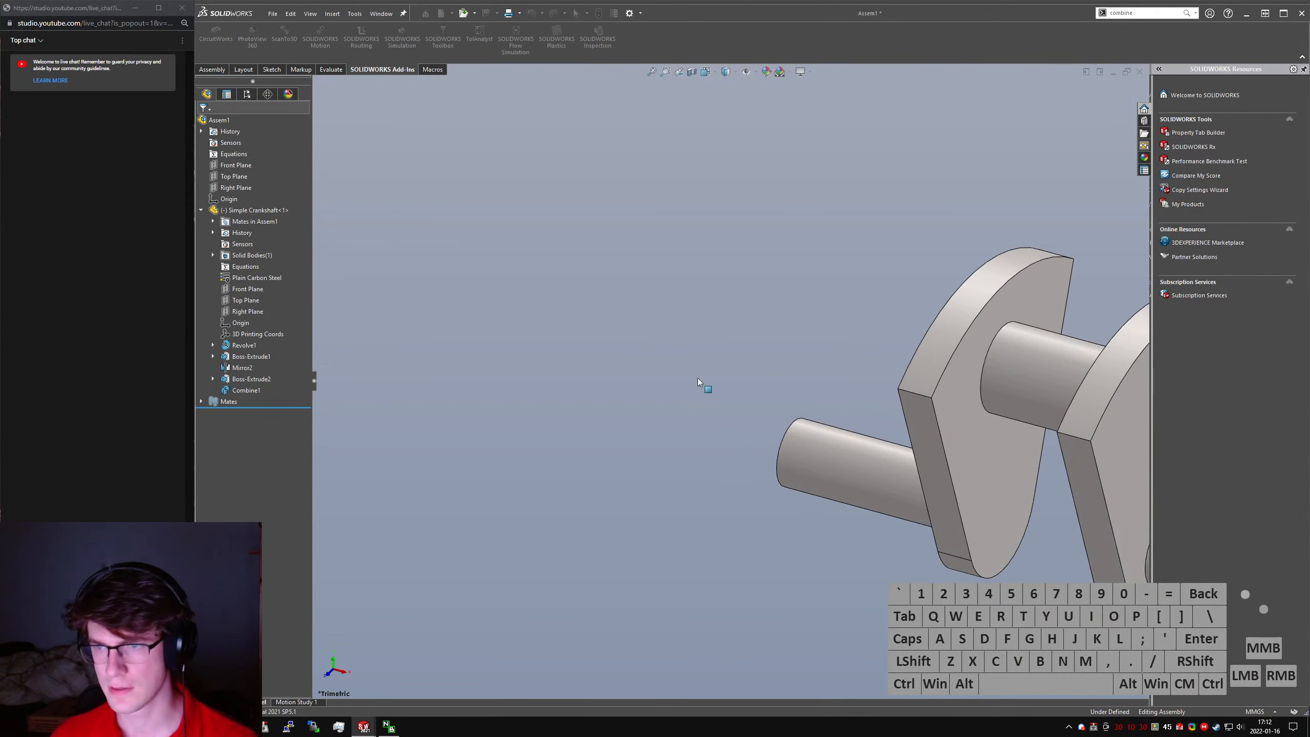
- Turn the crankshaft about its shaft axis to check its remaining movement, and collapse the feature tree
left_click(659, 362)
left_click_drag(700, 653, 716, 391)
scroll(717, 391, "up", 3)
scroll(719, 393, "down", 1)
middle_click_drag(718, 394, 717, 360)
scroll(716, 360, "up", 3)
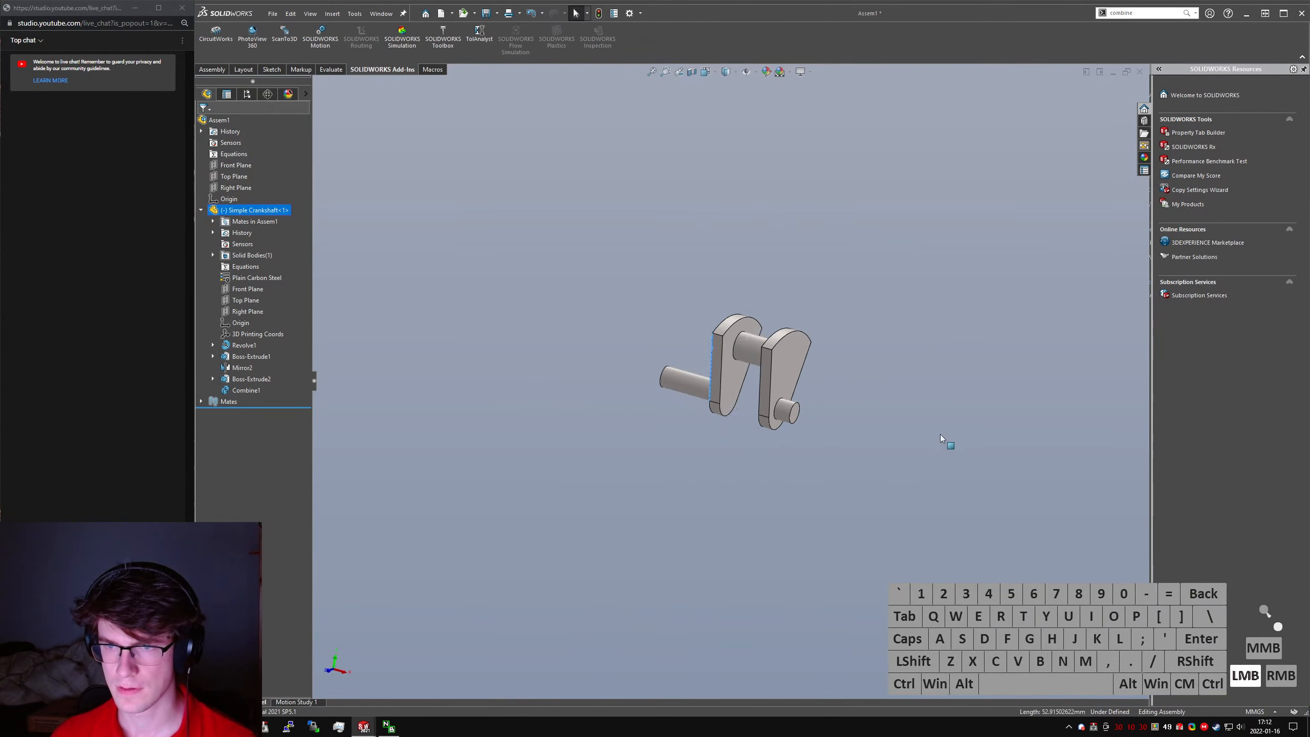
left_click_drag(941, 439, 570, 482)
key("shift+c")
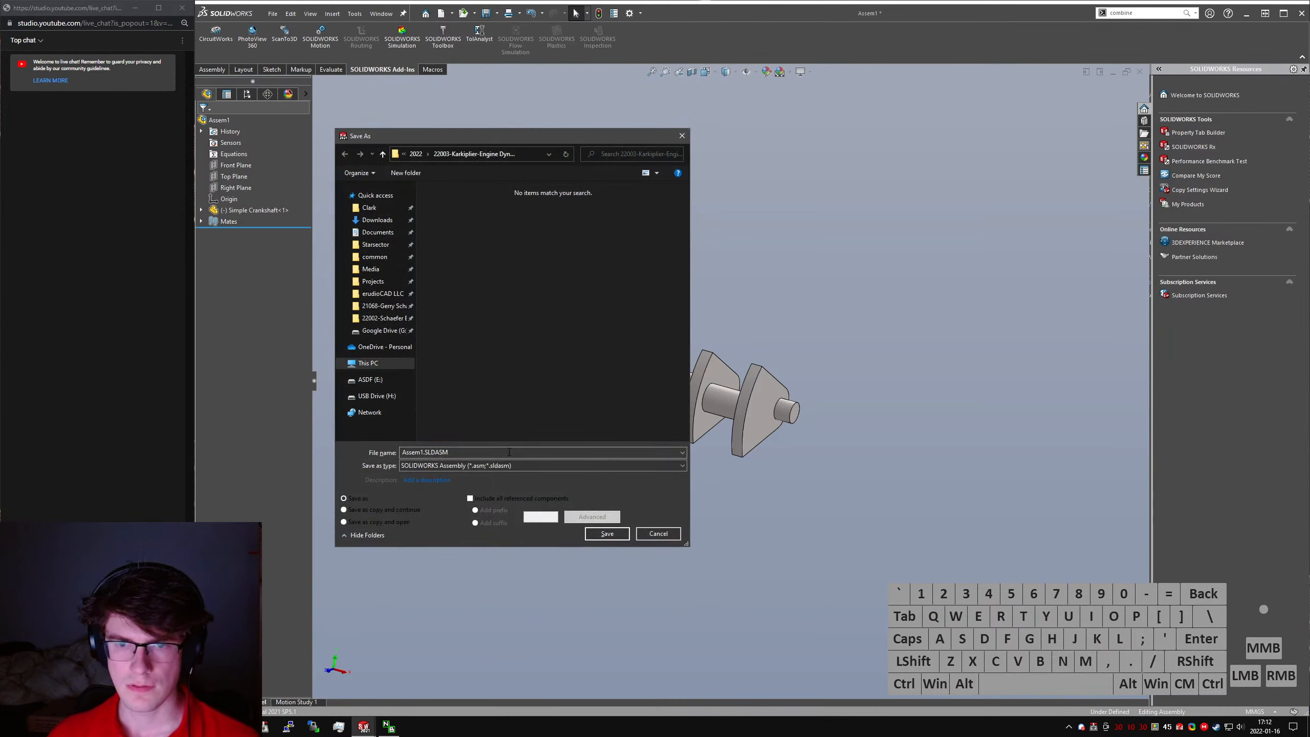
- Save the assembly under the name Rough Engine Assem
left_click(505, 452)
type("Rough Engine Assem")
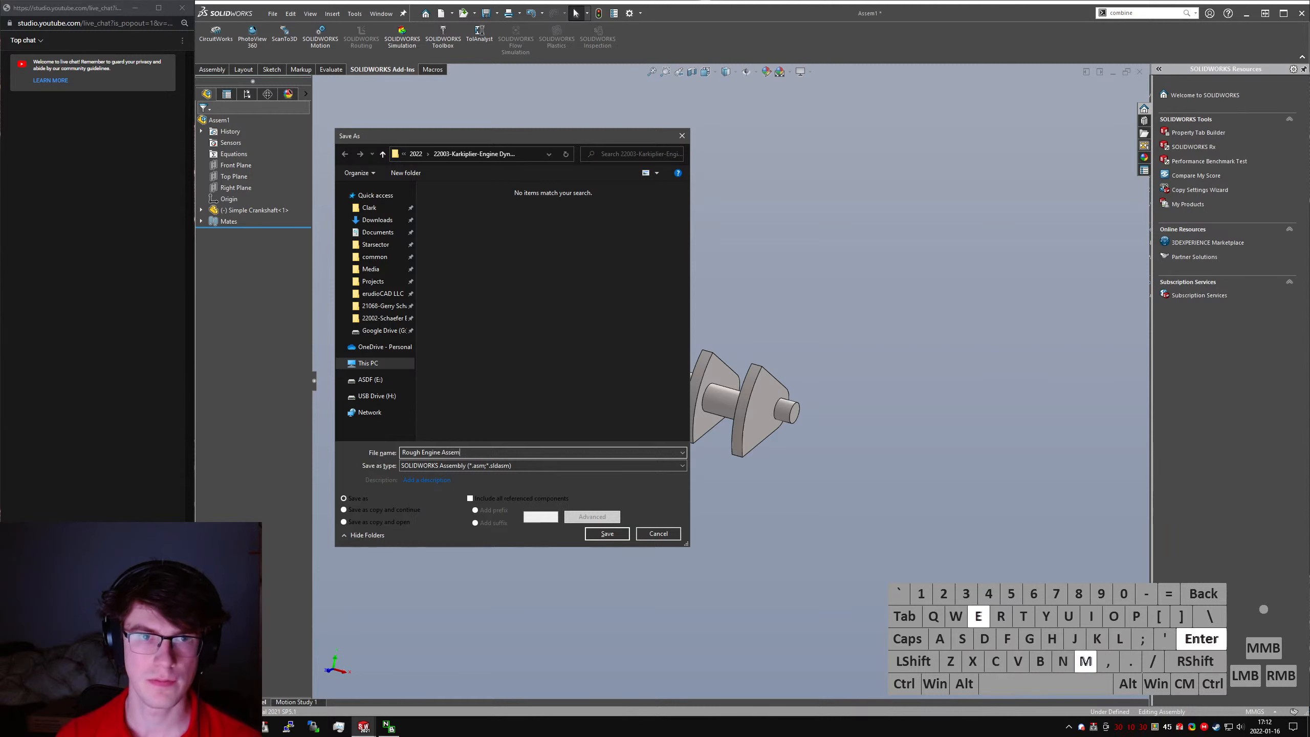
key("Return")
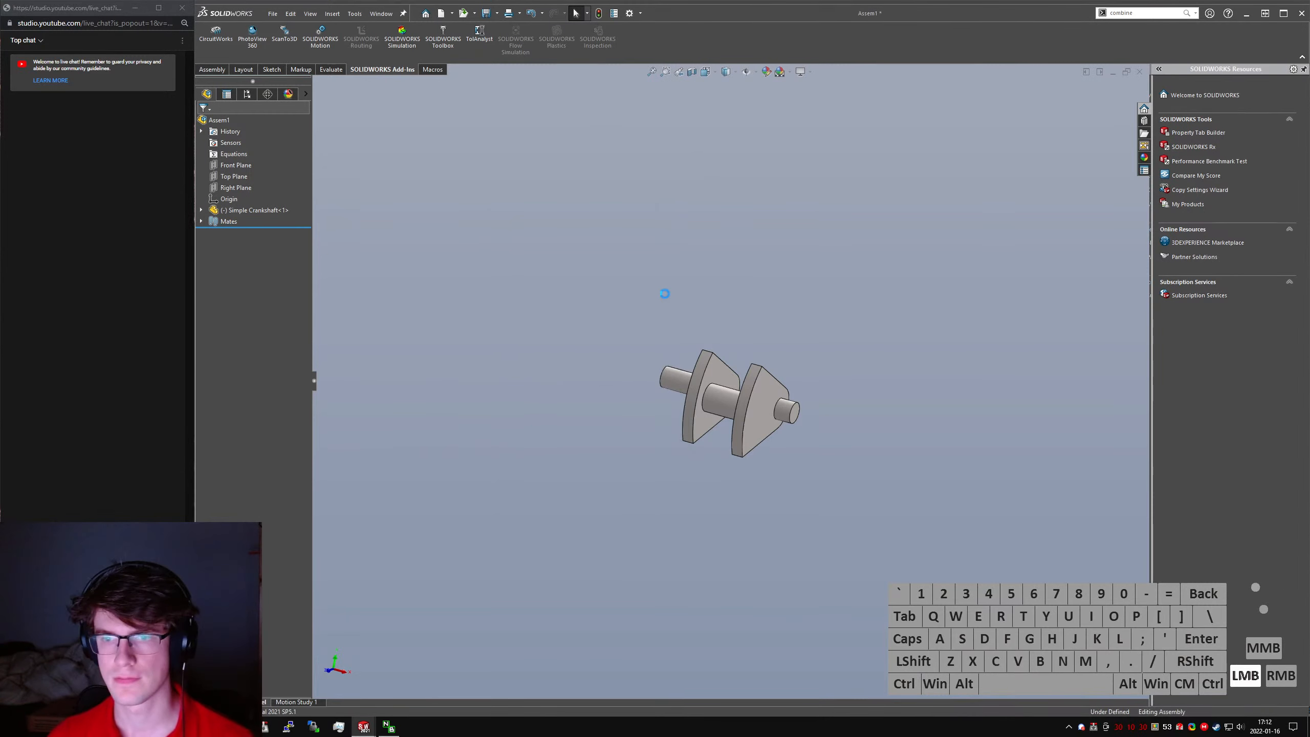
key("ctrl+s")
- Switch to the crankshaft part and set the radius of the web's narrow lower end to 20 mm
middle_click_drag(662, 300, 729, 445)
left_click(694, 370)
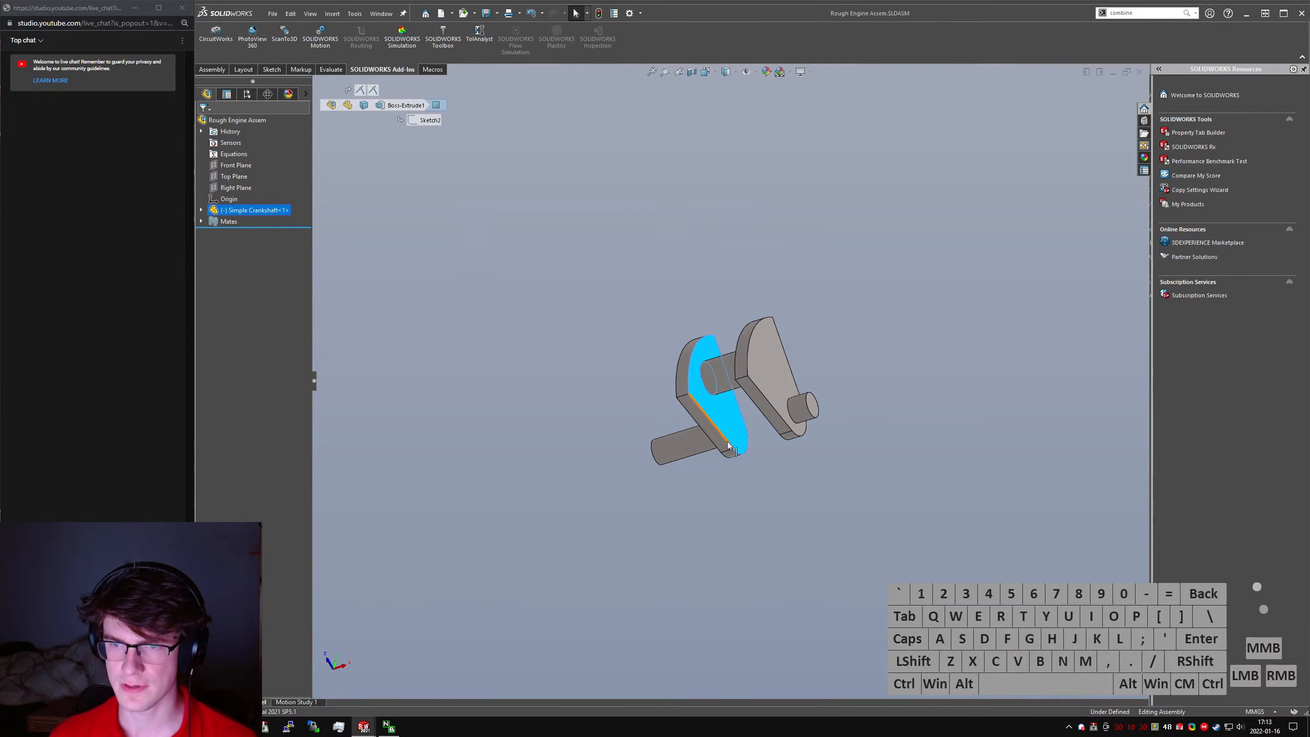
left_click(323, 246)
key("ctrl+Tab")
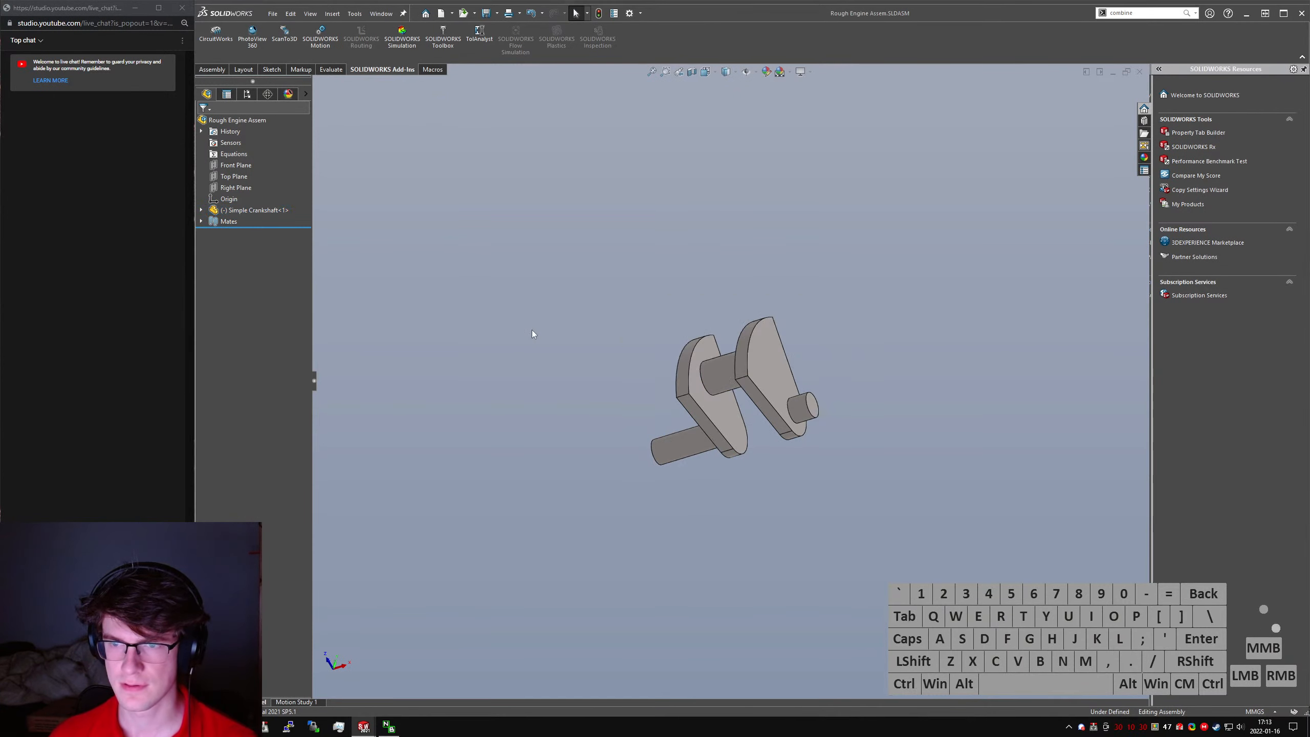
left_click(699, 424)
middle_click_drag(699, 424, 640, 402)
left_click(799, 476)
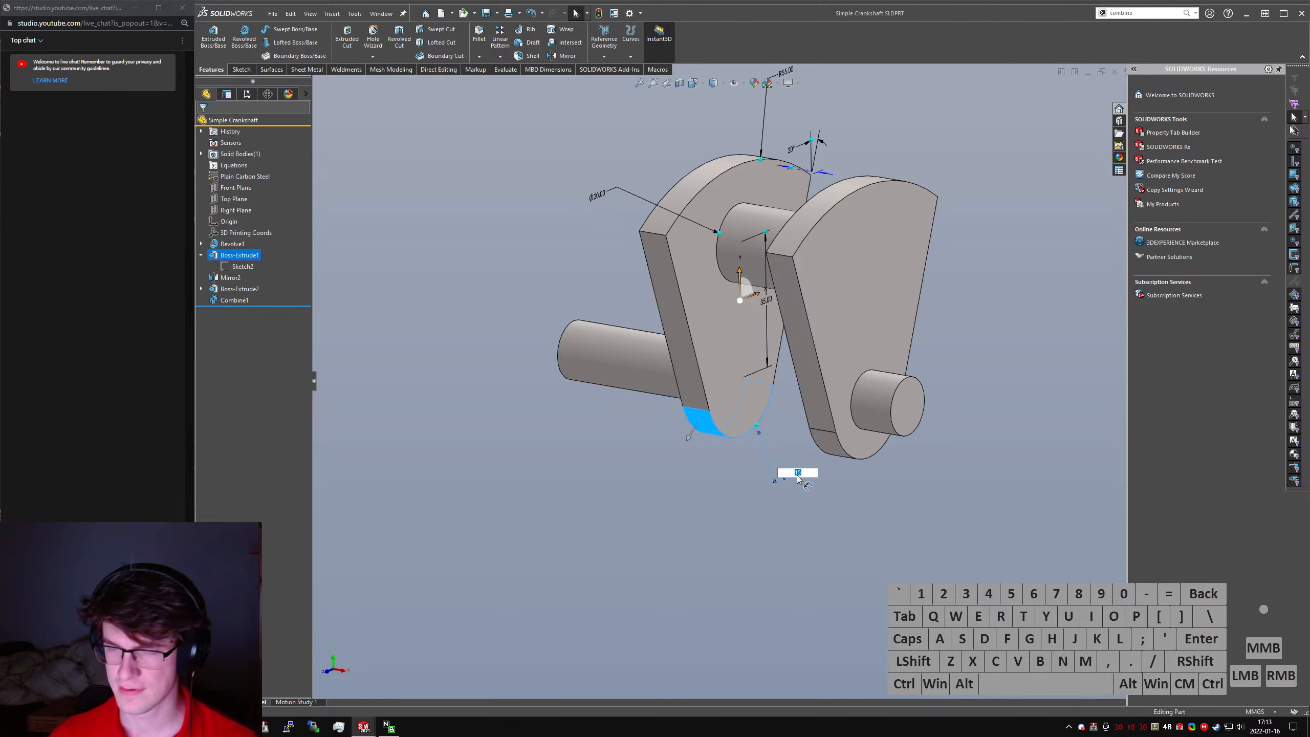
scroll(778, 313, "up", 2)
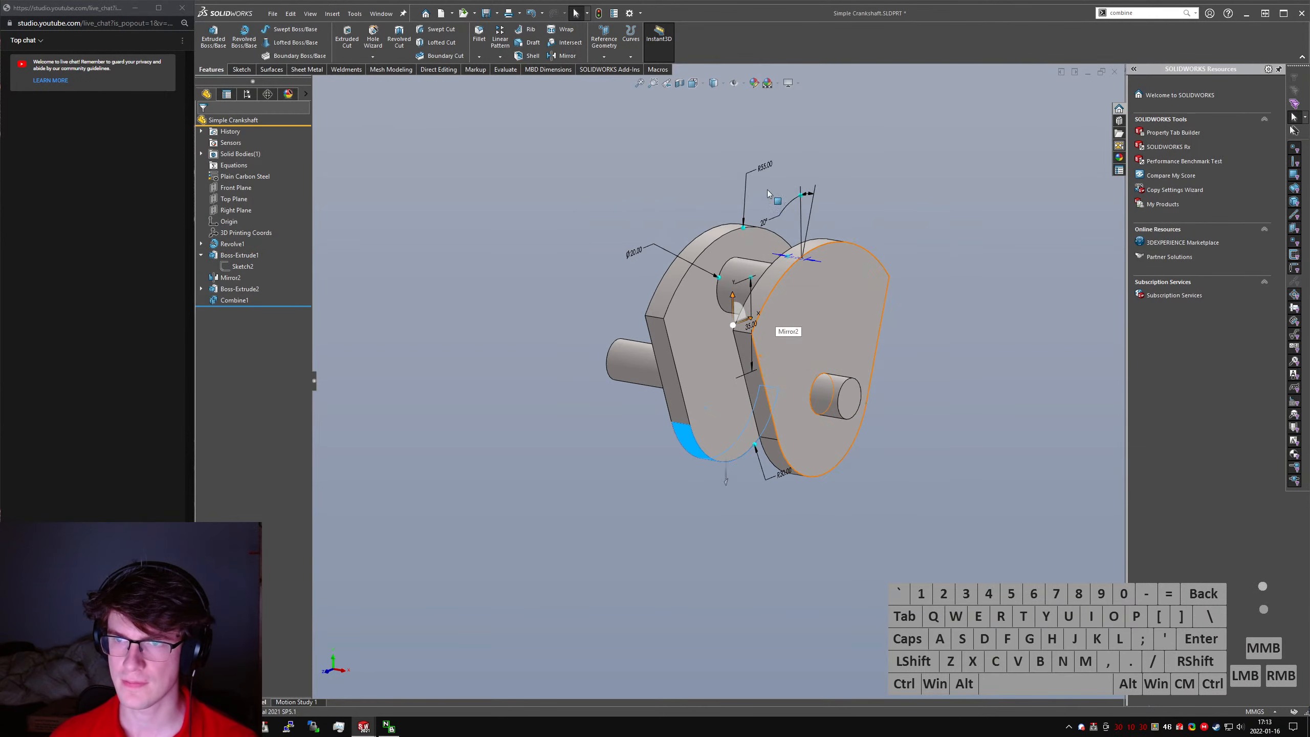
- Set the radius of the web's large outer arc to 60 mm
left_click(765, 165)
key("Return")
left_click(559, 208)
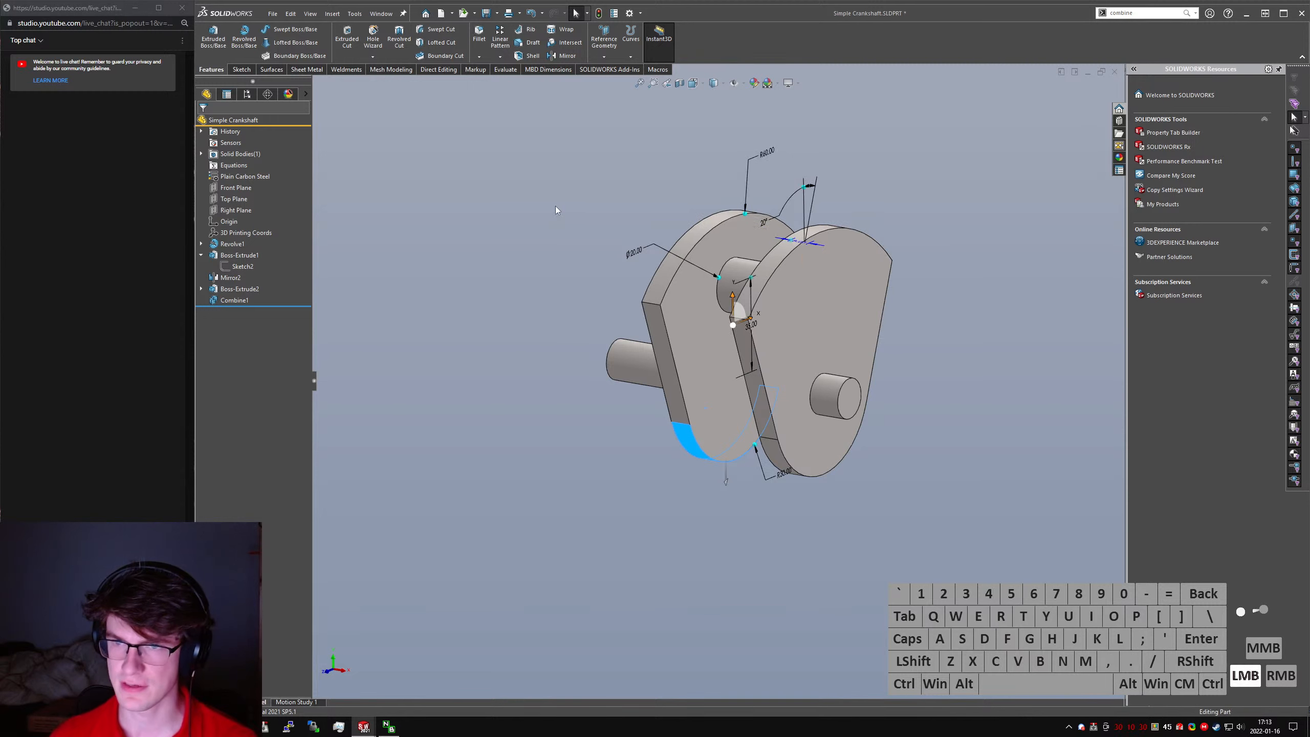
scroll(559, 208, "up", 1)
middle_click_drag(559, 208, 598, 206)
left_click(275, 136)
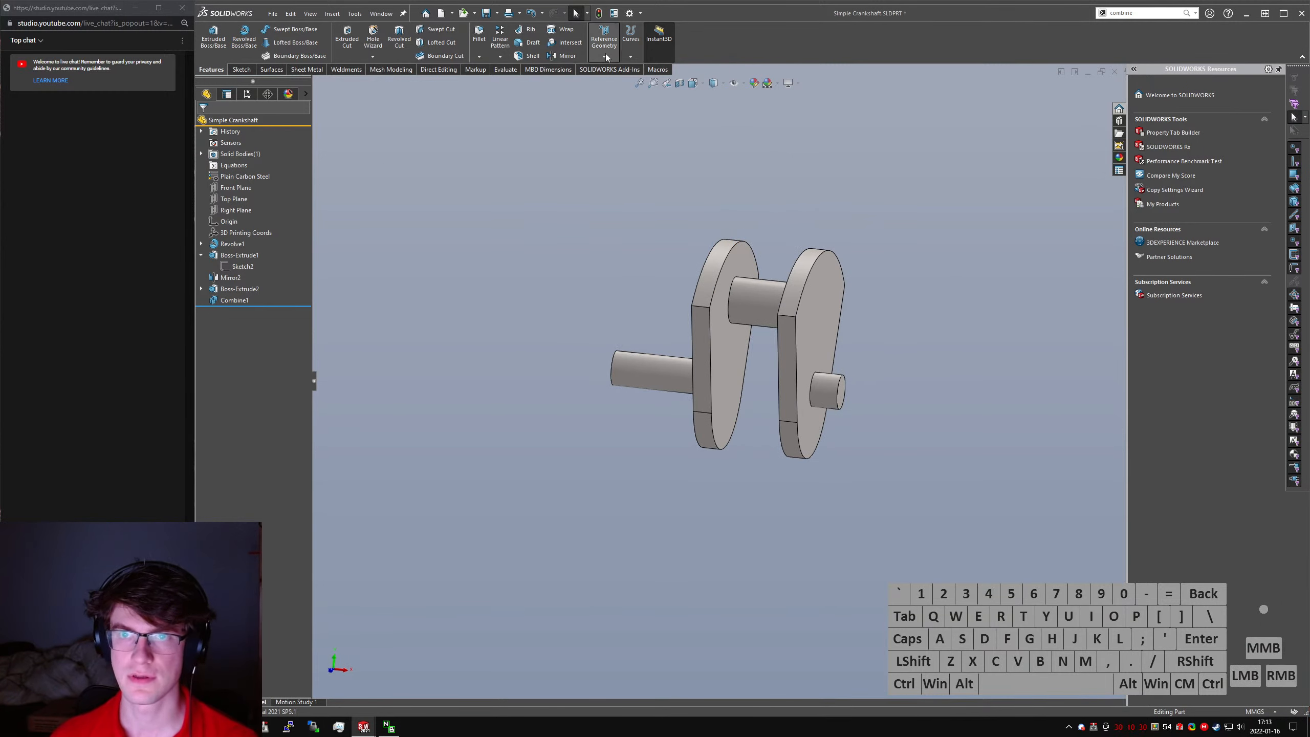
- Add a Center of Mass reference point to the crankshaft part
left_click(627, 58)
left_click(608, 57)
left_click(610, 58)
left_click(617, 119)
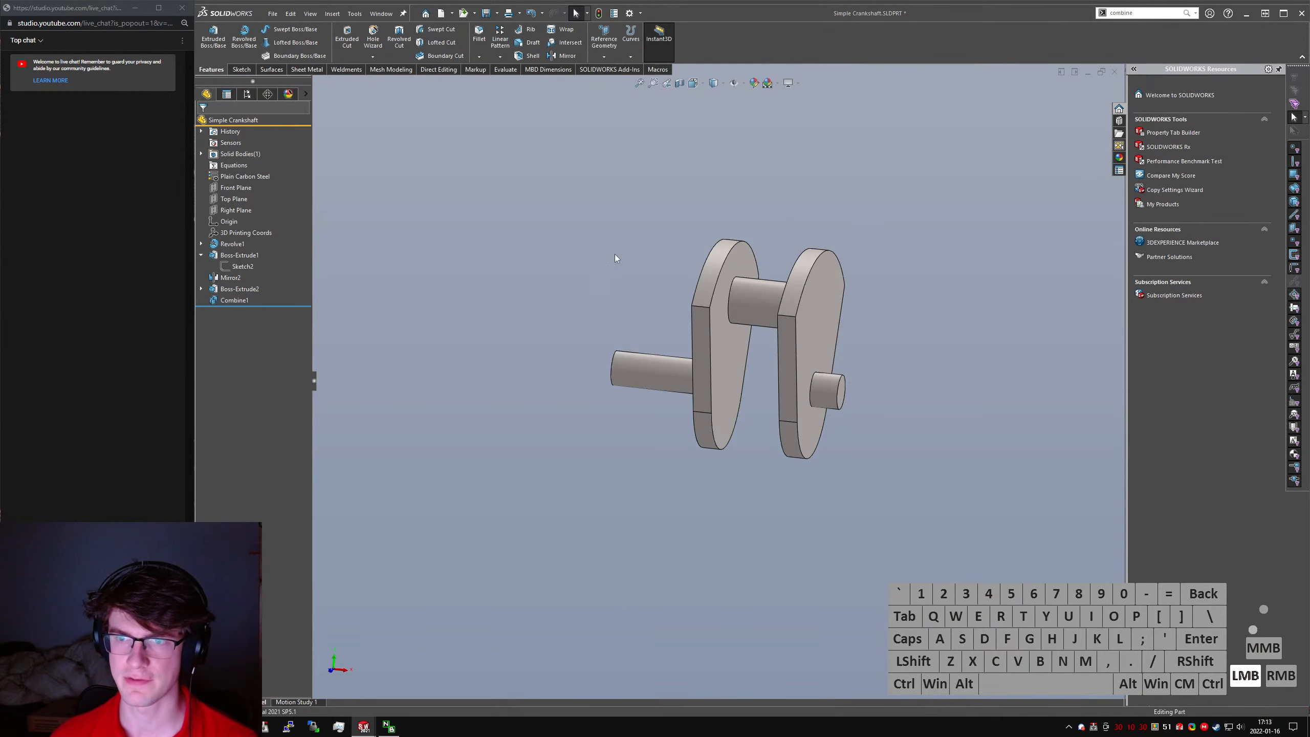
- Measure the distance from the crankshaft's center of mass to the long shaft end's cylindrical face, using center-to-center distance
middle_click_drag(737, 315, 723, 316)
left_click(660, 376, "ctrl")
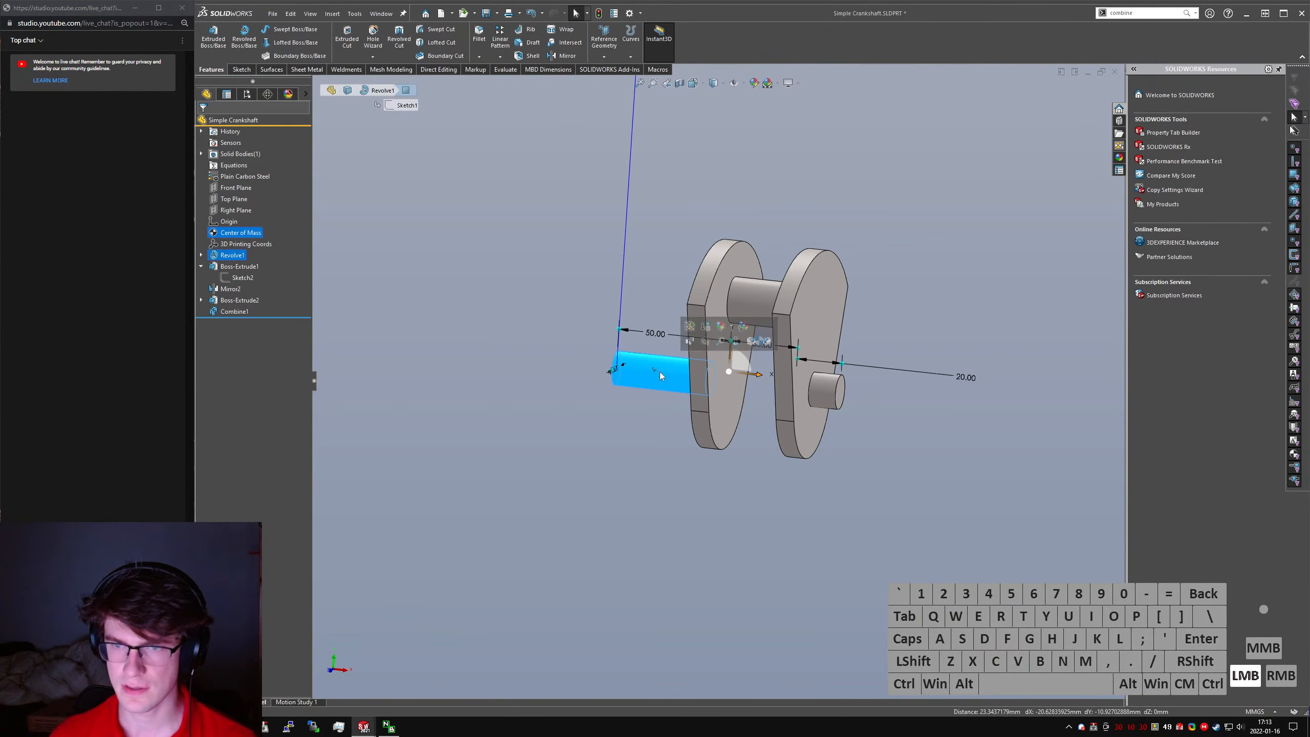
key("m")
middle_click_drag(660, 376, 593, 377)
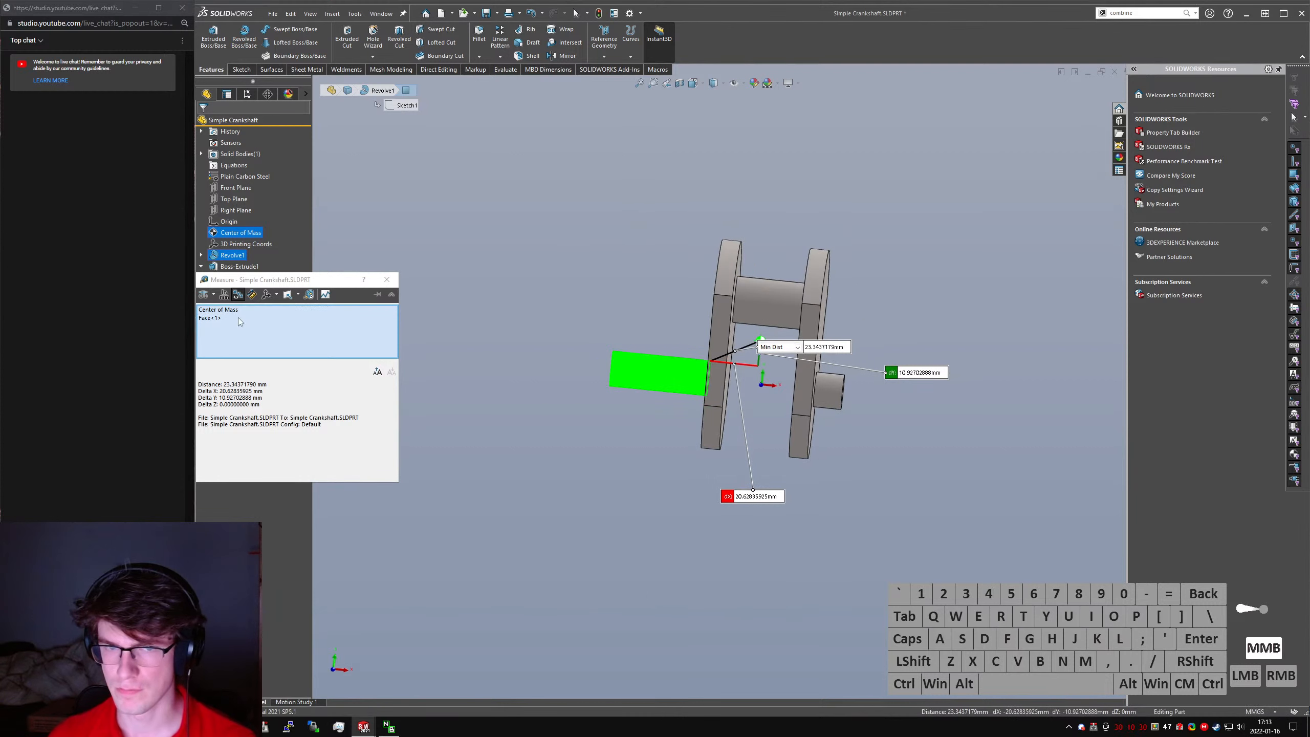
left_click(214, 298)
left_click(230, 312)
scroll(764, 369, "down", 3)
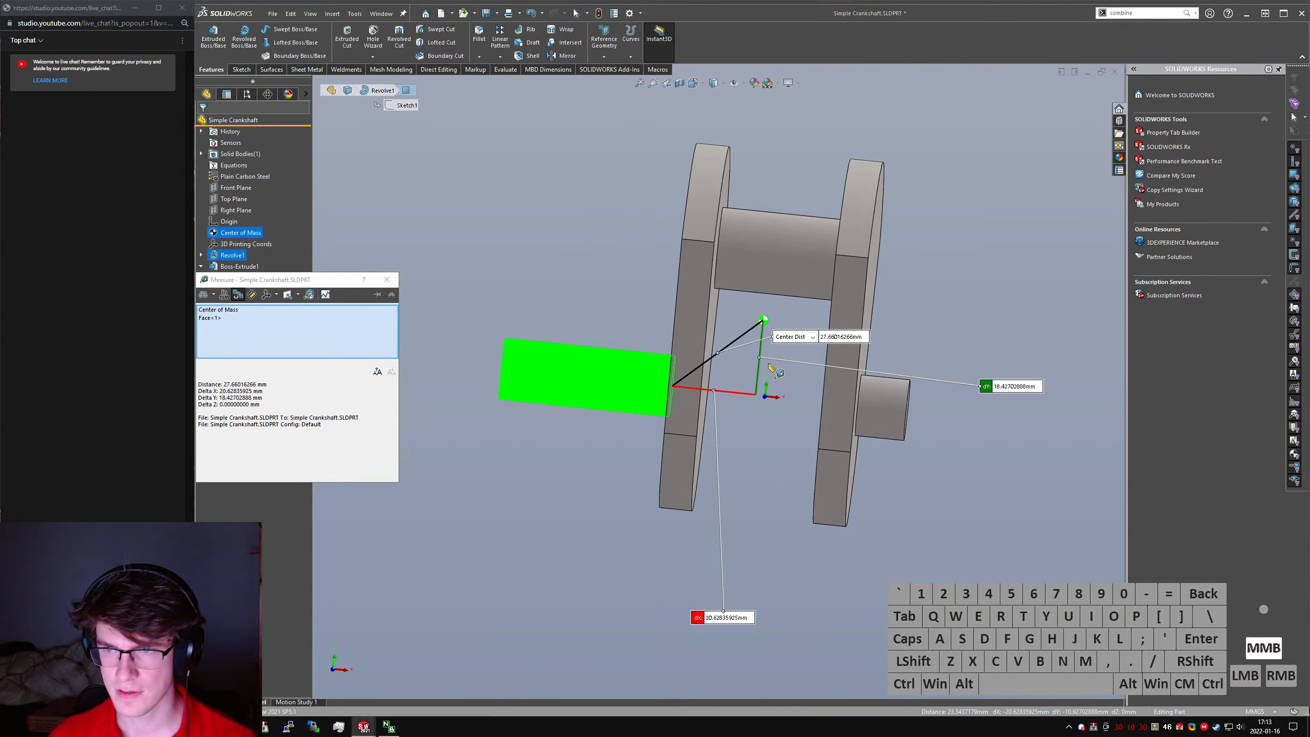
middle_click_drag(776, 369, 760, 368)
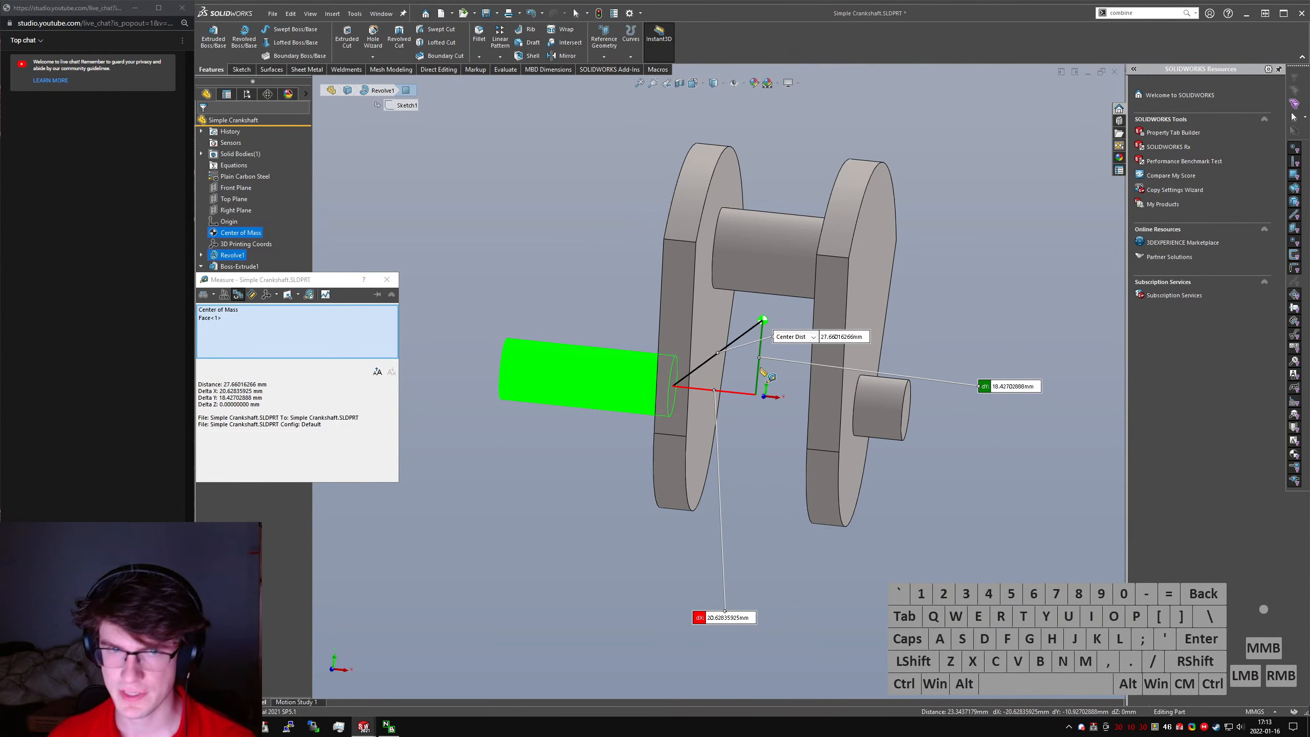
key("Escape")
left_click(453, 210)
- Try to add a Mass Properties sensor for the crankshaft's mass
right_click(224, 145)
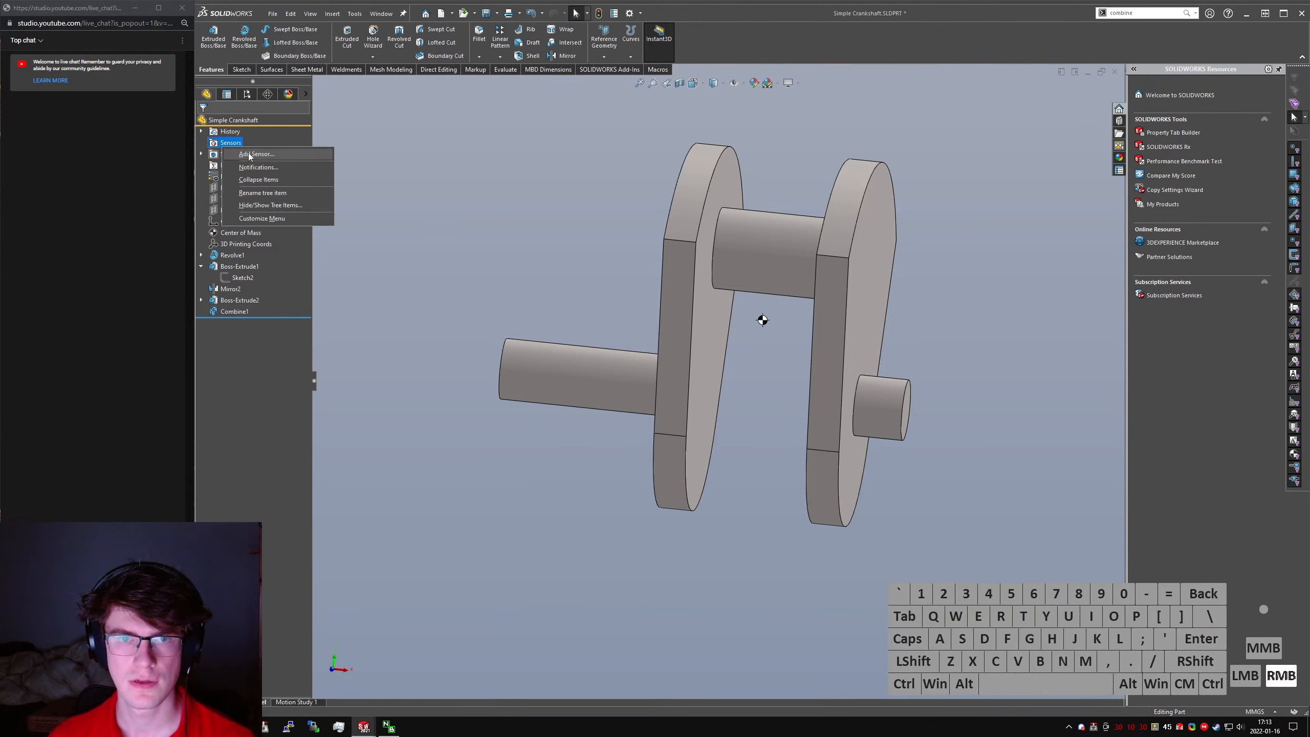
left_click(246, 155)
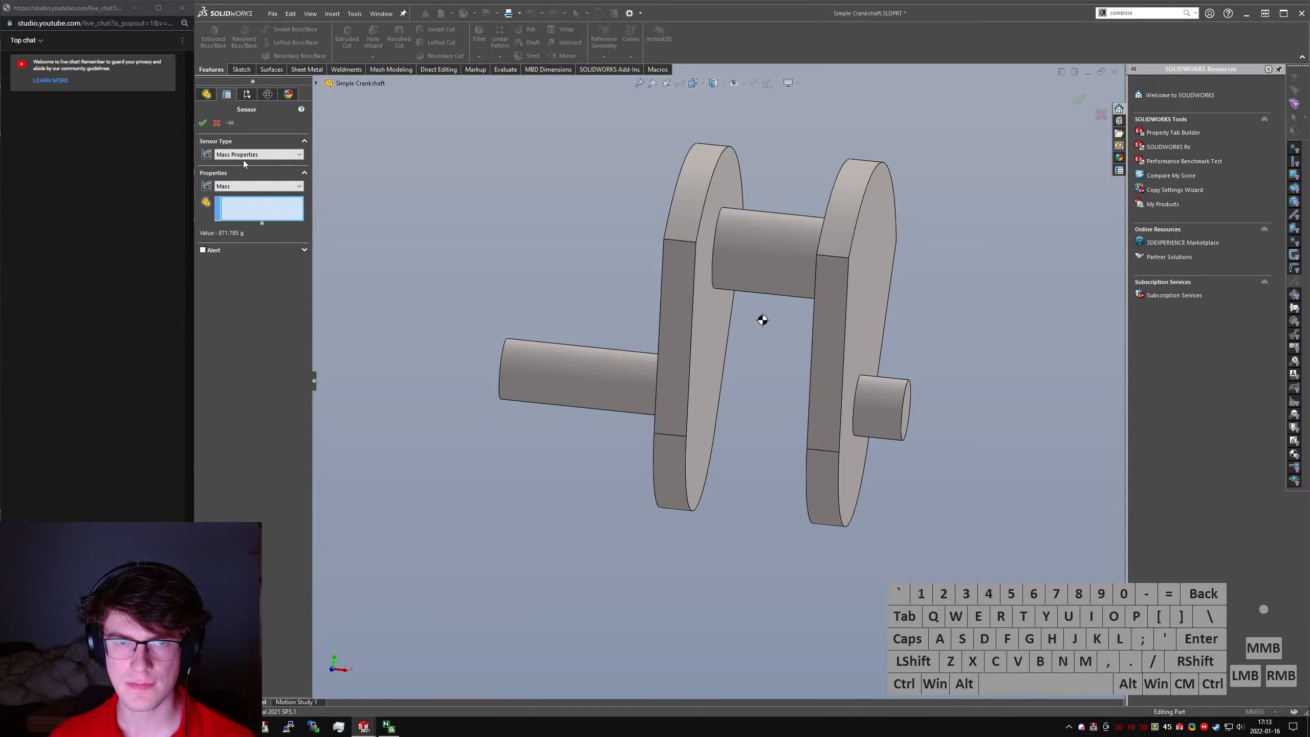
left_click(255, 156)
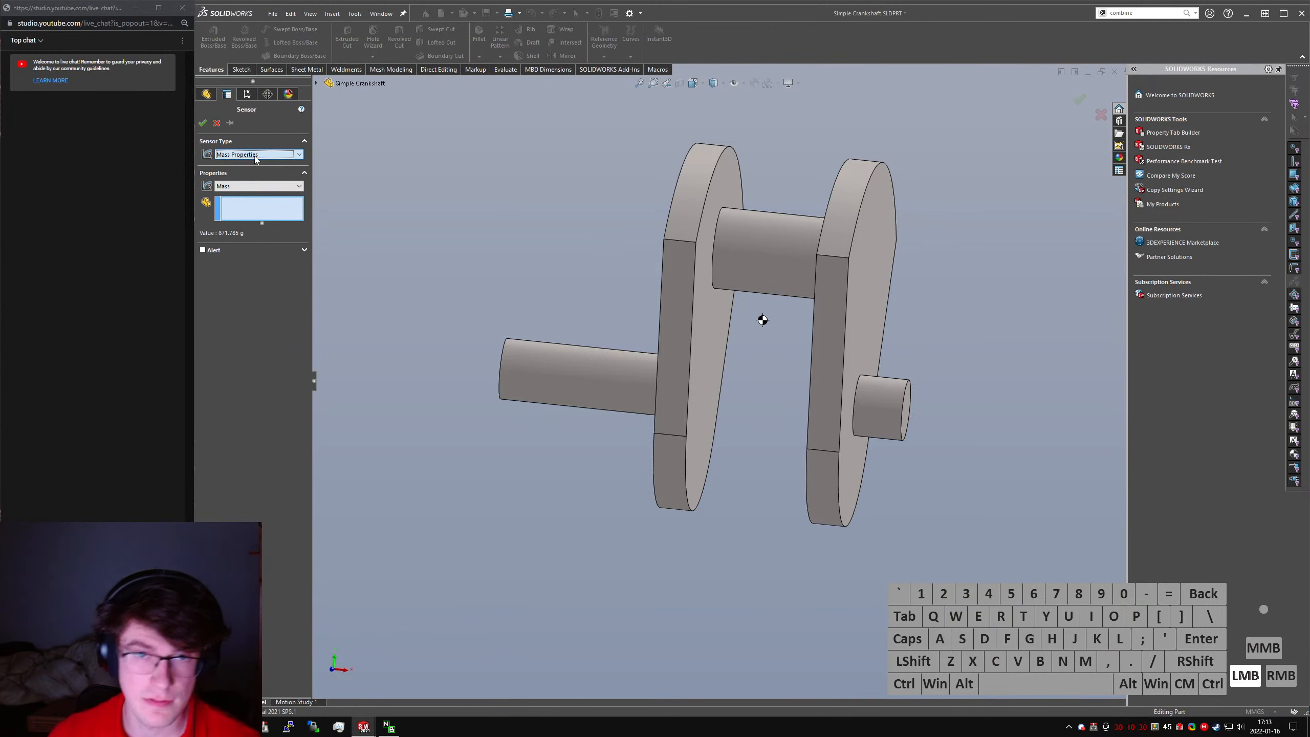
left_click(243, 189)
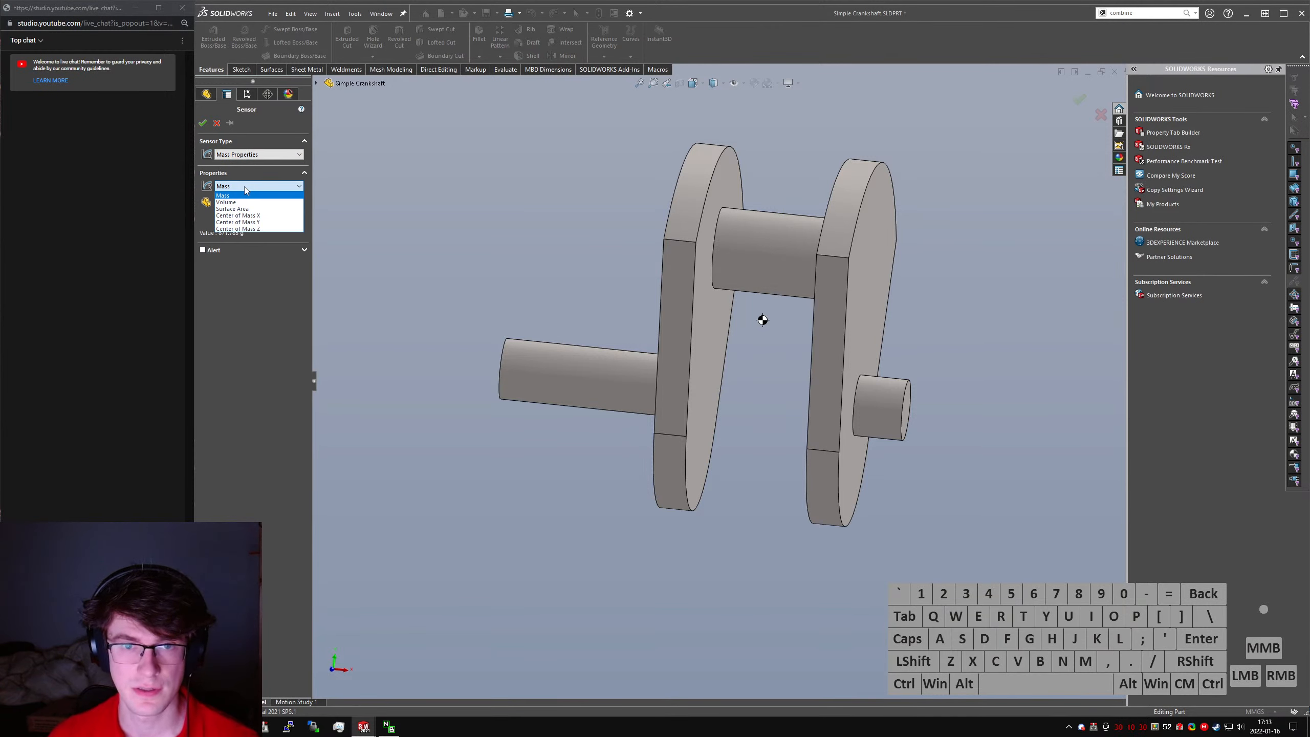
left_click(234, 185)
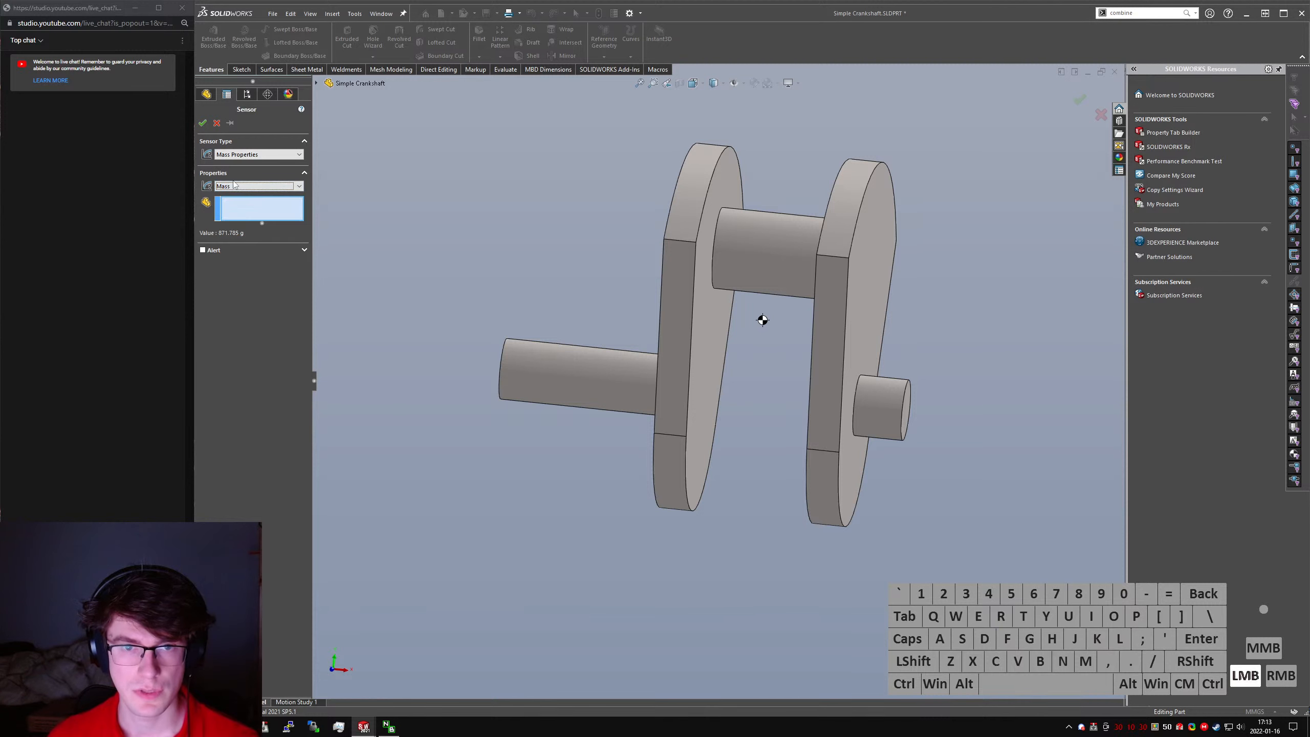
left_click(202, 123)
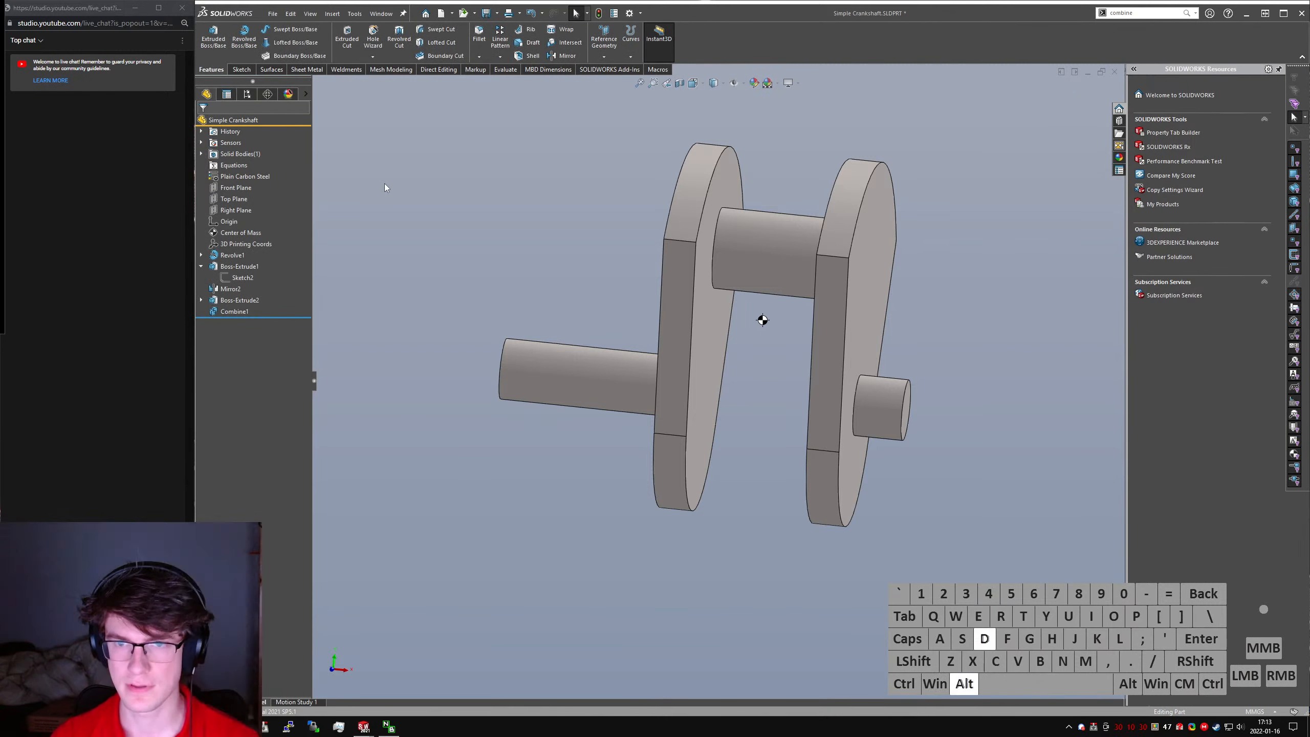
- Save the crankshaft part and switch to the Rough Engine Assem assembly
key("8")
key("ctrl+BackSpace")
key("ctrl+w")
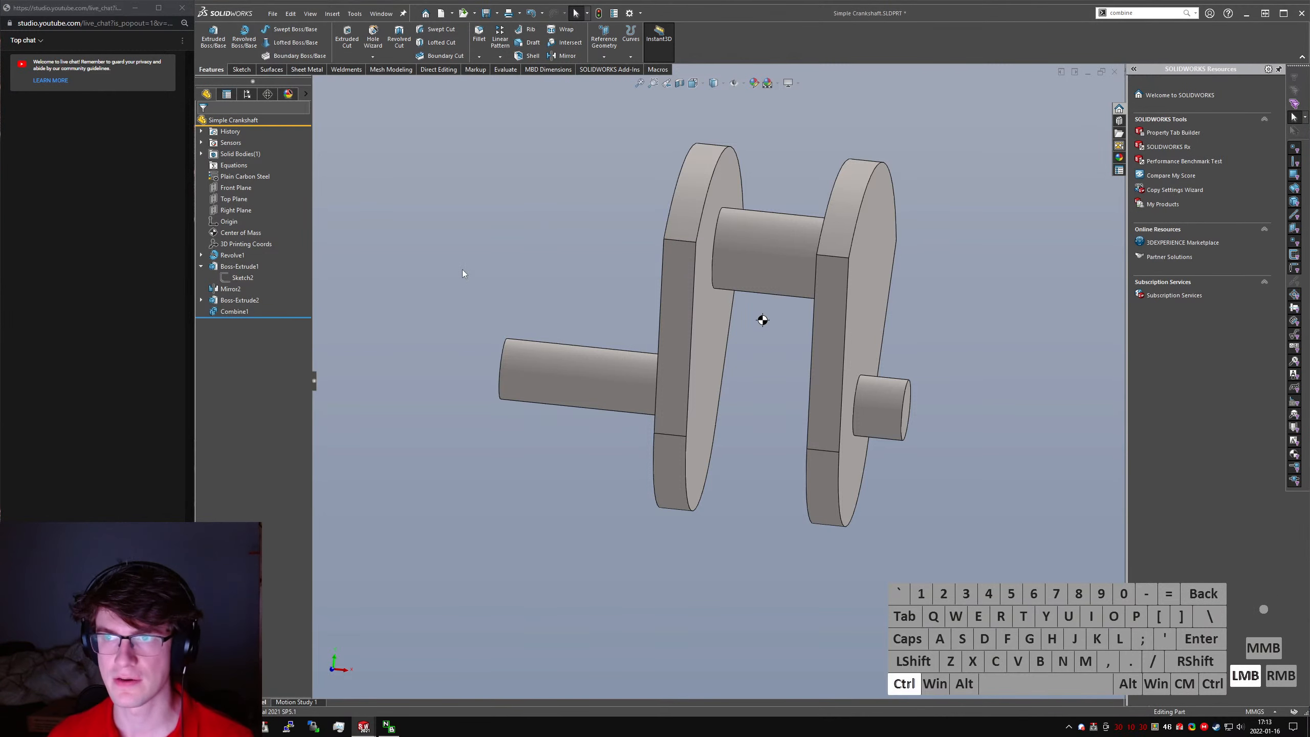
key("ctrl+s")
key("ctrl+Tab")
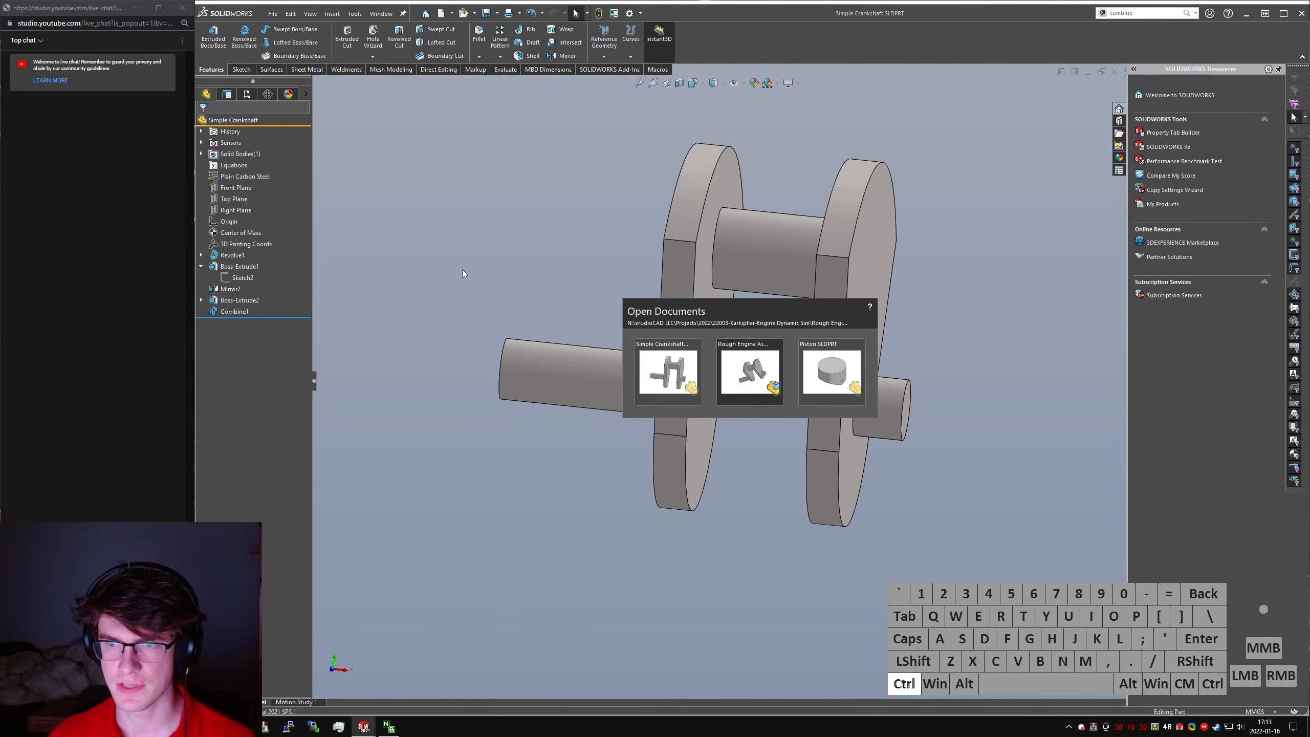
key("ctrl+Tab")
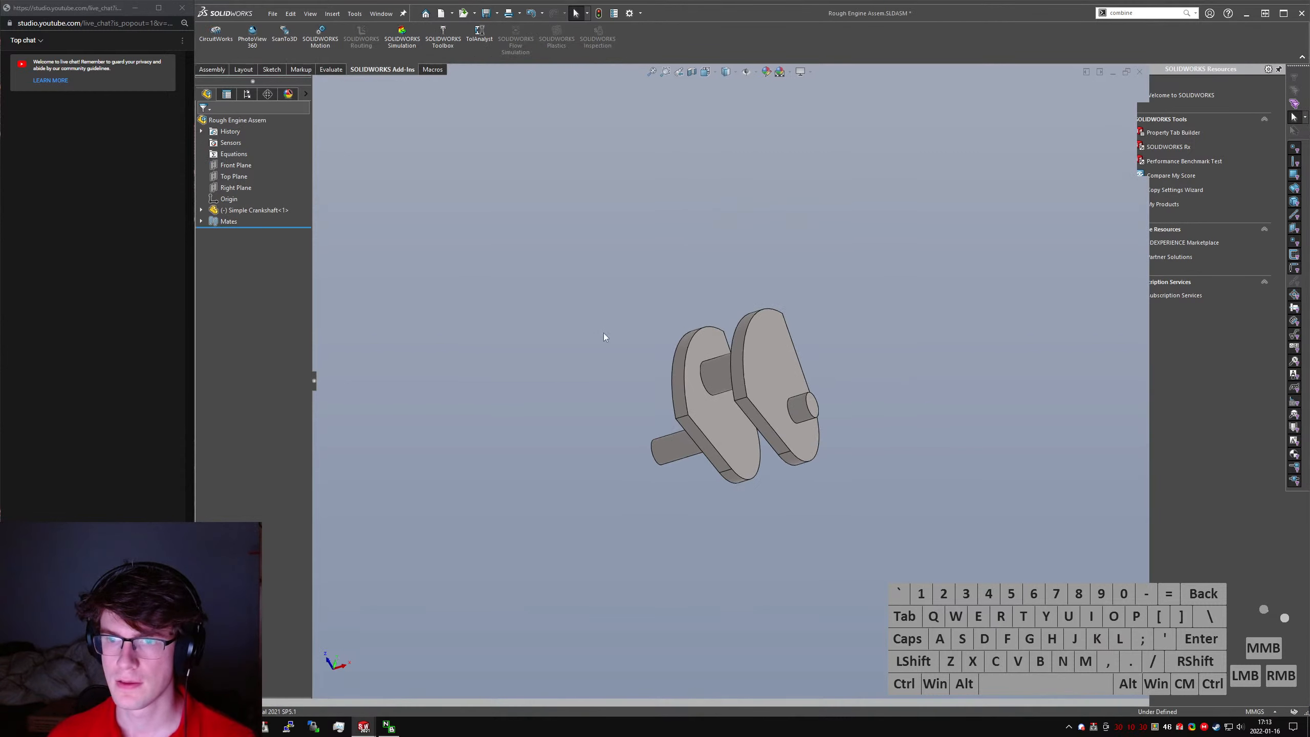
left_click(376, 225)
left_click(212, 70)
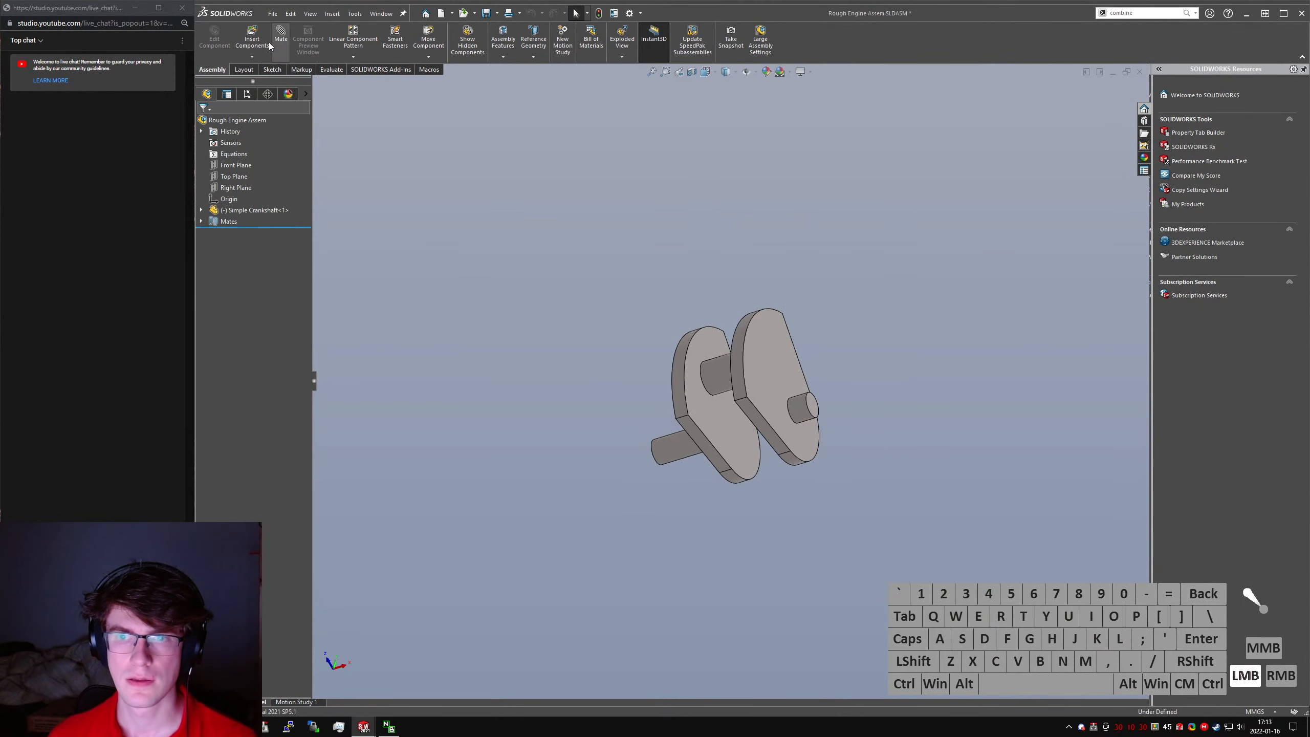
left_click(273, 13)
left_click(287, 31)
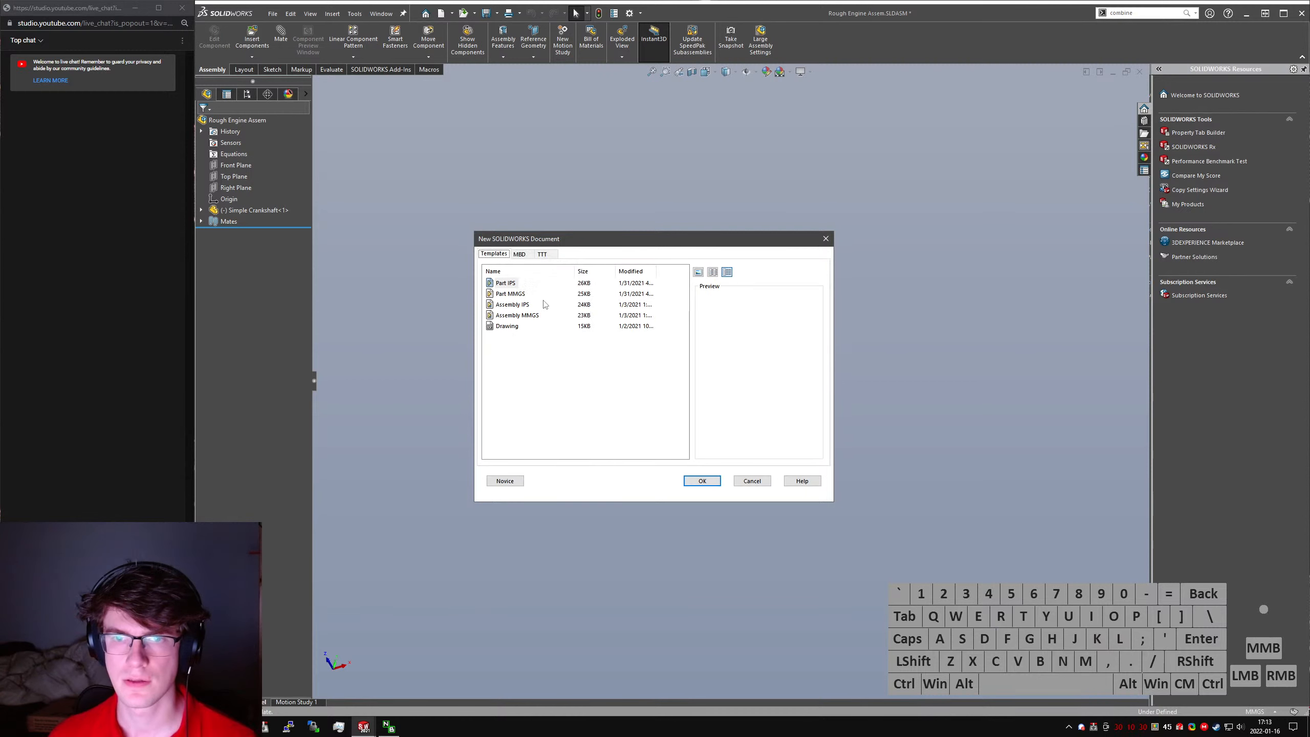
key("Escape")
left_click(714, 374)
left_click(551, 318)
- Switch to the piston part and check the diameter of its pin holes and the radius of its inner curved wall
key("ctrl+Tab")
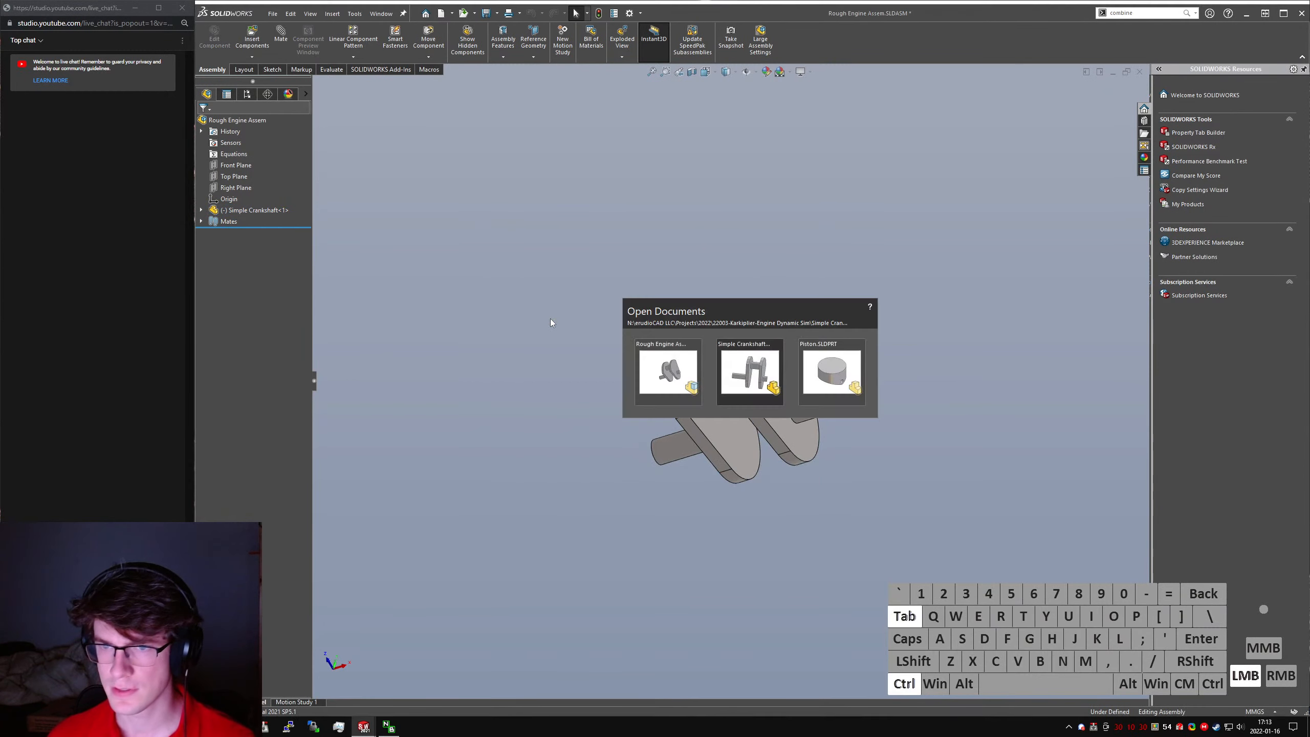
key("ctrl+Tab")
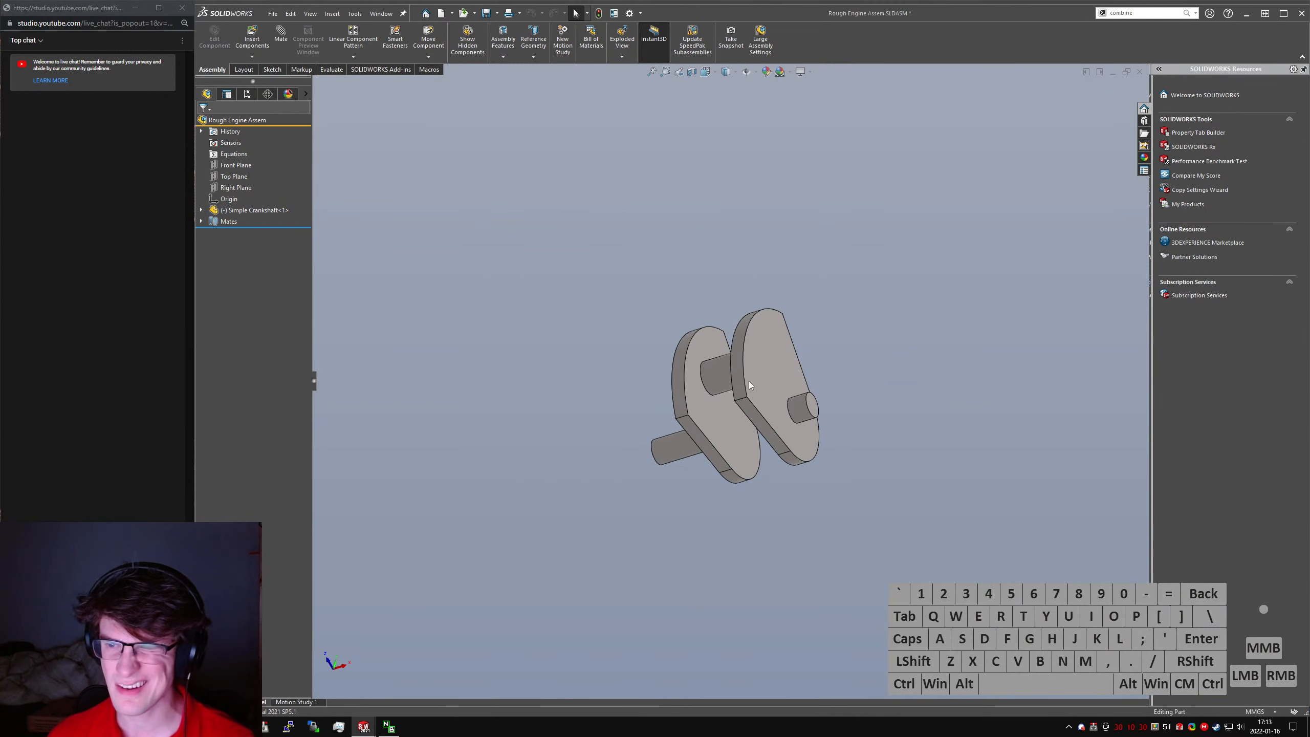
left_click(811, 455)
middle_click_drag(811, 455, 722, 243)
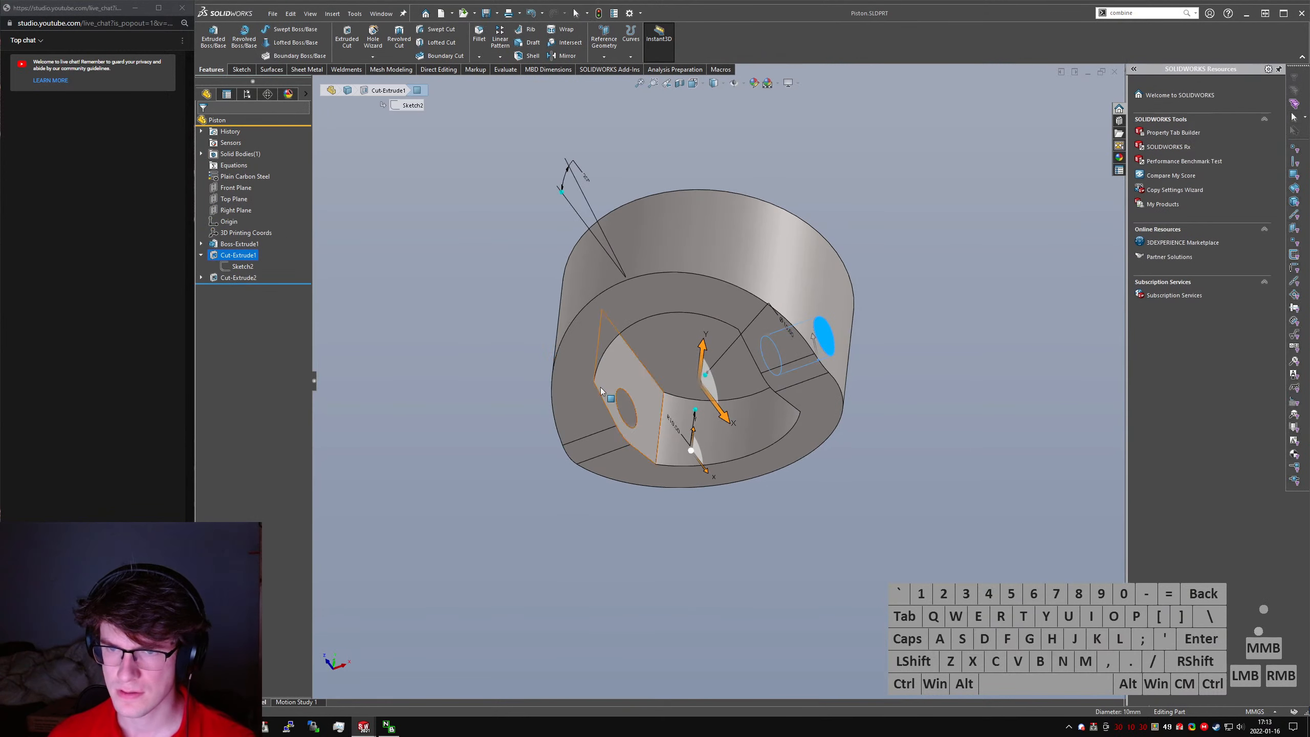
left_click(619, 385)
left_click(725, 431)
middle_click_drag(707, 403, 678, 414)
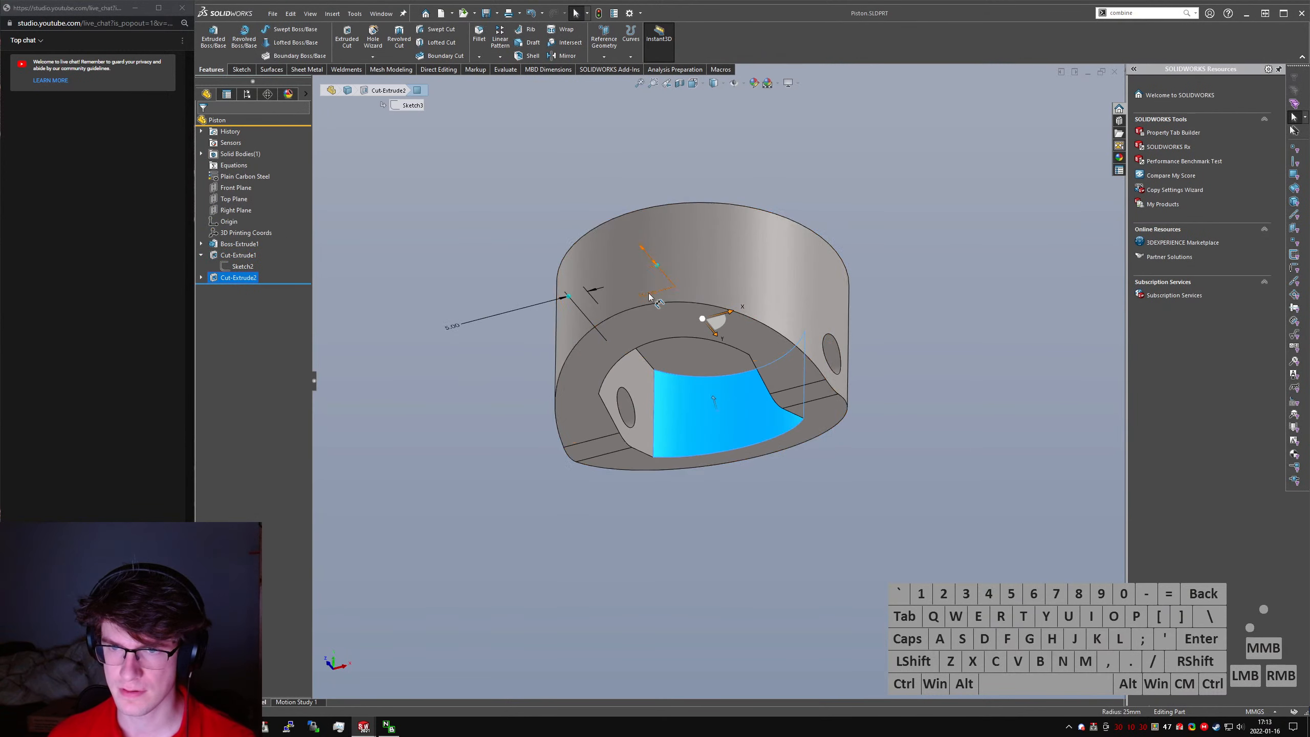
left_click_drag(649, 297, 656, 307)
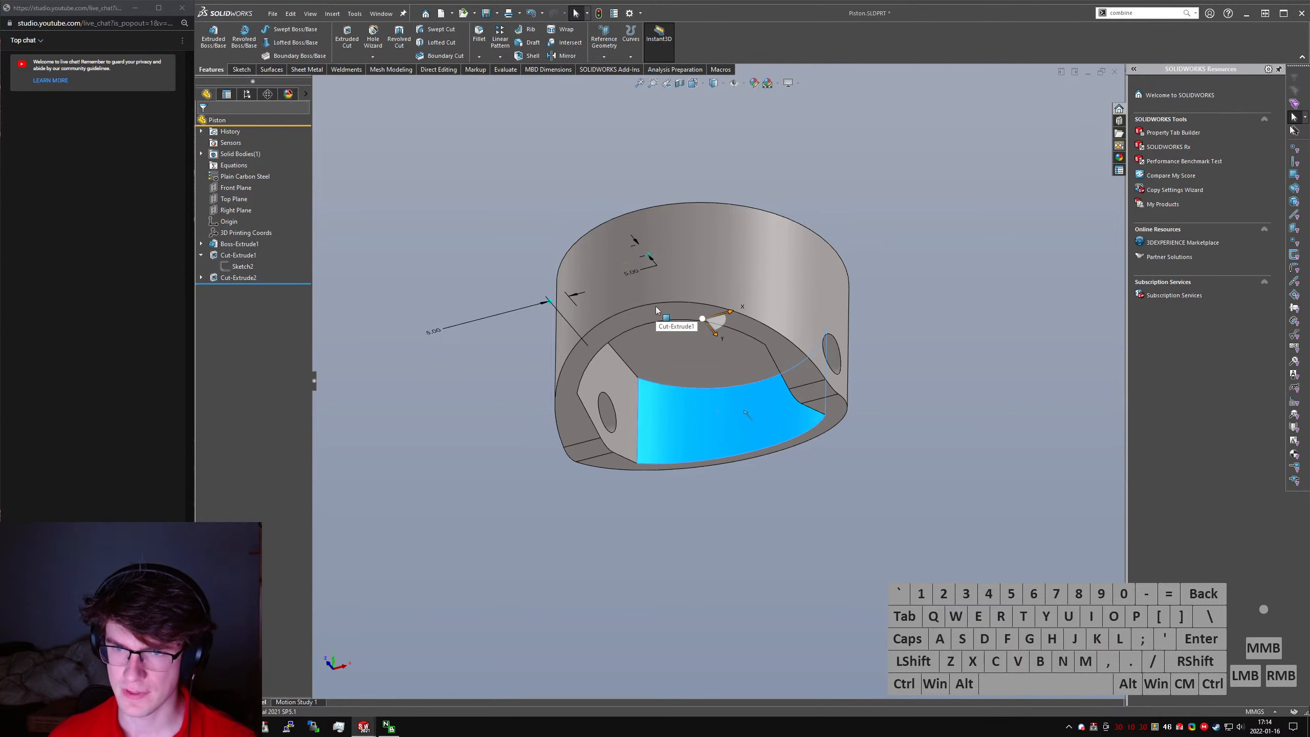
middle_click_drag(656, 306, 581, 422)
left_click(631, 512)
left_click(616, 424)
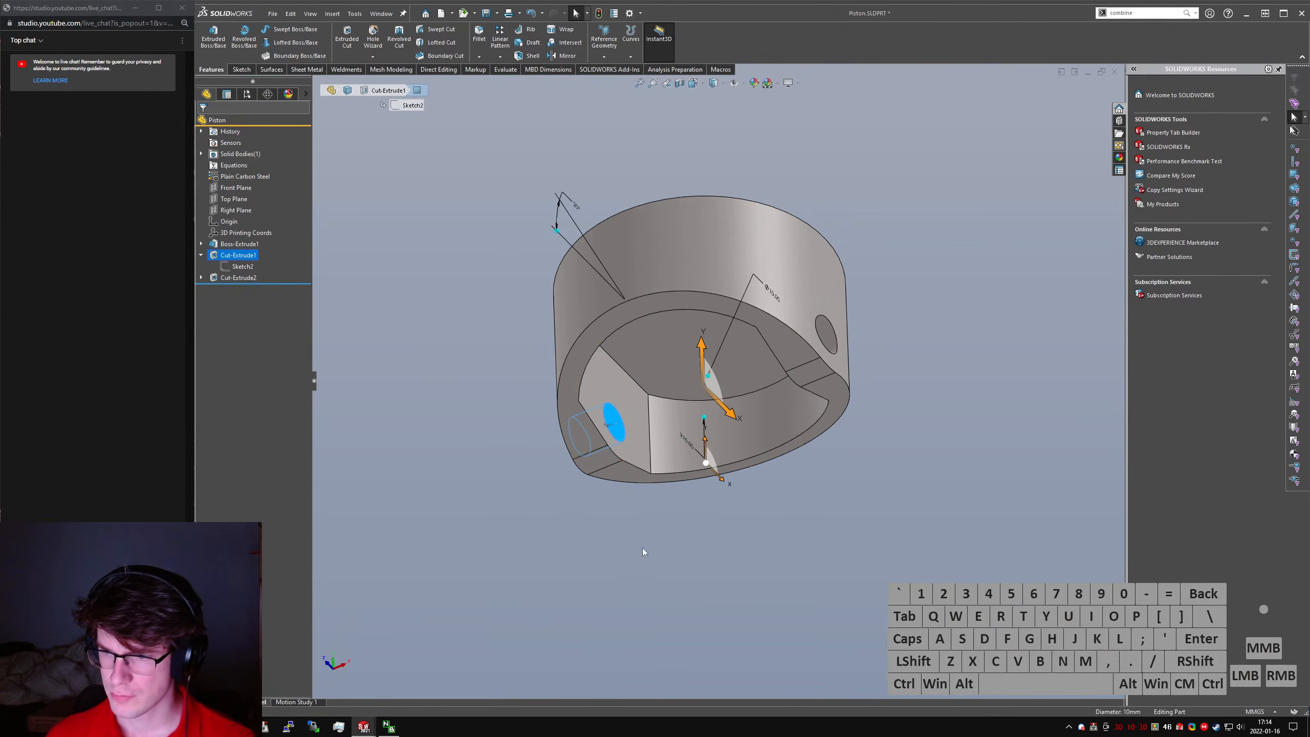
- Save the piston and create a new part document
left_click(371, 300)
key("ctrl+s")
left_click(274, 14)
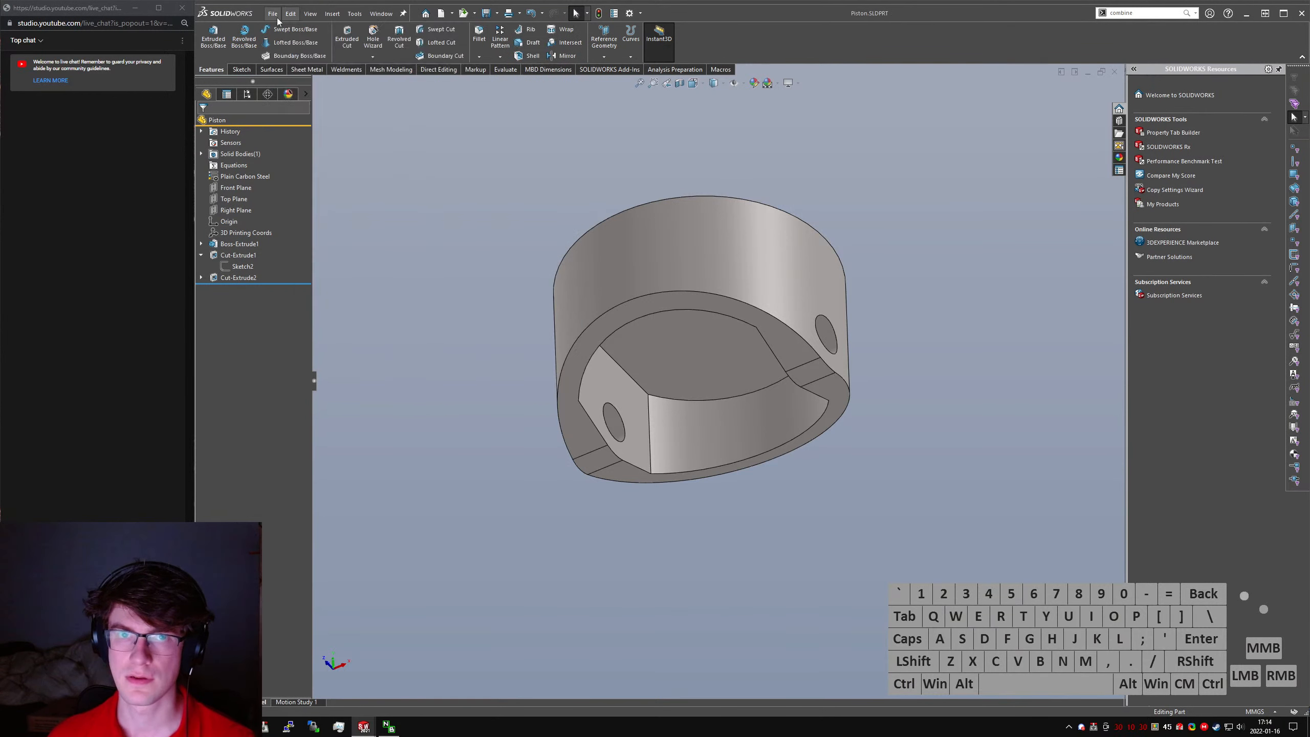
left_click(279, 34)
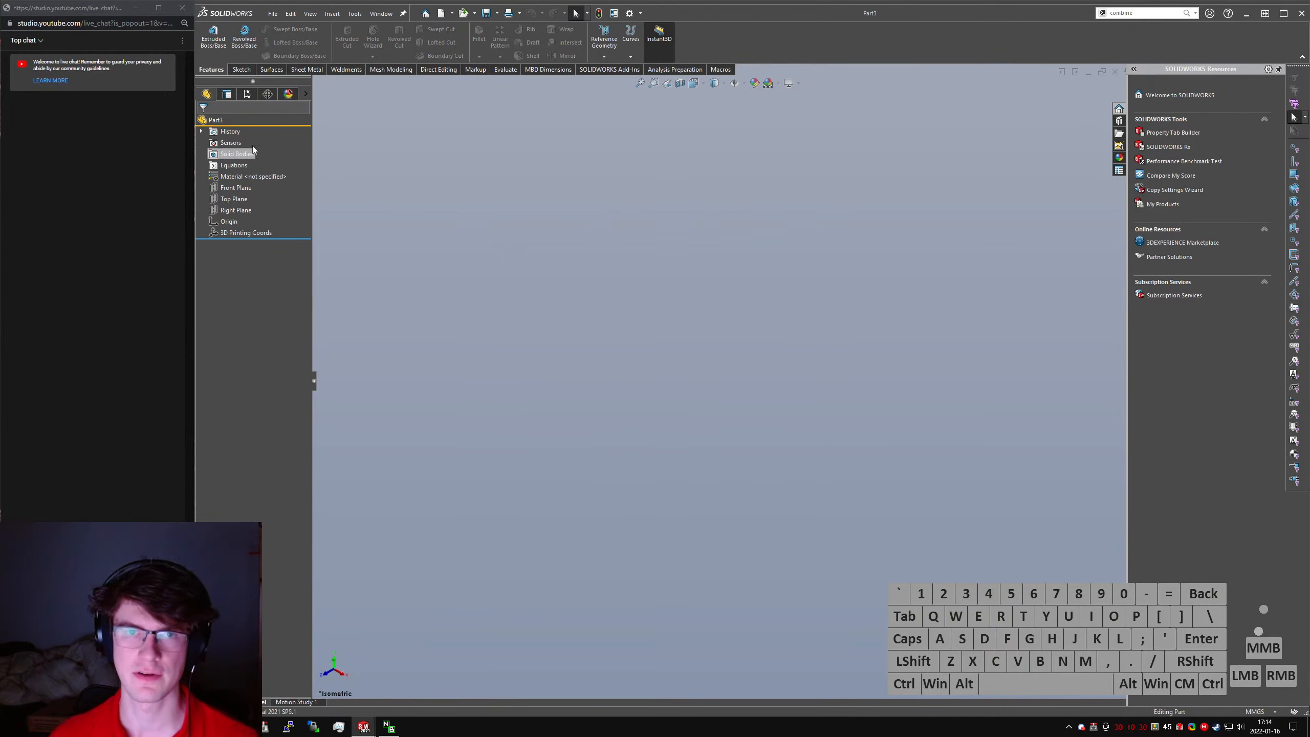
- Start an Extruded Boss/Base on the Right Plane and sketch a 20 mm diameter circle centred on the origin
left_click(219, 55)
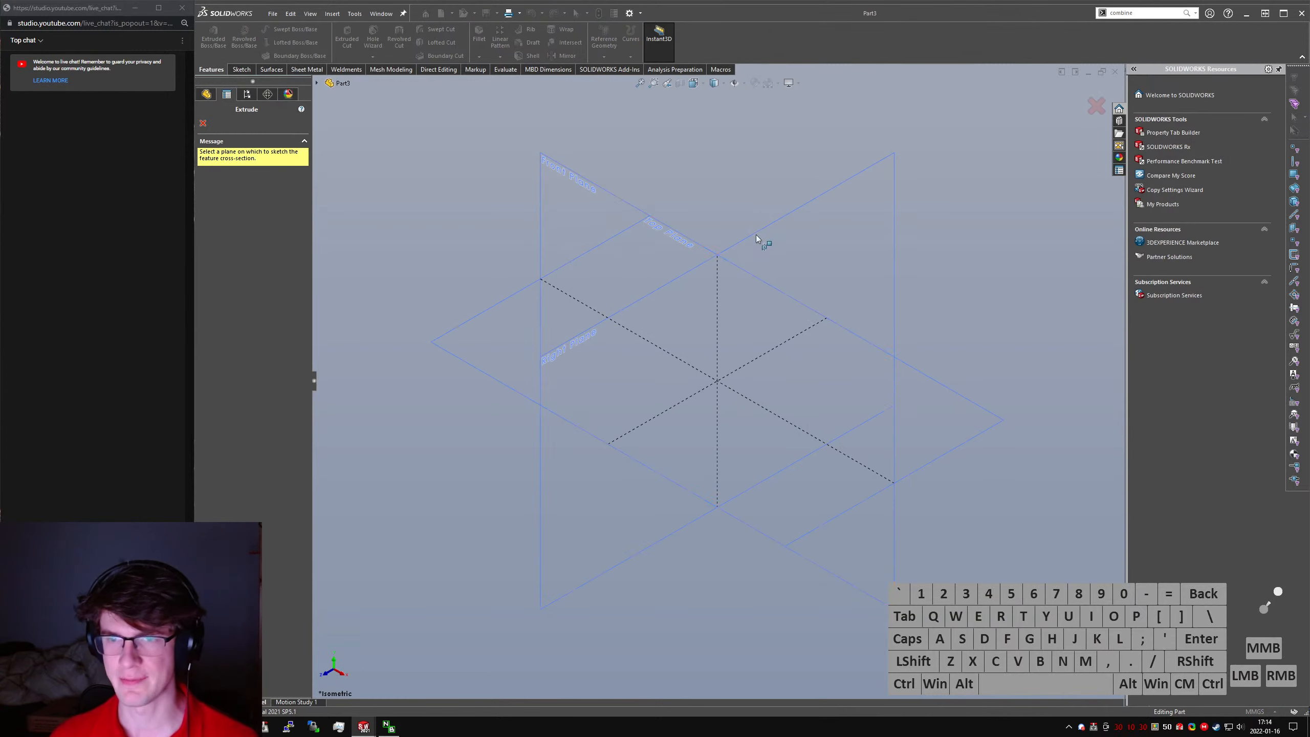
left_click(760, 240)
left_click(282, 29)
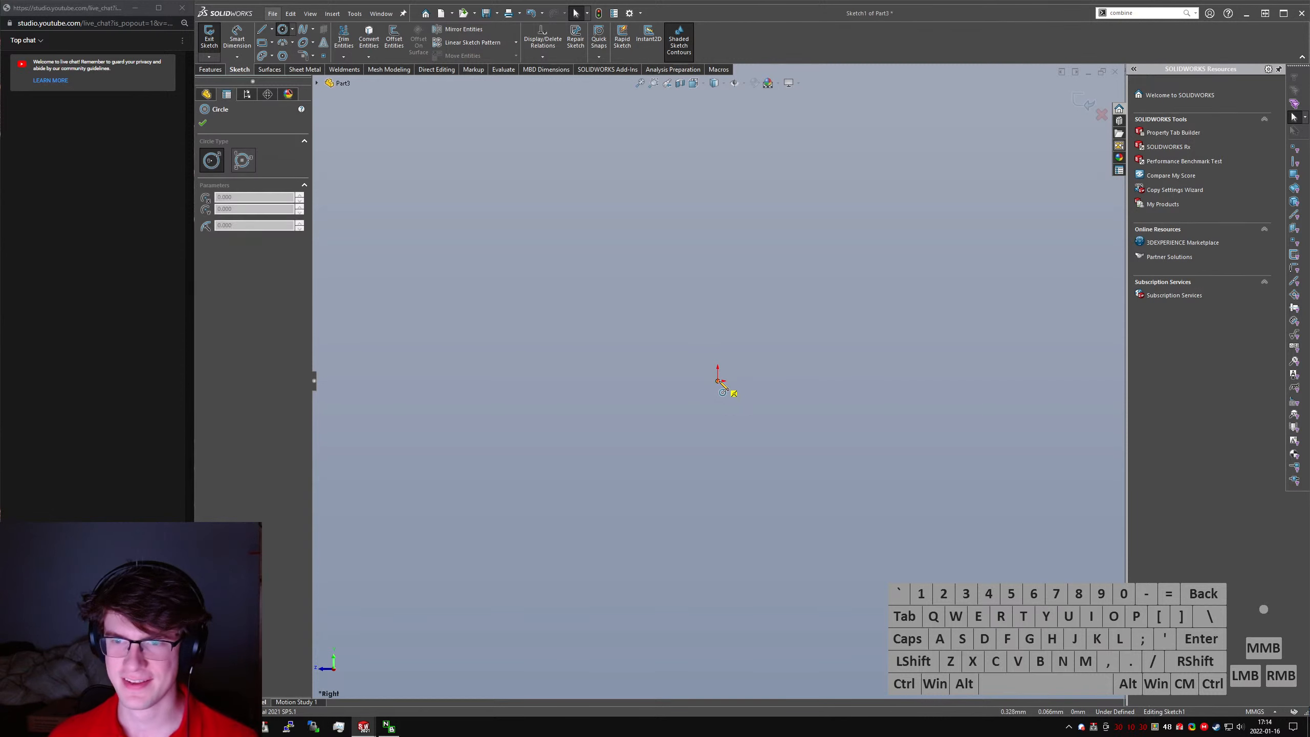
left_click_drag(718, 381, 749, 349)
right_click_drag(752, 352, 791, 367)
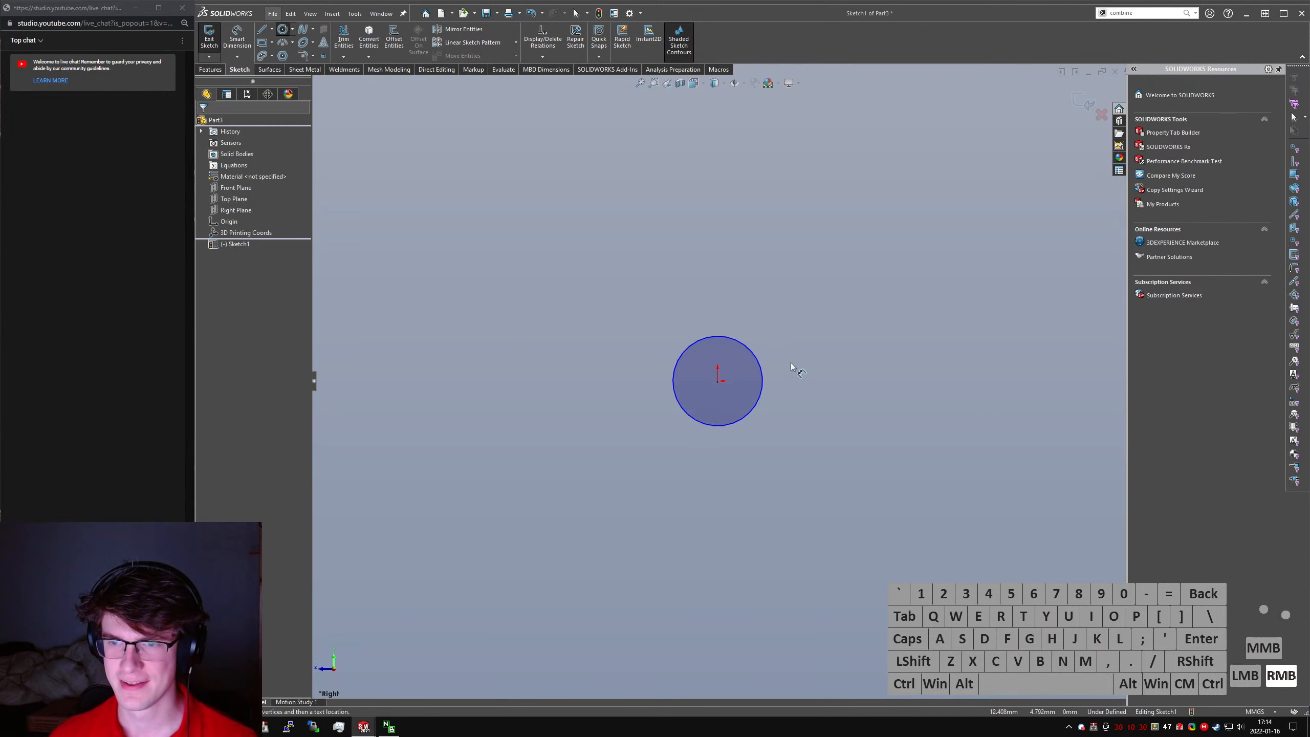
left_click(908, 289)
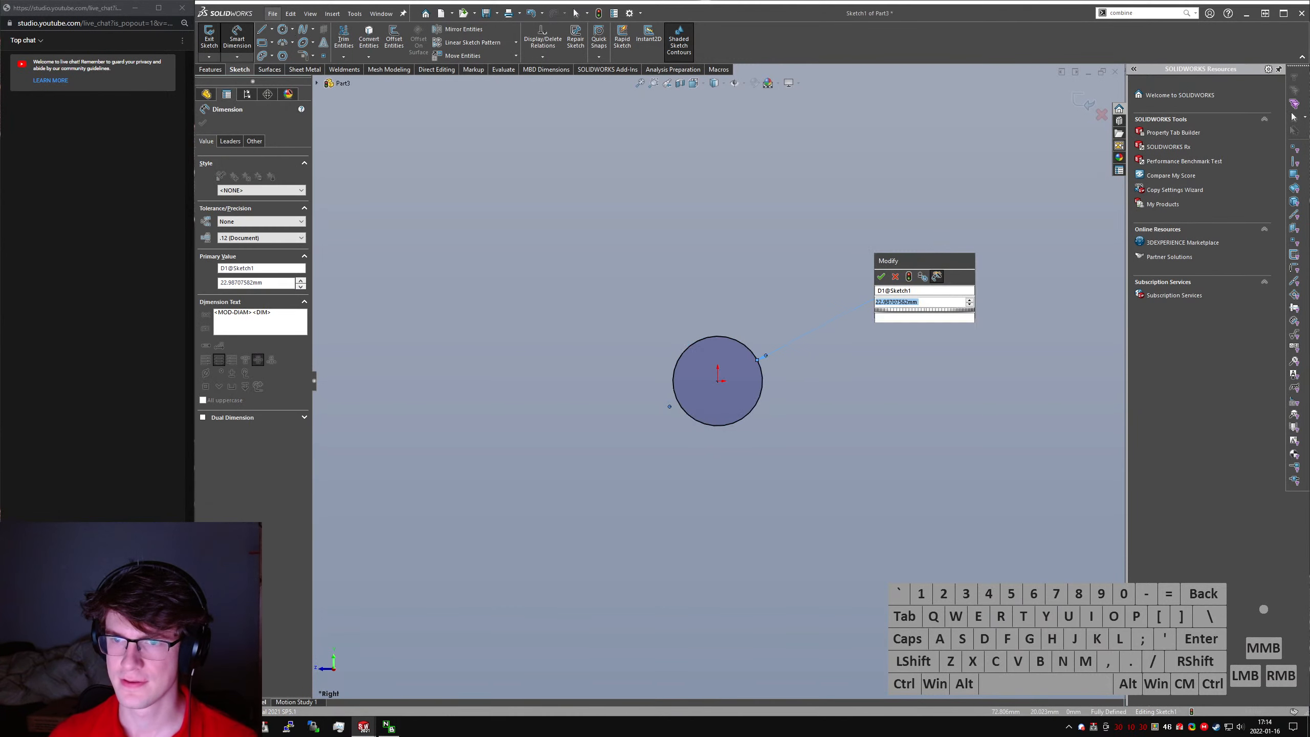
key("Return")
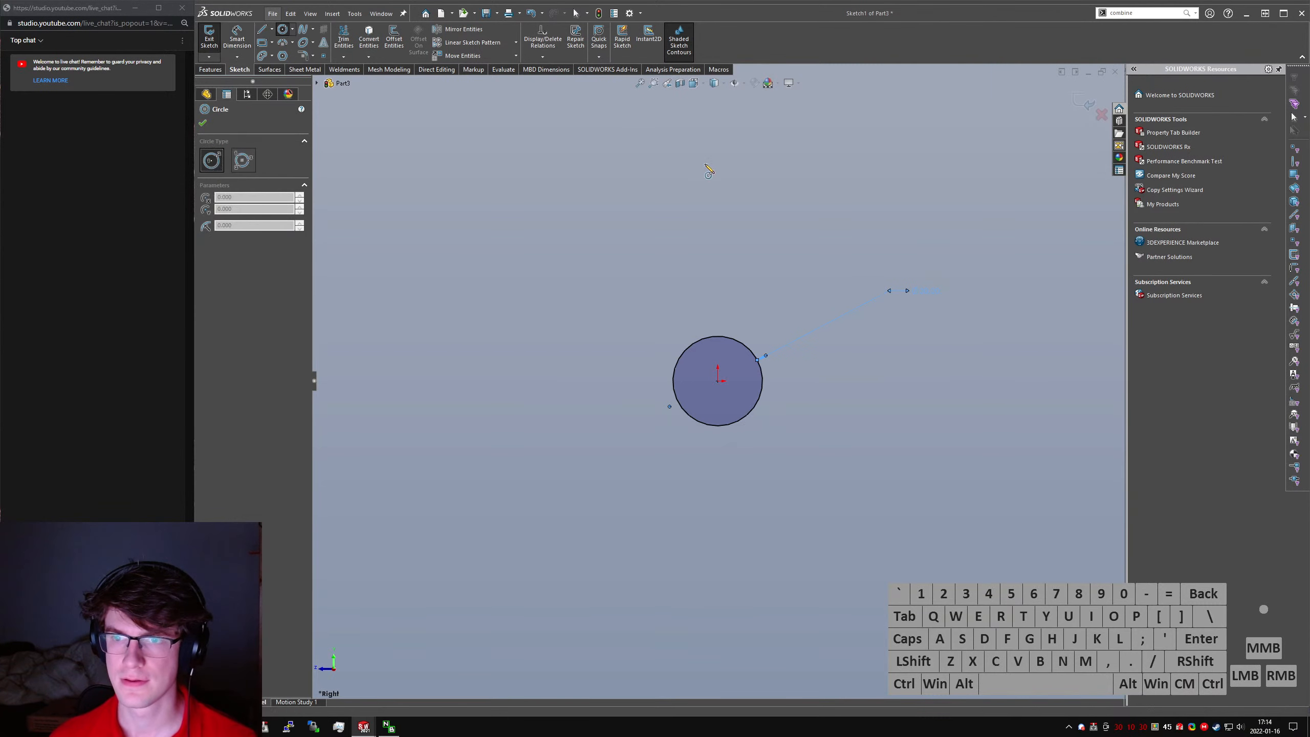
- Sketch a second circle directly above the first and set its diameter to 10 mm
left_click_drag(718, 171, 752, 155)
right_click_drag(765, 312, 748, 156)
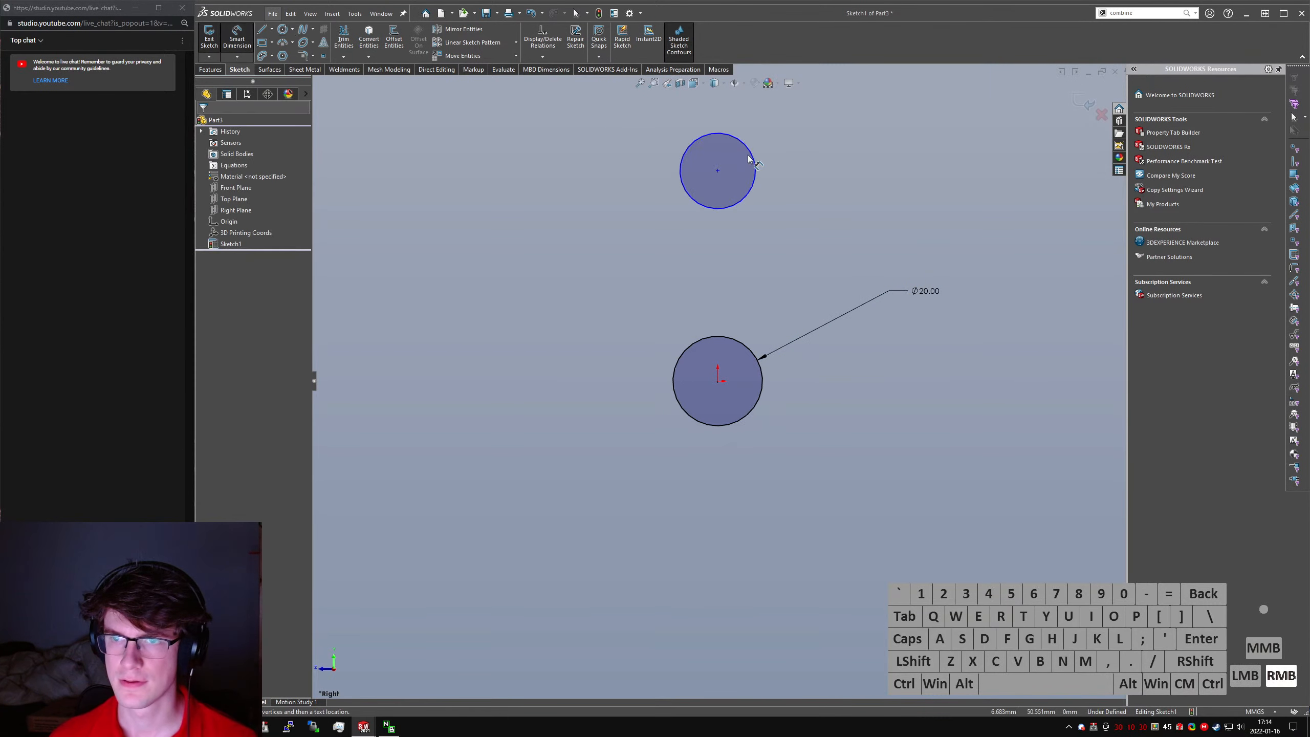
left_click(832, 117)
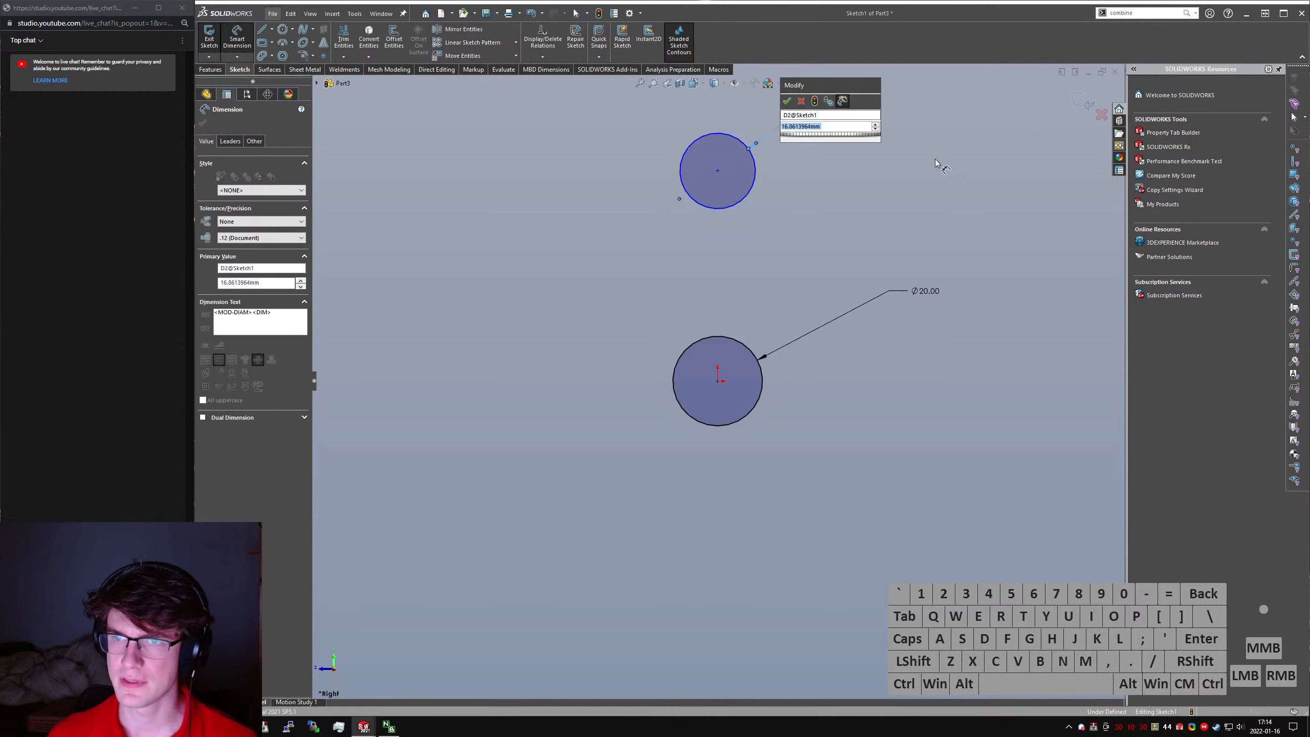
type("10")
key("Return")
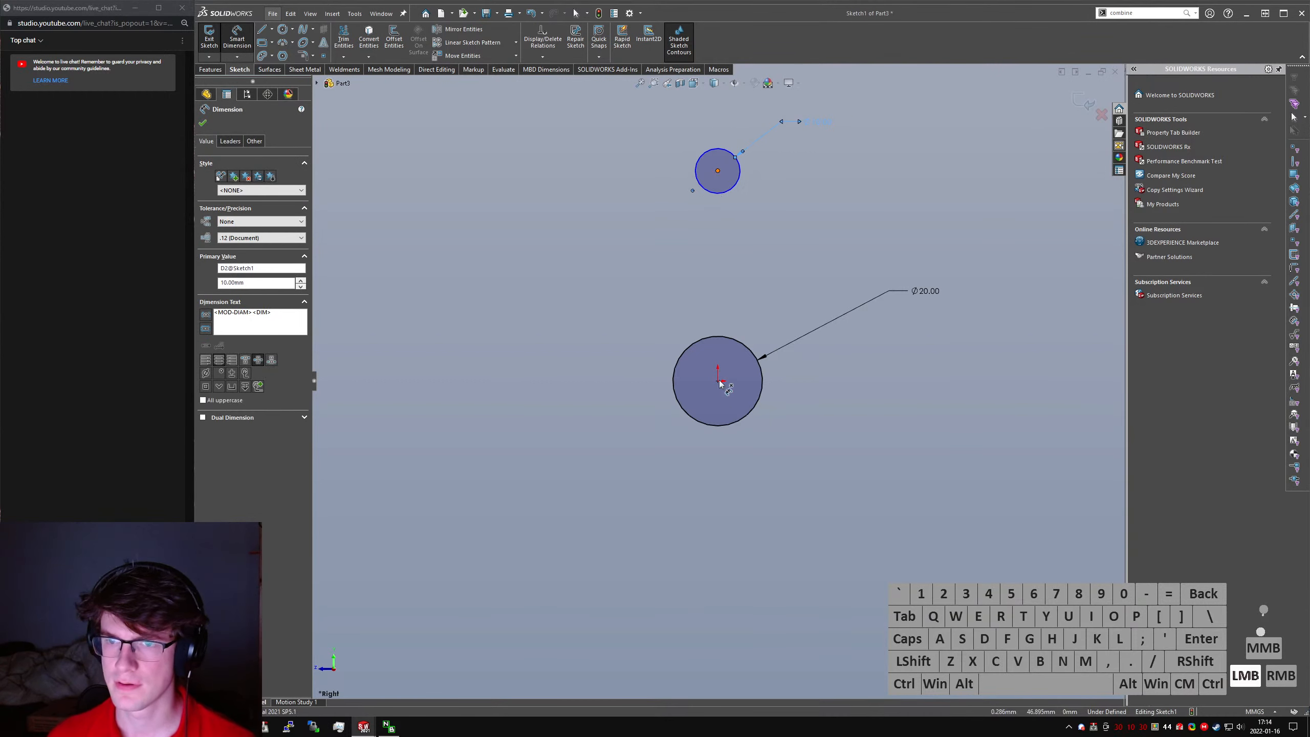
- Set the vertical distance between the two circle centres to 60 mm
left_click(719, 382)
left_click(407, 254)
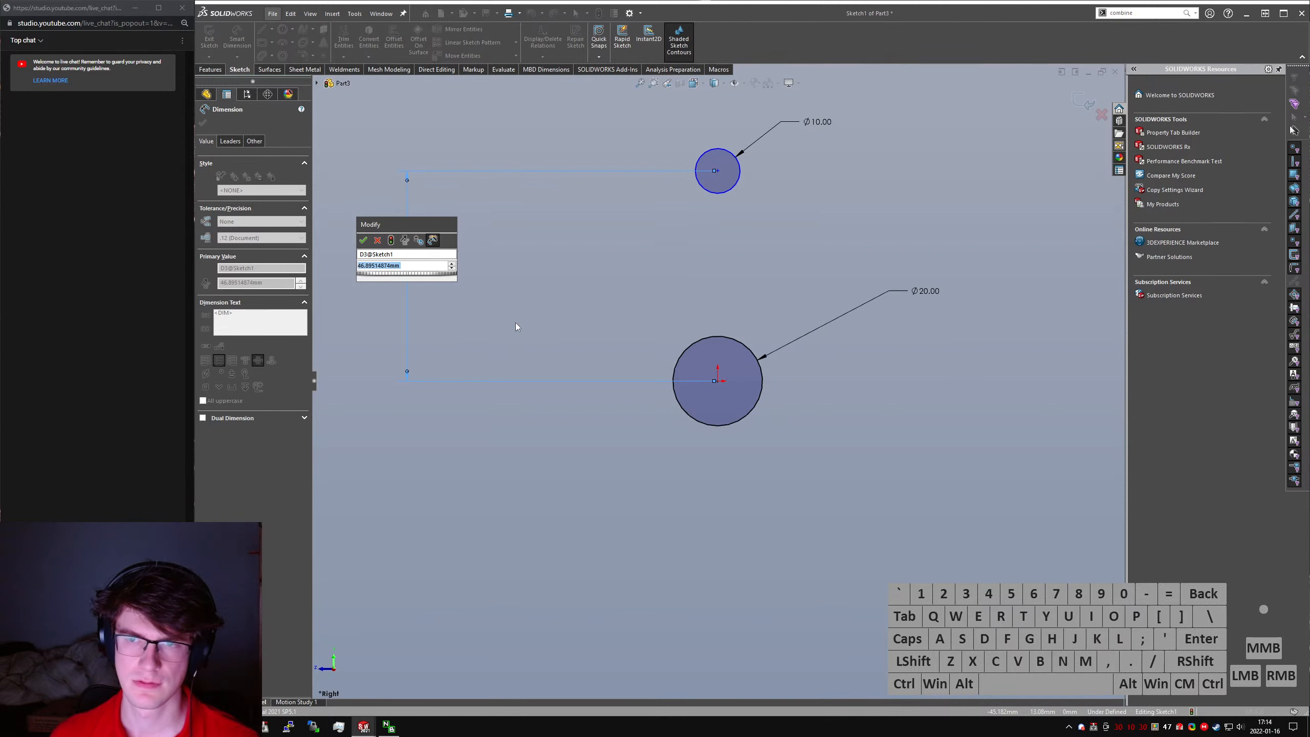
type("60")
key("Return")
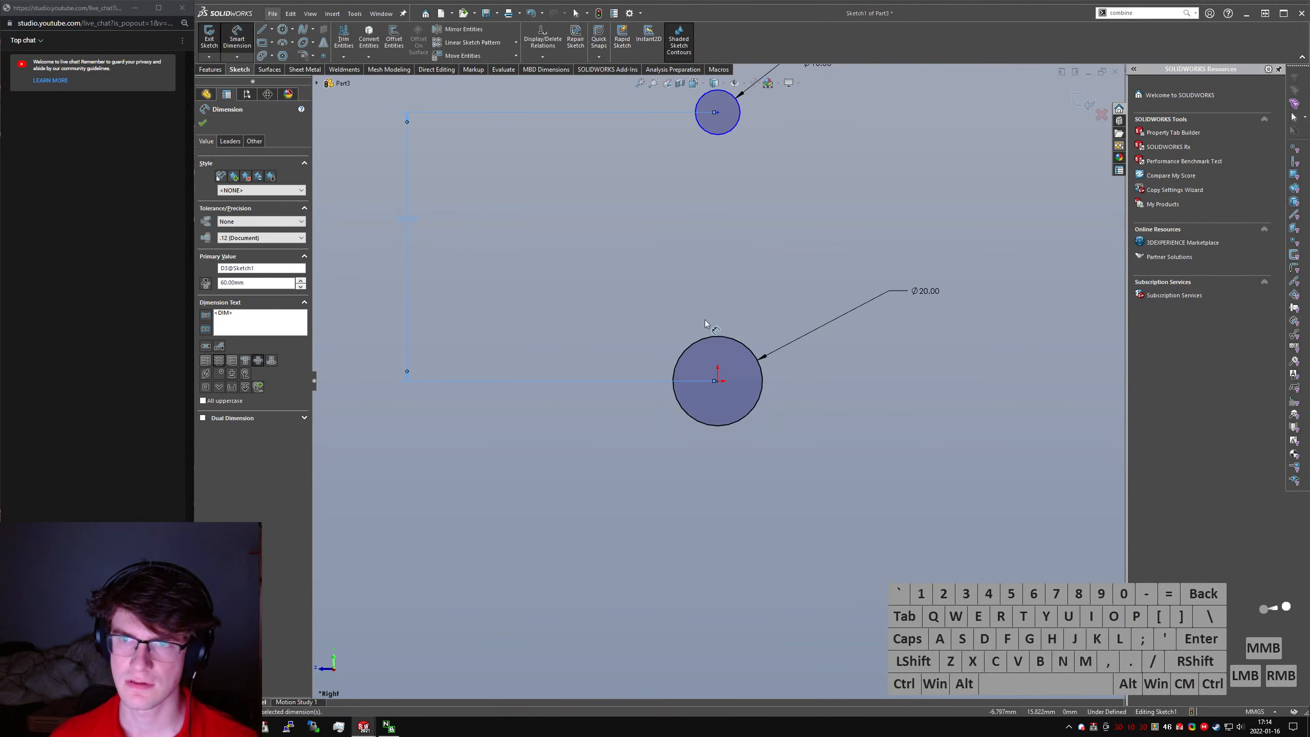
scroll(707, 323, "up", 3)
key("Escape")
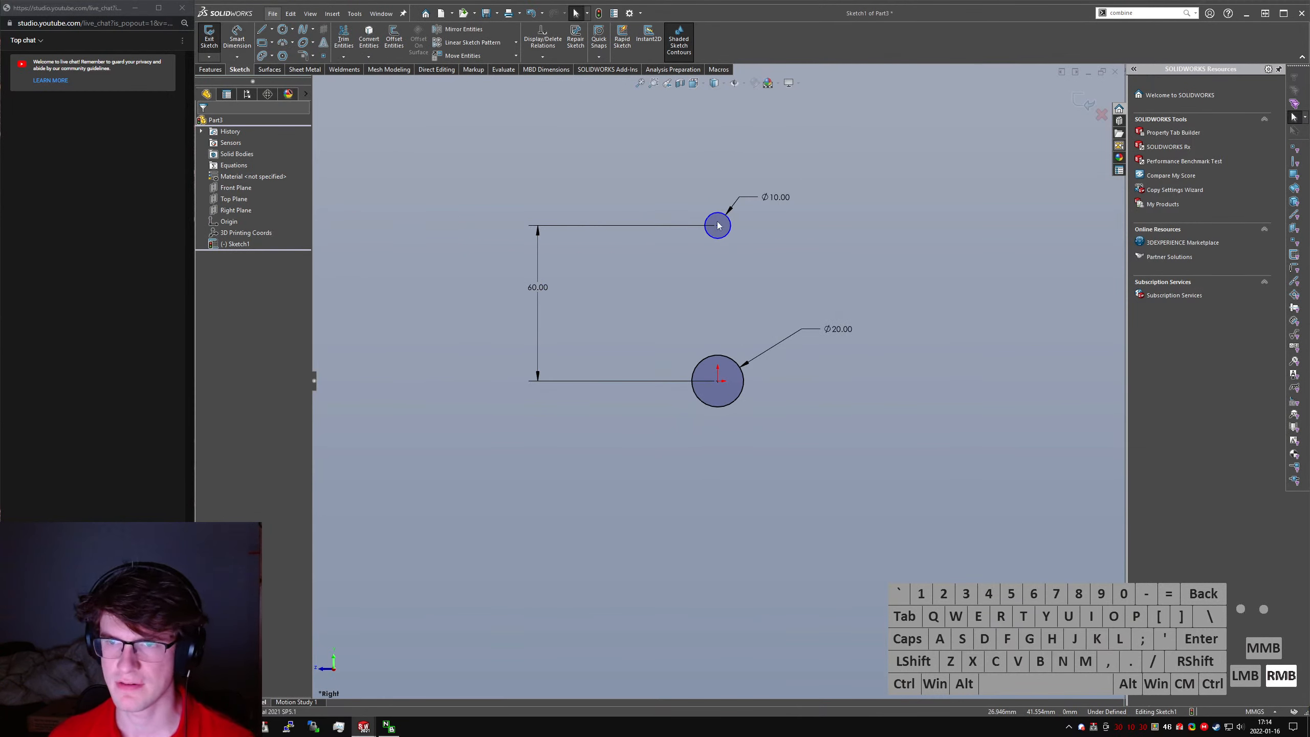
- Draw a line between the centres of the two circles and convert it to a construction line
right_click_drag(720, 226, 692, 226)
left_click(718, 226)
left_click(718, 381)
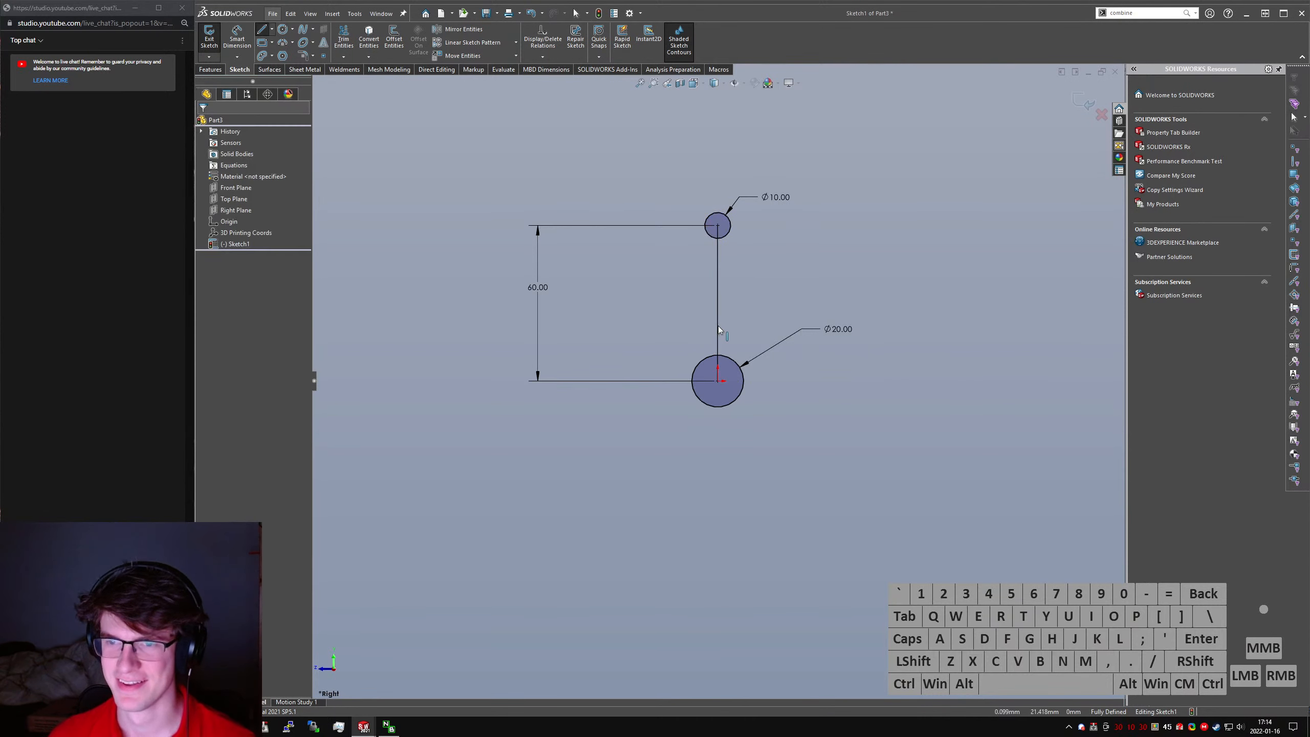
key("alt+c")
- Sketch a concentric circle about 5.8 mm in diameter inside the 10 mm circle and a slightly smaller concentric circle inside the 20 mm circle
mouse_move(785, 306)
left_mouse_down()
mouse_move(705, 261)
mouse_move(766, 343)
left_mouse_up()
scroll(700, 230, "down", 3)
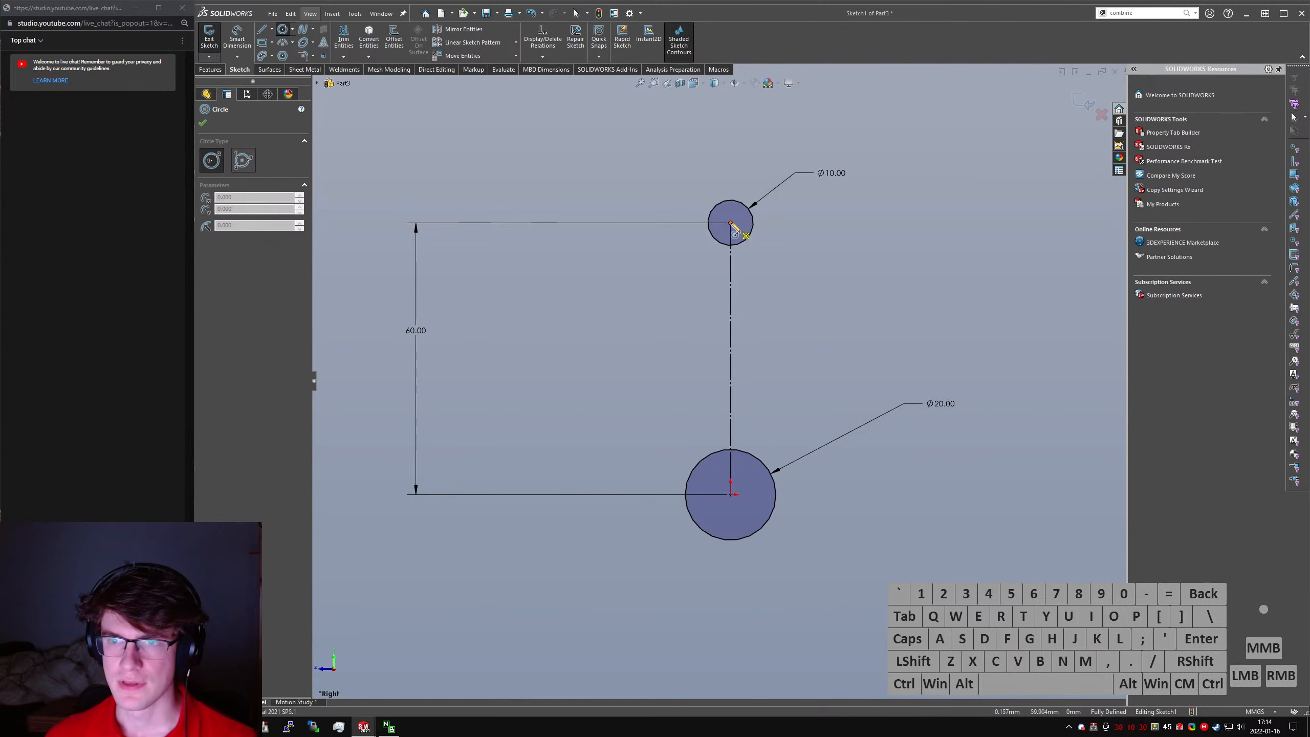
left_click(730, 223)
left_click(743, 222)
left_click_drag(730, 494, 766, 478)
right_click_drag(778, 540, 724, 515)
- Draw the right side line of the rod from the large inner circle to the small inner circle
key("l")
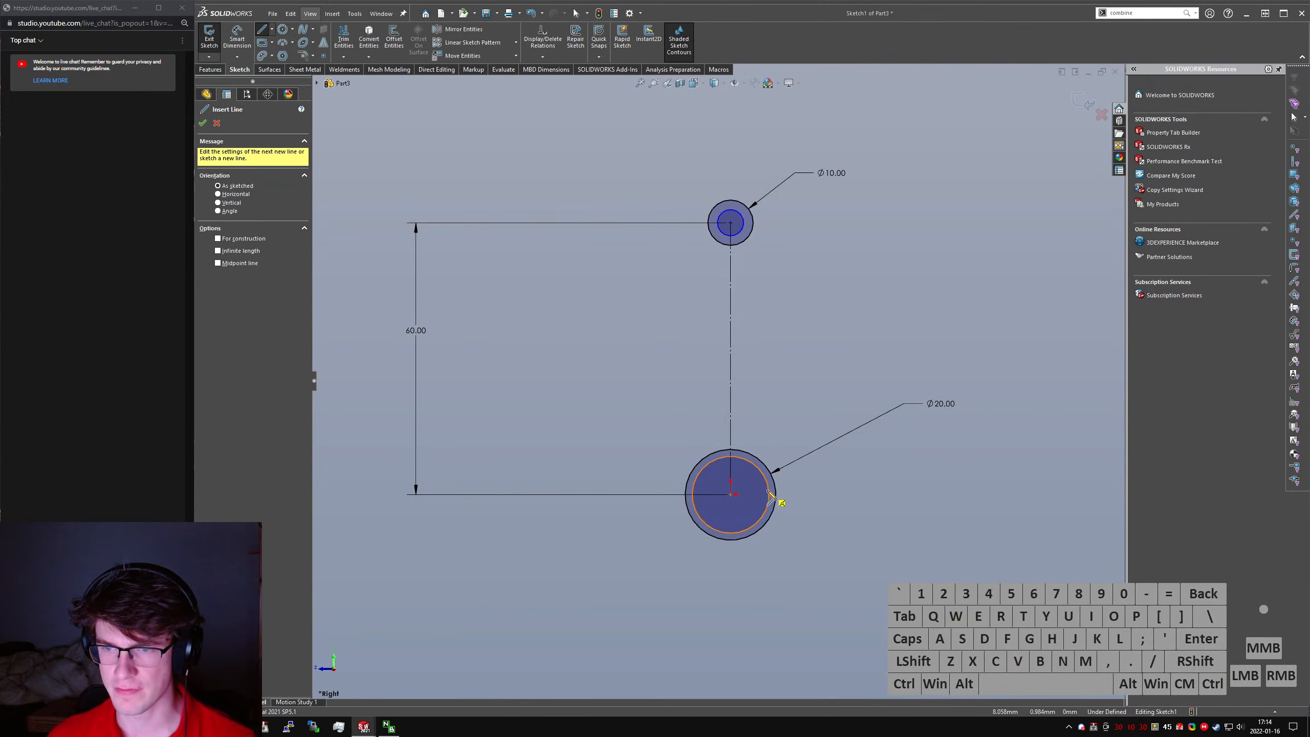
left_click(771, 496)
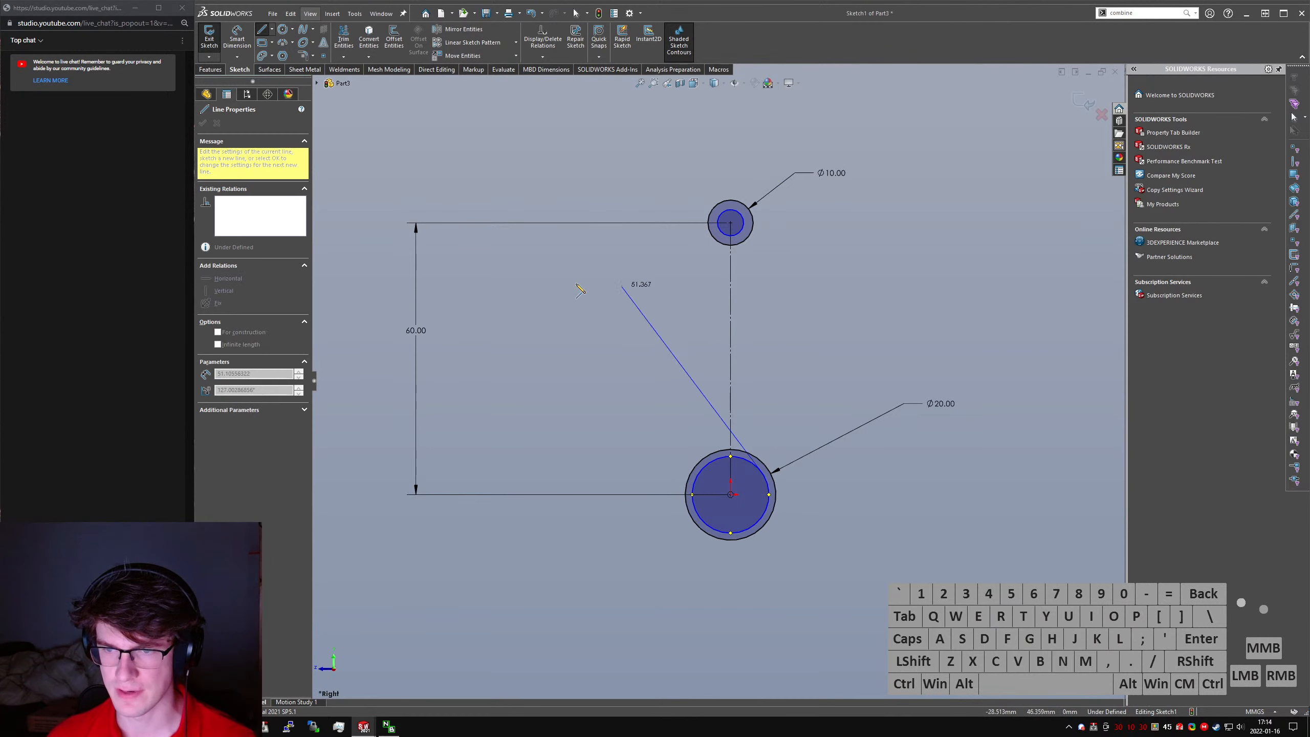
left_click(745, 222)
key("Escape")
- Draw the left side line of the rod from the large inner circle to the small inner circle
left_click(691, 485)
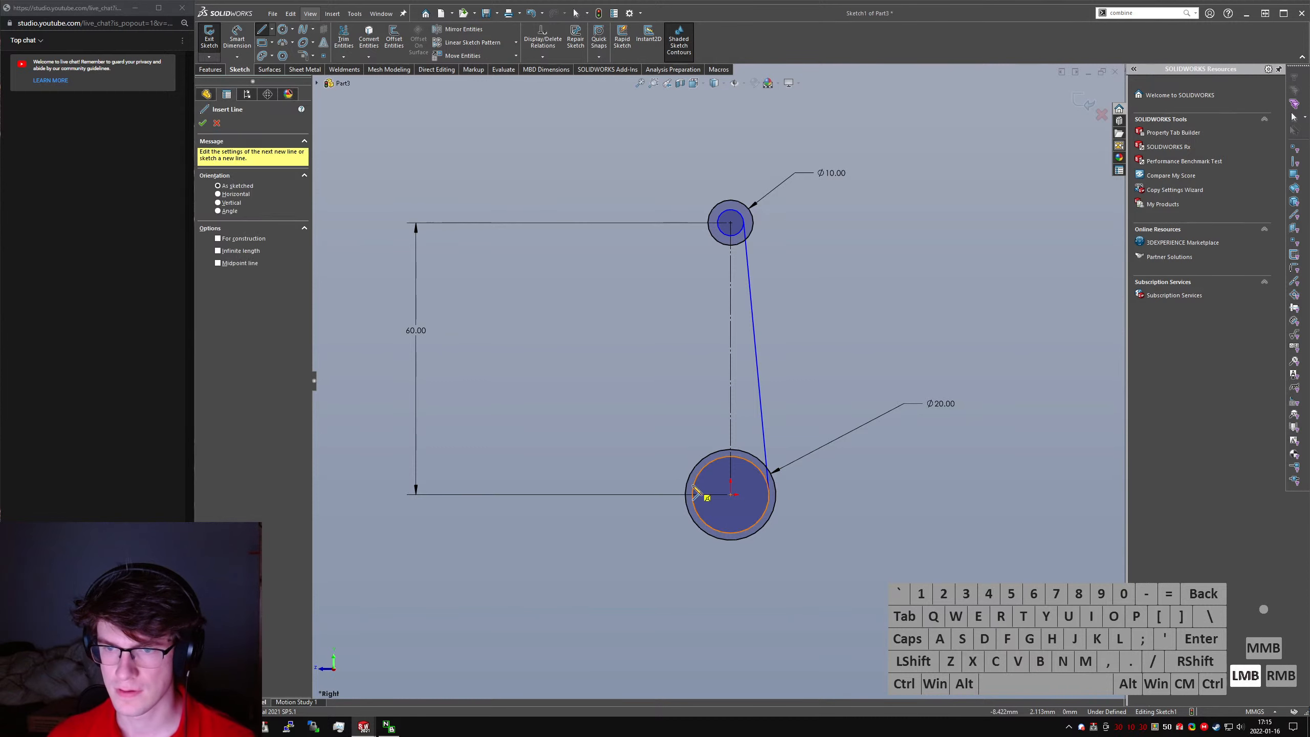
key("Escape")
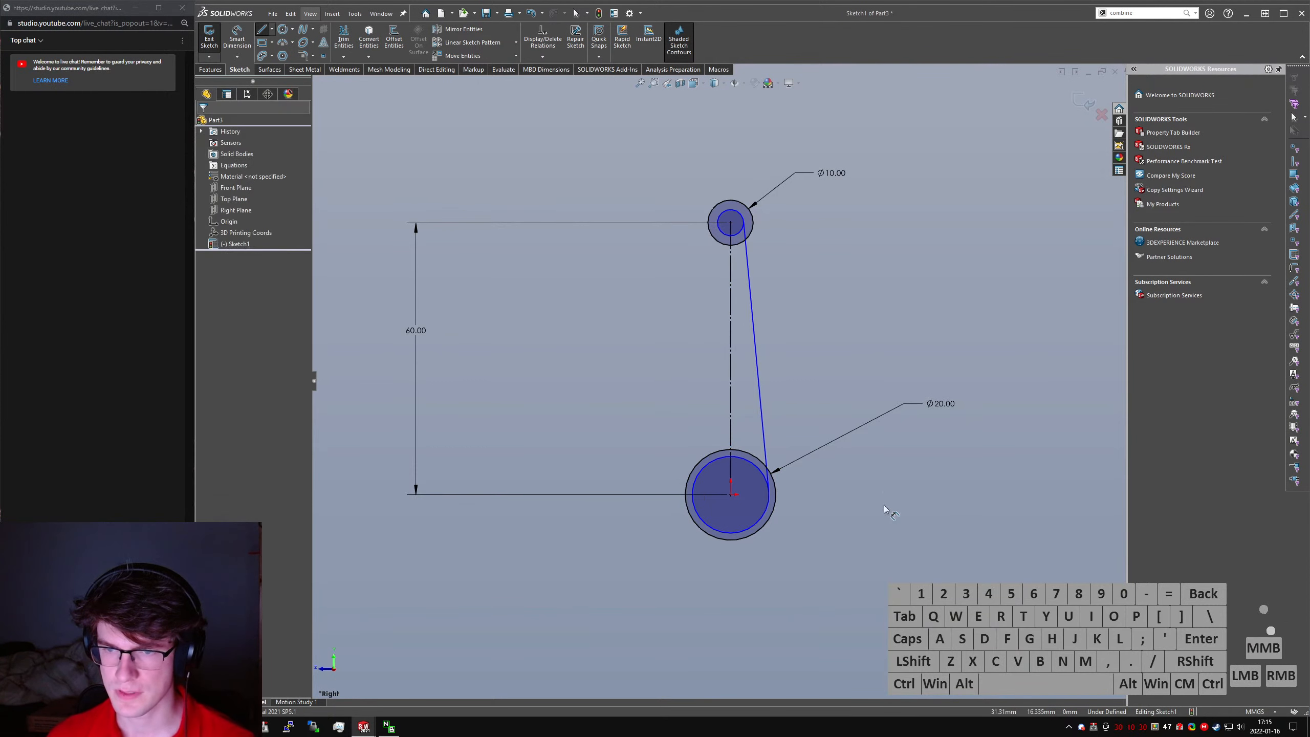
right_click_drag(700, 488, 694, 484)
left_click(694, 484)
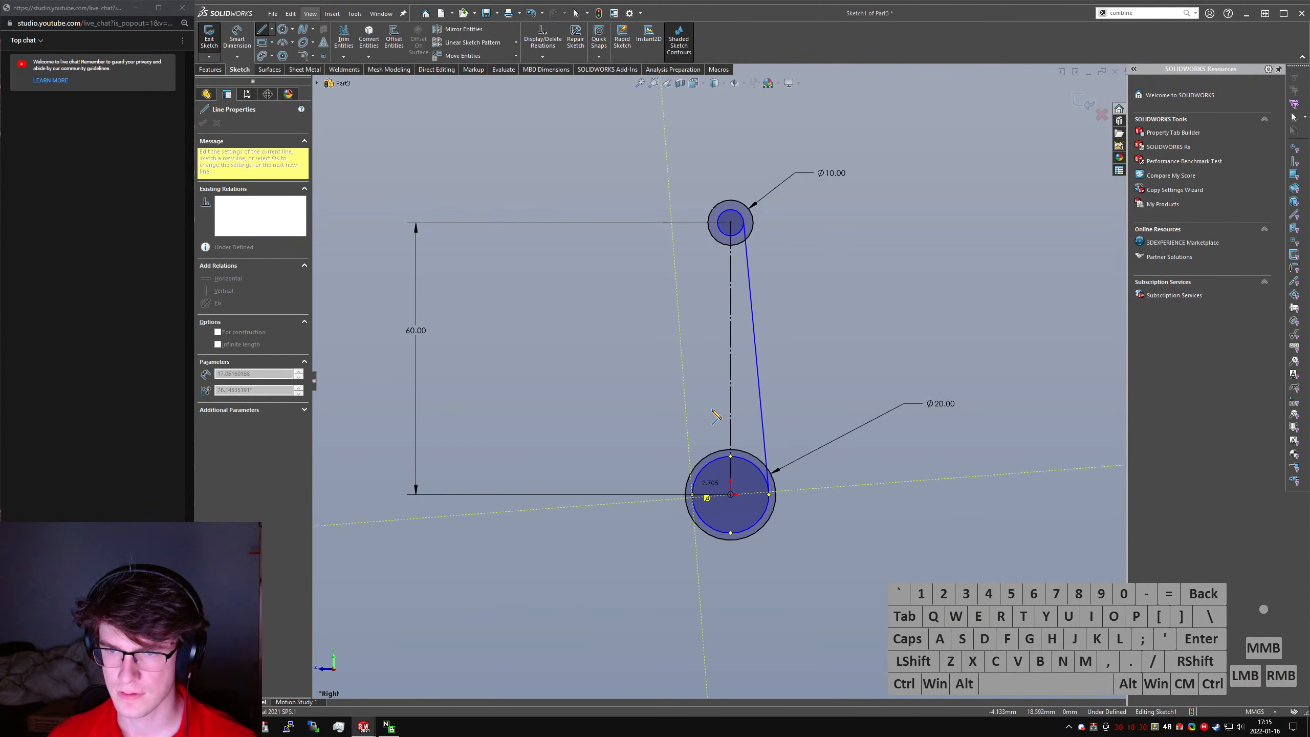
left_click(722, 223)
key("Escape")
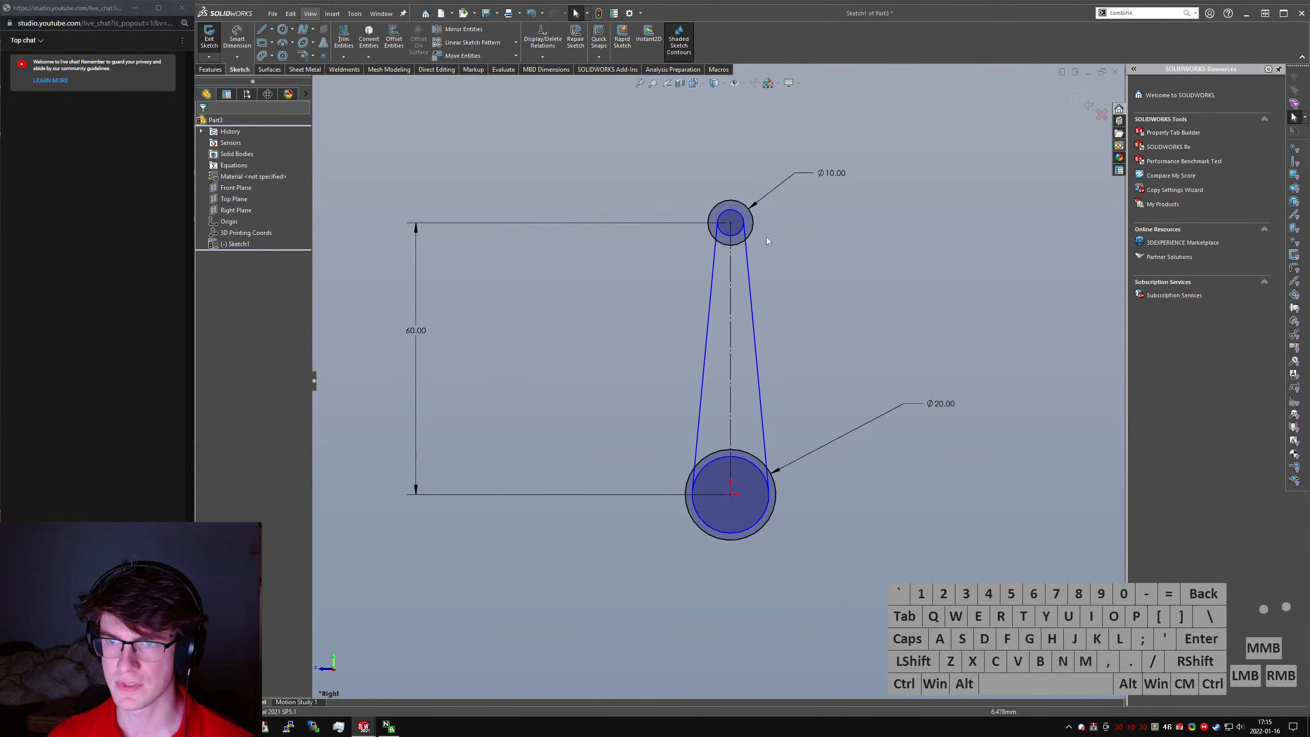
- Start Power Trim with trimmed entities kept as construction geometry
right_click(834, 251)
right_click_drag(829, 246, 795, 278)
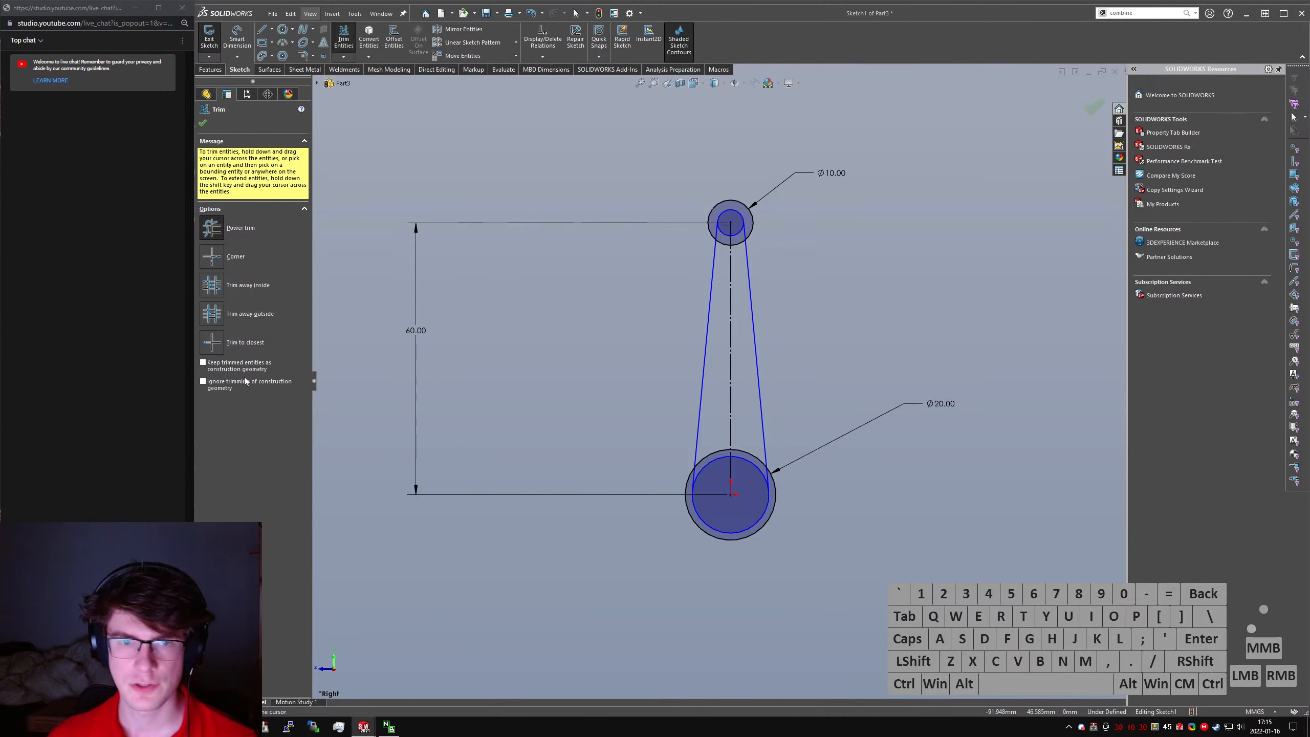
scroll(755, 206, "down", 5)
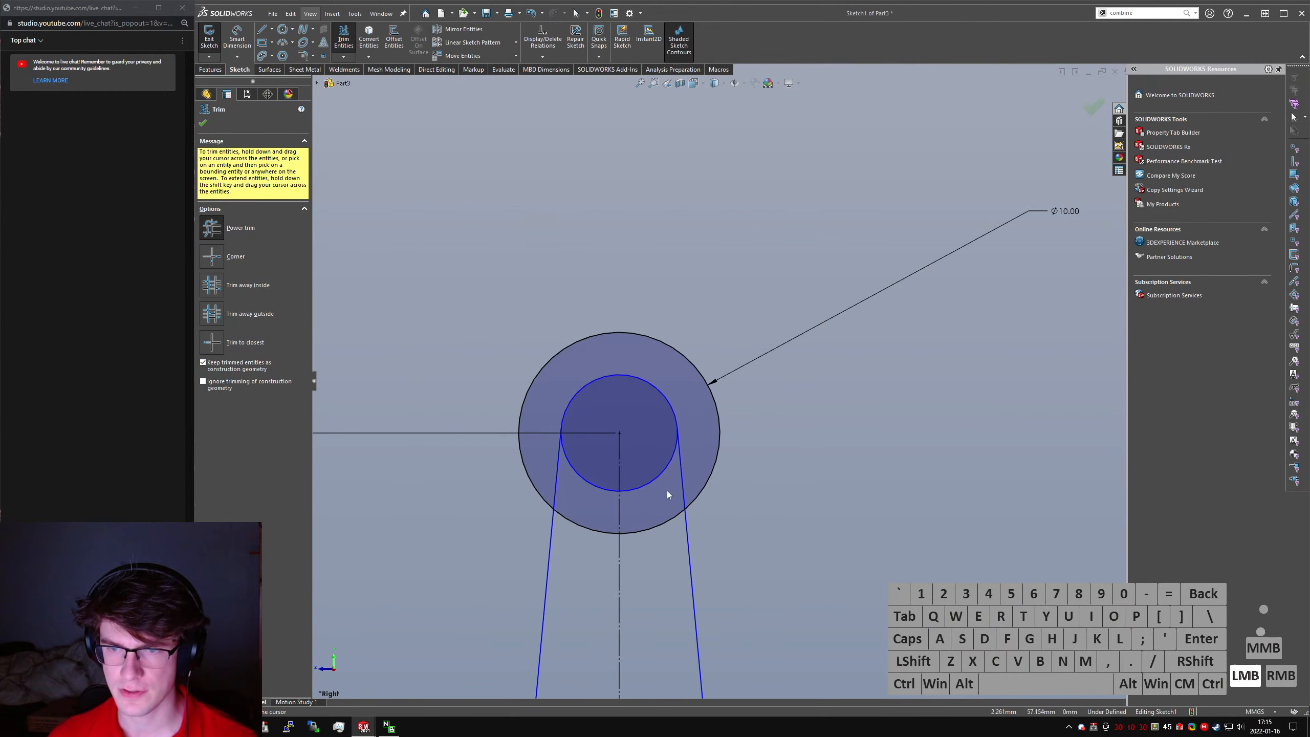
- Try to trim the inner circle at the rod's small end, and undo the trim
left_click_drag(668, 494, 649, 399)
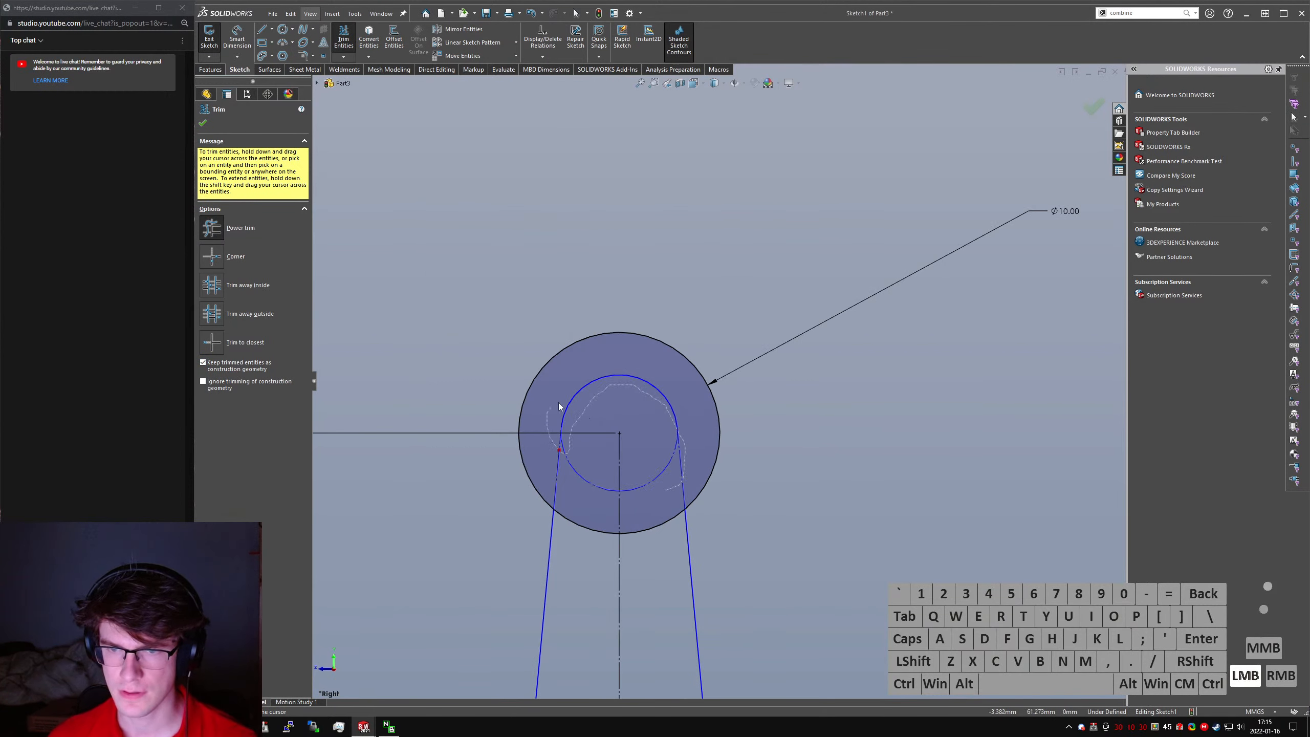
left_click_drag(561, 408, 589, 418)
scroll(603, 430, "up", 12)
scroll(711, 488, "down", 5)
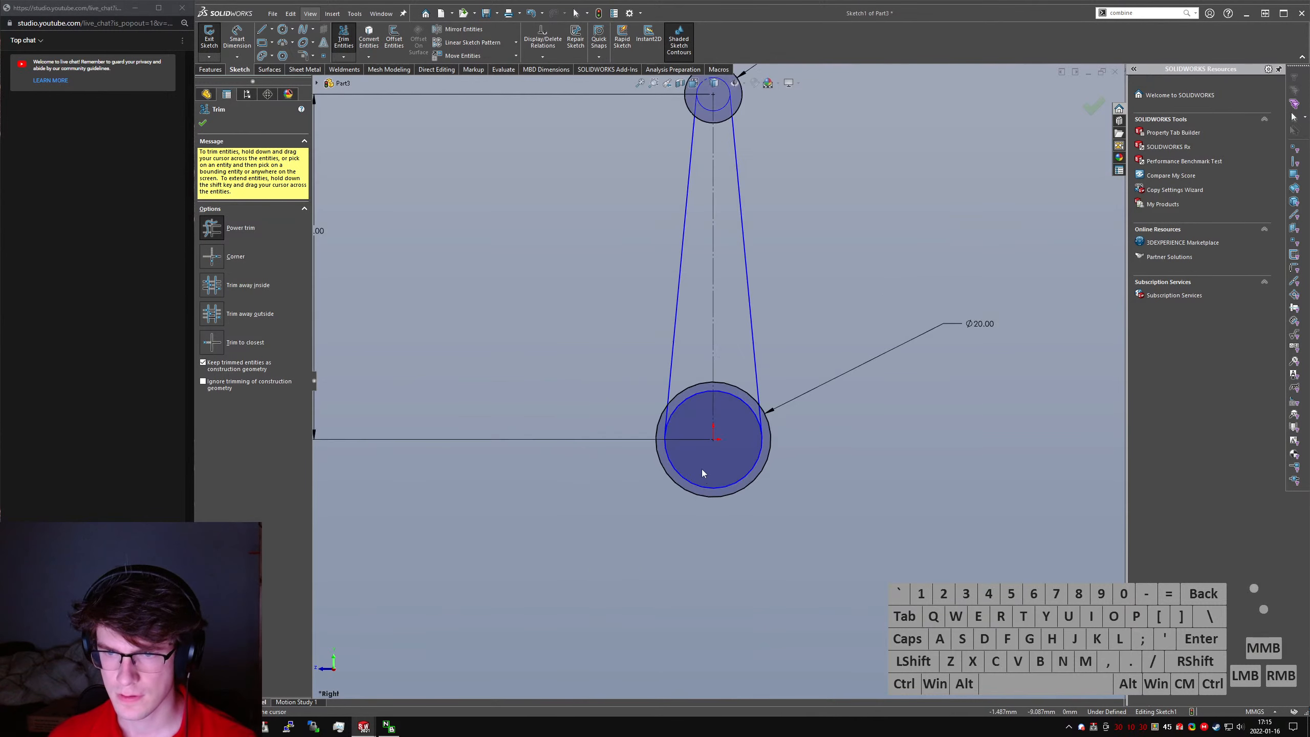
scroll(703, 473, "down", 3)
key("Escape")
scroll(717, 381, "up", 8)
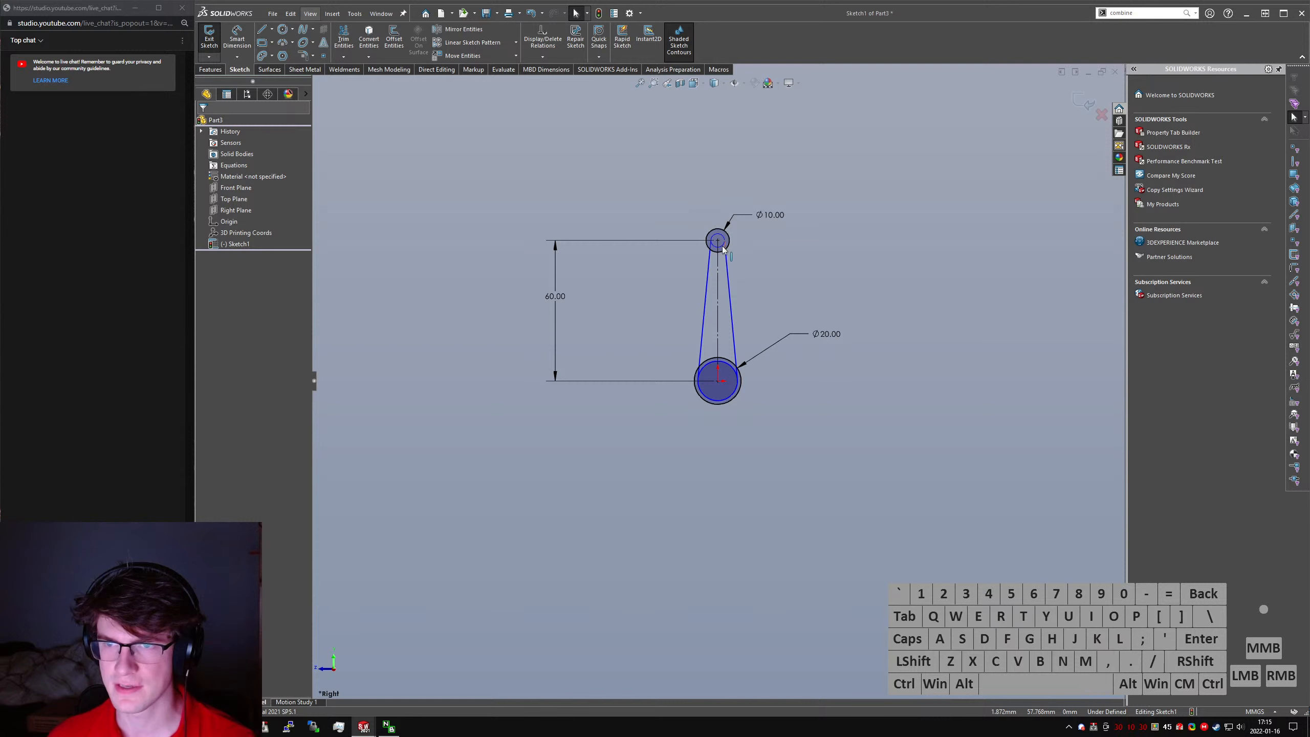
scroll(723, 248, "down", 8)
key("ctrl+z")
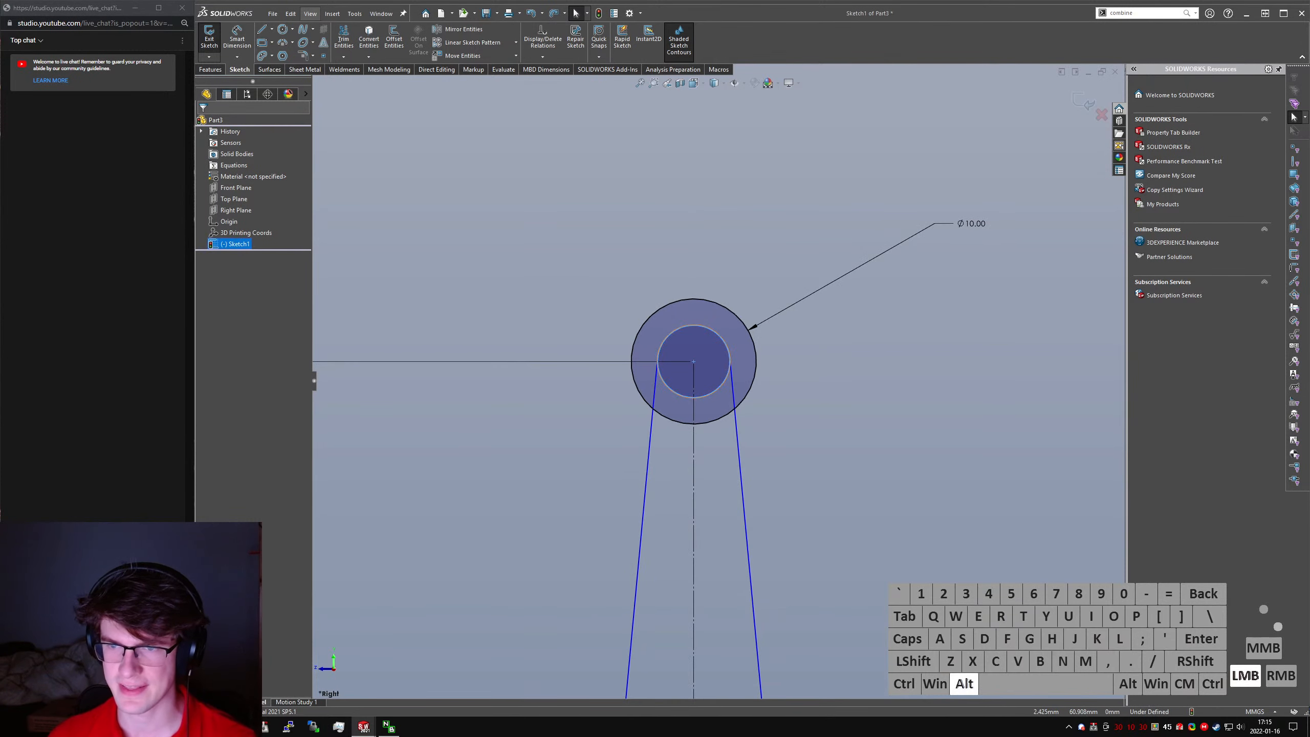
- Convert the inner circles at both the small and large ends to construction geometry
key("alt+c")
left_click(787, 418)
scroll(717, 413, "up", 8)
scroll(715, 532, "down", 6)
left_click(721, 521)
key("alt+c")
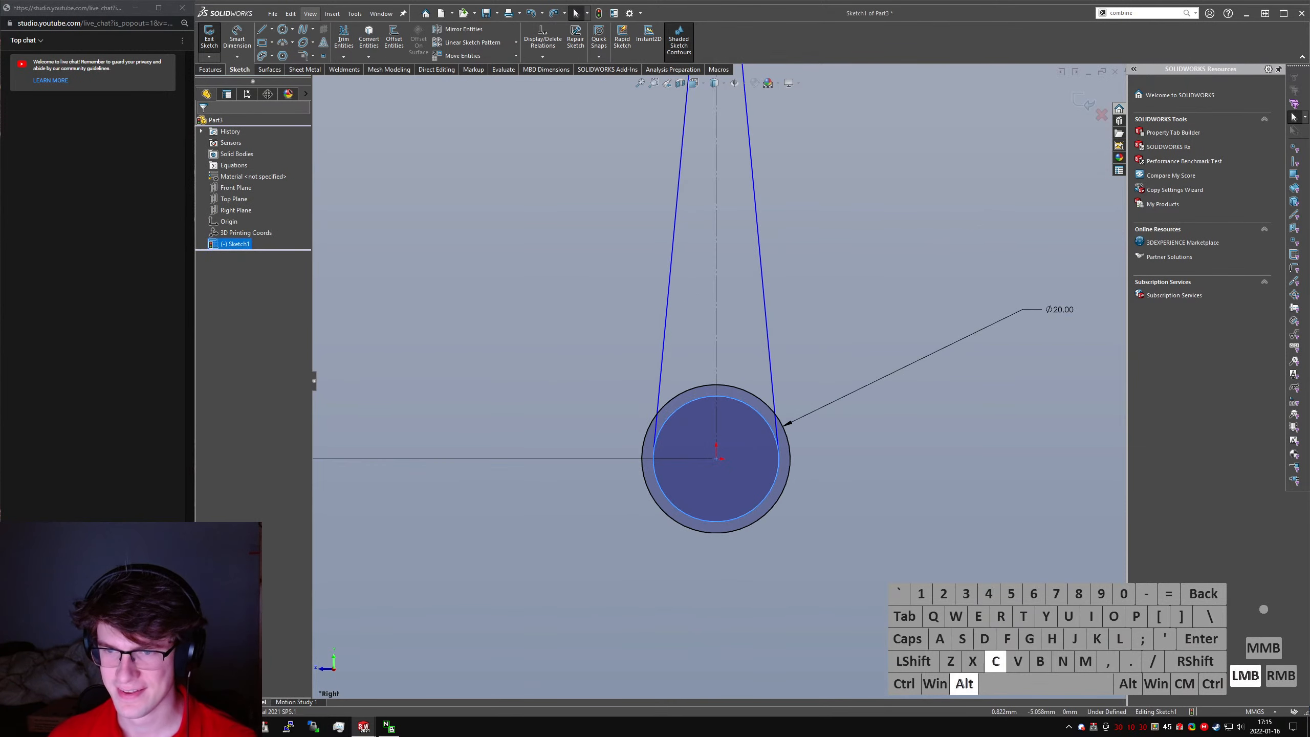
left_click(751, 641)
right_click_drag(752, 641, 725, 416)
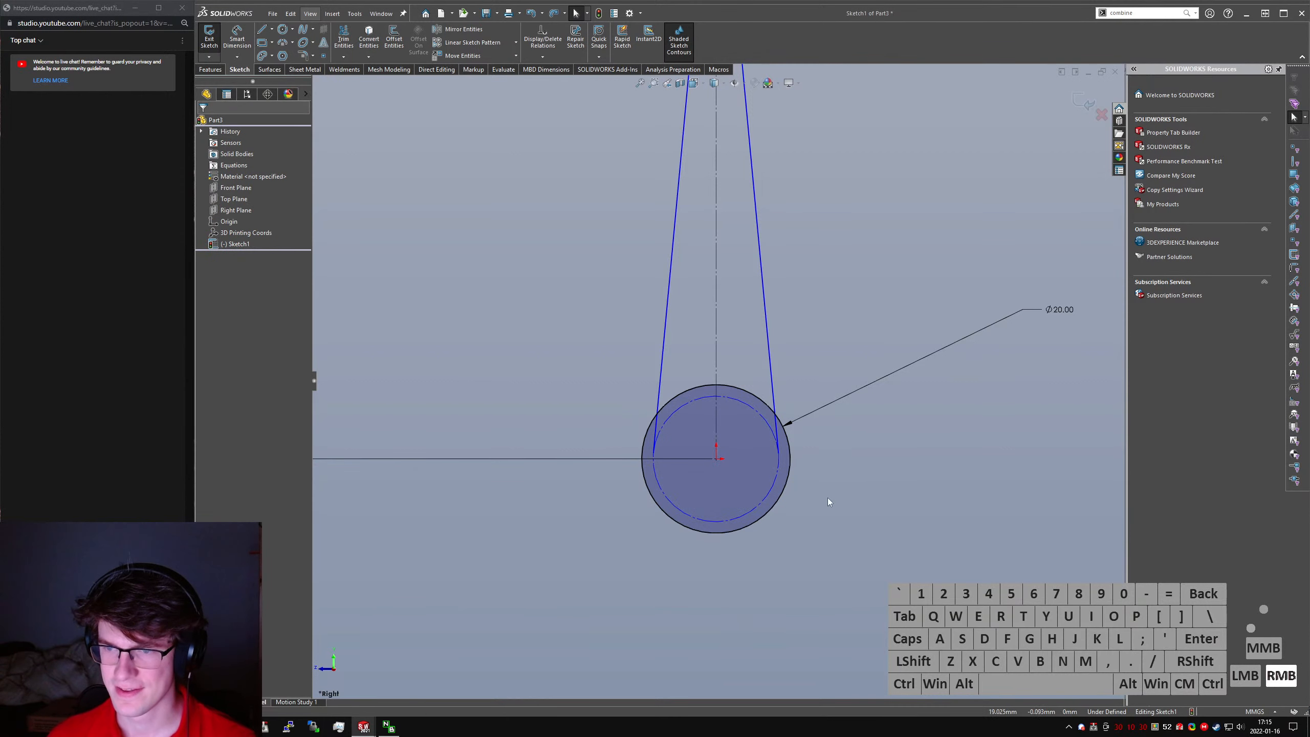
- Power-trim the rod outline at the large end where the side lines overlap the 20 mm circle
right_click_drag(828, 499, 769, 477)
scroll(631, 432, "down", 6)
left_click_drag(727, 412, 726, 413)
scroll(926, 395, "up", 3)
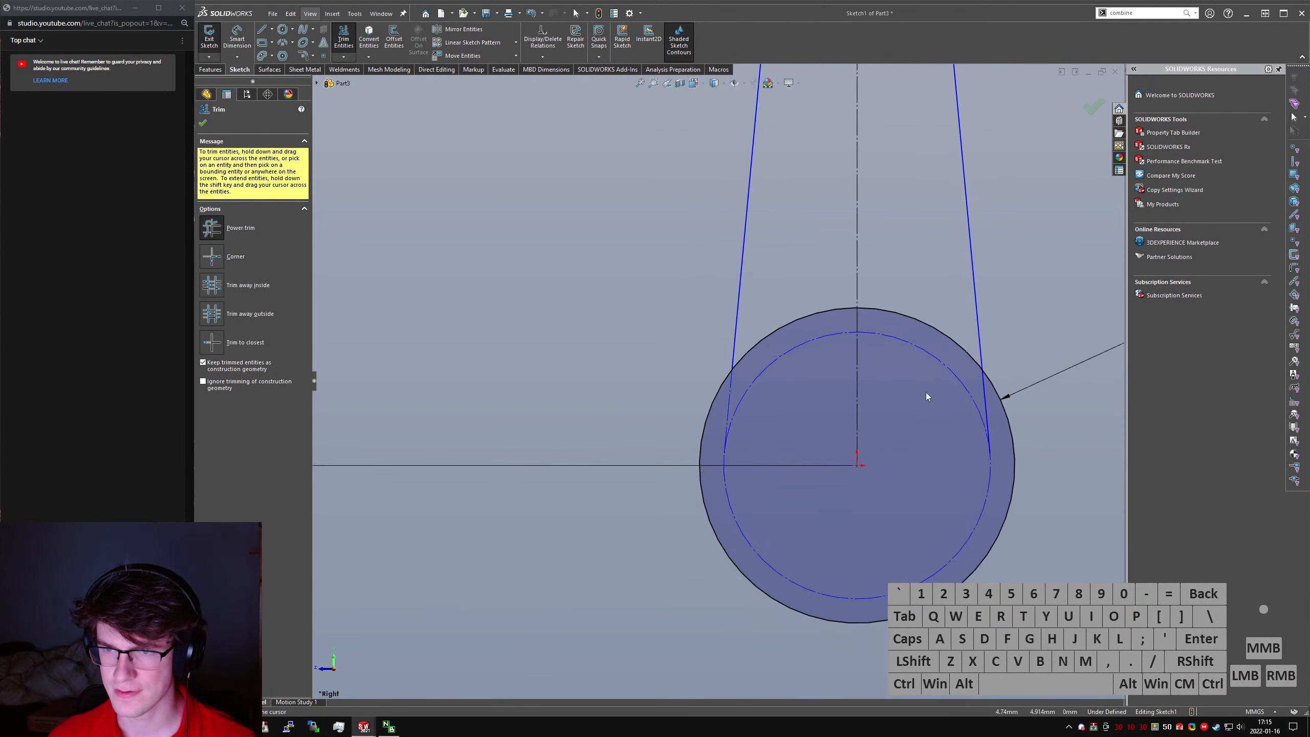
left_click_drag(948, 416, 933, 389)
scroll(871, 330, "up", 9)
scroll(741, 237, "down", 10)
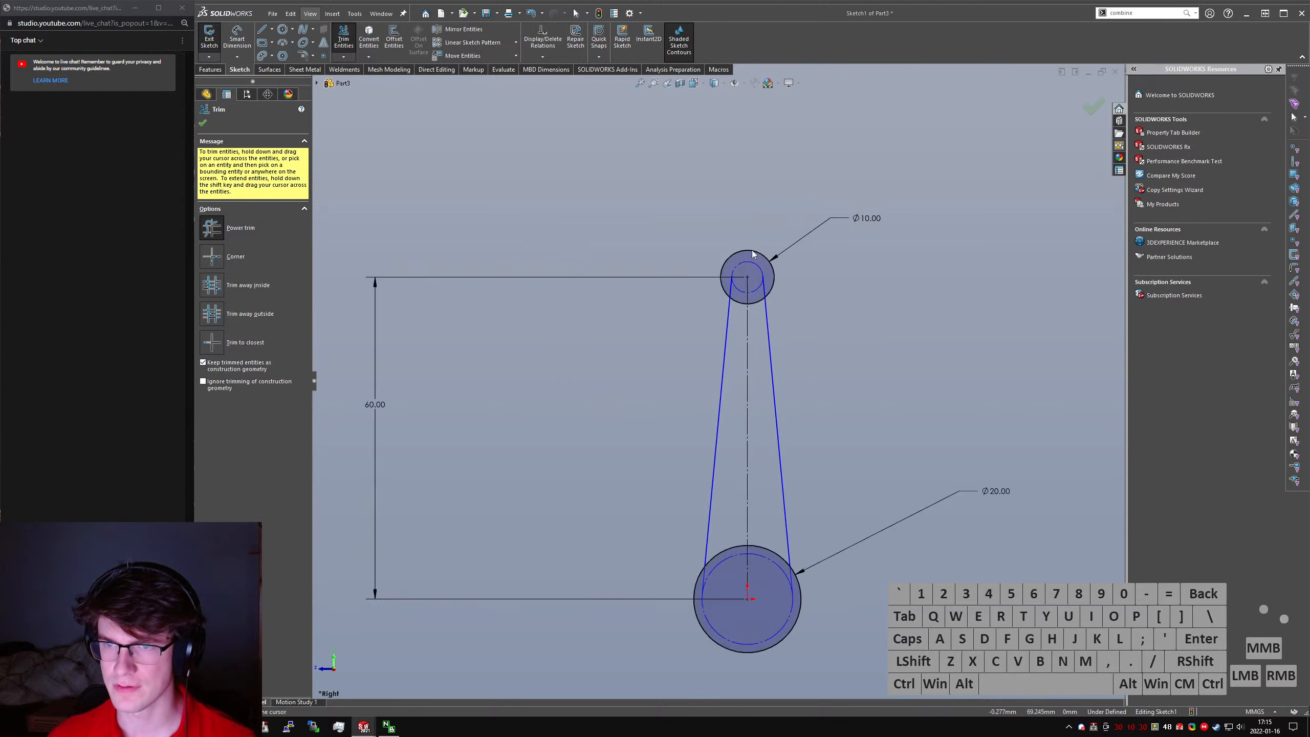
- Power-trim the side line ends inside the 10 mm circle and the circle's lower arc between the lines, keeping them as construction geometry
left_click_drag(640, 333, 686, 436)
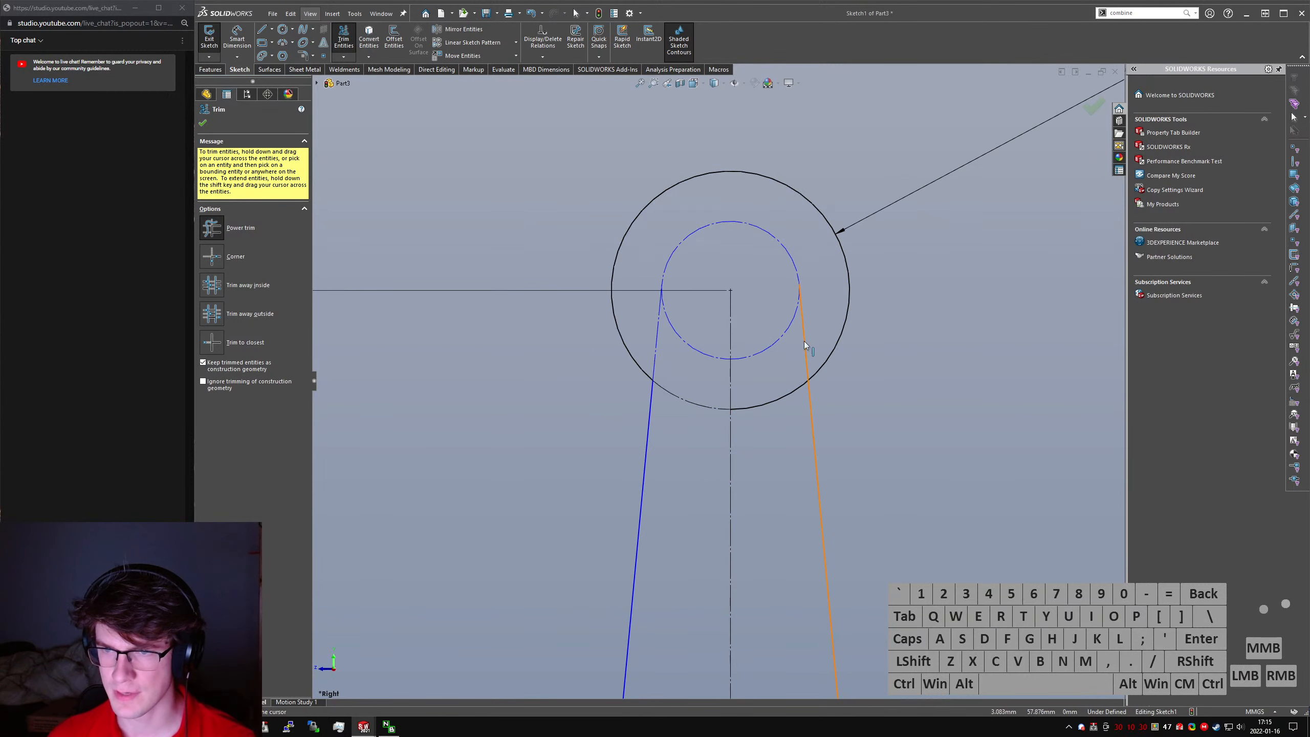
left_click_drag(769, 426, 776, 372)
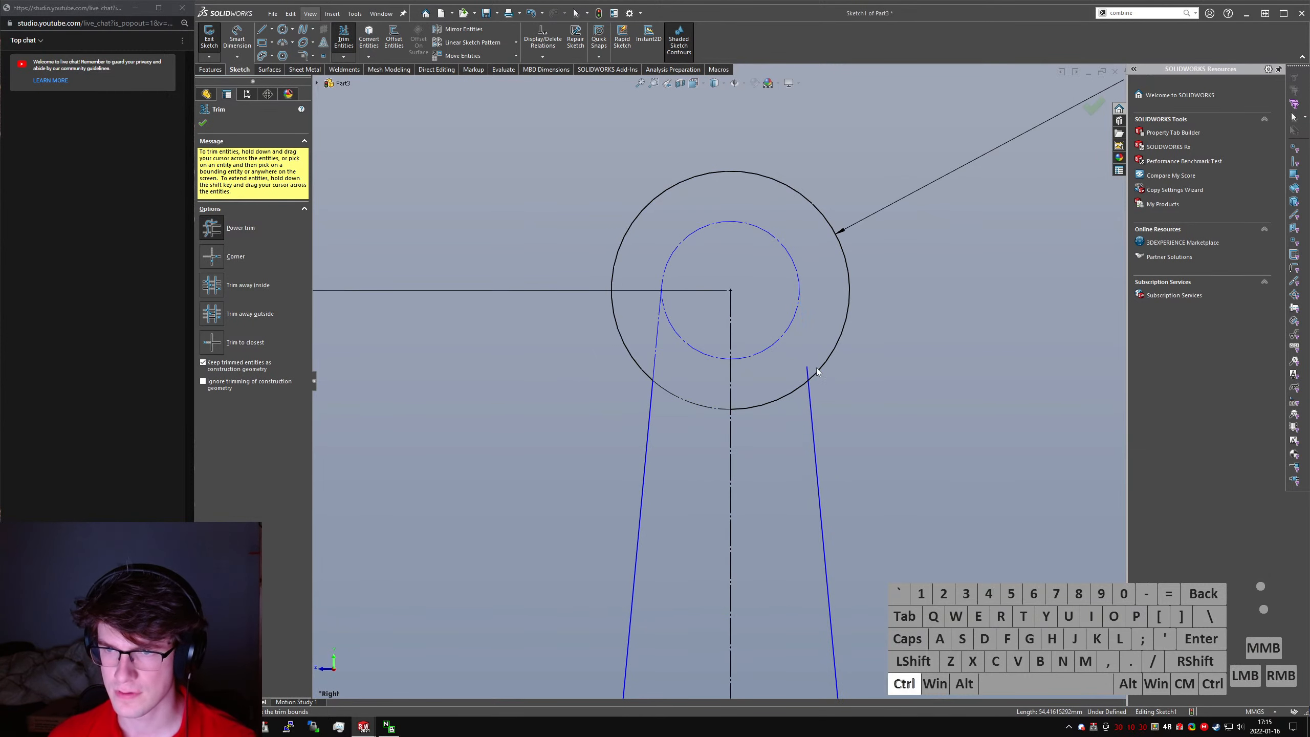
key("ctrl+z")
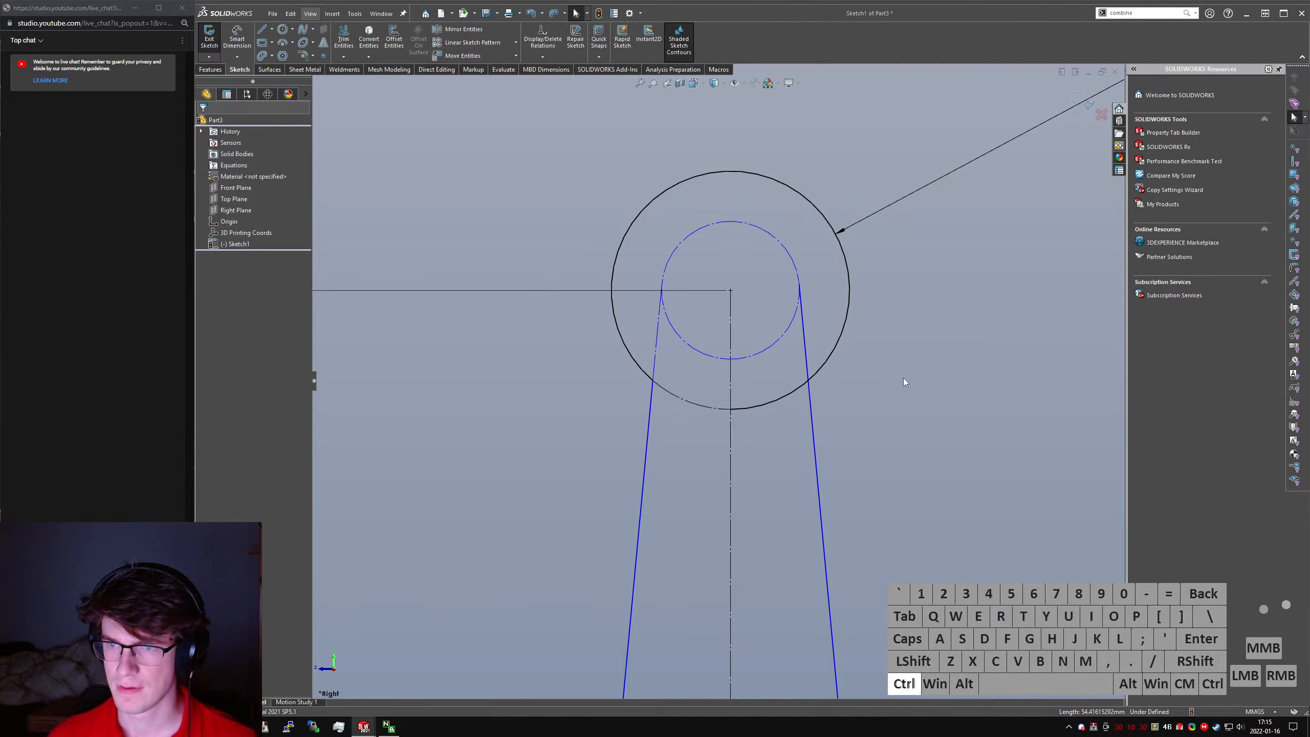
mouse_move(903, 378)
right_mouse_down()
mouse_move(821, 430)
mouse_move(797, 429)
right_mouse_up()
mouse_move(787, 421)
left_mouse_down()
mouse_move(811, 342)
mouse_move(820, 398)
left_mouse_up()
scroll(775, 370, "up", 2)
scroll(775, 373, "up", 3)
scroll(719, 422, "down", 5)
key("Escape")
scroll(812, 389, "up", 5)
- Dimension the inner construction circle at the small end with a 5 mm diameter
right_click_drag(758, 375, 747, 316)
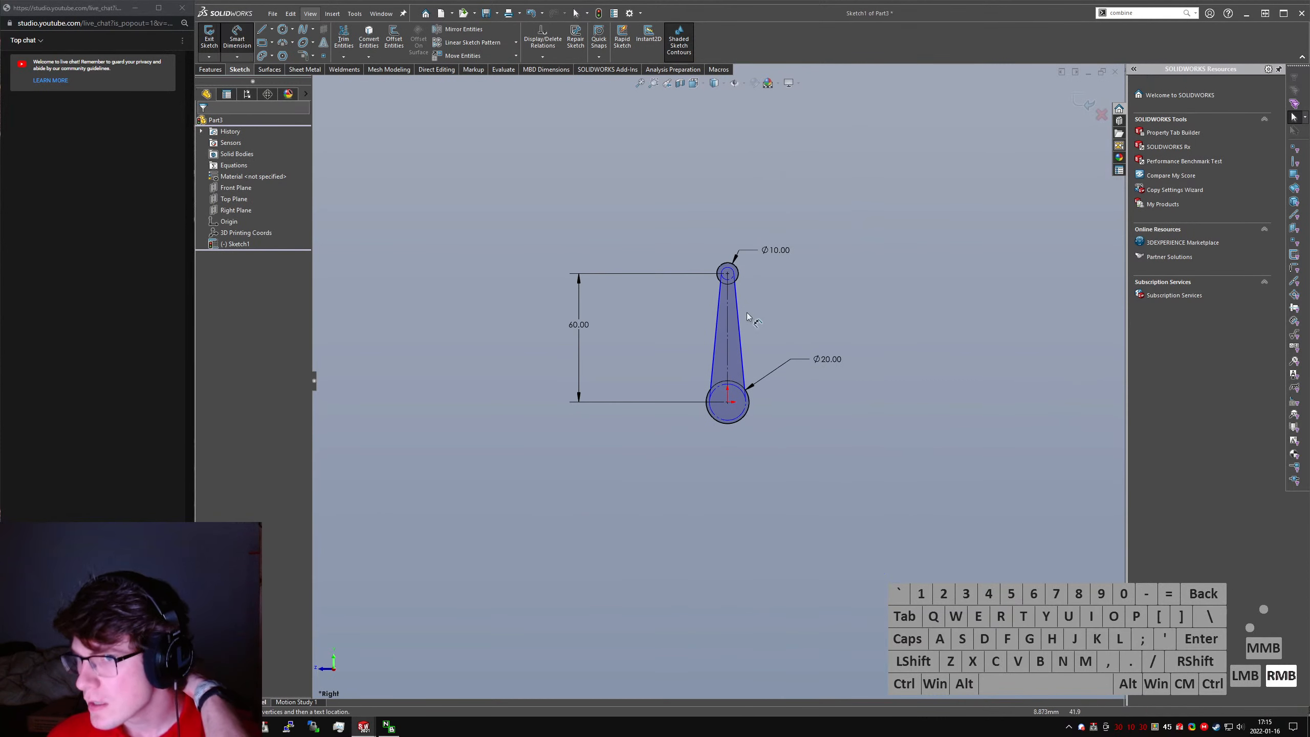
left_click(733, 272)
left_click(789, 195)
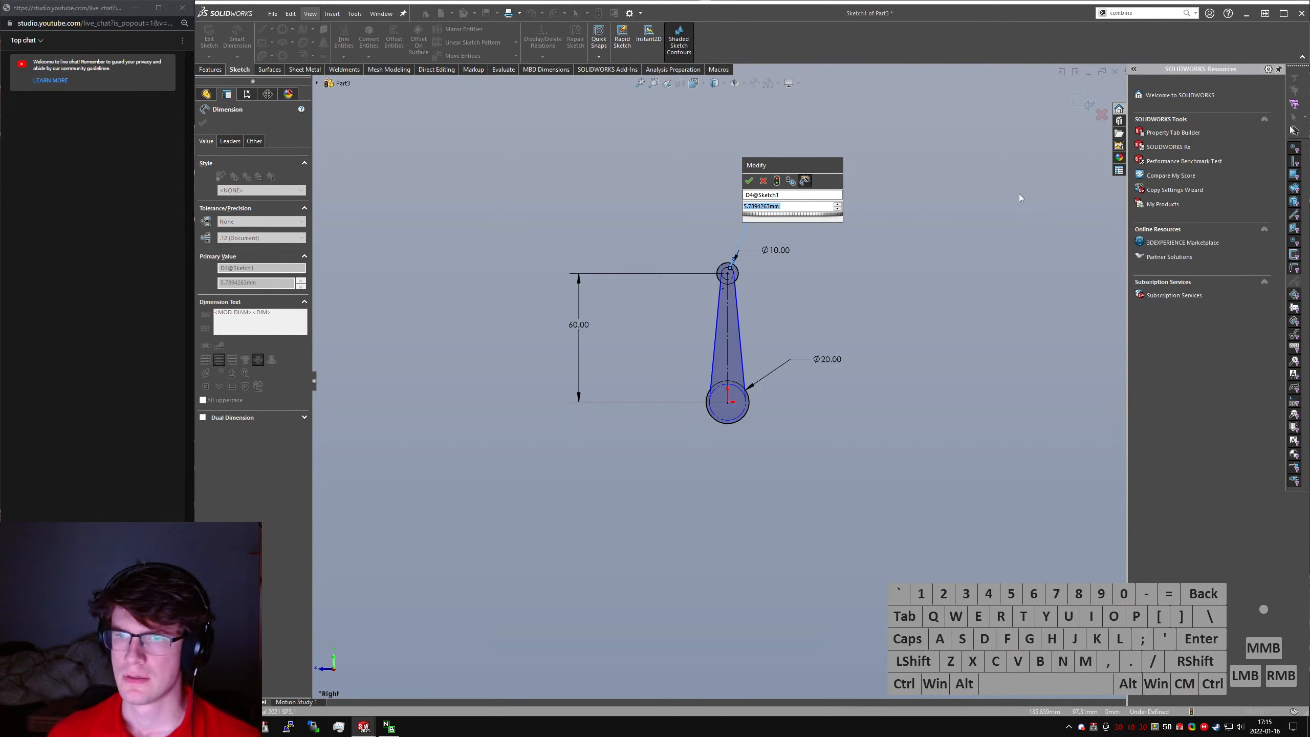
type("5")
key("Return")
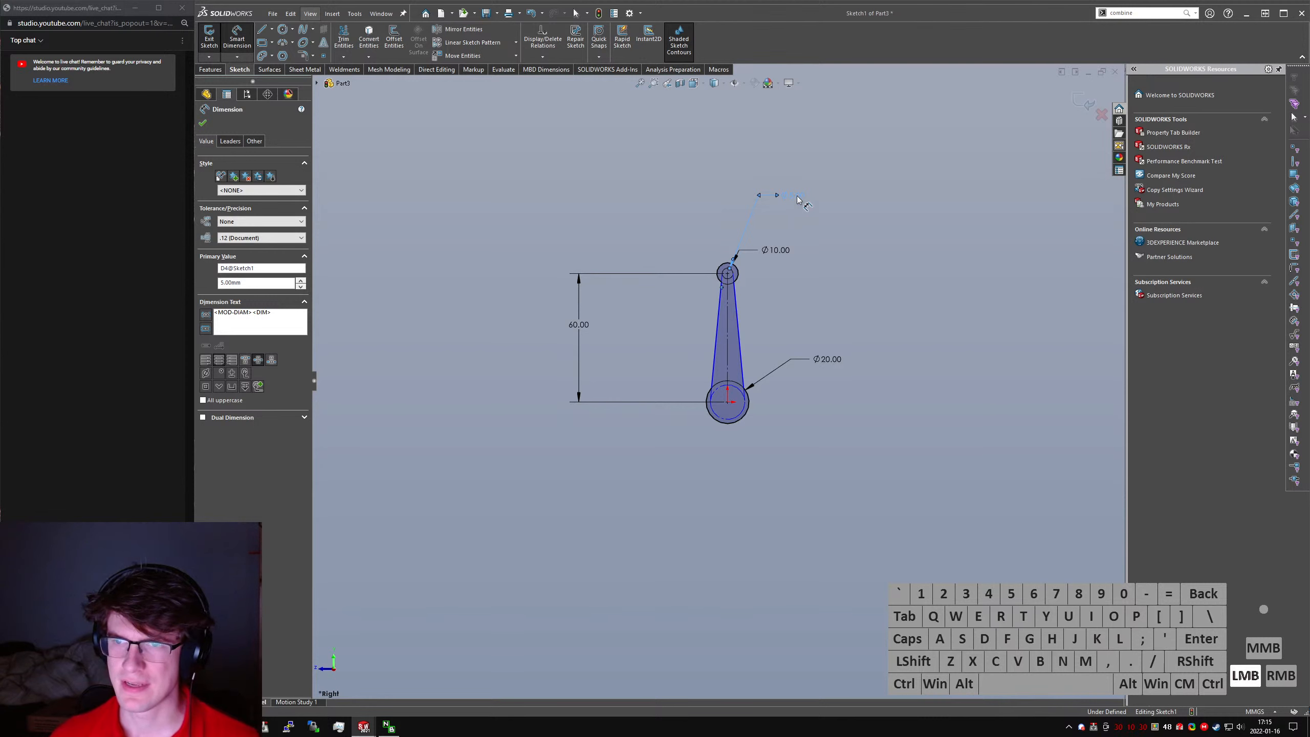
- Set the diameter of the small end's inner construction circle to 8 mm
double_click(798, 199)
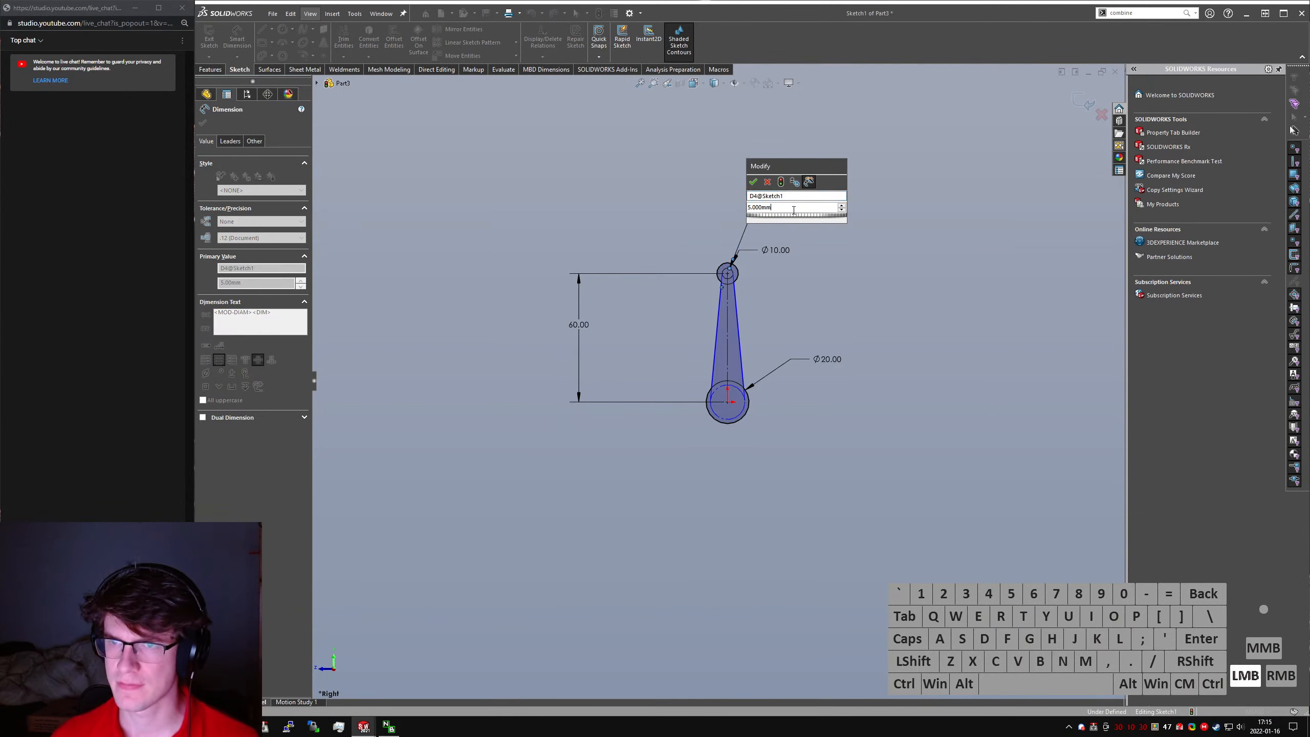
key("ctrl+a")
type("8")
key("Return")
- Dimension the inner construction circle at the large end with a 15 mm diameter
scroll(738, 406, "down", 3)
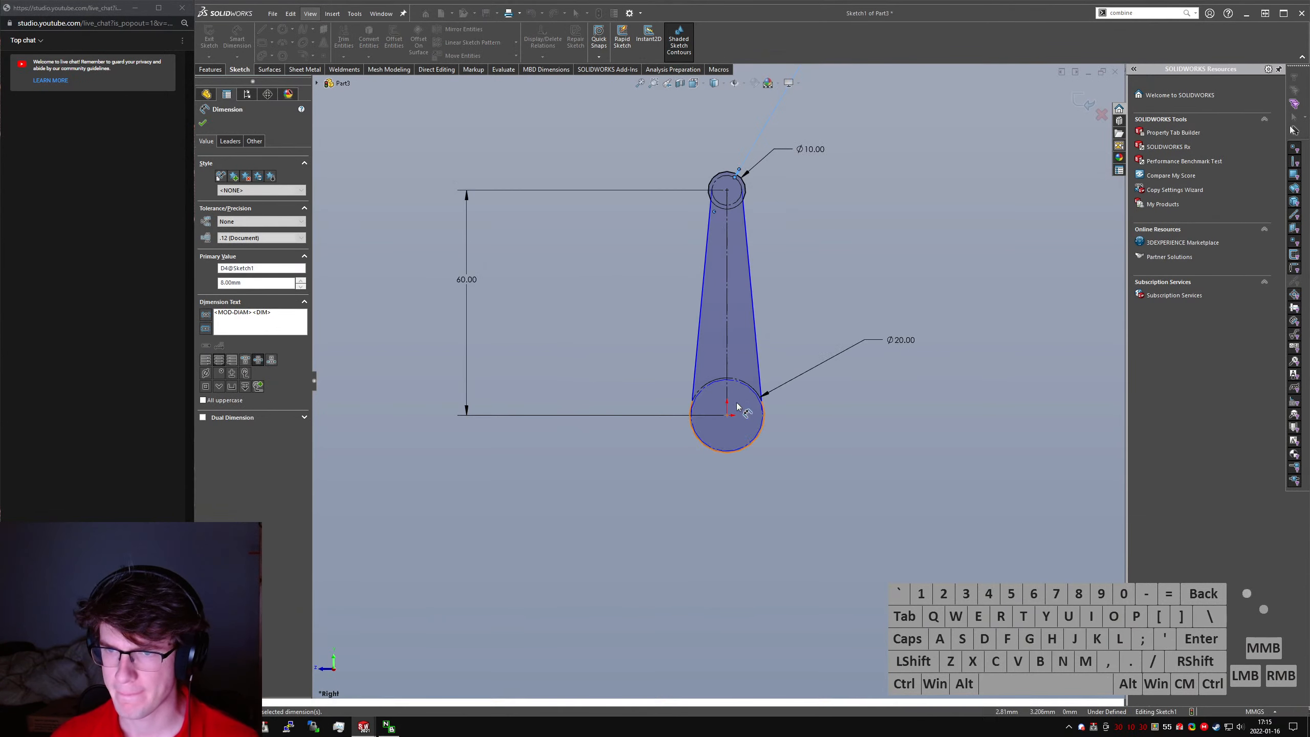
scroll(743, 409, "down", 2)
left_click(769, 432)
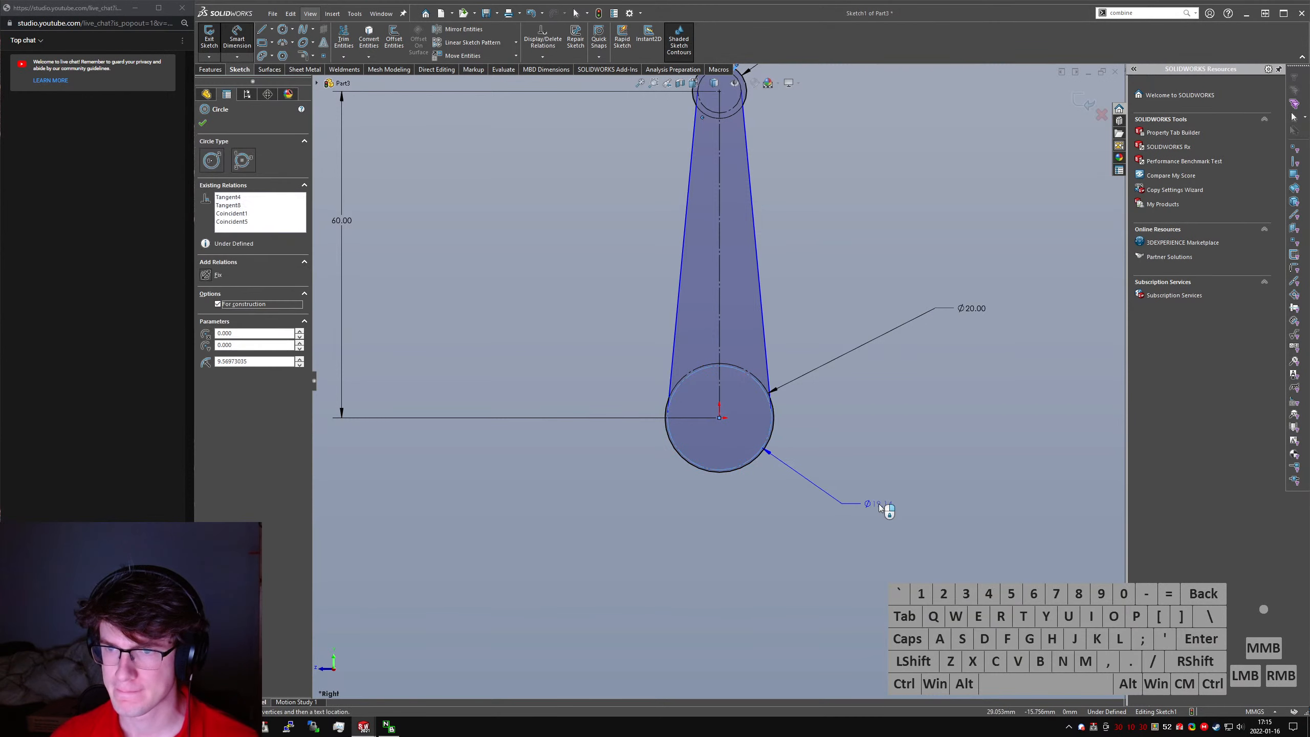
left_click(880, 505)
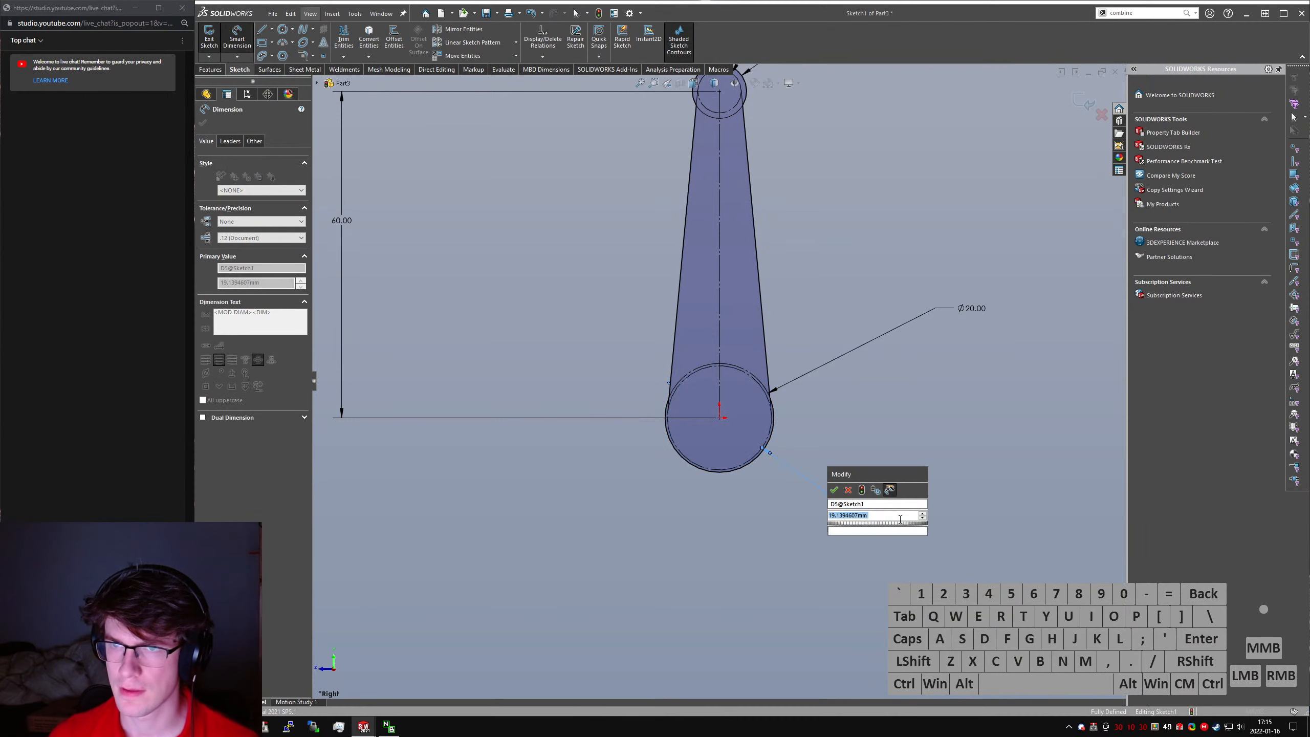
type("15")
key("Return")
key("Escape")
- Convert the 15 mm and 8 mm construction circles to regular sketch geometry
scroll(833, 476, "up", 3)
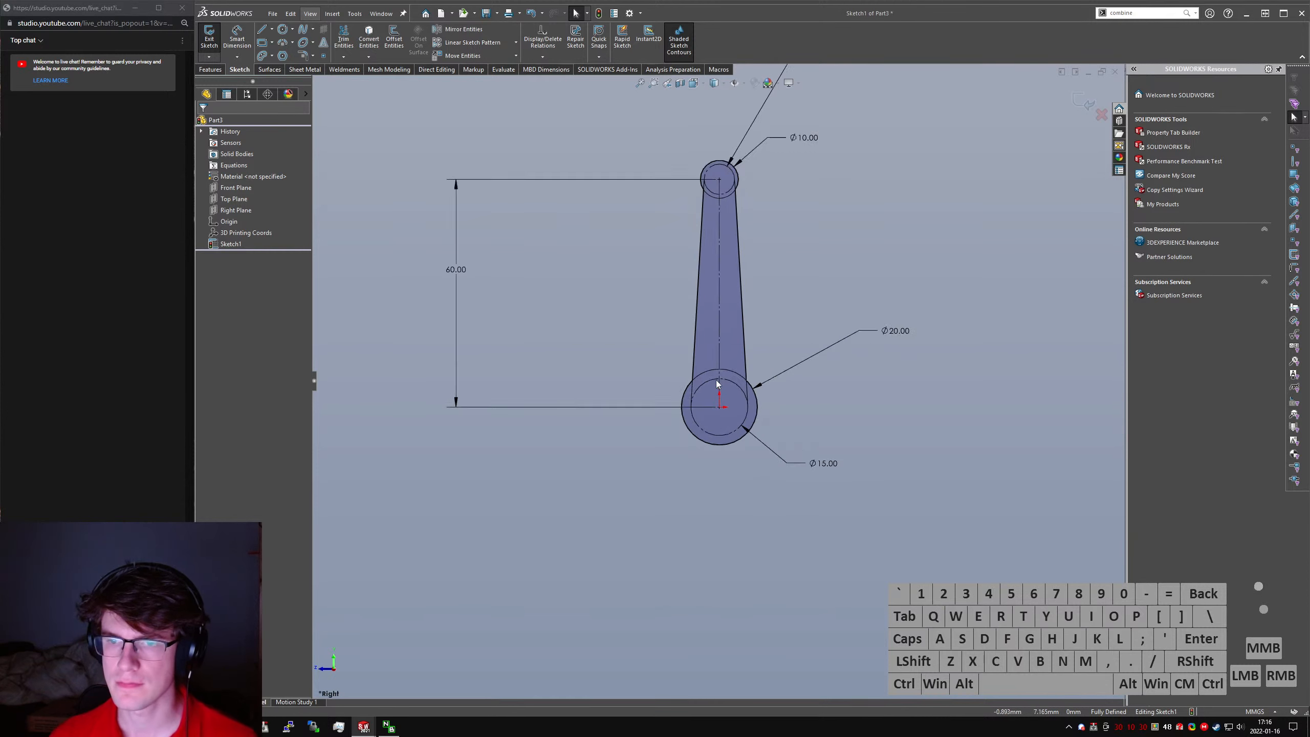
scroll(632, 433, "down", 4)
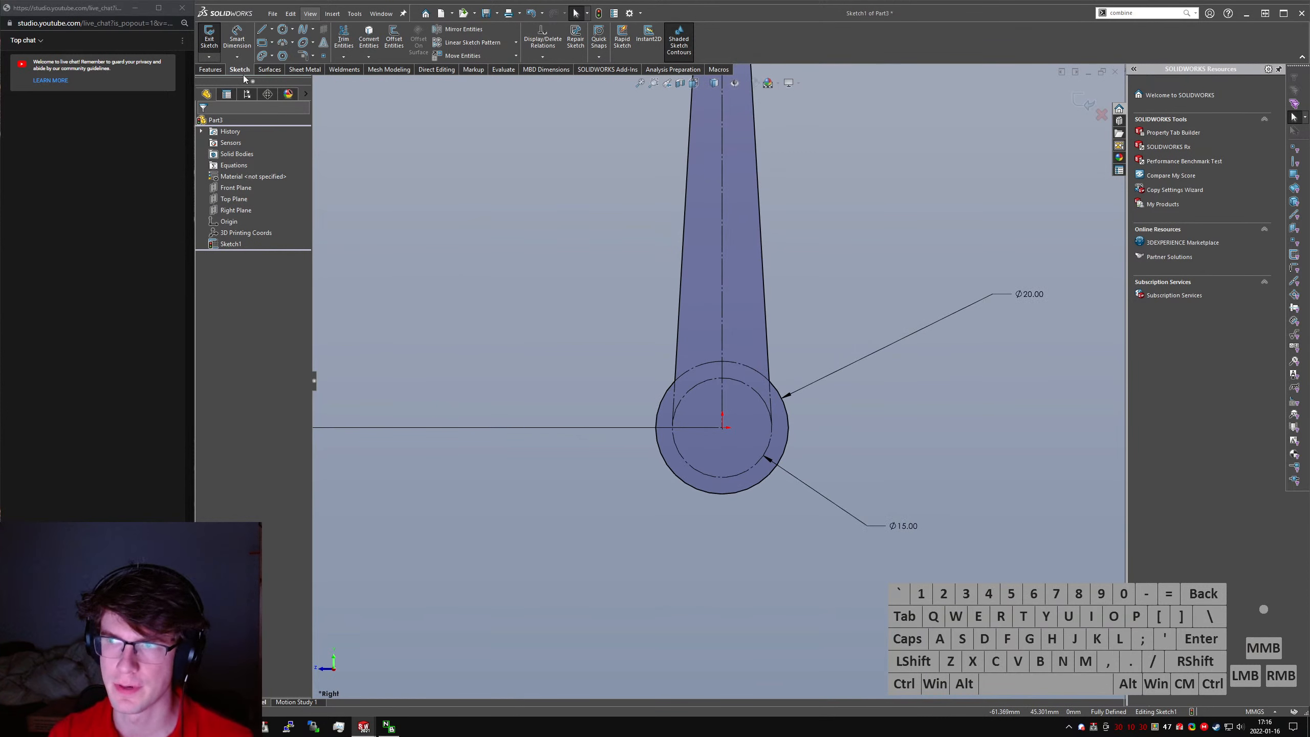
left_click(739, 387)
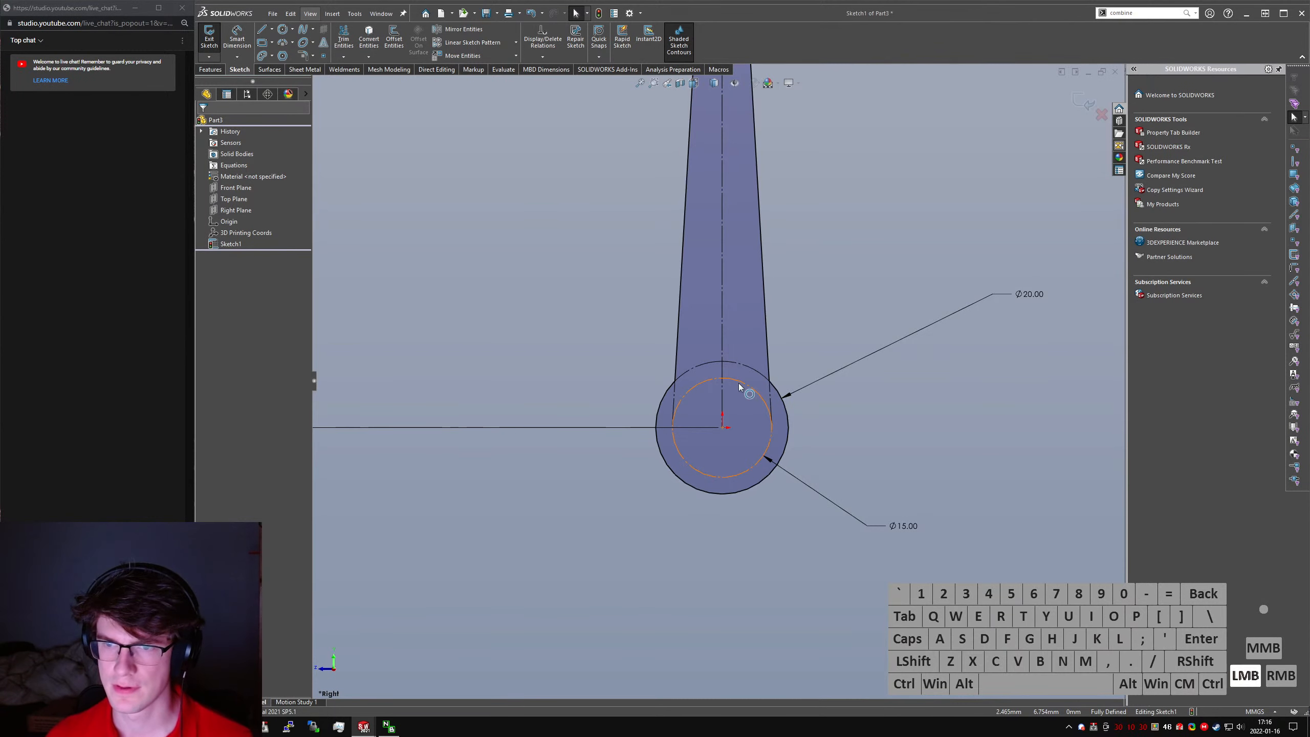
key("alt+c")
left_click(848, 437)
scroll(784, 351, "up", 5)
scroll(724, 284, "down", 5)
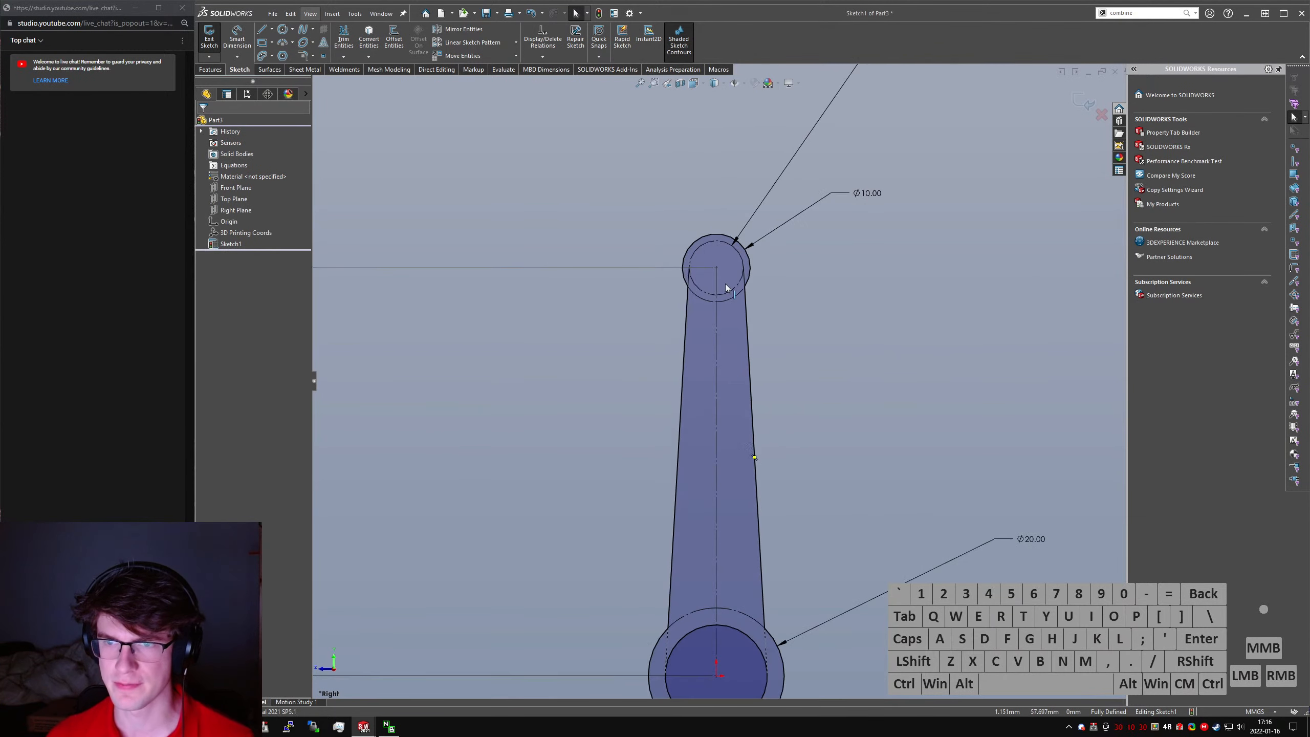
left_click(731, 293)
key("alt+c")
left_click(778, 335)
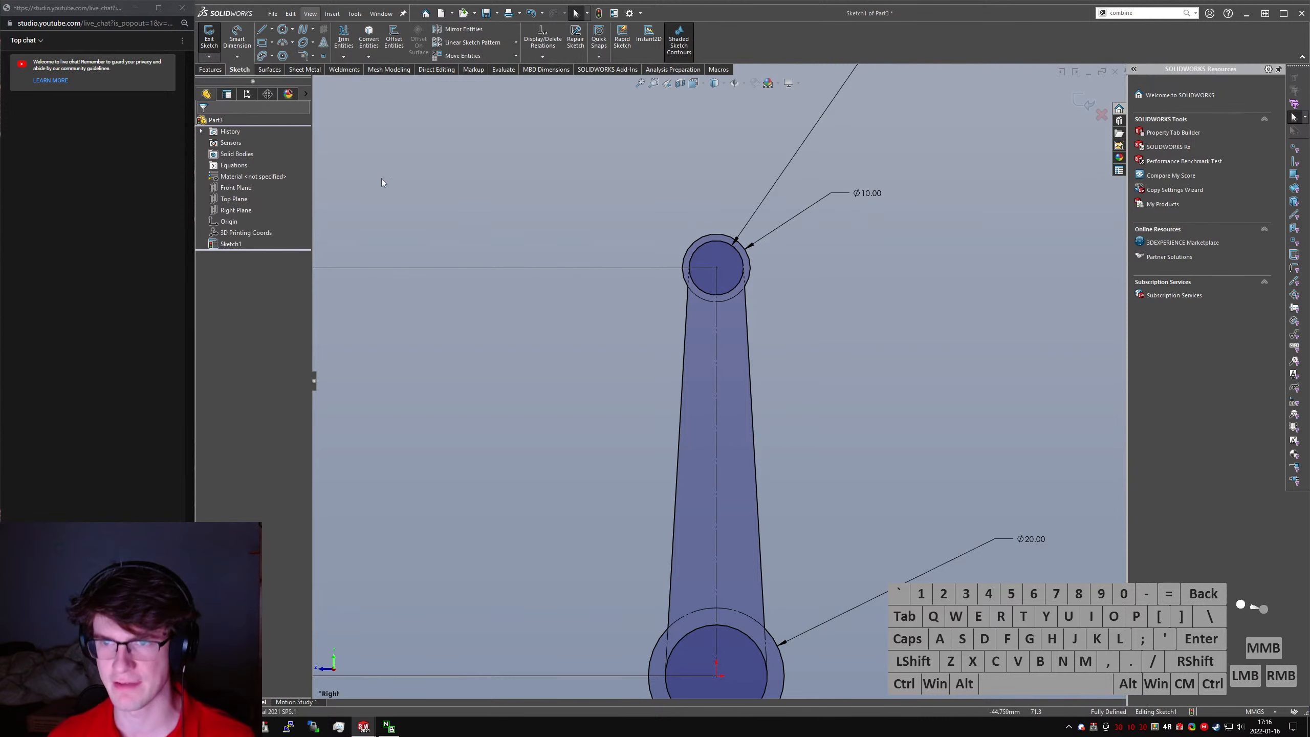
- Turn the 15 mm circle at the large end back into construction geometry
scroll(780, 298, "up", 3)
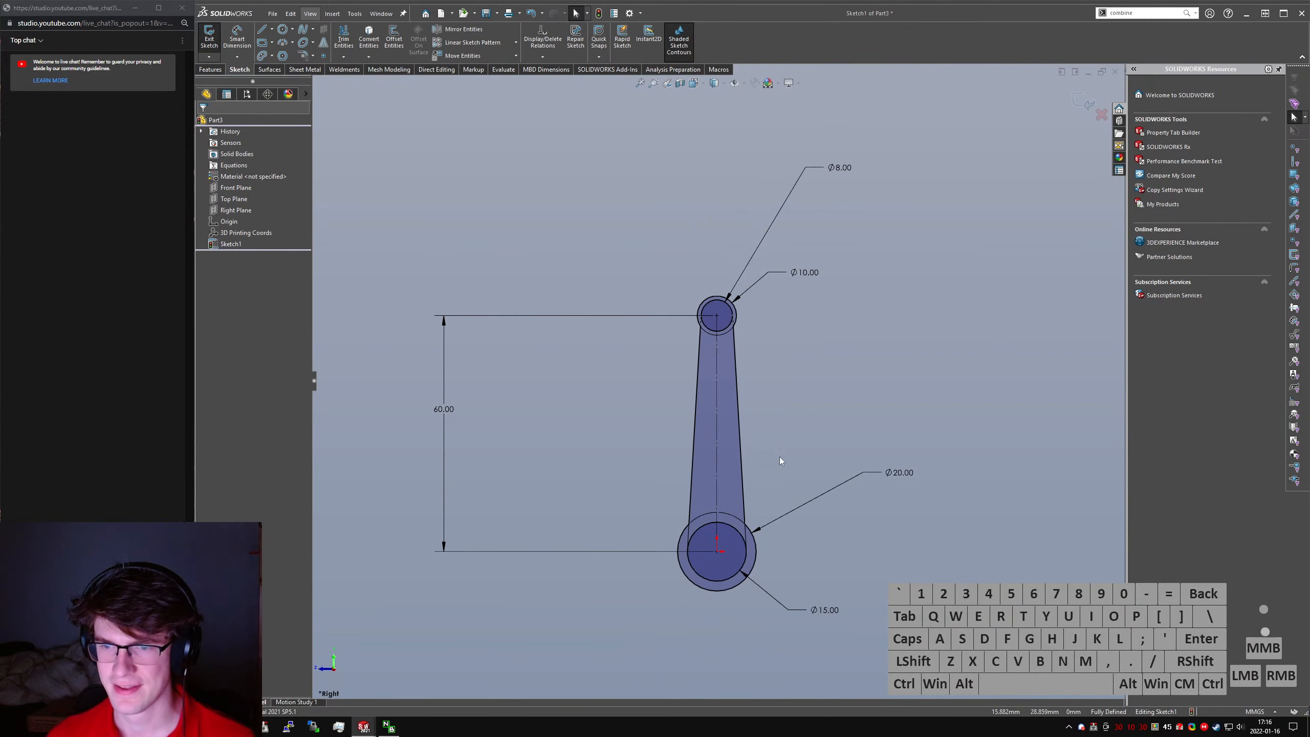
left_click(736, 574)
key("alt+c")
left_click(745, 354)
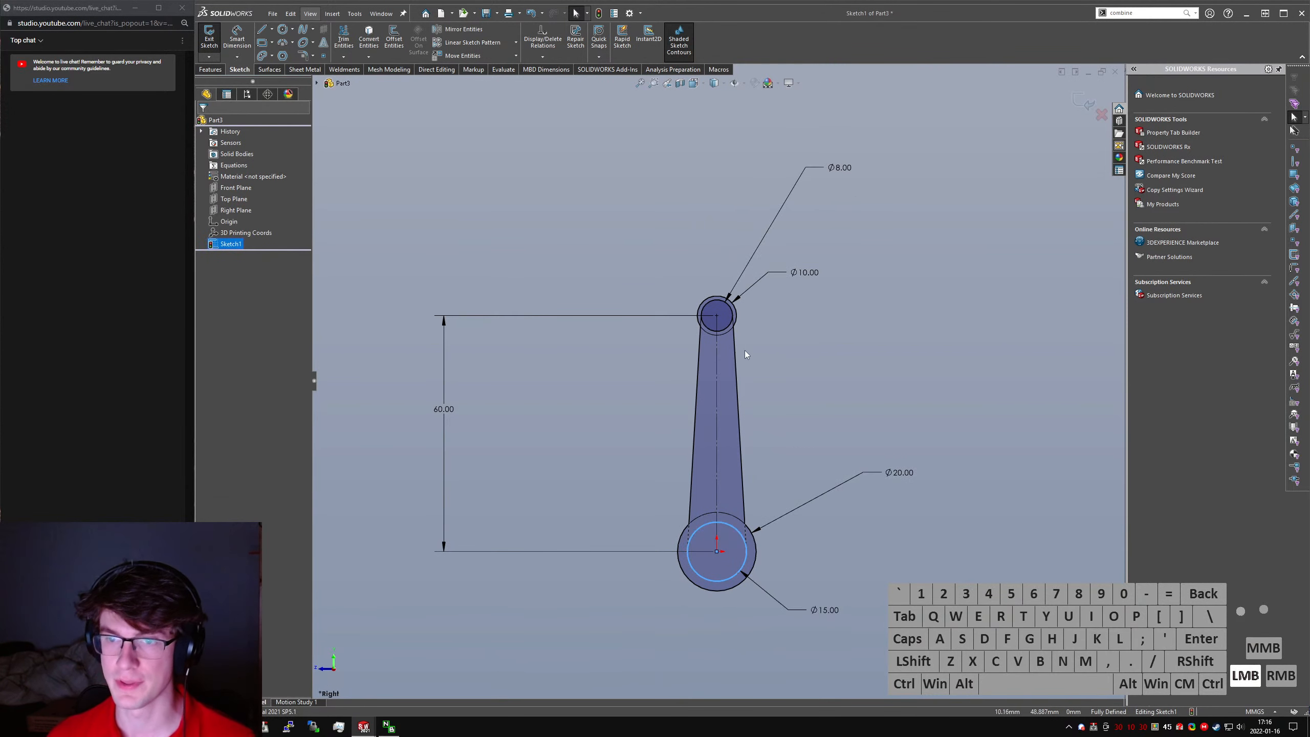
- Turn the 8 mm circle at the small end back into construction geometry
left_click(722, 318)
key("alt+c")
left_click(717, 341)
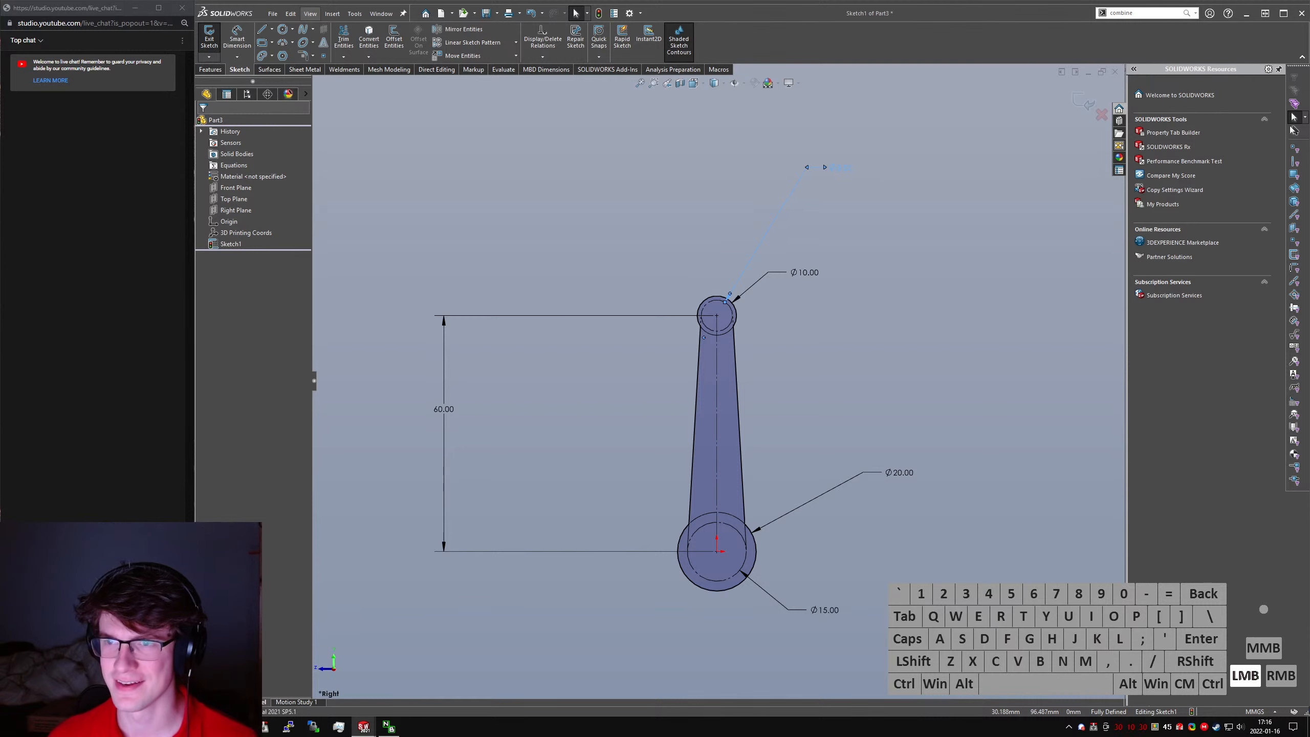
- Set the diameter of the small end's outer circle to 15 mm
left_click(839, 170)
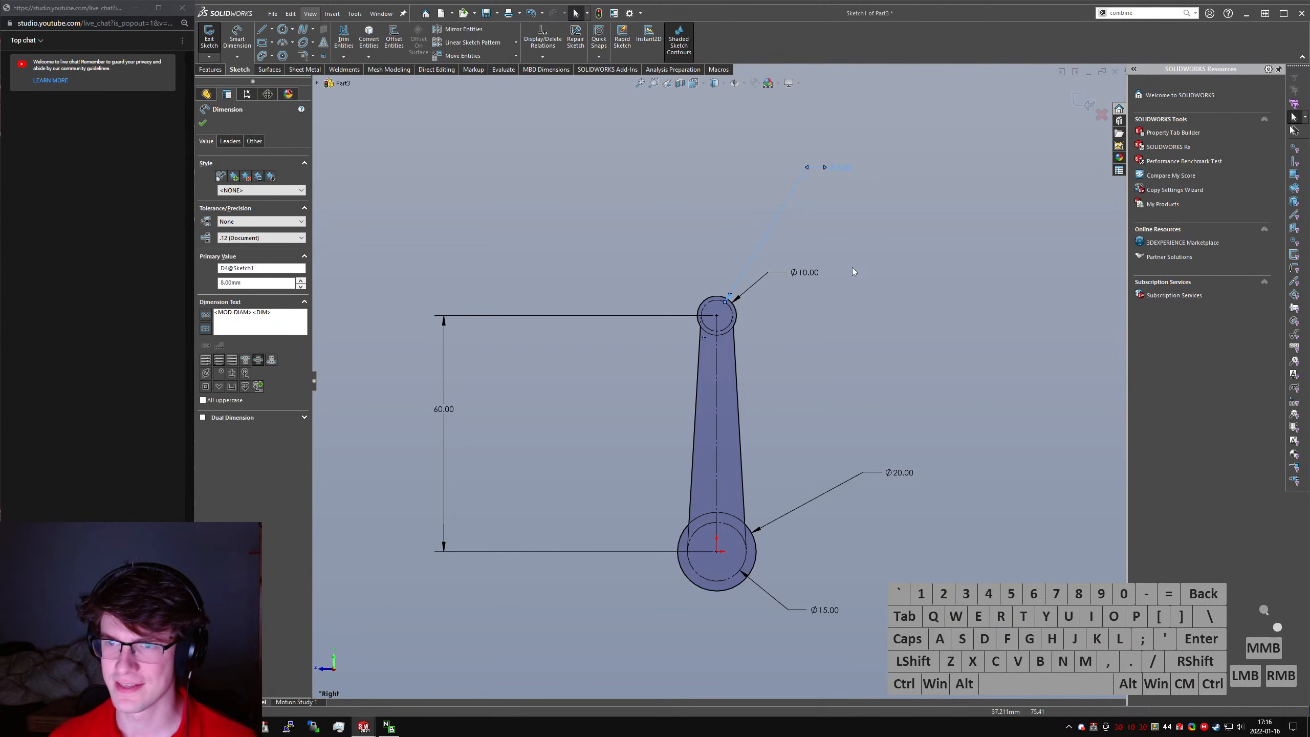
left_click(806, 272)
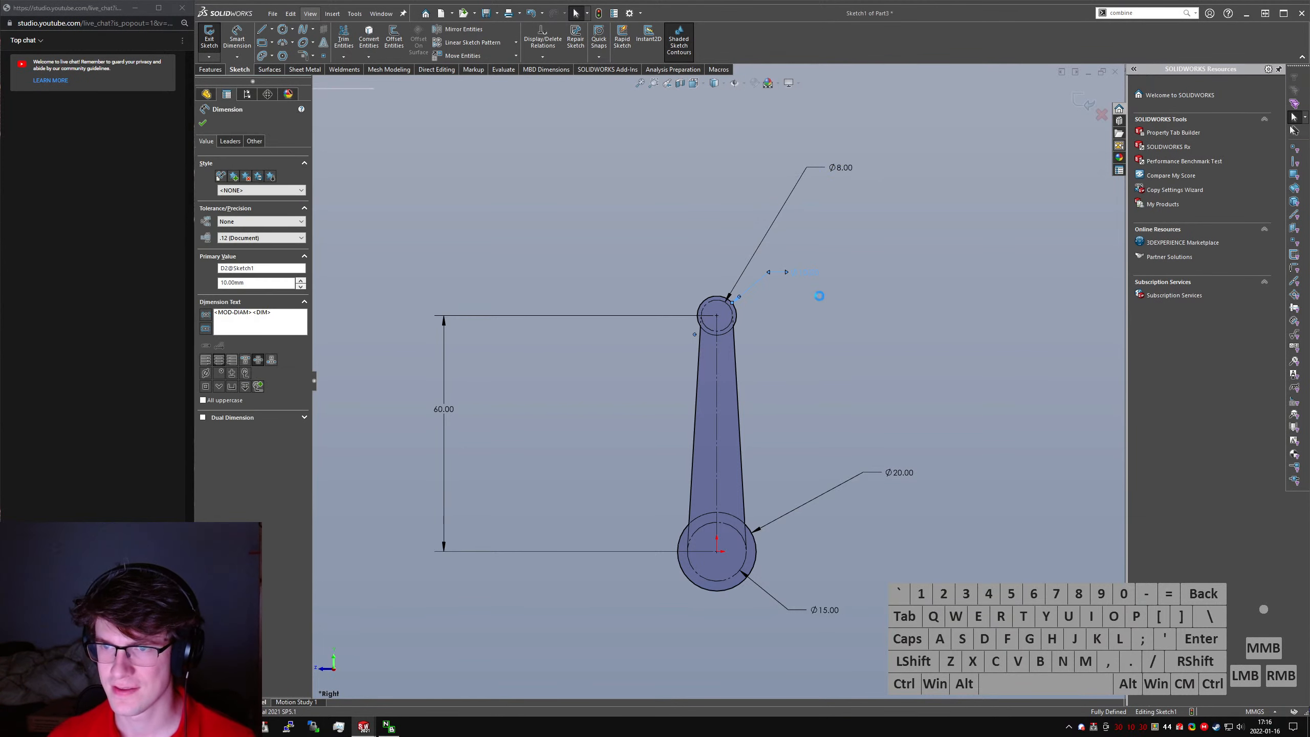
type("15")
key("Return")
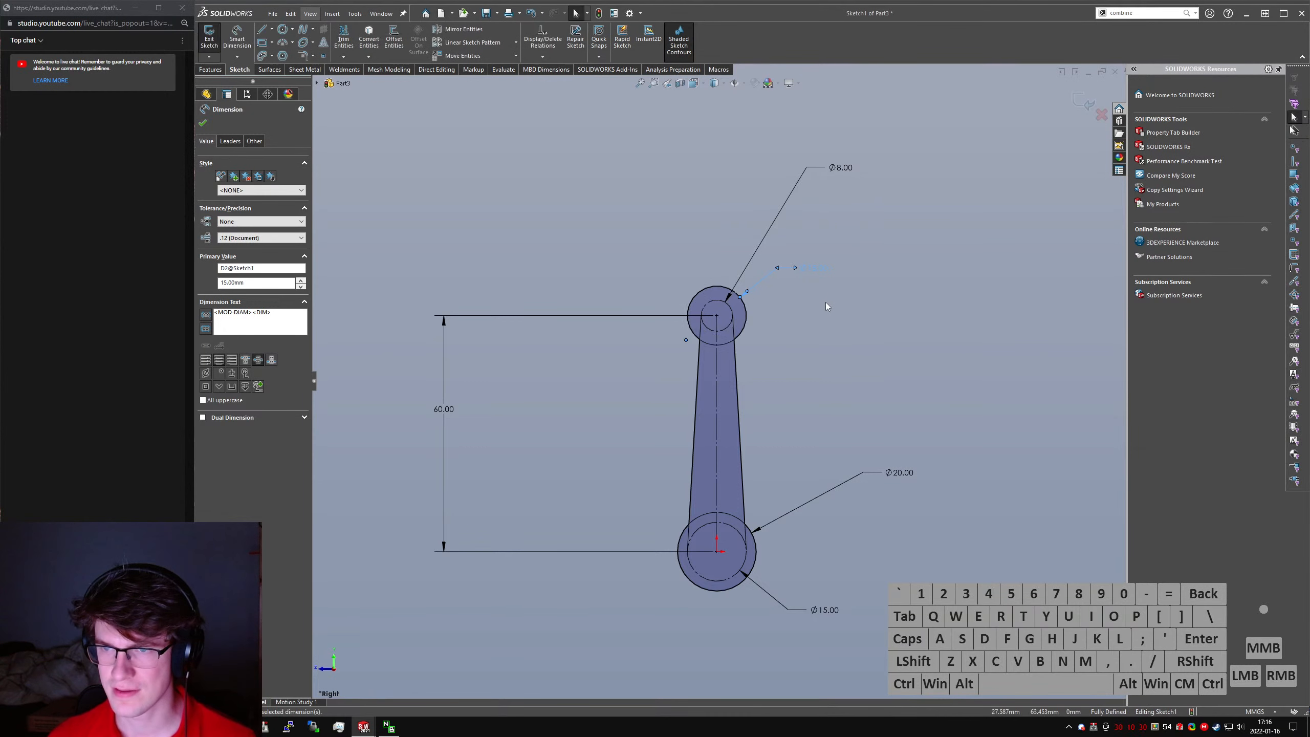
- Set the diameter of the large end's outer circle to 35 mm
left_click(909, 474)
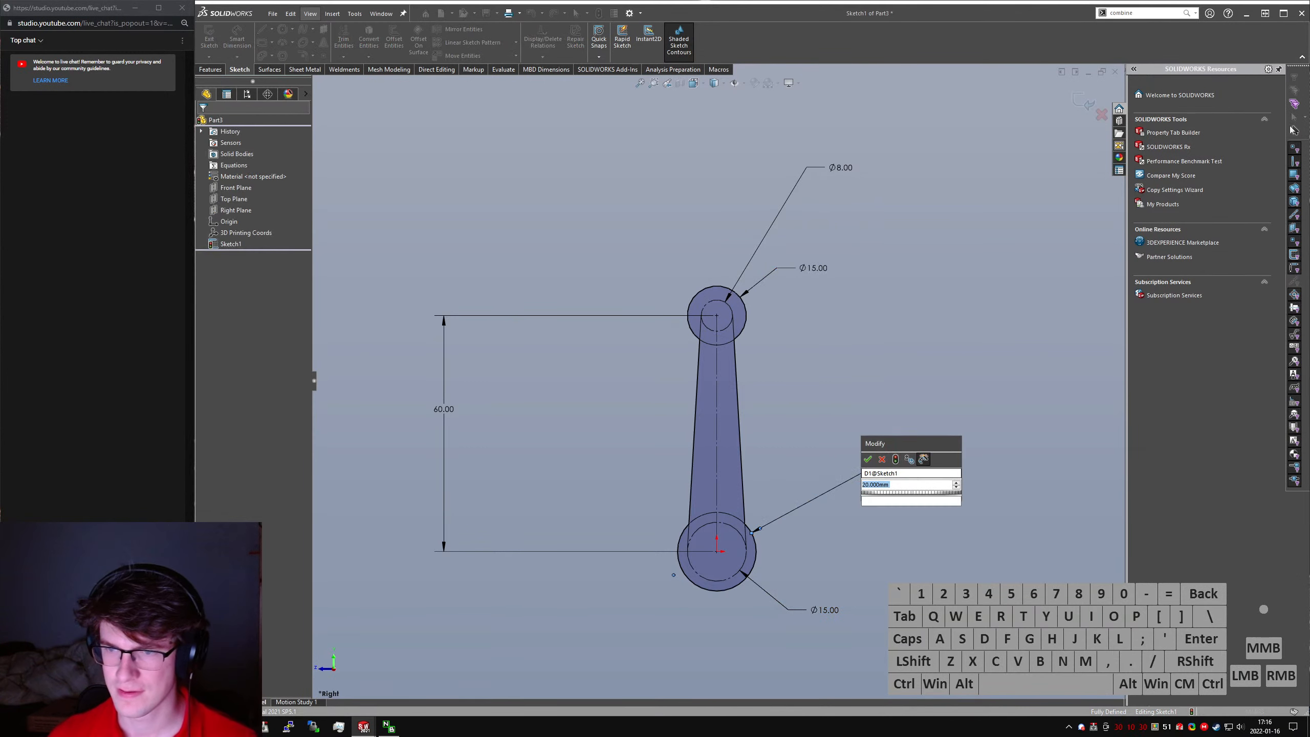
left_click(904, 474)
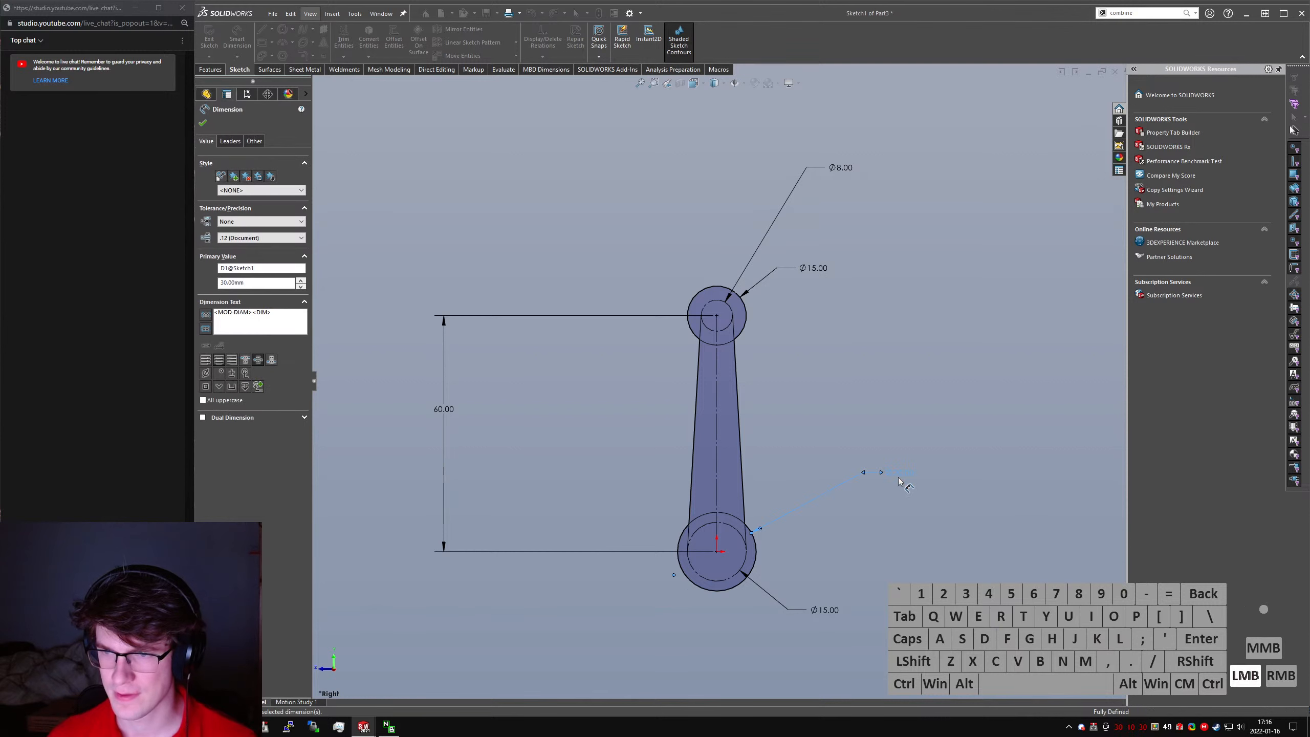
double_click(920, 466)
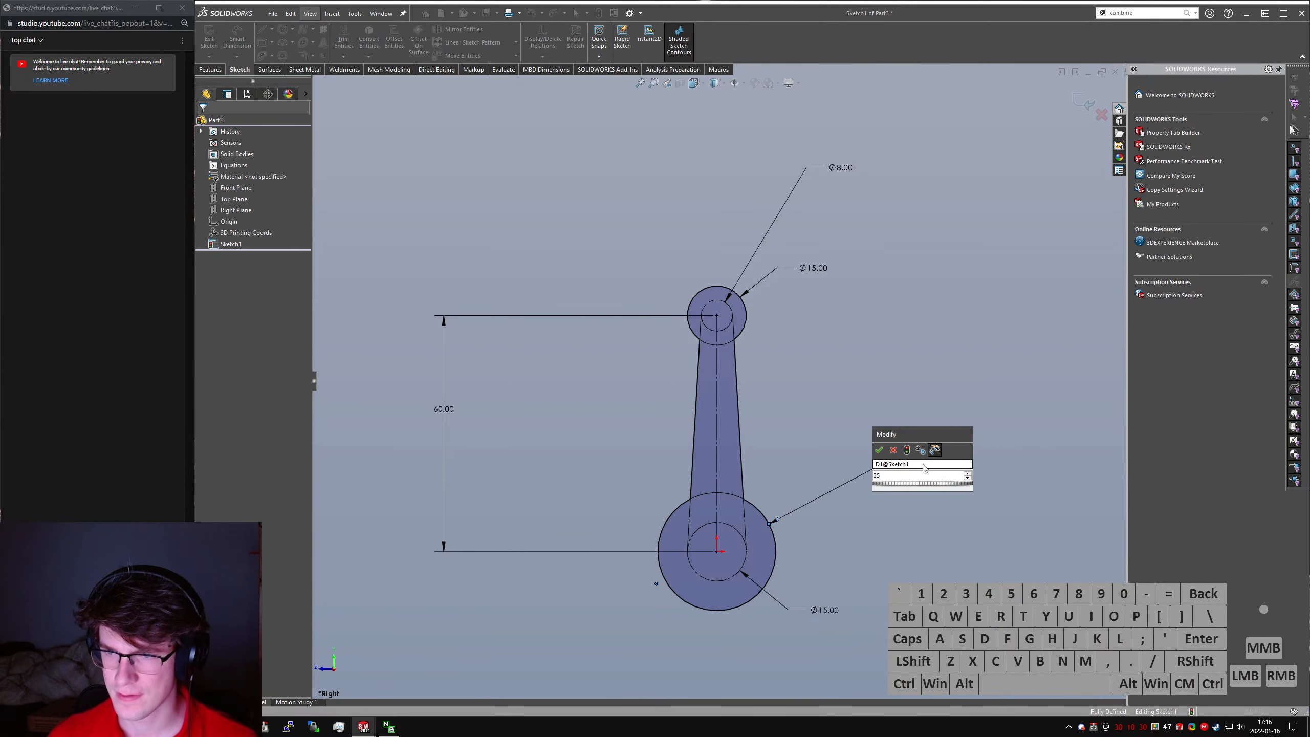
key("Escape")
- Set the inner construction circle diameters to 20 mm at the large end and 10 mm at the small end
left_click(822, 612)
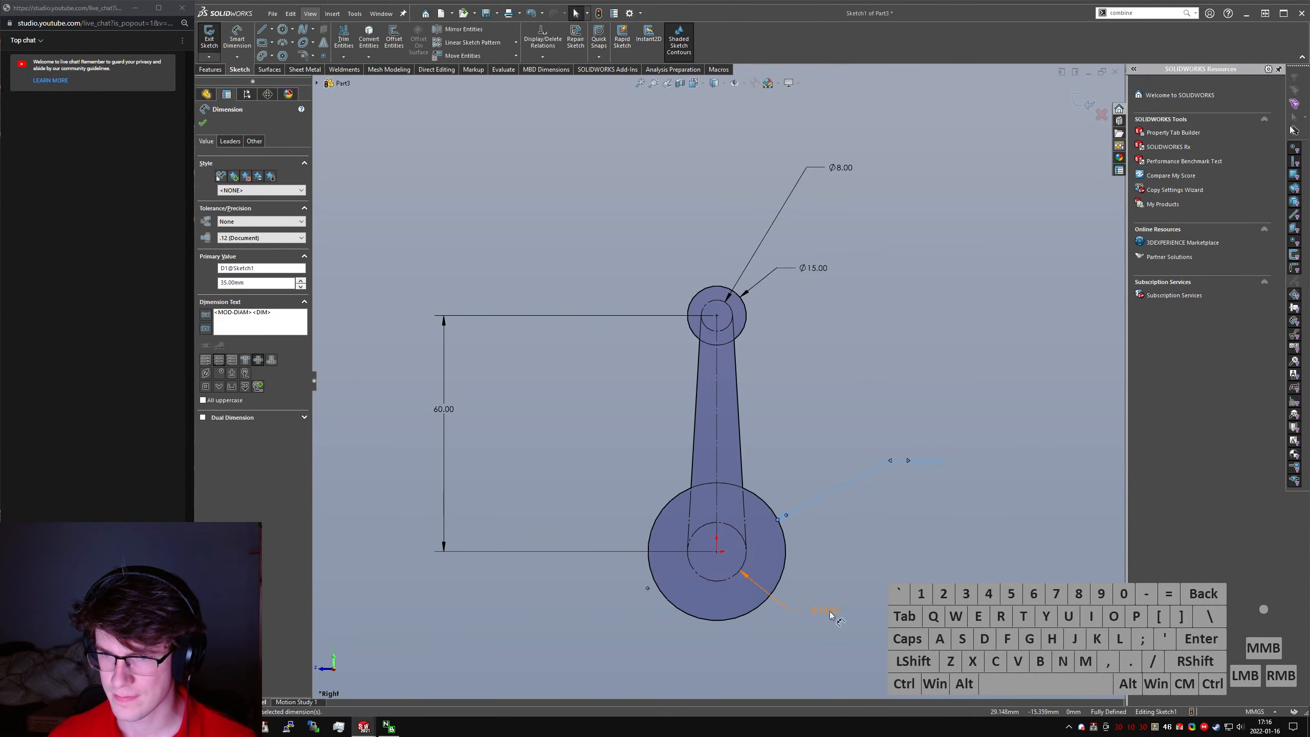
double_click(826, 611)
key("Escape")
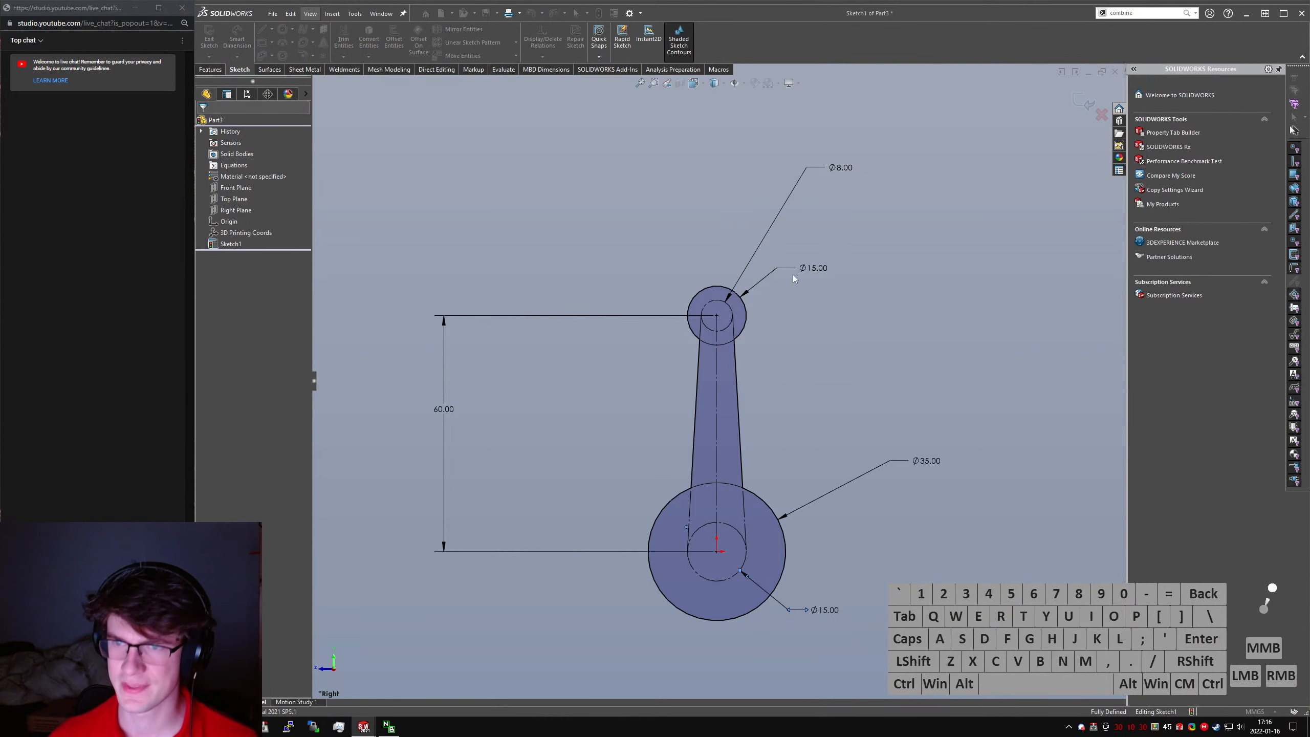
left_click(842, 169)
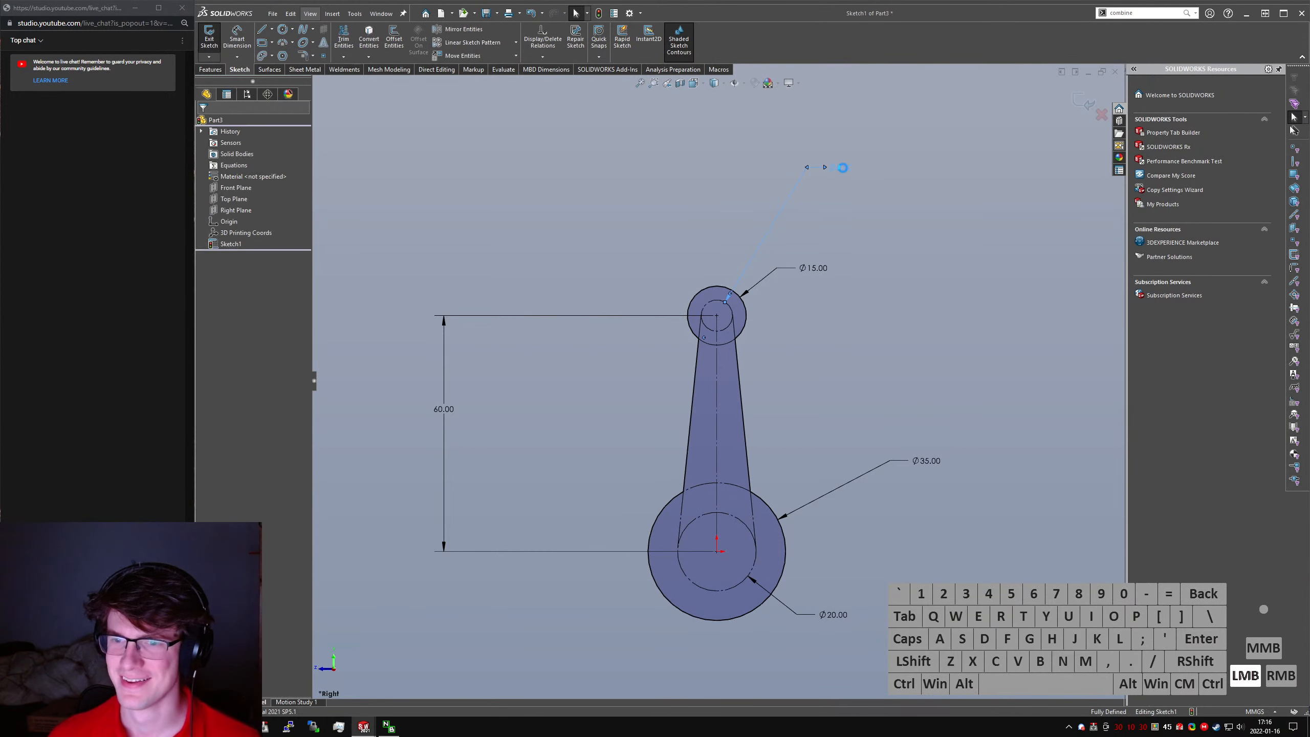
double_click(843, 168)
key("Return")
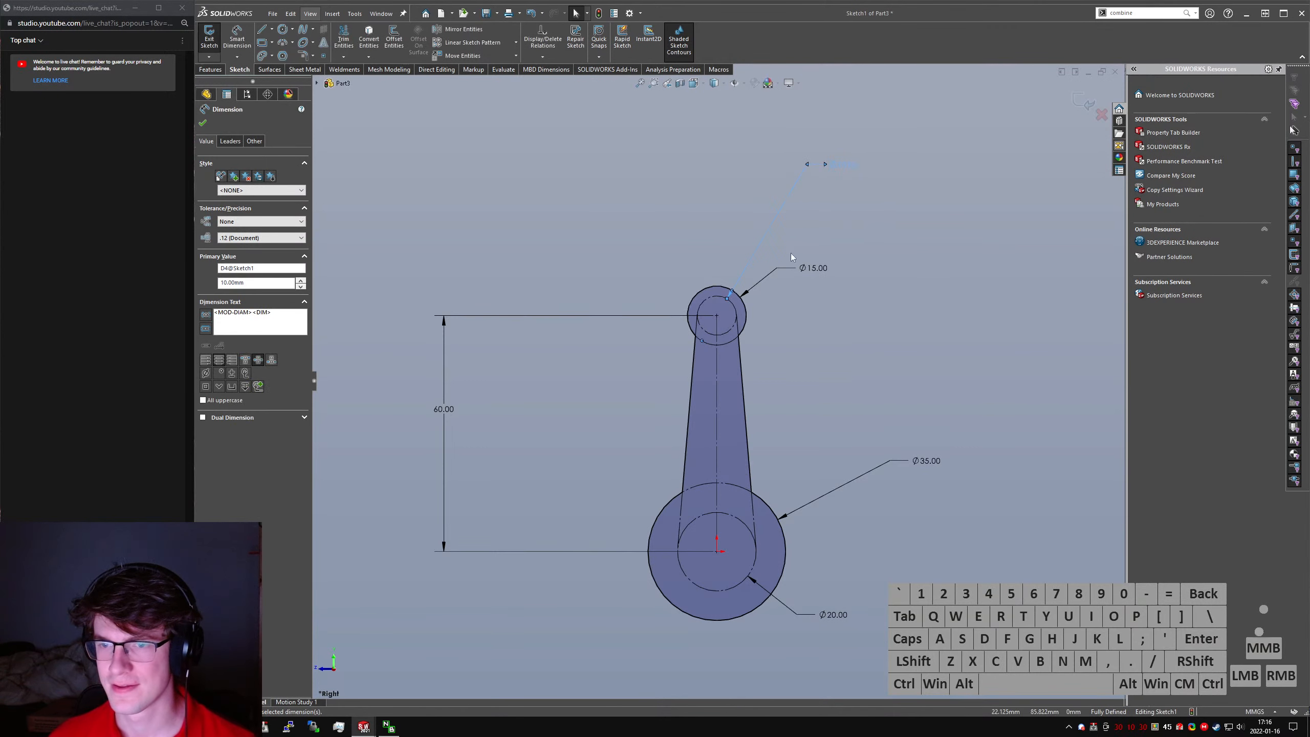
- Convert the 10 mm and 20 mm inner construction circles to regular sketch geometry
left_click(722, 334)
key("alt+c")
left_click(740, 520)
key("alt+c")
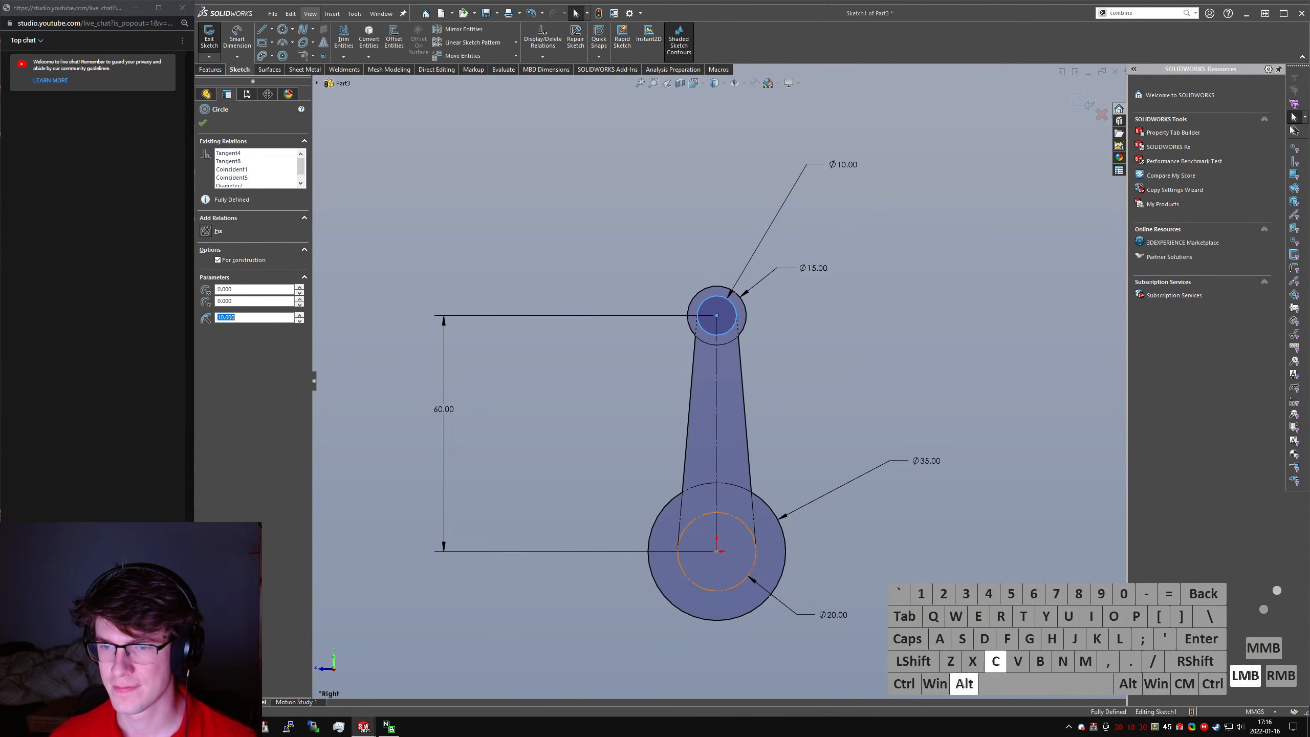
- Set the diameter of the large end's outer circle to 30 mm
double_click(925, 459)
type("30")
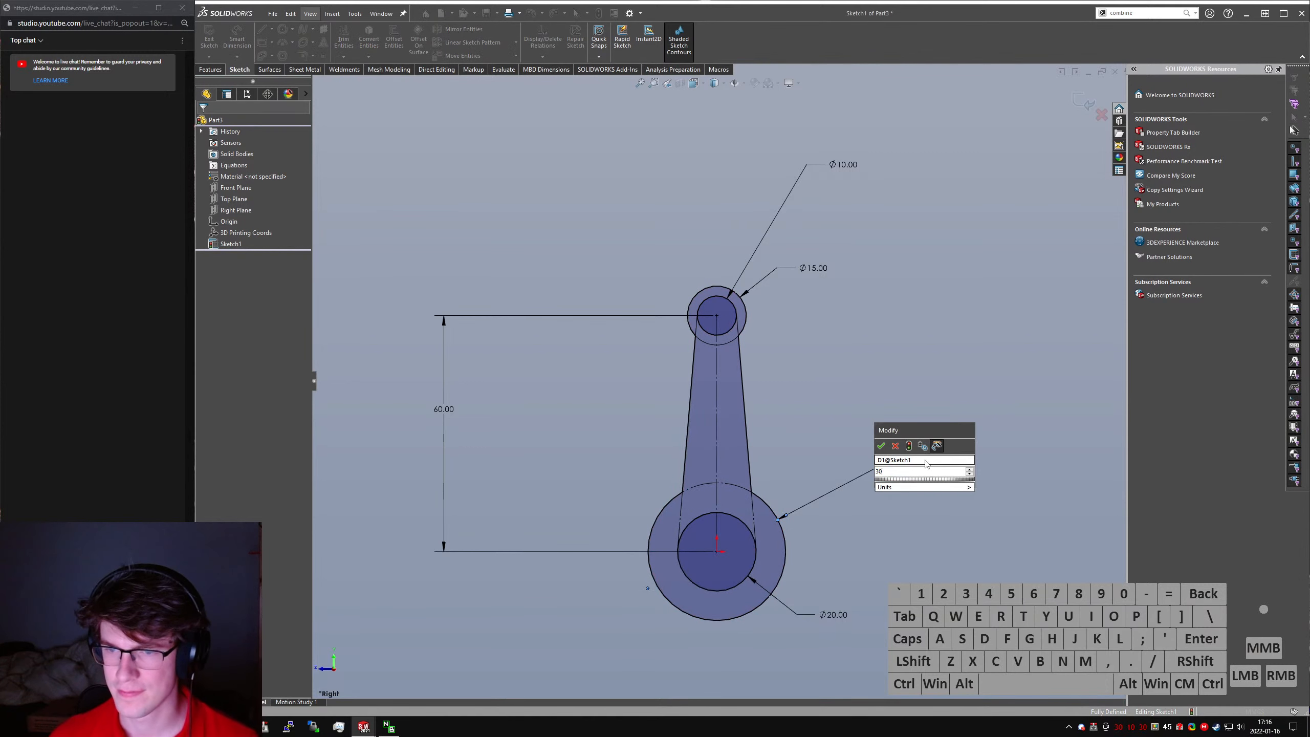
key("Return")
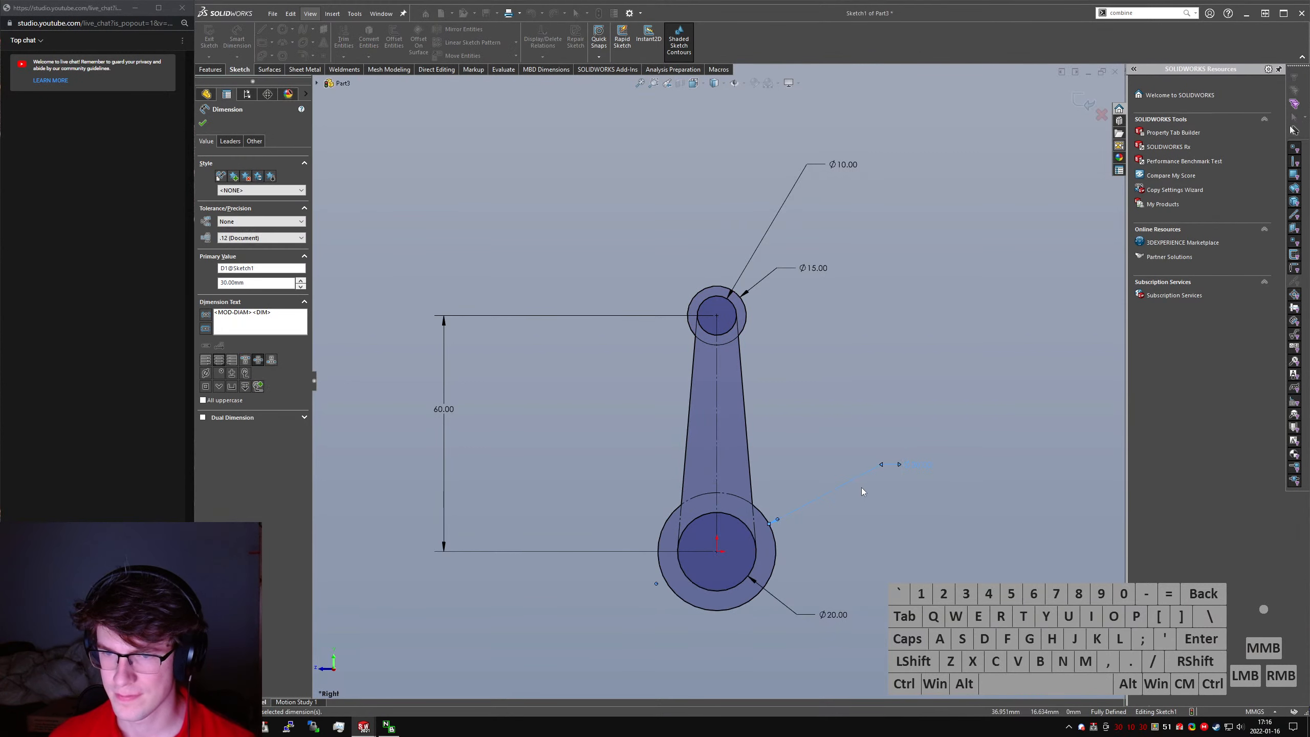
left_click(860, 528)
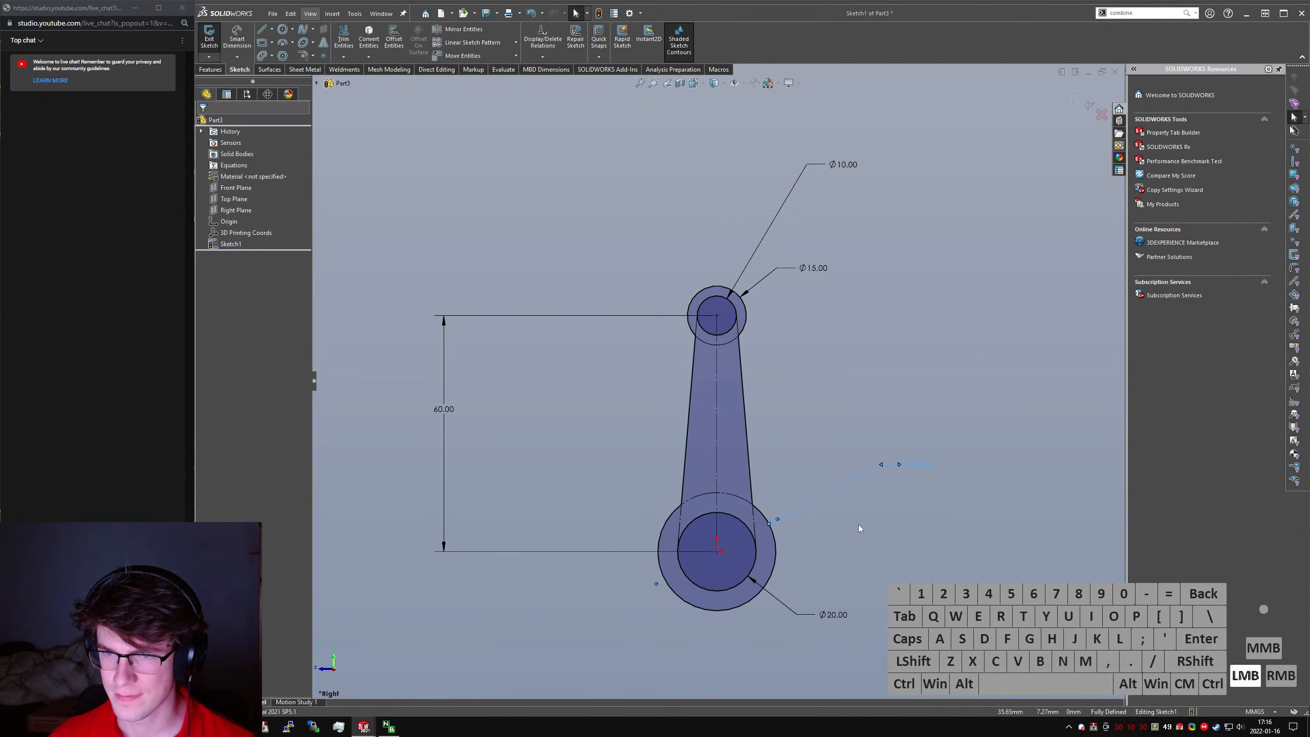
- Extrude the connecting rod profile 30 mm with the Mid Plane end condition
left_click(210, 70)
left_click(219, 46)
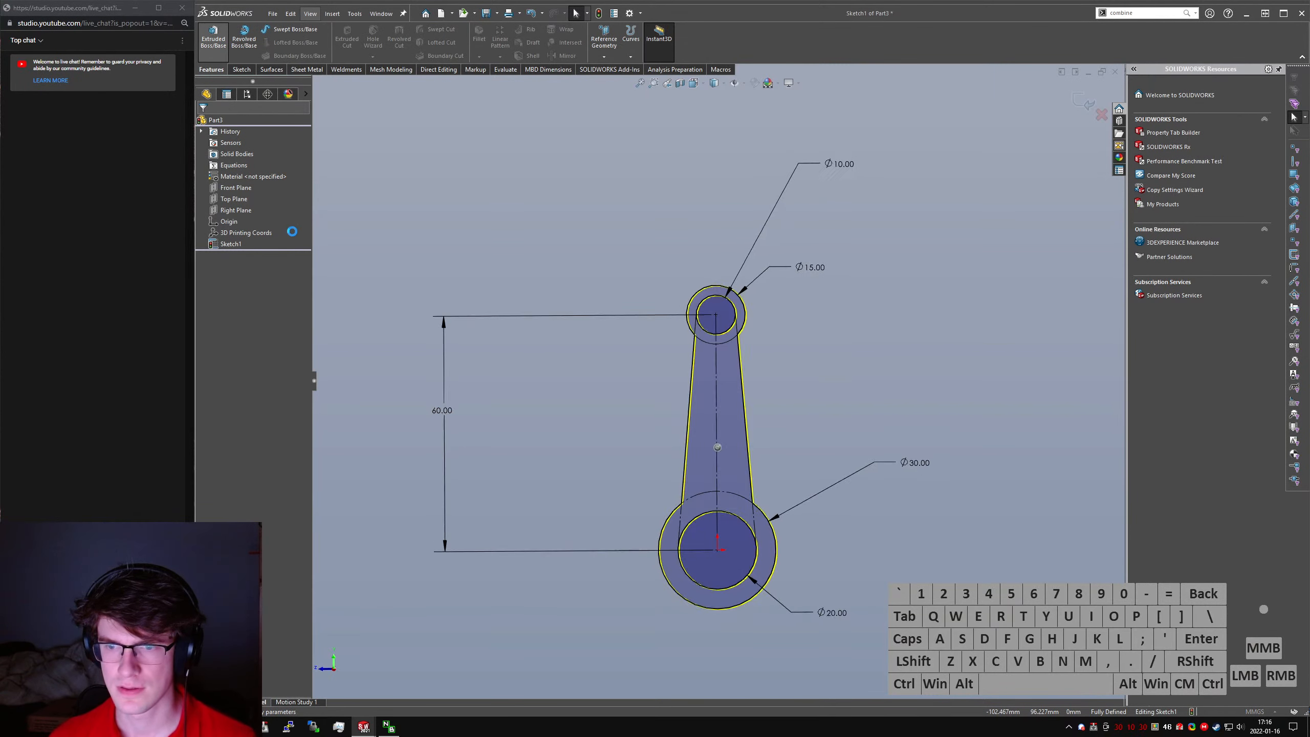
left_click(253, 153)
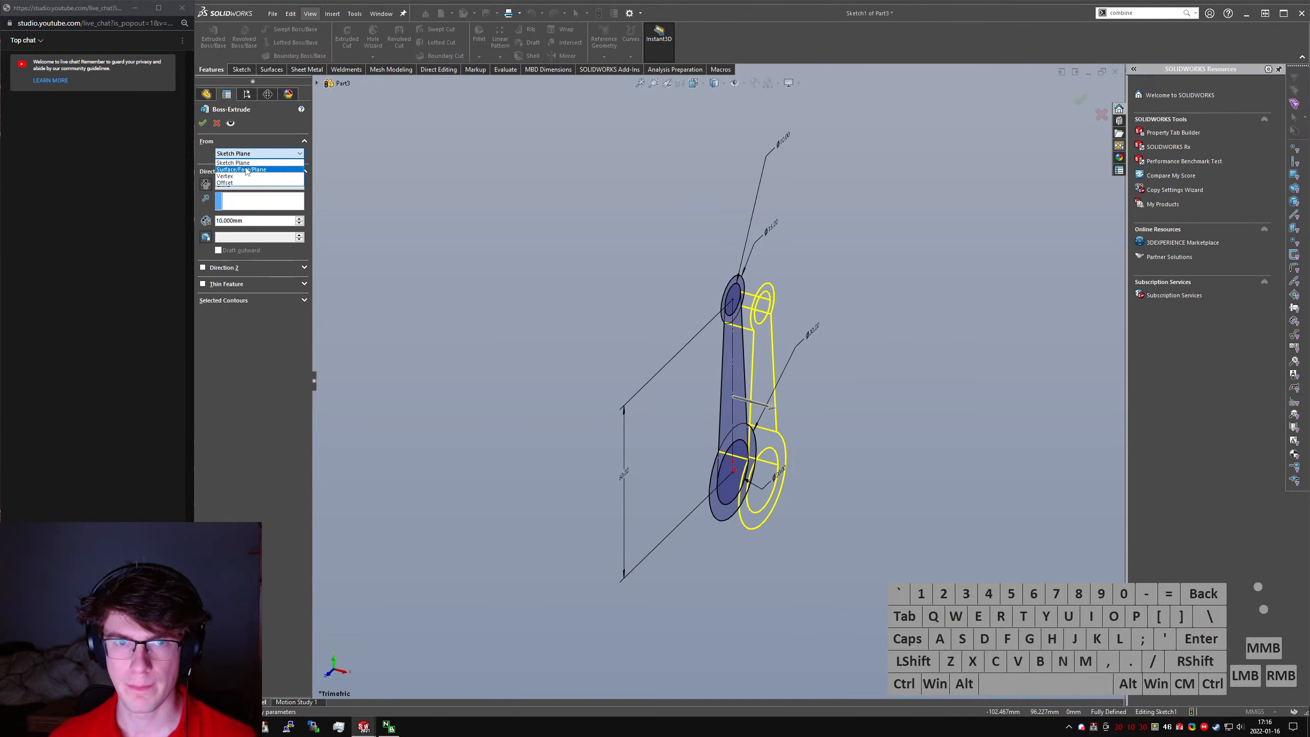
left_click(246, 151)
left_click(232, 220)
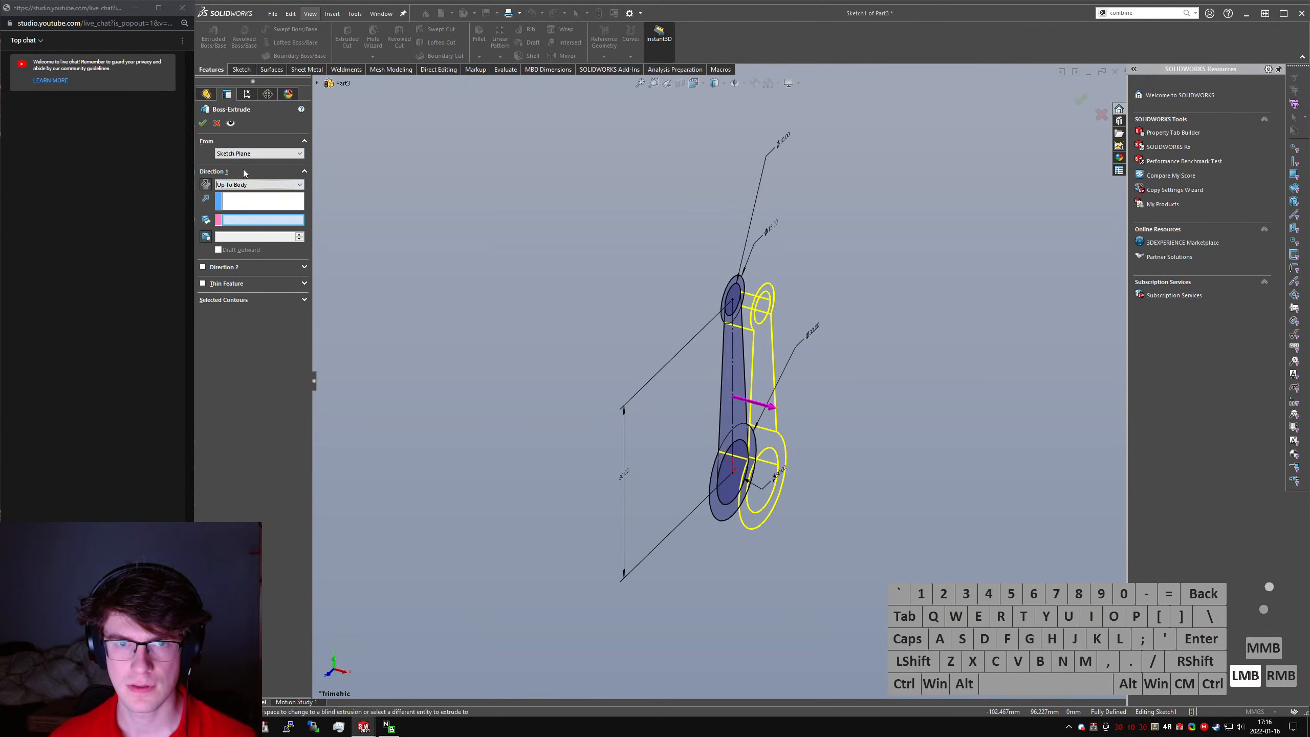
left_click(240, 184)
left_click(240, 228)
left_click(242, 222)
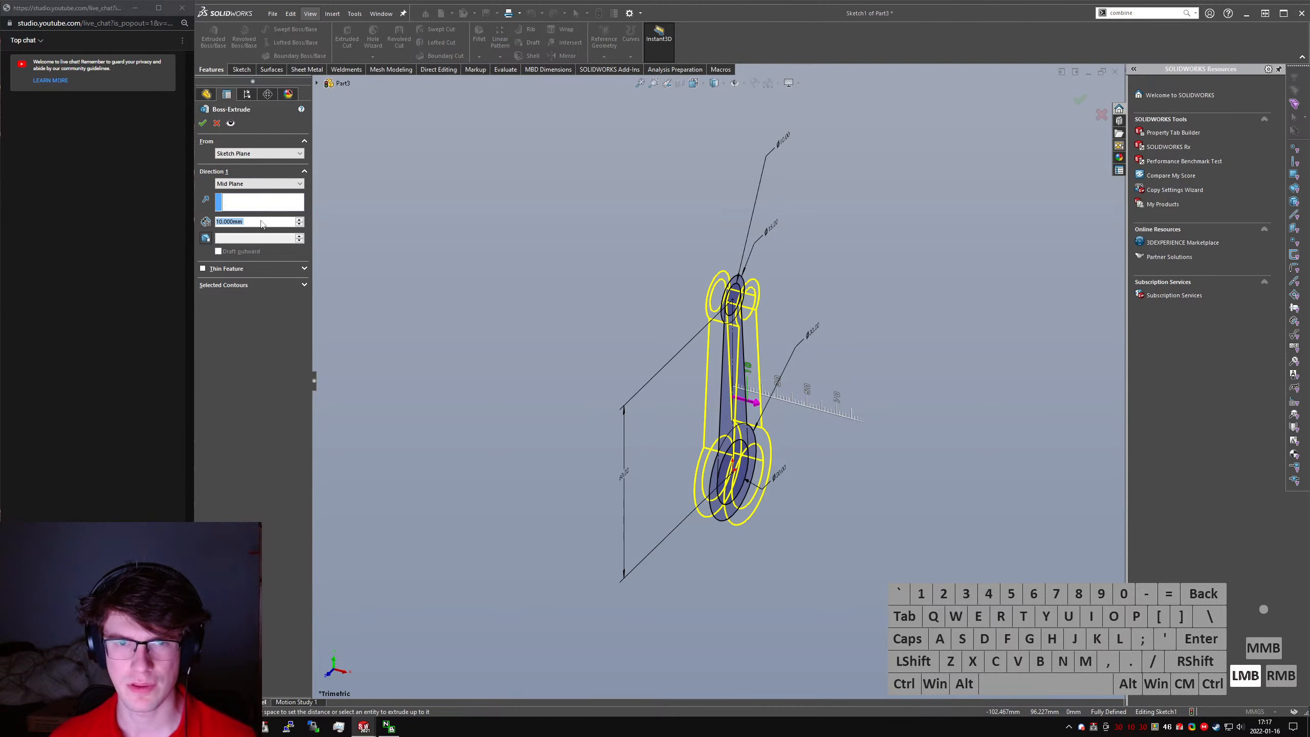
type("30")
key("Return")
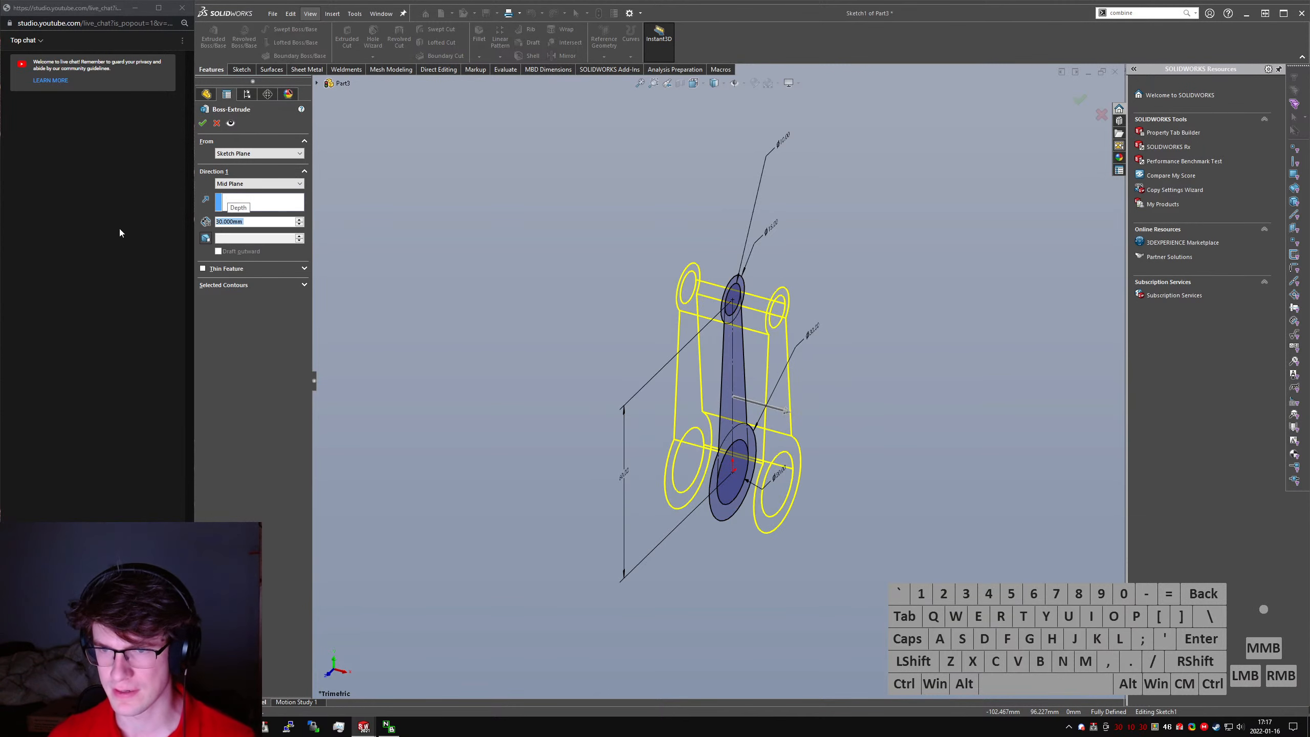
key("Return")
left_click(577, 371)
mouse_move(577, 371)
middle_mouse_down()
mouse_move(839, 353)
mouse_move(858, 482)
middle_mouse_up()
type("srevovle")
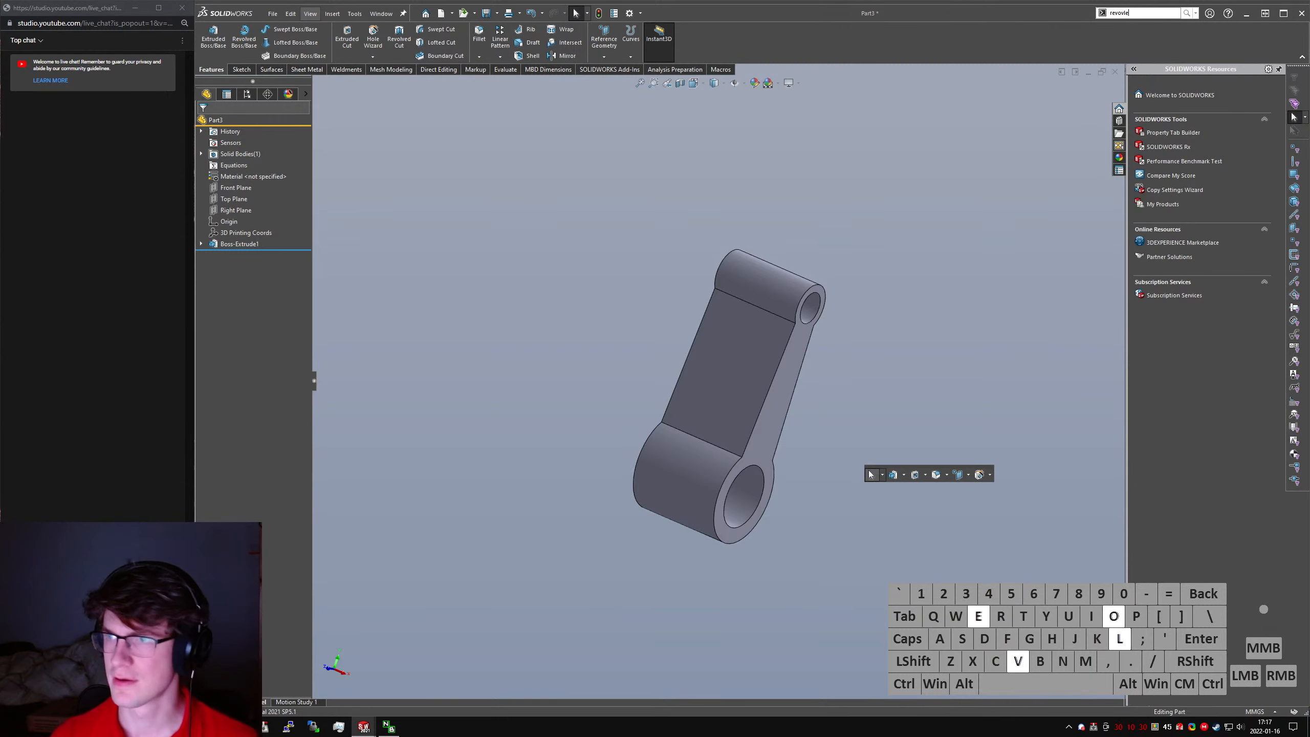
type("lv")
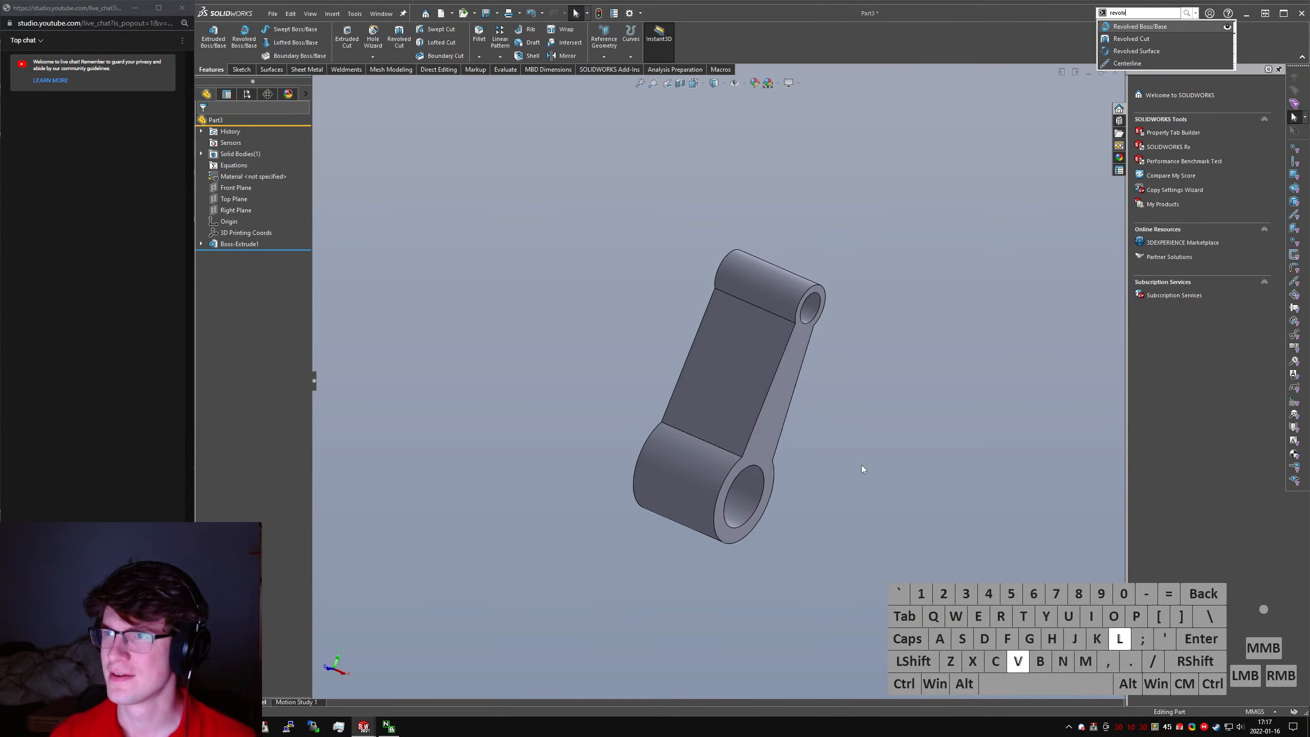
key("Return")
left_click(316, 83)
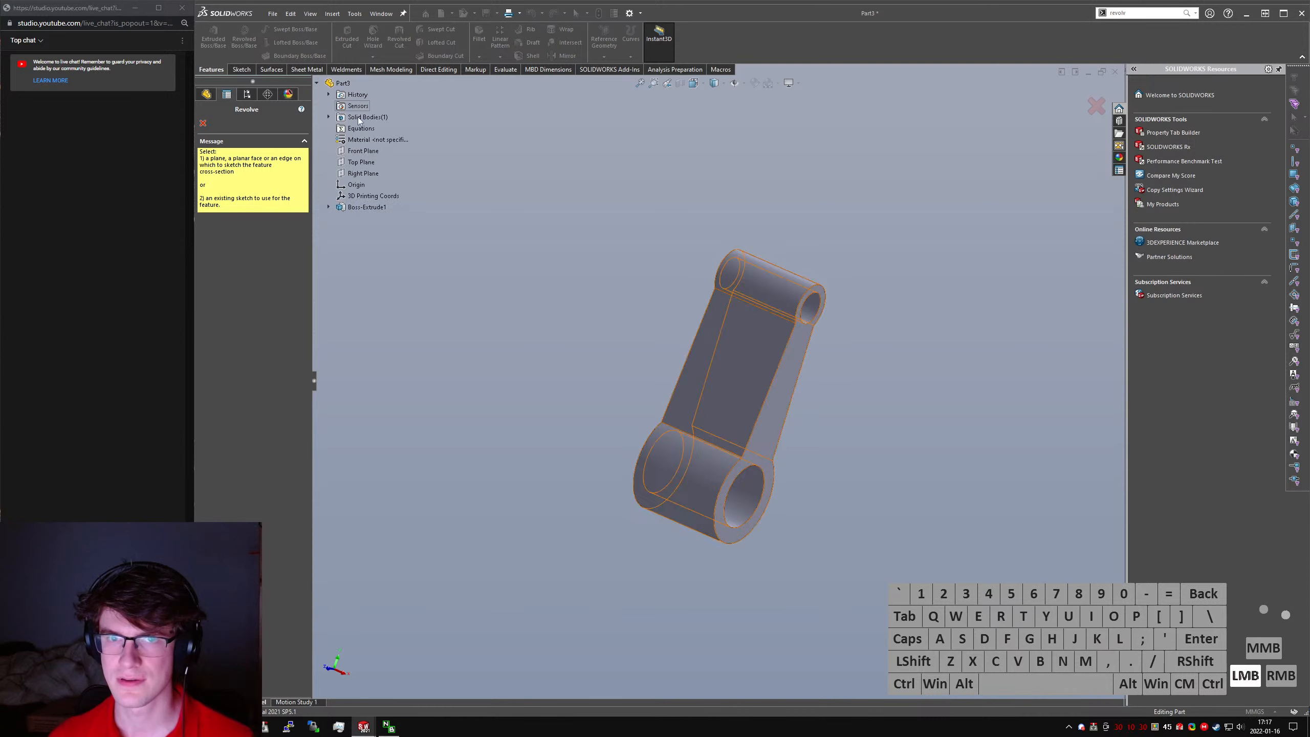
left_click(353, 150)
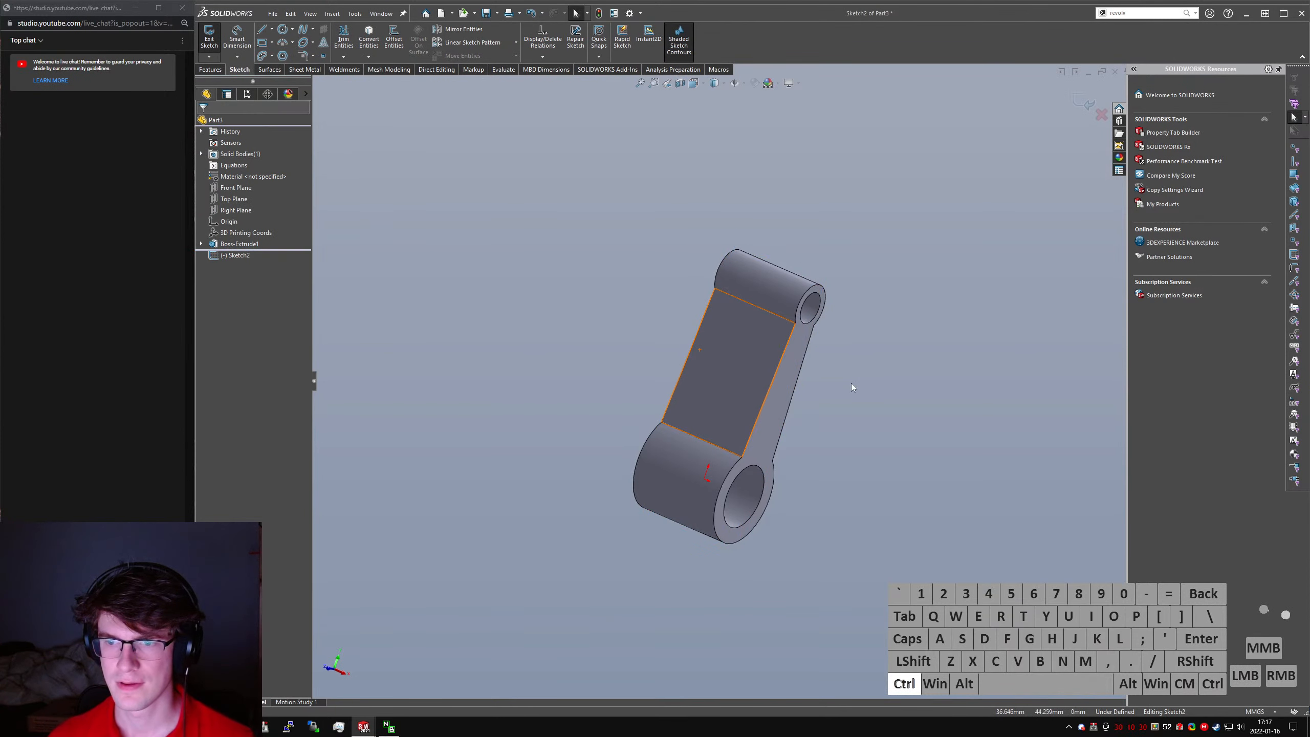
left_click(209, 37)
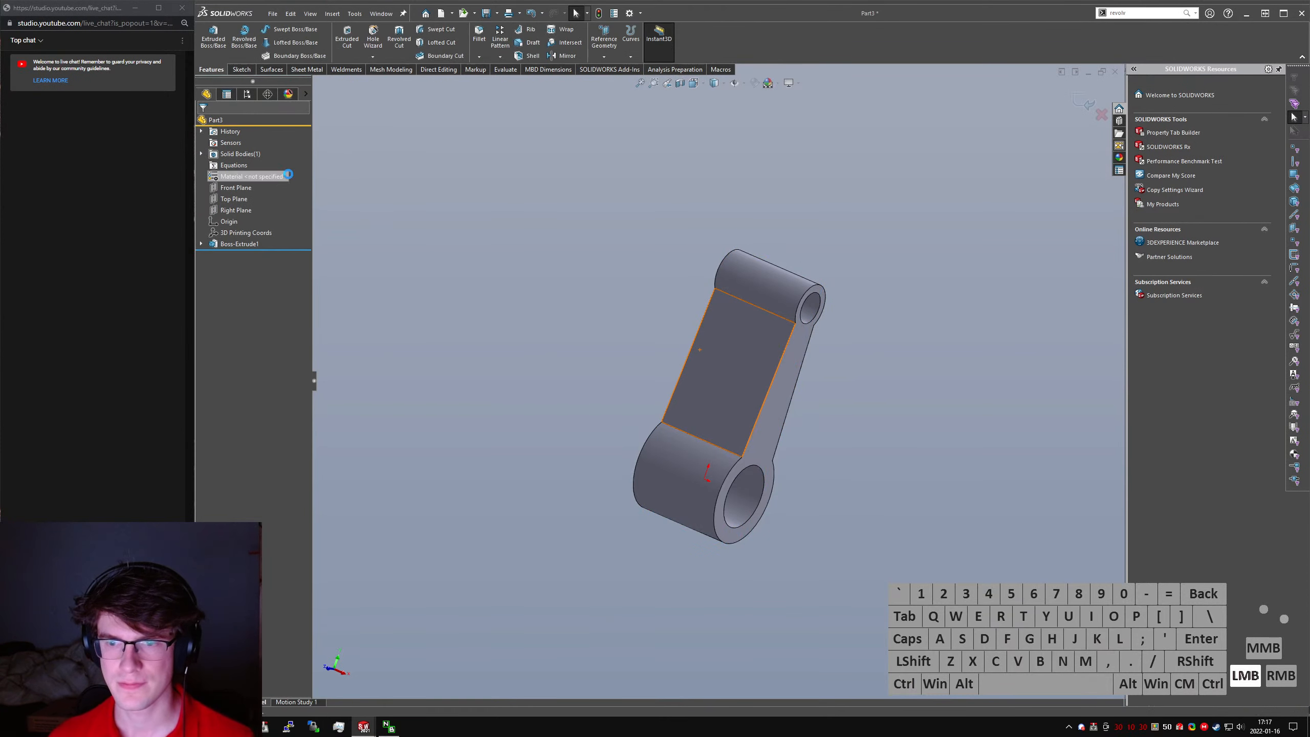
- Start a Revolved Cut on the Front Plane and sketch a closed, arc-topped profile about 37 mm tall down from the large end's lower corner
left_click(400, 44)
left_click(317, 84)
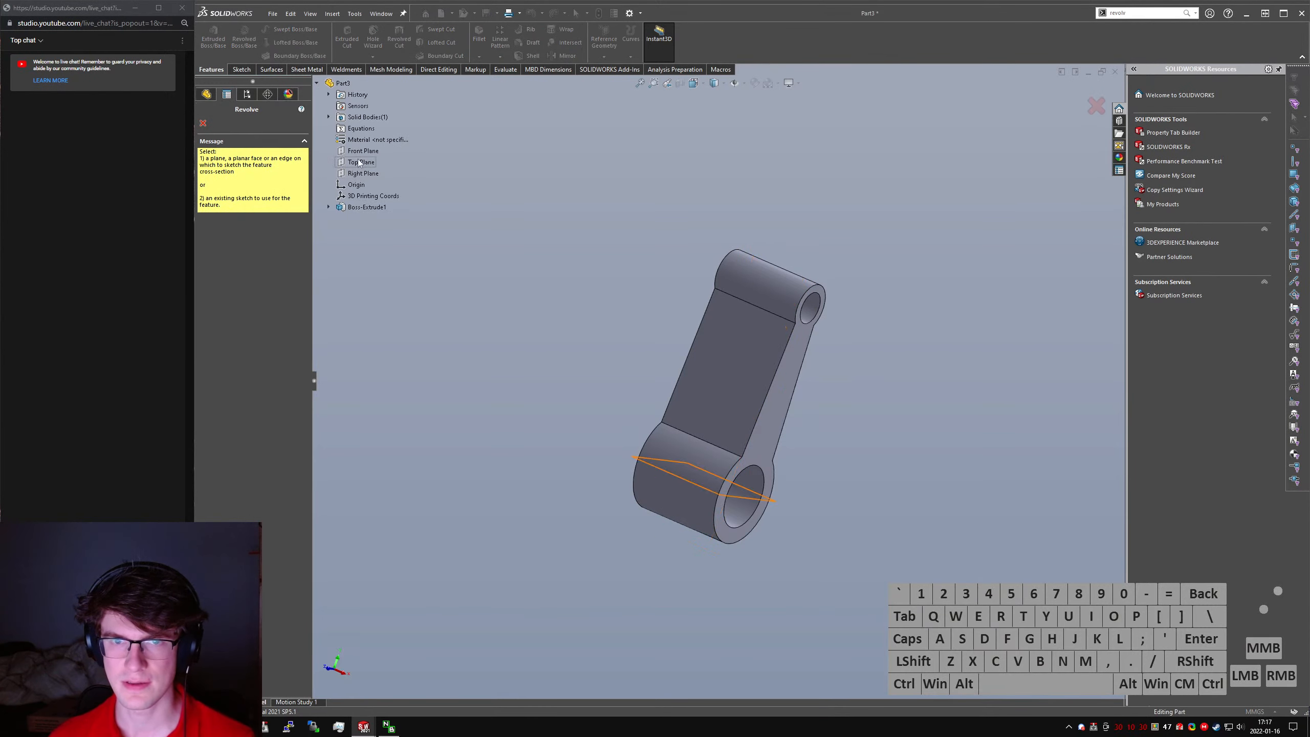
left_click(350, 157)
scroll(791, 525, "up", 4)
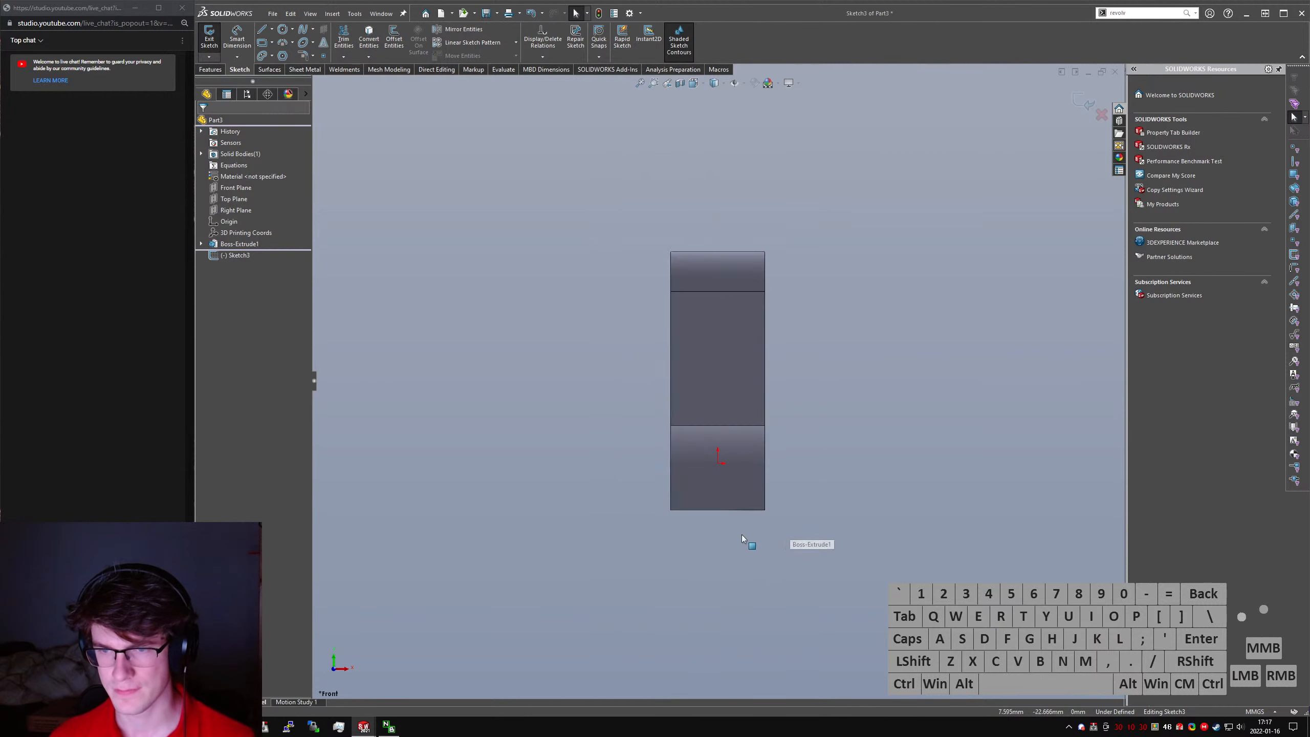
scroll(743, 538, "down", 3)
right_click_drag(879, 540, 832, 540)
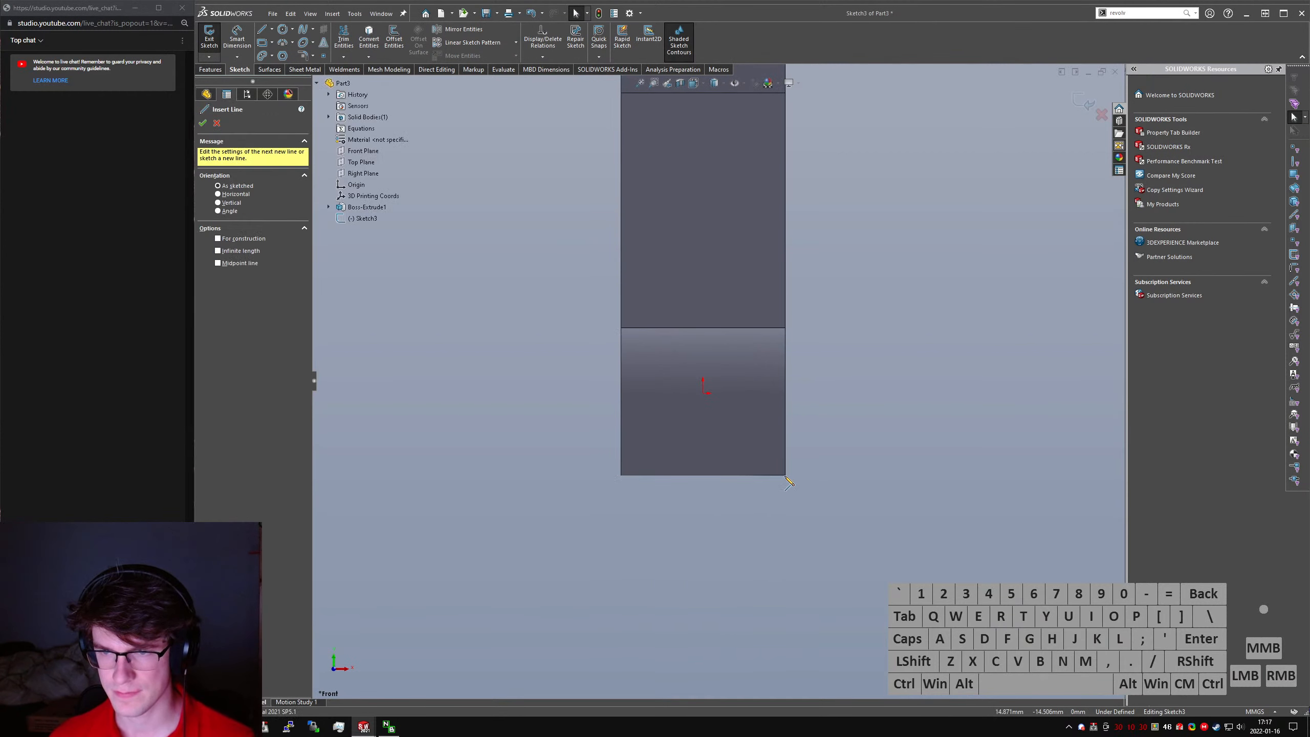
left_click(789, 485)
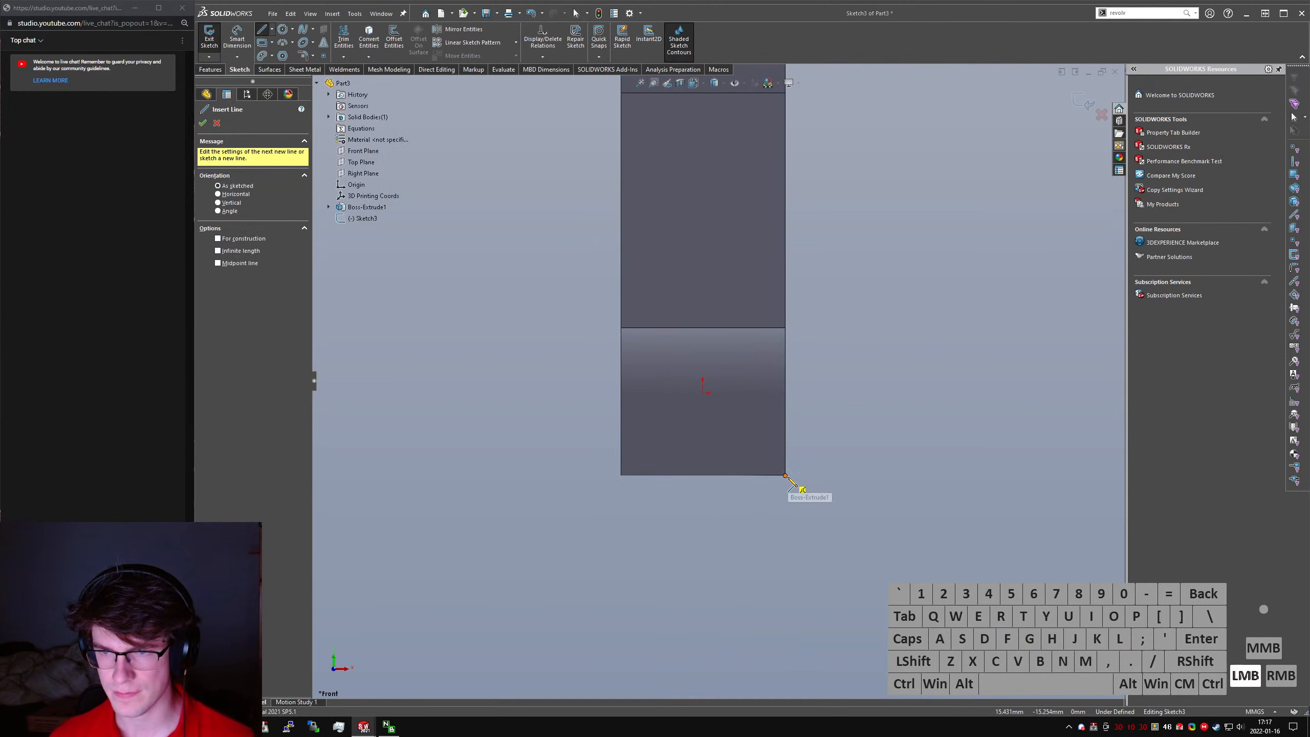
left_click(786, 676)
left_click(737, 676)
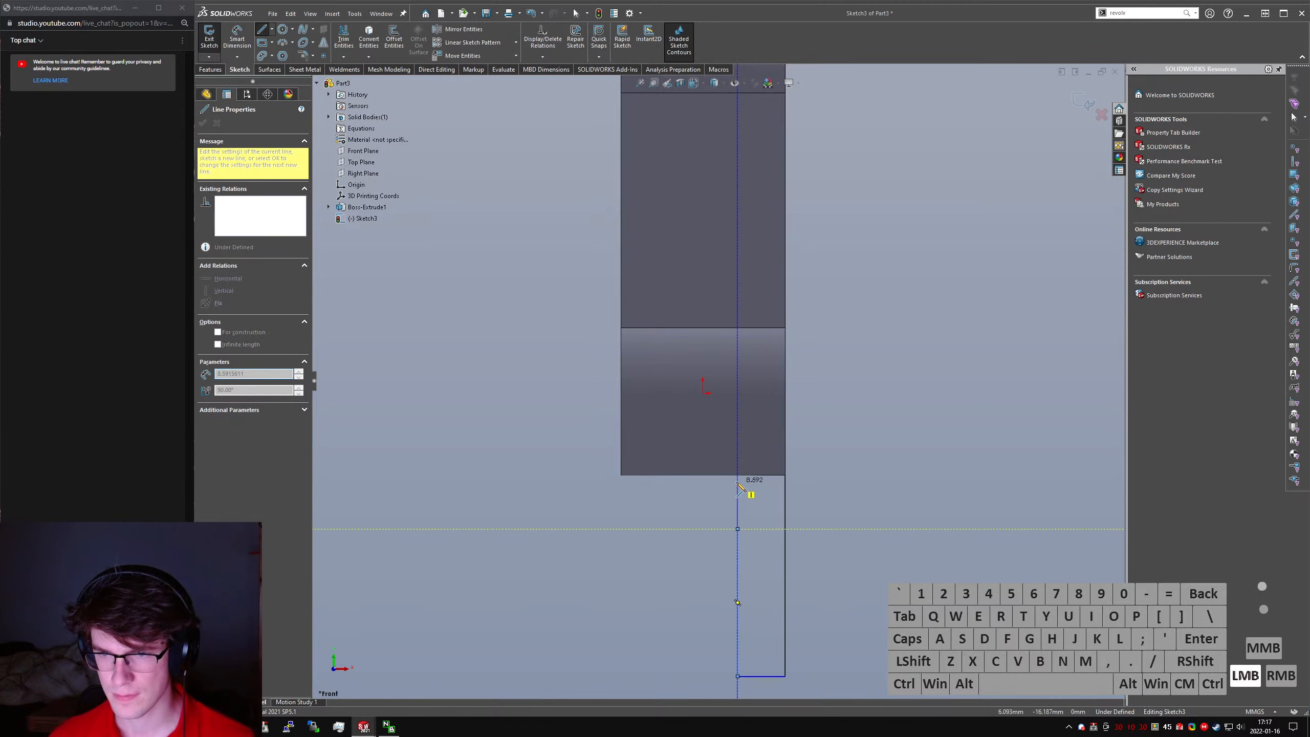
left_click(737, 529)
left_click(785, 476)
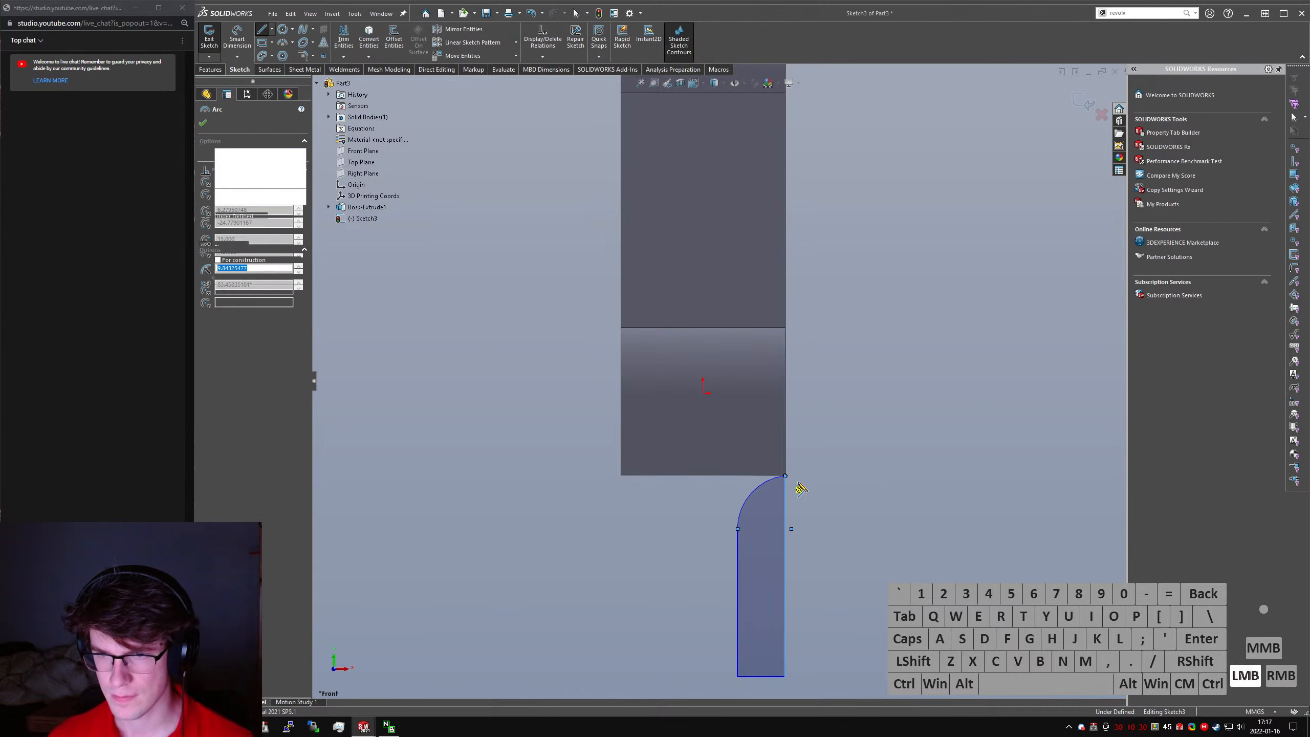
- Draw a construction line from the origin down past the large end's lower edge and make it vertical
right_click_drag(930, 506, 679, 426)
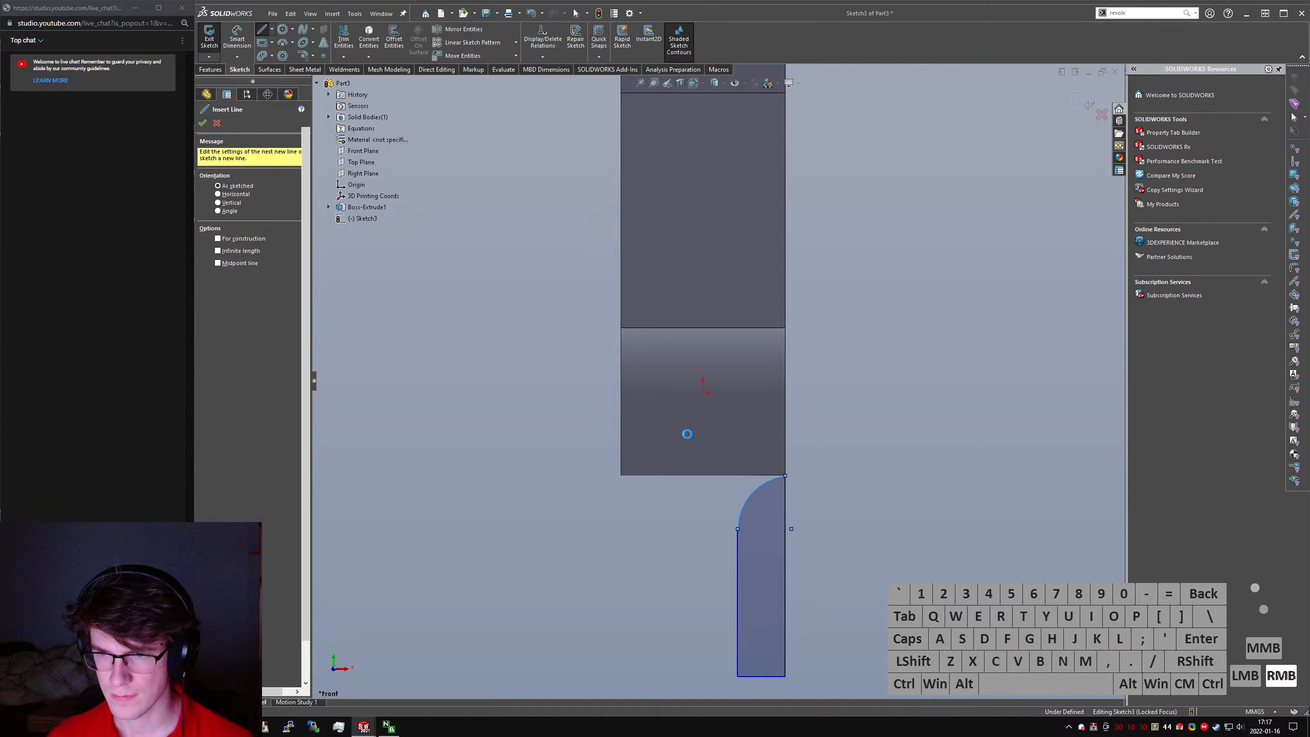
right_click_drag(764, 419, 776, 425)
left_click(704, 394)
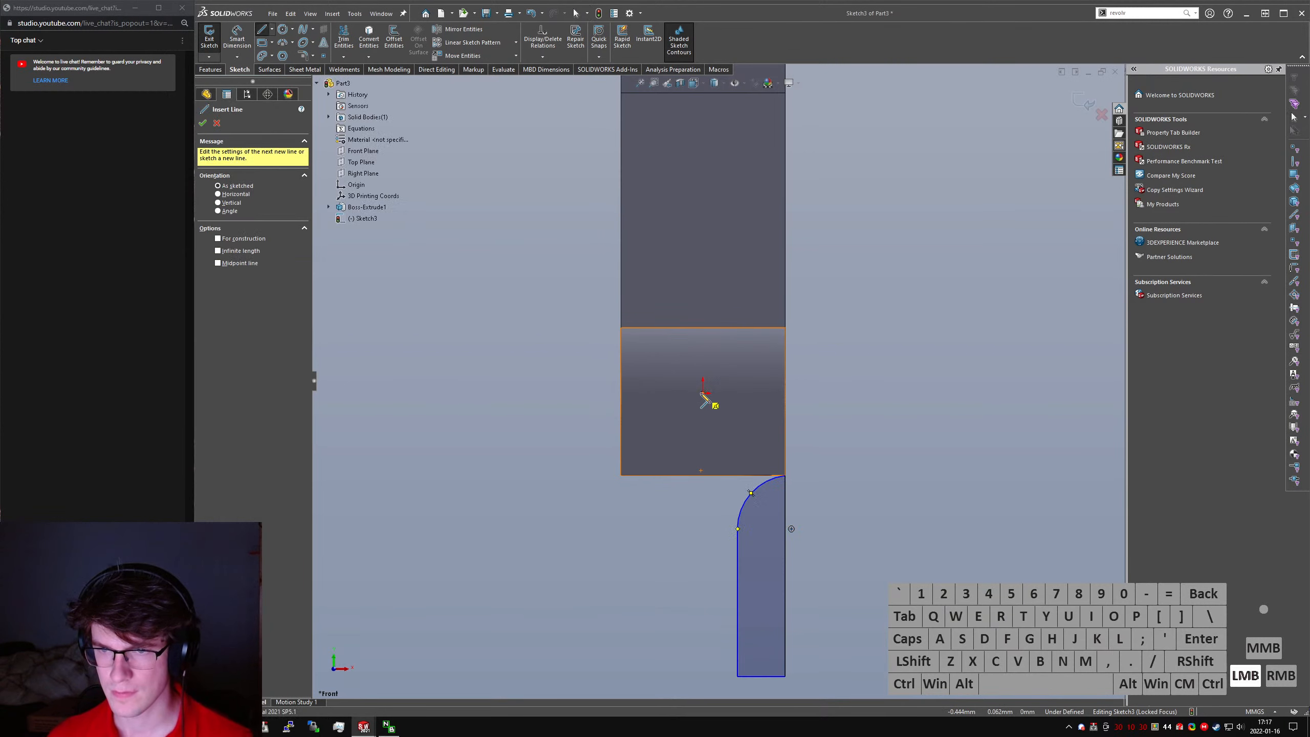
left_click(701, 529)
key("Escape")
left_click(701, 516)
key("alt+c")
key("alt+v")
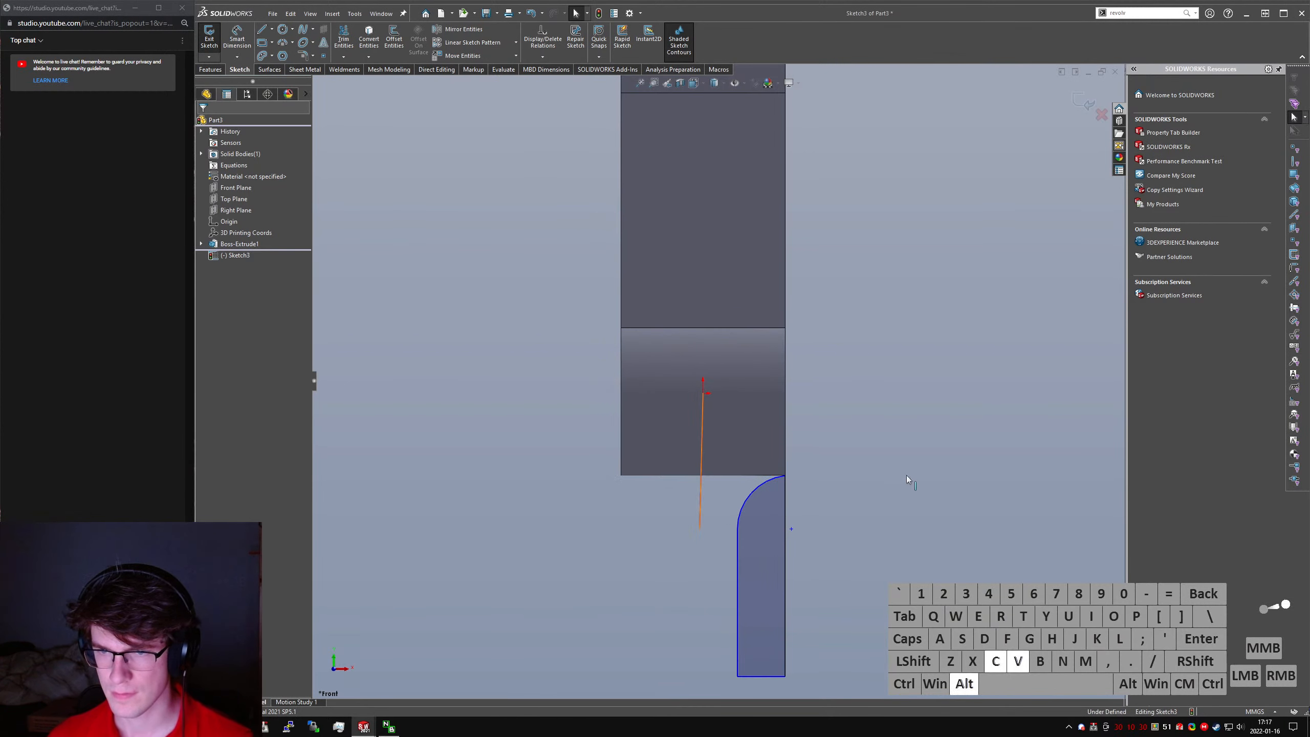
- Mirror the arc-topped profile about the vertical construction line and dimension the gap between the two inner edges as 15 mm
left_click_drag(438, 287, 860, 697)
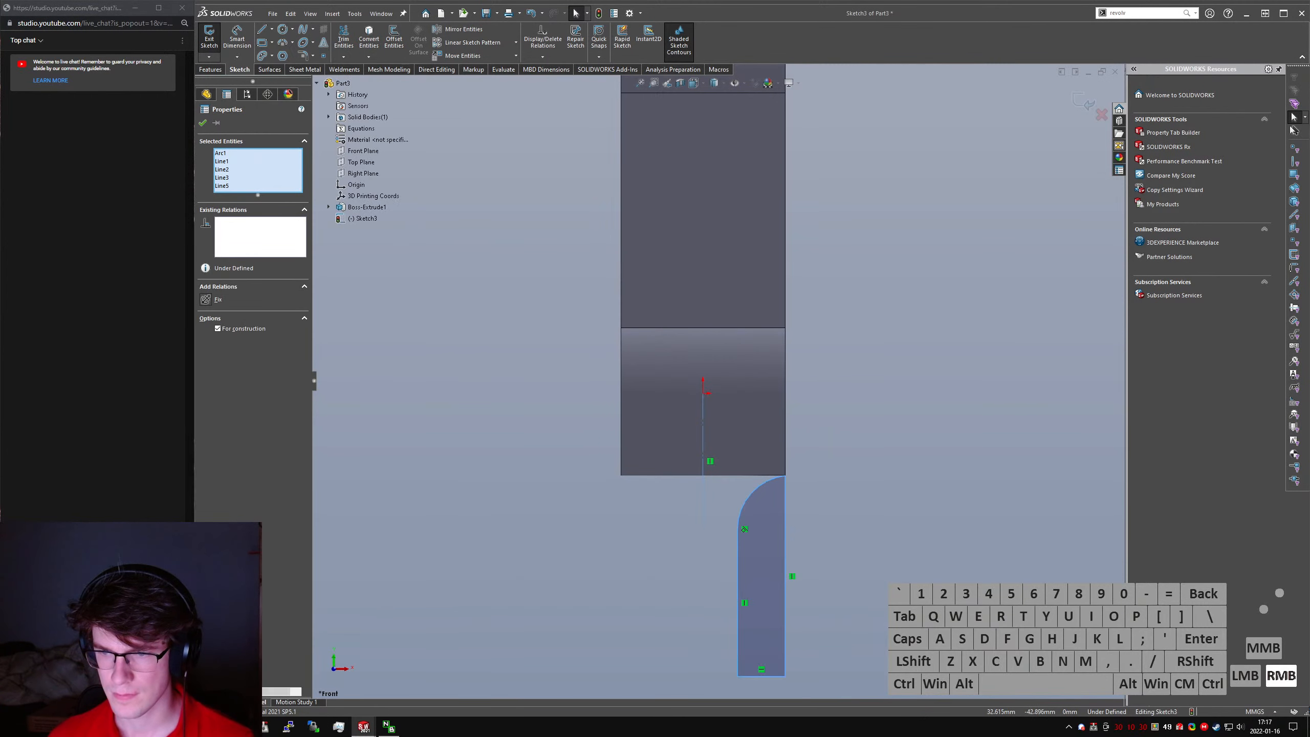
right_click_drag(881, 628, 903, 601)
right_click_drag(885, 547, 841, 575)
left_click(739, 587)
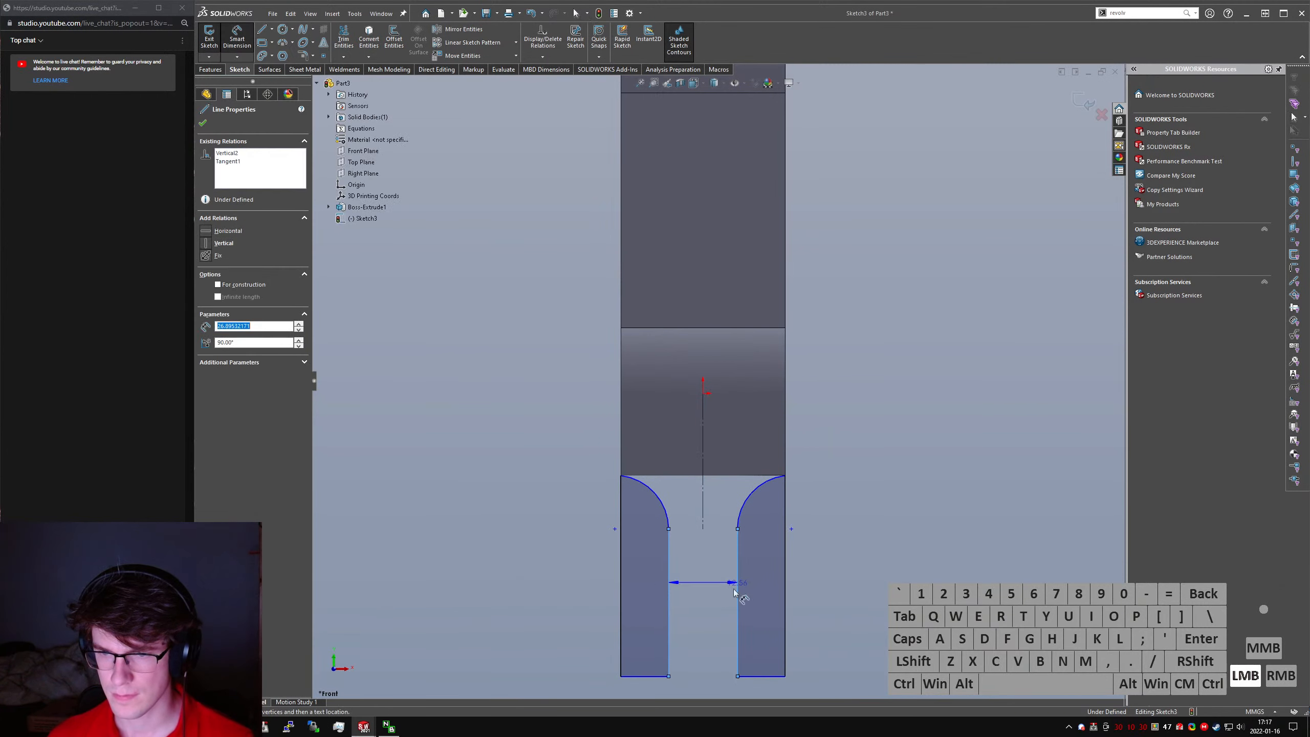
scroll(712, 614, "up", 3)
left_click(631, 622)
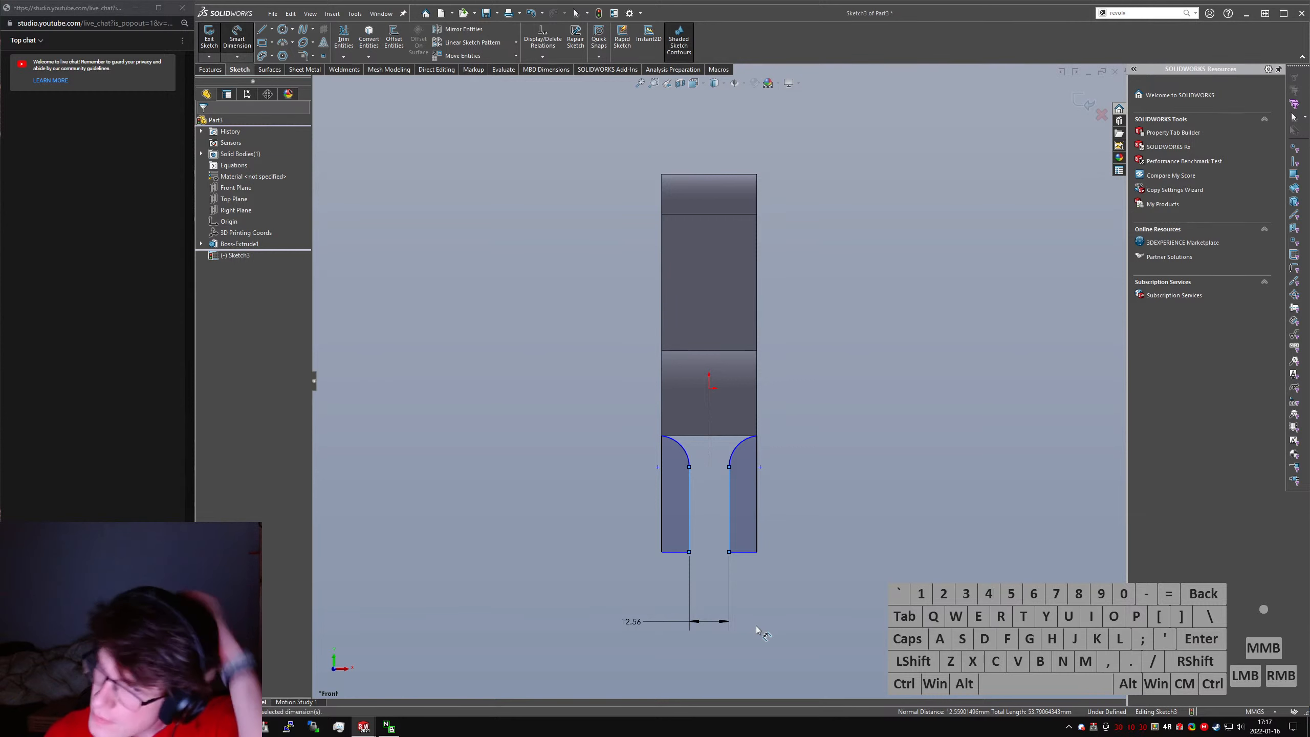
type("15")
key("Return")
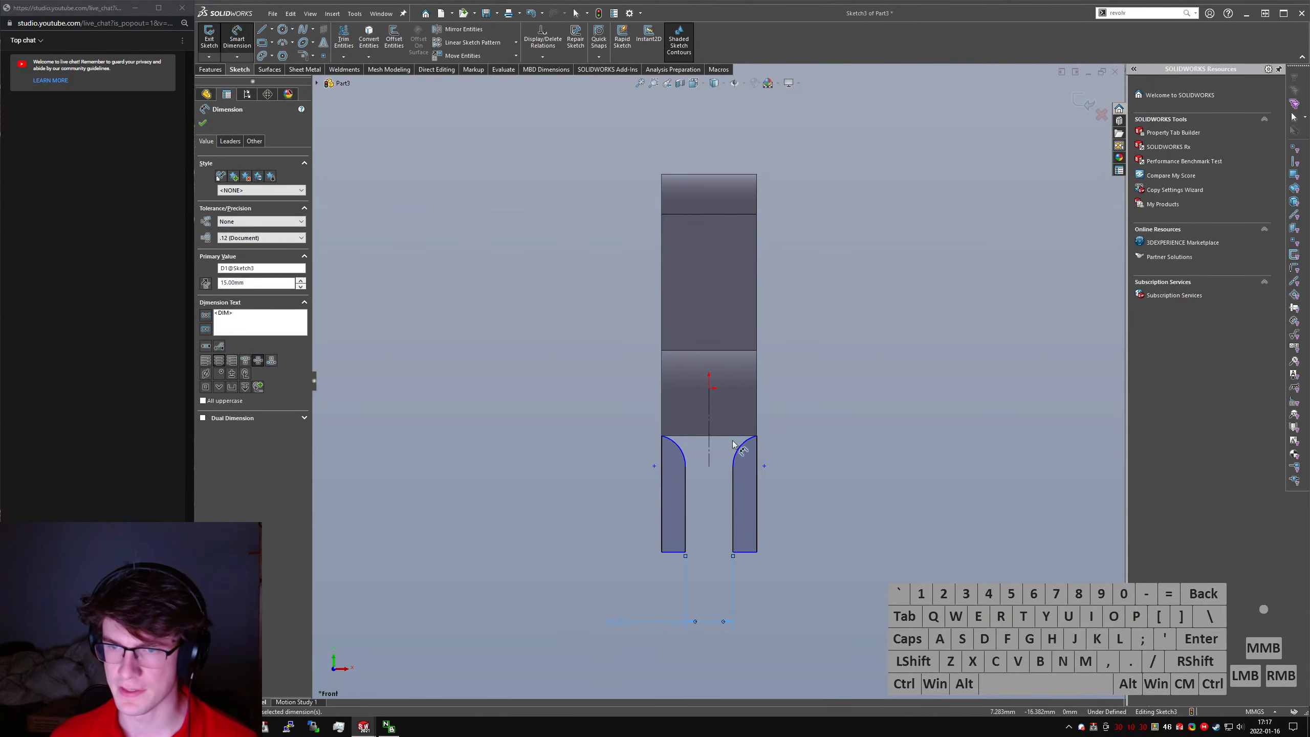
- Dimension the profile's arc with a 20 mm radius
left_click(571, 341)
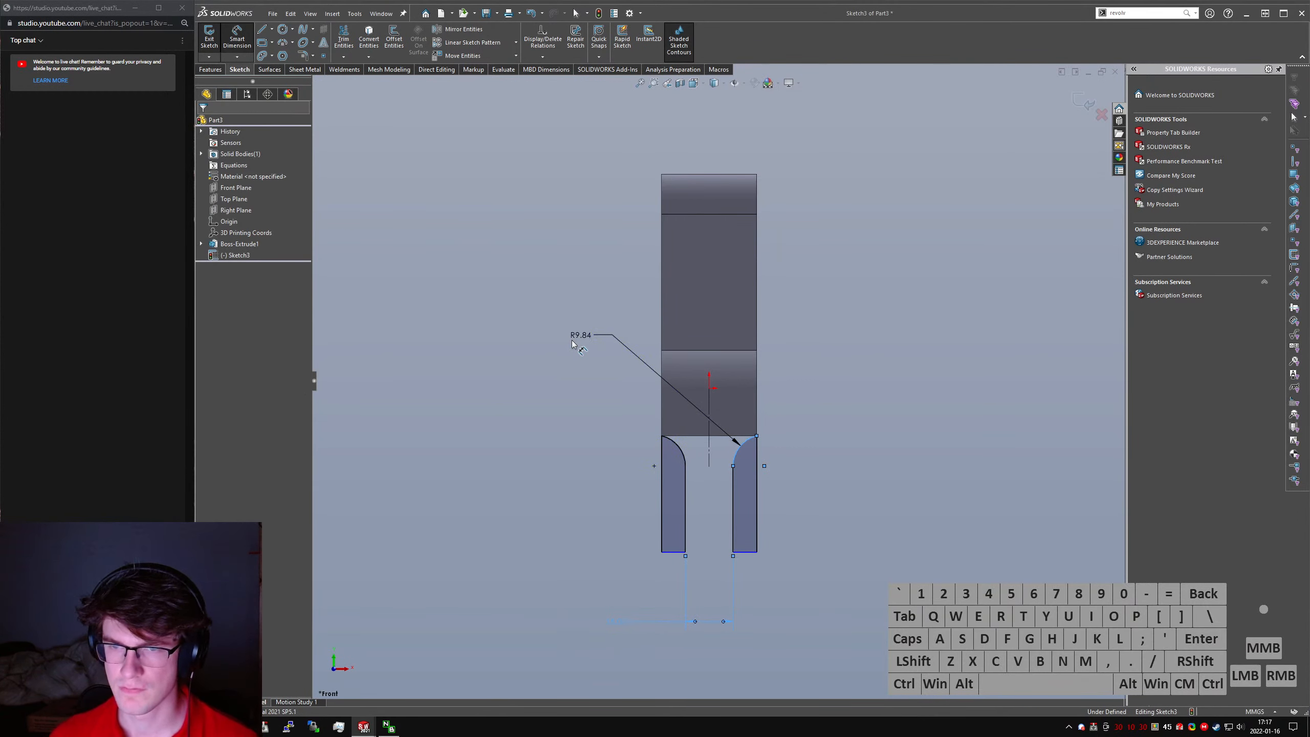
type("20")
key("Return")
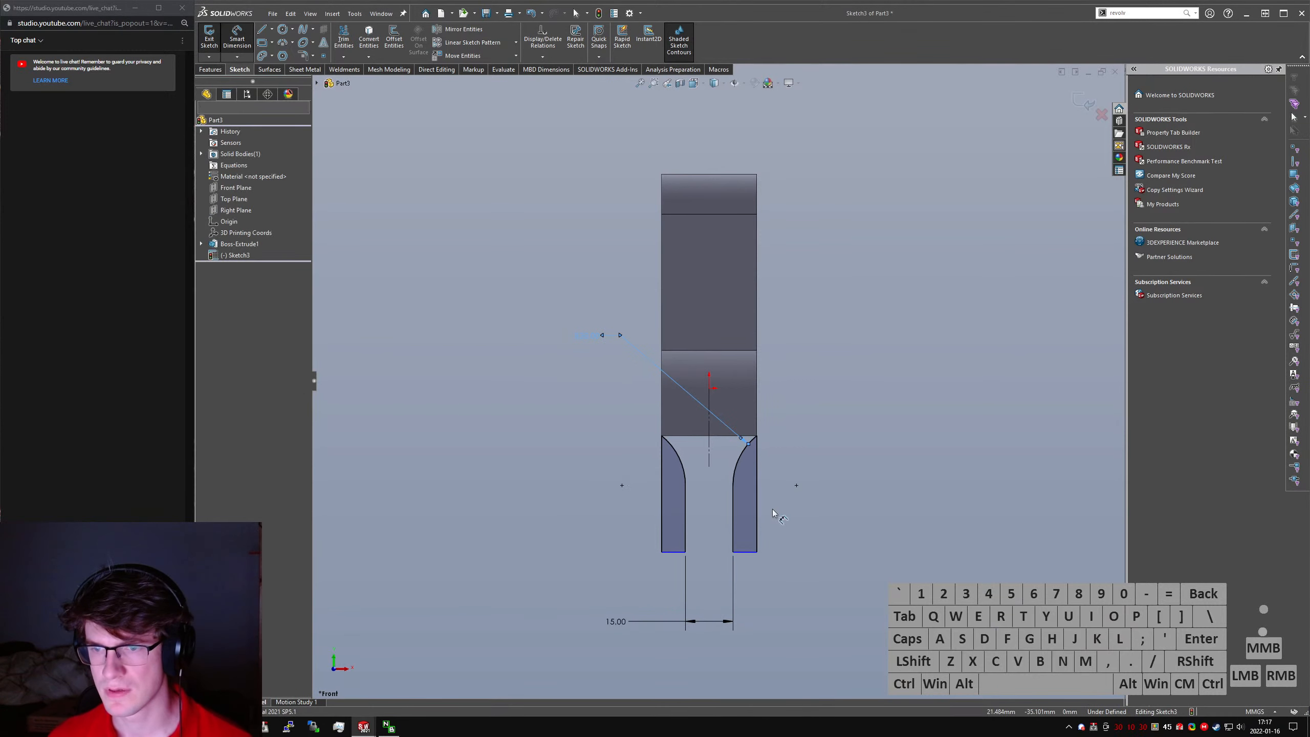
key("Escape")
- Draw a line about 67.5 mm long from the small end's upper corner down the rod's outer edge to the origin's level
key("l")
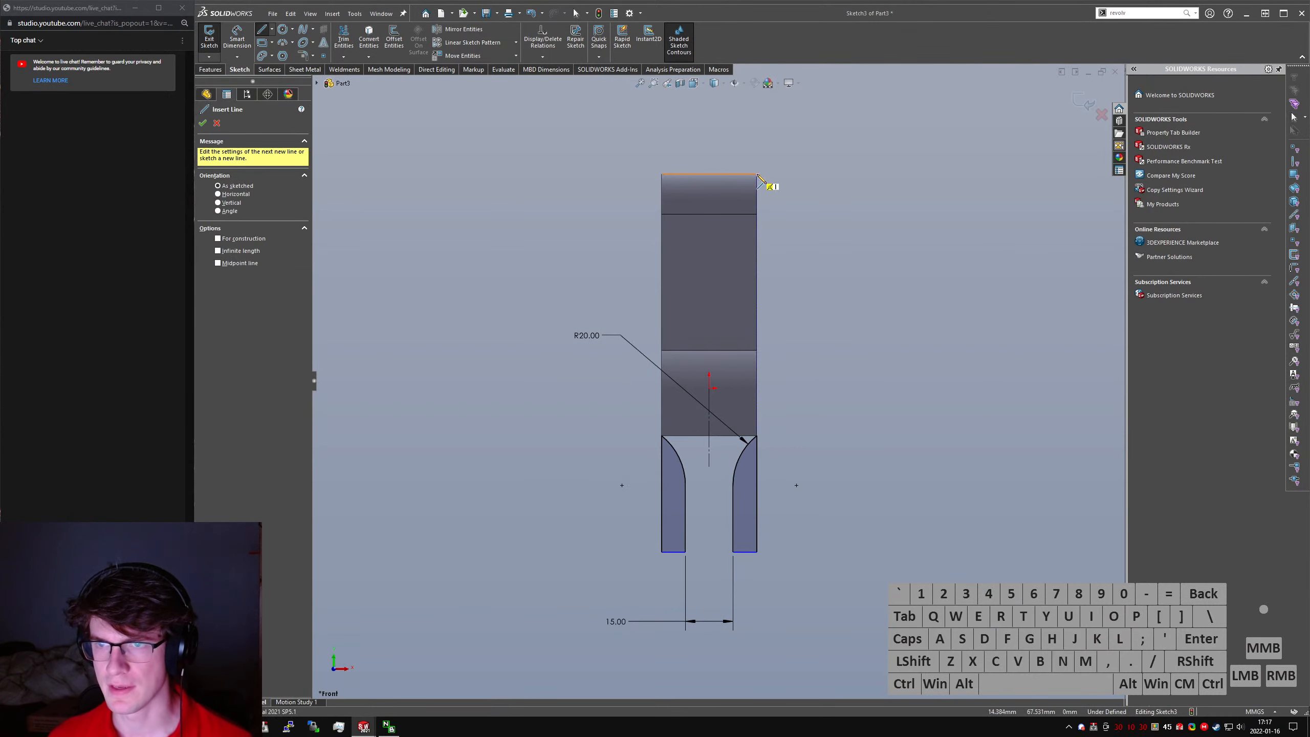
left_click(757, 175)
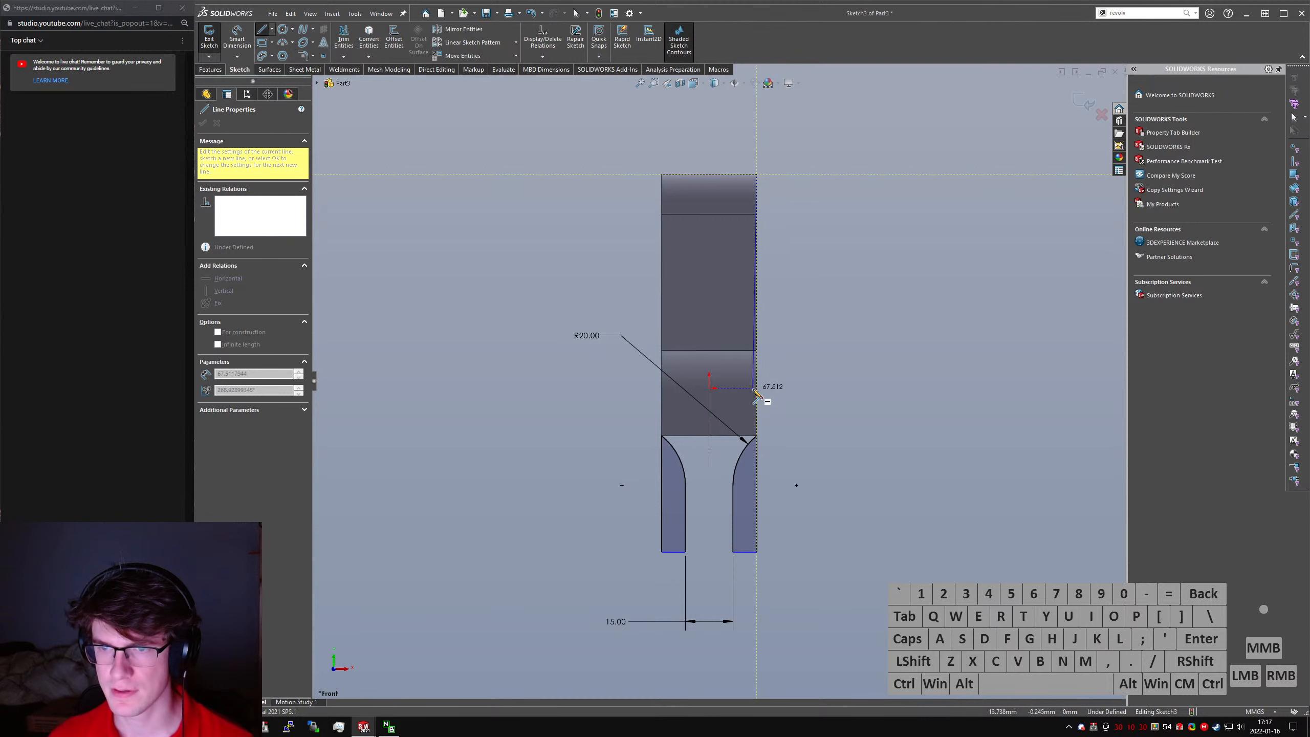
left_click(757, 389)
key("Escape")
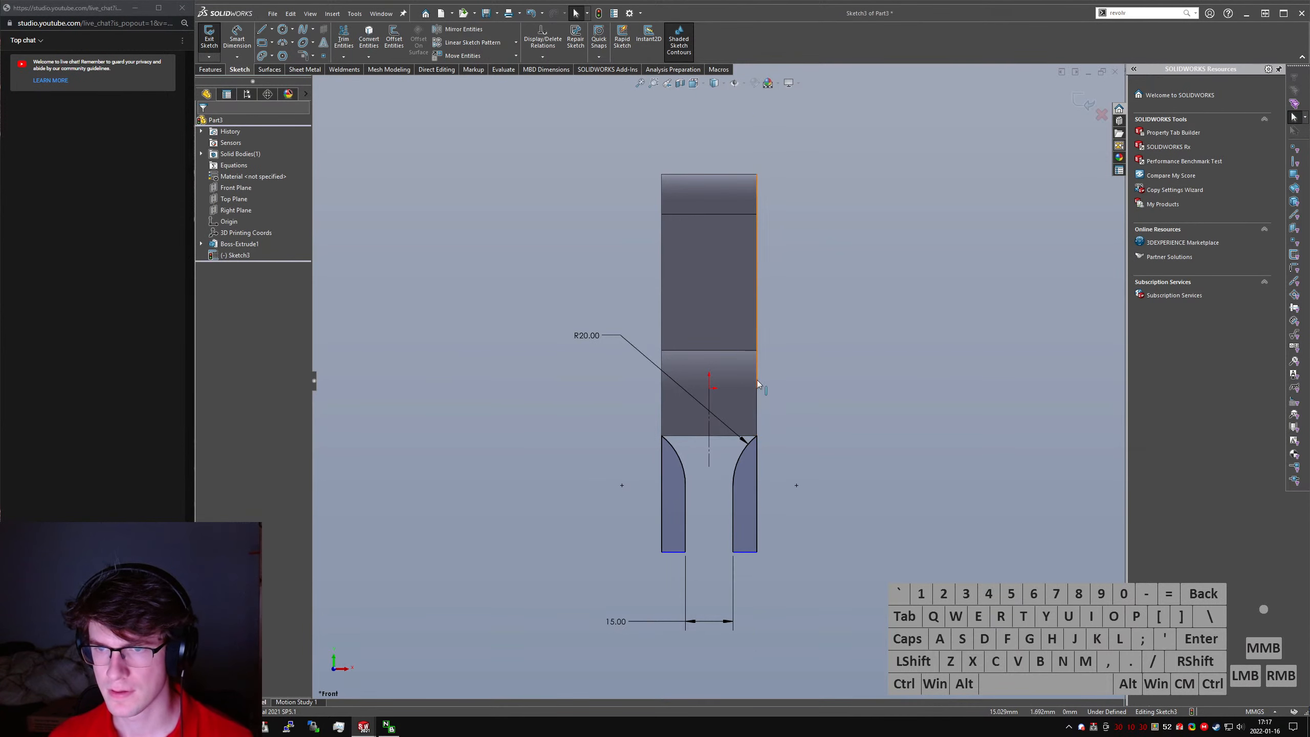
- Try to make the cut profile's outer vertical edge equal in length to the line along the rod's edge
left_click(758, 381)
left_click(758, 454, "ctrl")
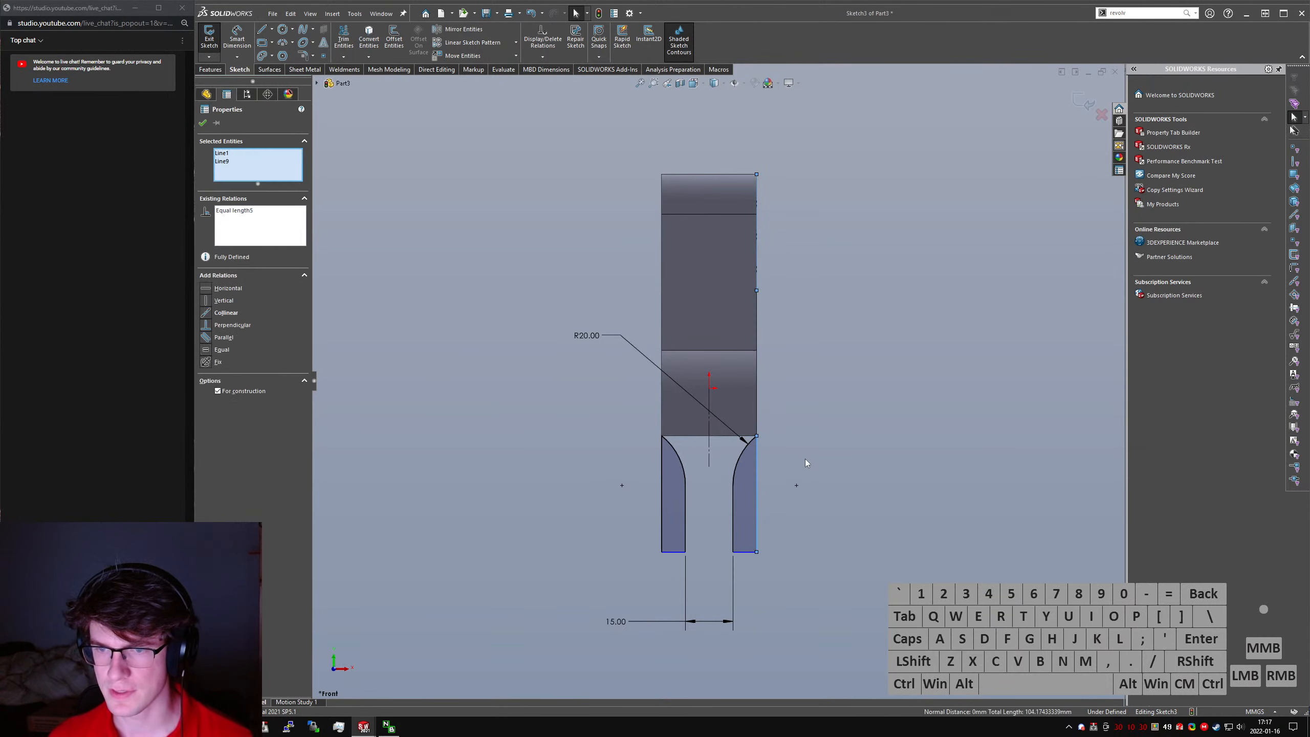
left_click(805, 458)
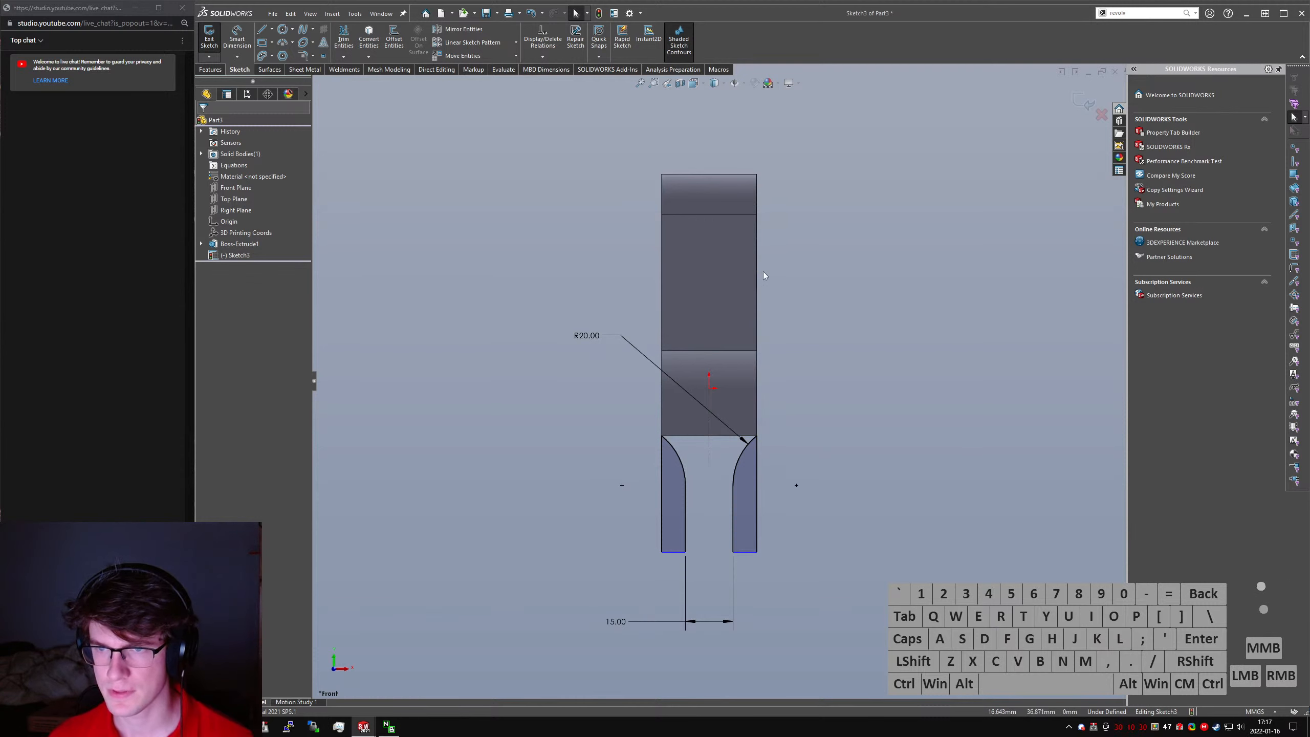
scroll(753, 304, "up", 3)
key("ctrl+z")
left_click(768, 365)
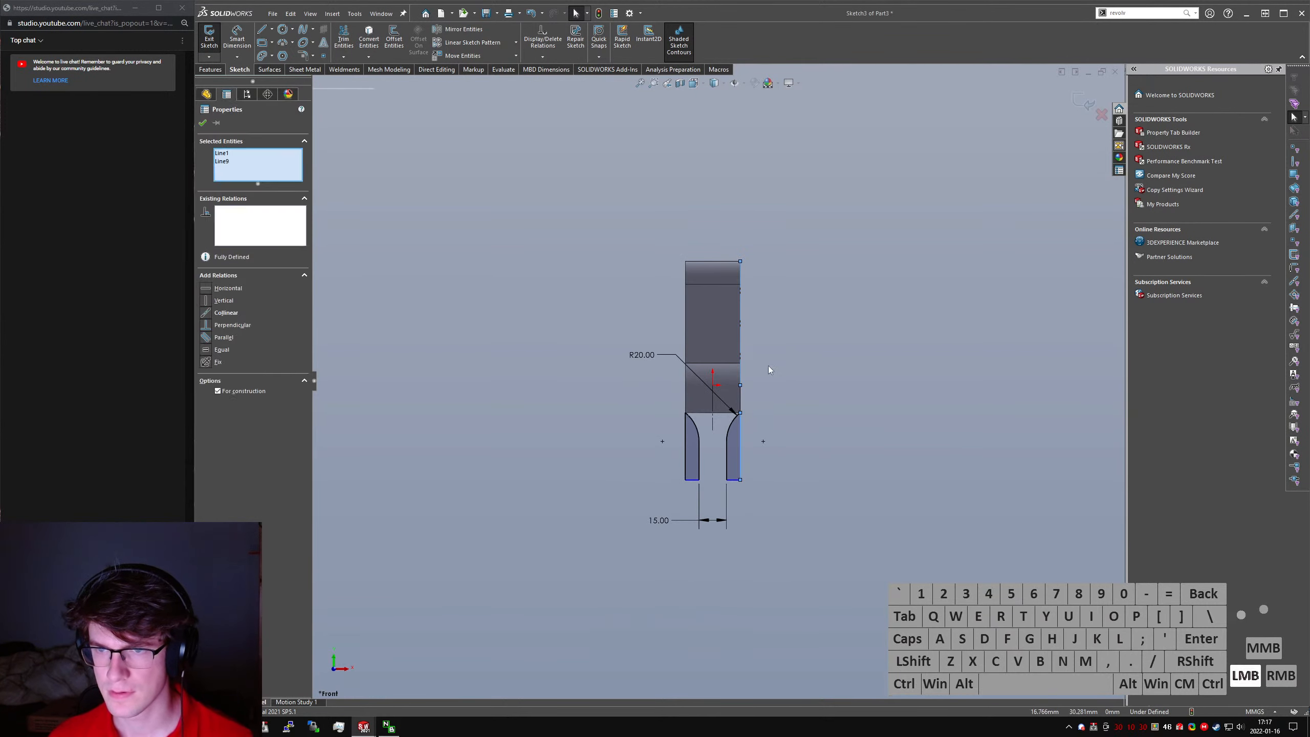
left_click_drag(759, 437, 743, 386)
key("ctrl+z")
left_click(743, 392)
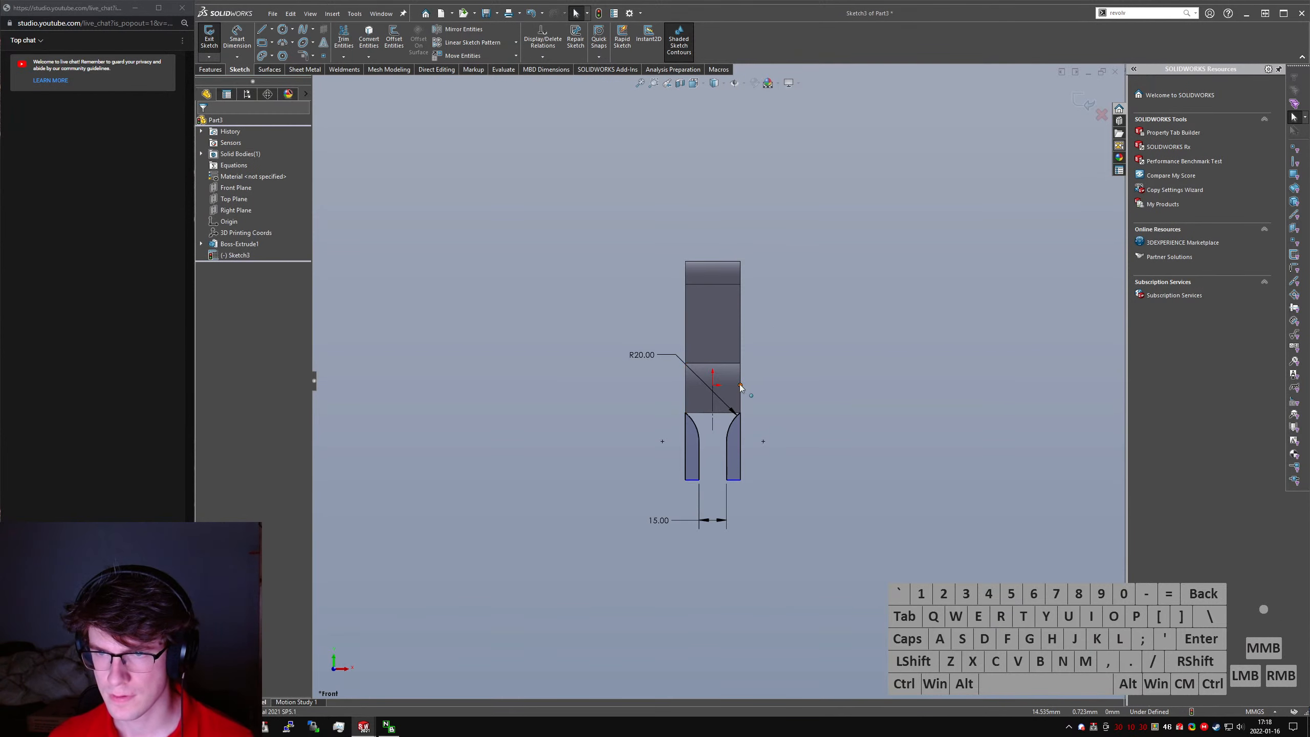
left_click(740, 445, "ctrl")
left_click(742, 350, "ctrl+alt")
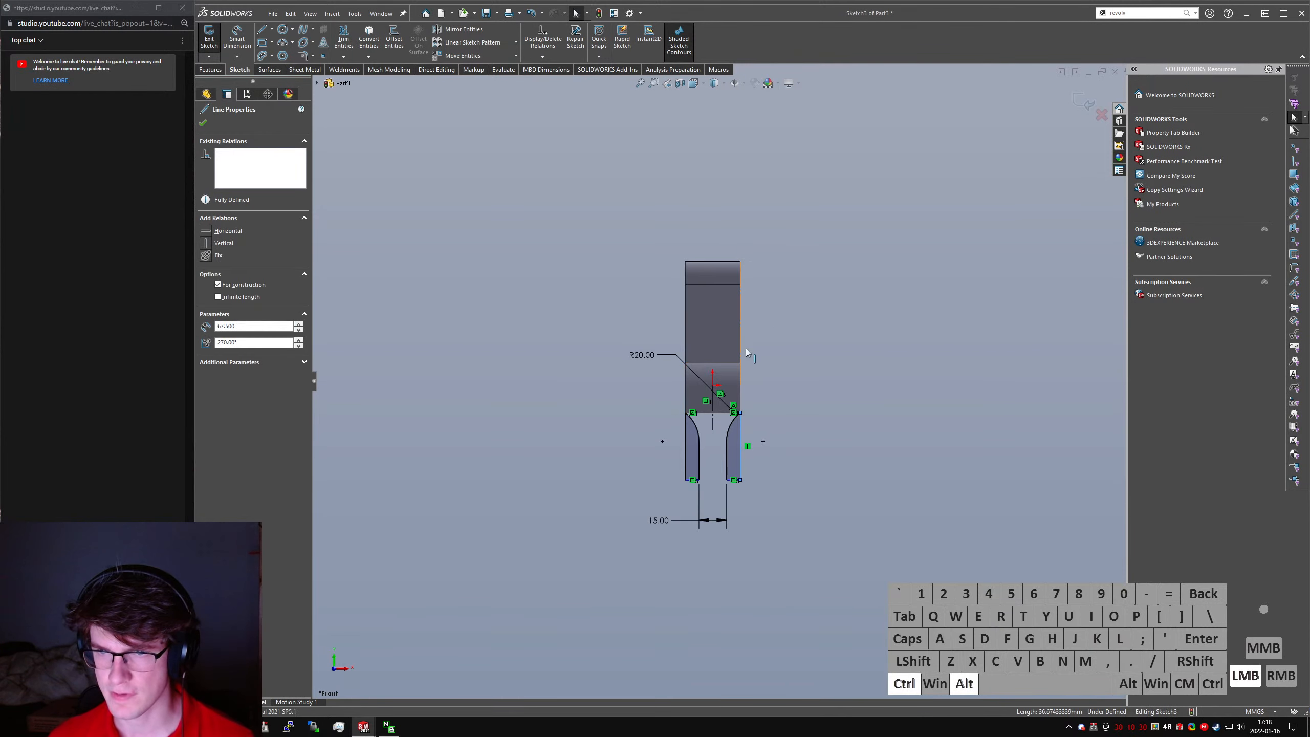
key("q")
left_click(778, 372)
key("ctrl+z")
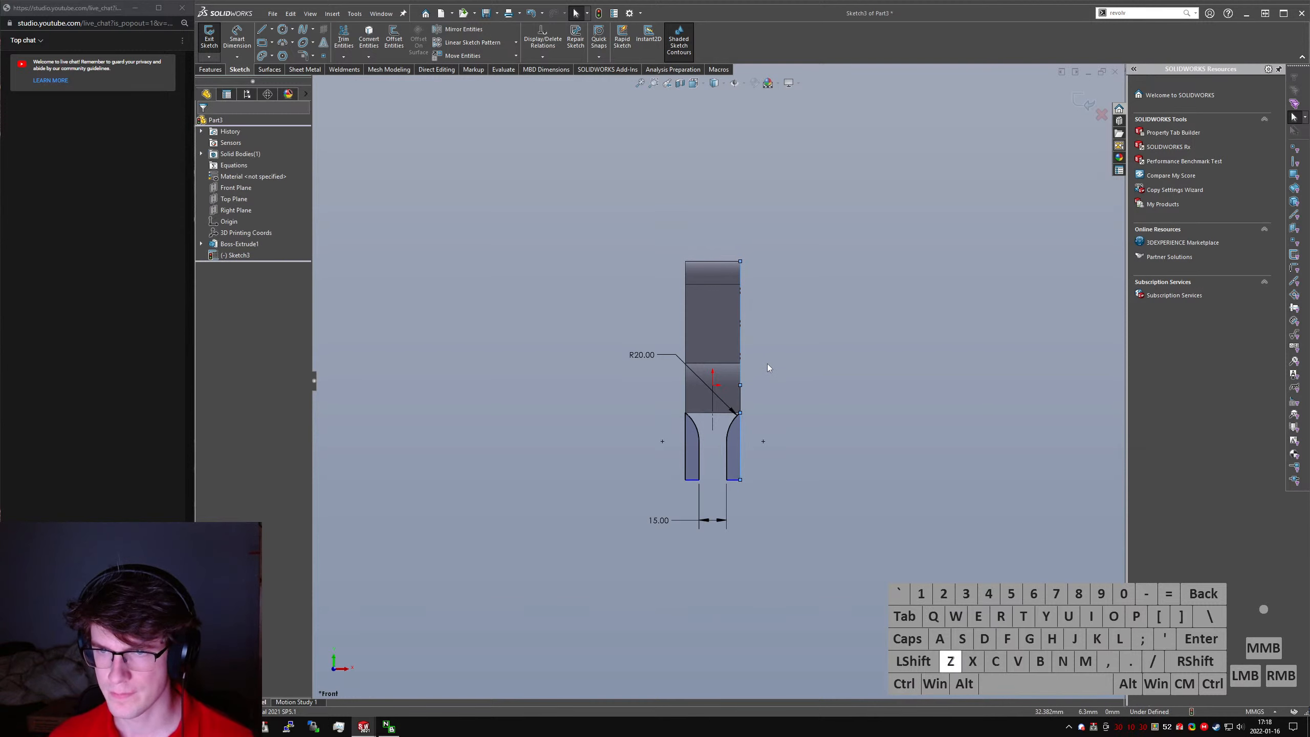
- Align the lower endpoint of the line along the rod's edge horizontally with the origin
left_click(740, 385)
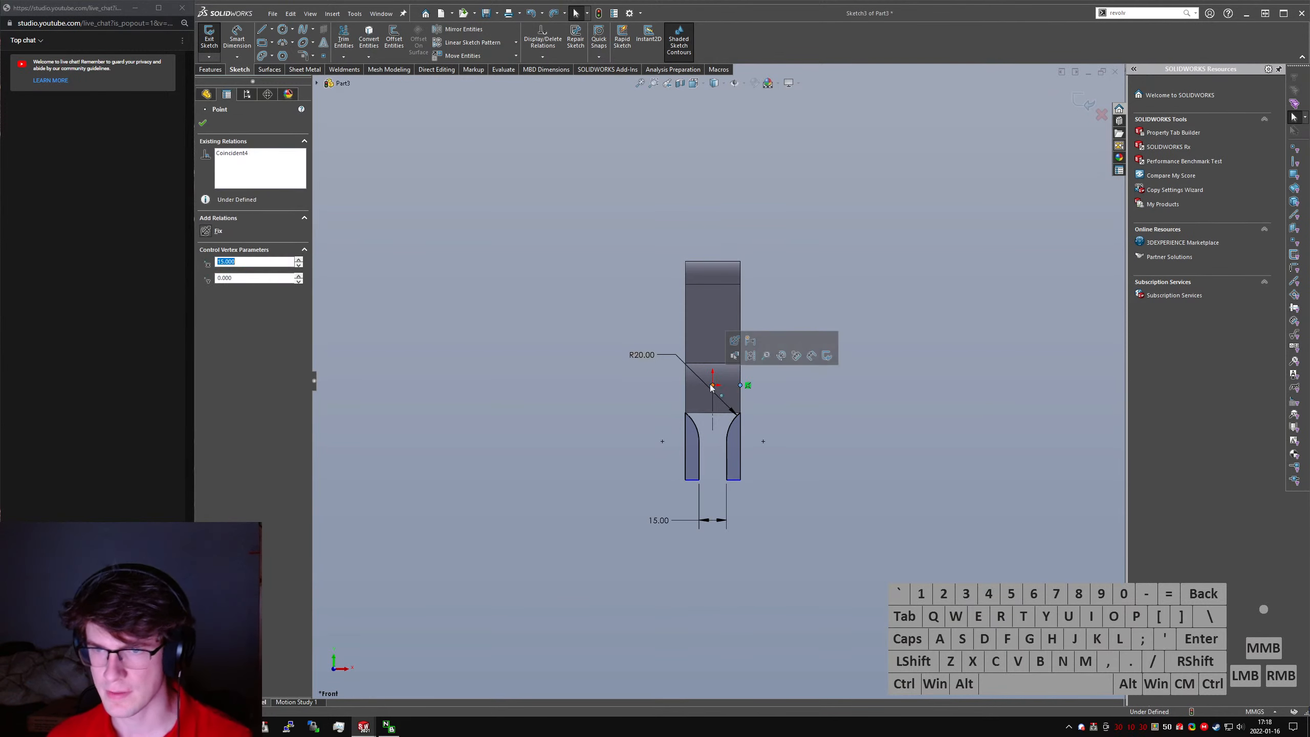
left_click(712, 385, "ctrl")
key("alt+h")
left_click(816, 455)
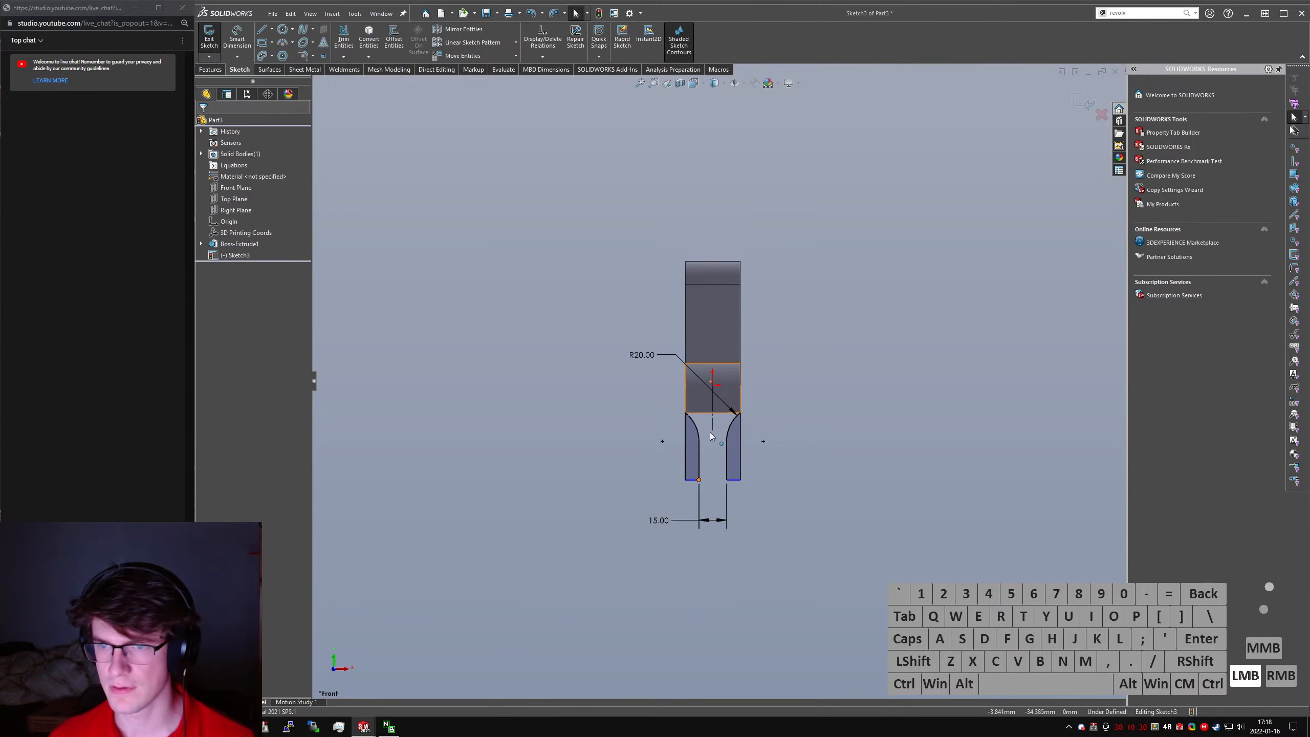
- Make the cut profile's outer vertical edge equal in length to the line along the rod's edge
scroll(760, 419, "down", 2)
left_click(751, 412)
left_click(749, 299, "ctrl")
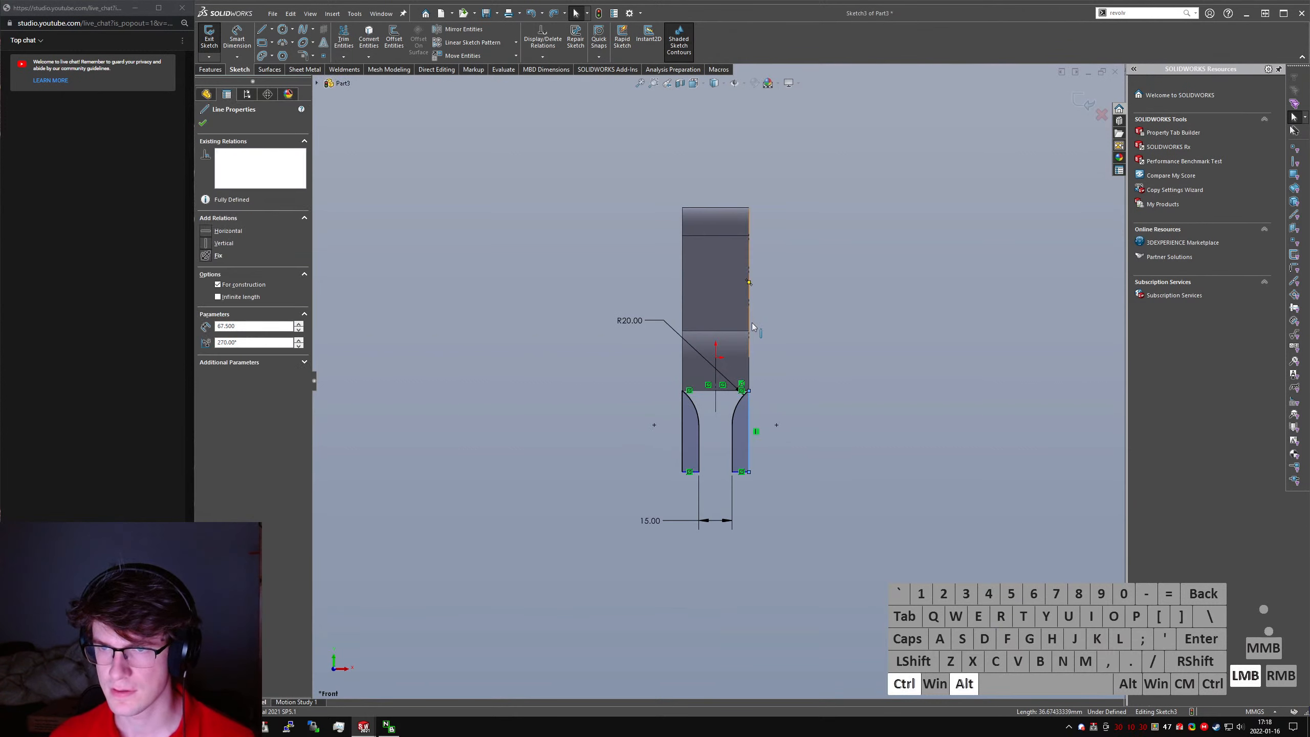
key("alt+q")
left_click(900, 358)
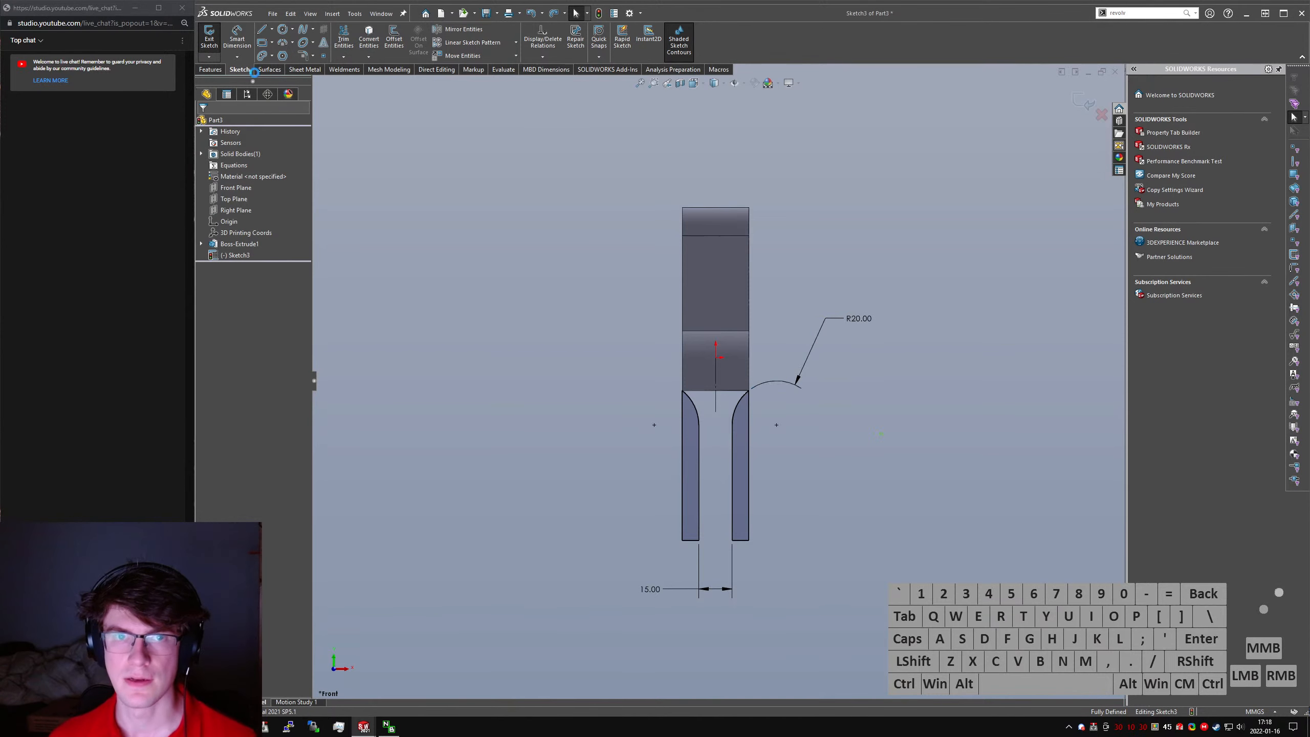
- Draw a horizontal construction line from the origin to the rod's outer edge as an axis for the Revolved Cut
left_click(211, 69)
left_click(399, 39)
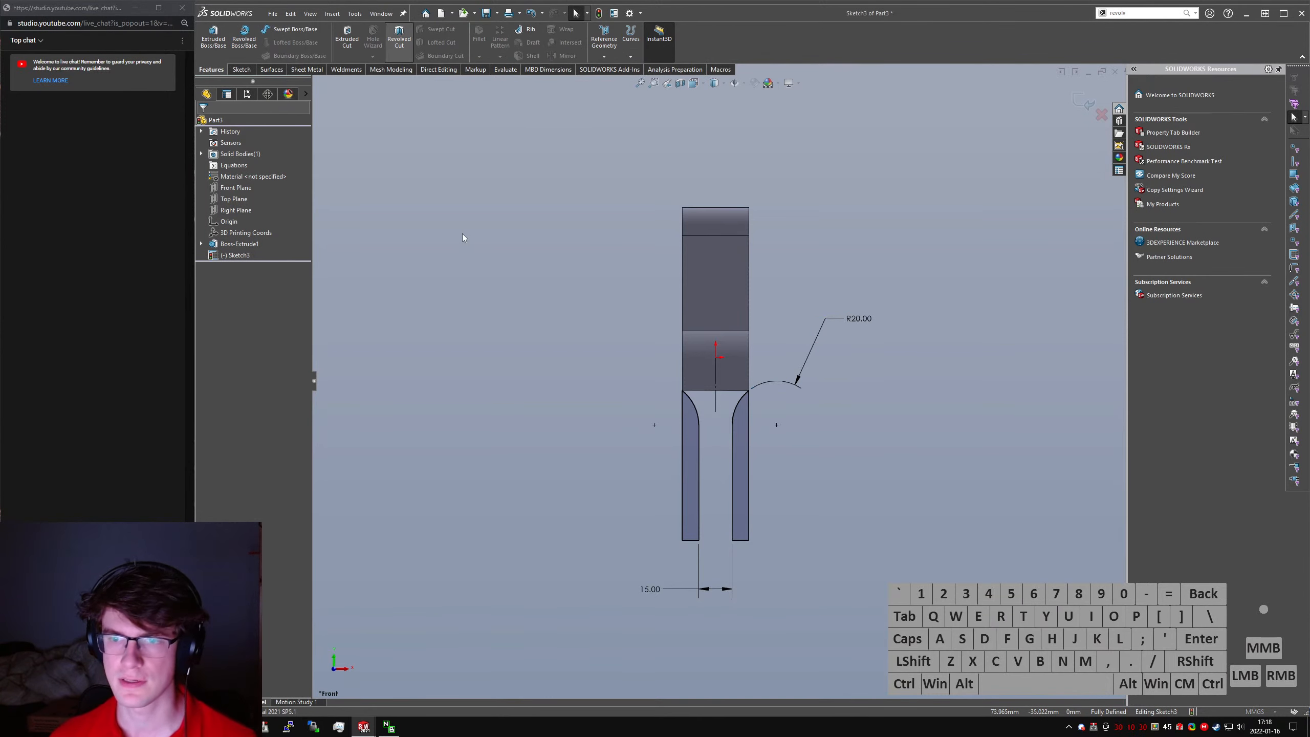
right_click_drag(722, 361, 655, 372)
left_click_drag(716, 357, 749, 358)
key("Escape")
left_click(761, 357)
key("alt+c")
left_click(778, 369)
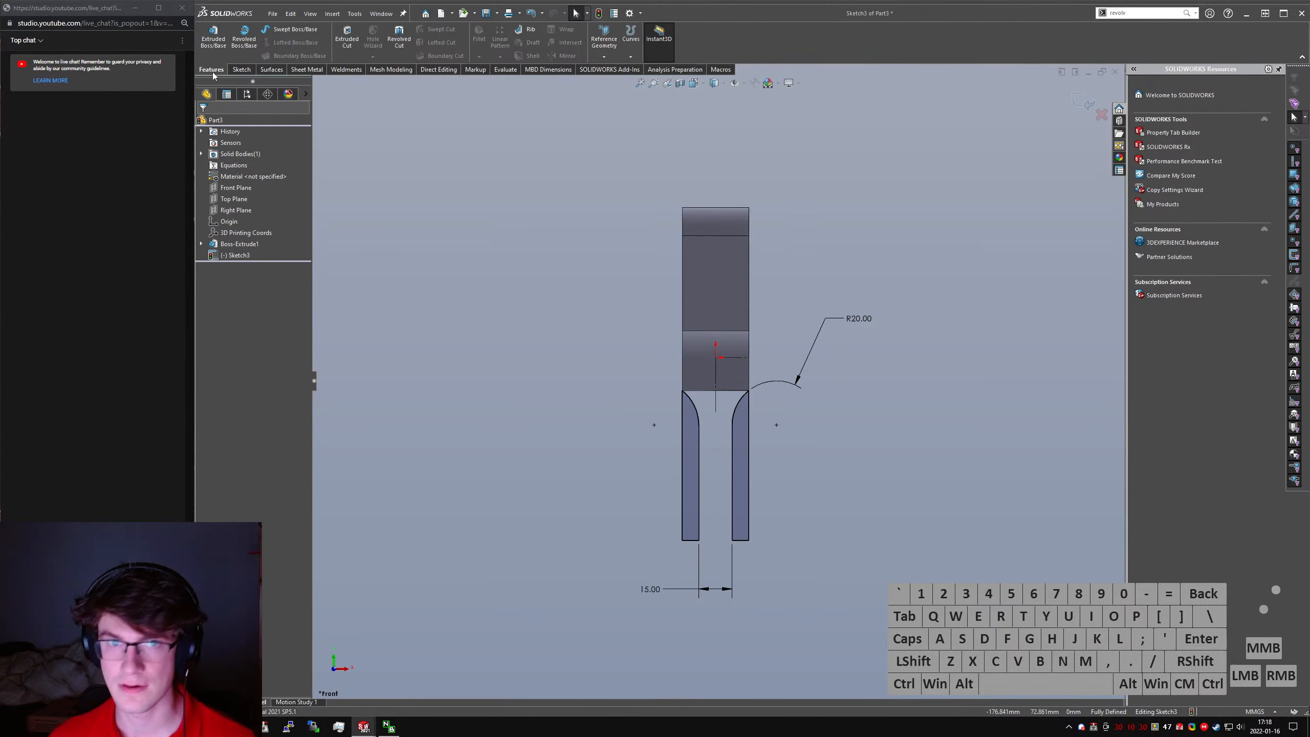
- Cut the mirrored profiles 360° around the horizontal construction line with a Revolved Cut
left_click(406, 48)
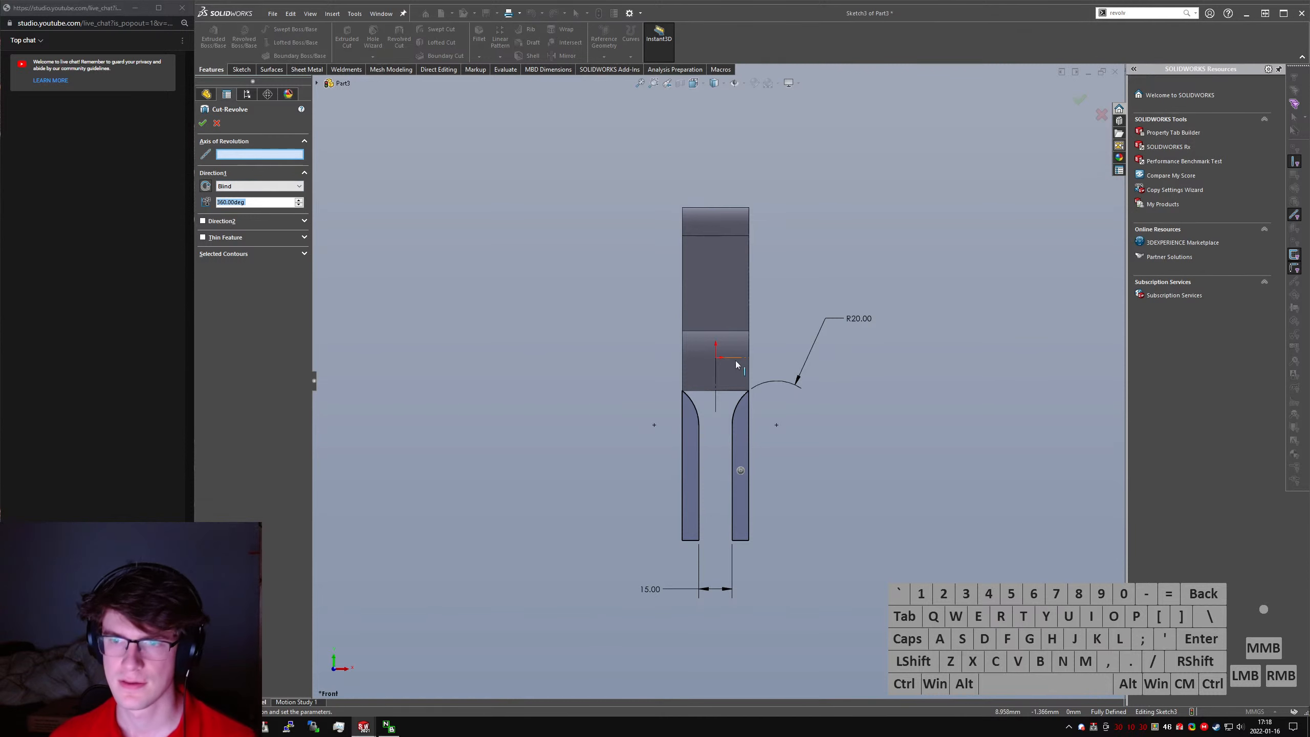
left_click(735, 360)
right_click(735, 360)
middle_click_drag(819, 416, 597, 357)
scroll(718, 261, "down", 3)
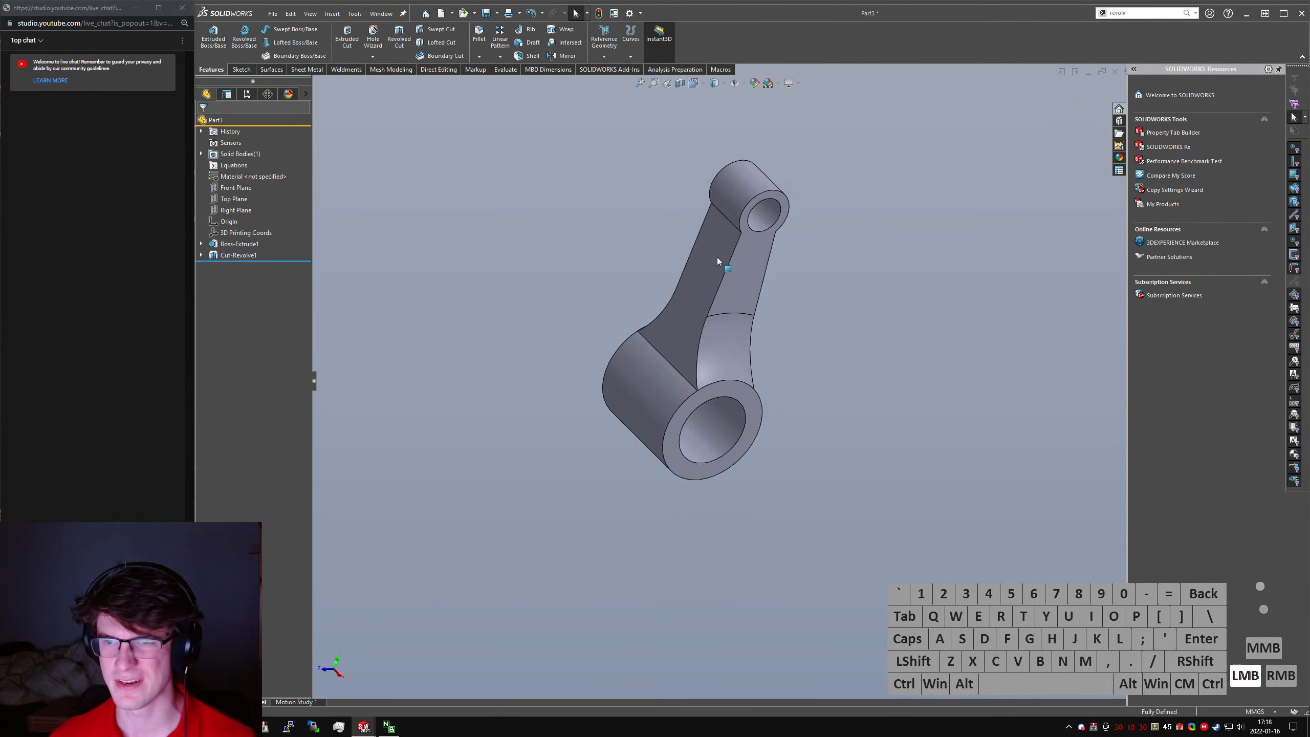
- Set the centre distance between the connecting rod's small and large ends to 80 mm
left_click(718, 260)
left_click(480, 240)
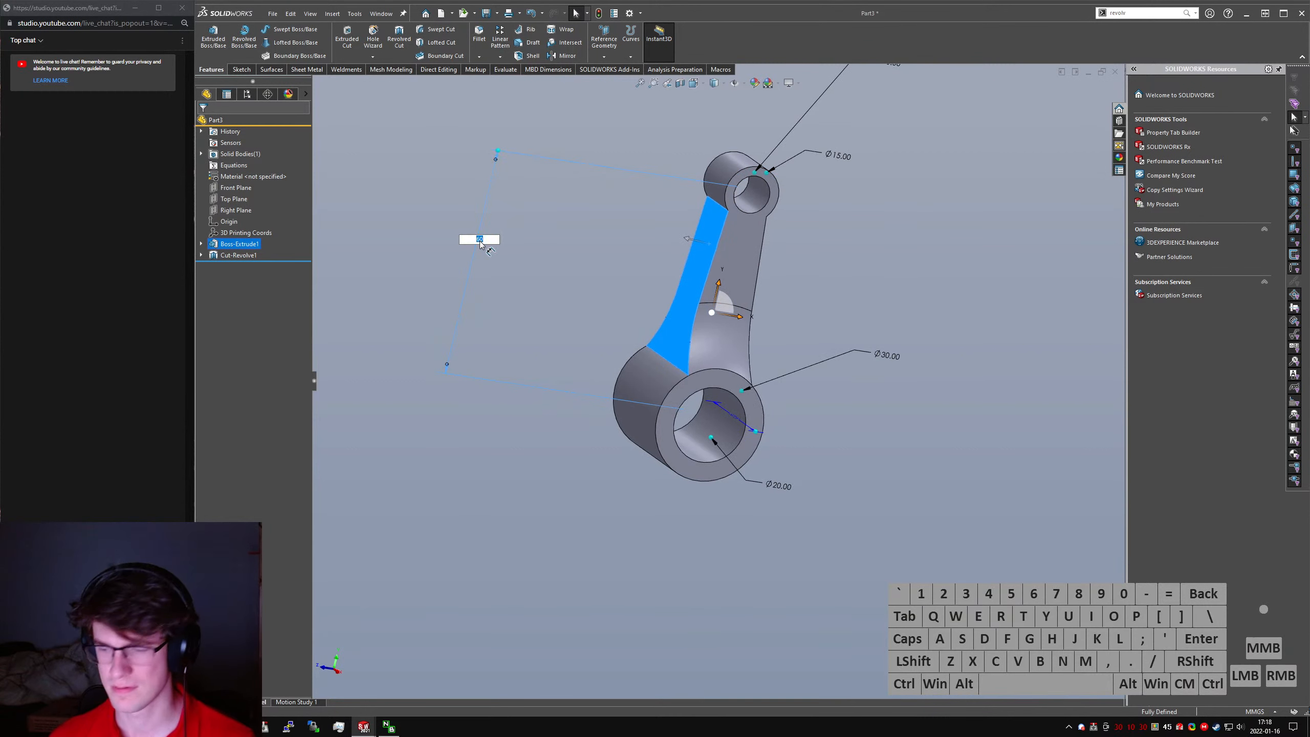
key("Return")
middle_click_drag(923, 385, 834, 359)
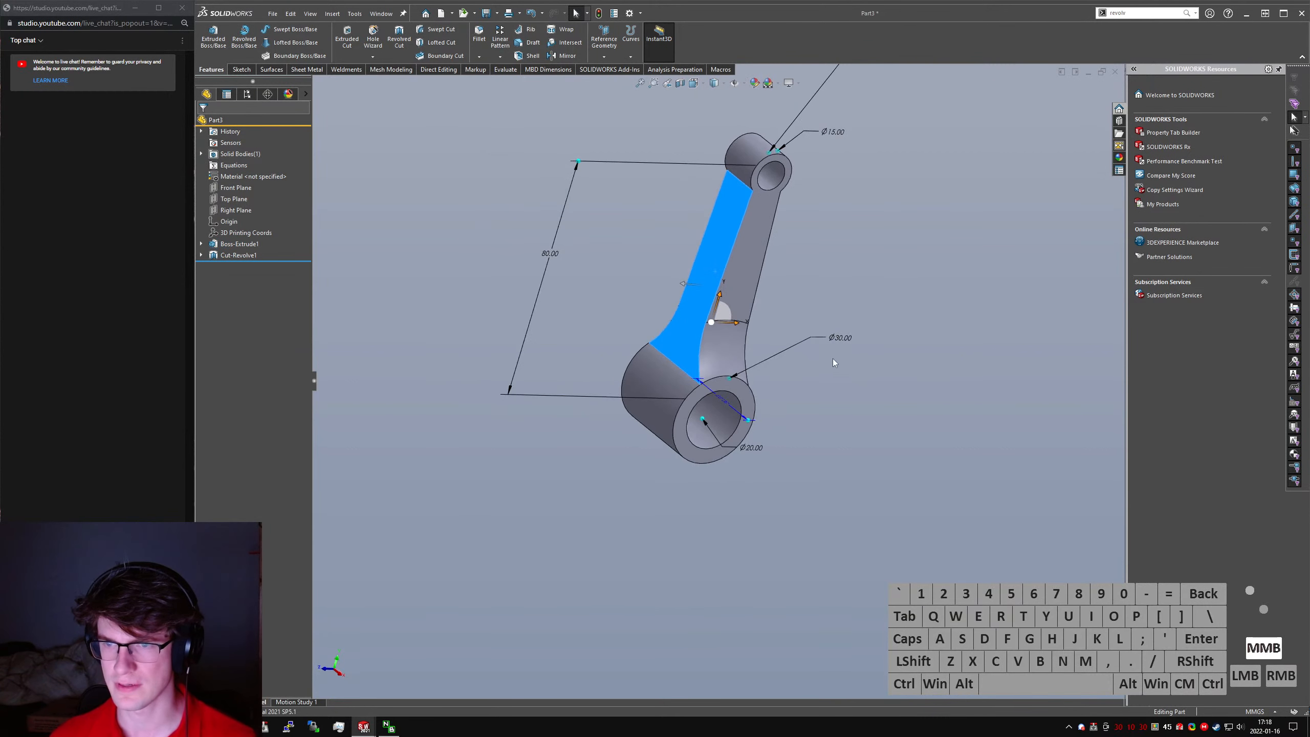
- Reduce the extrusion depth of the connecting rod
left_click(727, 409)
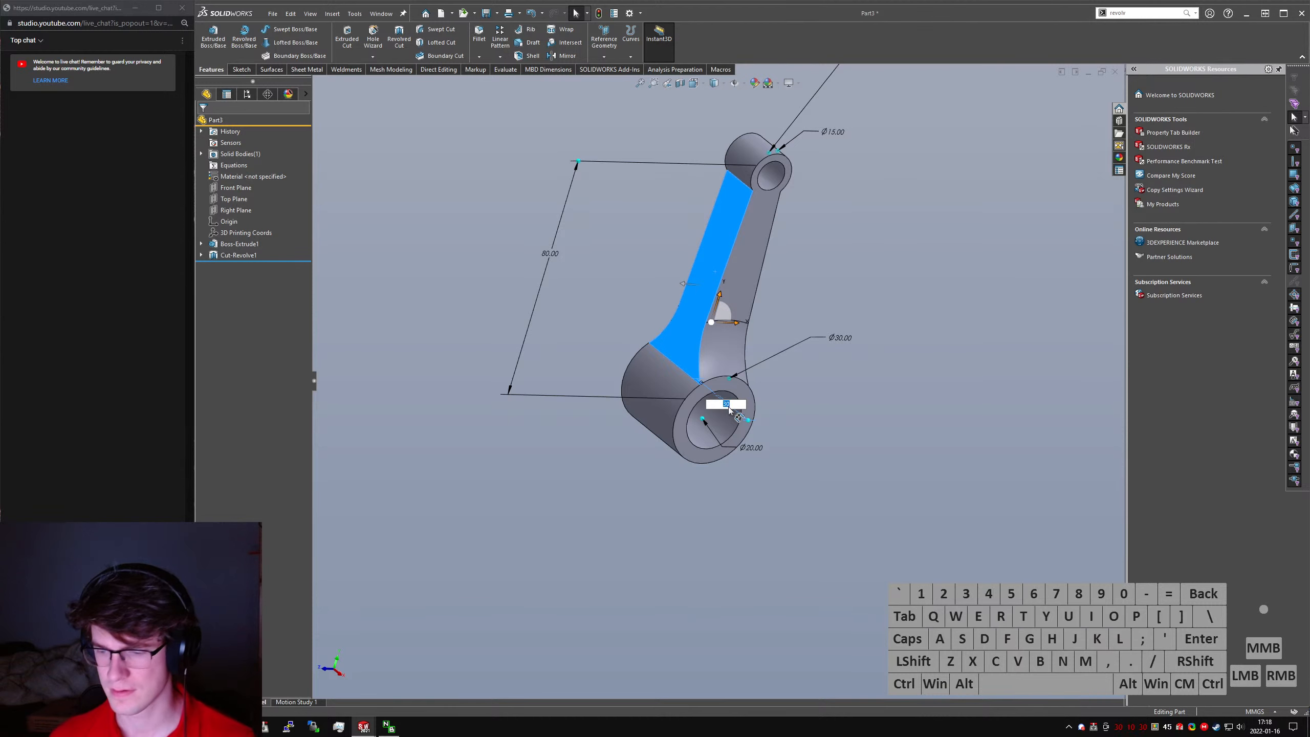
left_click(813, 479)
middle_click_drag(810, 462, 851, 421)
left_click(860, 425)
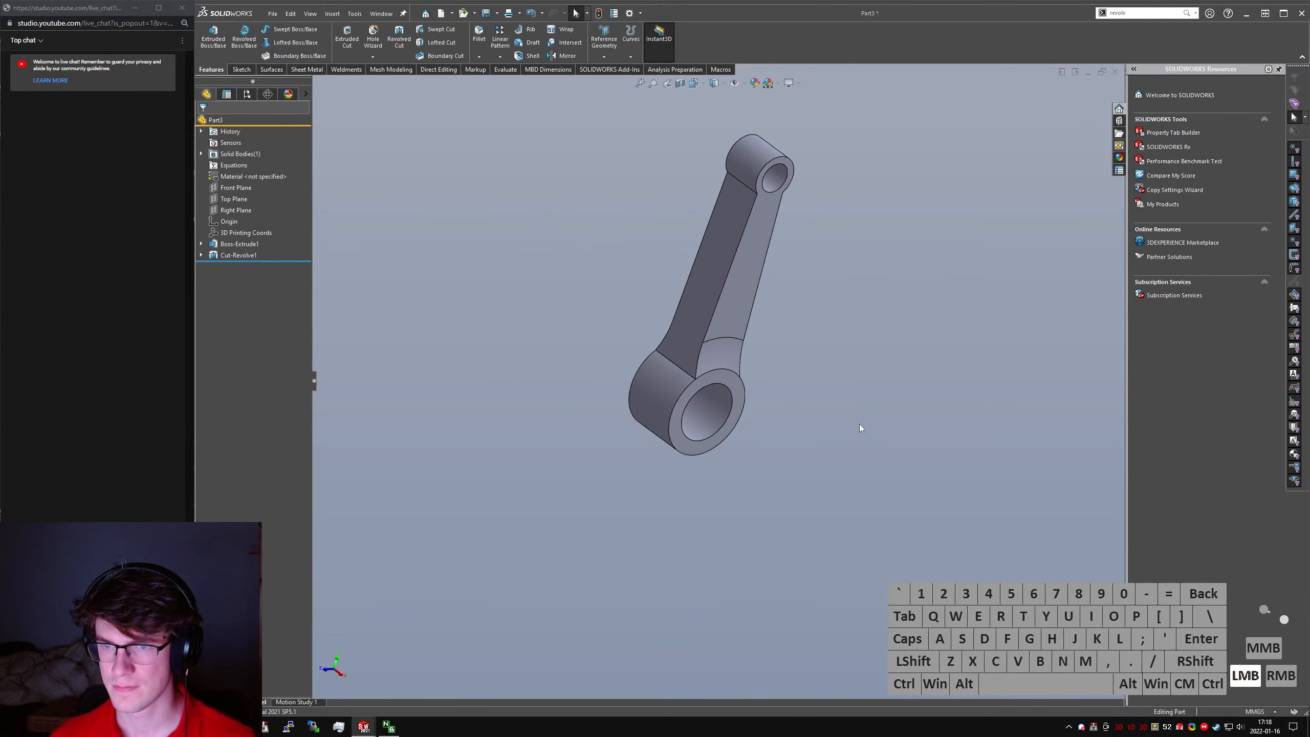
- Fillet the four edges where the connecting rod's shank meets its small and large ends with a 15 mm radius
type("sfillet")
key("Return")
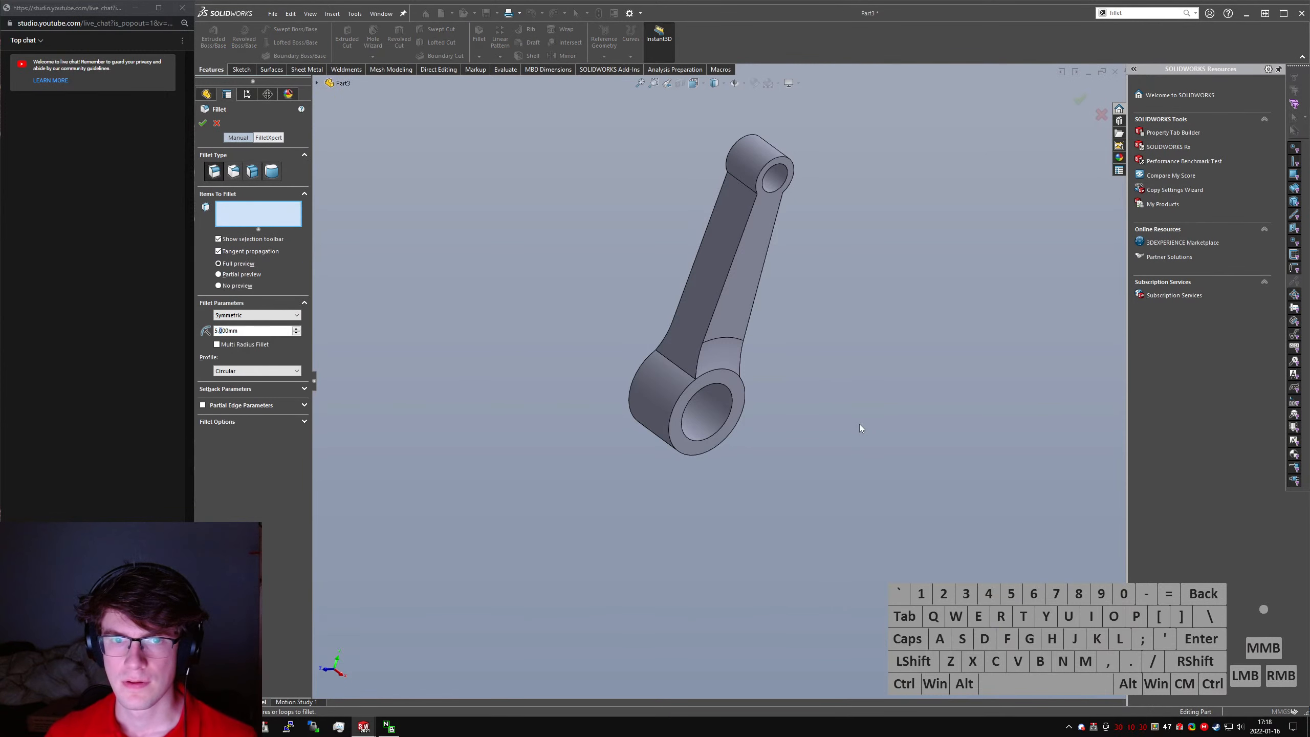
left_click(675, 361)
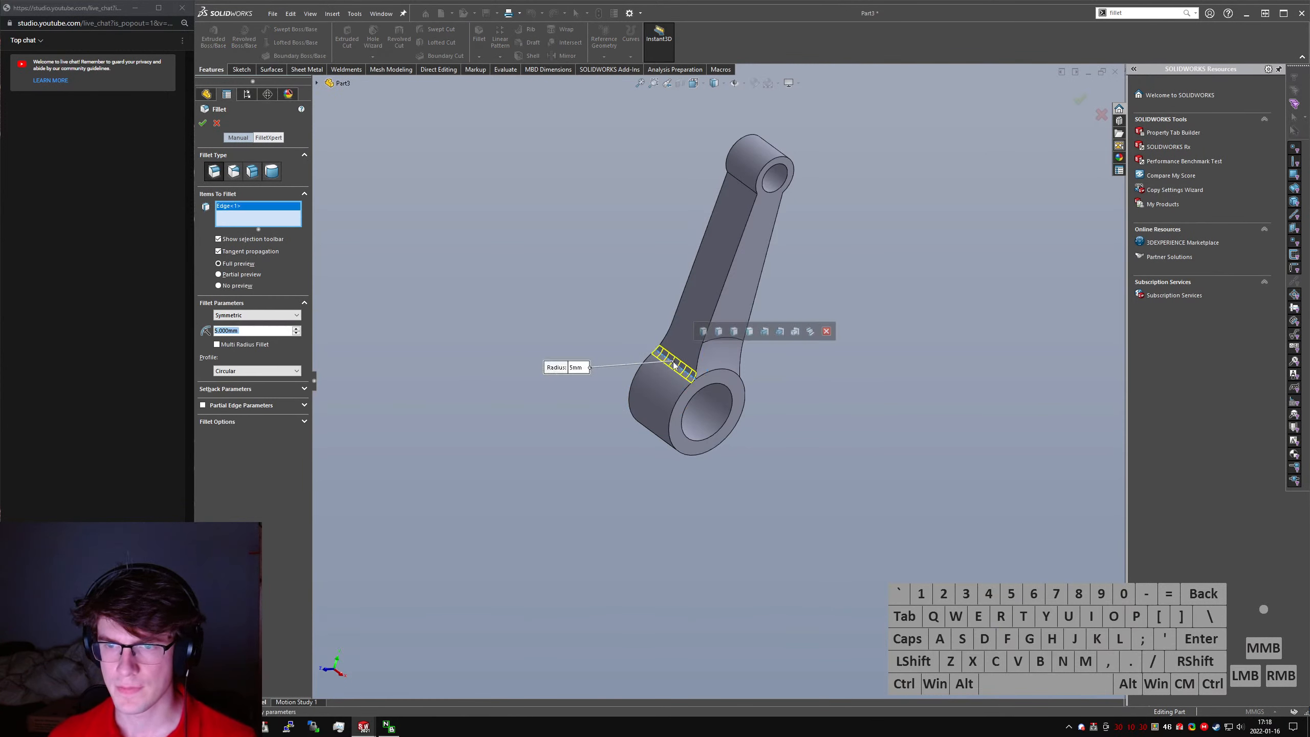
left_click(735, 332)
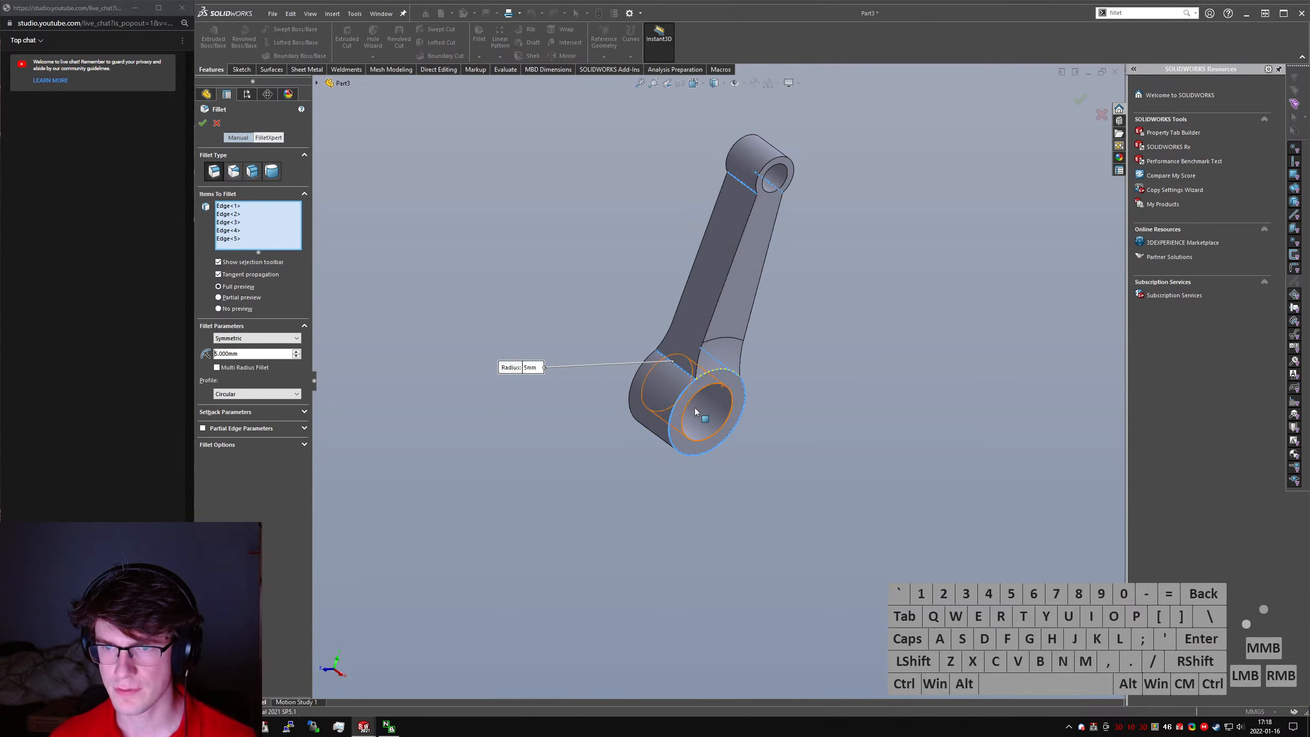
left_click(679, 399)
middle_click_drag(722, 396, 741, 385)
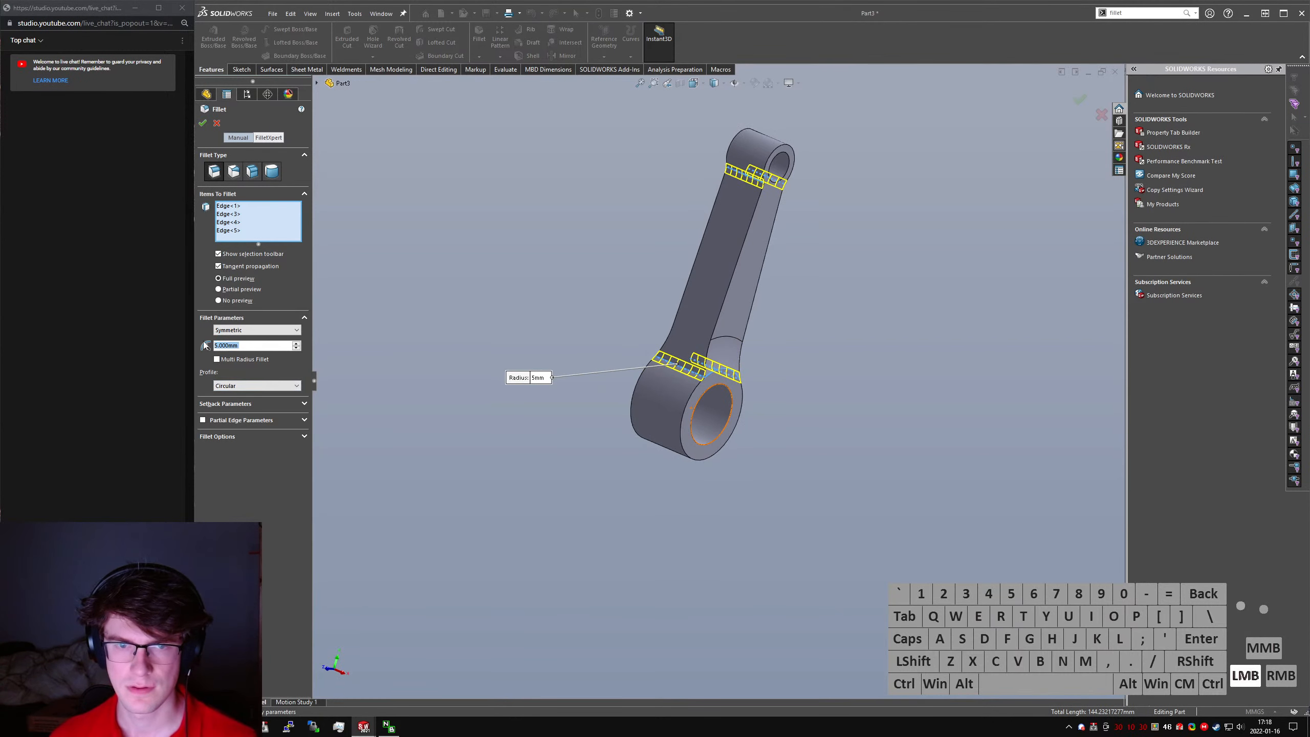
type("15")
key("Return")
key("Return")
left_click(776, 394)
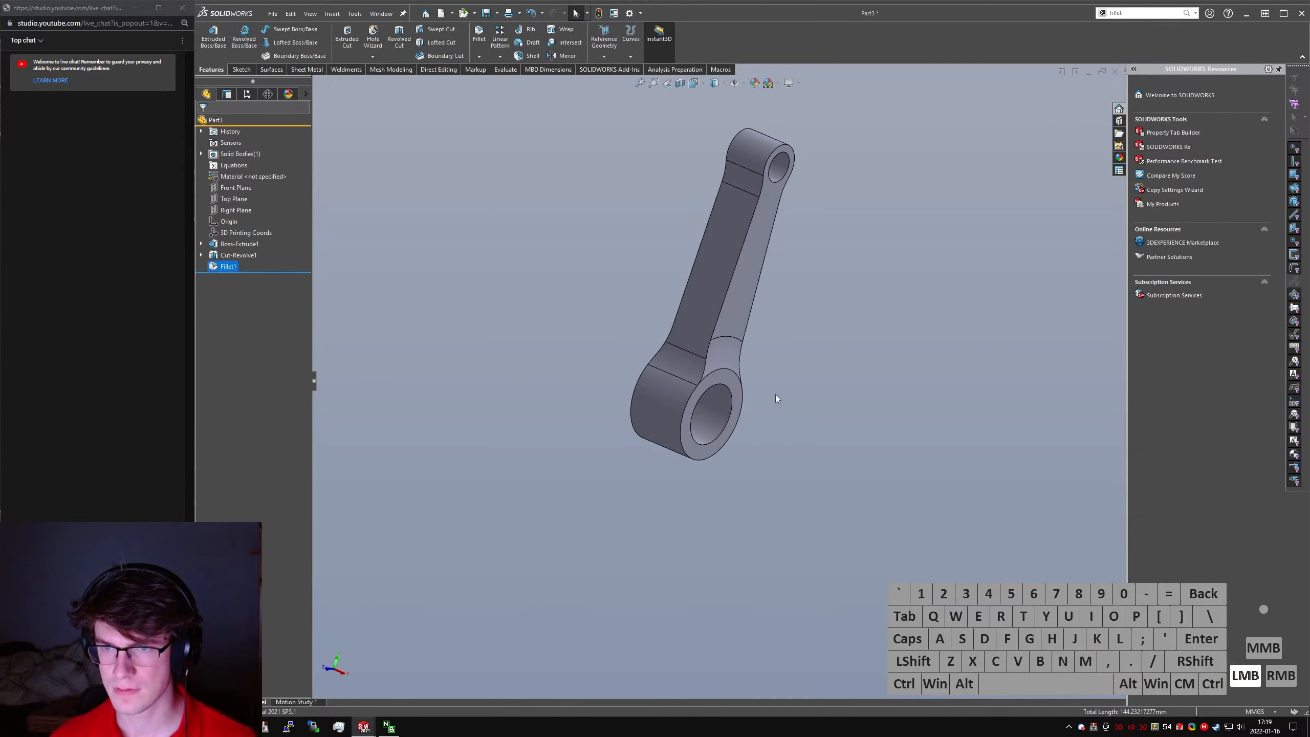
- Examine the connecting rod's revolved-cut dimensions and open the 15 mm dimension for editing
mouse_move(776, 394)
middle_mouse_down()
mouse_move(552, 301)
mouse_move(788, 295)
mouse_move(781, 375)
middle_mouse_up()
left_click(872, 312)
left_click(747, 321)
middle_click_drag(750, 319, 794, 227)
scroll(784, 211, "up", 4)
scroll(712, 361, "up", 2)
scroll(709, 360, "down", 8)
scroll(750, 330, "up", 12)
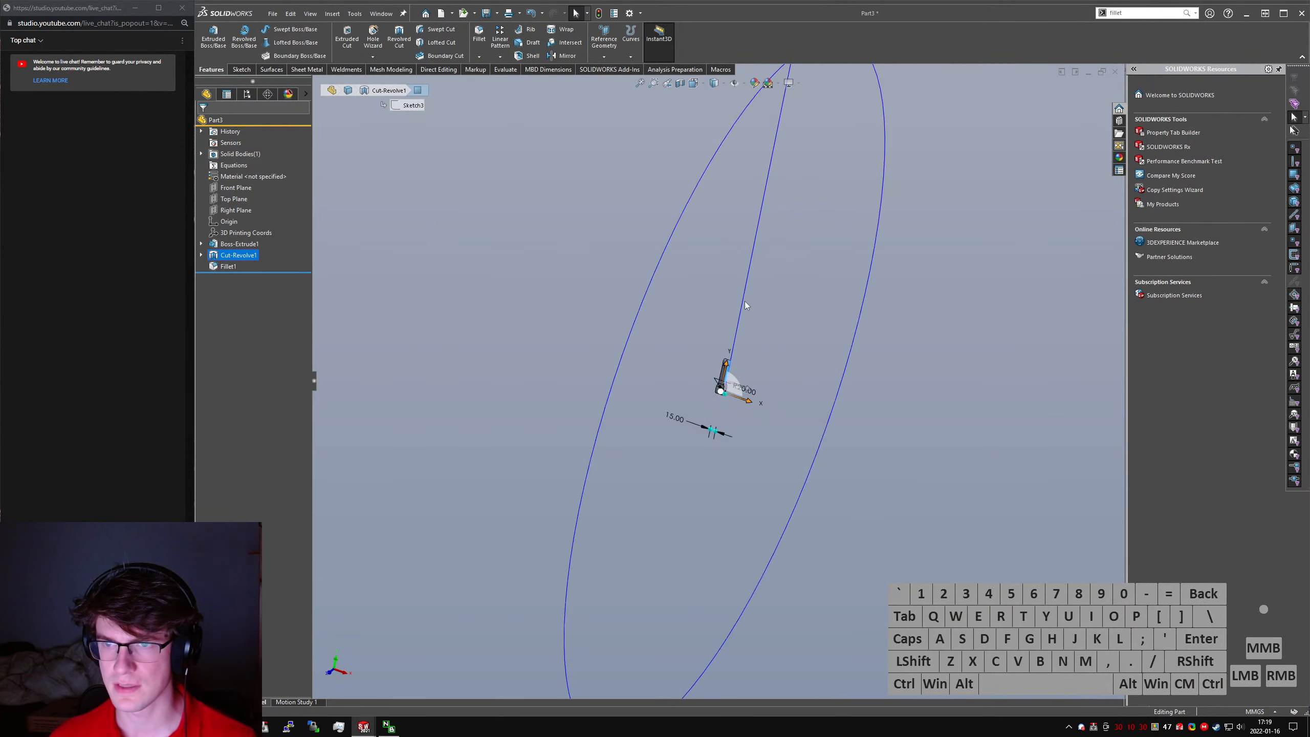
scroll(722, 356, "down", 8)
left_click(705, 576)
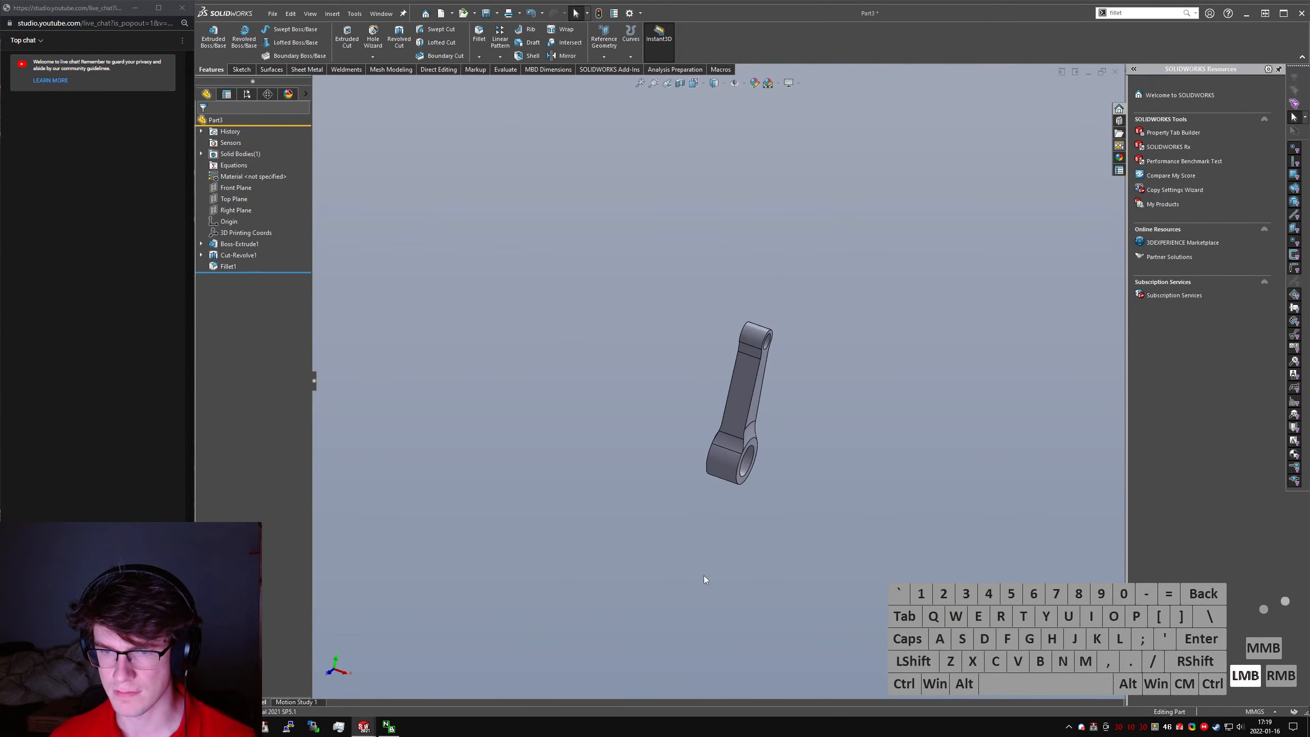
left_click(736, 406)
left_click(765, 371)
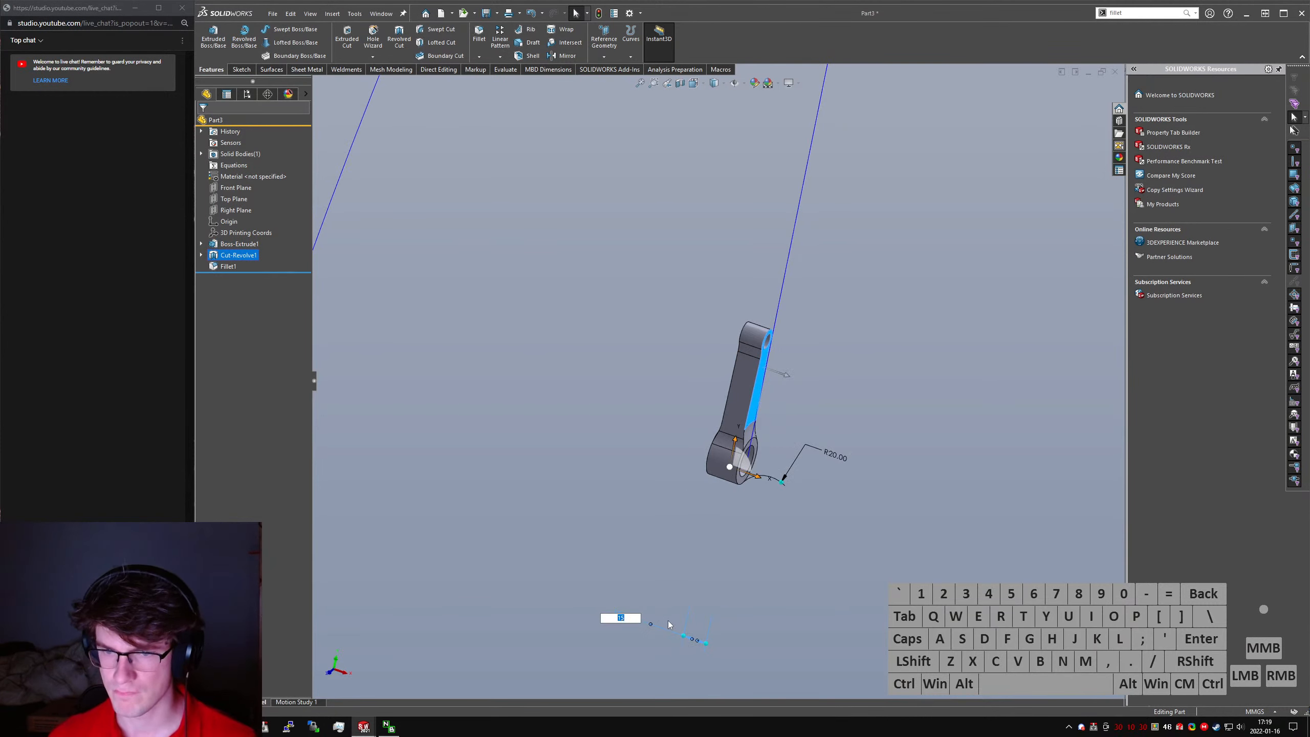
left_click(630, 601)
mouse_move(631, 601)
middle_mouse_down()
mouse_move(636, 417)
mouse_move(714, 417)
middle_mouse_up()
left_click(924, 406)
- Save the connecting rod part as Conrod
key("ctrl+s")
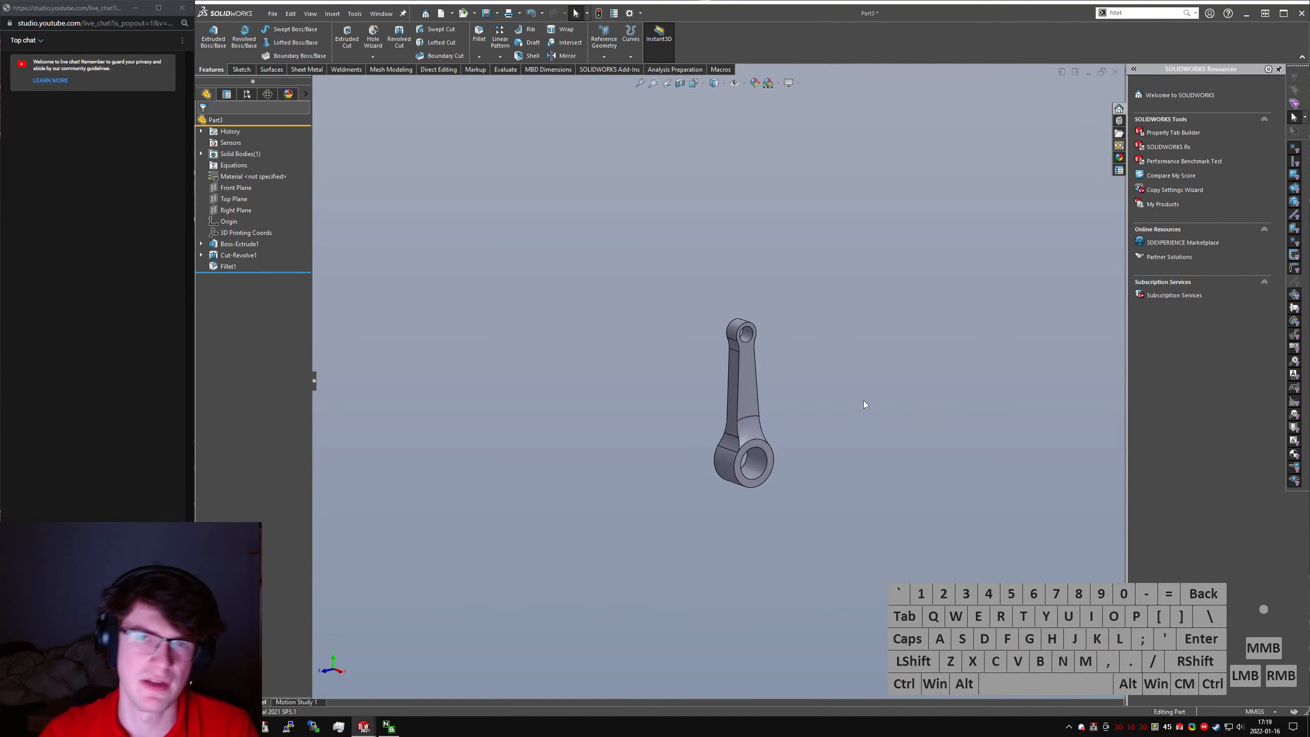
type("Conrod")
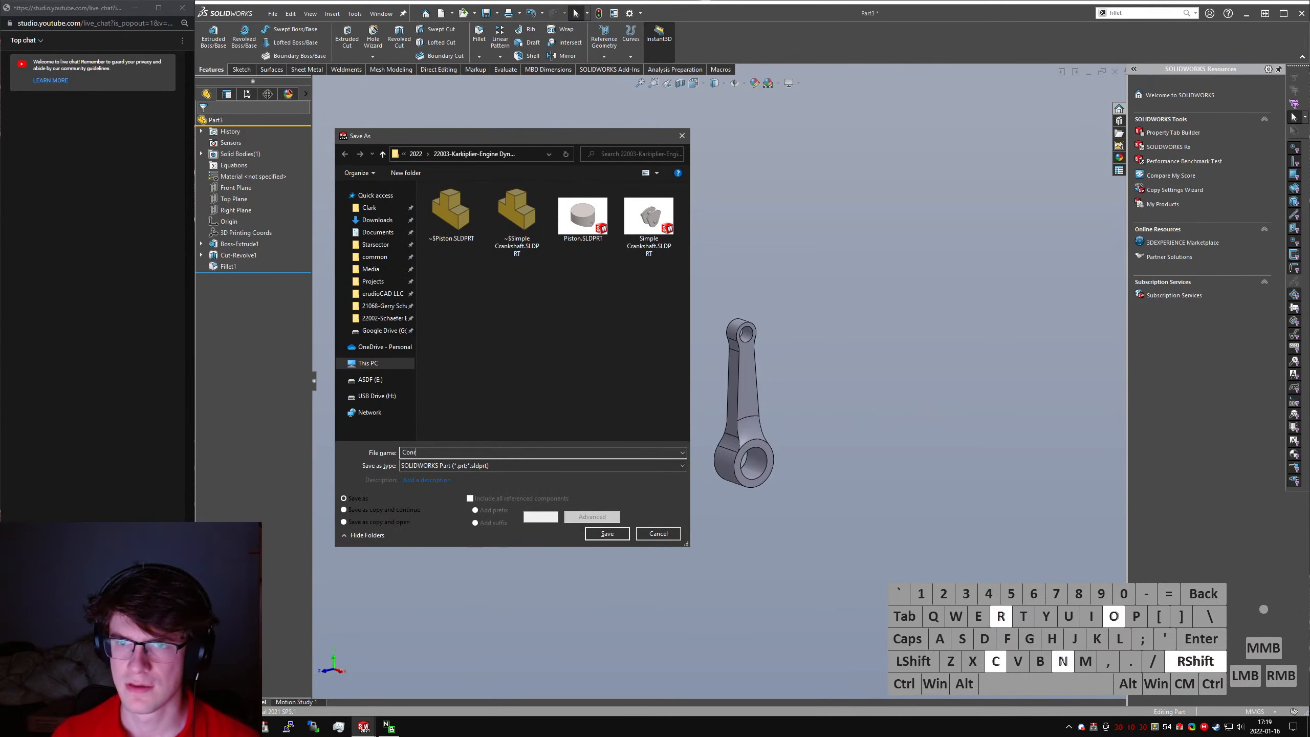
key("Return")
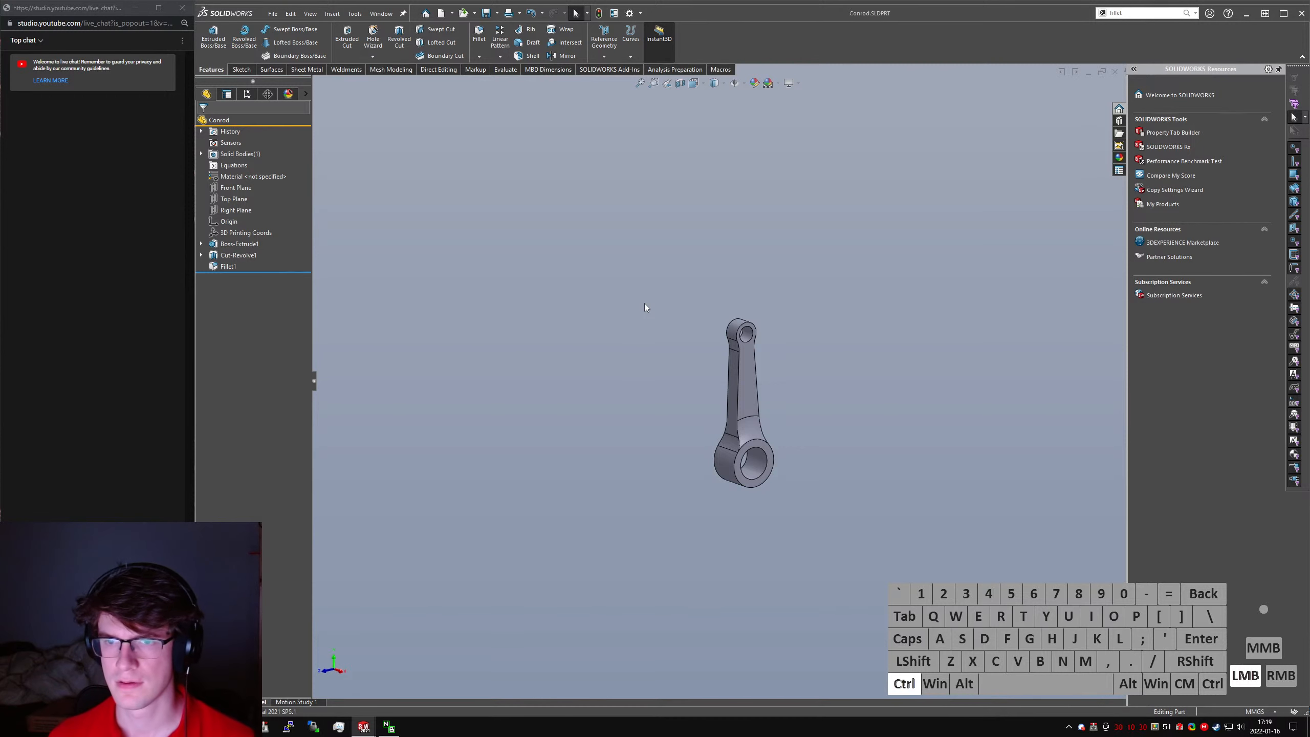
- Switch to the Rough Engine Assem assembly and show it in isometric view
key("ctrl+Tab")
key("ctrl+Tab")
key("ctrl+shift+Tab")
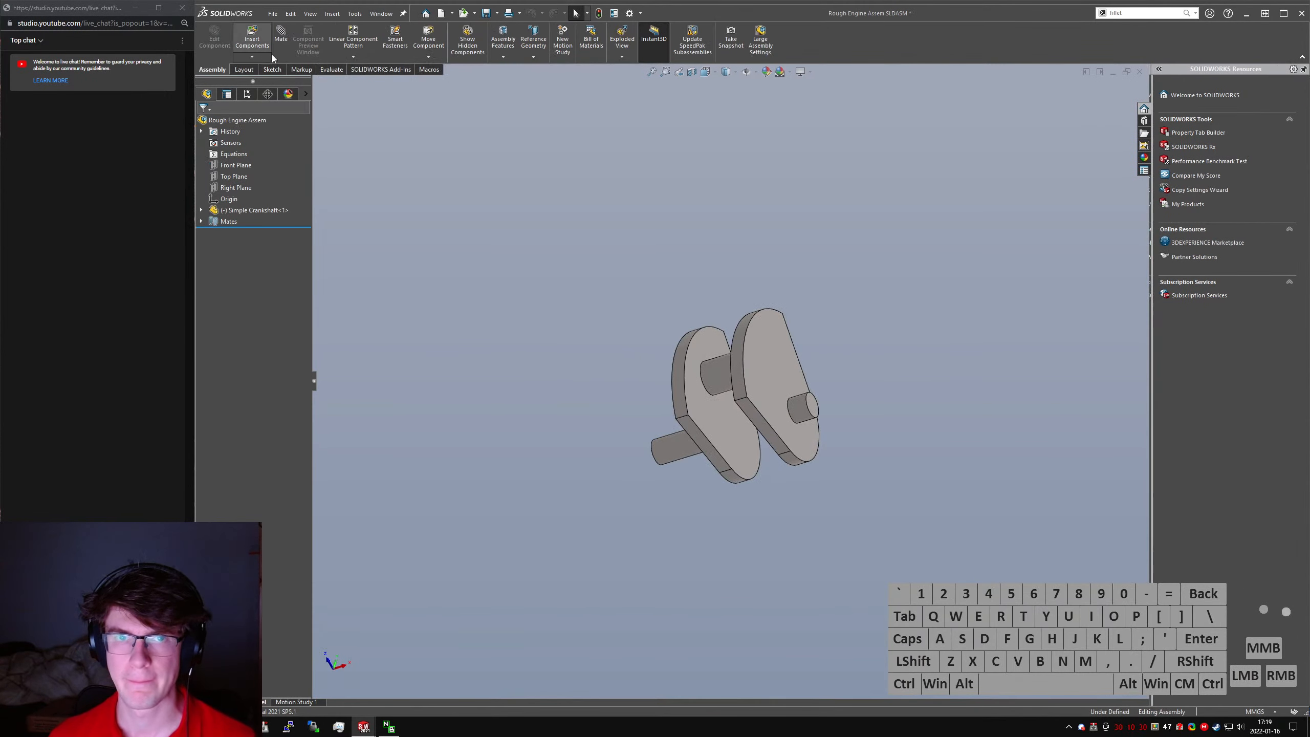
key("ctrl+8")
left_click(515, 276, "ctrl")
key("ctrl+7")
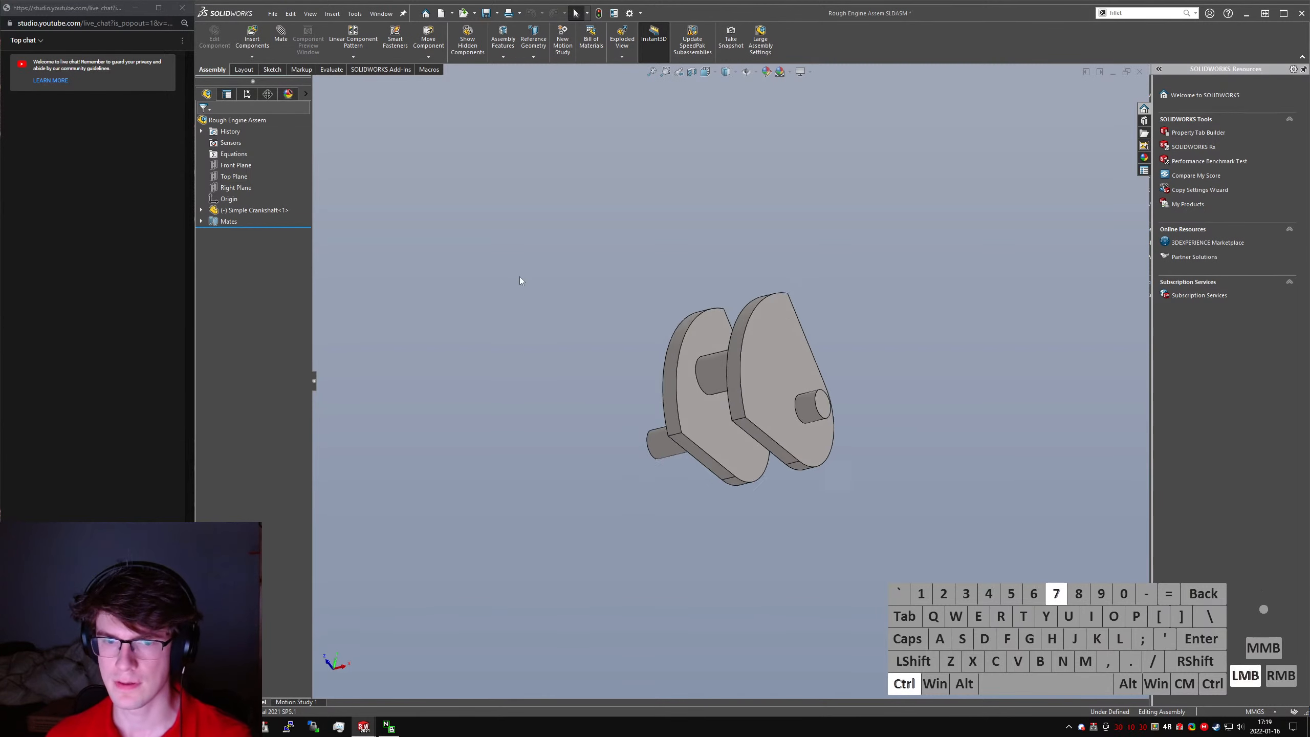
- Turn the crankshaft about its axis so that its crankpin sits low
scroll(551, 289, "up", 5)
left_click(748, 388)
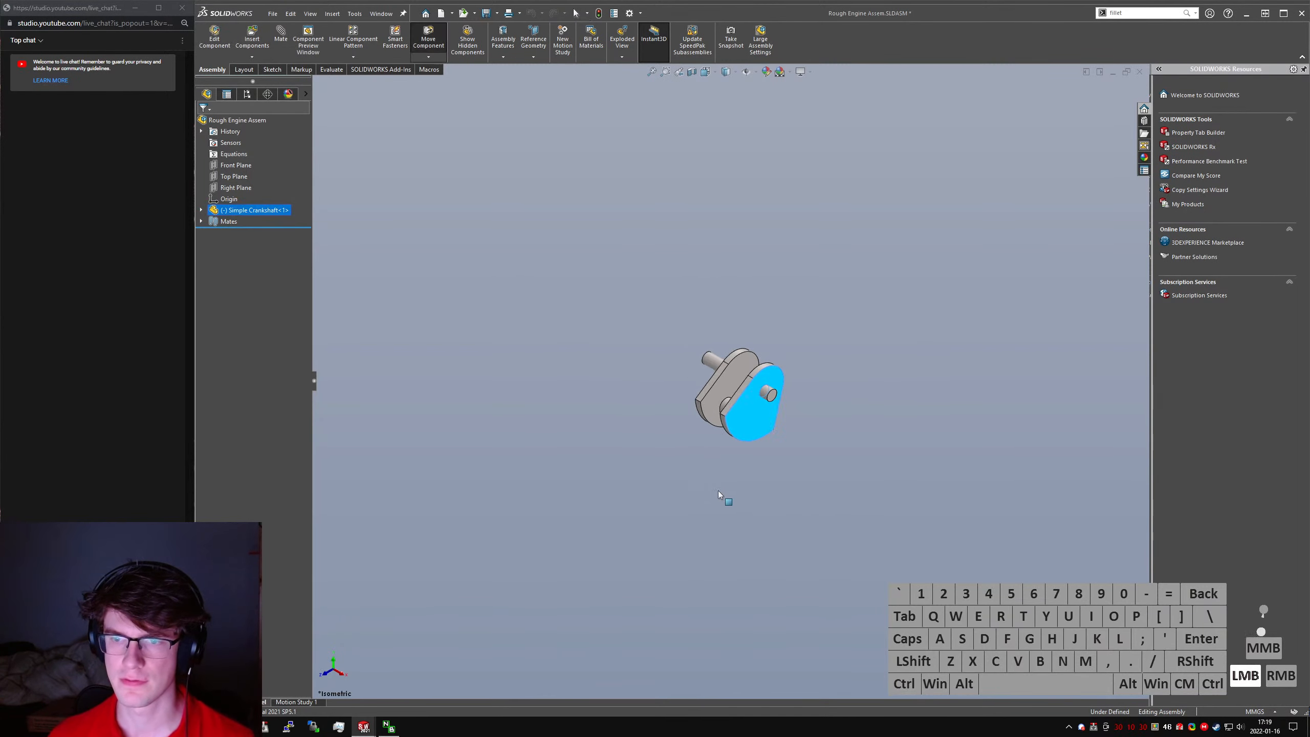
left_click(752, 514)
- Insert the Piston part into the assembly above the crankshaft
left_click(252, 39)
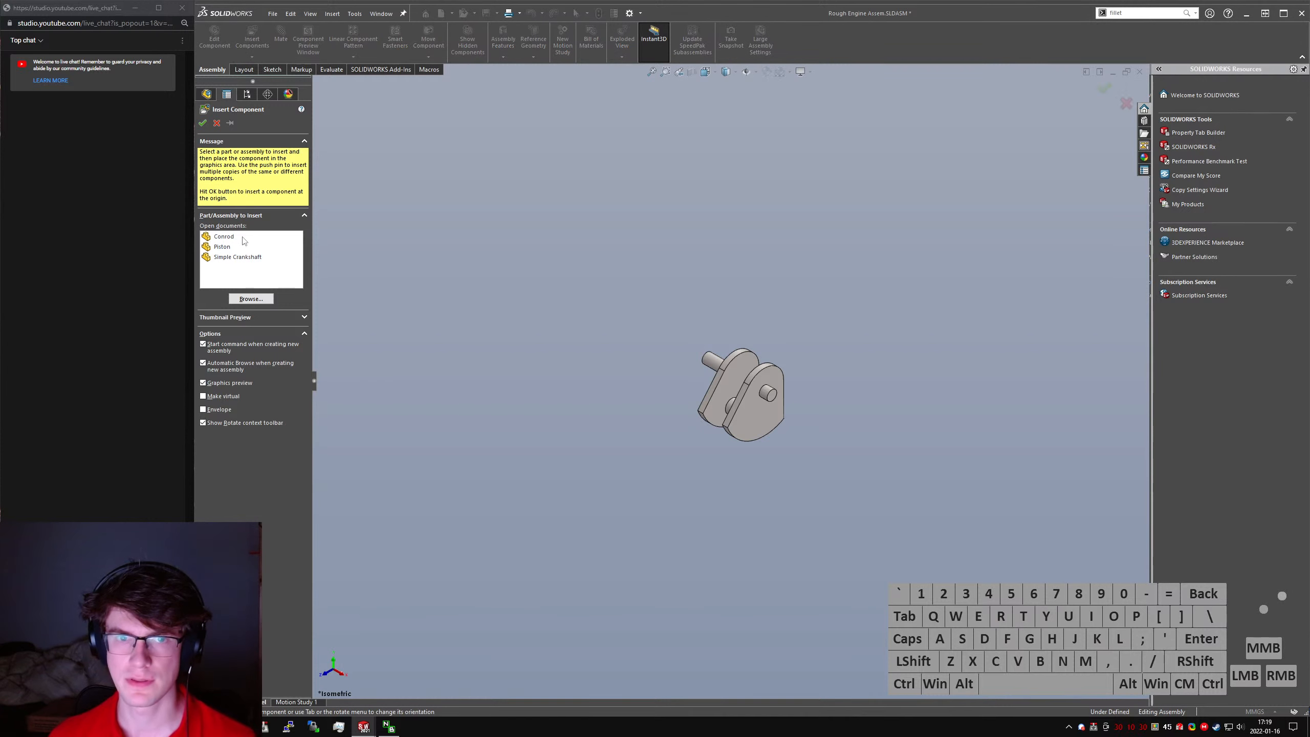
left_click(221, 247)
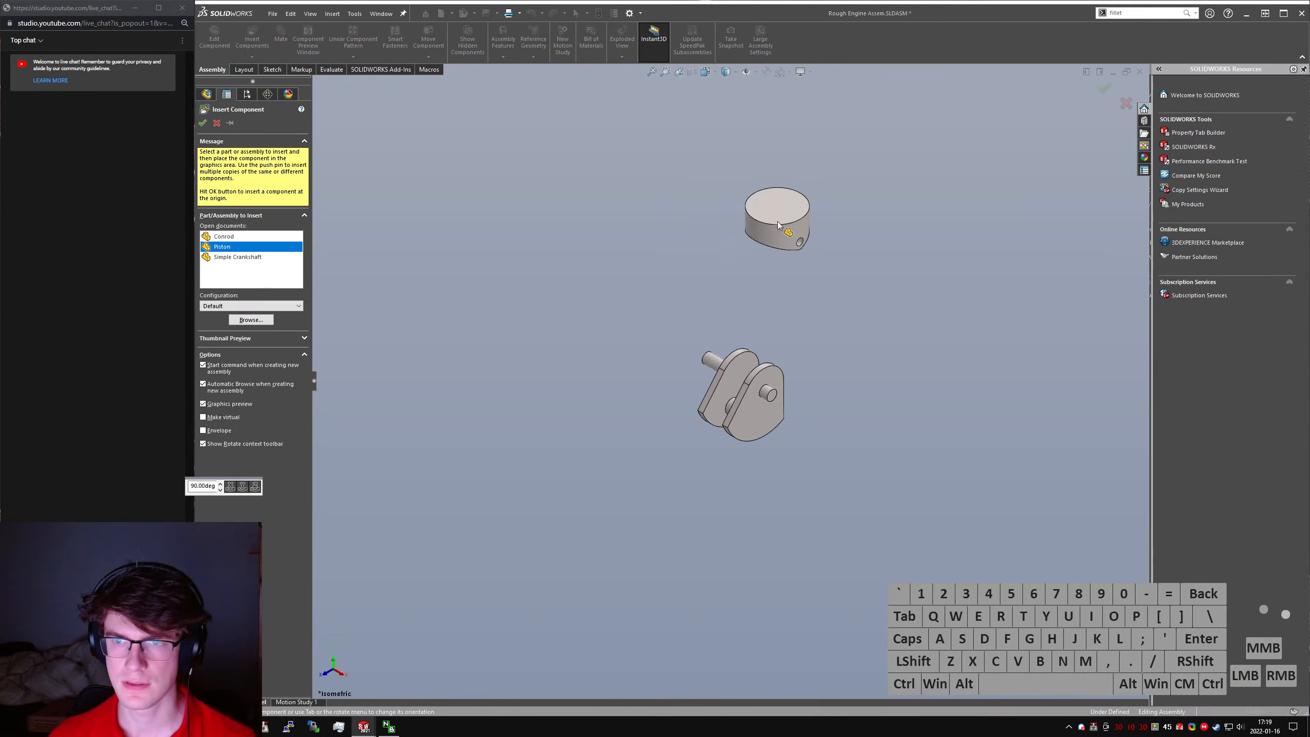
left_click(778, 221)
- Add a coincident mate between the piston's Front Plane and the assembly's Front Plane
left_click(201, 221)
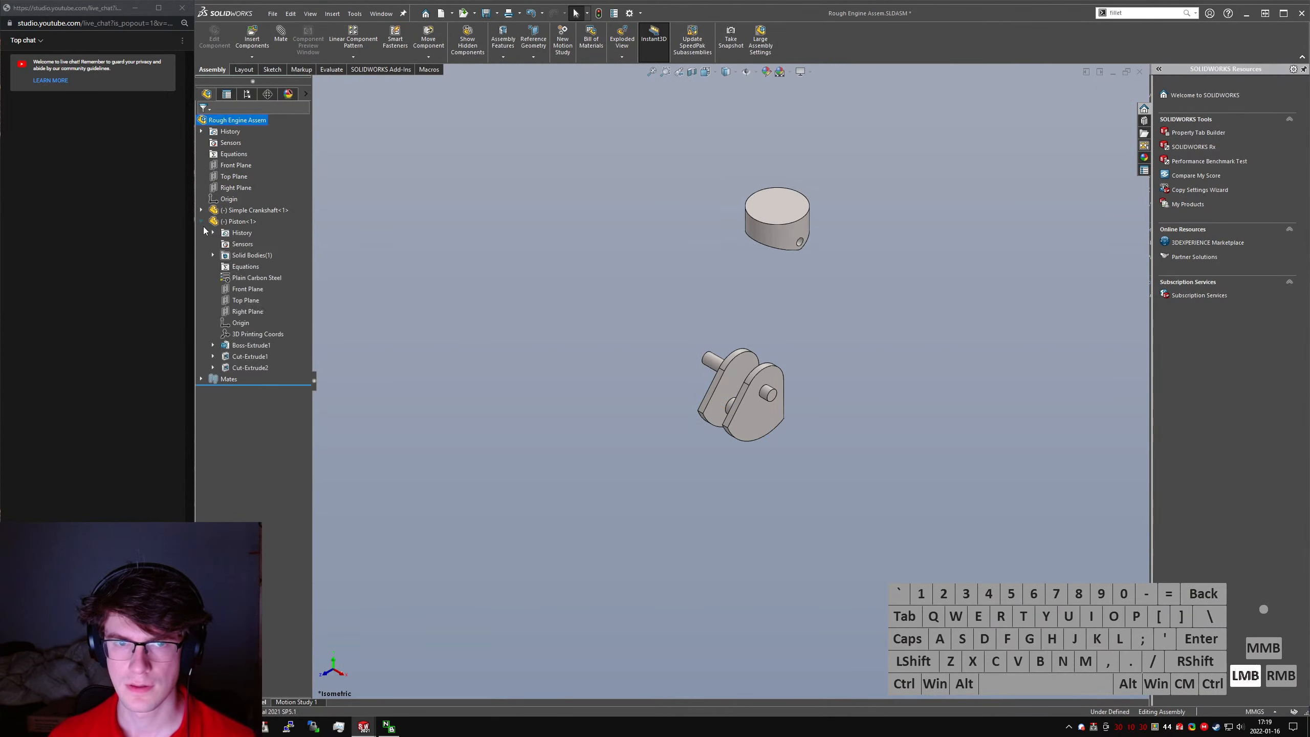
left_click(248, 288, "ctrl")
left_click(236, 165, "ctrl")
right_click_drag(671, 279, 635, 289)
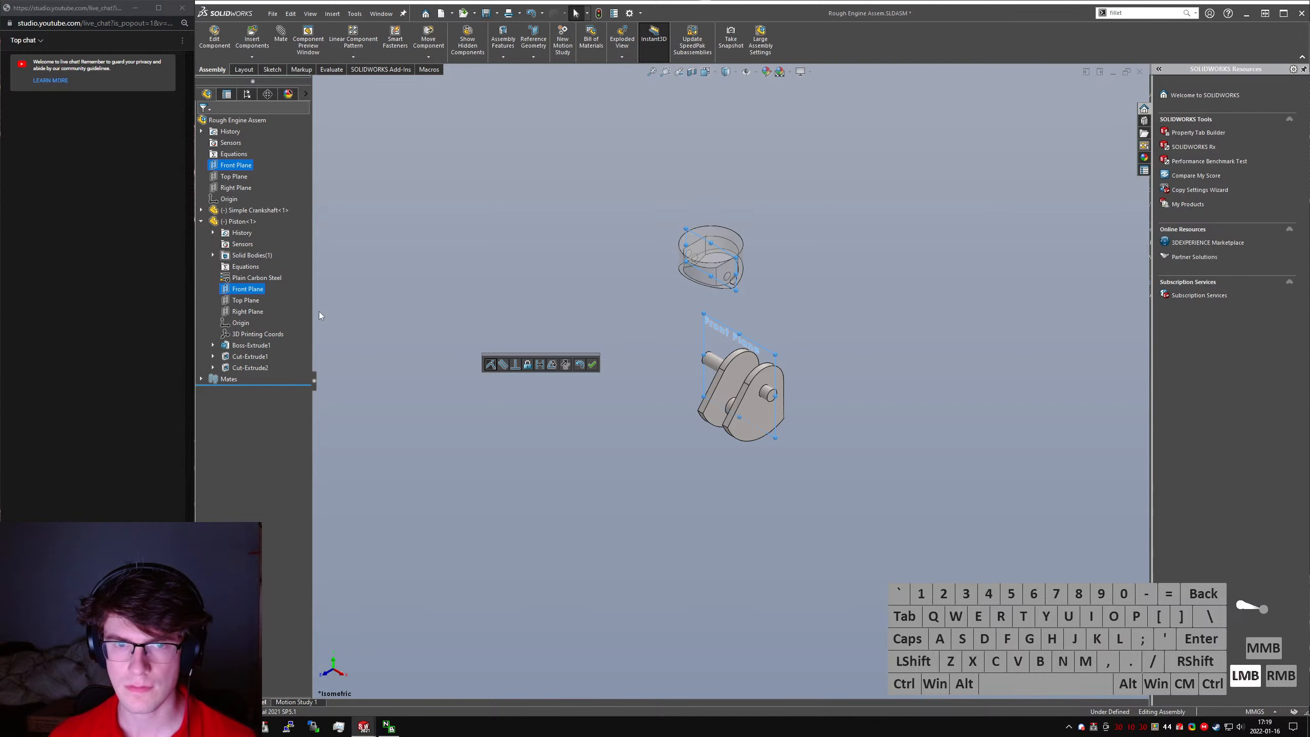
left_click(592, 364)
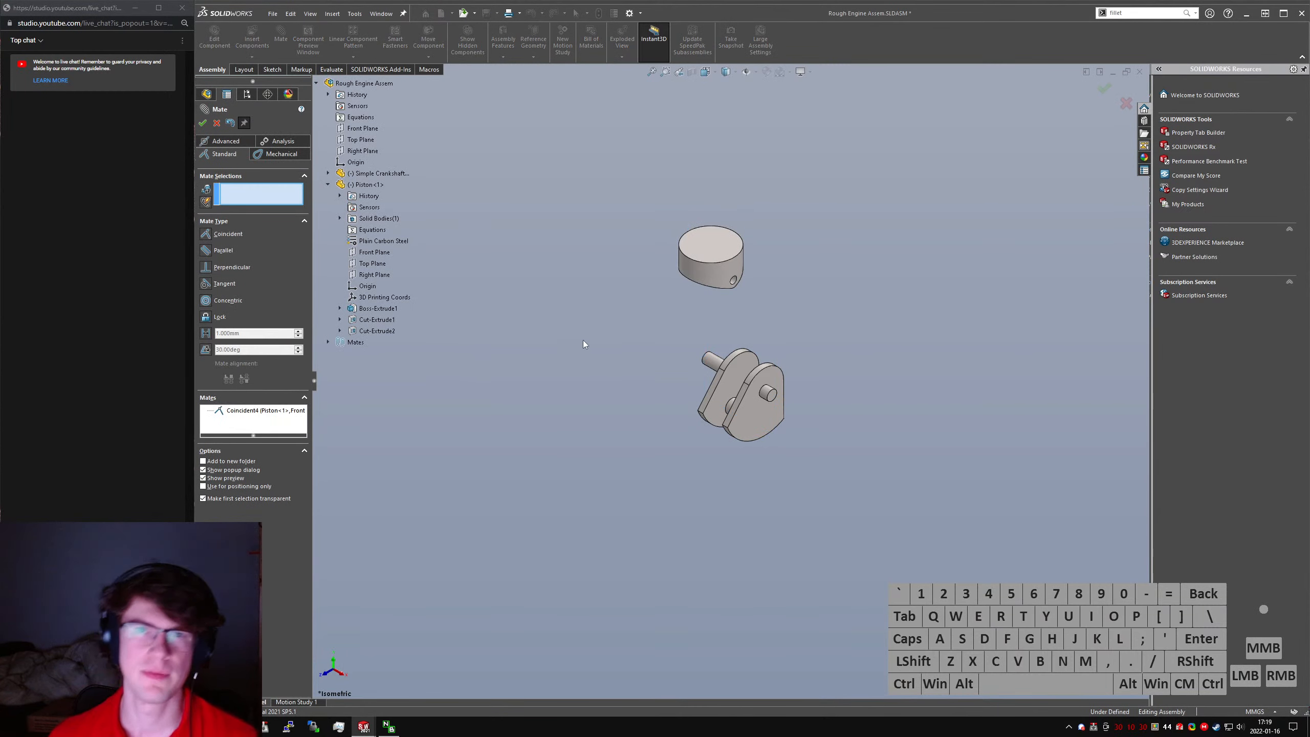
- Mate the piston's Right Plane coincident with the assembly's Right Plane
left_click(372, 275)
left_click(369, 150)
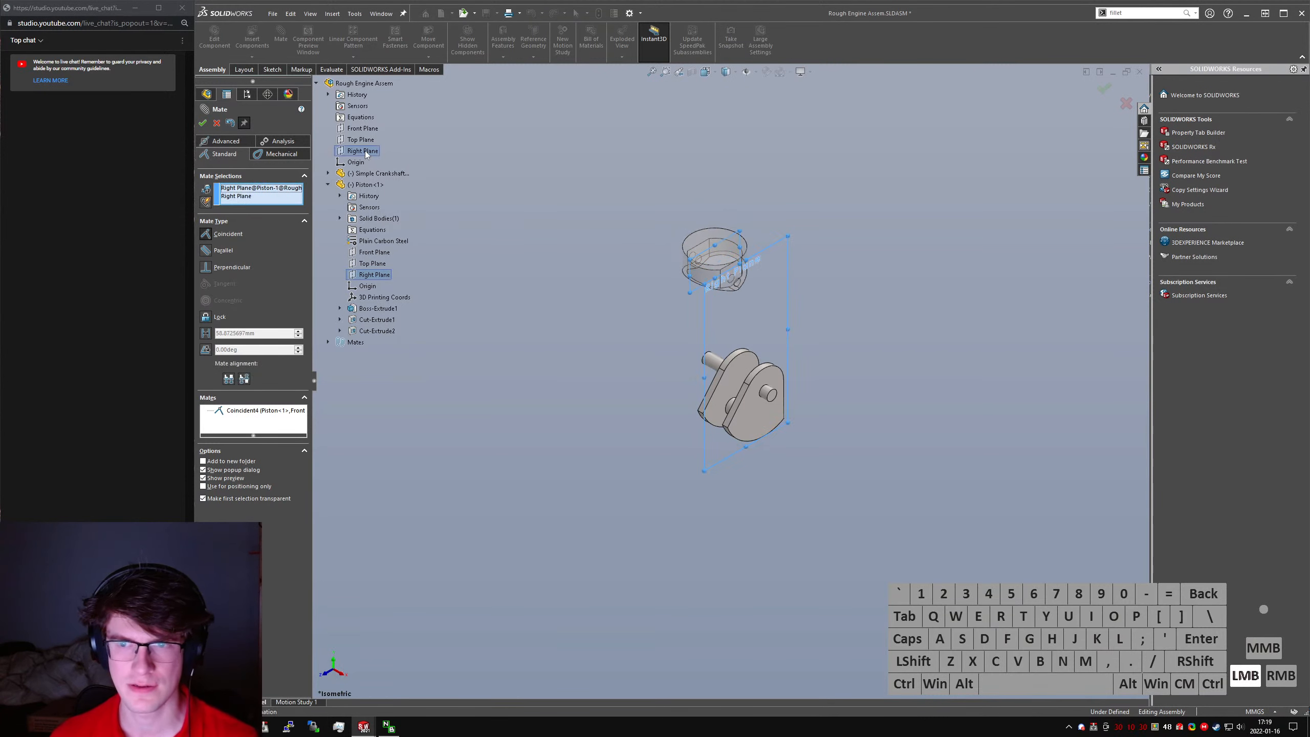
left_click(203, 124)
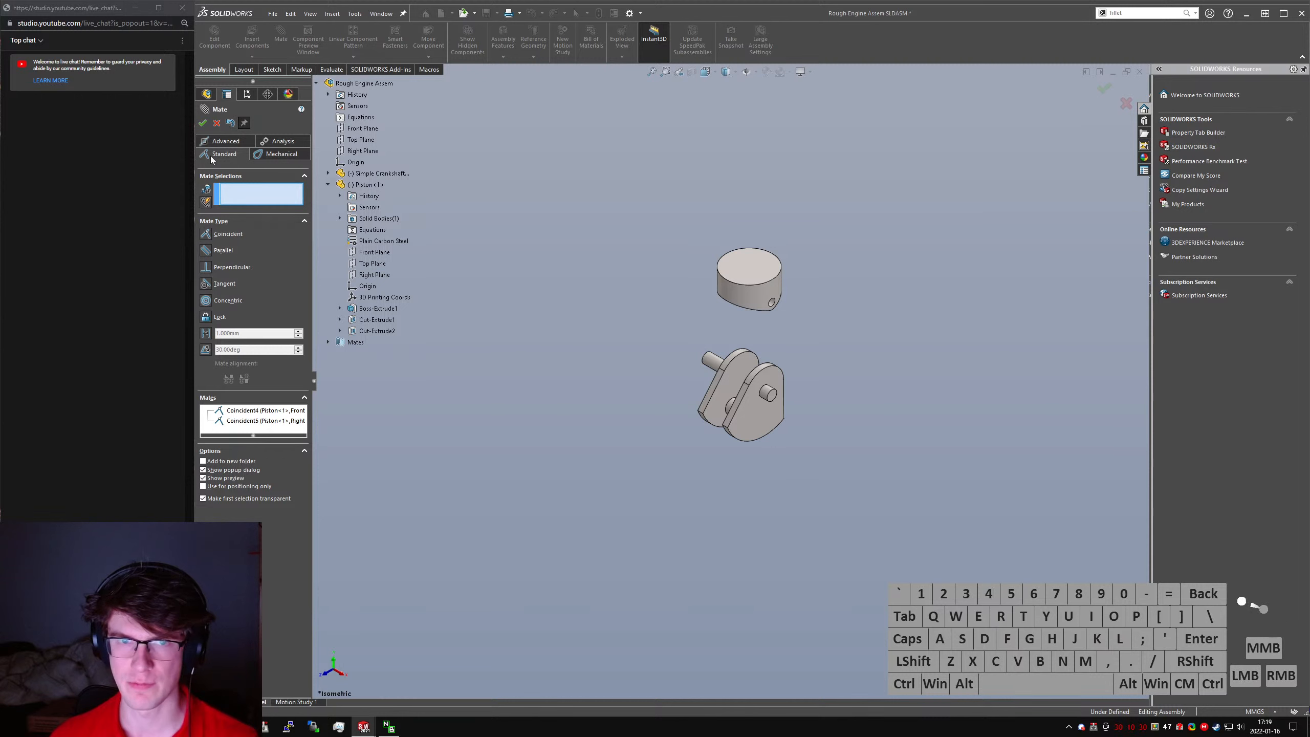
- Insert the Conrod part into the assembly beside the piston and crankshaft
left_click(254, 42)
left_click(254, 42)
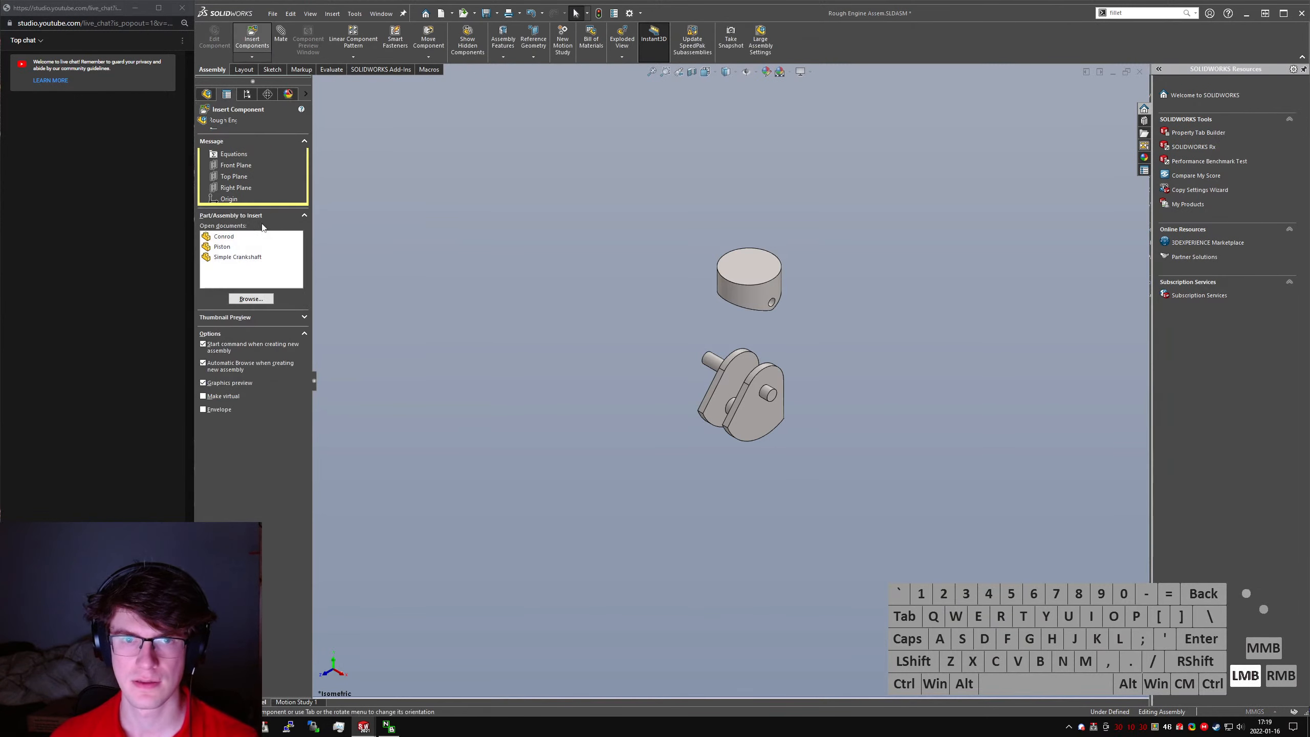
left_click(230, 257)
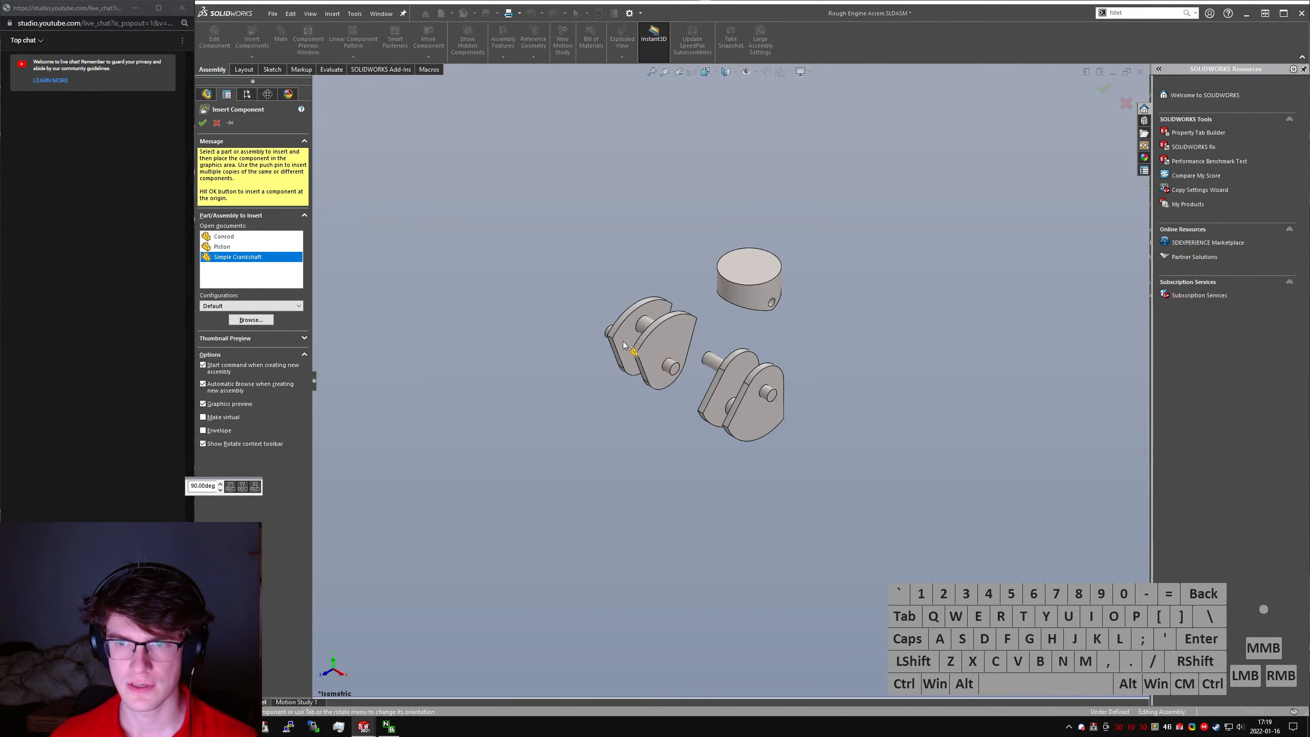
left_click(223, 237)
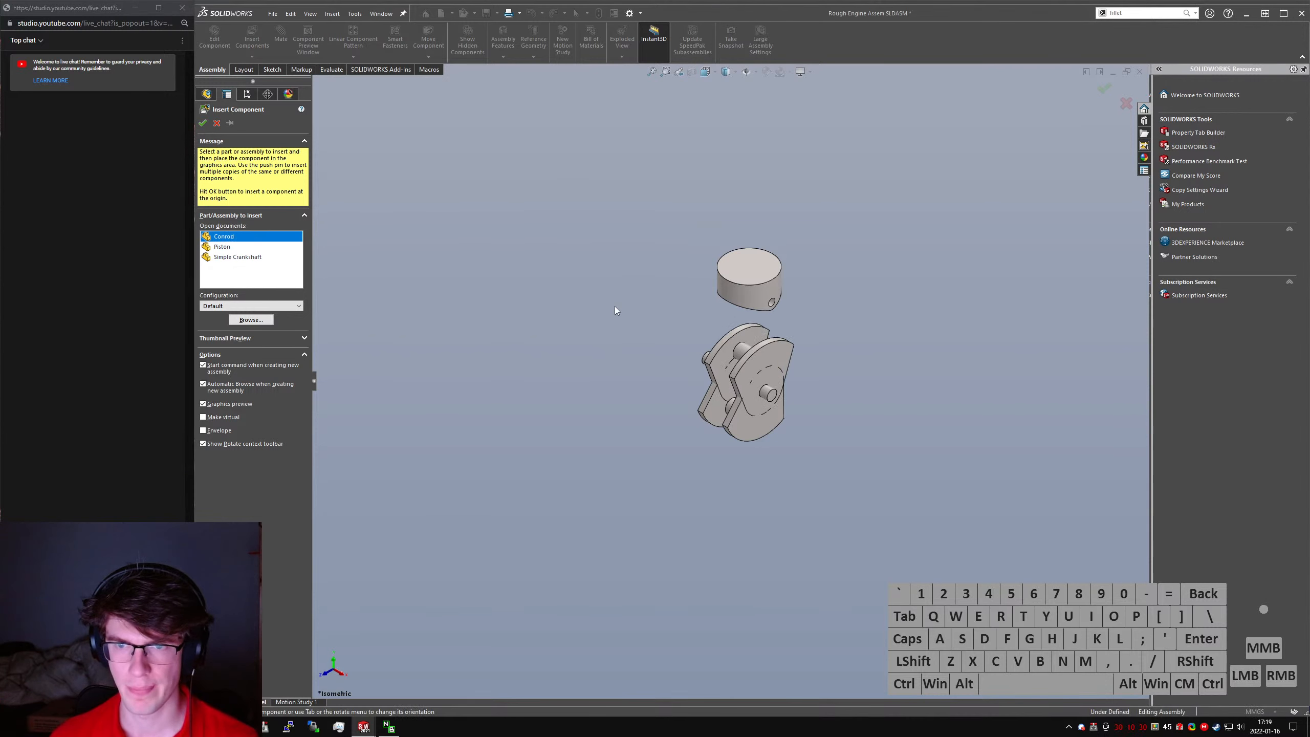
left_click(614, 306)
- Add a concentric mate between the connecting rod's large bore and the crankpin
scroll(645, 353, "down", 5)
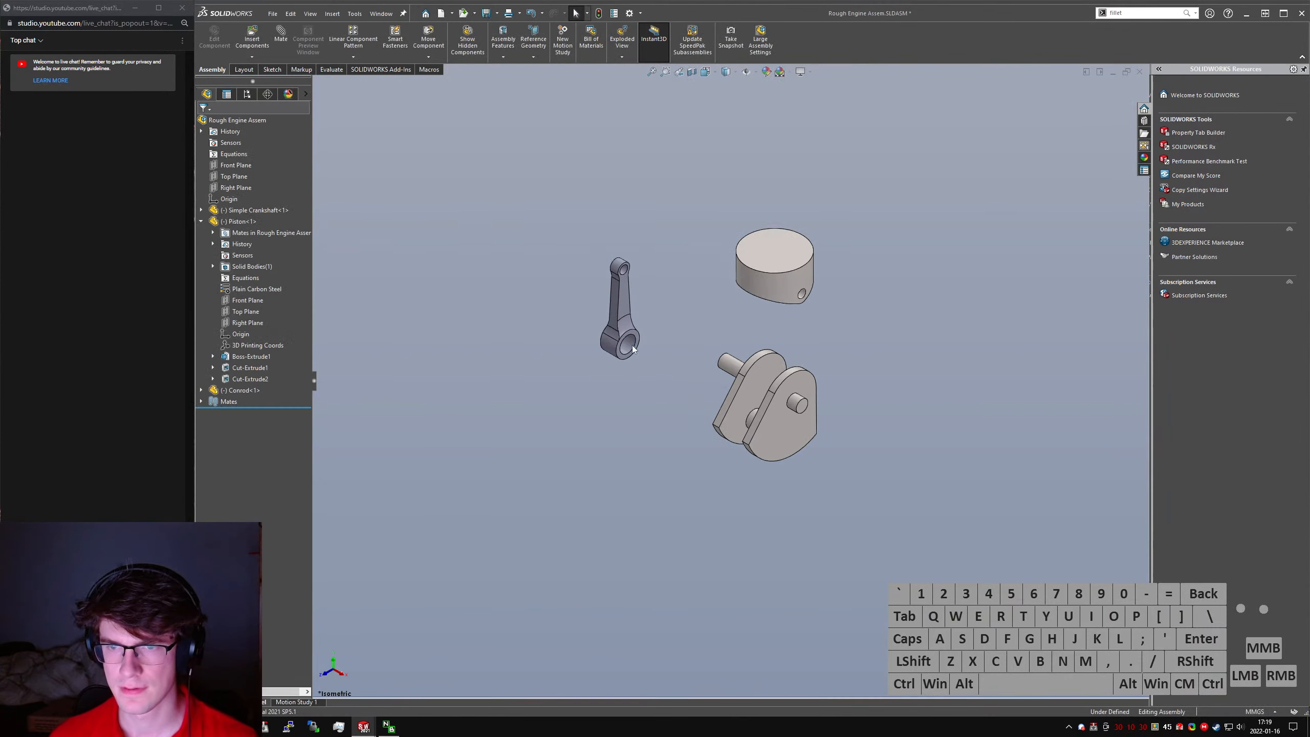
left_click(676, 359)
left_click(1063, 588, "ctrl")
right_click_drag(850, 458, 780, 452)
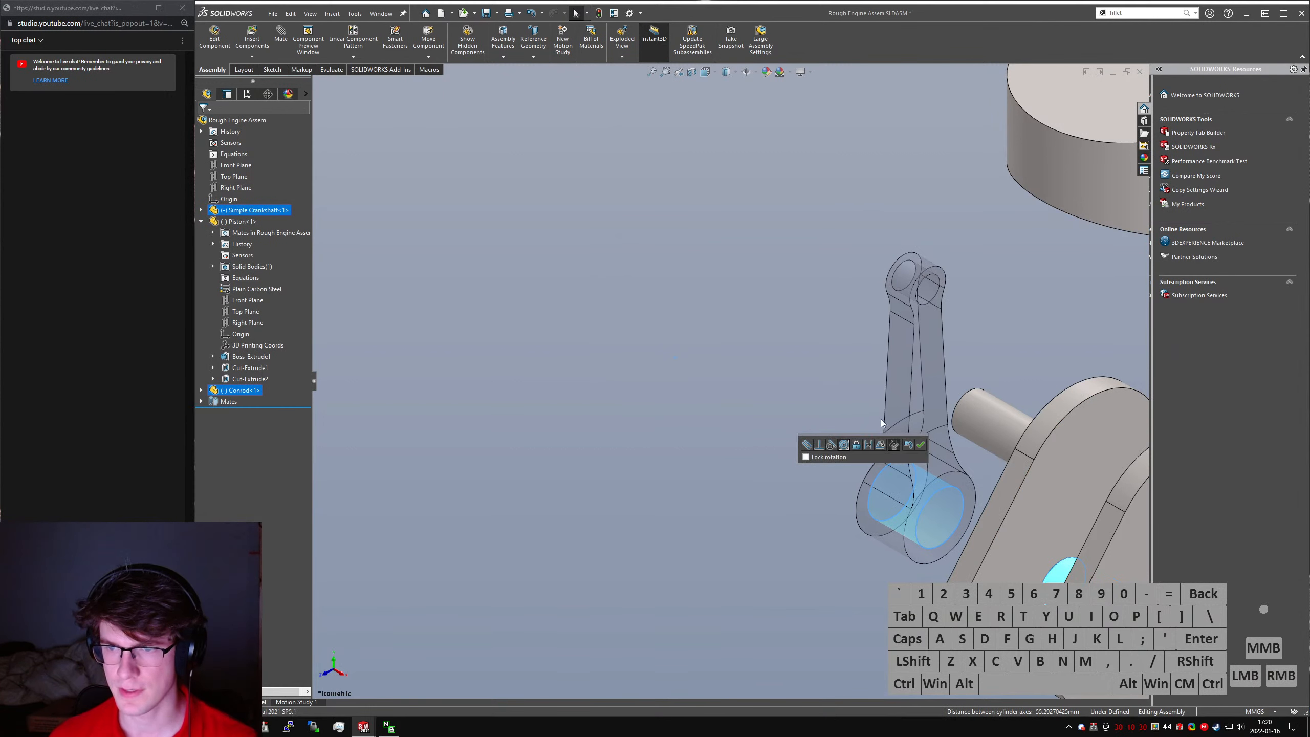
left_click(921, 444)
- Add a concentric mate between the connecting rod's small bore and the piston's pin hole
left_click(925, 296)
scroll(930, 297, "up", 4)
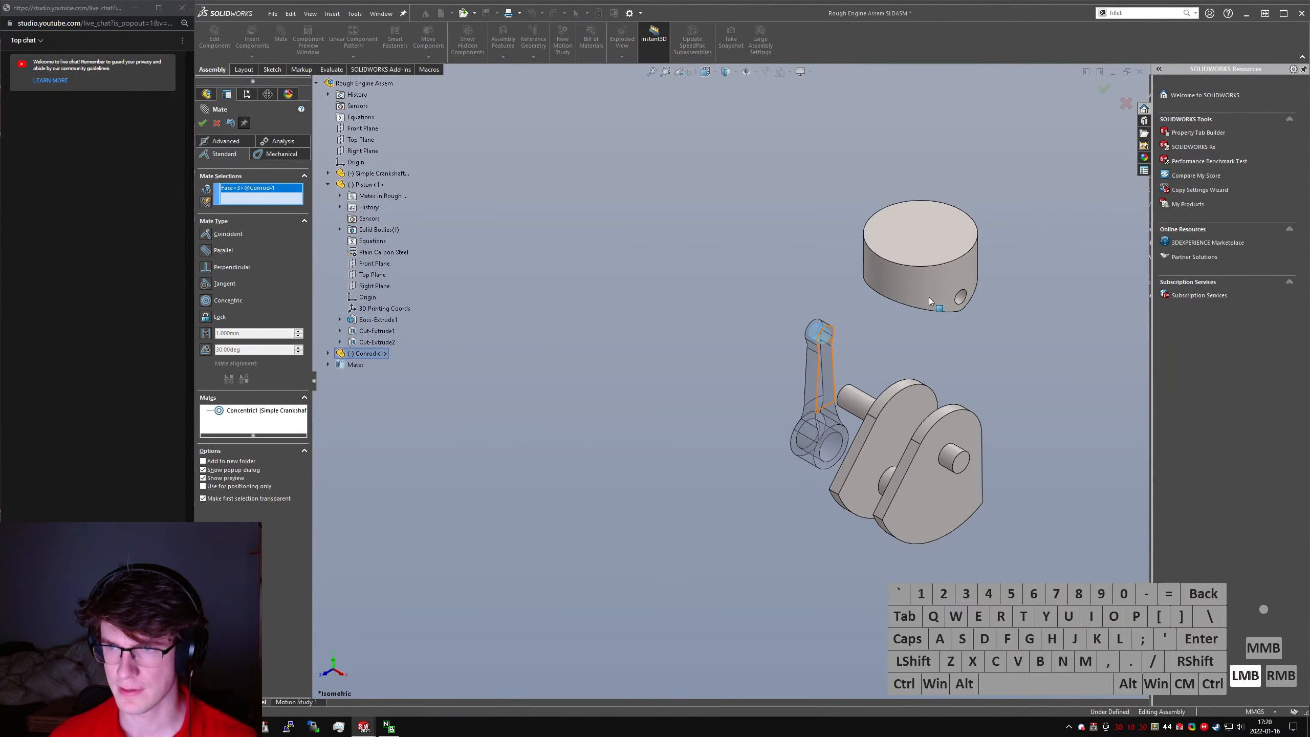
scroll(929, 297, "up", 5)
left_click(939, 338)
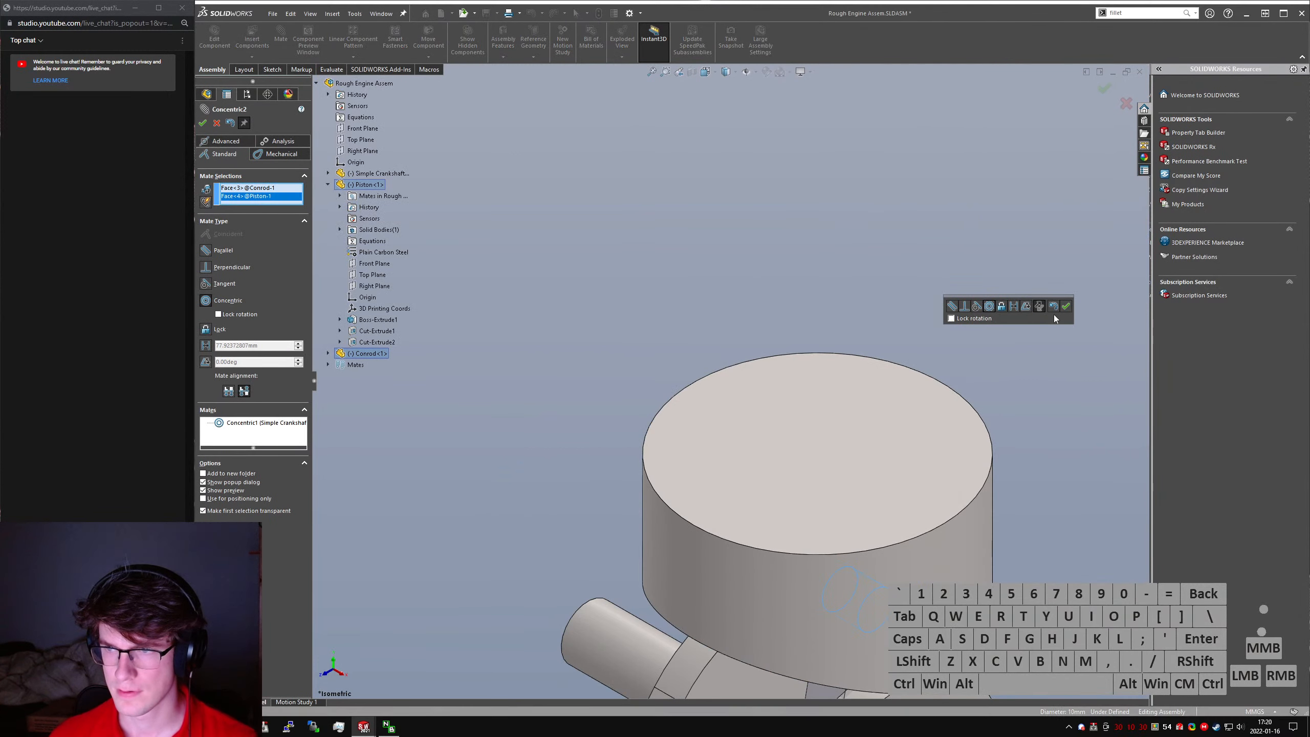
left_click(1066, 308)
- Start an advanced Width mate with the crankshaft webs' two inner faces as the width selections
scroll(854, 463, "up", 8)
middle_click_drag(854, 463, 879, 384)
scroll(733, 434, "down", 2)
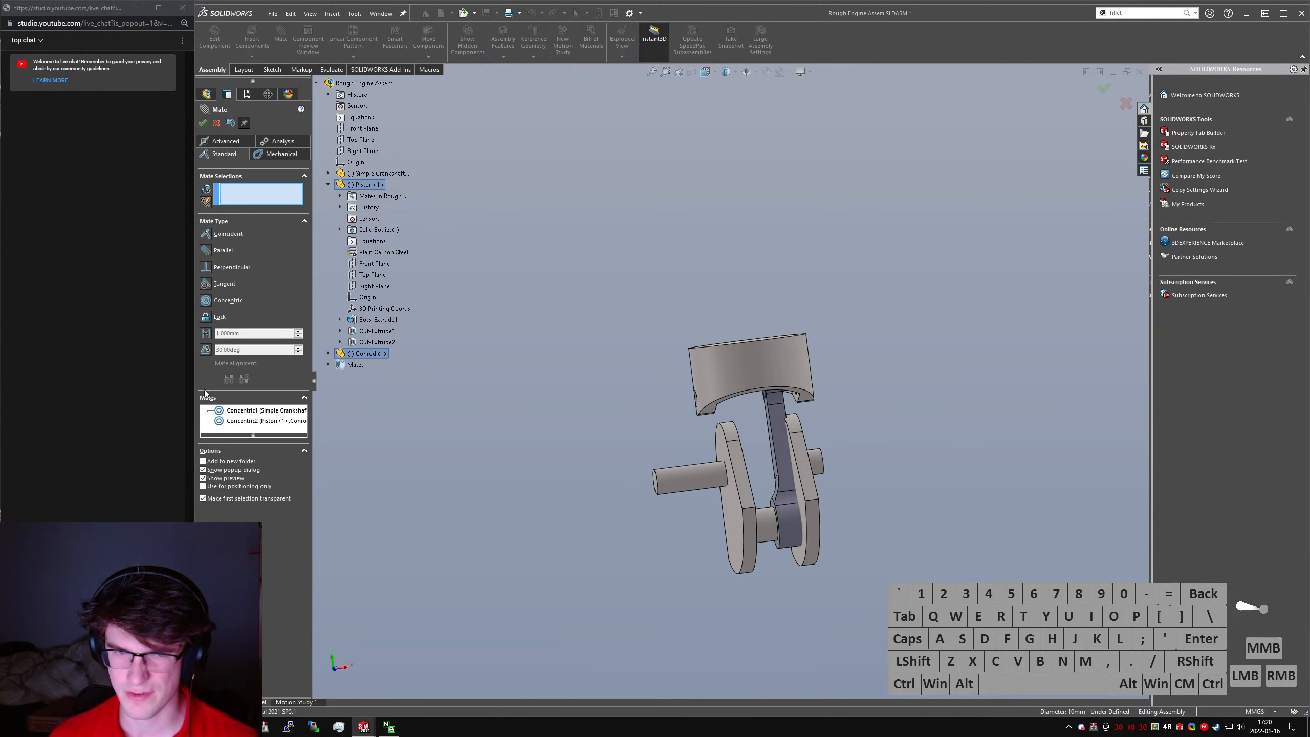
left_click(280, 154)
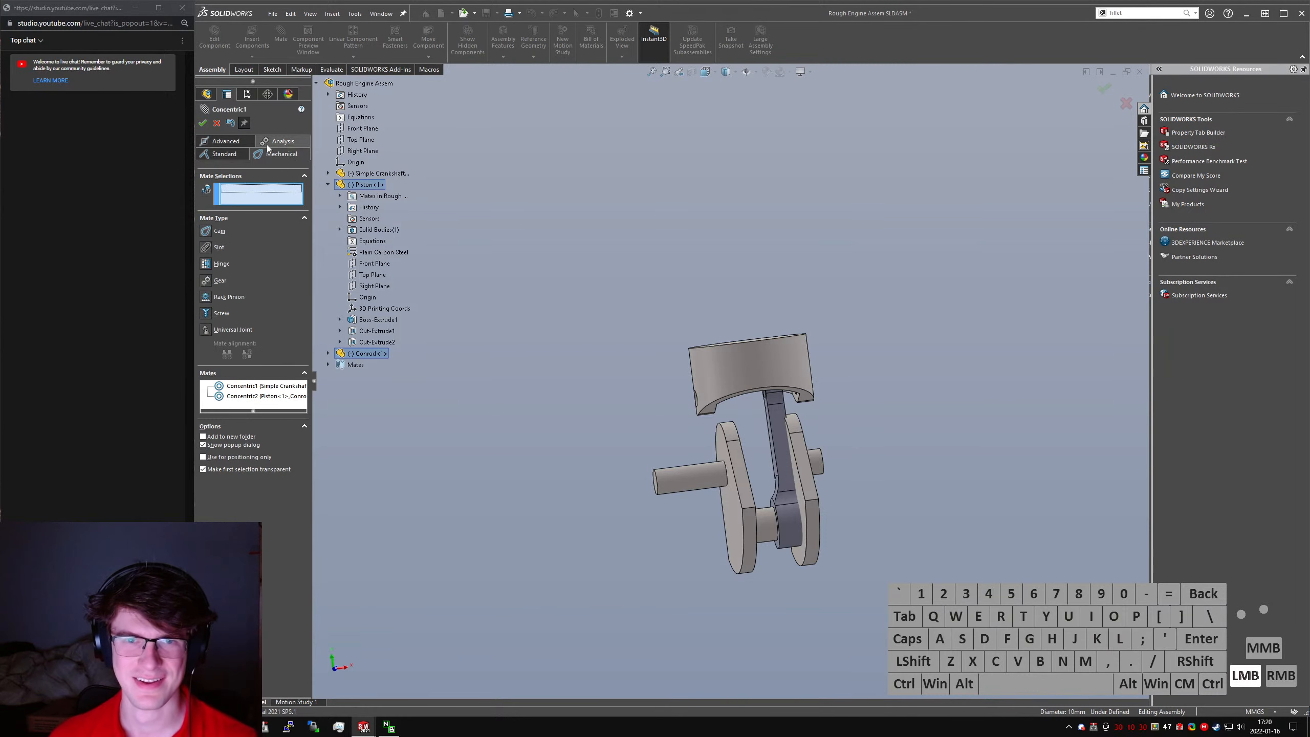
left_click(227, 142)
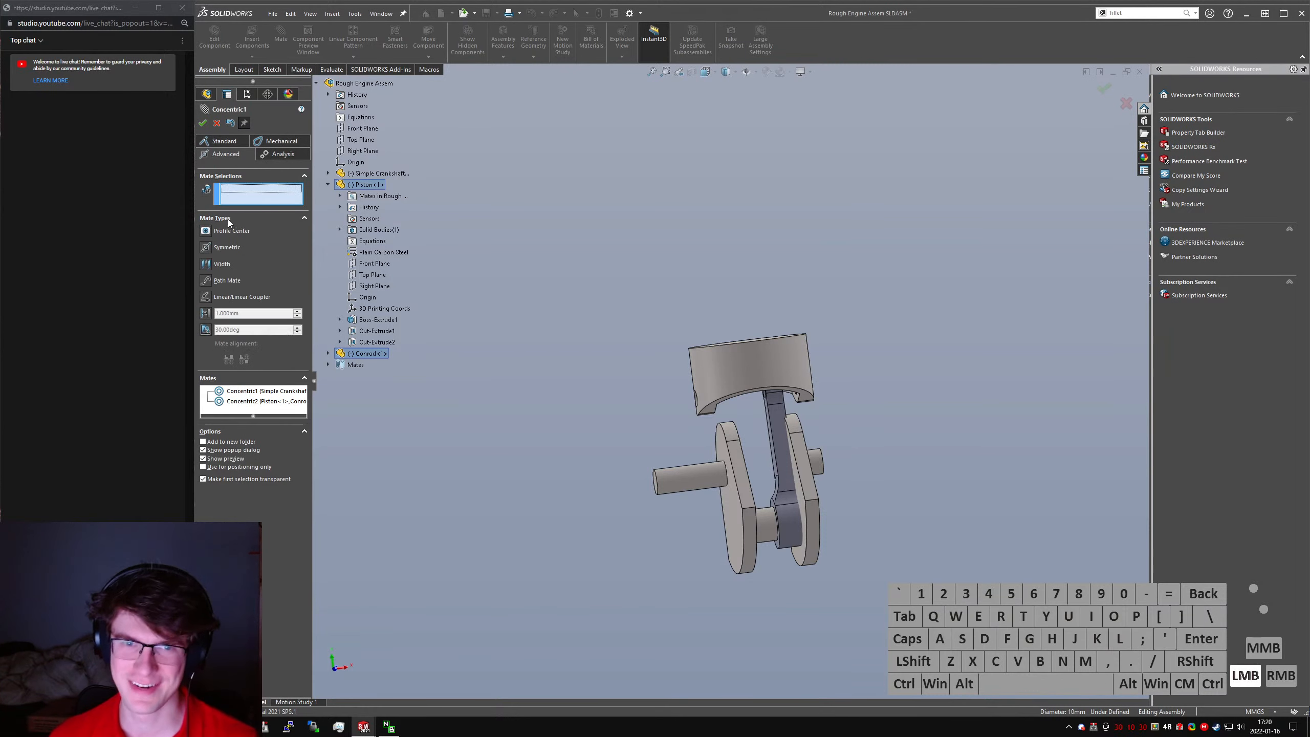
left_click(206, 265)
scroll(755, 478, "down", 5)
left_click(778, 548)
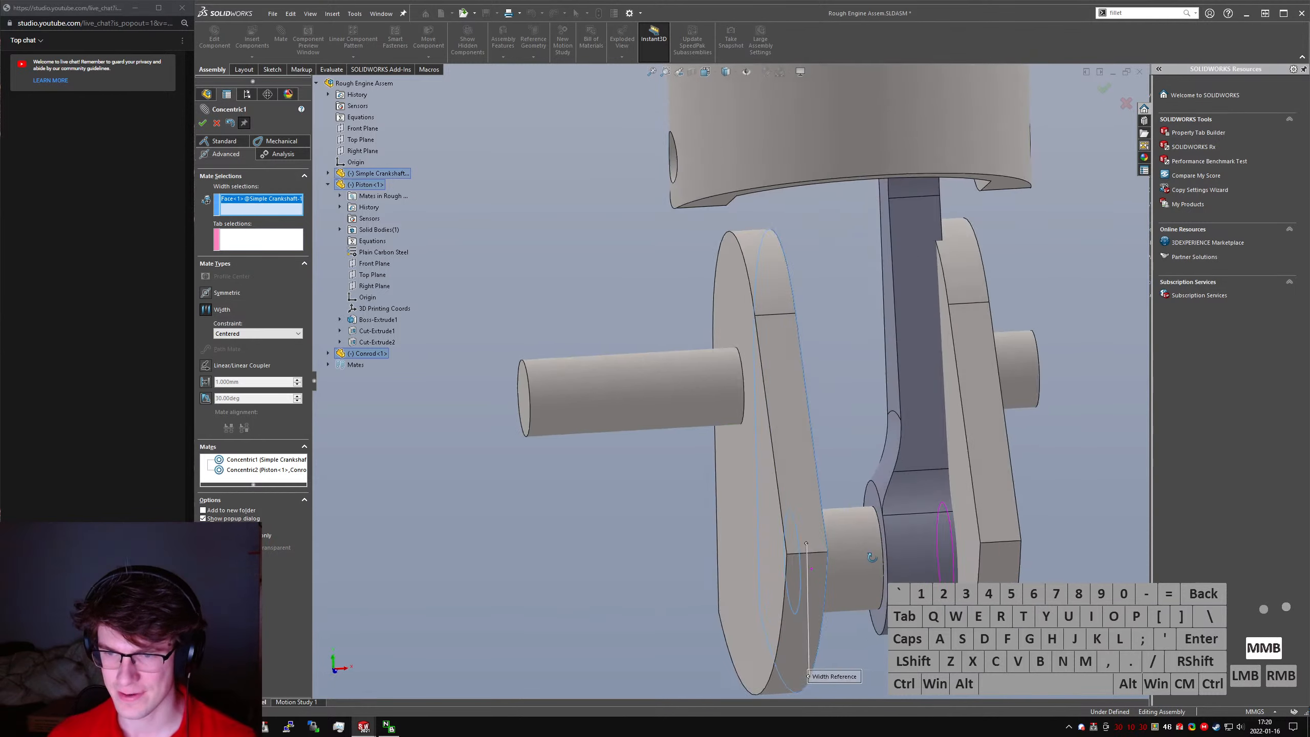
left_click(977, 558)
- Set both side faces of the connecting rod's large end as tab selections and apply the centered Width mate
mouse_move(872, 558)
middle_mouse_down()
mouse_move(973, 559)
mouse_move(888, 556)
middle_mouse_up()
left_click(865, 501)
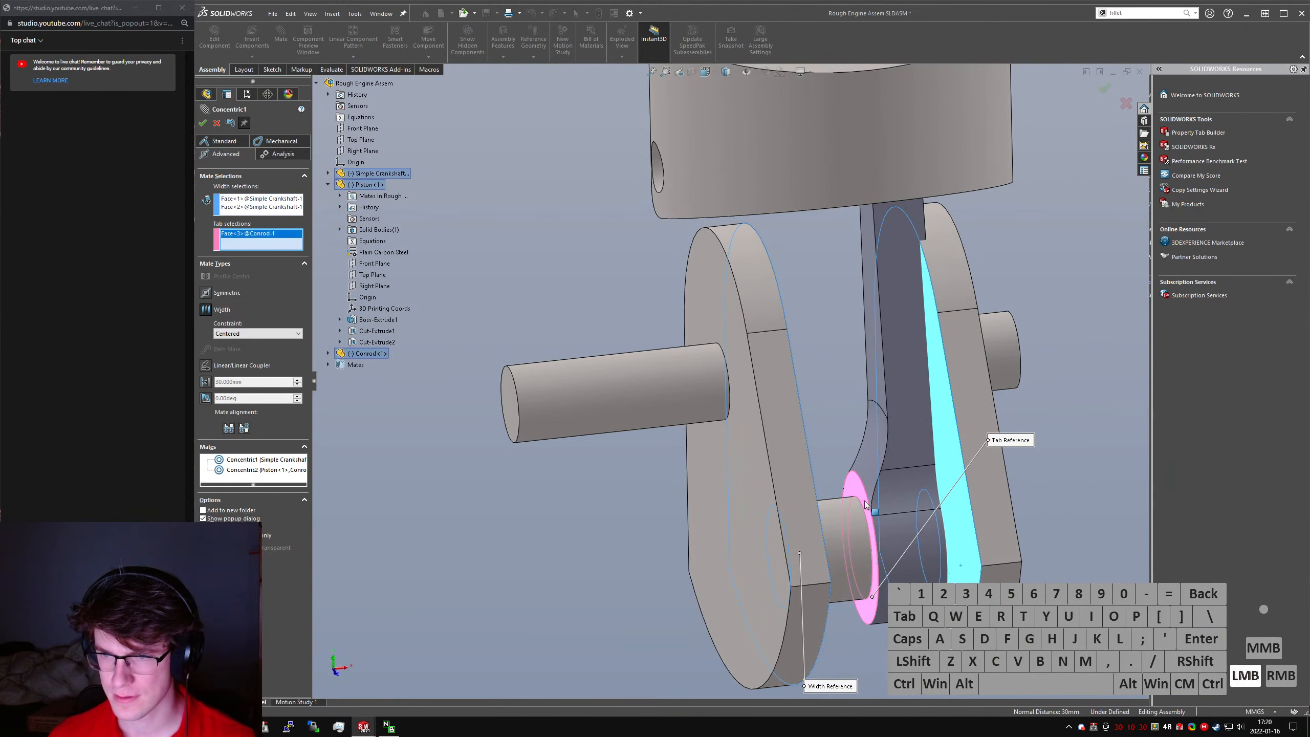
middle_click_drag(864, 501, 923, 492)
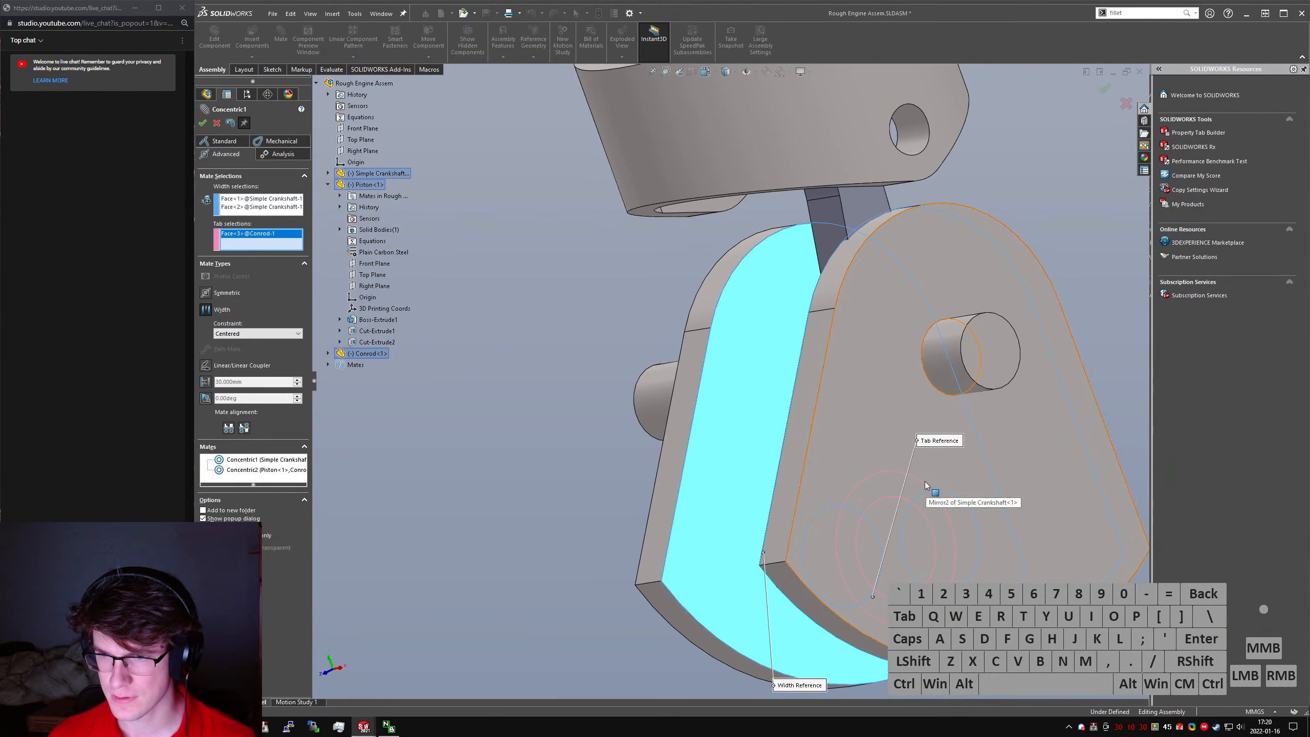
right_click(960, 479)
right_click(935, 483)
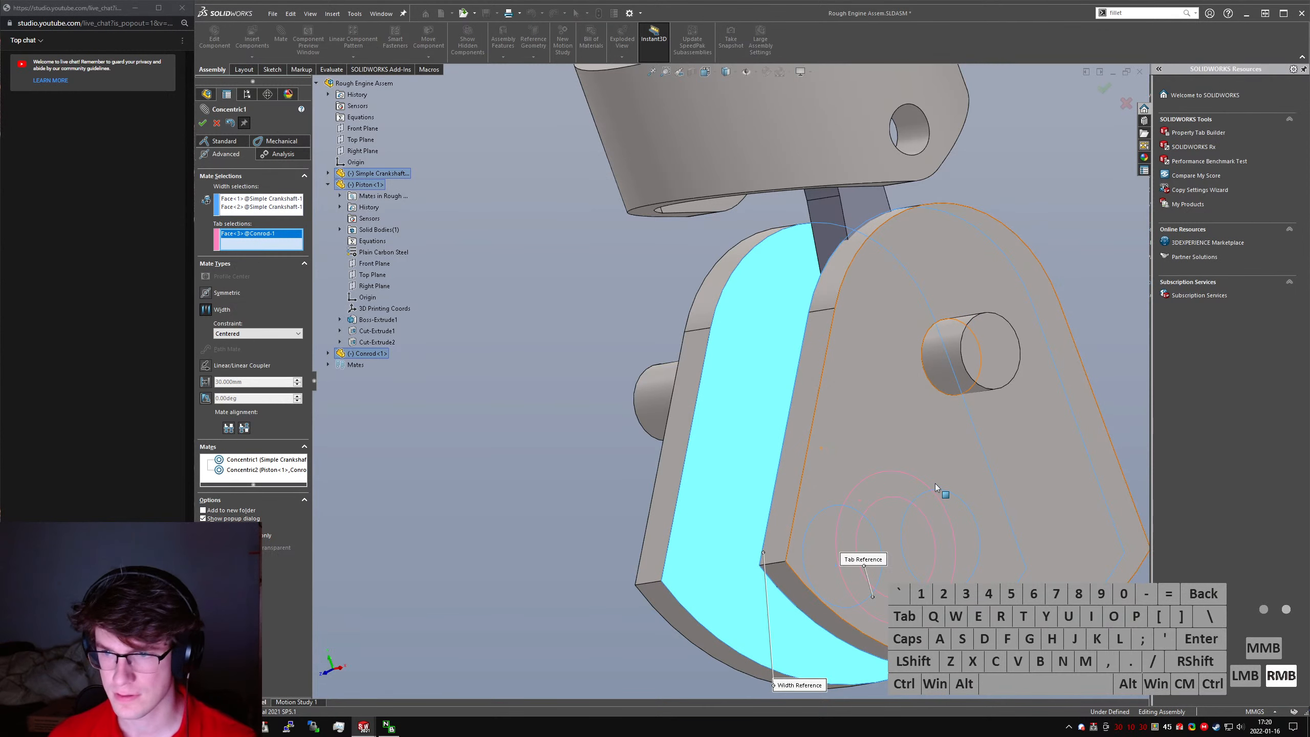
left_click(964, 528)
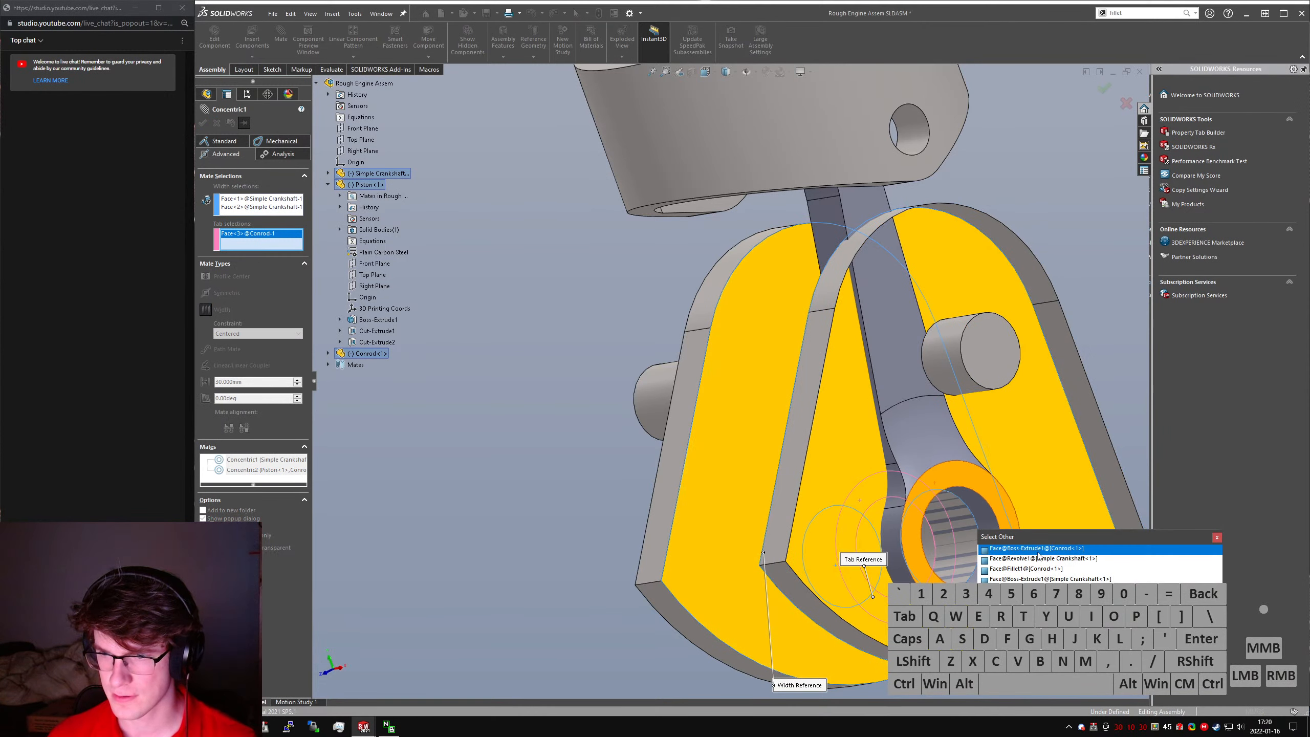
left_click(1038, 551)
right_click(1032, 550)
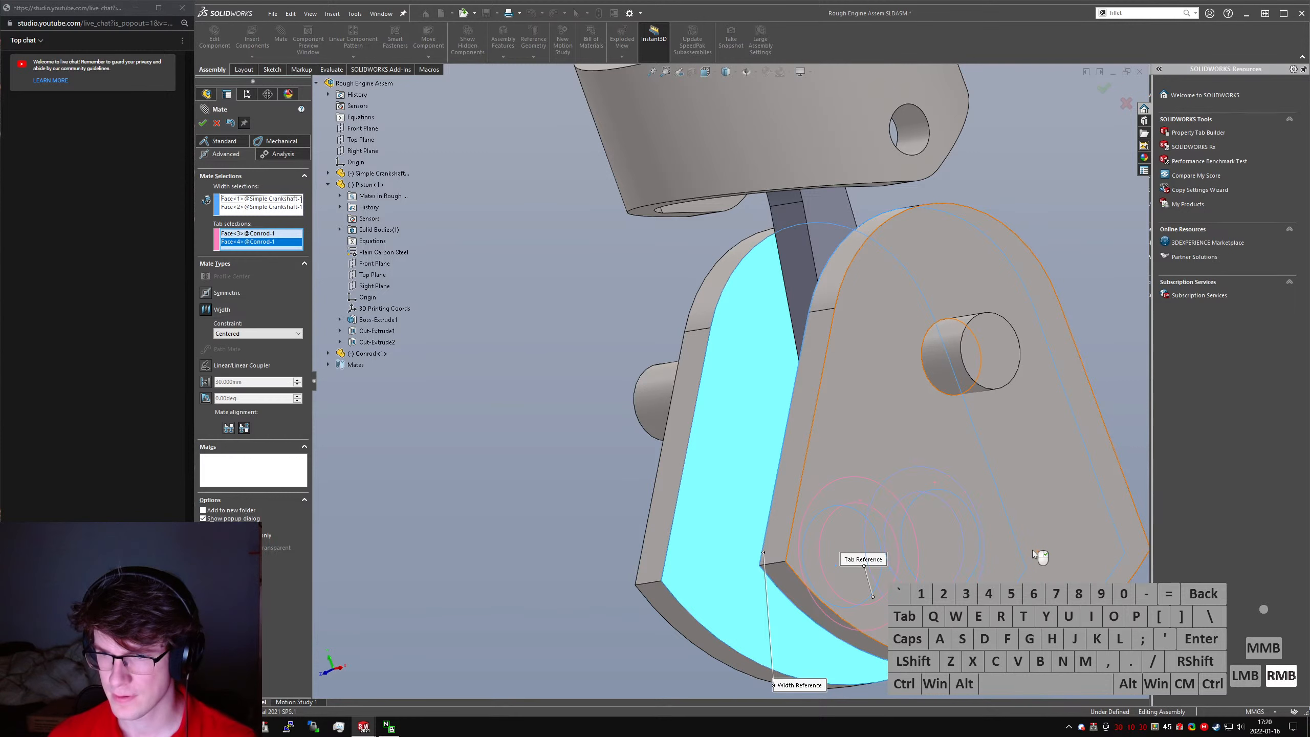
scroll(741, 431, "up", 4)
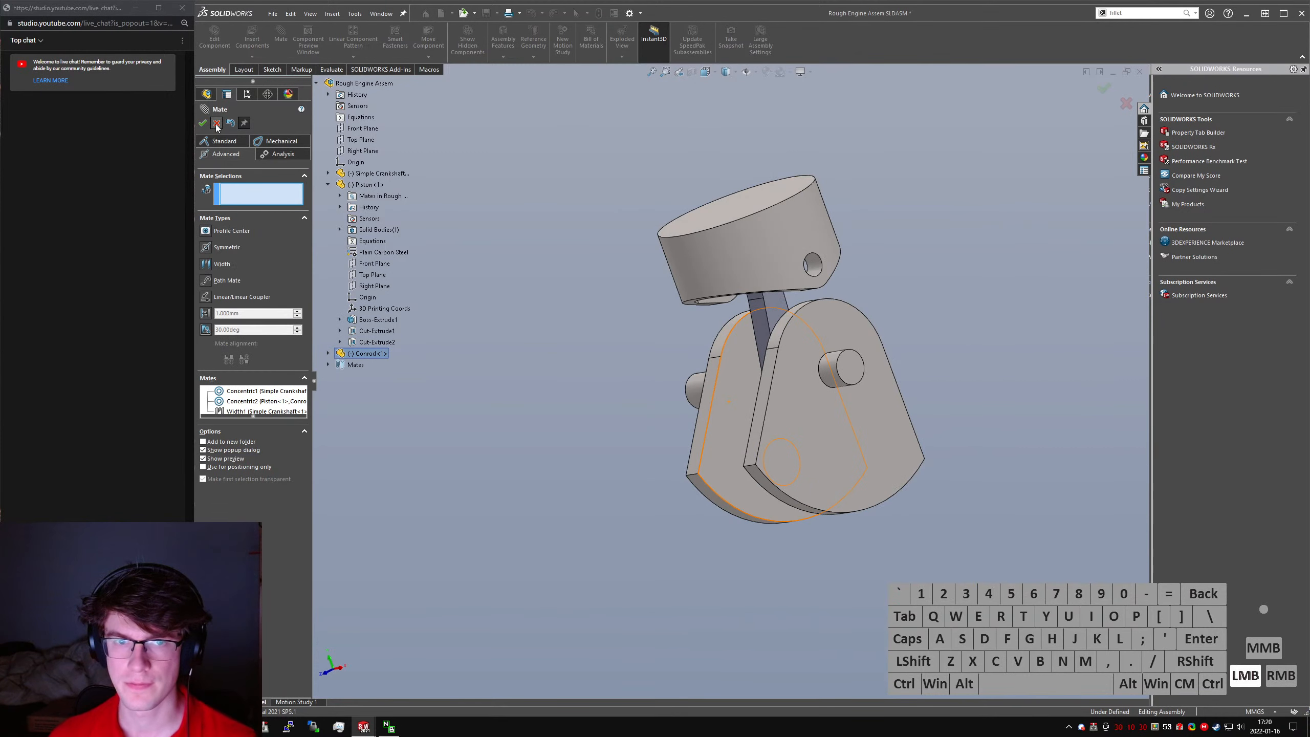
left_click(202, 124)
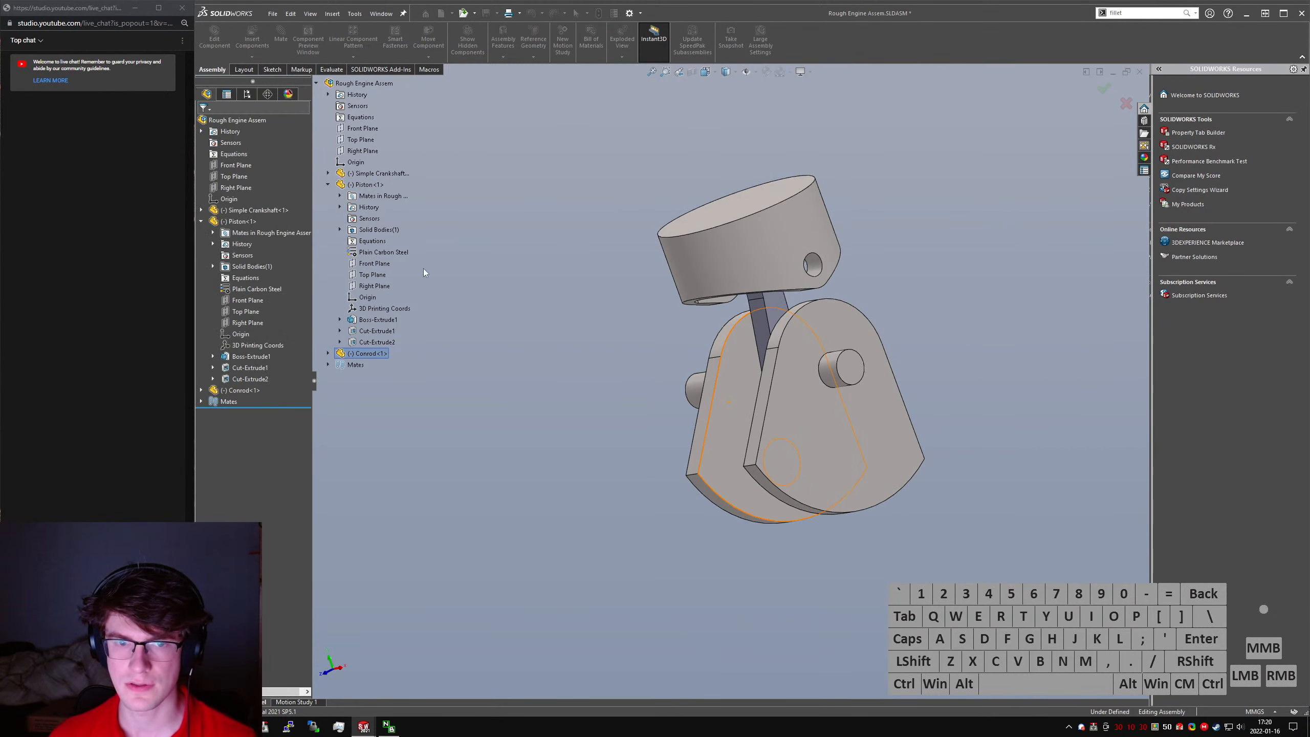
middle_click_drag(666, 325, 641, 383)
left_click_drag(732, 423, 700, 450)
left_click(729, 532)
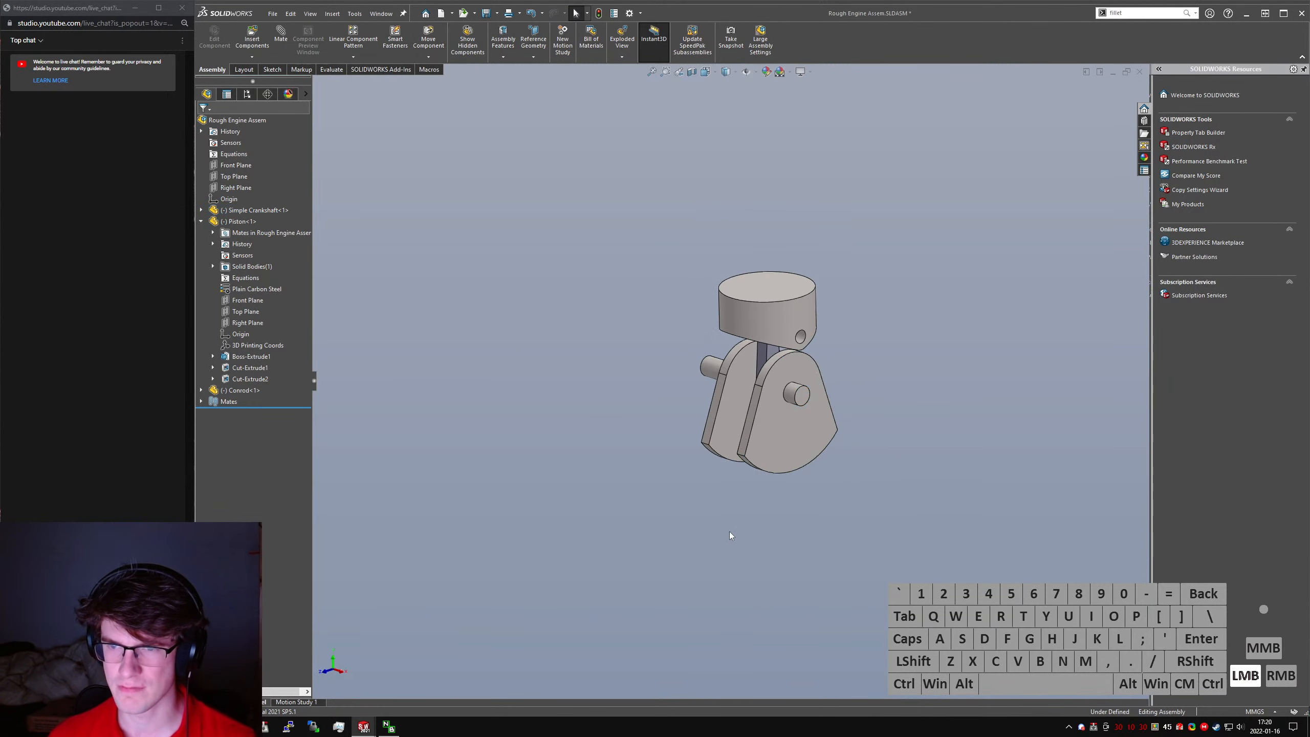
- Assign Plain Carbon Steel as the material of the Conrod part and save it
key("ctrl+Tab")
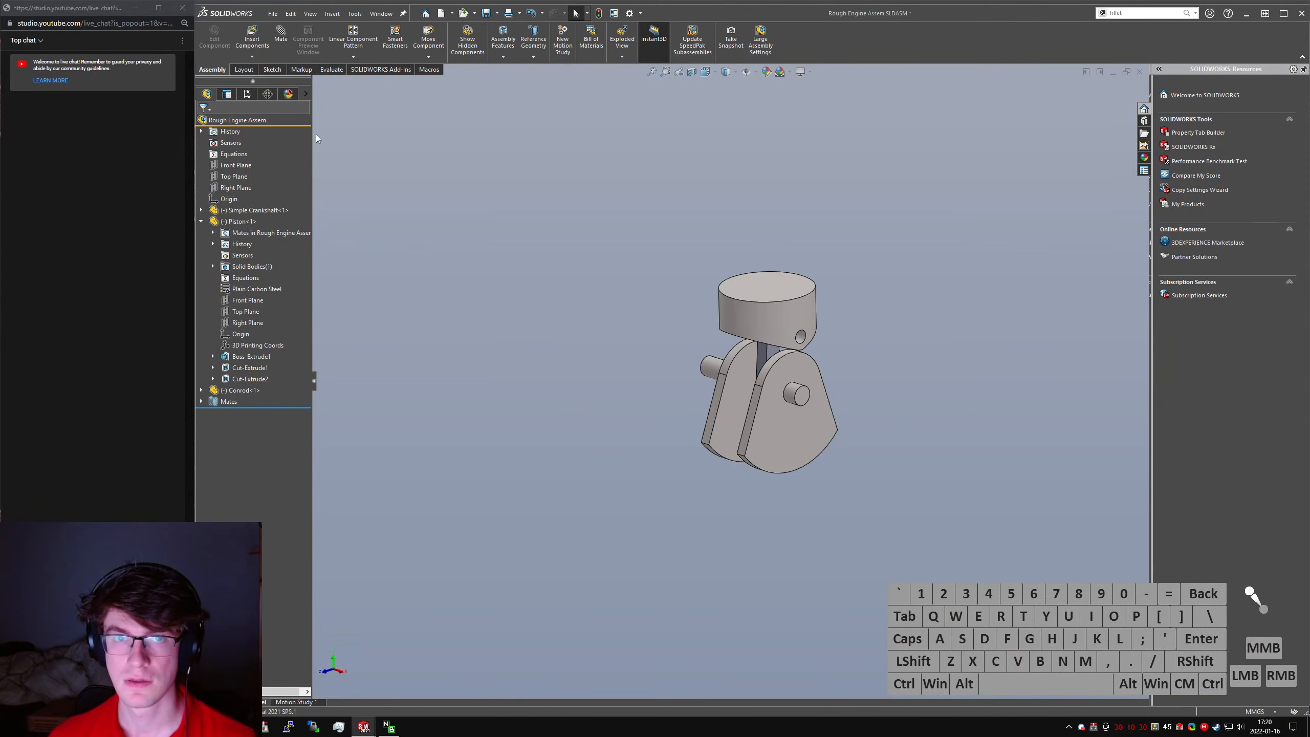
left_click(299, 56)
left_click(506, 69)
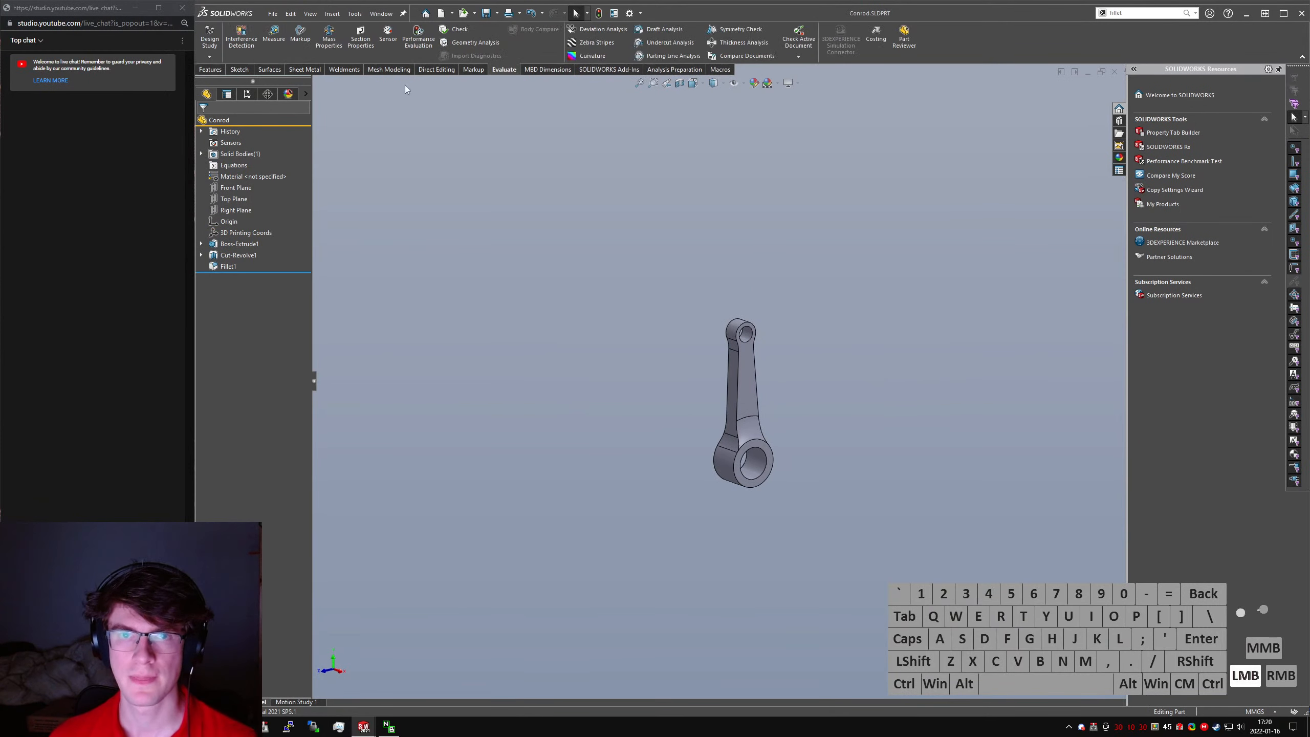
right_click(248, 177)
left_click(309, 235)
key("ctrl+s")
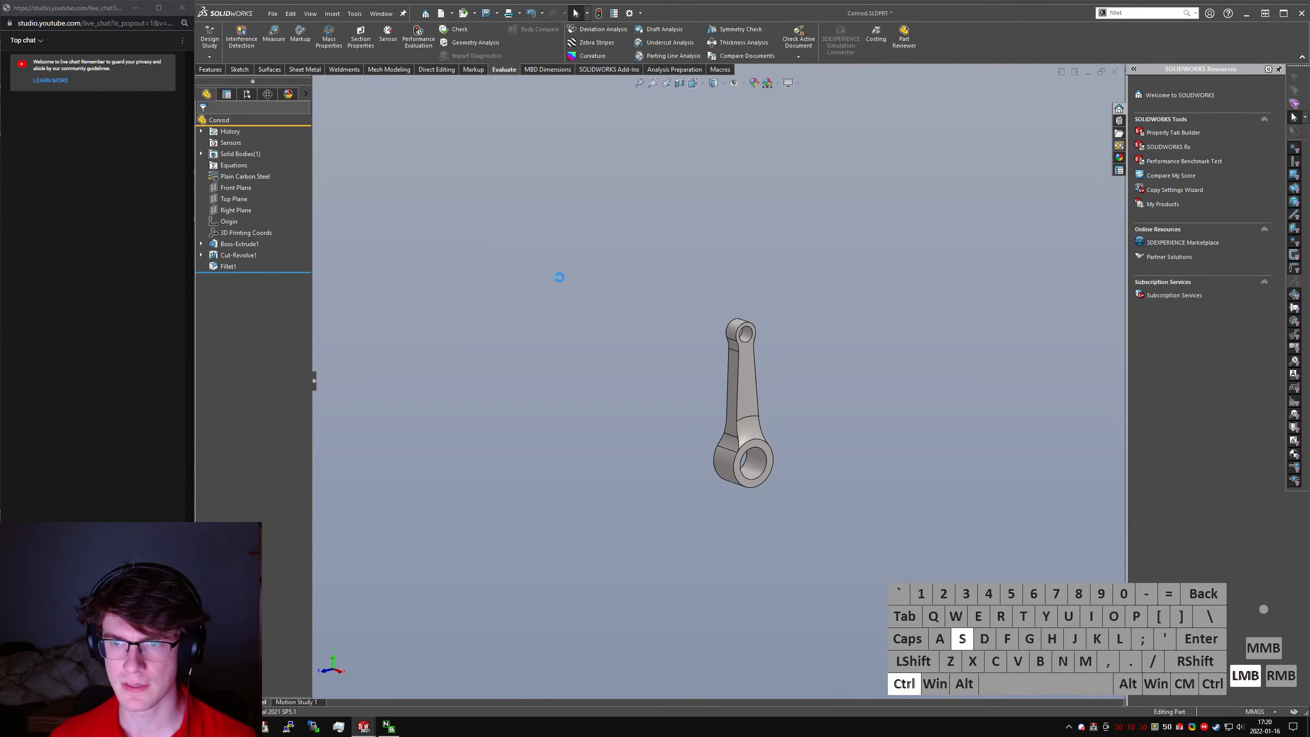
- Return to Rough Engine Assem and rotate the crankshaft until the crankpin and piston are near the top of the stroke
key("ctrl+Tab")
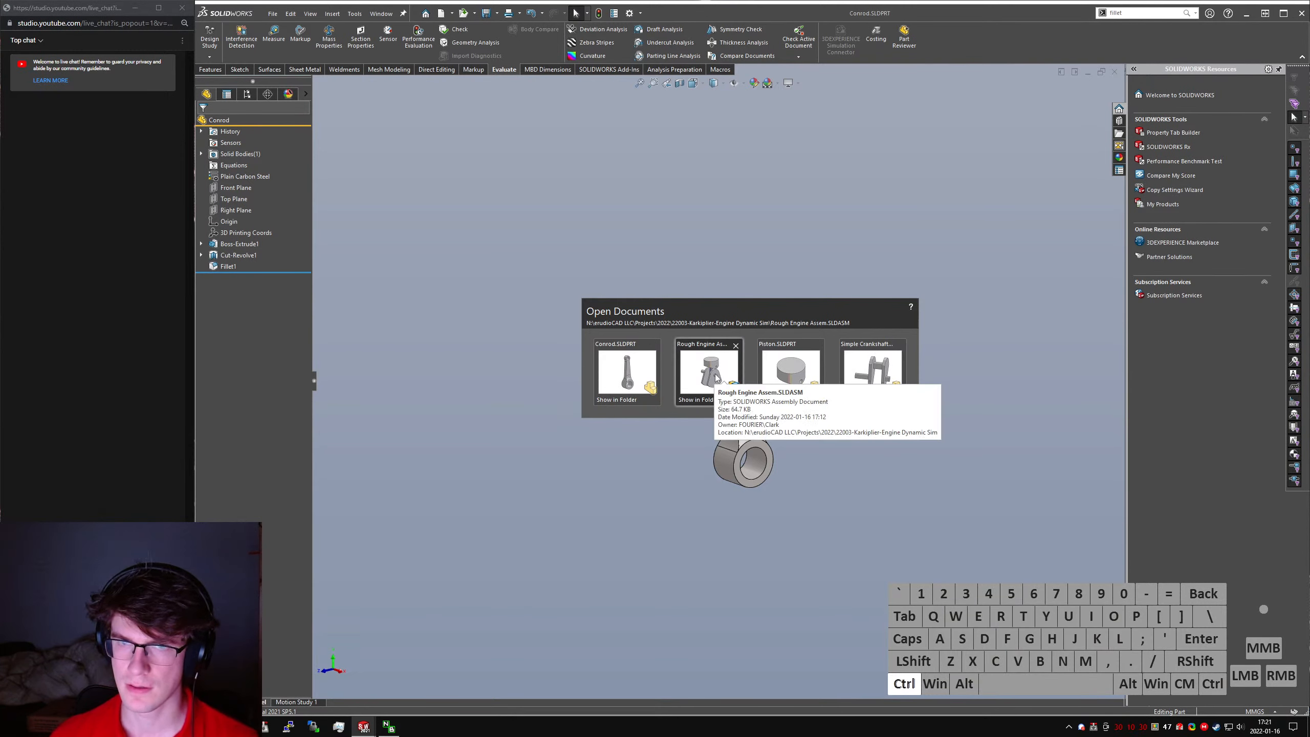
left_click(653, 372)
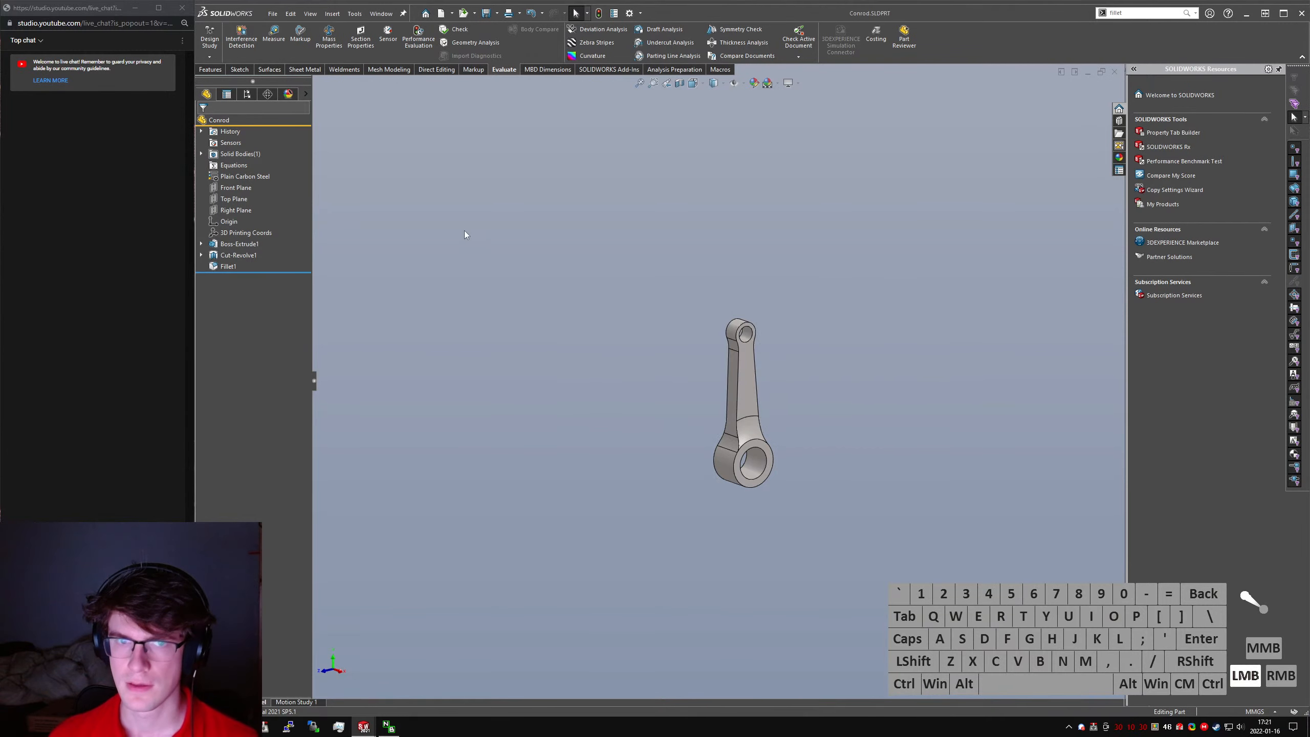
key("ctrl+Tab")
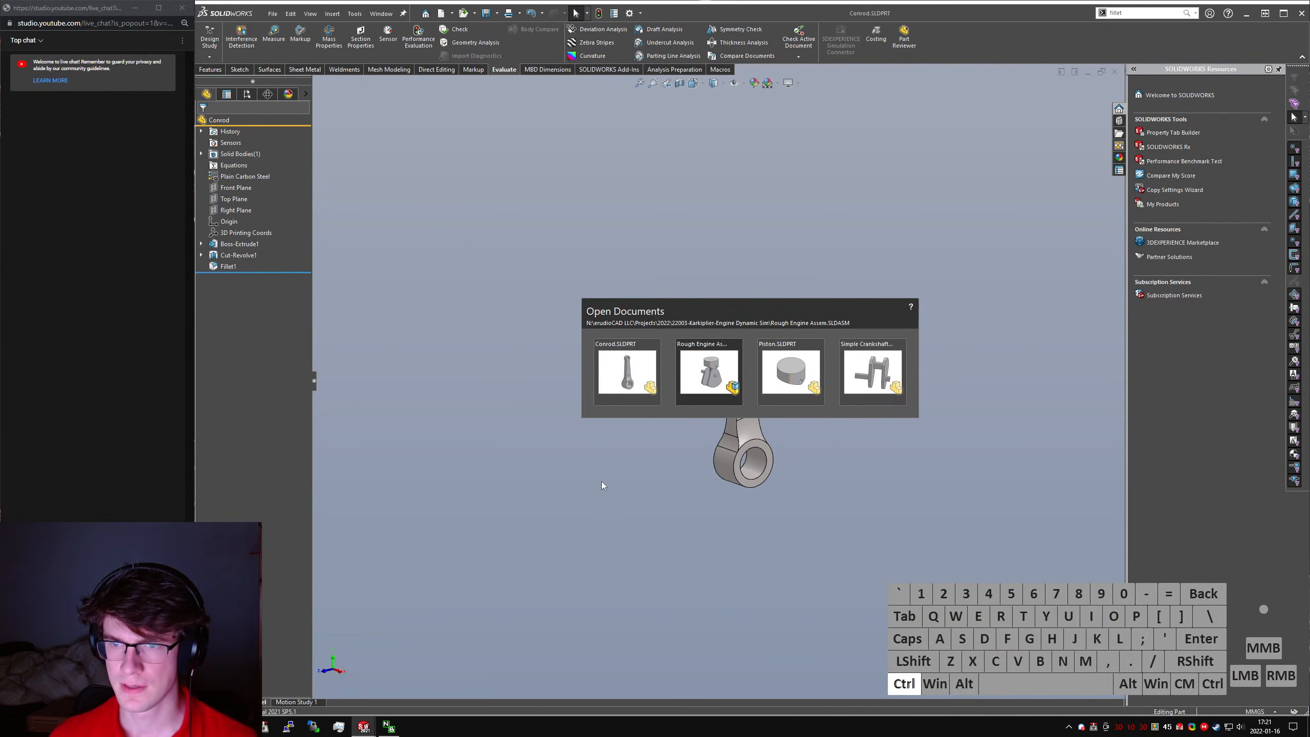
left_click(539, 389)
key("ctrl+7")
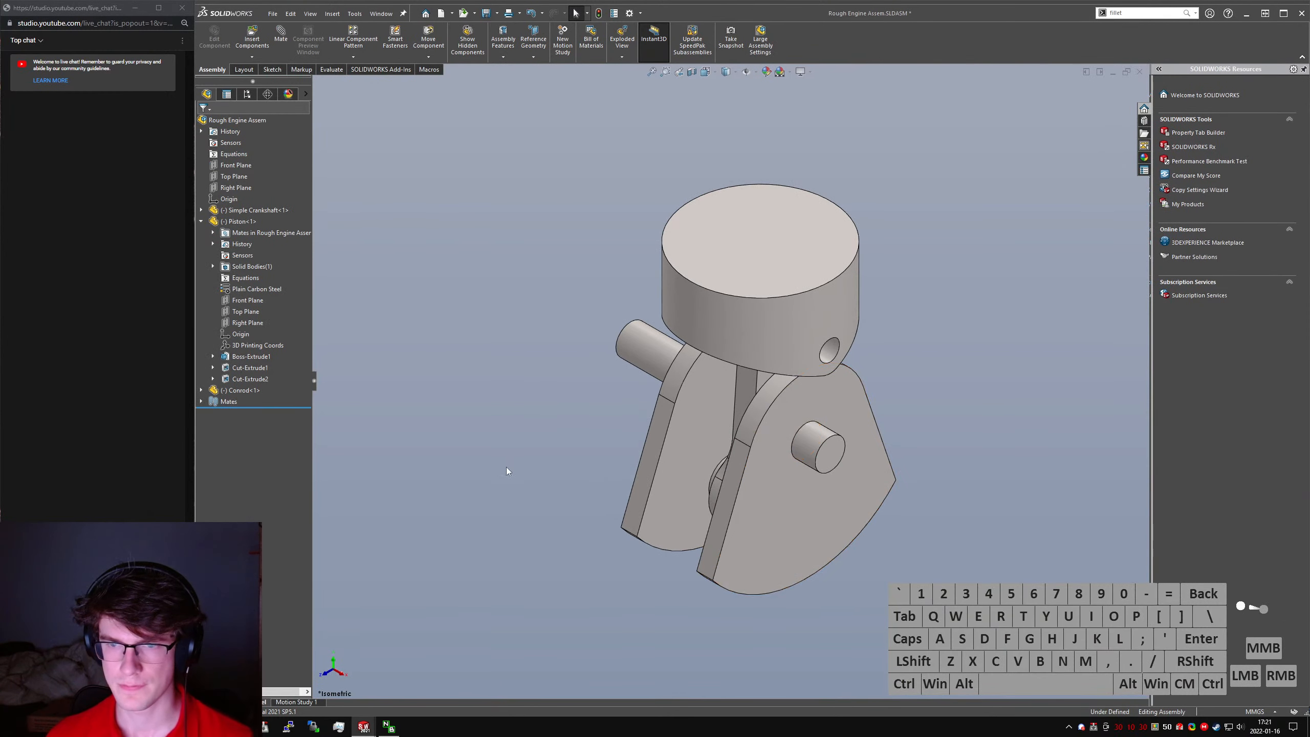
left_click_drag(658, 479, 640, 503)
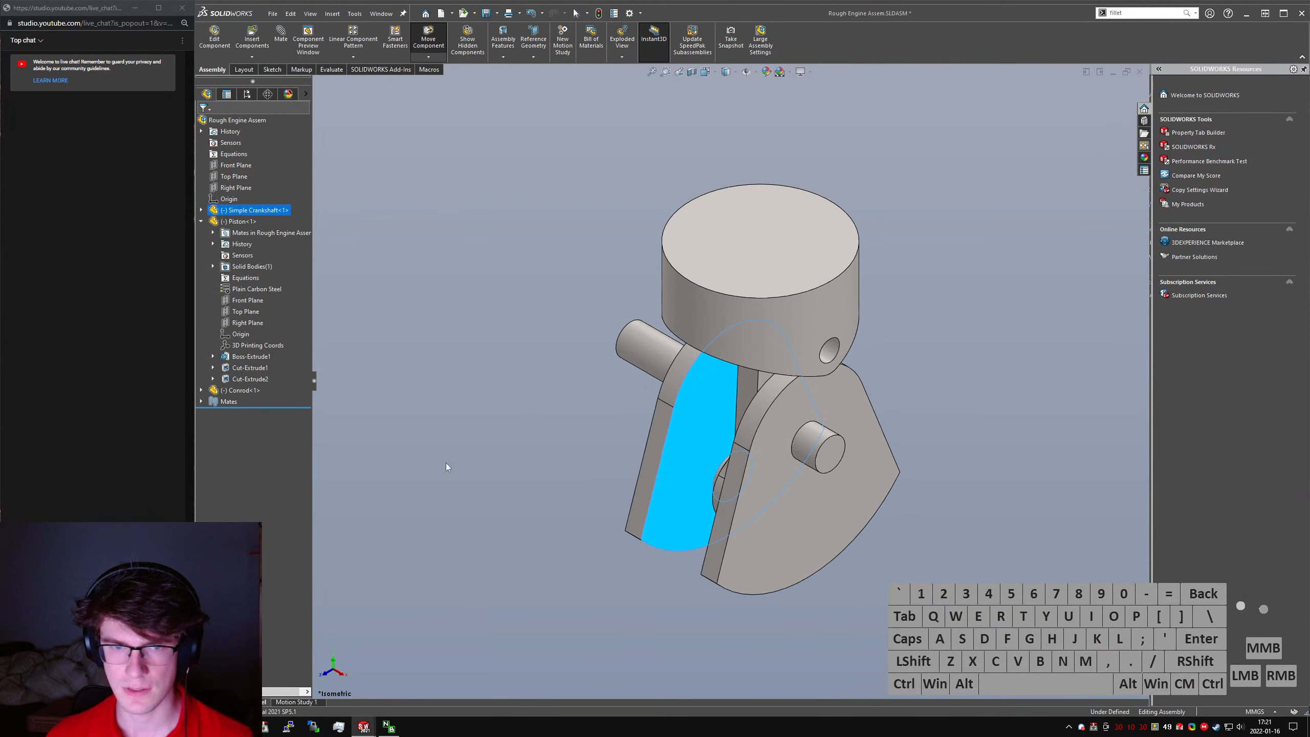
left_click(200, 221)
left_click(201, 209)
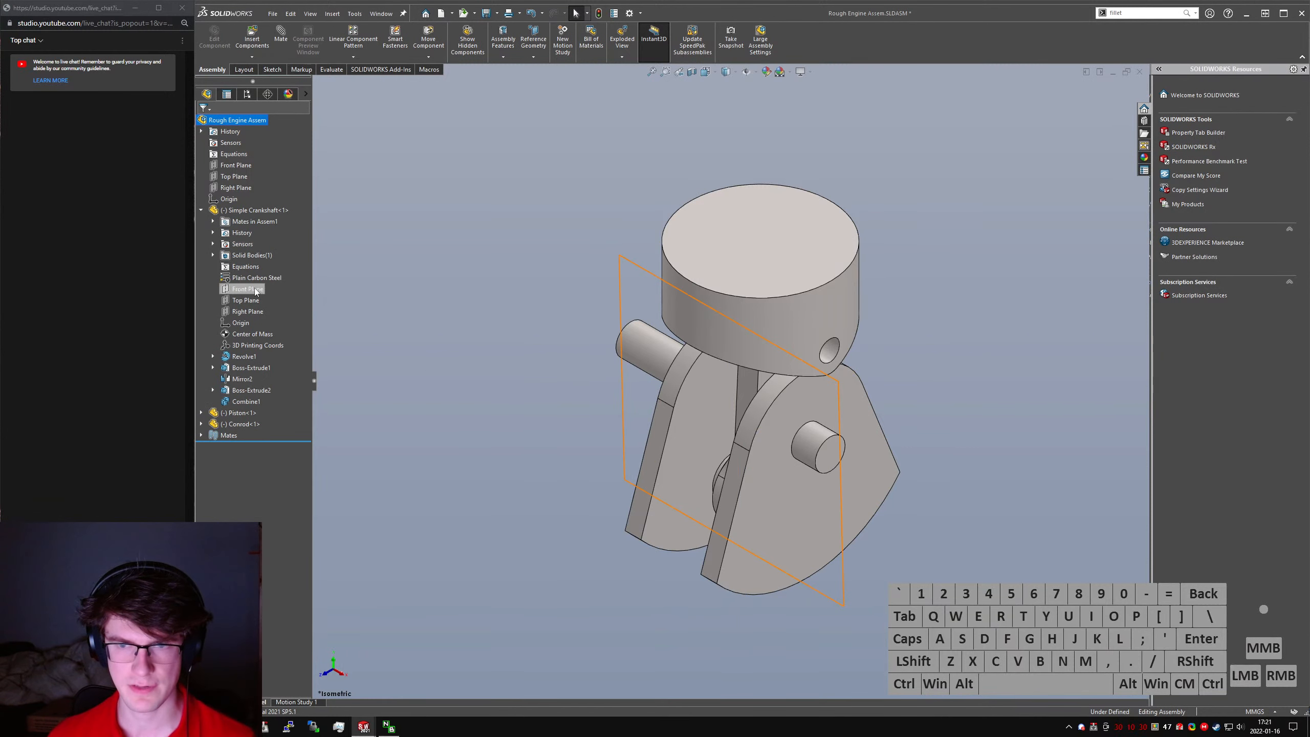
left_click_drag(762, 547, 871, 175)
left_click(453, 282)
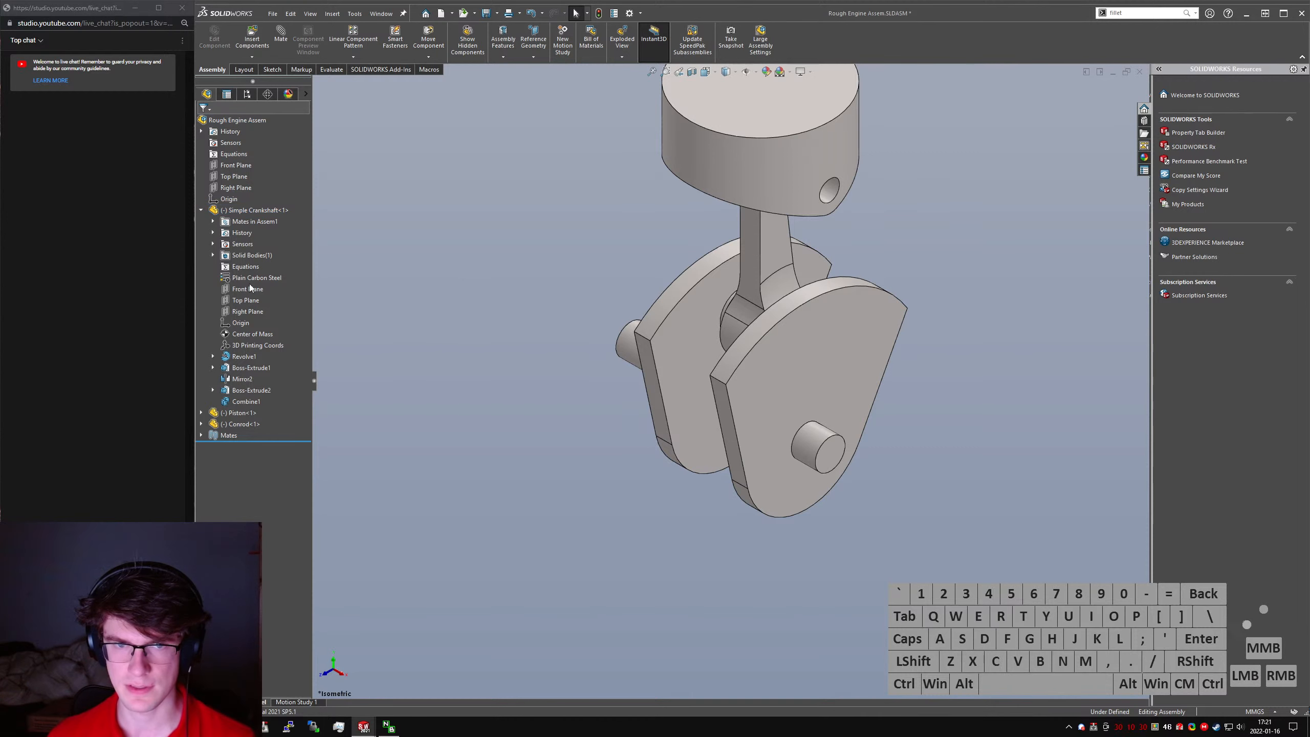
- Start an advanced Angle limit mate between the crankshaft's Front Plane and the assembly's Front Plane
left_click(315, 83)
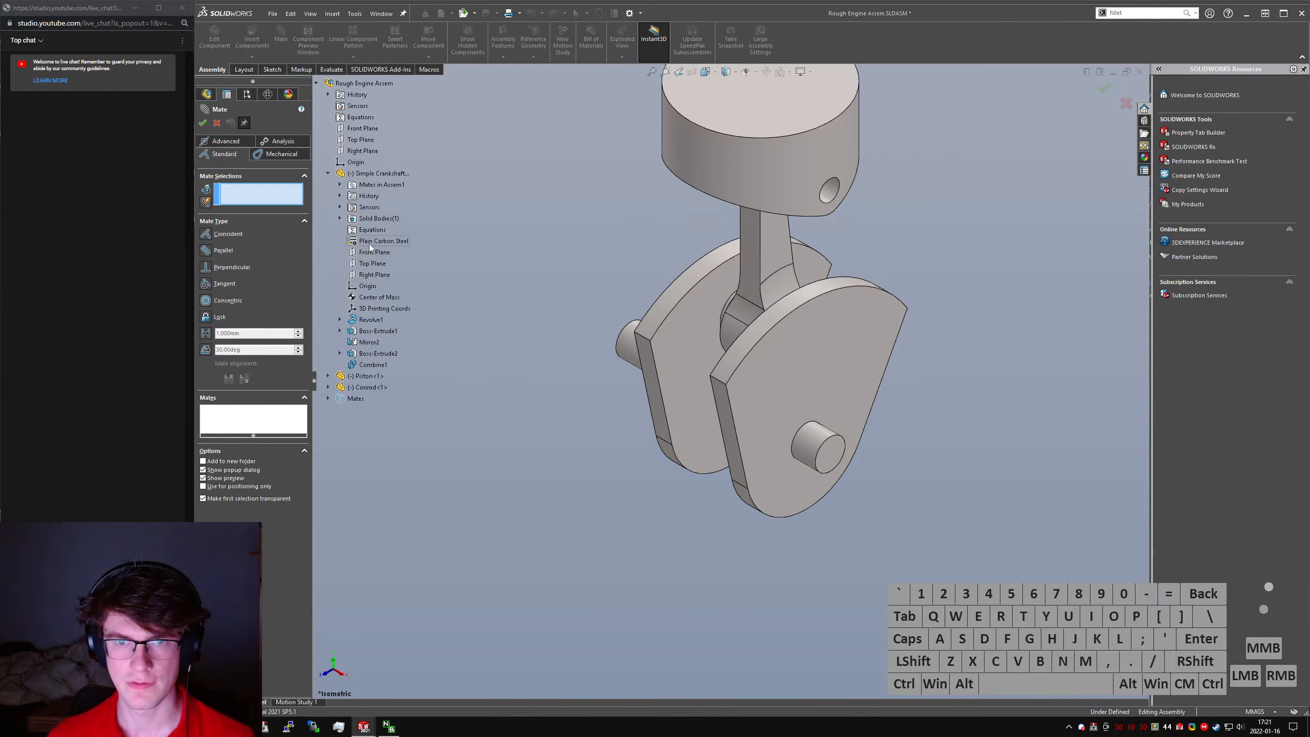
left_click(372, 251)
left_click(363, 128)
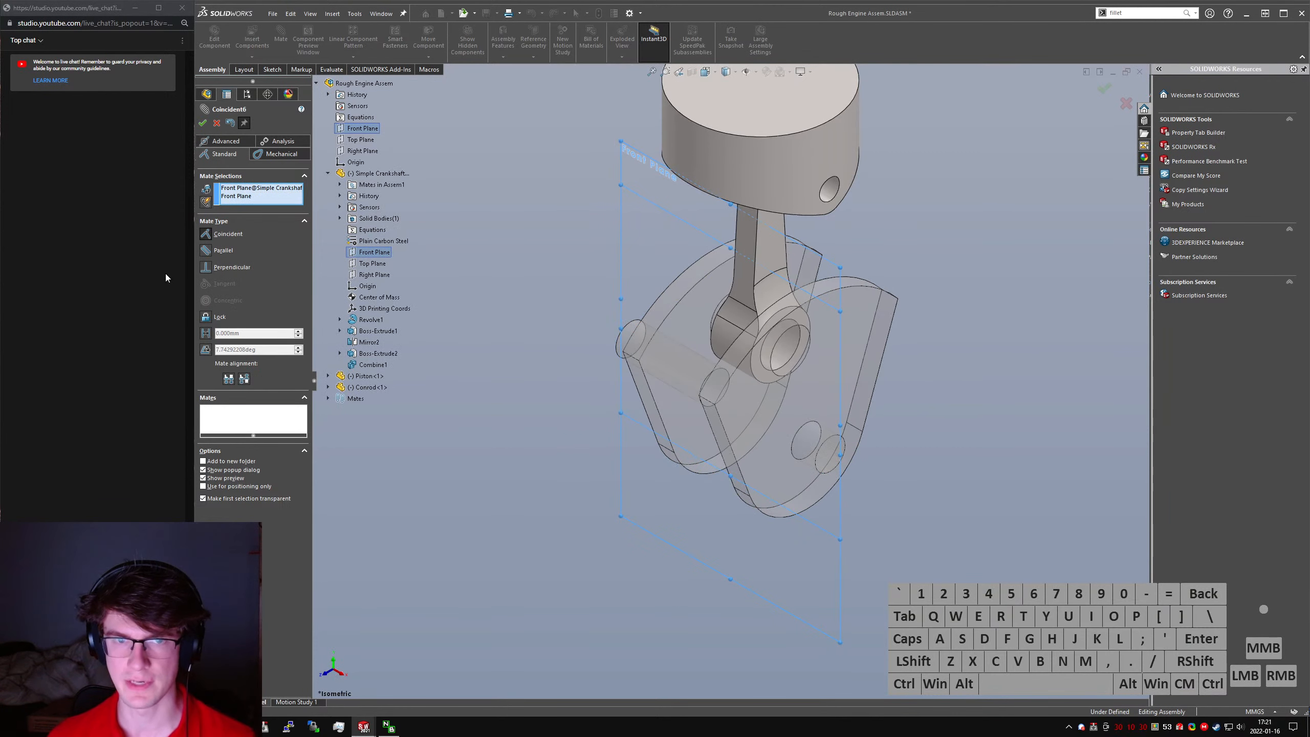
left_click(279, 140)
left_click(244, 155)
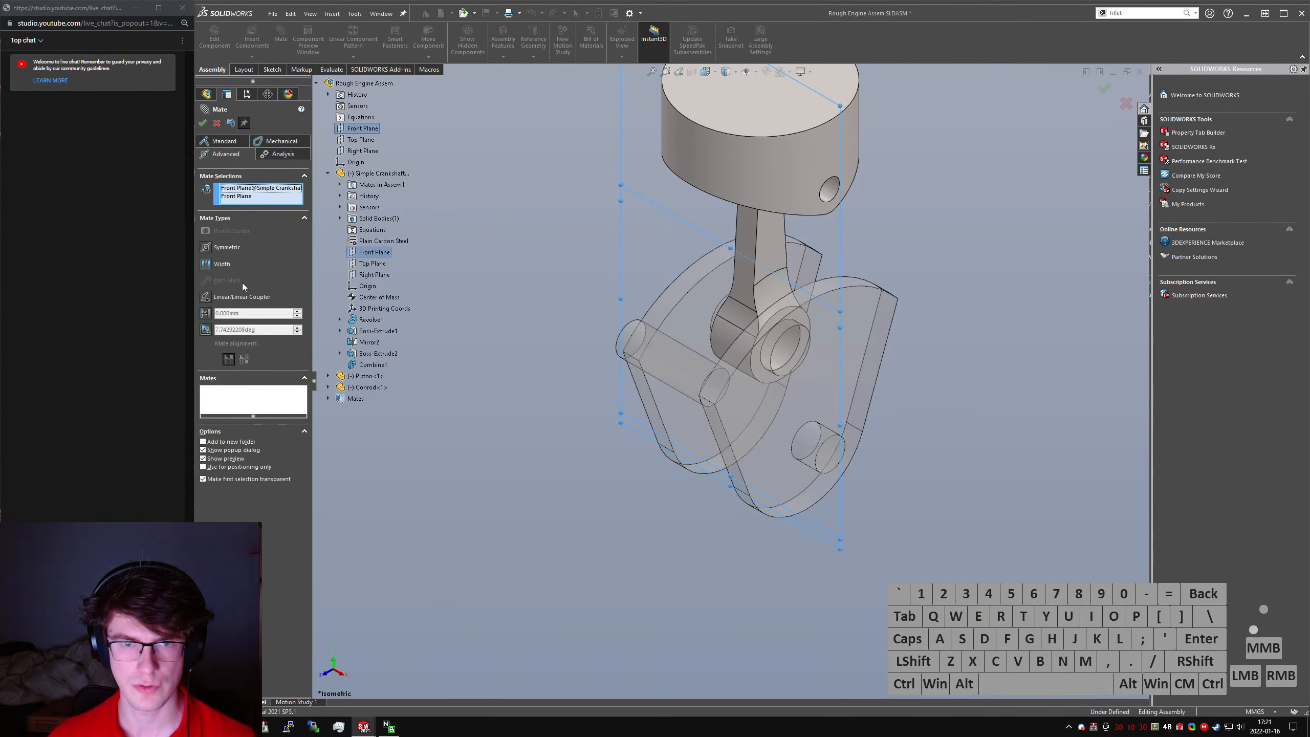
left_click(206, 330)
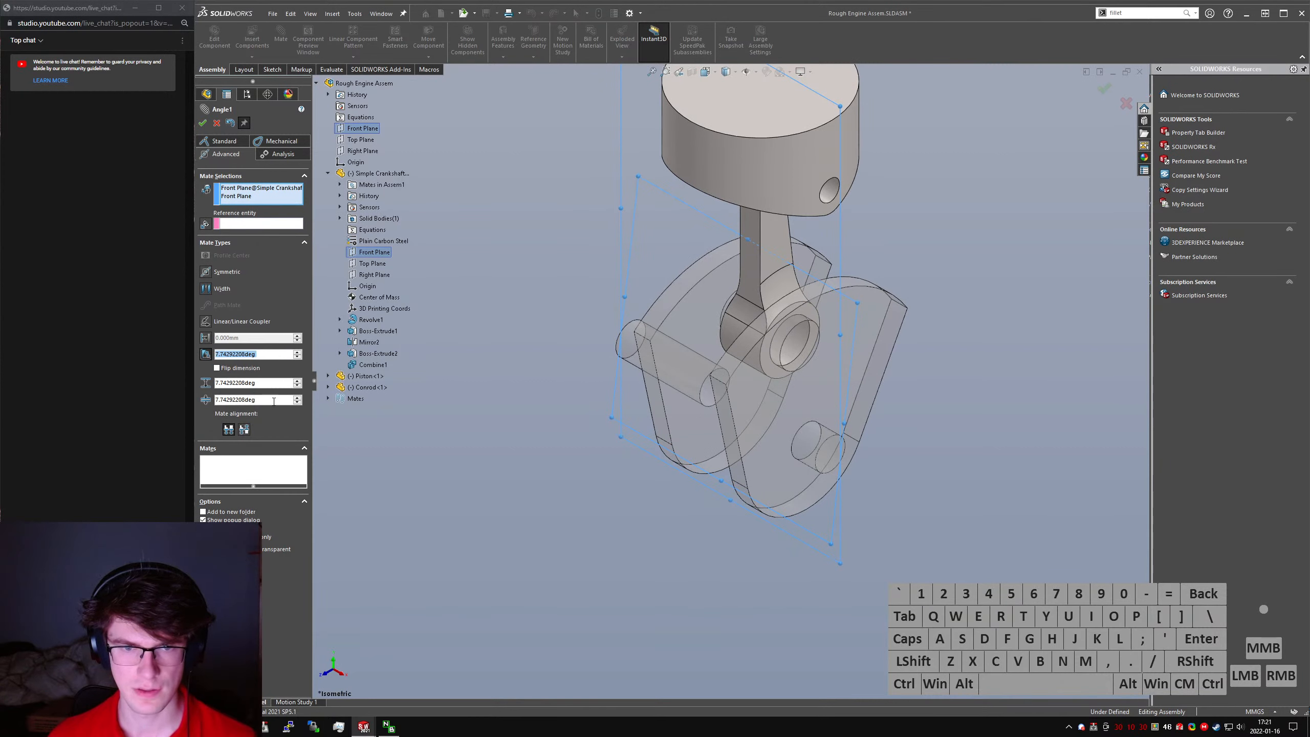
- Limit the crankshaft's mate angle to a maximum of 360° and a minimum of 0°, and apply the mate
left_click(274, 401)
key("ctrl+a")
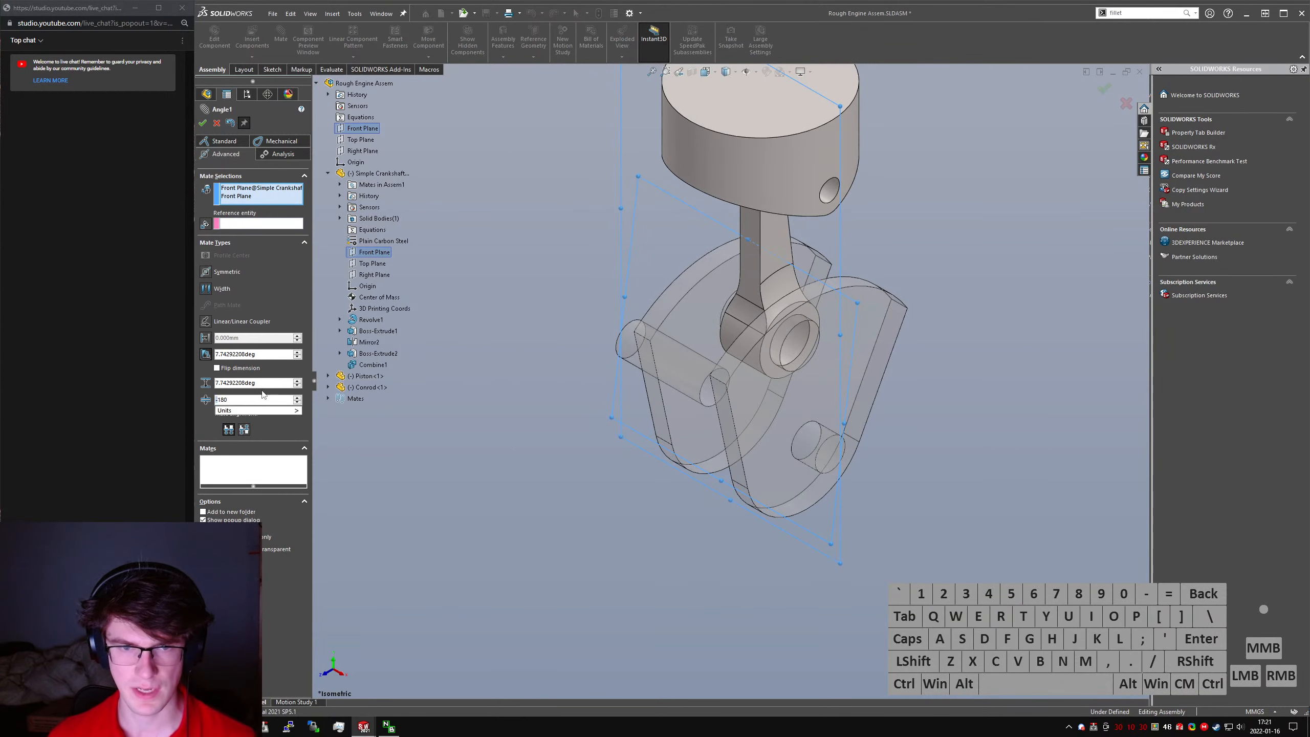
key("ctrl+a")
type("0")
type("0")
key("shift+Tab")
type("0")
left_click(203, 122)
left_click(217, 123)
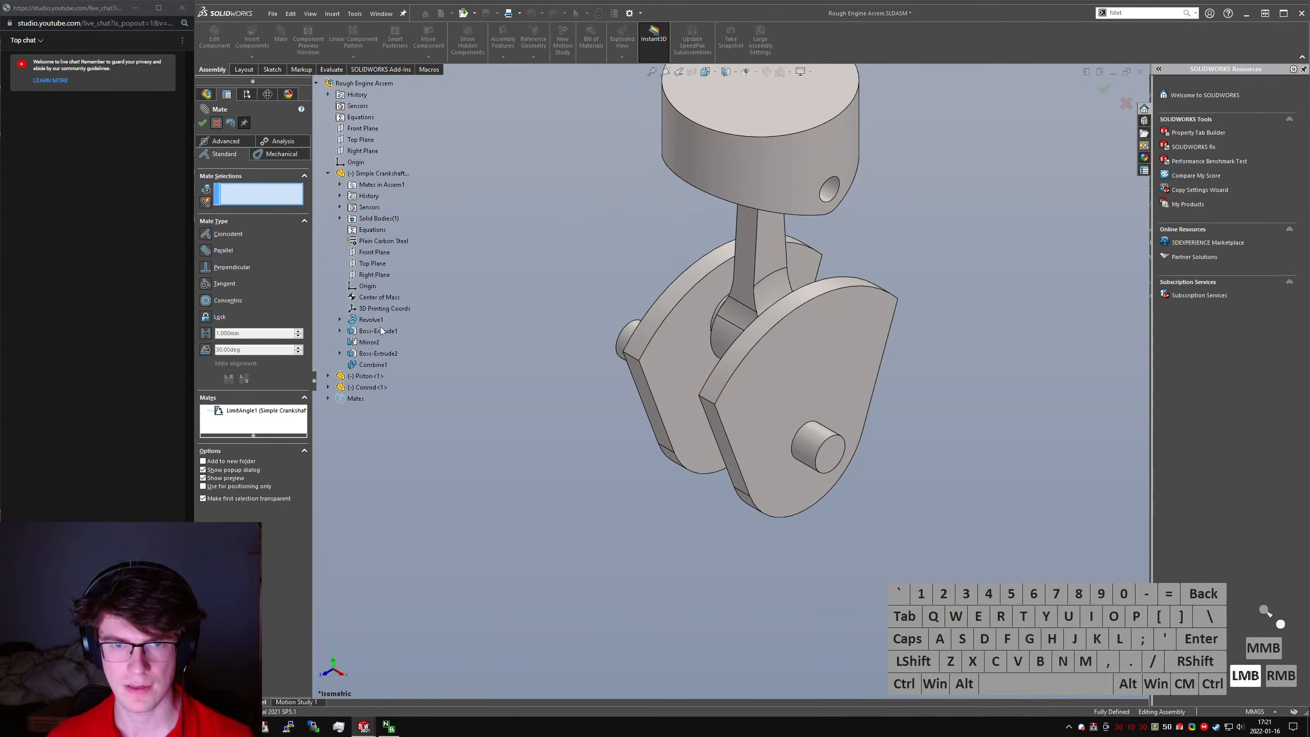
- Test the crankshaft's rotation under the limit angle mate and save the assembly
left_click_drag(732, 375, 576, 395)
middle_click_drag(805, 445, 776, 452)
key("ctrl+7")
key("ctrl+s")
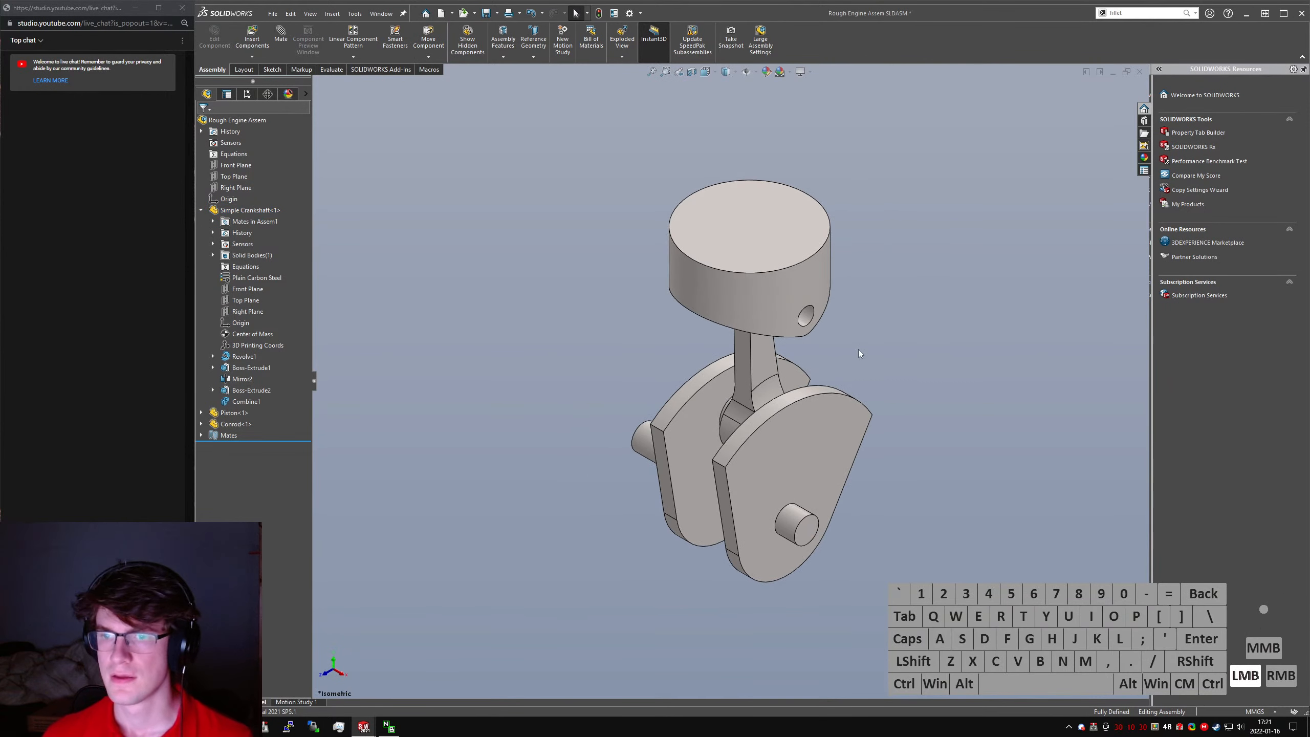
left_click_drag(798, 451, 712, 428)
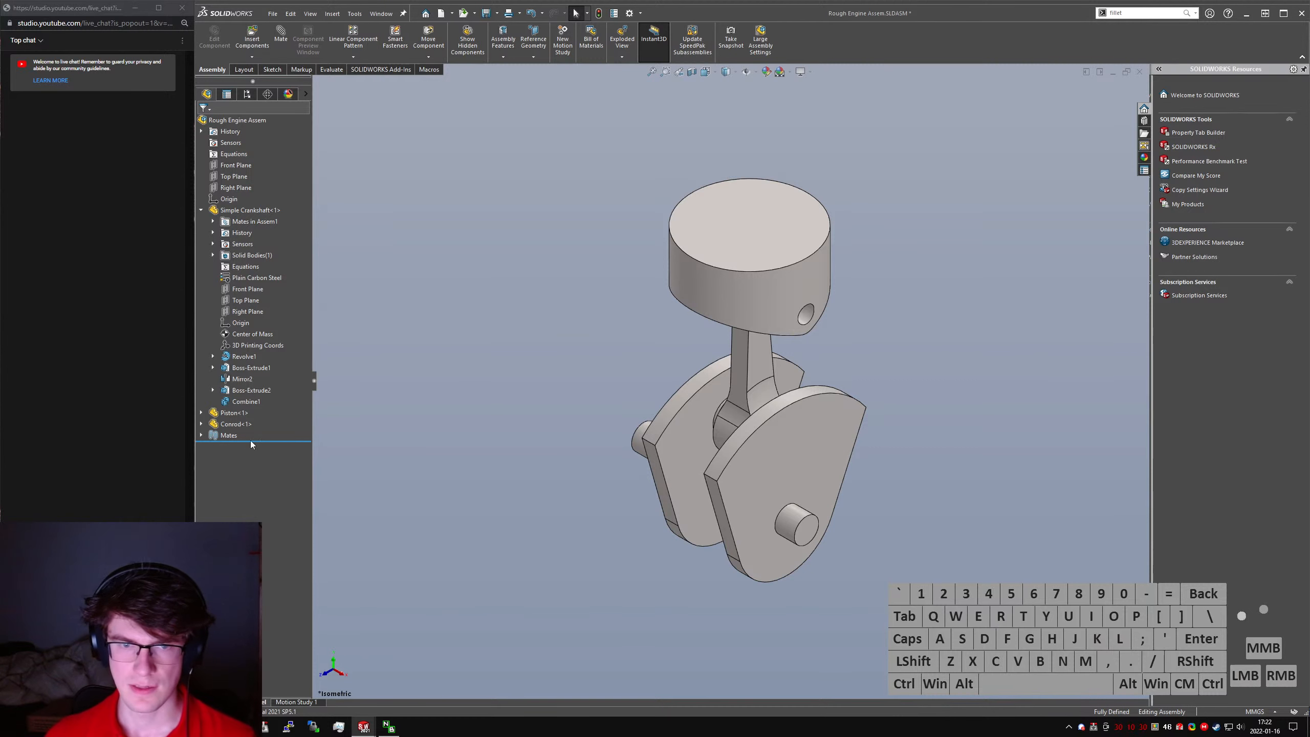
- Edit the crankshaft's limit angle mate to set its current angle to 0°, and save the assembly
left_click(245, 244)
key("shift+c")
left_click(201, 244)
left_click(234, 335)
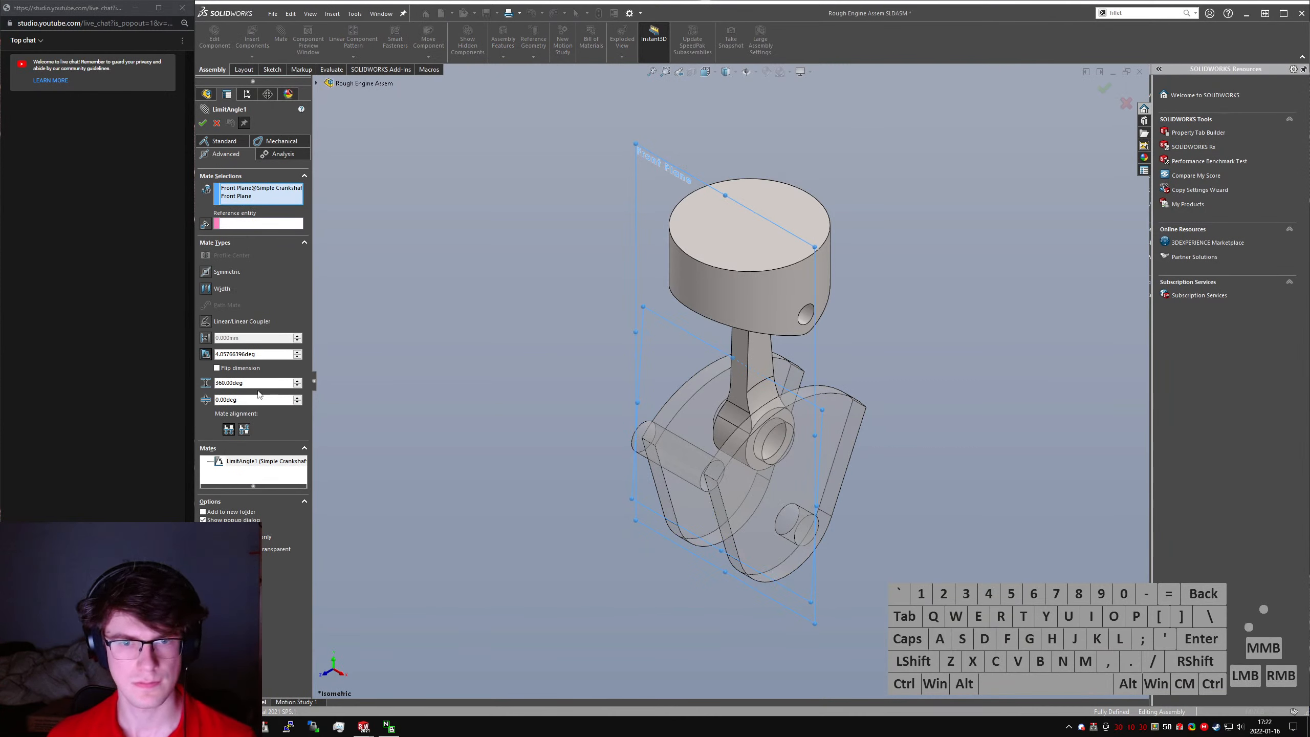
left_click(258, 355)
key("ctrl+a")
type("0")
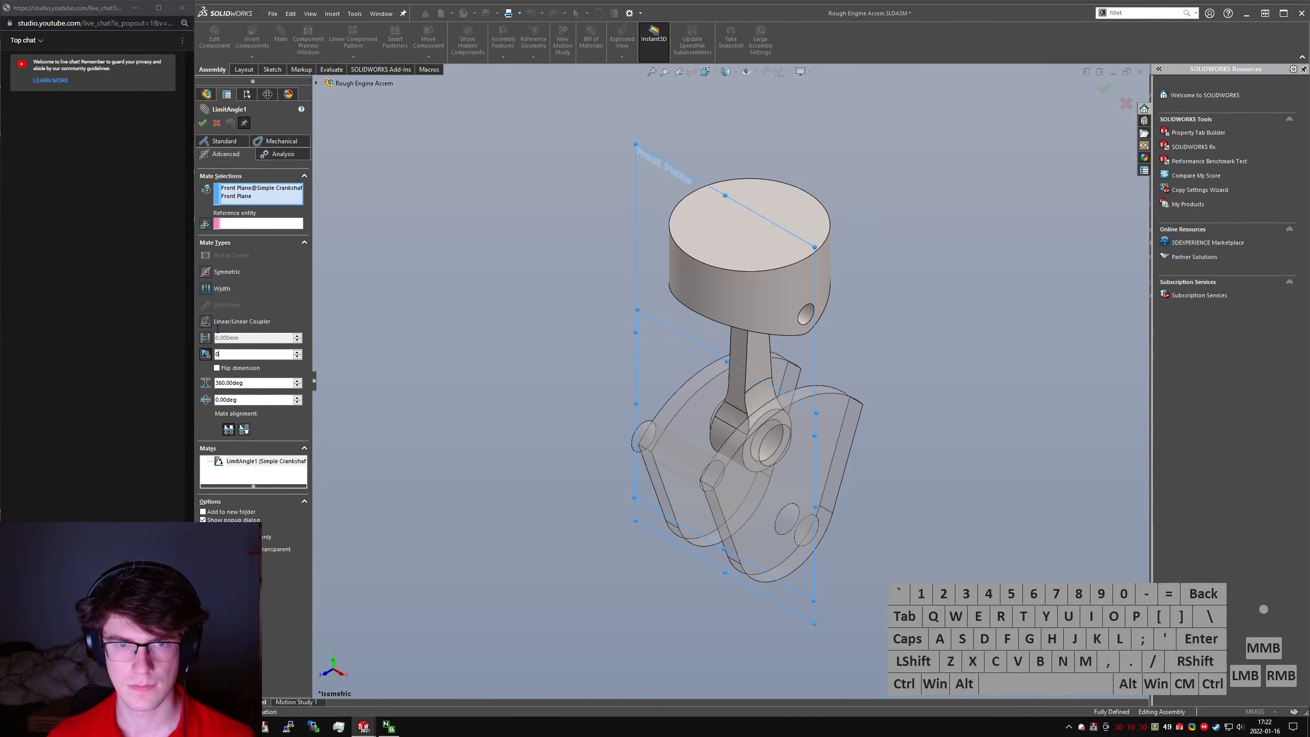
left_click(203, 123)
left_click(216, 123)
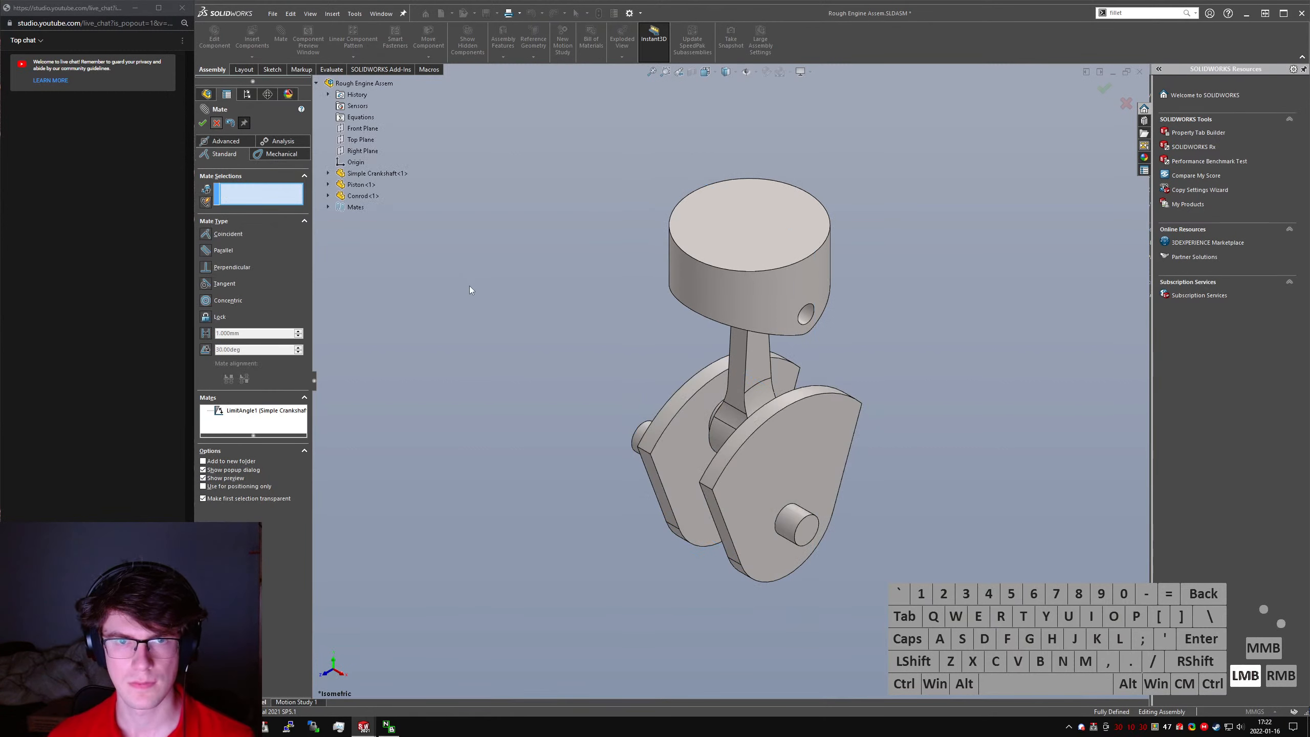
key("ctrl+s")
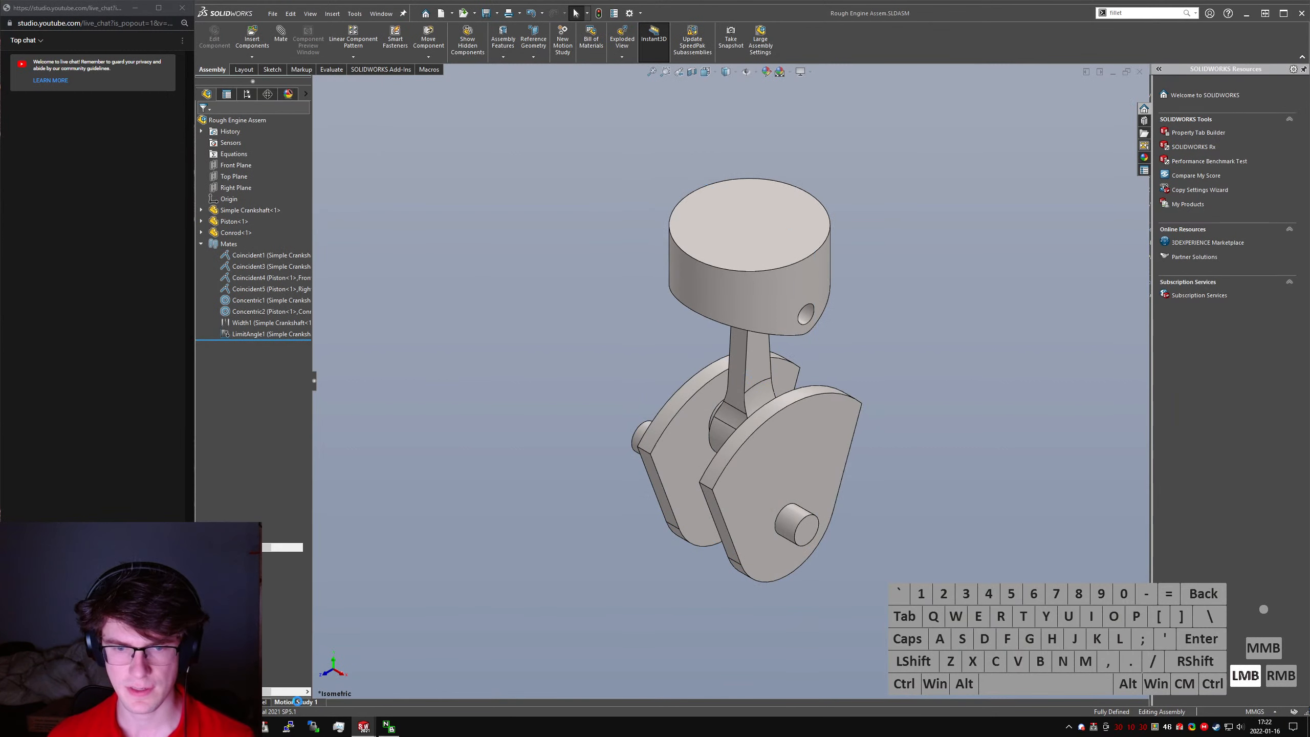
- Open Motion Study 1 and add a Center of Mass reference to the assembly
left_click(297, 702)
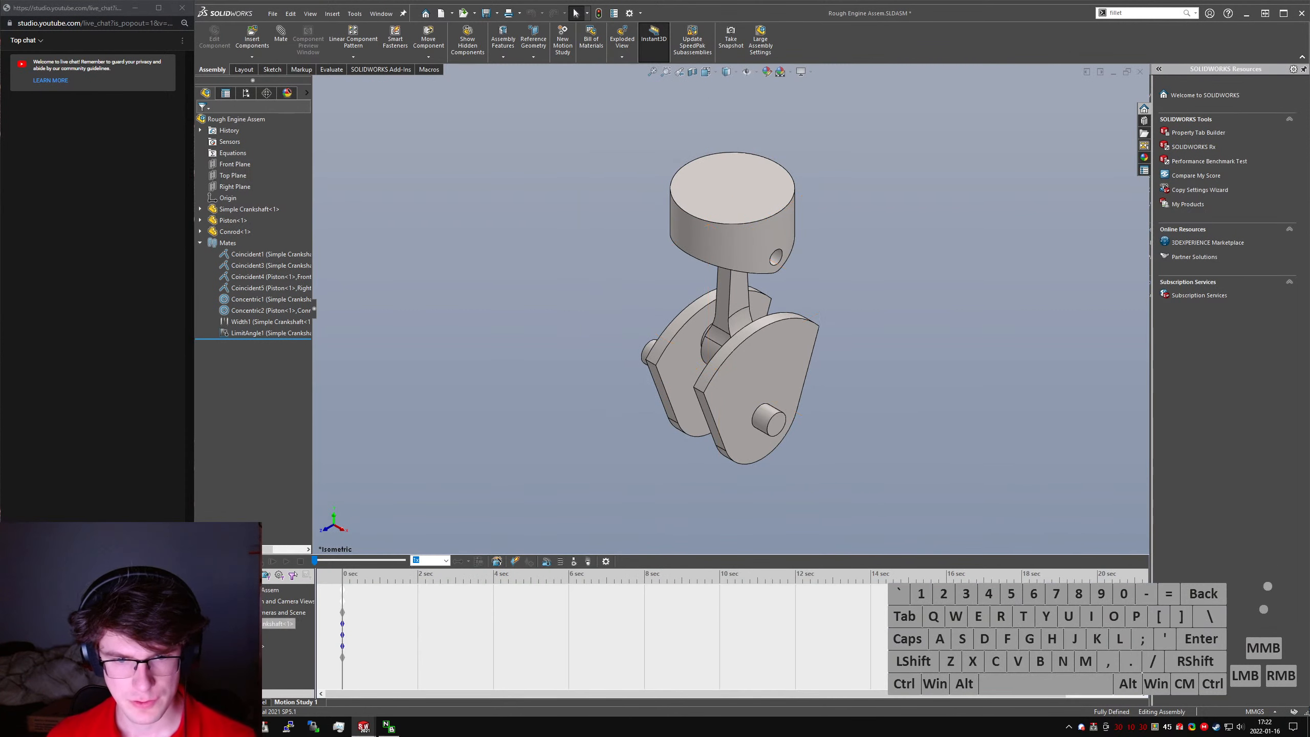
left_click(202, 244)
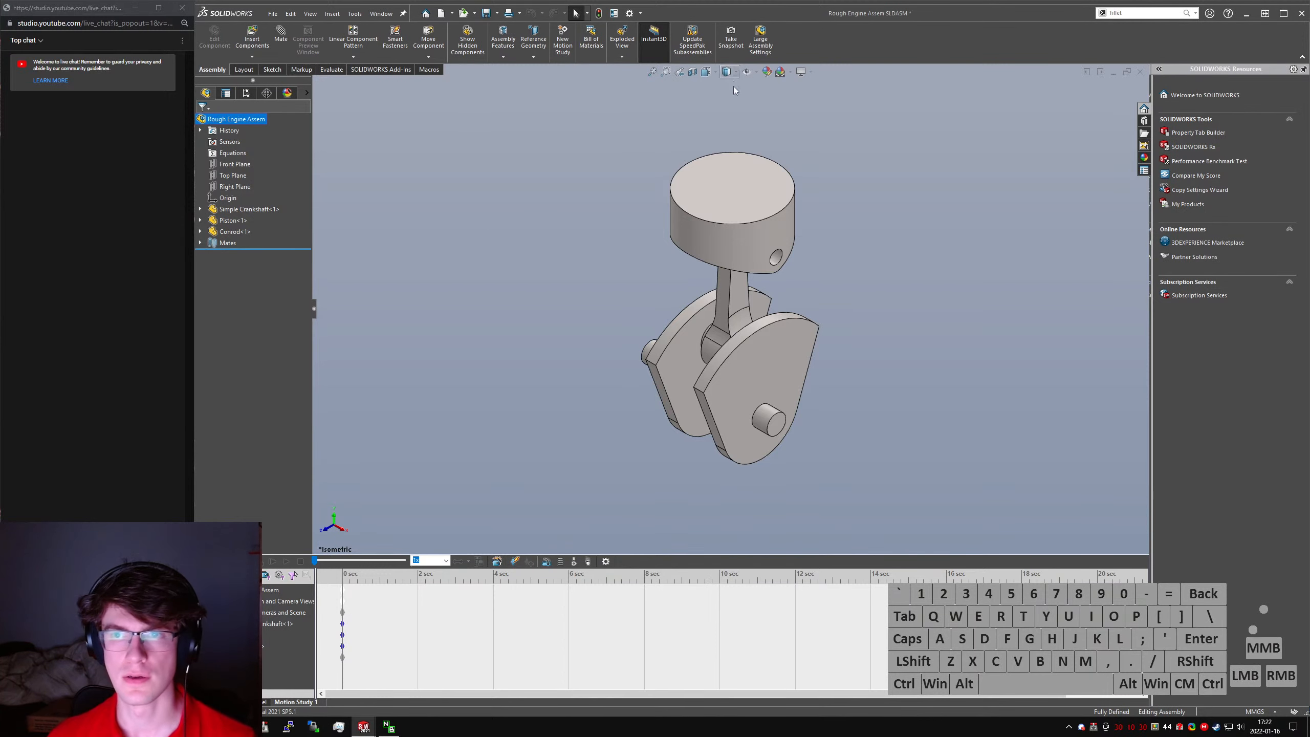
left_click(532, 55)
left_click(545, 118)
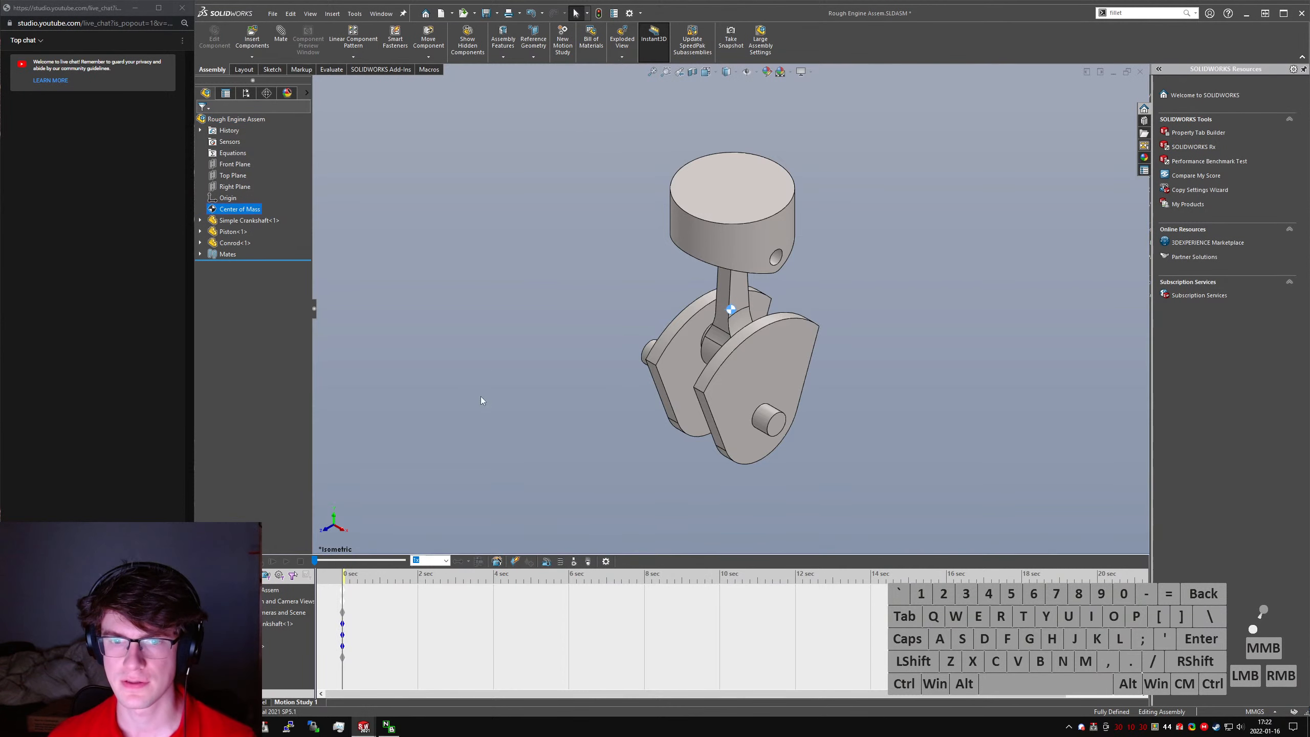
left_click(213, 657)
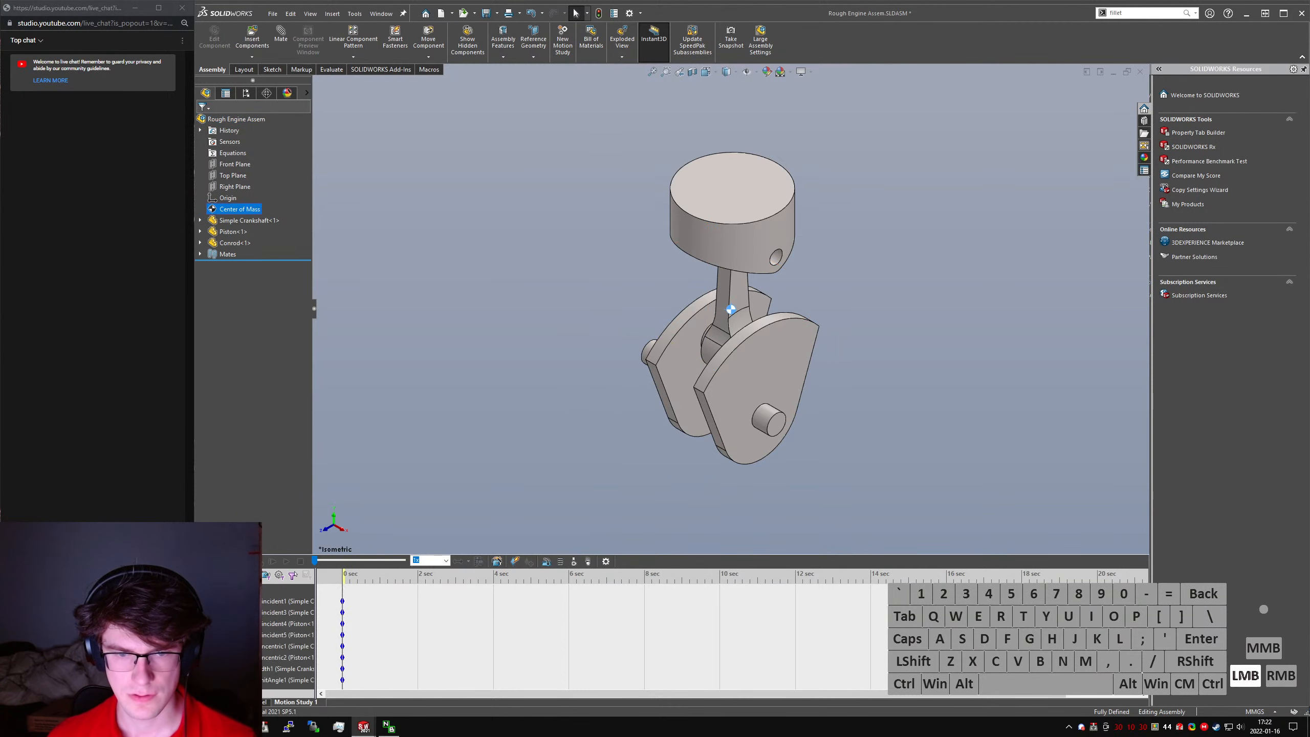
left_click(214, 590)
left_click(616, 363)
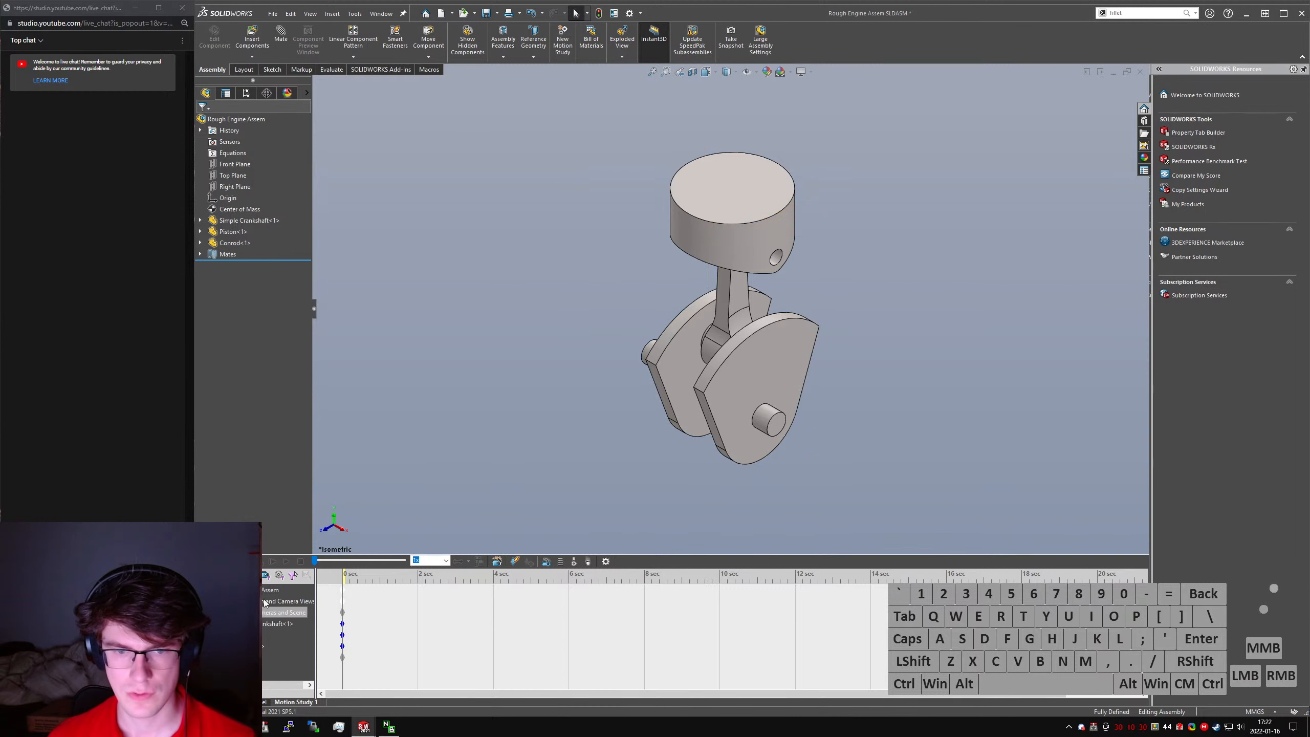
right_click(242, 589)
left_click(245, 598)
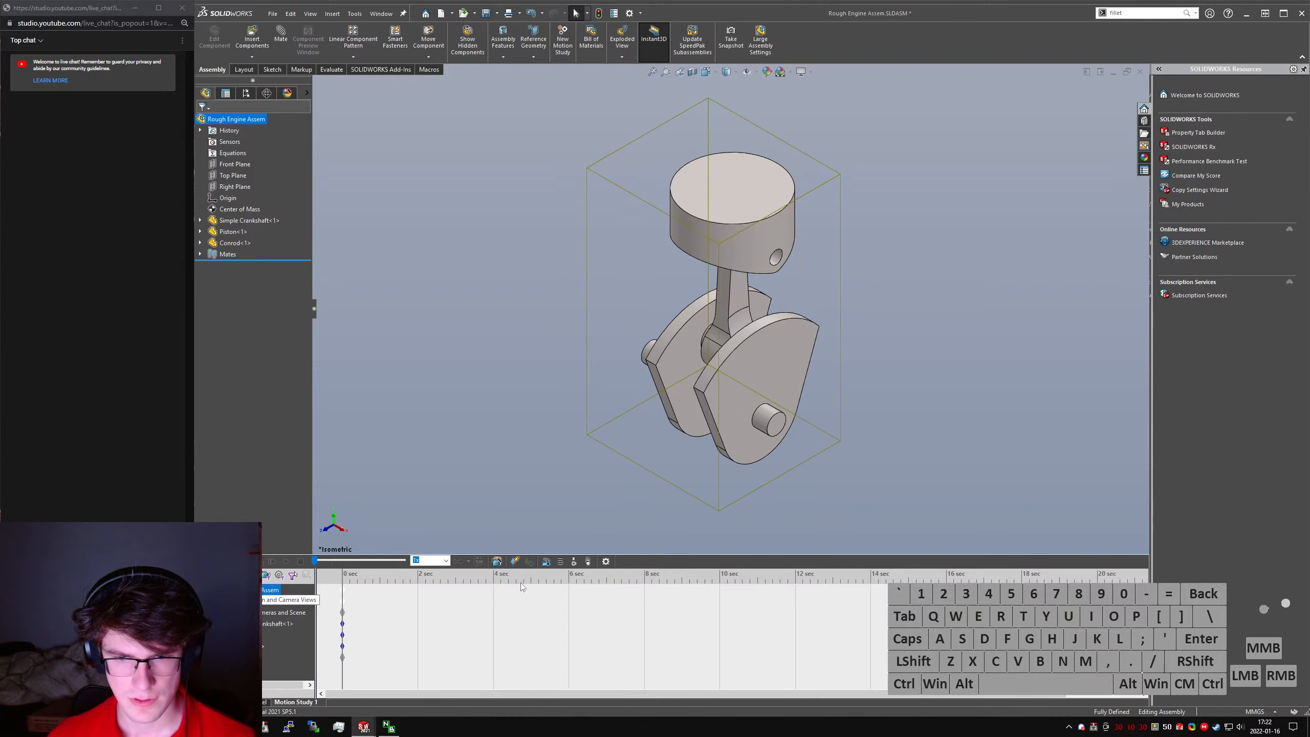
- Add a rotary motor on the crankshaft's front journal, running at a constant speed of 60 RPM
left_click(548, 562)
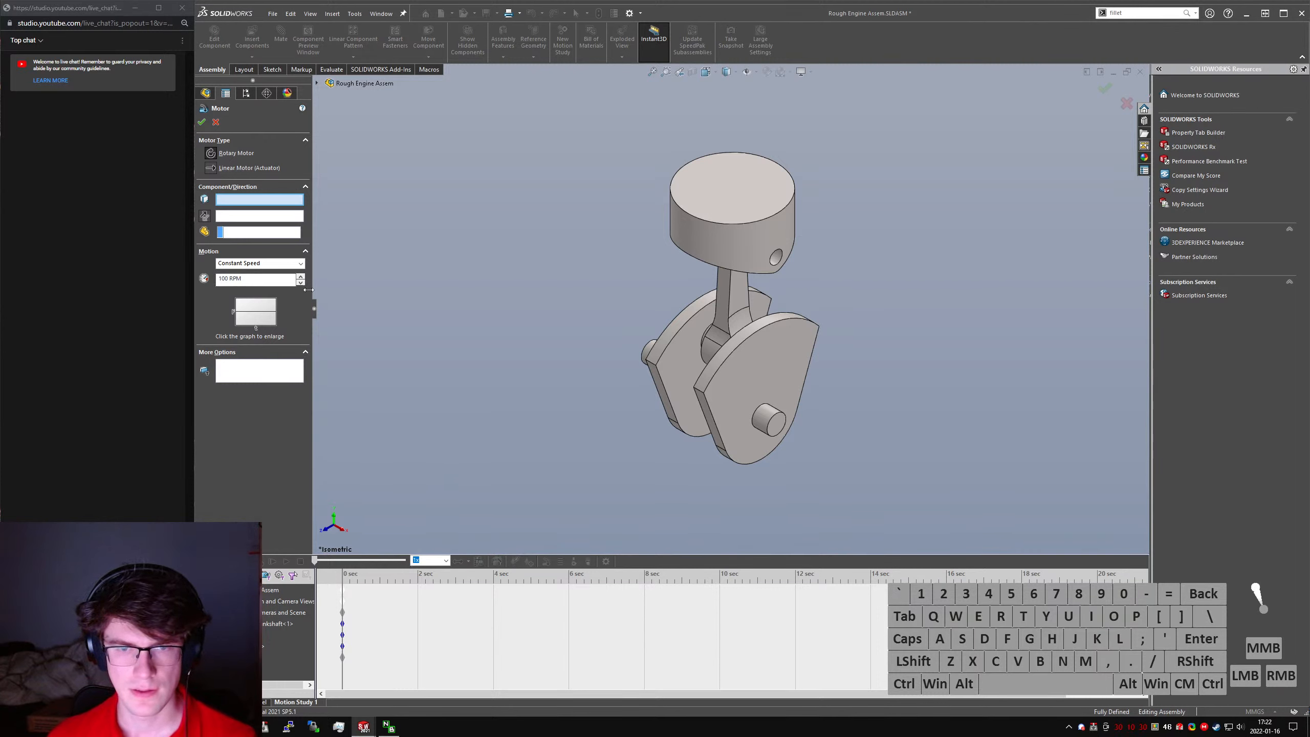
left_click(781, 425)
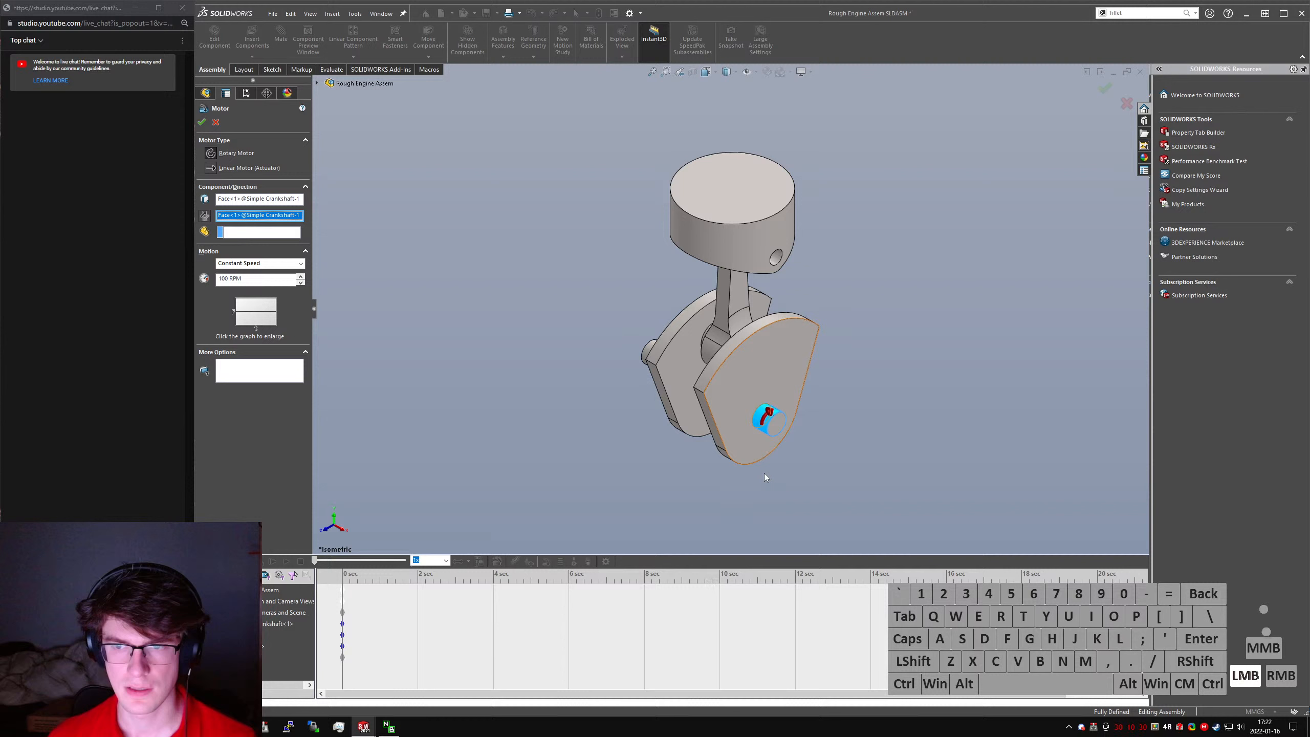
triple_click(255, 279)
type("60")
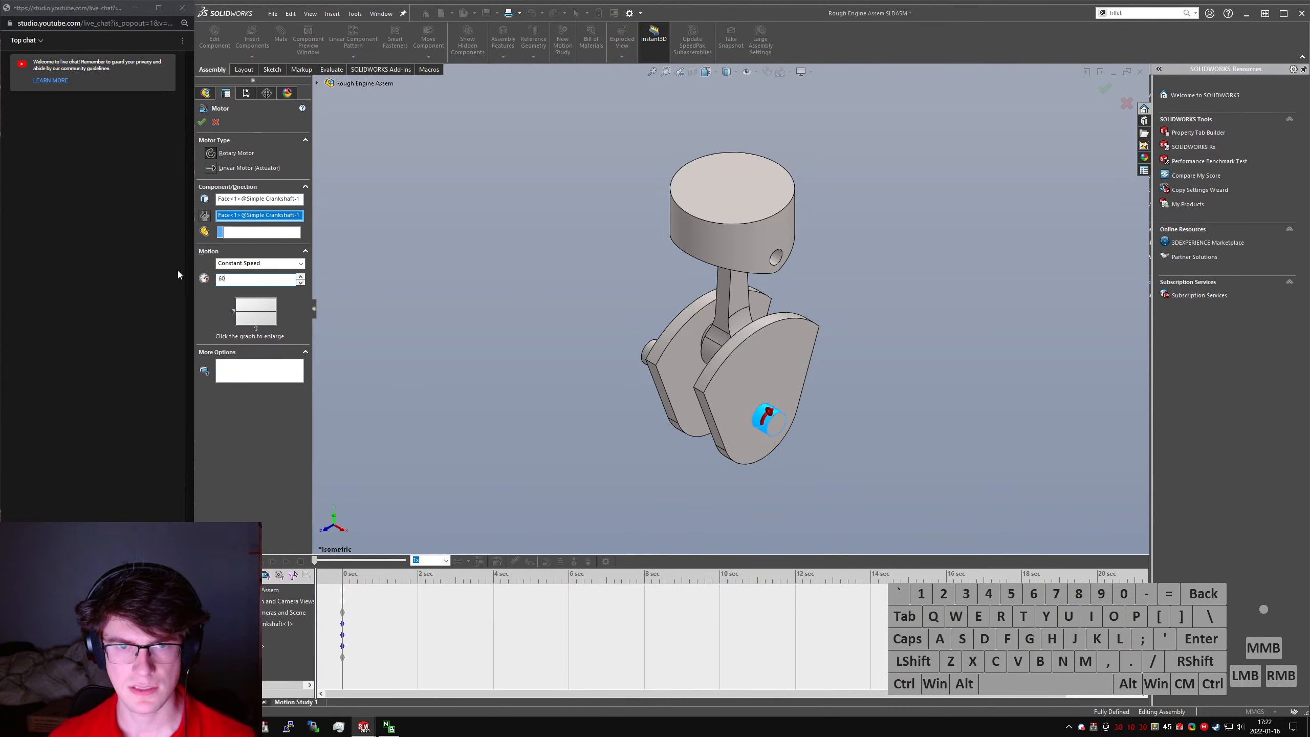
left_click(251, 235)
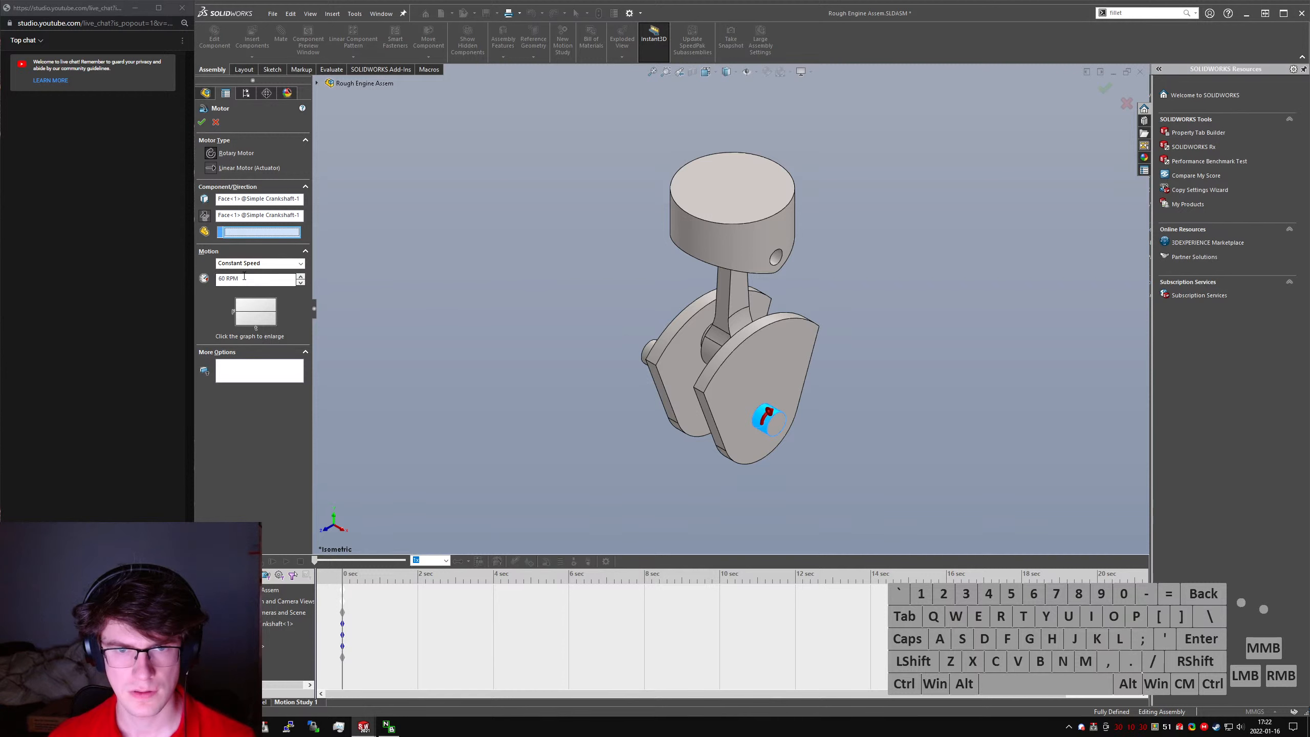
left_click(202, 122)
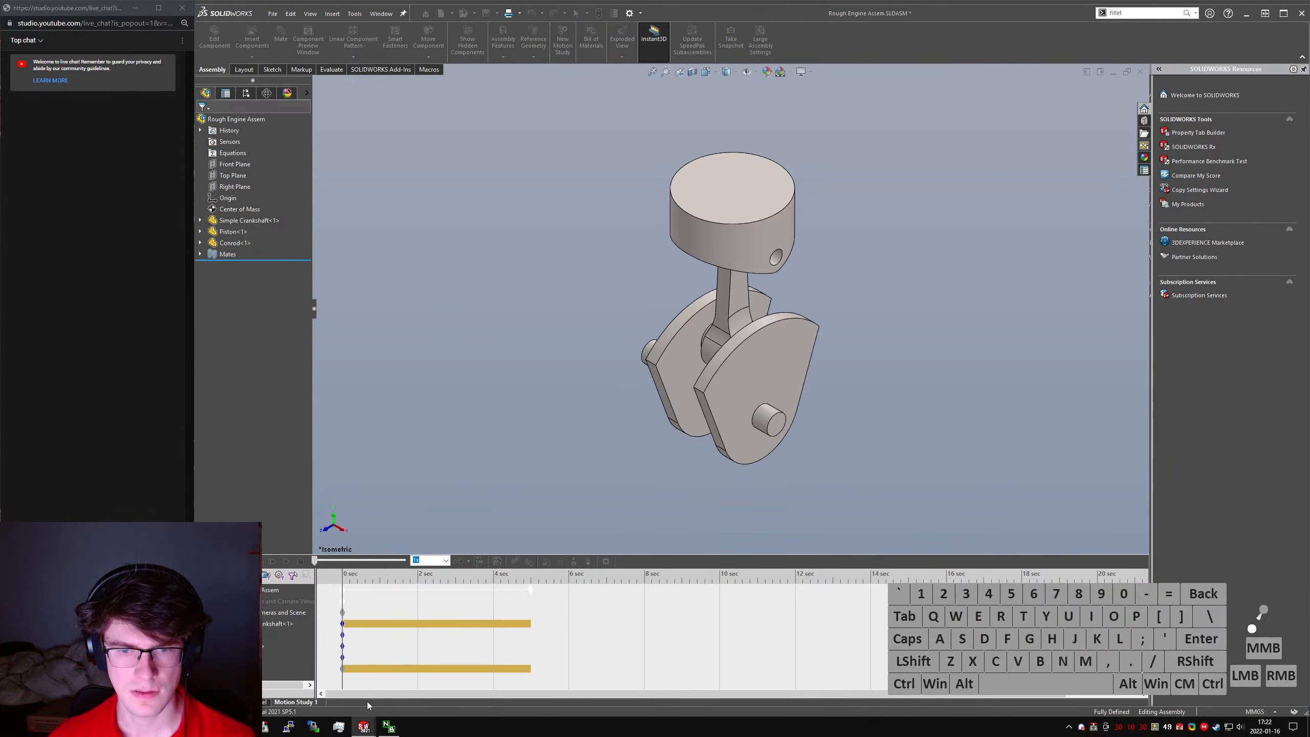
- Shorten the motion study's duration to 1 second and calculate it
left_click_drag(527, 598, 485, 596)
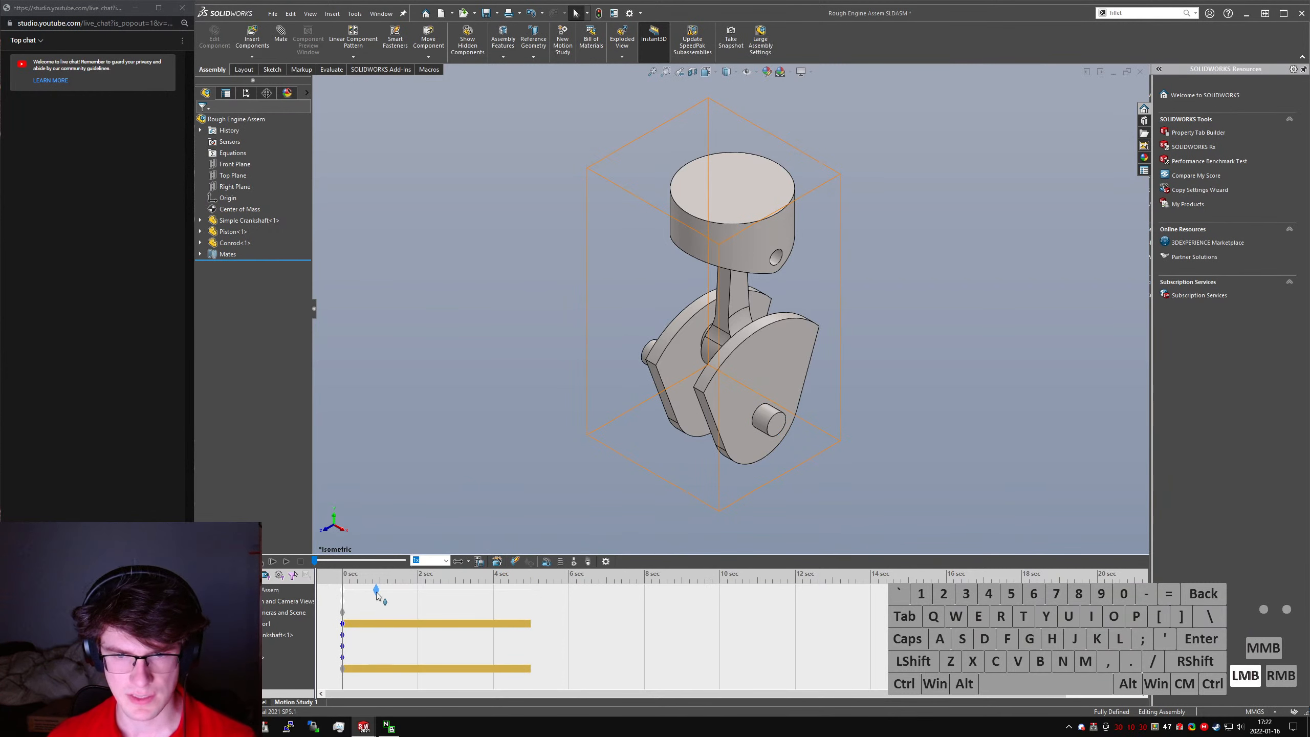
left_click_drag(378, 596, 380, 591)
left_click(266, 561)
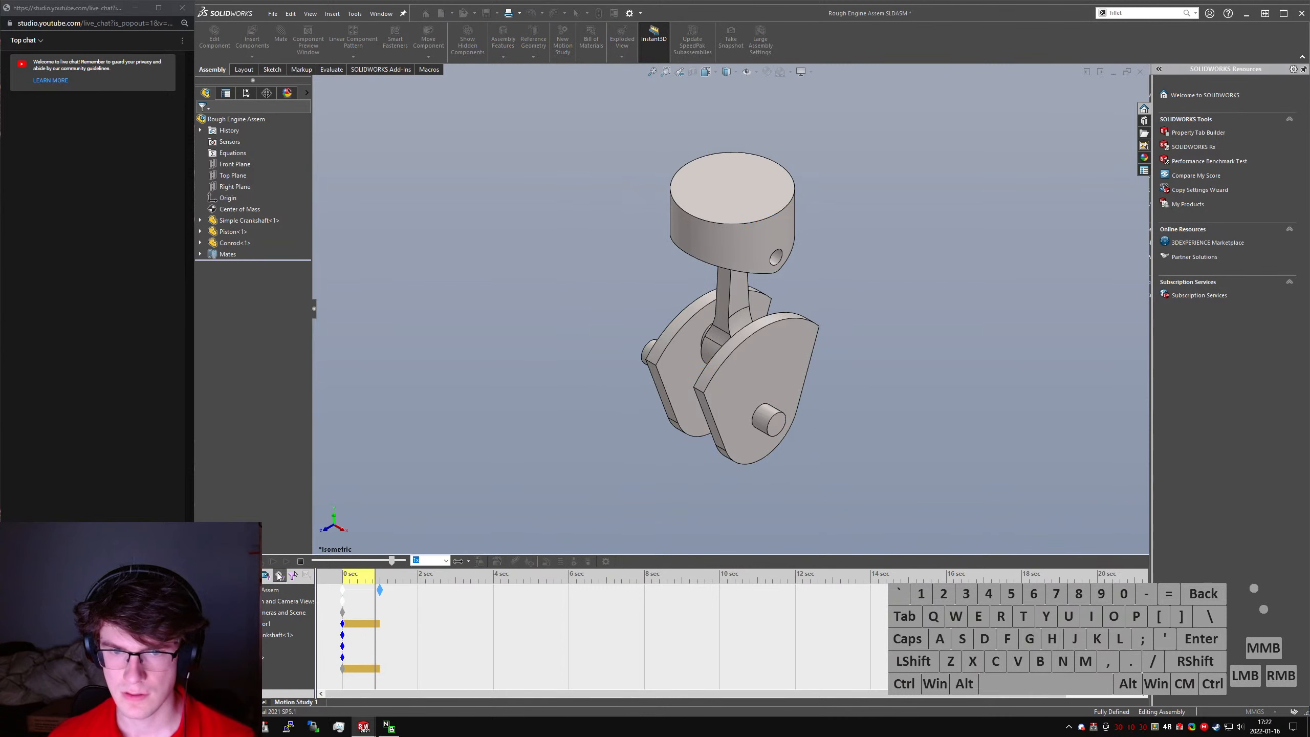
- Play back the calculated motion study and check the options for the motor's start key point
left_click(278, 576)
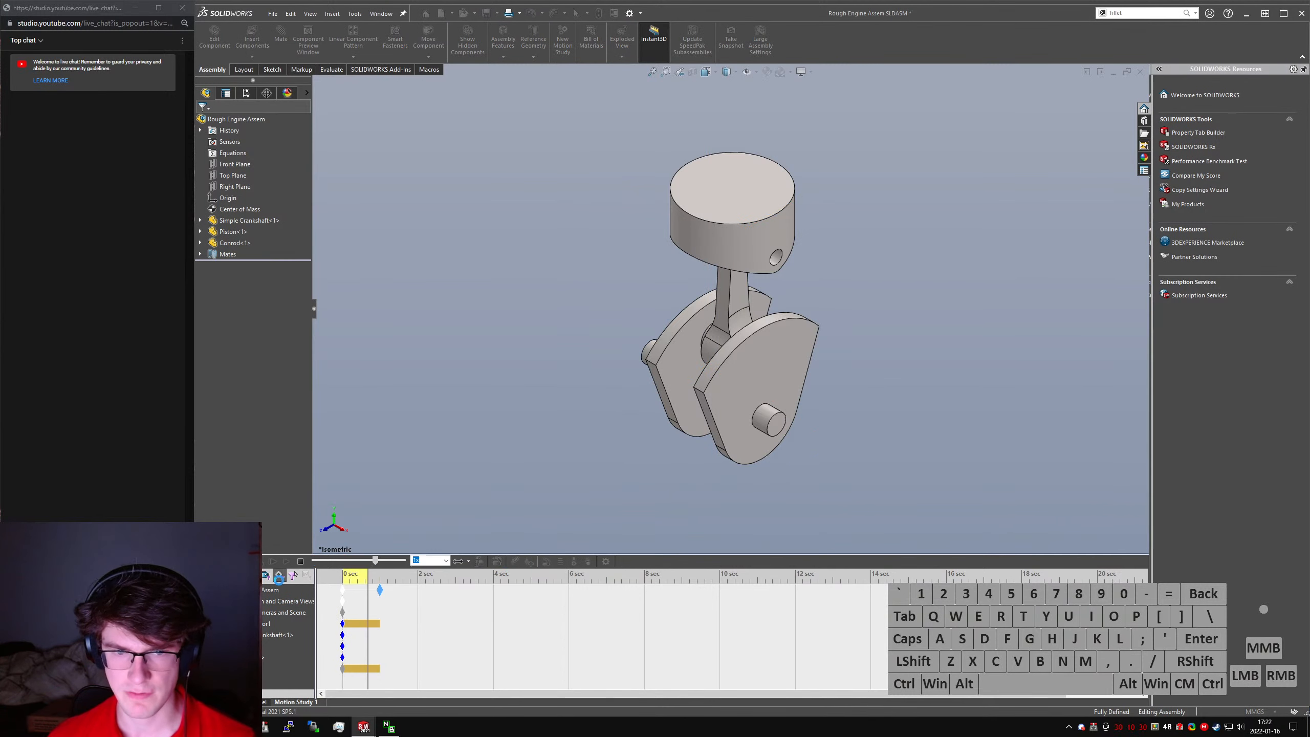
left_click(300, 562)
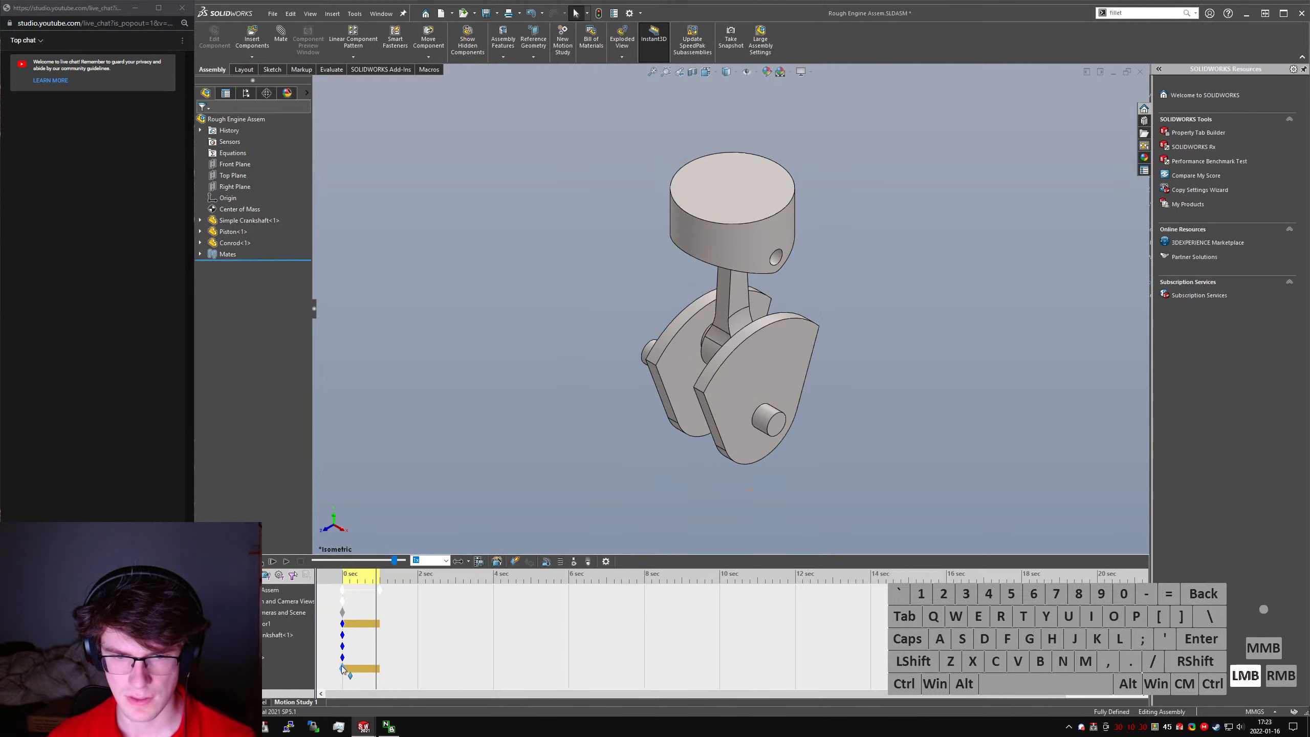
left_click(342, 623)
right_click(343, 625)
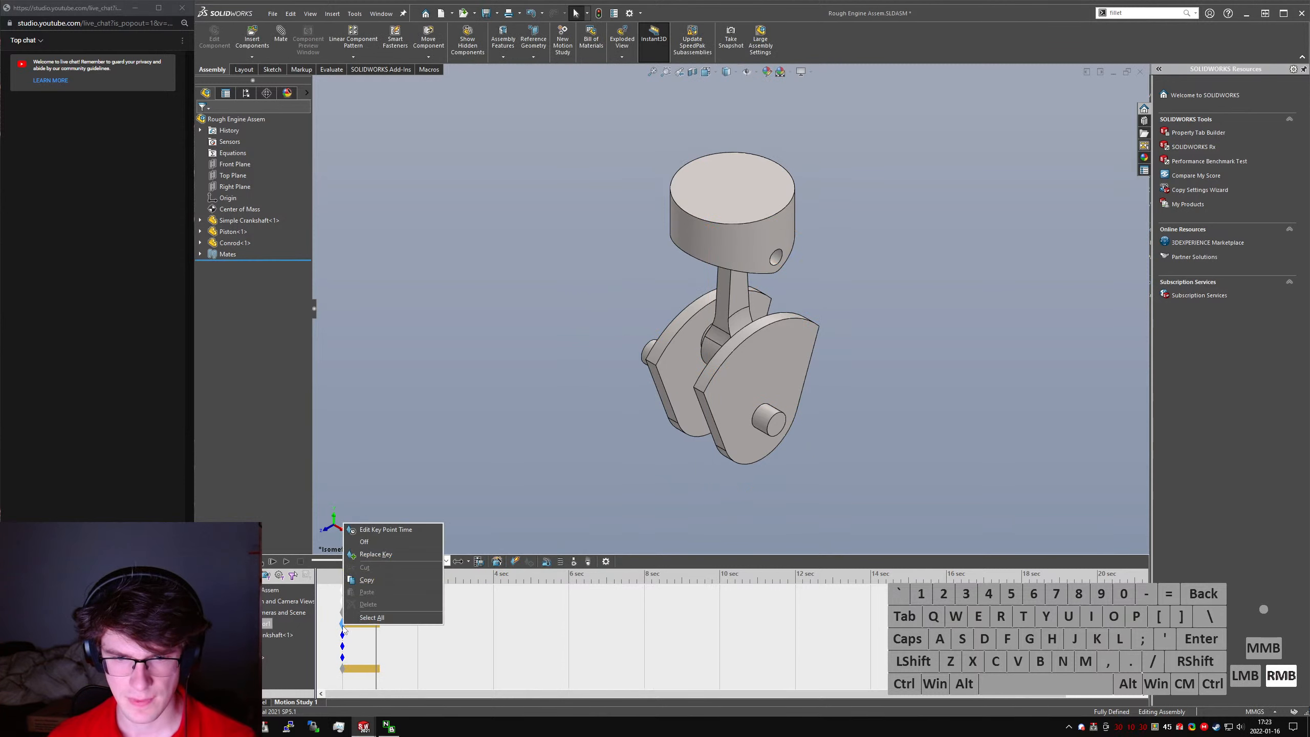
left_click(273, 562)
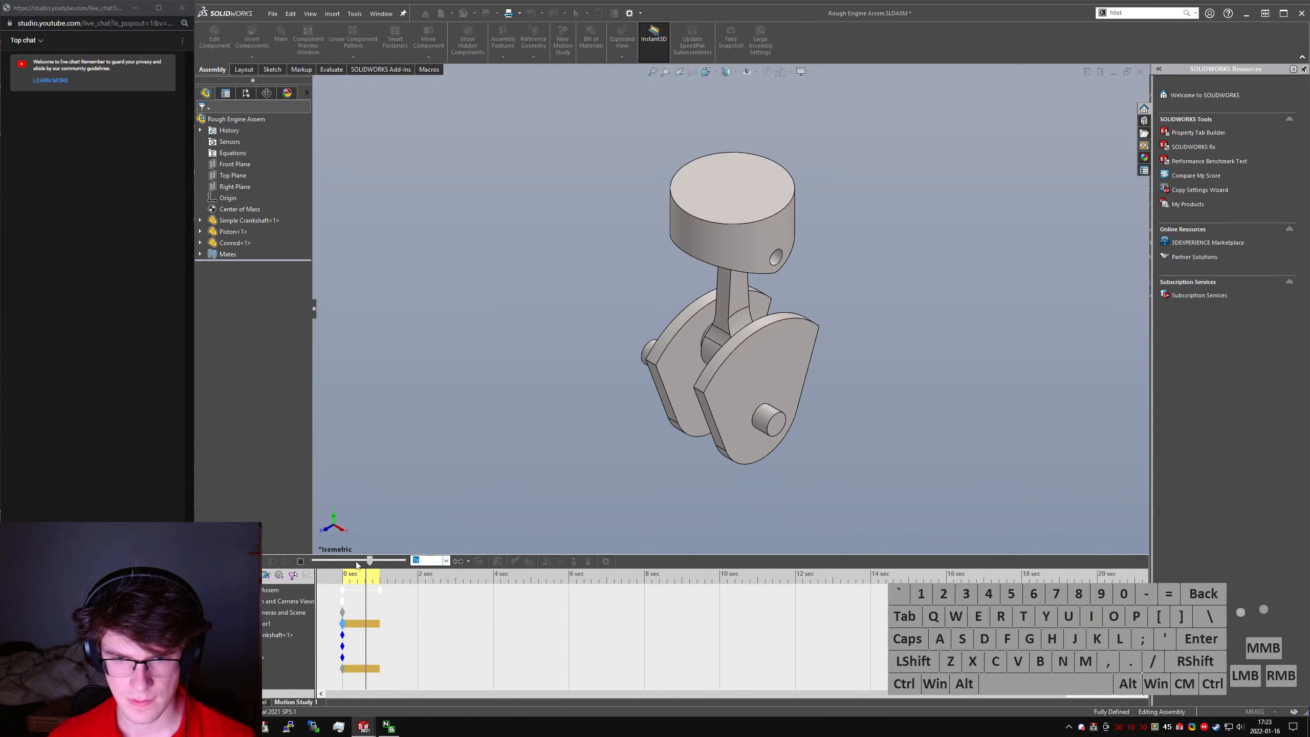
left_click(300, 562)
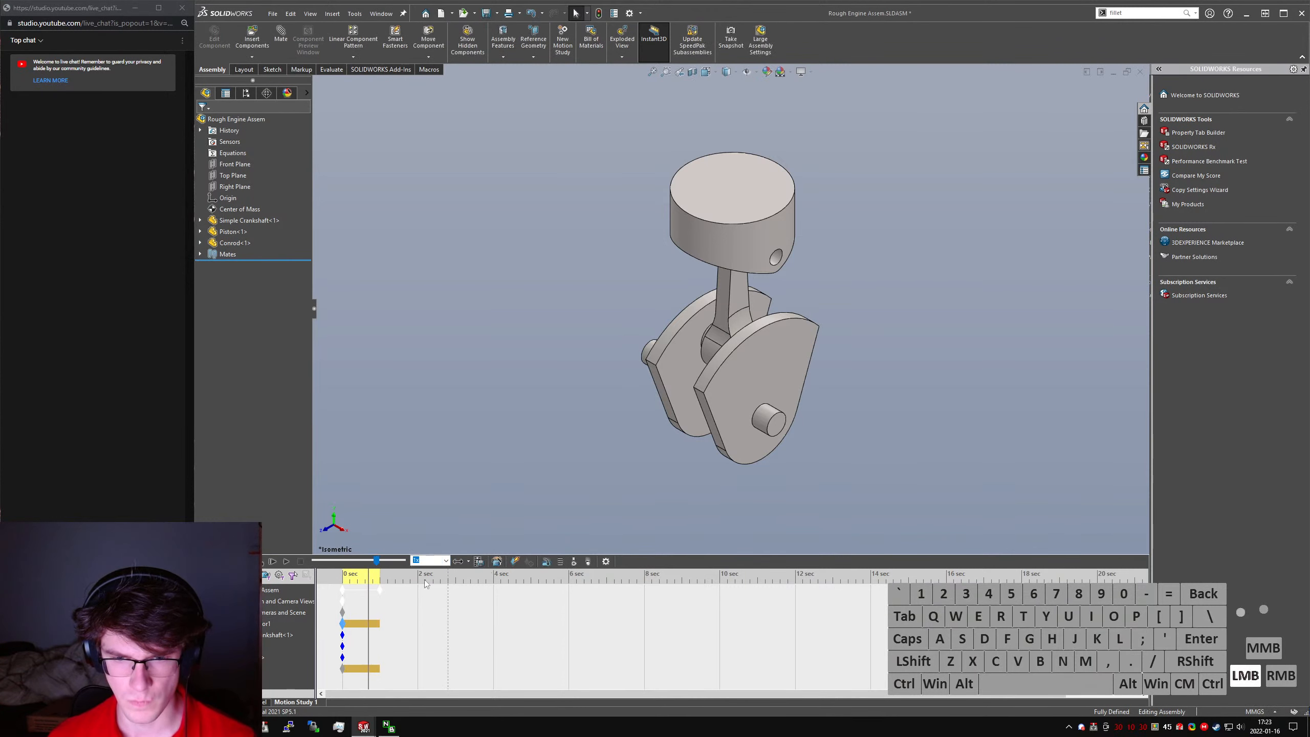
left_click(266, 574)
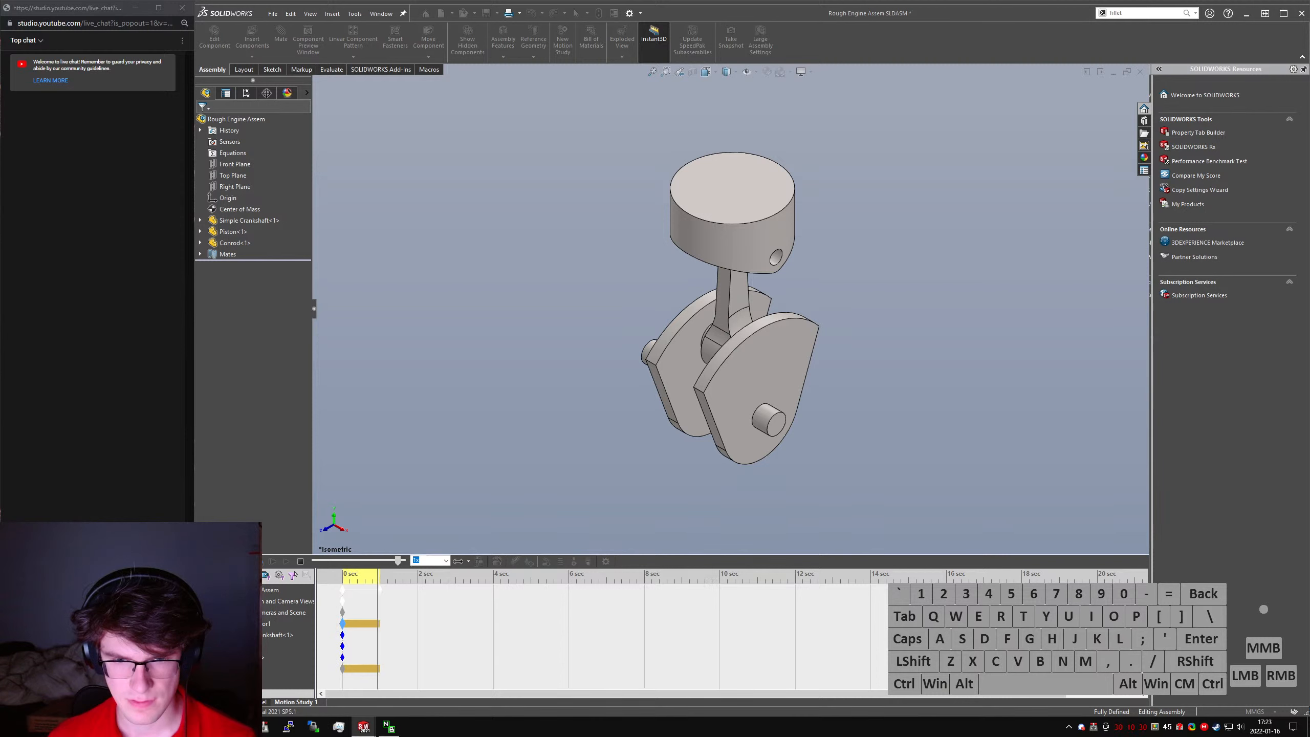
left_click(301, 561)
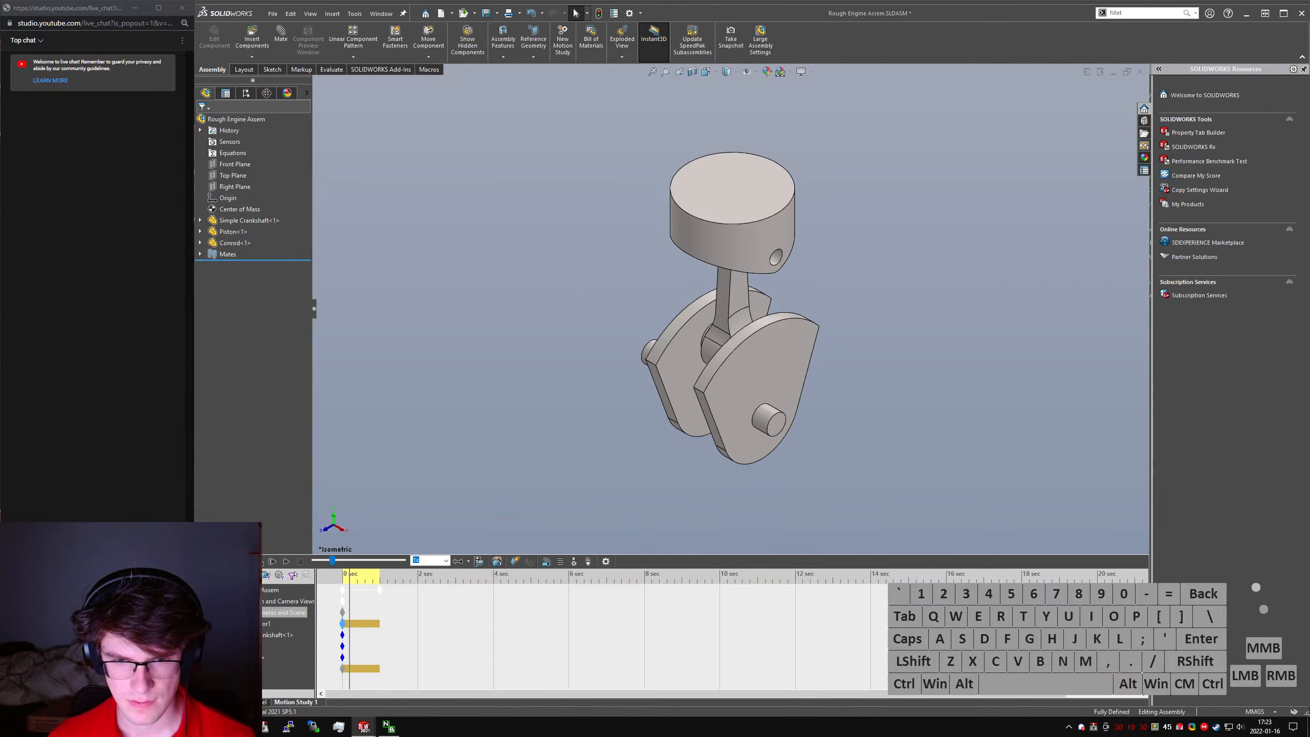
- Review the rotary motor's definition in the motion study and leave it without making changes
right_click(251, 624)
left_click(281, 507)
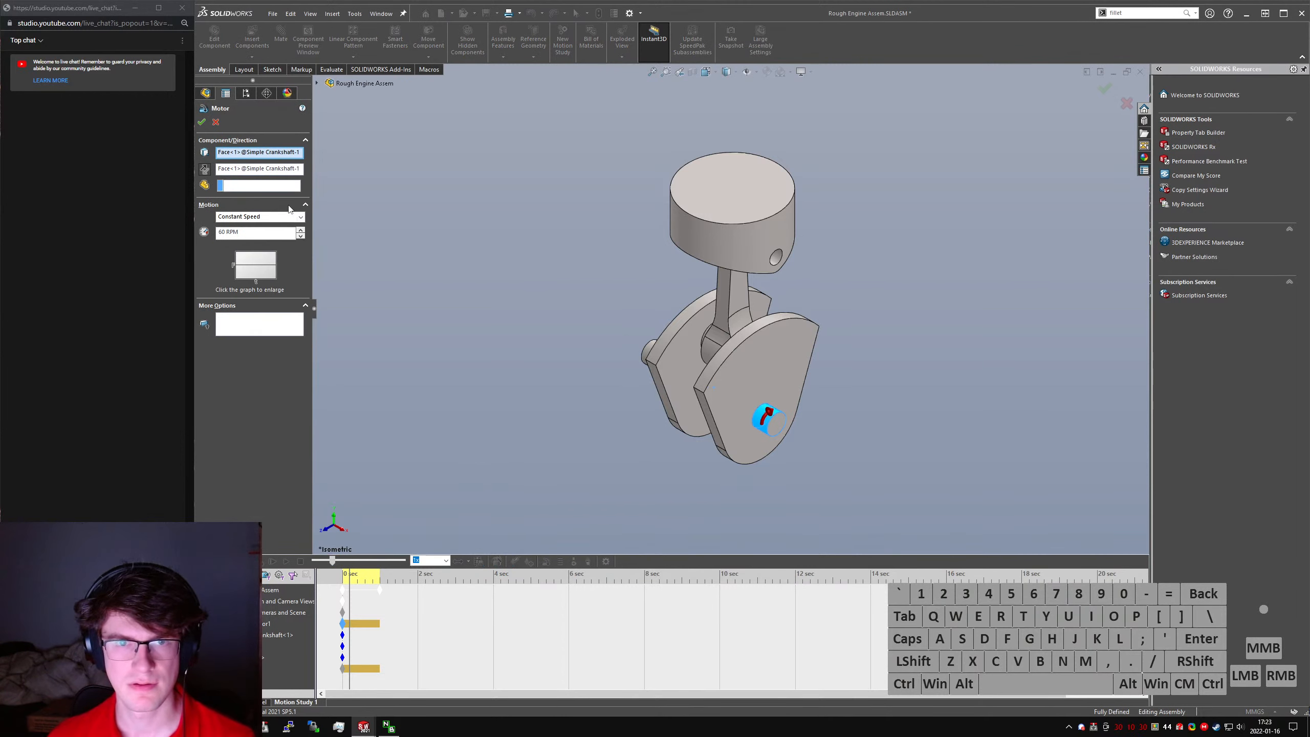
left_click(215, 122)
- Suppress the crankshaft's limit angle mate in the motion study
scroll(288, 639, "down", 3)
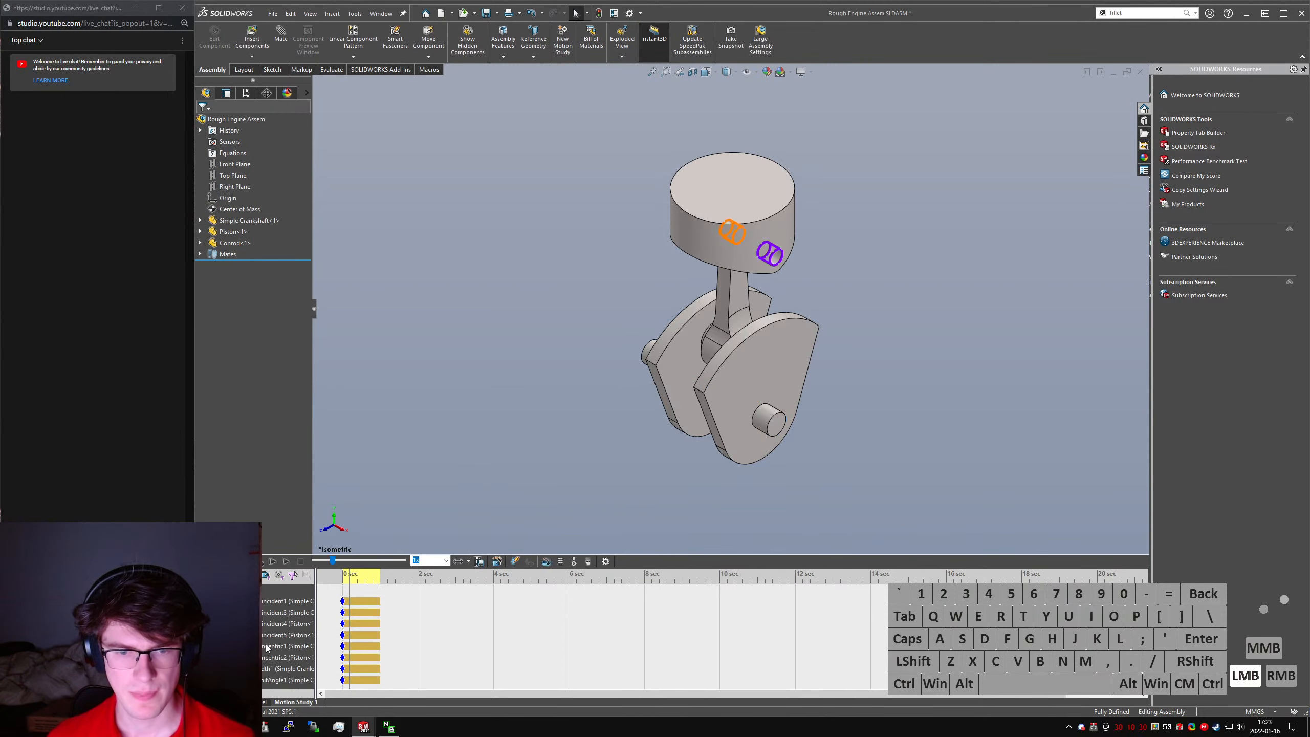
right_click(289, 680)
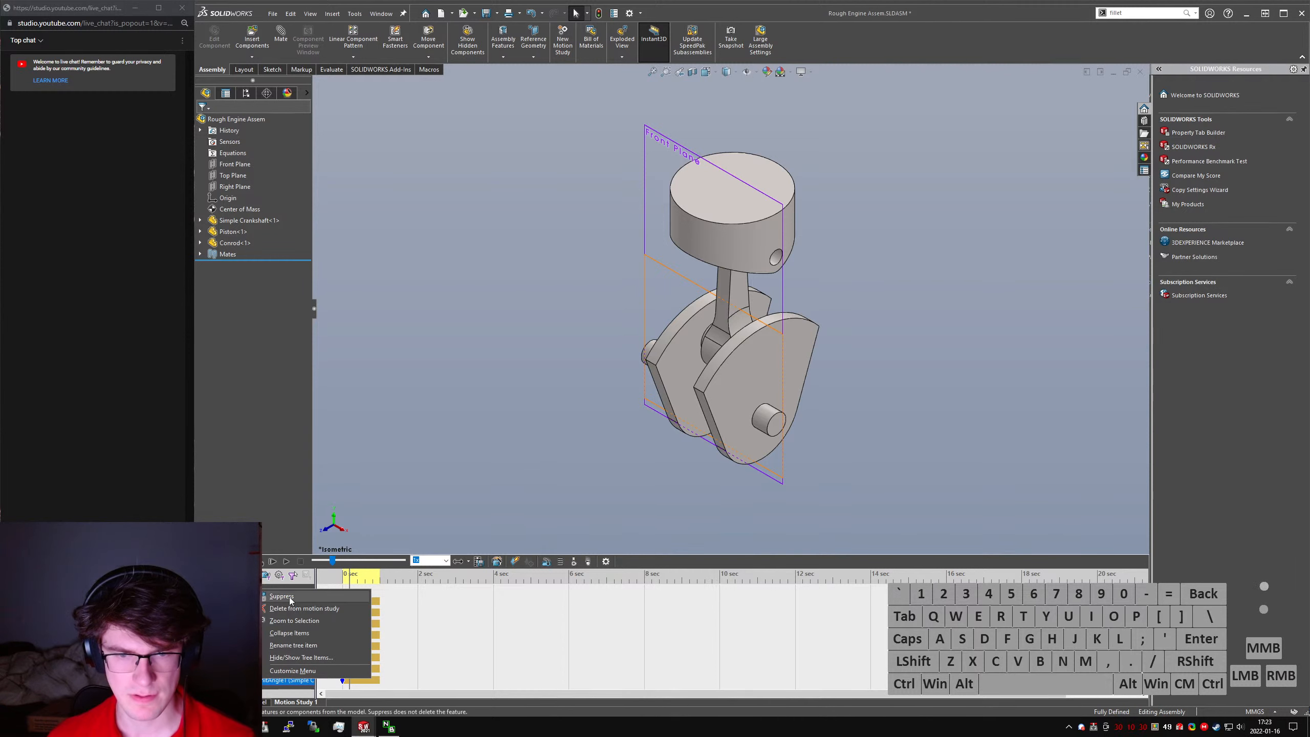
left_click(291, 609)
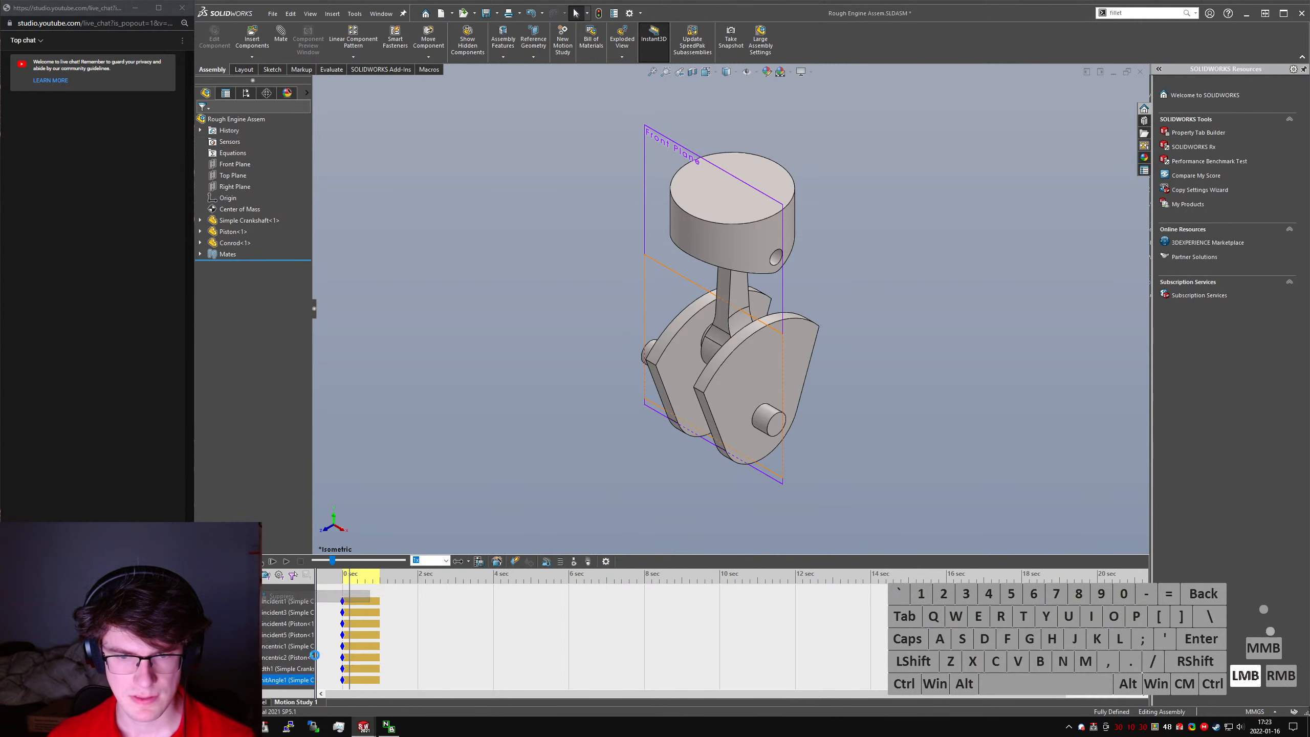
left_click(349, 681)
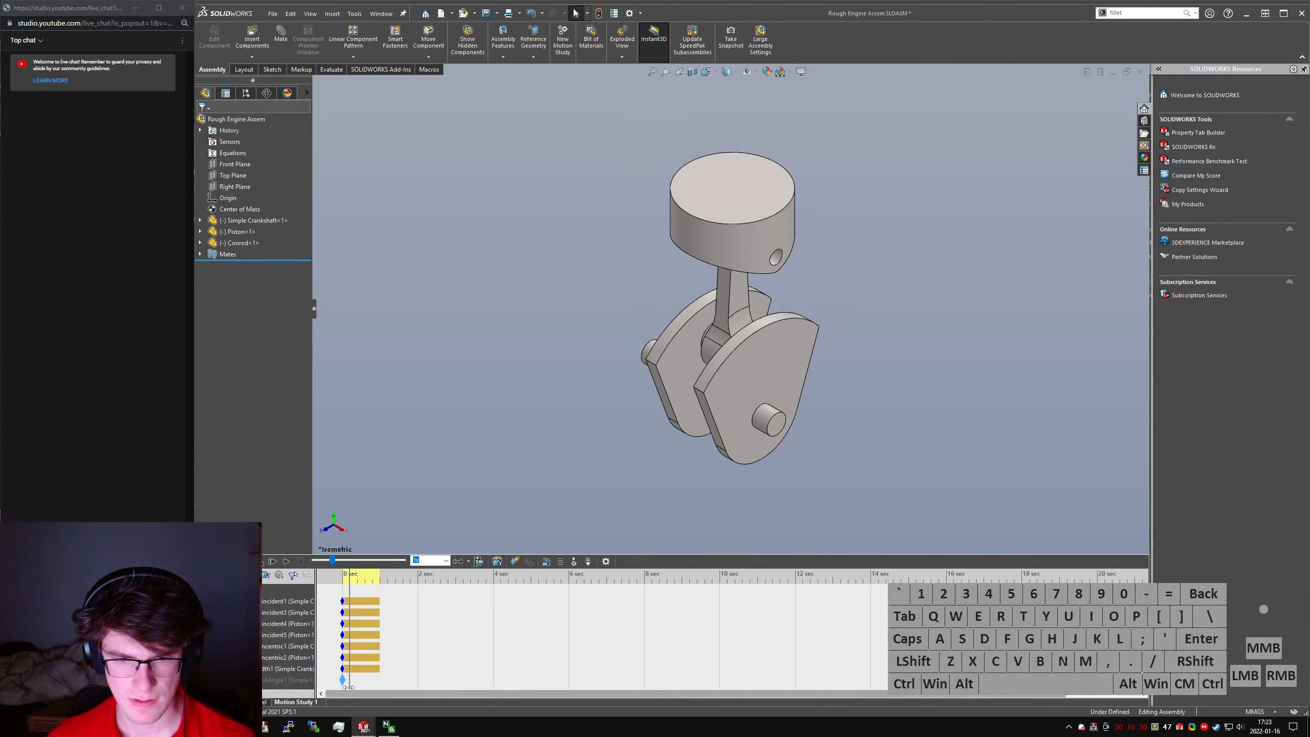
left_click(545, 345)
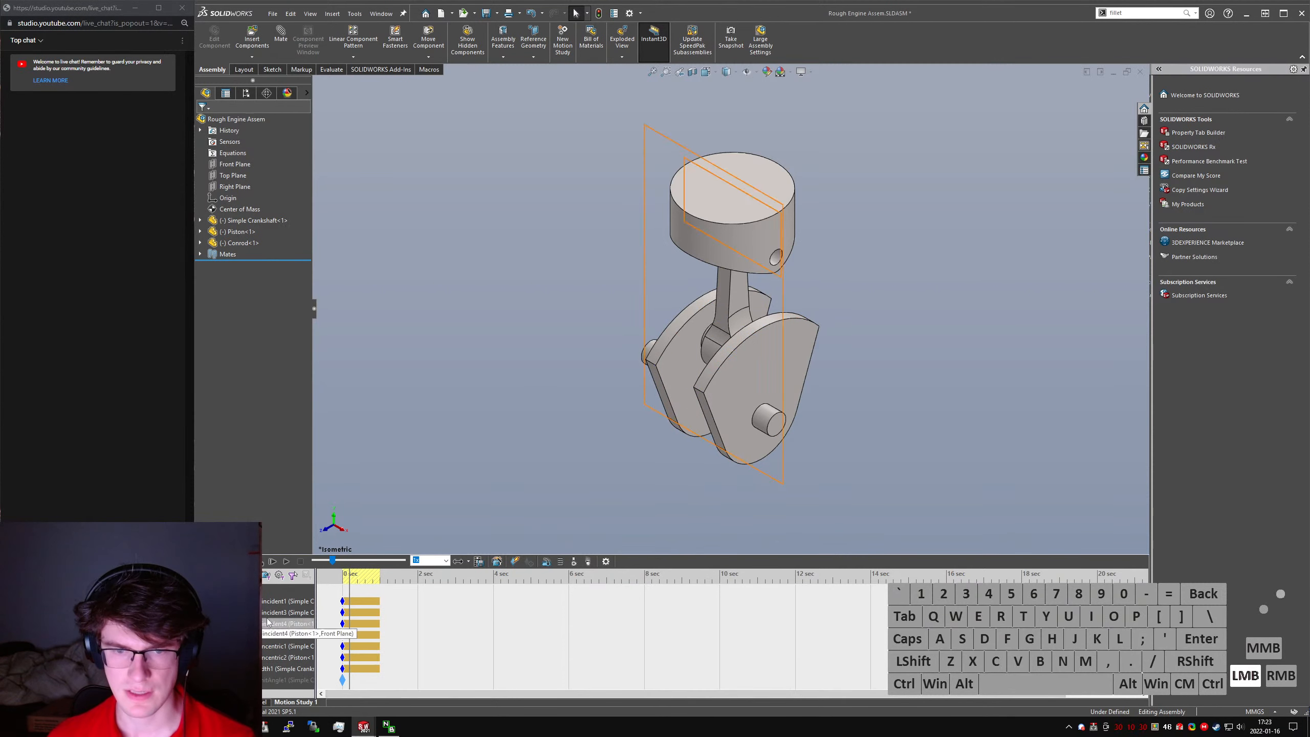
- Recalculate the motion study with the limit angle mate suppressed, then stop the playback
scroll(289, 622, "up", 2)
left_click(258, 563)
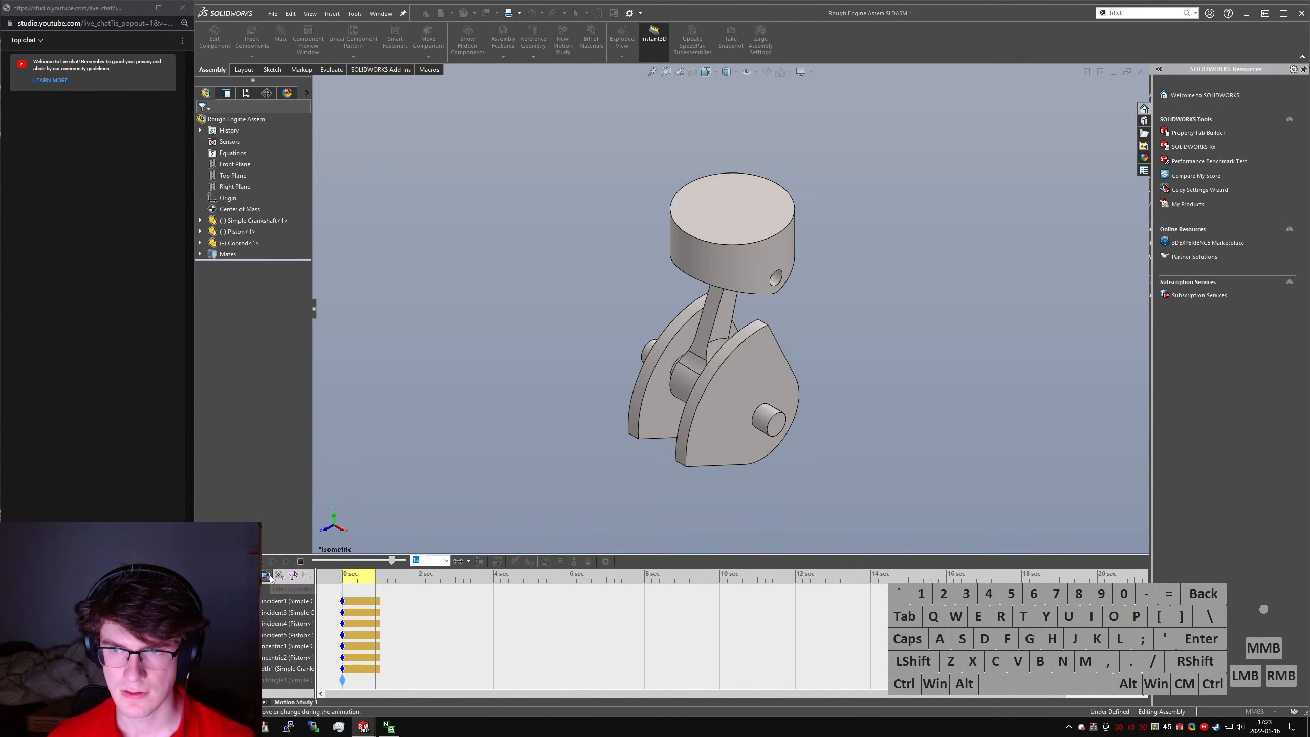
left_click(299, 563)
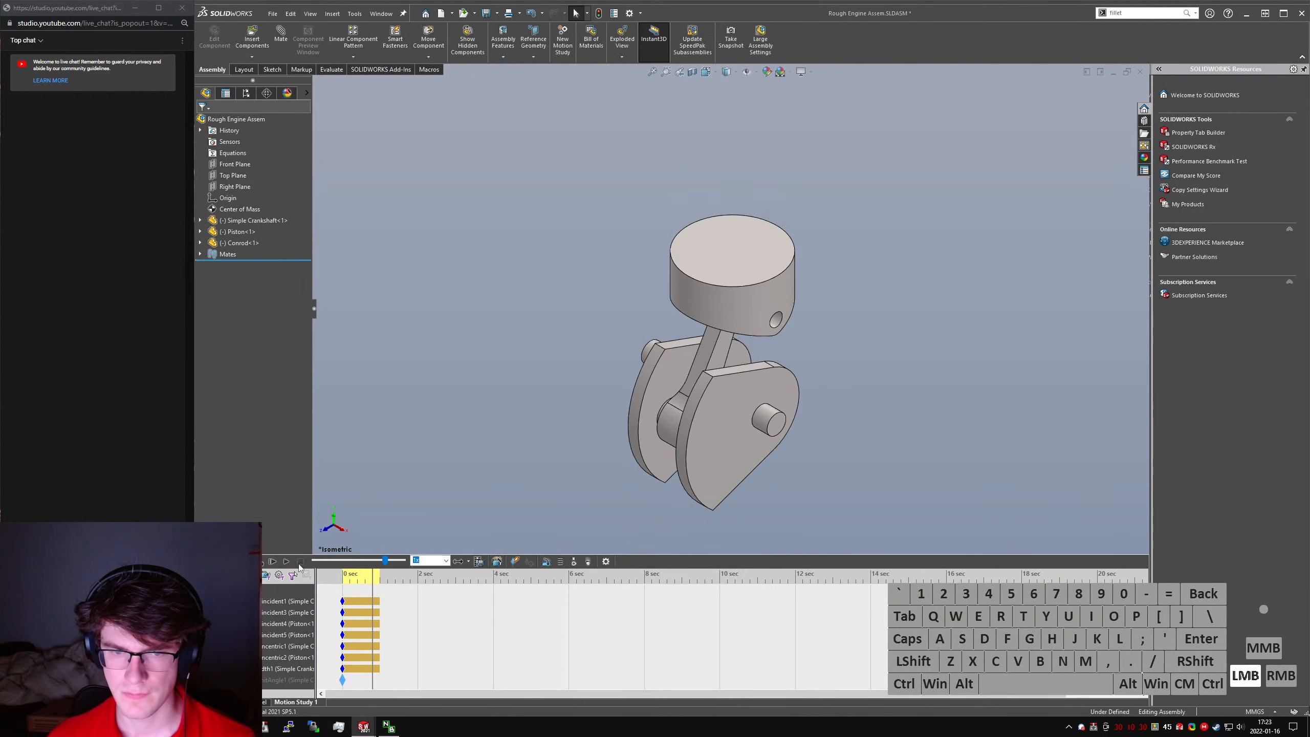
- Set the motion study's Basic Motion frame rate to 30 frames per second
left_click(606, 561)
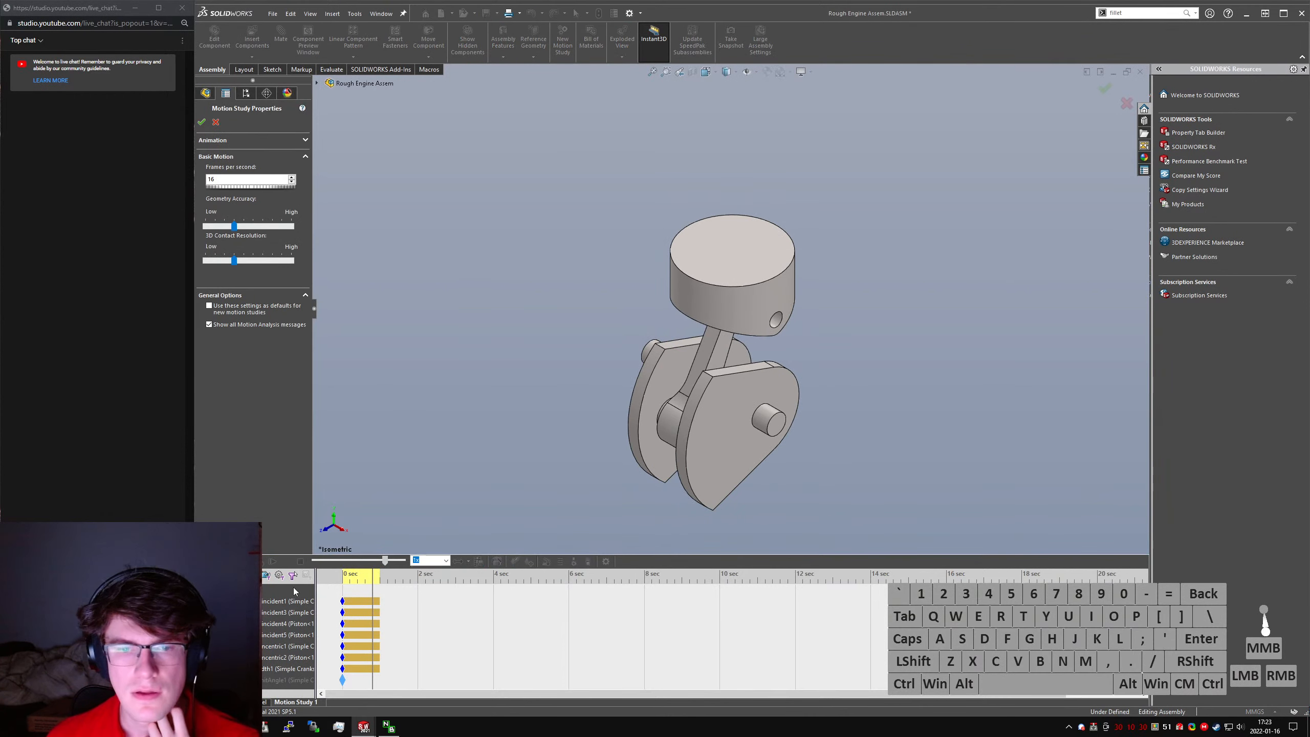
double_click(254, 176)
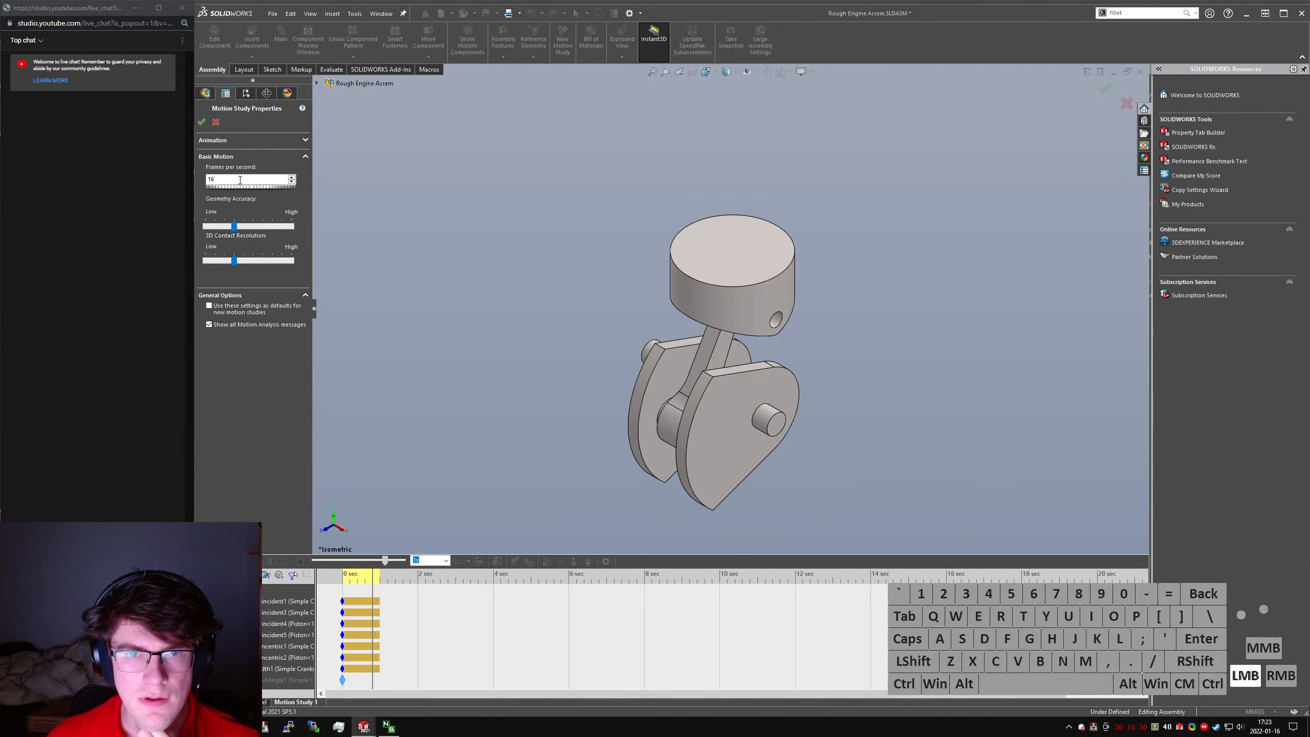
left_click(240, 227)
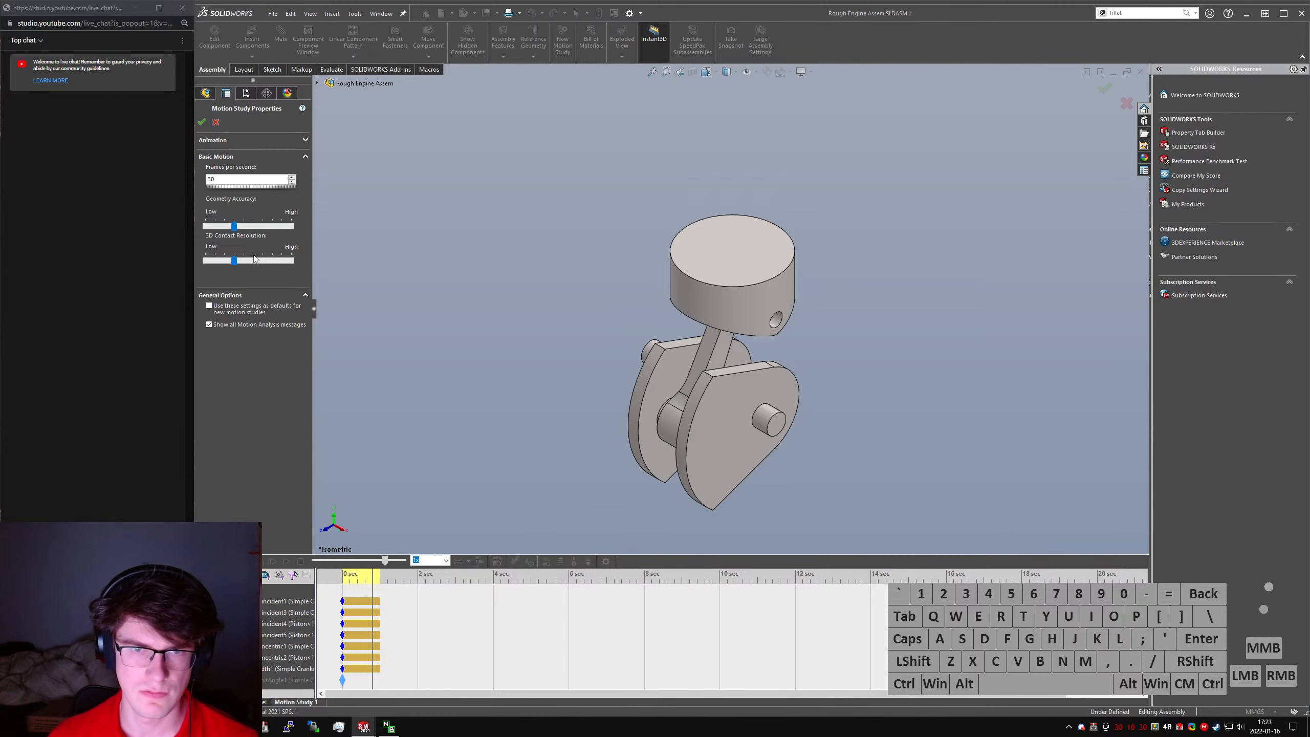
left_click(201, 123)
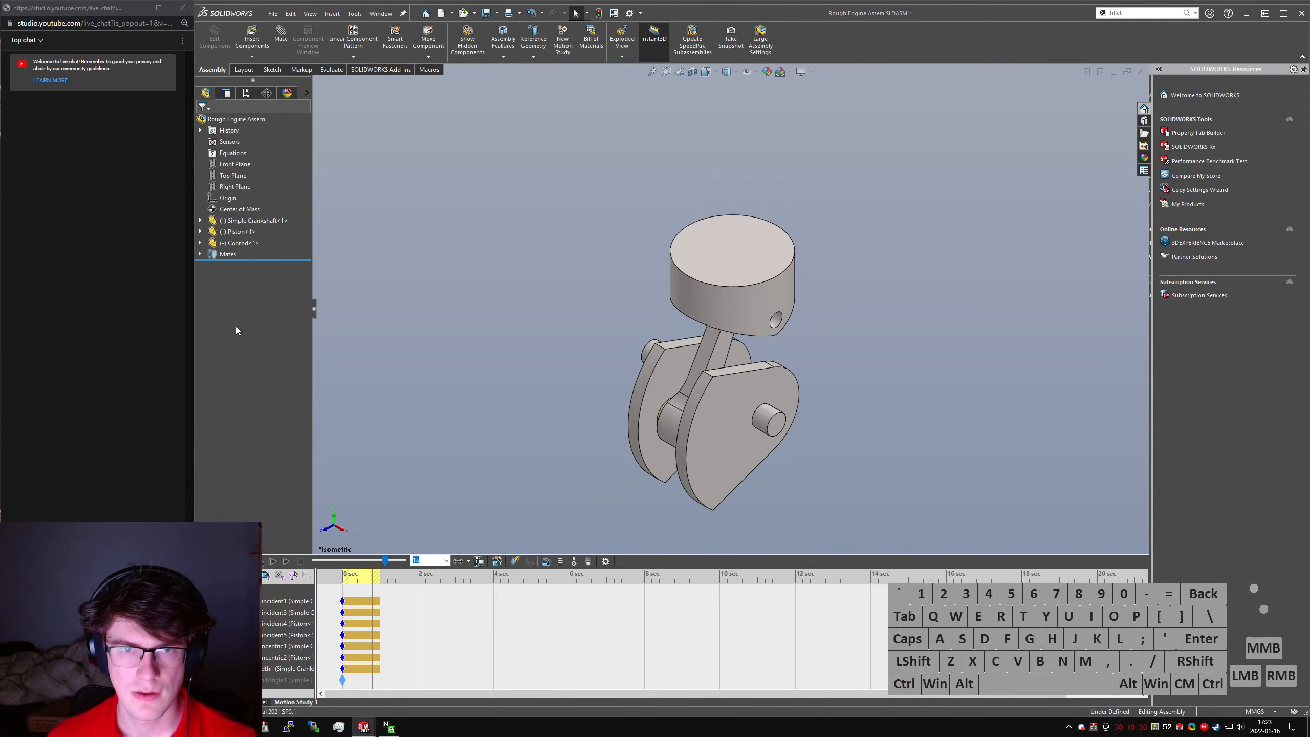
- Widen the motion study tree, enlarge the motion study area, and collapse the list of mates
scroll(275, 631, "up", 1)
left_click_drag(316, 611, 363, 612)
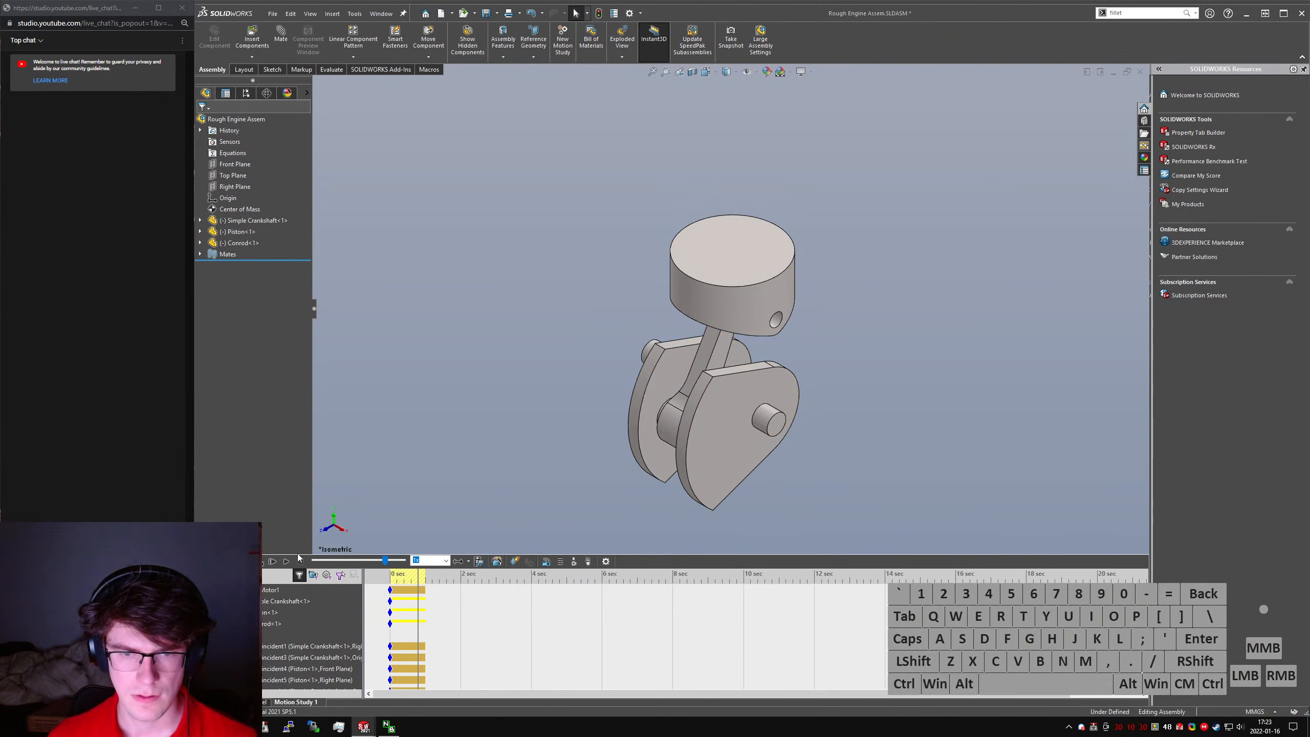
left_click_drag(299, 554, 299, 477)
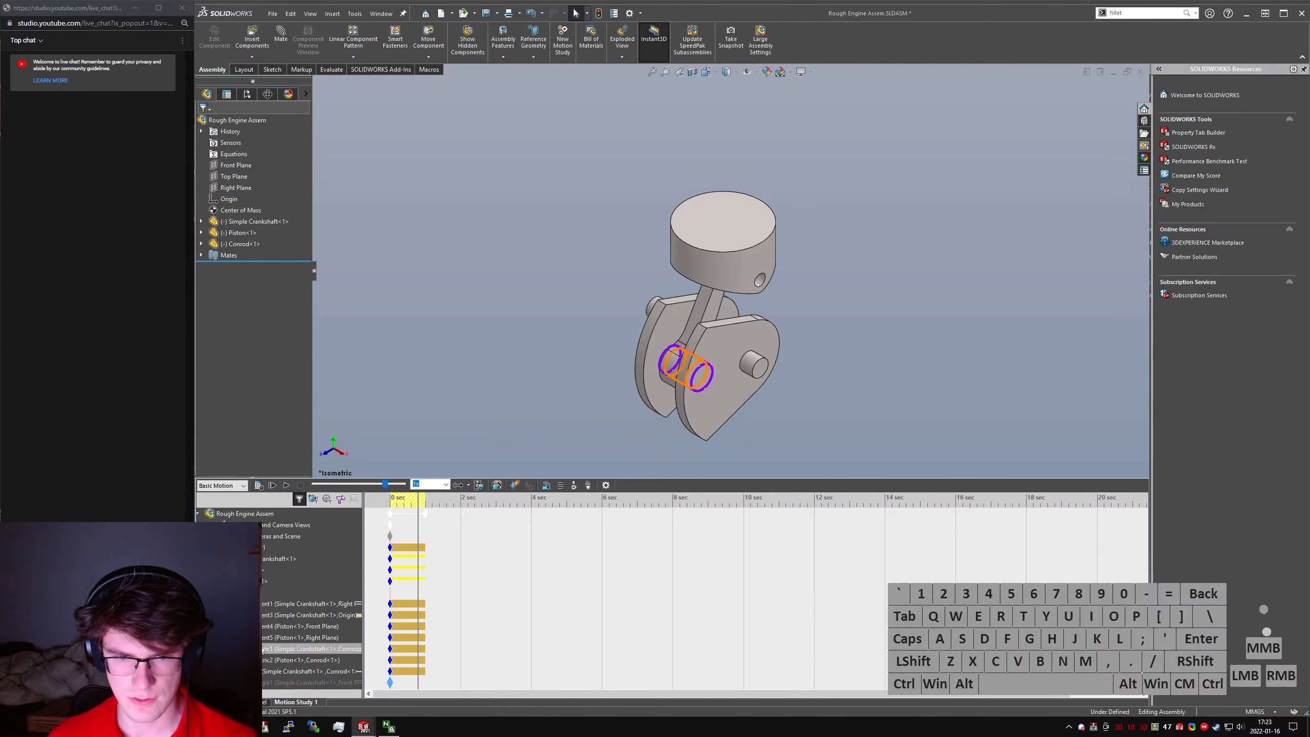
left_click(209, 593)
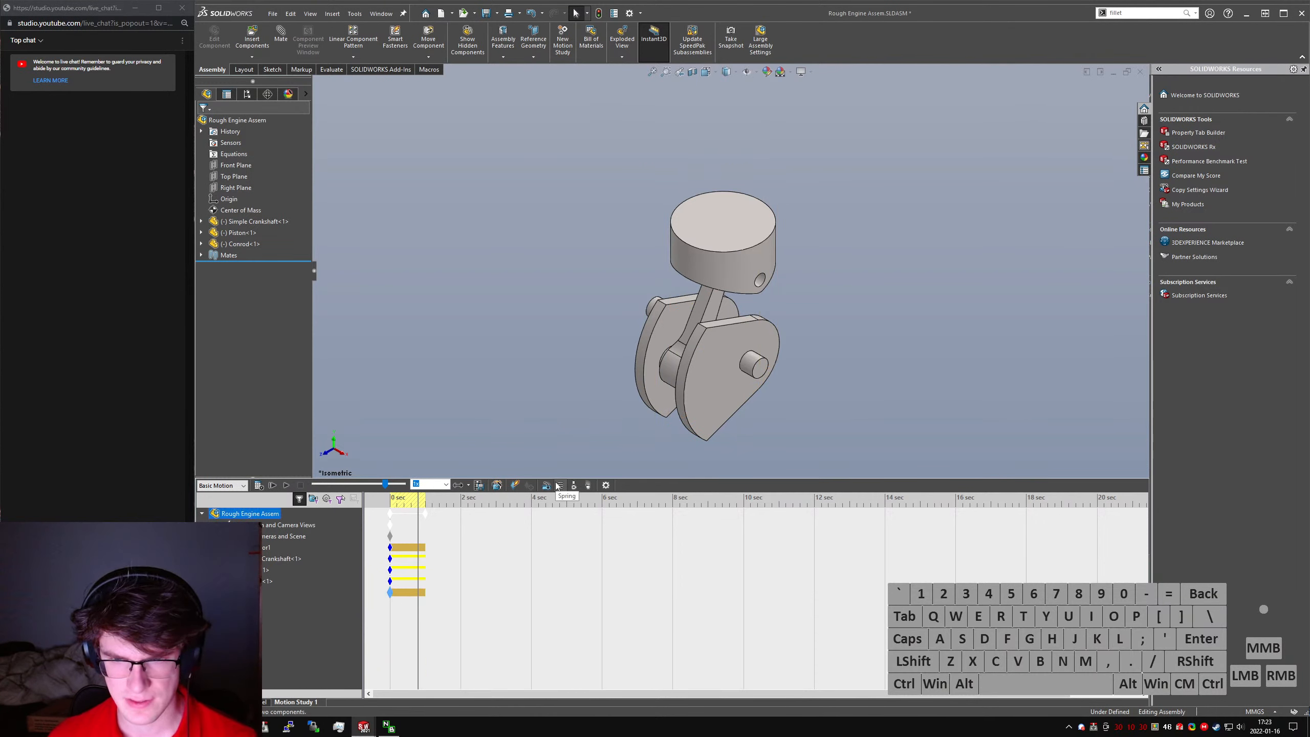
- Review the motion study properties, including the Animation and Basic Motion settings, and close them
left_click(606, 485)
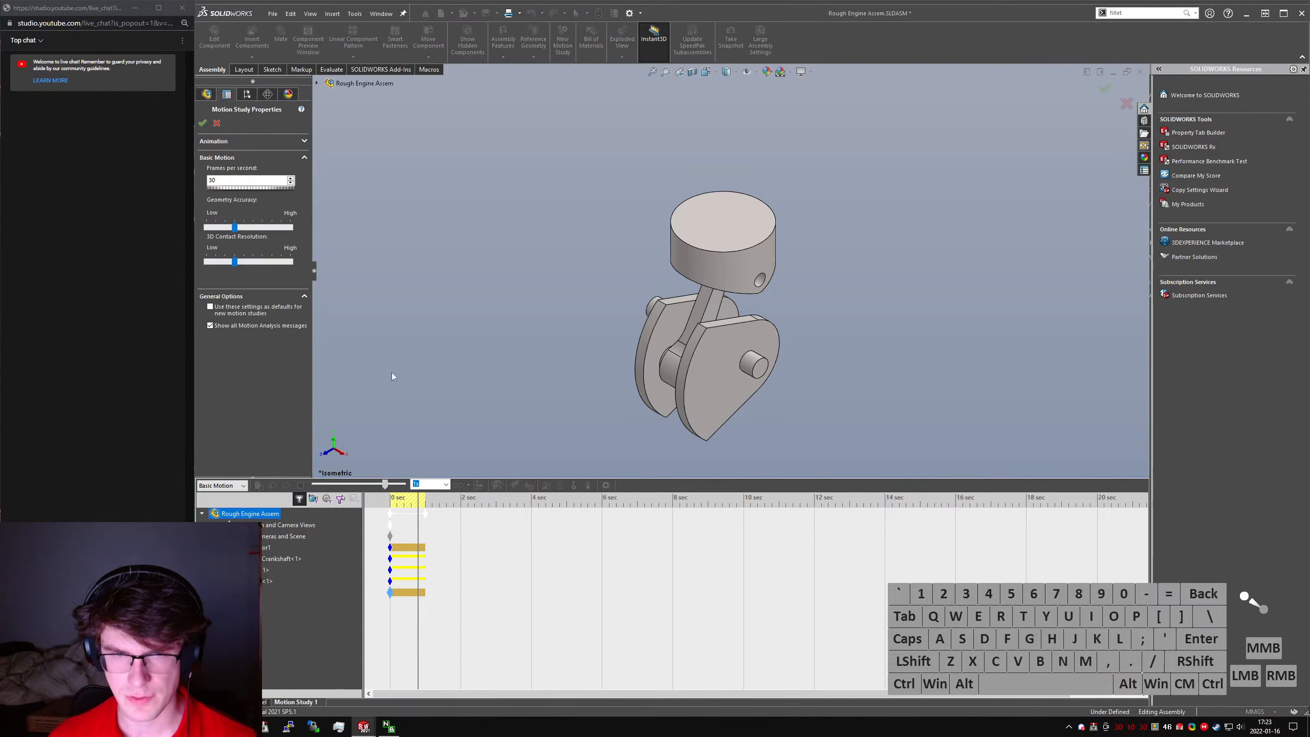
left_click(218, 144)
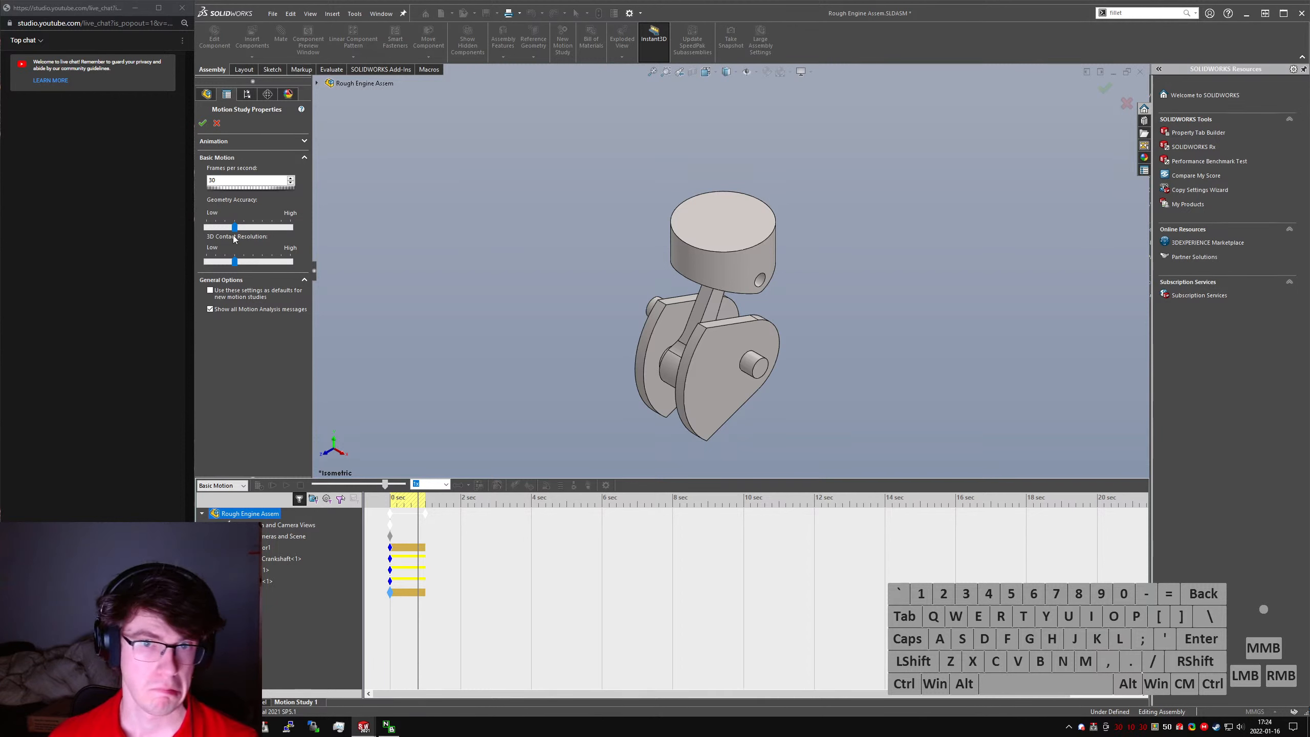
left_click(202, 123)
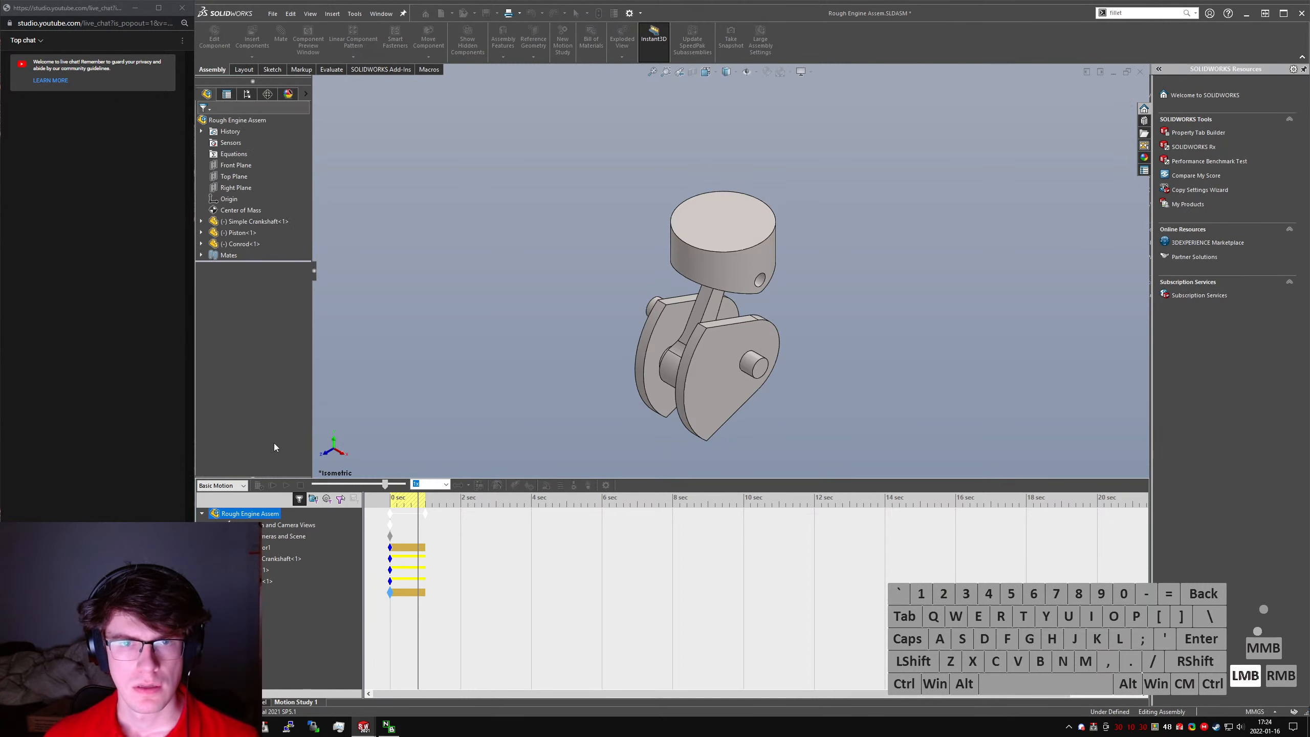
- Inspect the tree entries under the crankshaft, piston and connecting rod in the motion study, collapsing them again
left_click(266, 537)
left_click(213, 537)
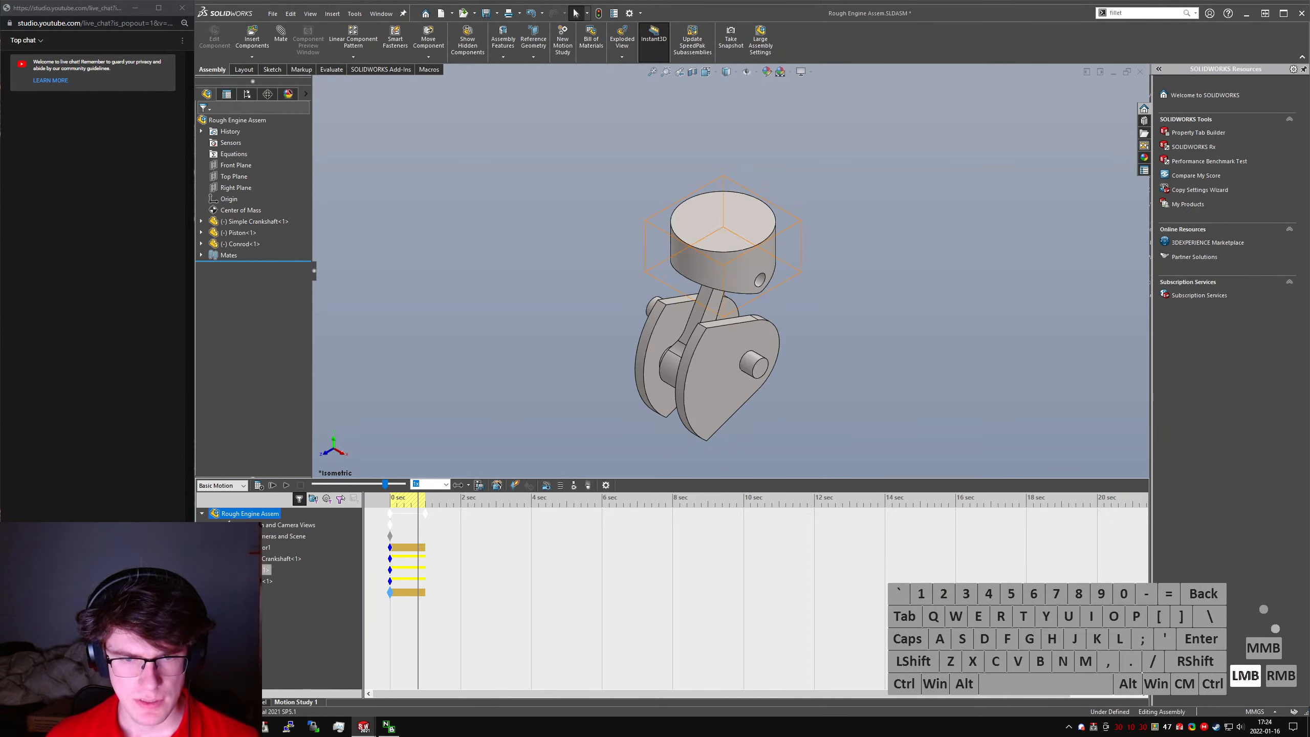
left_click(213, 559)
left_click(213, 559)
left_click(213, 570)
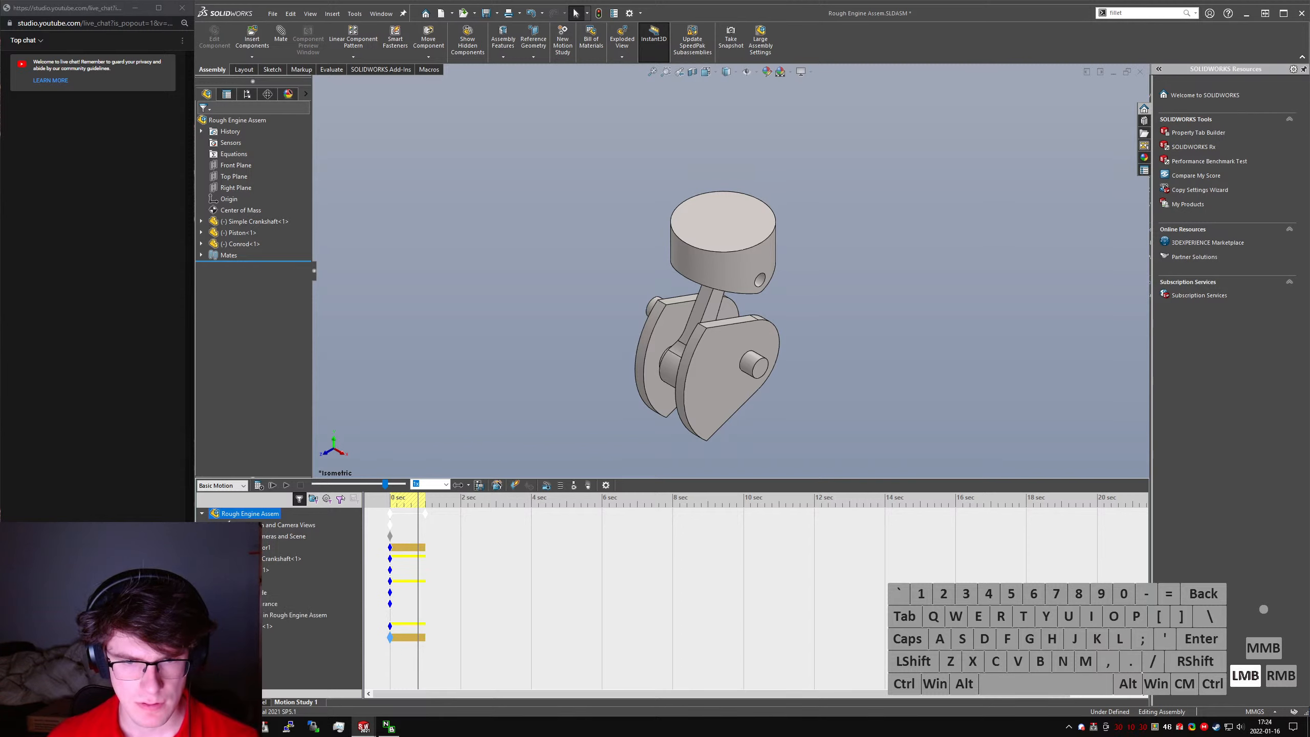
left_click(212, 570)
left_click(213, 581)
left_click(213, 581)
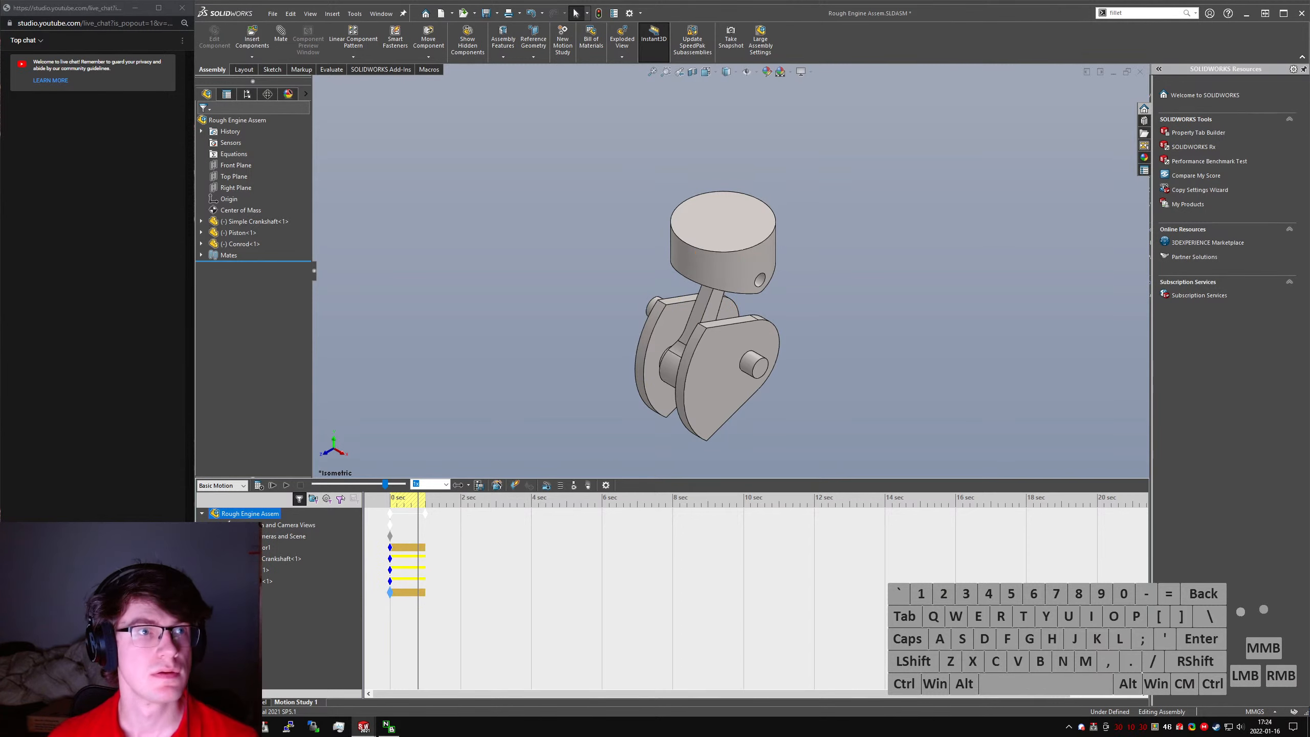
- Switch to a new browser window and search Google for "solidworks basic motion CG"
left_click(137, 727)
left_click(155, 676)
left_click_drag(881, 449, 851, 415, "alt")
key("alt+d")
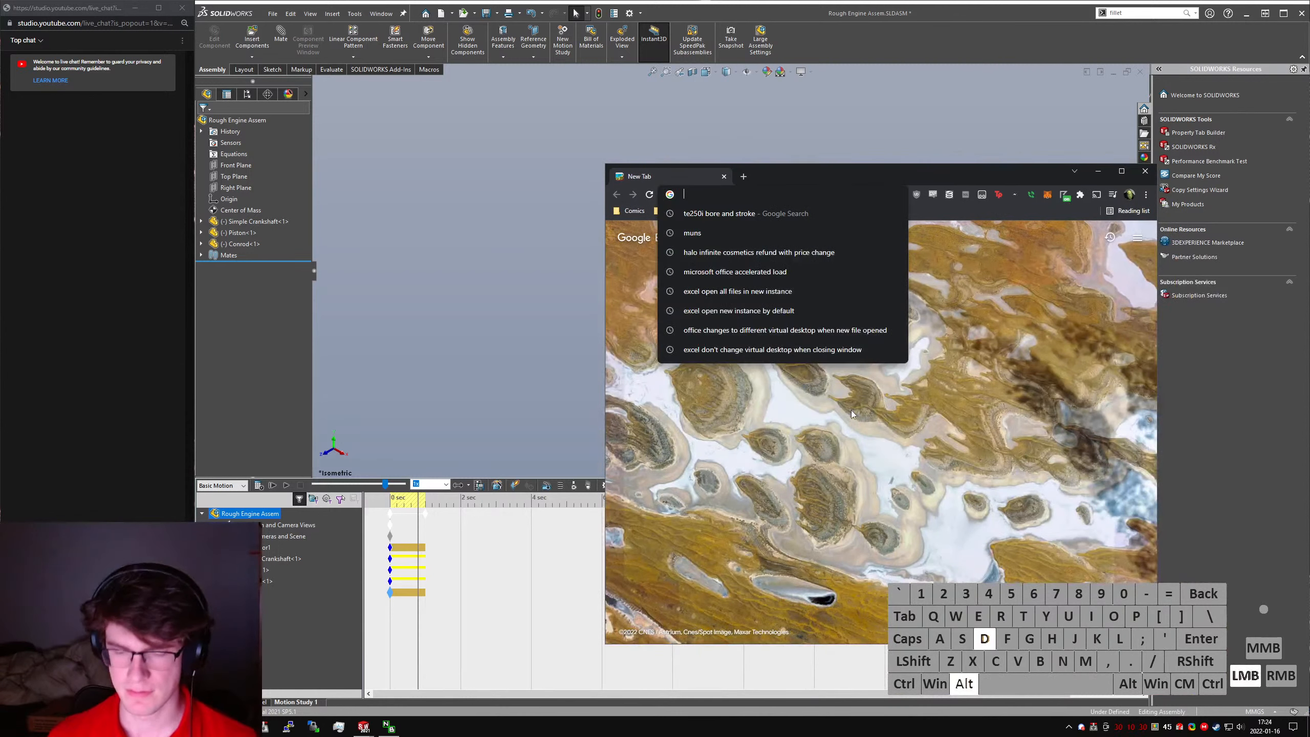
type("solidworks basic motion ")
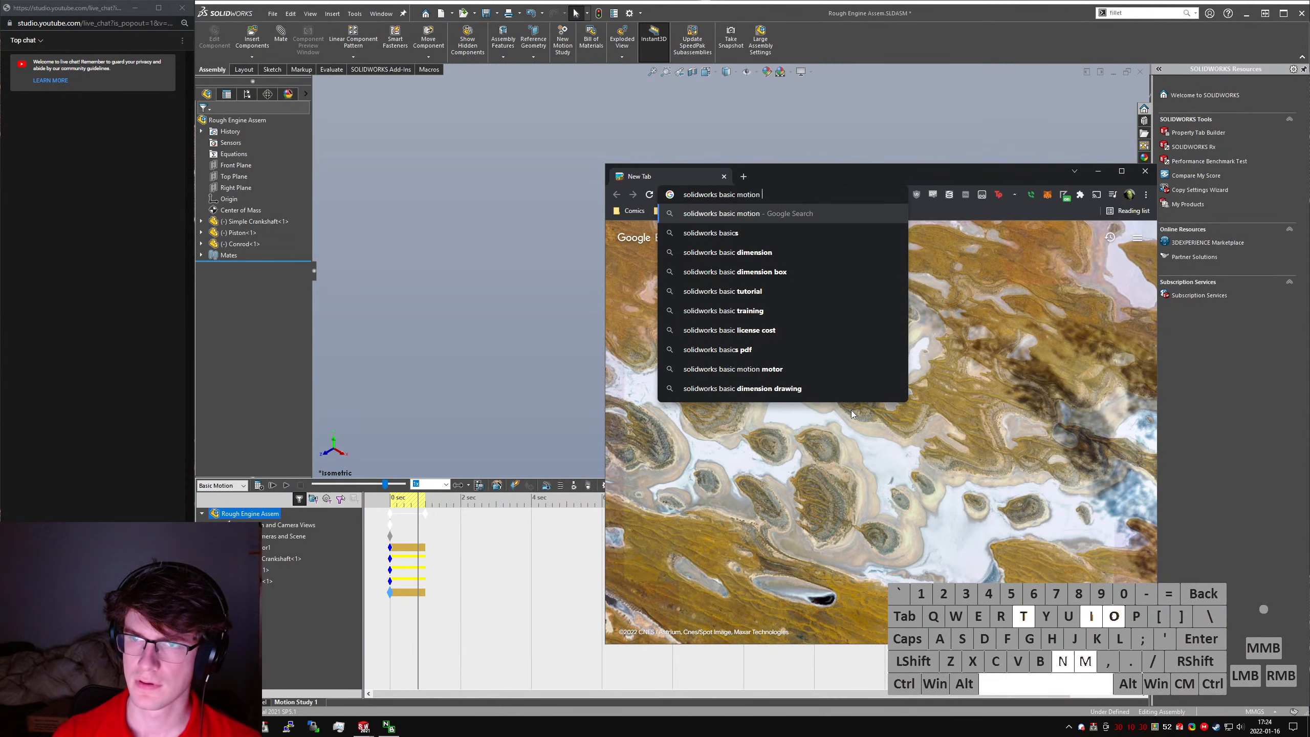
type("CG")
key("Return")
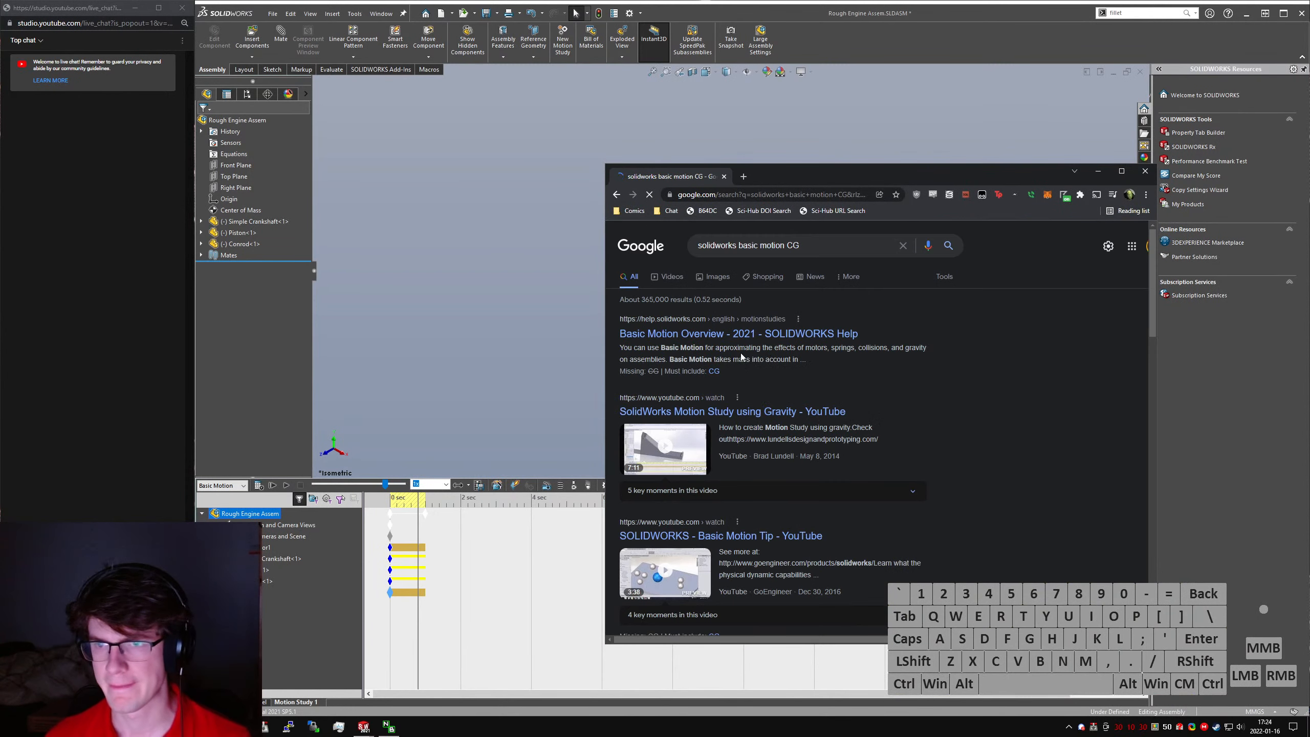
- Open the Basic Motion Overview page of SOLIDWORKS Help and search its text for "CG"
left_click(733, 334, "ctrl")
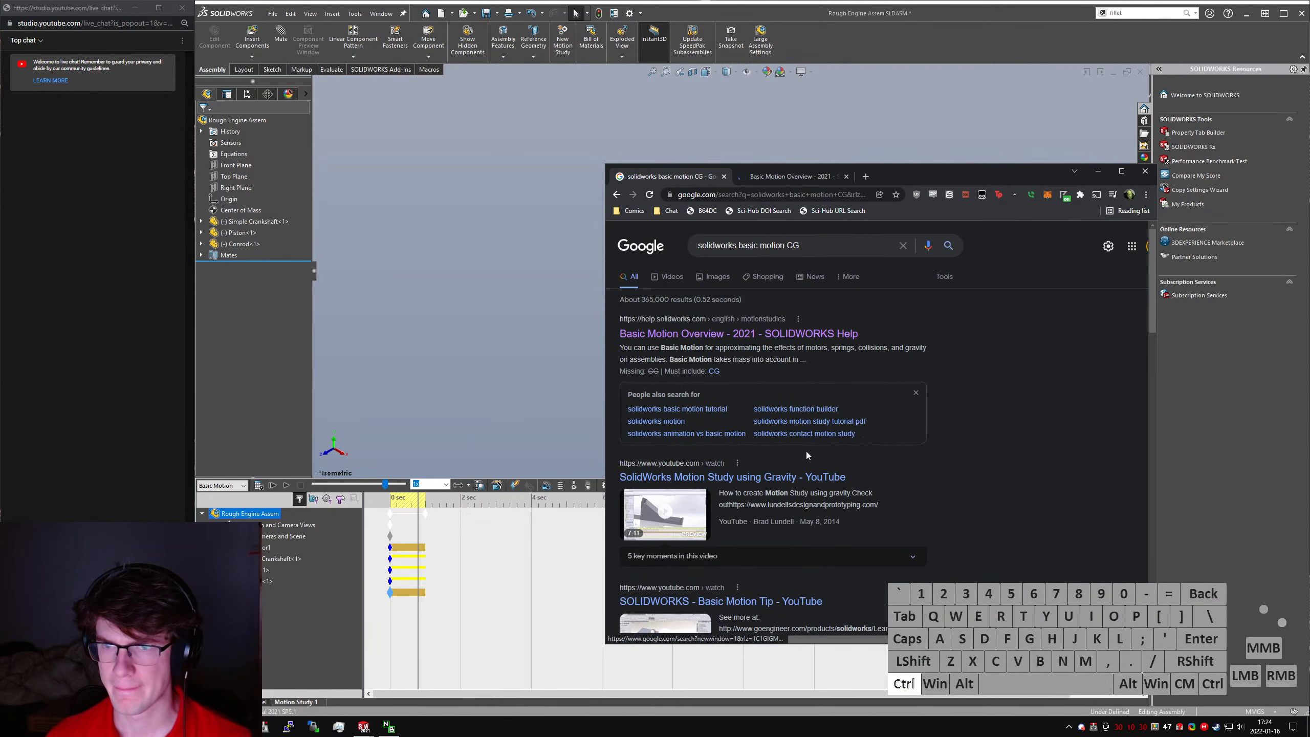
key("ctrl+w")
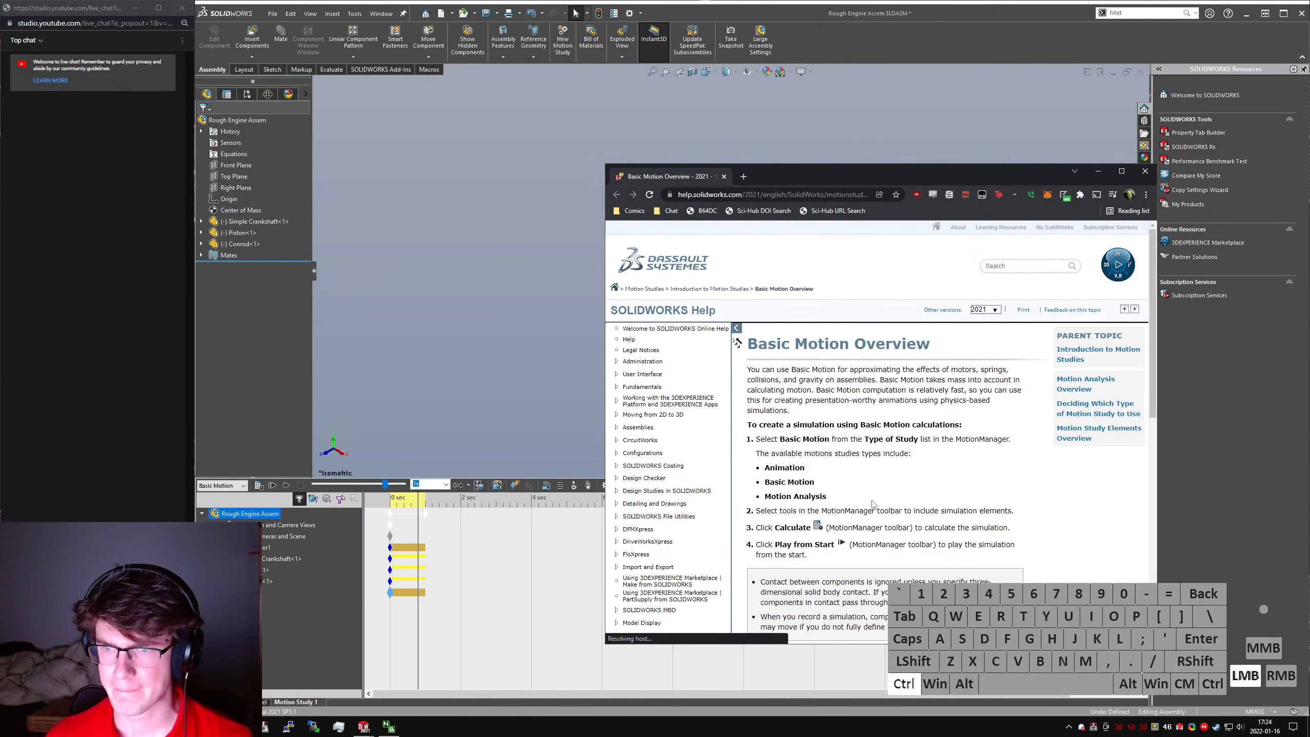
key("ctrl+f")
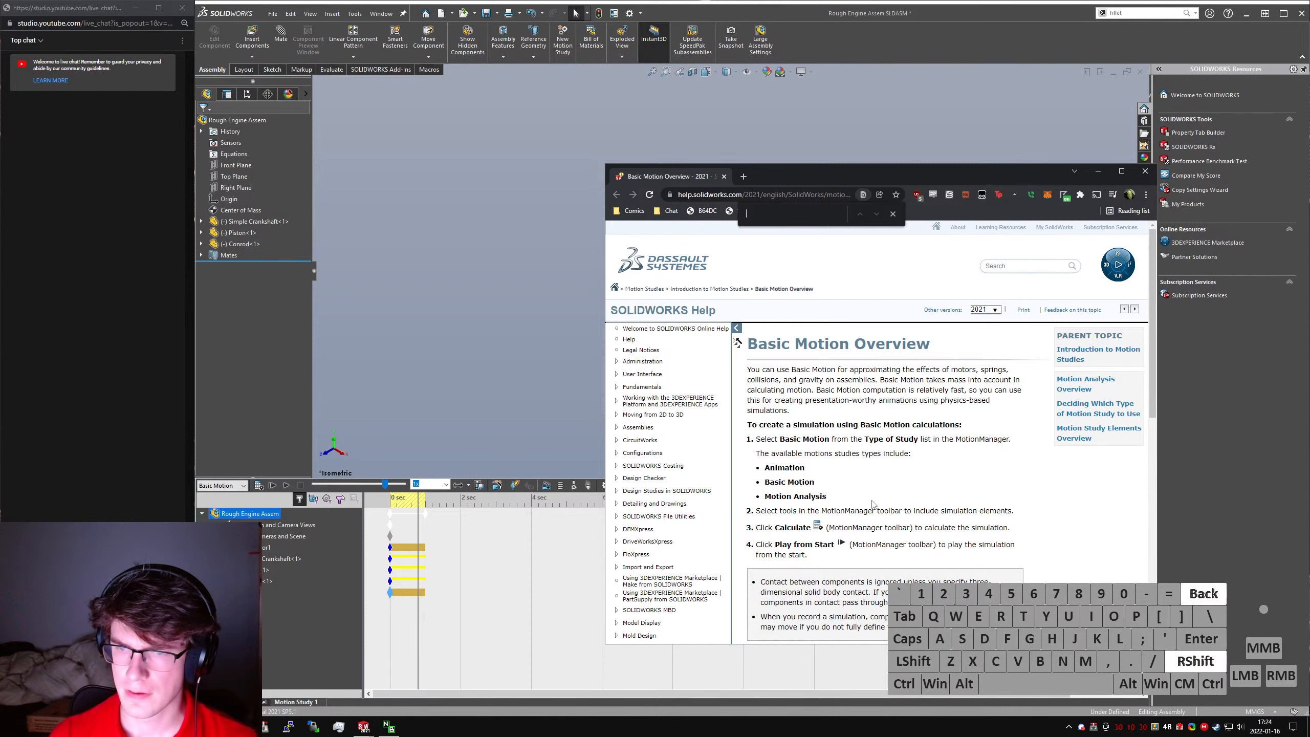
type("CG")
key("Return")
scroll(736, 440, "down", 5)
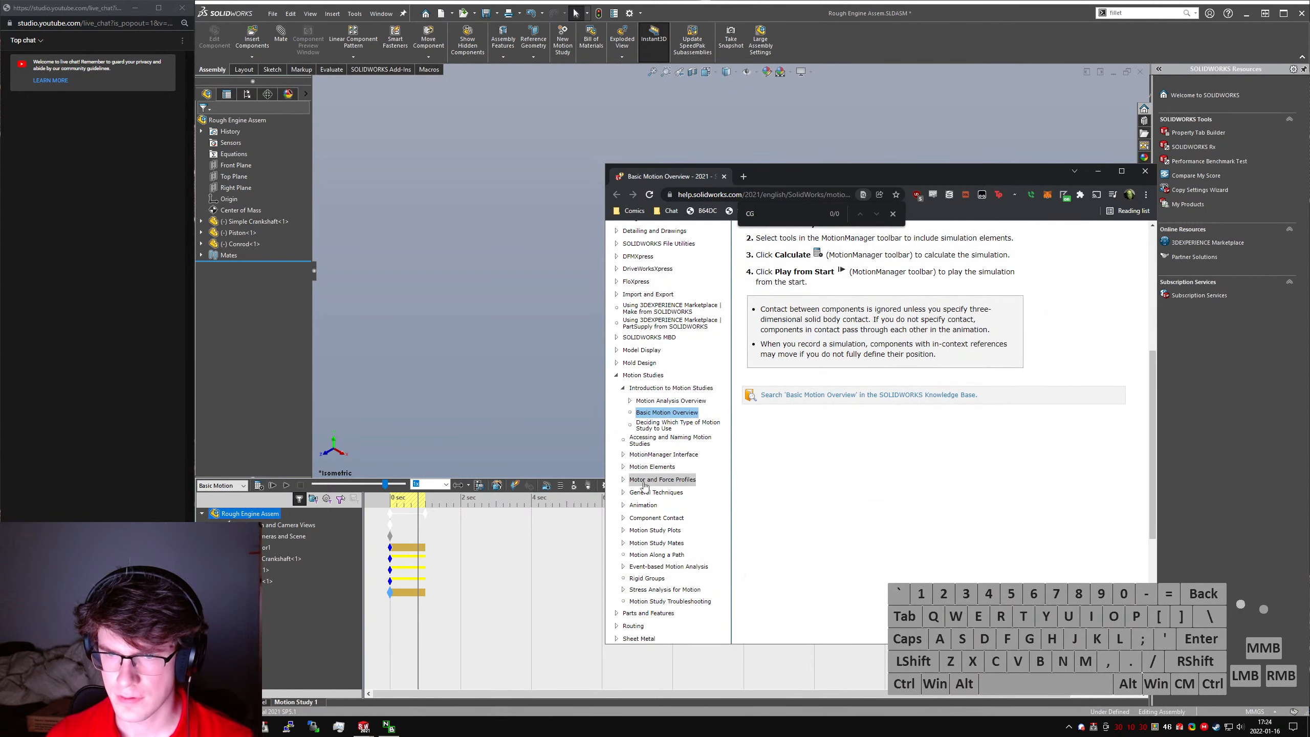
- Read the Motion Study Plots help on plotting a part's center of mass position in an assembly, then return to SOLIDWORKS
left_click(653, 530)
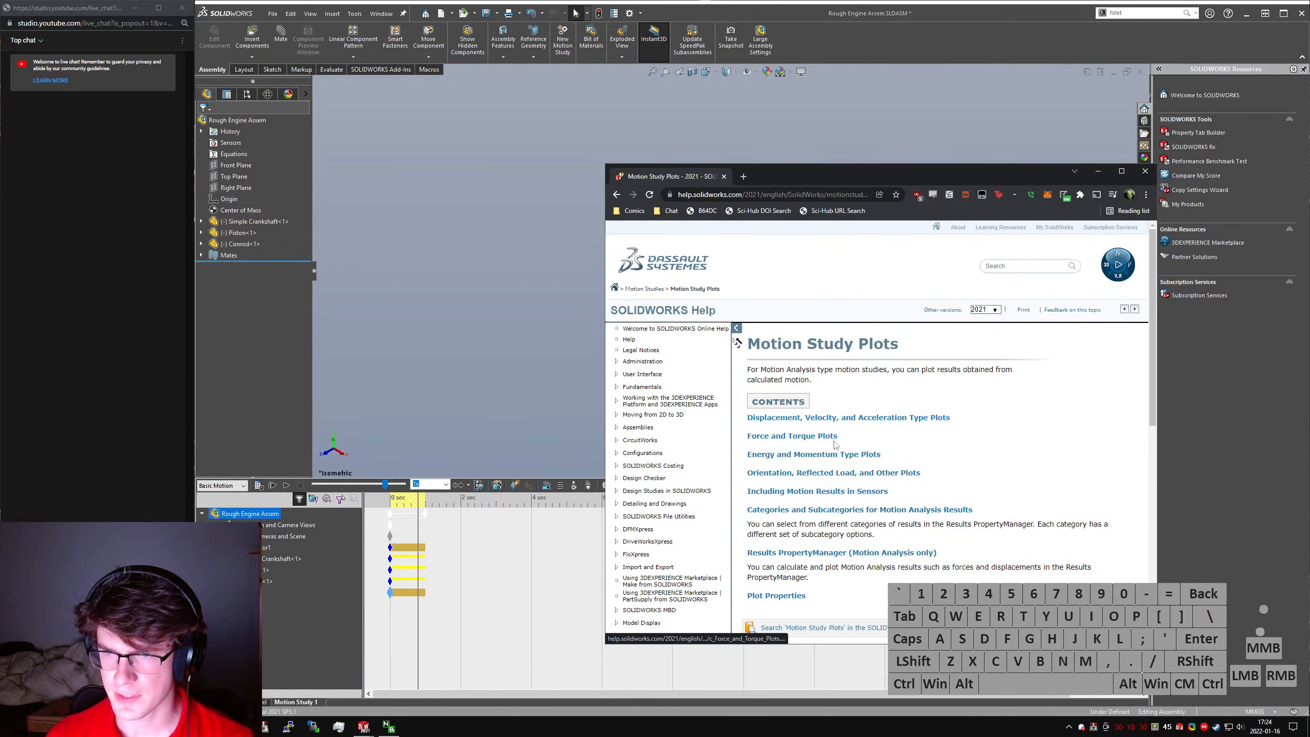
left_click(817, 417)
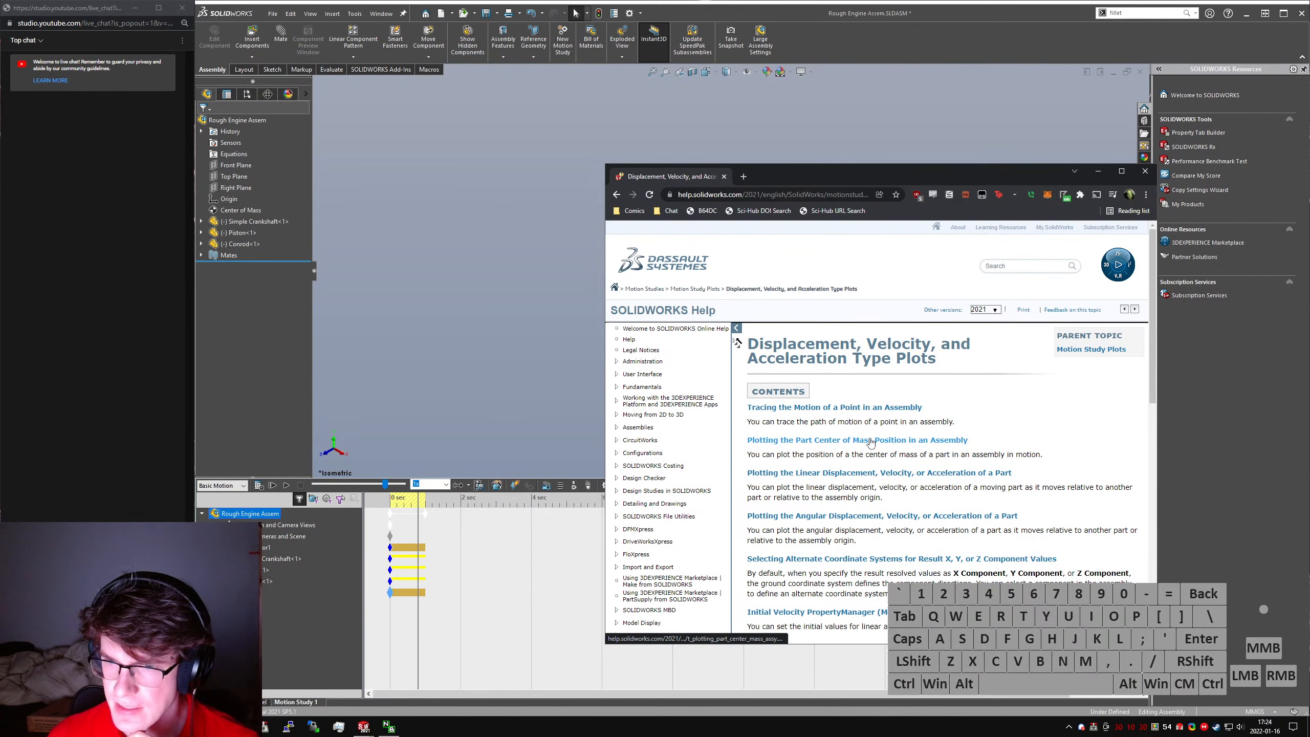
left_click(870, 440)
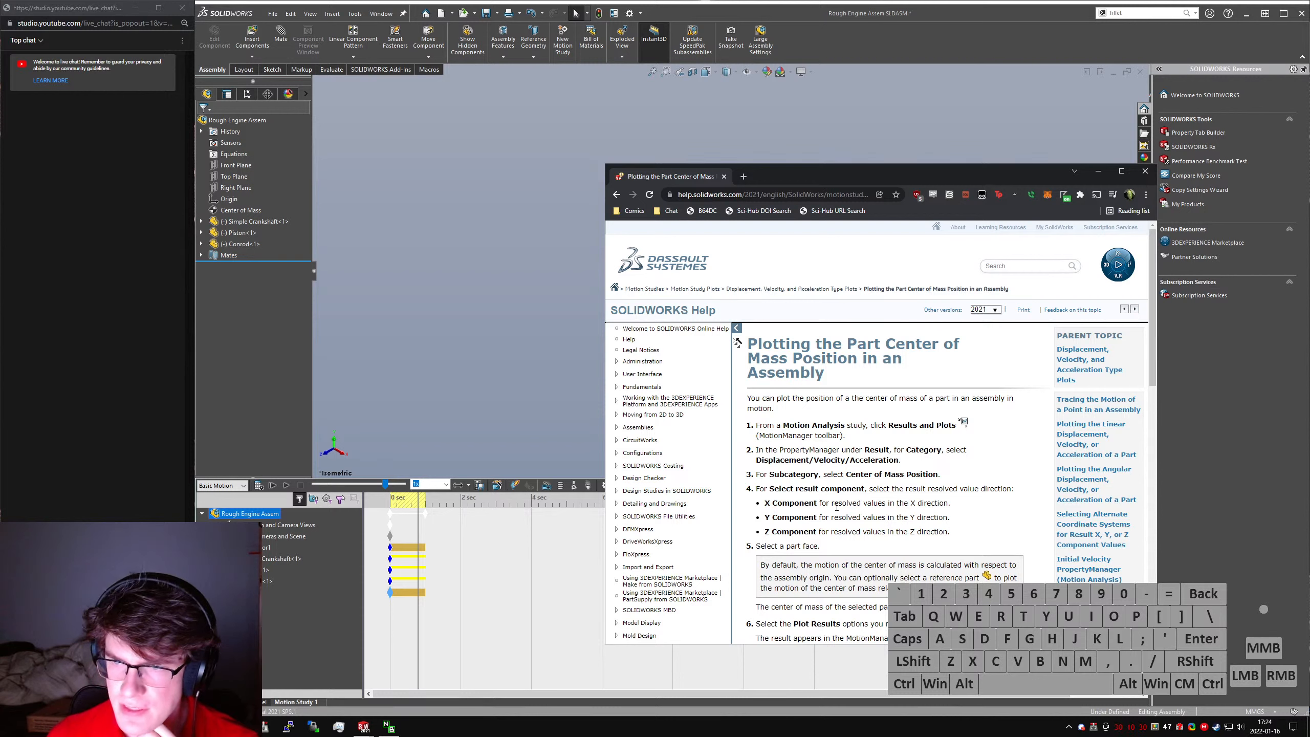
left_click(374, 511)
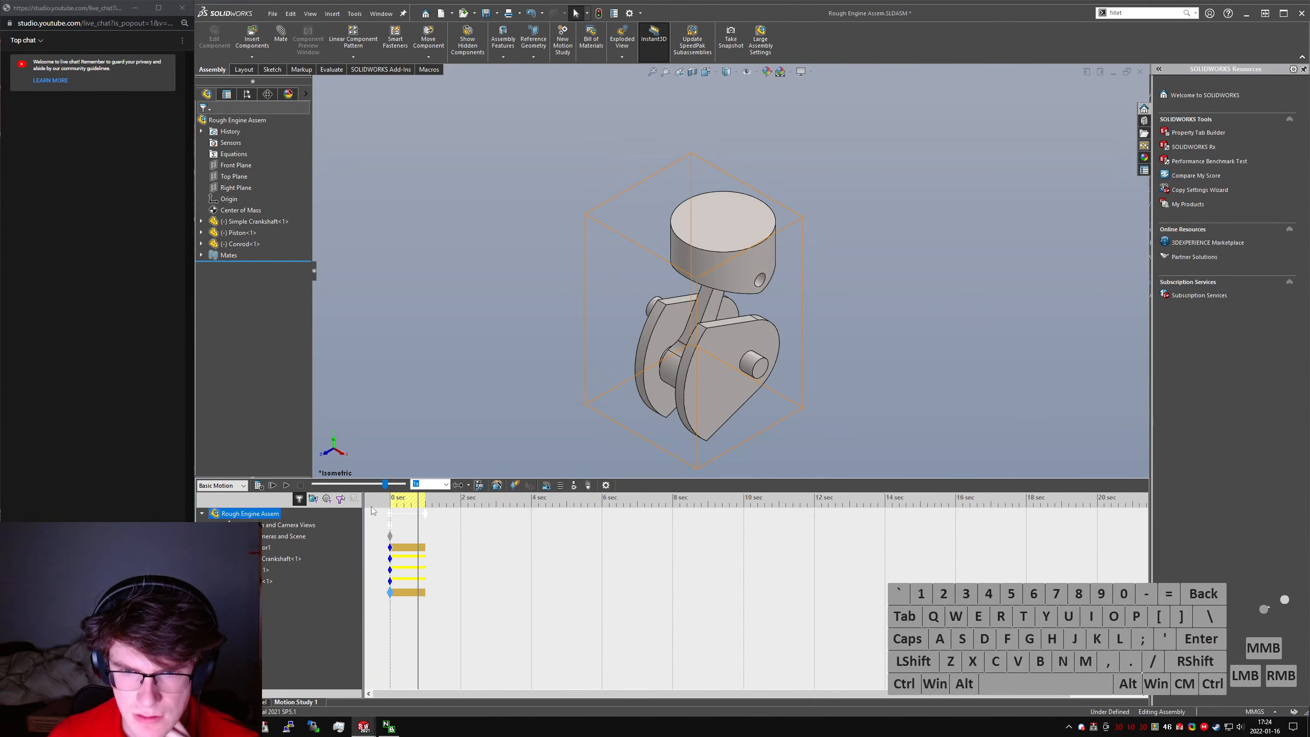
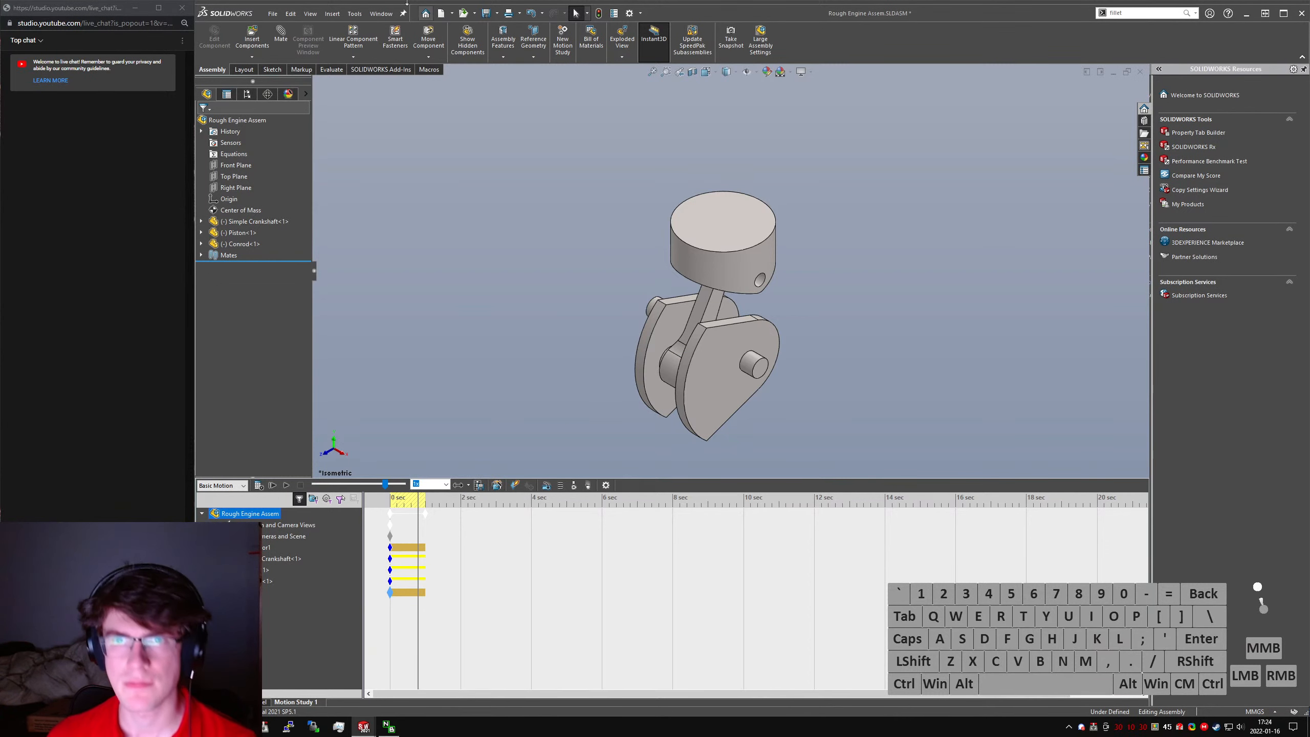
right_click(428, 70)
left_click(456, 112)
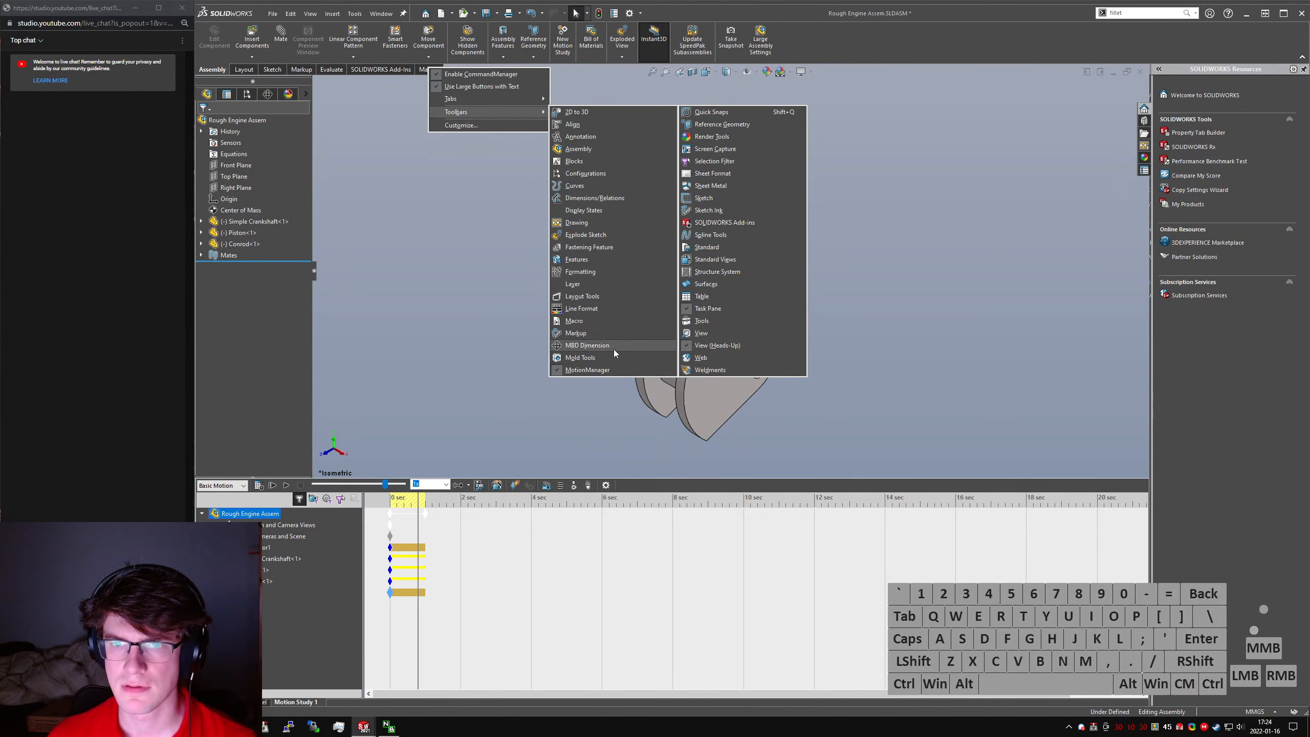
left_click(284, 458)
- Switch to the browser and reread the Help instructions for plotting the part center of mass position in an assembly
key("alt+Tab")
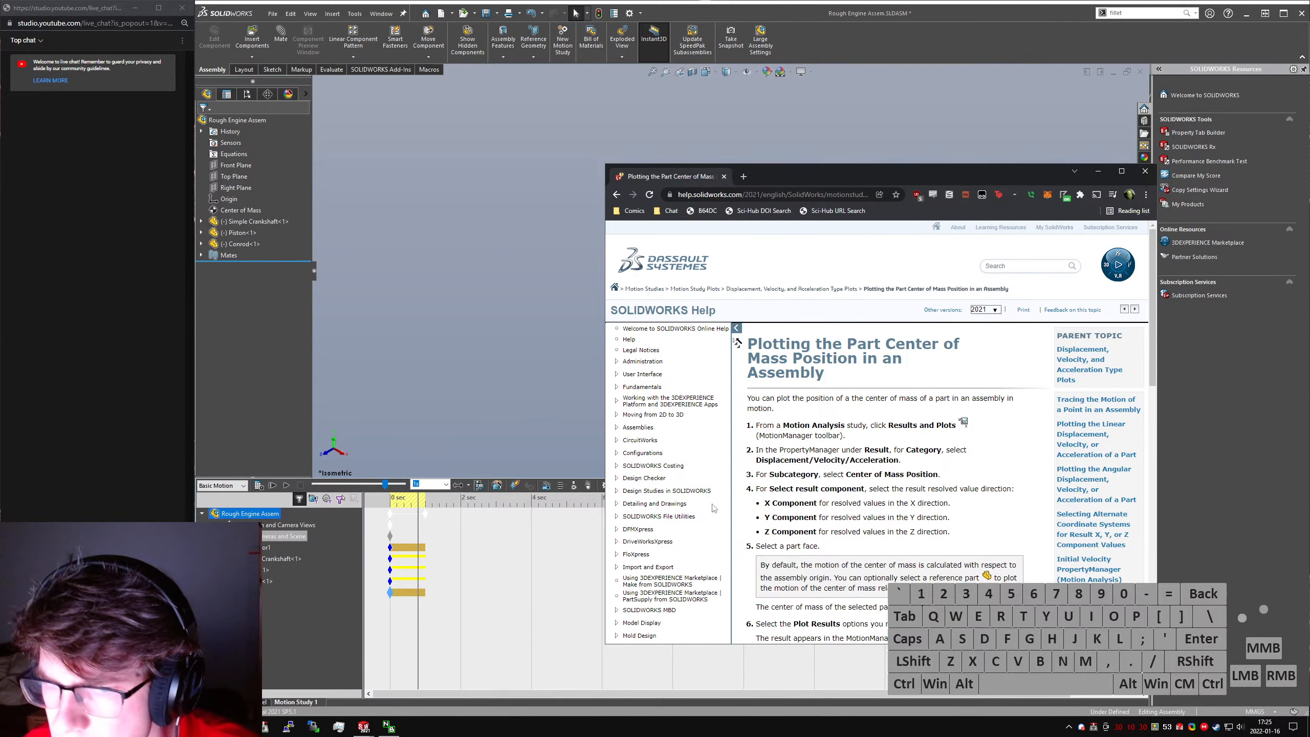
scroll(898, 431, "down", 1)
scroll(899, 431, "down", 4)
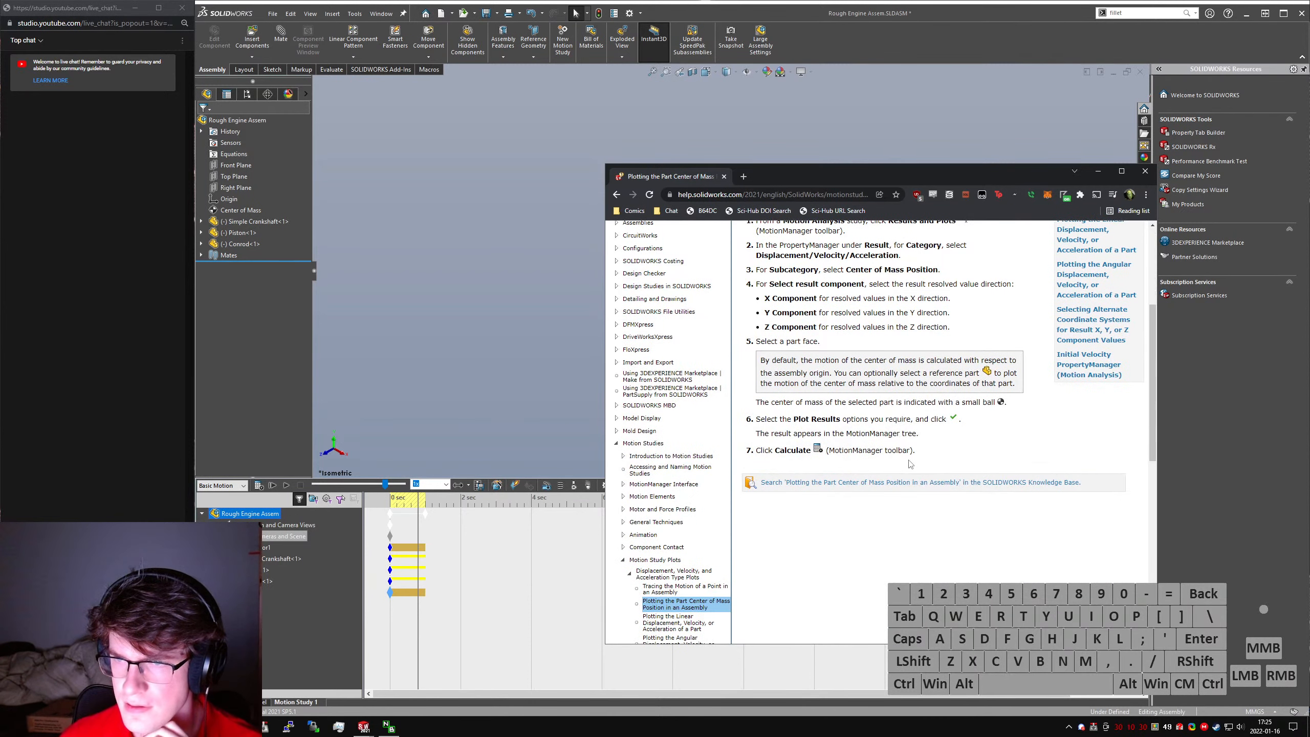
- Return to SOLIDWORKS and check the motor, assembly and motion study options for a way to plot results
right_click(267, 547)
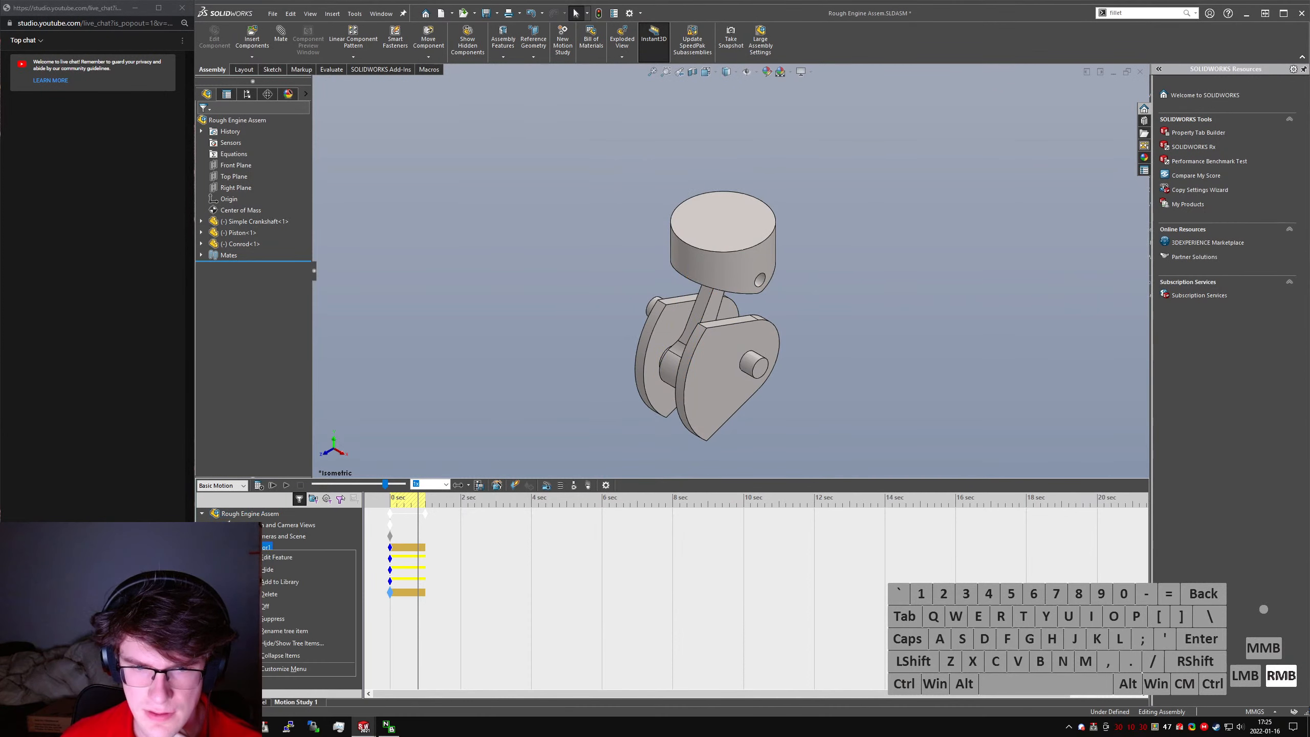
right_click(246, 514)
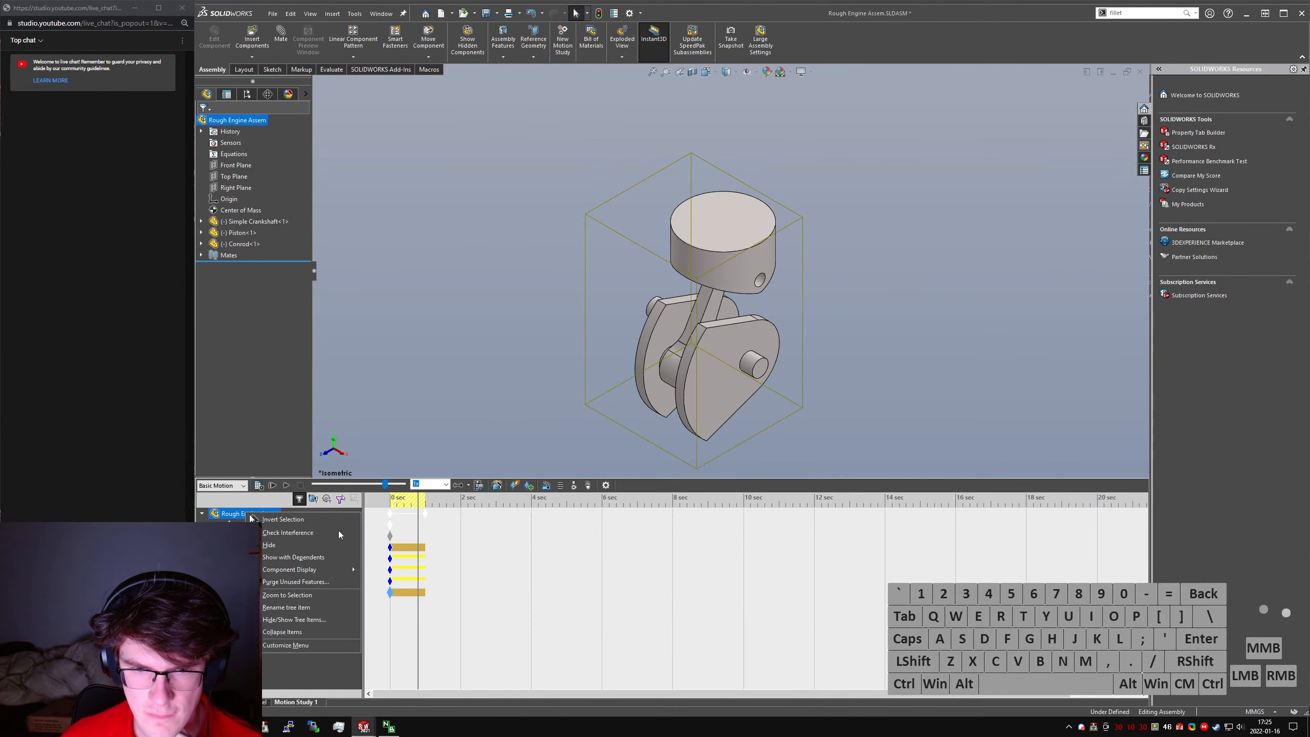
left_click(305, 632)
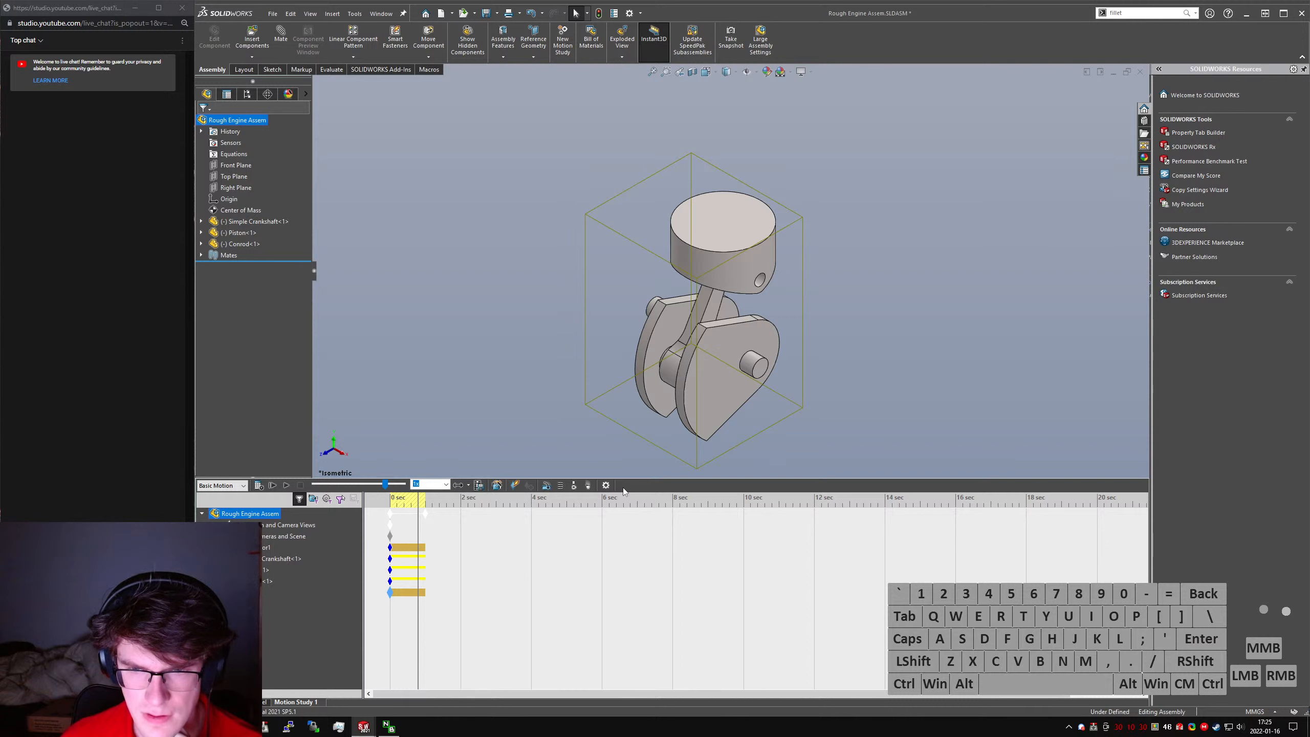
left_click(607, 487)
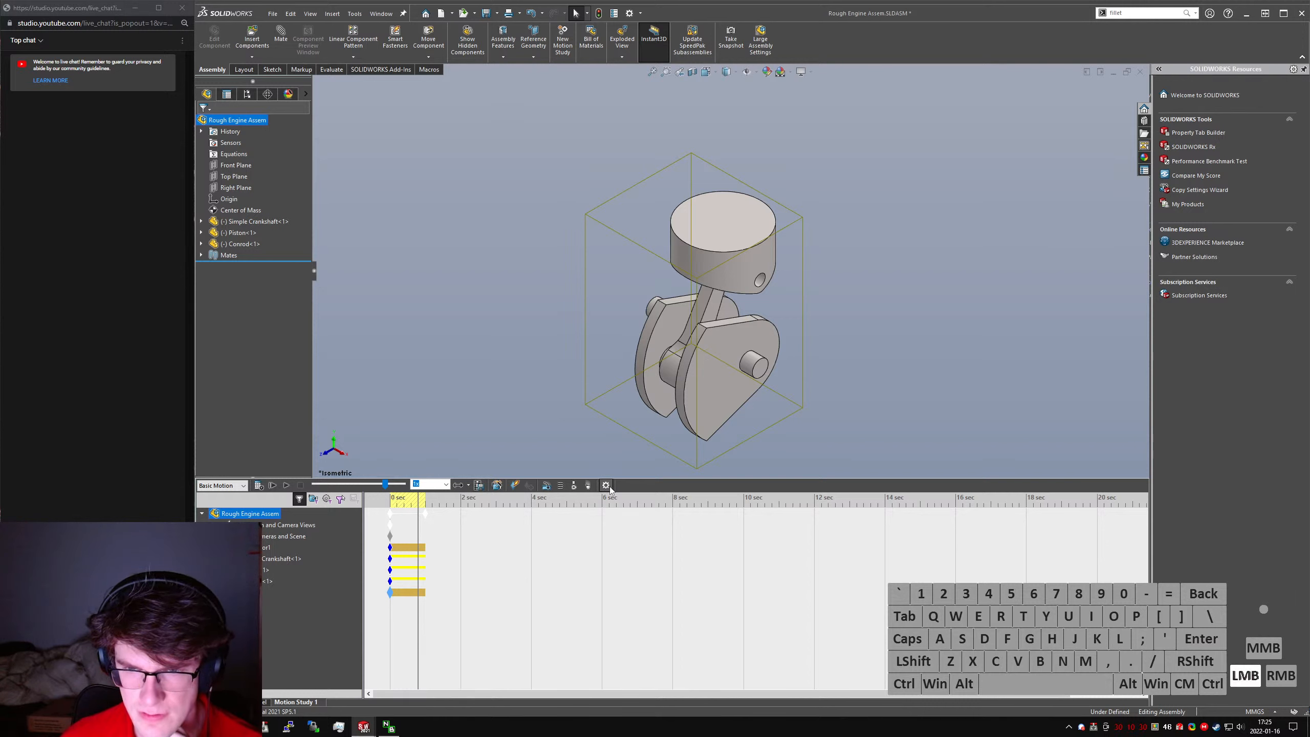
left_click(216, 124)
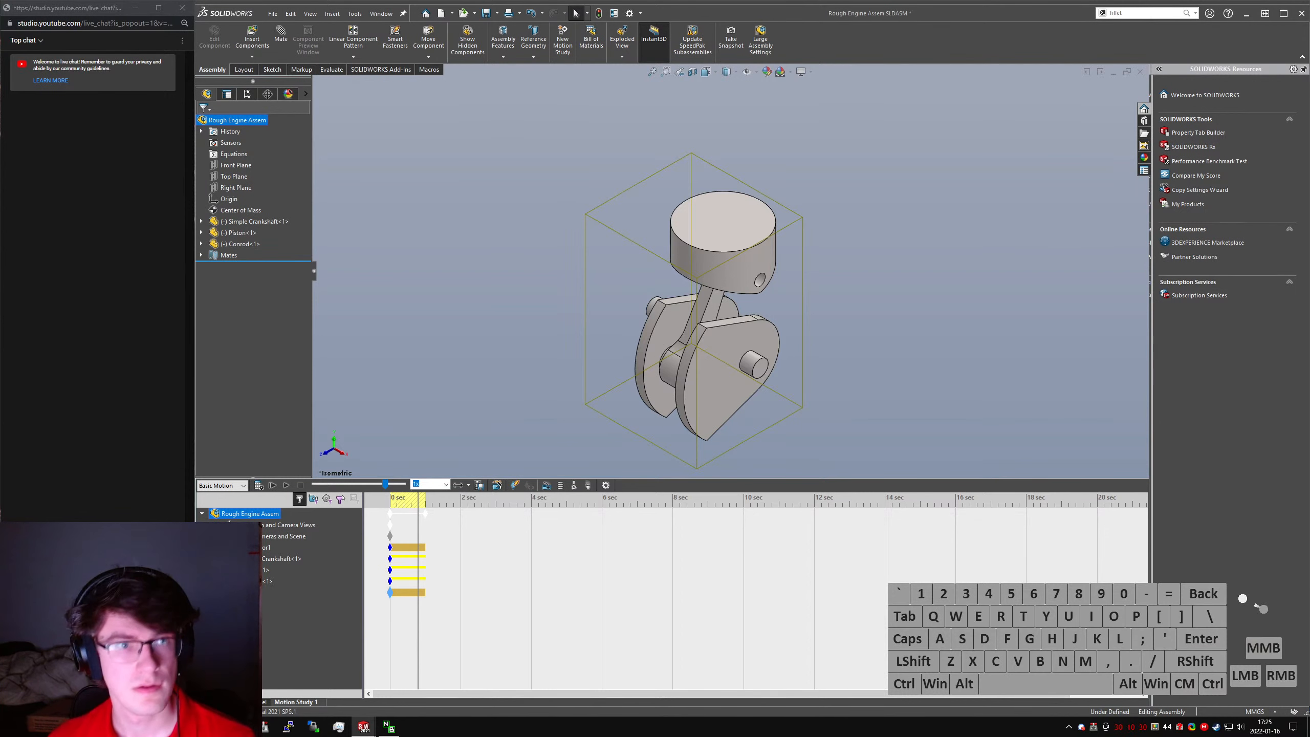
- Switch to the browser and browse the Motion Study Plots help, including the displacement, velocity and acceleration plots and the Plot Properties page
key("alt+Tab")
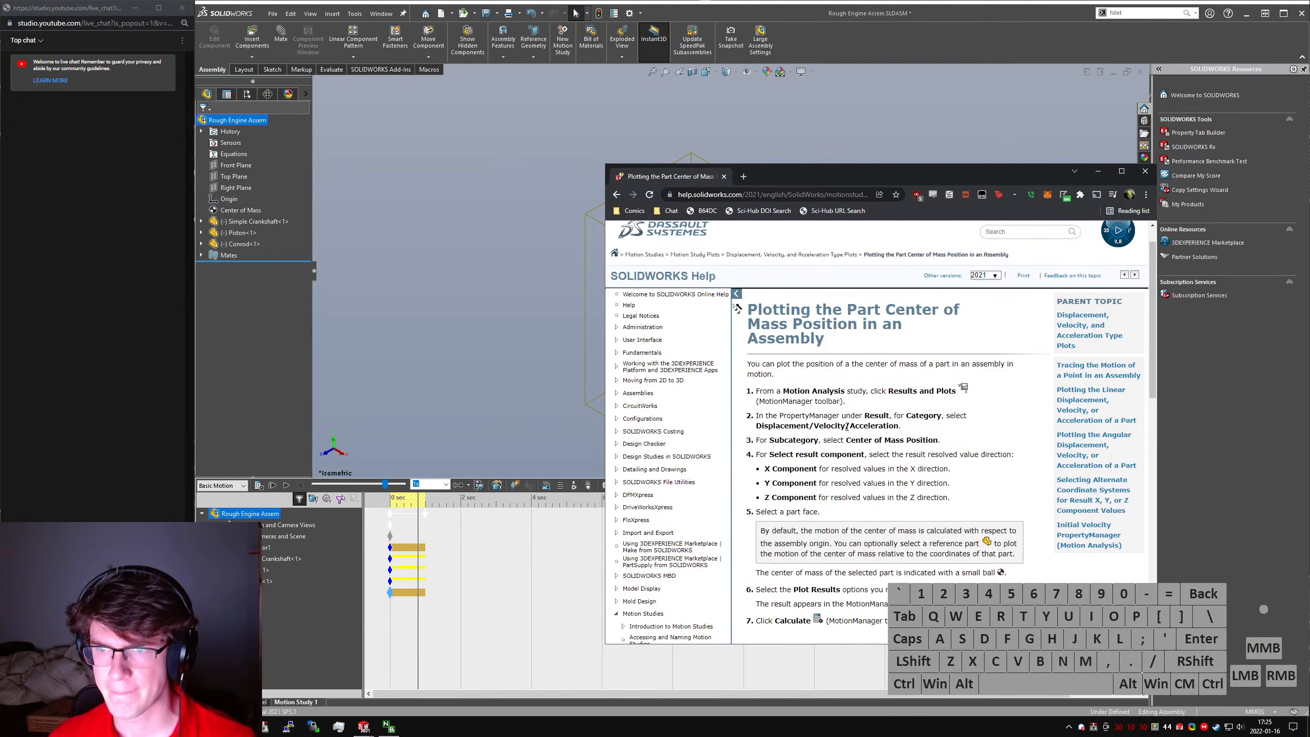
scroll(792, 523, "down", 6)
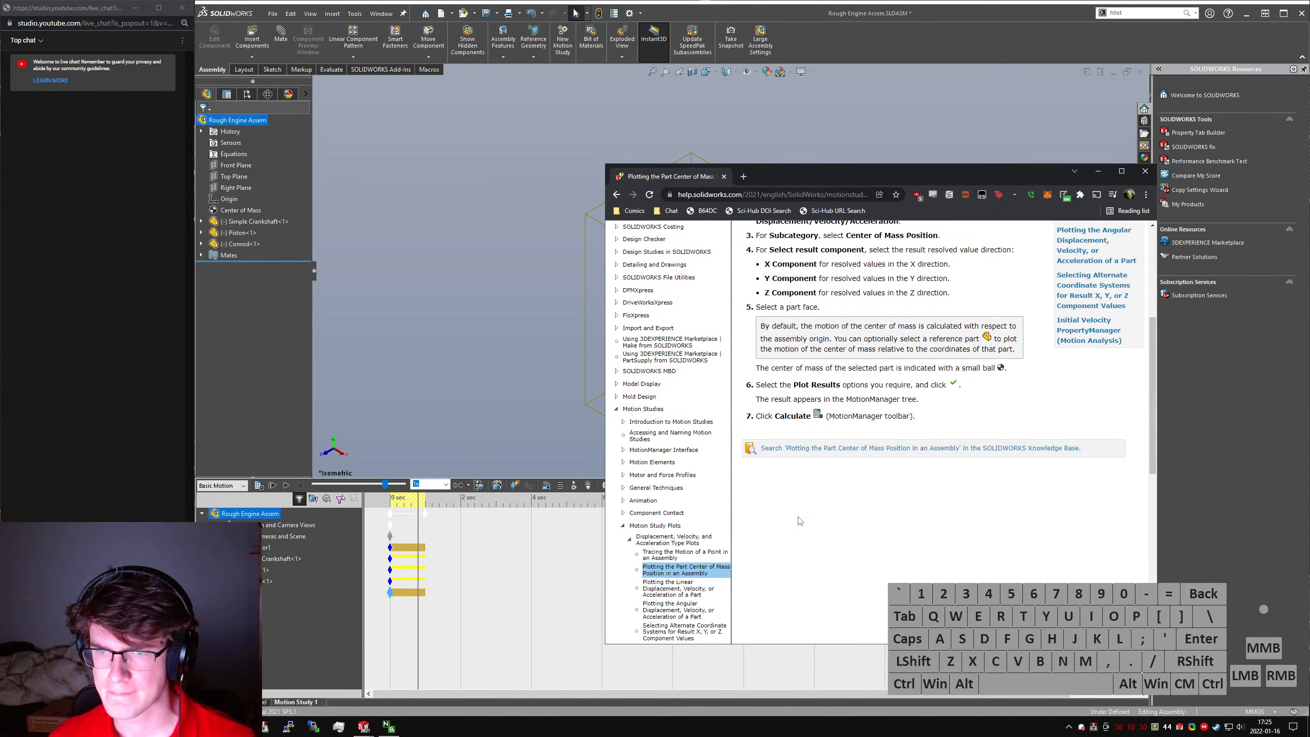
left_click(694, 542)
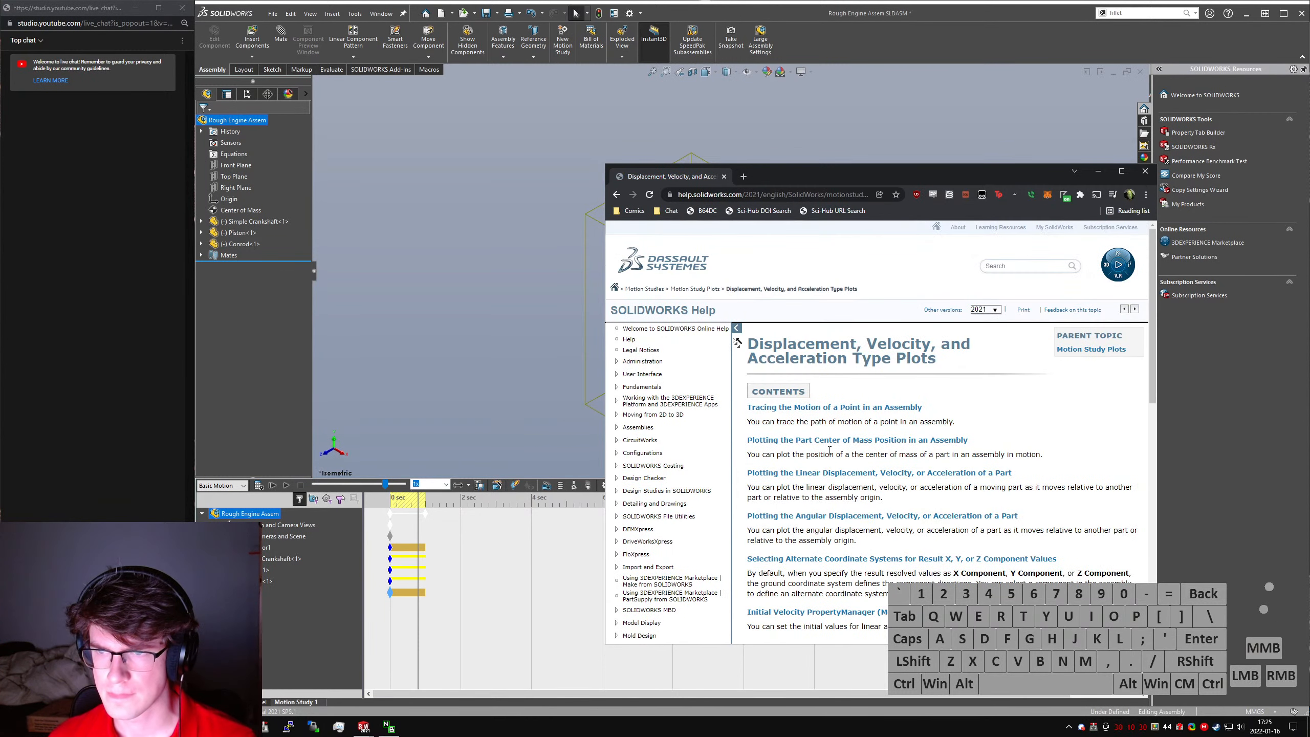
key("alt+Left")
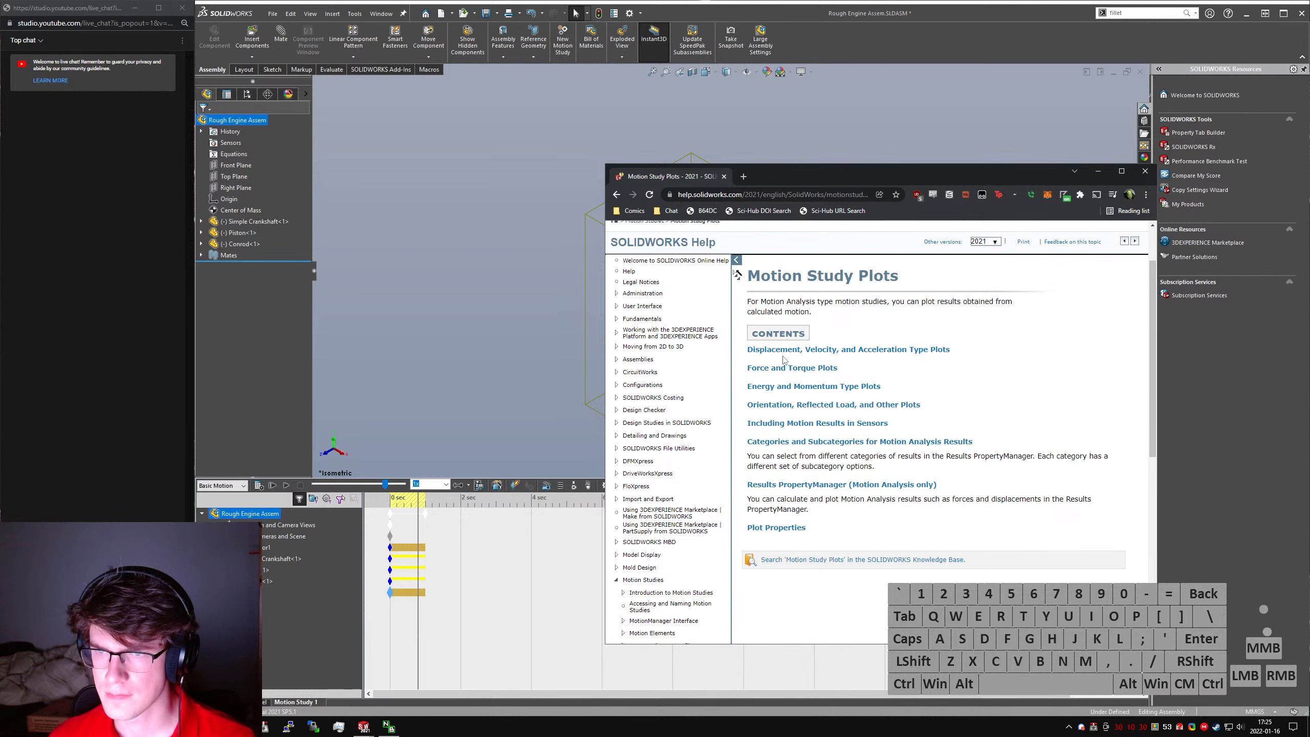
left_click(788, 354)
key("alt+Left")
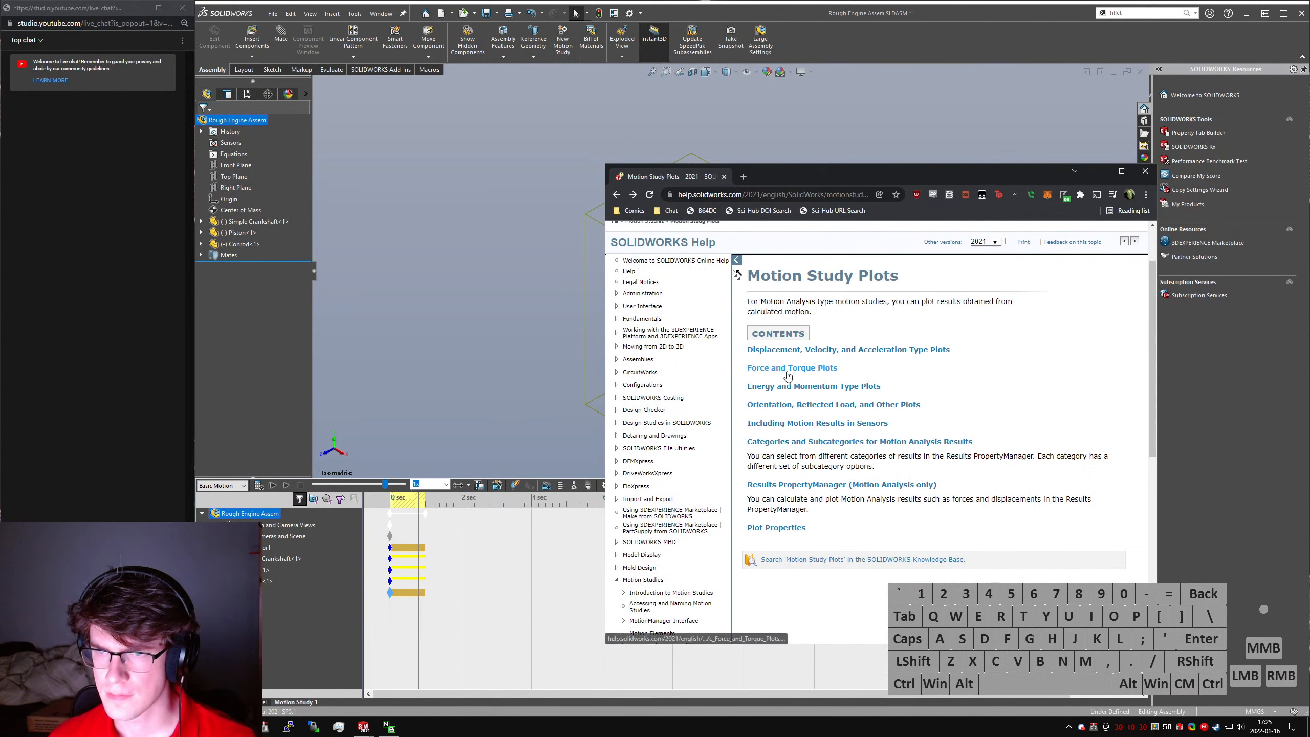
left_click(789, 528)
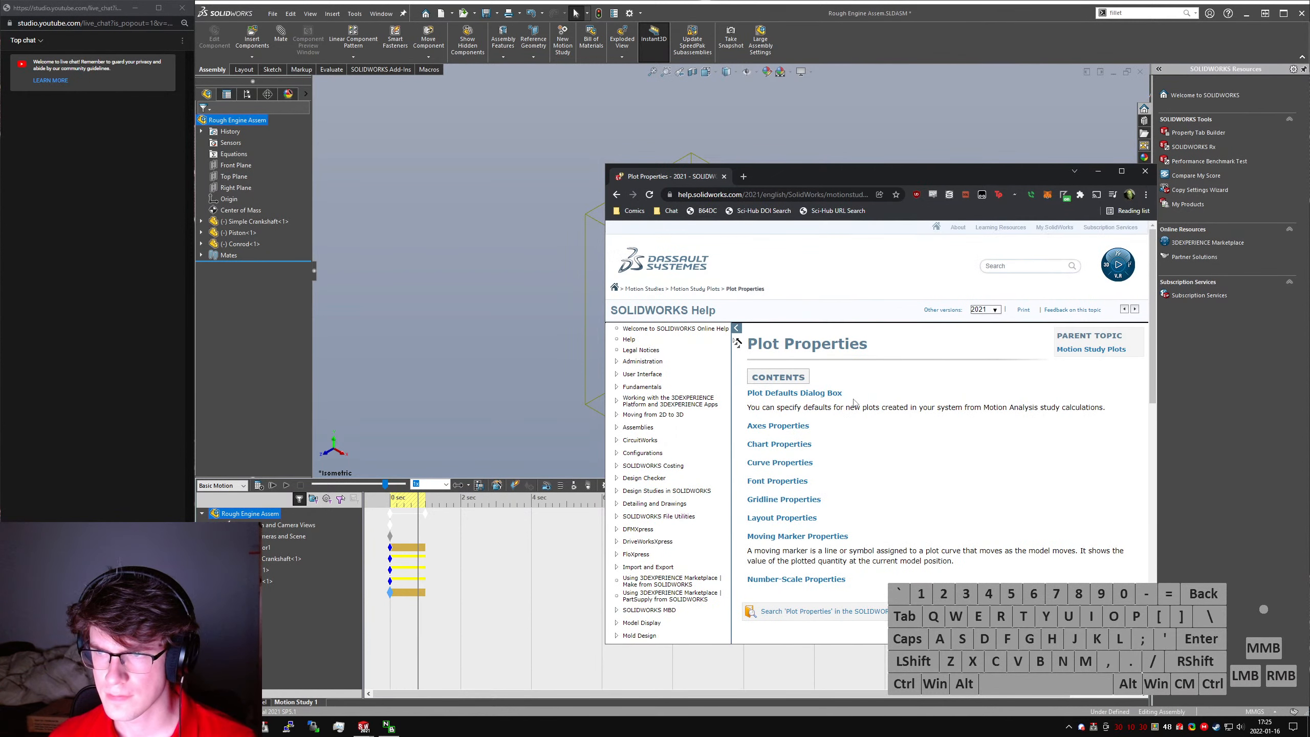
left_click(1091, 350)
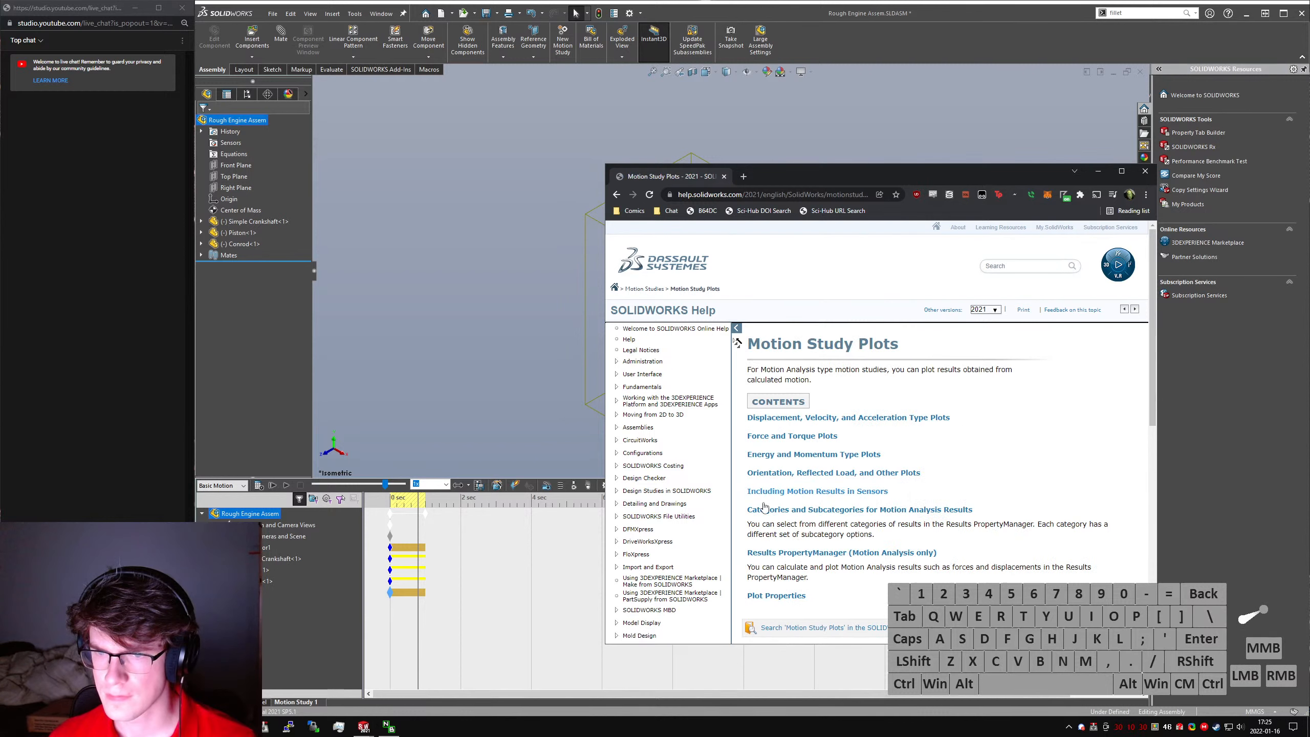
scroll(689, 526, "down", 2)
scroll(943, 446, "up", 3)
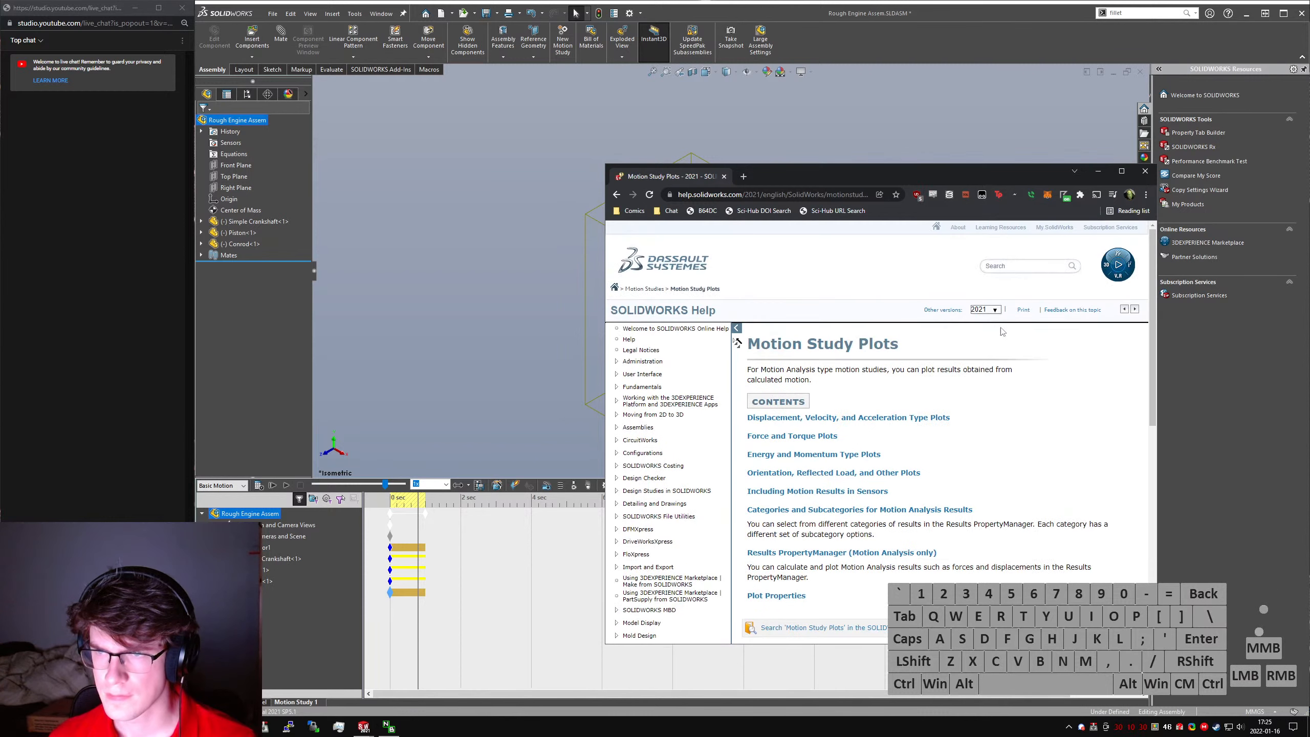
- Search Google in a new browser tab for "solidworks add plots to motion studies"
key("ctrl+t")
type("solidworks add ")
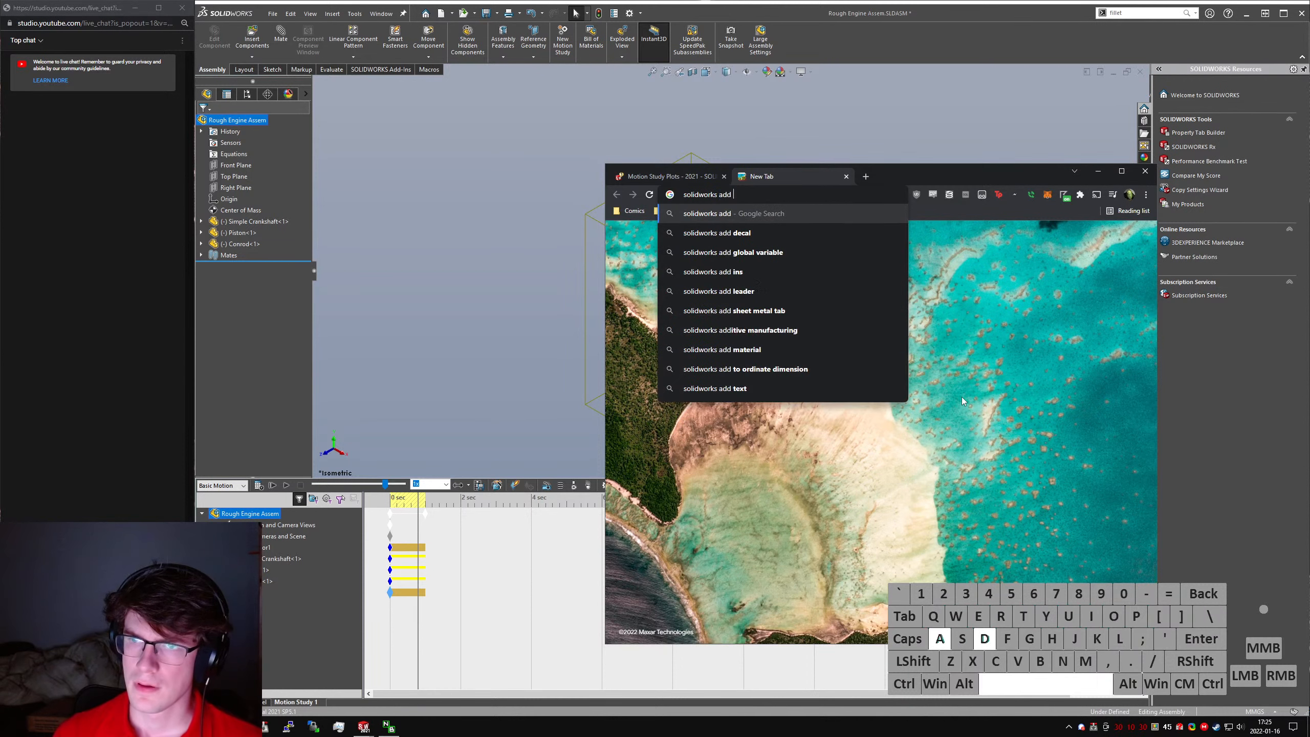
type("plots to motion studies")
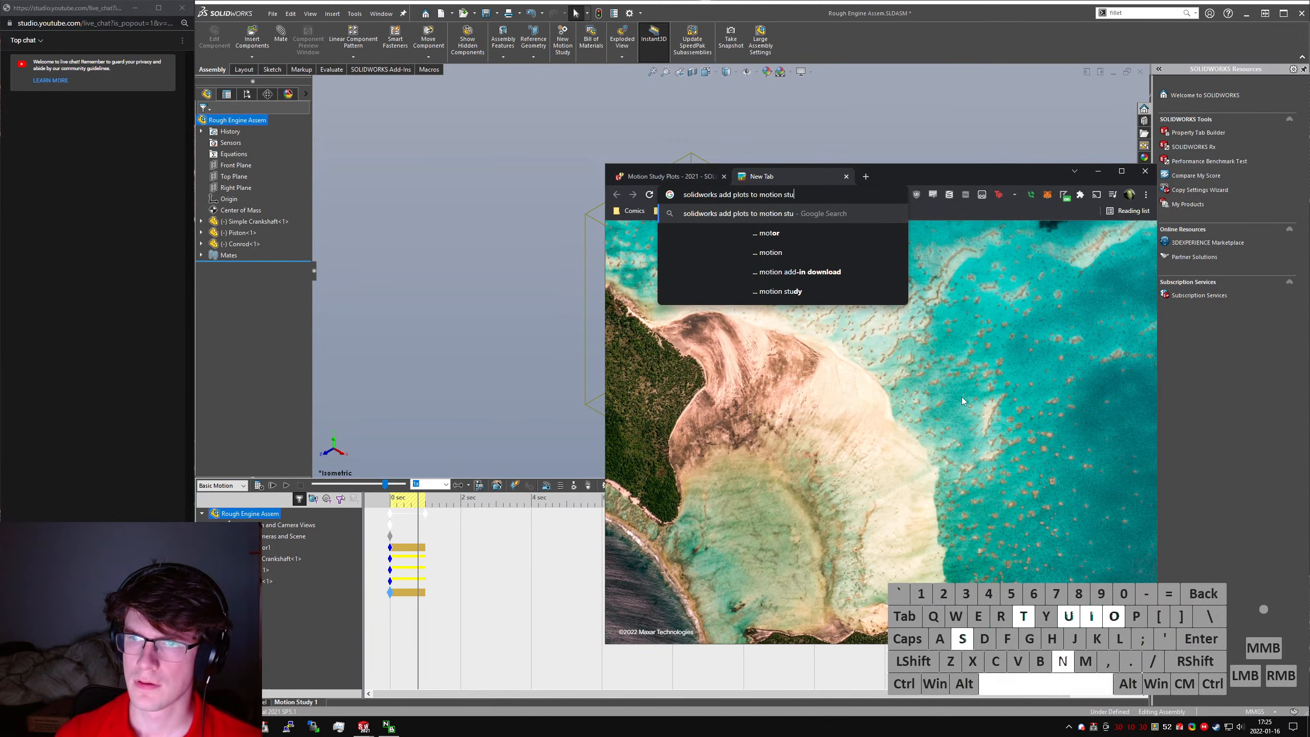
key("Return")
- Open the 2020 Motion Study Plots help result in its own tab and look through the remaining search results
left_click(739, 335, "ctrl")
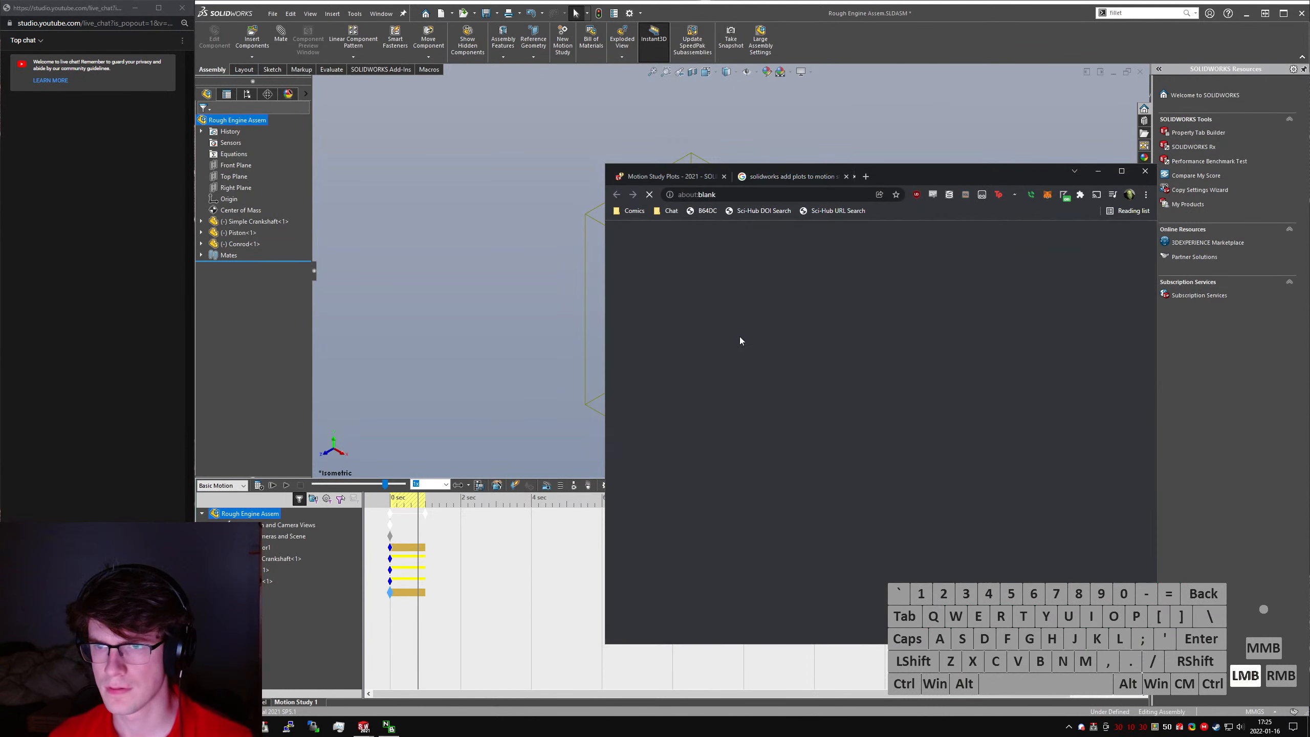
key("ctrl+Tab")
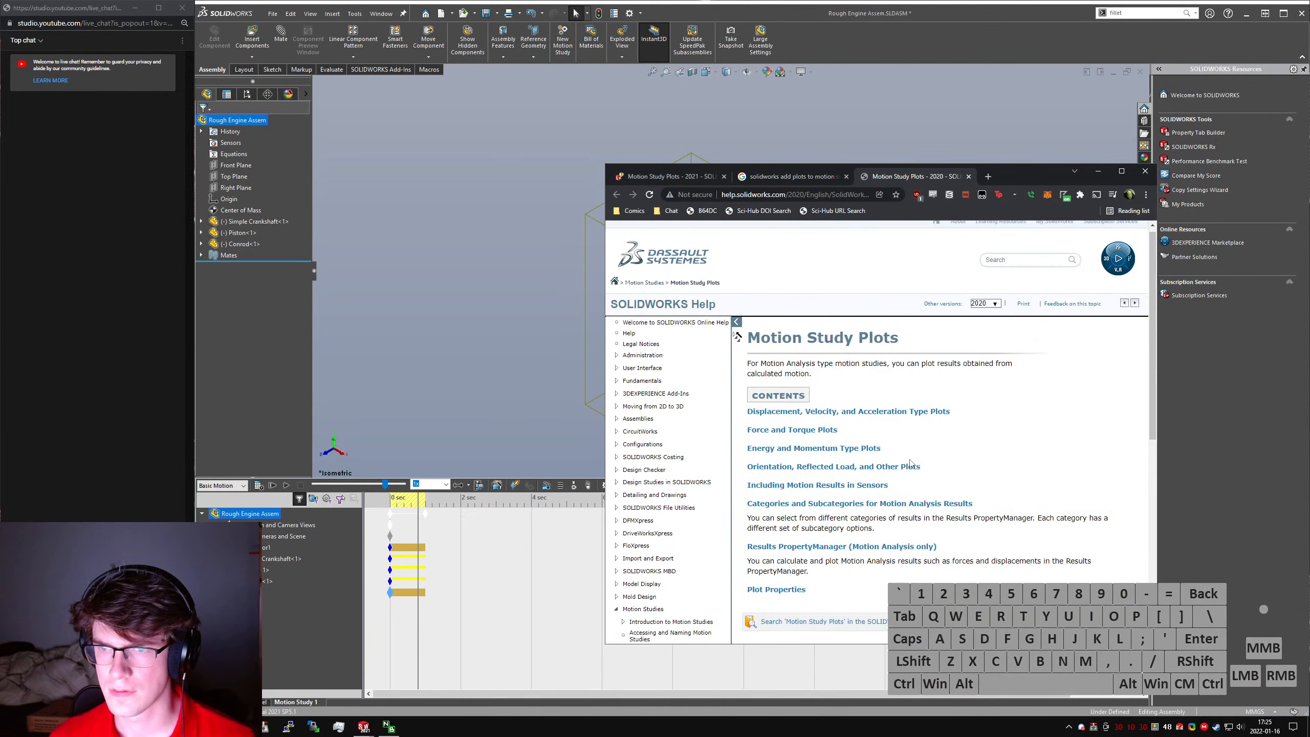
key("ctrl+shift+Tab")
scroll(724, 540, "down", 10)
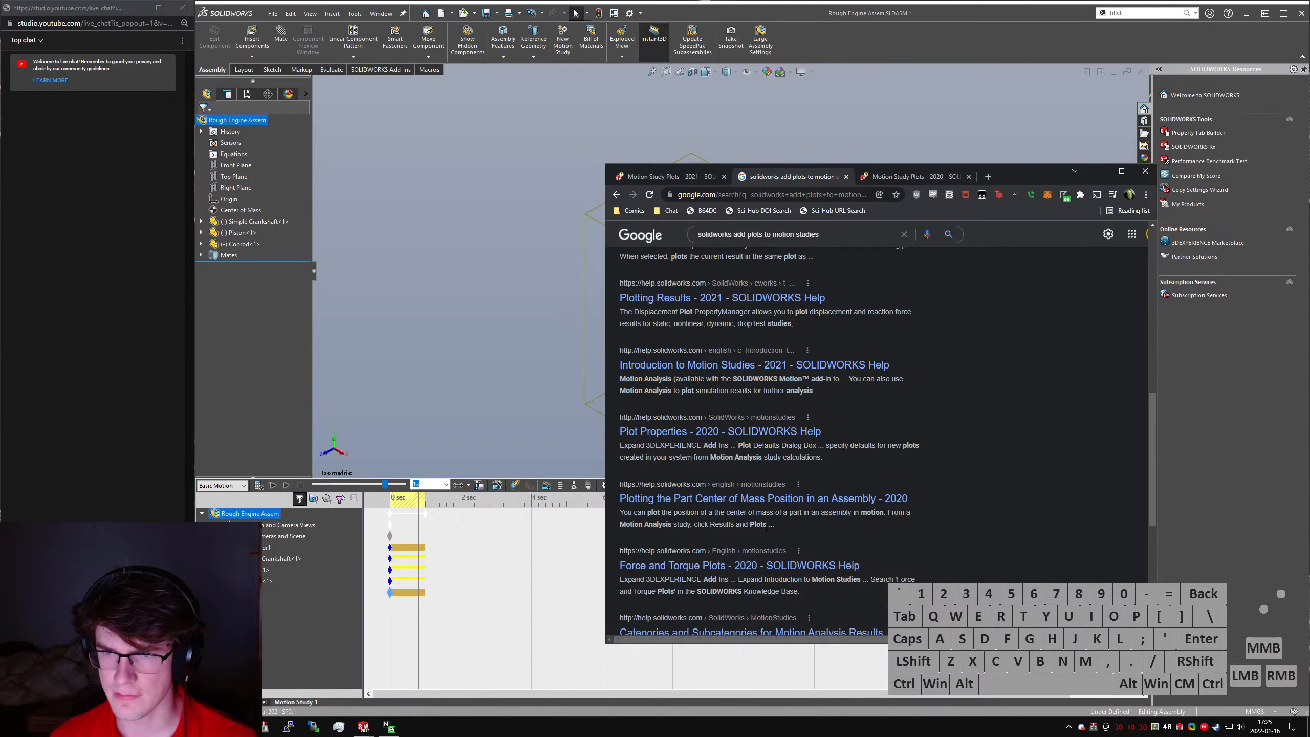
scroll(748, 527, "down", 2)
key("ctrl")
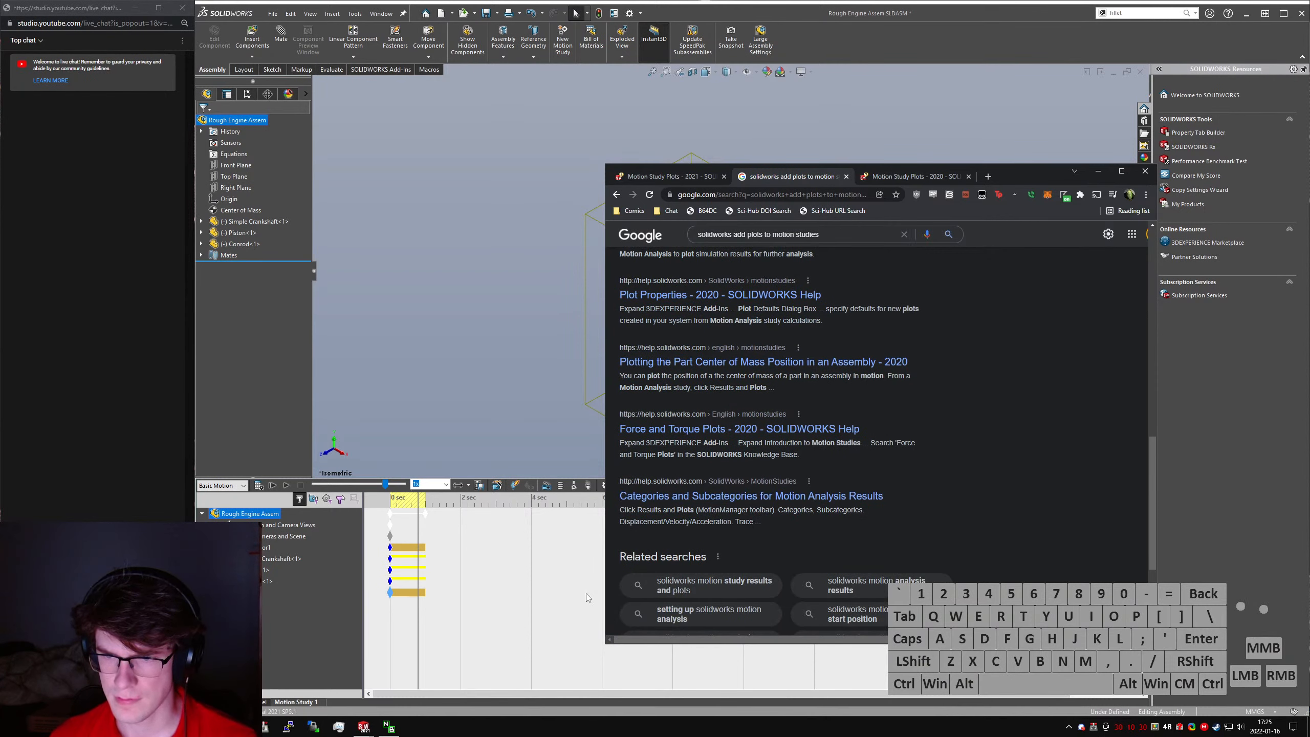
- Switch back to SOLIDWORKS and enable the SOLIDWORKS Motion add-in
left_click(282, 641)
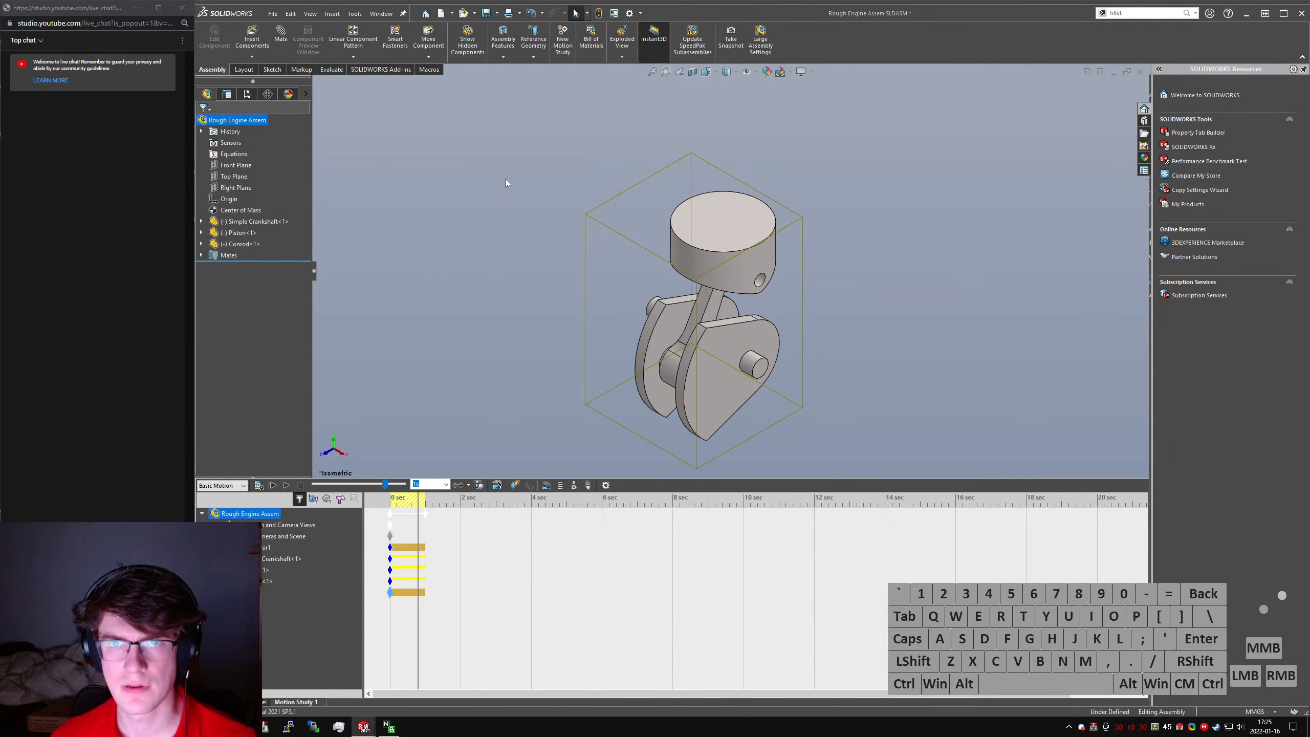
left_click(401, 68)
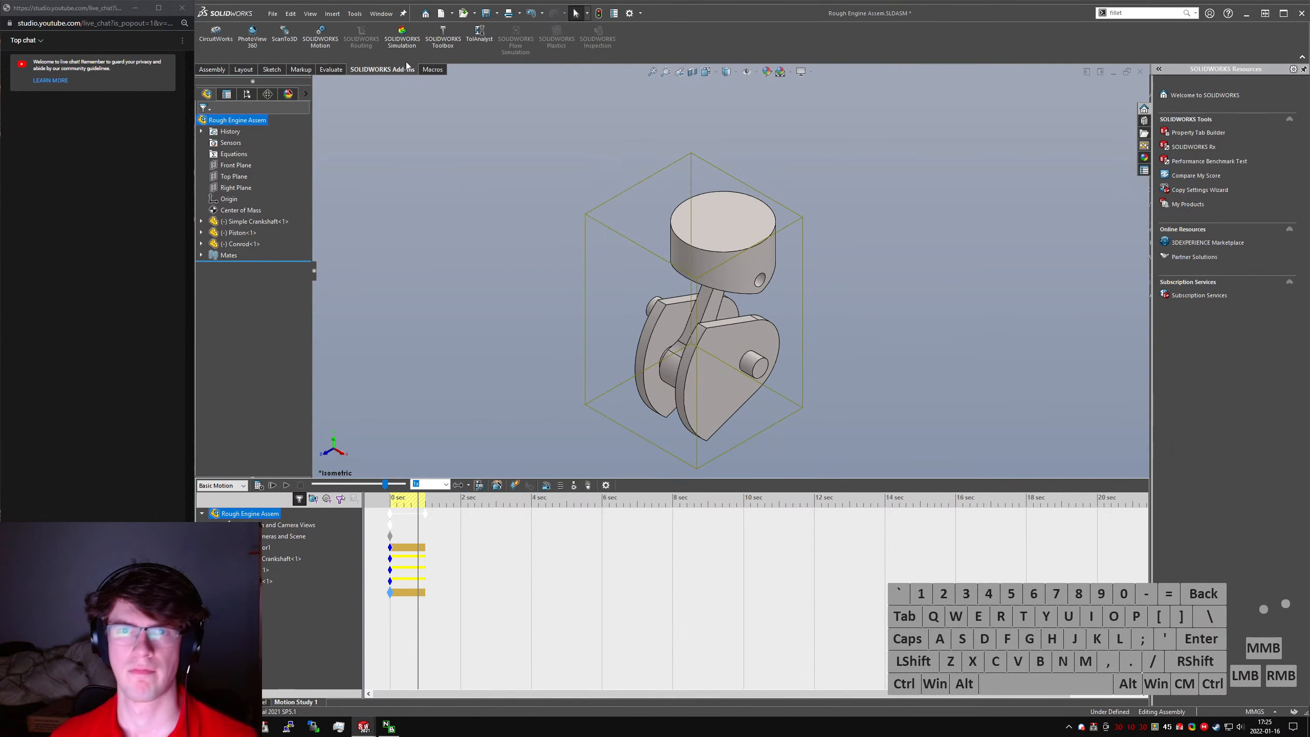
left_click(312, 51)
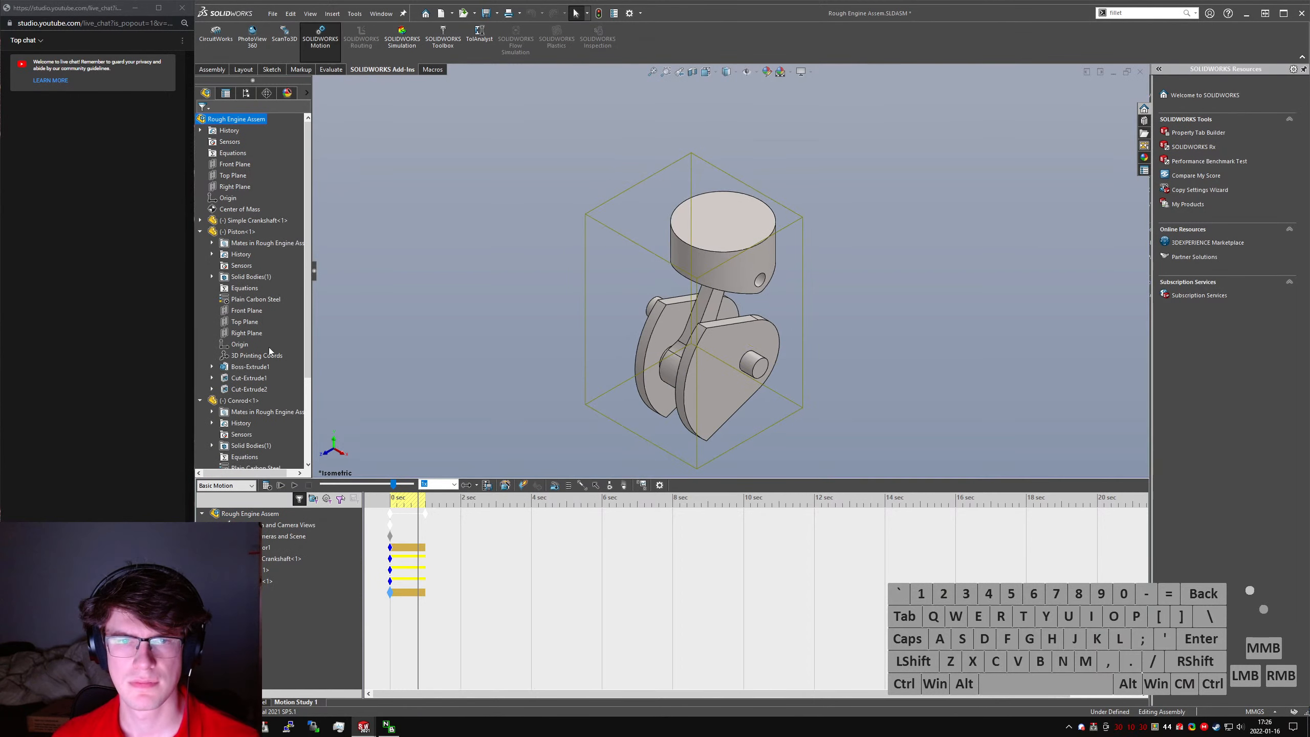
- Change the motion study type to Motion Analysis
scroll(275, 286, "down", 3)
left_click(226, 485)
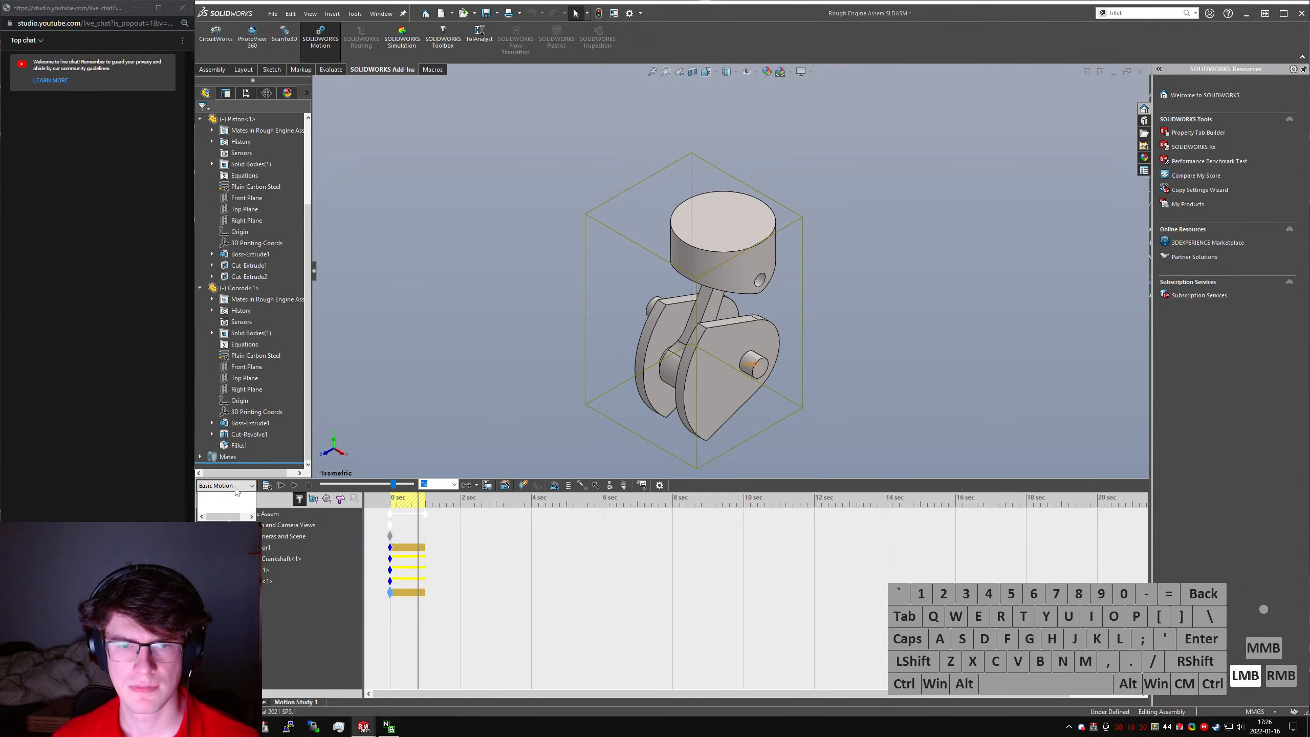
left_click(221, 516)
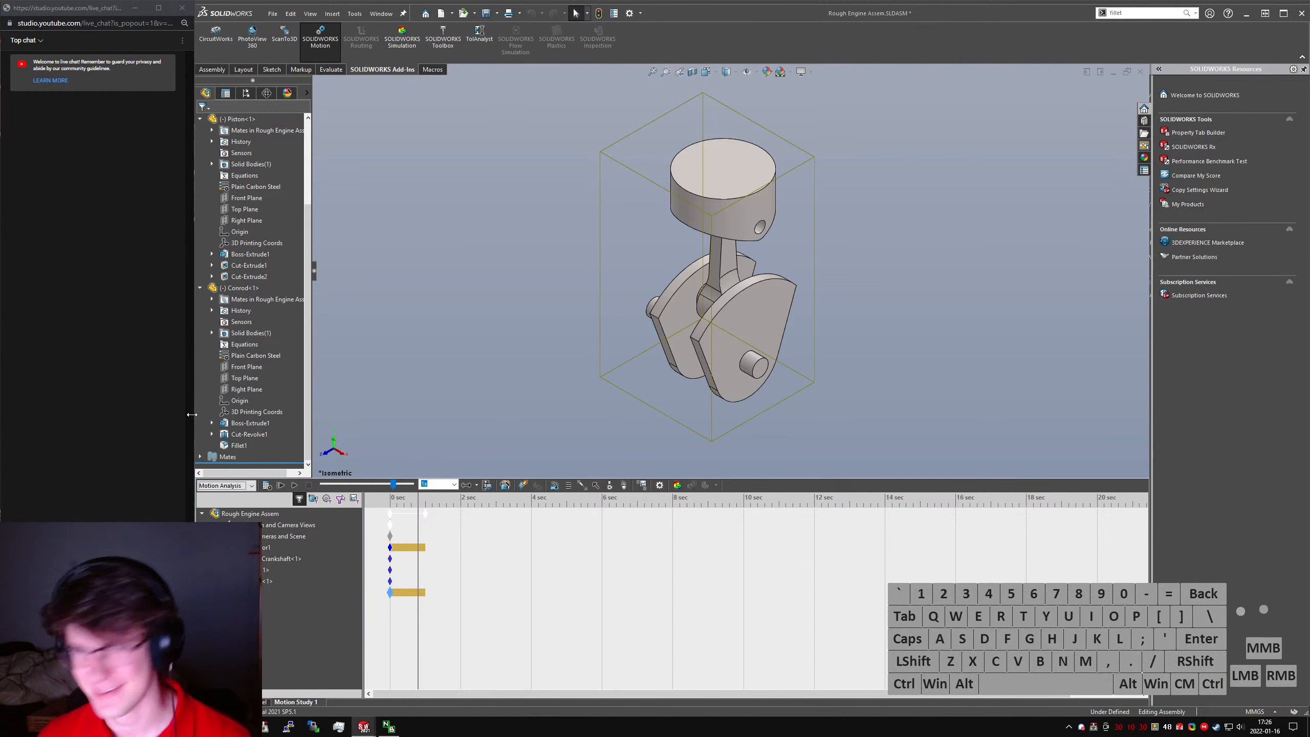
- Start a new motion results plot of displacement/velocity/acceleration using the Y component of Center of Mass Position
left_click(642, 487)
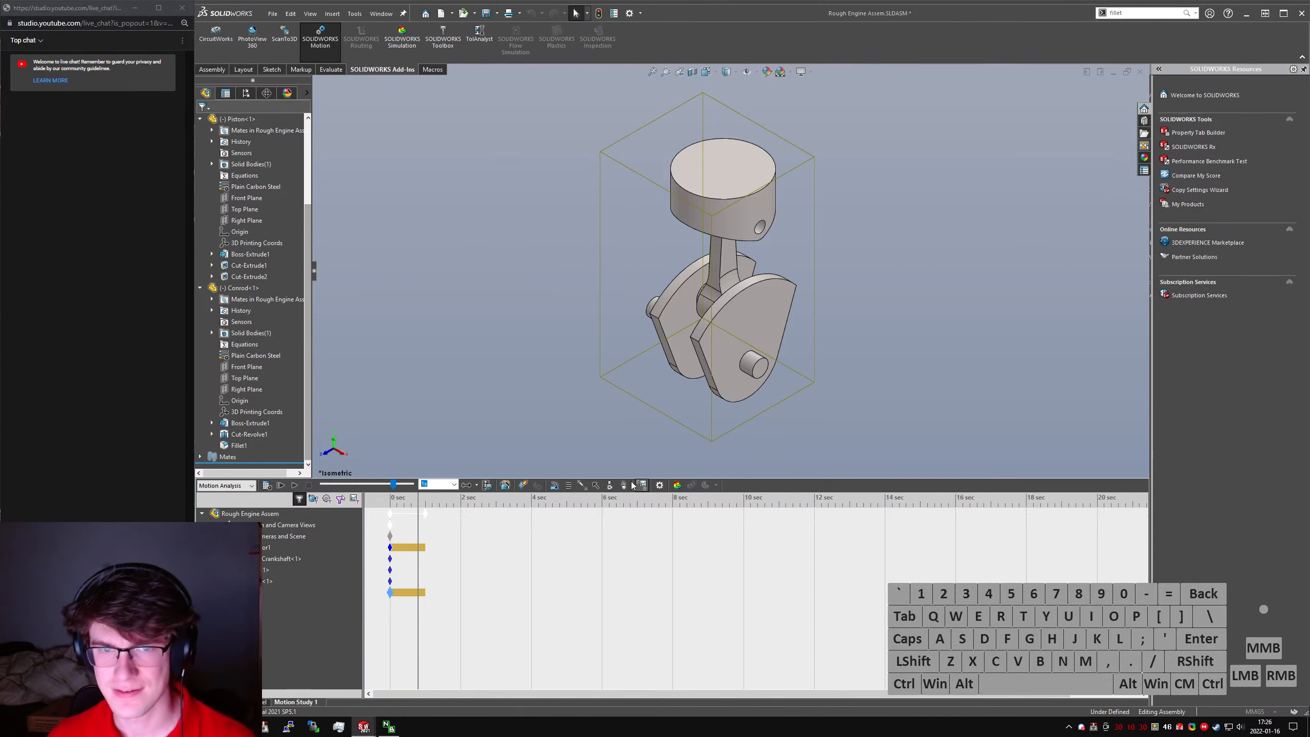
left_click(302, 152)
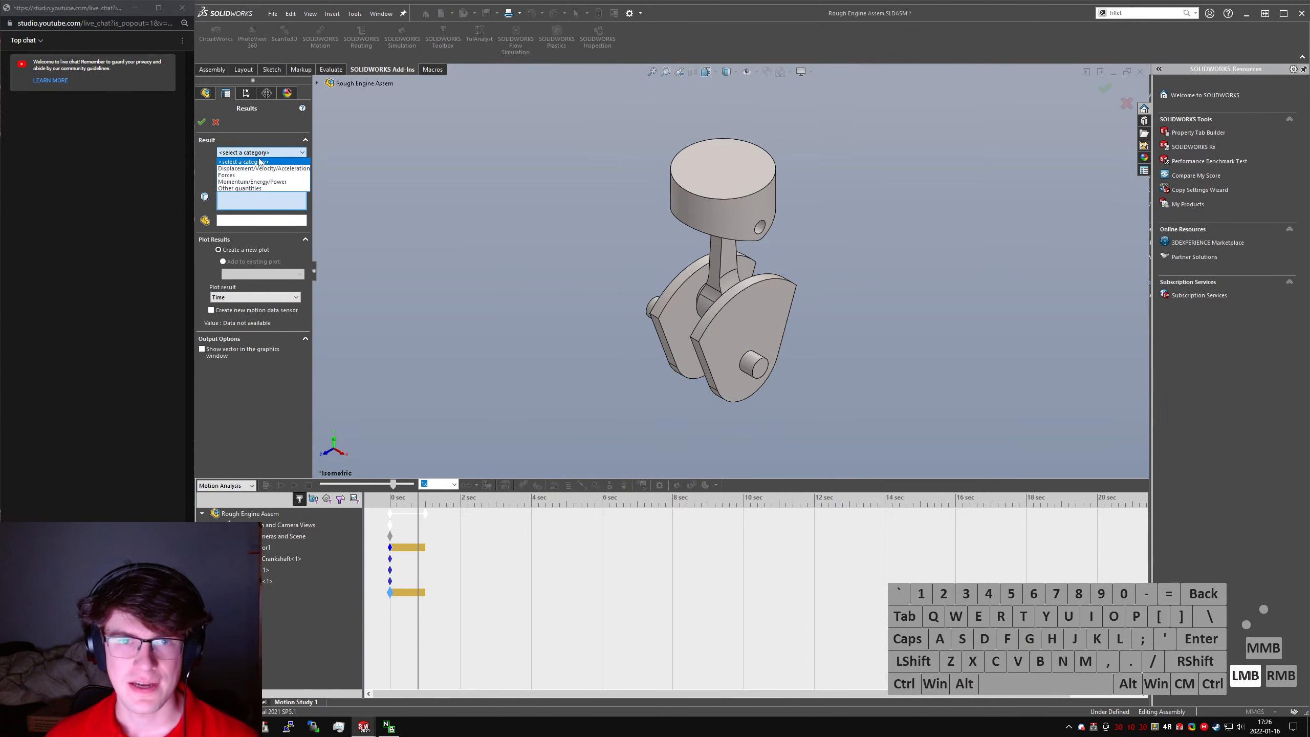
left_click(253, 160)
left_click(258, 167)
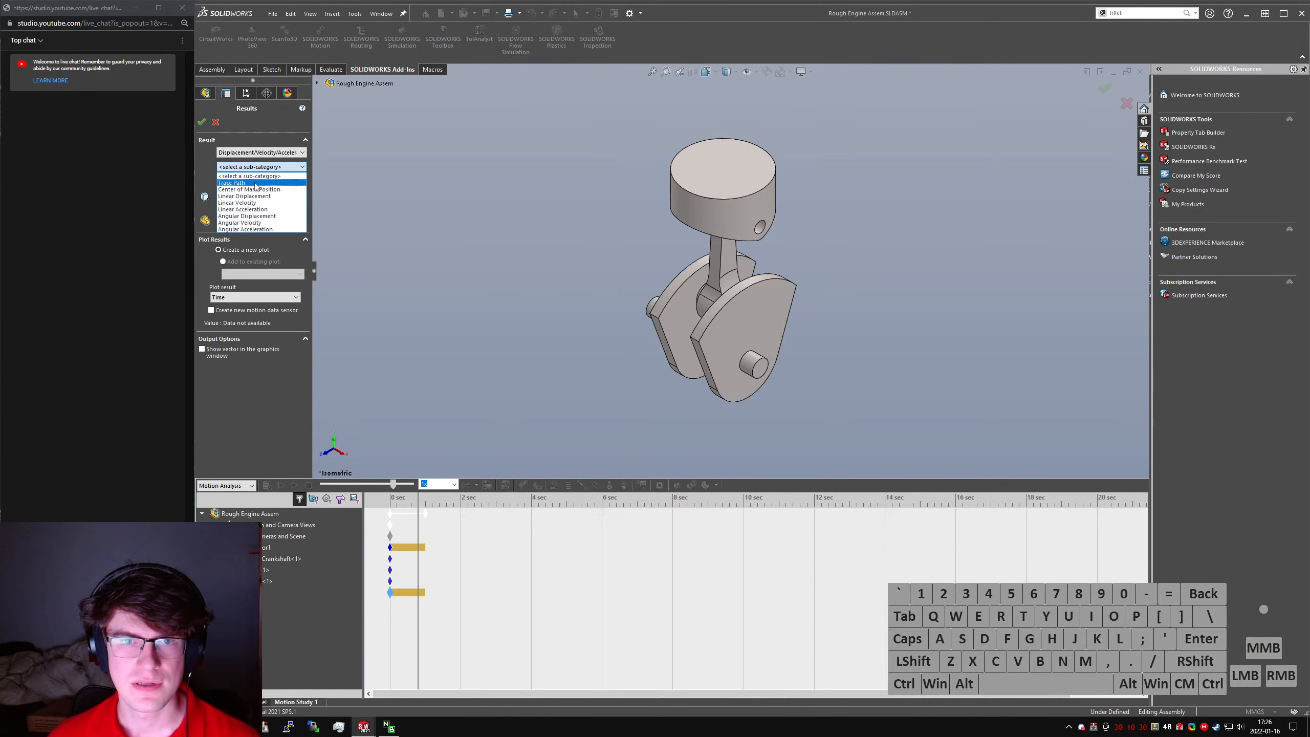
left_click(266, 190)
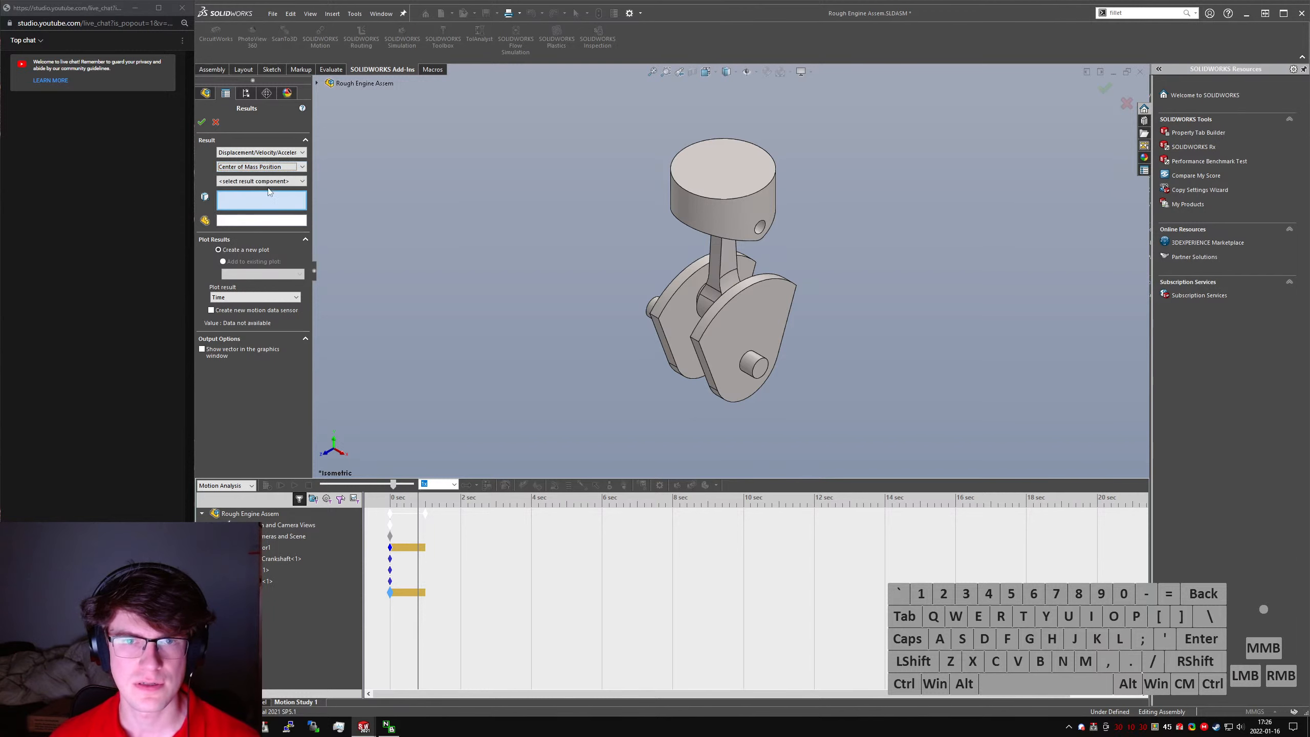
left_click(268, 182)
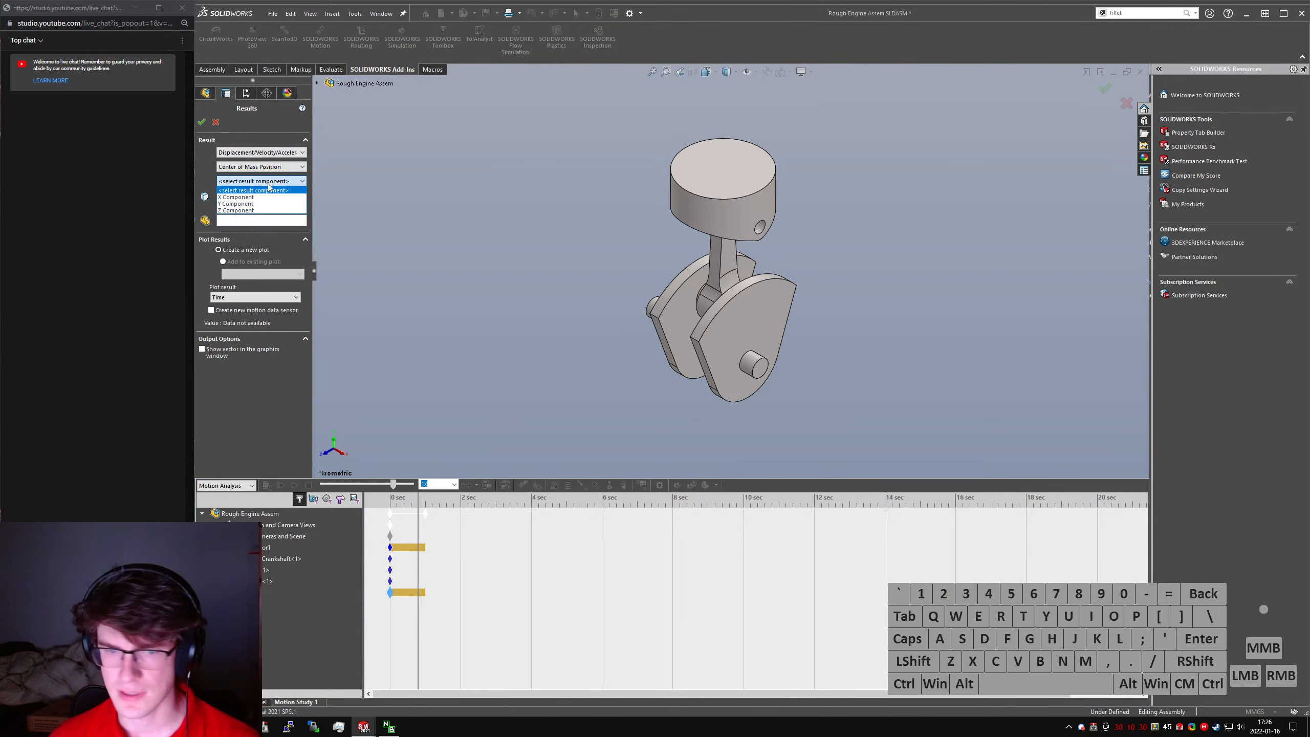
left_click(256, 203)
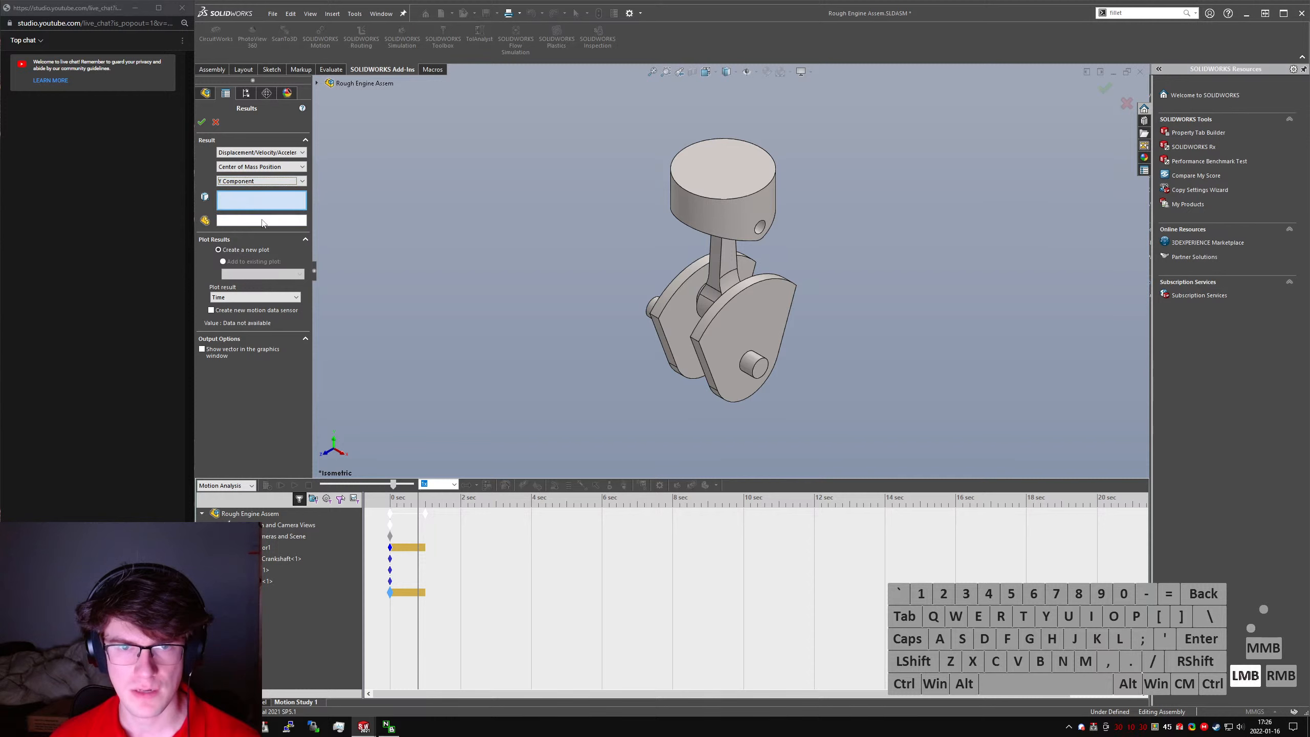
left_click(254, 208)
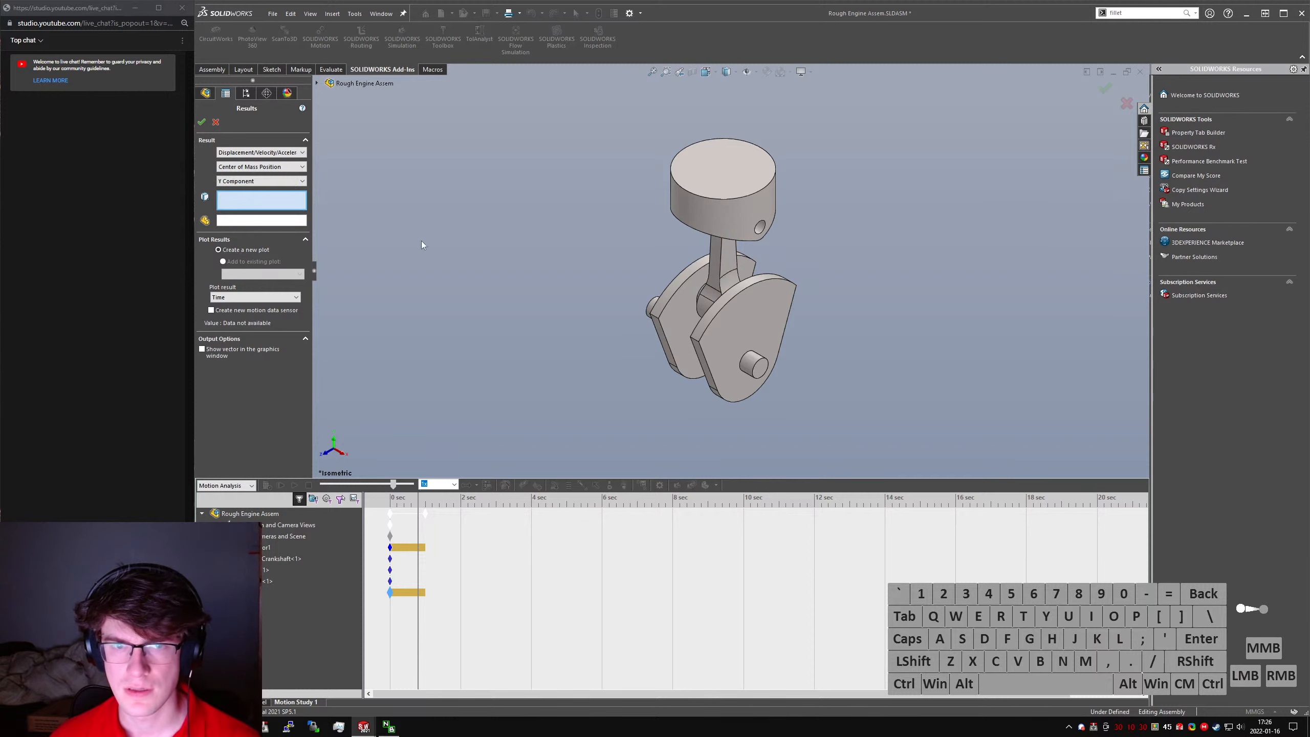
left_click(258, 221)
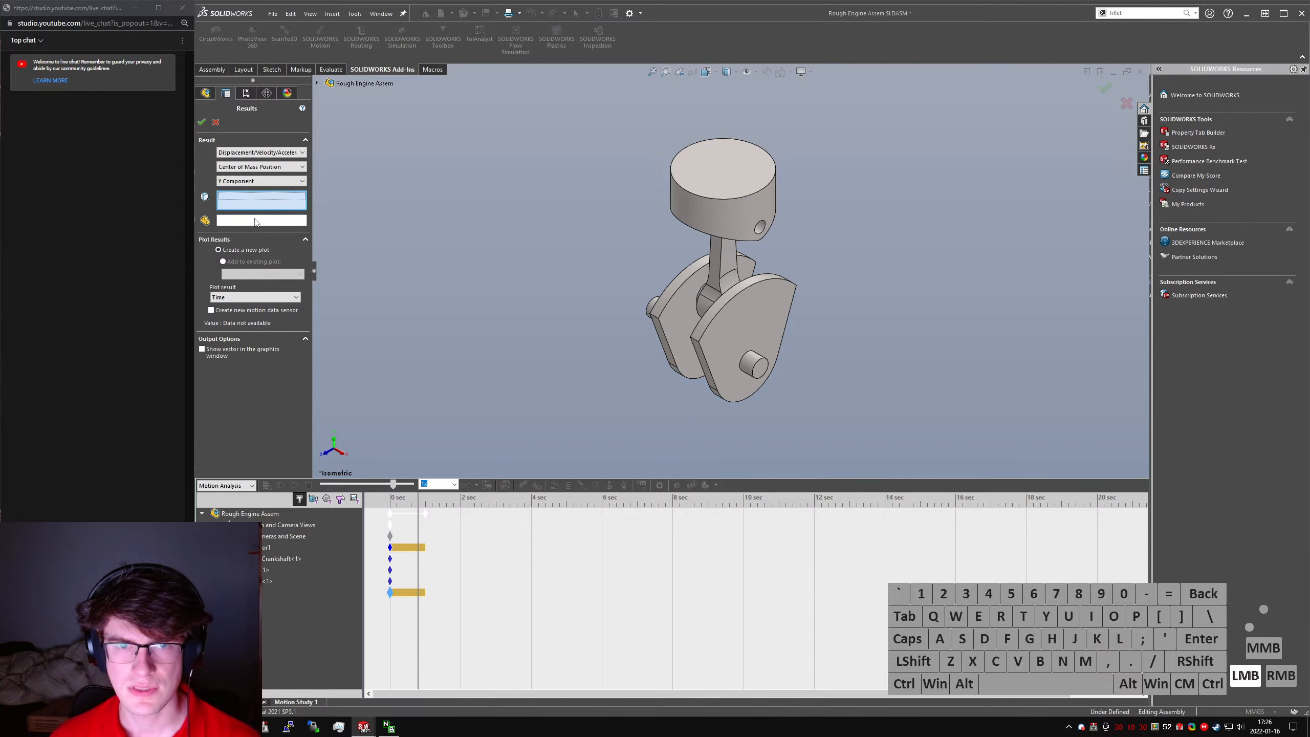
left_click(727, 253, "ctrl")
left_click(739, 230, "ctrl")
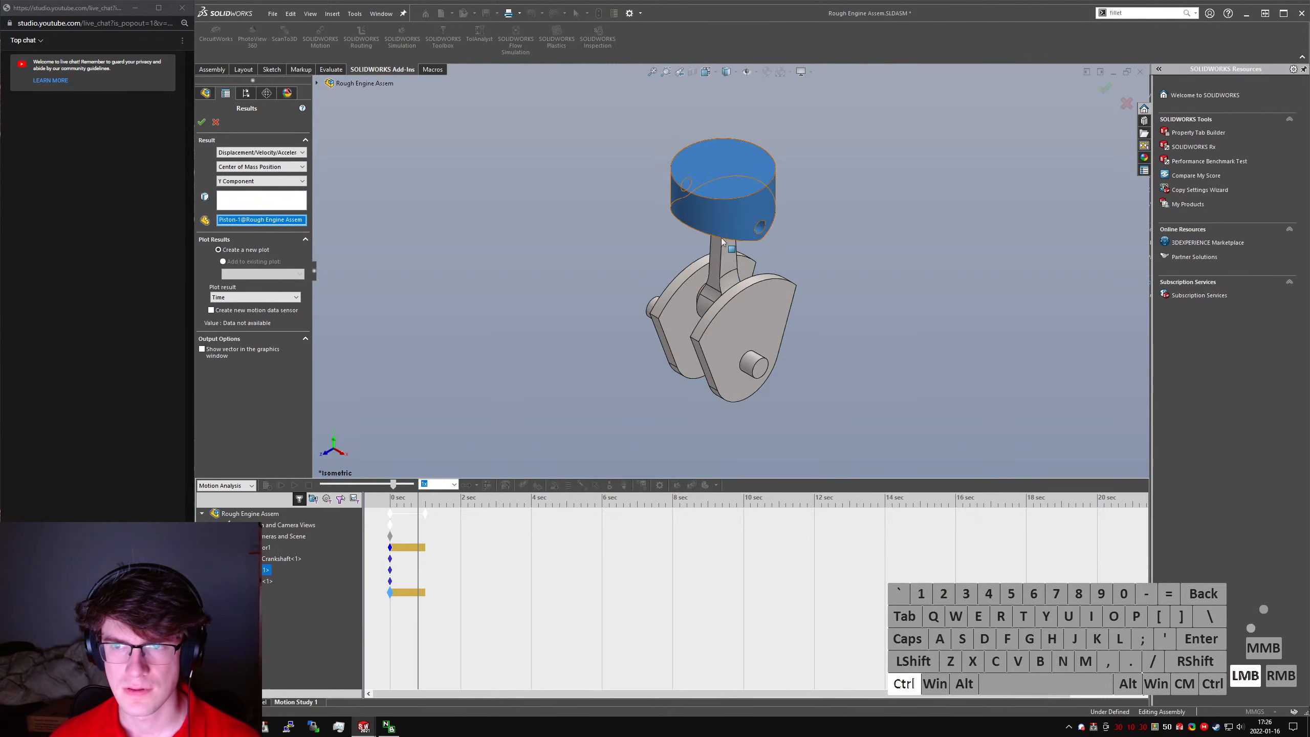
left_click(731, 264)
left_click(718, 318)
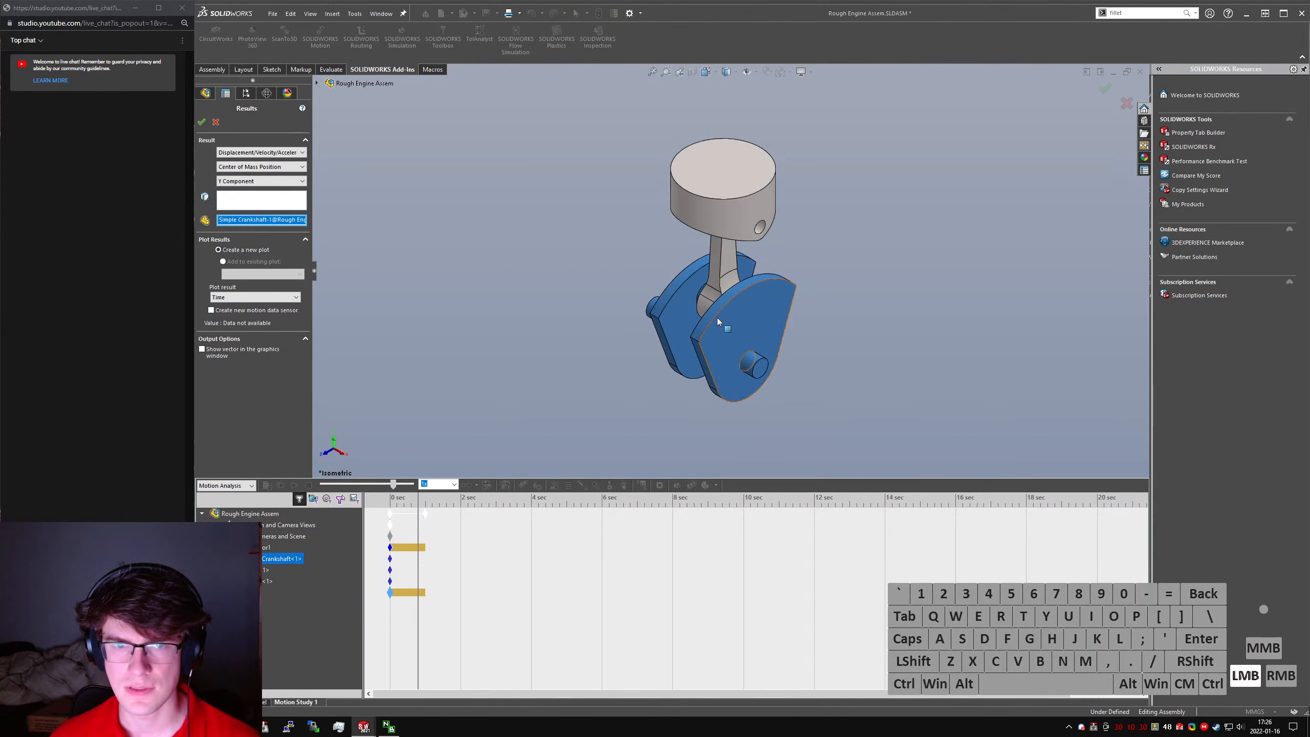
left_click(722, 212)
middle_click_drag(721, 253, 707, 214)
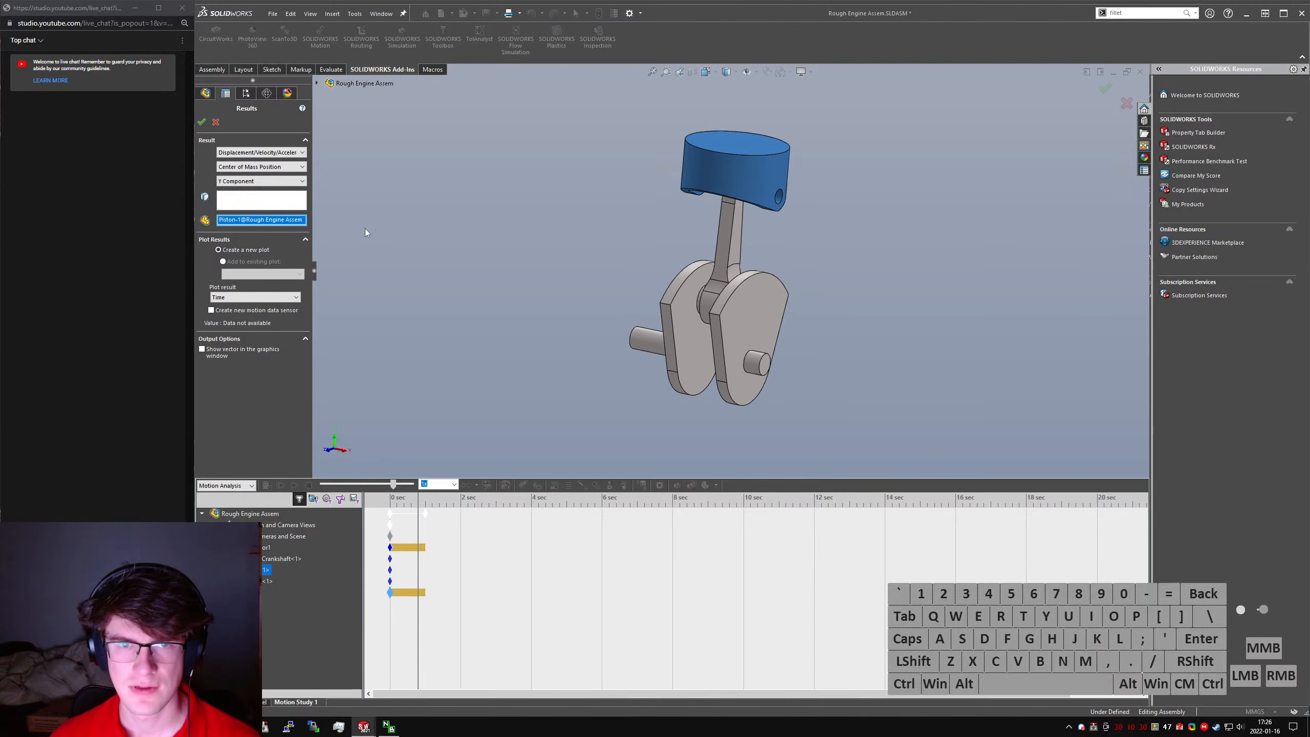
right_click(262, 223)
left_click(293, 241)
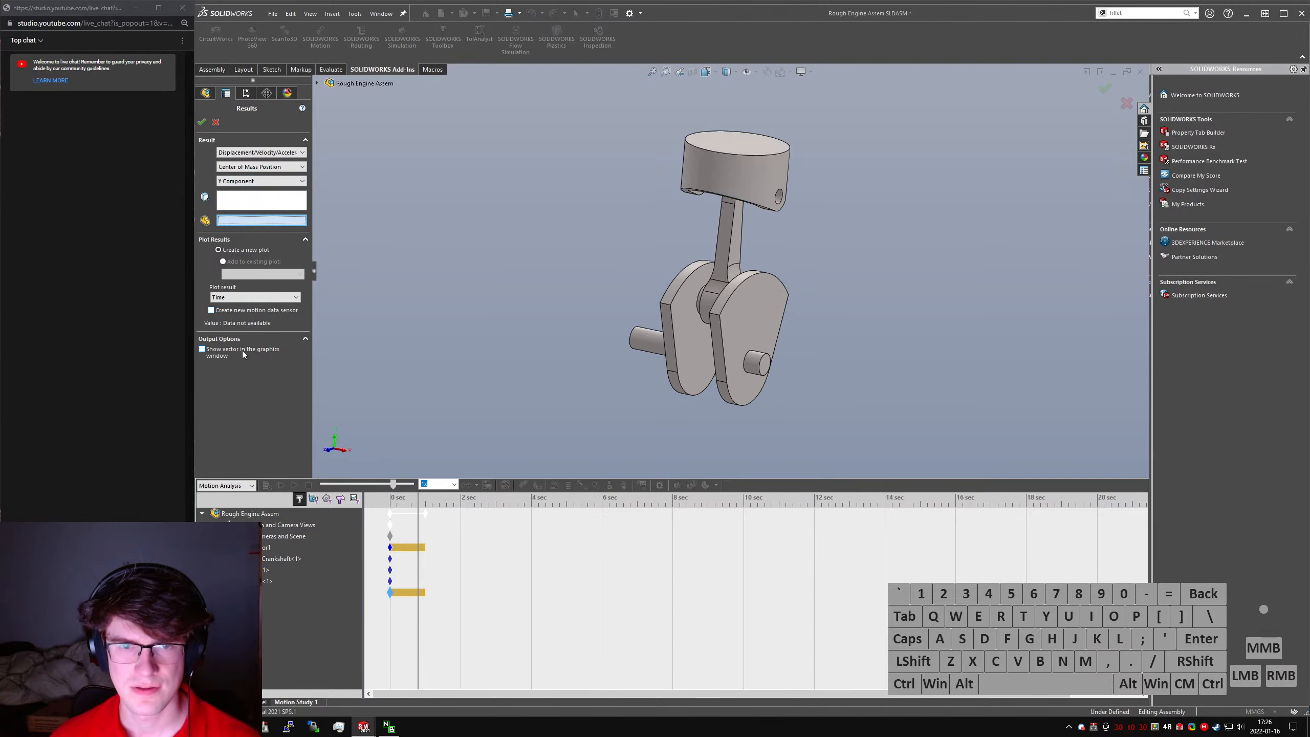
- Set the top-level Rough Engine Assem as the component defining the plot's XYZ directions
left_click(201, 121)
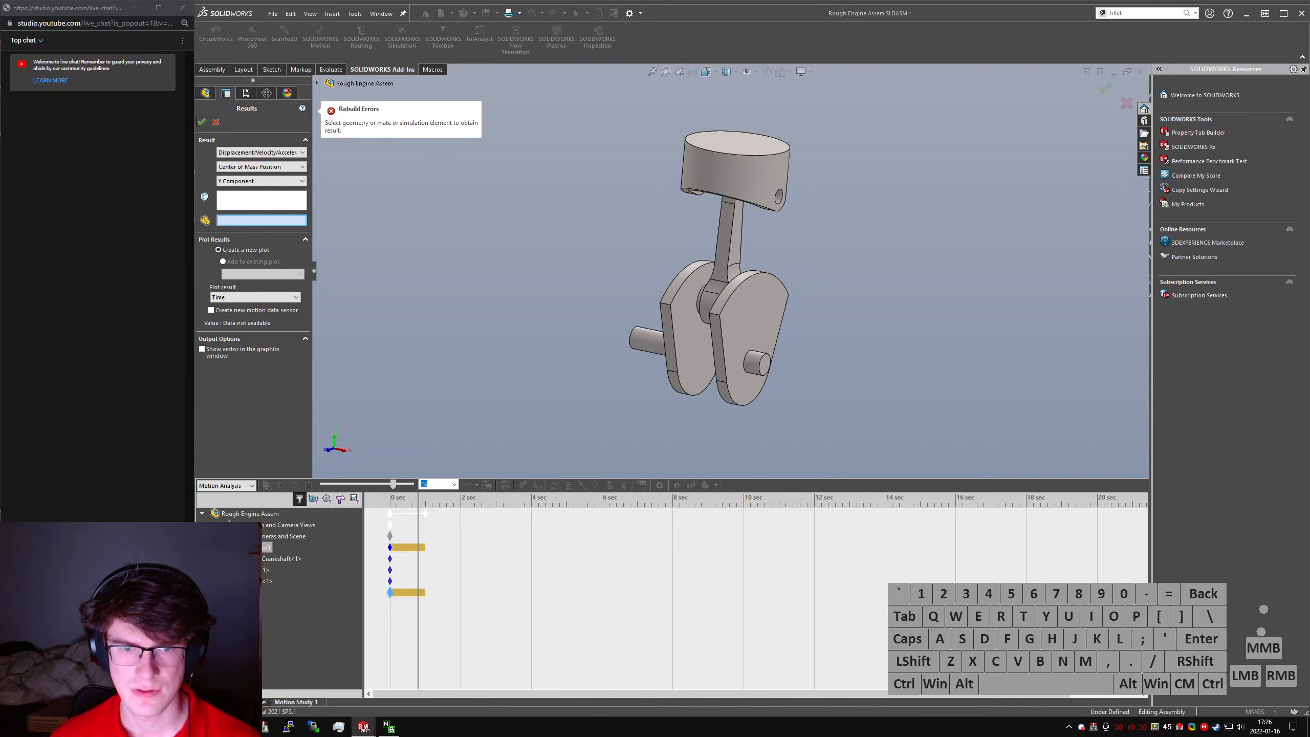
left_click(247, 513)
left_click(201, 122)
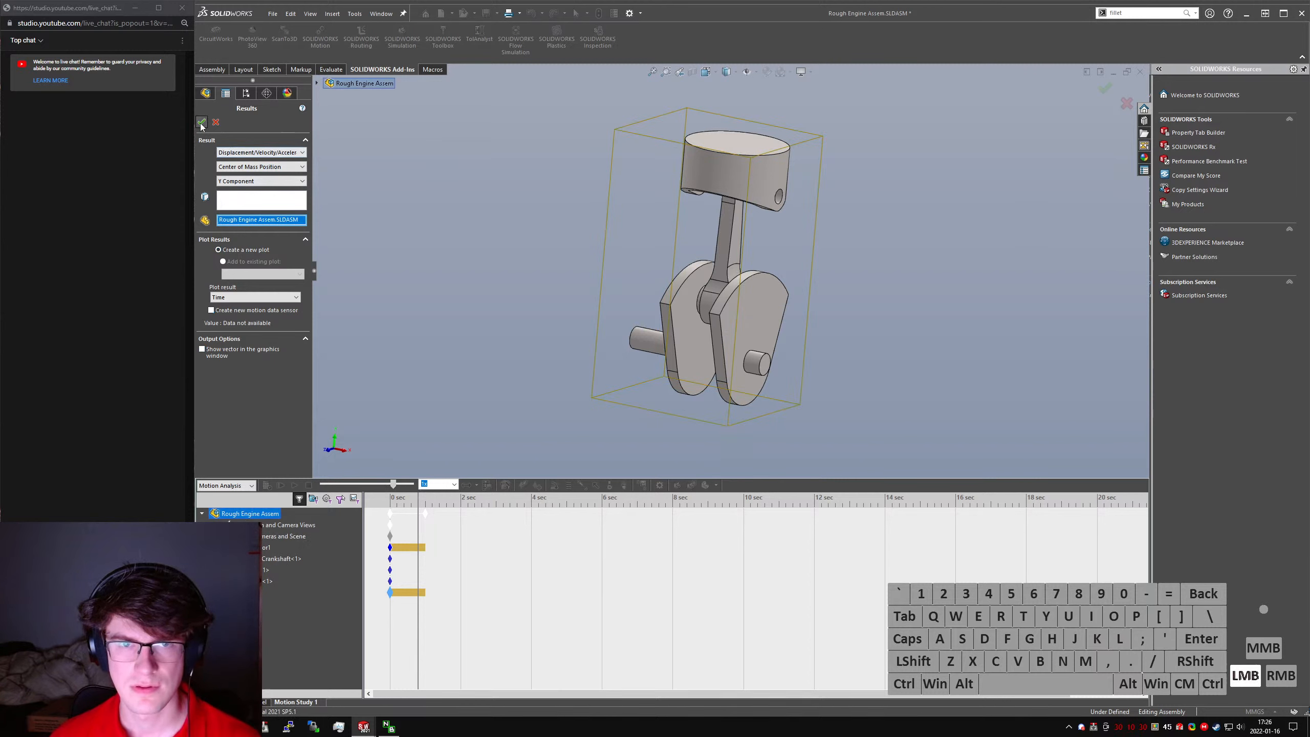
- Select the end face of the crankshaft's short journal as the measured element and create the new plot
left_click(251, 202)
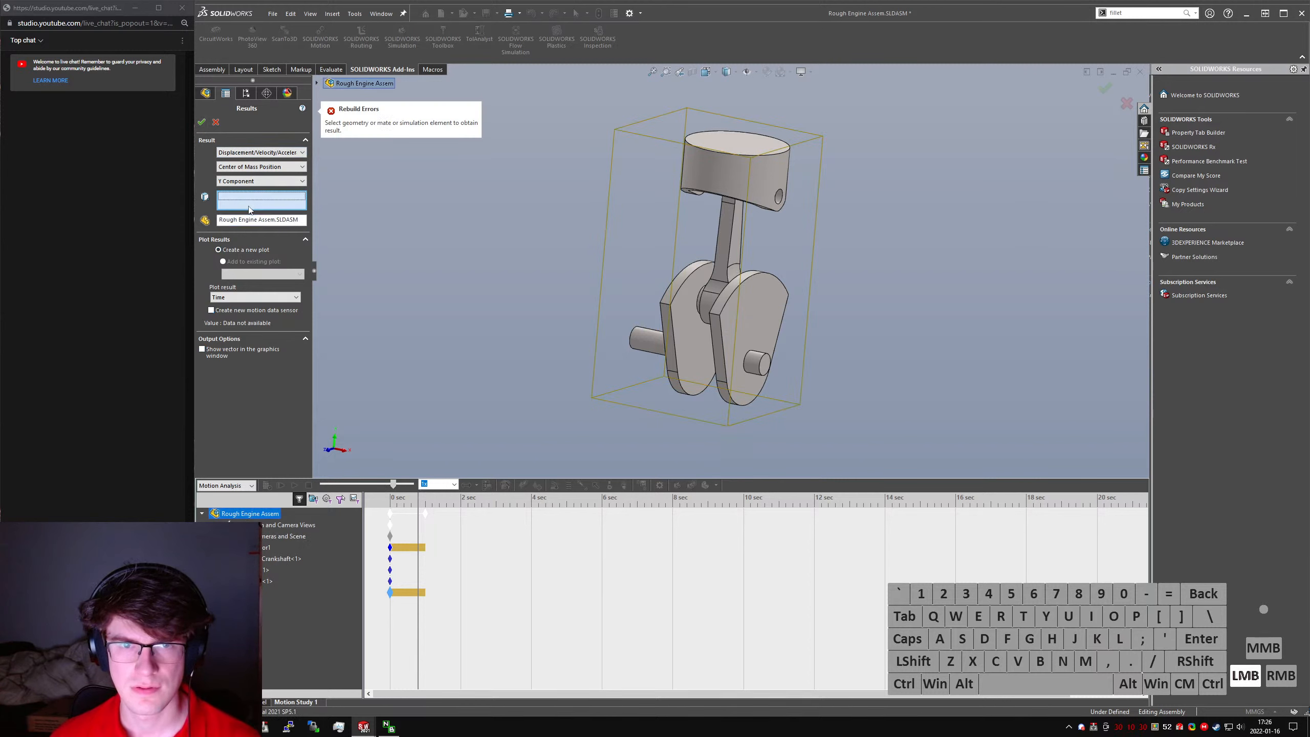
left_click(763, 369)
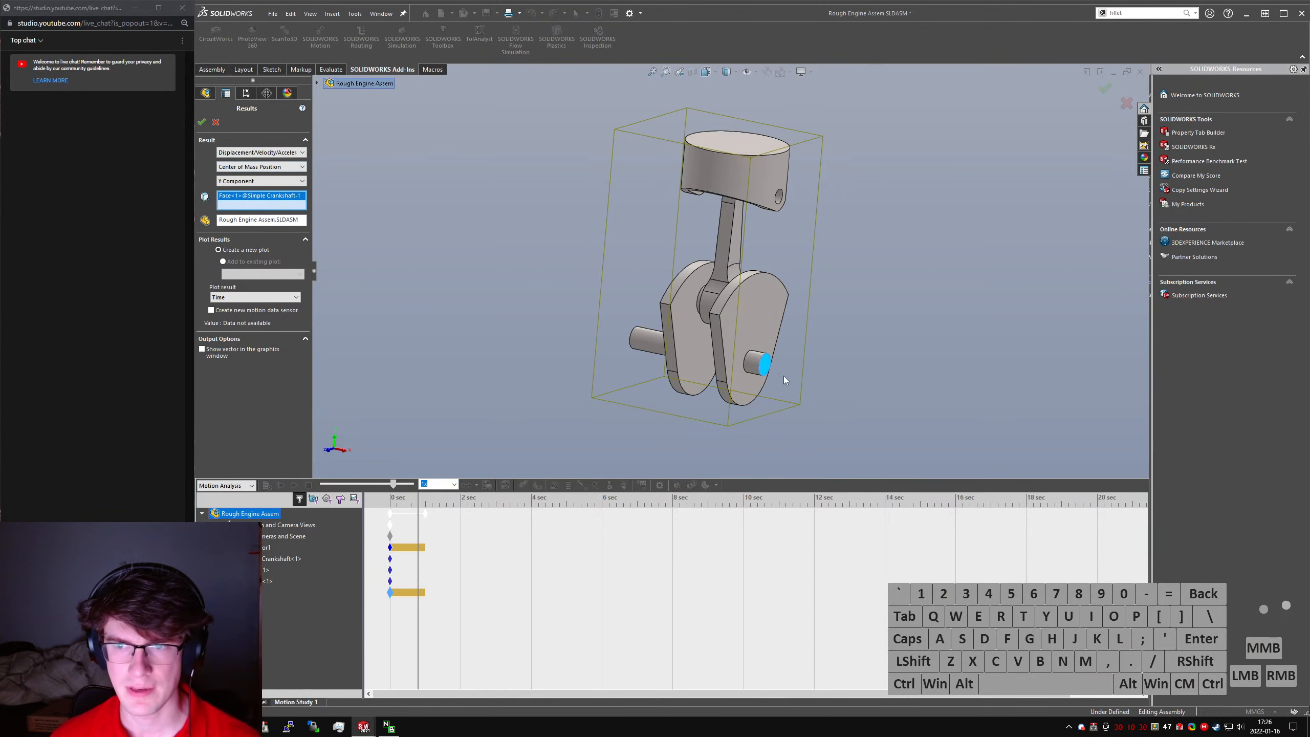
left_click(766, 368)
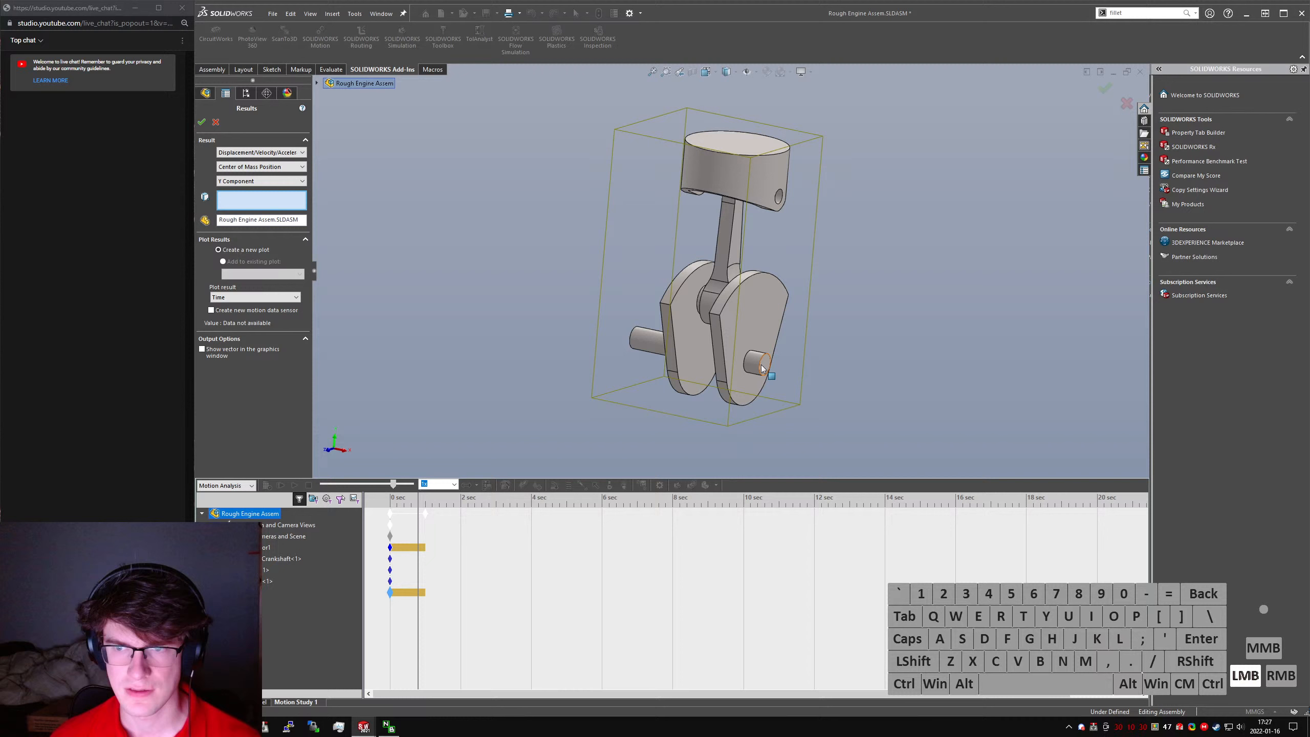
left_click(317, 82)
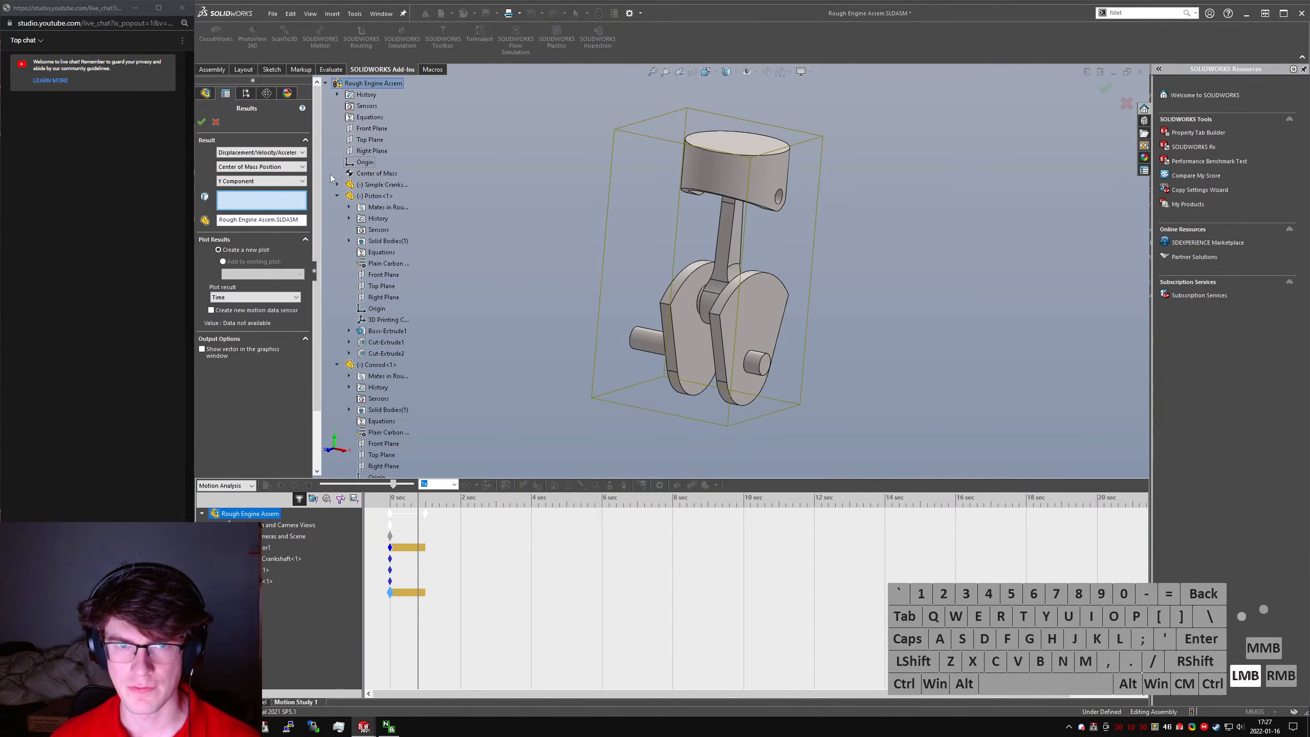
left_click(768, 366)
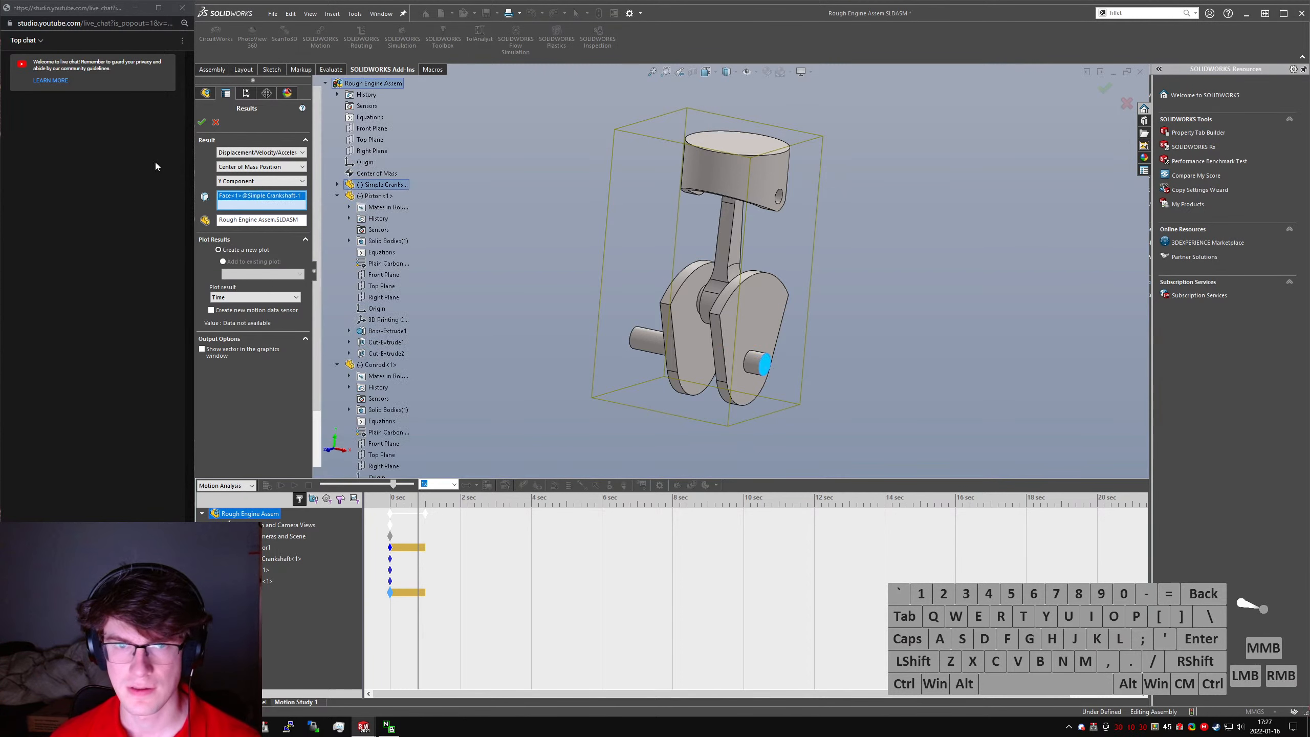
left_click(202, 123)
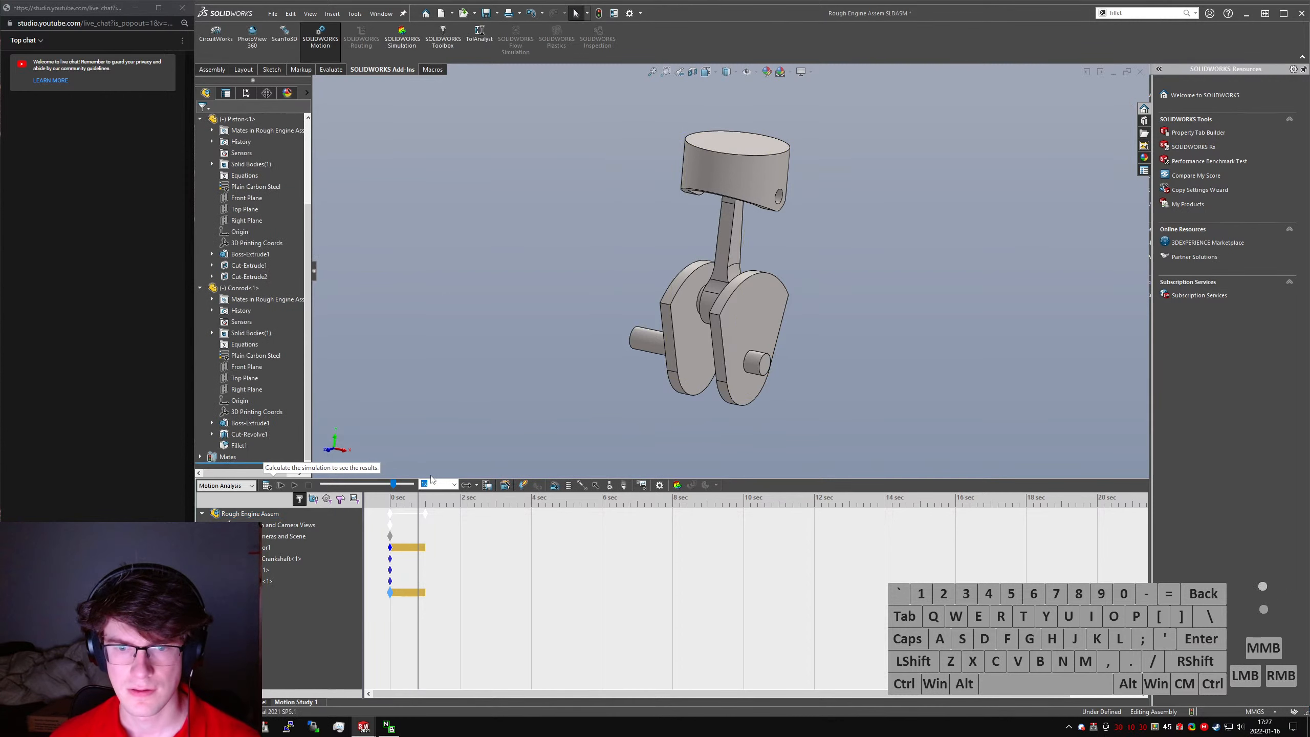
- Calculate the motion study and scrub through the center of mass plot to compare it with the engine's position
left_click(263, 486)
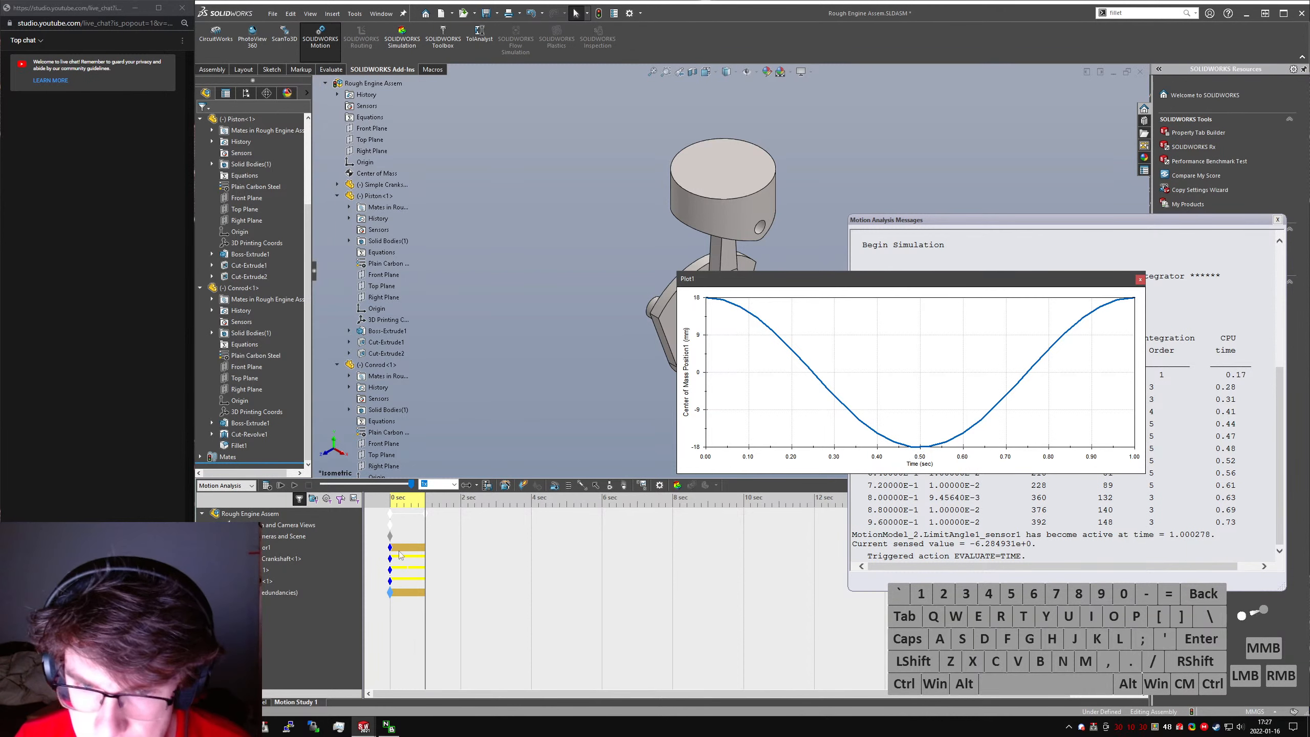
left_click(1031, 305)
left_click(938, 406)
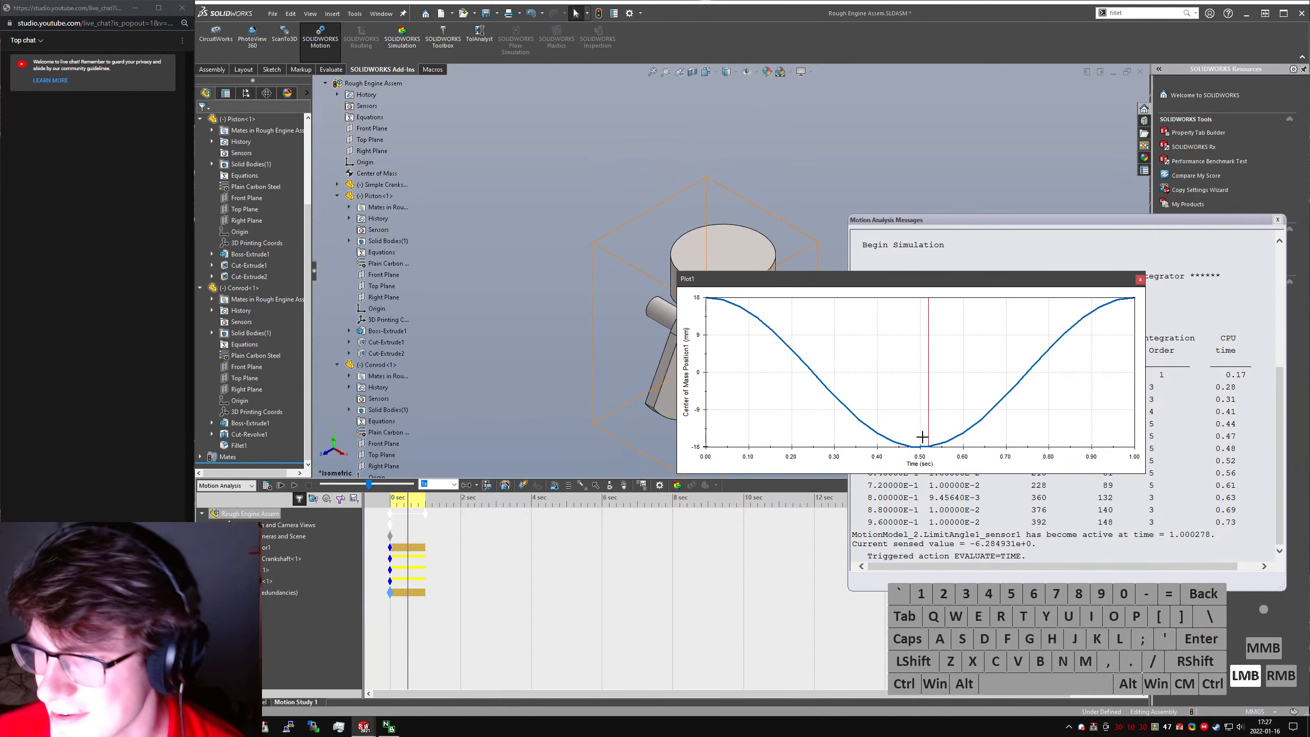
left_click_drag(914, 280, 1023, 280)
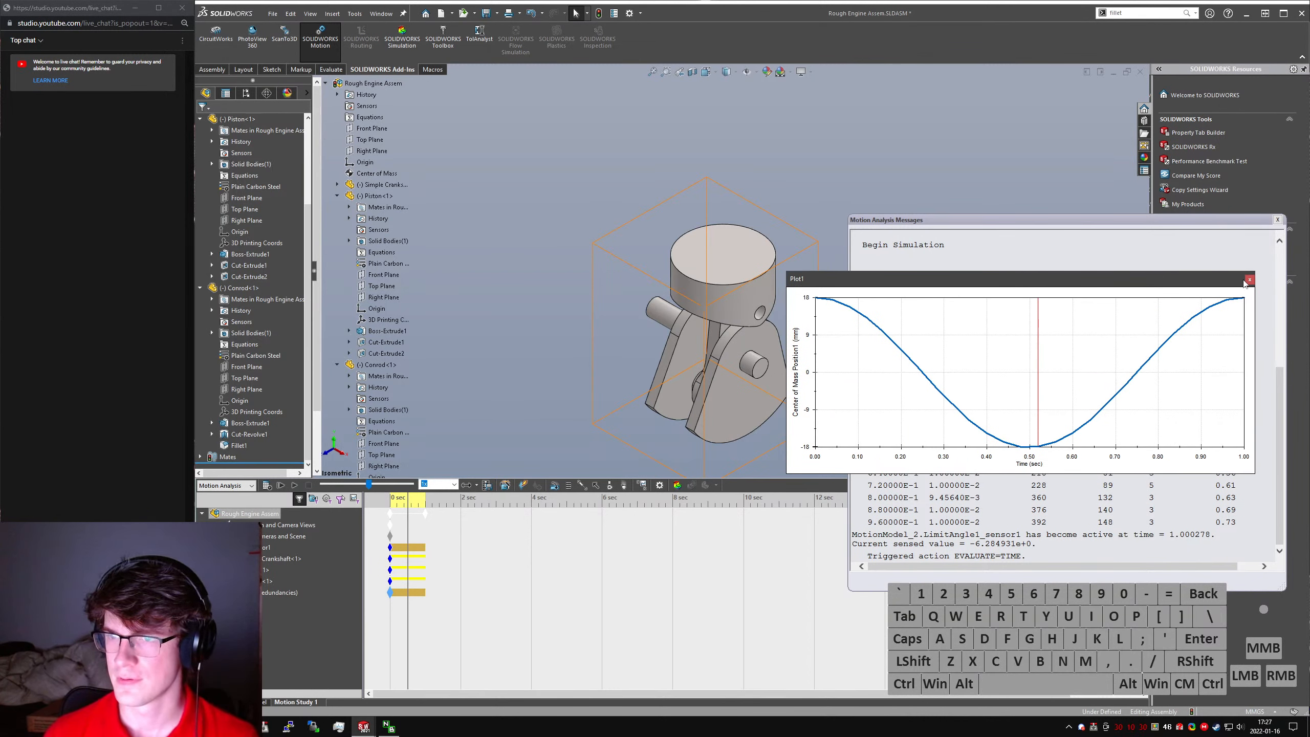
left_click_drag(1024, 431, 824, 302)
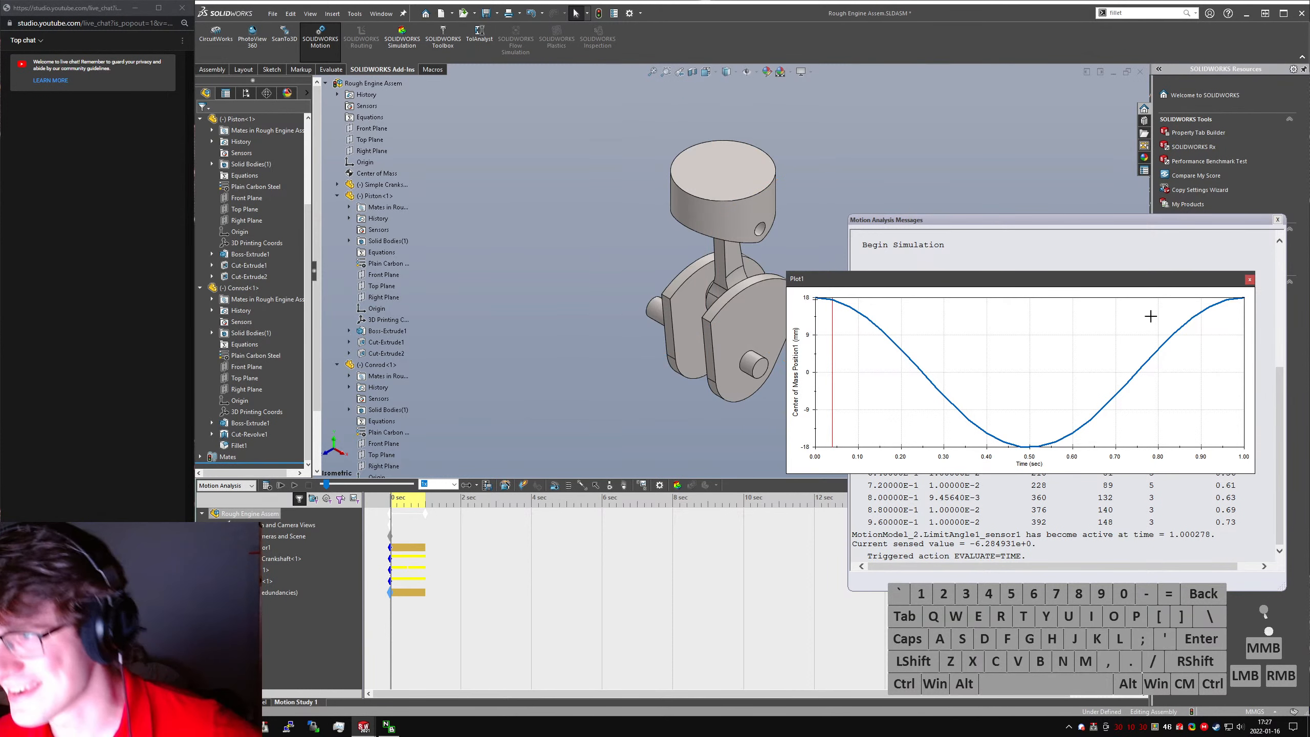
- Close the plot and motion analysis messages, and open the Simple Crankshaft part from the assembly
left_click(1250, 280)
left_click(1277, 221)
left_click(788, 326)
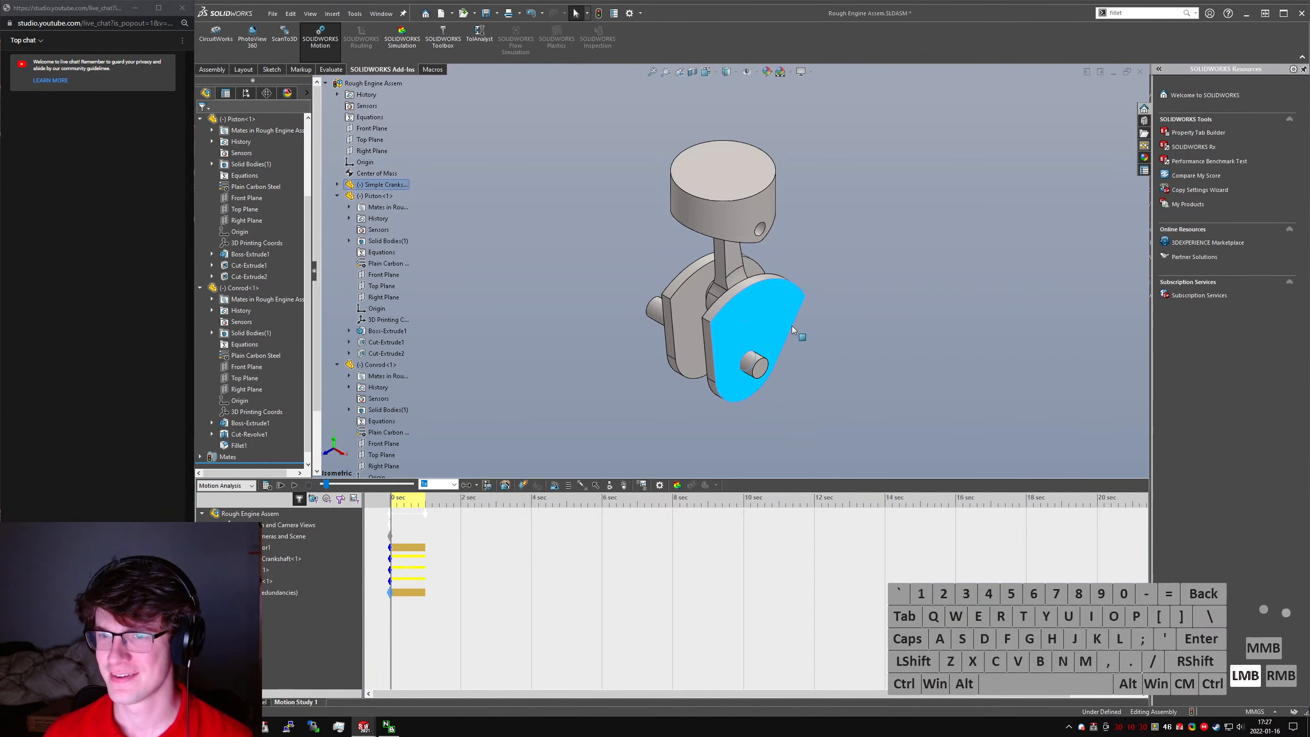
left_click(767, 444)
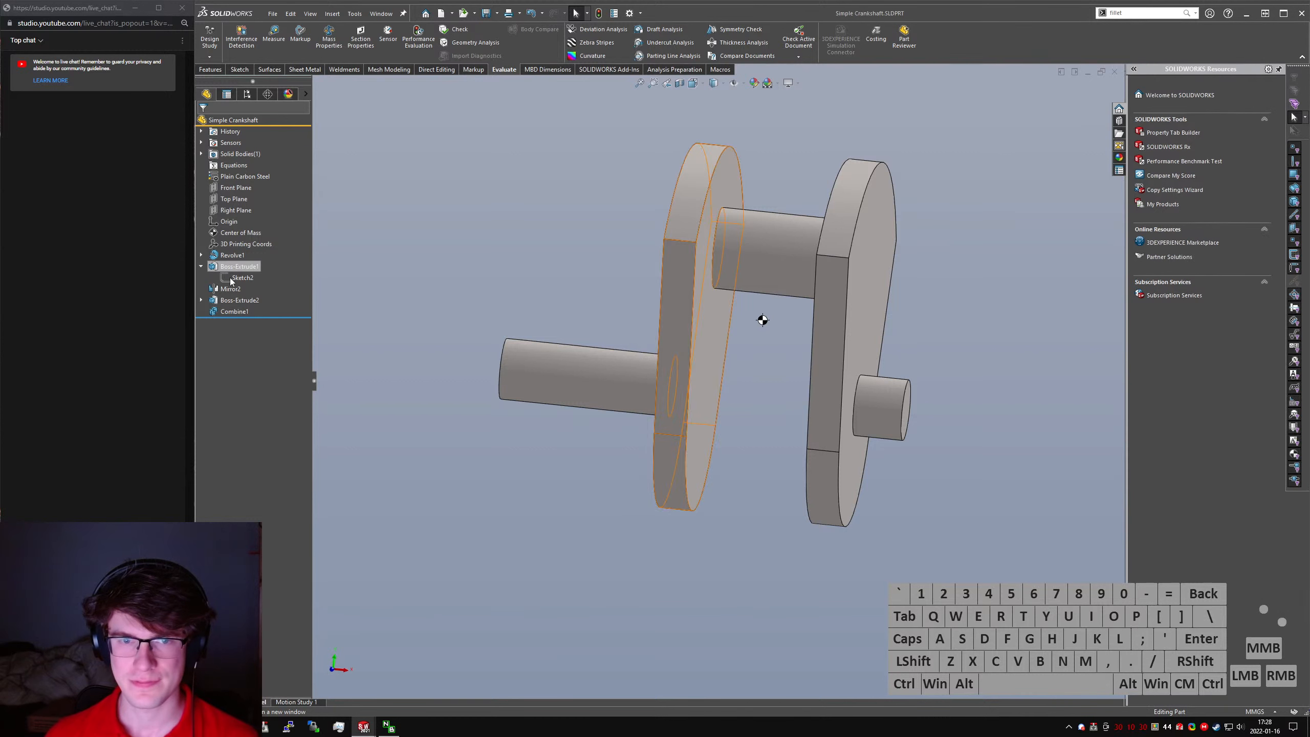
- Edit the sketch of the crank web extrusion and delete the arcs and lines of its outer outline
left_click(231, 280)
left_click(241, 249)
mouse_move(717, 262)
middle_mouse_down()
mouse_move(662, 270)
mouse_move(741, 254)
mouse_move(640, 351)
middle_mouse_up()
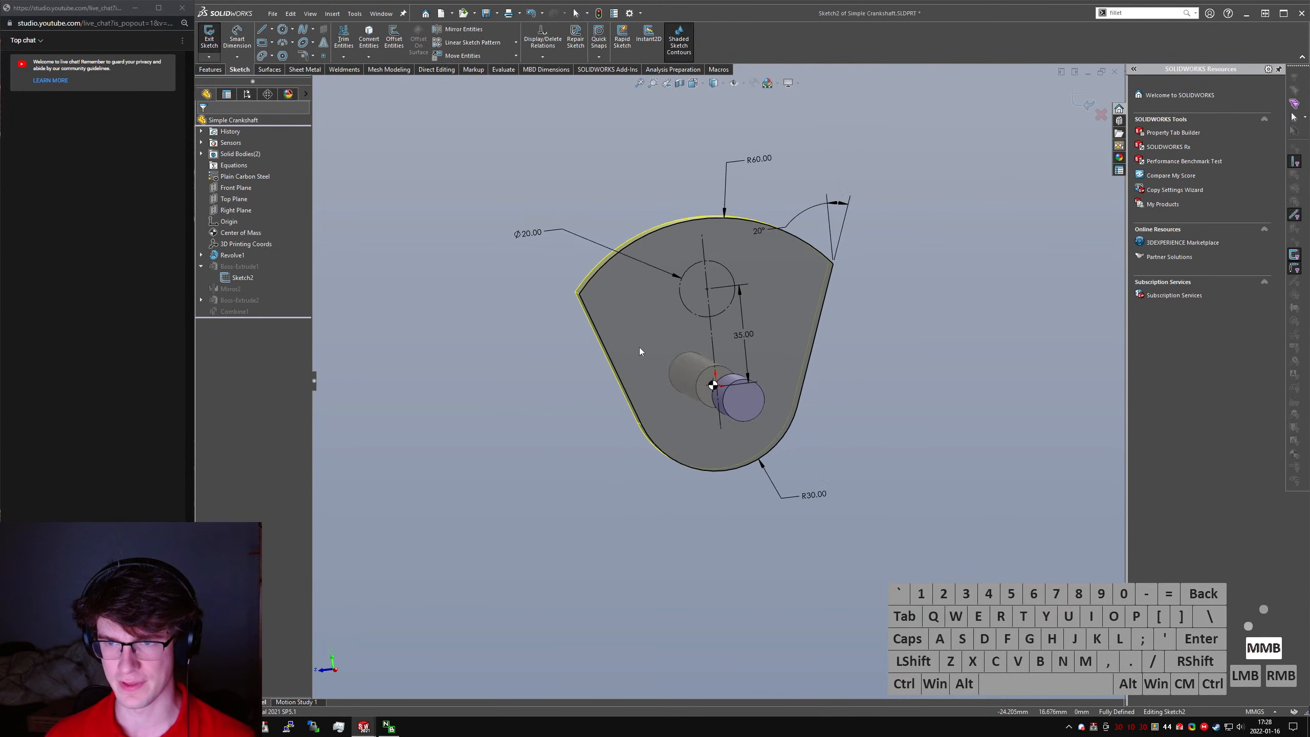
left_click(639, 350)
key("Delete")
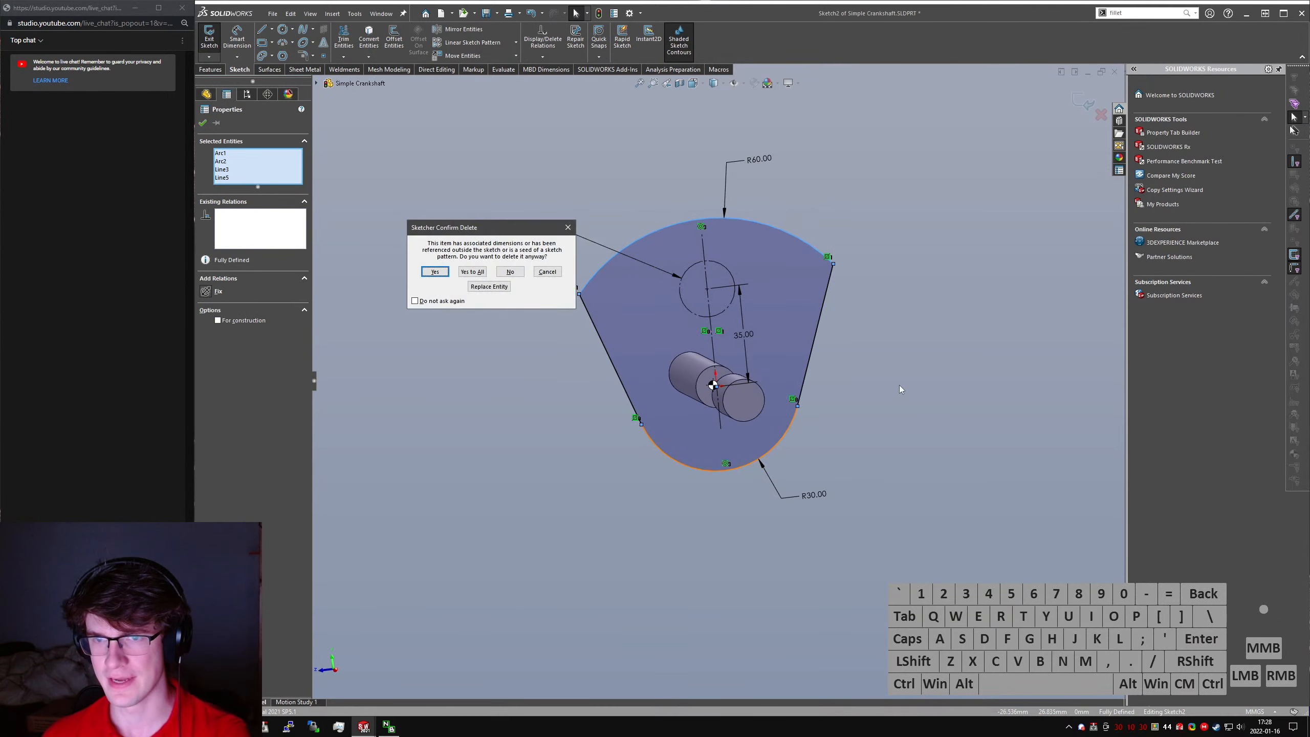
key("space")
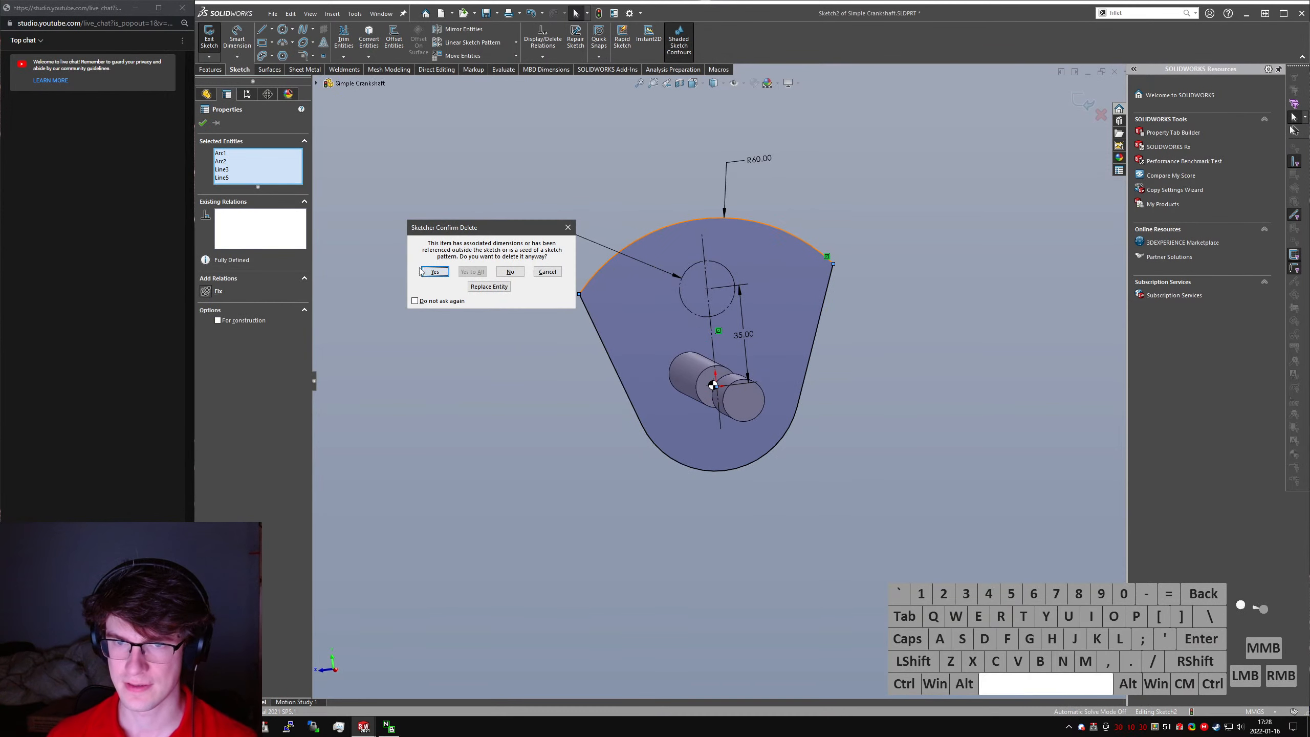
left_click(541, 293)
- Sketch a larger circle concentric with the 20 mm construction circle of the crank pin
middle_click_drag(792, 332, 710, 348)
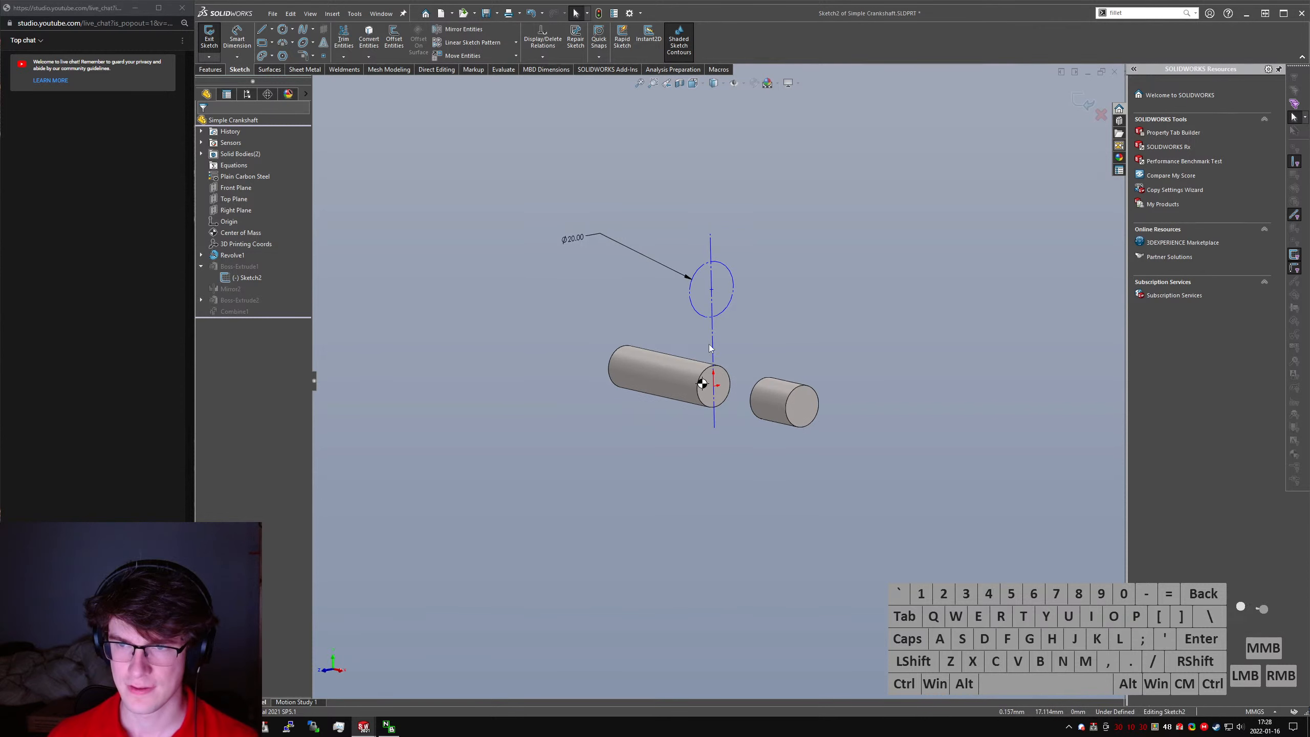
left_click(289, 33)
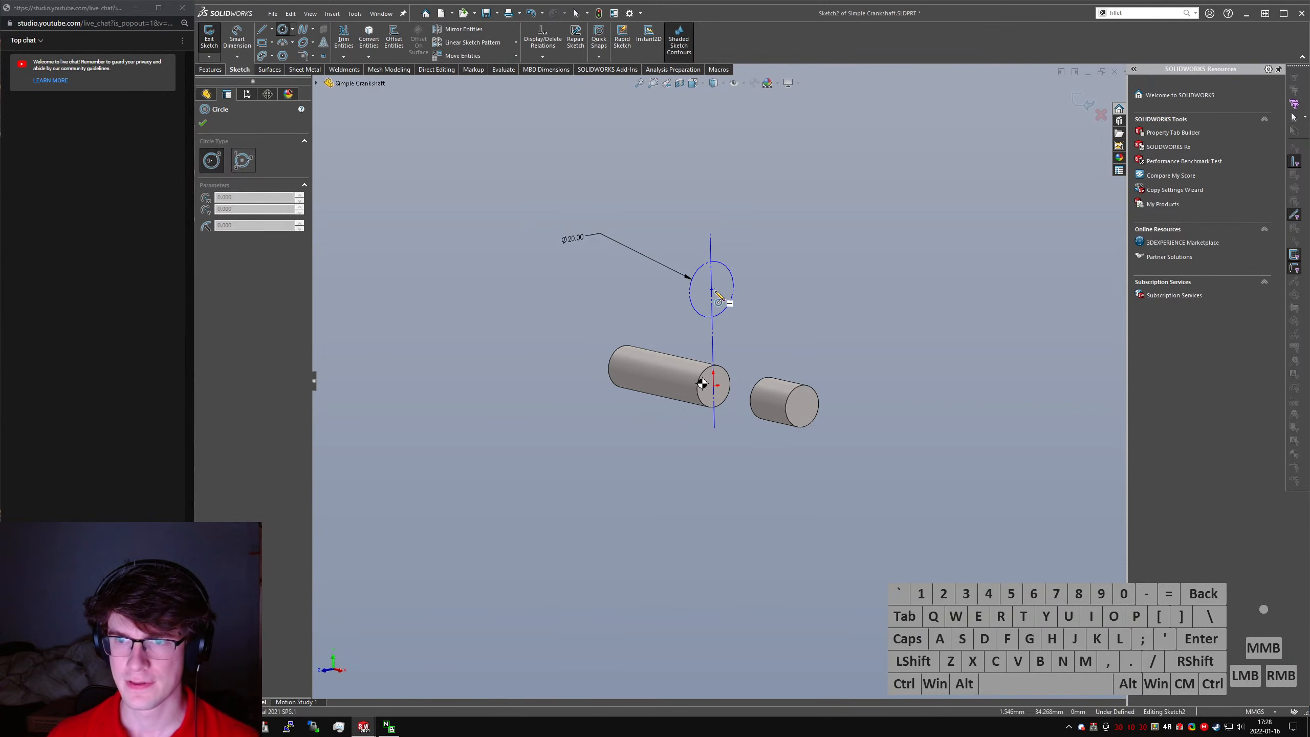
left_click(712, 290)
left_click(728, 245)
key("Escape")
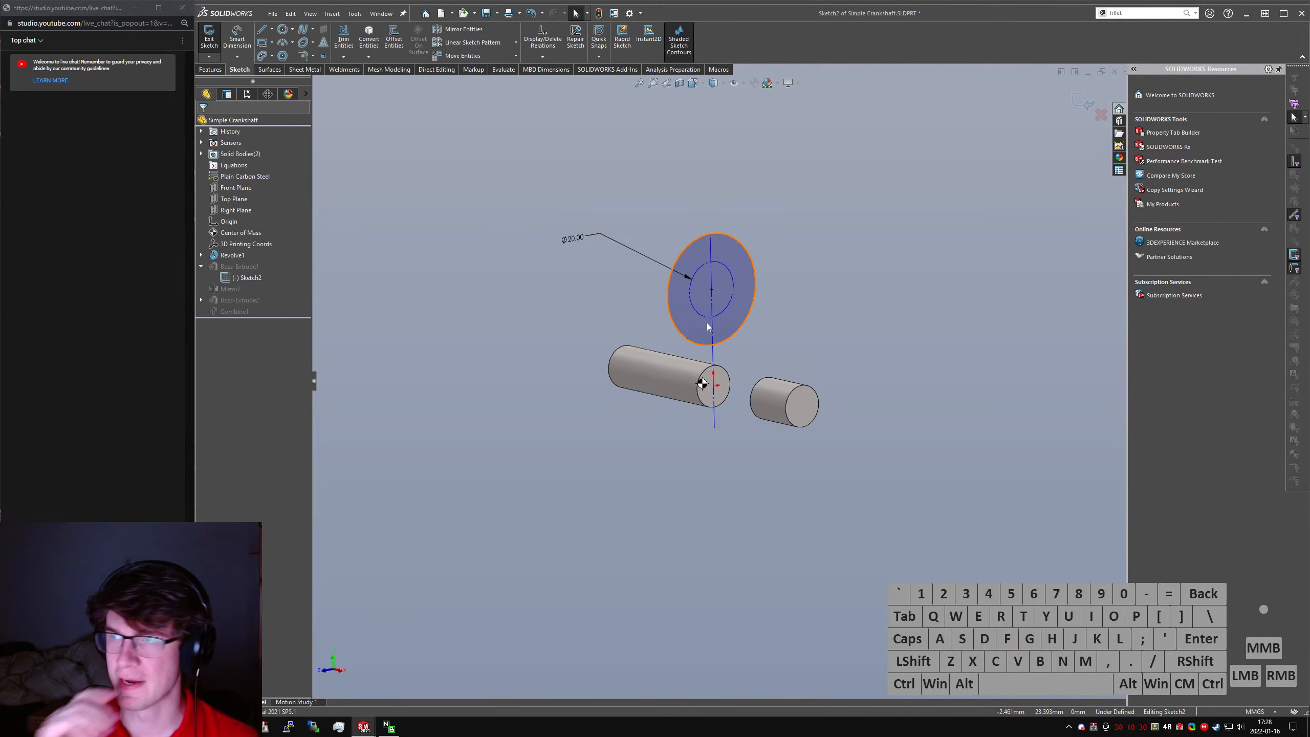
- Sketch a slanted line down from the larger circle's left edge and continue it with an arc ending below the centerline
scroll(725, 413, "down", 3)
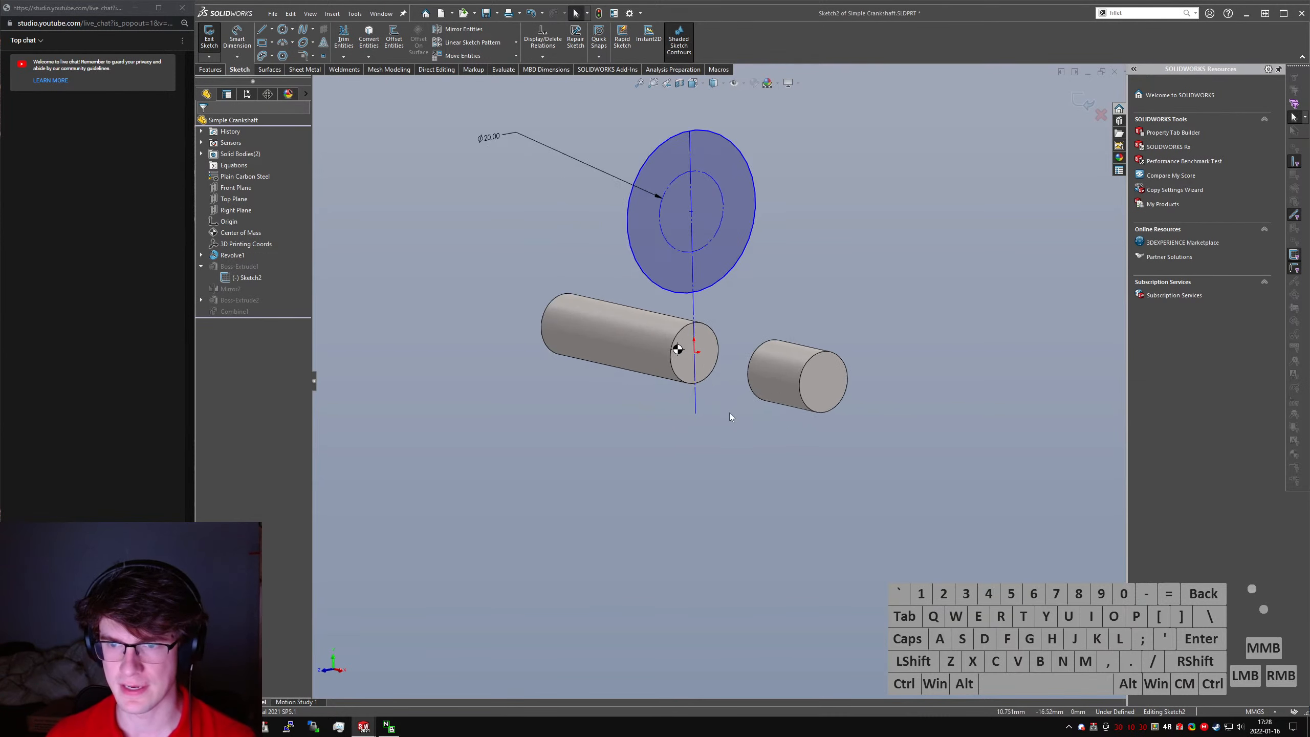
left_click(267, 34)
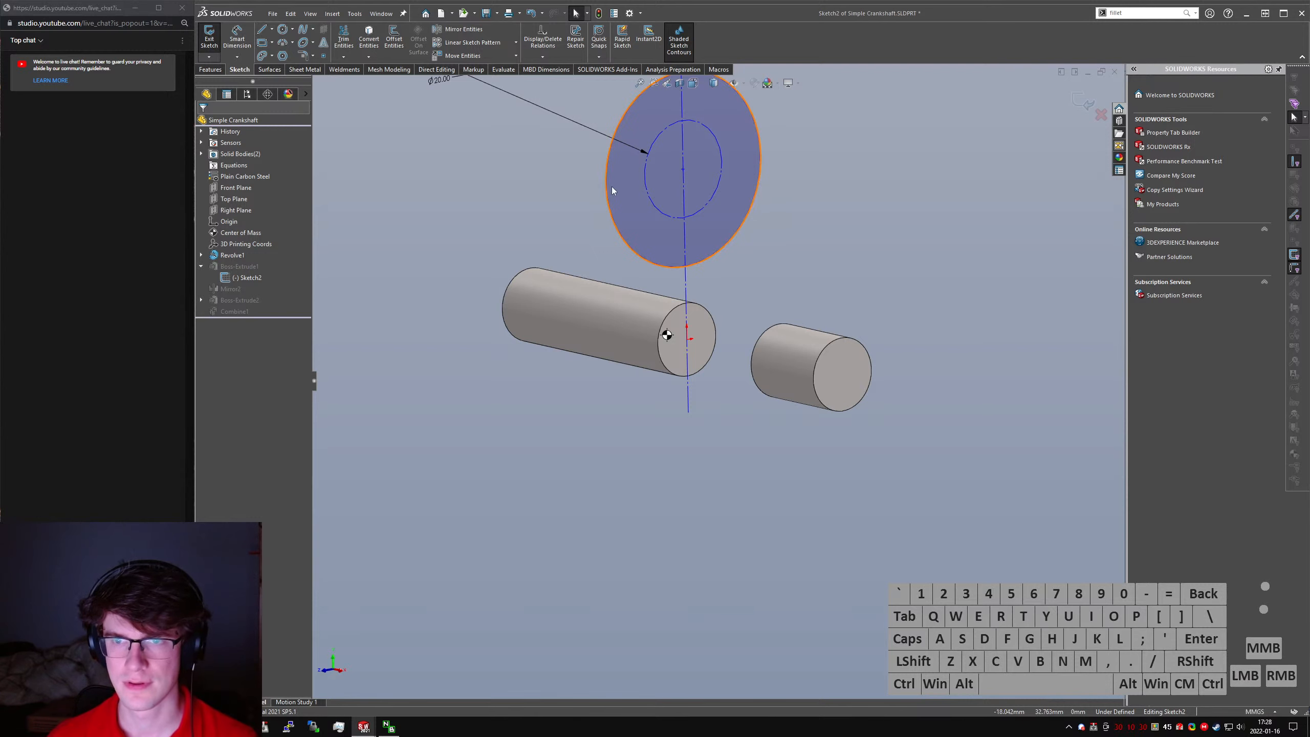
key("l")
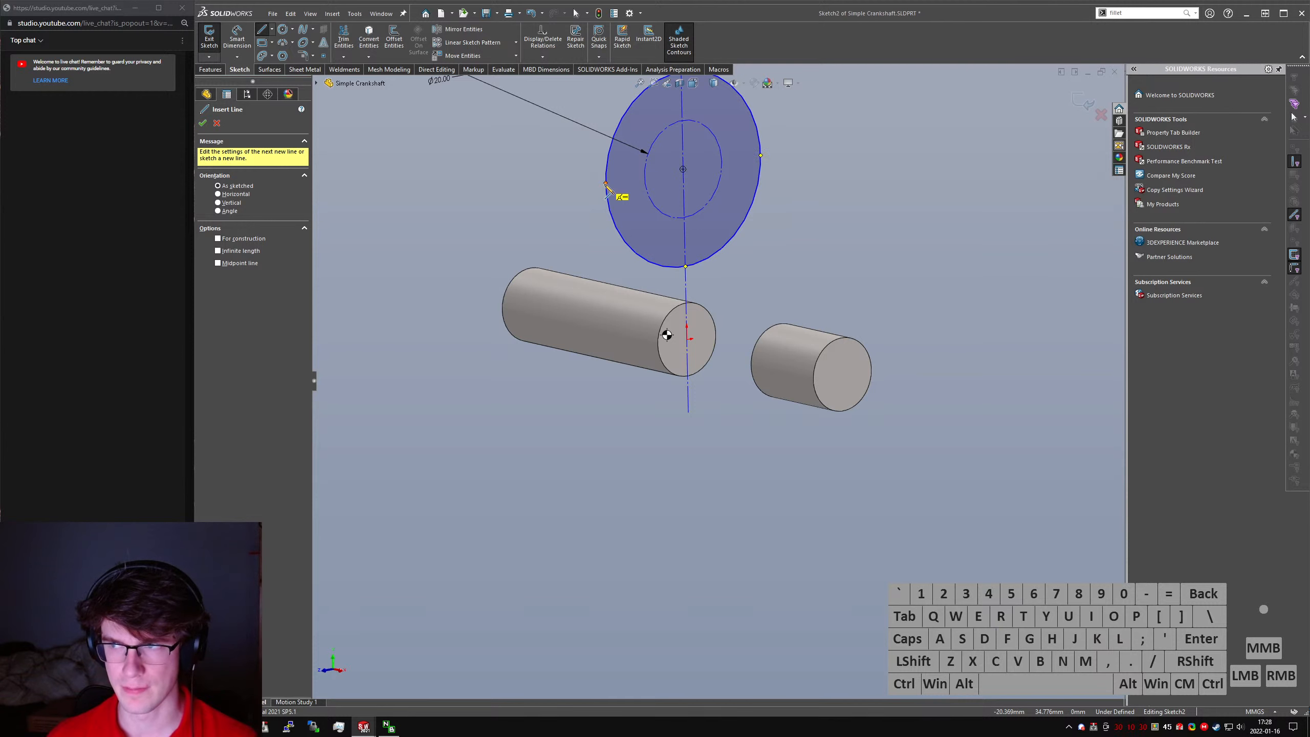
left_click(606, 183)
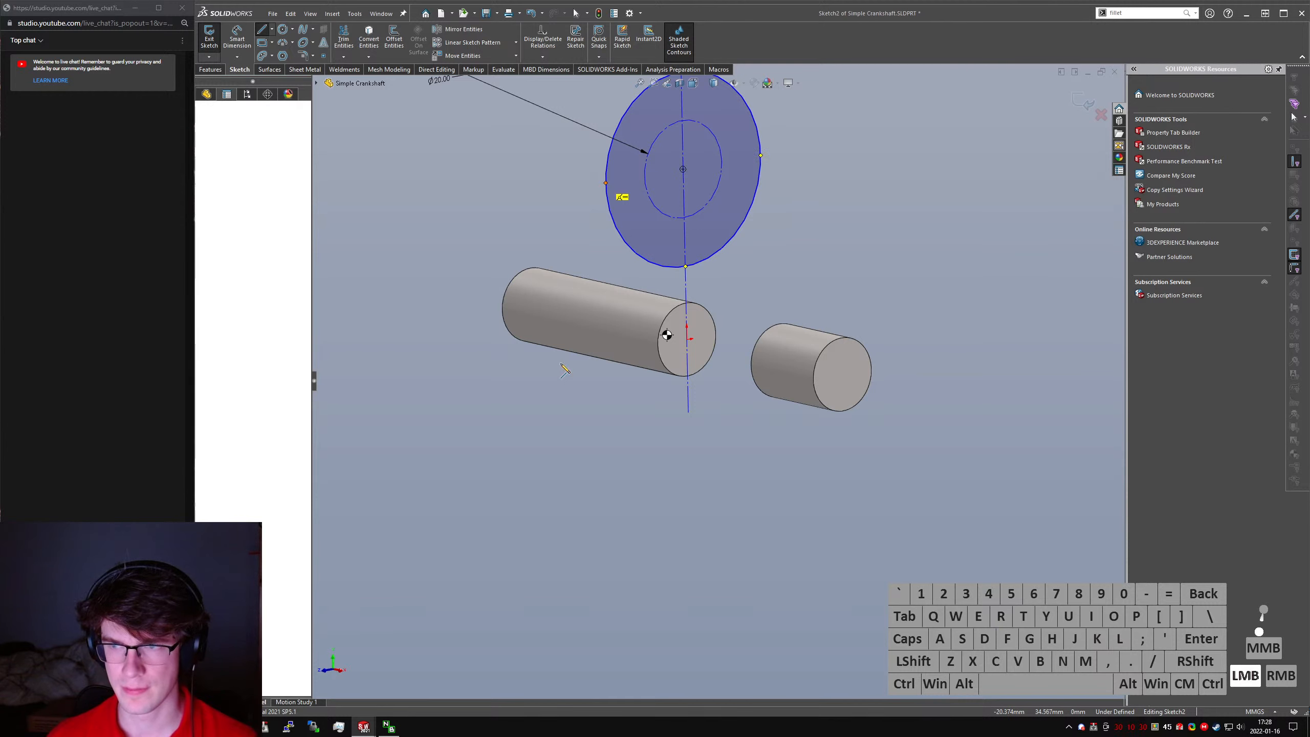
left_click(561, 450)
key("a")
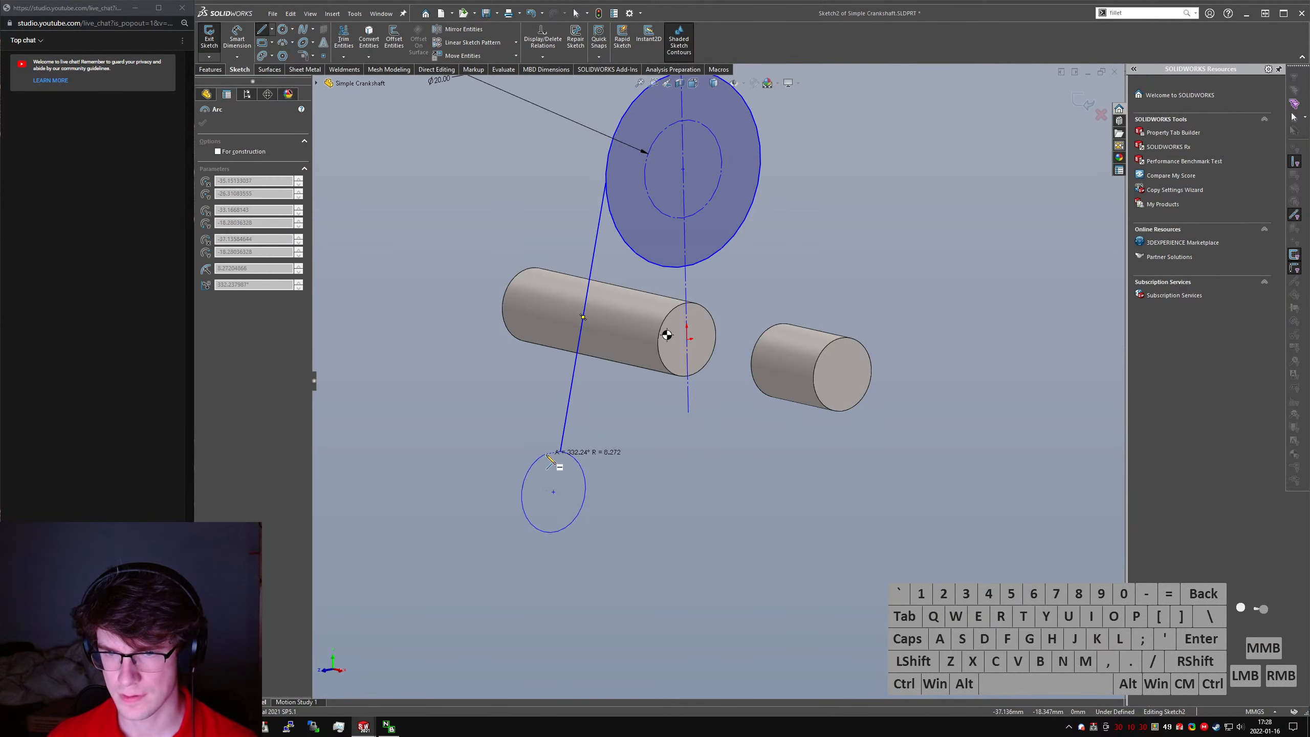
left_click(691, 457)
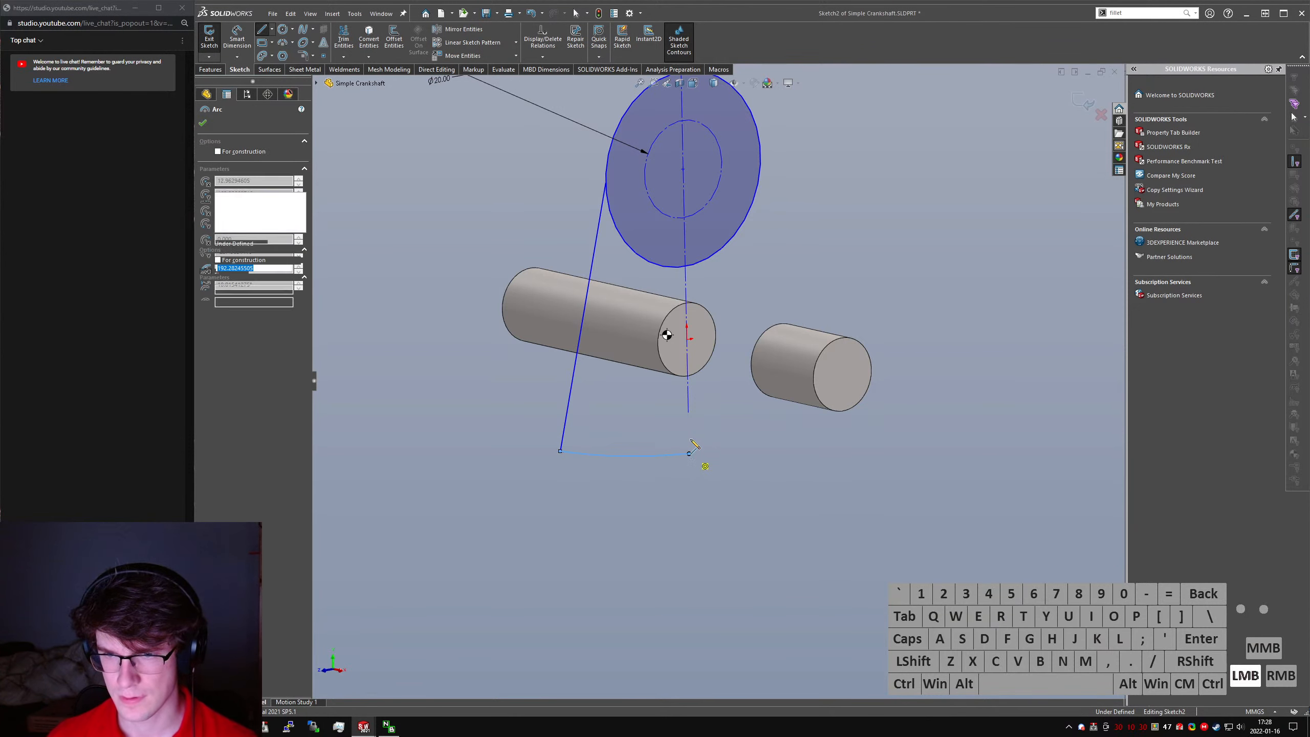
key("Escape")
- Extend the centerline's lower end to the arc's endpoint and drag the joined point to test how the outline moves
left_click_drag(689, 412, 689, 453)
left_click(708, 482)
left_click(689, 339)
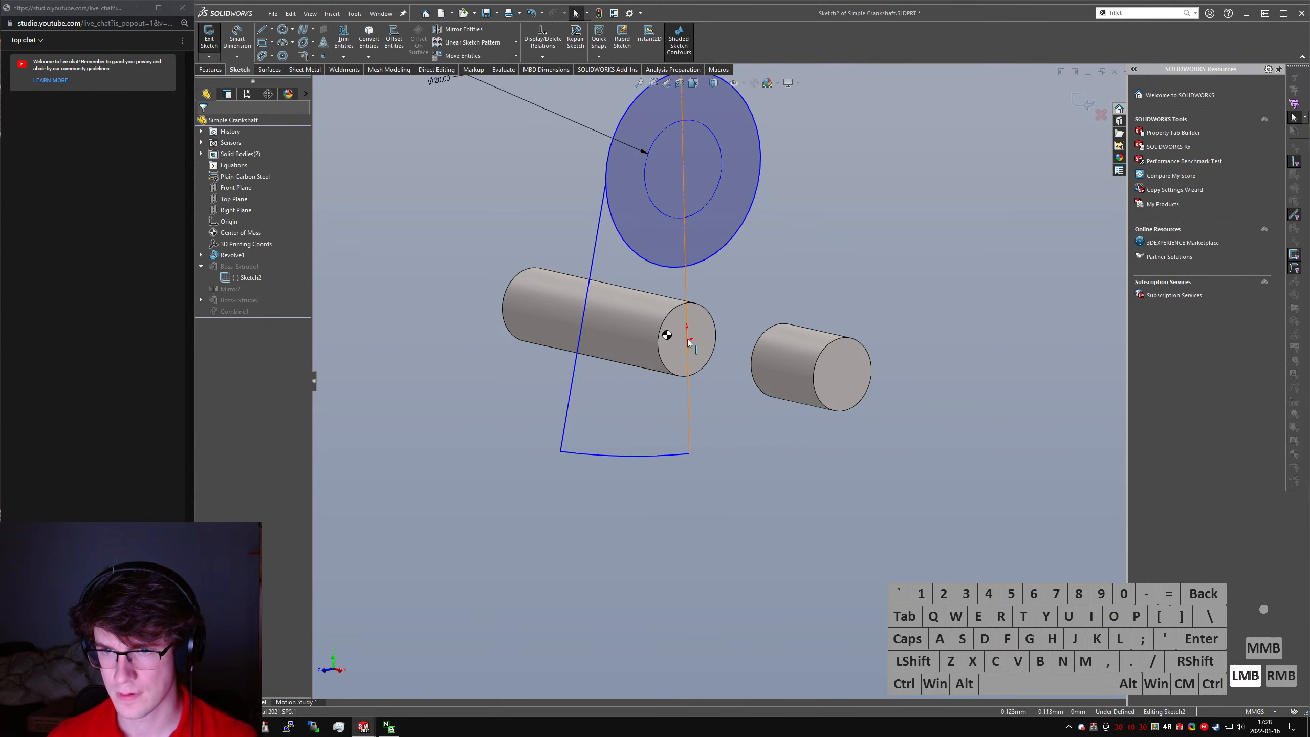
left_click(692, 447, "ctrl")
mouse_move(692, 447)
left_mouse_down()
mouse_move(753, 413)
mouse_move(731, 430)
mouse_move(713, 424)
left_mouse_up()
left_click(686, 339)
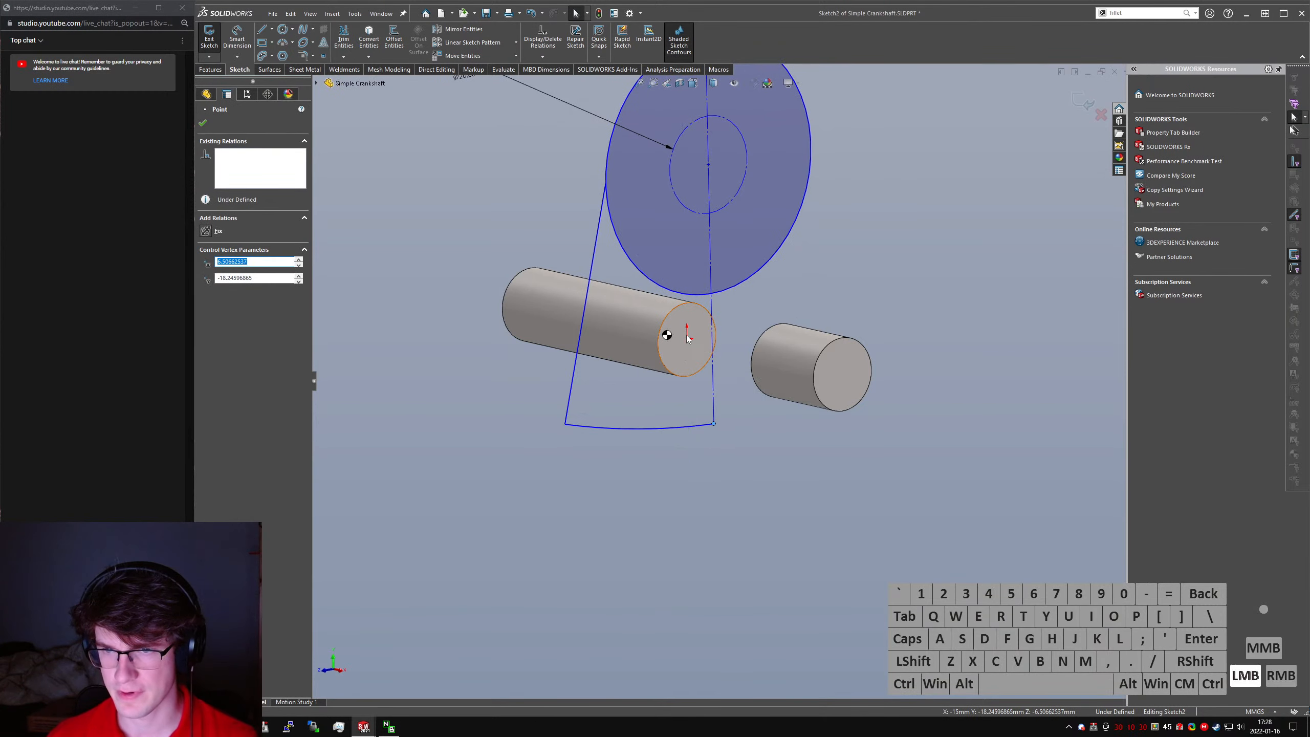
- Orient the sketch to the Right view and hide the Center of Mass marker covering the origin
key("ctrl+4")
left_click(756, 465)
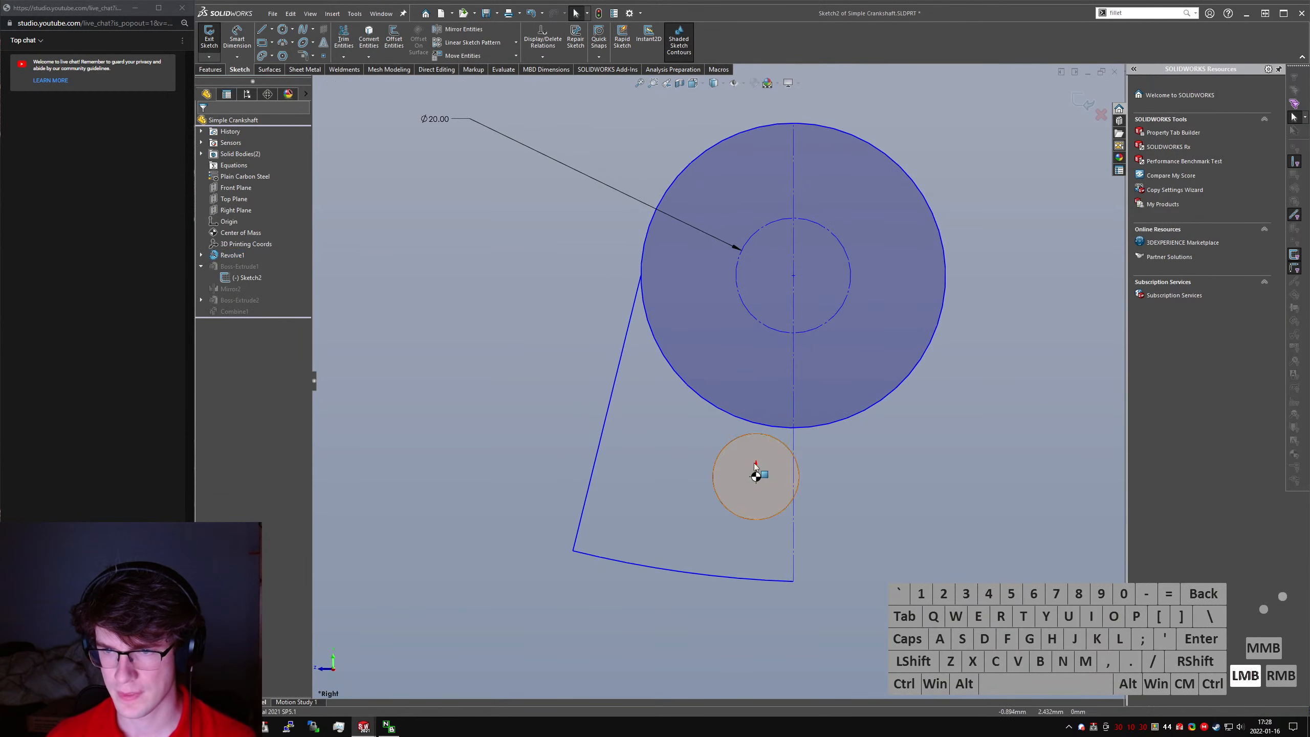
right_click(247, 233)
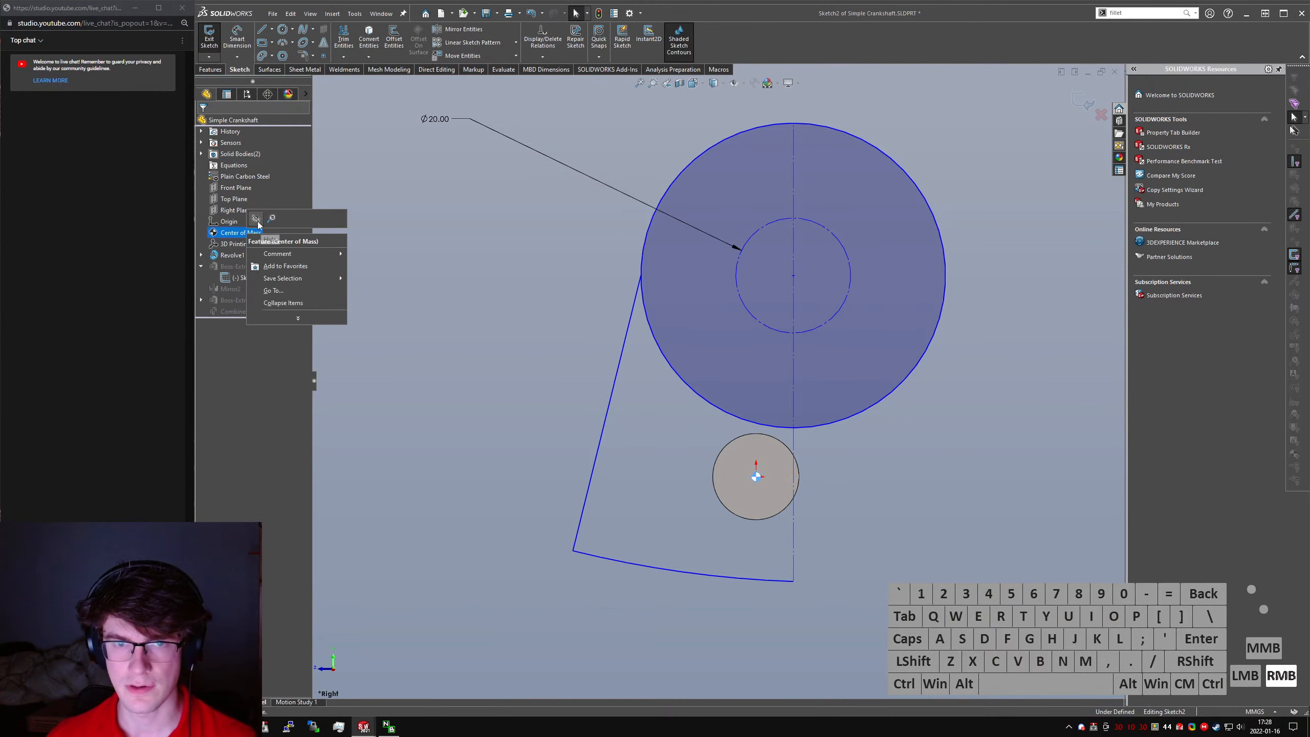
left_click(256, 219)
- Make the vertical centerline coincident with the origin, keeping it as construction geometry
left_click(756, 476)
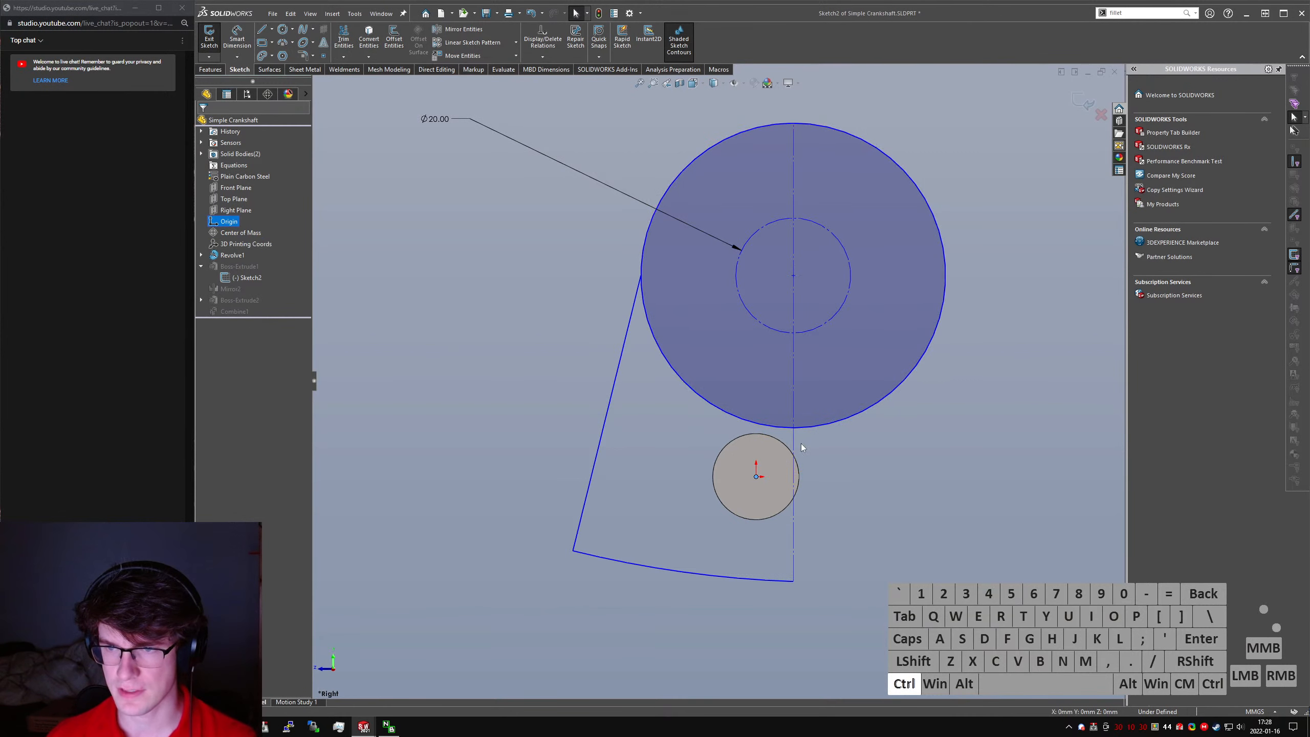
left_click(795, 446, "ctrl")
key("ctrl+alt+c")
left_click(851, 456)
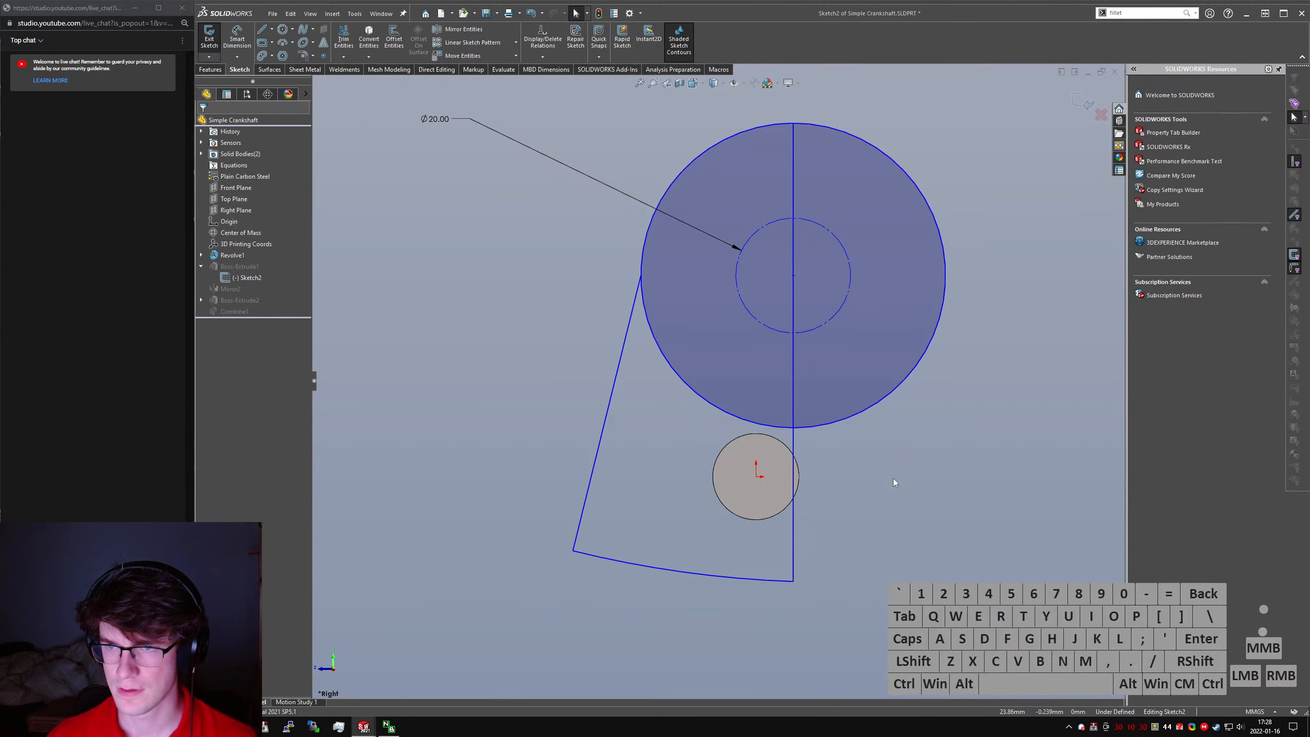
left_click(793, 453)
key("alt+c")
left_click(757, 476, "ctrl")
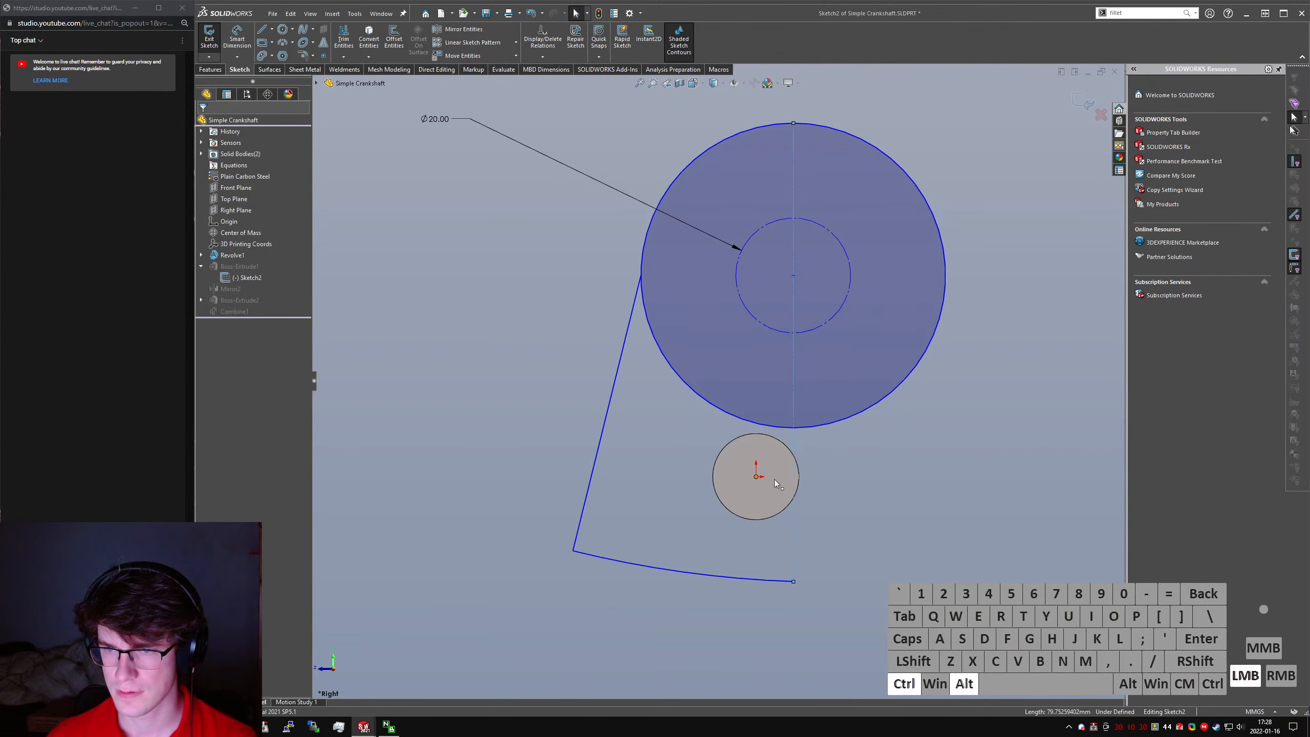
key("alt+d")
left_click(910, 484)
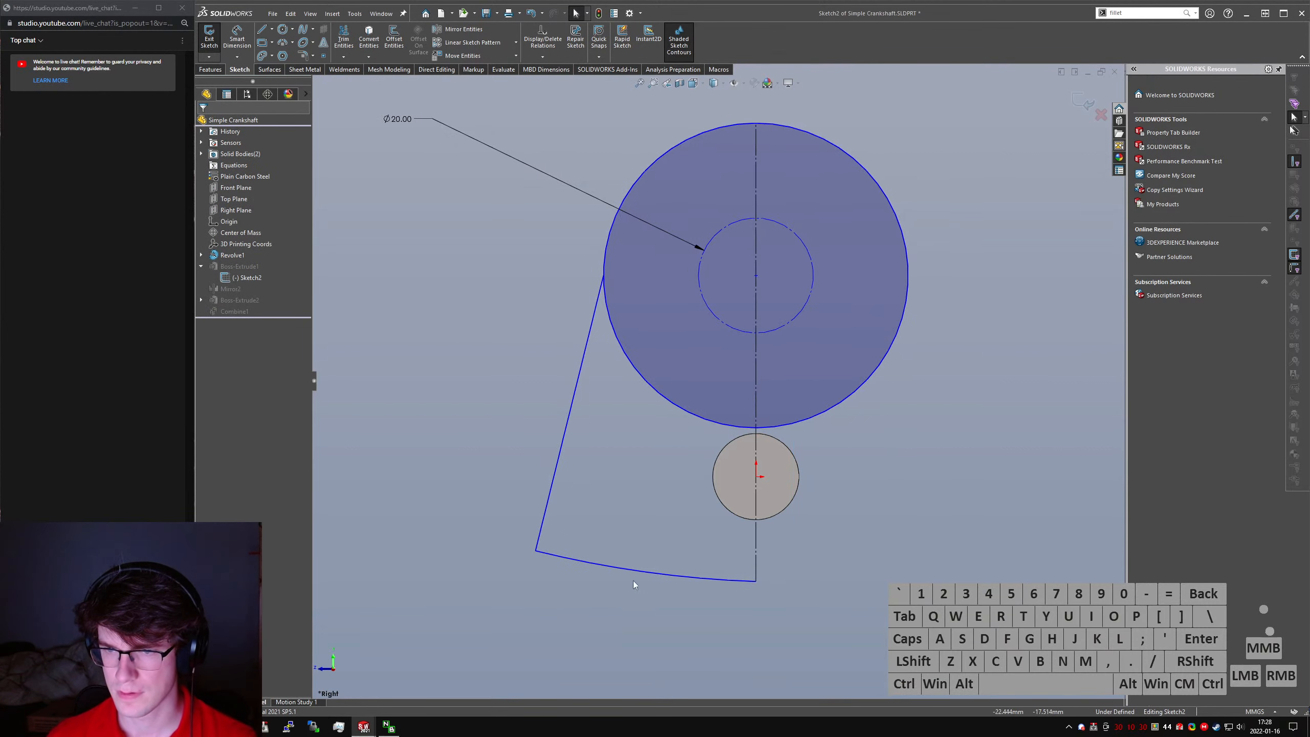
- Try to mirror the lower arc using the slanted line as the mirror line, and undo it
left_click(552, 504)
left_click(568, 558, "ctrl")
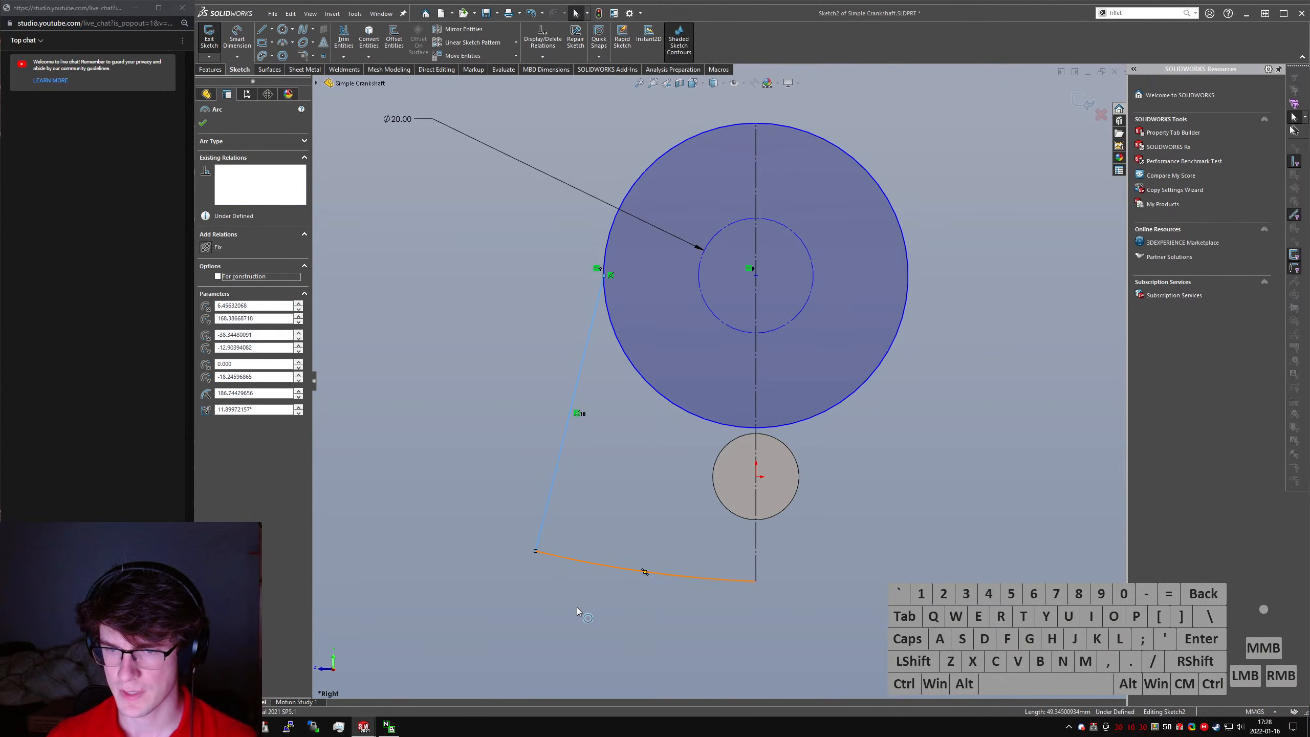
right_click_drag(577, 607, 618, 562)
scroll(731, 543, "up", 2)
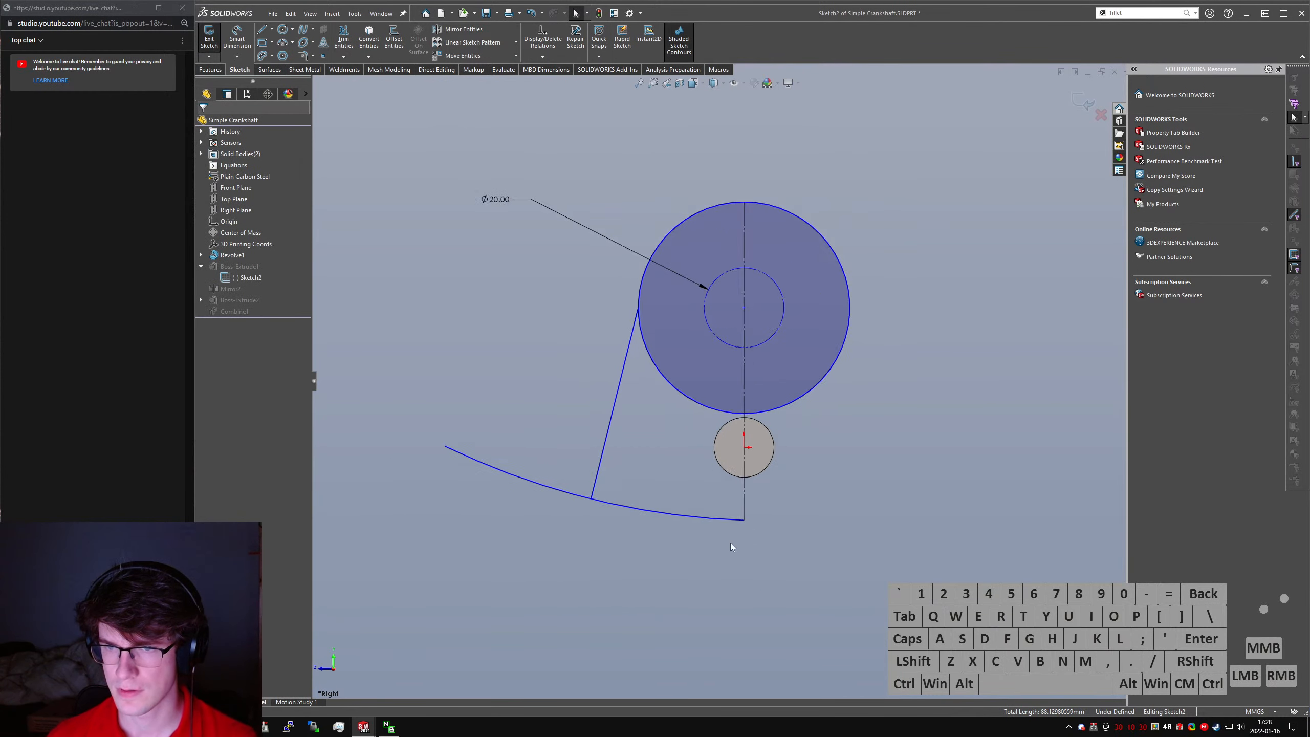
scroll(731, 543, "up", 1)
key("ctrl+z")
- Mirror the slanted line and arc about the vertical centerline, inspect the two arcs, and undo the mirror
left_click(669, 487)
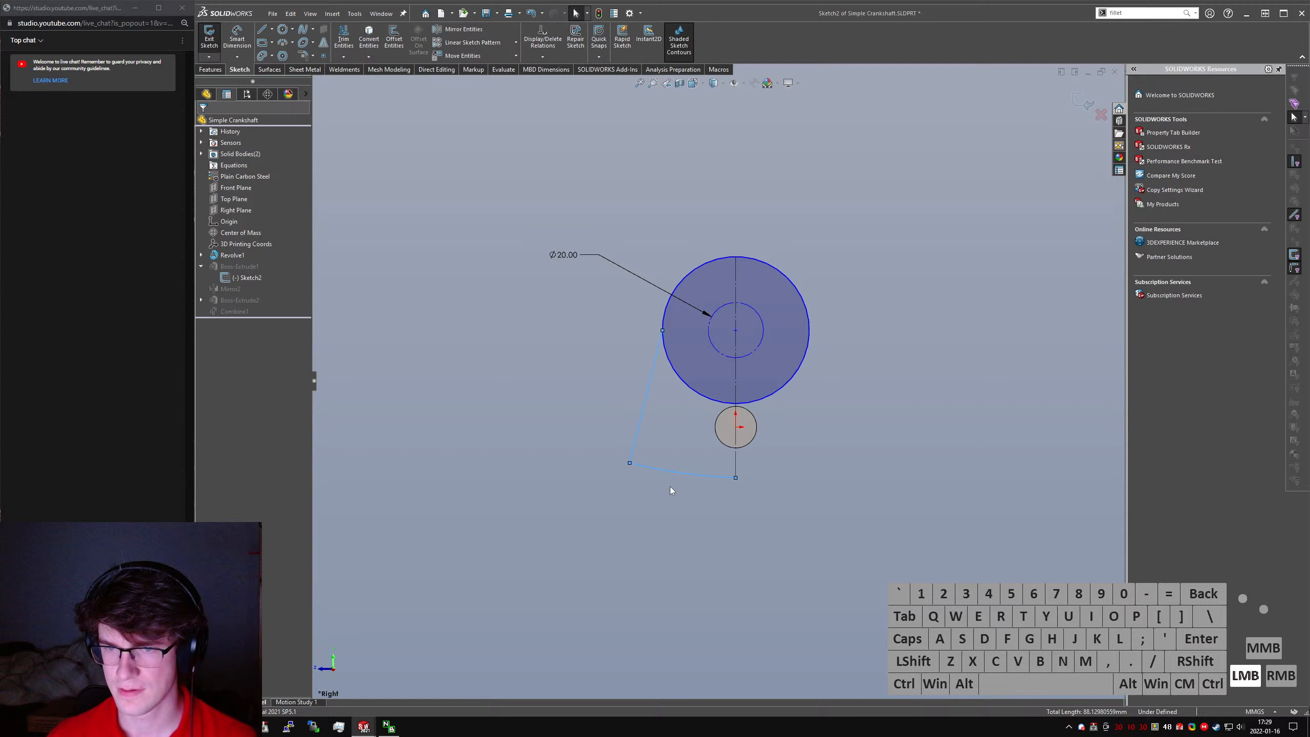
left_click(735, 471, "ctrl")
left_click(633, 442, "ctrl")
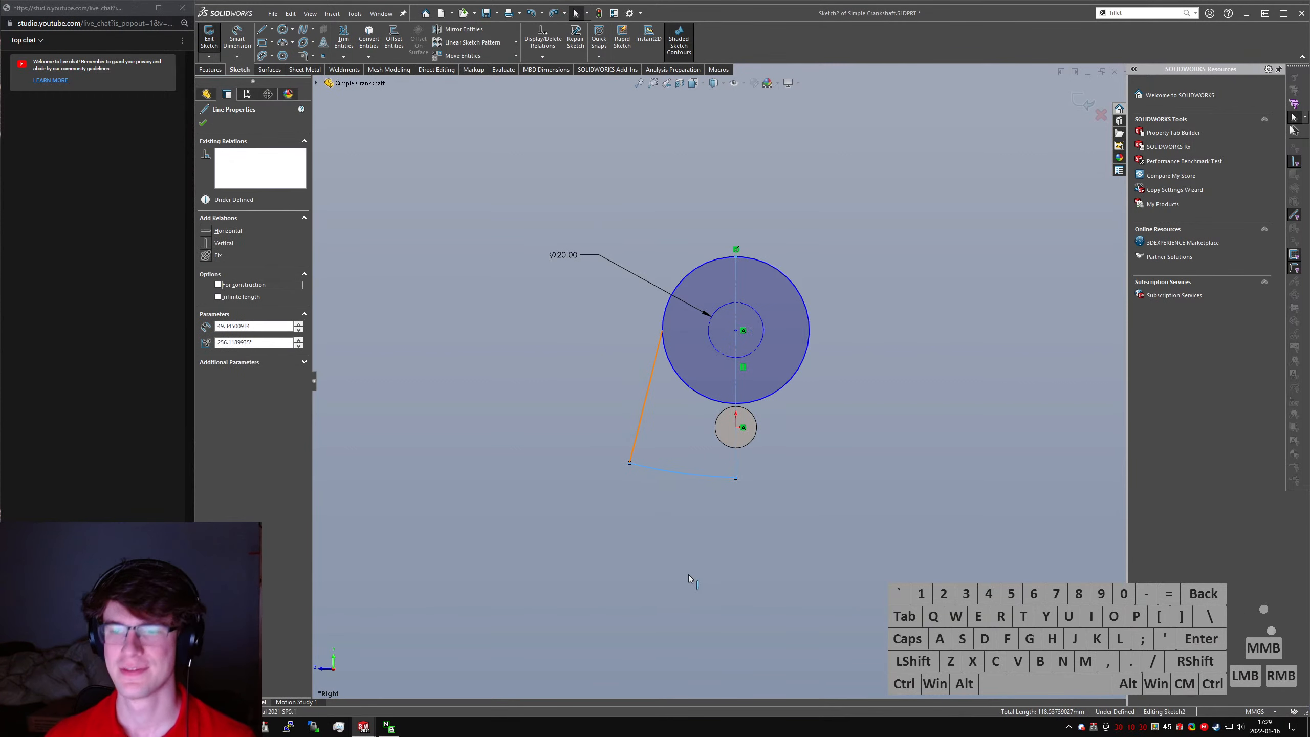
right_click_drag(694, 571, 743, 475)
scroll(754, 430, "down", 2)
middle_click_drag(755, 429, 733, 419)
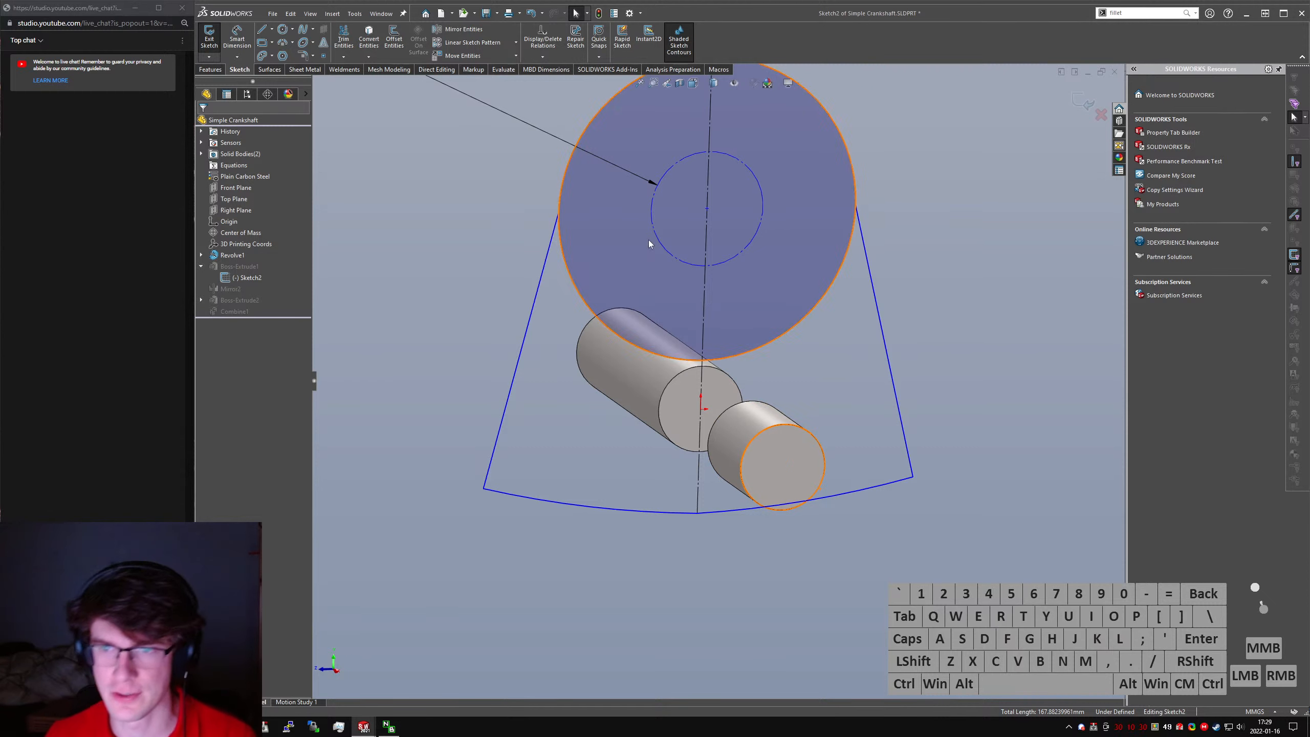
scroll(720, 385, "up", 3)
left_click(784, 448, "ctrl")
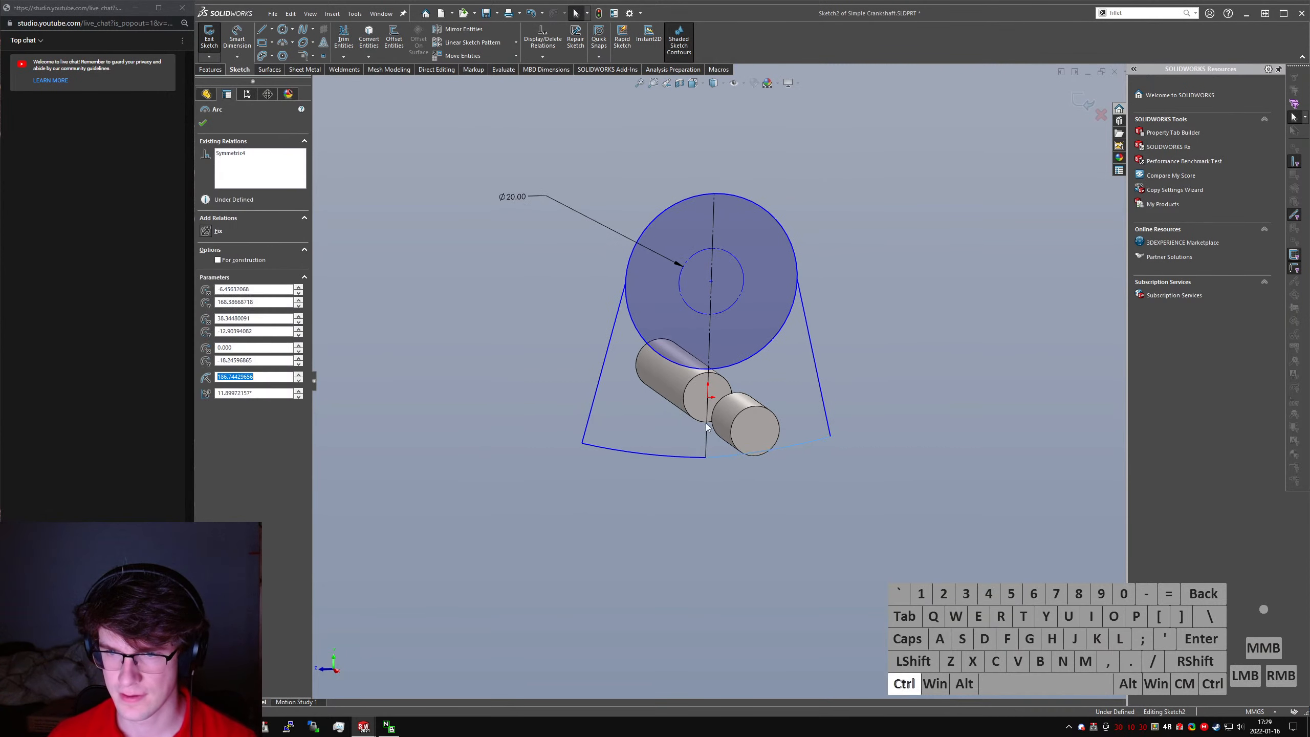
left_click(727, 514, "ctrl")
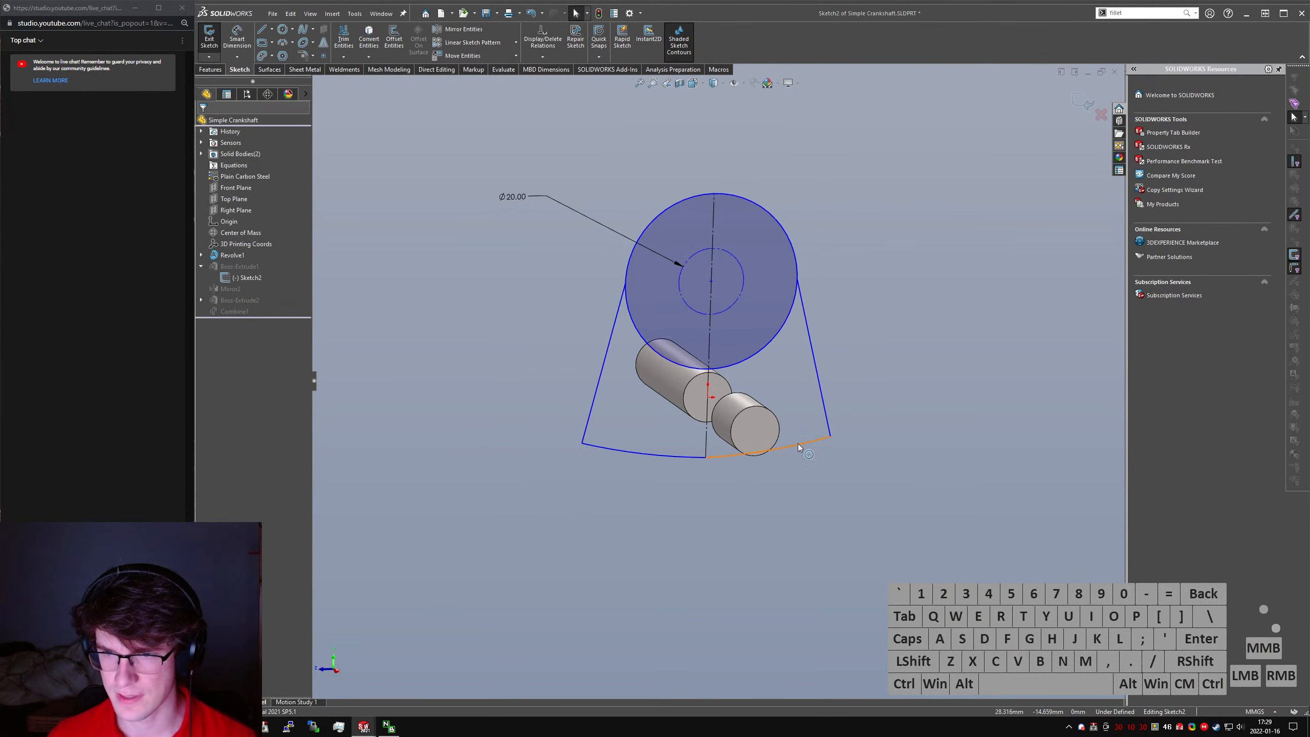
key("ctrl+z")
- Make the arc's center coincident with the vertical centerline and mirror the slanted line and arc about that centerline
left_click(700, 460)
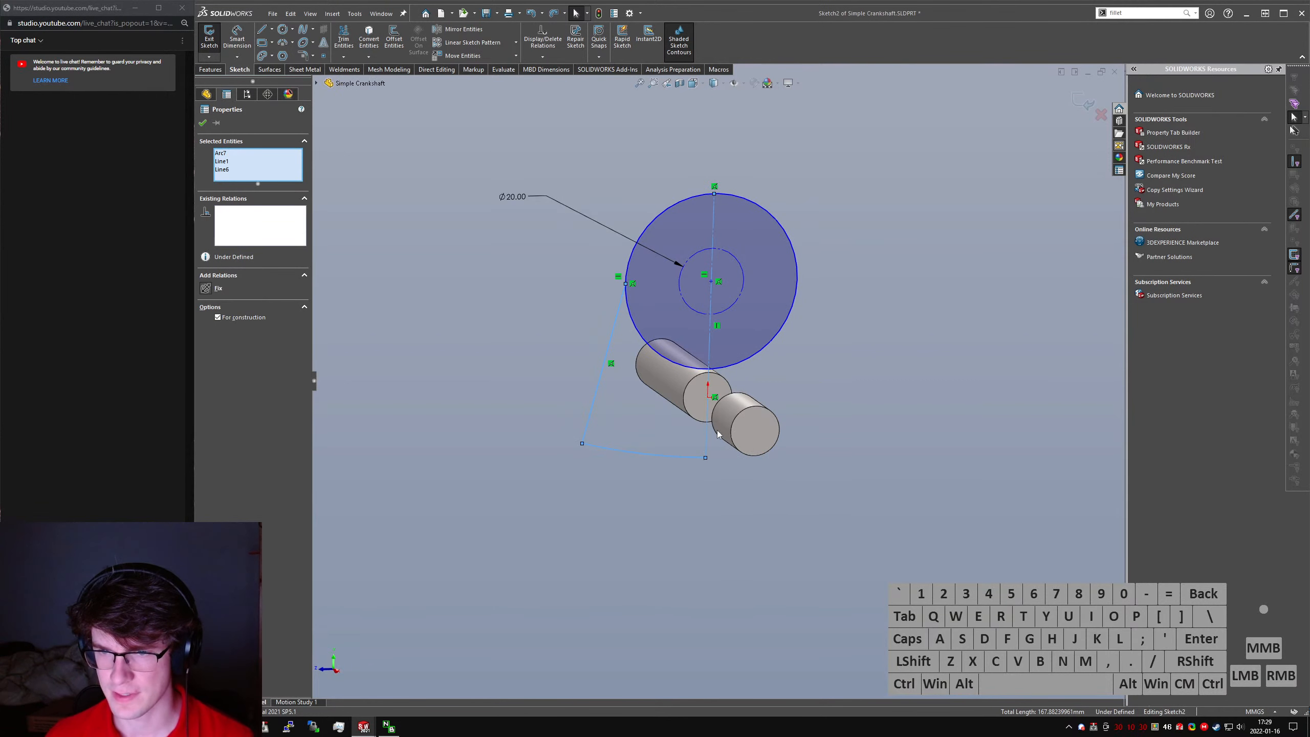
scroll(720, 413, "up", 4)
left_click(770, 161)
left_click(731, 120, "ctrl")
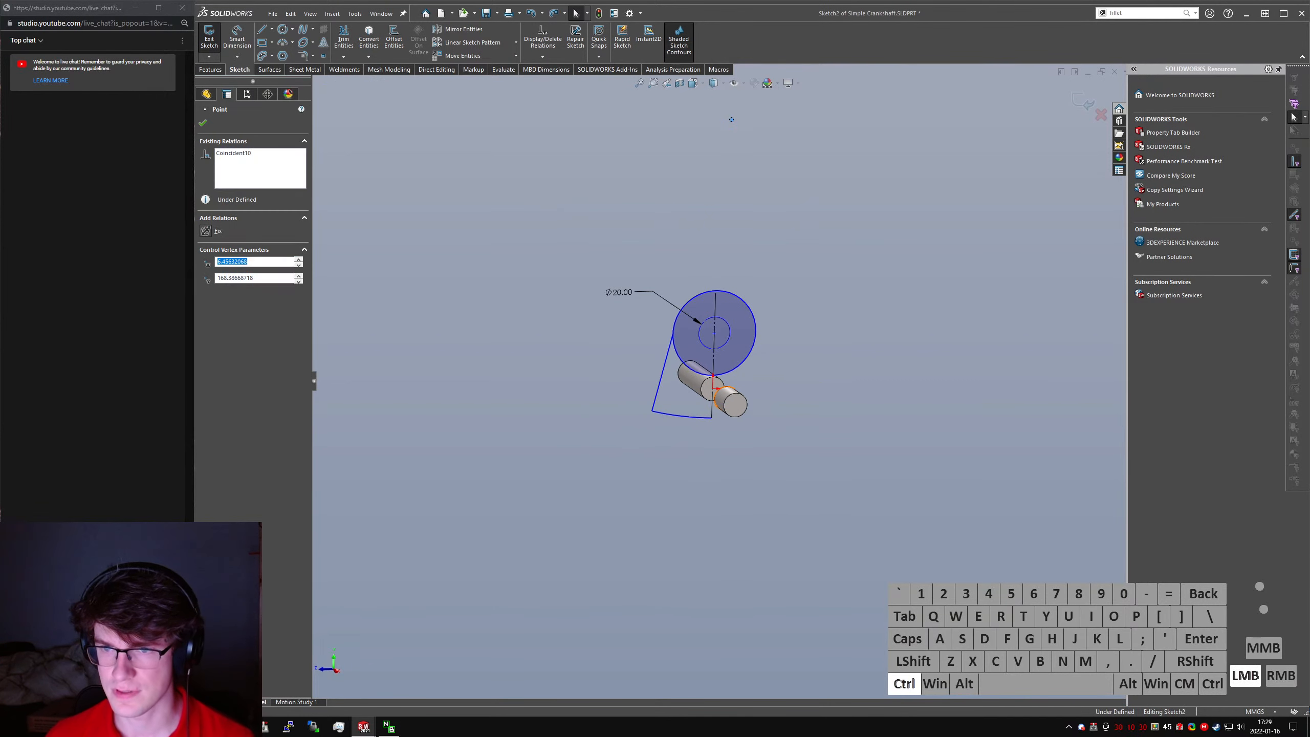
left_click(711, 414, "ctrl")
key("ctrl+alt+d")
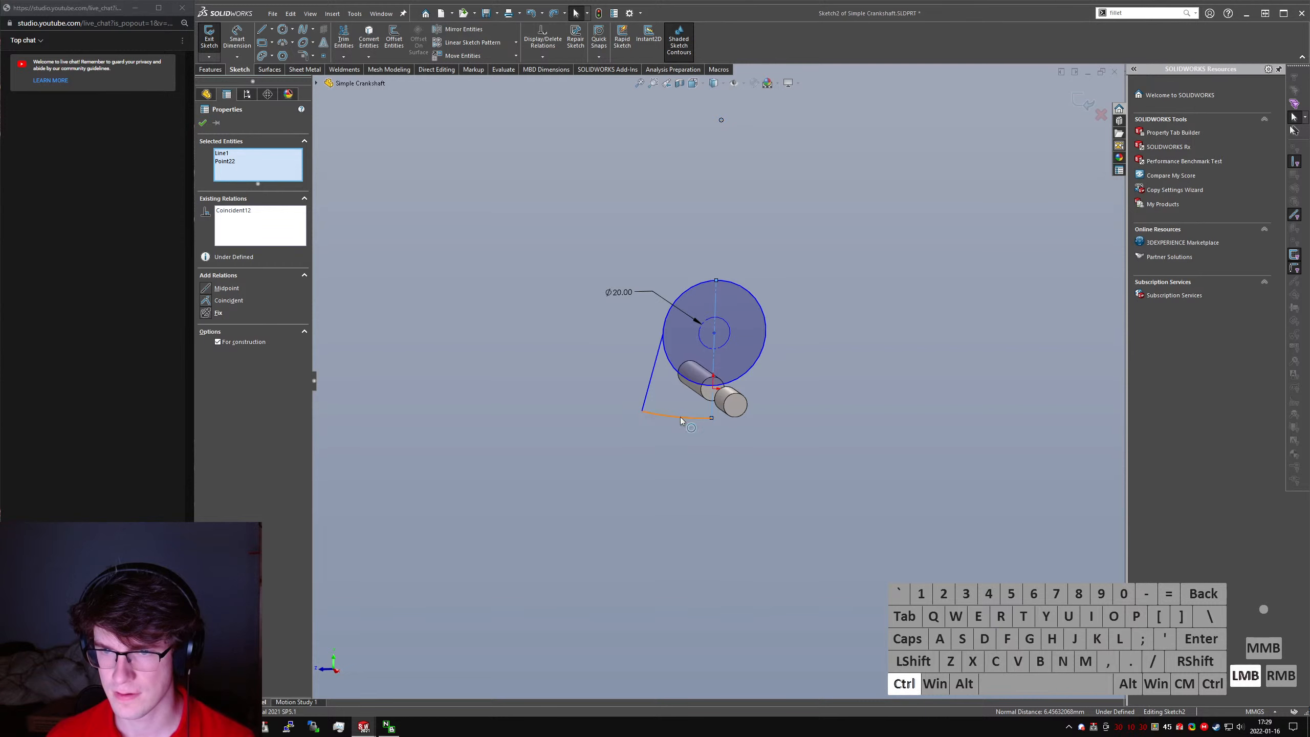
left_click(651, 388, "ctrl")
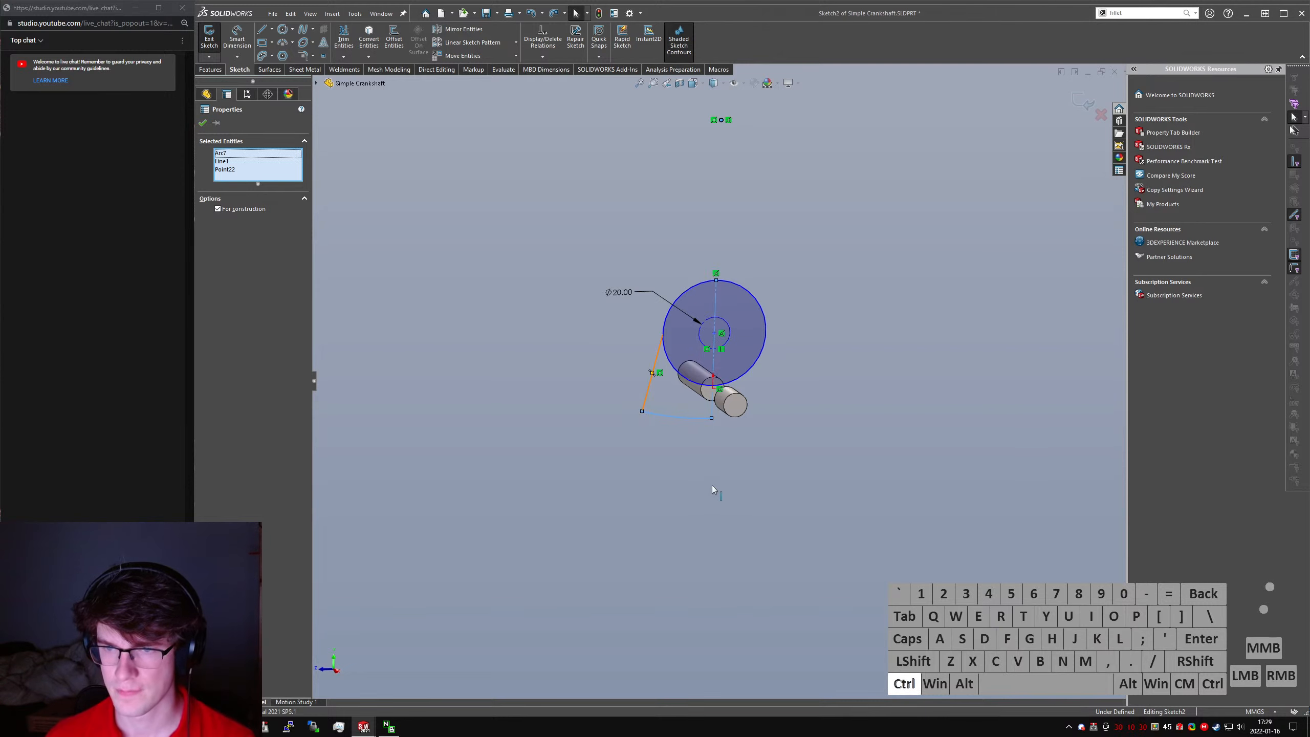
right_click_drag(710, 507, 737, 467)
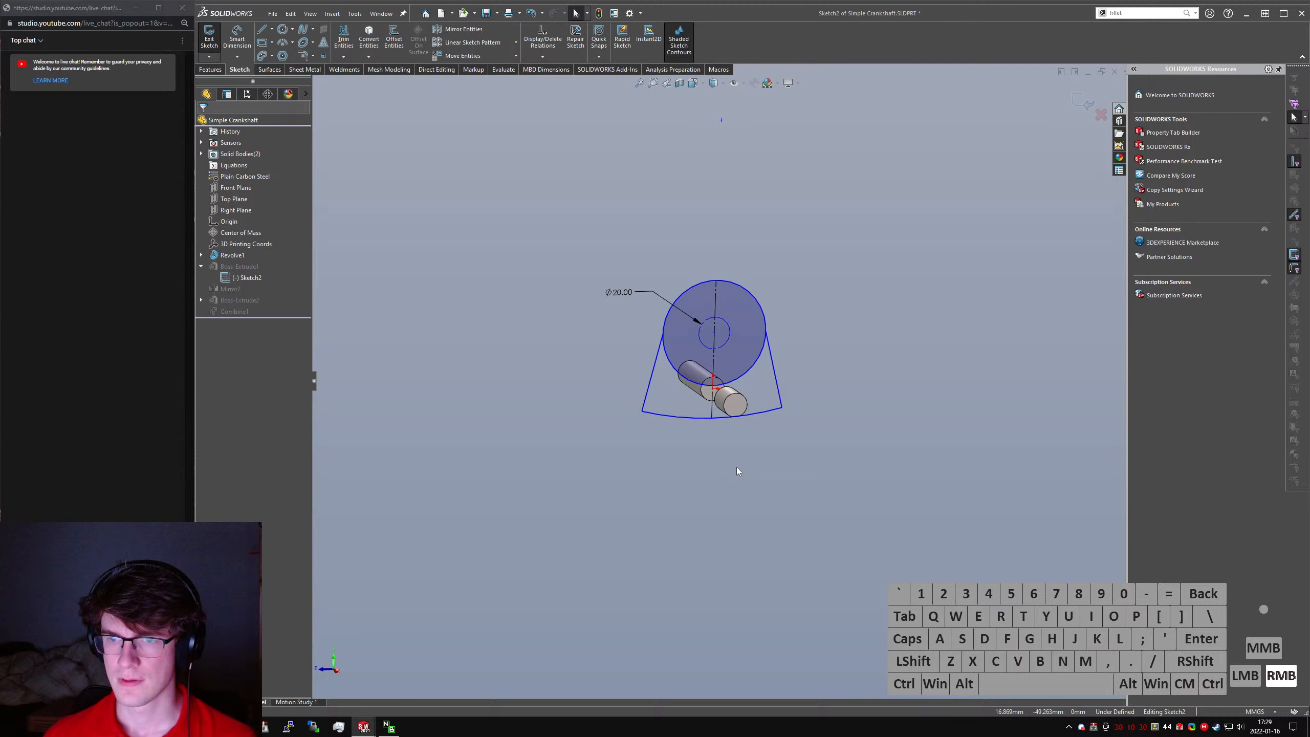
- Add a coincident relation between the lower arc's center point and the origin
left_click(722, 120, "ctrl")
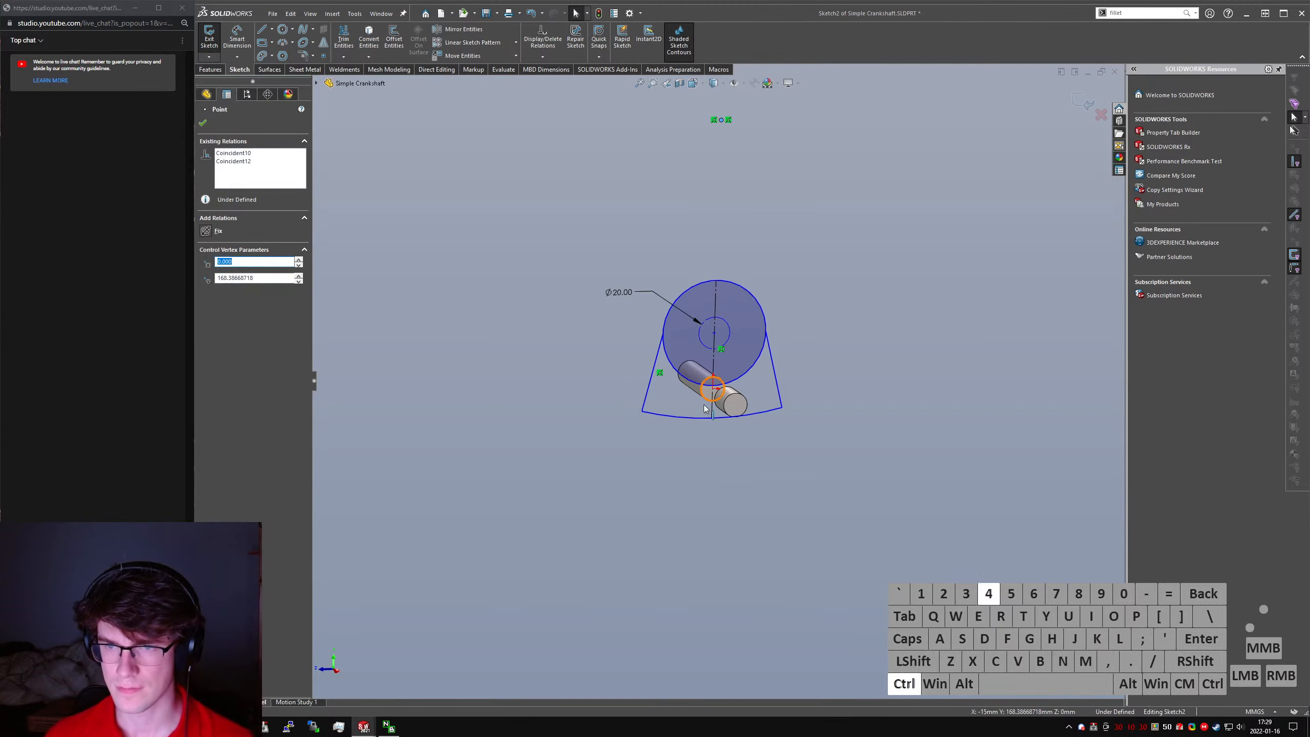
key("ctrl+4")
scroll(795, 529, "up", 5)
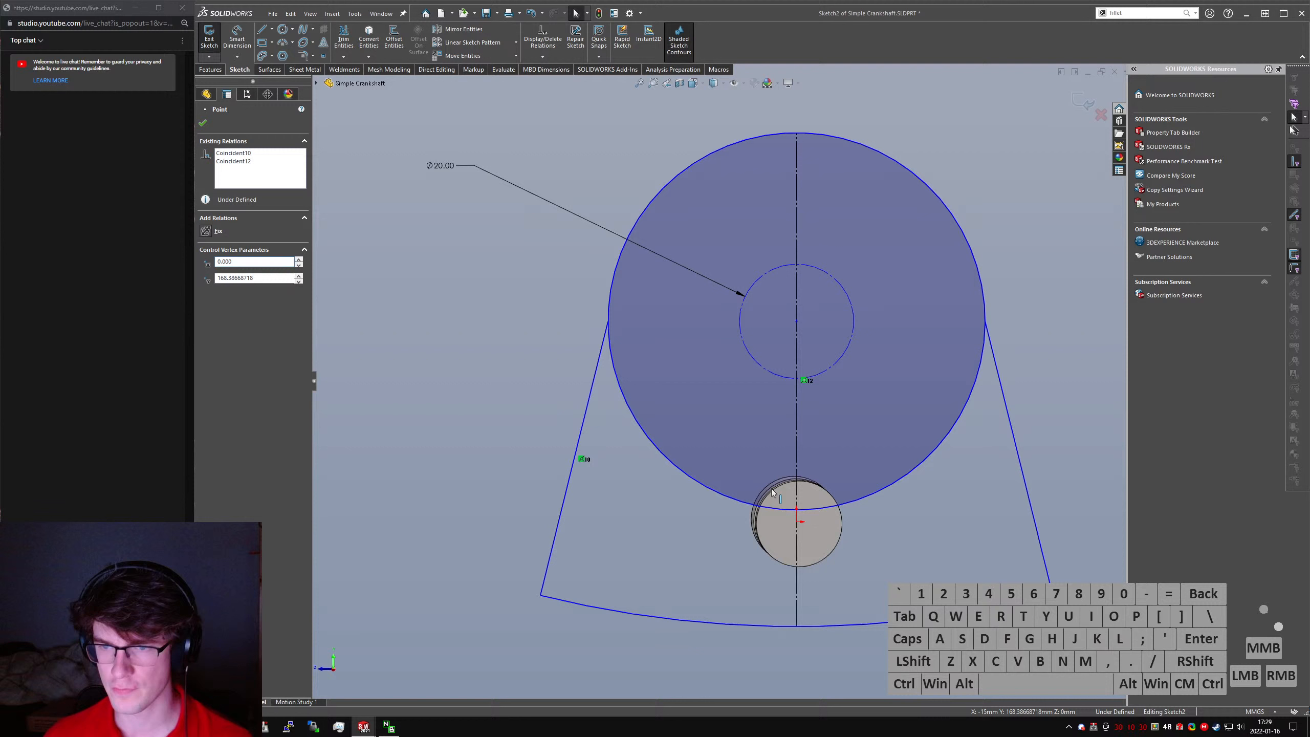
left_click(800, 528, "ctrl")
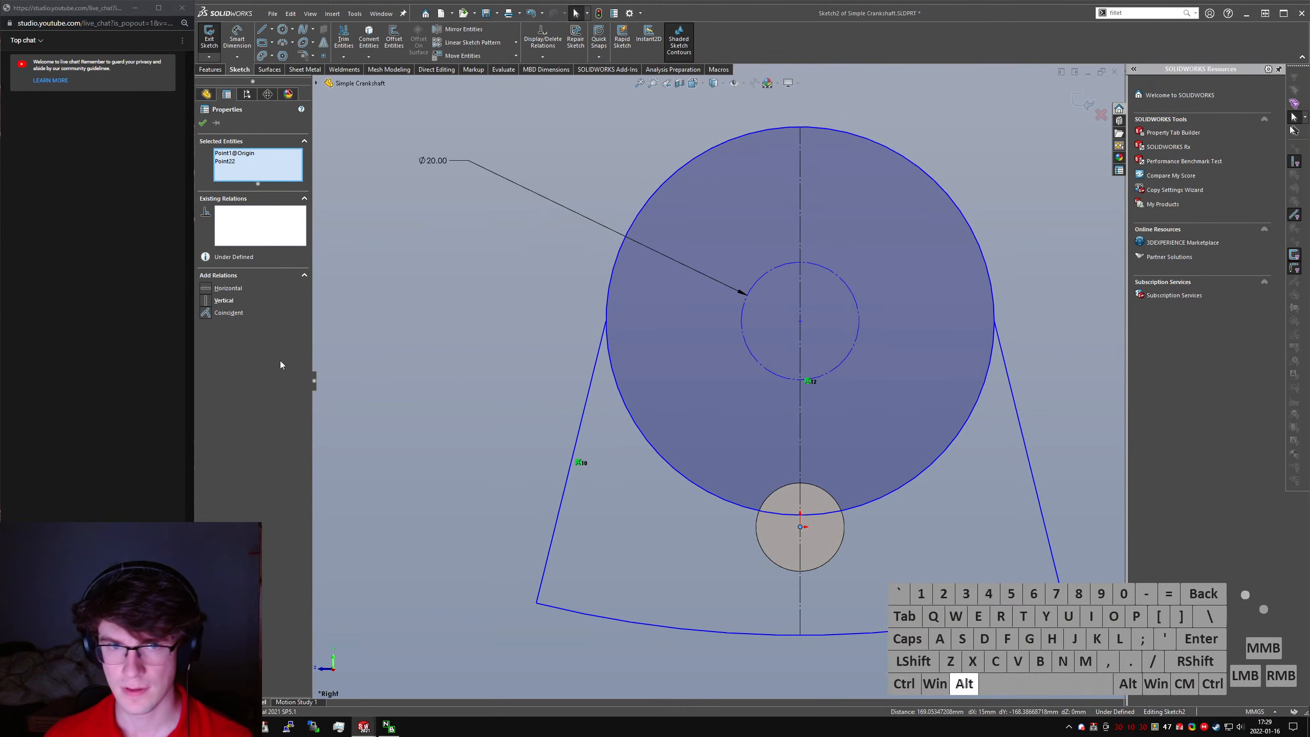
left_click(223, 313)
scroll(588, 445, "down", 4)
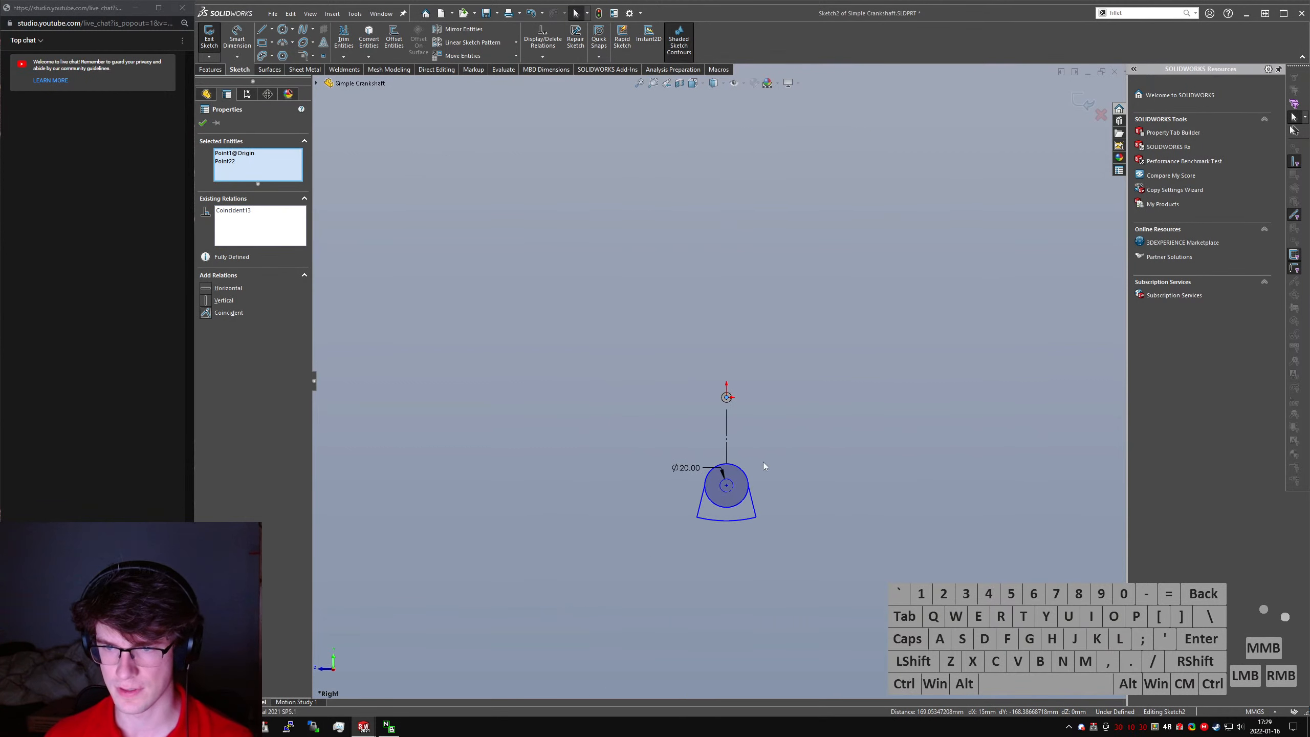
- Drag the sketch geometry back up around the shaft and spread the lower outline into a wide counterweight fan
left_click(719, 469)
scroll(718, 483, "up", 1)
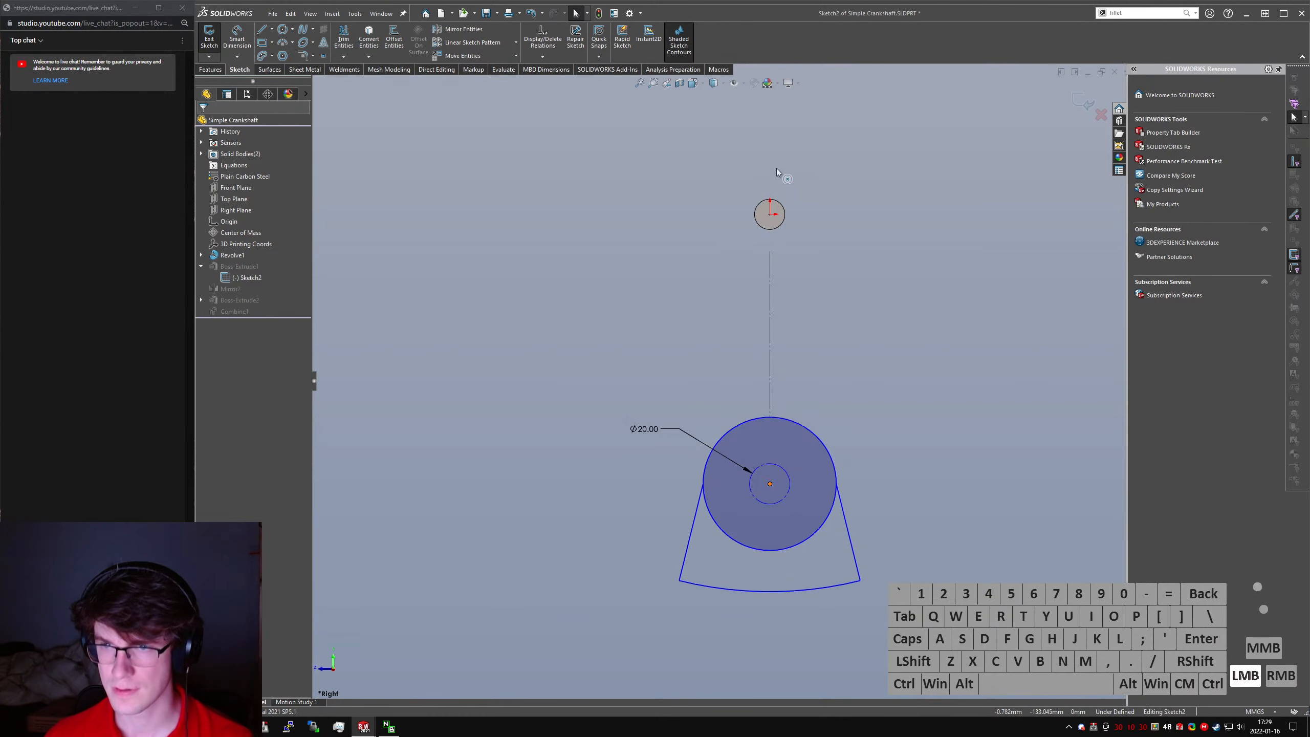
mouse_move(777, 168)
left_mouse_down()
mouse_move(770, 136)
mouse_move(770, 282)
mouse_move(740, 269)
mouse_move(736, 225)
left_mouse_up()
left_click(839, 253)
left_click(732, 272)
scroll(762, 216, "down", 4)
scroll(763, 249, "up", 2)
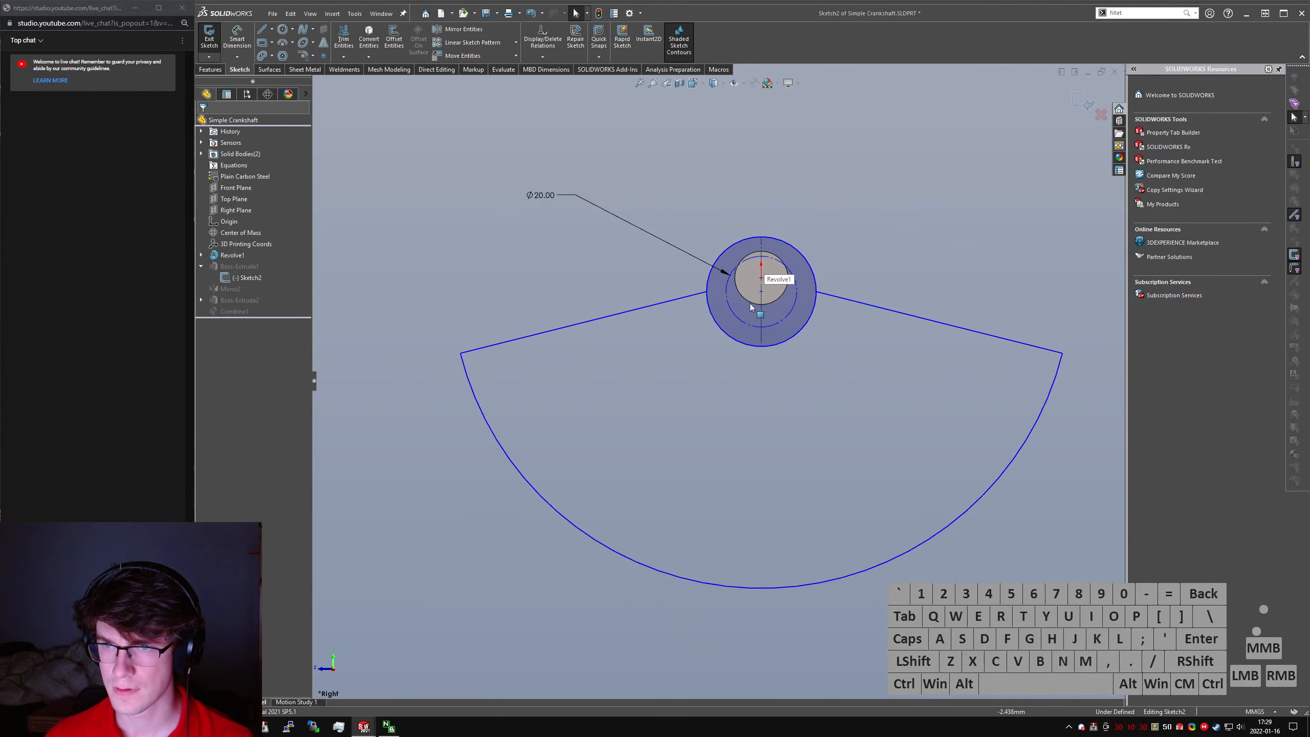
- Delete the coincident relation that ties the left slanted line to the arc's center
left_click(846, 299)
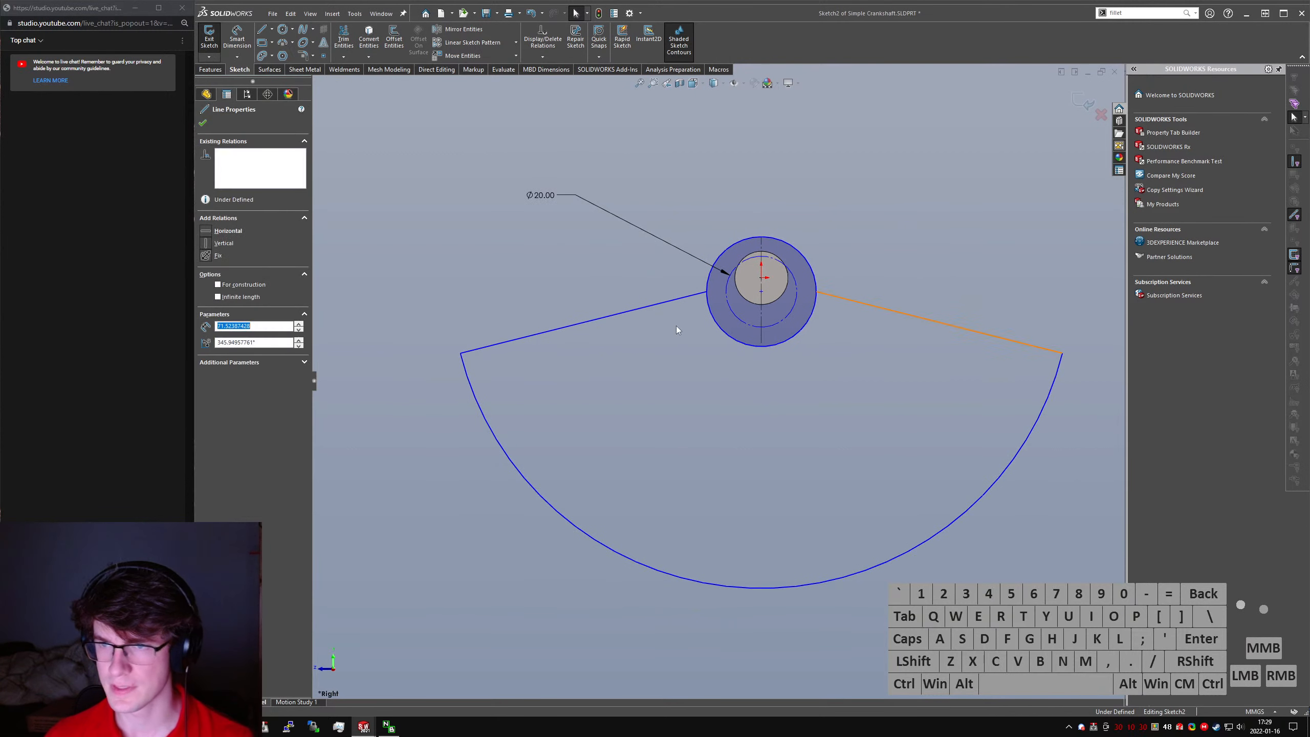
left_click(661, 301)
left_click(671, 330)
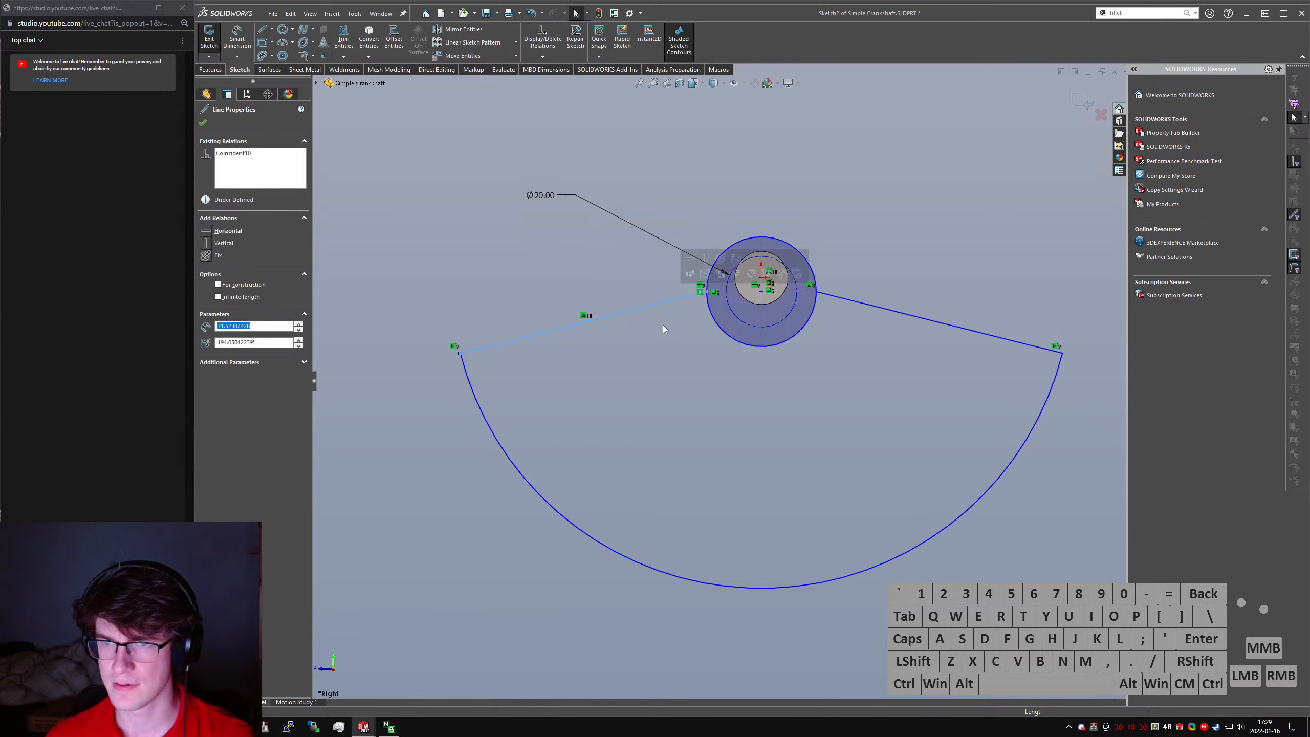
left_click(583, 316)
key("Delete")
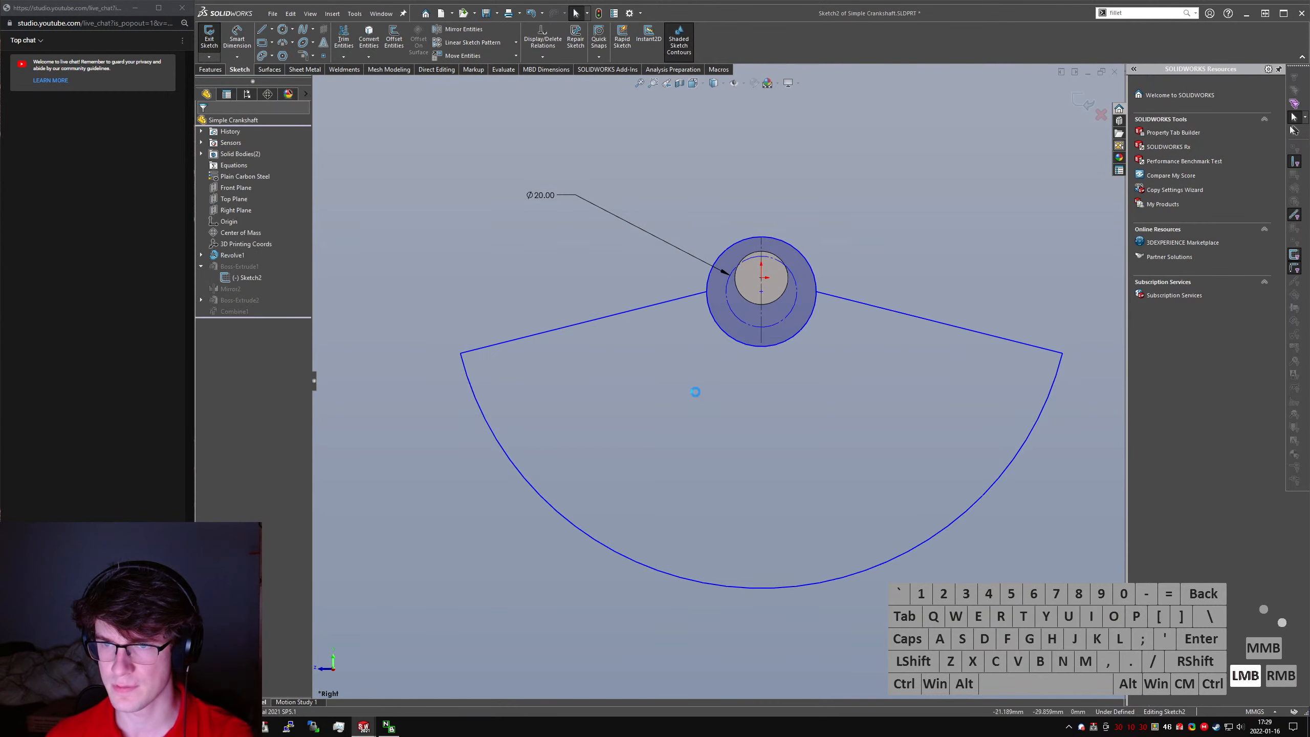
- Make the left slanted line tangent to the large upper circle
left_click(685, 298)
left_click(721, 330, "ctrl")
key("alt+a")
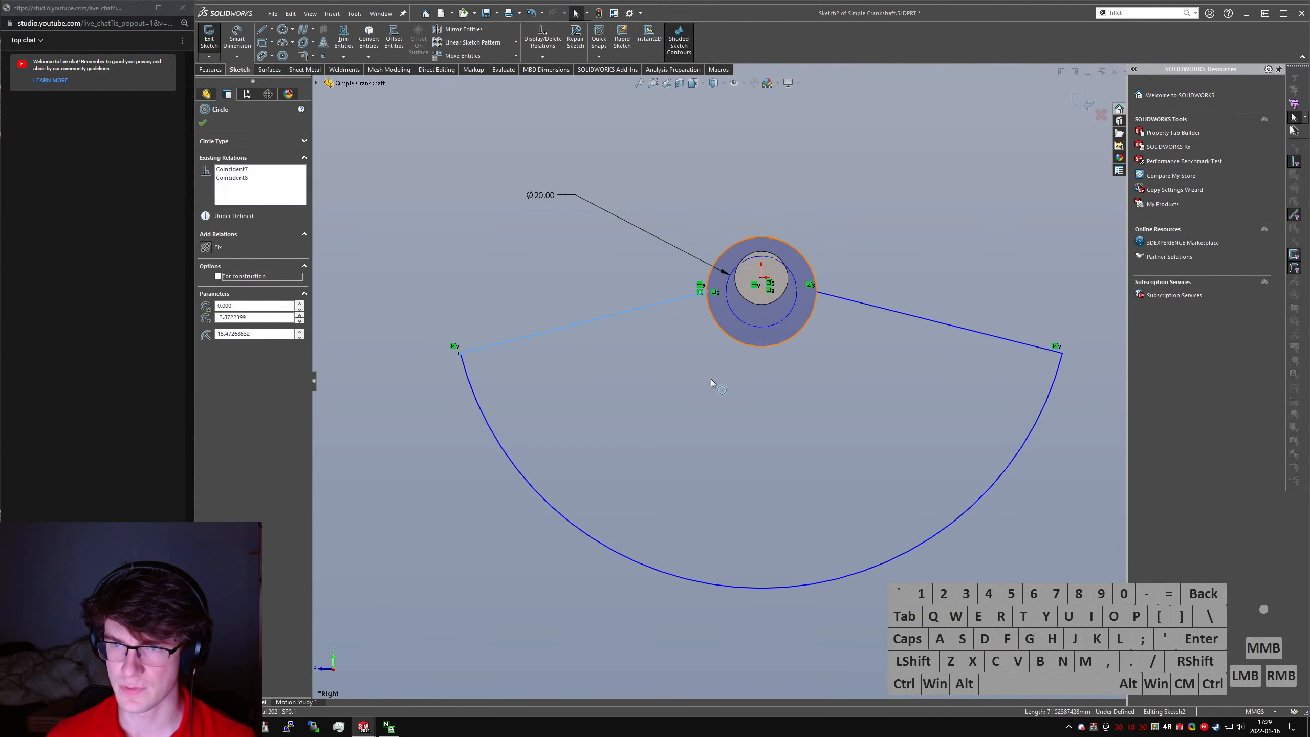
left_click(715, 523)
- Narrow the lower outline beneath the upper circle and move the circle's center up along the centerline, above the shaft
mouse_move(707, 587)
left_mouse_down()
mouse_move(711, 410)
mouse_move(696, 436)
left_mouse_up()
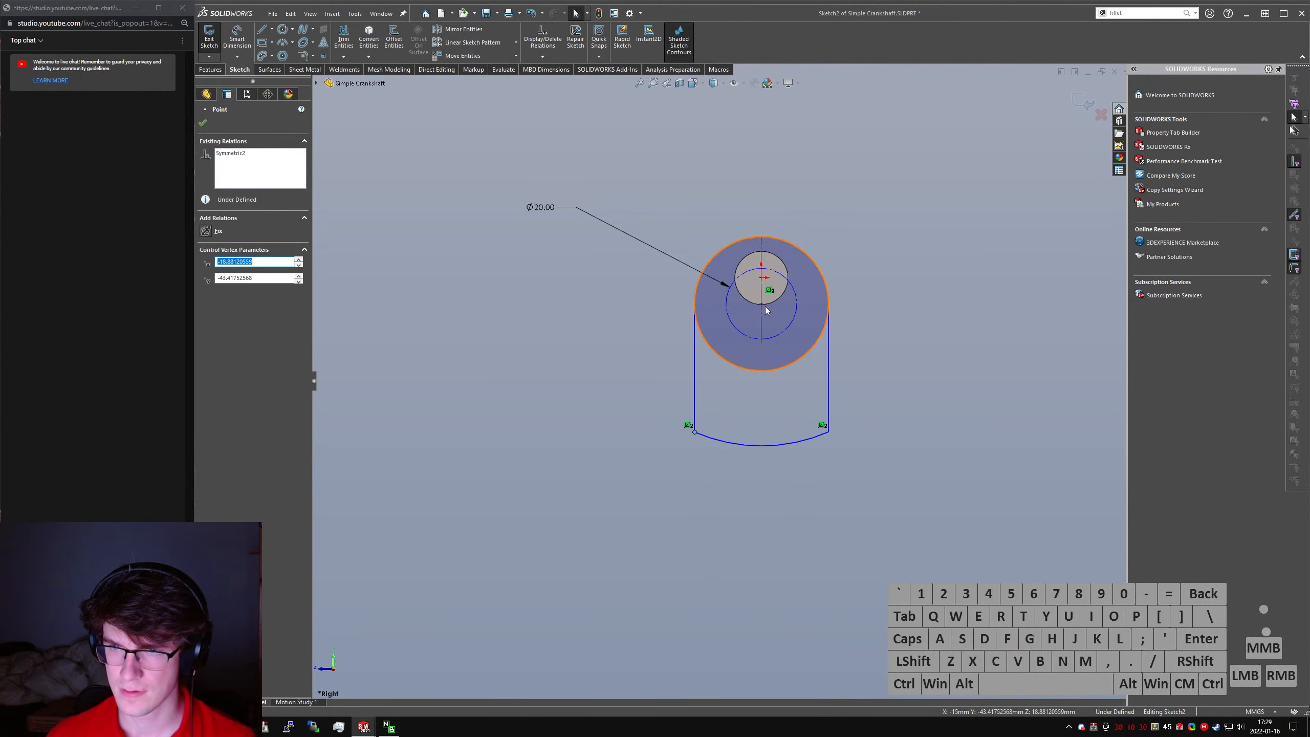
left_click_drag(762, 305, 771, 202)
left_click(891, 459)
- Dimension the vertical distance from the upper circle's center to the origin, trying 40 mm before setting it to 35 mm
right_click_drag(892, 459, 885, 414)
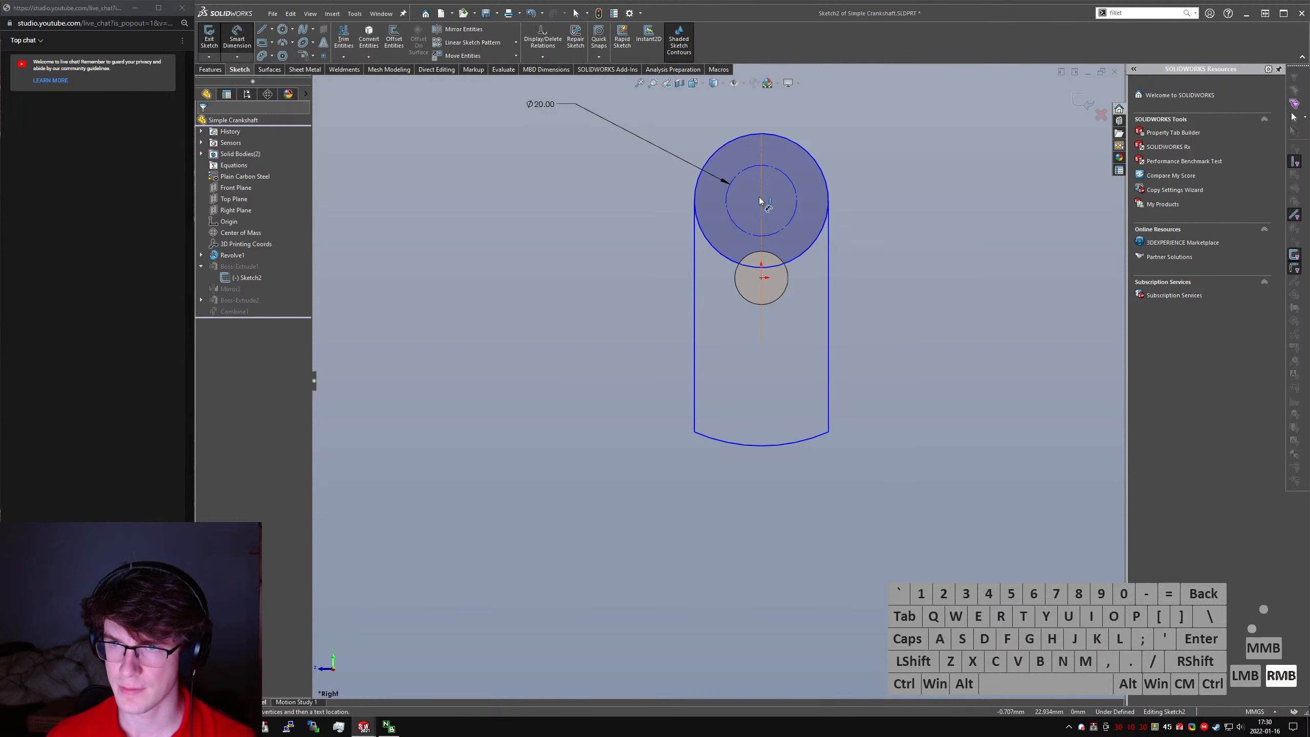
left_click(762, 201)
left_click(762, 278)
left_click(982, 245)
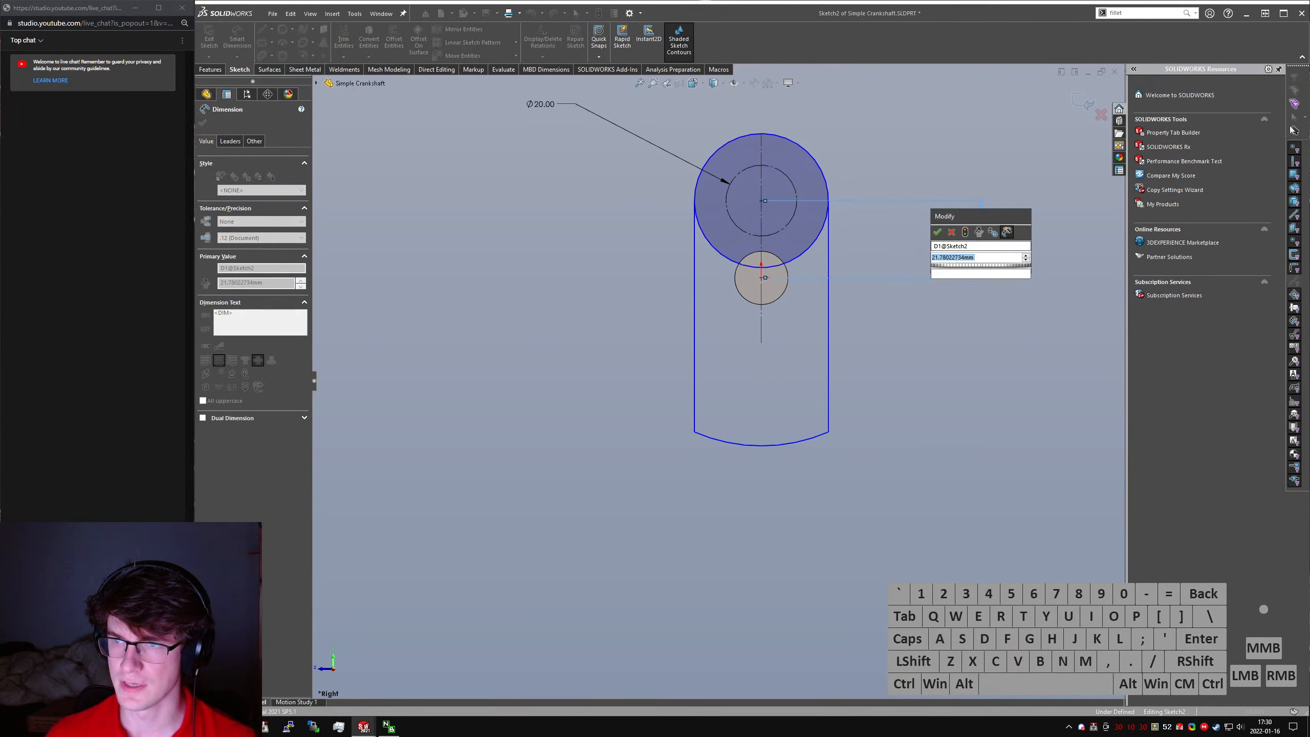
type("40")
key("Return")
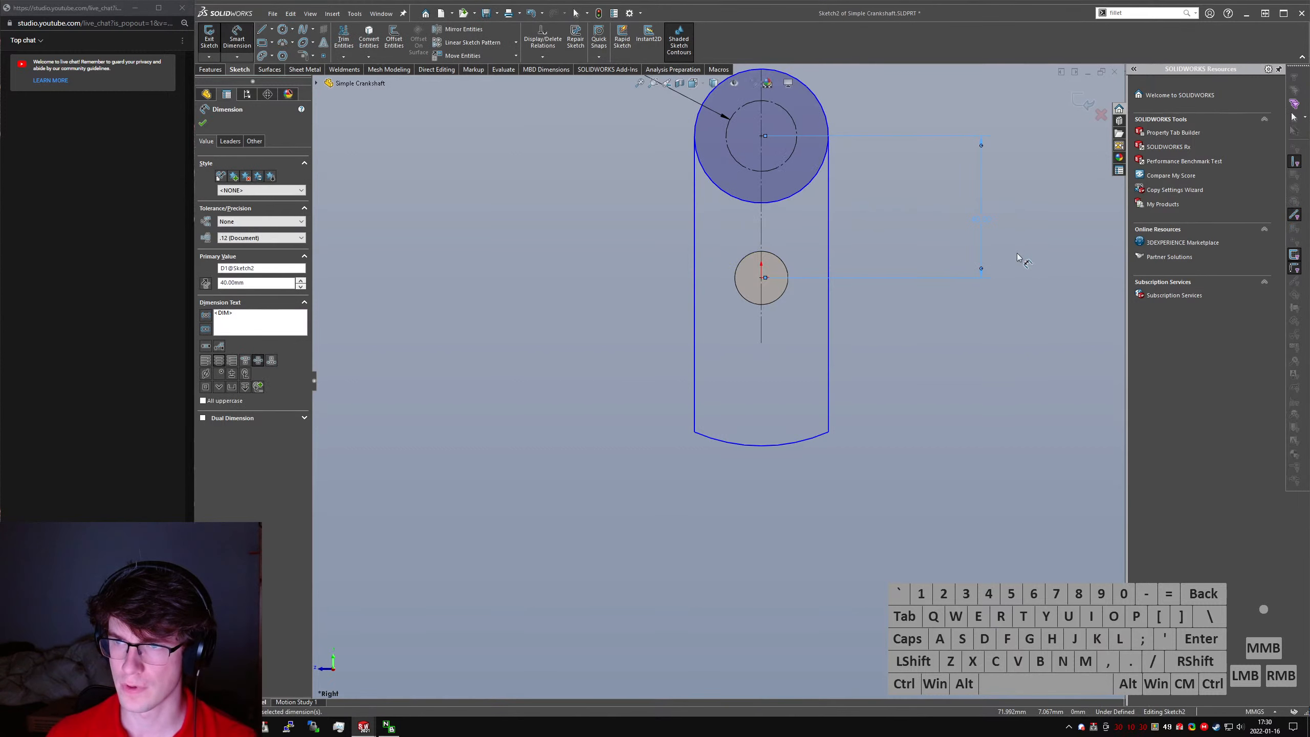
double_click(982, 227)
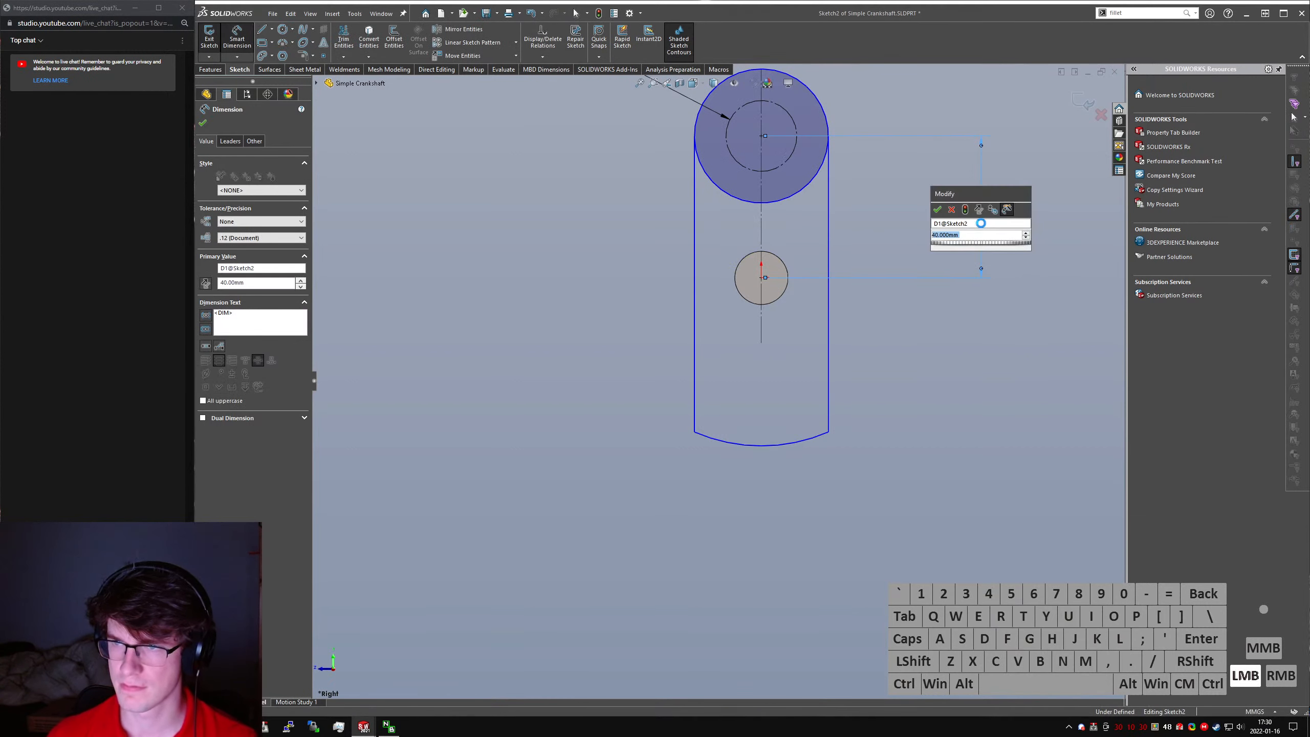
type("35")
key("Return")
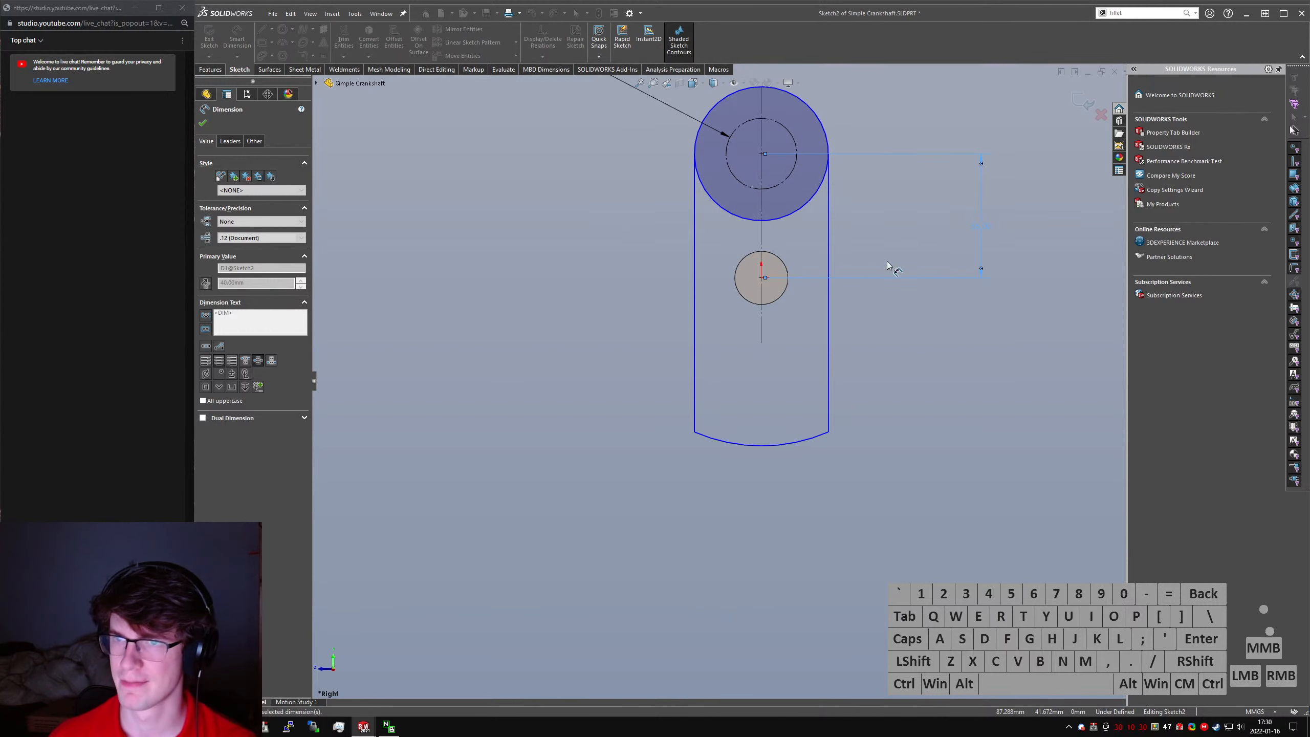
- Dimension the outer upper circle with a diameter of 28 mm
scroll(708, 349, "up", 5)
scroll(708, 348, "down", 3)
scroll(708, 348, "down", 2)
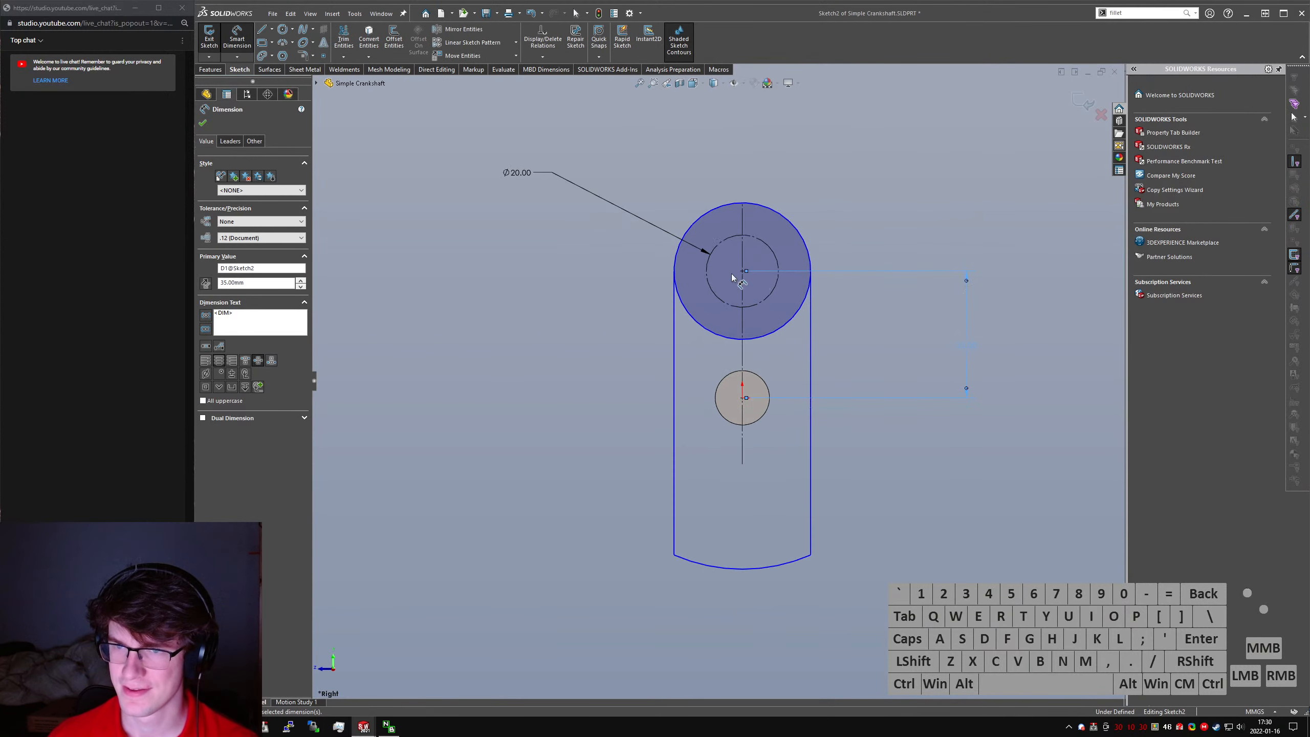
double_click(528, 178)
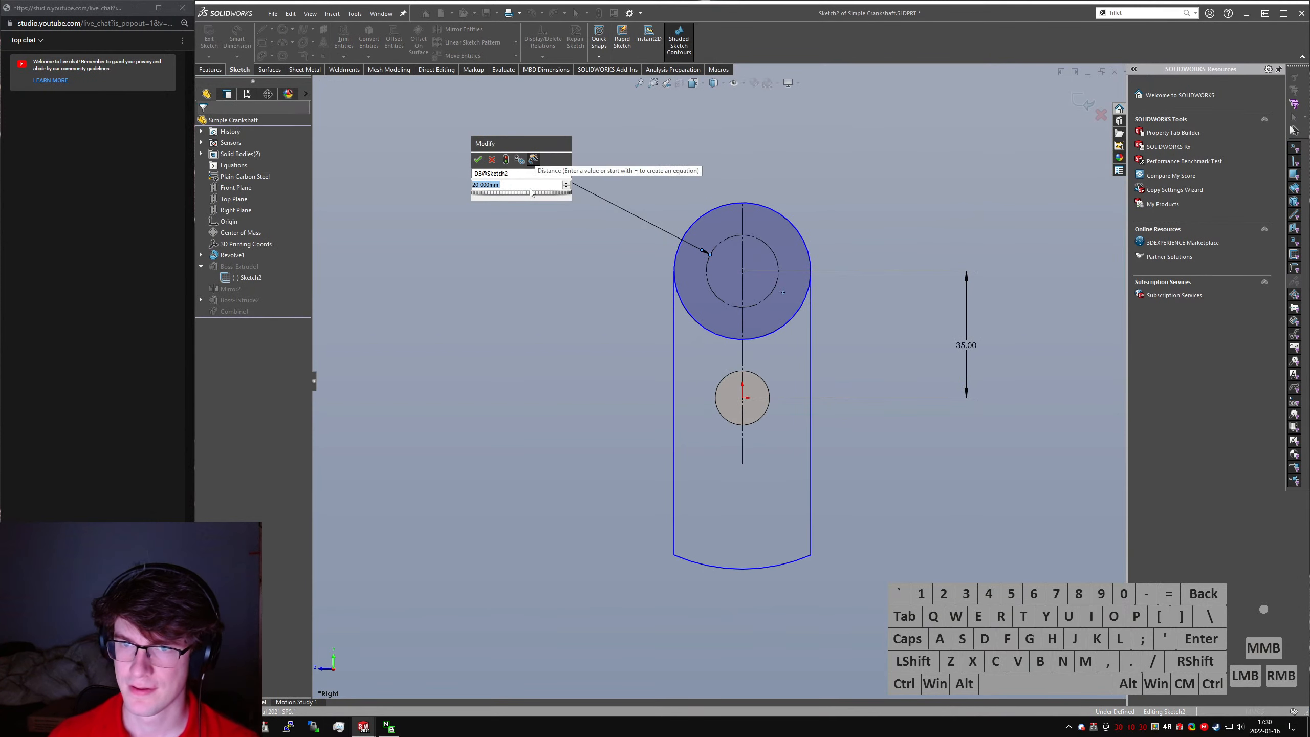
left_click(493, 161)
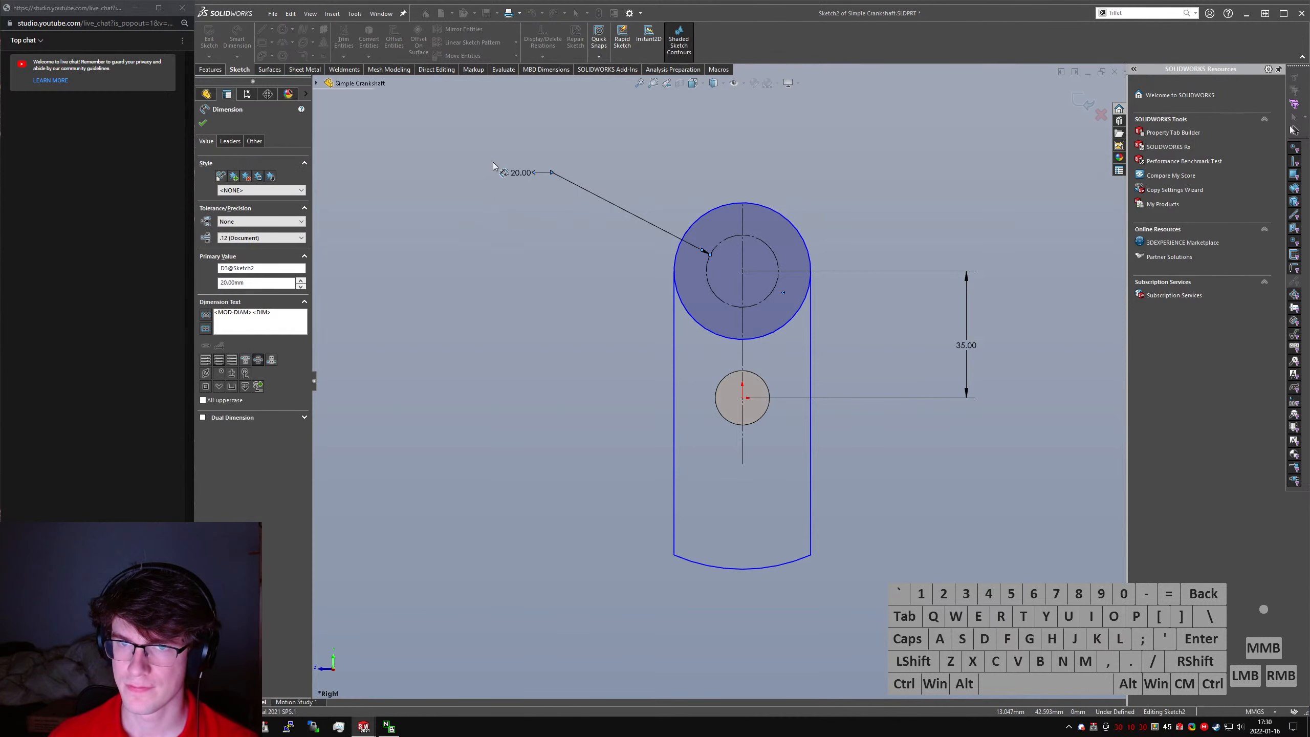
left_click(797, 229)
left_click(957, 185)
left_click(956, 181)
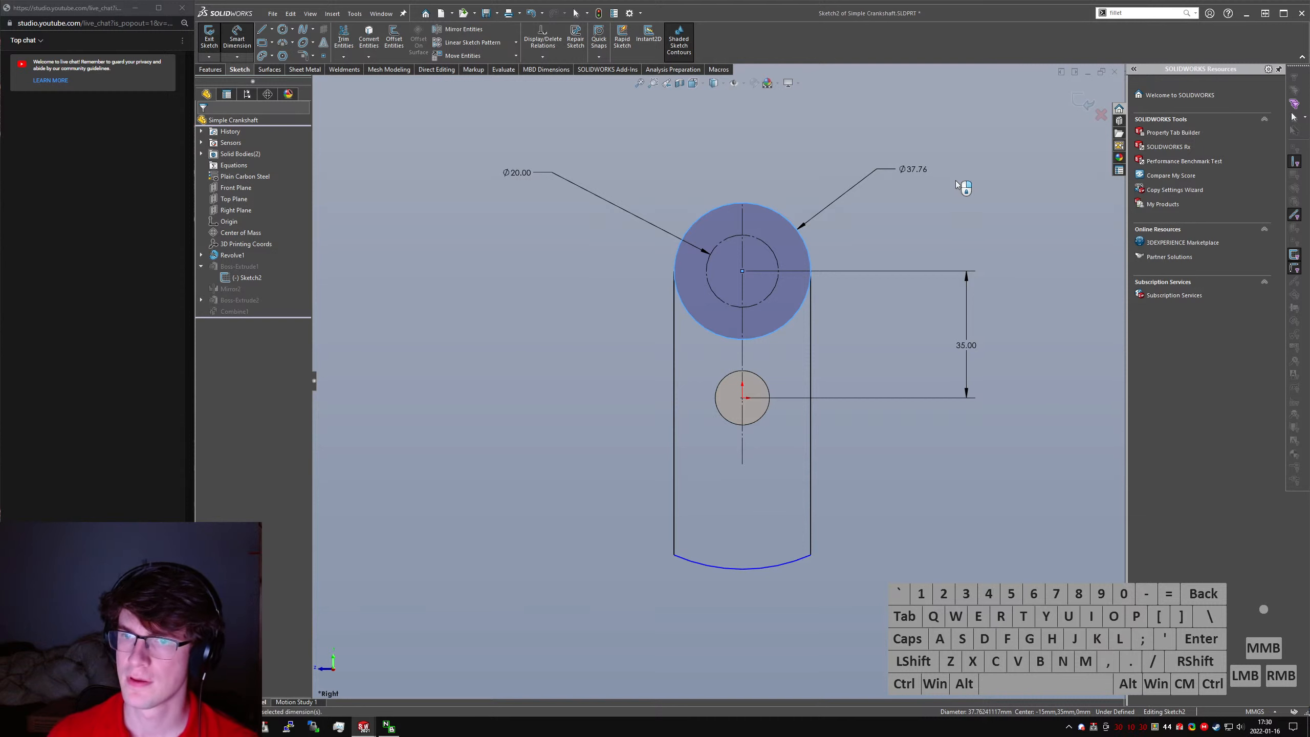
type("30")
key("Return")
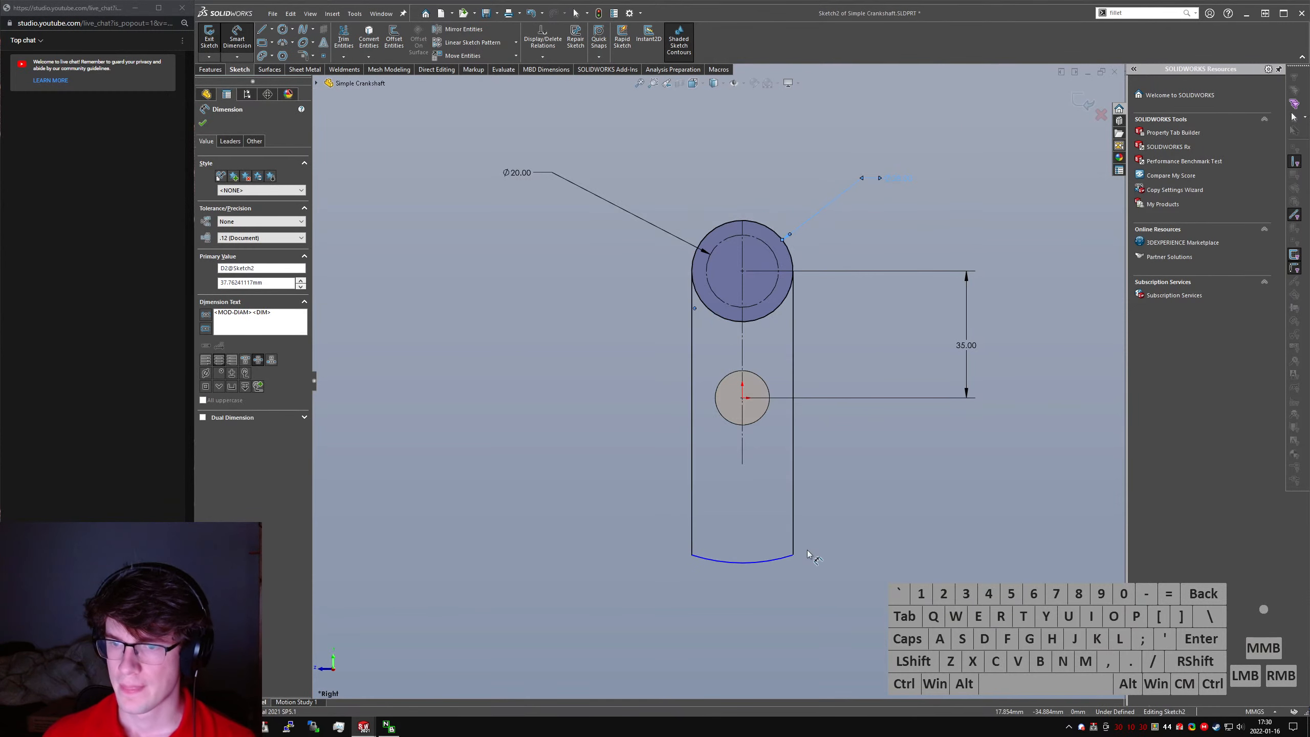
- Shorten the web's side lines and spread the lower arc's ends outward into a fan around the shaft
left_click_drag(797, 554, 855, 492)
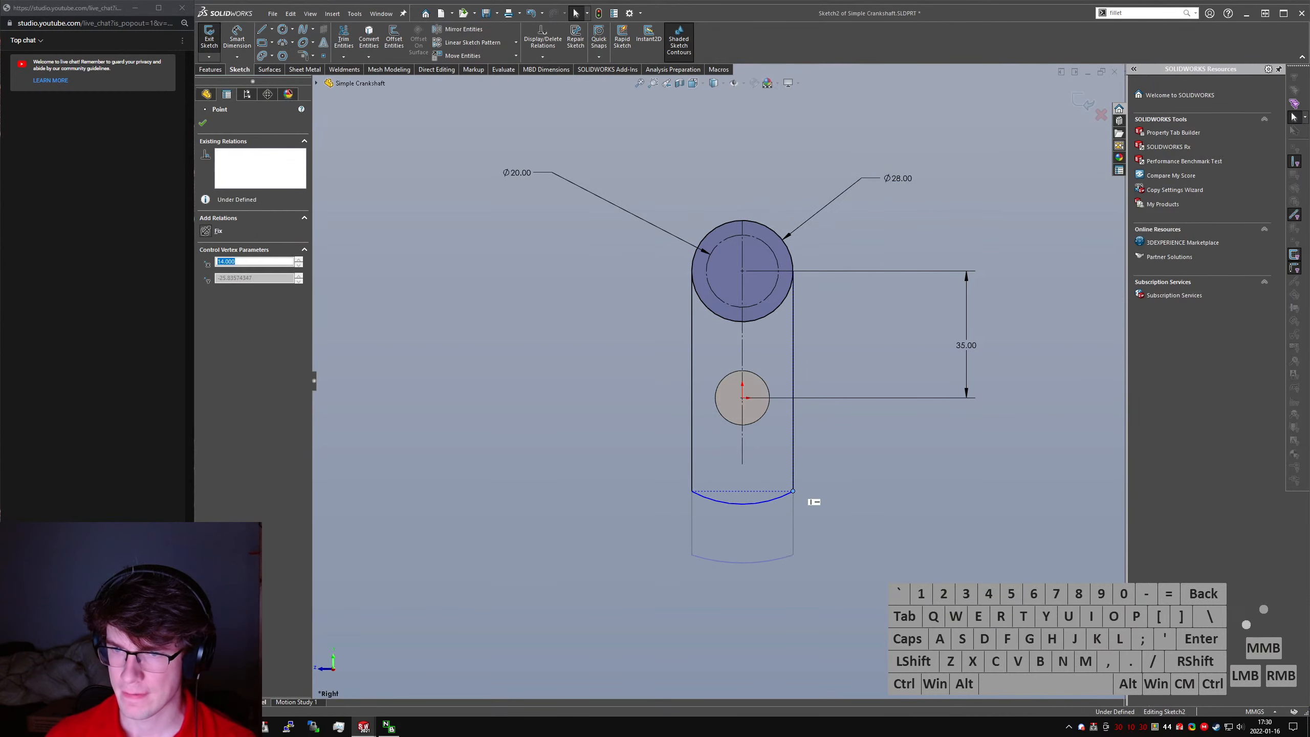
left_click(852, 491)
left_click(693, 493)
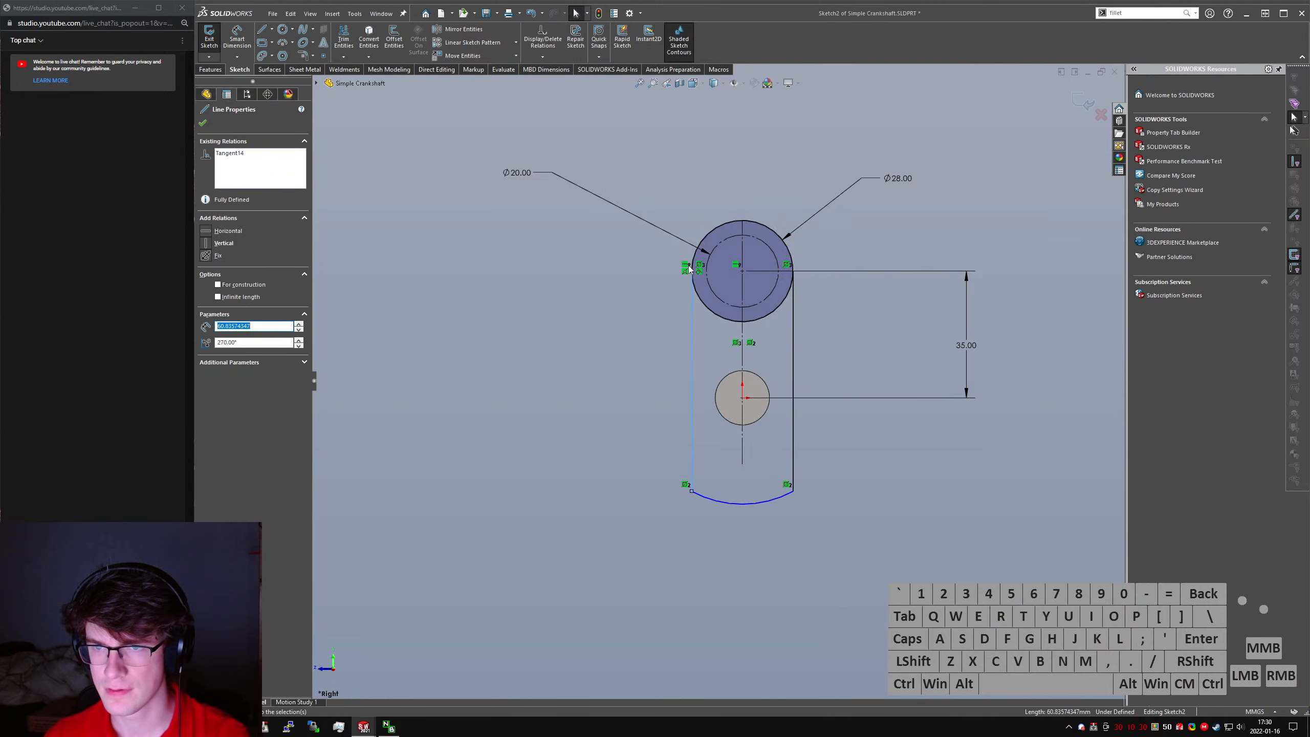
left_click(689, 363)
left_click_drag(691, 491, 636, 446)
- Extend the vertical centerline down to the lower arc and add a midpoint relation between its endpoint and the arc
left_click_drag(742, 465, 740, 515)
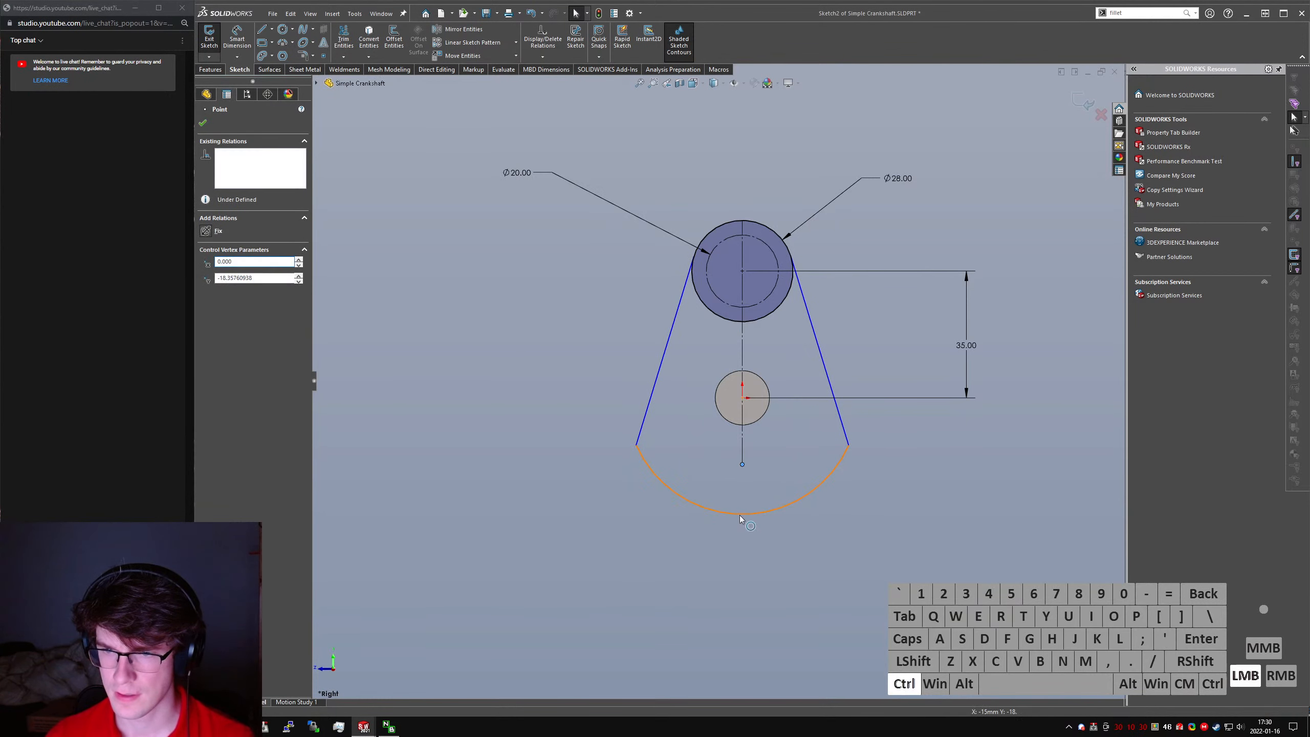
left_click(741, 521, "ctrl")
key("alt+m")
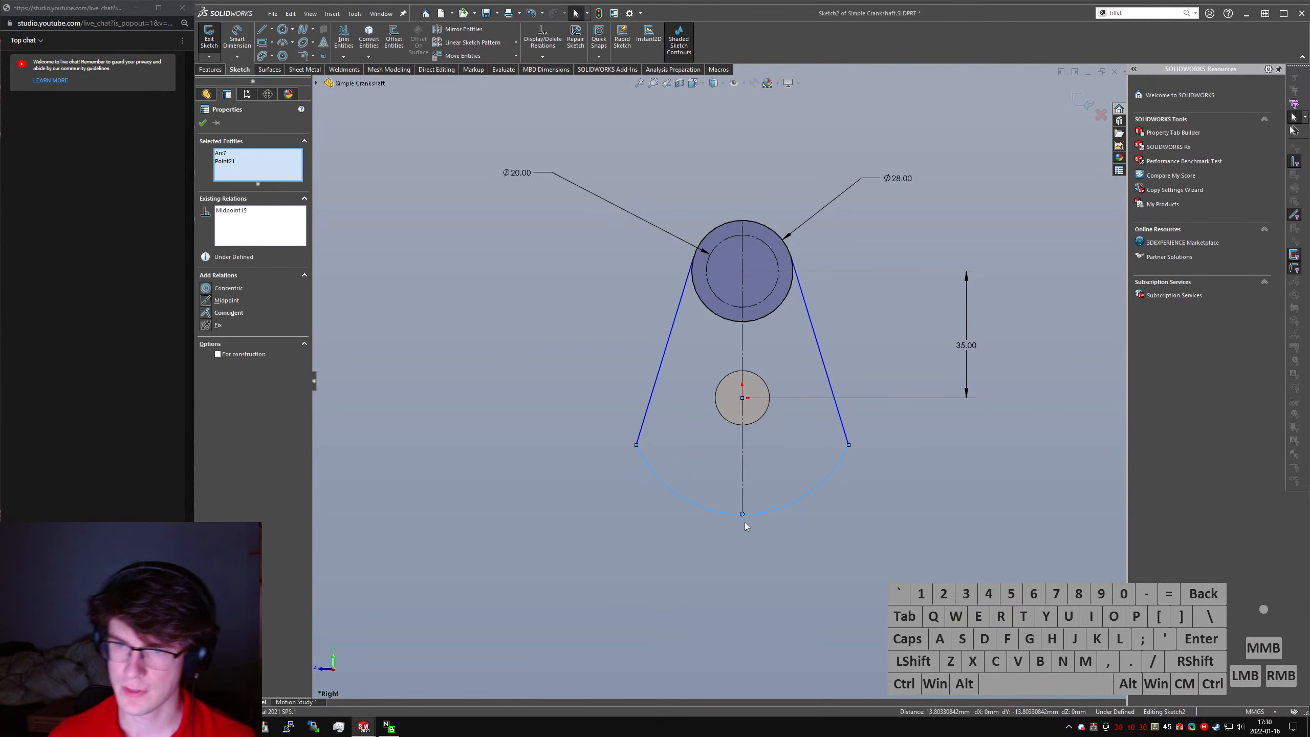
left_click(828, 578)
- Trim the lower part of the 28 mm circle inside the web outline and pull the lower arc's left end slightly inward
right_click_drag(827, 578, 828, 544)
mouse_move(778, 328)
left_mouse_down()
mouse_move(756, 297)
mouse_move(719, 331)
left_mouse_up()
key("Escape")
left_click_drag(637, 447, 655, 422)
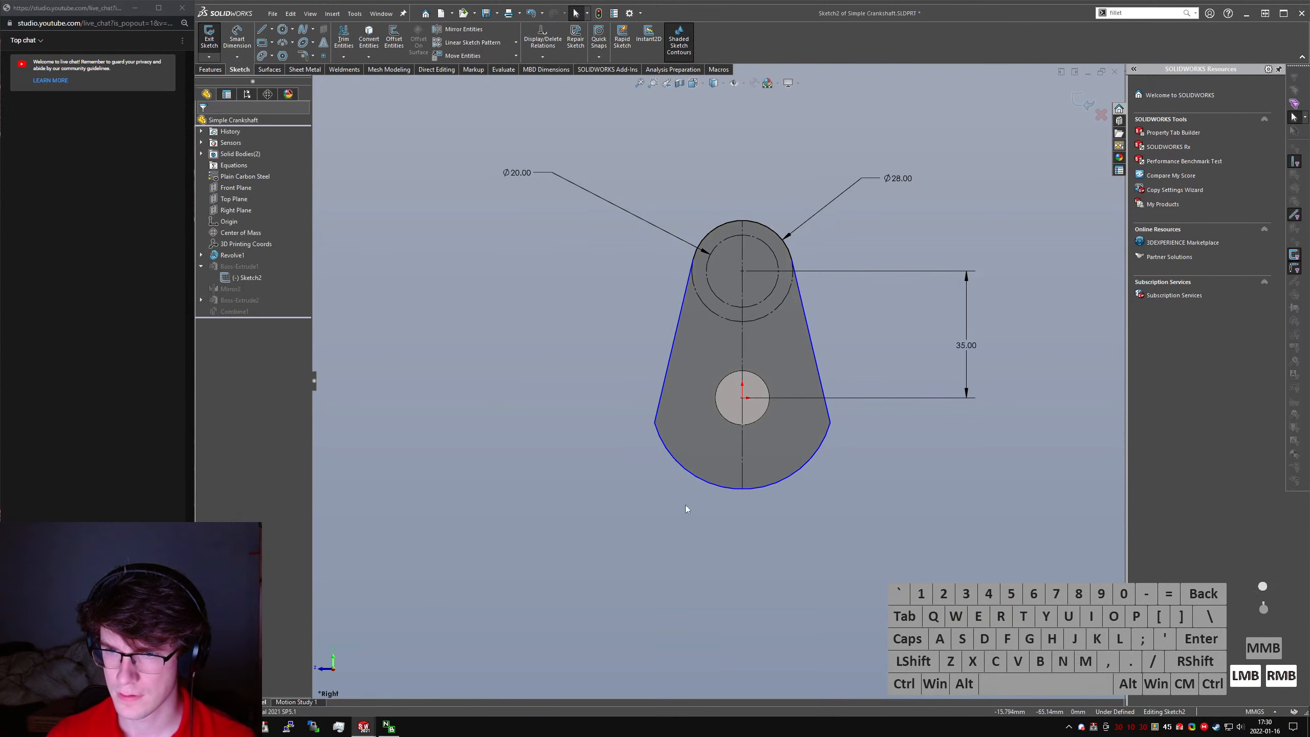
- Dimension the left slanted line's angle from vertical as 15°
left_click(696, 297)
left_click(697, 259)
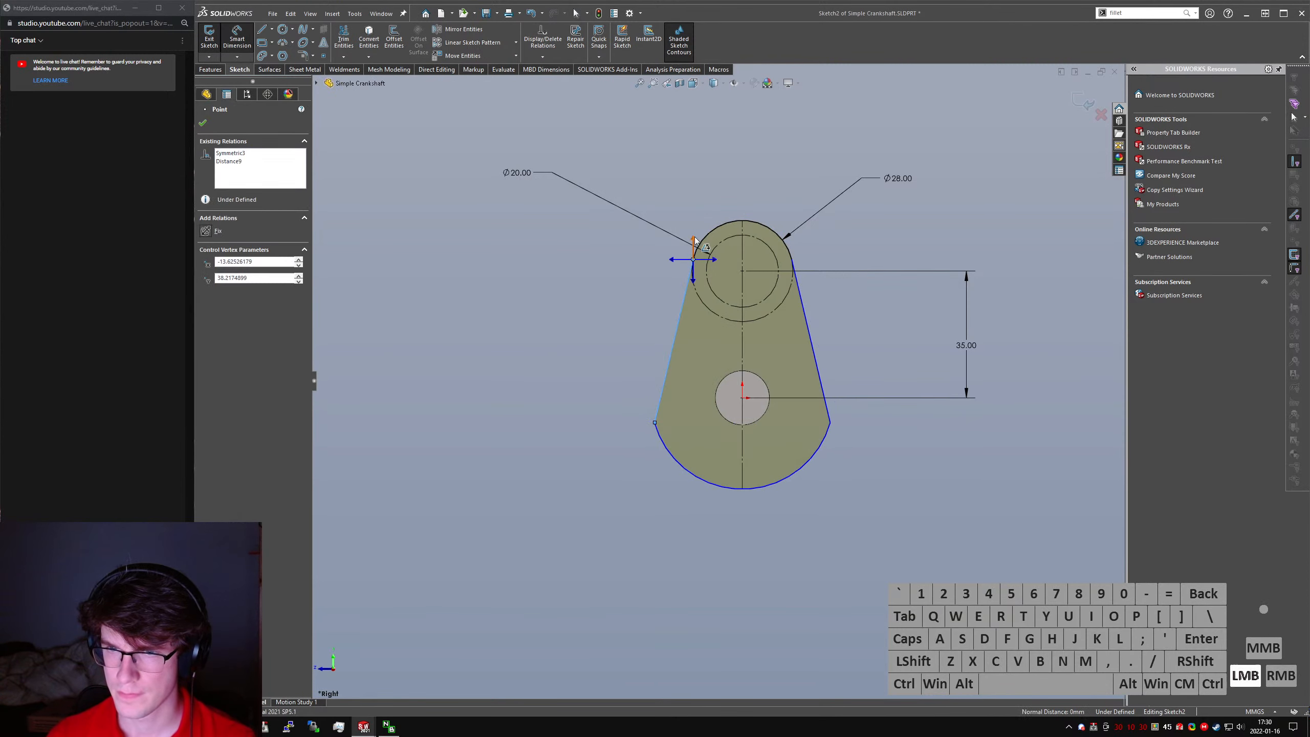
left_click_drag(695, 240, 725, 150)
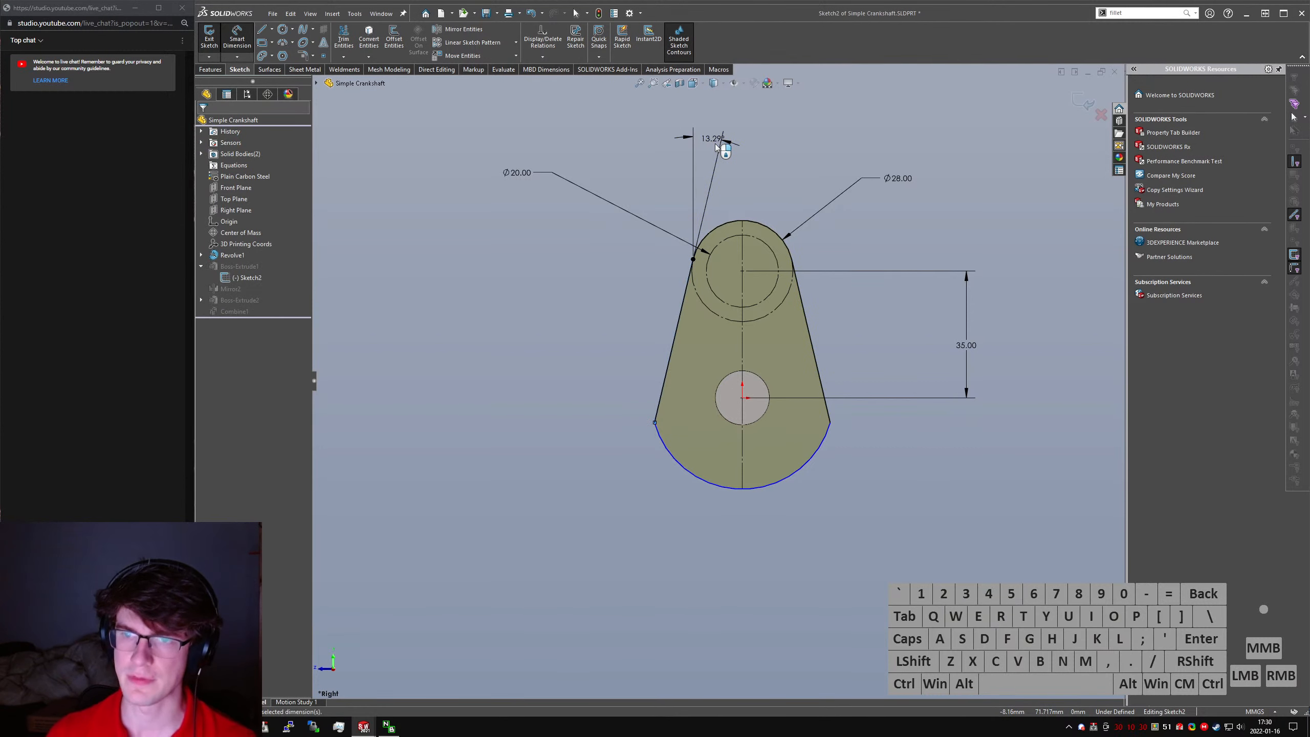
double_click(715, 144)
type("15")
key("Return")
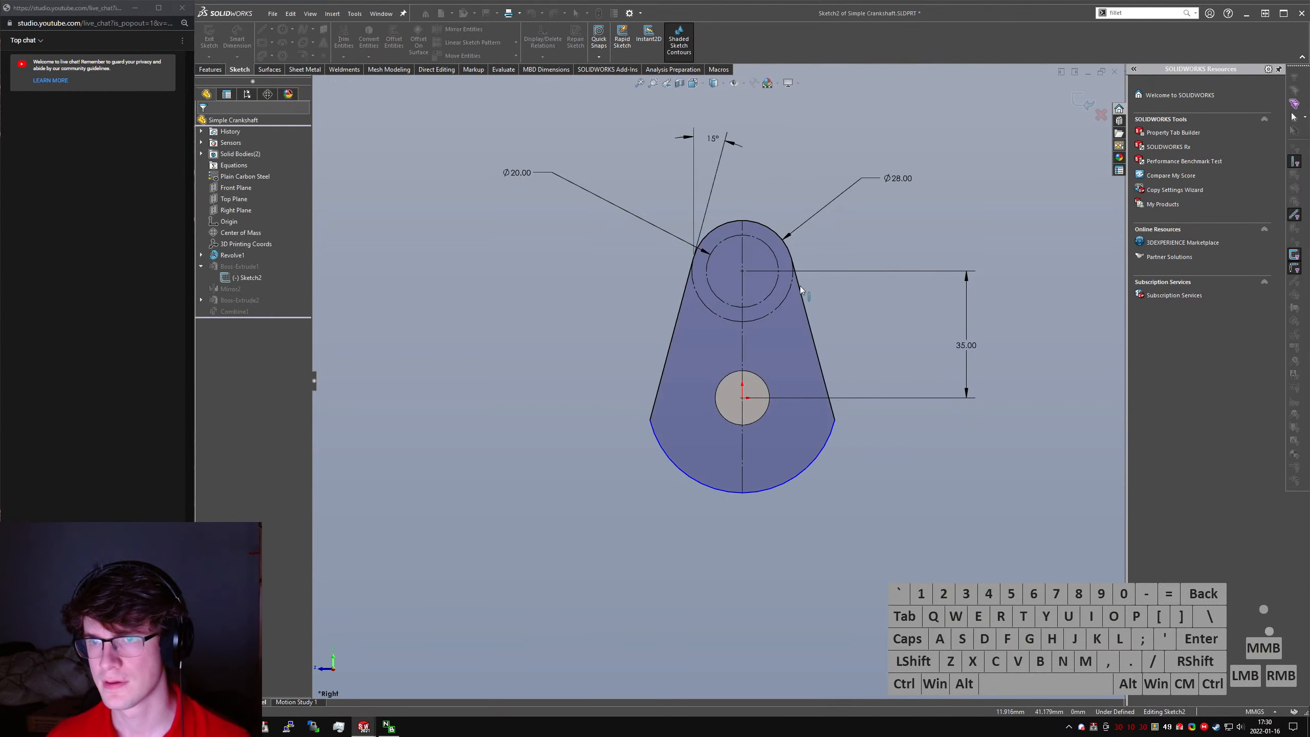
- Dimension the lower counterweight arc with a radius of 25 mm
right_click_drag(810, 444, 766, 442)
left_click(781, 485)
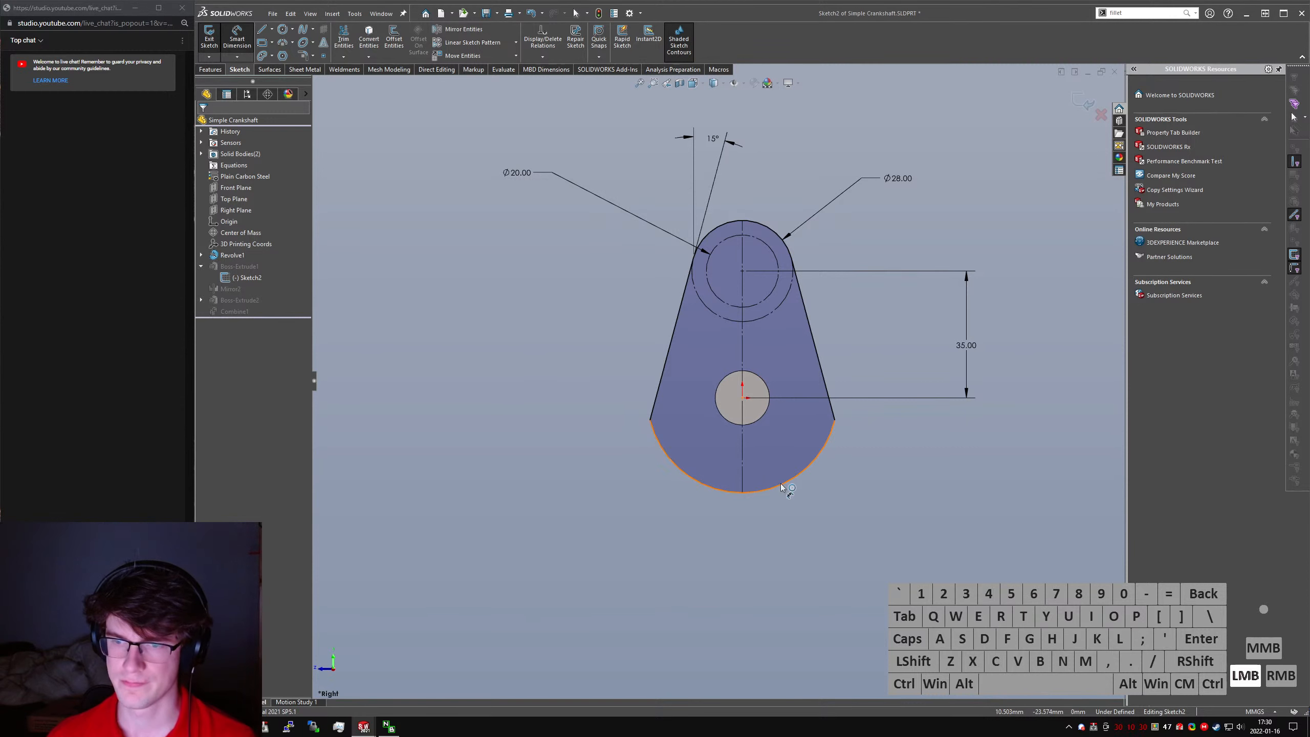
left_click(909, 513)
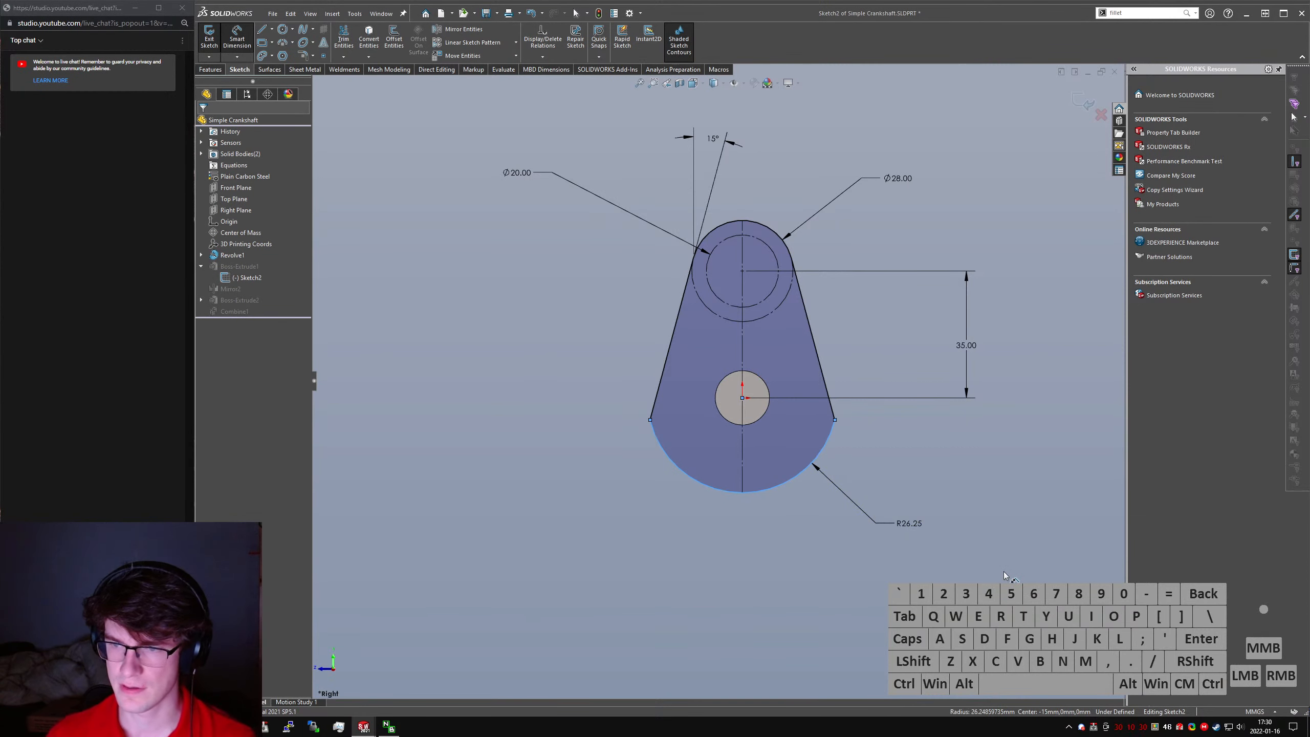
key("Return")
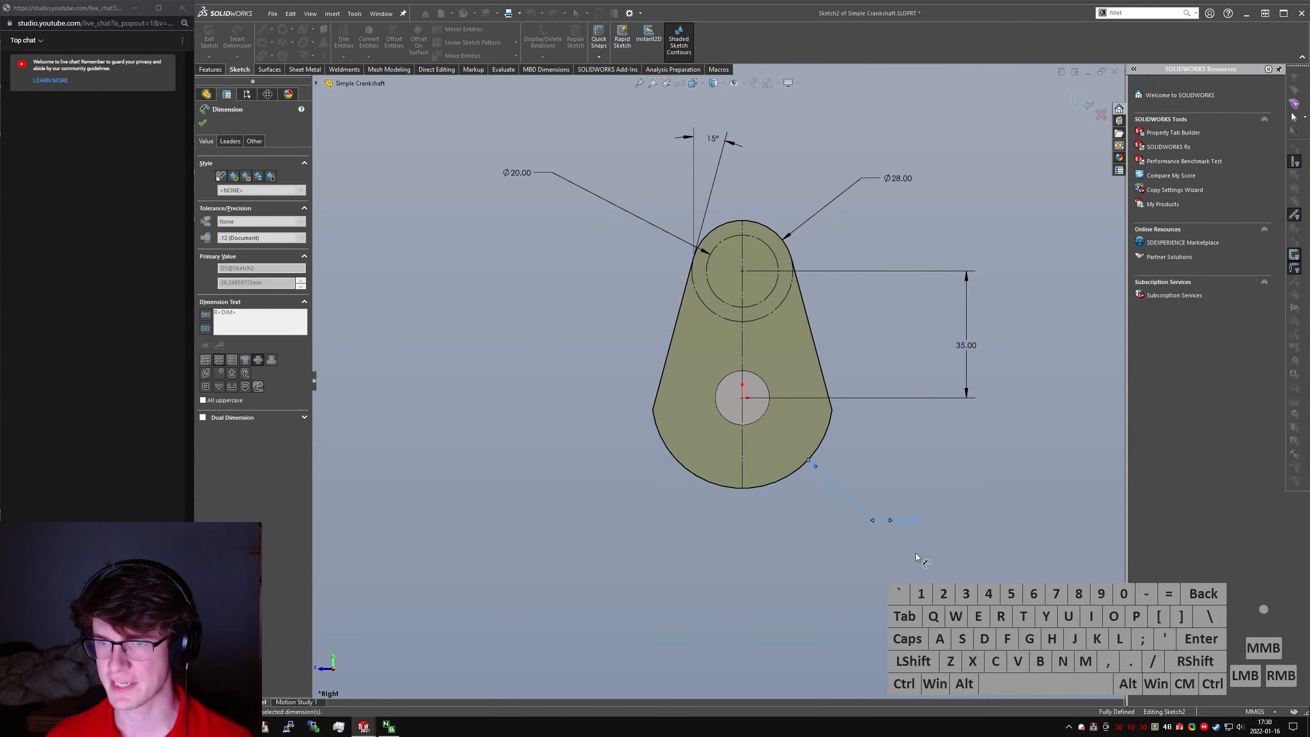
- Exit the web sketch to rebuild the crankshaft and save the part
key("Escape")
double_click(459, 363)
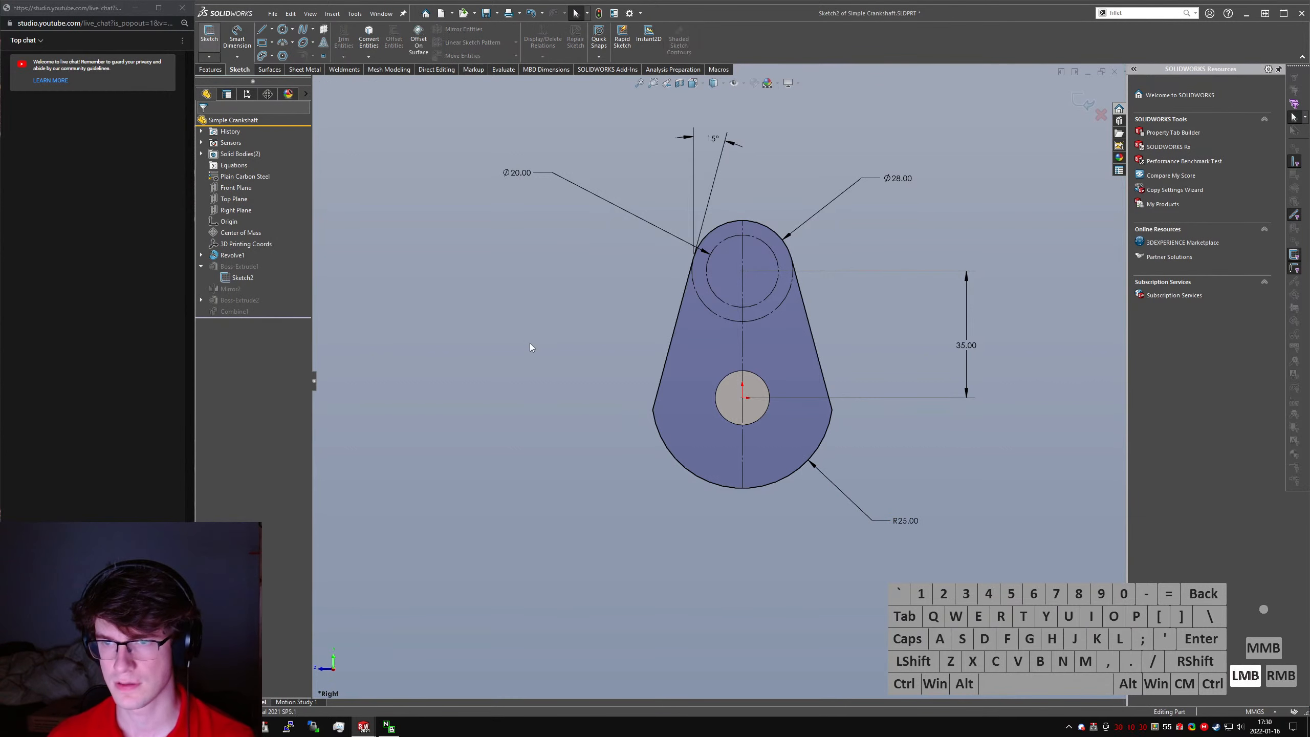
middle_click_drag(604, 344, 817, 369)
key("ctrl+s")
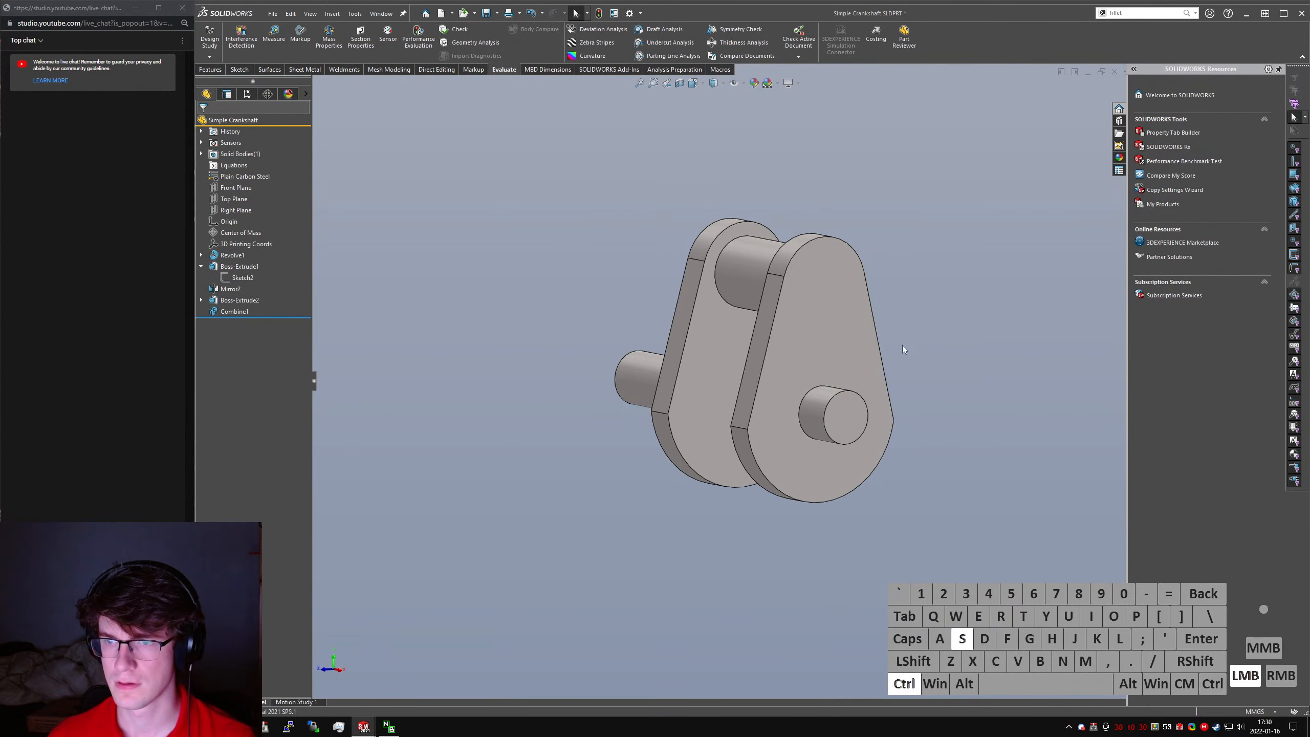
middle_click_drag(903, 347, 1003, 316)
- Switch to the Rough Engine Assem assembly and recalculate Motion Study 1 with the reshaped crankshaft
key("ctrl+Tab")
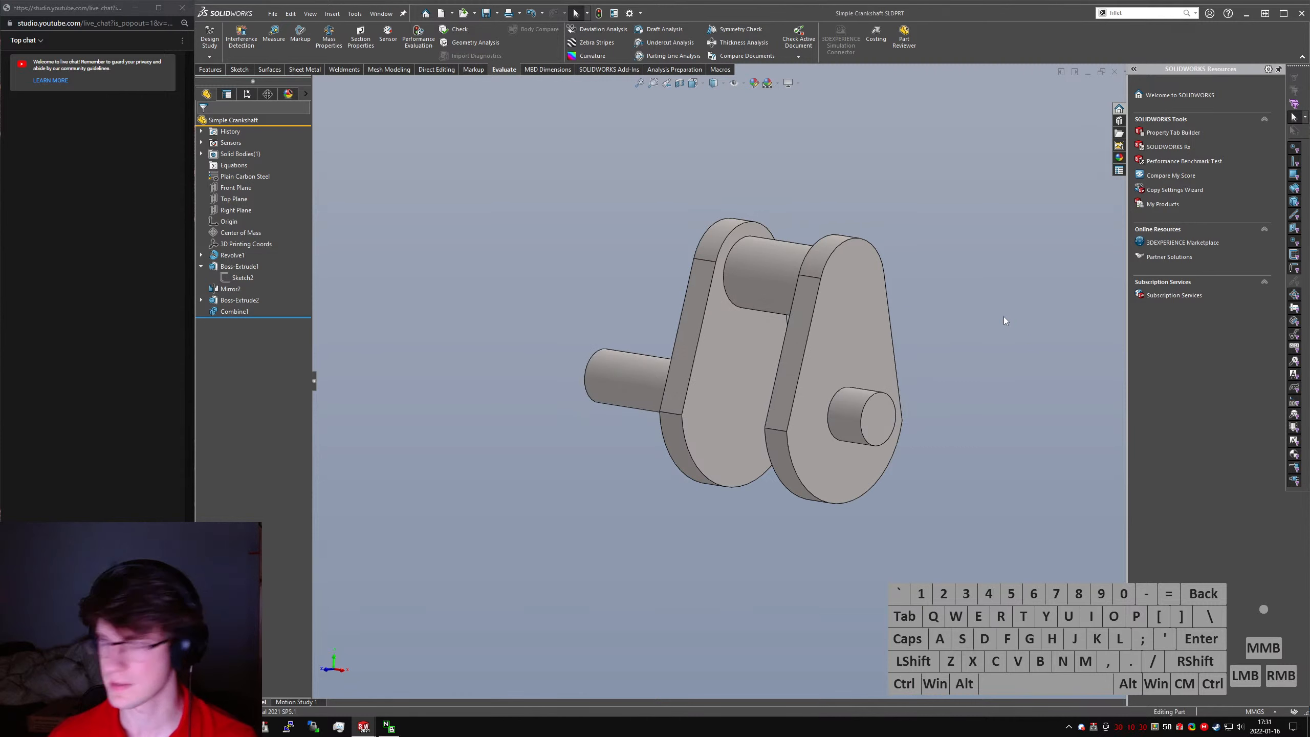
key("ctrl+Tab")
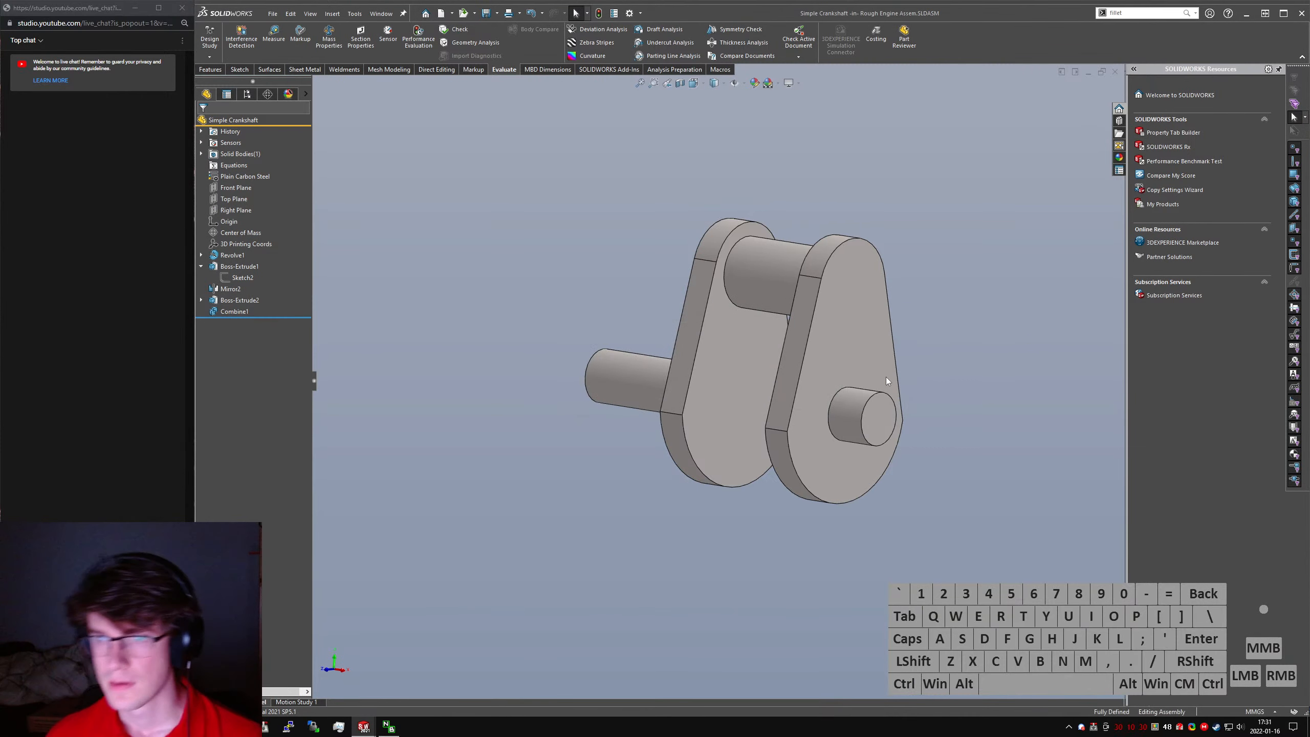
key("ctrl+Tab")
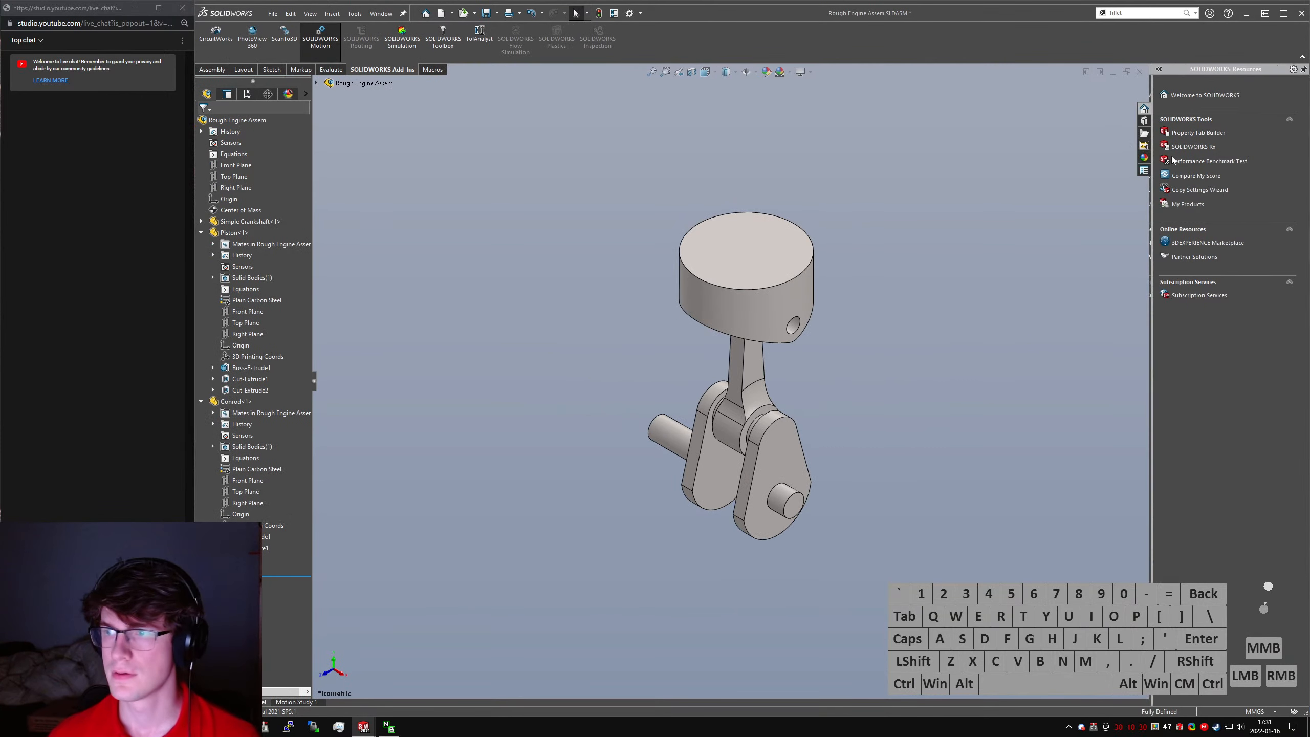
left_click(297, 702)
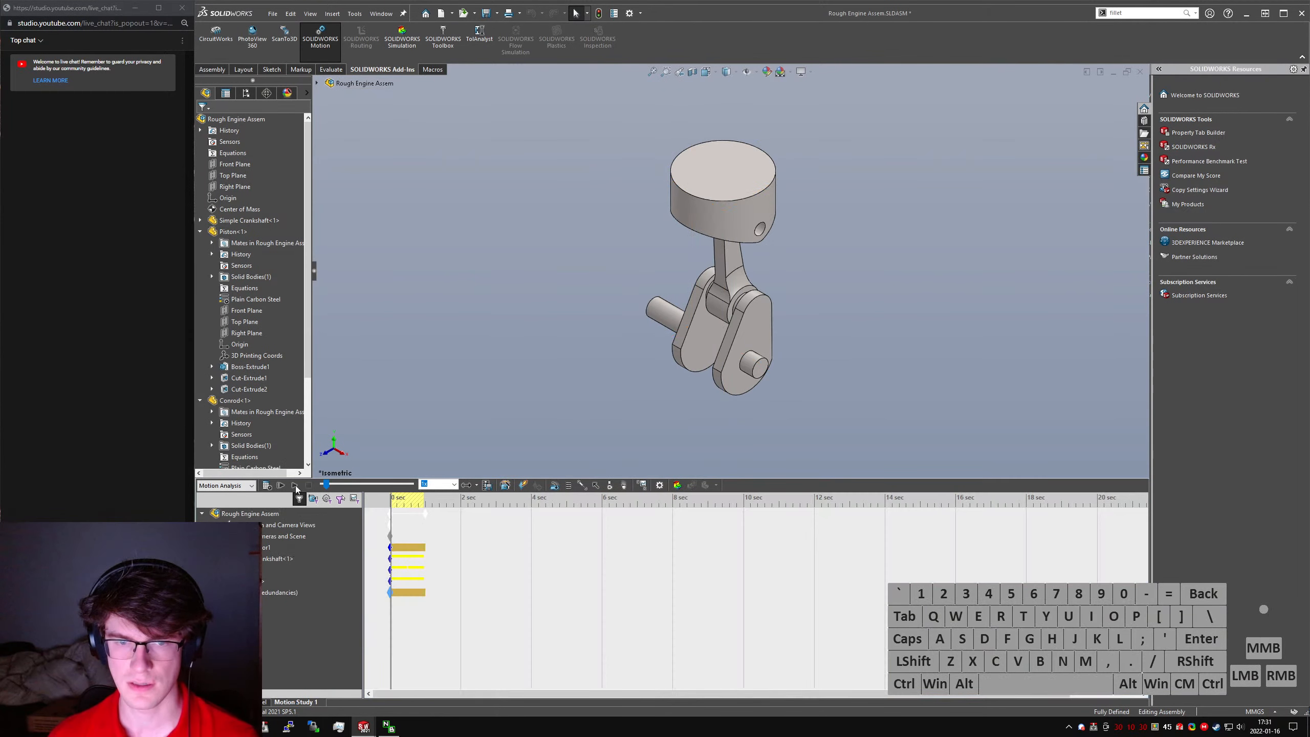
left_click(268, 485)
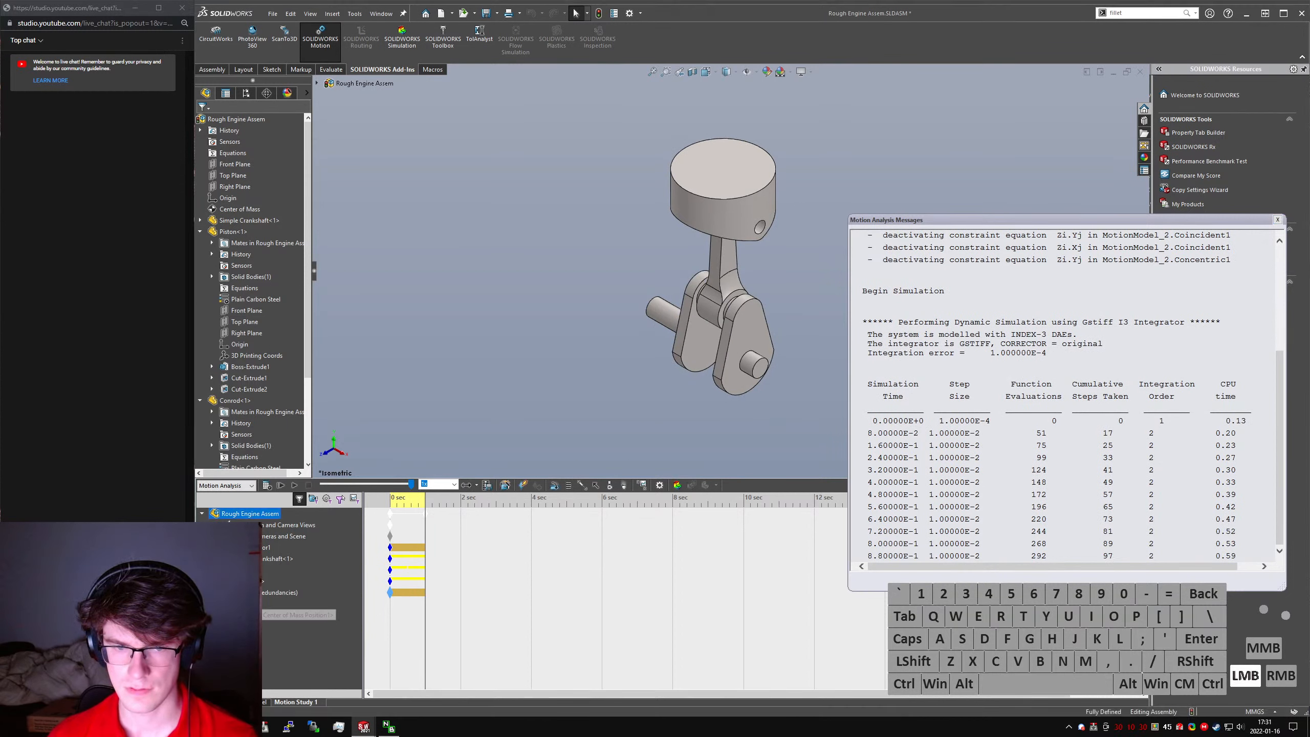
- Show the Center of Mass Position plot, examine the engine's position at about 0.5 s, and close the plot
right_click(263, 614)
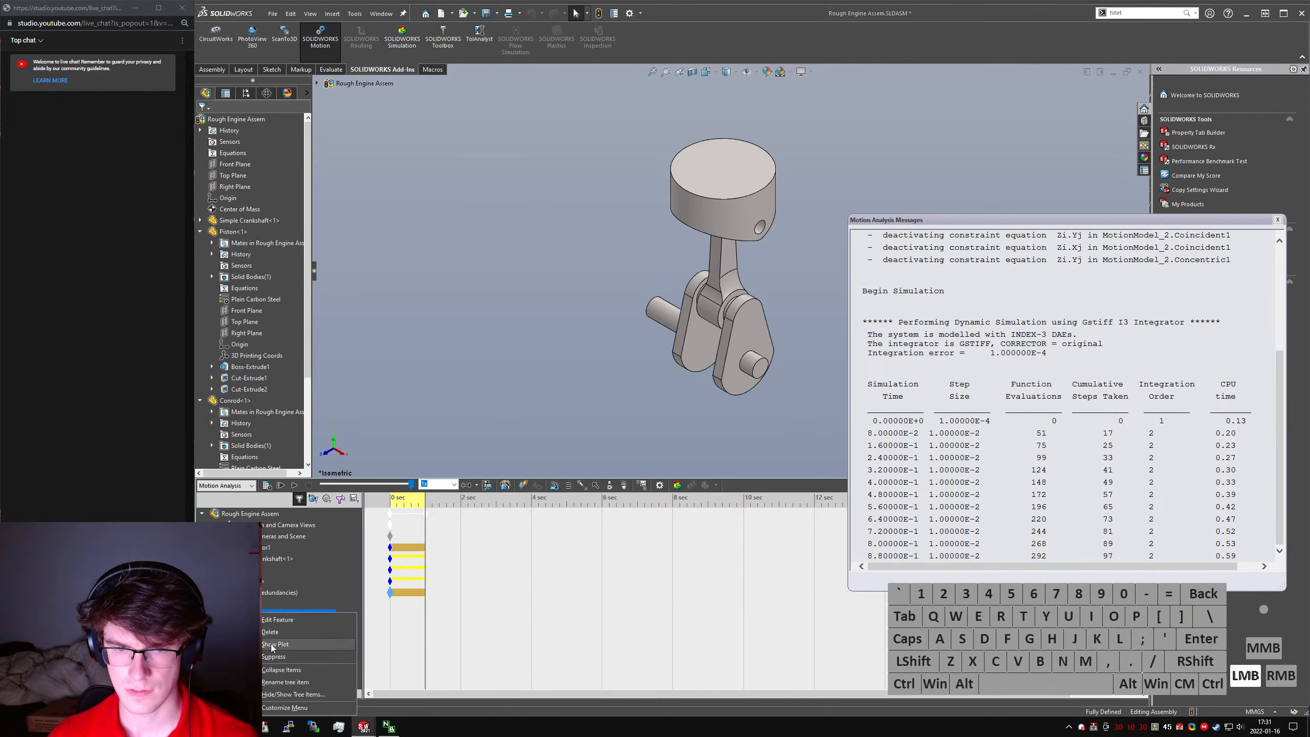
left_click(273, 644)
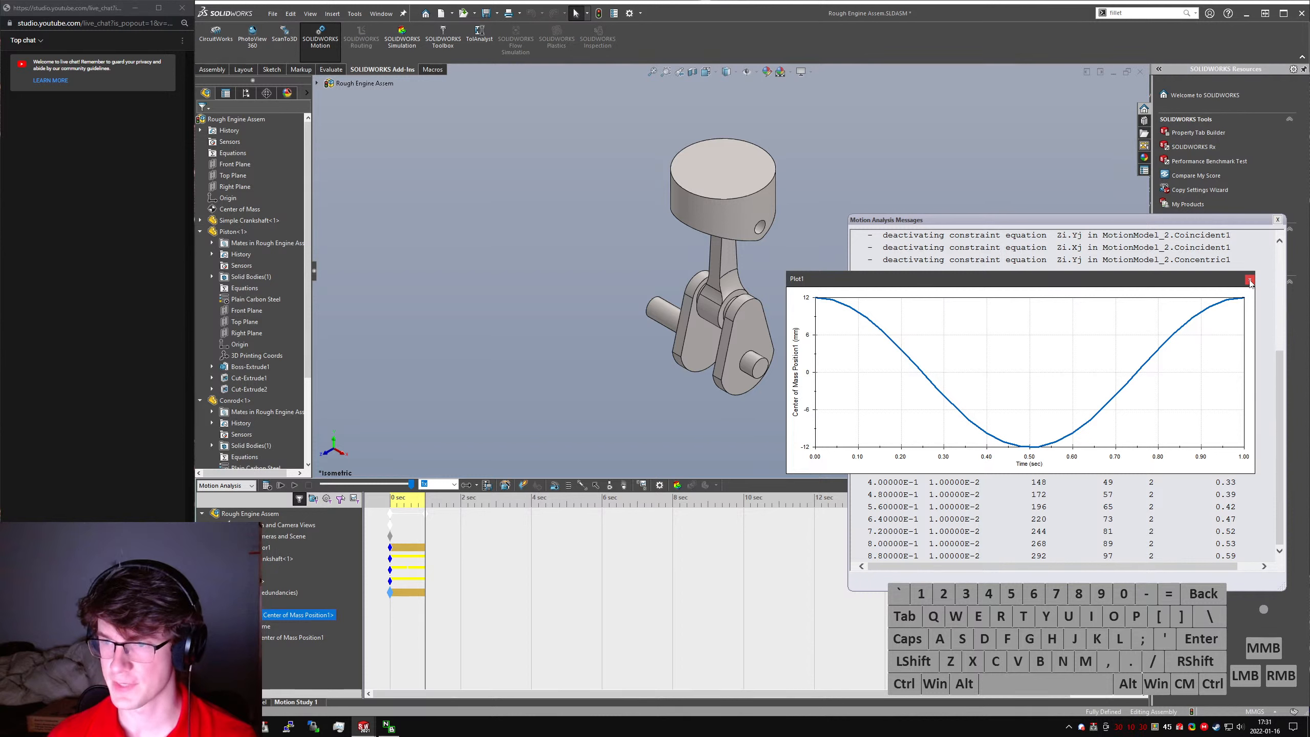
left_click_drag(1026, 432, 1033, 432)
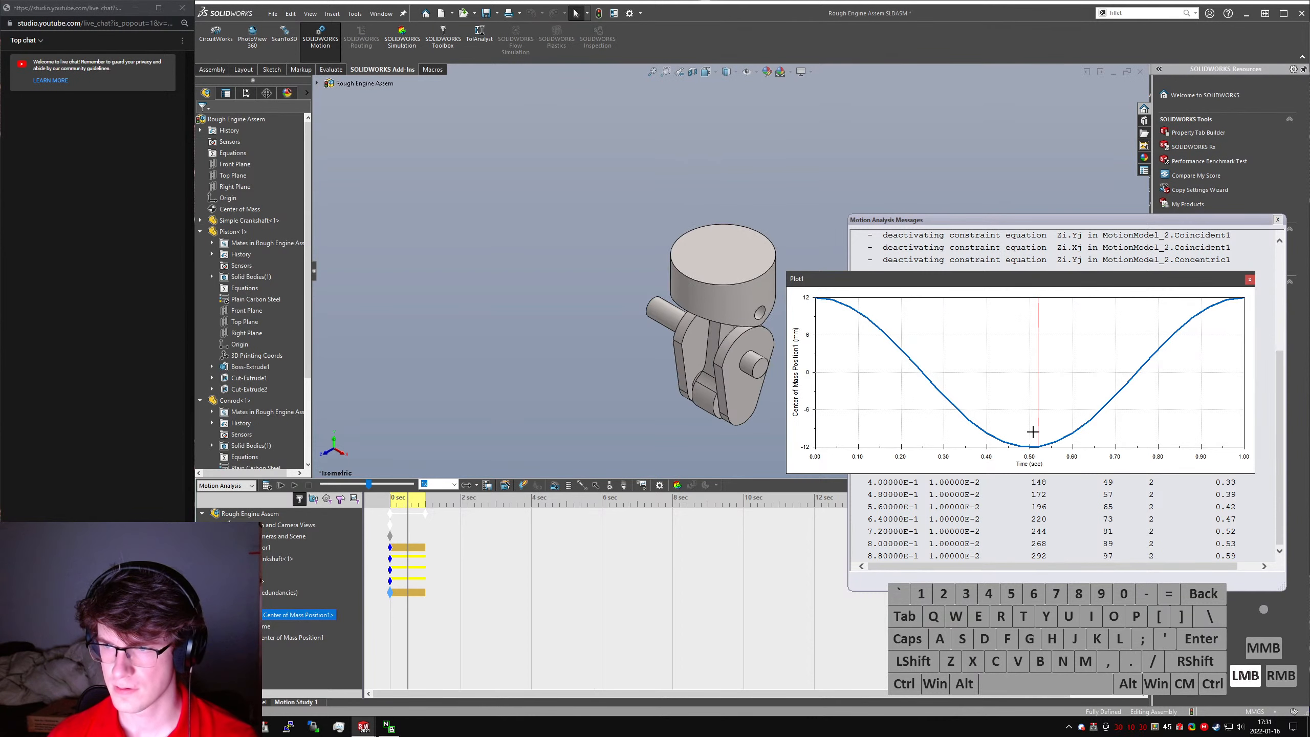
scroll(735, 311, "down", 5)
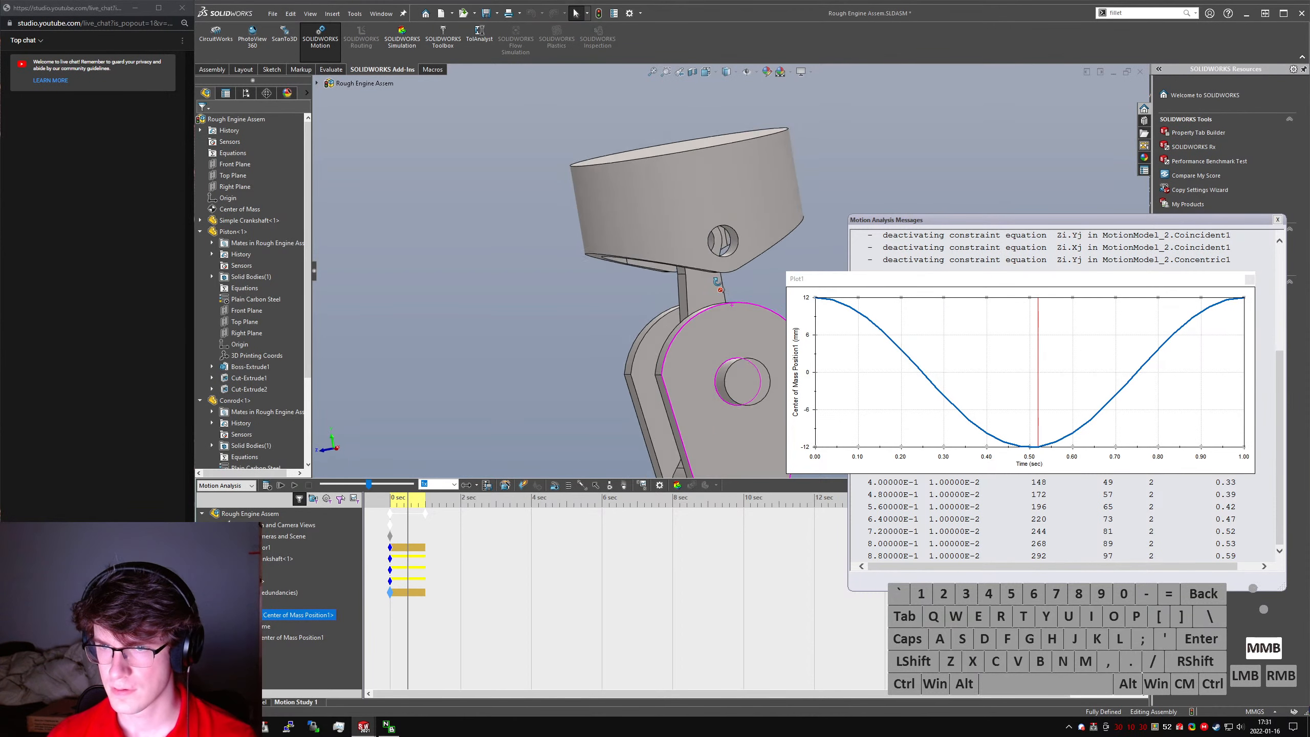
middle_click_drag(720, 287, 1145, 298)
left_click(1250, 283)
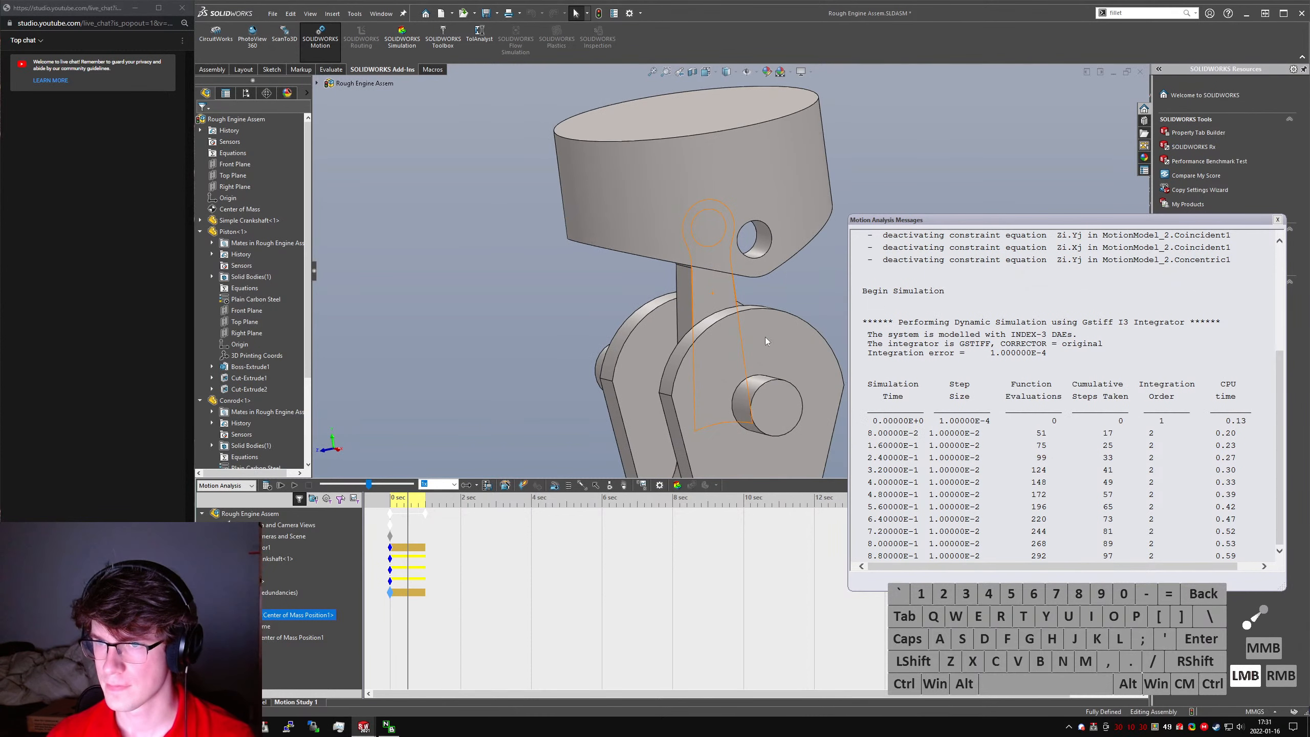
- Measure the distance between the crank web's curved counterweight face and the piston's flat bottom face
middle_click_drag(692, 330, 748, 297)
left_click(712, 327)
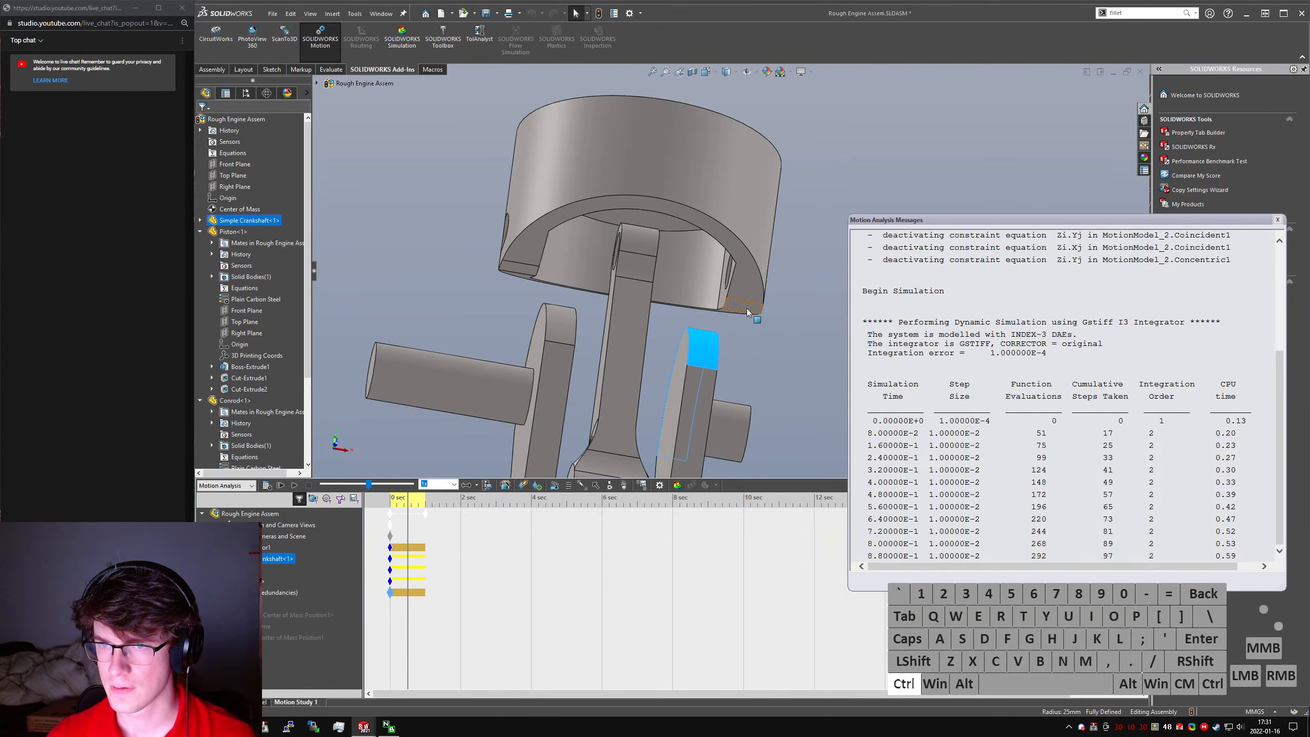
left_click(743, 308, "ctrl")
key("m")
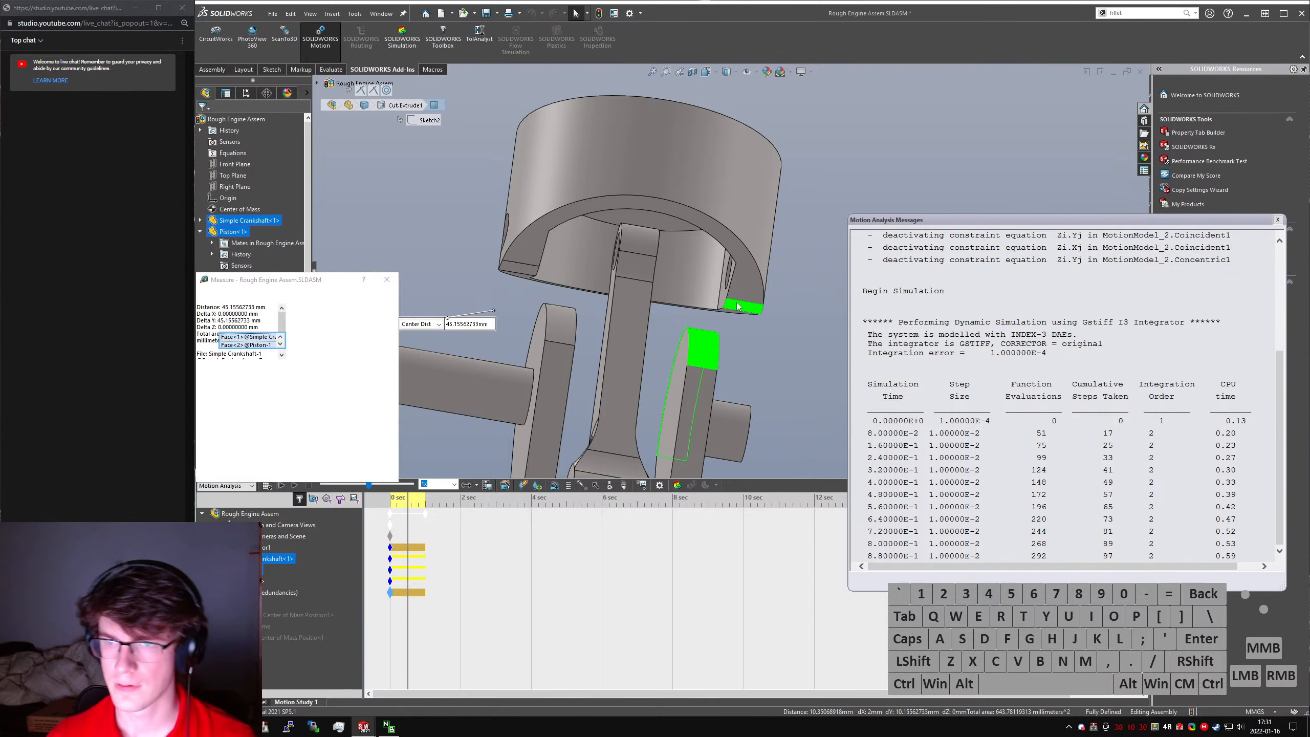
middle_click_drag(733, 310, 664, 356)
key("Escape")
key("Escape")
- Open the Piston part and set the angle of the Cut-Extrude1 underside cut to 30 degrees
scroll(627, 370, "up", 3)
left_click(798, 257)
left_click(825, 199)
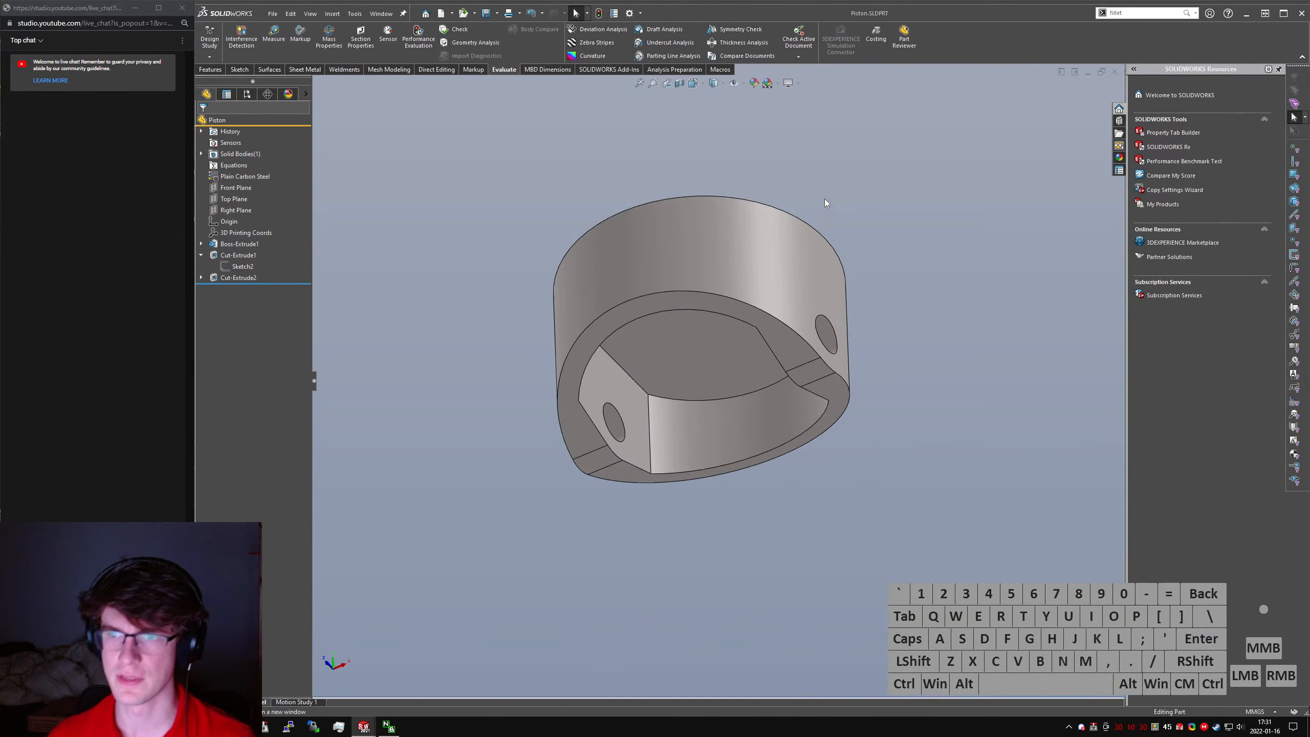
left_click(749, 321)
middle_click_drag(747, 329, 715, 369)
left_click(535, 269)
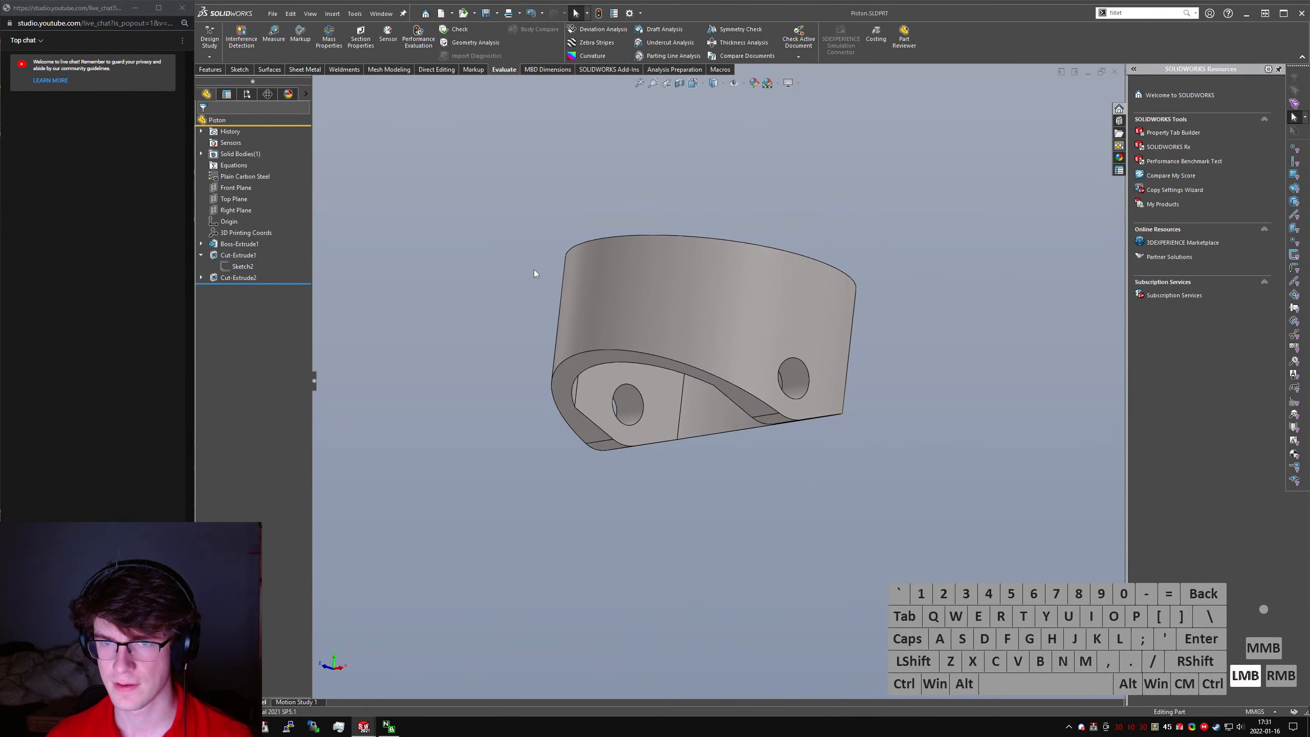
left_click(752, 404)
double_click(525, 274)
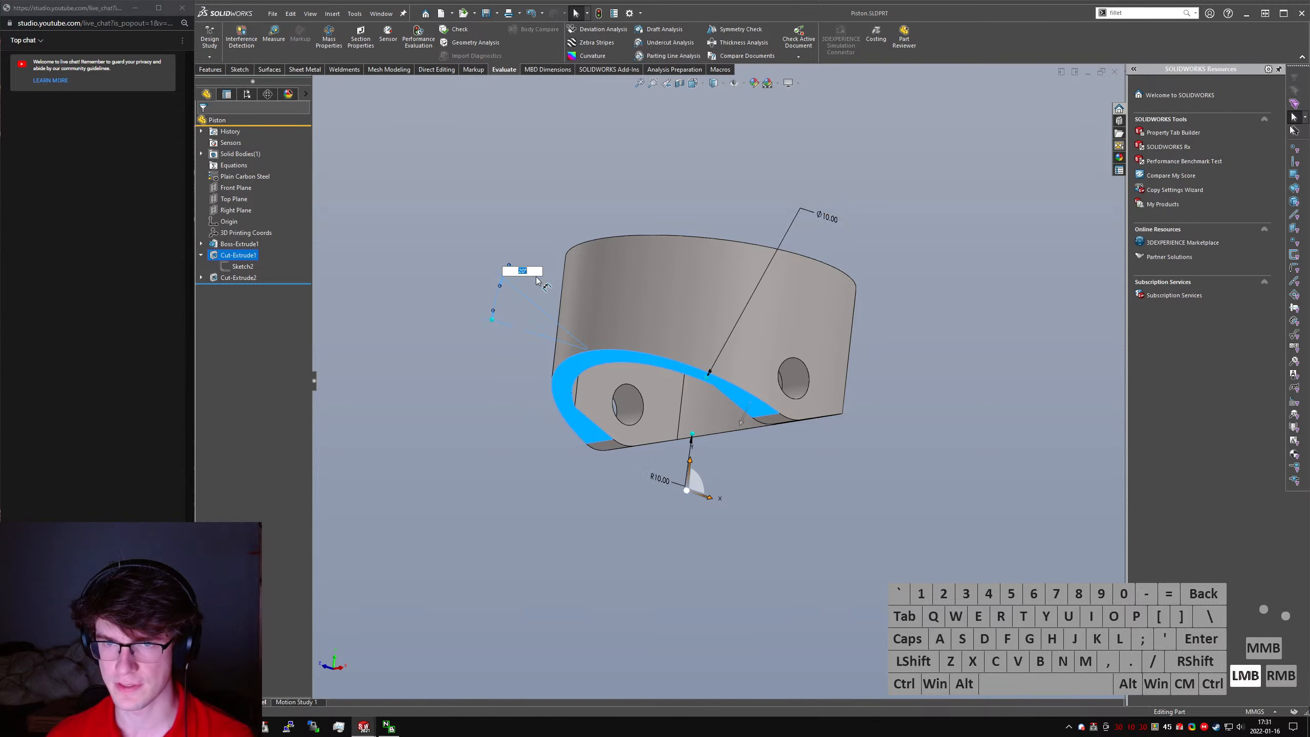
type("30")
left_click(516, 467)
- Switch to the Simple Crankshaft part and set the gap between the webs in Revolve1's sketch to 20 mm
key("ctrl+Tab")
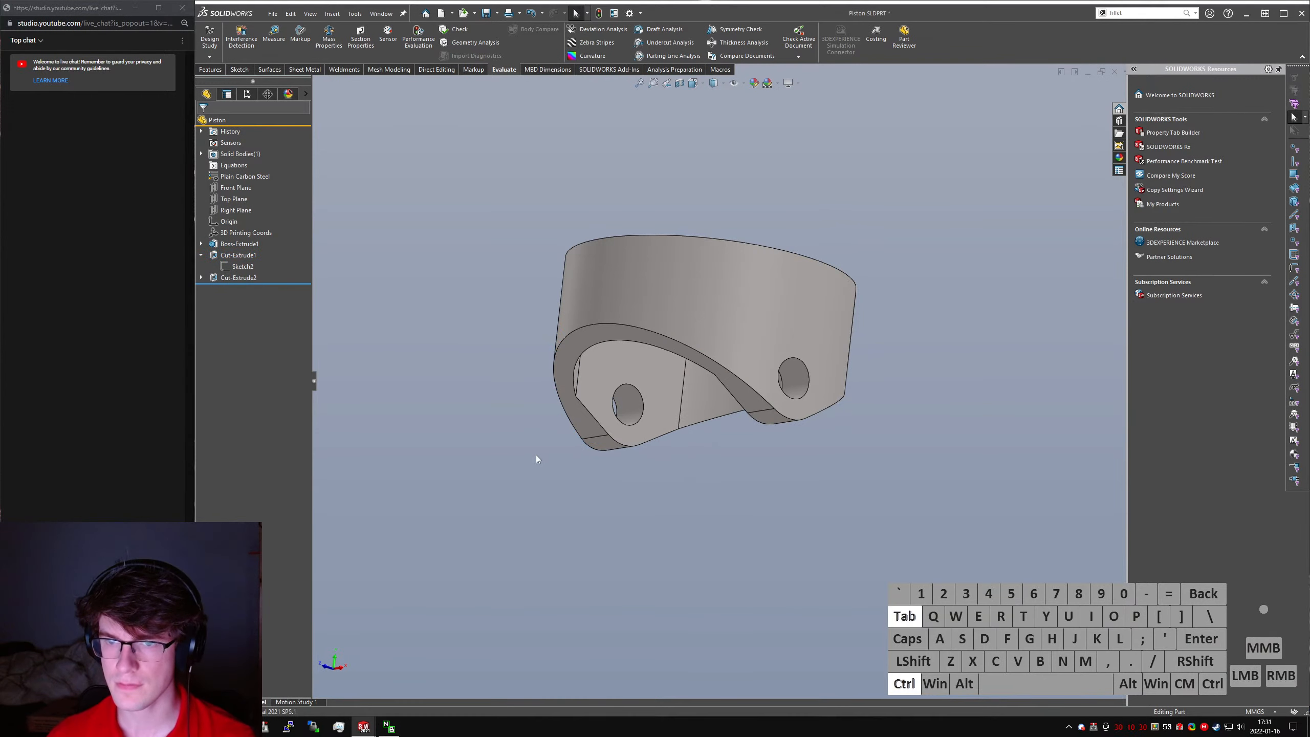
key("ctrl+Tab")
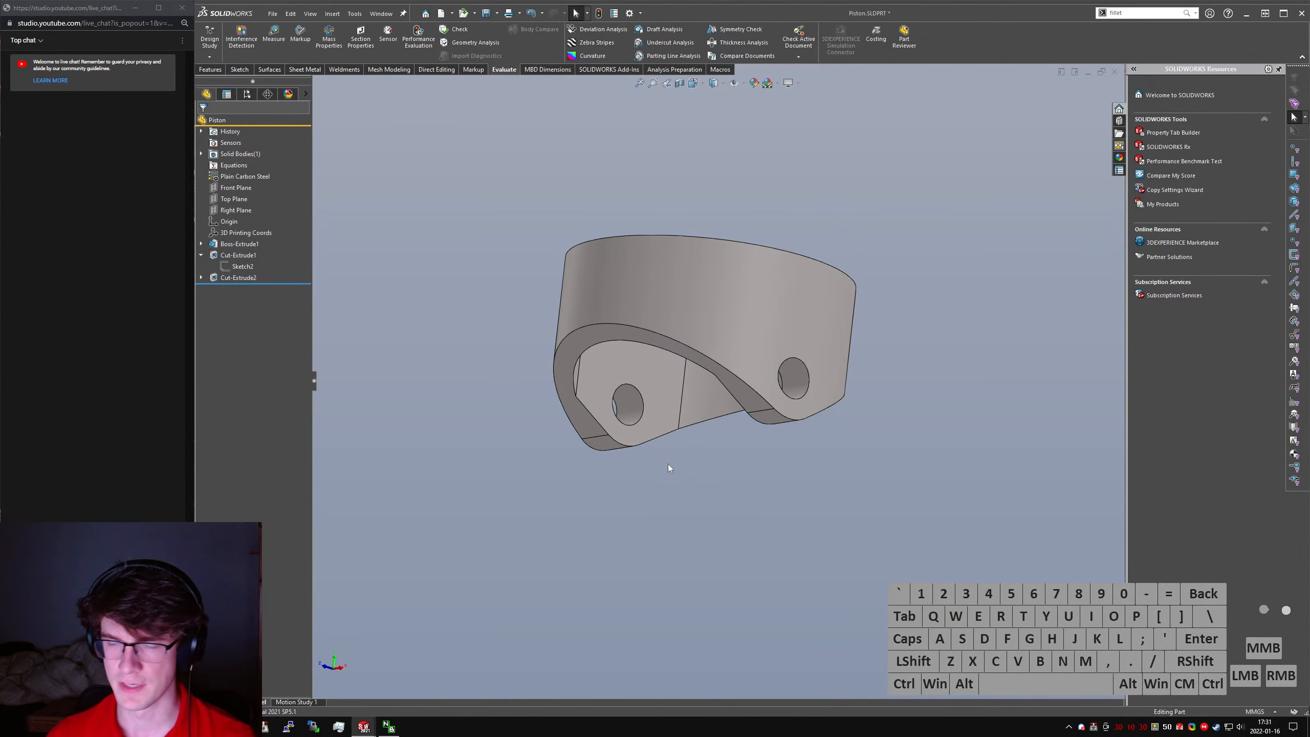
left_click(739, 382)
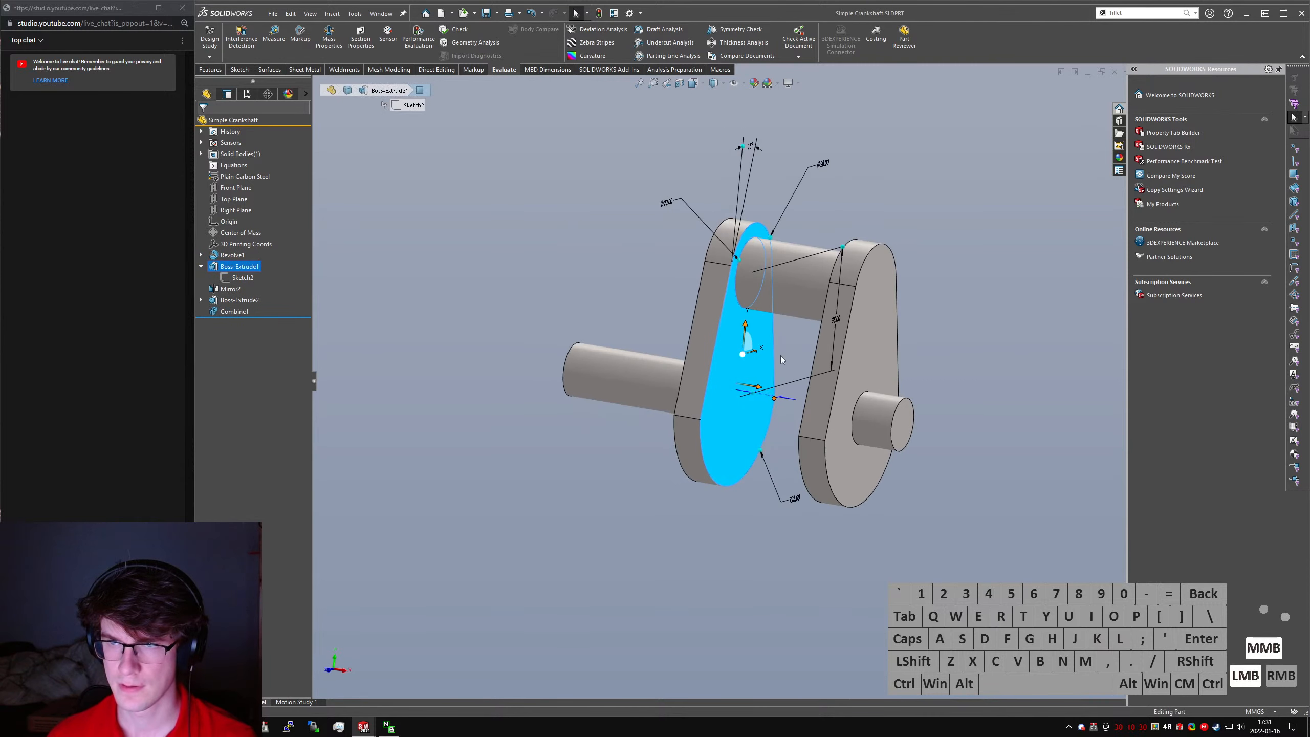
middle_click_drag(748, 379, 647, 391)
middle_click_drag(738, 410, 766, 410)
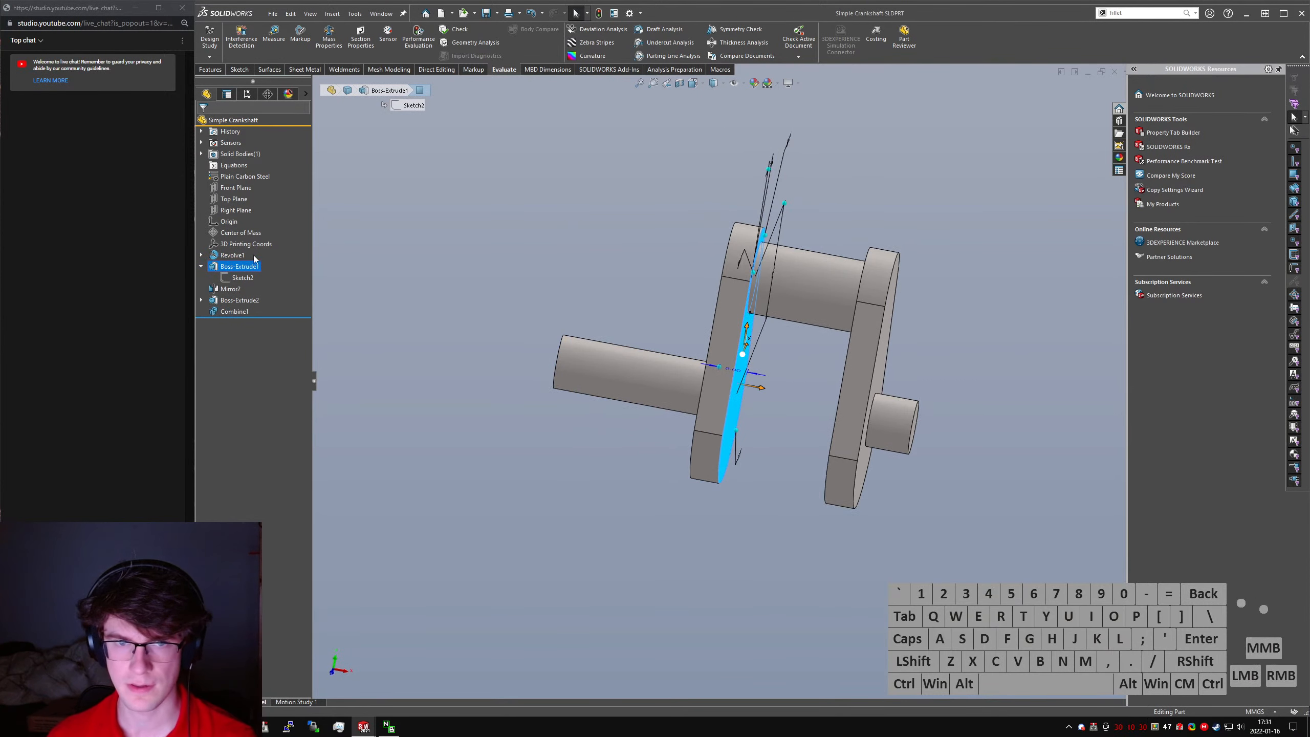
left_click(201, 255)
left_click(241, 266)
double_click(795, 347)
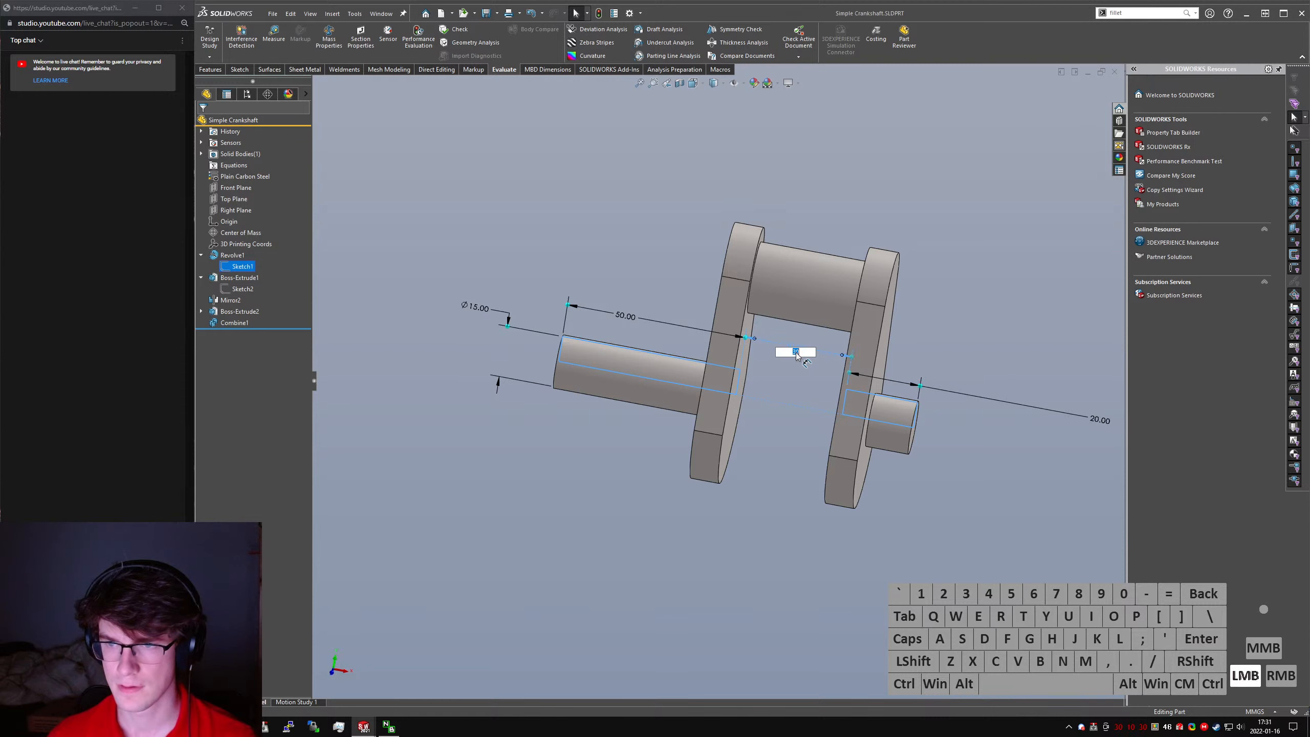
type("20")
key("Return")
- Set the counterweight arc radius of the crankshaft's Boss-Extrude1 web to 35 mm
middle_click_drag(723, 478, 825, 464)
left_click(737, 487)
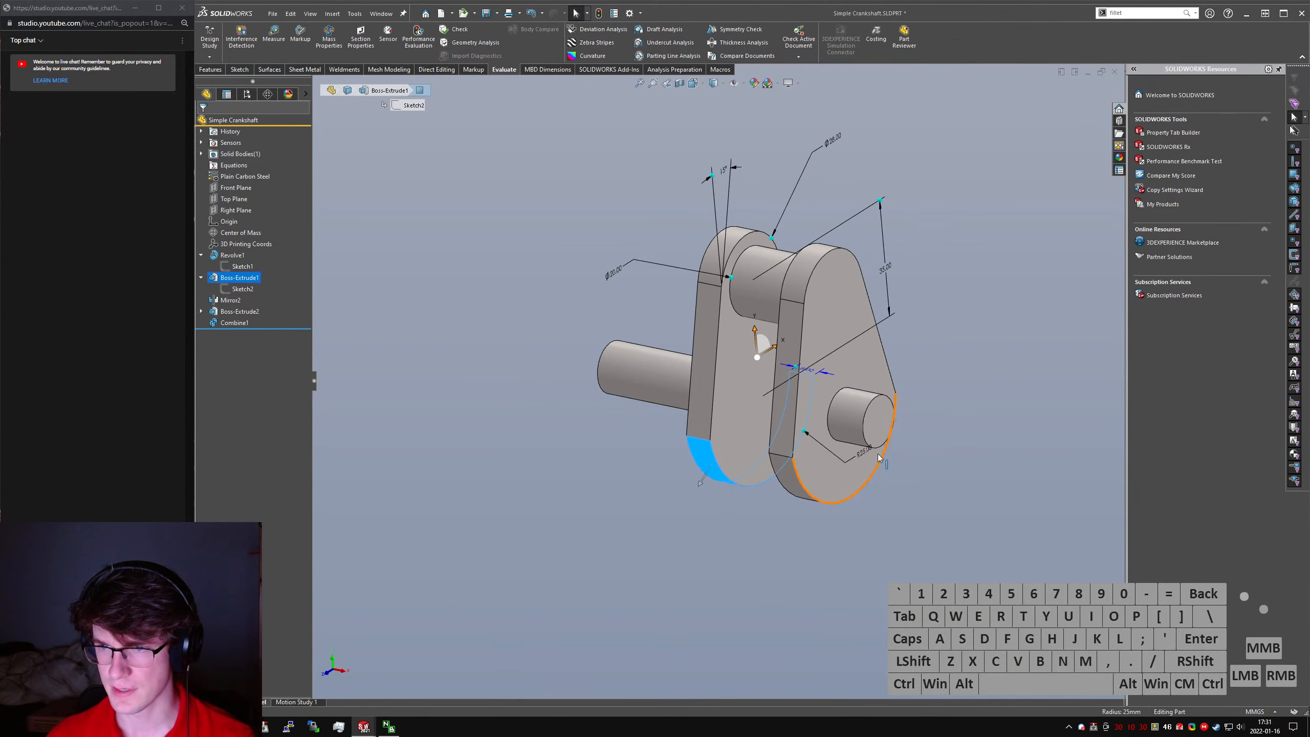
double_click(863, 451)
type("35")
key("Return")
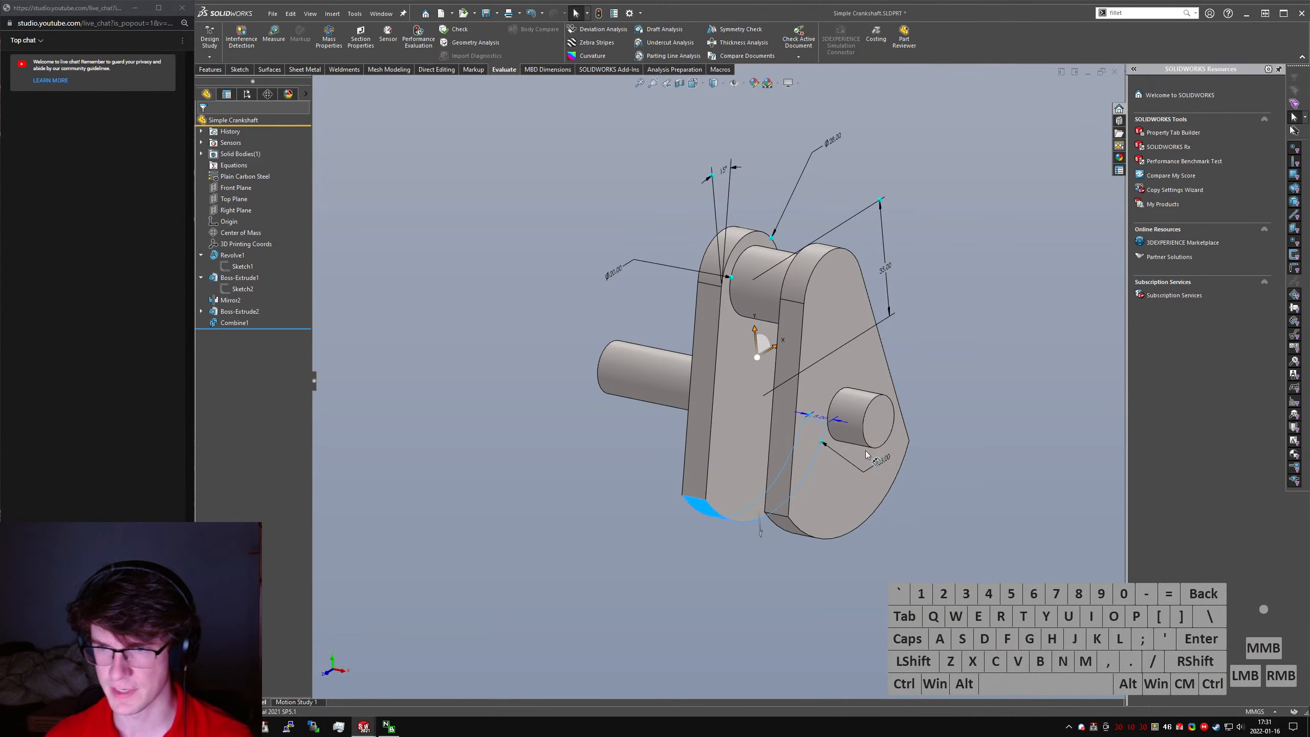
left_click(965, 481)
- Switch to the Piston part, save it, and return to the Rough Engine Assem assembly
key("ctrl+Tab")
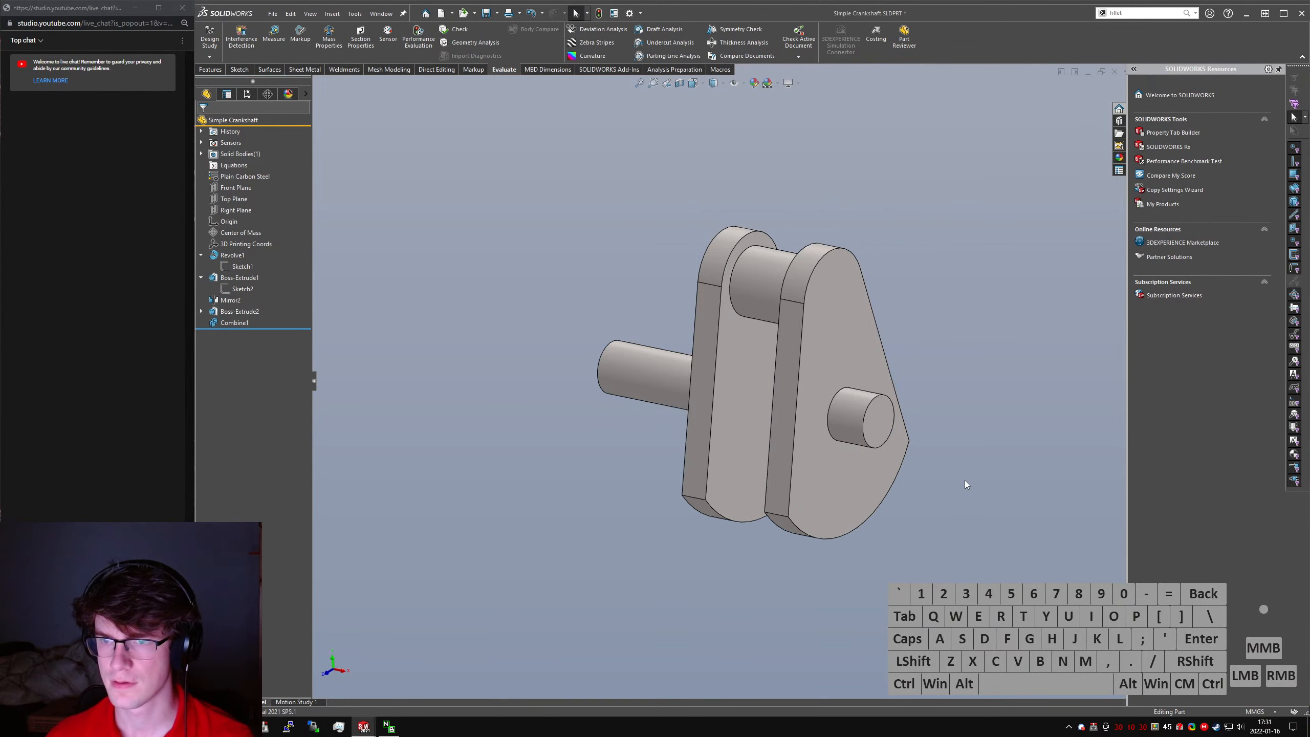
key("ctrl+Tab")
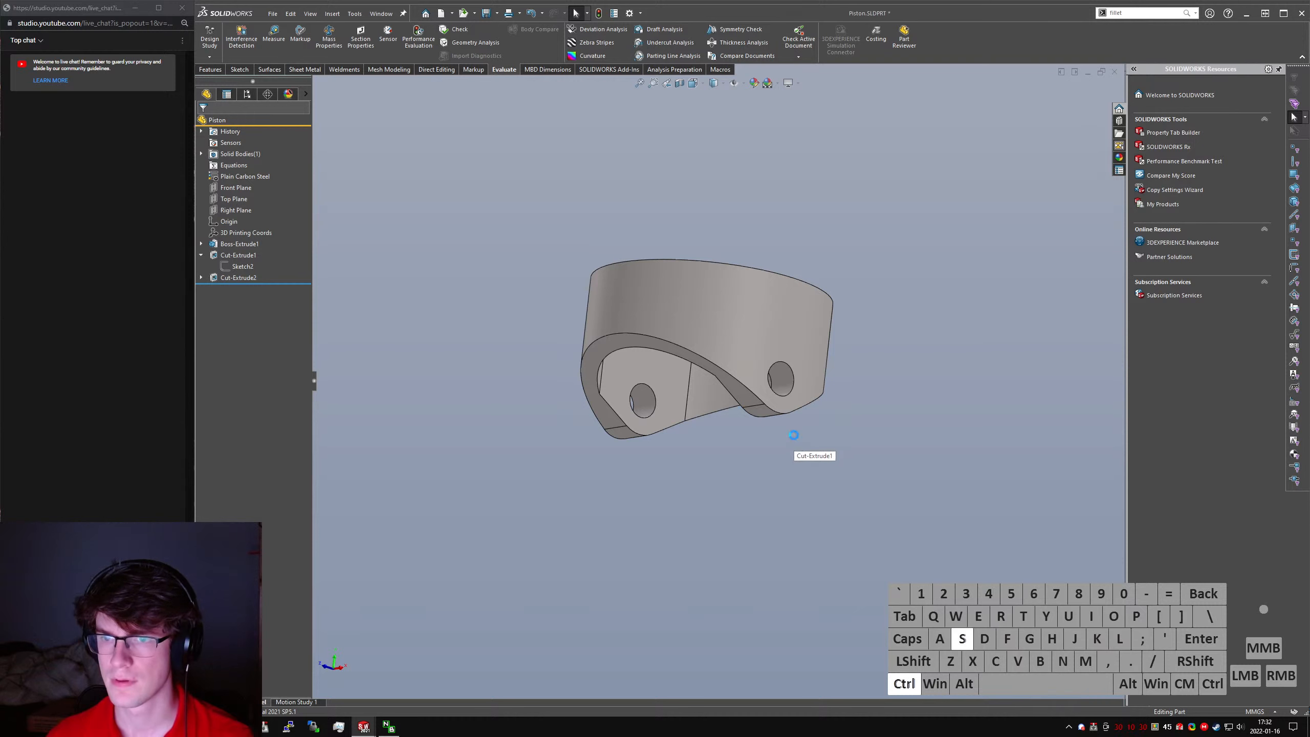
key("ctrl+s")
key("ctrl+Tab")
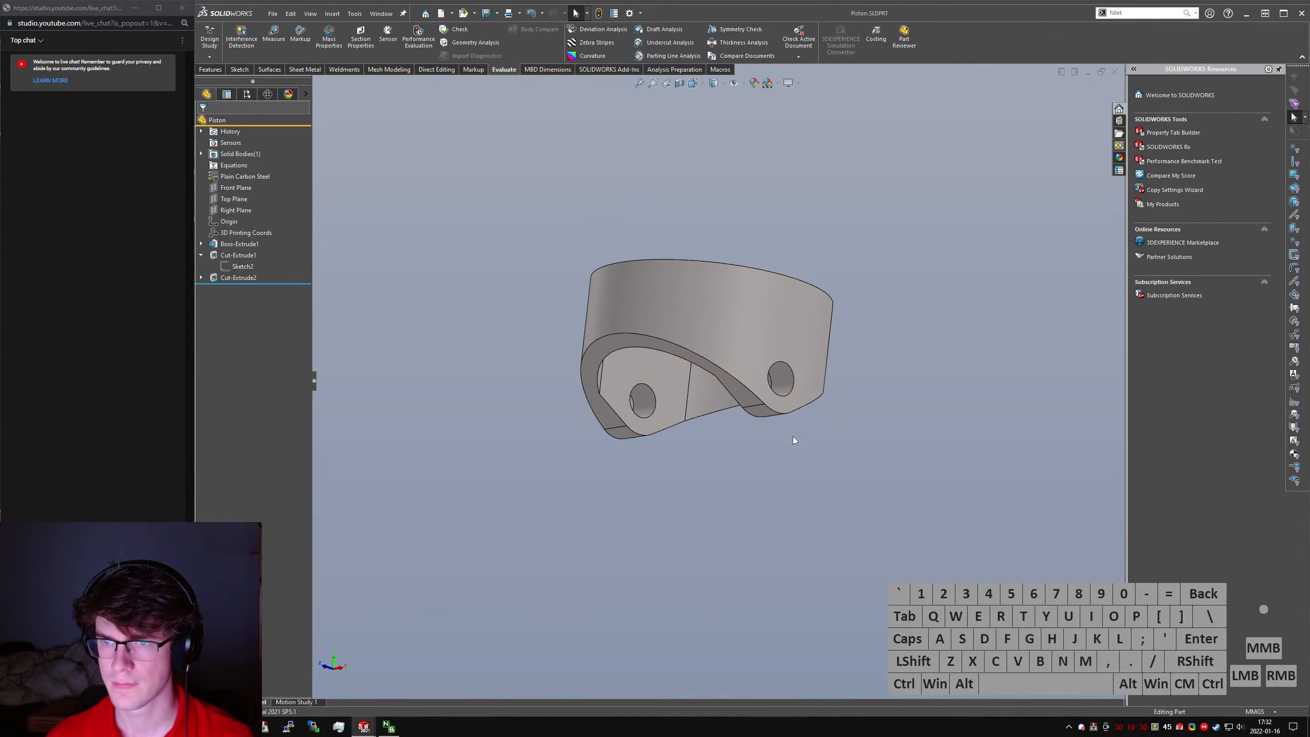
key("ctrl+Tab")
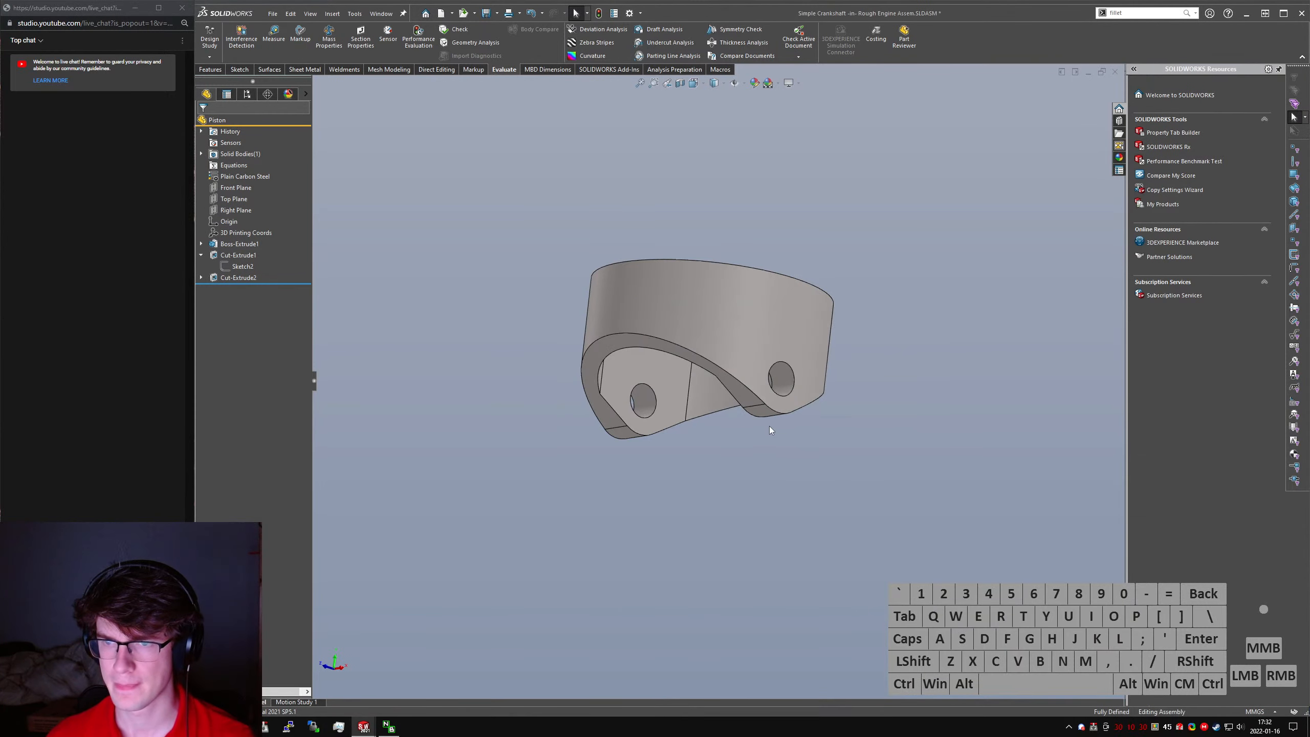
- Rotate the crankshaft in the assembly to examine the clearance between the counterweights and the piston
scroll(760, 427, "up", 2)
middle_click_drag(760, 438, 746, 421)
scroll(747, 421, "down", 3)
left_click(778, 391)
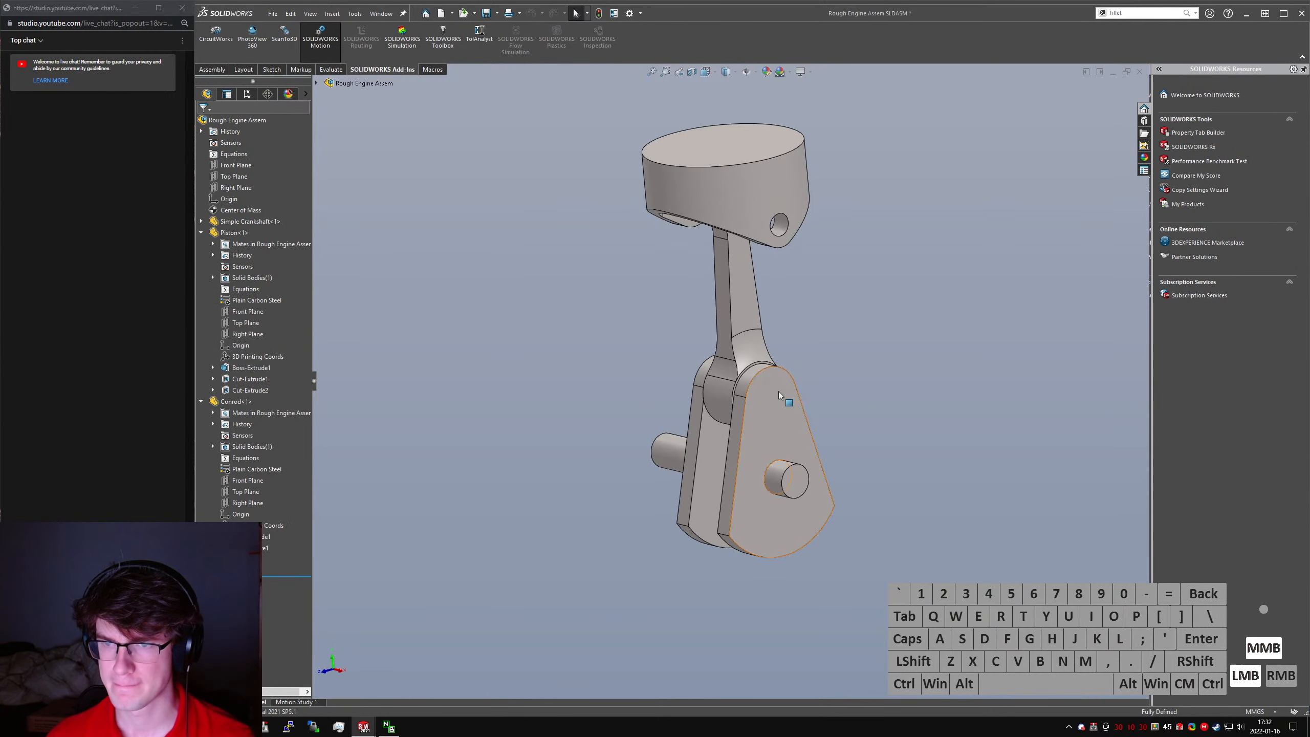
left_click_drag(778, 391, 704, 460)
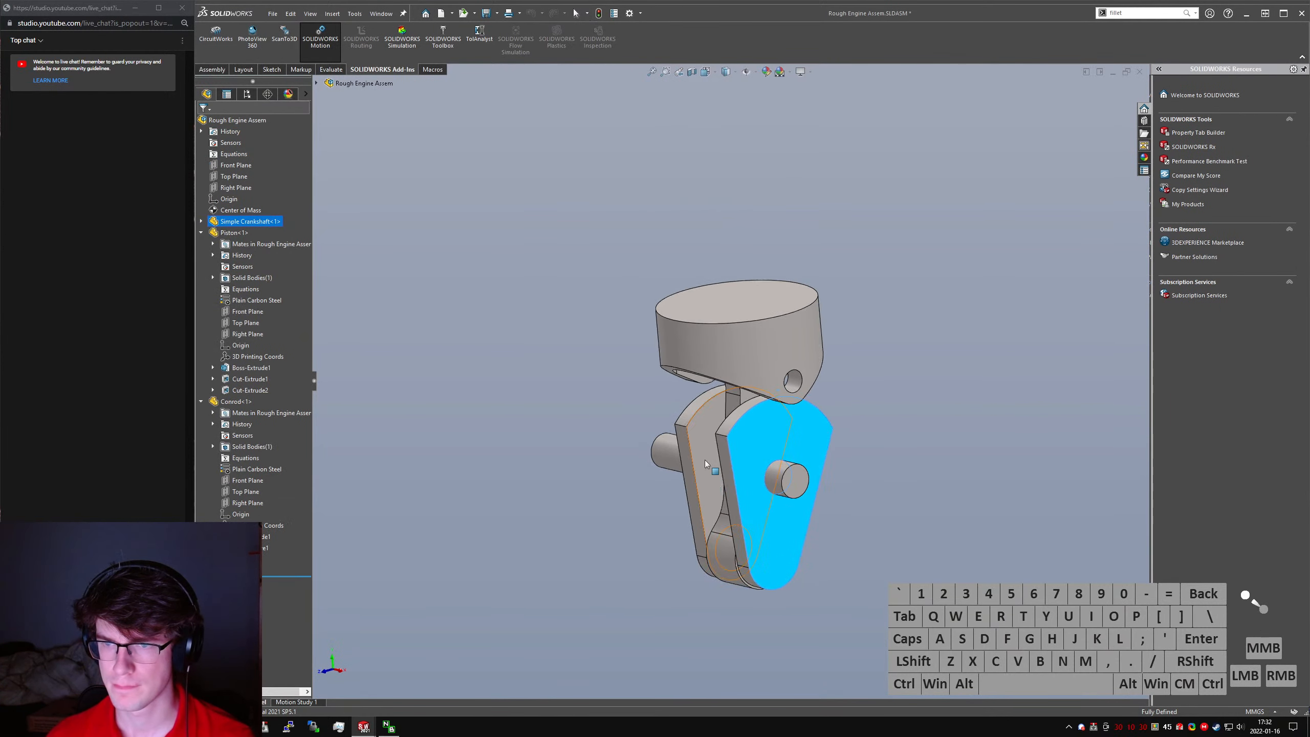
middle_click_drag(705, 460, 748, 432)
scroll(768, 413, "down", 2)
left_click(859, 430)
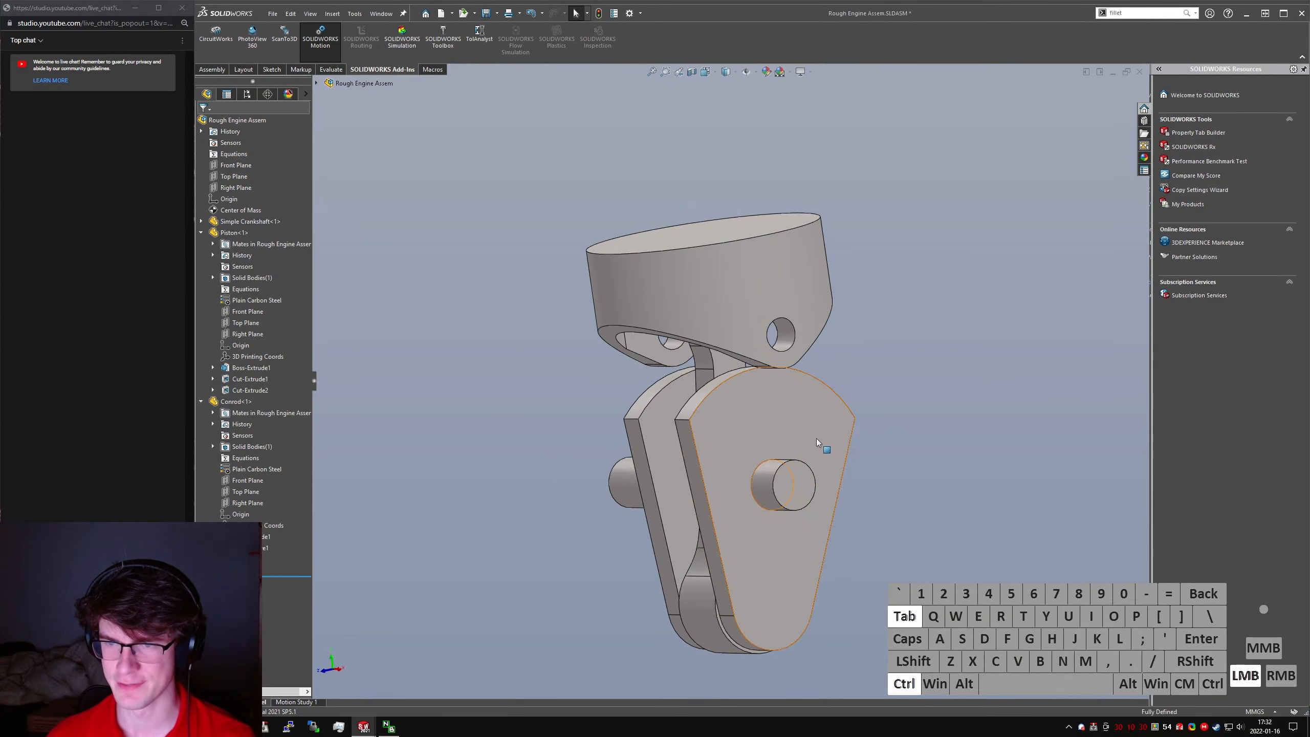
- Open Sketch2 of the crankshaft's Boss-Extrude1 for editing within the assembly
key("ctrl+Tab")
left_click(743, 421)
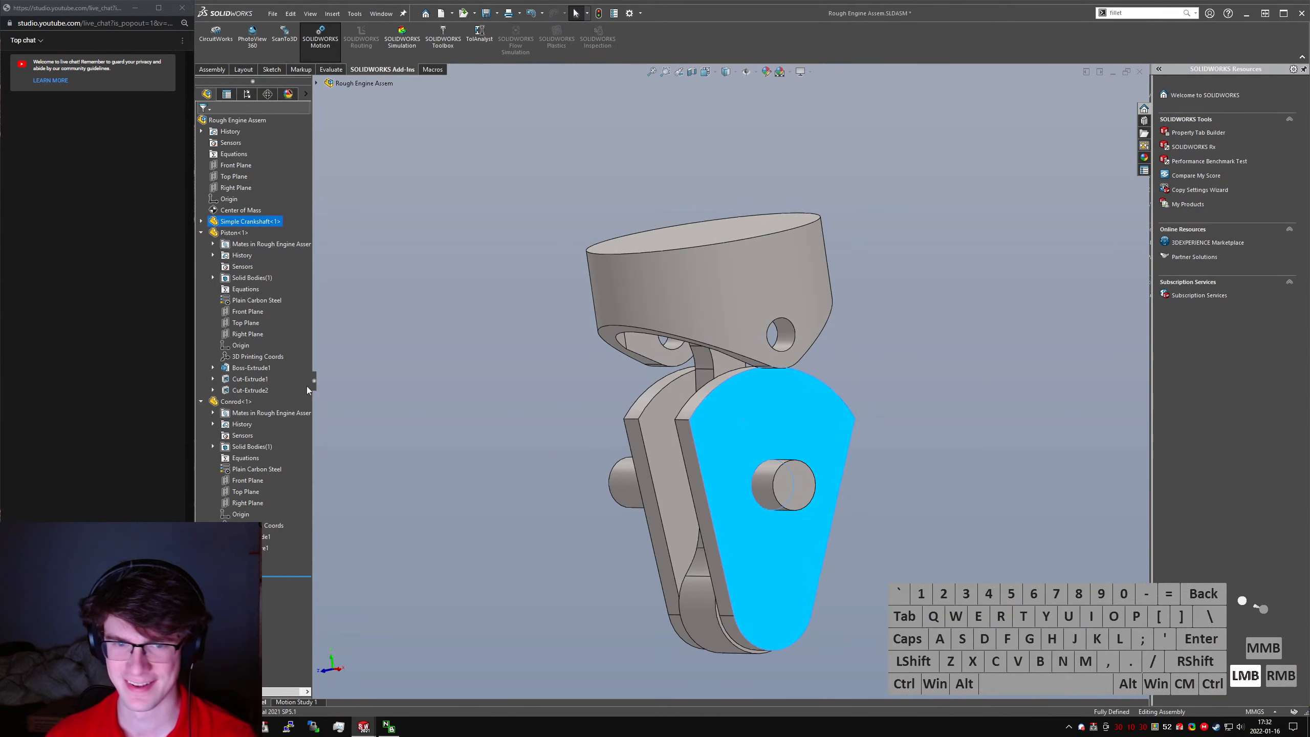
left_click(202, 233)
left_click(201, 222)
left_click(213, 401)
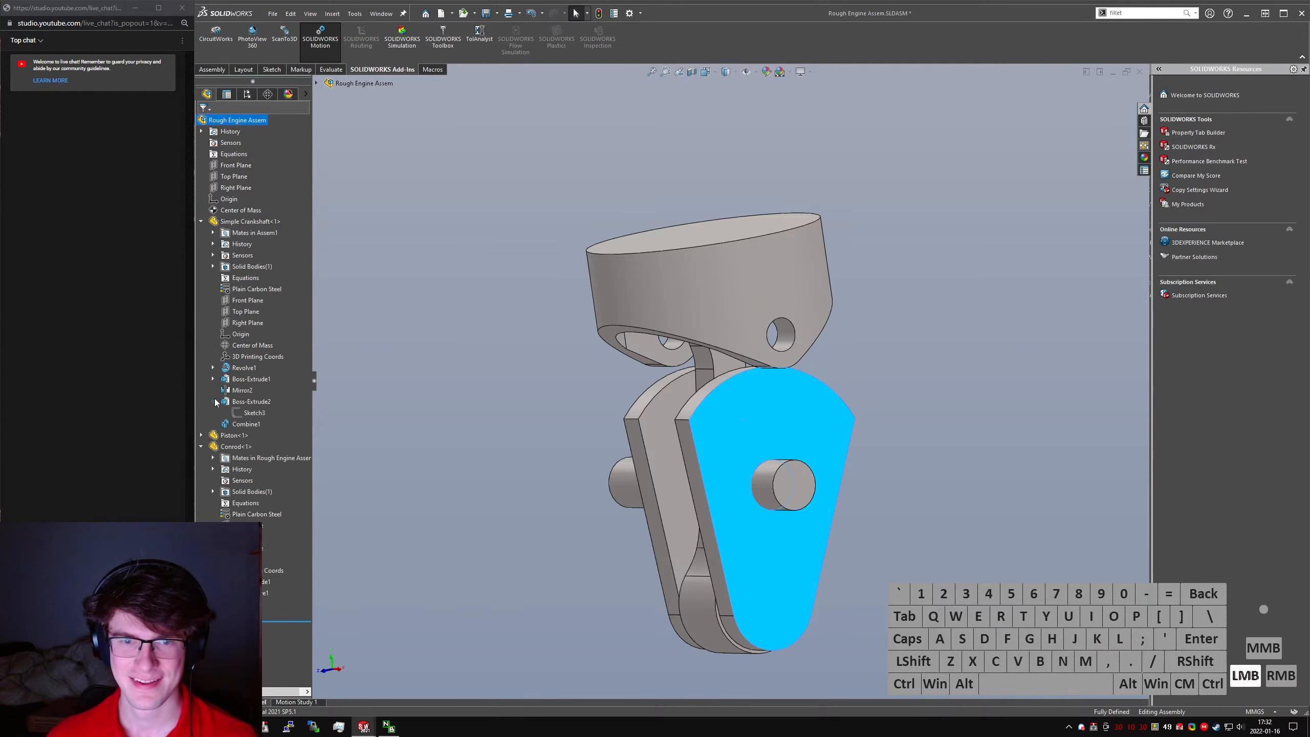
left_click(213, 402)
left_click(213, 379)
left_click(255, 390)
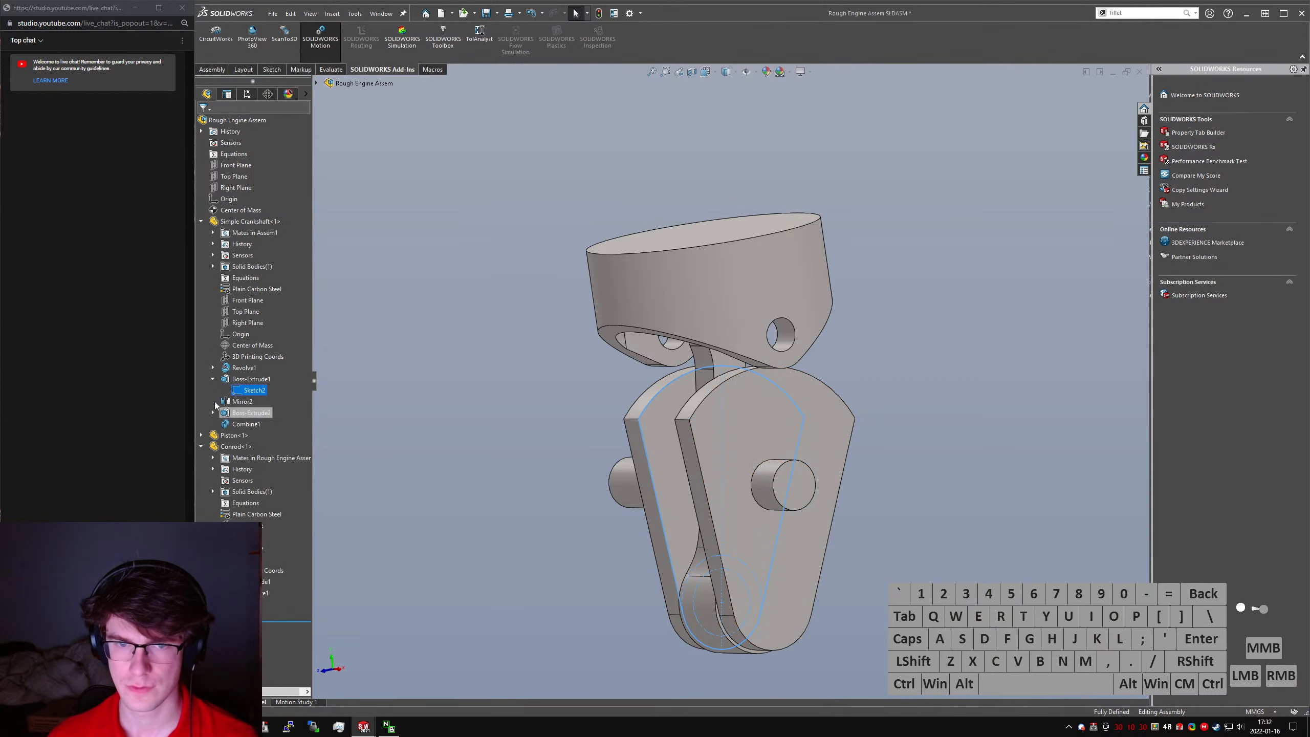
right_click(251, 390)
left_click(260, 362)
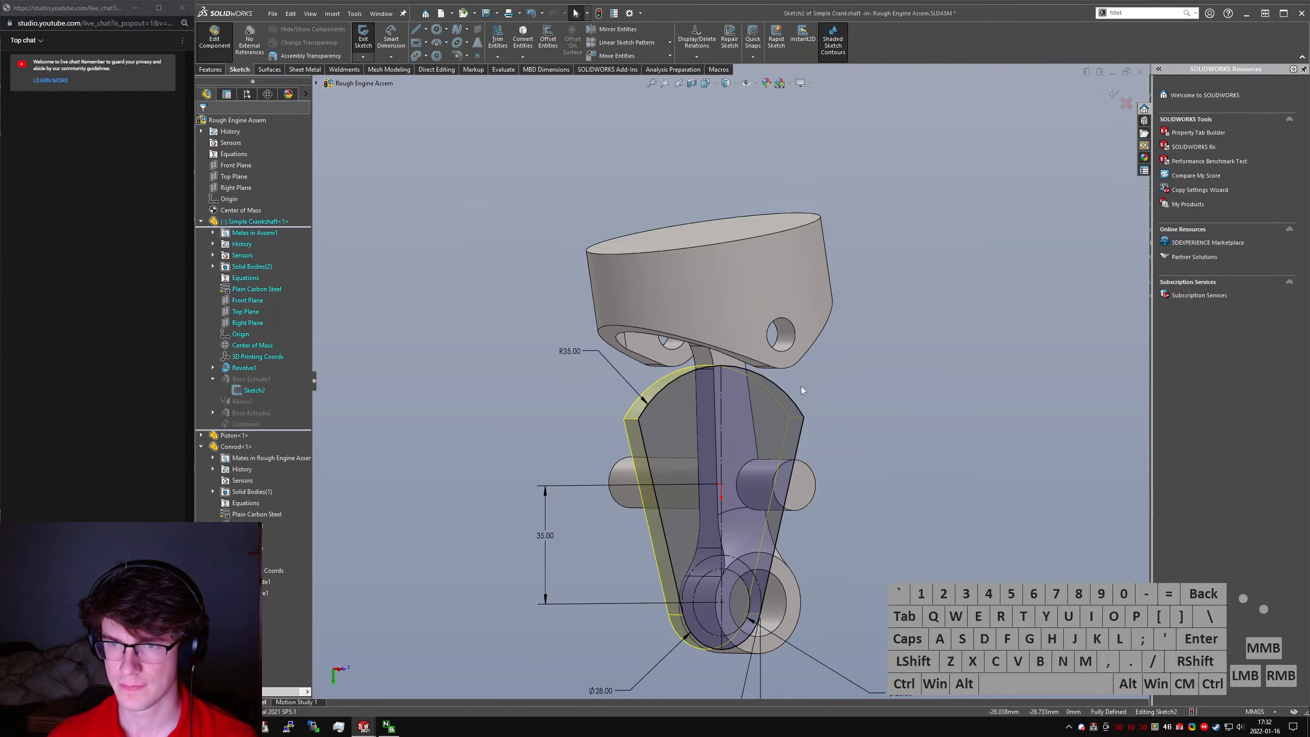
- Try a counterweight arc radius of 40 mm and examine its clearance to the piston
left_click_drag(560, 352, 564, 357)
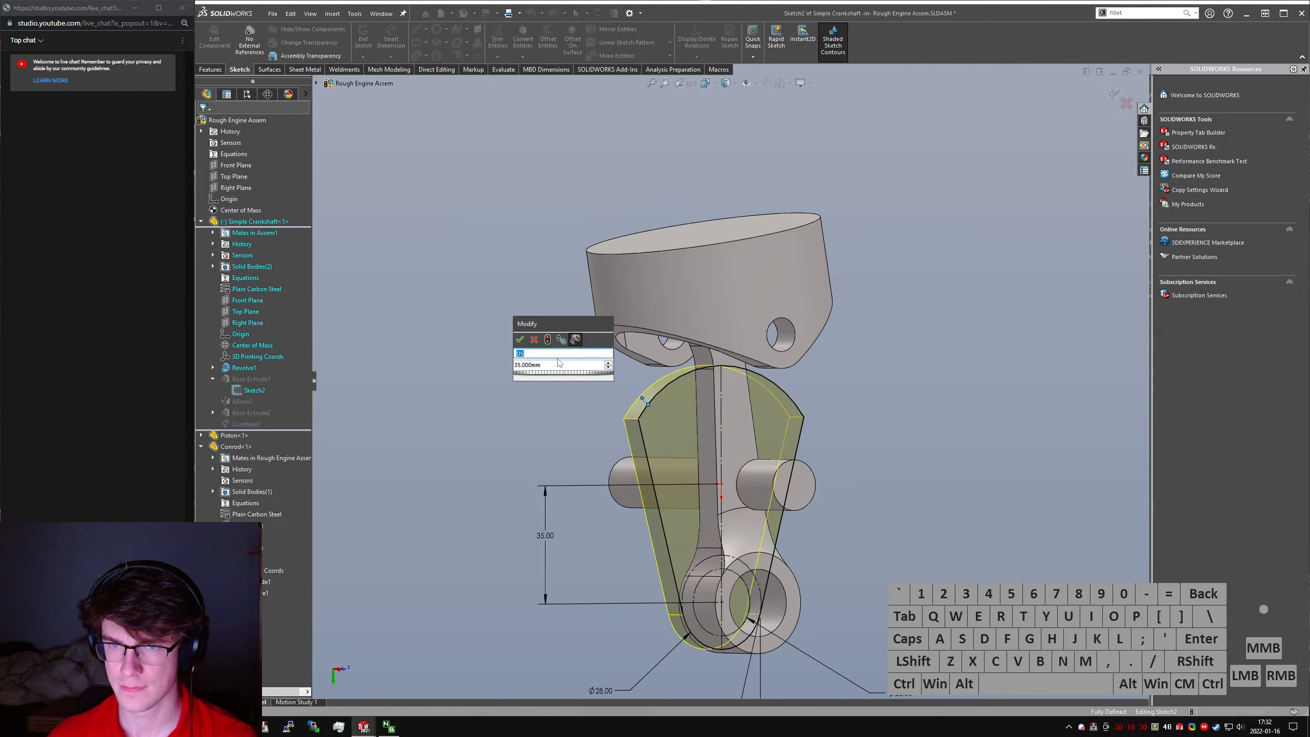
left_click(455, 361)
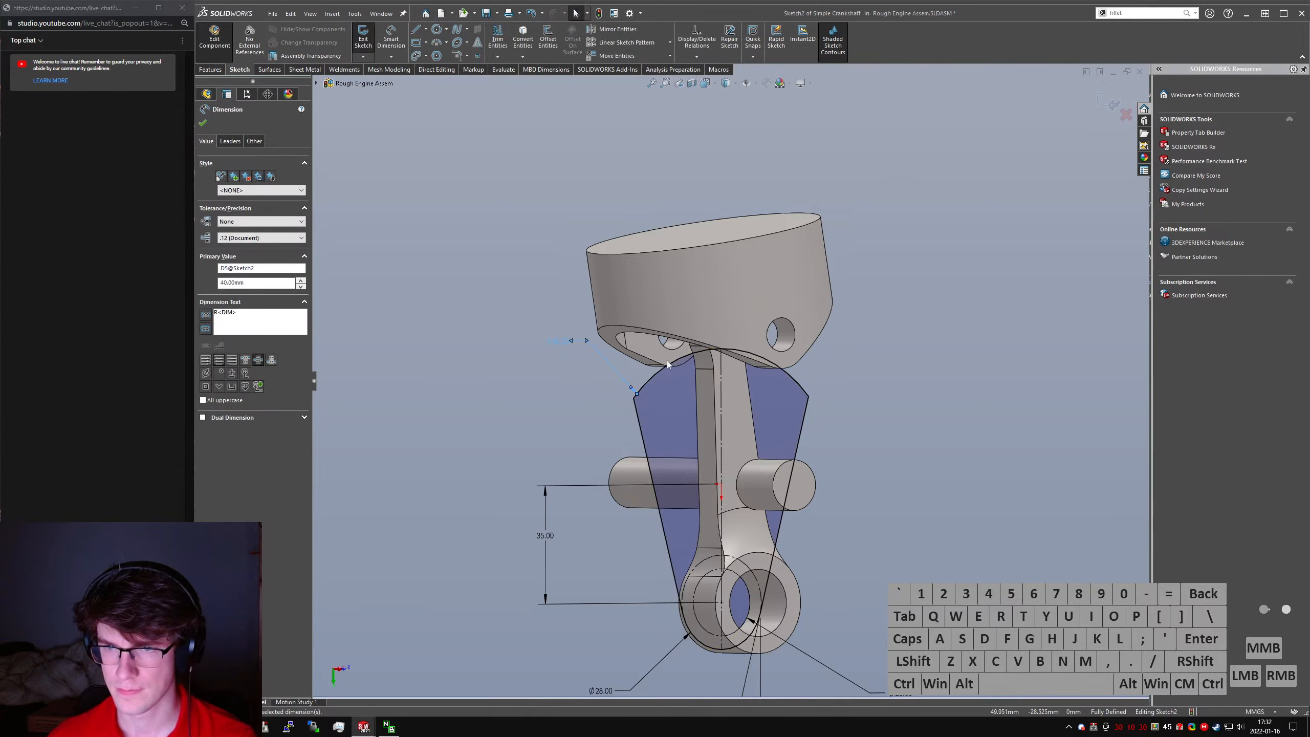
mouse_move(667, 361)
middle_mouse_down()
mouse_move(594, 356)
mouse_move(634, 340)
mouse_move(617, 334)
middle_mouse_up()
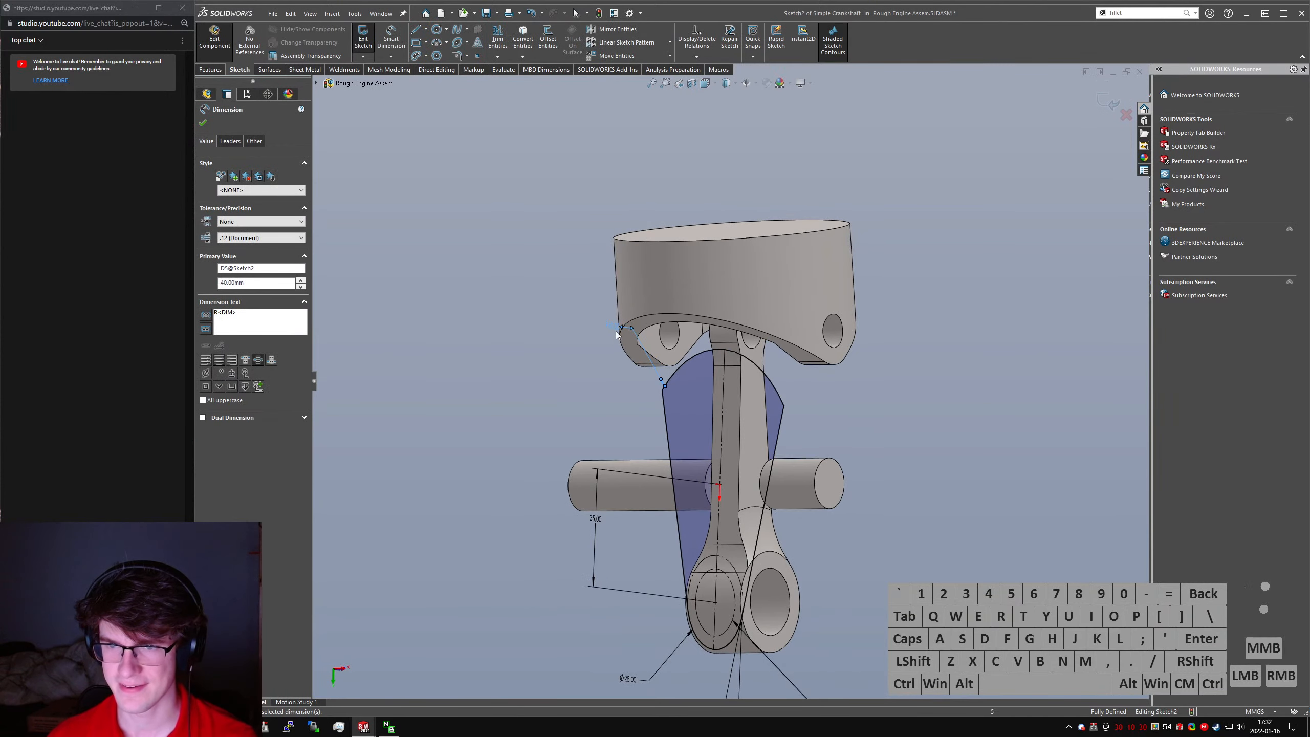
- Set the counterweight arc radius to 38 mm and finish editing the crankshaft to rebuild the assembly
double_click(612, 330)
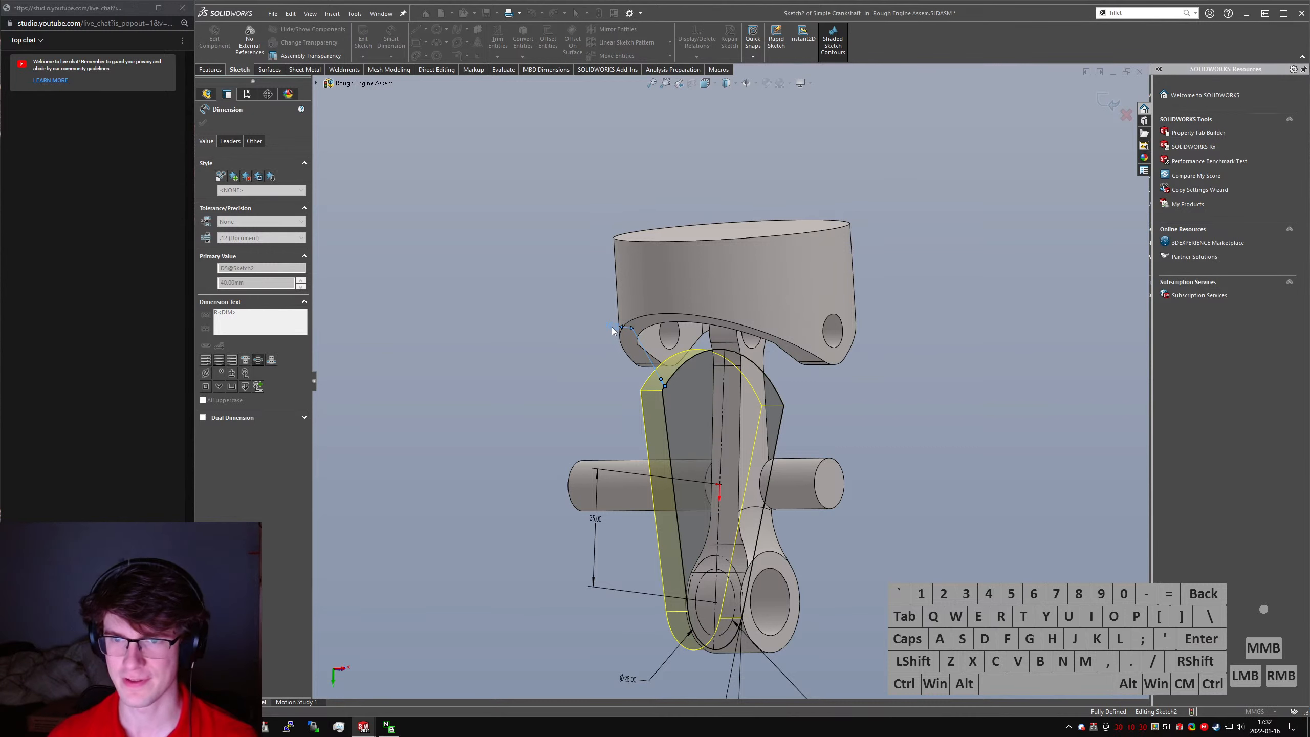
left_click(204, 124)
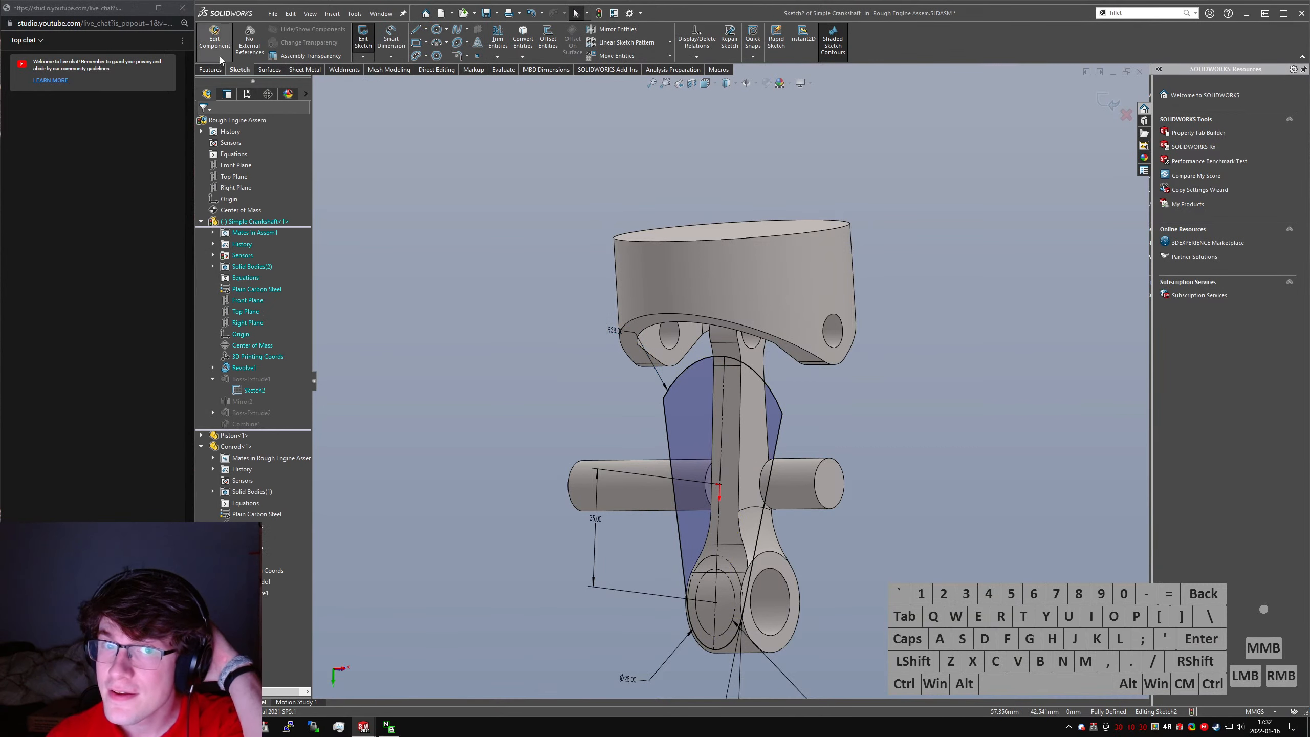
left_click(368, 46)
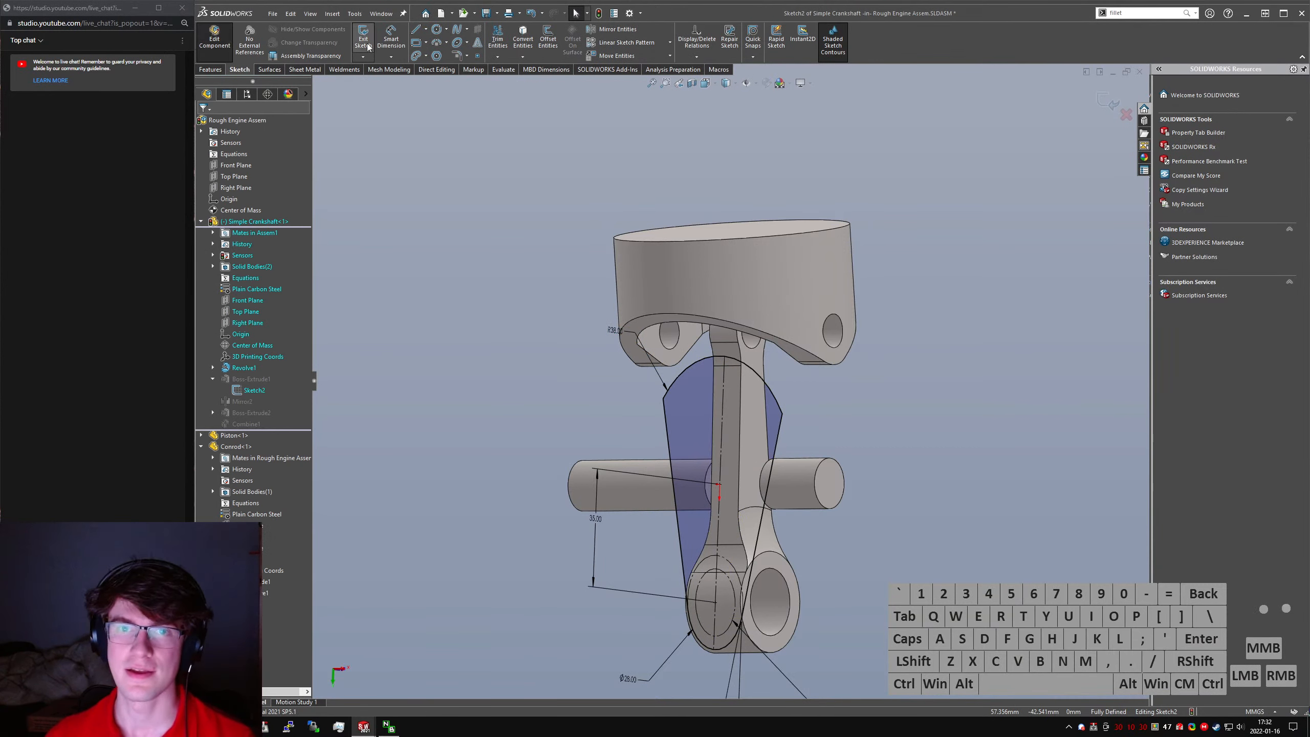
left_click(368, 46)
left_click(216, 46)
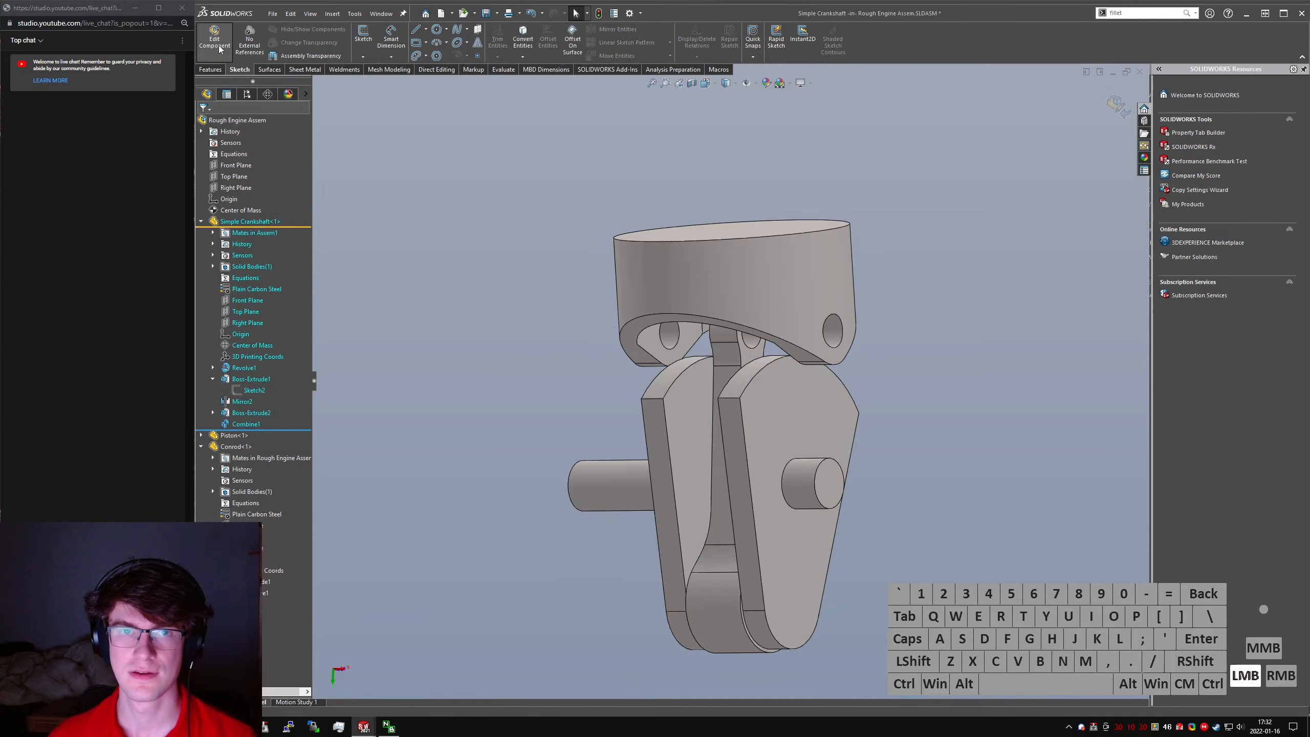
key("ctrl+q")
left_click(461, 358)
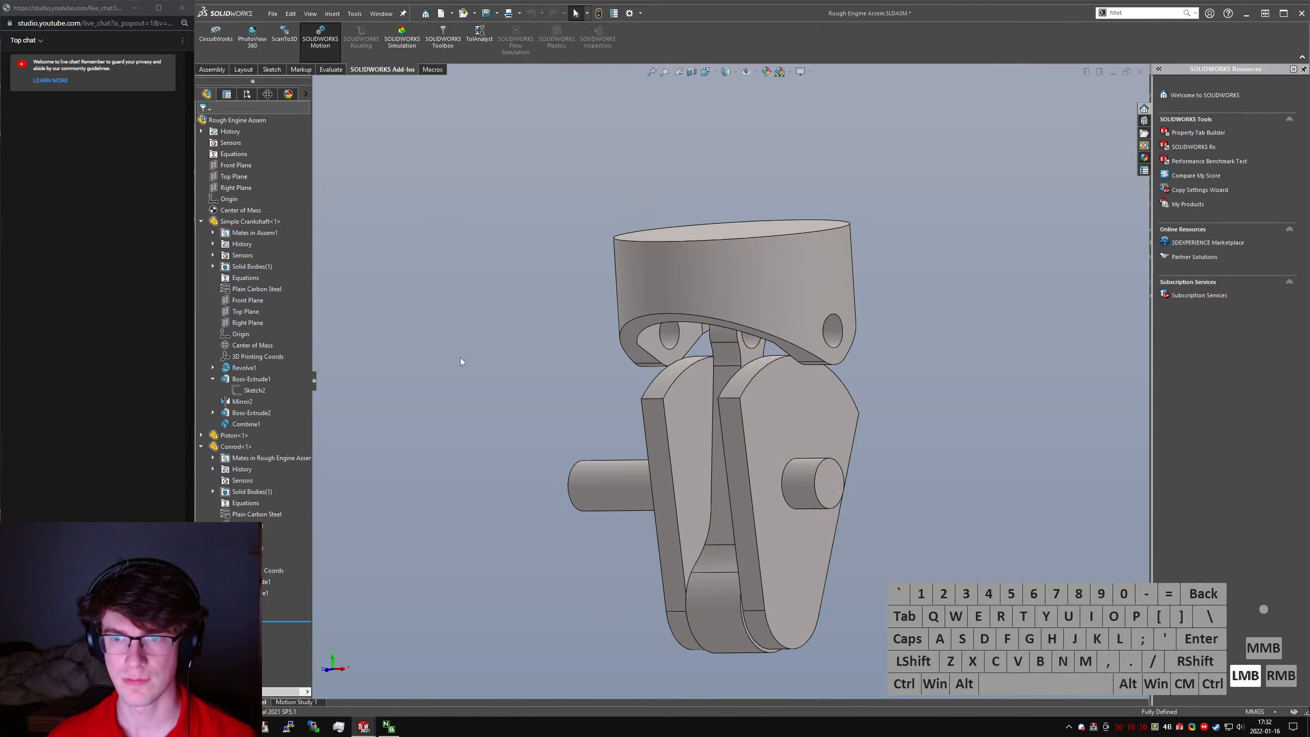
- Recalculate Motion Study 1 with the enlarged counterweights and show the Center of Mass Position plot
scroll(717, 413, "up", 2)
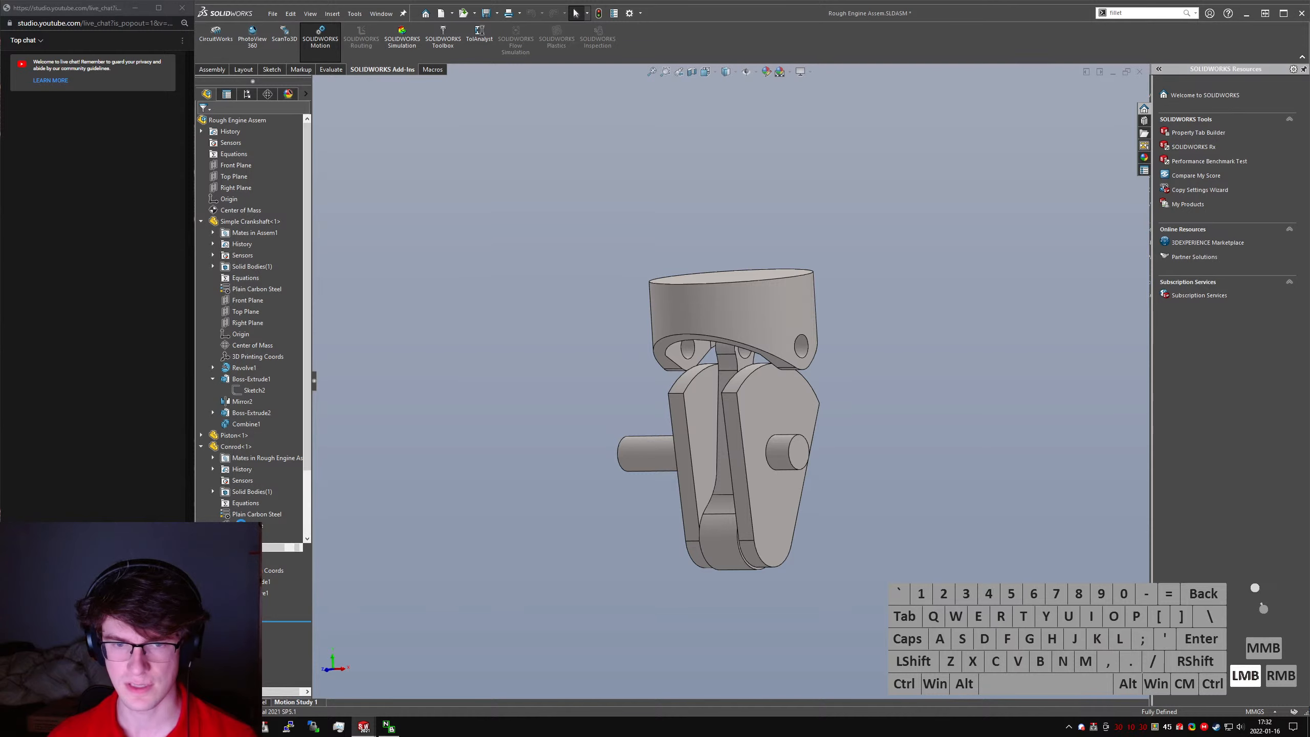
left_click(297, 701)
left_click(265, 487)
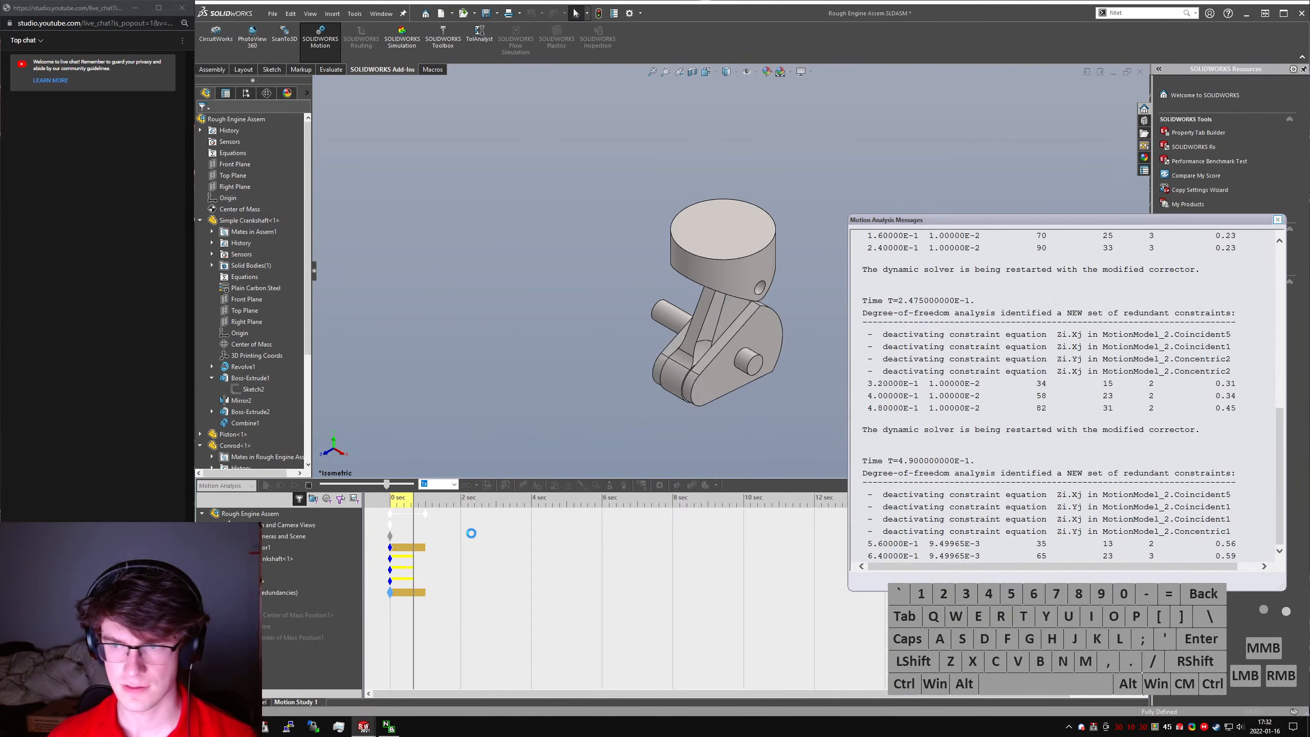
right_click(281, 616)
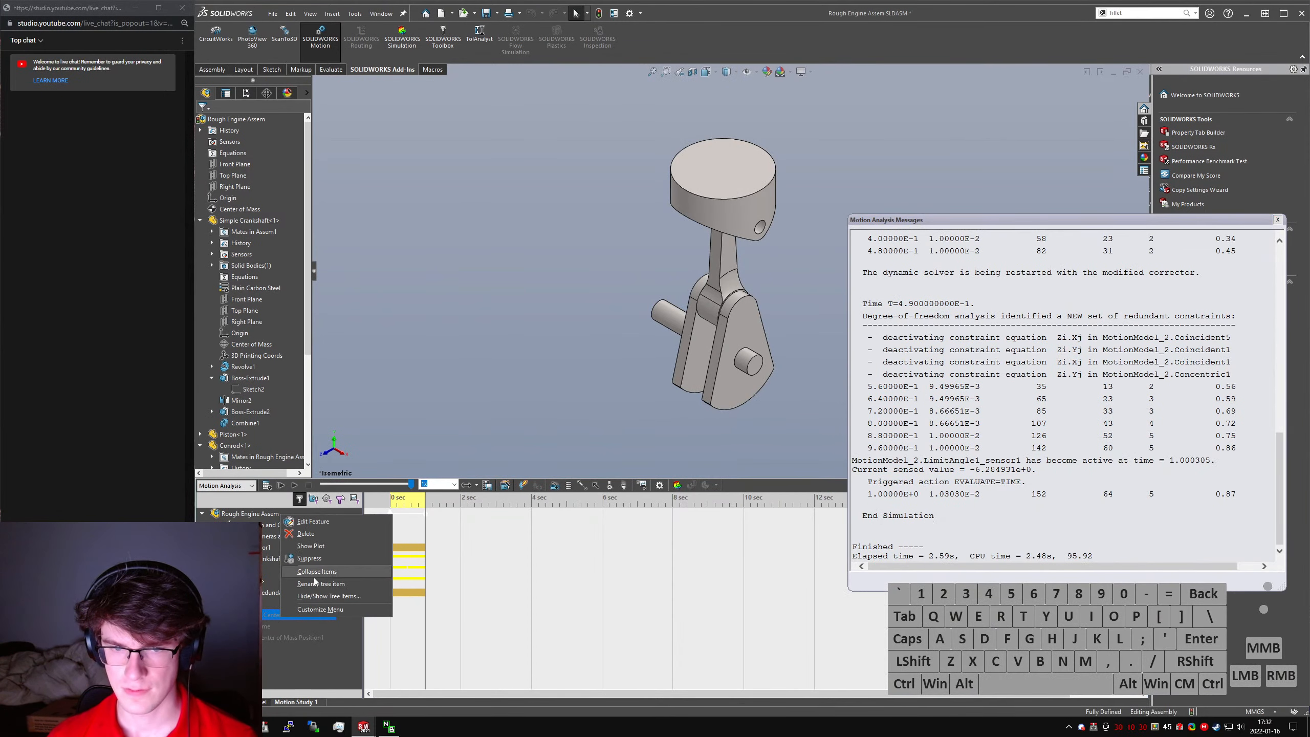
left_click(311, 546)
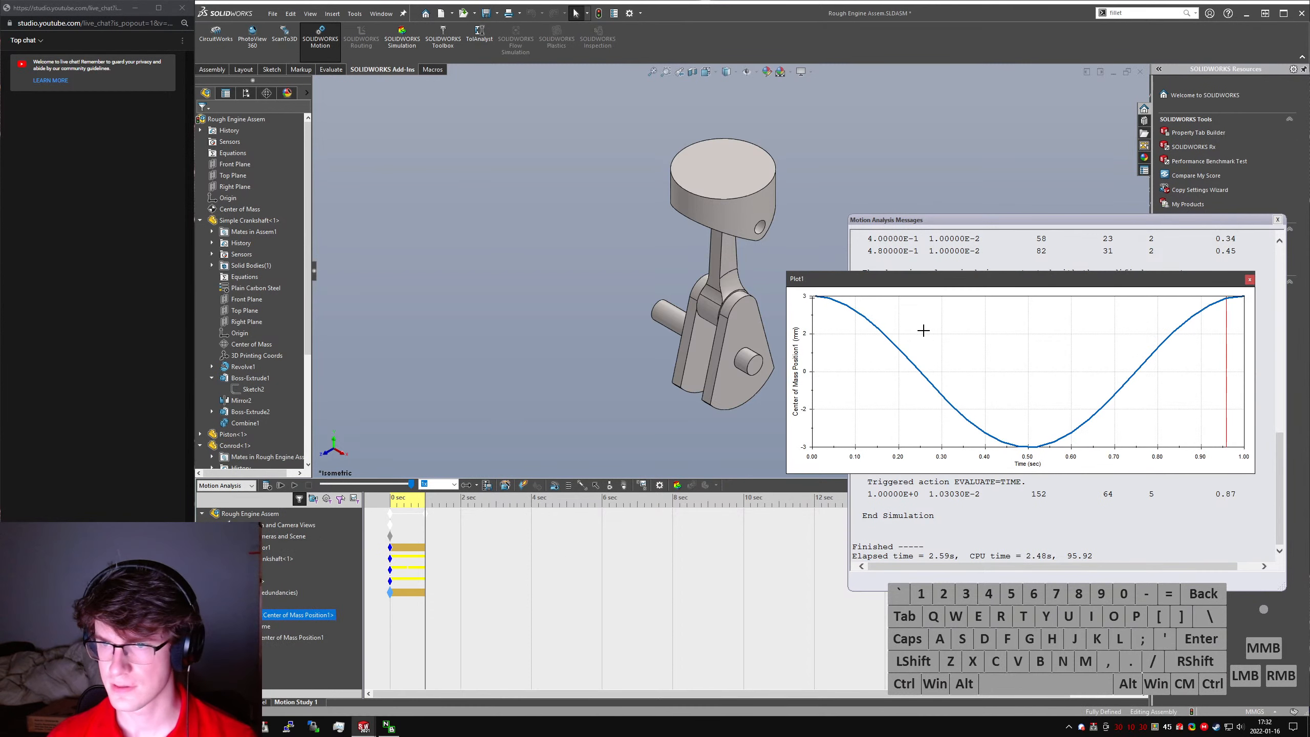
- Close the center of mass plot and the motion analysis messages, and inspect the connecting rod between piston and crankshaft
left_click(1249, 283)
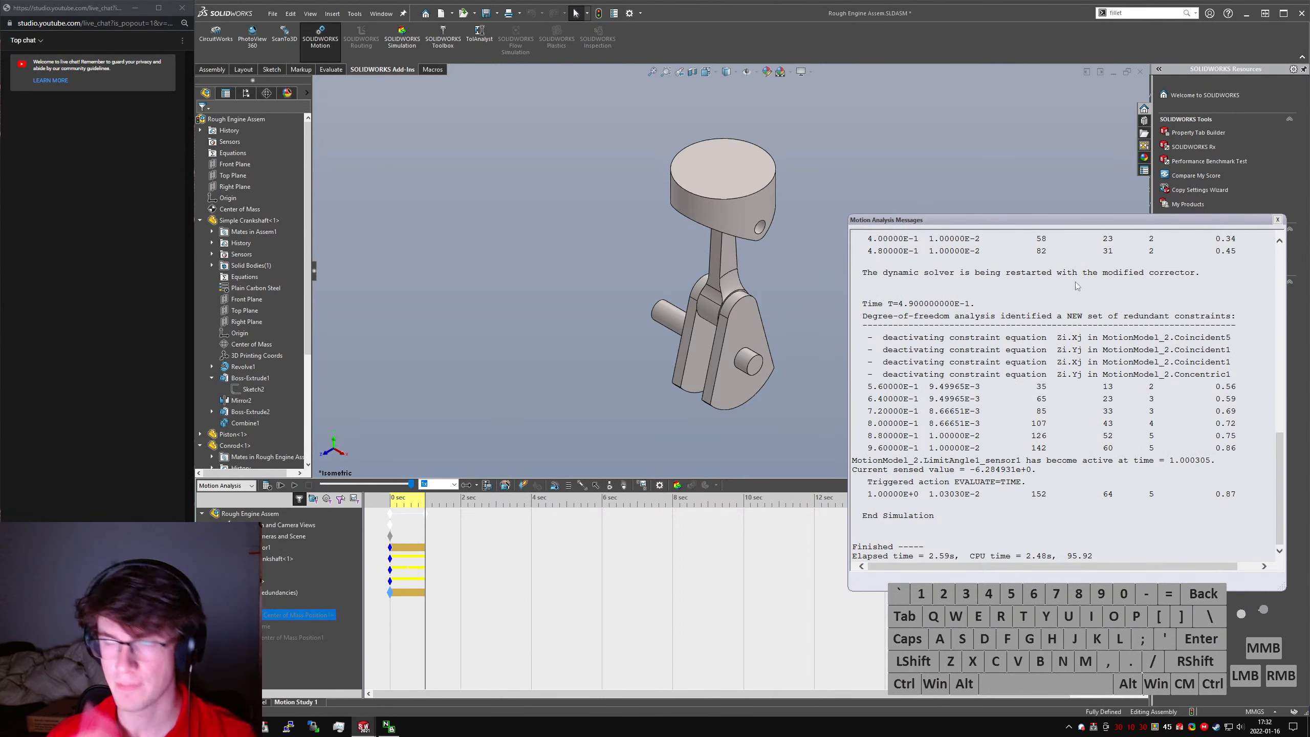
left_click(1278, 220)
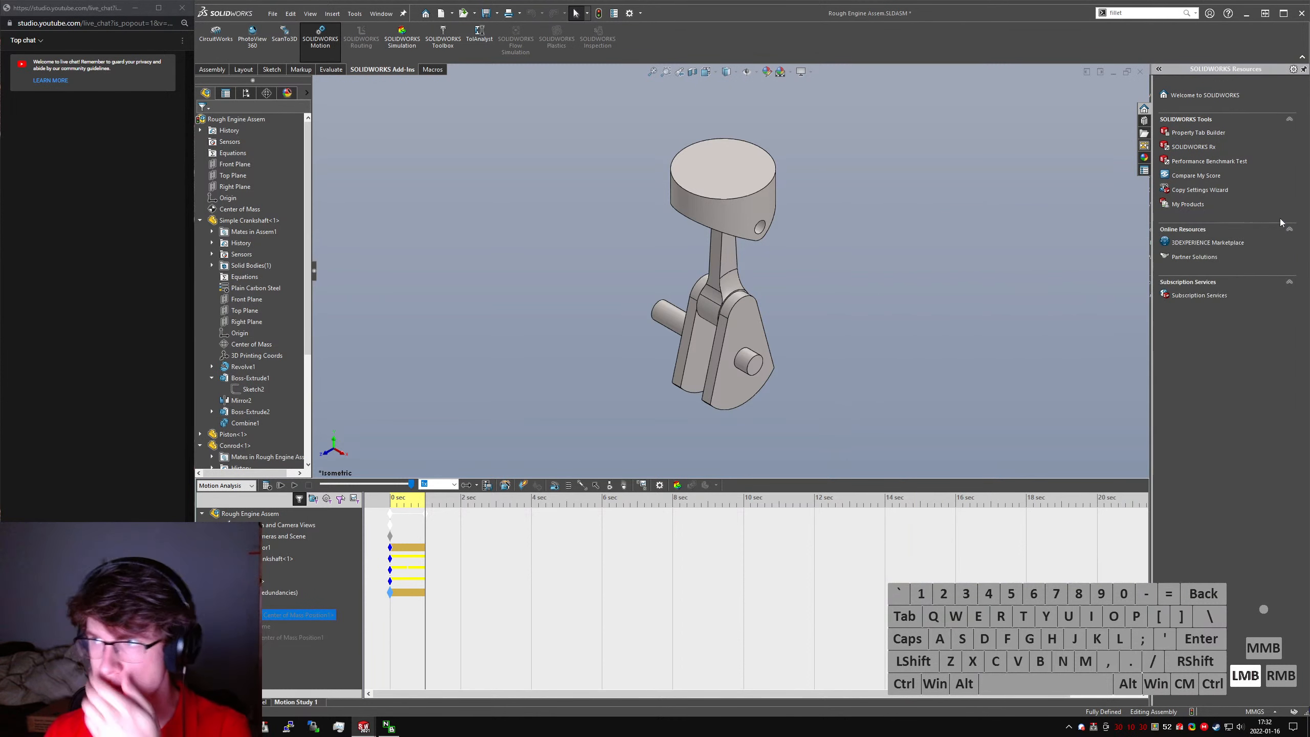
left_click(848, 344)
scroll(739, 249, "down", 4)
left_click(774, 269)
middle_click_drag(752, 275, 731, 252)
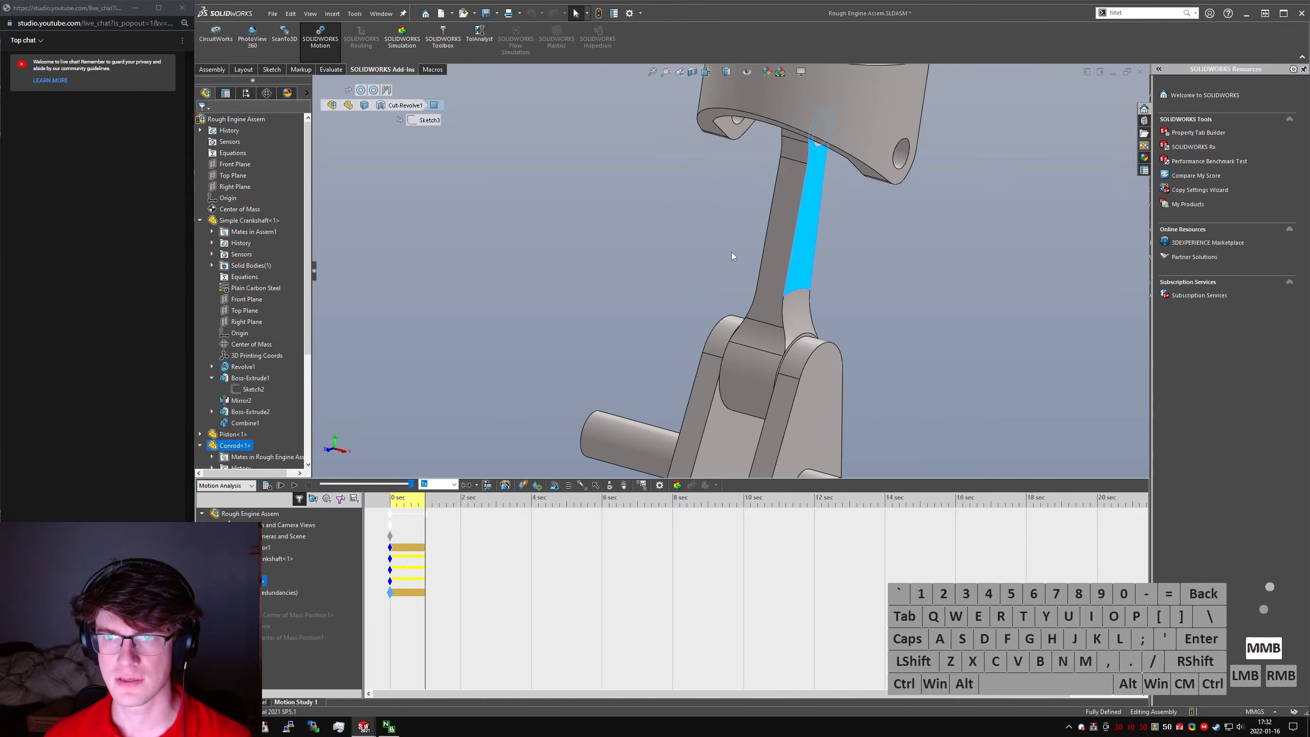
left_click(731, 252)
scroll(766, 259, "up", 1)
scroll(722, 261, "up", 1)
- Collapse the expanded components in the assembly's feature tree and force a rebuild of the assembly
left_click(241, 245)
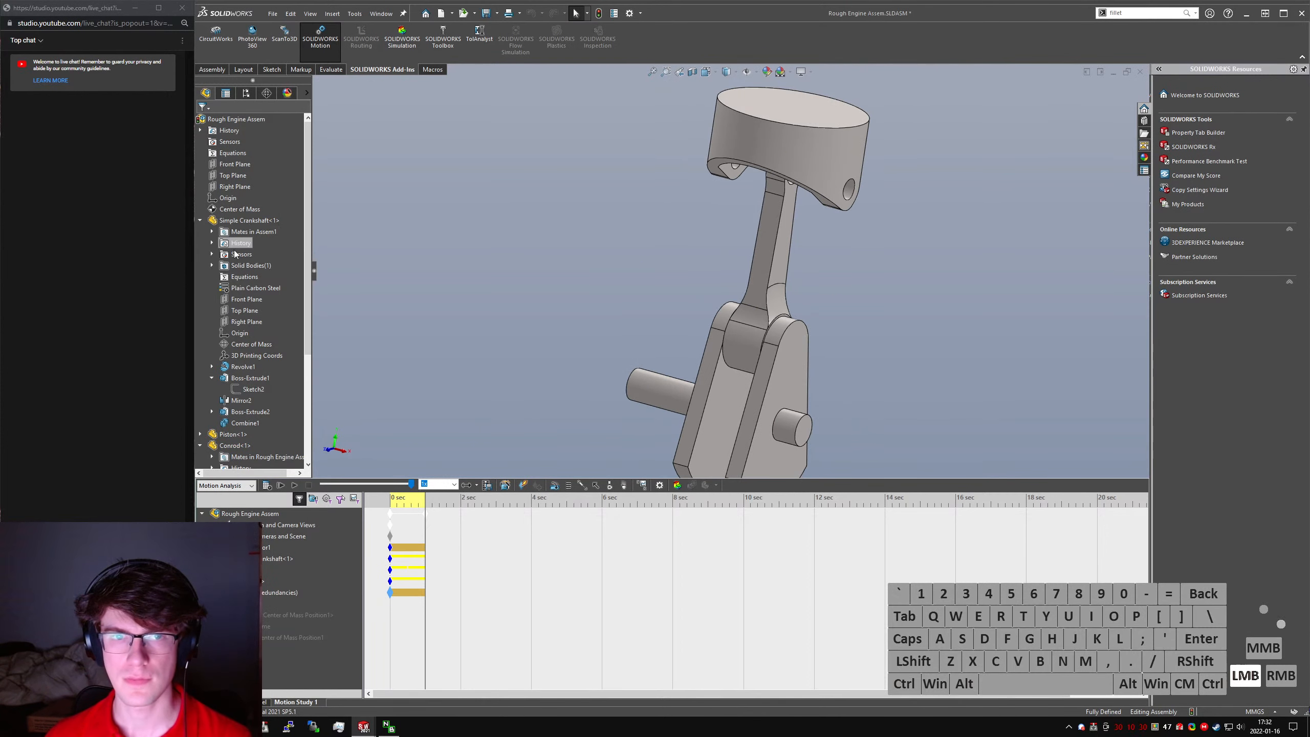
key("shift+c")
left_click(235, 233)
left_click(234, 221, "ctrl")
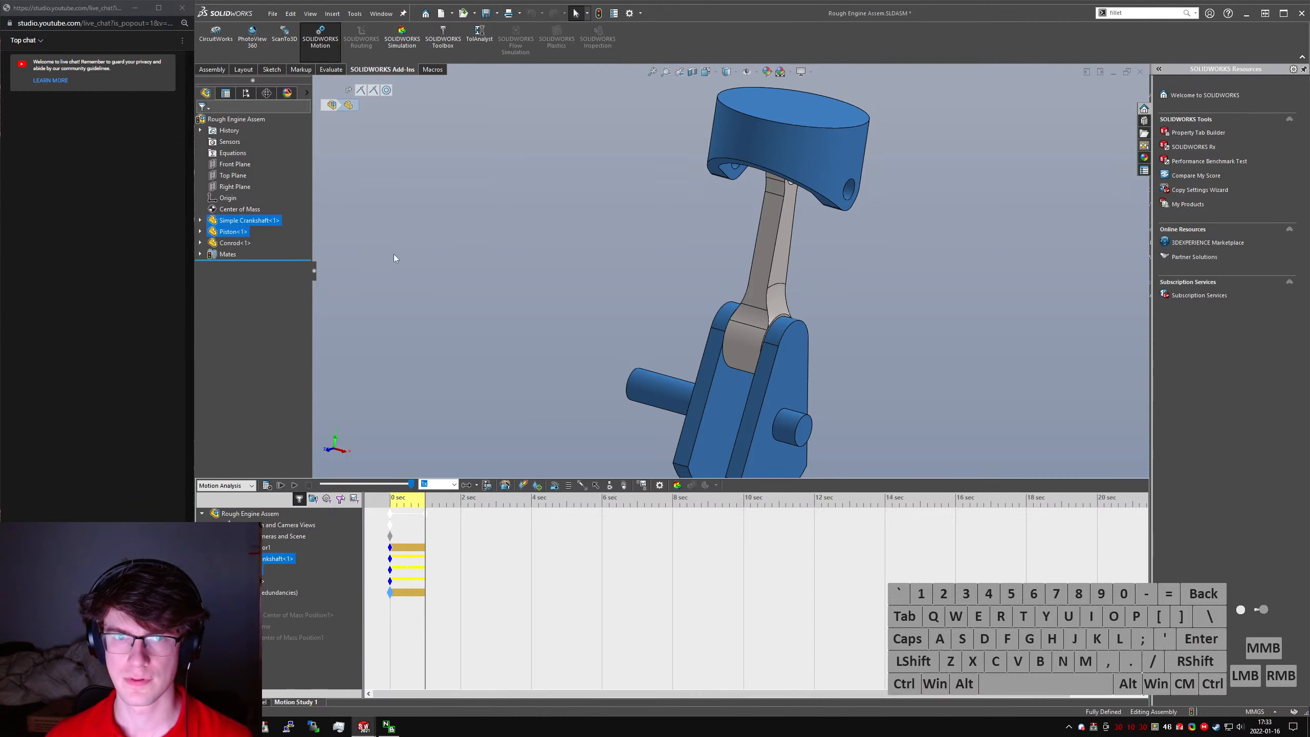
left_click(463, 263)
key("ctrl+q")
left_click(463, 263)
- Evaluate the combined mass properties of the connecting rod and piston
left_click(769, 256)
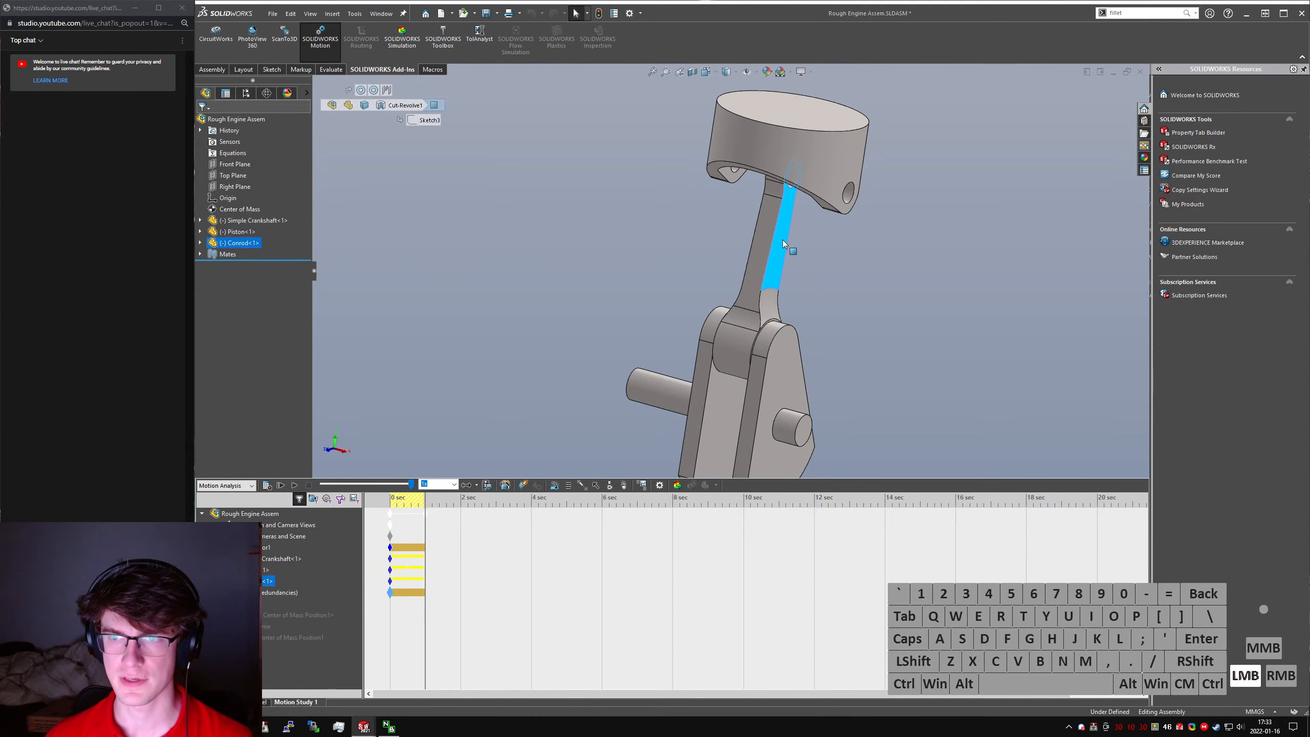
left_click(727, 170, "ctrl")
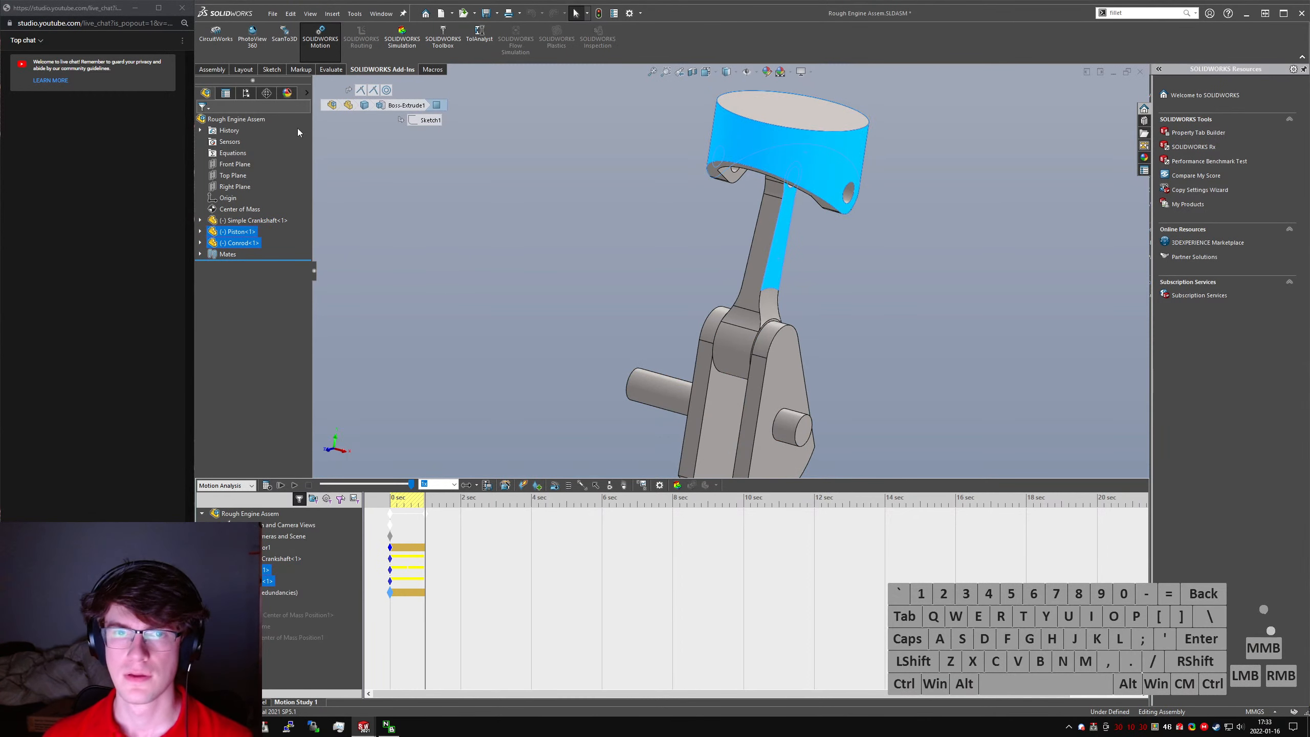
left_click(330, 69)
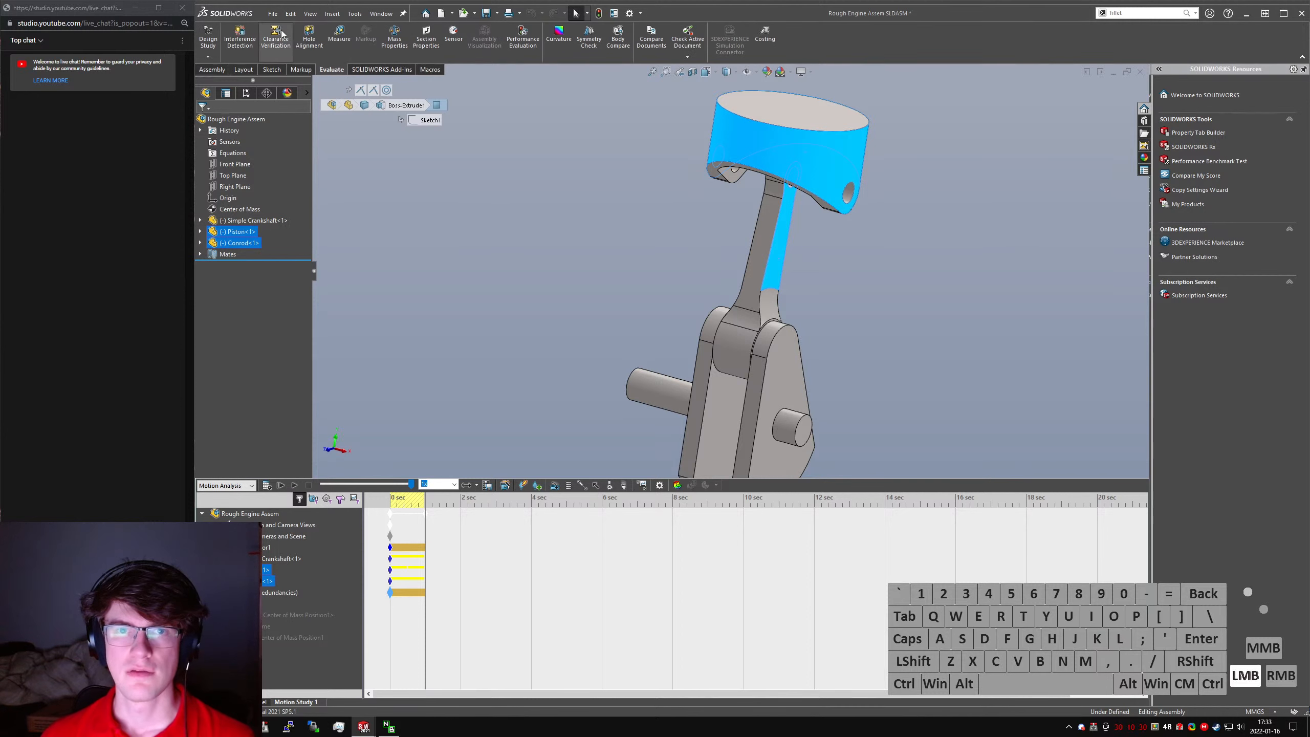
left_click(394, 36)
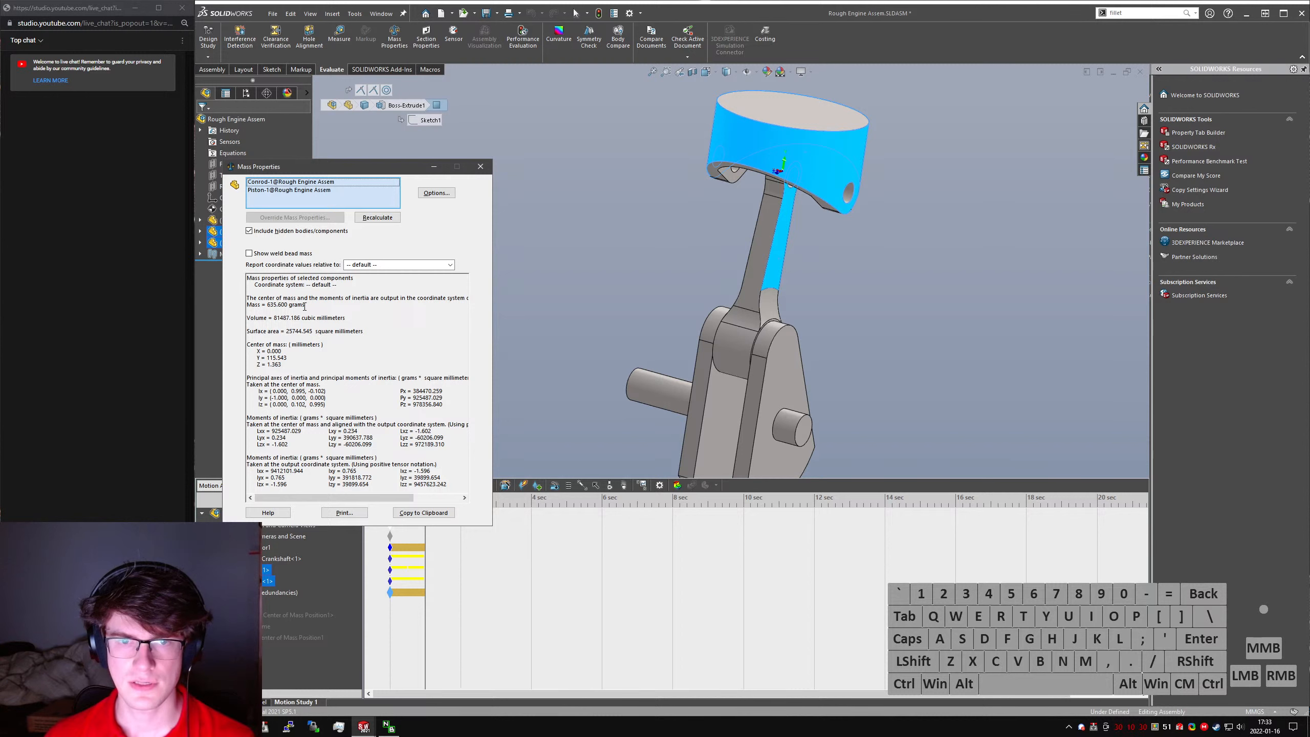
left_click(480, 166)
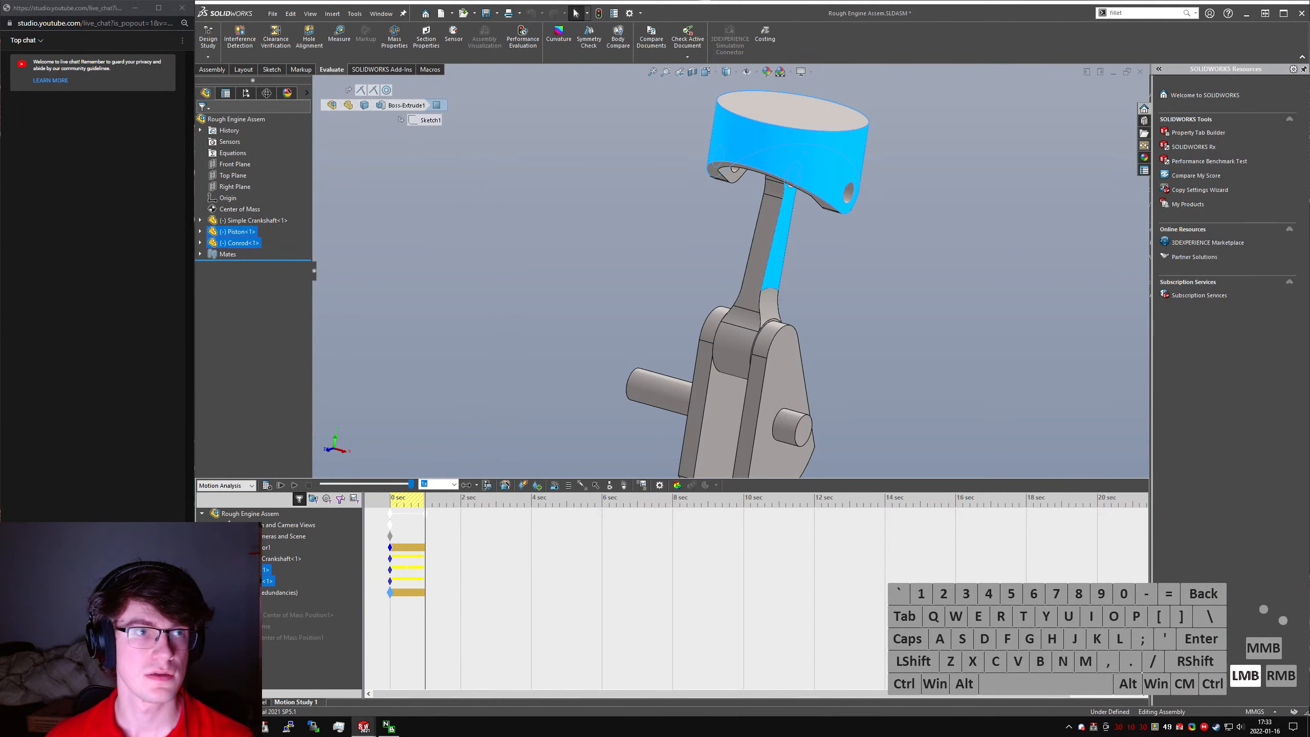
- Switch to the web browser and calculate 635.6 grams * 35 mm
left_click_drag(495, 2, 722, 165)
left_click(759, 386)
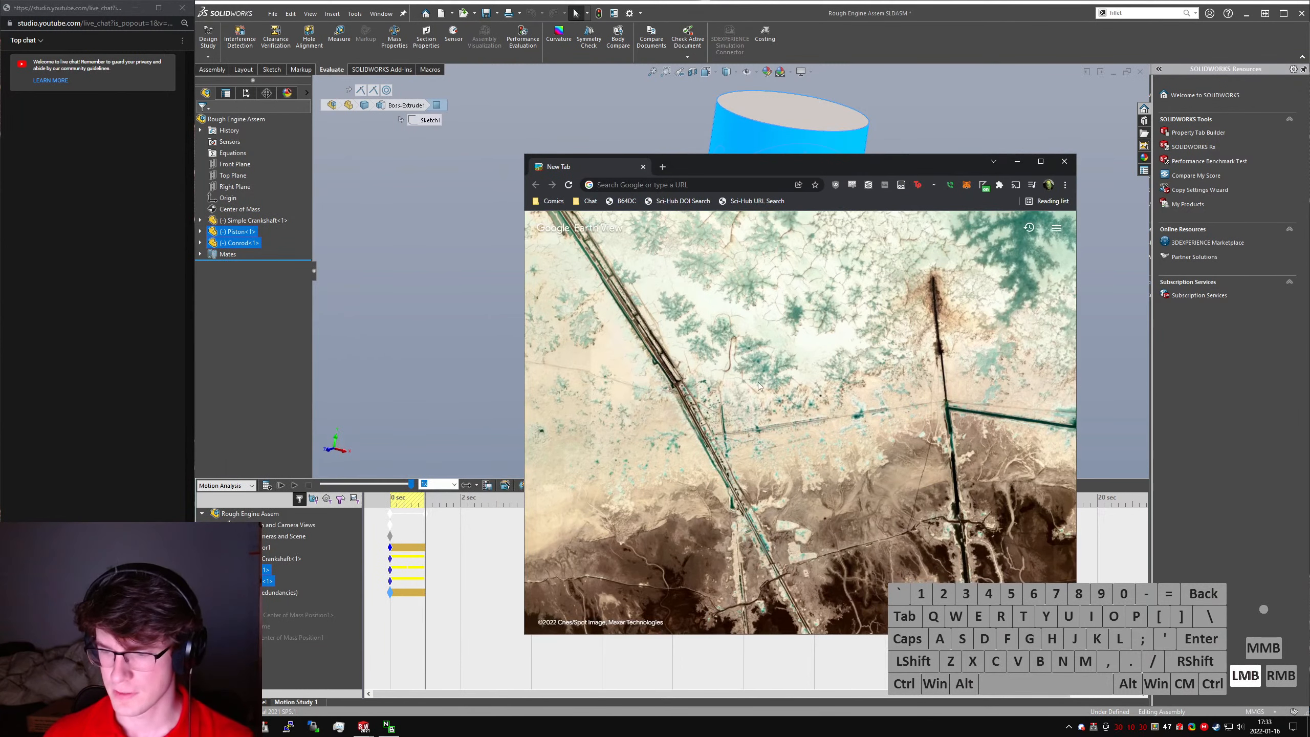
key("alt+d")
type("6")
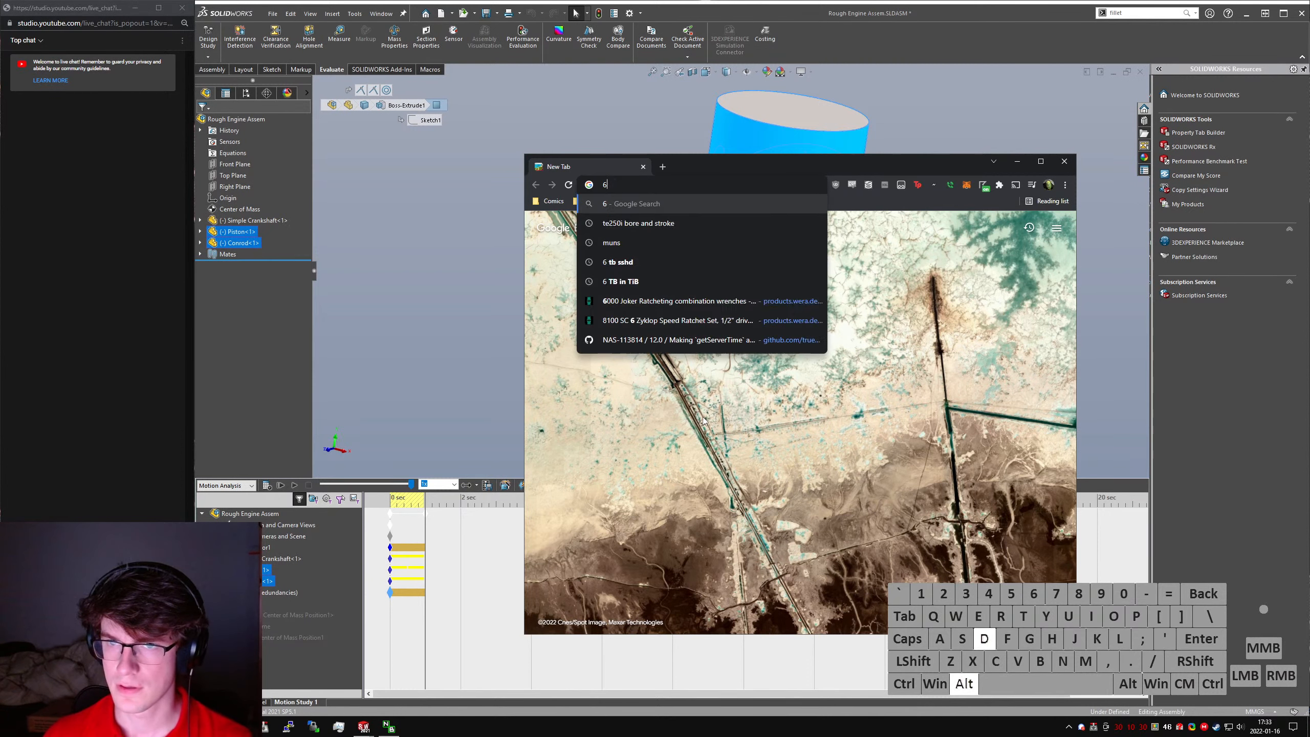
type("35.6 grams")
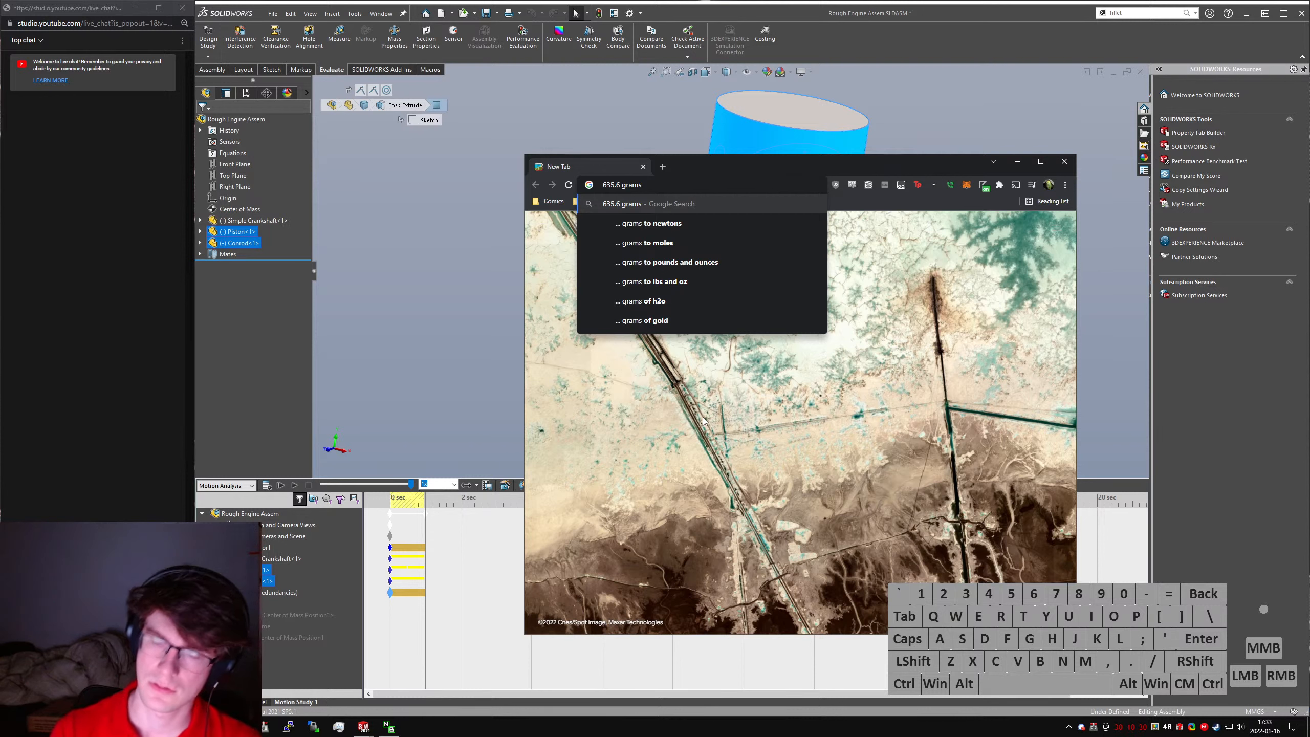
type(" * 3")
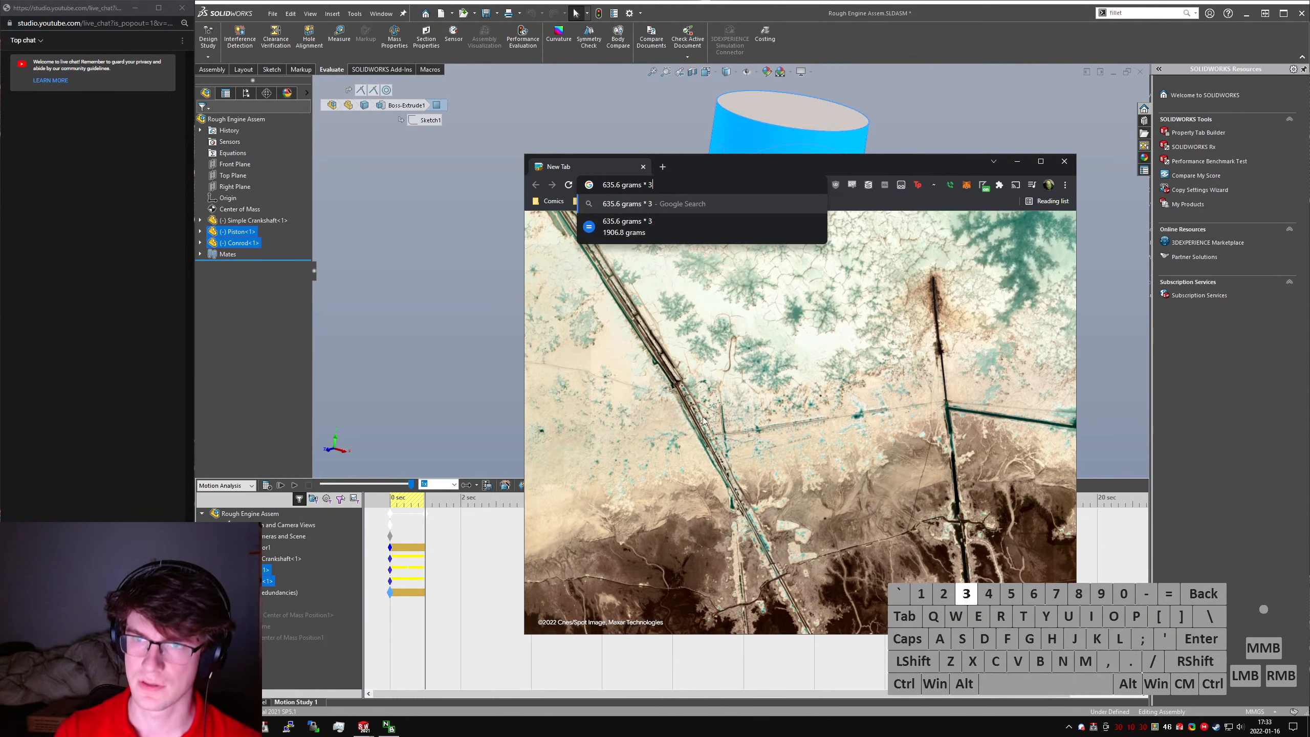
type("5")
key("BackSpace")
key("BackSpace")
type("3")
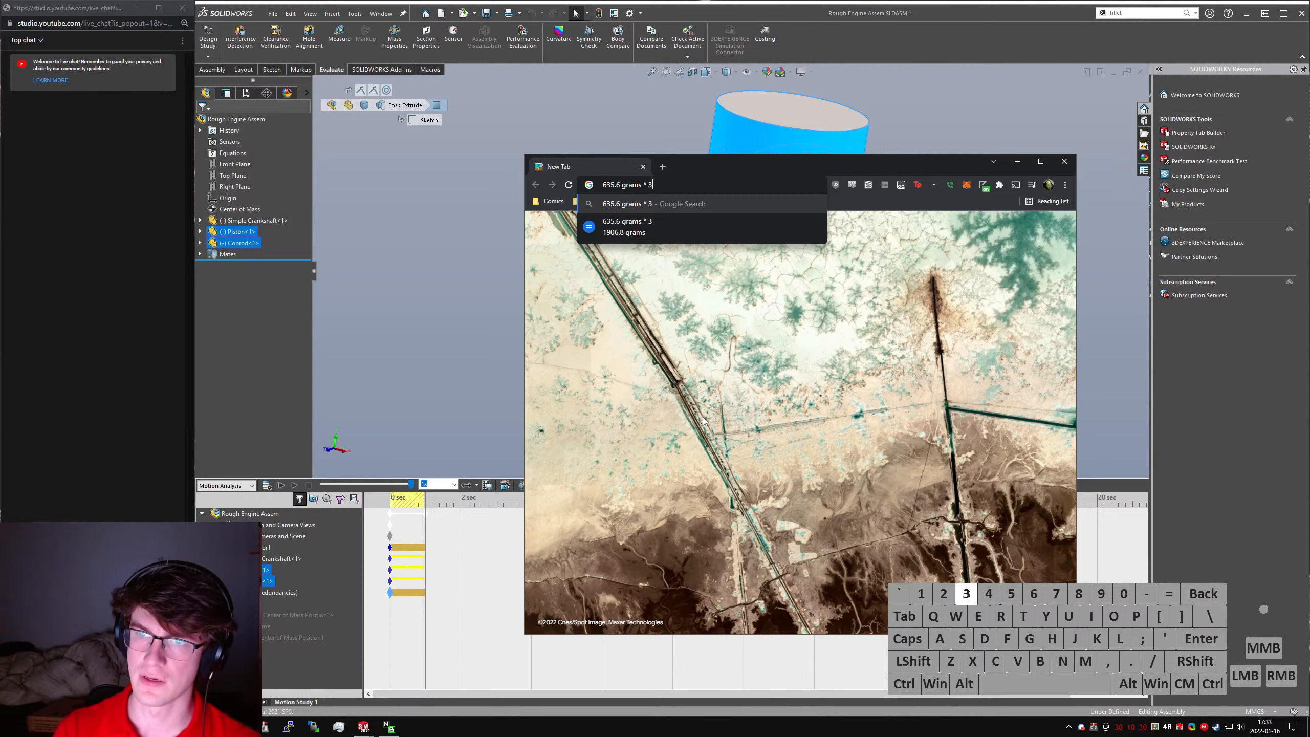
type("5 mm")
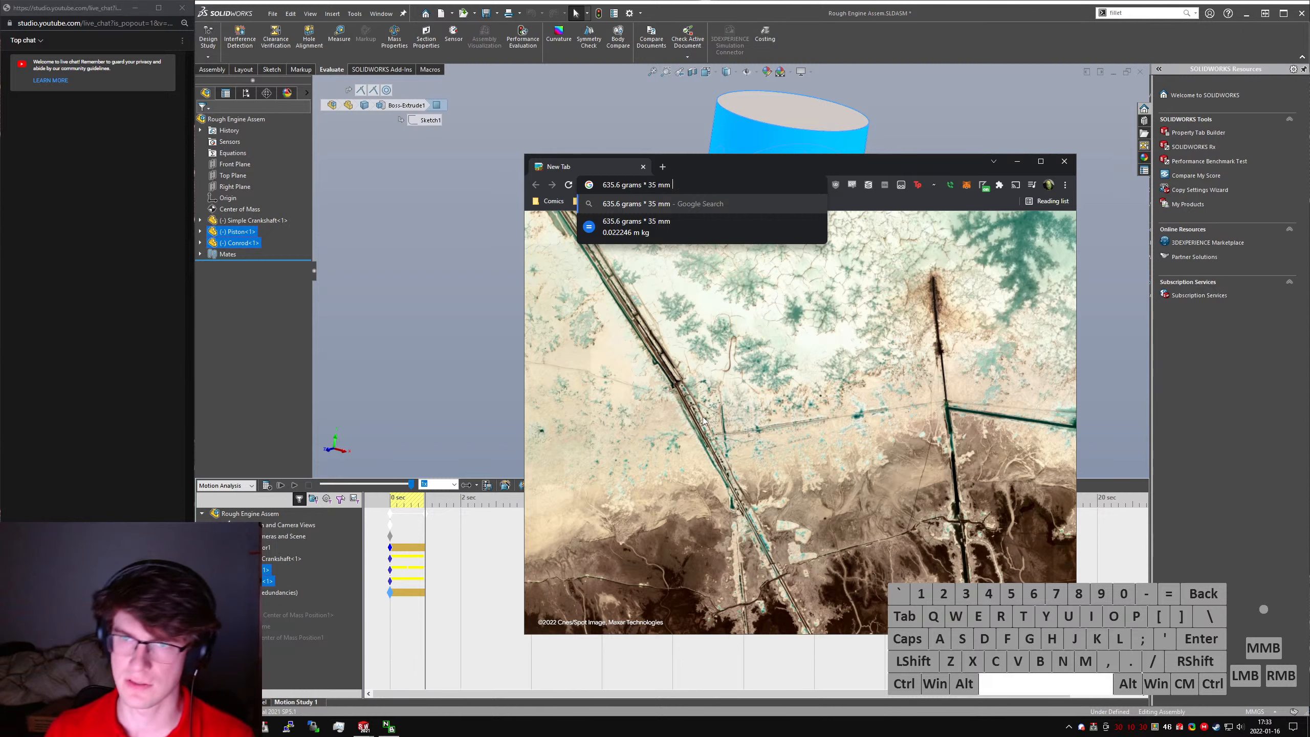
key("BackSpace")
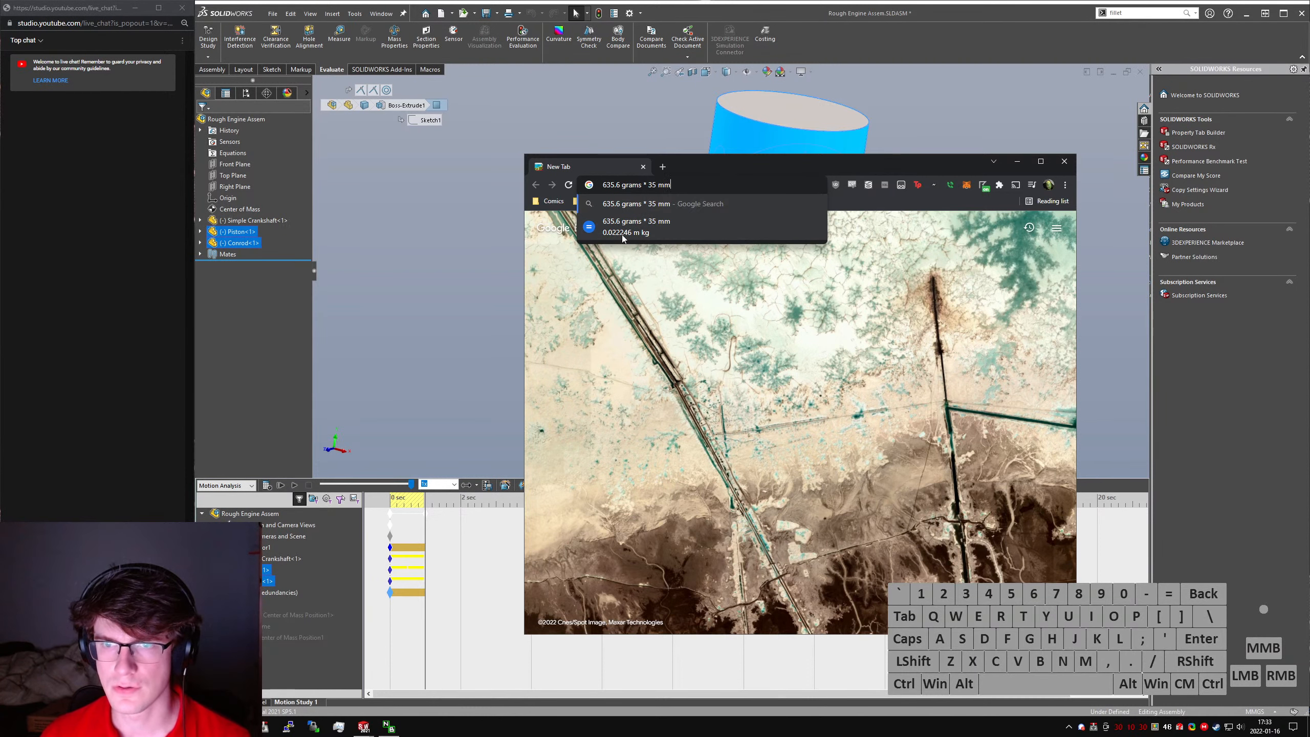
left_click(644, 167)
- Return to the engine assembly in SOLIDWORKS and open the Simple Crankshaft part in its own window
left_click(508, 222)
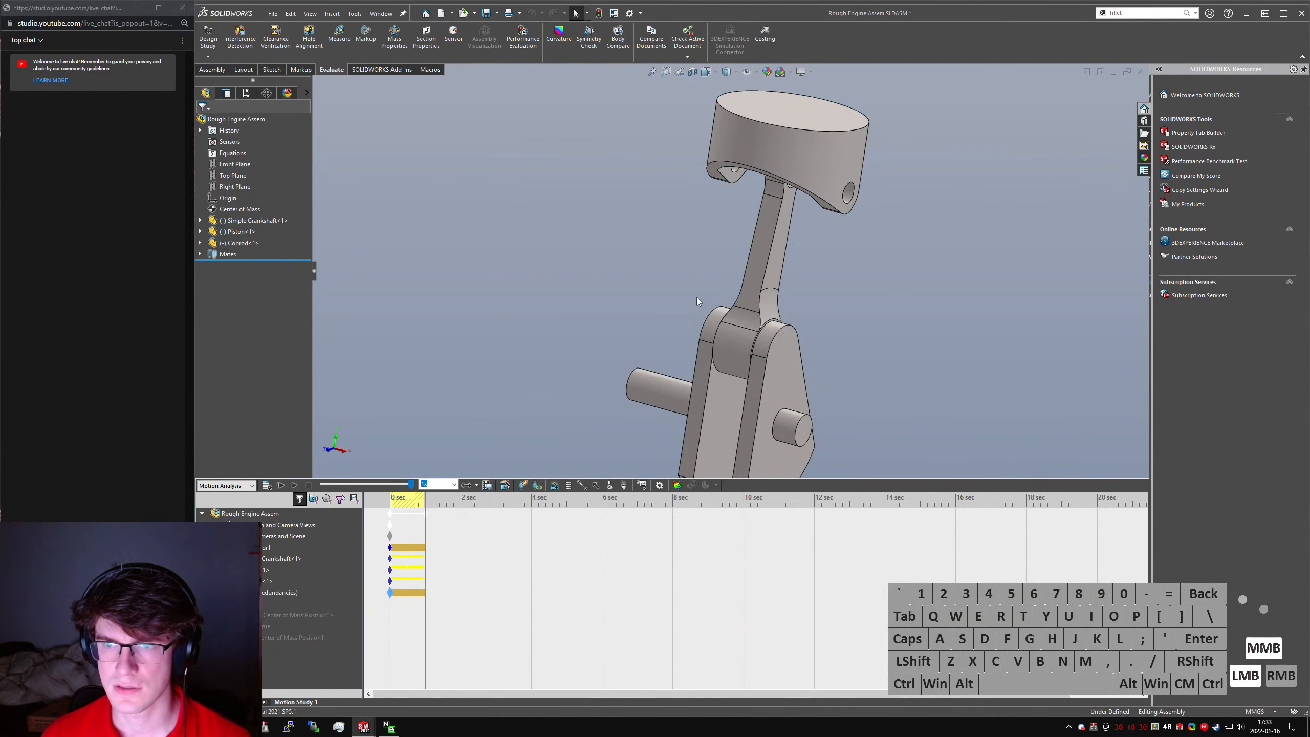
middle_click_drag(696, 297, 673, 364)
scroll(674, 368, "up", 2)
scroll(782, 393, "down", 4)
left_click(743, 334)
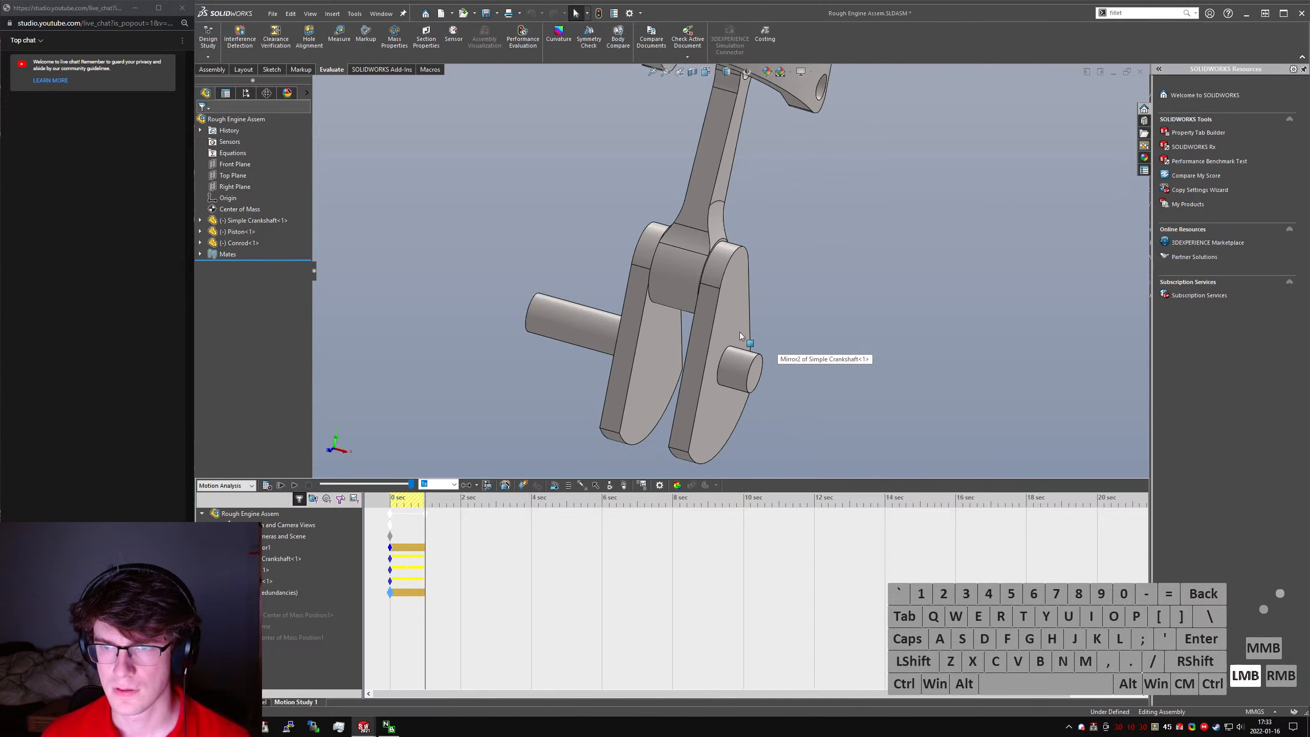
left_click(776, 284)
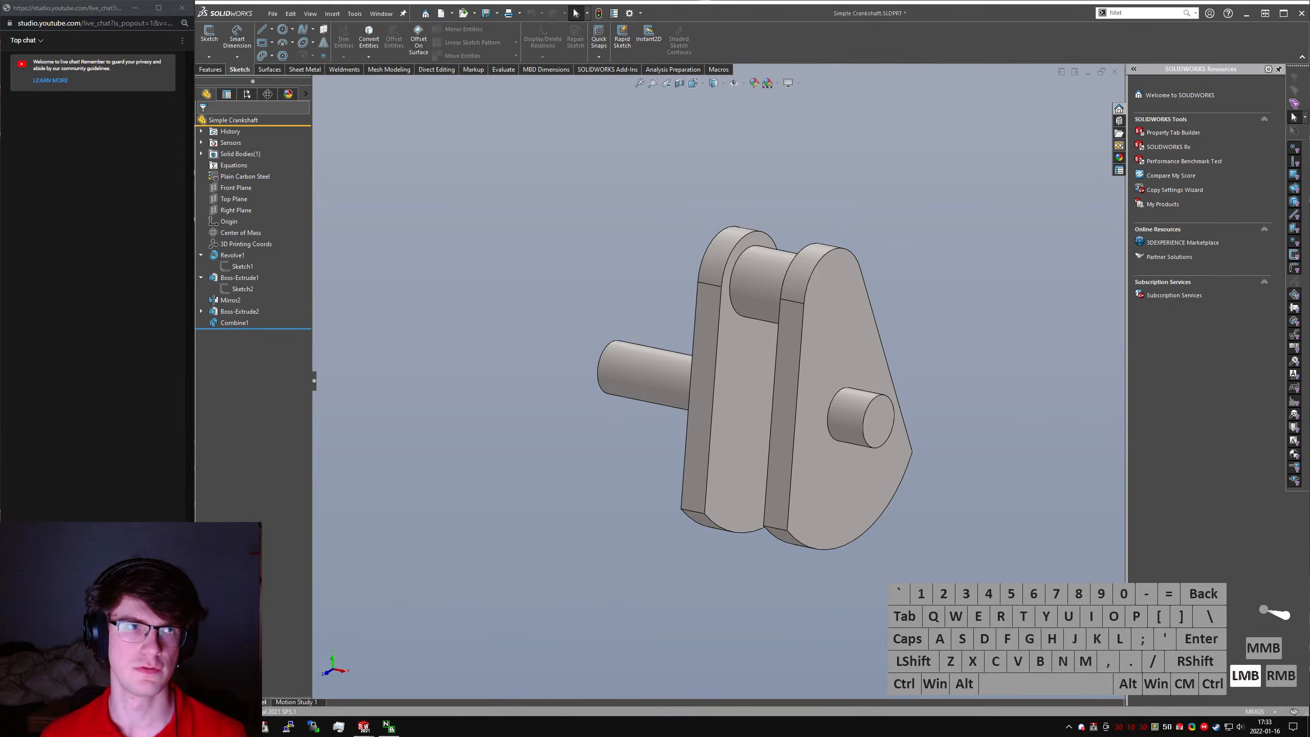
- Look up 0.022246 m * kg in the web browser and return to the crankshaft part in SOLIDWORKS
left_click_drag(0, 217, 784, 214)
key("alt+d")
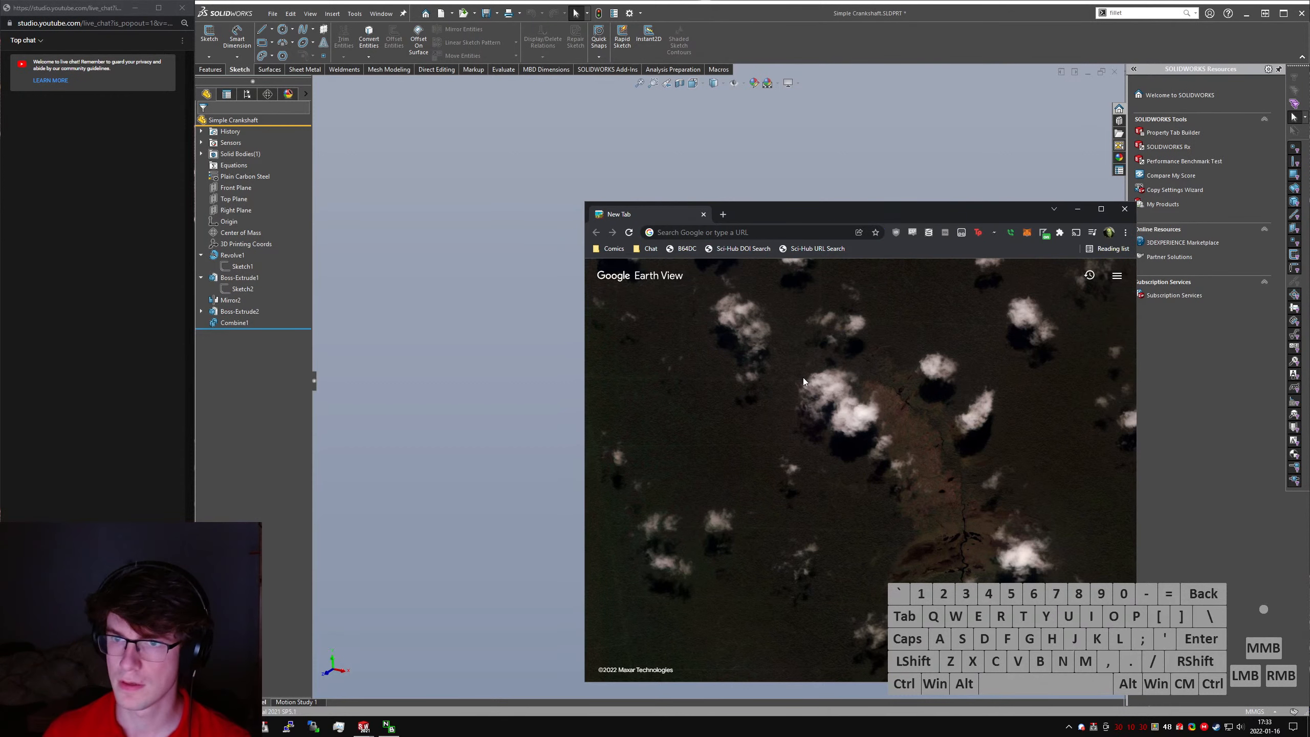
type("0.22")
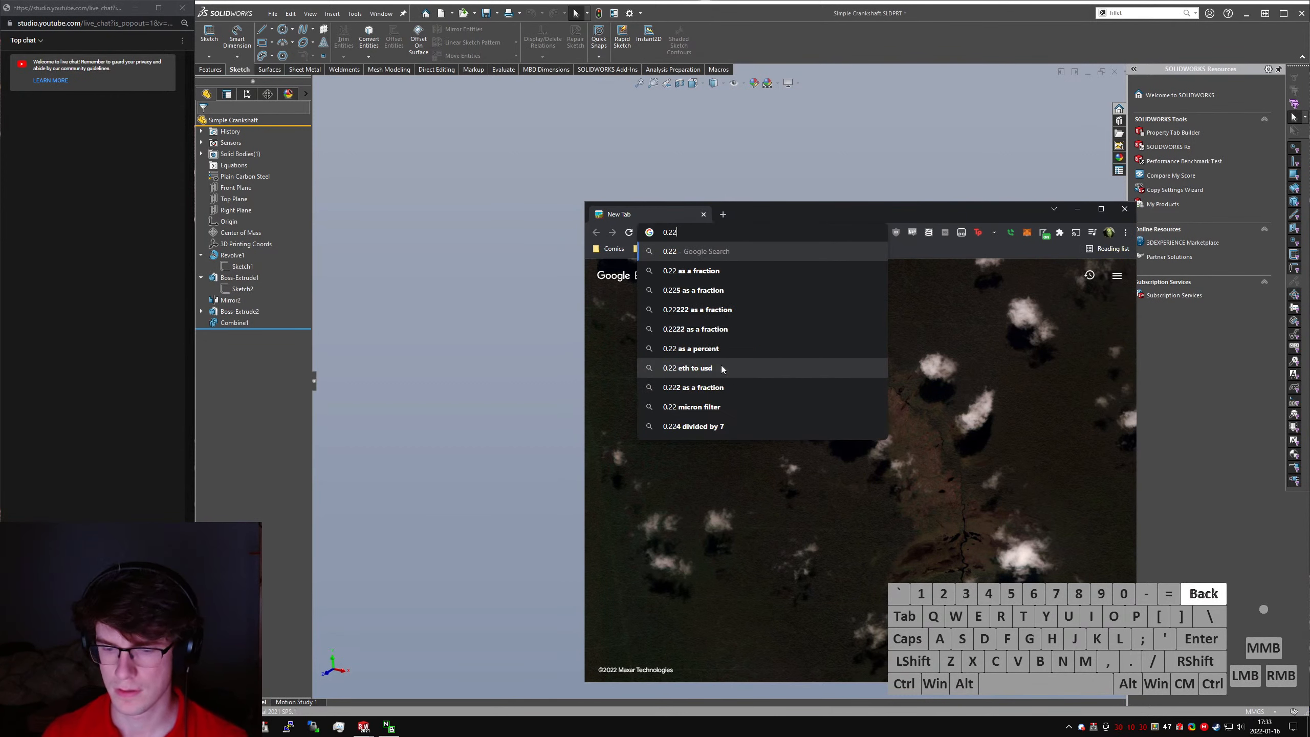
key("BackSpace")
key("BackSpace")
type("022246 ")
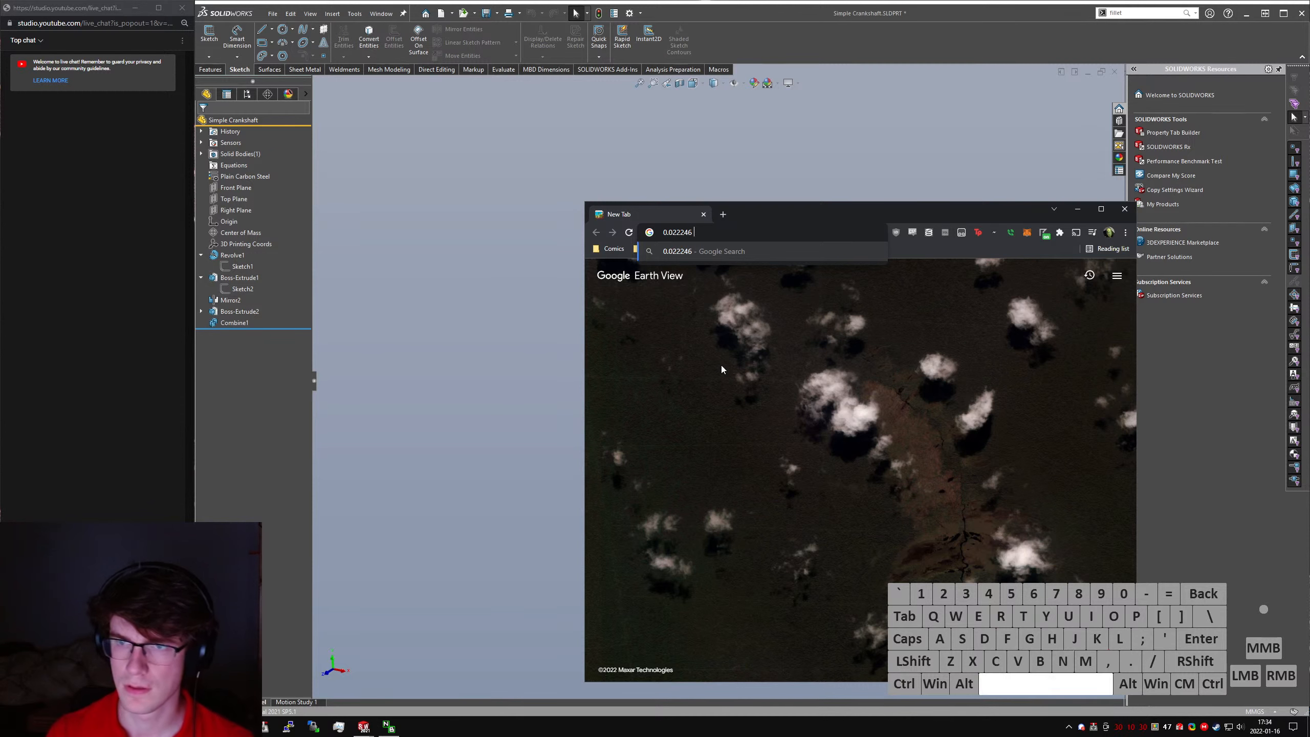
type("m * kg/")
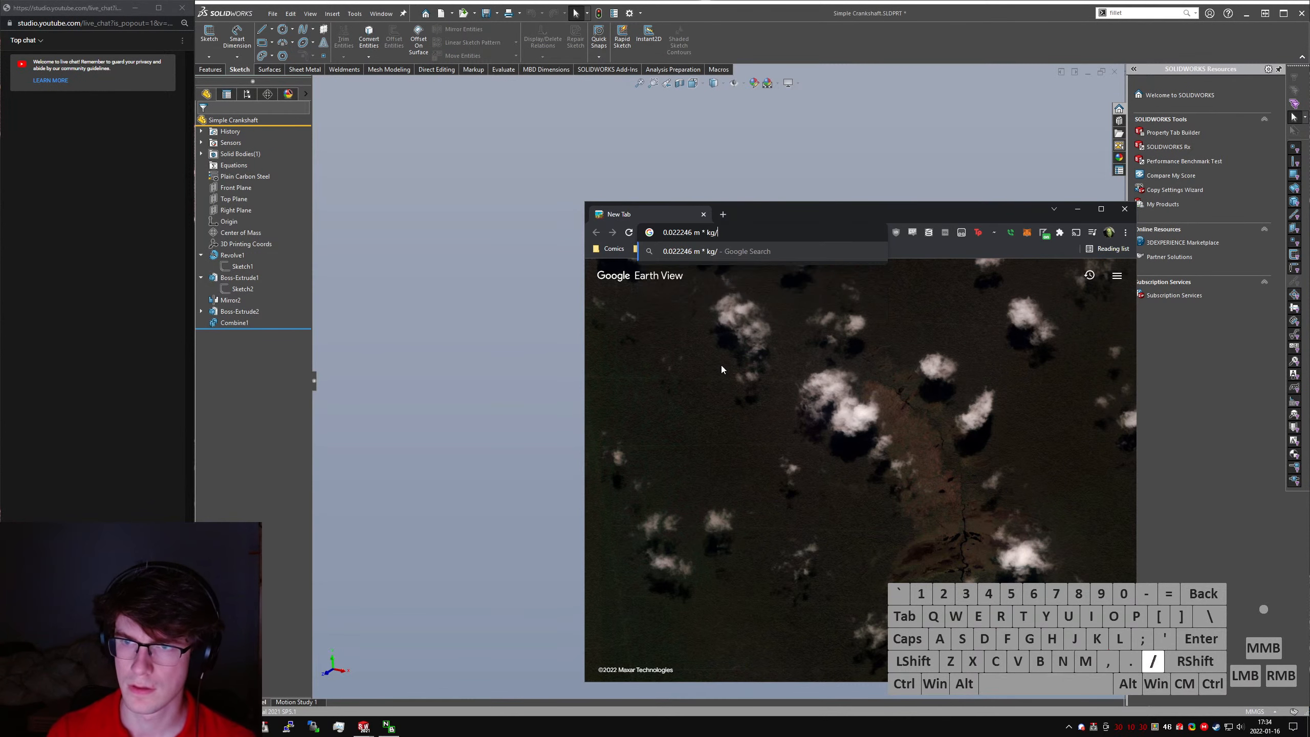
key("BackSpace")
key("Return")
left_click(585, 327)
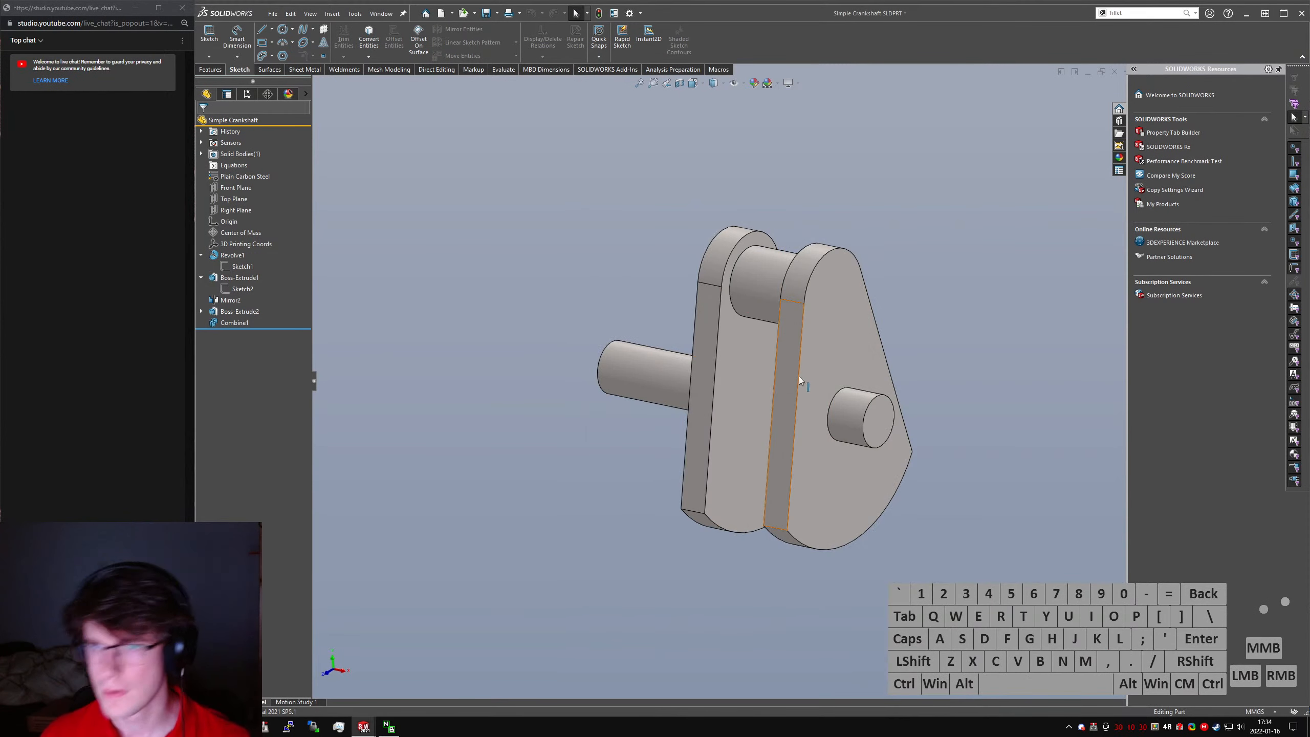
- Evaluate the crankshaft's mass properties and examine where its center of mass lies in the right view
left_click(494, 71)
left_click(329, 41)
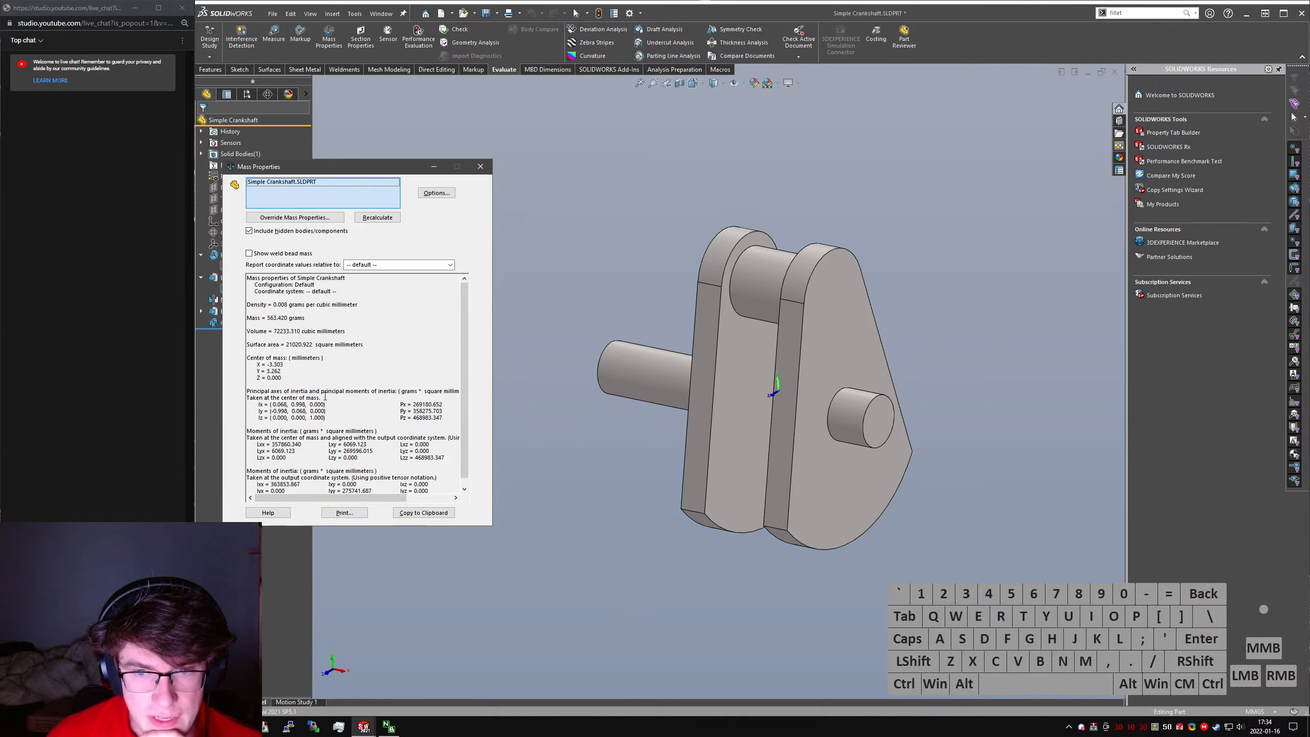
scroll(325, 397, "down", 1)
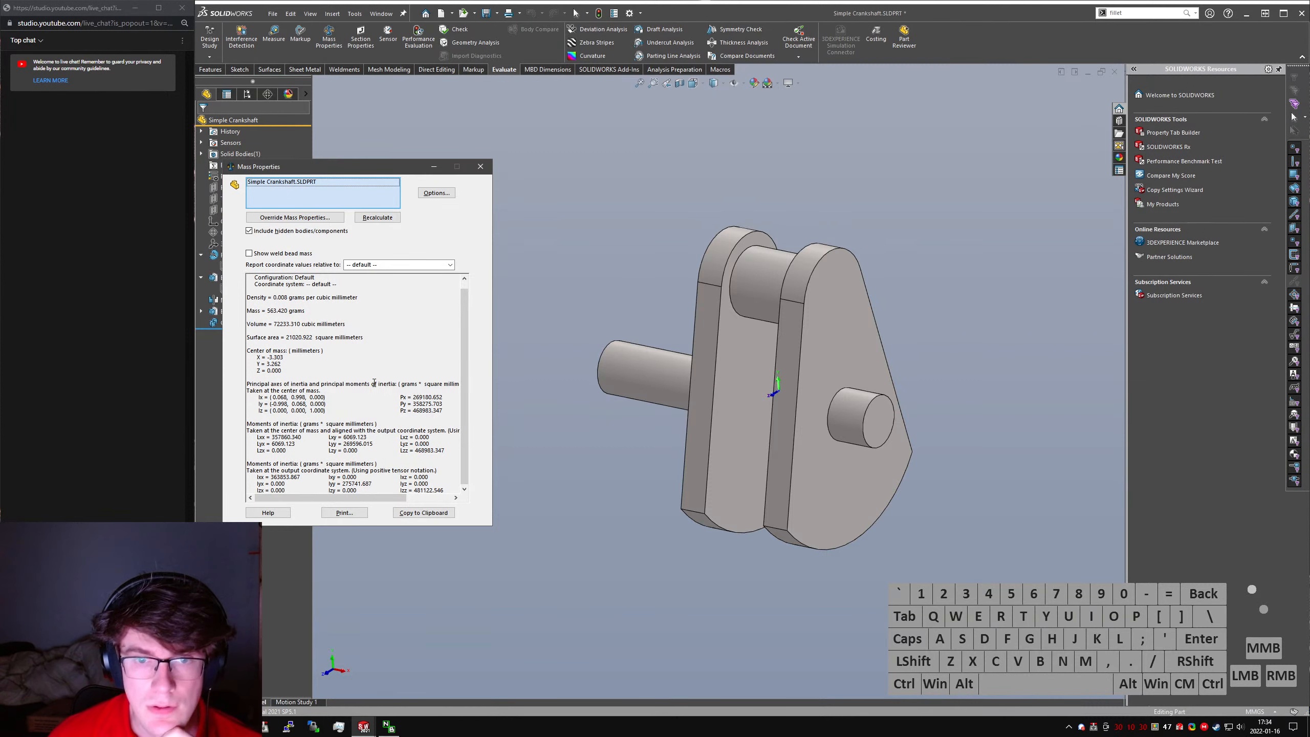
scroll(375, 382, "up", 1)
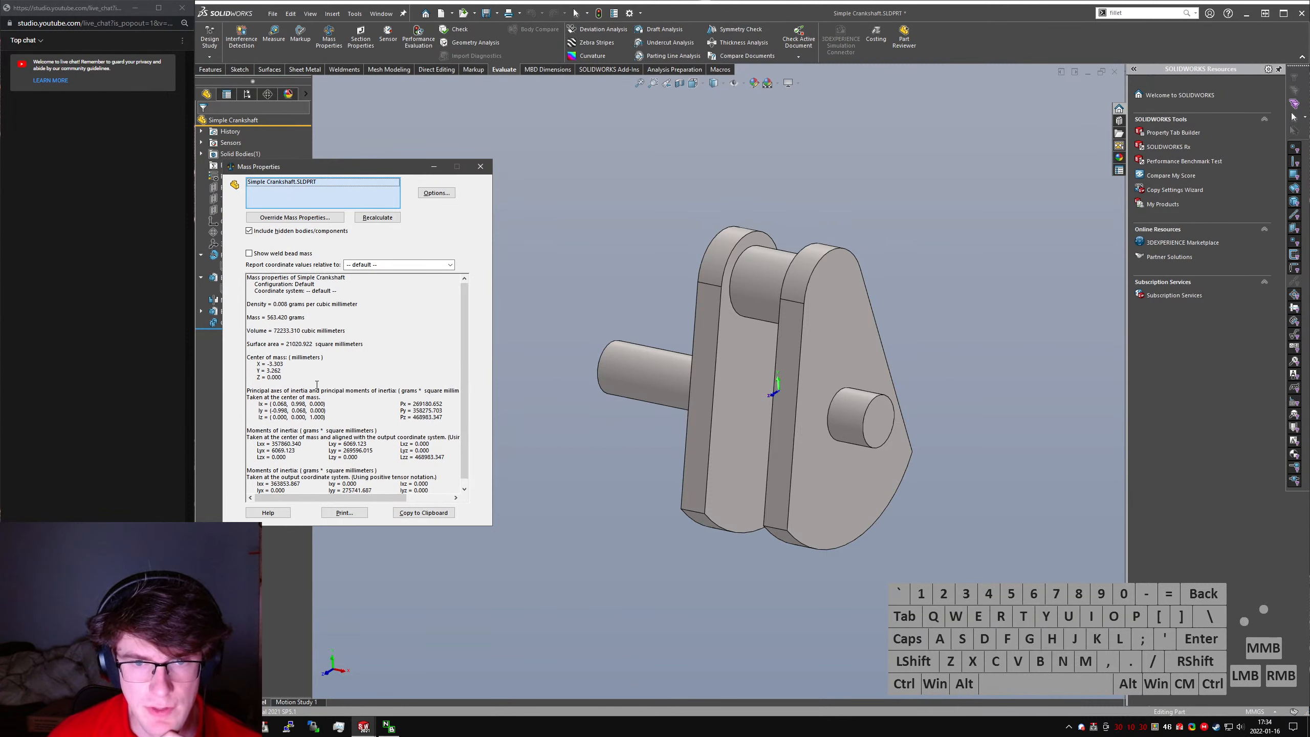
middle_click_drag(825, 400, 755, 400)
key("ctrl+1")
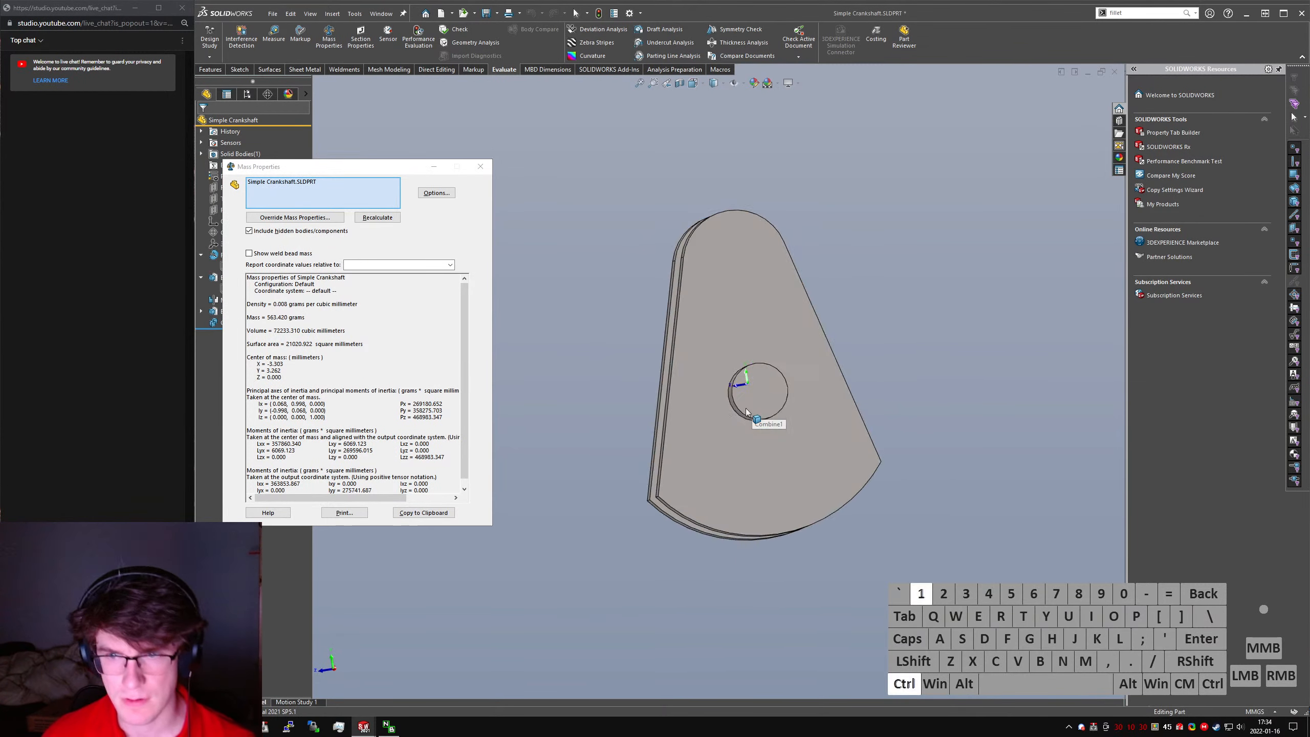
key("ctrl+4")
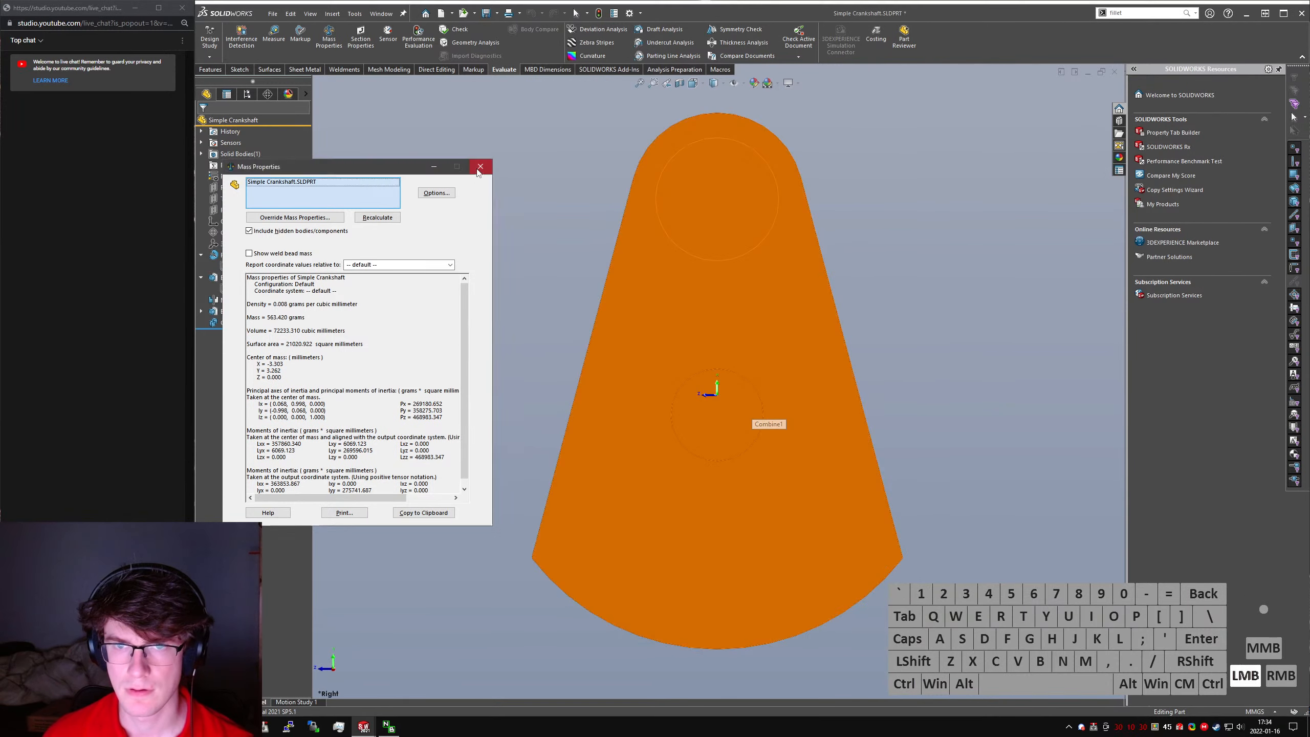
- Close the mass properties and examine the crankshaft's origin from the bottom, isometric and front views
key("Escape")
key("ctrl+5")
key("ctrl+6")
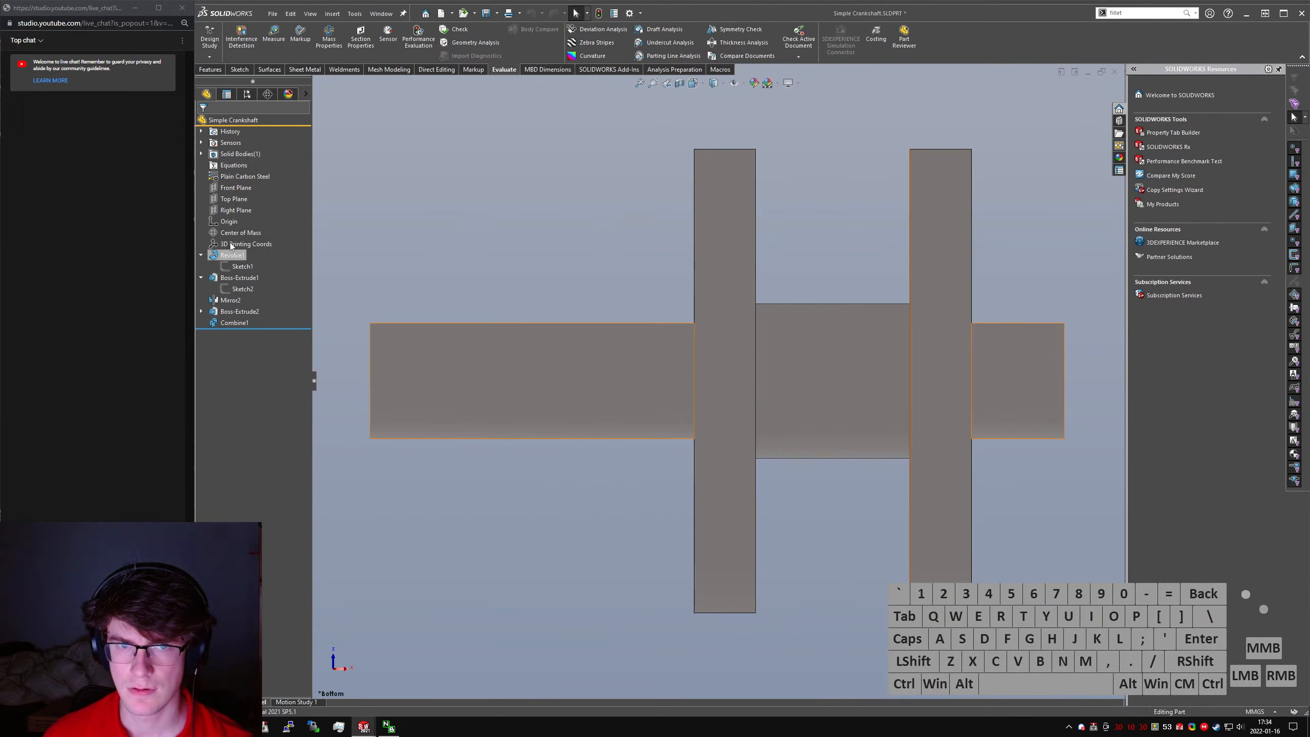
left_click(228, 221)
key("ctrl+7")
key("ctrl+1")
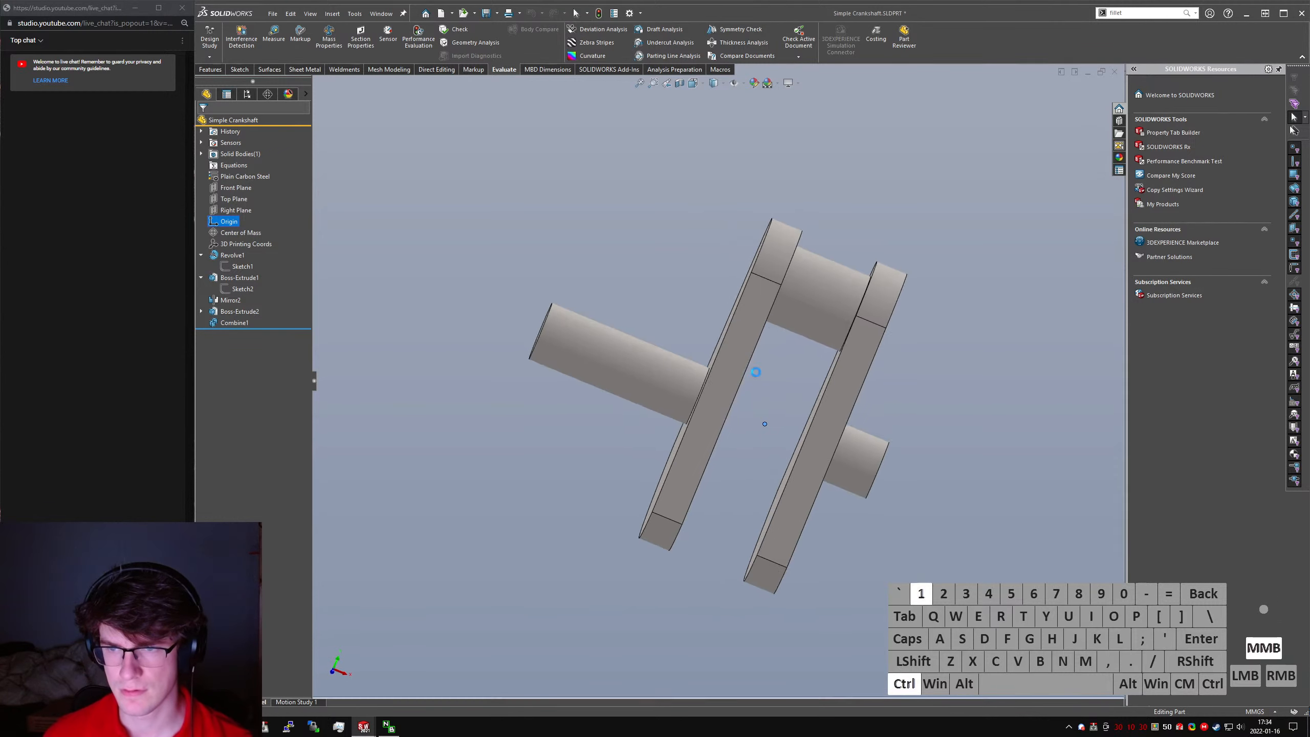
left_click(521, 248)
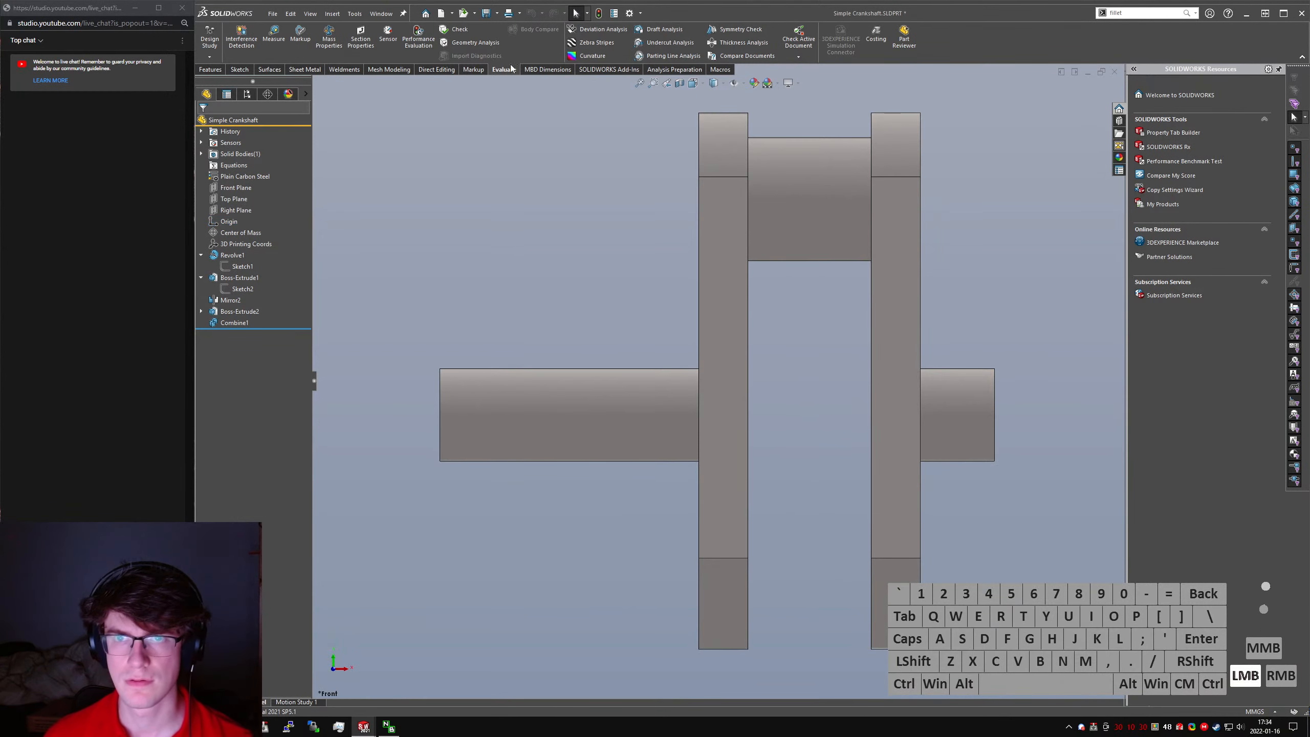
- Evaluate the Simple Crankshaft's mass properties relative to the default coordinate system and read its mass and center of mass
left_click(328, 36)
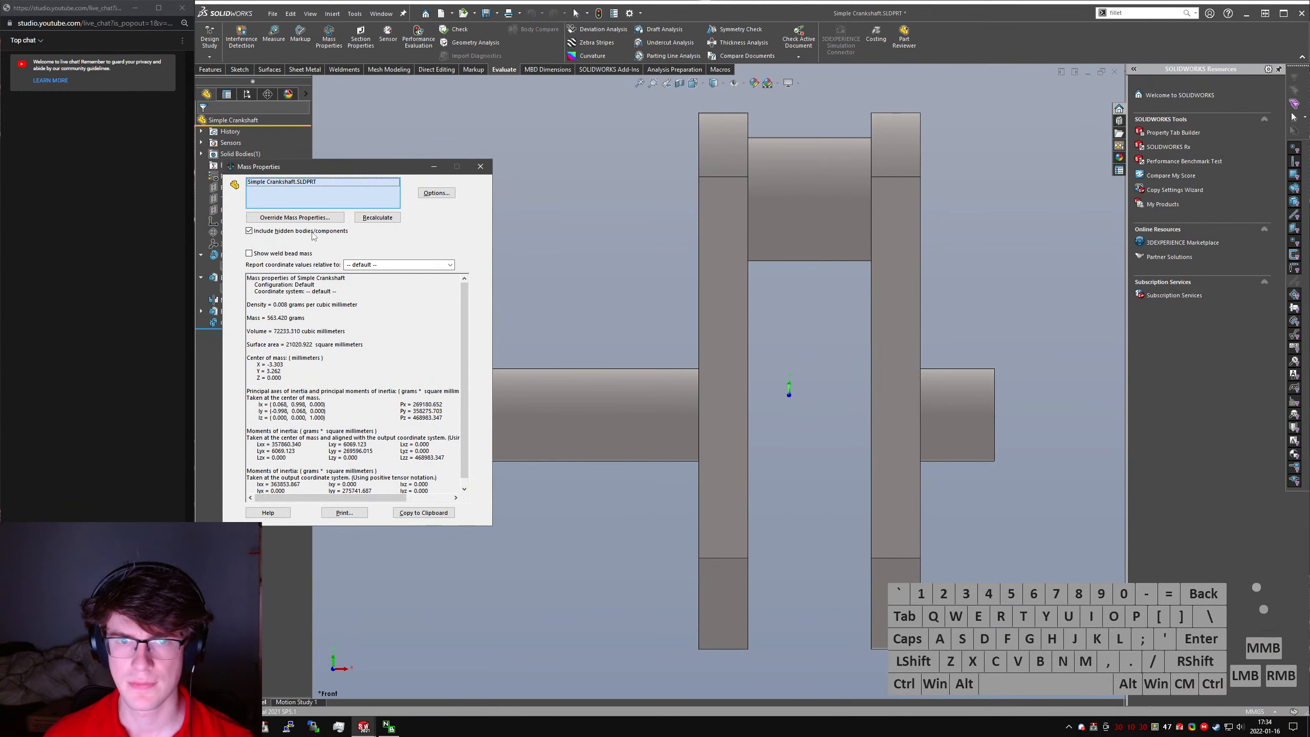
left_click(438, 263)
left_click(438, 263)
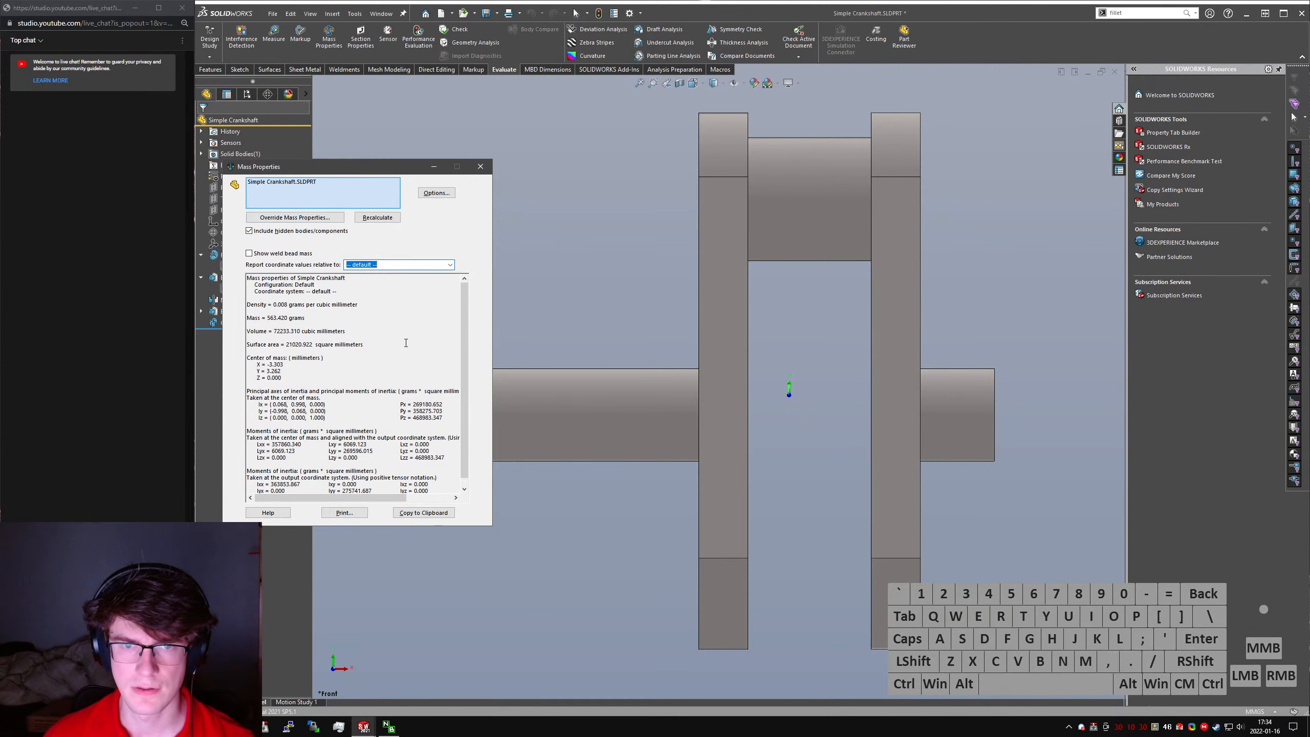
scroll(406, 343, "down", 1)
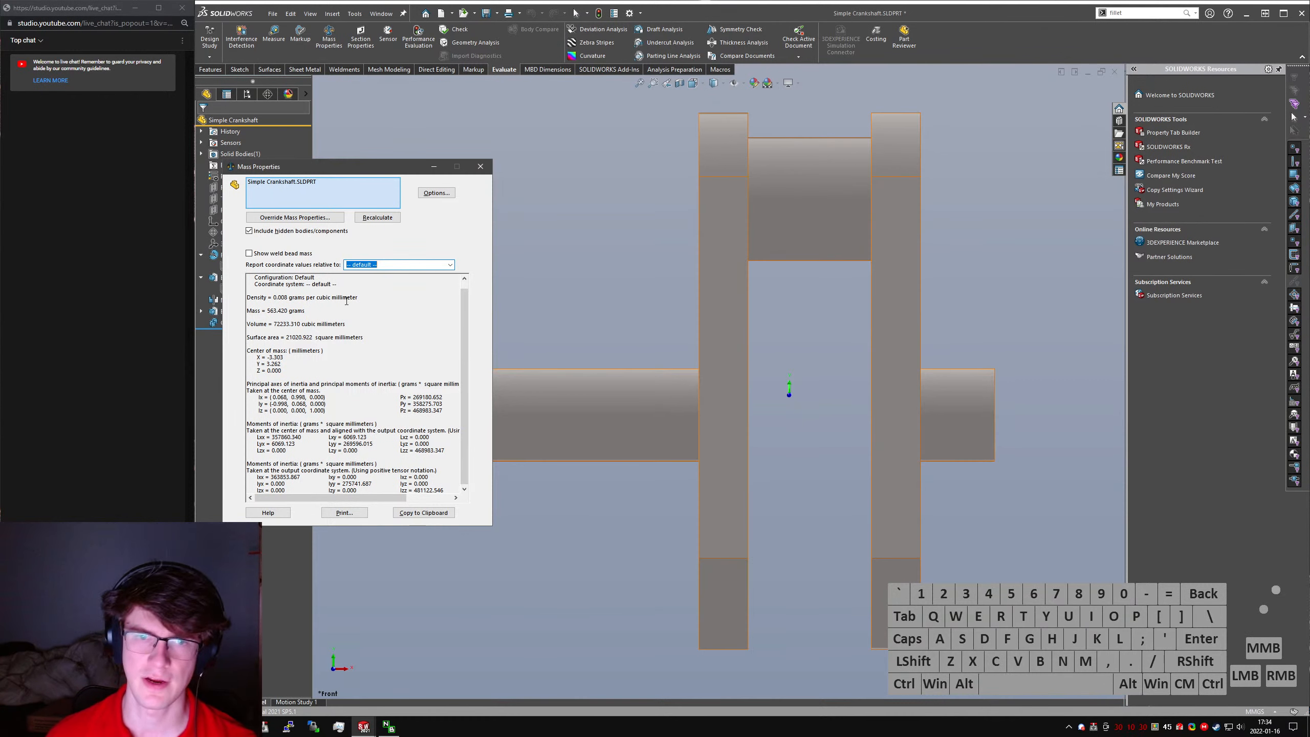
- Switch to the web browser, calculate 0.022246 m * kg/(563 grams), and close the calculation and the mass properties
key("alt+Tab")
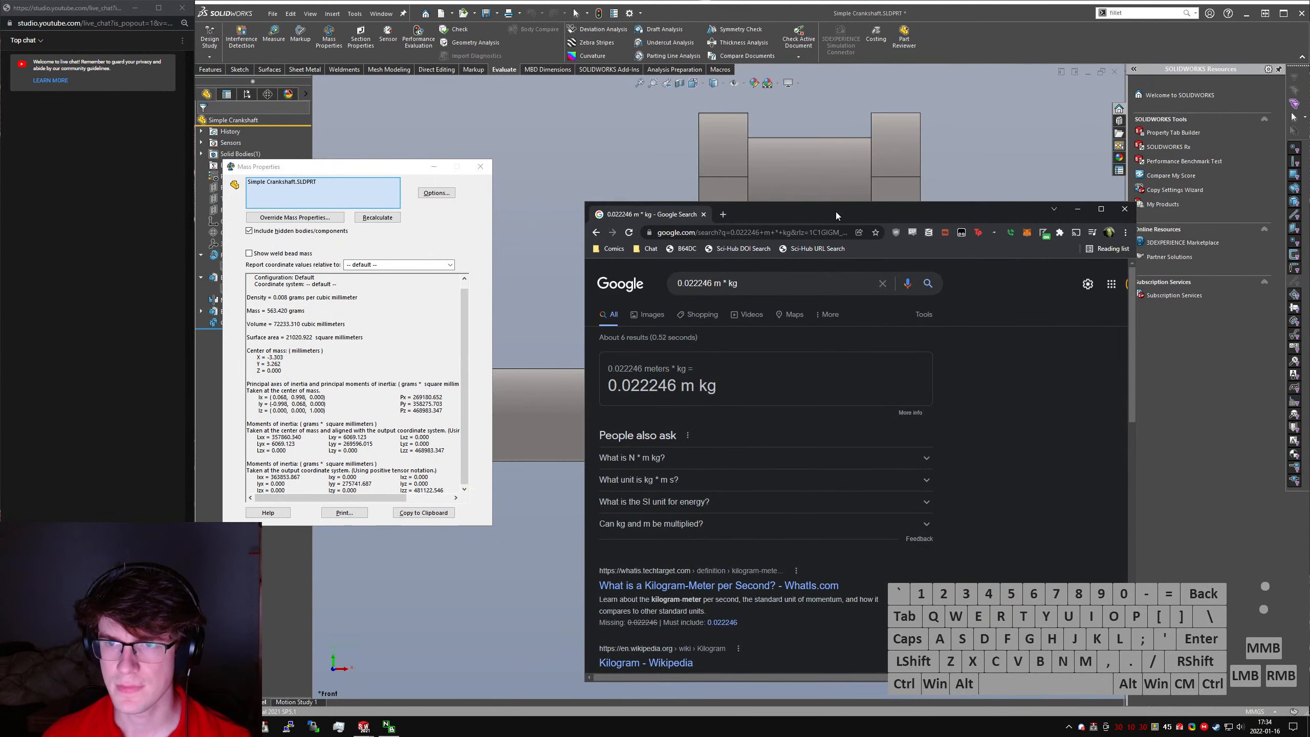
left_click_drag(838, 213, 952, 163)
left_click(880, 236)
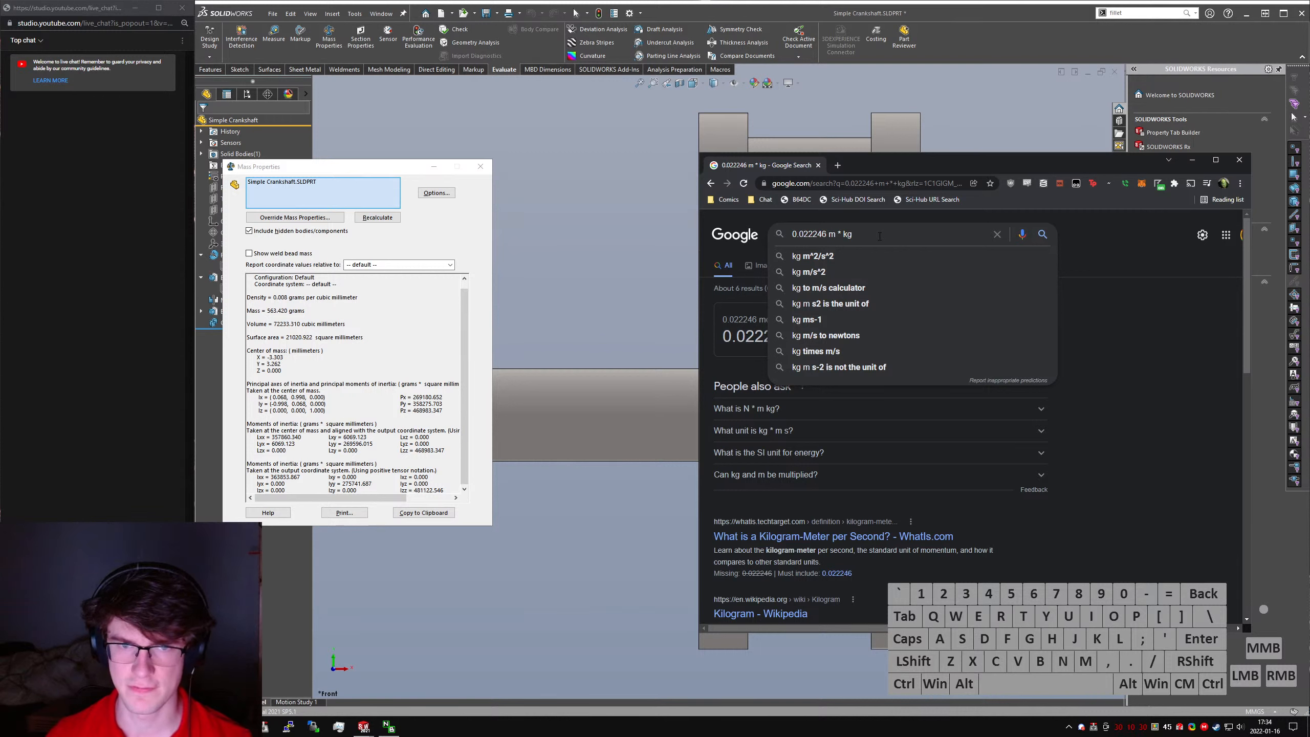
type("/(53")
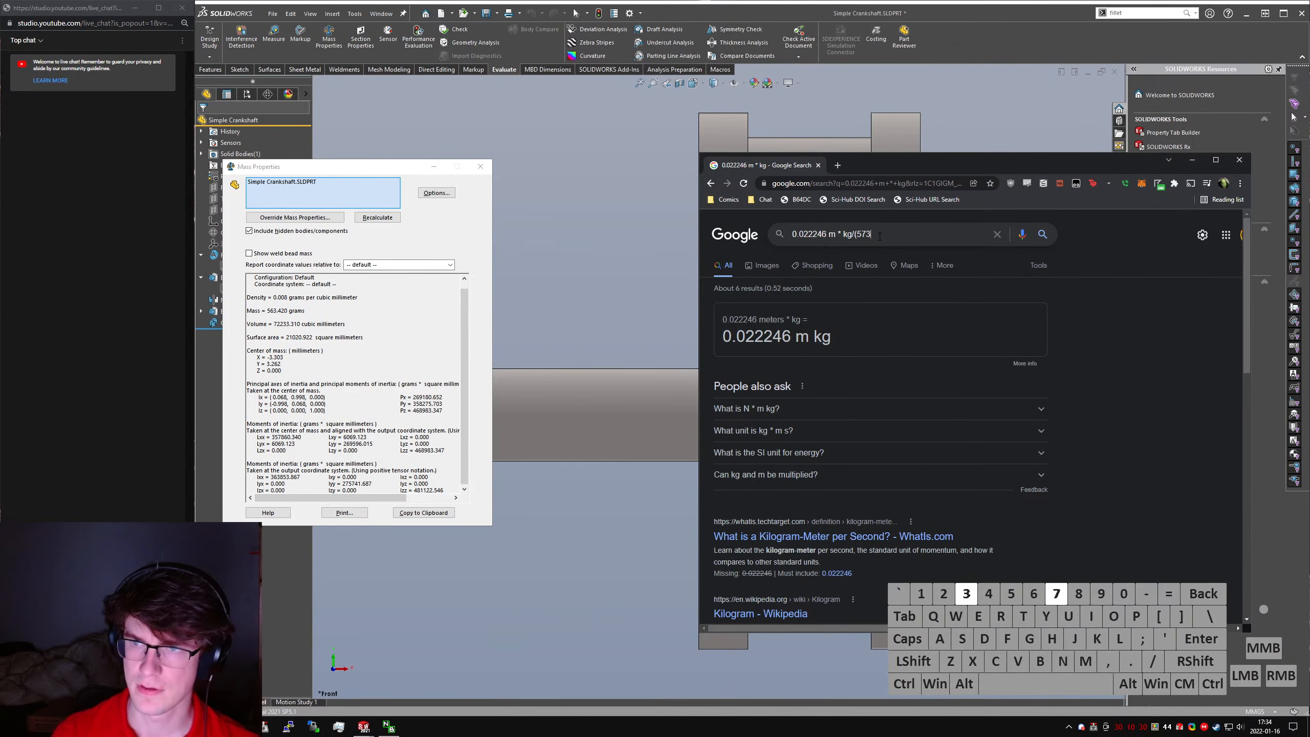
key("BackSpace")
key("BackSpace")
type("63")
key("BackSpace")
key("BackSpace")
type("673")
key("BackSpace")
key("BackSpace")
key("BackSpace")
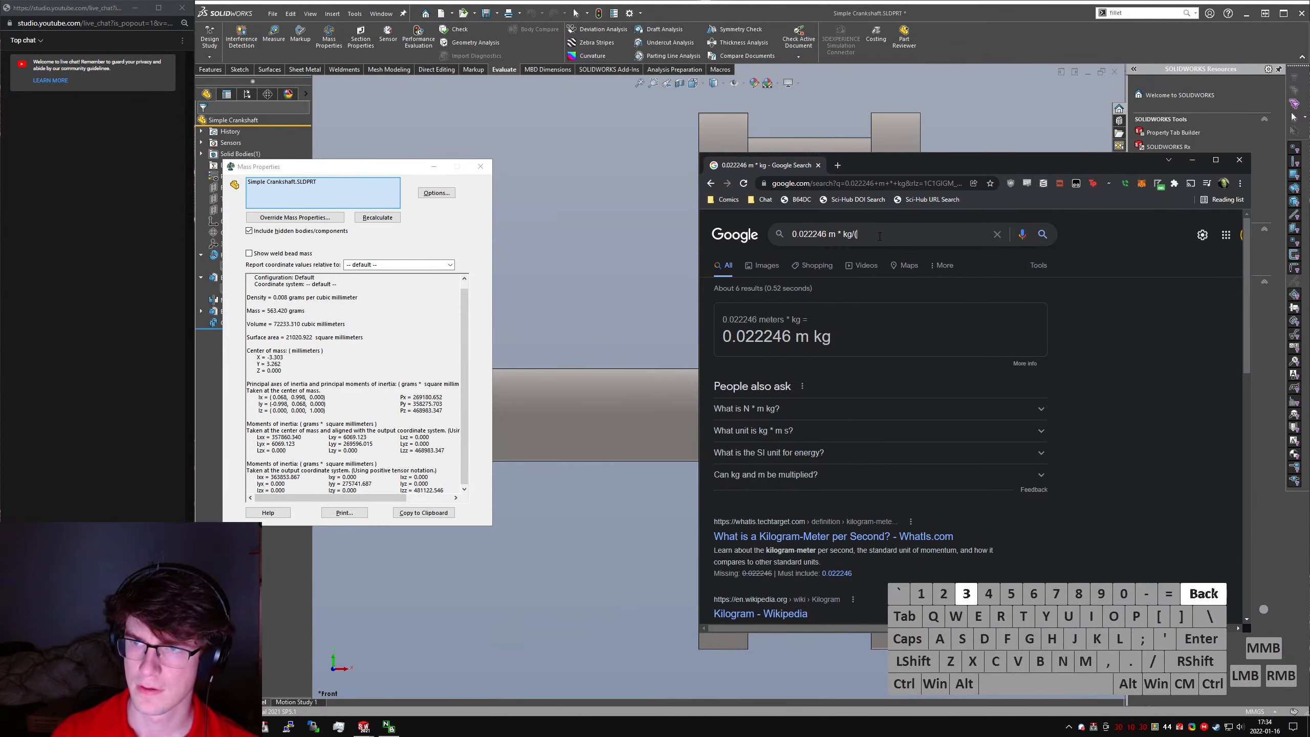
type("67")
key("BackSpace")
key("BackSpace")
type("573")
key("BackSpace")
key("BackSpace")
type("64")
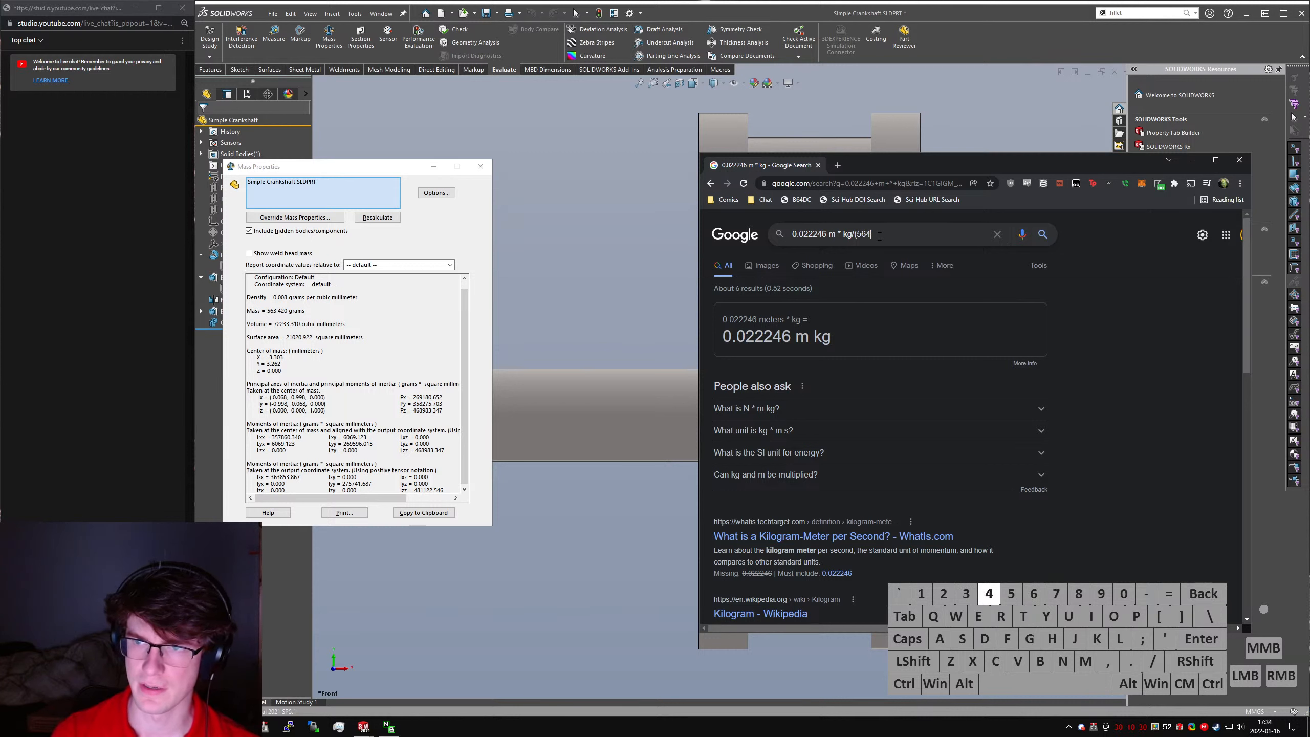
key("BackSpace")
type("3 grams)/")
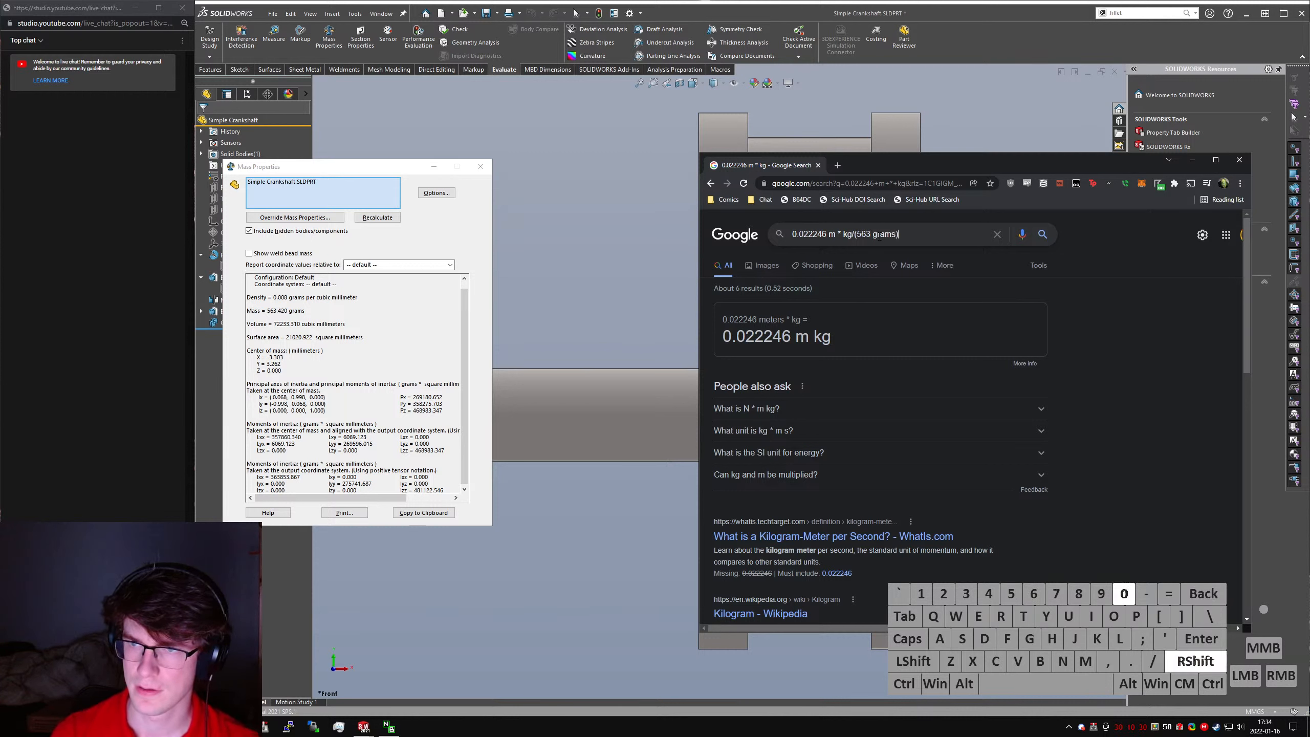
key("BackSpace")
key("Return")
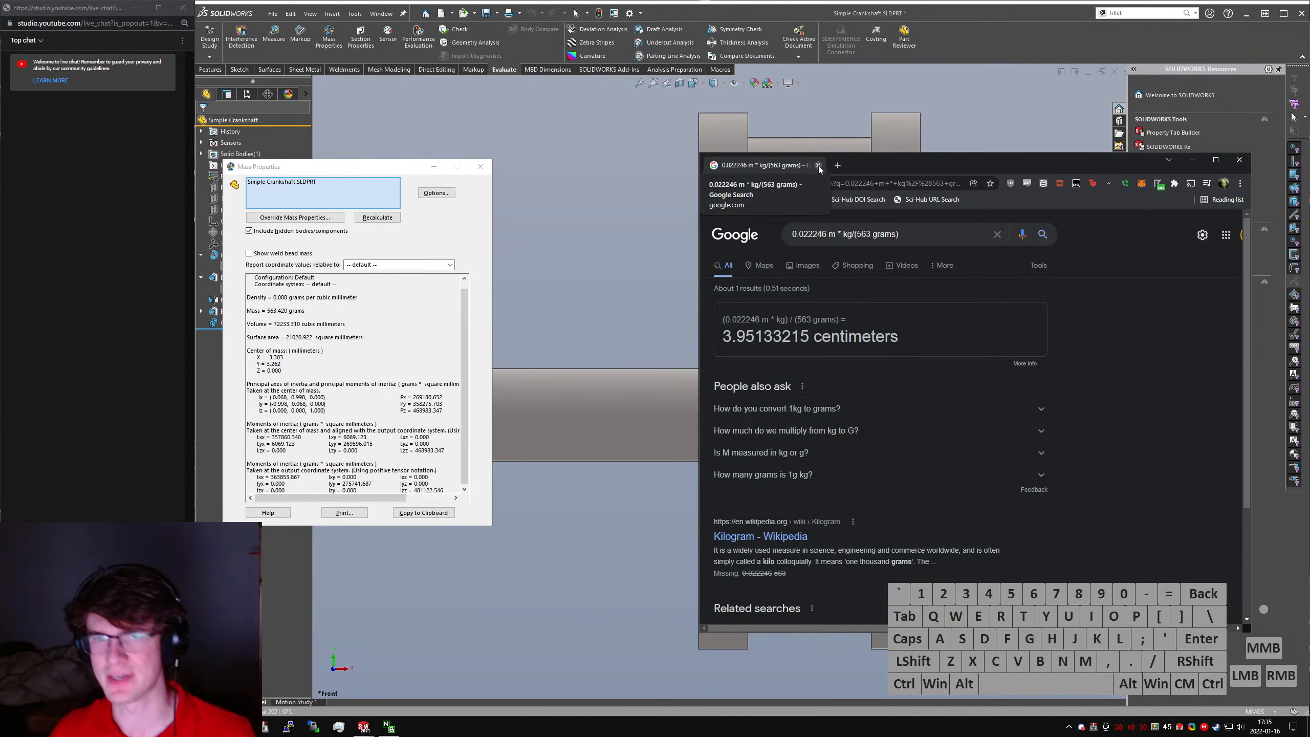
left_click(820, 166)
left_click(480, 166)
- Set the thickness of the crankshaft's webs to 10 mm by changing the depth of Boss-Extrude1
key("f")
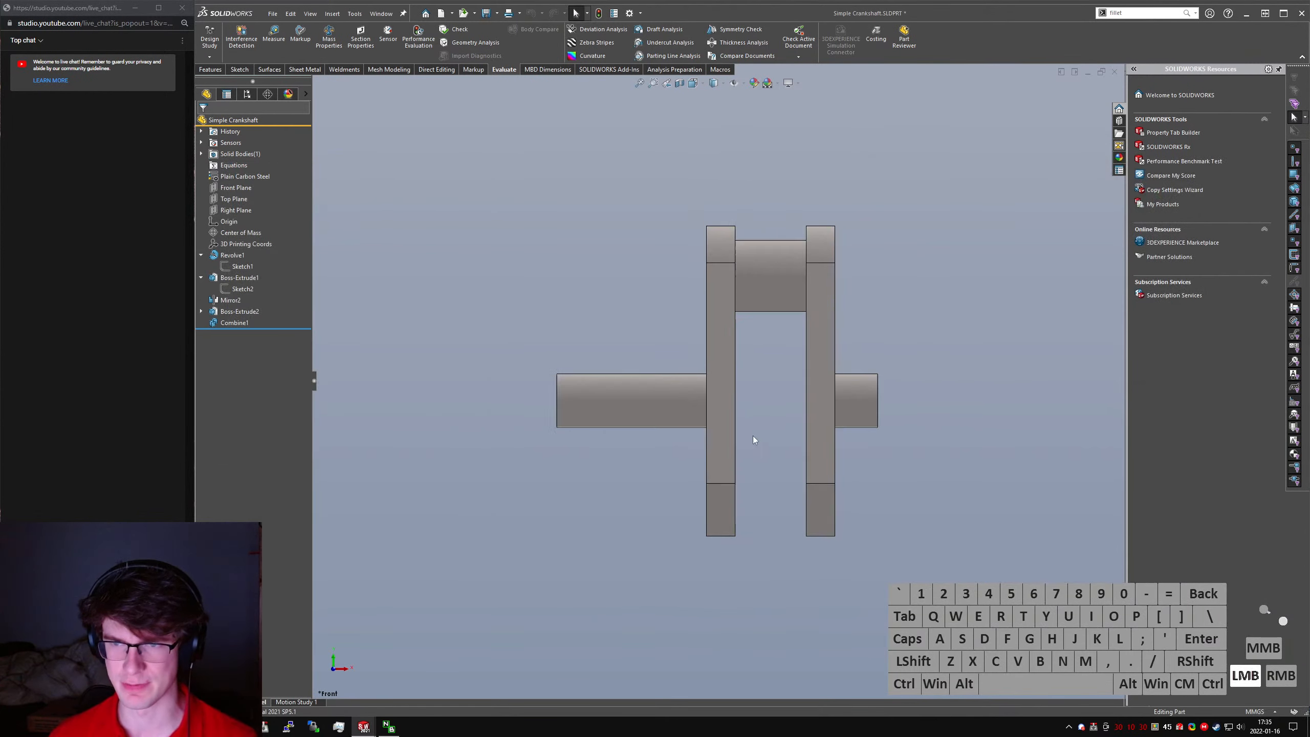
middle_click_drag(753, 440, 668, 508)
left_click(703, 424)
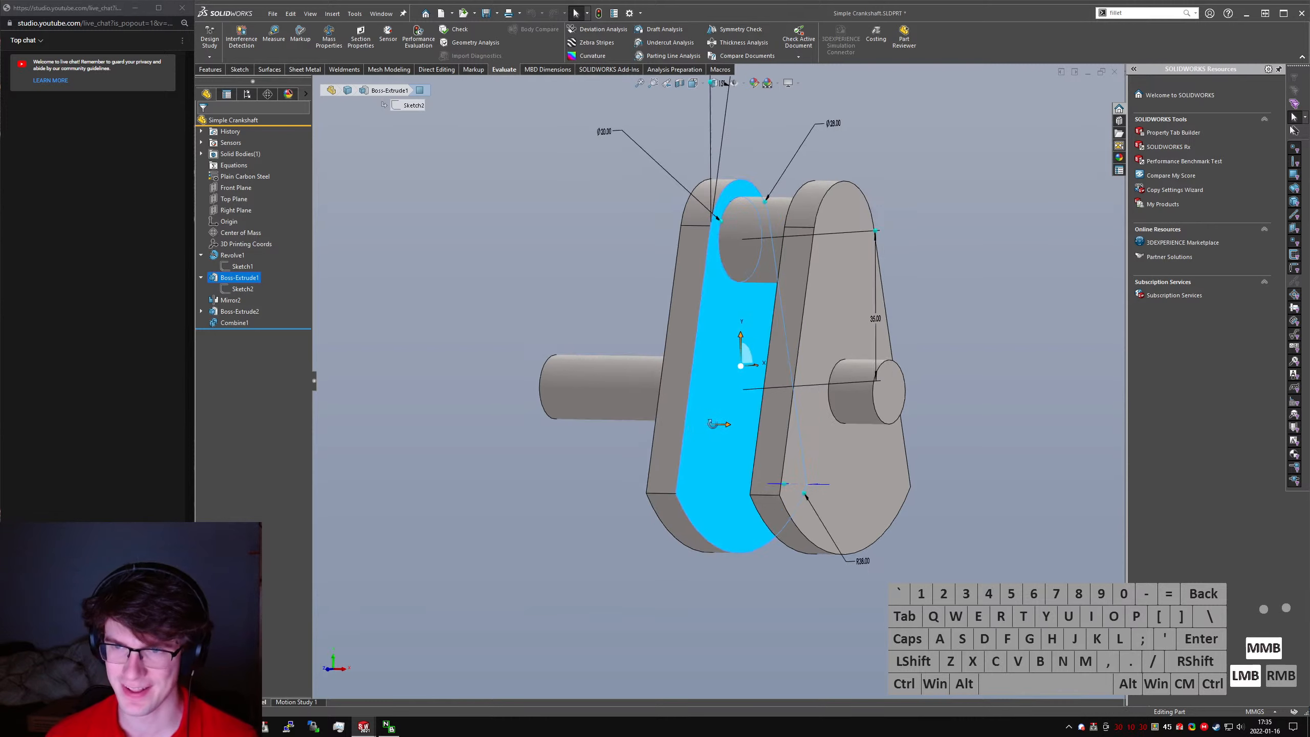
scroll(763, 408, "up", 4)
middle_click_drag(713, 424, 738, 414)
left_click(239, 280)
left_click(744, 395)
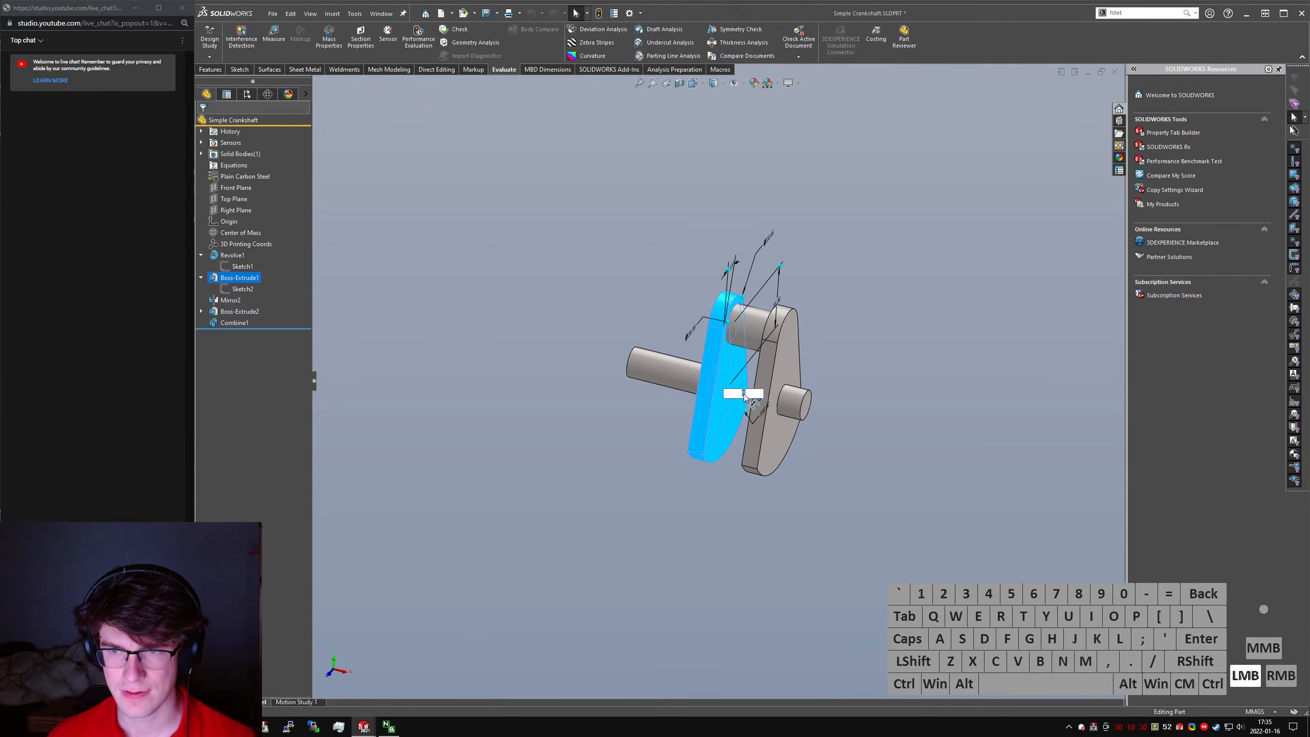
type("10")
key("Return")
left_click(888, 356)
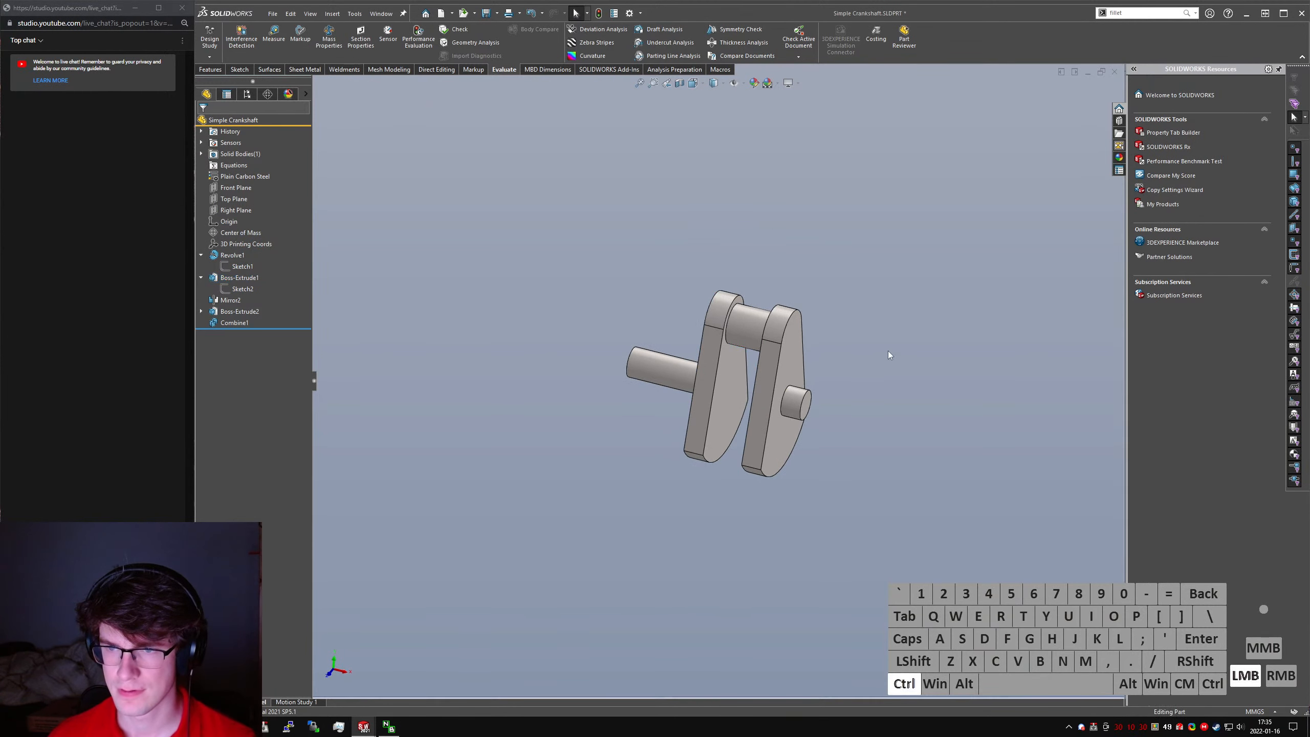
- Save the crankshaft and recalculate Motion Study 1 in the Rough Engine Assem assembly
key("ctrl+s")
key("ctrl+Tab")
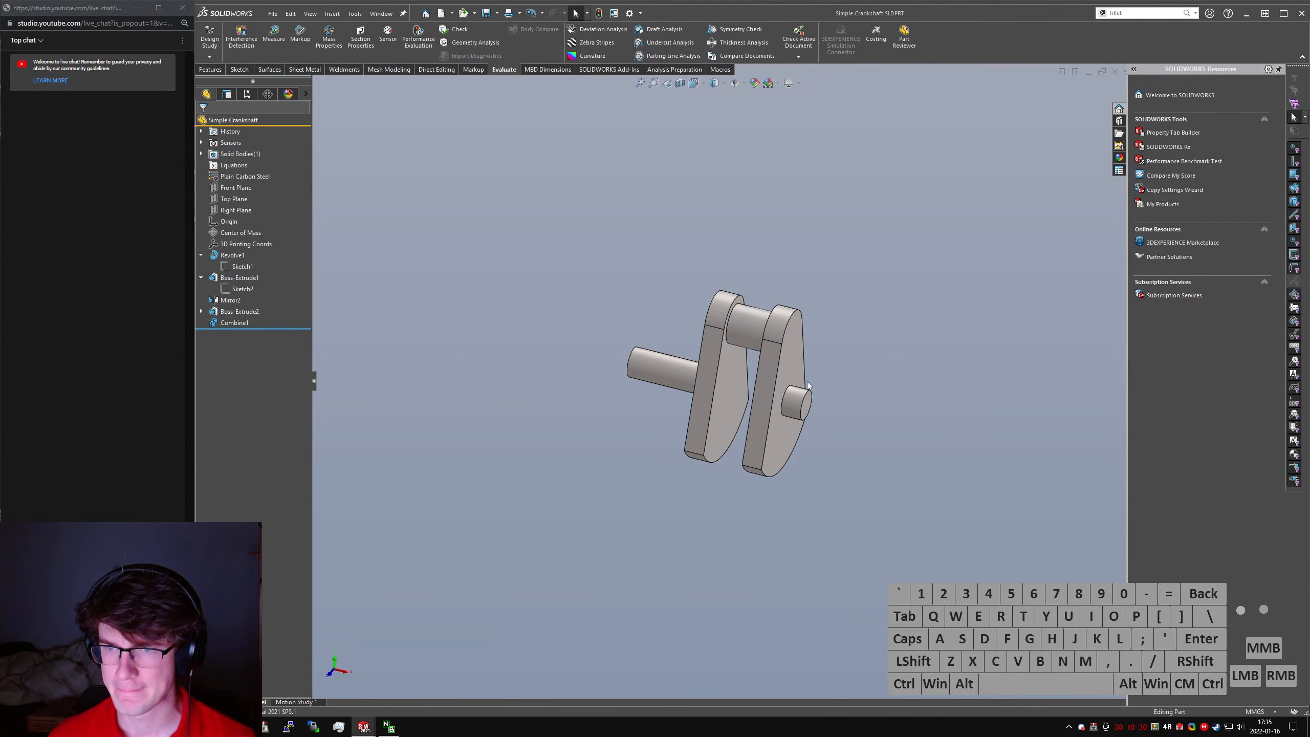
left_click(283, 702)
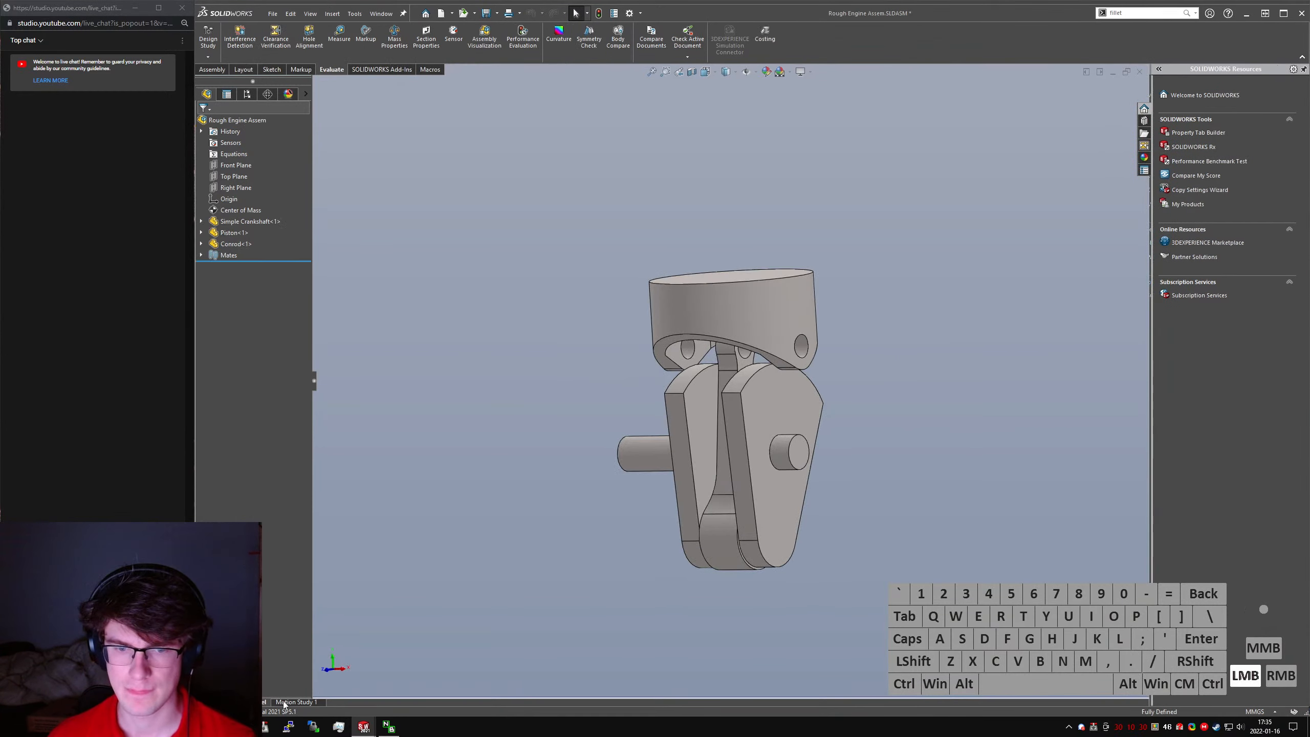
left_click(267, 486)
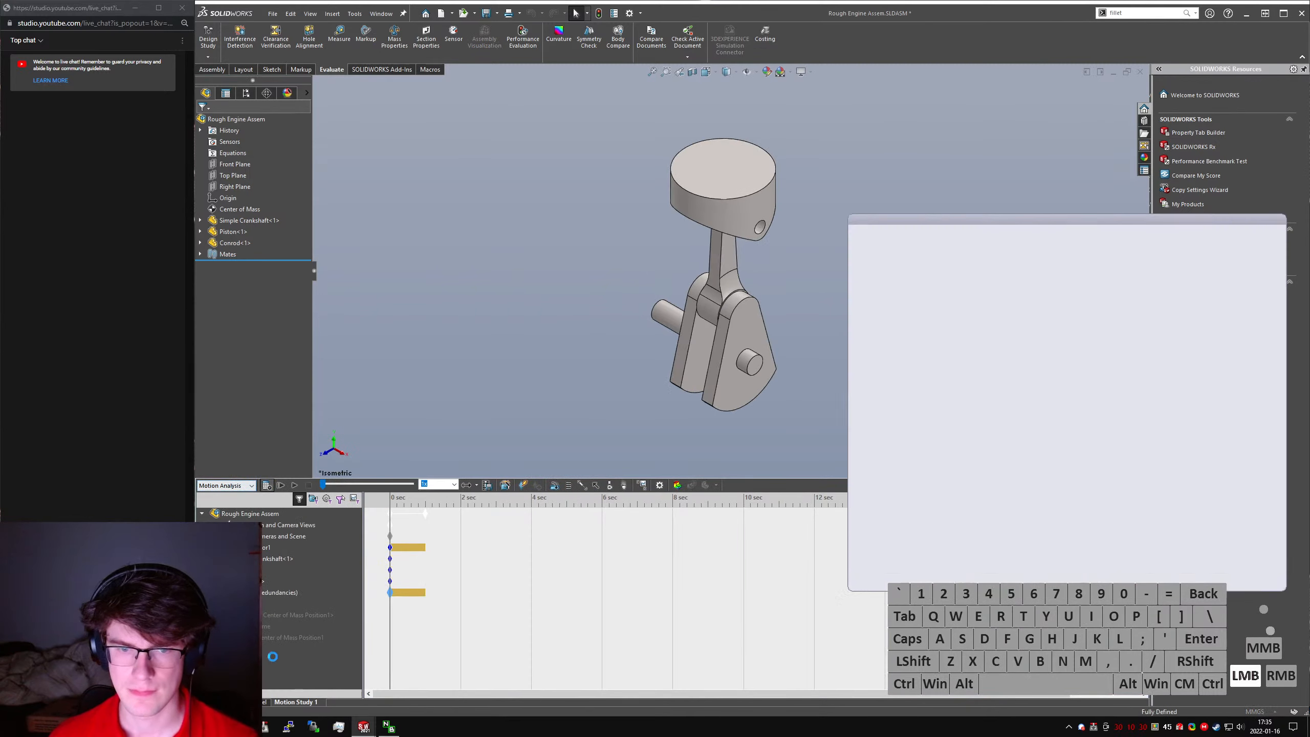
- Show the Center of Mass Position plot of the motion study, examine its curve, and close the plot and analysis messages
right_click(265, 626)
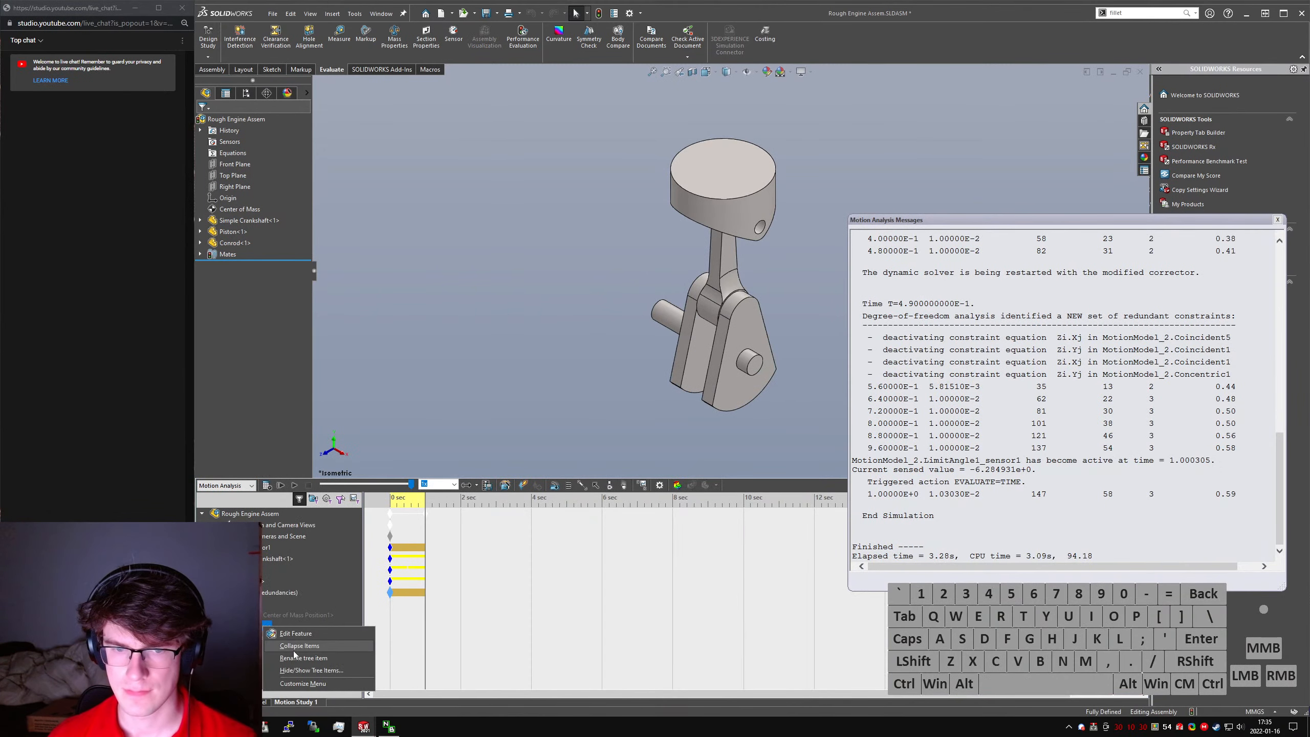
left_click(291, 648)
right_click(263, 624)
left_click(289, 545)
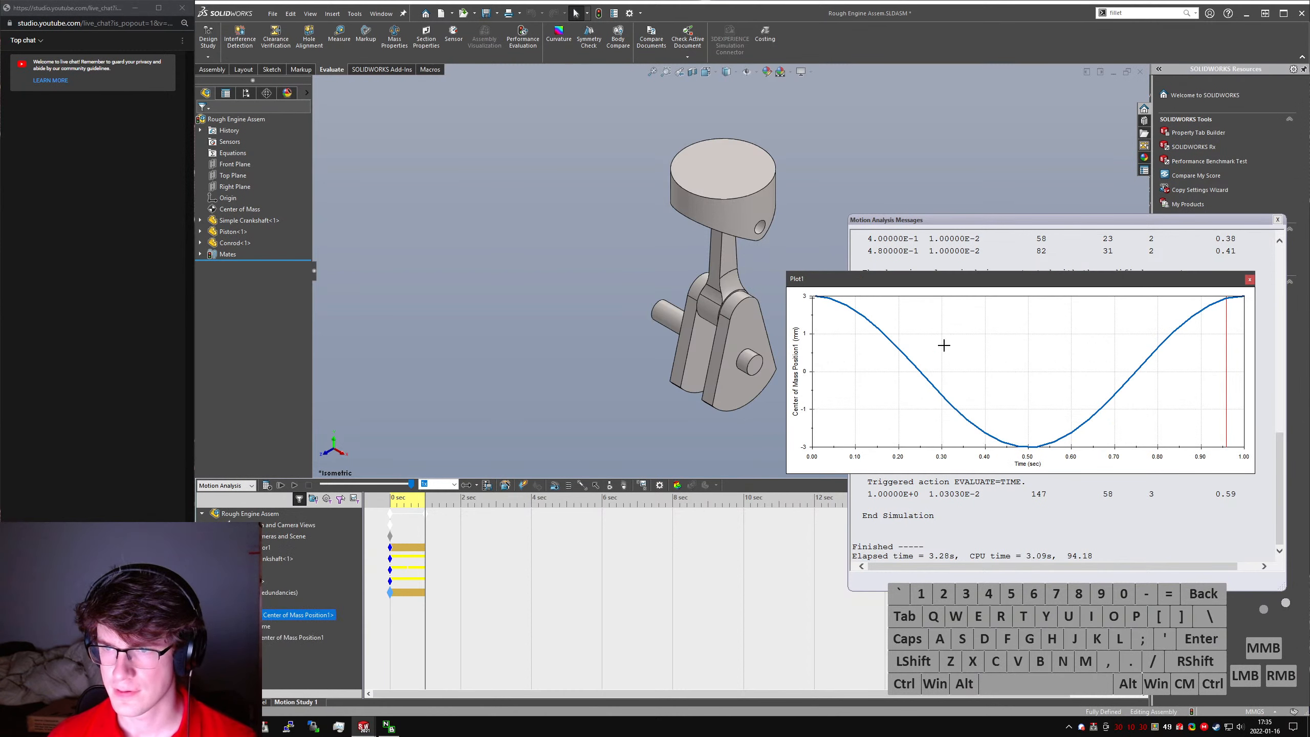
left_click_drag(882, 329, 1239, 307)
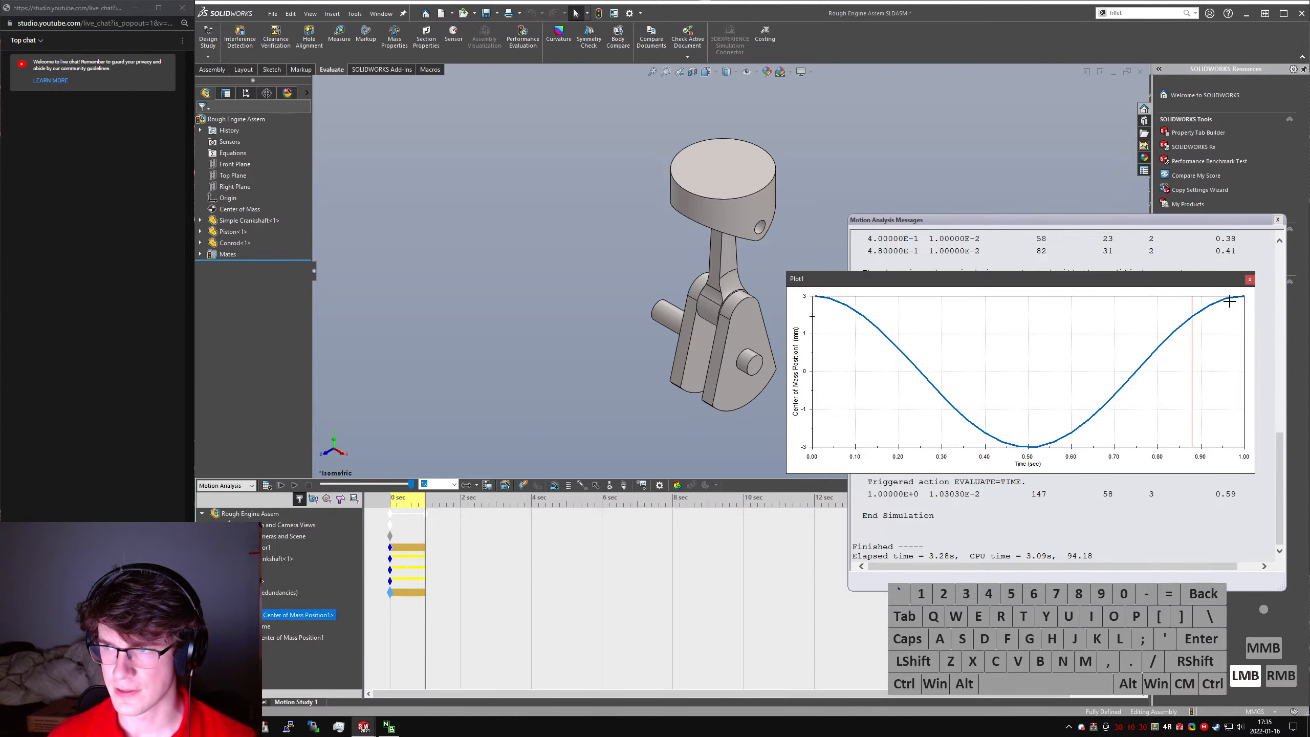
left_click(1250, 280)
left_click(1277, 219)
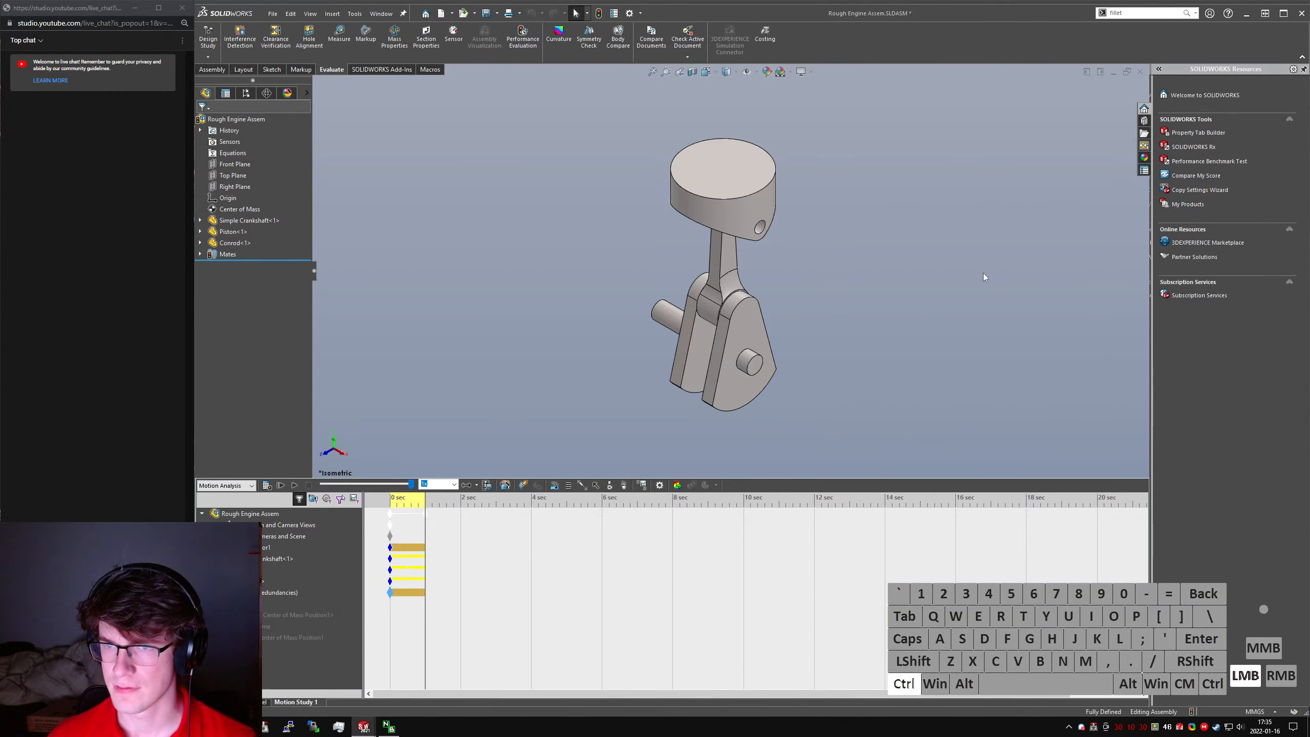
- Return to the Simple Crankshaft part and check its mass properties from the front view
key("ctrl+Tab")
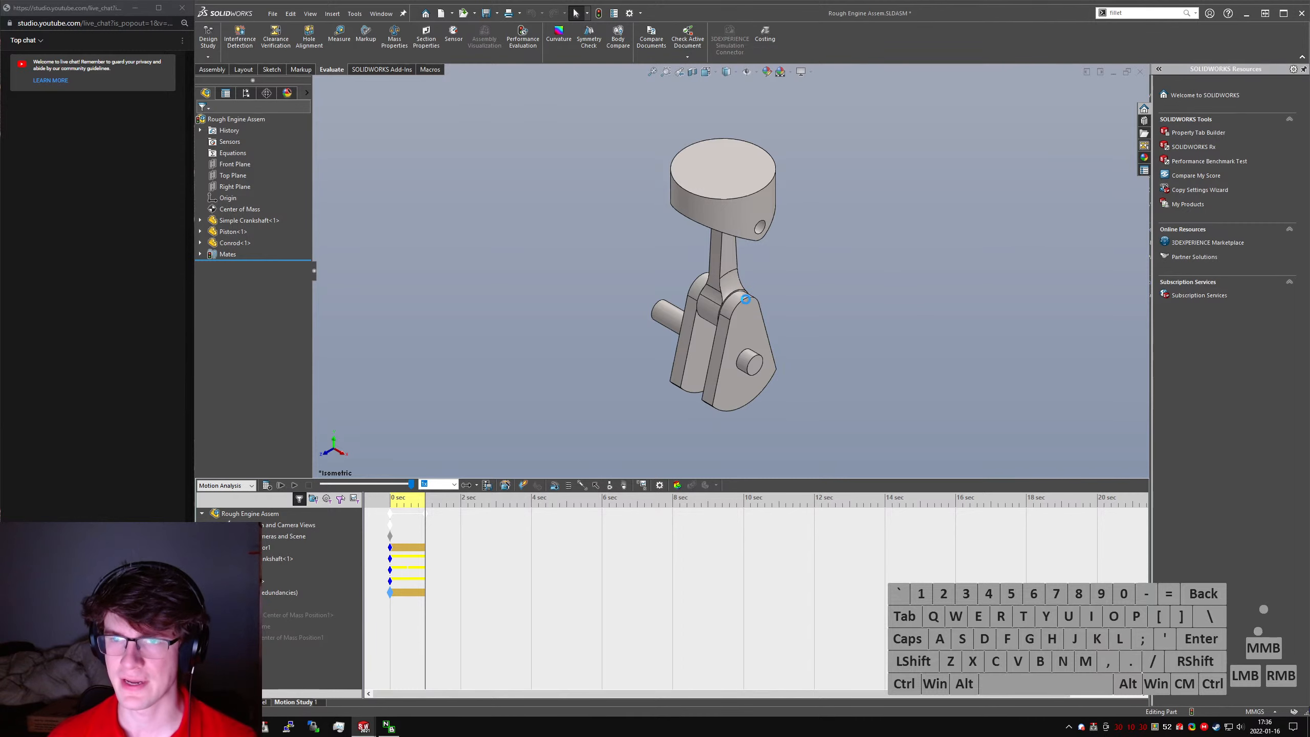
key("ctrl+1")
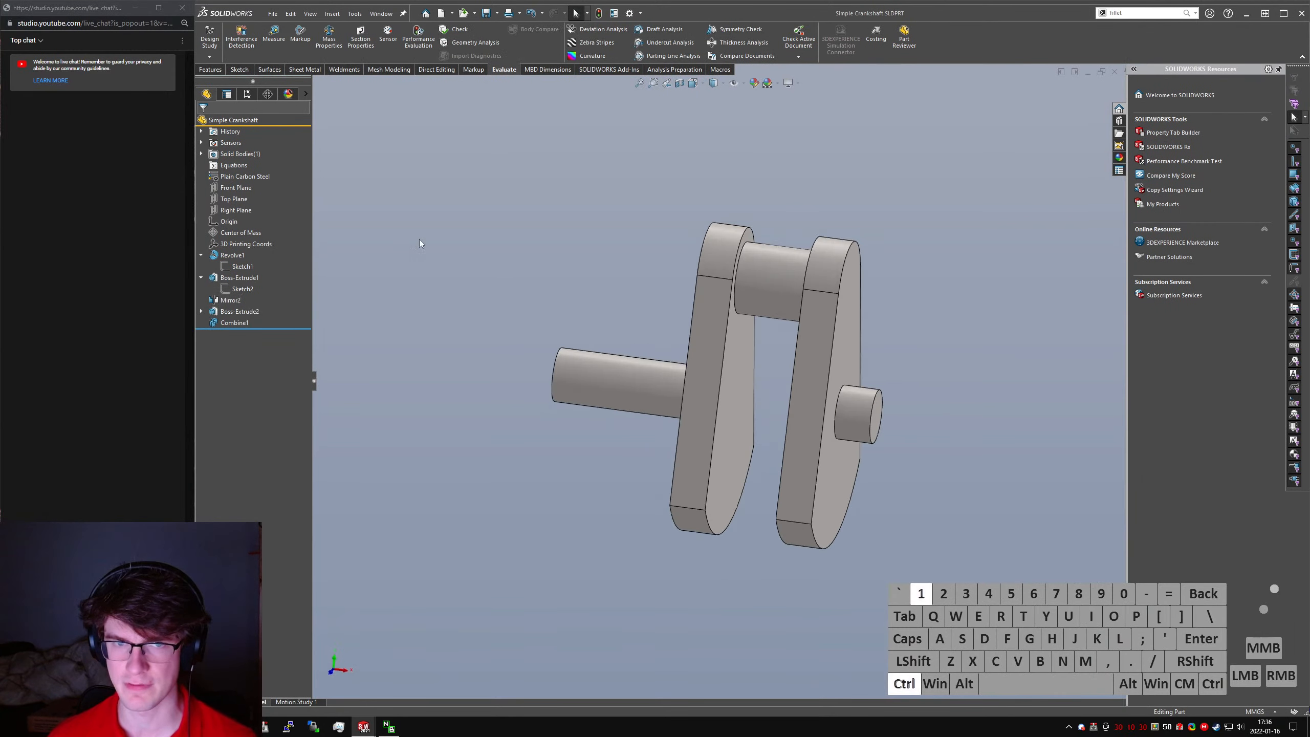
left_click(329, 37)
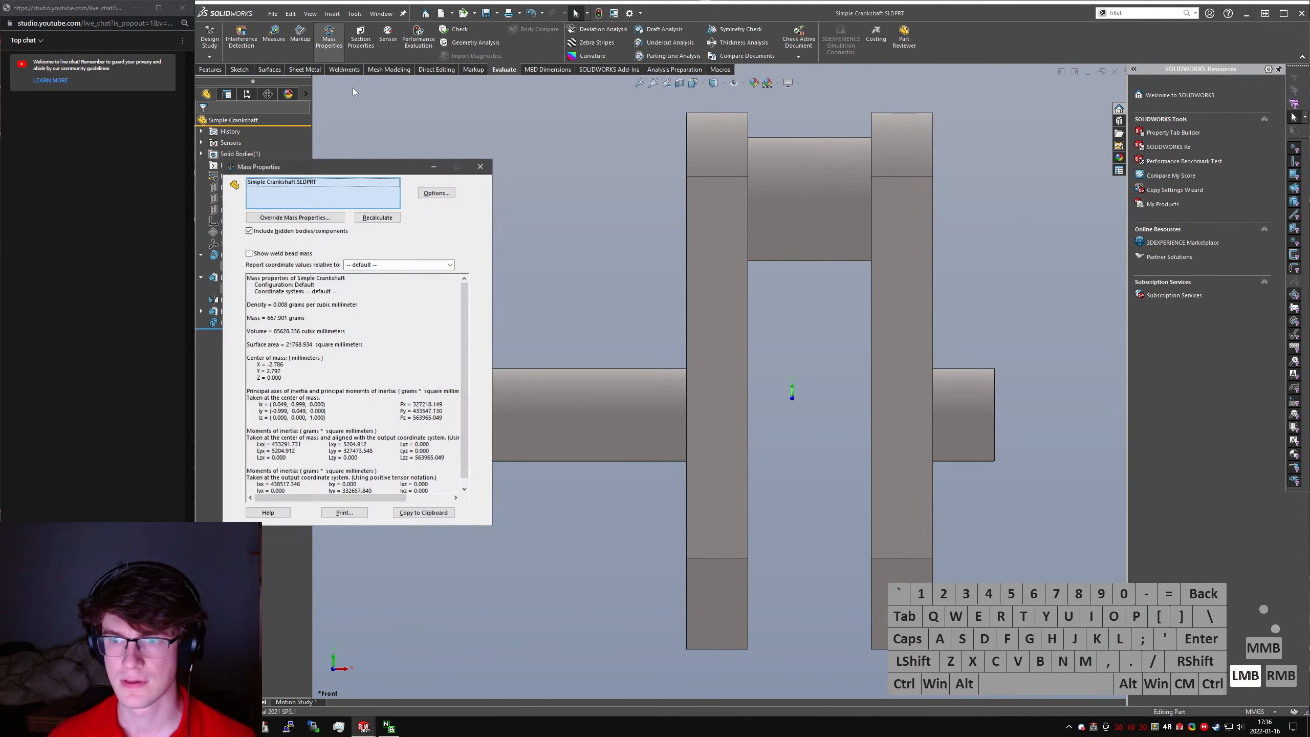
left_click(479, 171)
- Set the diameter of the crank web's rounded end around the crankpin to 26 mm
middle_click_drag(762, 277, 658, 322)
left_click(738, 380)
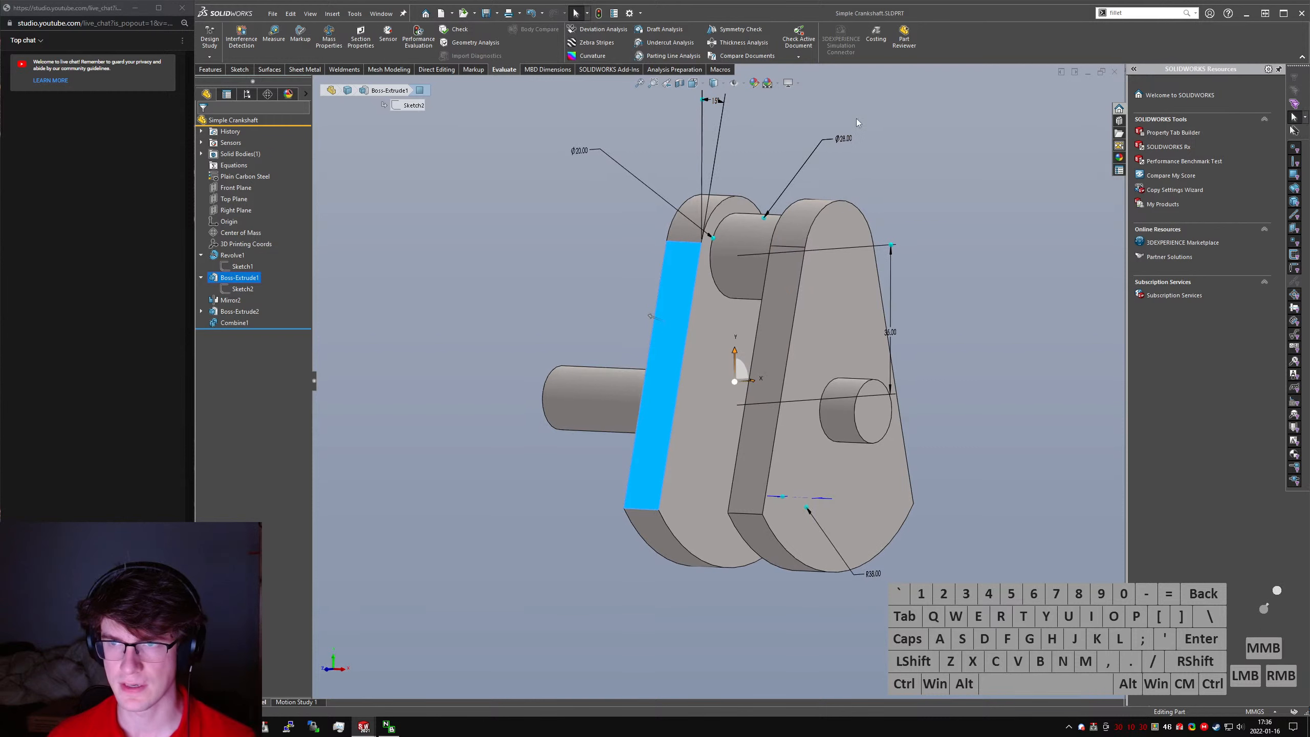
left_click(846, 143)
type("26")
key("Return")
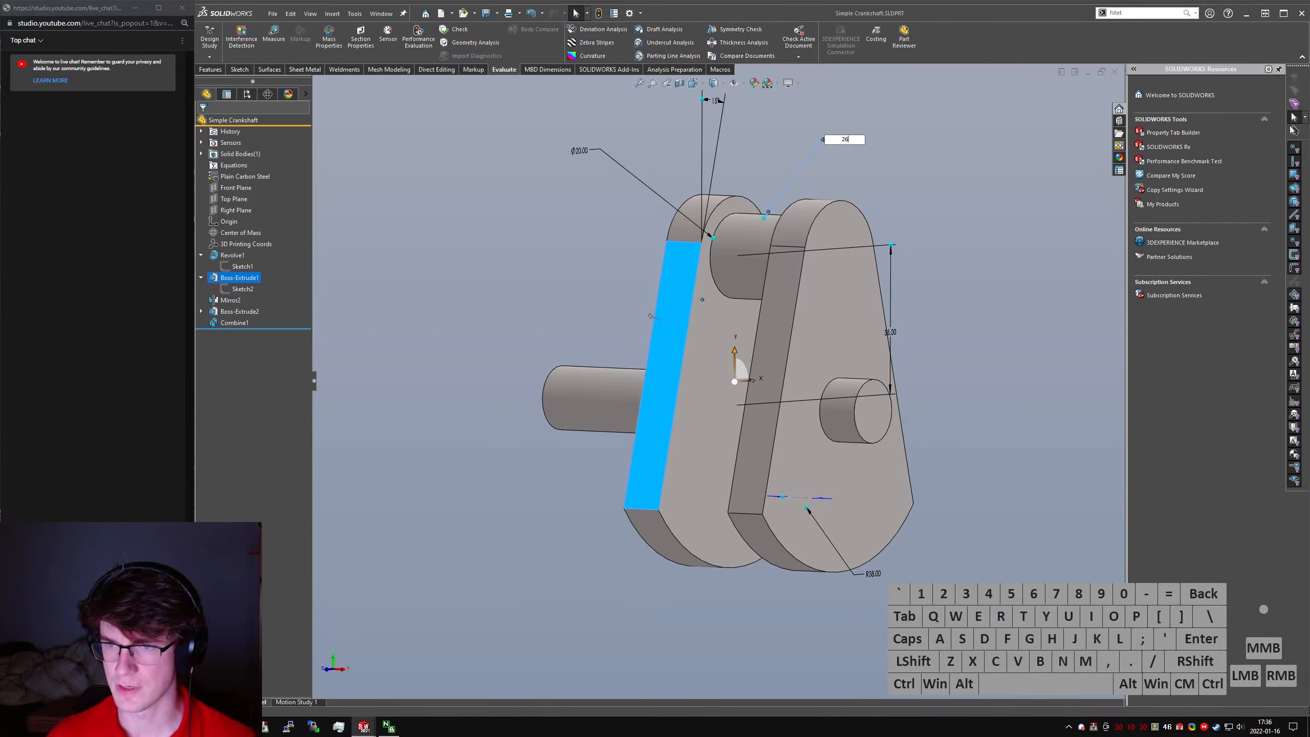
- Set the crank web's thickness to 8 mm and its counterweight arc radius to 40 mm
middle_click_drag(910, 421, 780, 496)
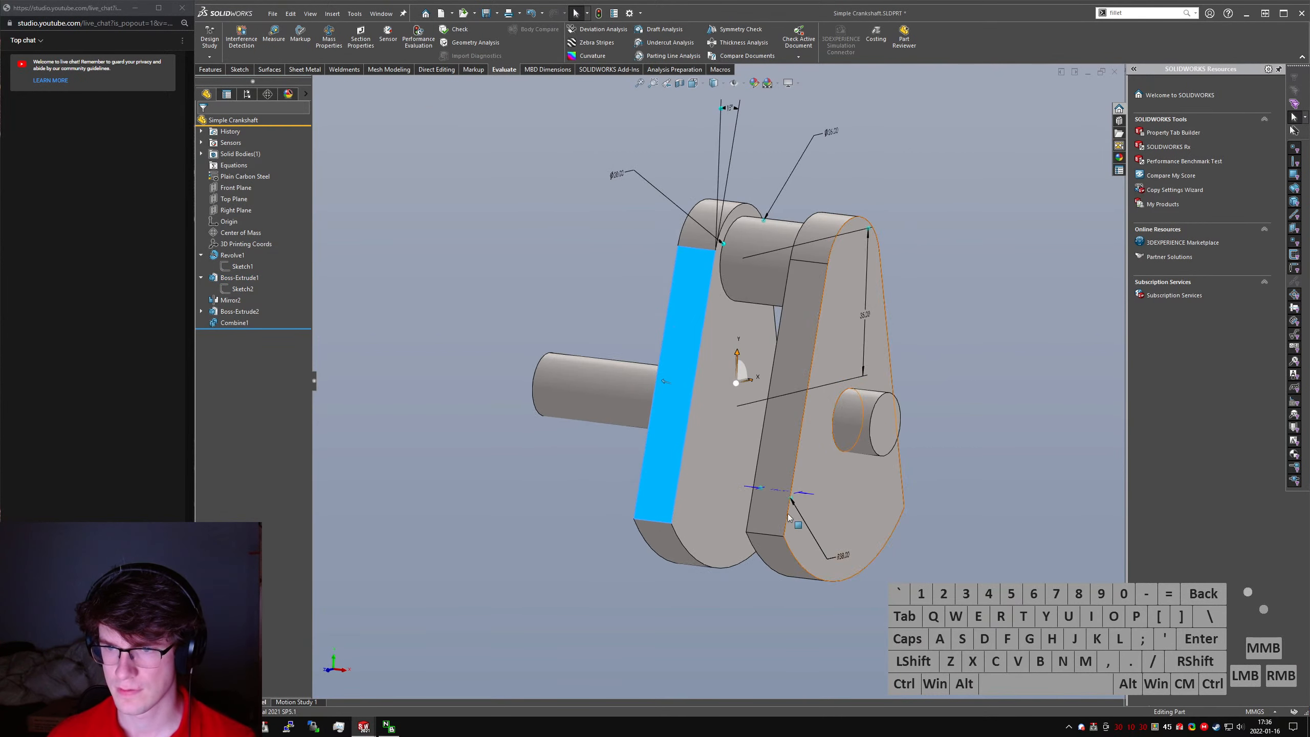
left_click(780, 497)
type("8")
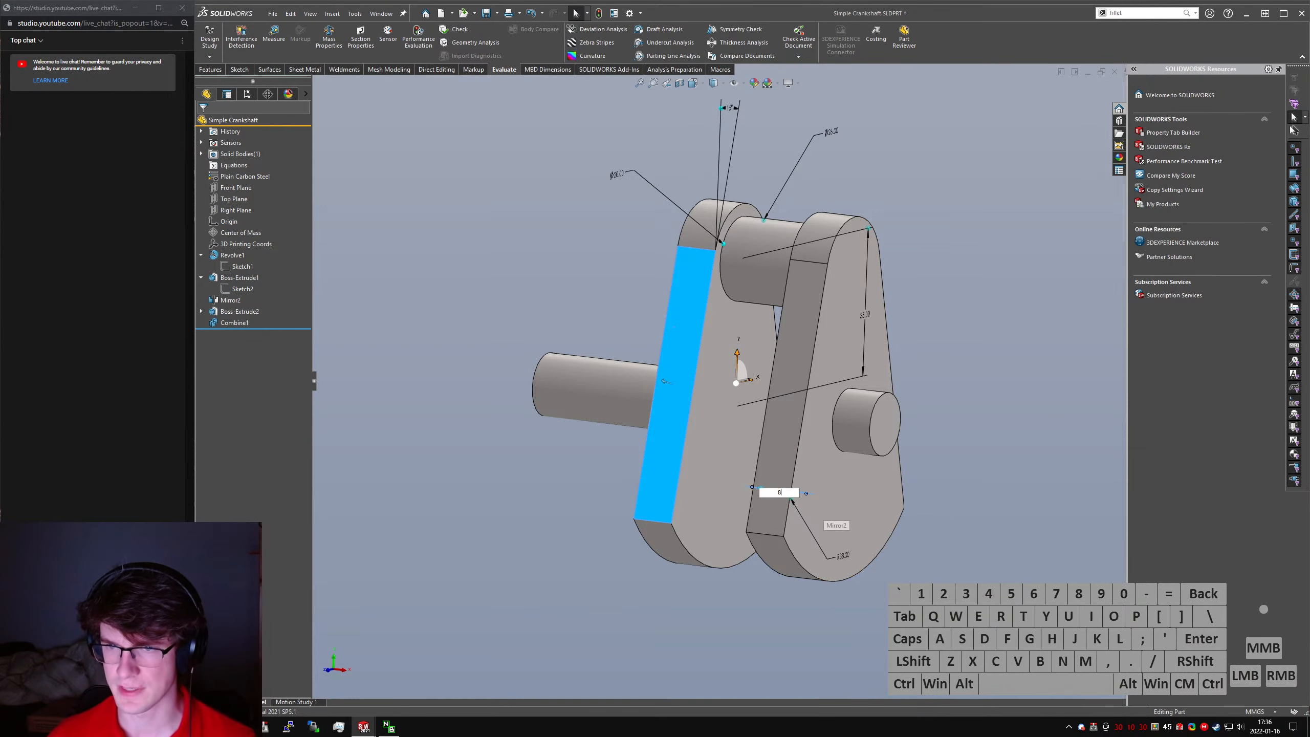
key("Return")
middle_click_drag(780, 496, 789, 516)
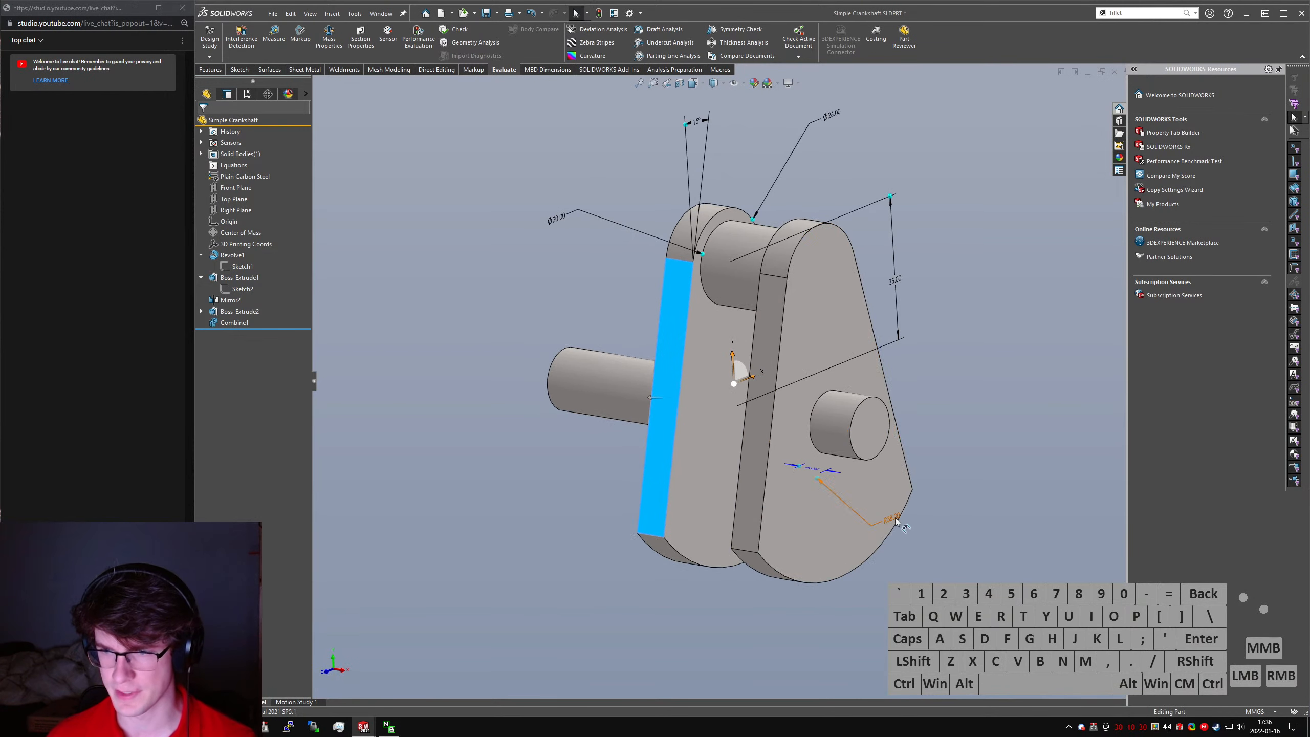
left_click(914, 526)
key("Return")
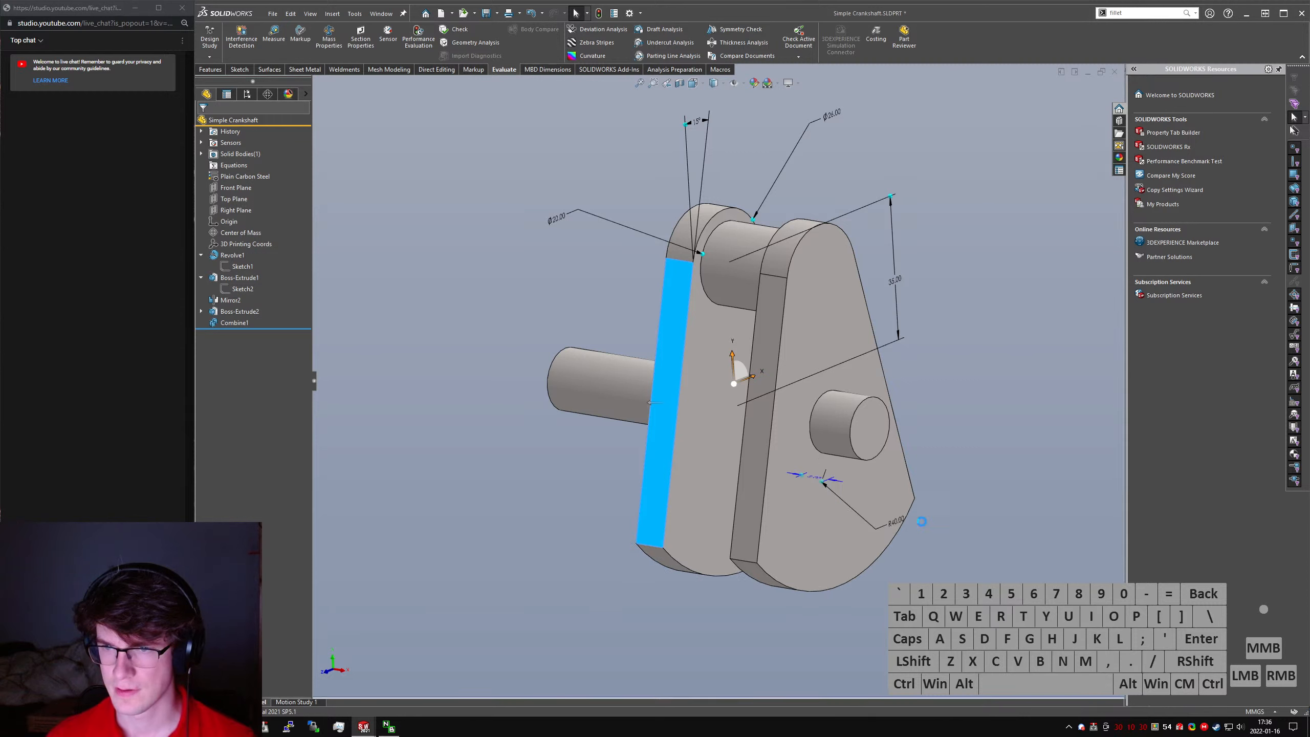
left_click(967, 445)
- Switch to the Conrod part and set the center distance between its two bores to 90 mm
key("ctrl+Tab")
key("ctrl+Tab")
key("ctrl+Tab")
key("ctrl+Tab")
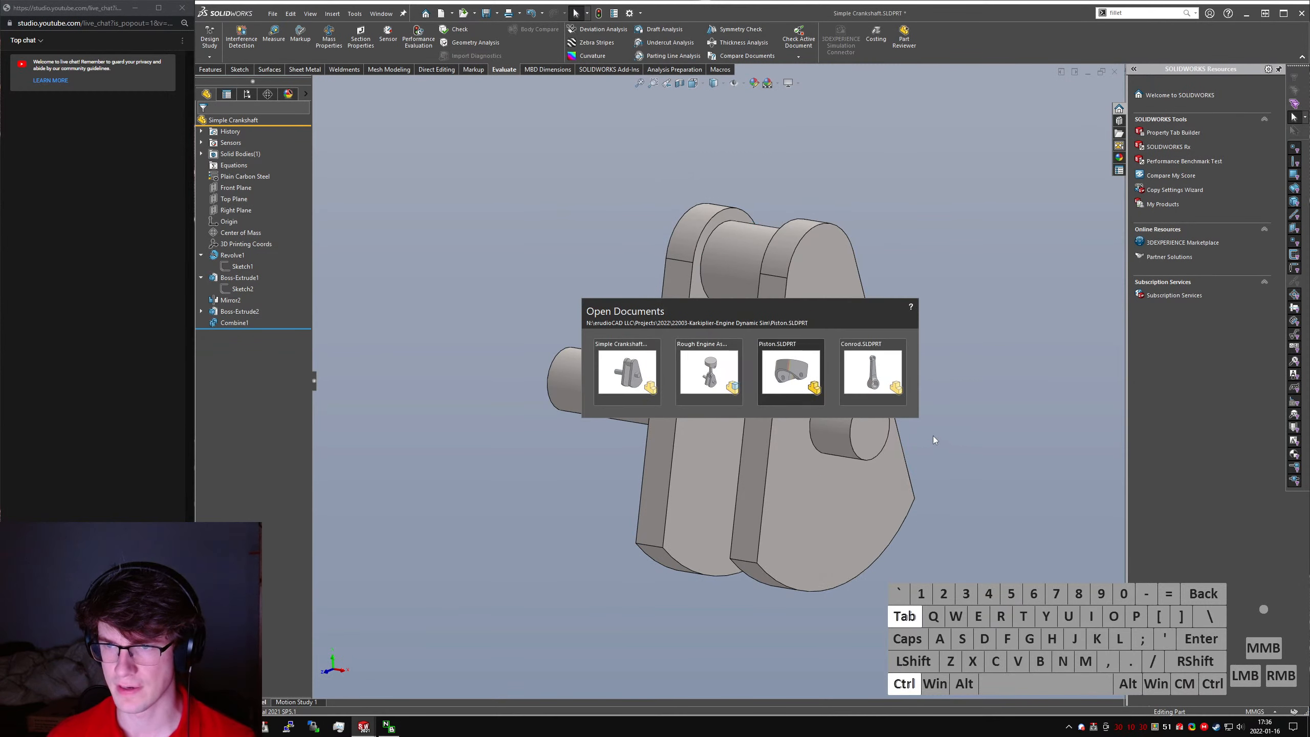
key("ctrl+Tab")
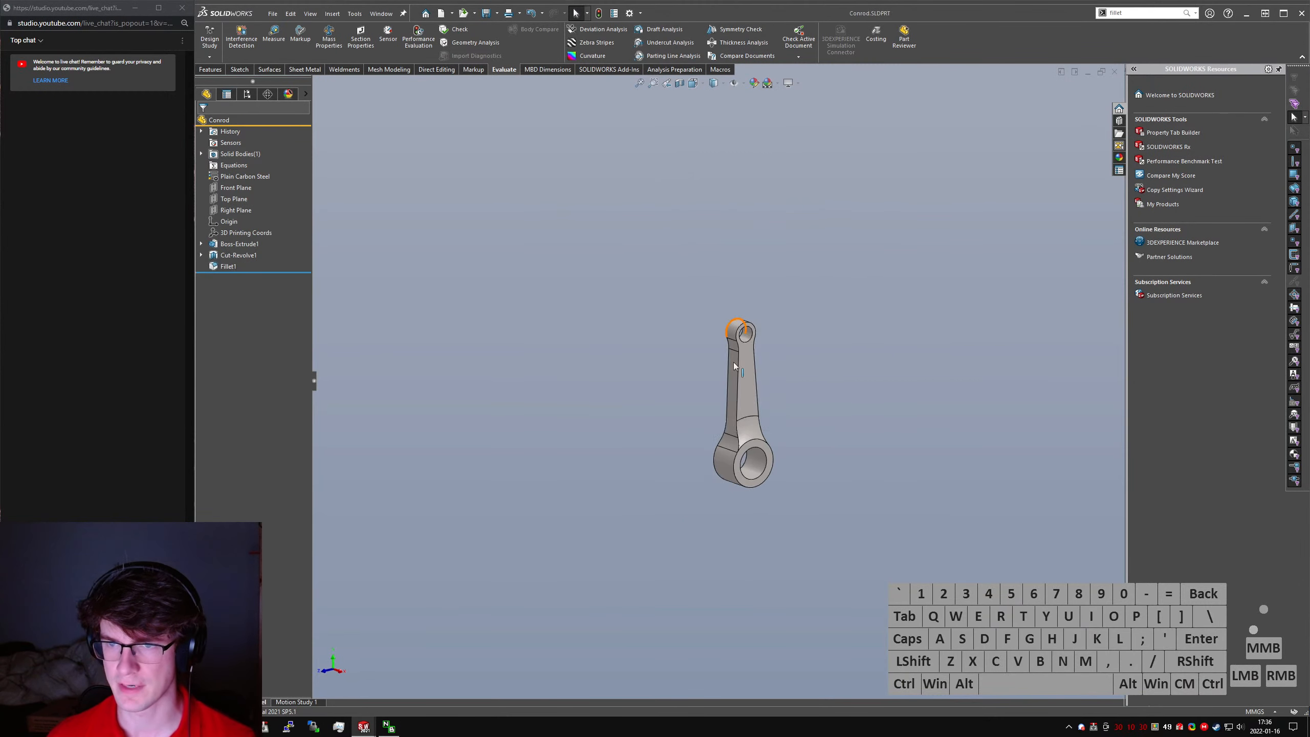
left_click(741, 398)
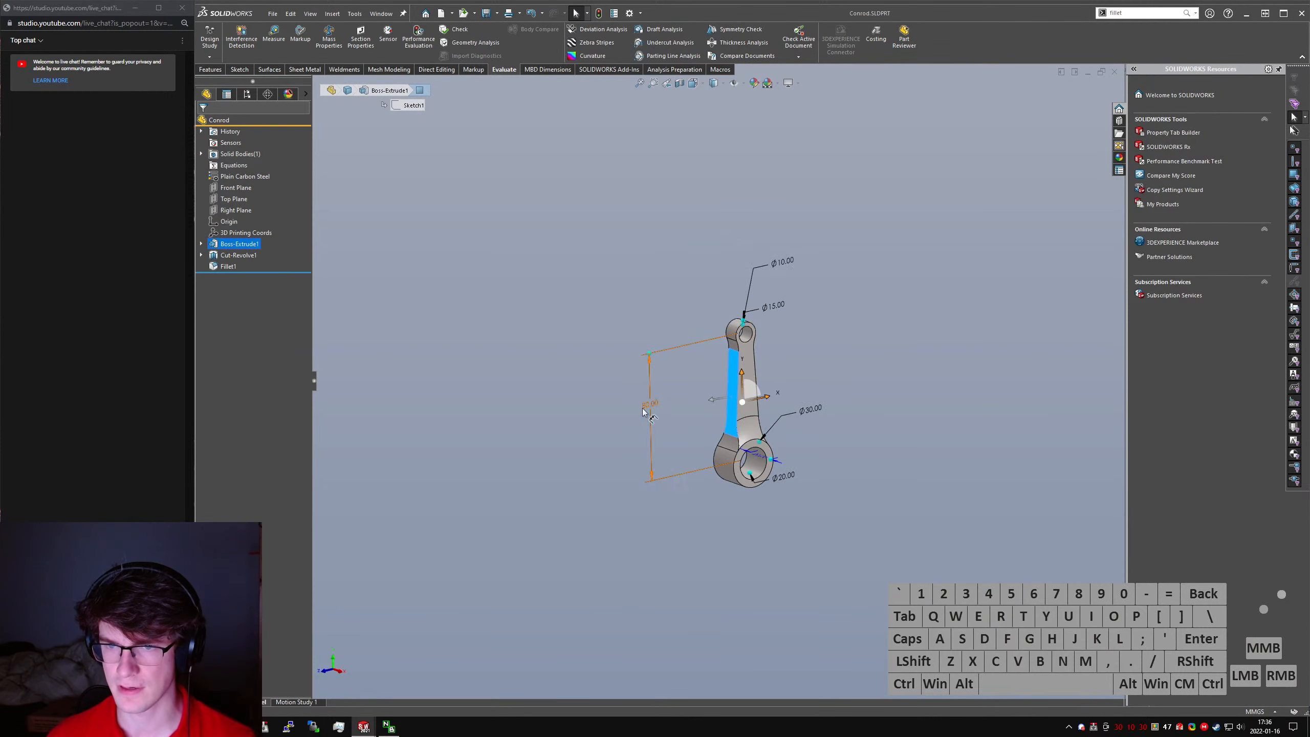
double_click(650, 404)
type("90")
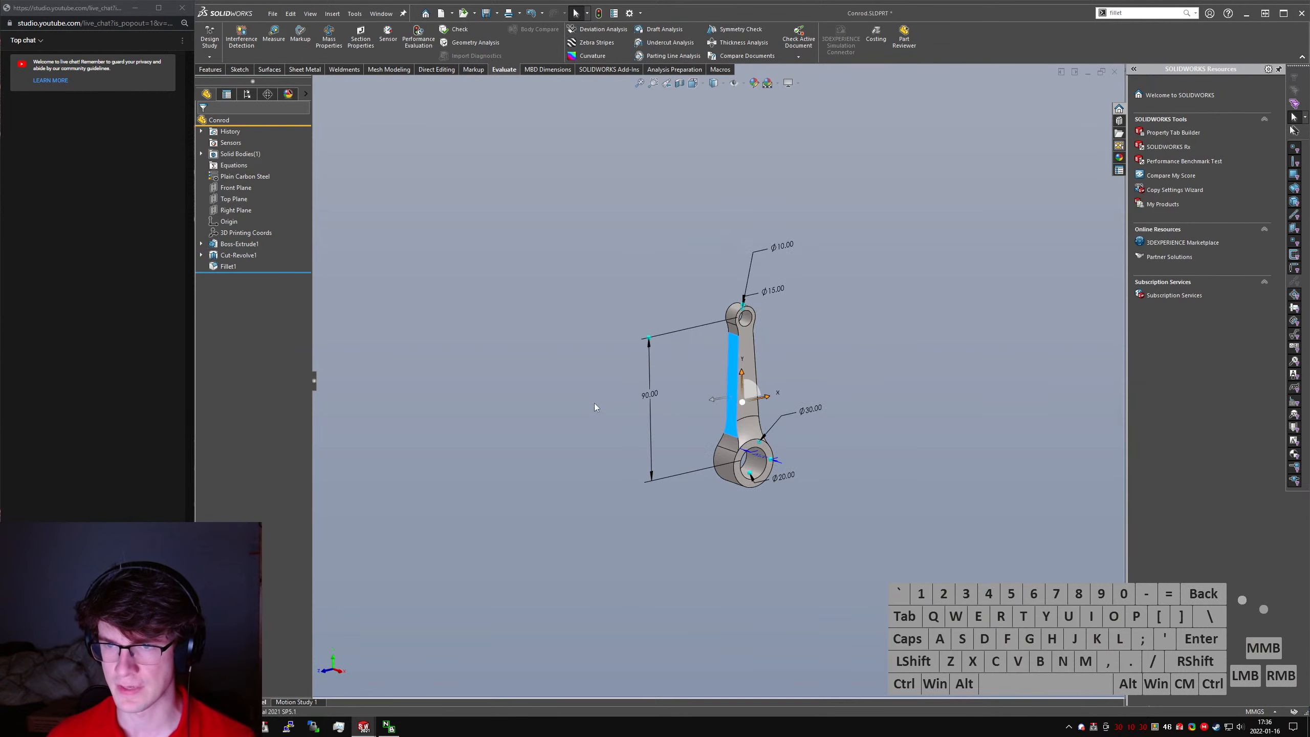
key("Return")
key("ctrl+Tab")
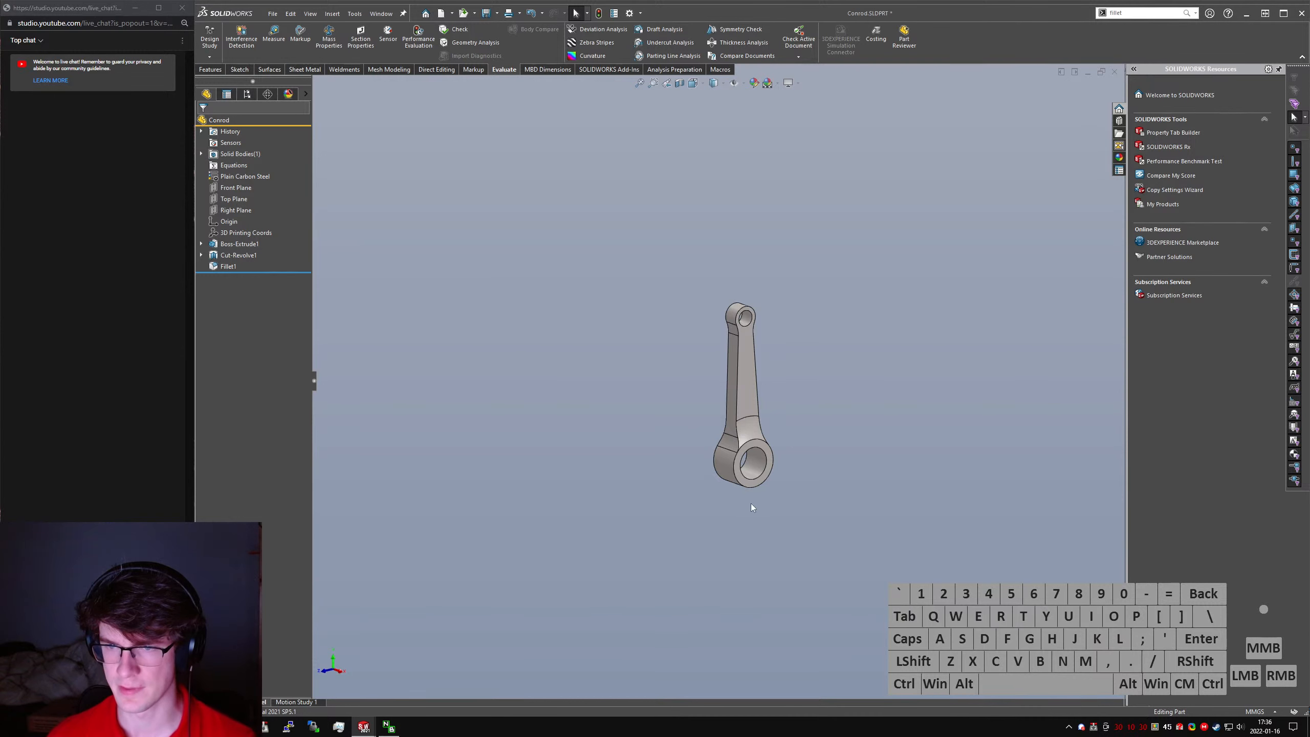
- Return to the Simple Crankshaft part, set the crank web's counterweight arc radius to 45 mm and save the part
key("ctrl+Tab")
left_click(751, 573)
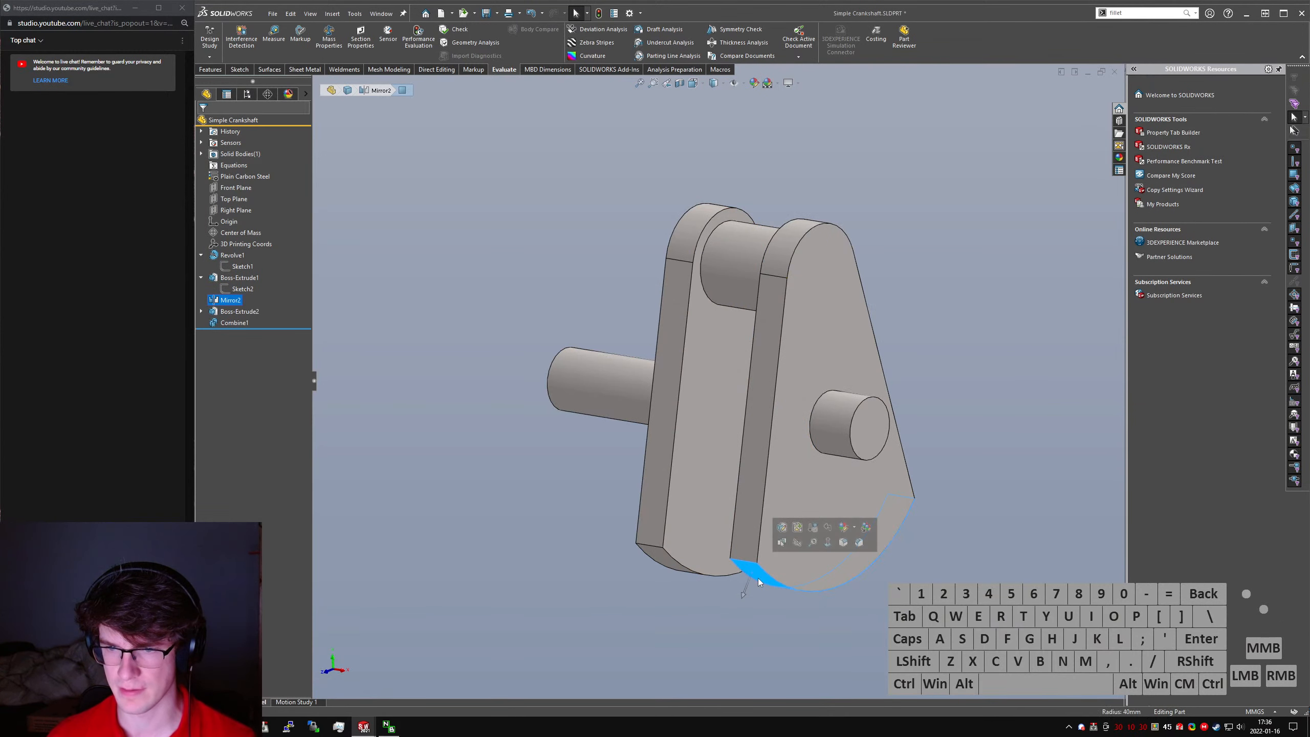
middle_click_drag(759, 582, 777, 581)
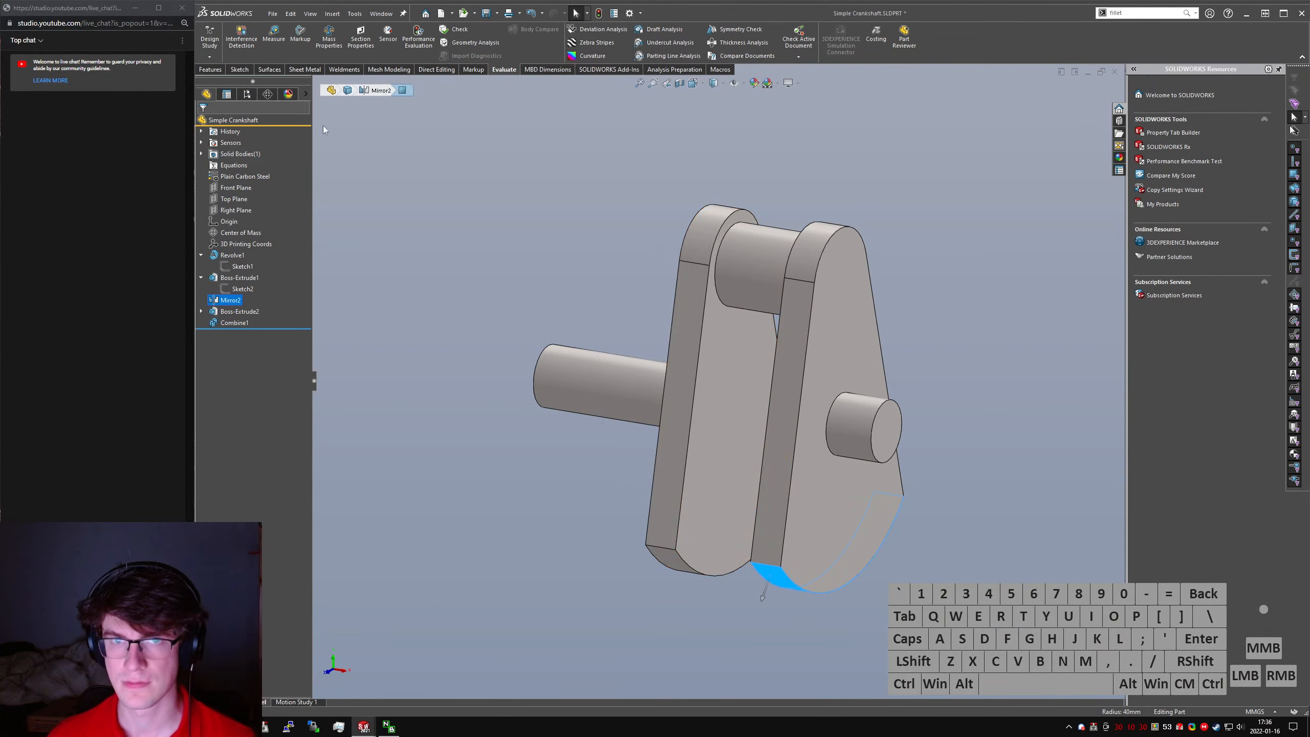
mouse_move(751, 462)
middle_mouse_down()
mouse_move(744, 399)
mouse_move(743, 426)
middle_mouse_up()
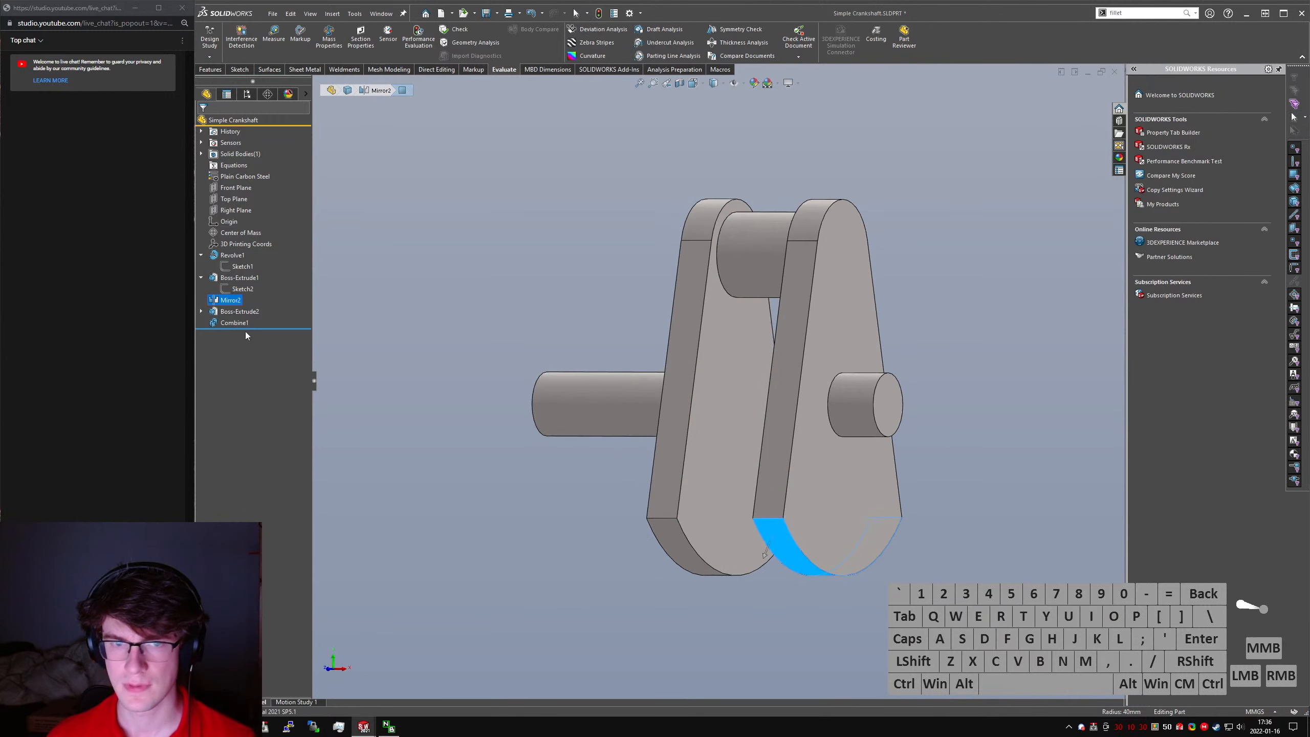
left_click(237, 289)
middle_click_drag(828, 405, 790, 423)
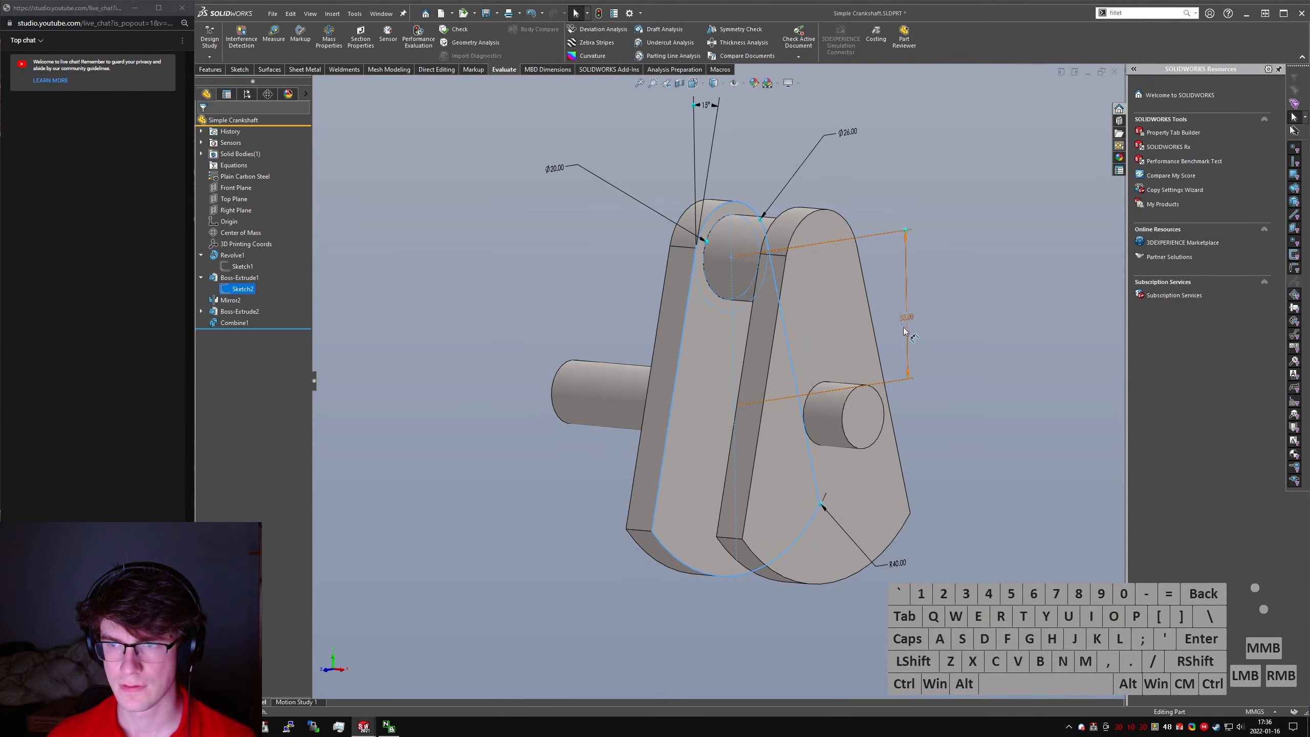
left_click(900, 564)
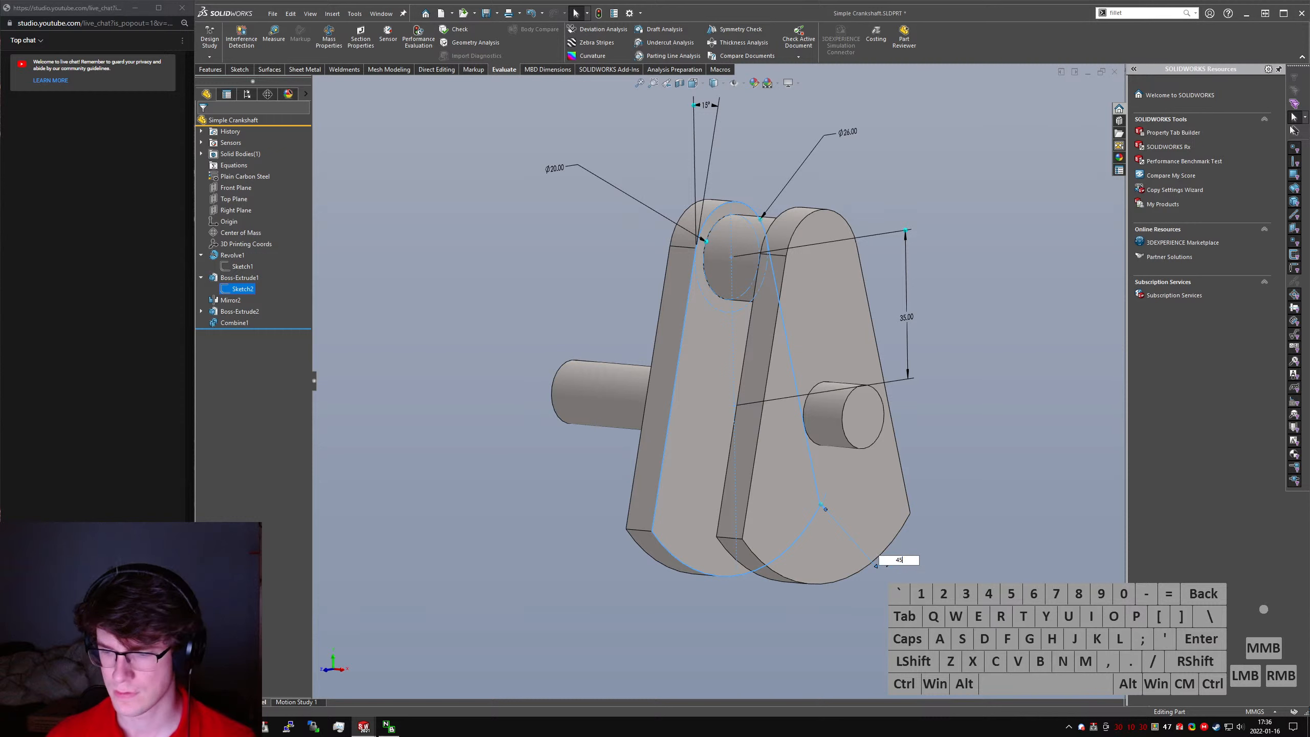
key("Return")
key("ctrl+s")
- Switch to the Rough Engine Assem assembly, rebuild it and save it together with the modified Conrod part
key("ctrl+Tab")
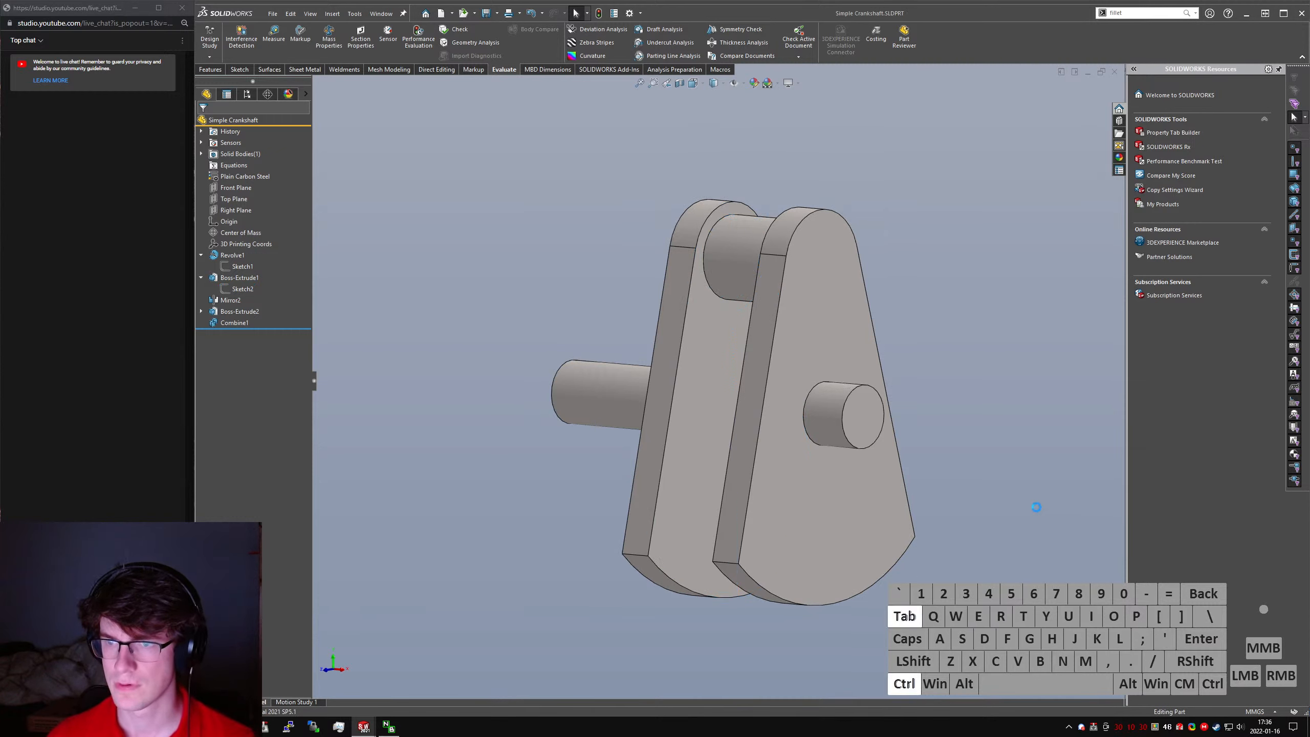
key("ctrl+Tab")
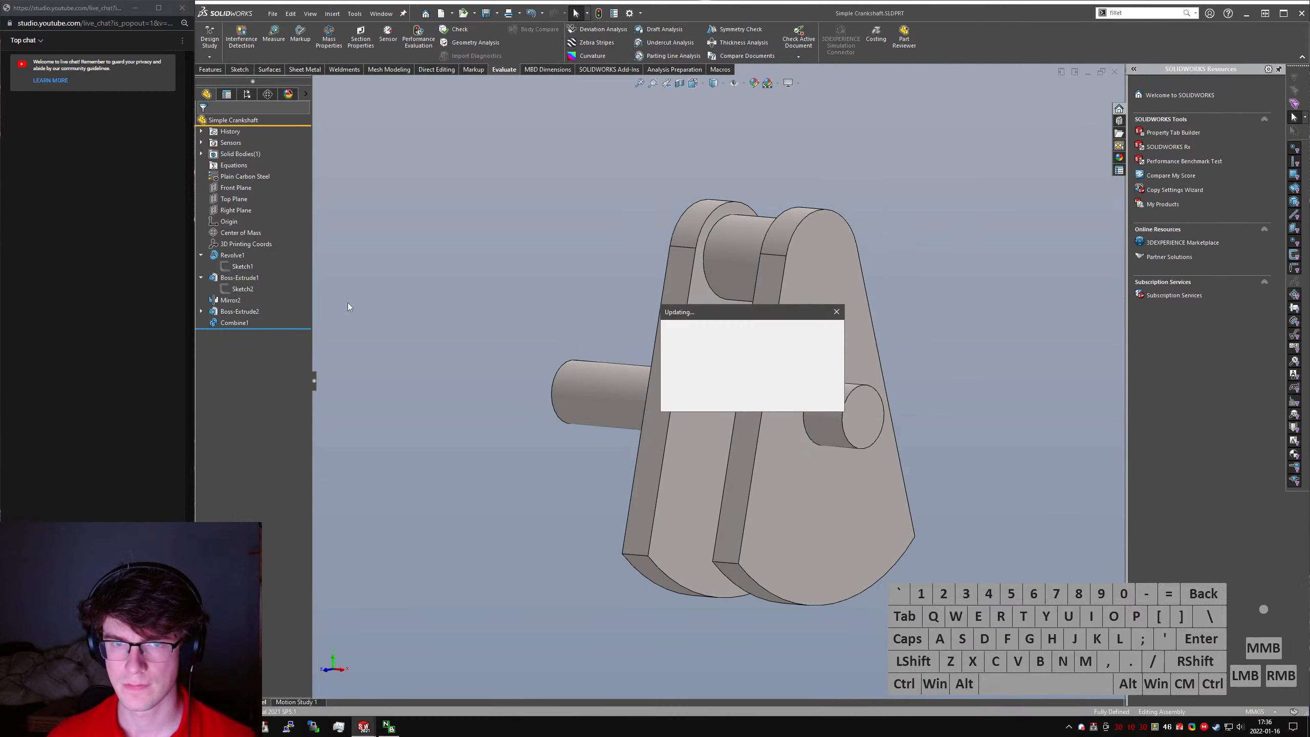
key("ctrl+q")
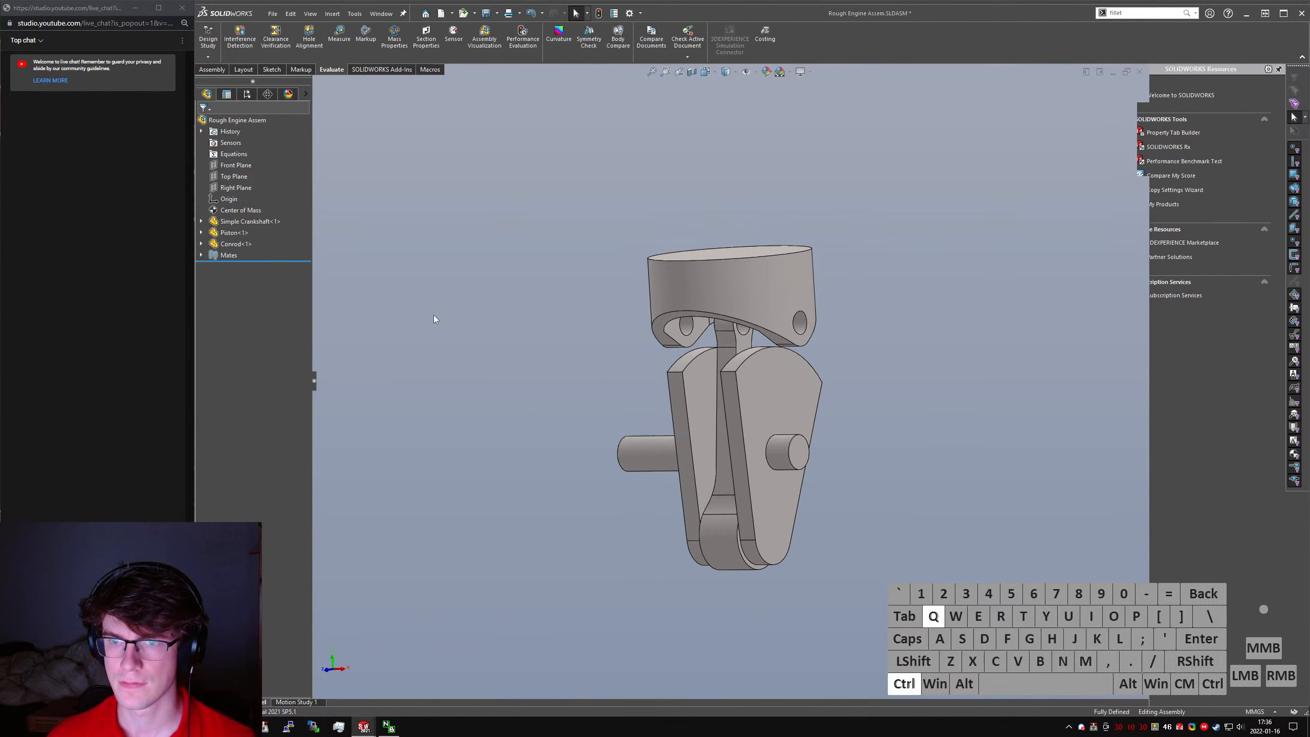
key("ctrl+s")
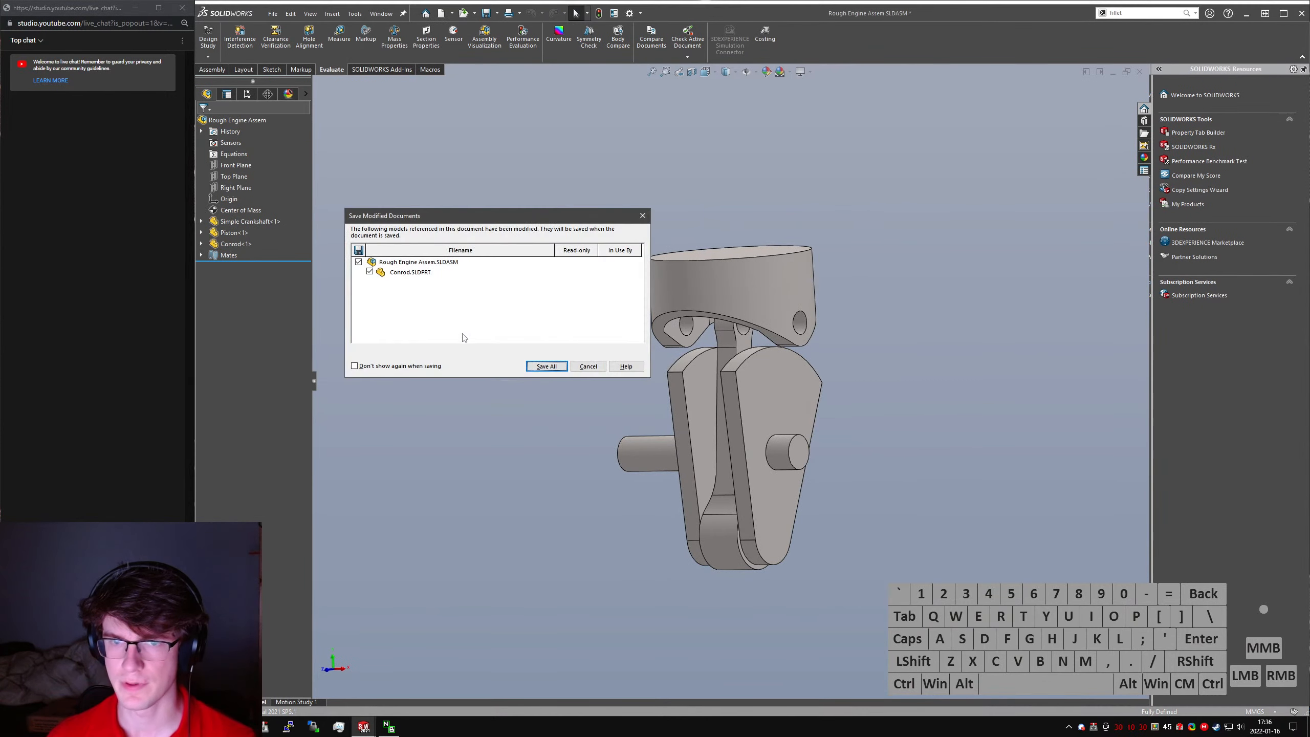
key("space")
- Open Motion Study 1, update the piston's initial animation position to the changed model and recalculate the motion analysis
left_click(299, 702)
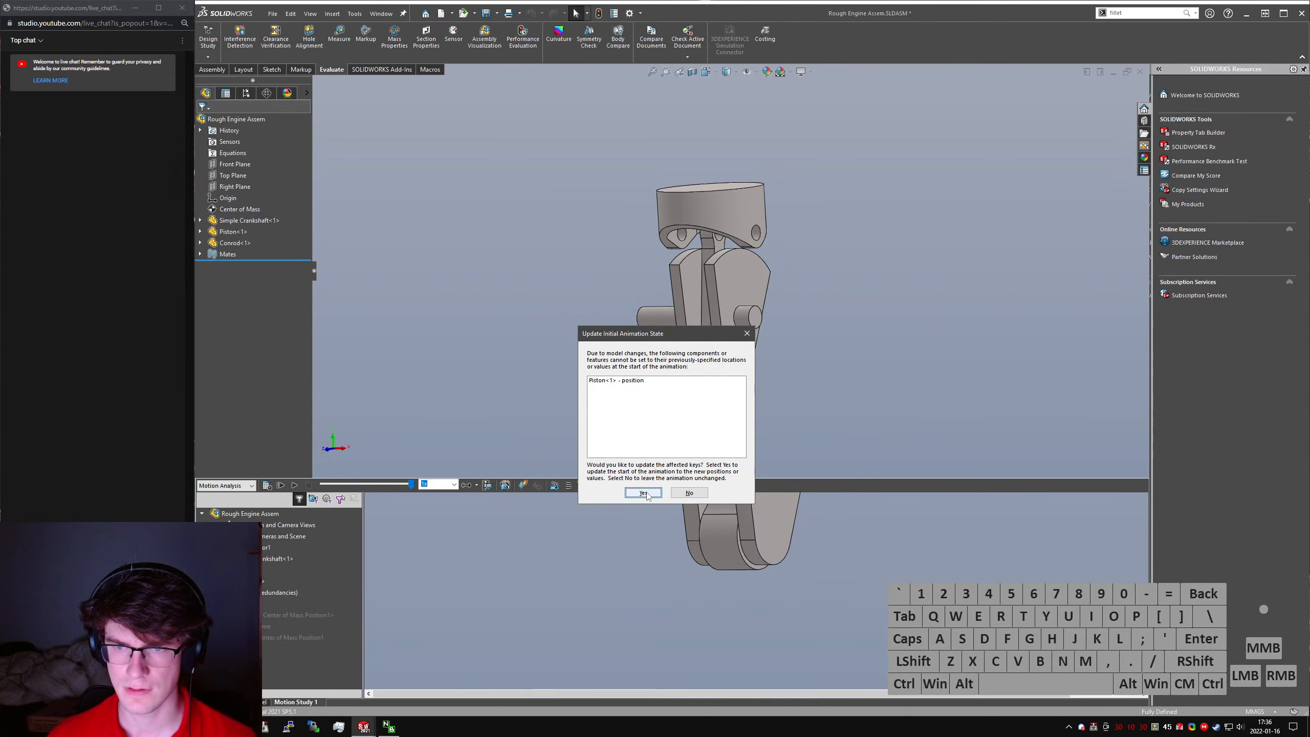
left_click(644, 493)
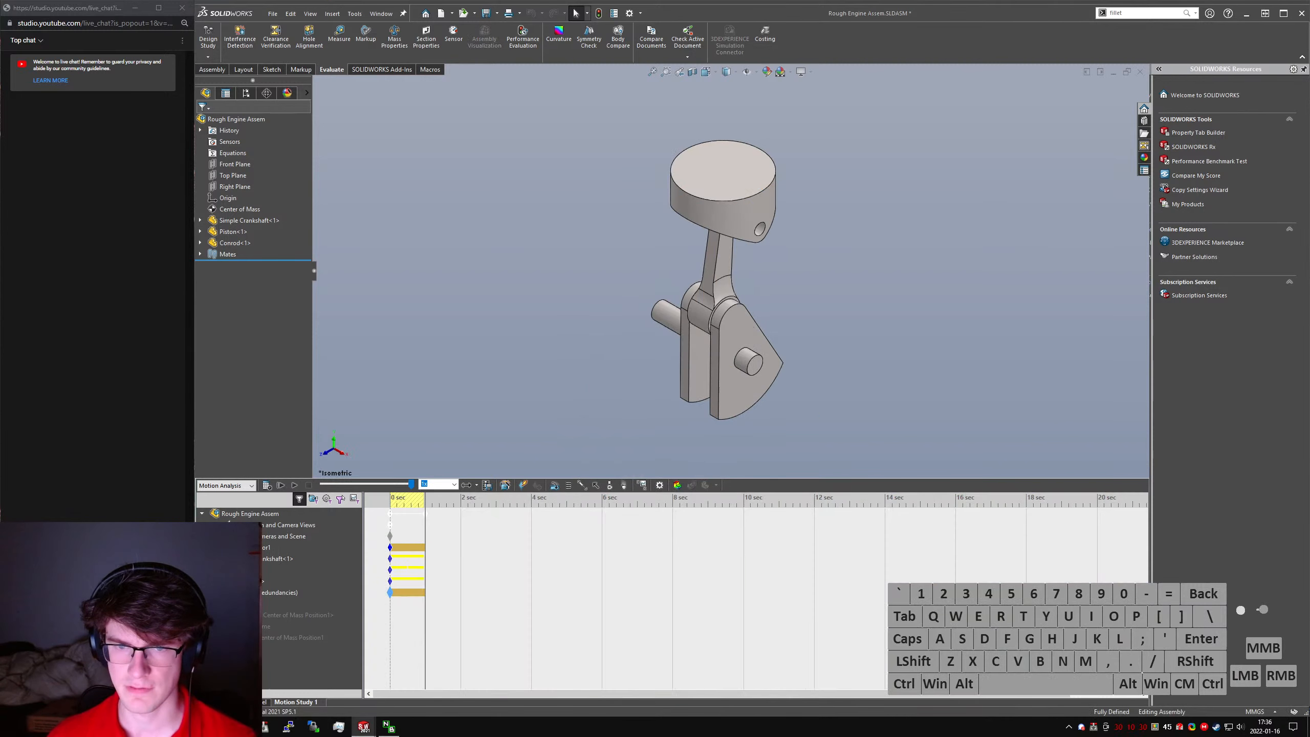
left_click(267, 486)
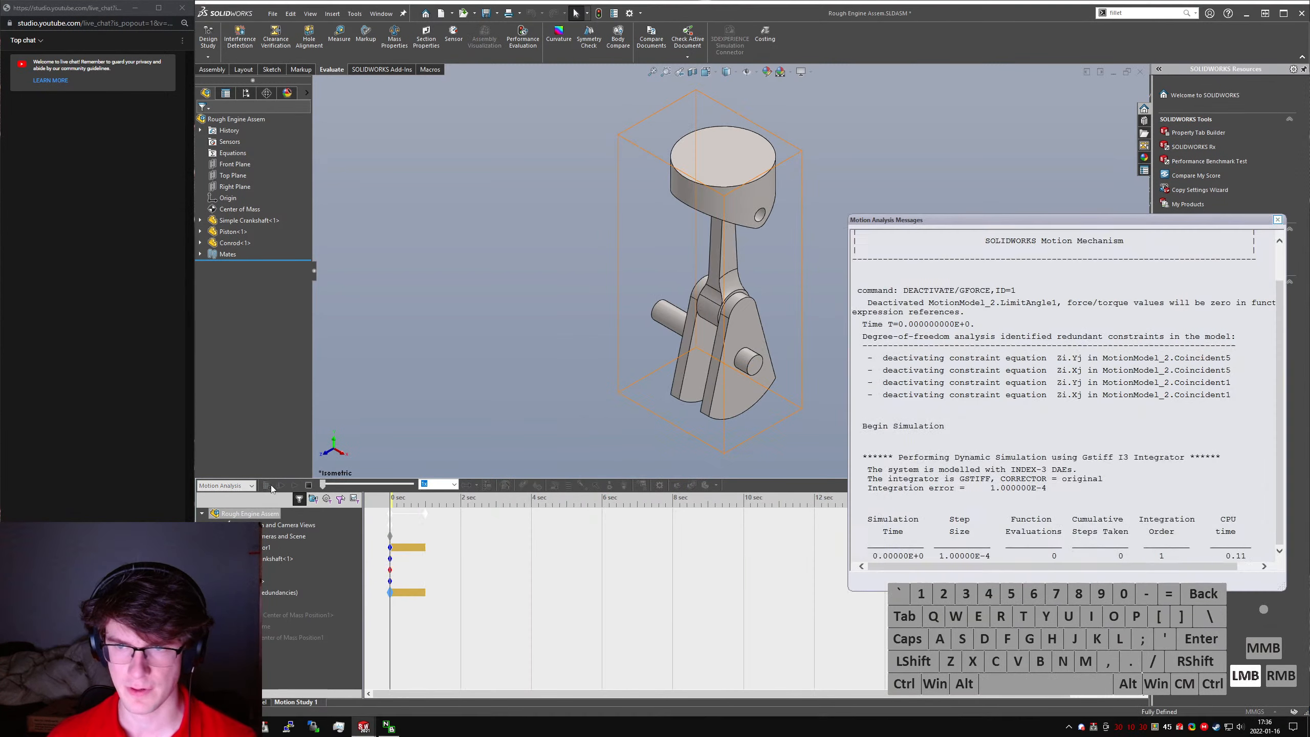
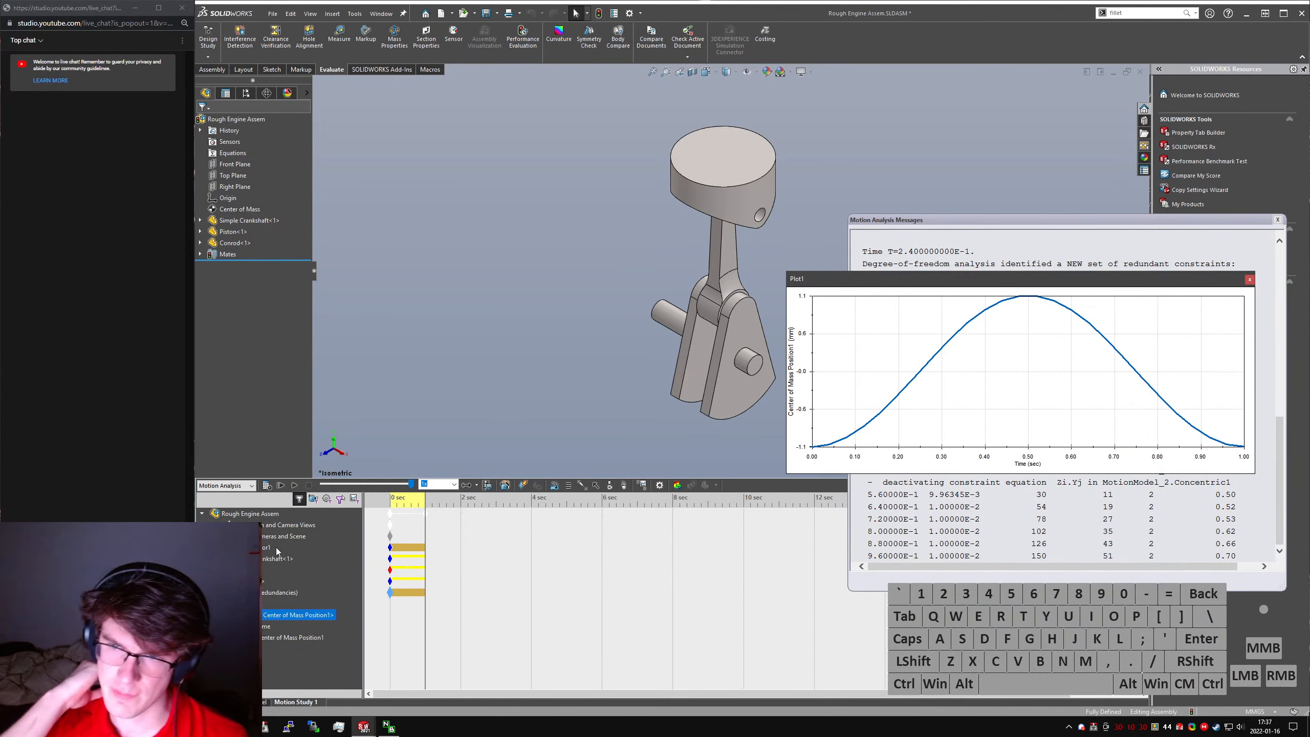
- Close the center of mass position plot of the engine assembly
left_click(1253, 281)
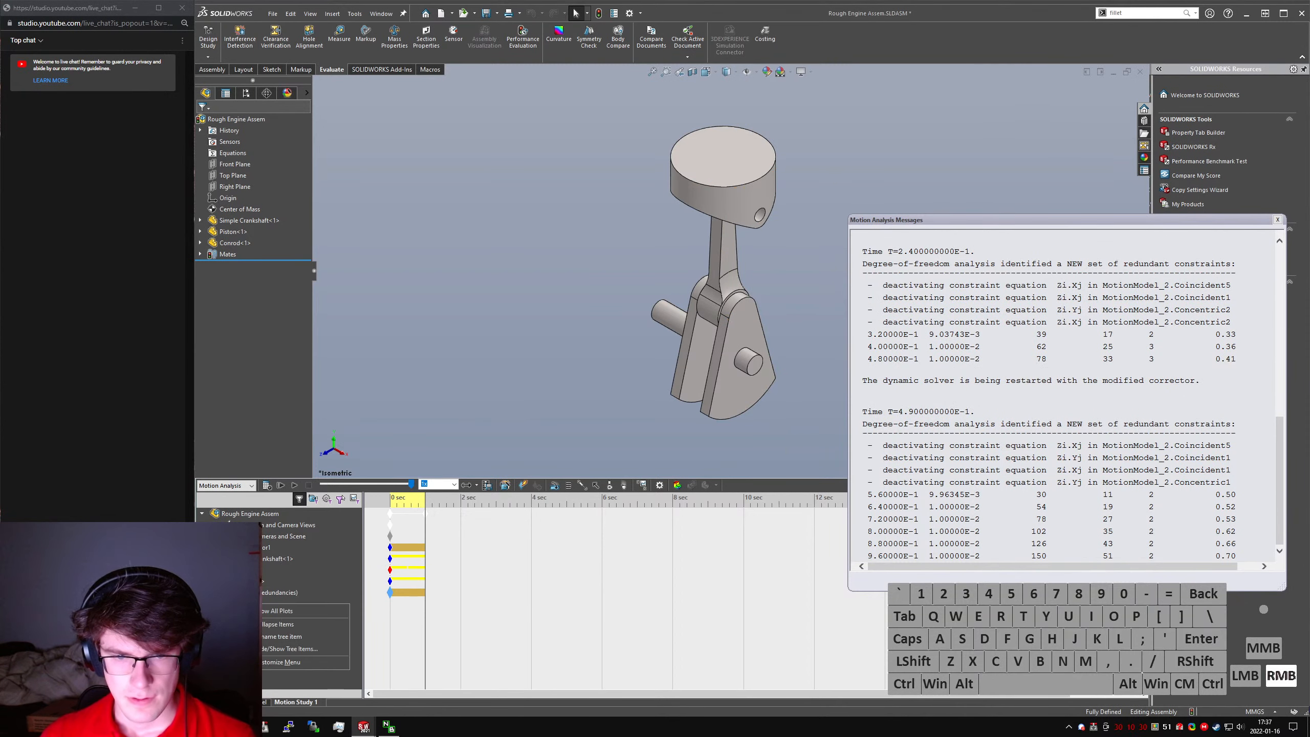
right_click(239, 582)
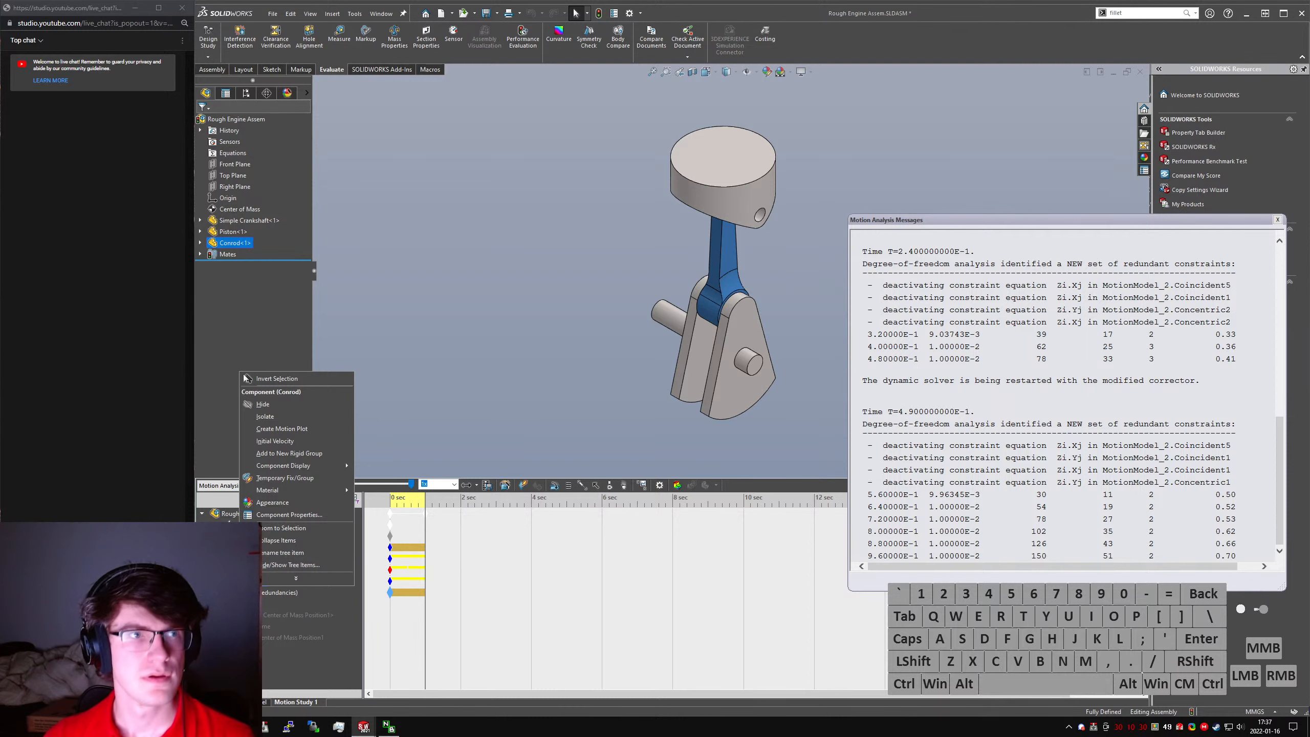
left_click(562, 228)
- Switch to the web browser and search Google for "solidworks show cg in motion analysis"
key("alt+Tab")
key("ctrl+w")
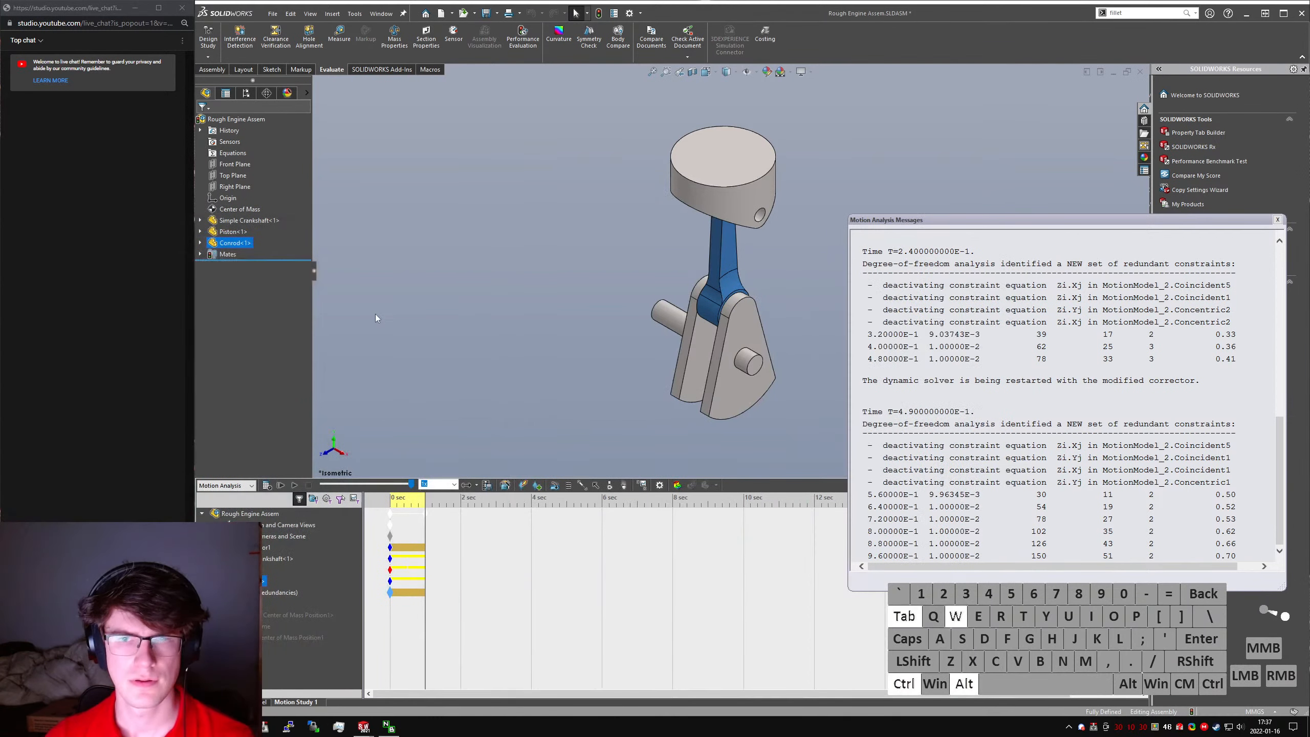
key("alt+Tab")
left_click(981, 376)
key("alt+d")
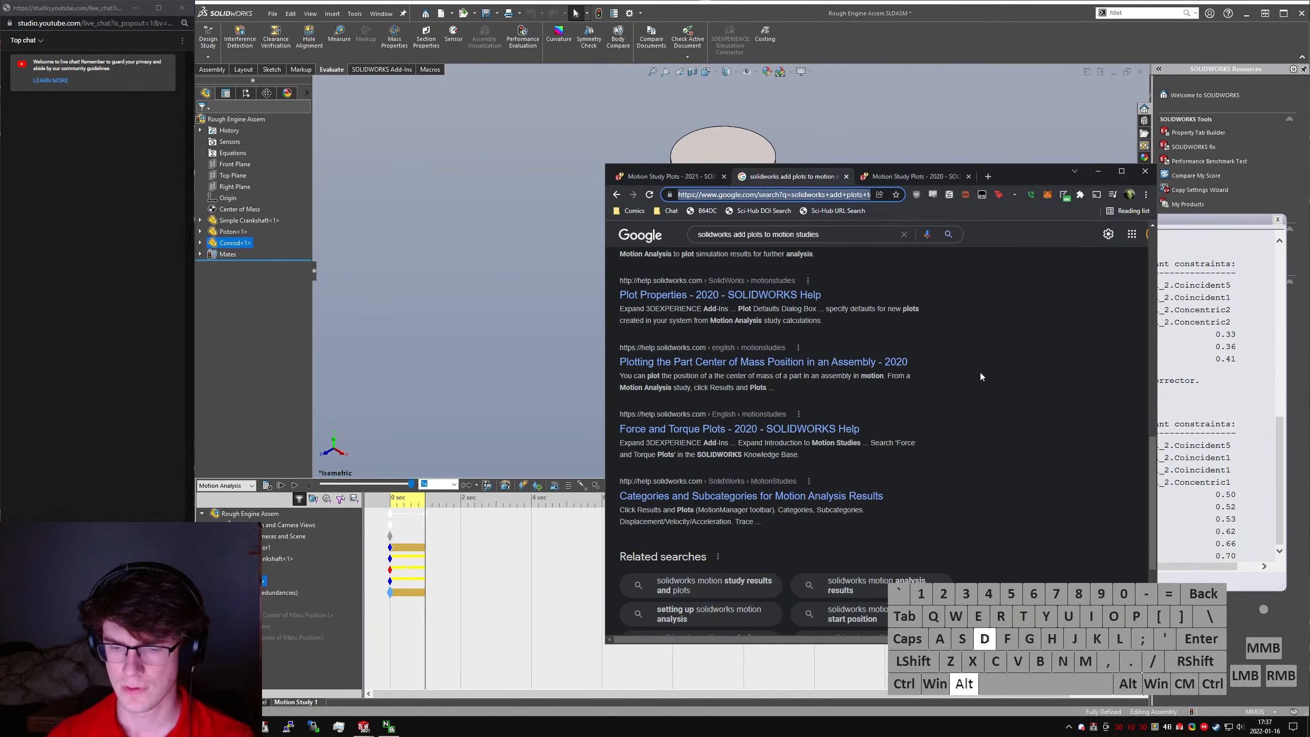
type("solidworks show cg in ")
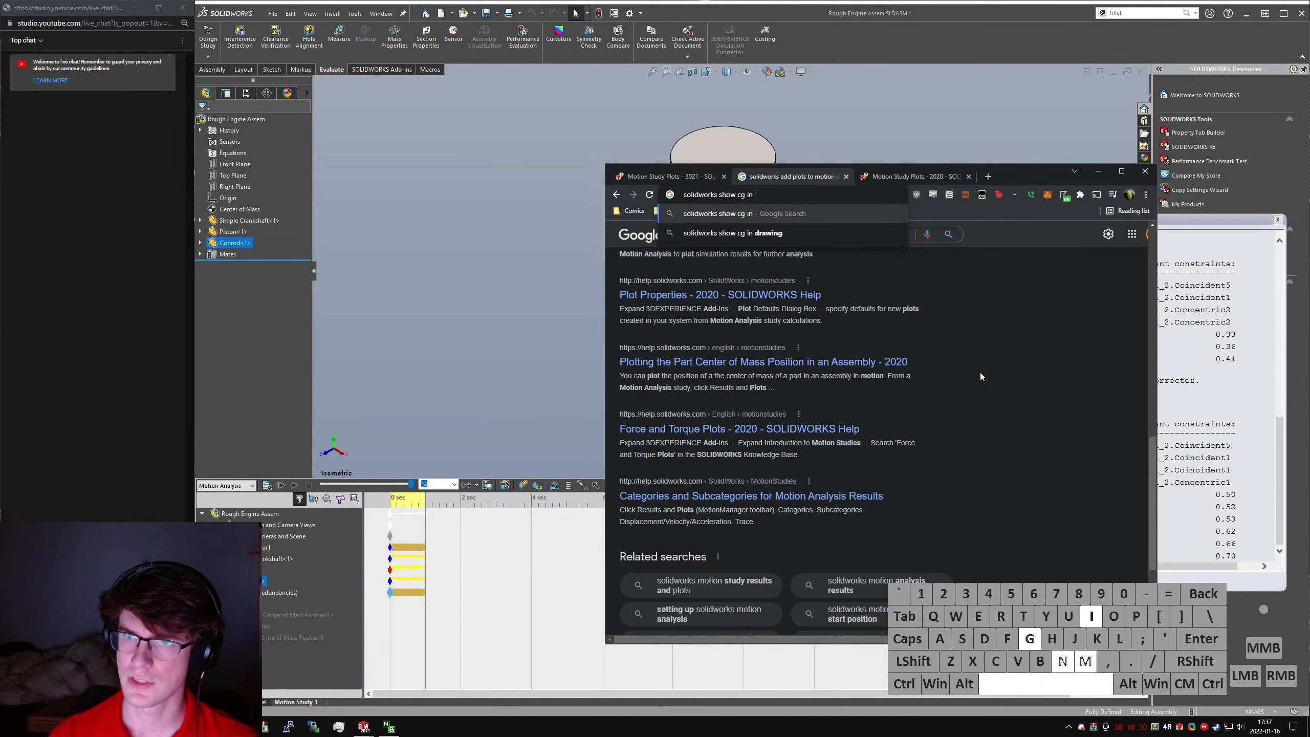
type("motion analysis")
key("Return")
- Close the old help tabs and open the "Plotting the Part Center of Mass Position in an Assembly" result in a new tab
key("ctrl+shift+Tab")
key("ctrl+w")
key("ctrl+Tab")
key("ctrl+w")
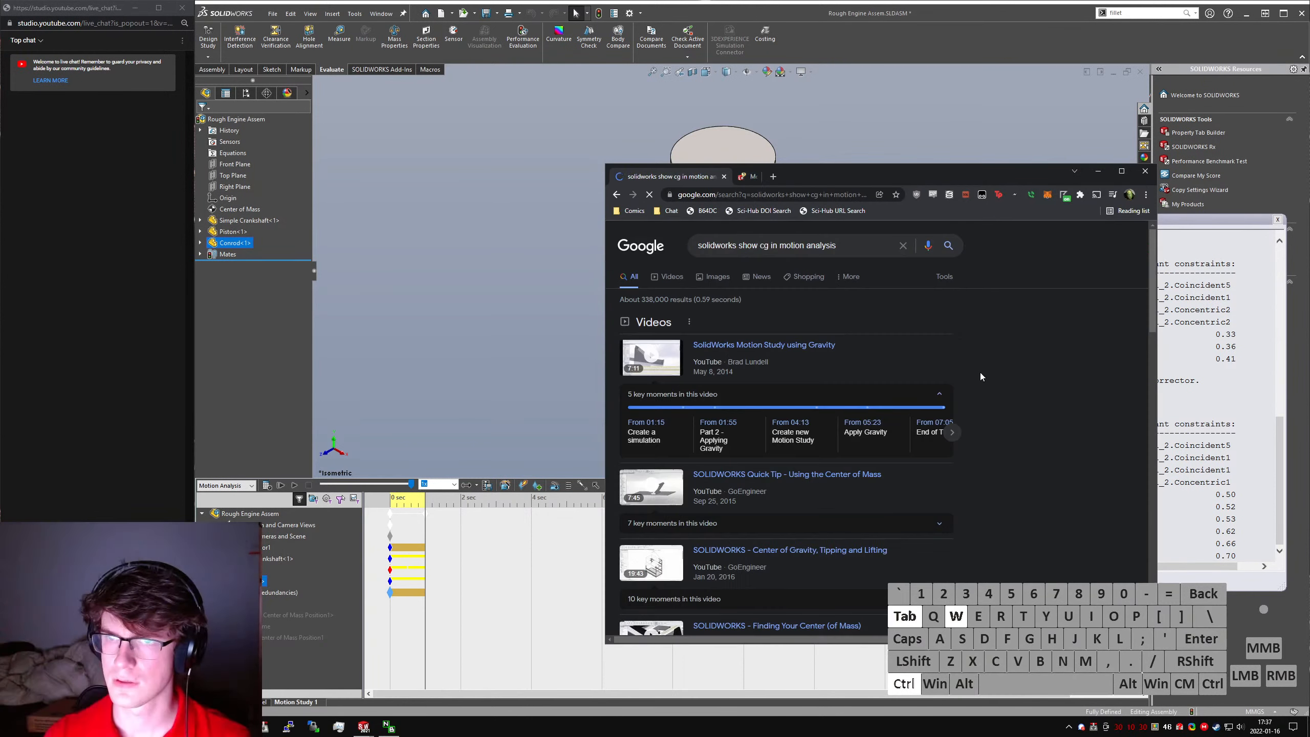
scroll(923, 413, "down", 5)
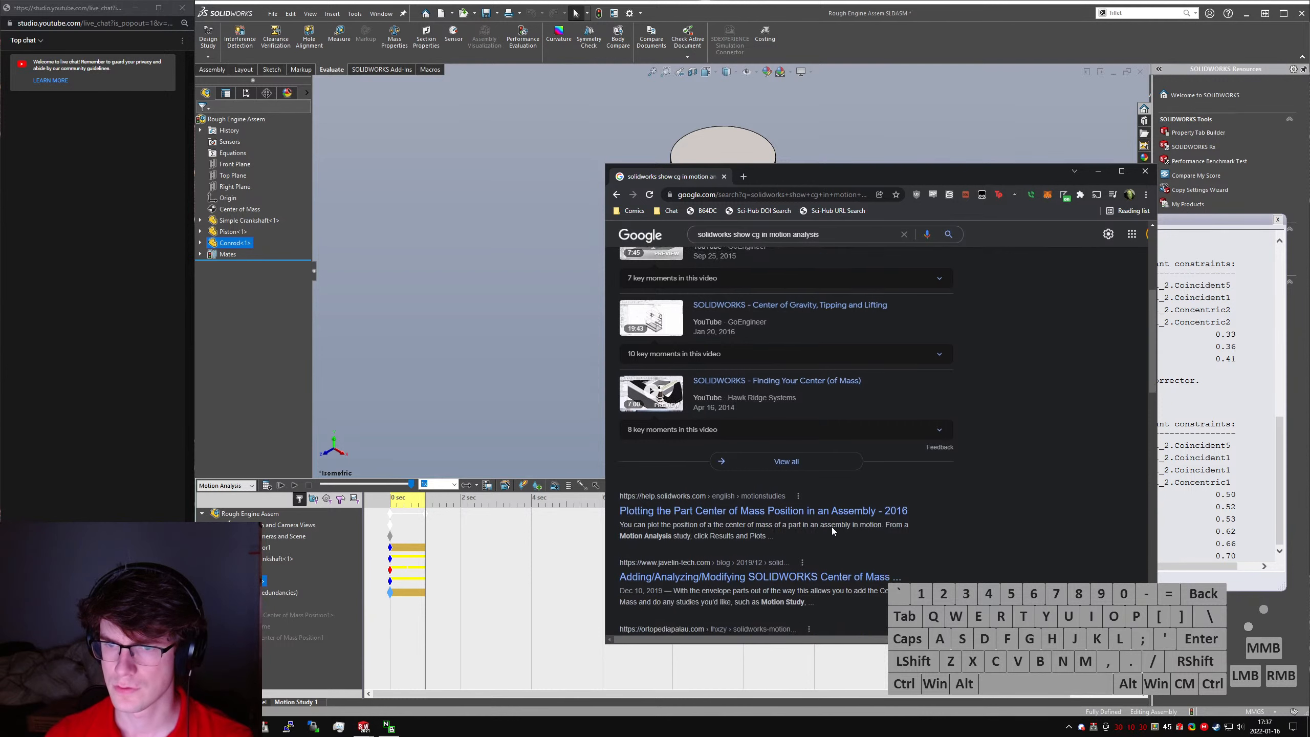
left_click(808, 489)
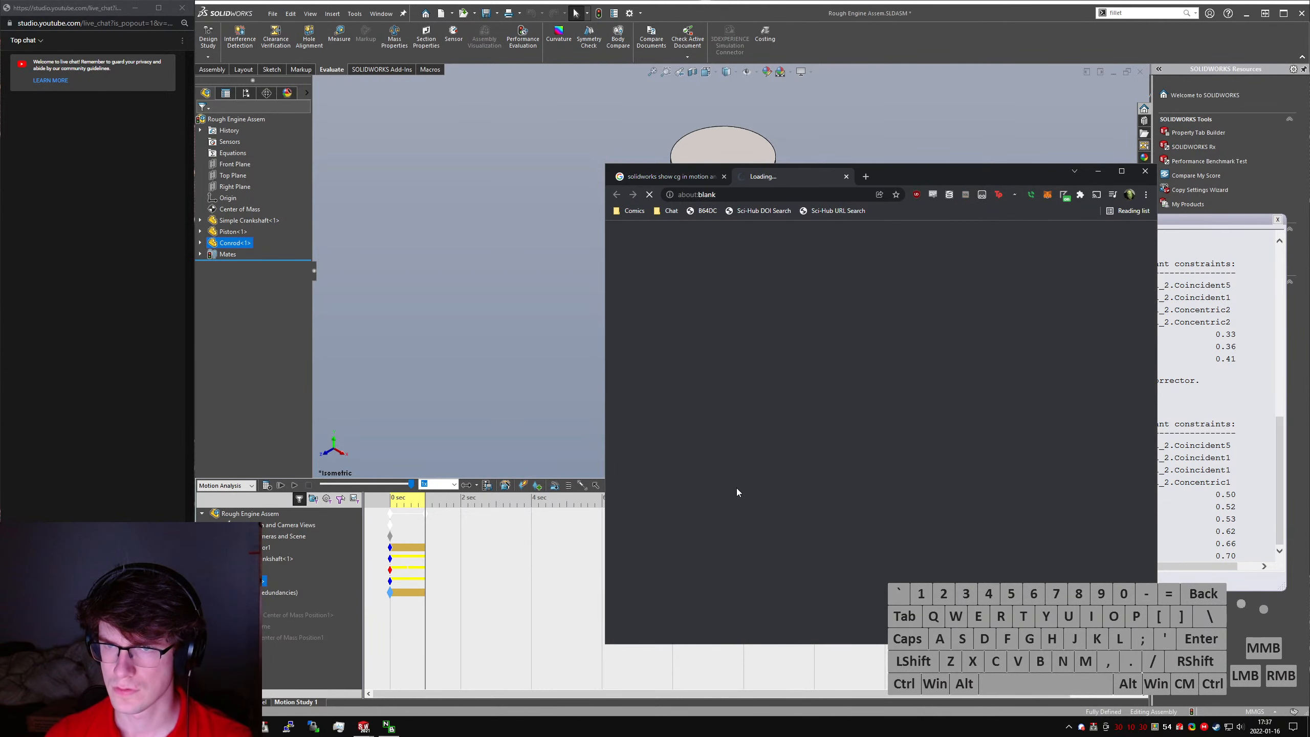
- Return to SOLIDWORKS, display the Center of Mass Position1 plot from the motion study's results and close it again
left_click(497, 392)
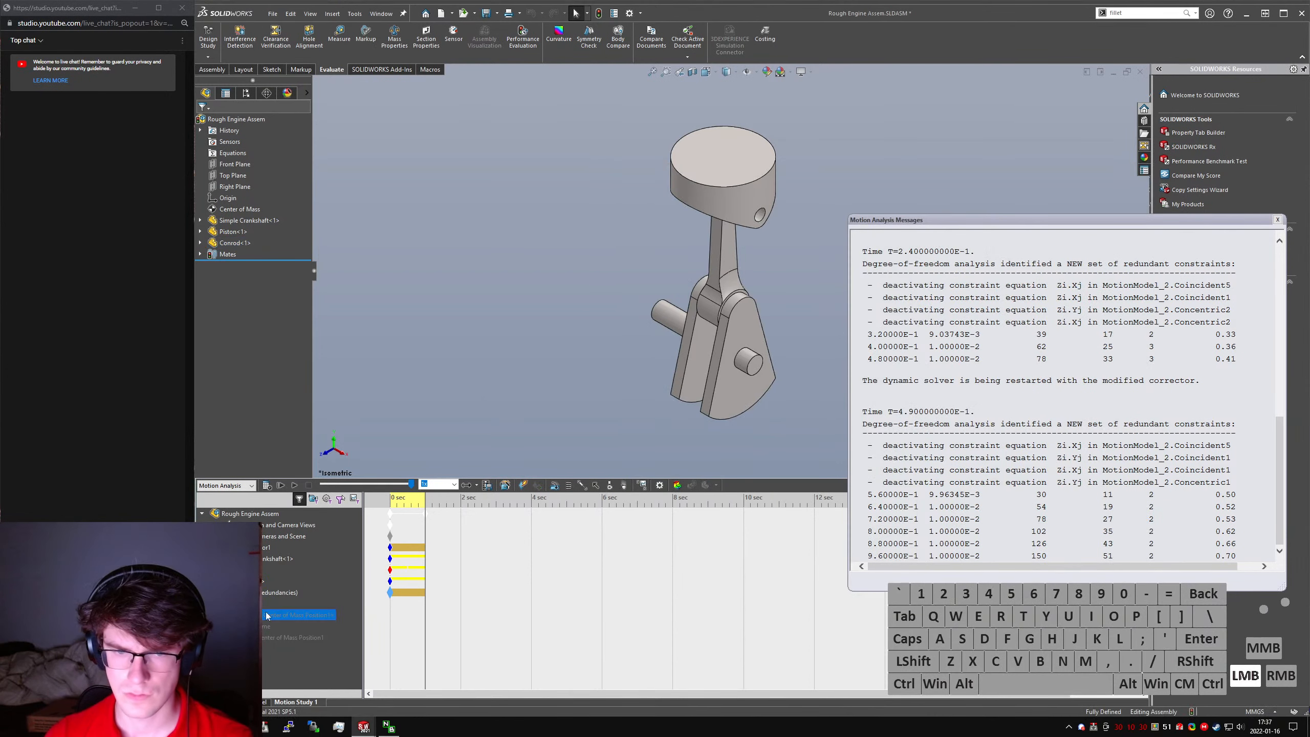
right_click(271, 614)
left_click(302, 644)
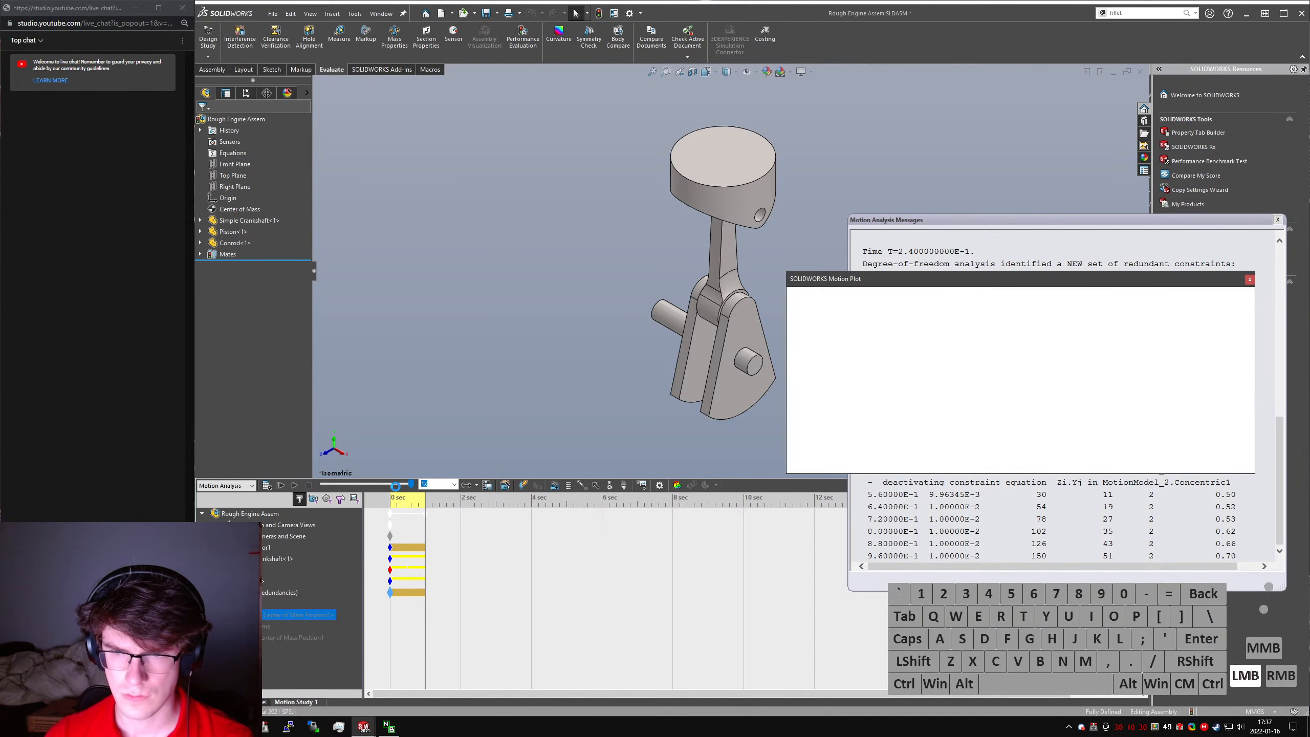
left_click(1250, 280)
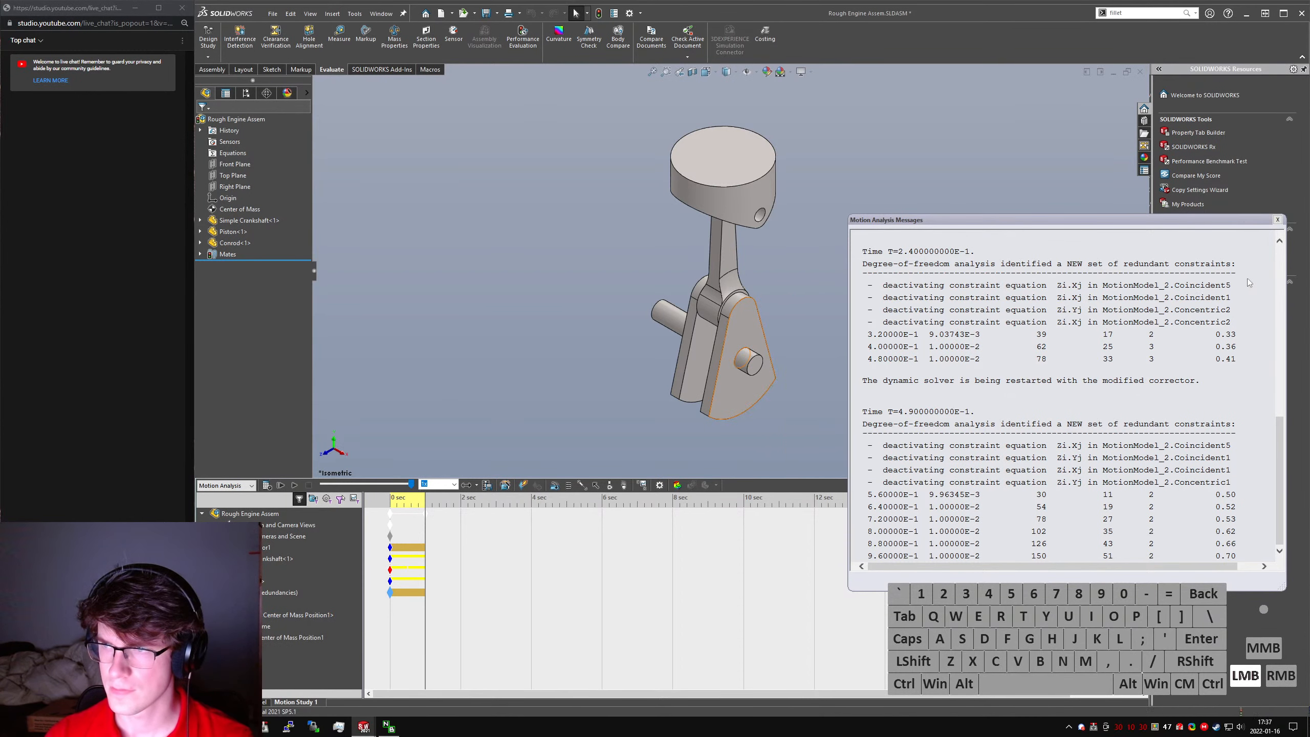
- Dismiss the Motion Analysis Messages window to clear the view of the engine model
scroll(760, 287, "down", 2)
middle_click_drag(761, 287, 715, 255)
left_click(1279, 221)
scroll(751, 276, "up", 3)
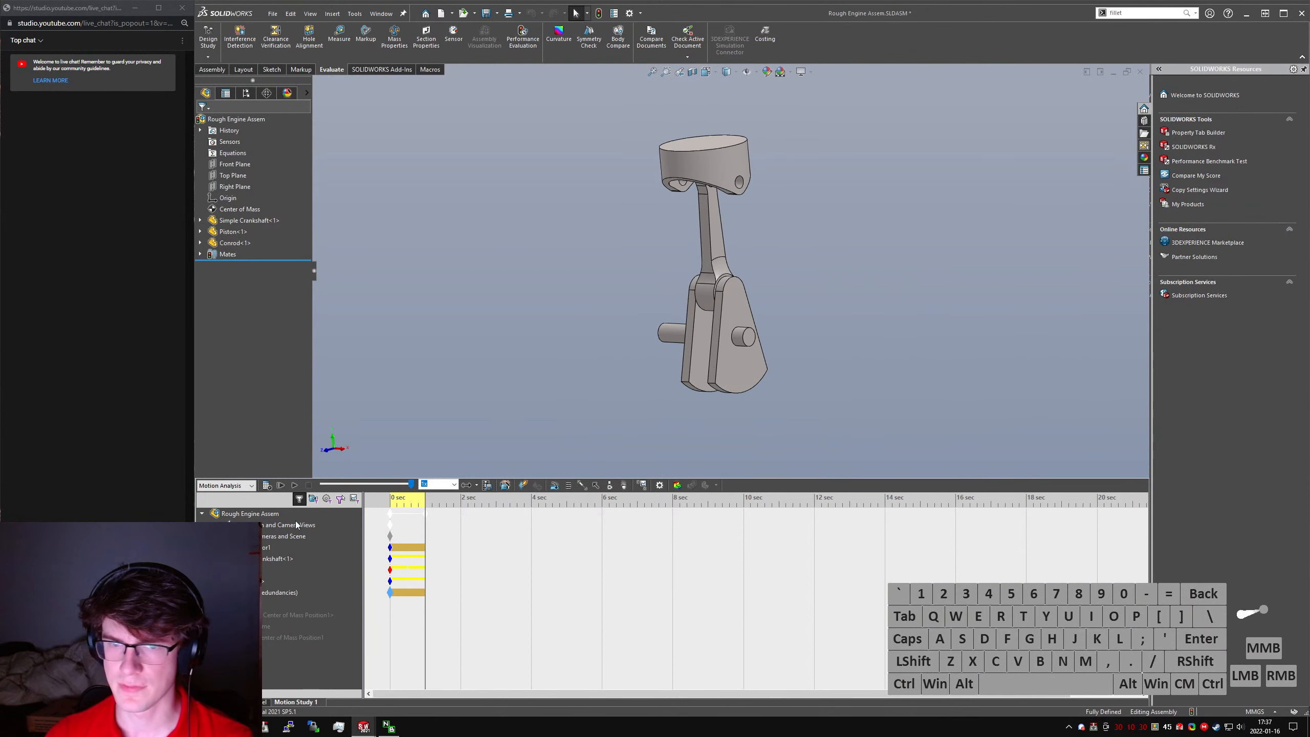
- Set the motion study's playback speed to 0.25x, start the playback and switch the playback mode to Loop
left_click(455, 485)
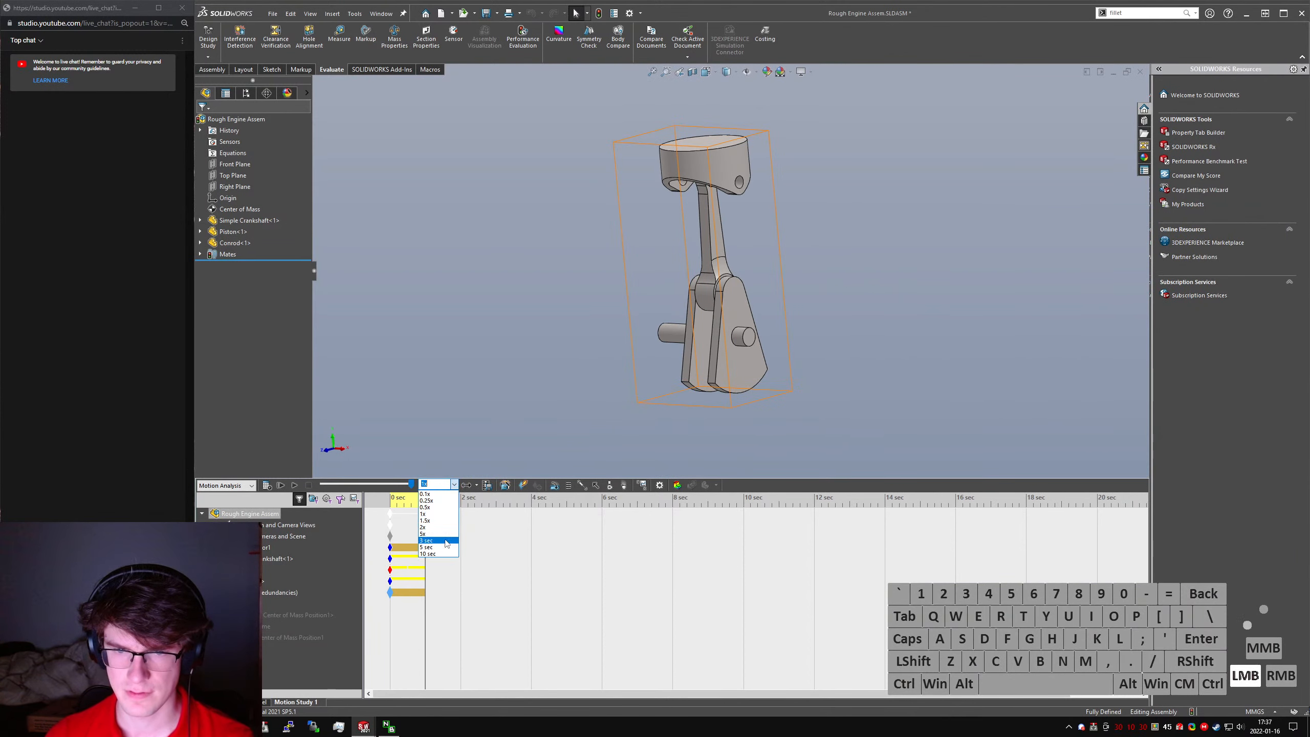
left_click(445, 501)
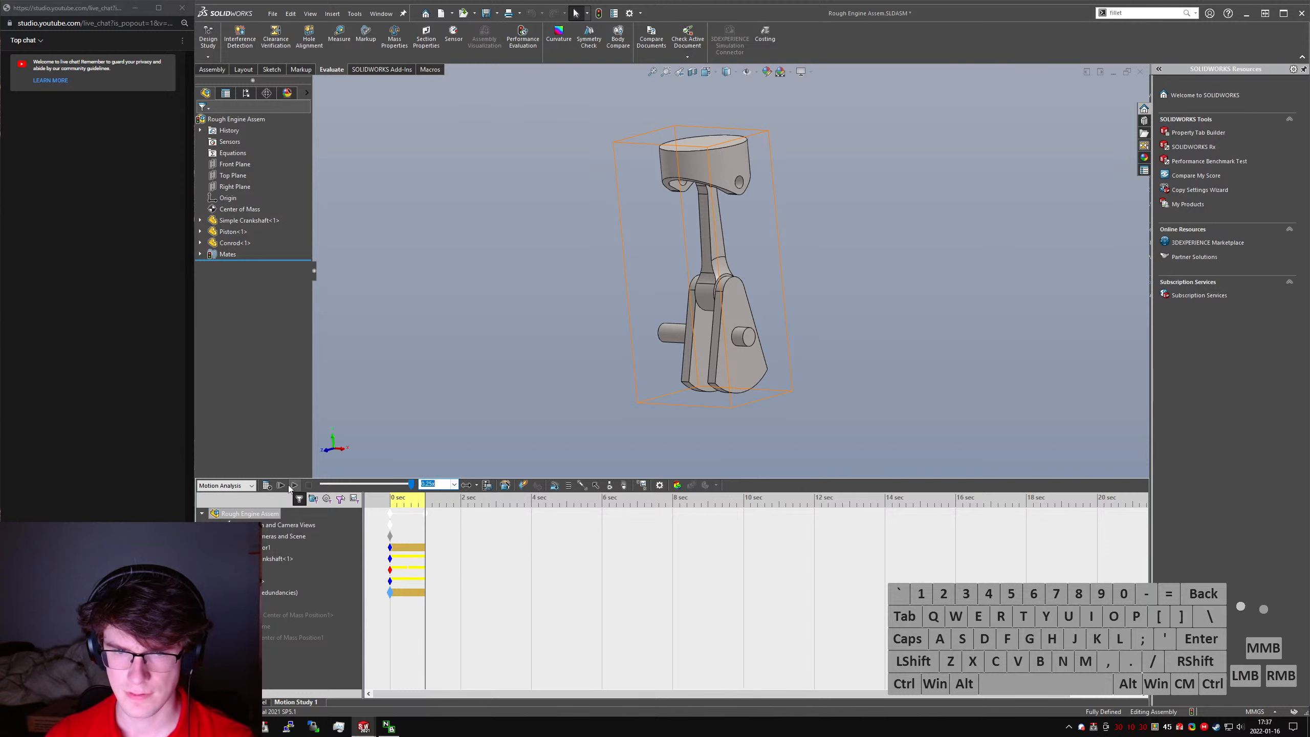
left_click(292, 485)
left_click(475, 486)
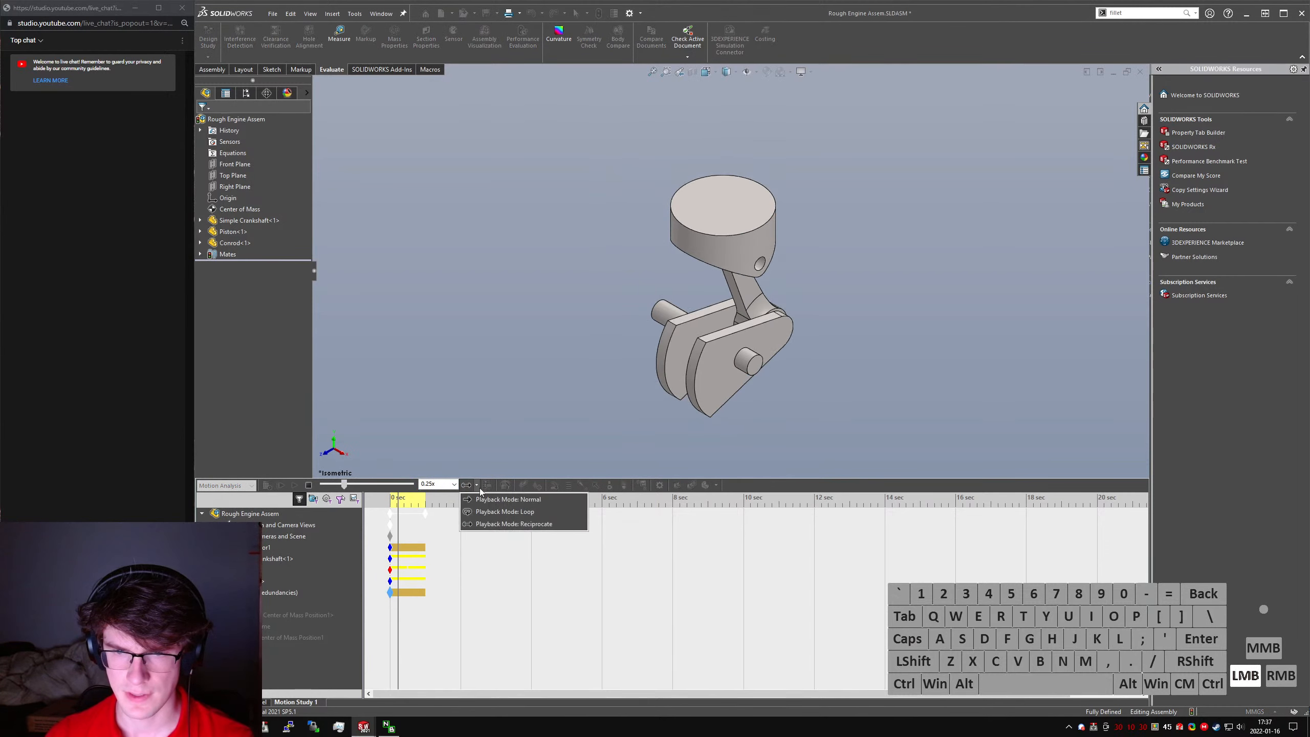
left_click(497, 514)
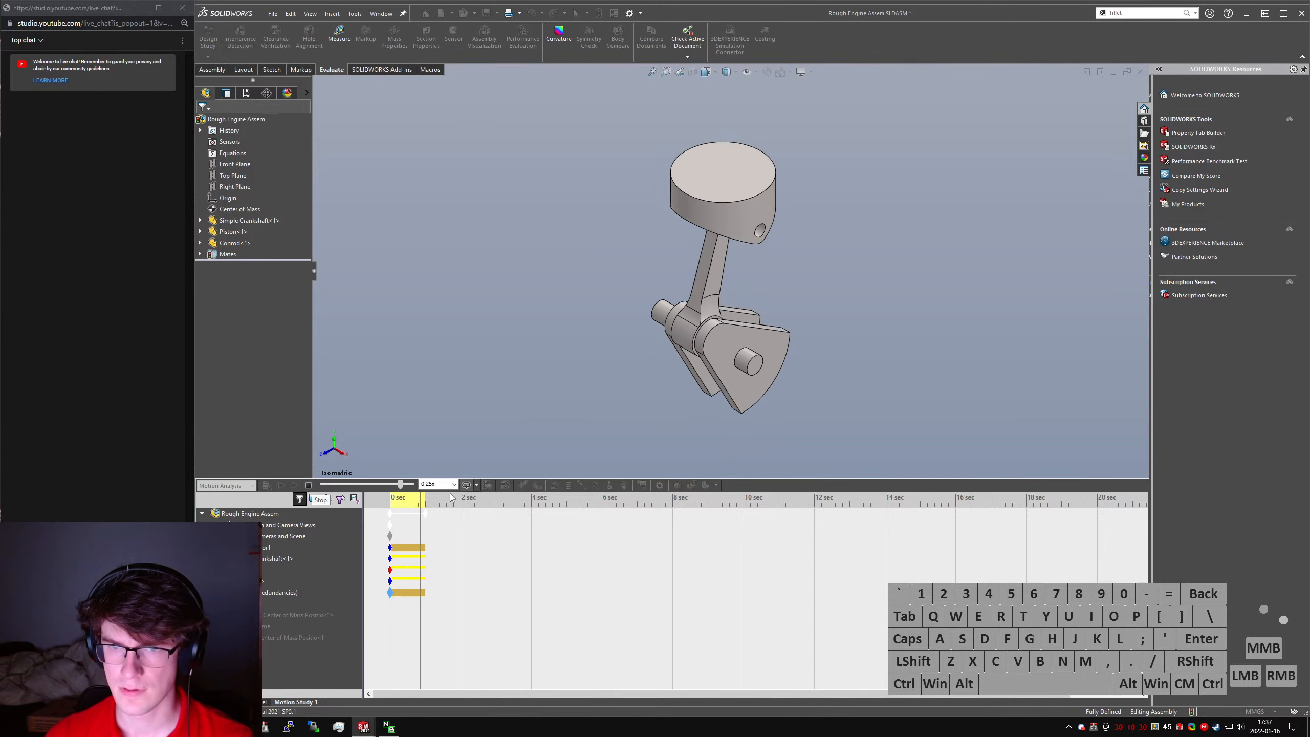
- Restart the looping engine animation from the beginning, watch the crankshaft motion and stop it
left_click(309, 485)
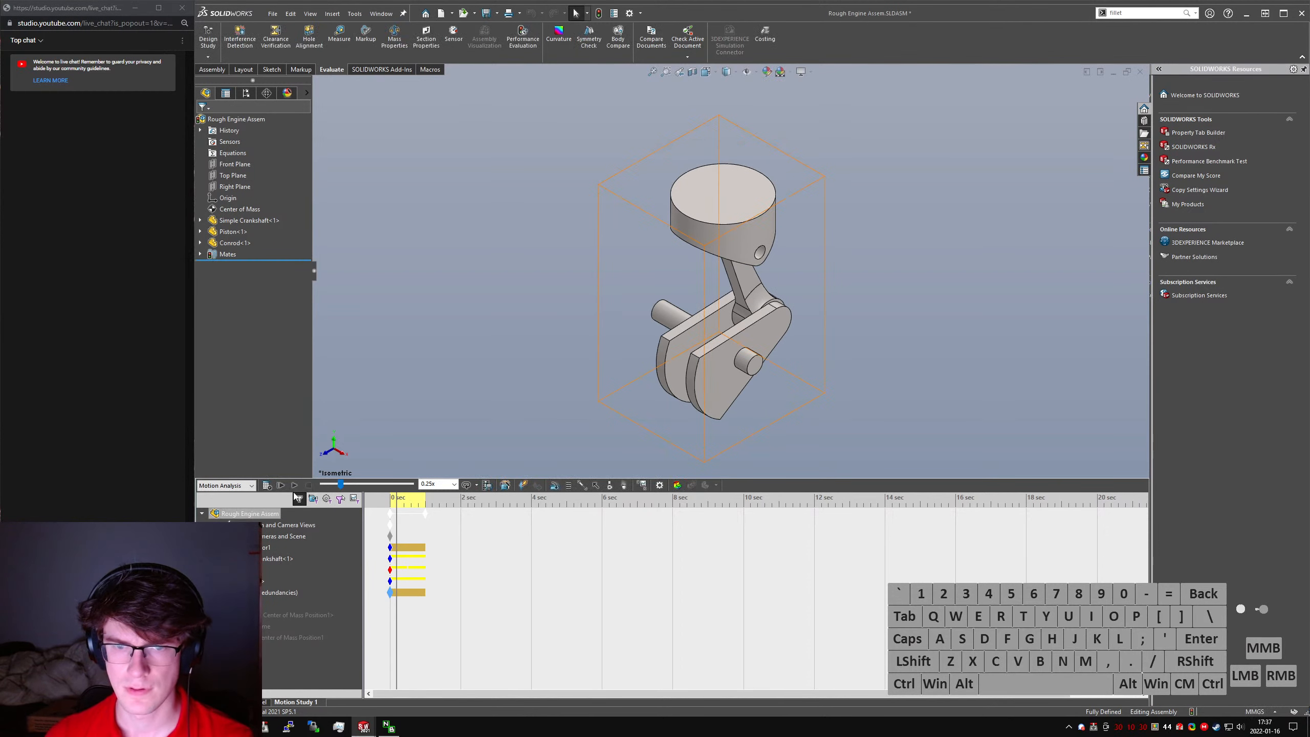
left_click(281, 485)
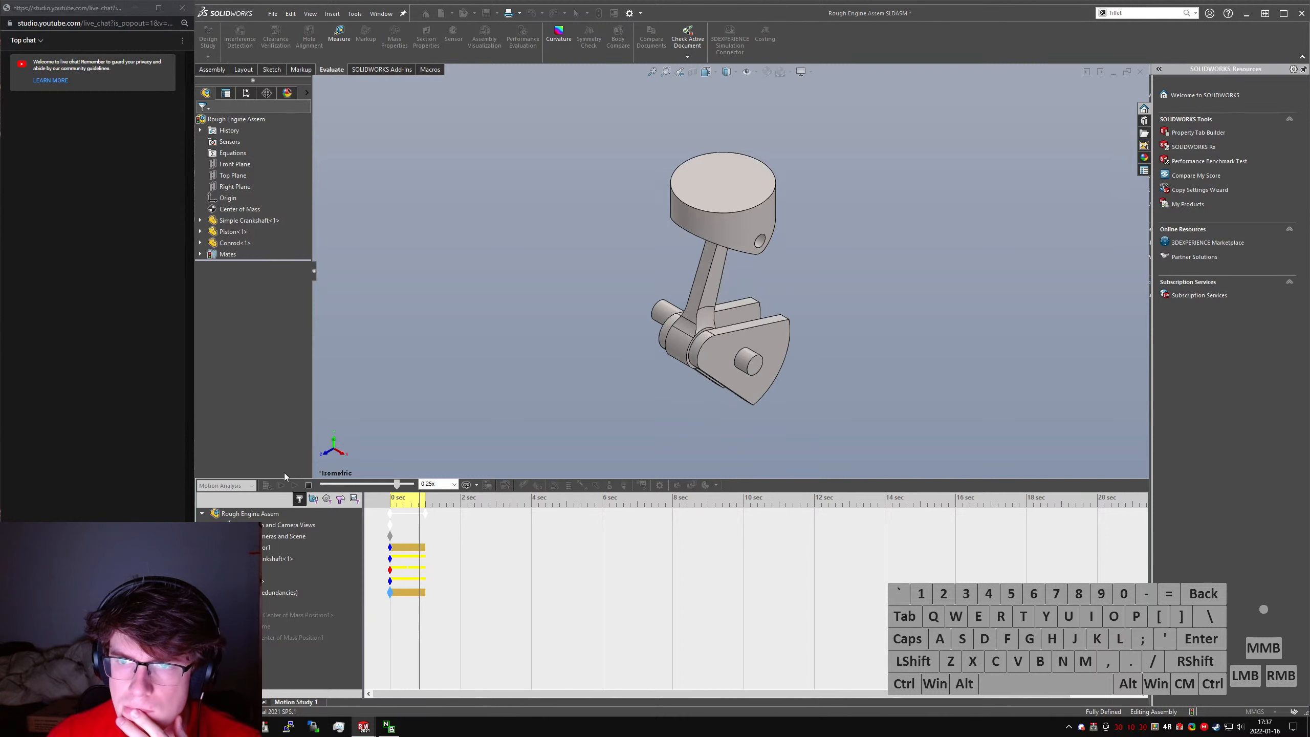
left_click(309, 485)
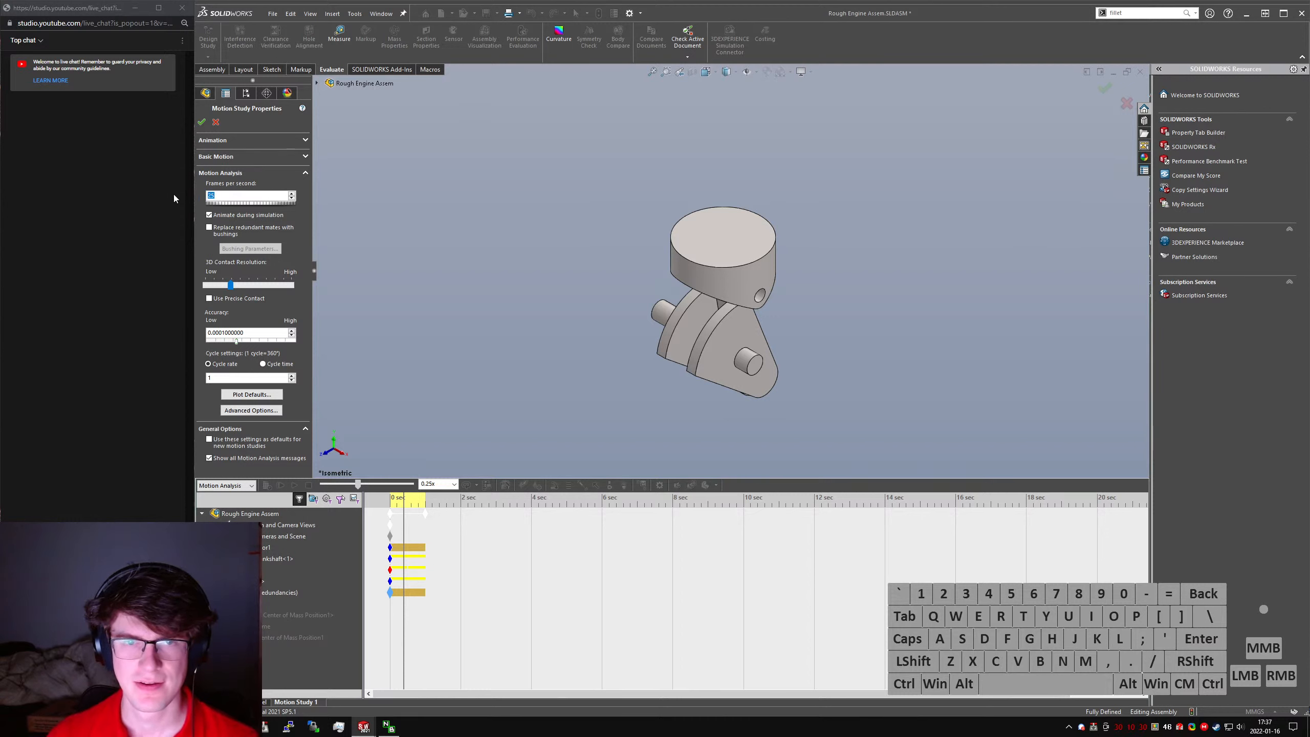
- Set the Motion Analysis frame rate to 400 frames per second and recalculate the motion study
left_click(202, 122)
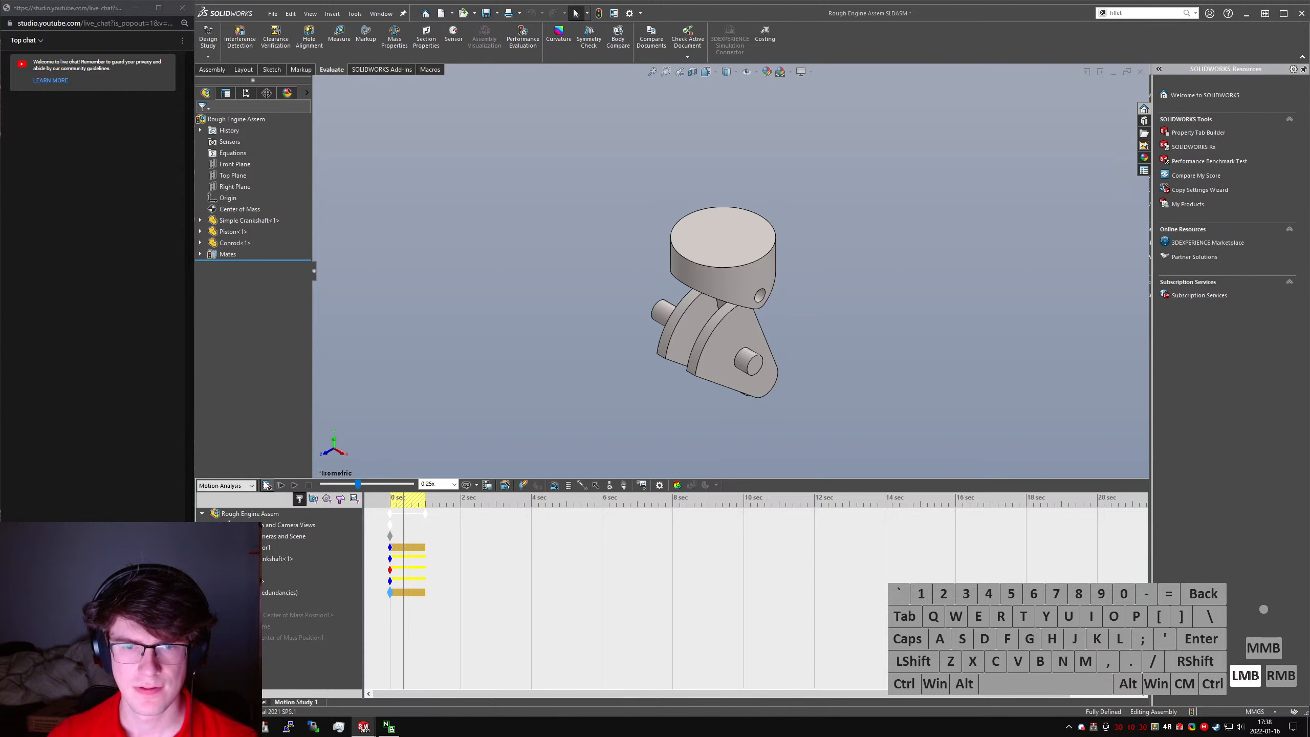
left_click(265, 485)
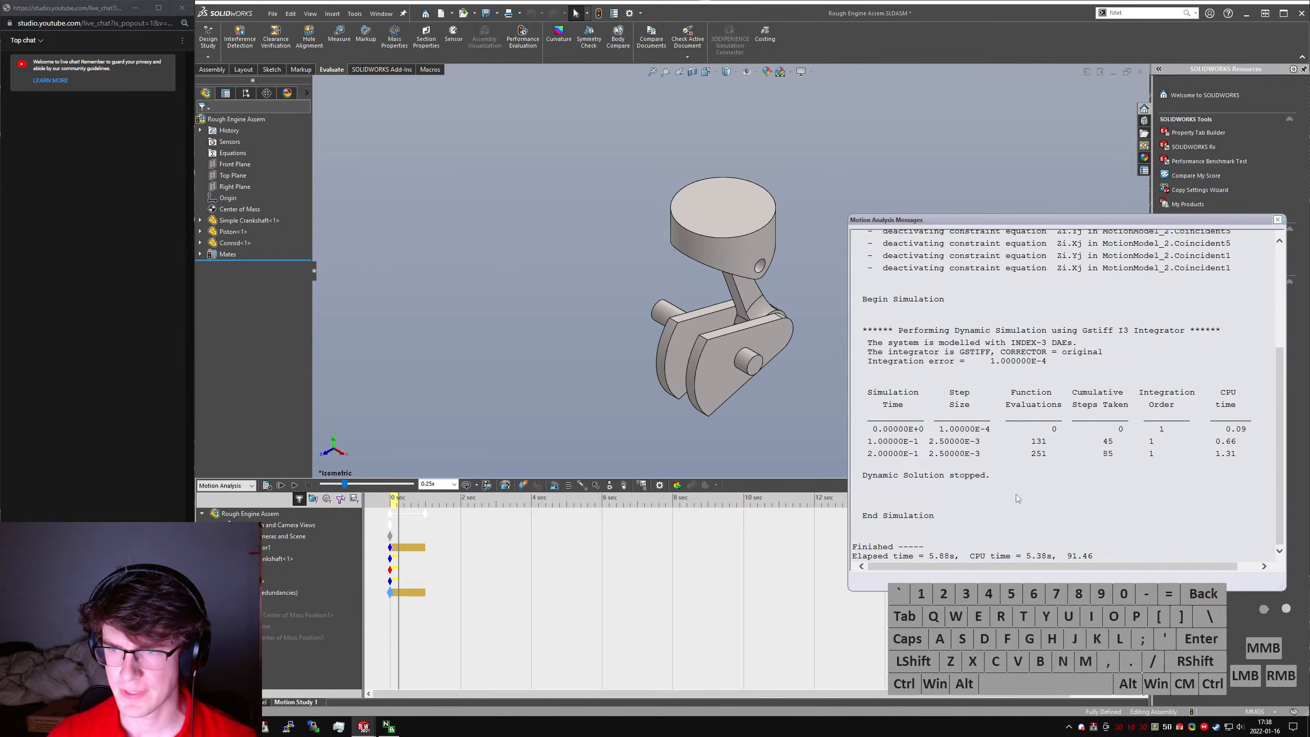
- Review the solver output in the Motion Analysis Messages window and close it
scroll(1012, 496, "up", 1)
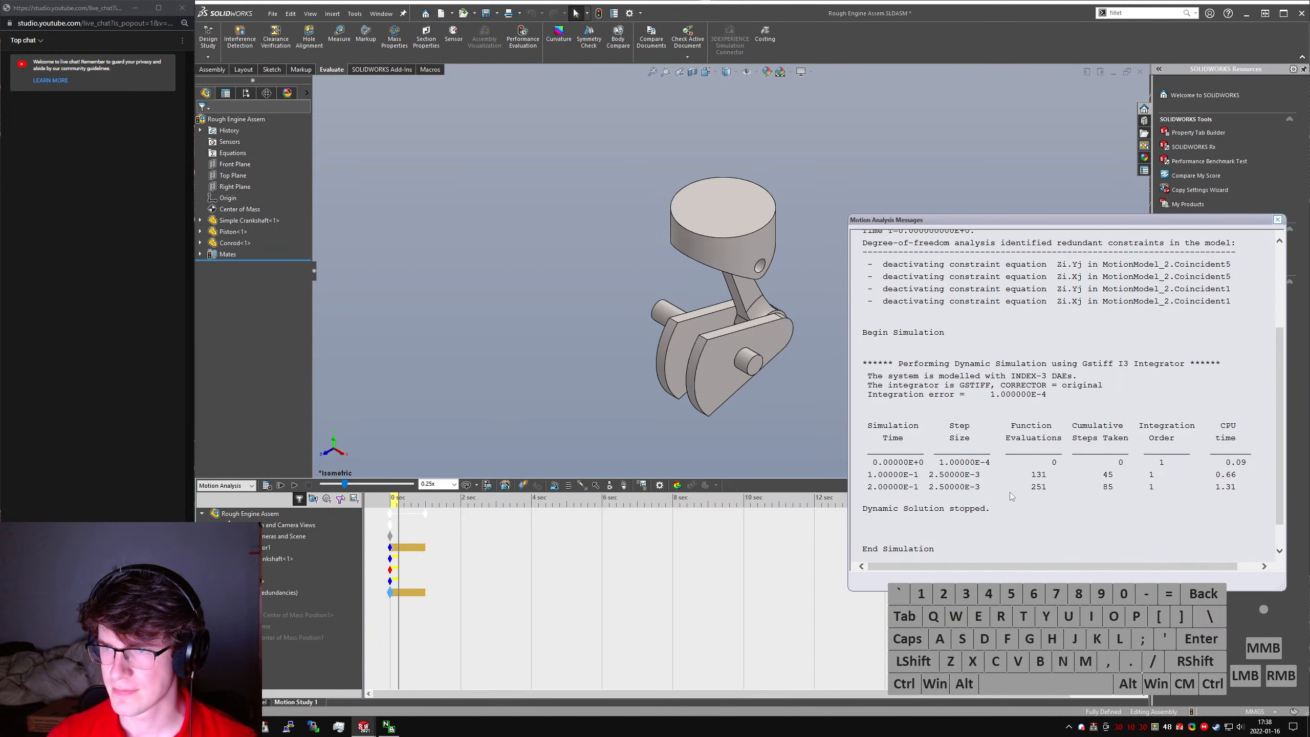
scroll(1006, 496, "up", 4)
scroll(1011, 485, "down", 5)
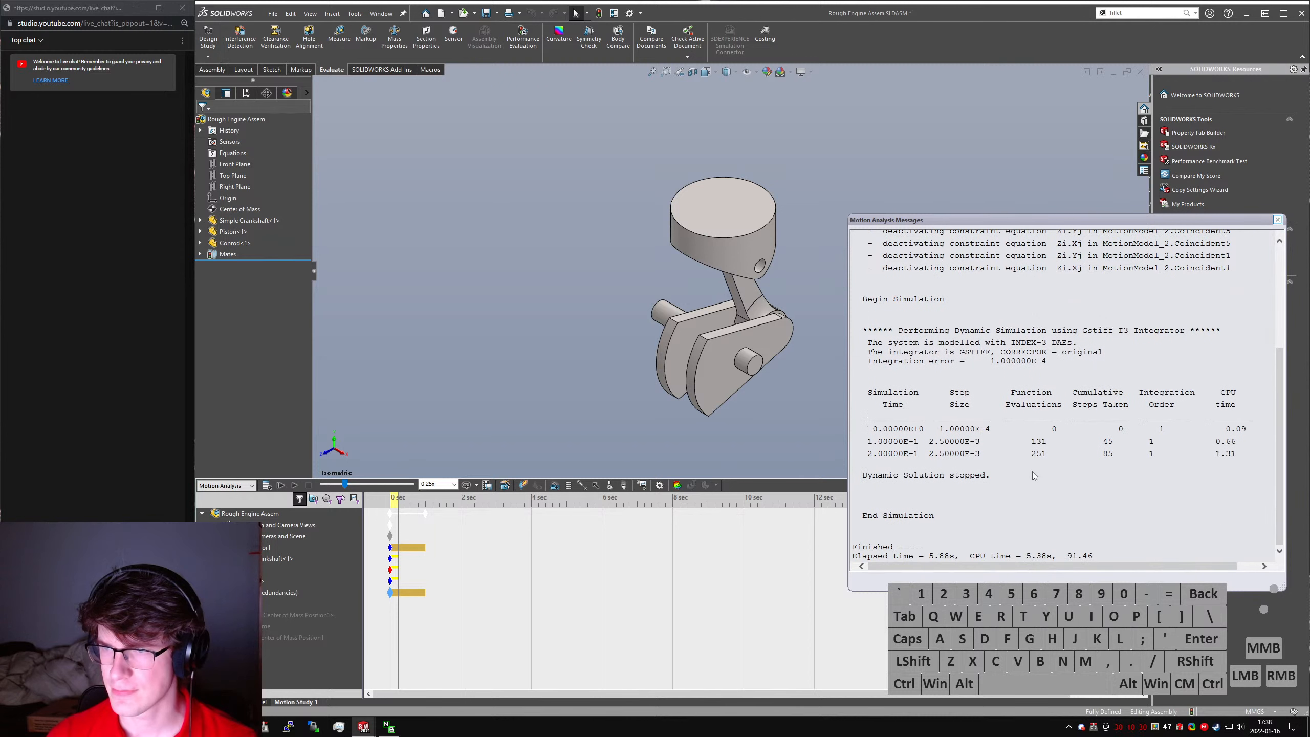
left_click(1278, 221)
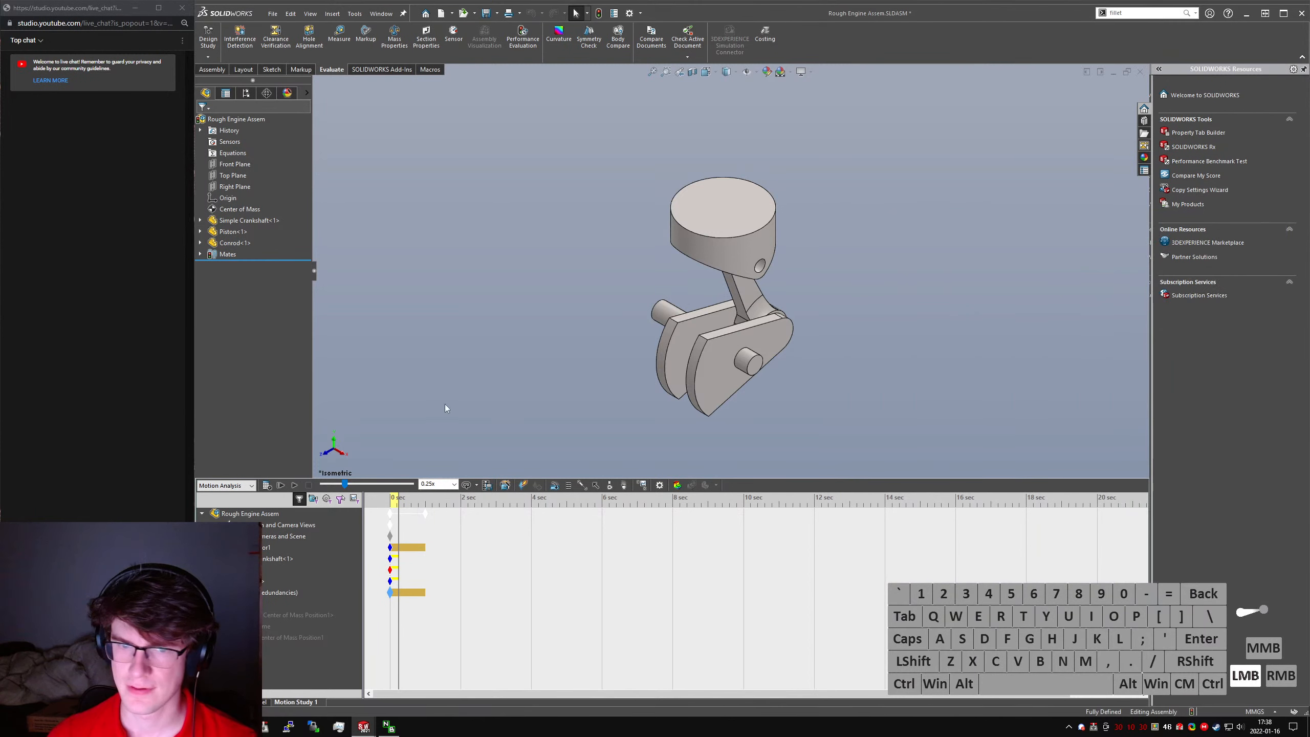
- Play back the recalculated motion and inspect the redundant mates listed in the motion study
left_click(390, 570)
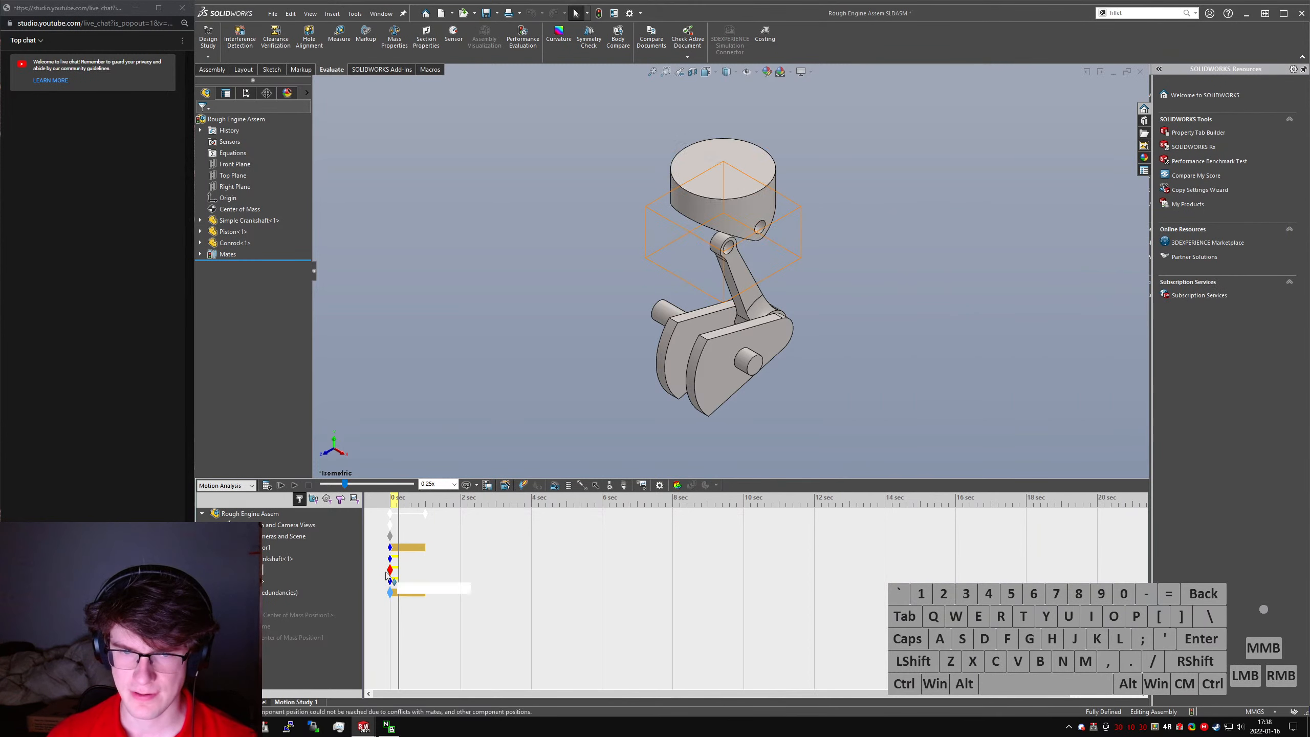
left_click(293, 488)
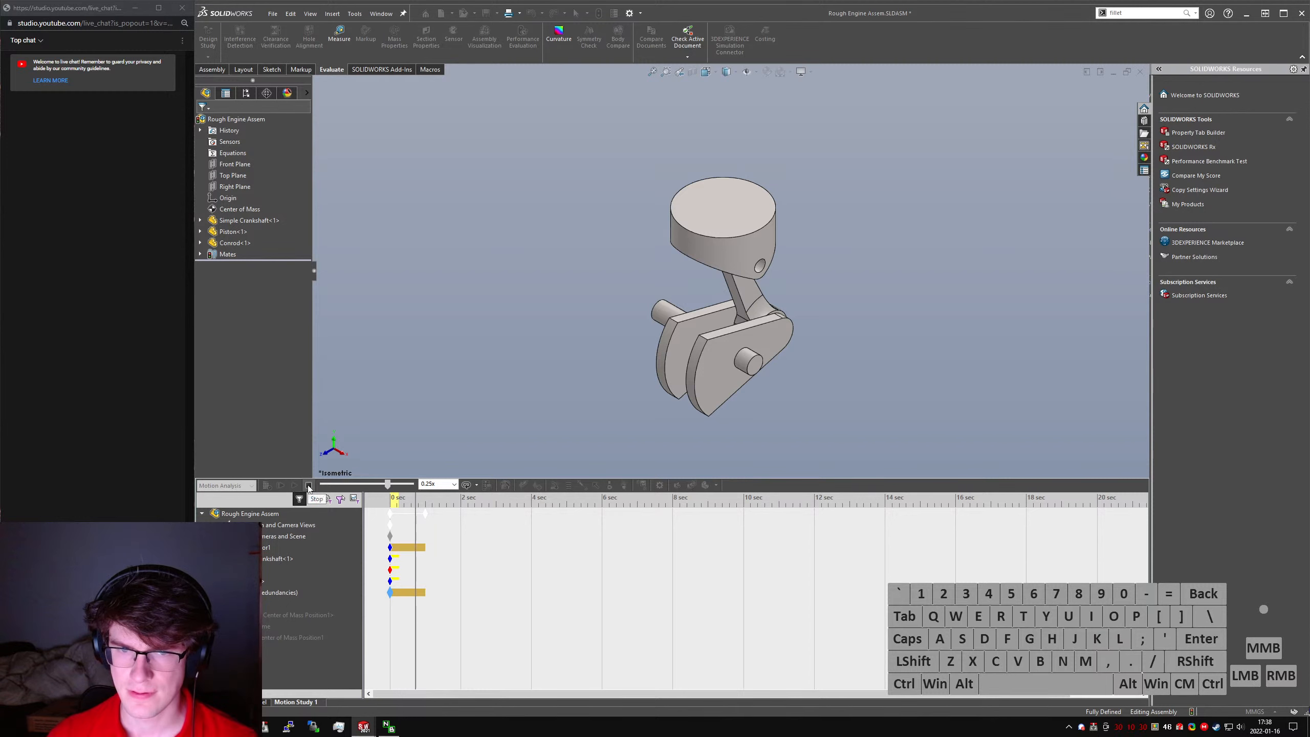
left_click(280, 487)
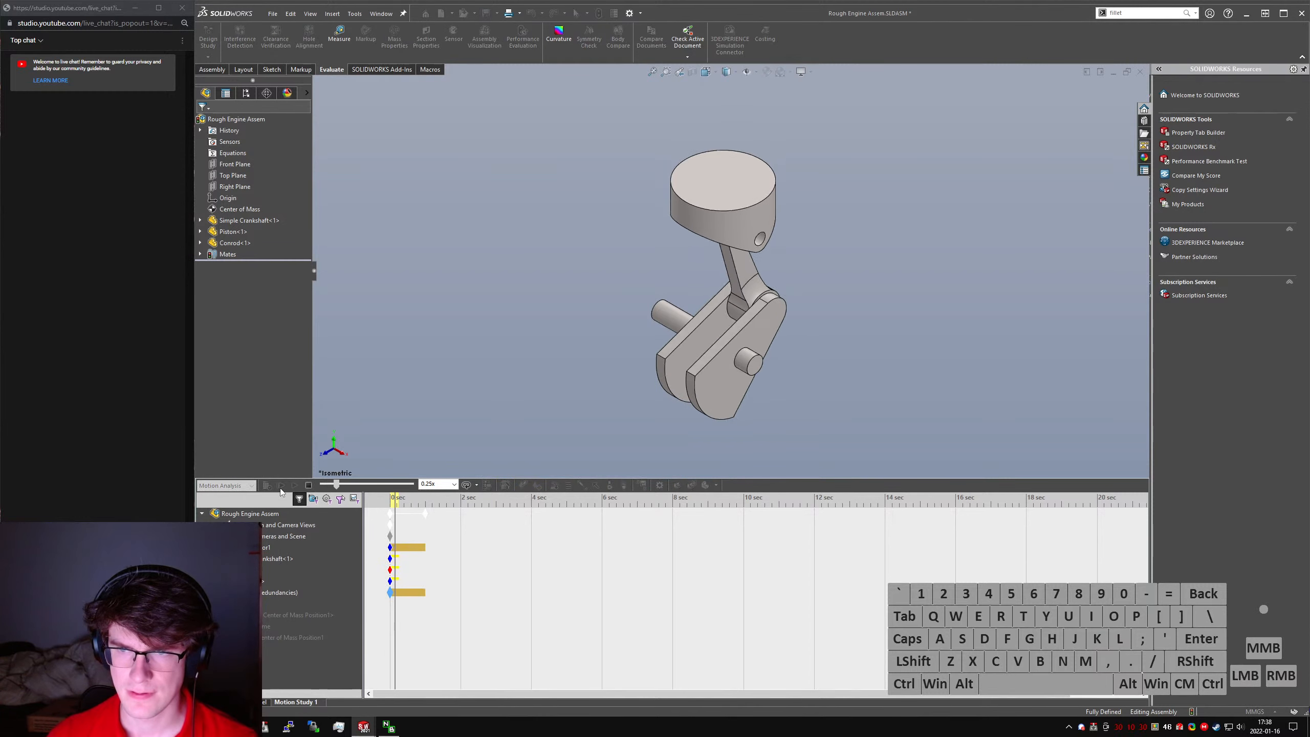
left_click(306, 487)
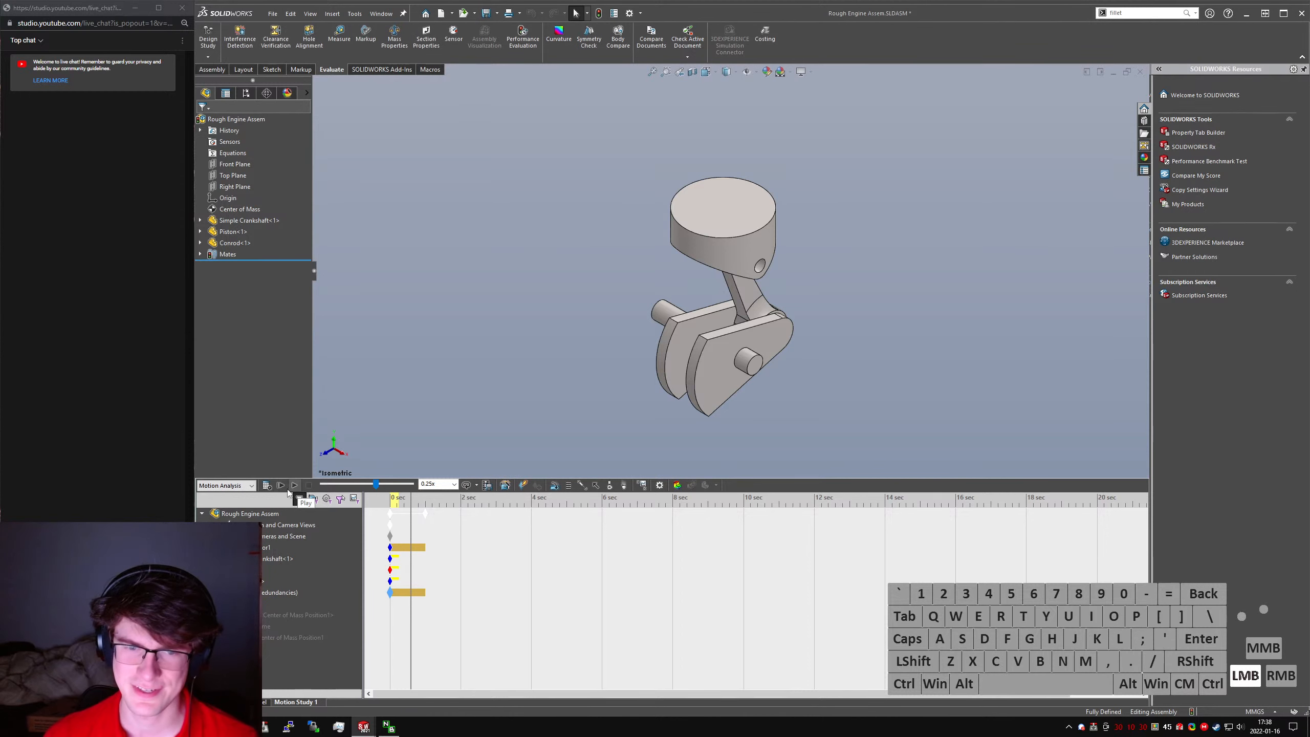
left_click(212, 593)
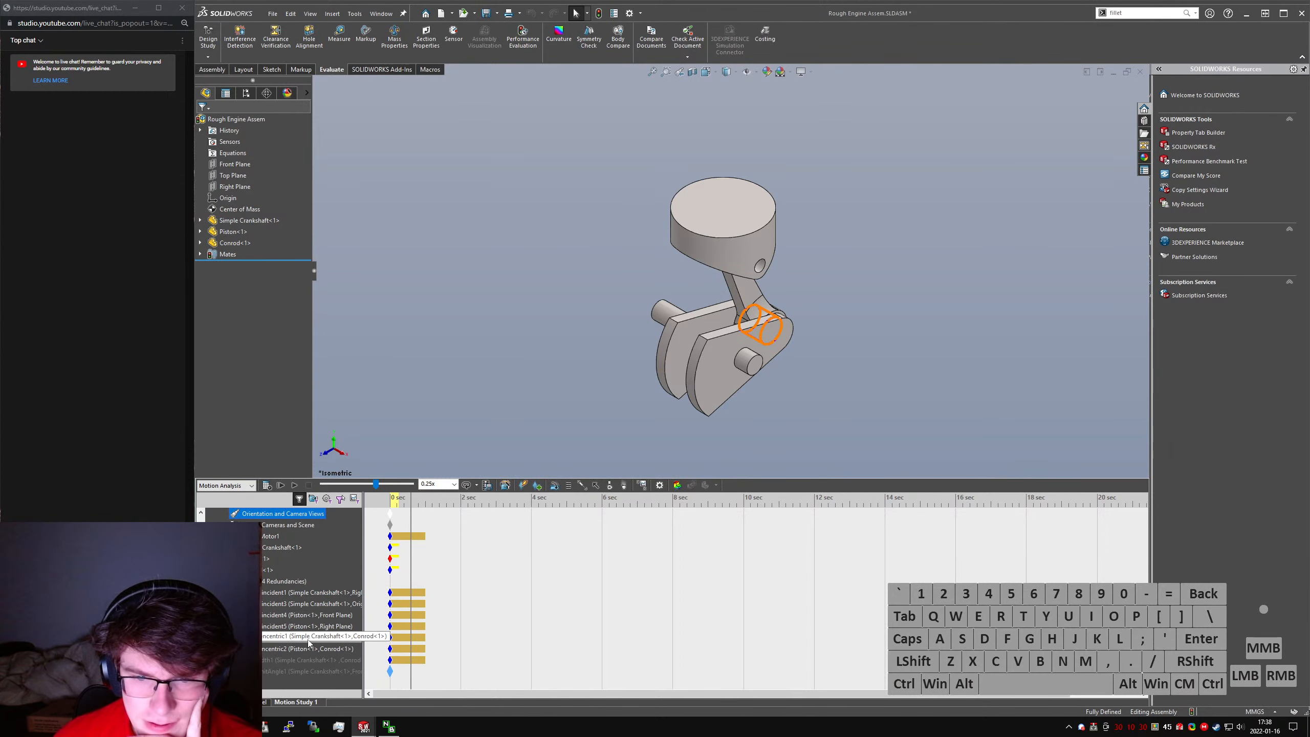
left_click(222, 581)
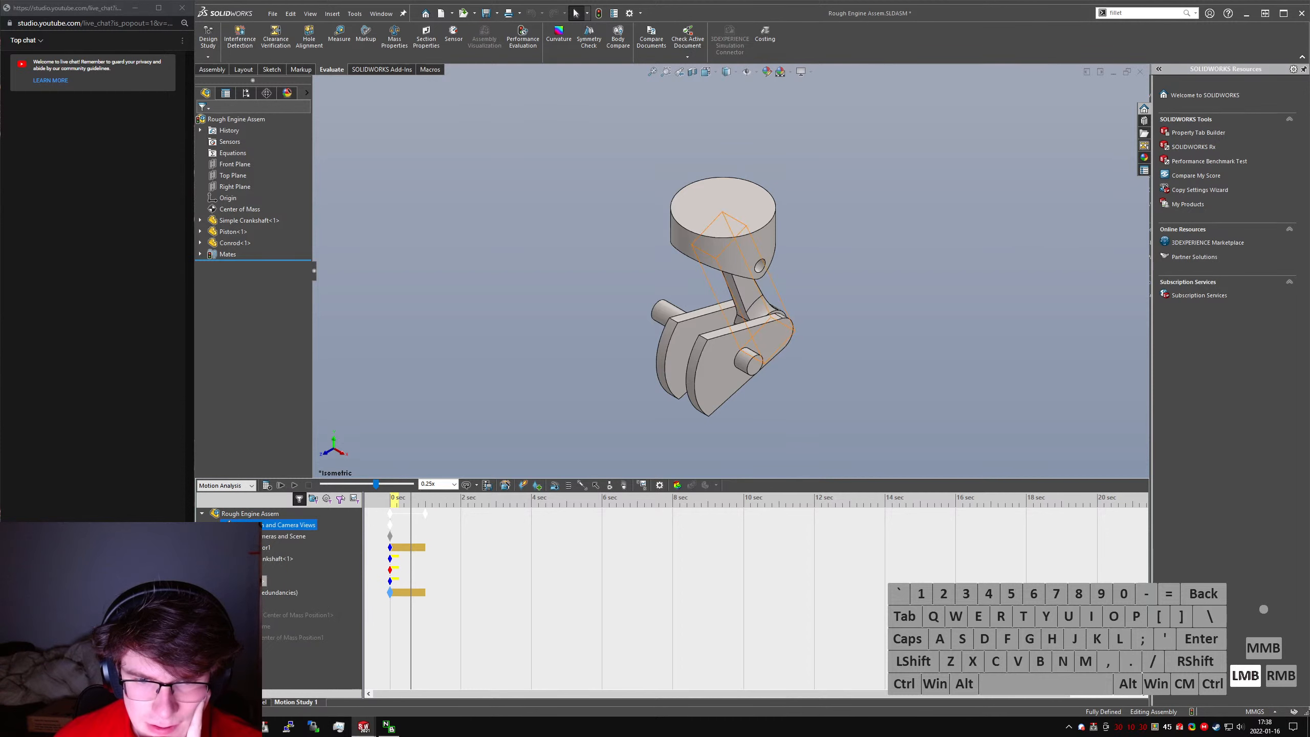
- Raise the 3D contact resolution in the motion study properties and check the plot defaults
left_click(660, 485)
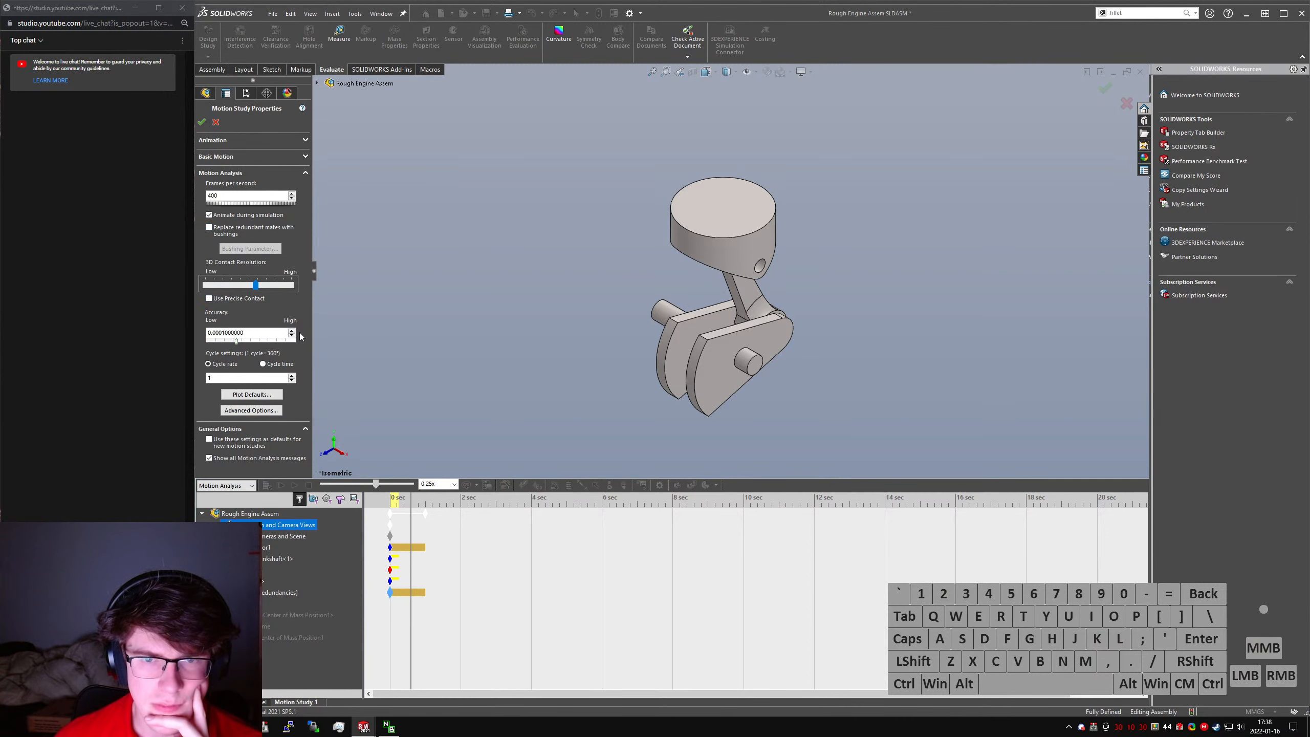
left_click(267, 398)
left_click(799, 443)
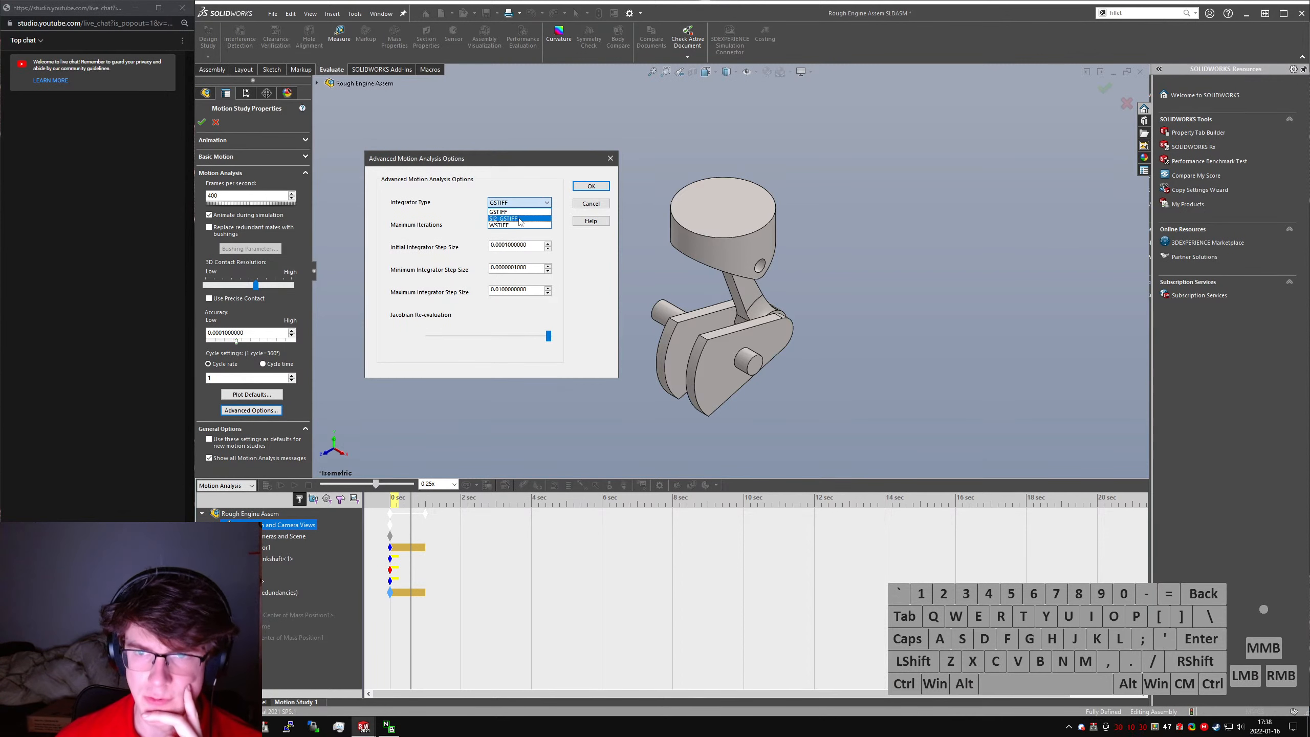
- Open the Advanced Motion Analysis Options help page, always using Google Chrome for it, and read the integrator type and step size descriptions
left_click(606, 240)
left_click(591, 221)
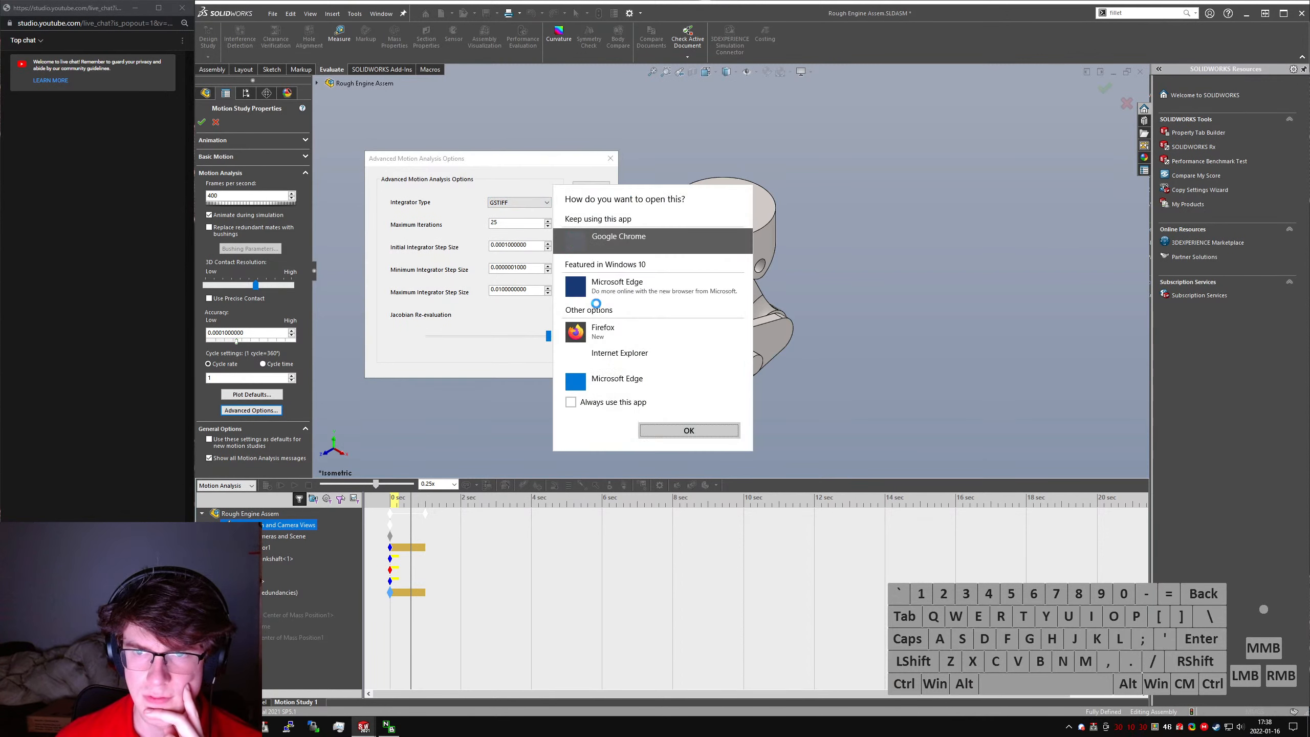
left_click(571, 402)
left_click(689, 431)
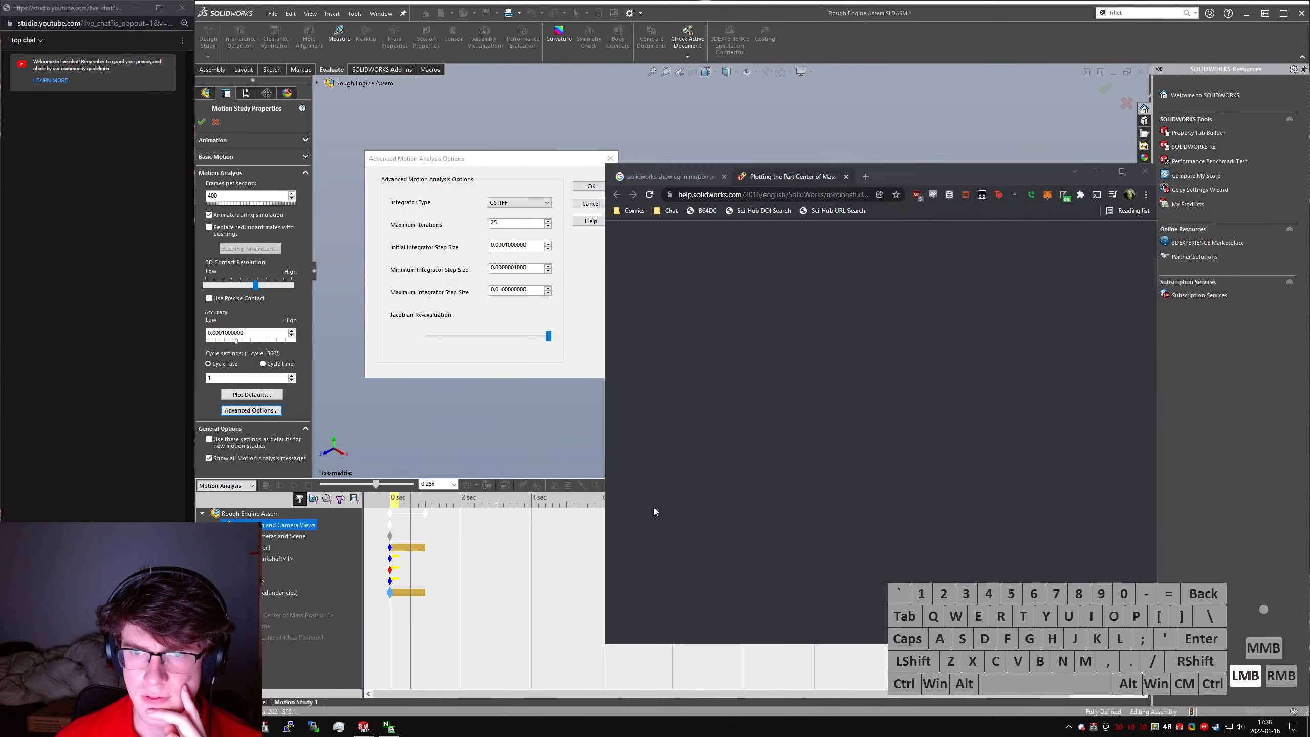
scroll(902, 408, "down", 2)
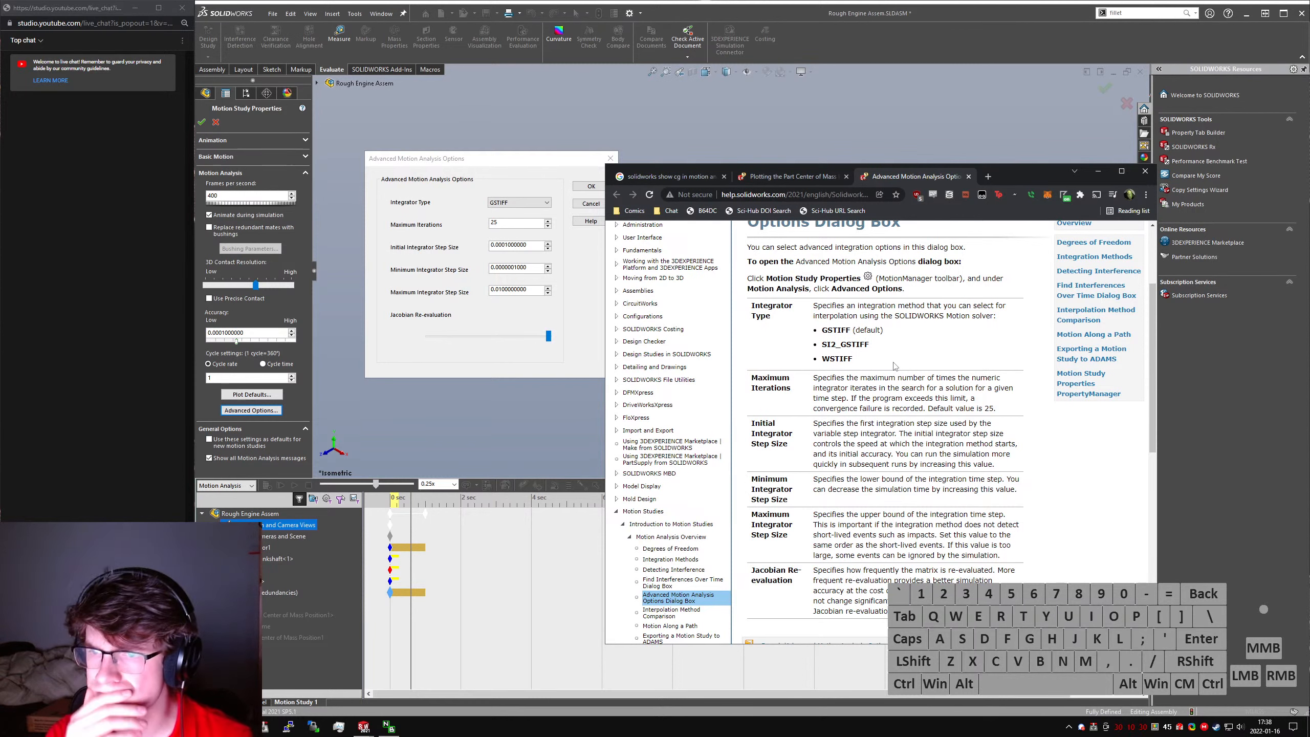
- Finish reading the advanced options help page and search the web for "gstiff vs si2_gstiff"
scroll(898, 351, "down", 3)
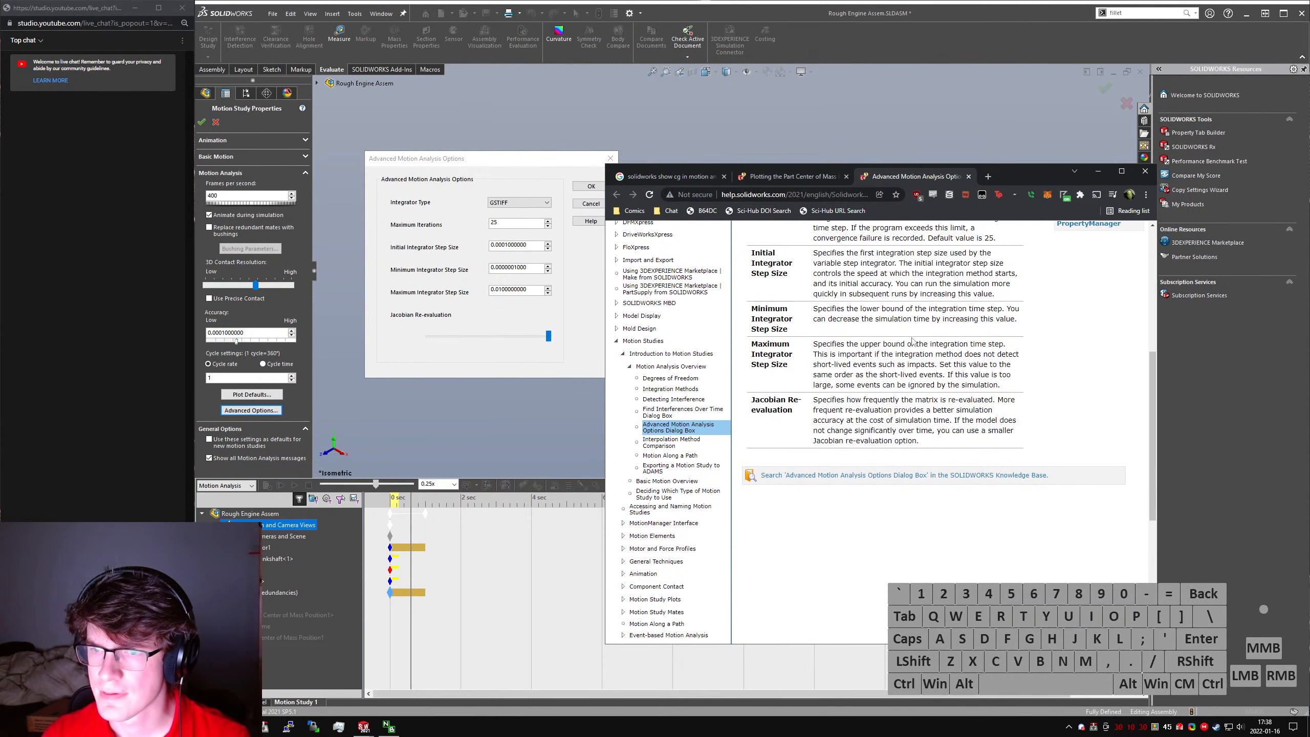
scroll(917, 390, "up", 5)
key("ctrl+t")
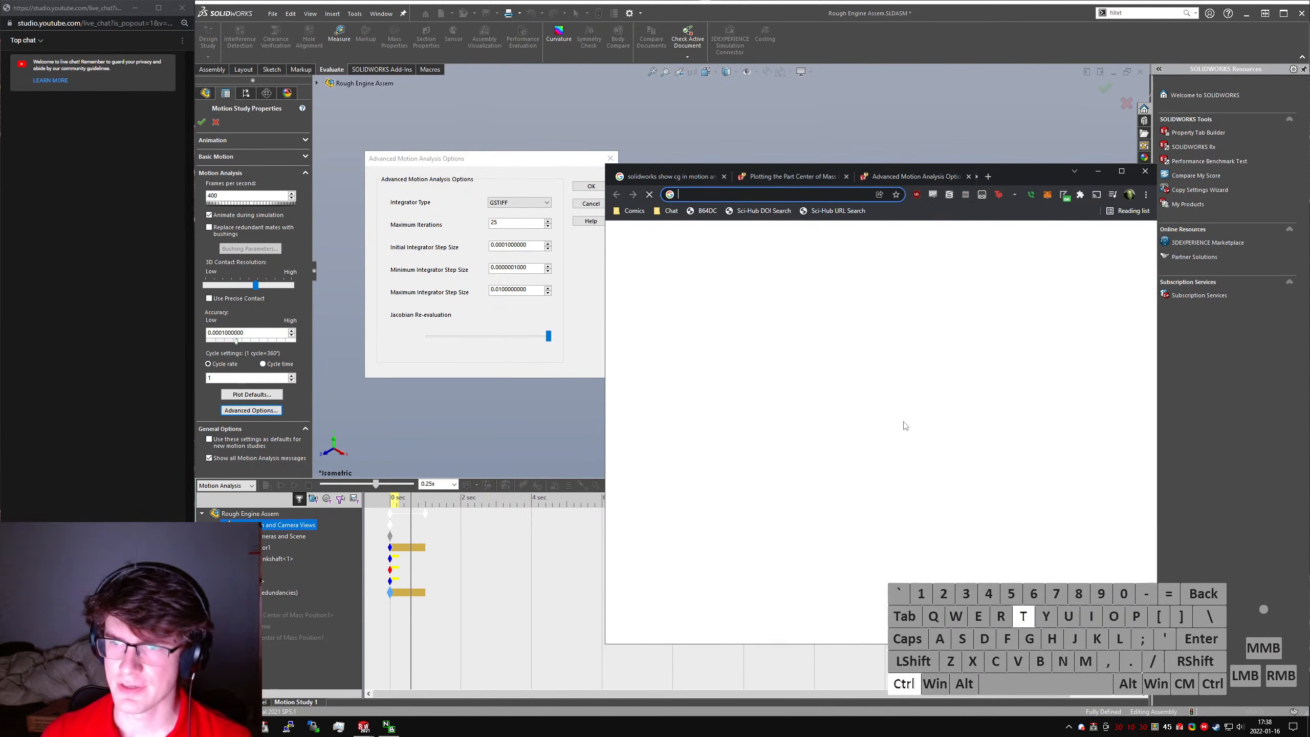
type("gstiff")
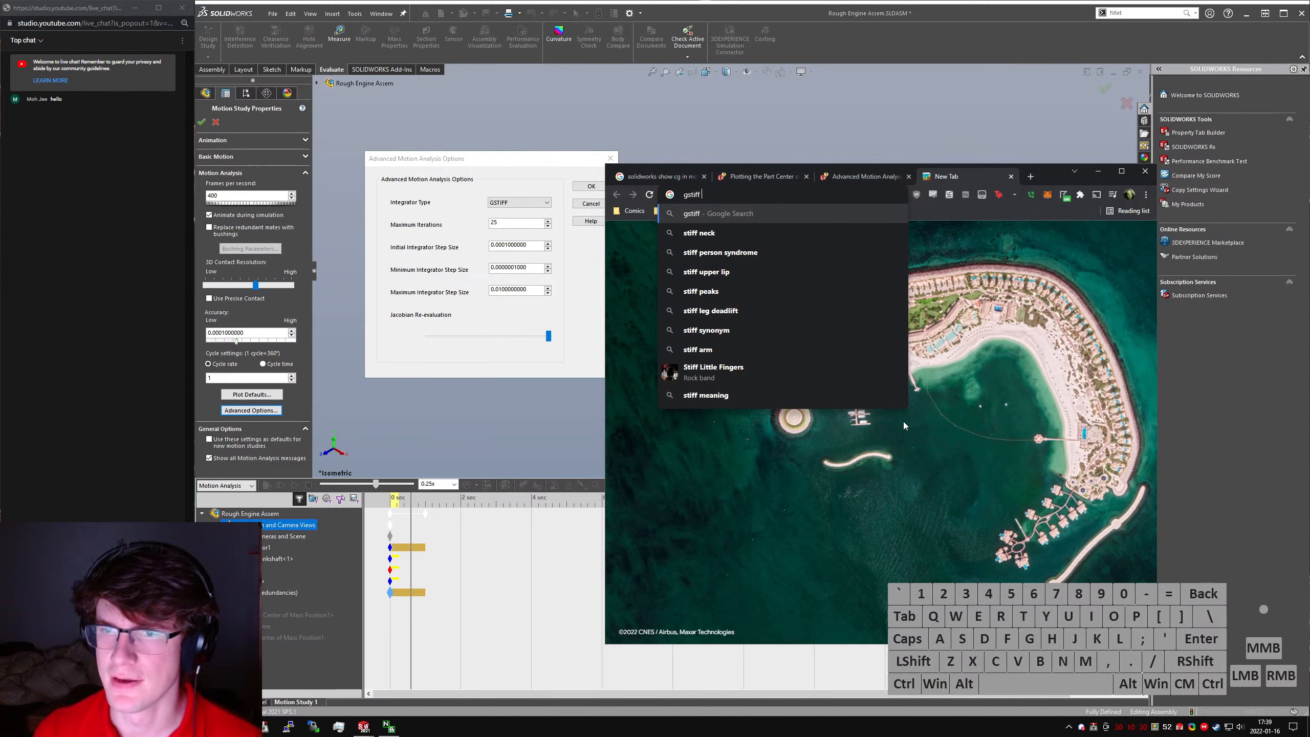
key("ctrl+shift+Tab")
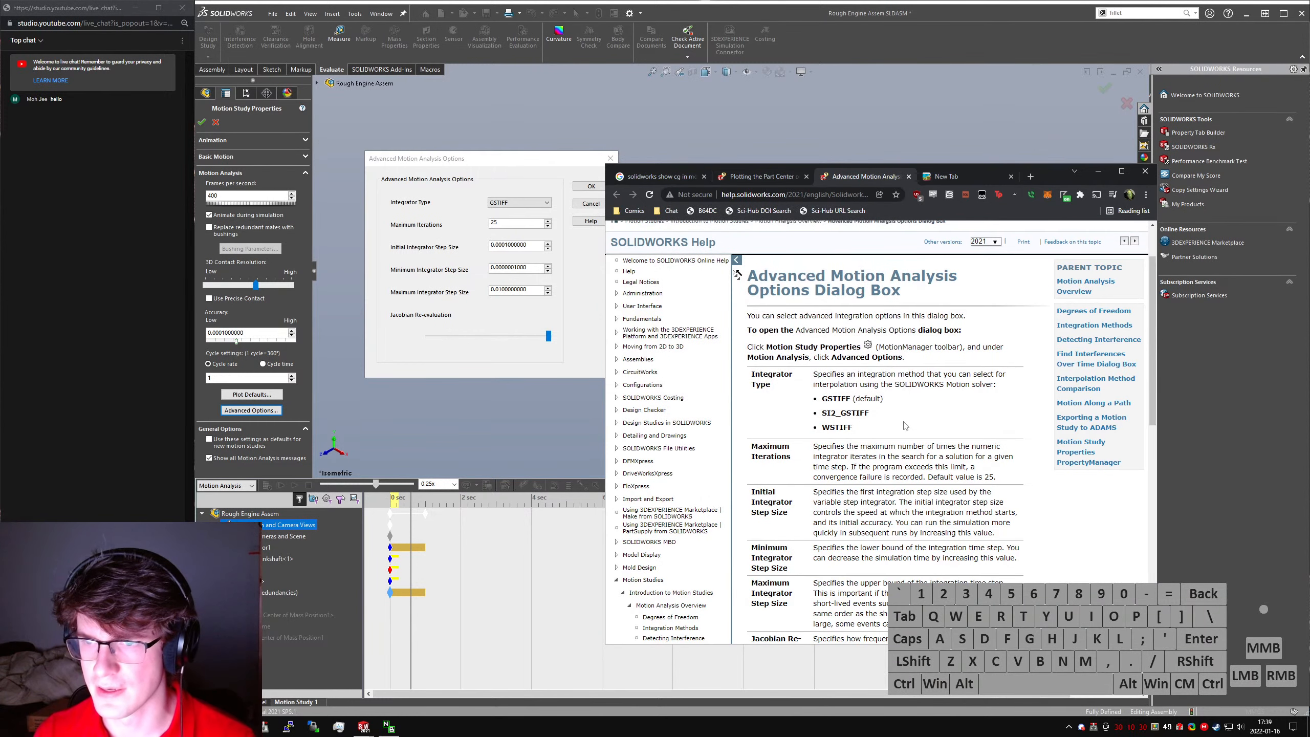
key("ctrl+Tab")
type("vs si2_")
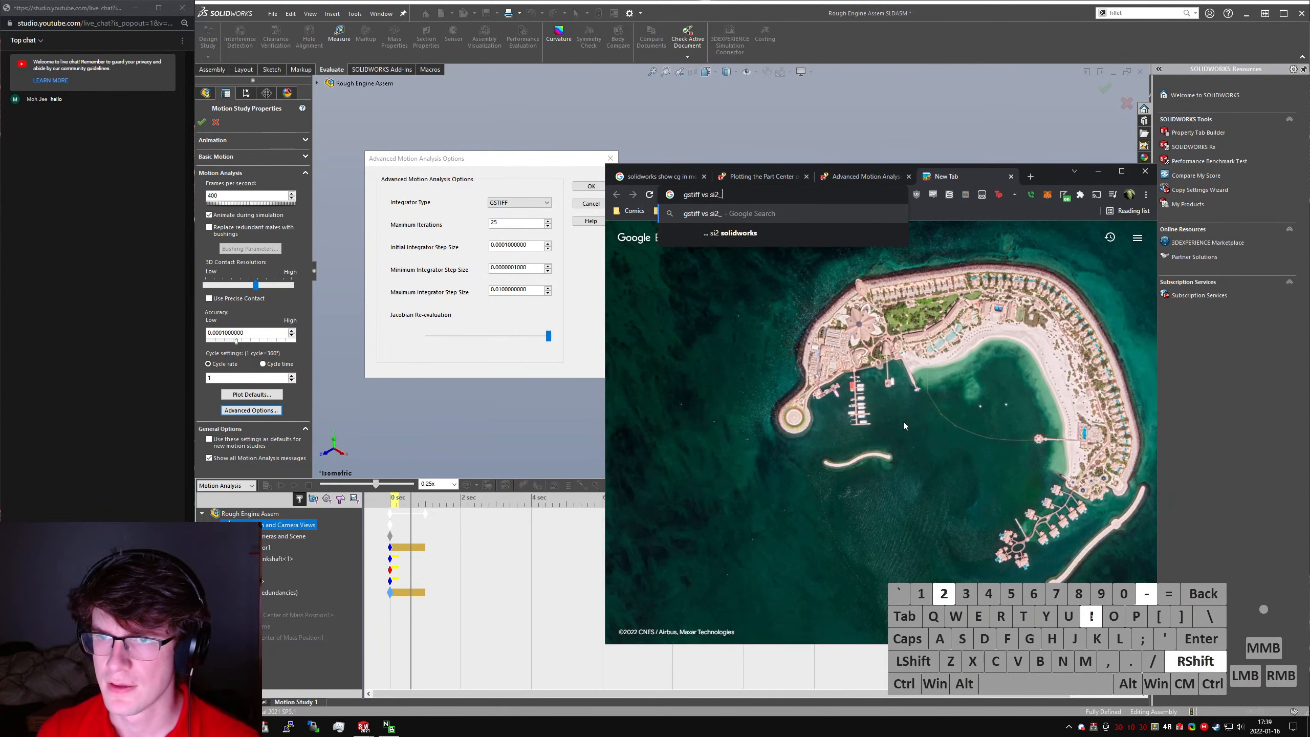
type("gstiff")
key("Return")
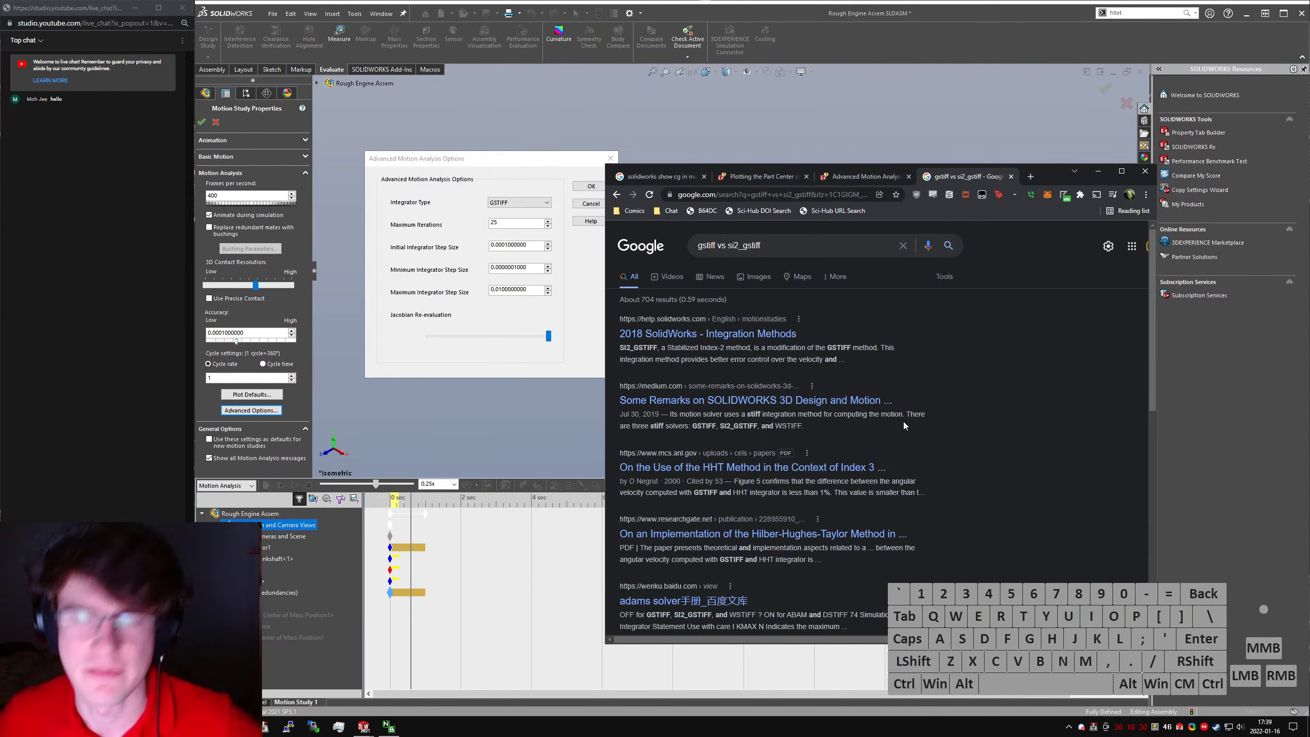
- Open the 2018 SolidWorks Integration Methods result and the Medium motion simulation article, read their solver descriptions, and close both
middle_click(758, 335)
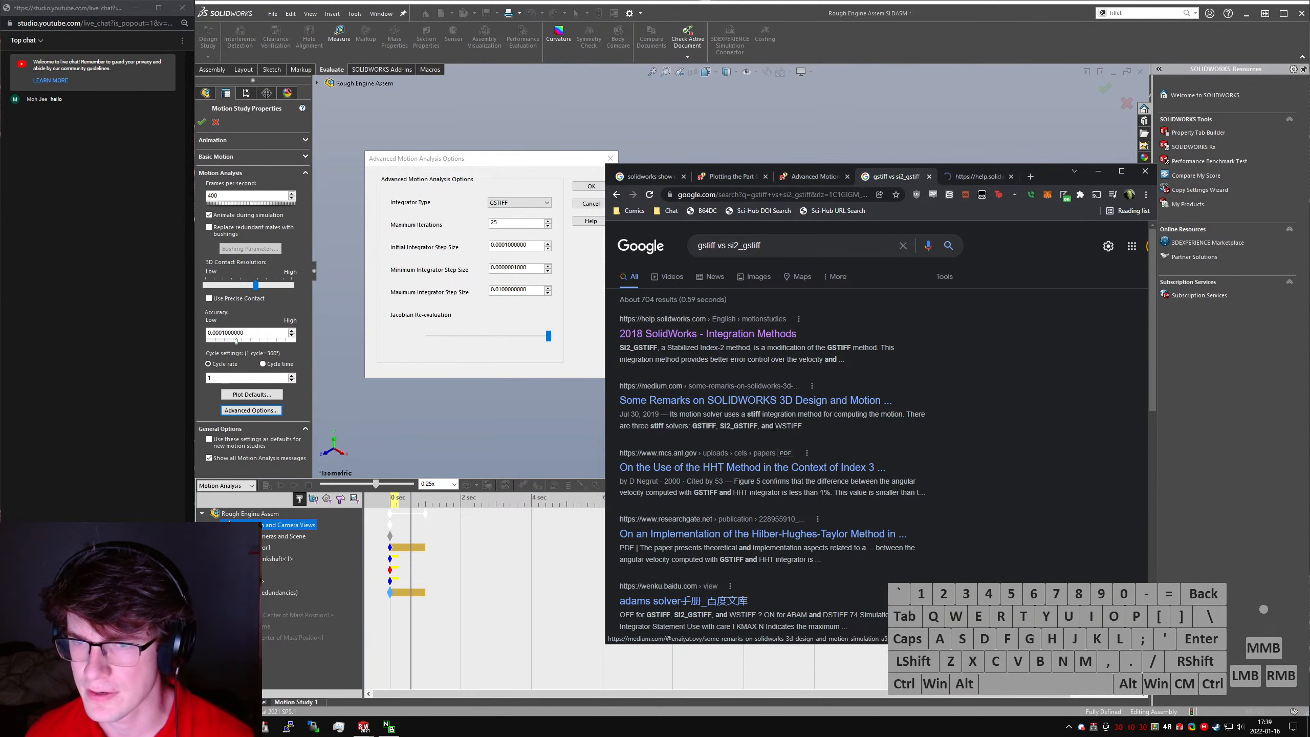
left_click(856, 401)
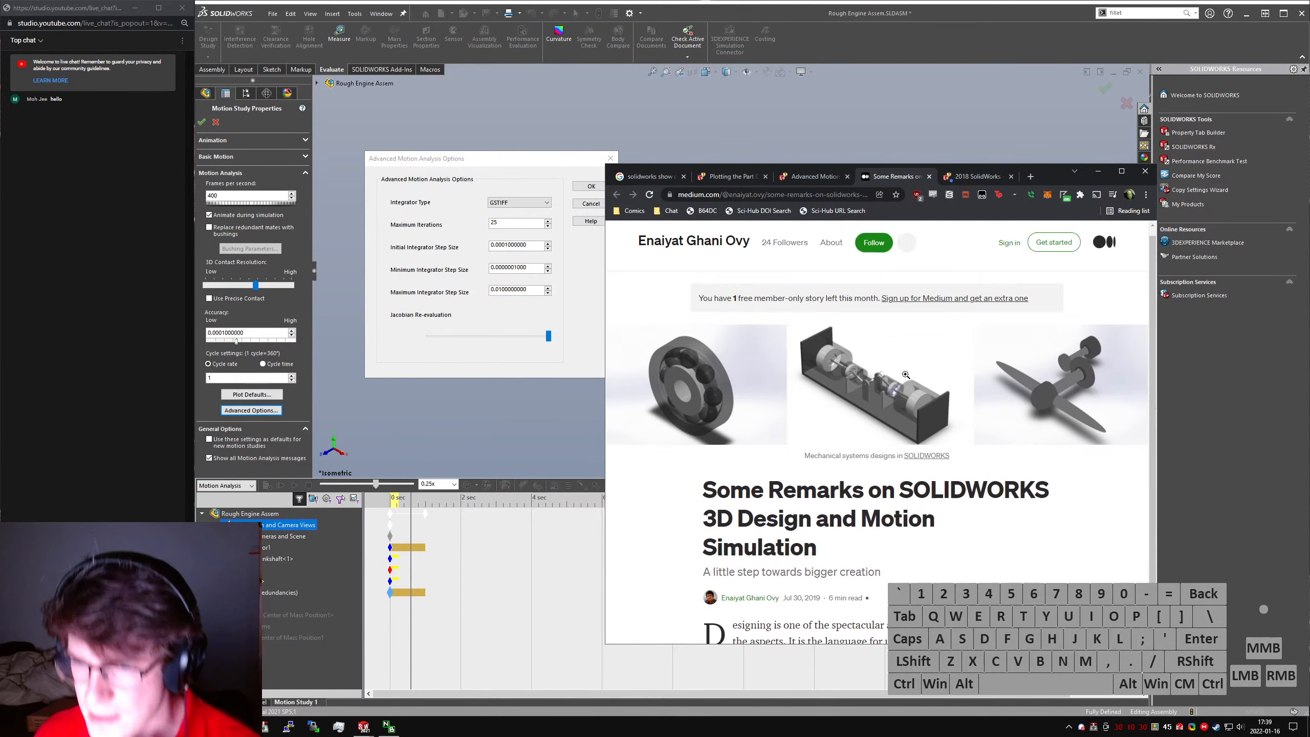
scroll(887, 427, "down", 3)
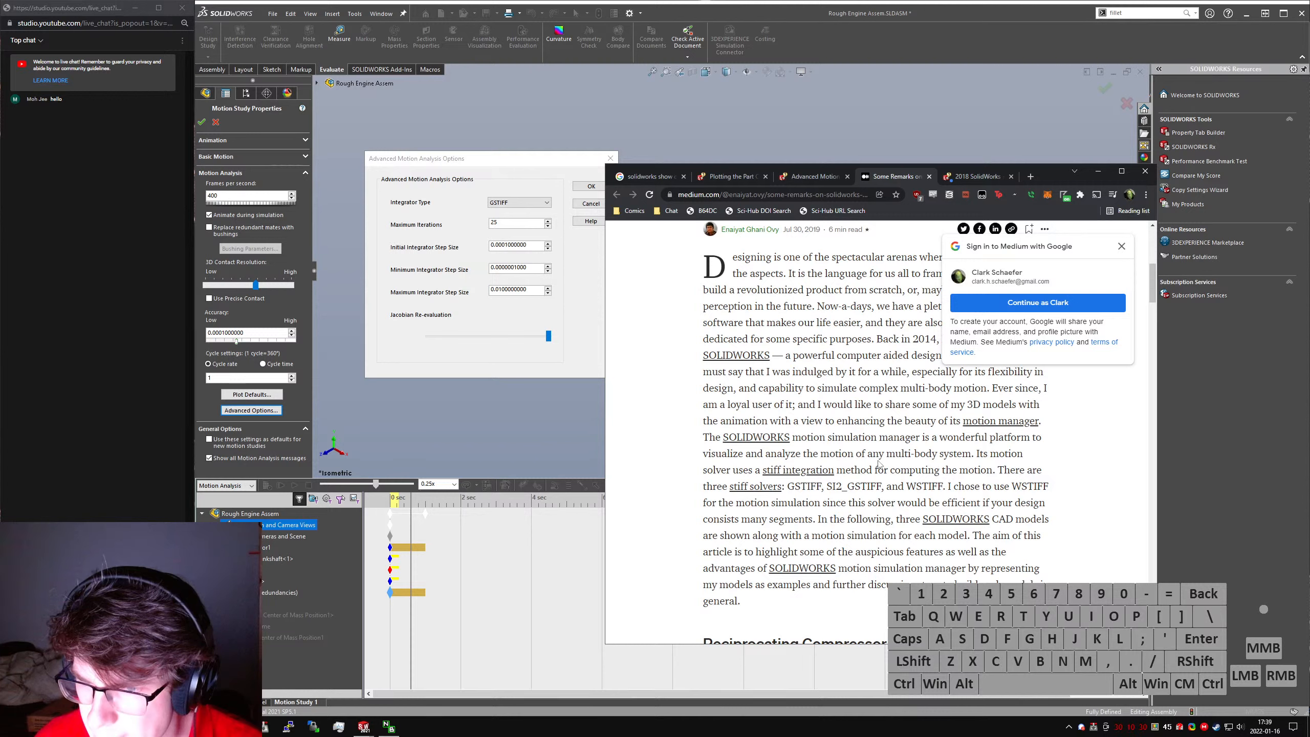
scroll(881, 465, "down", 3)
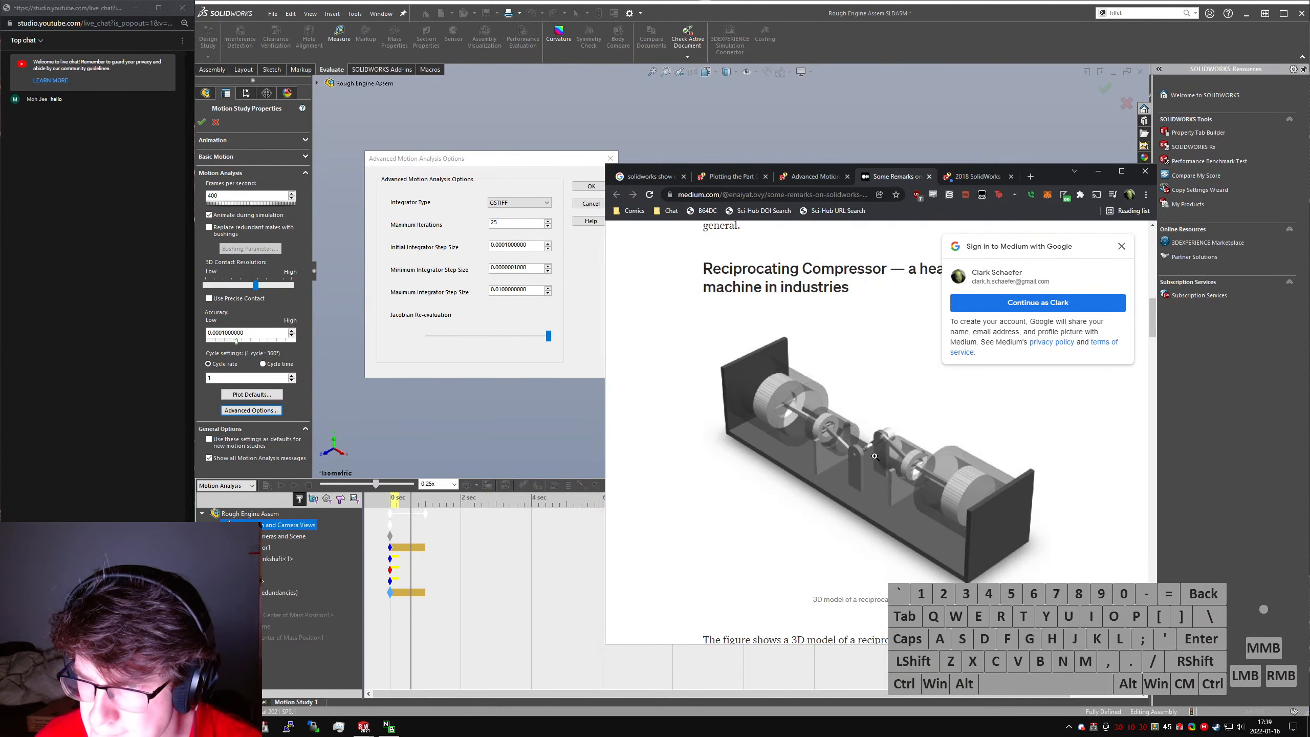
scroll(875, 457, "down", 5)
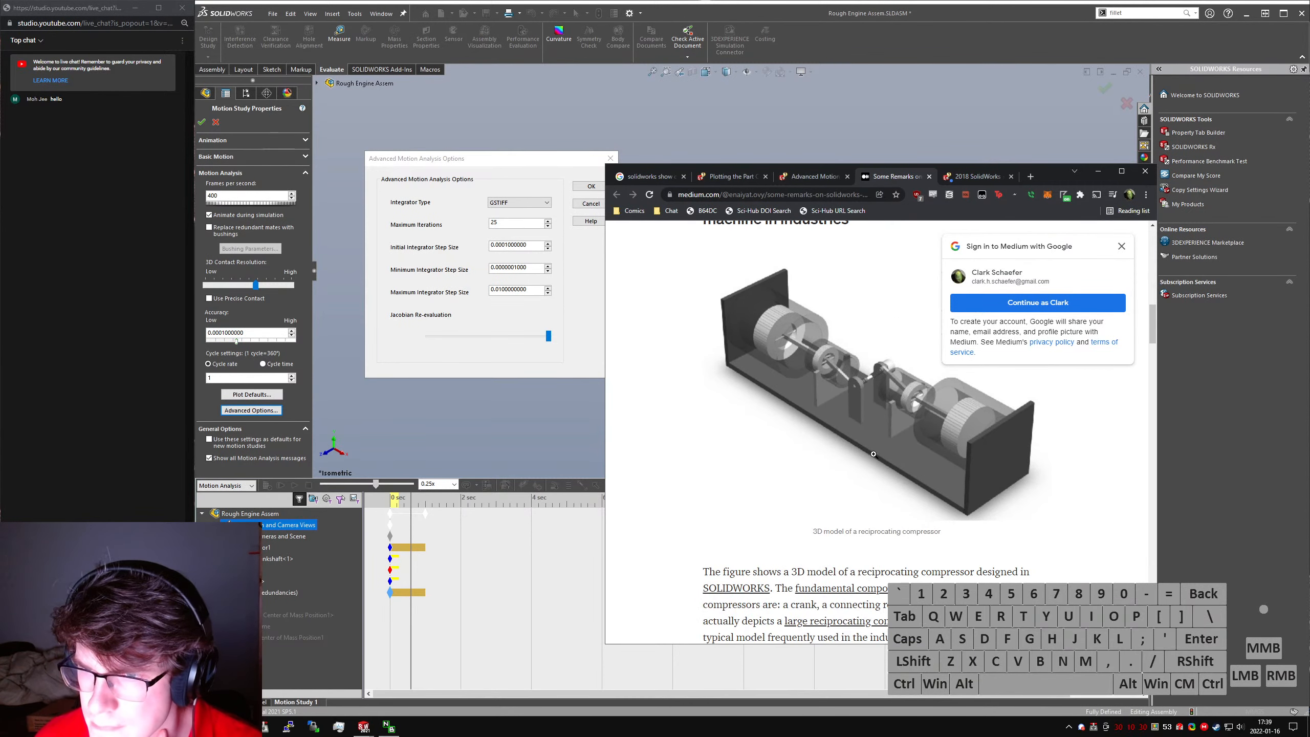
scroll(875, 457, "down", 2)
scroll(875, 458, "down", 9)
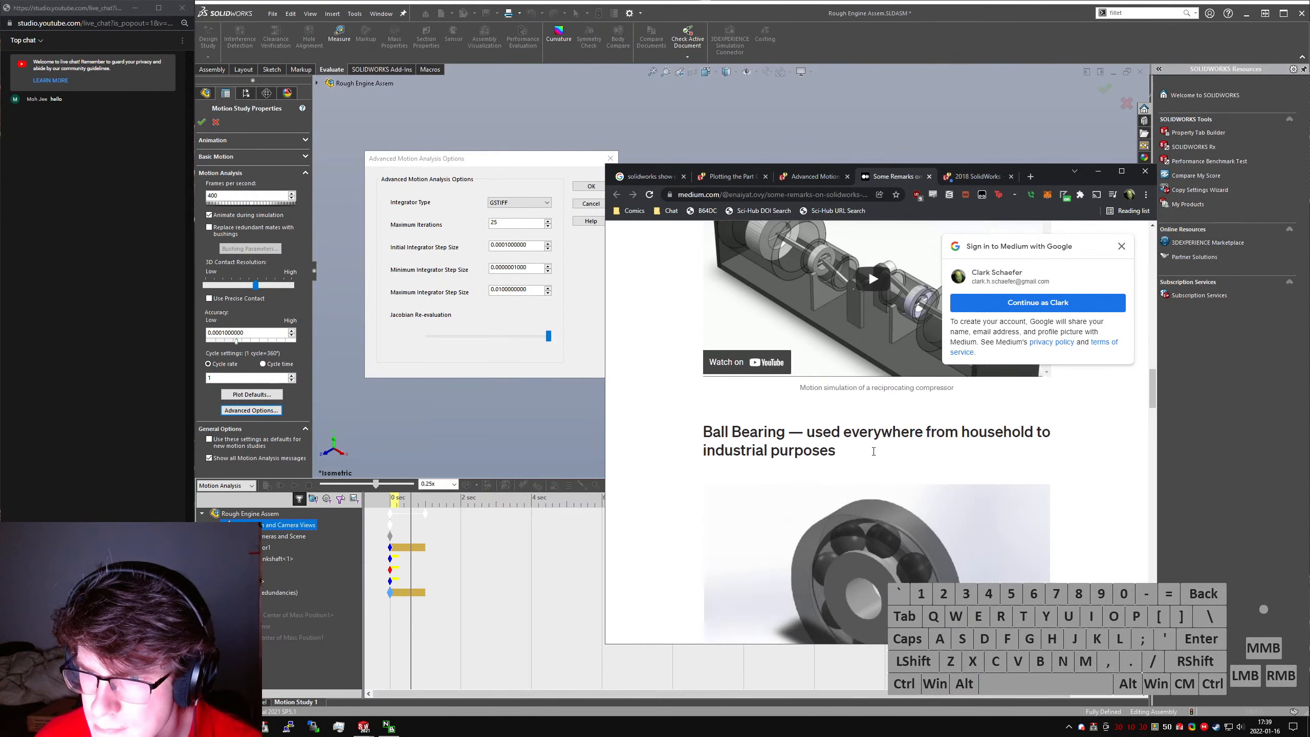
scroll(873, 451, "up", 2)
key("ctrl+w")
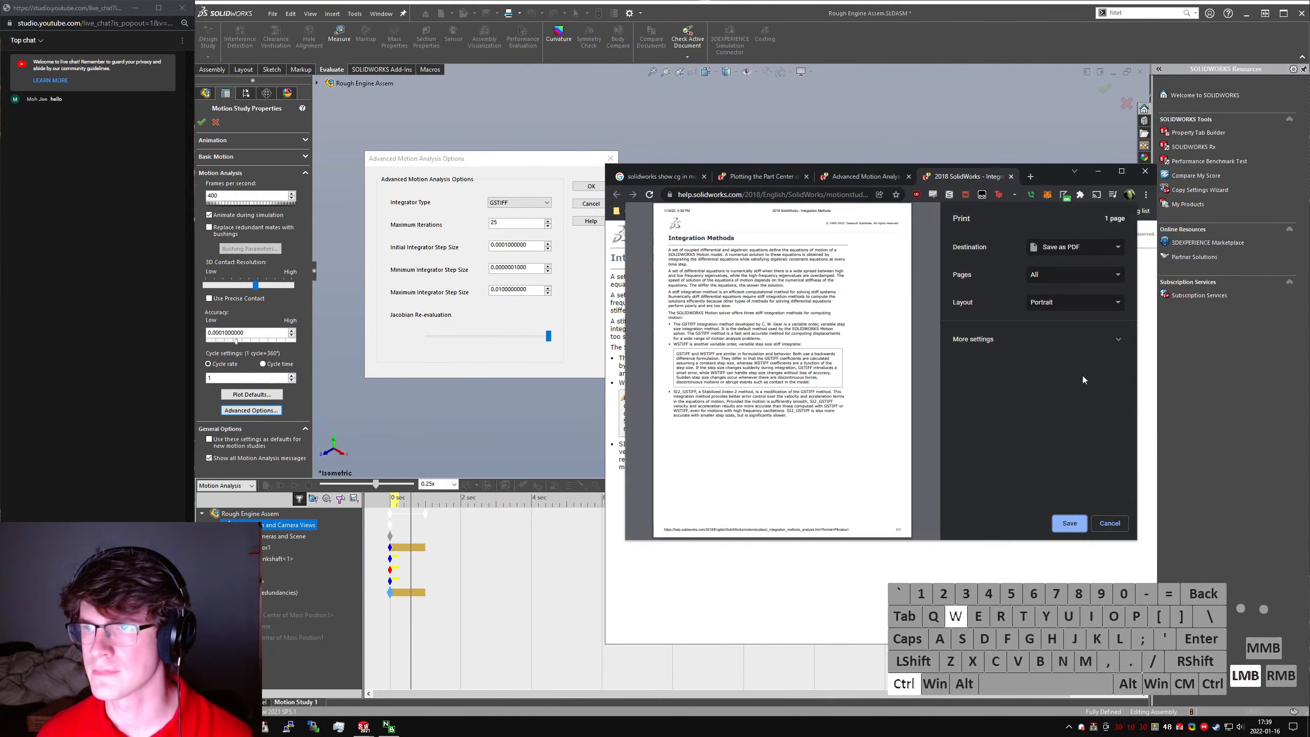
key("ctrl+w")
- Return to SOLIDWORKS, discard the advanced options dialog, set the motion analysis to 120 frames per second and recalculate the study
left_click(1093, 171)
left_click(591, 203)
double_click(231, 196)
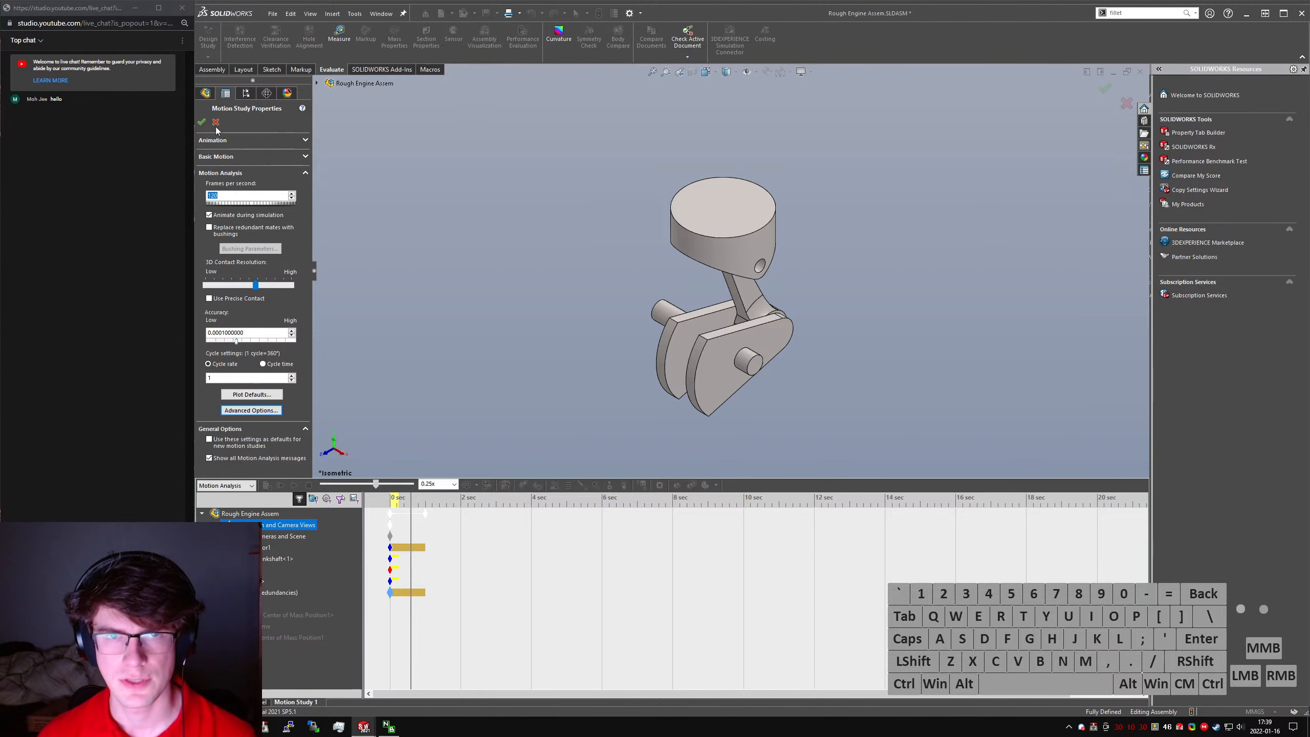
left_click(201, 122)
left_click(267, 485)
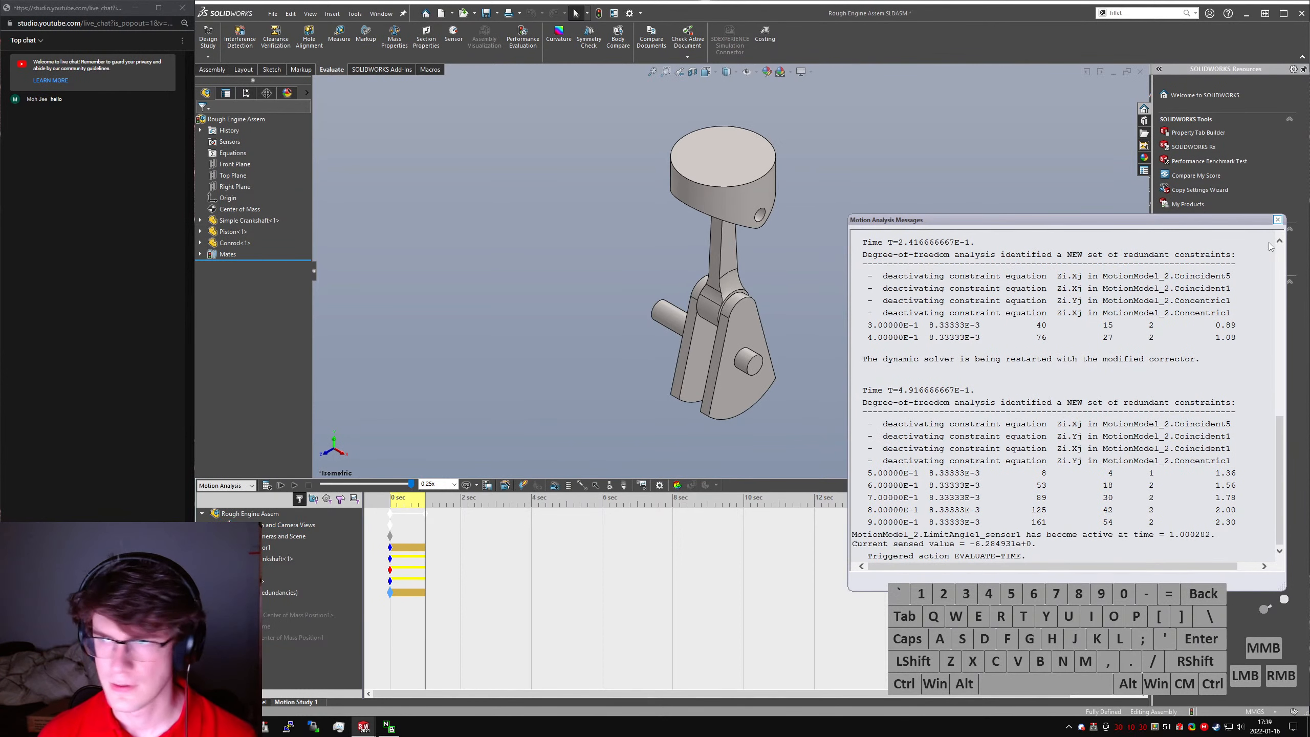
left_click(1280, 220)
- Play back part of the recalculated motion and check the first center of mass position plot
left_click(293, 486)
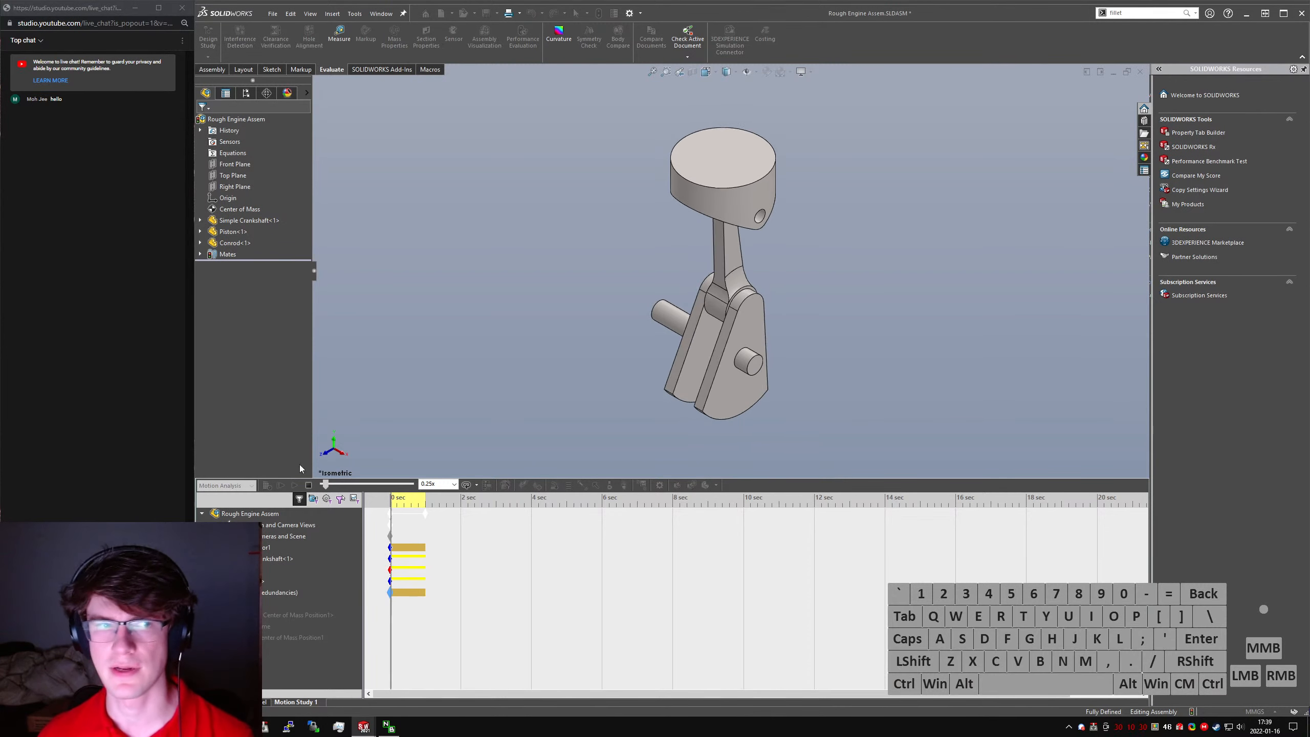
left_click(309, 485)
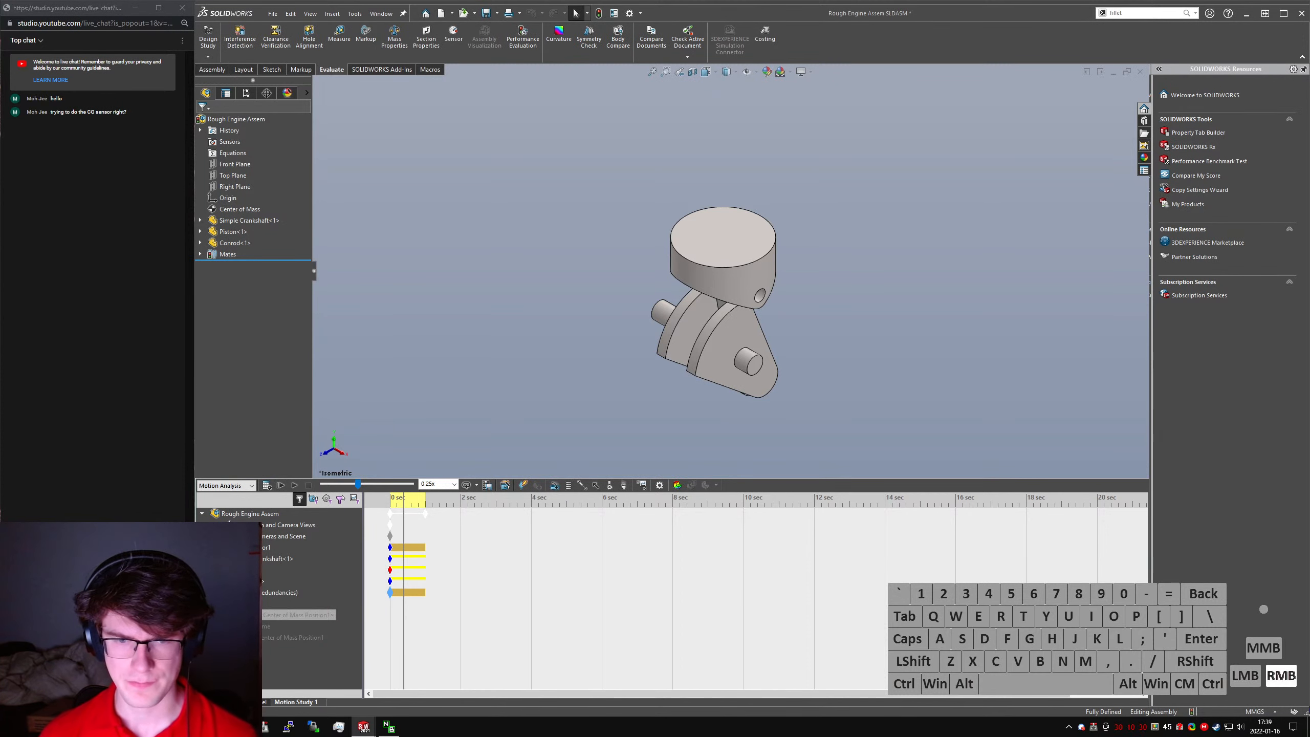
right_click(264, 615)
left_click(297, 544)
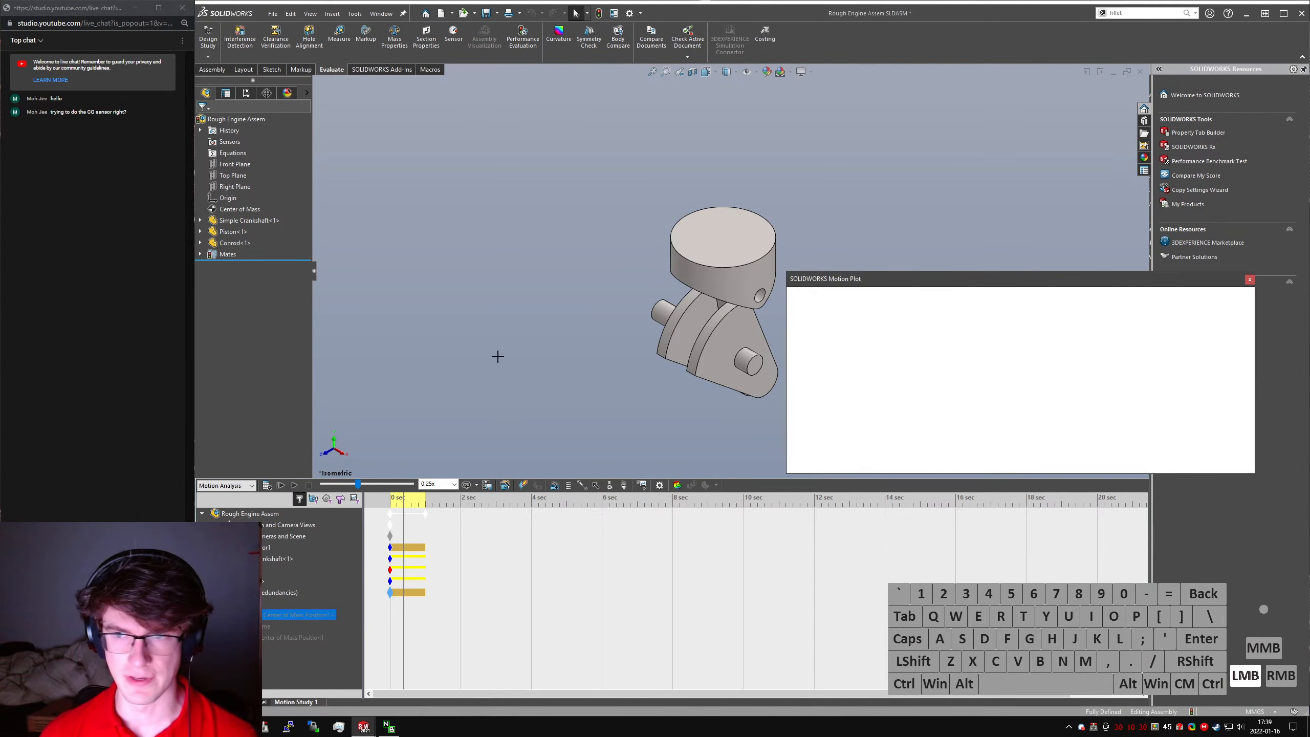
mouse_move(881, 388)
left_mouse_down()
mouse_move(1044, 306)
mouse_move(1184, 419)
left_mouse_up()
left_click(1250, 279)
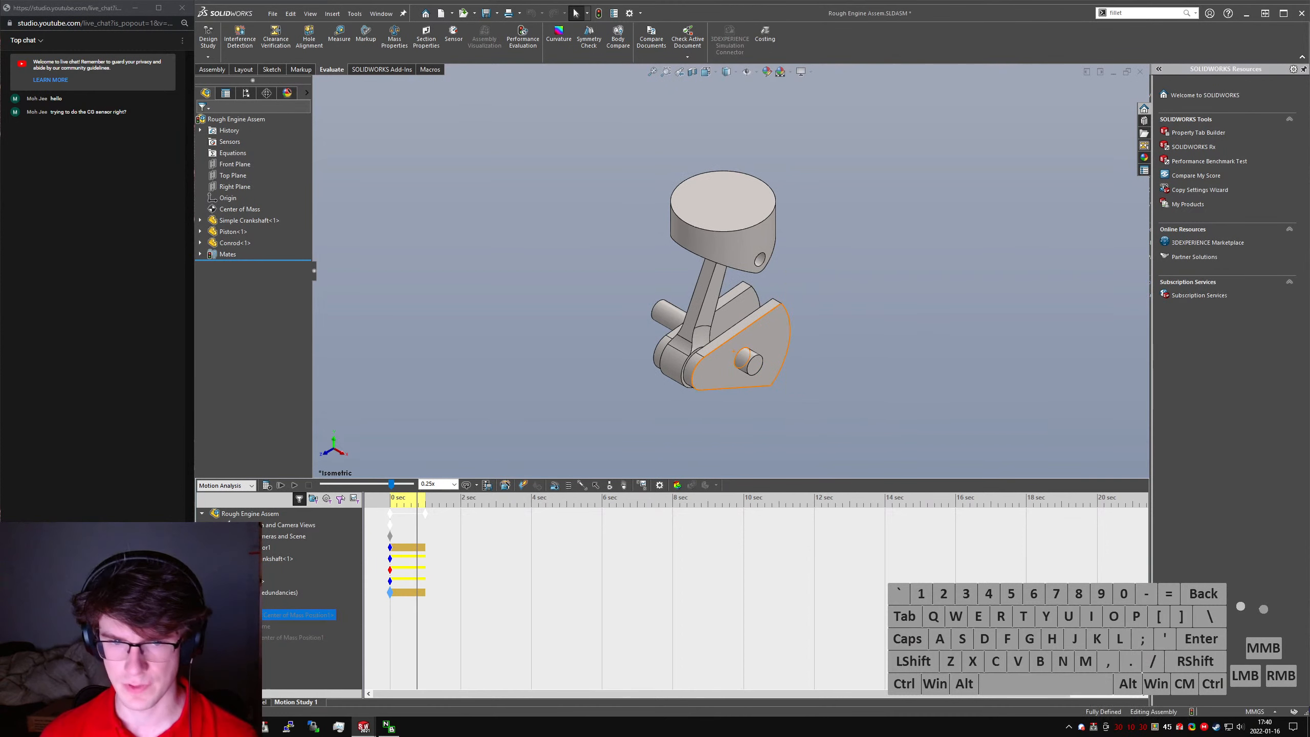
- Edit the first center of mass position plot to reselect the crankshaft's shaft end face and show the vector in the graphics window
right_click(253, 614)
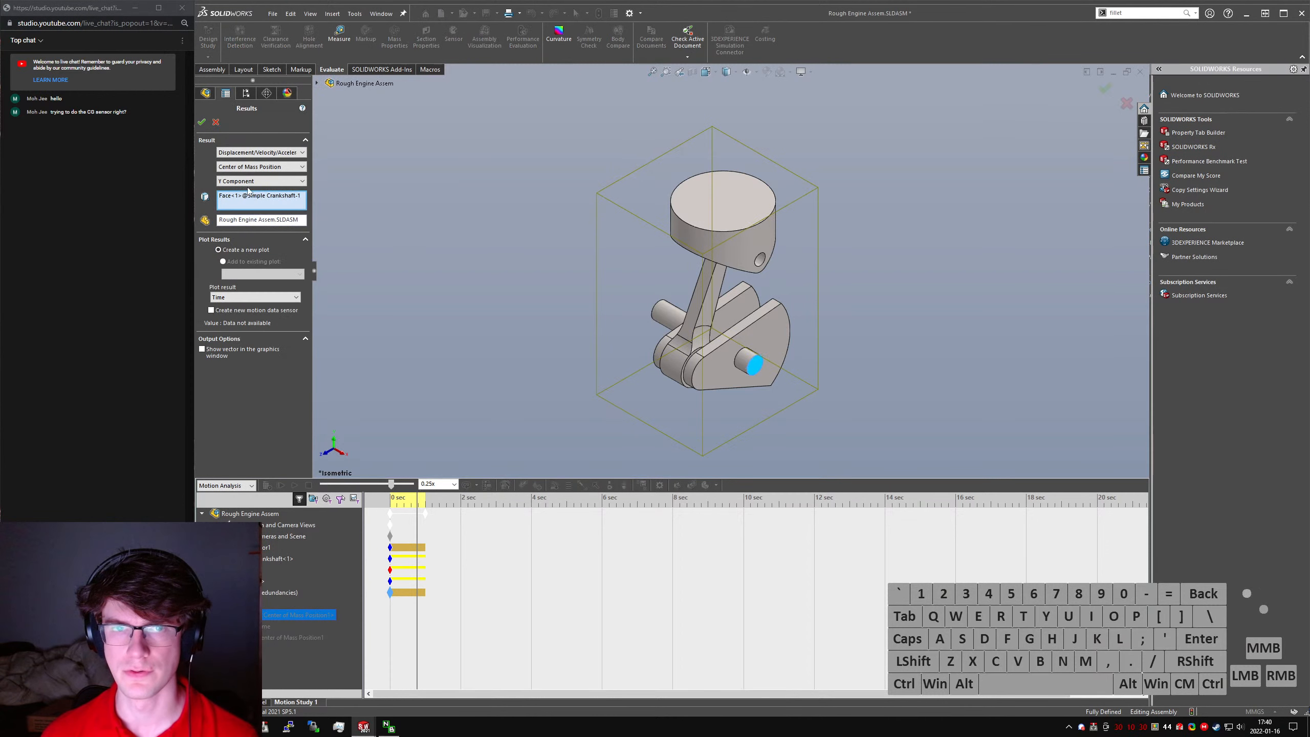
left_click(252, 221)
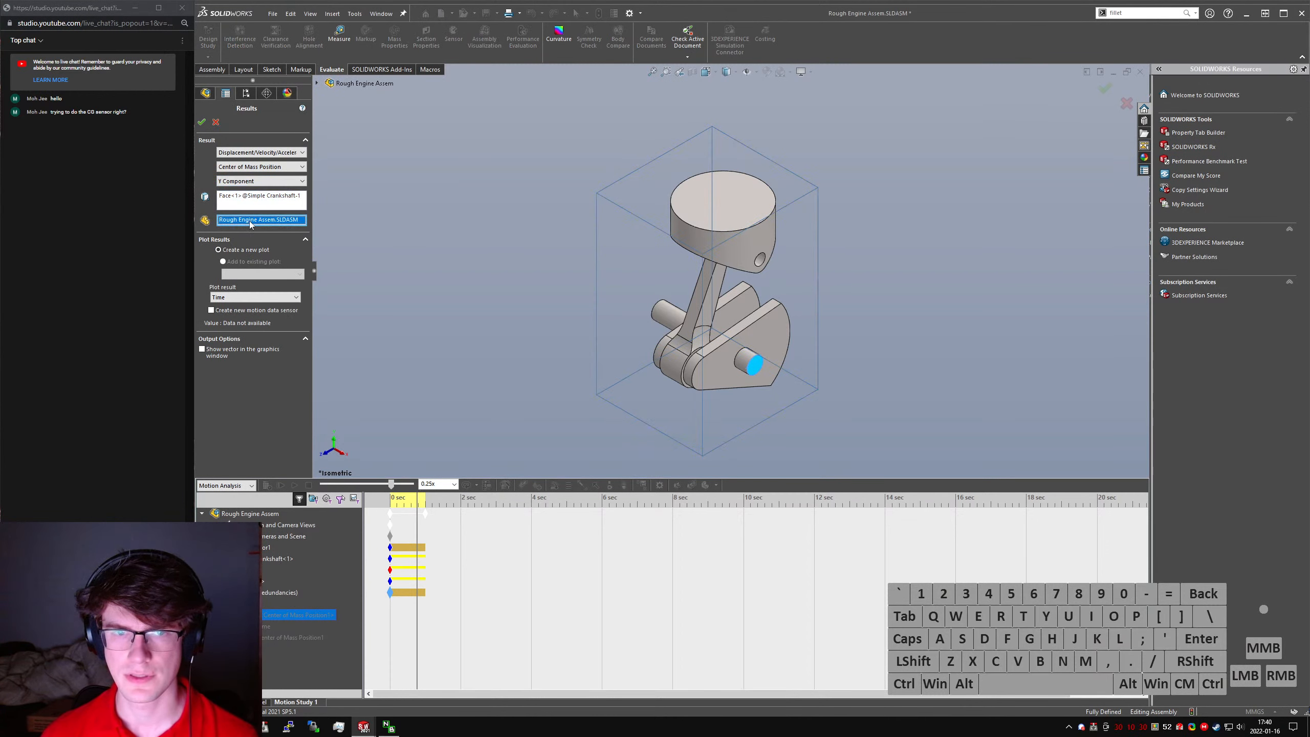
left_click(254, 206)
scroll(735, 406, "down", 5)
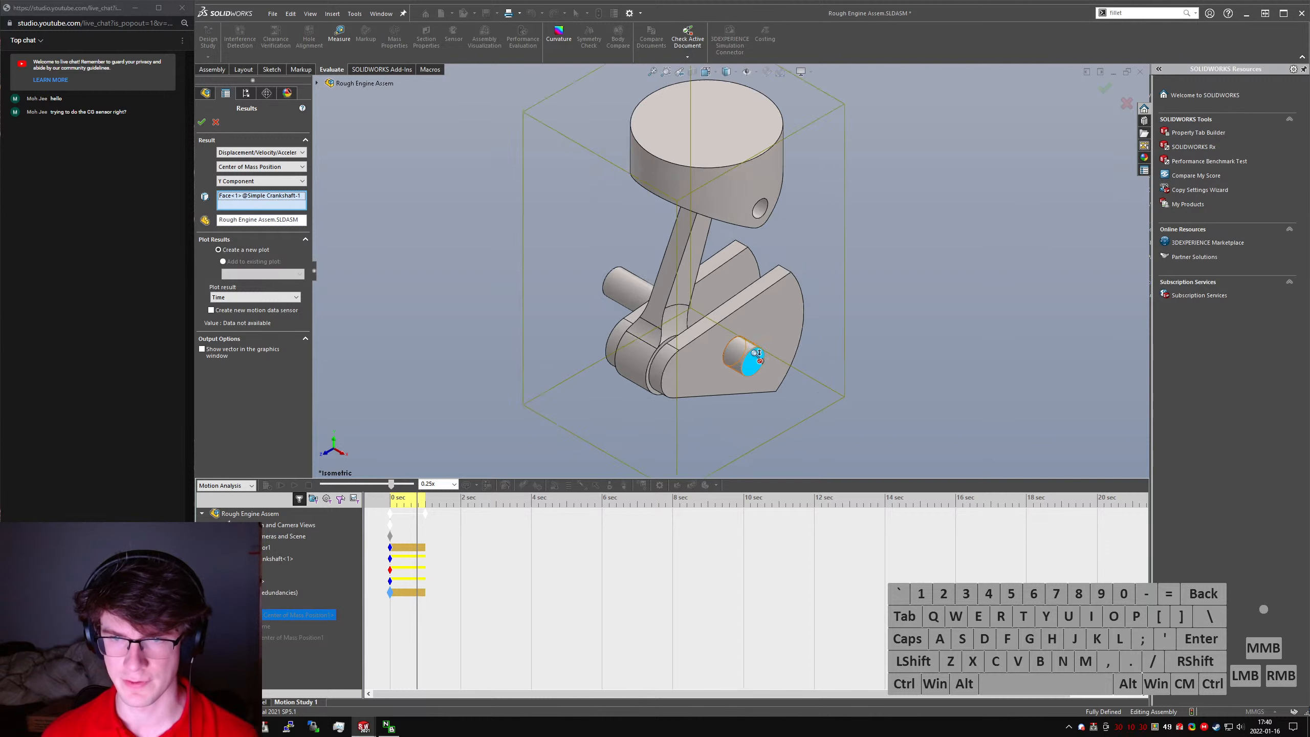
middle_click_drag(716, 374, 759, 368)
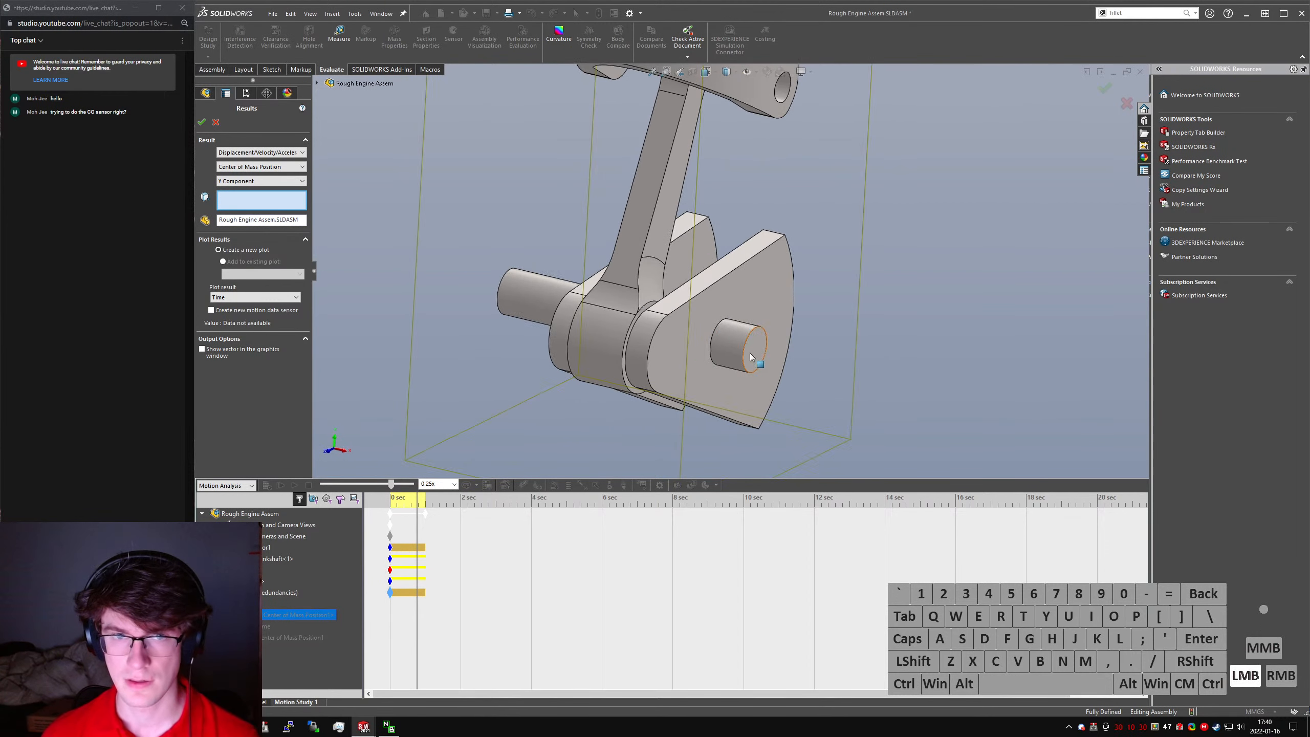
scroll(751, 356, "up", 3)
left_click(318, 84)
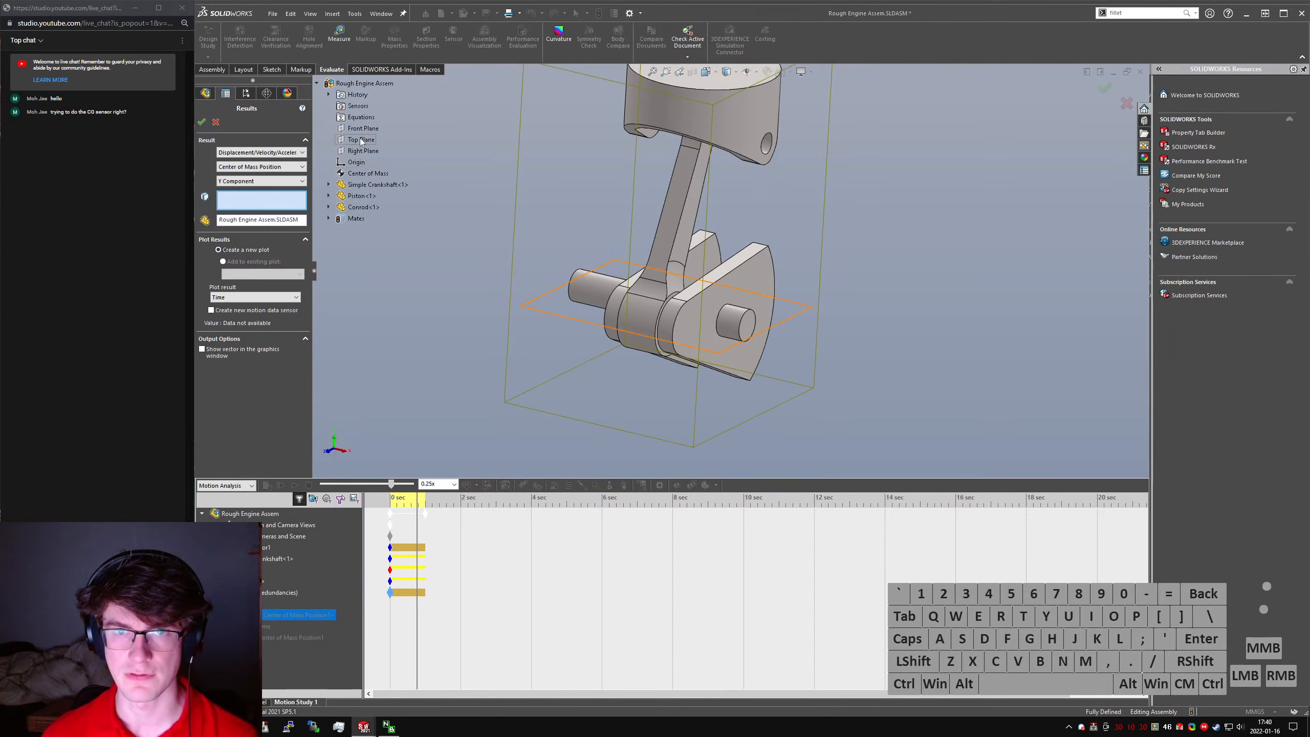
left_click(630, 312)
middle_click_drag(630, 312, 725, 324)
left_click(746, 323)
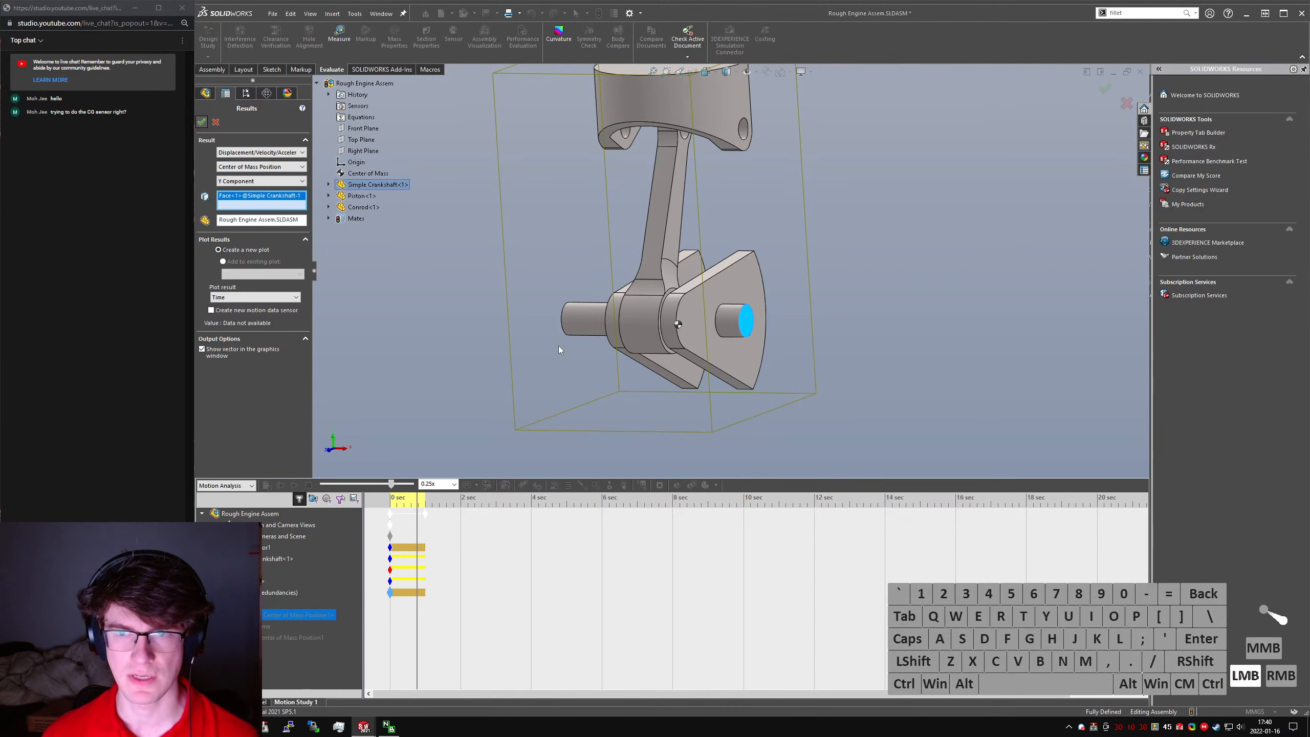
left_click(201, 122)
- Decline updating the piston's initial animation position, and play the motion briefly from the start
middle_click_drag(691, 304, 640, 328)
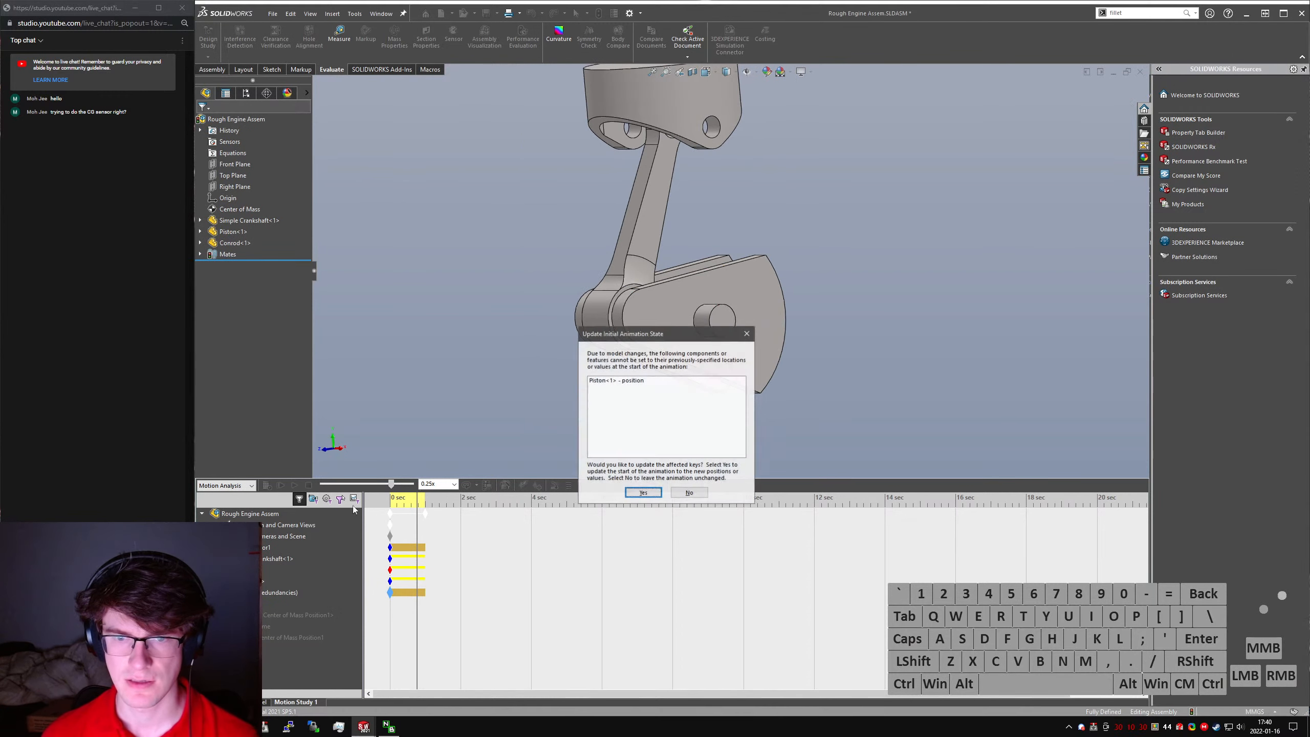
left_click(687, 492)
left_click(281, 484)
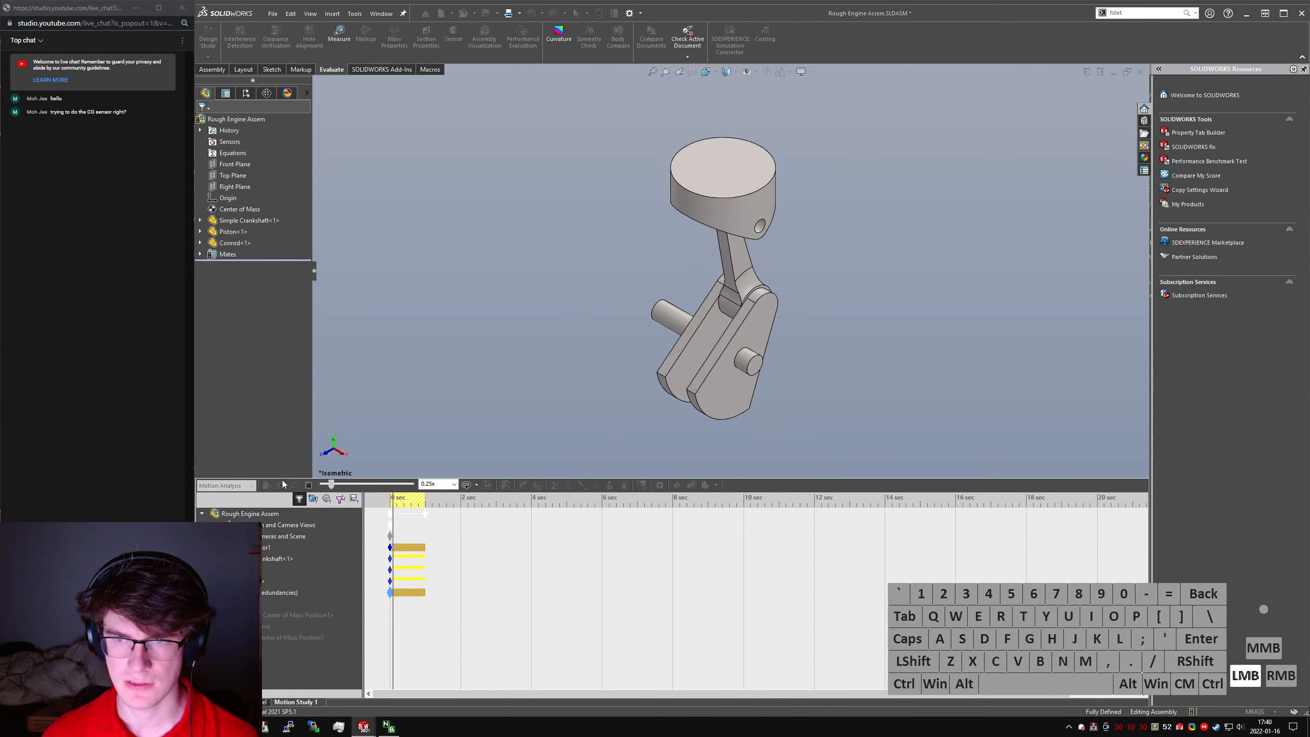
left_click(308, 485)
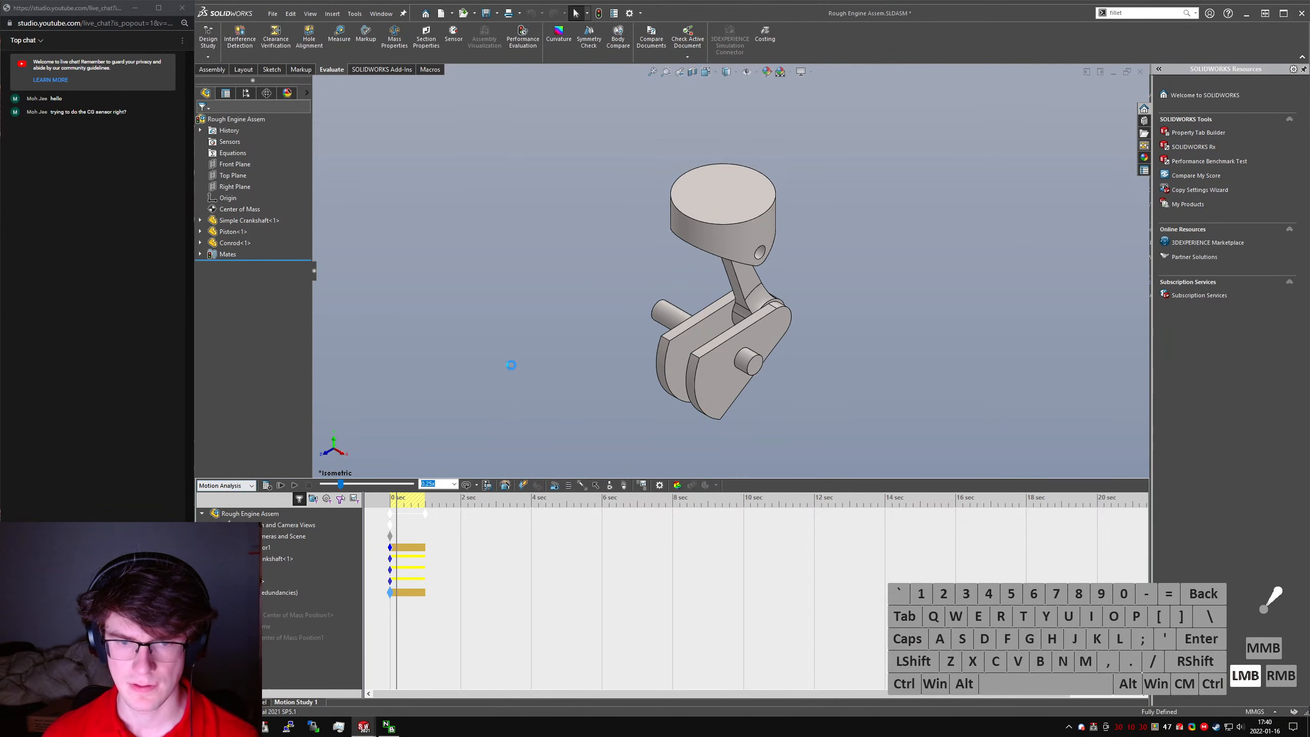
- Rebuild and save the assembly in isometric view, and accept the updated initial piston position in Motion Study 1
key("ctrl+q")
key("ctrl+7")
key("ctrl+s")
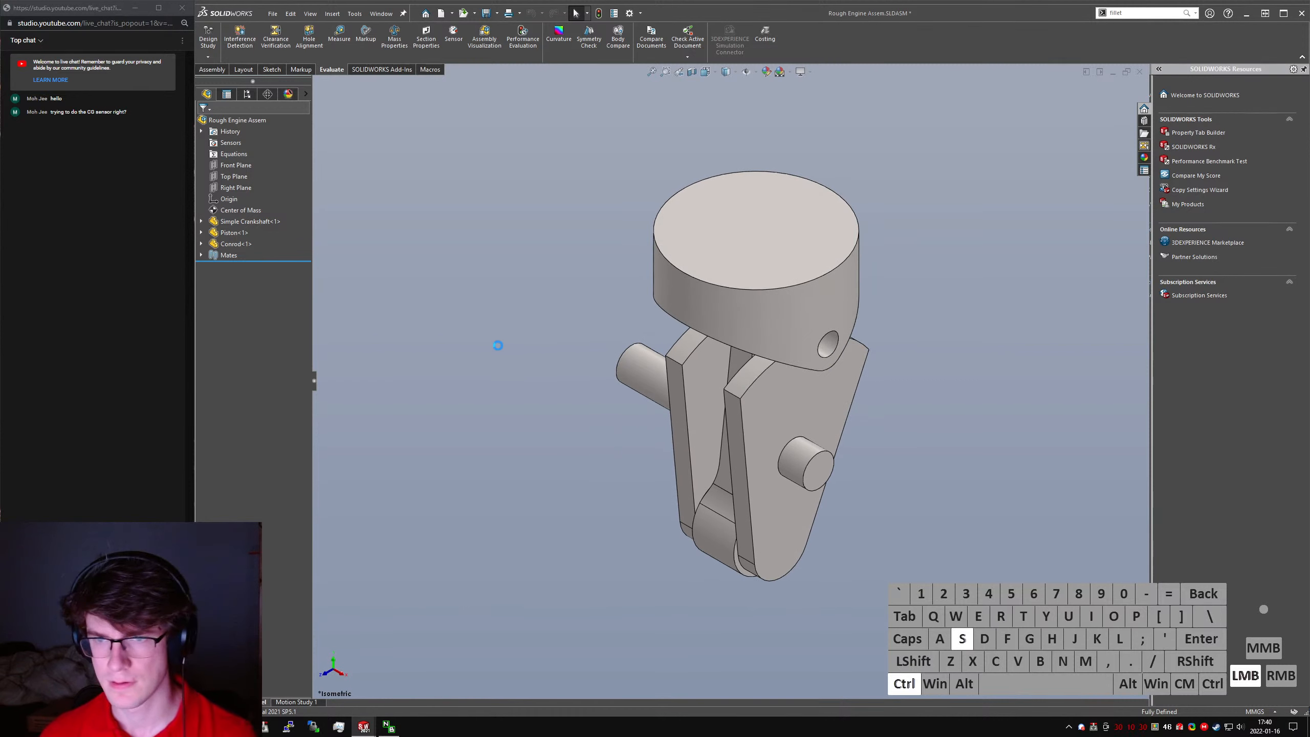
left_click(297, 702)
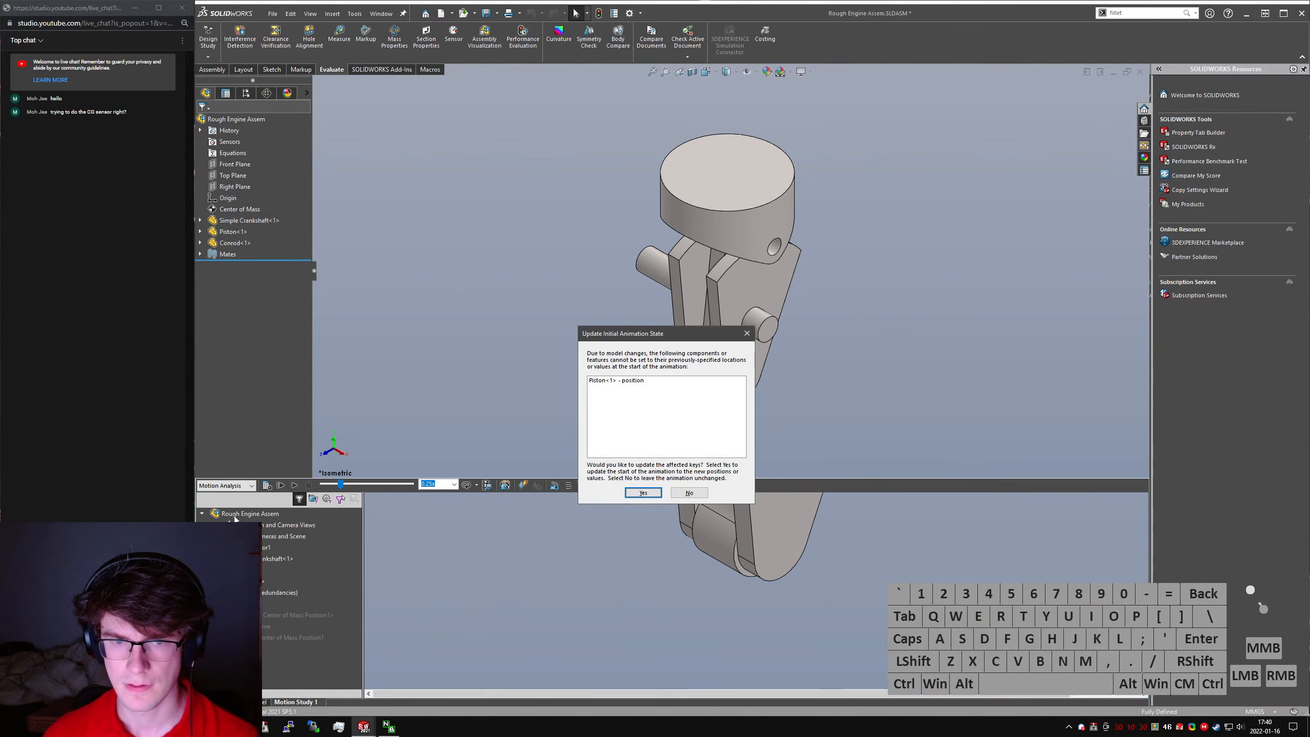
left_click(643, 493)
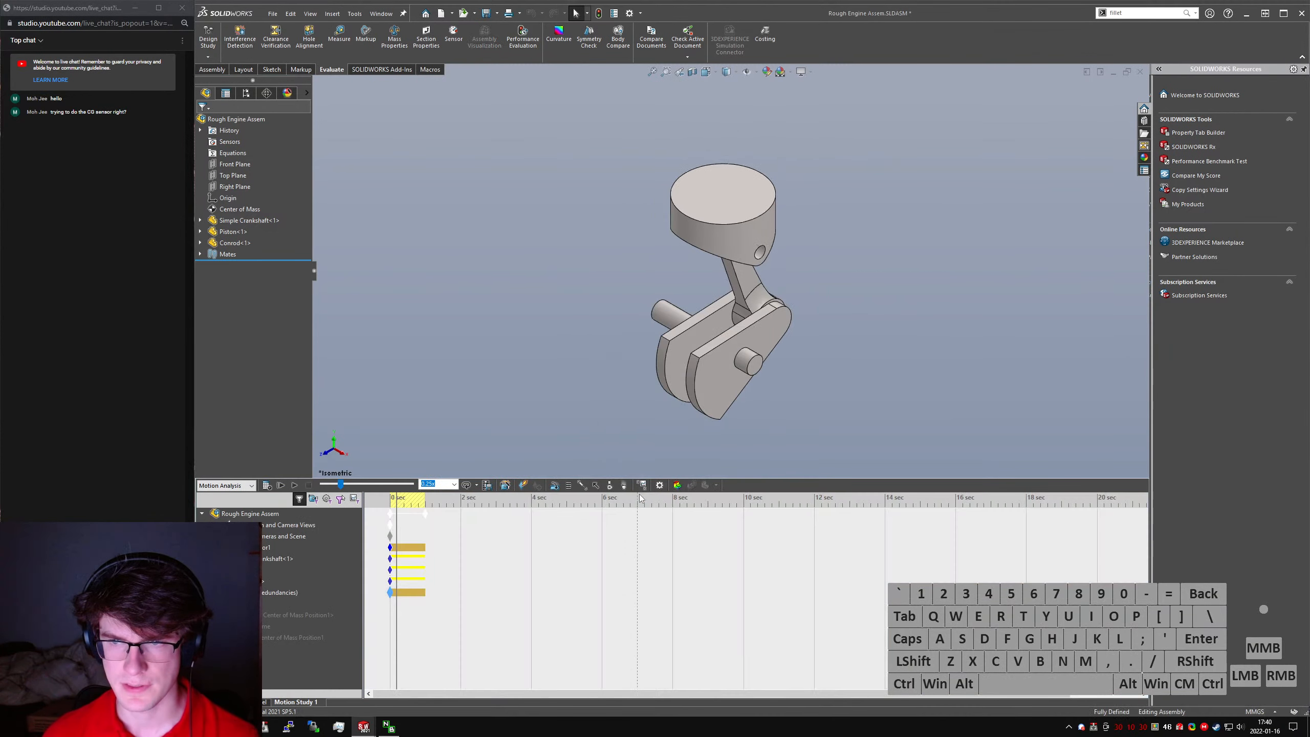
- Recalculate the motion study after a brief playback, and show the first center of mass position plot
left_click(276, 486)
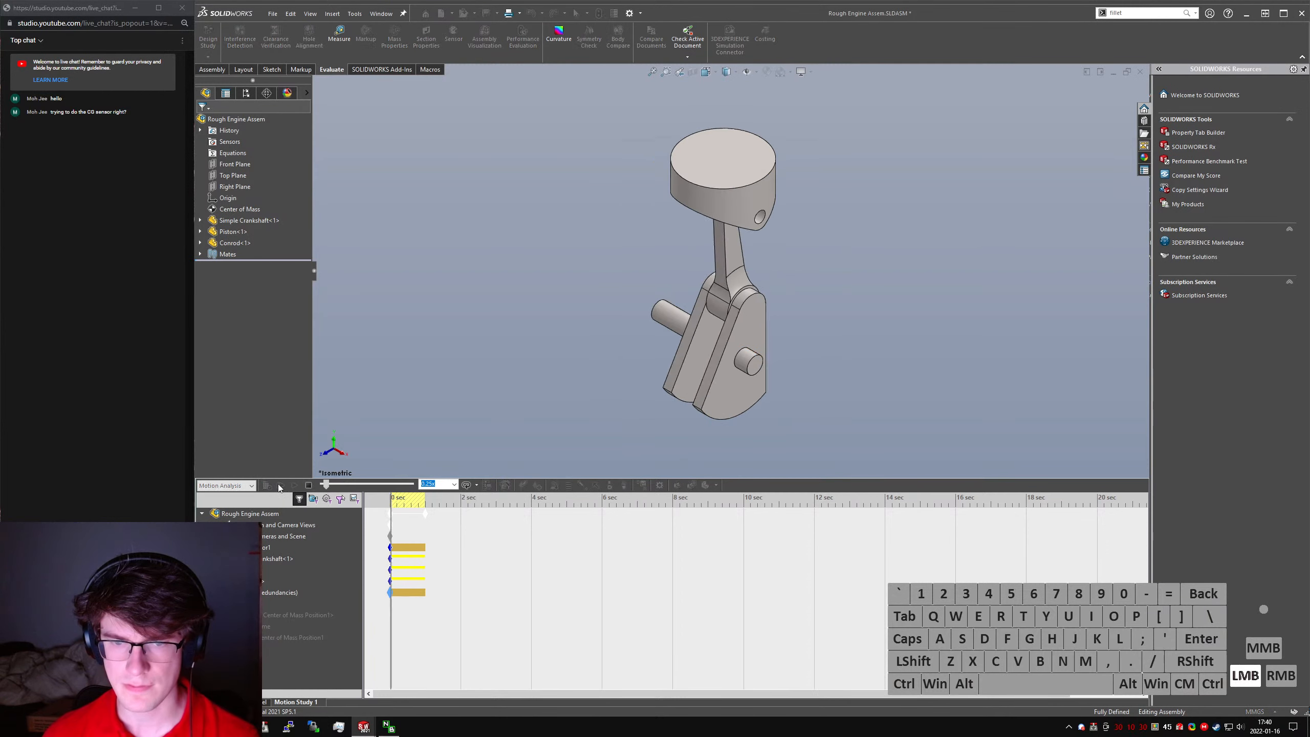
left_click(308, 486)
left_click(266, 485)
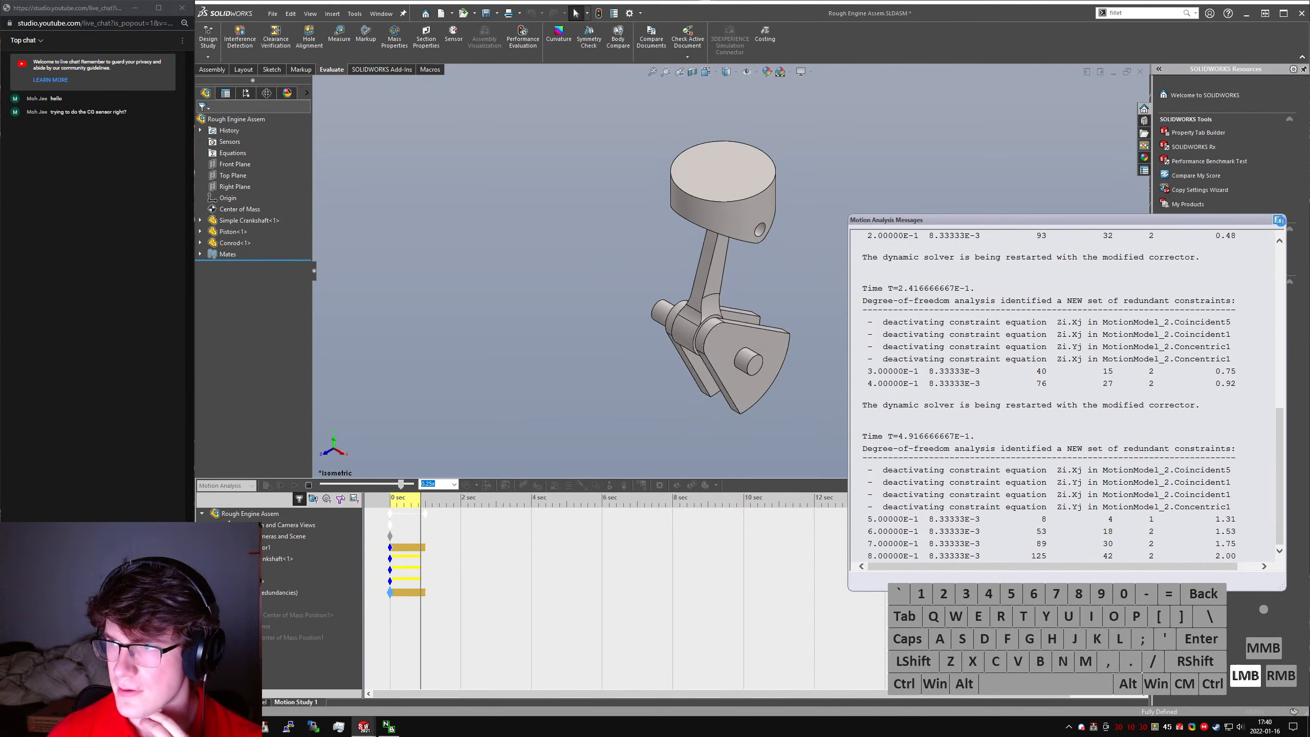
right_click(262, 614)
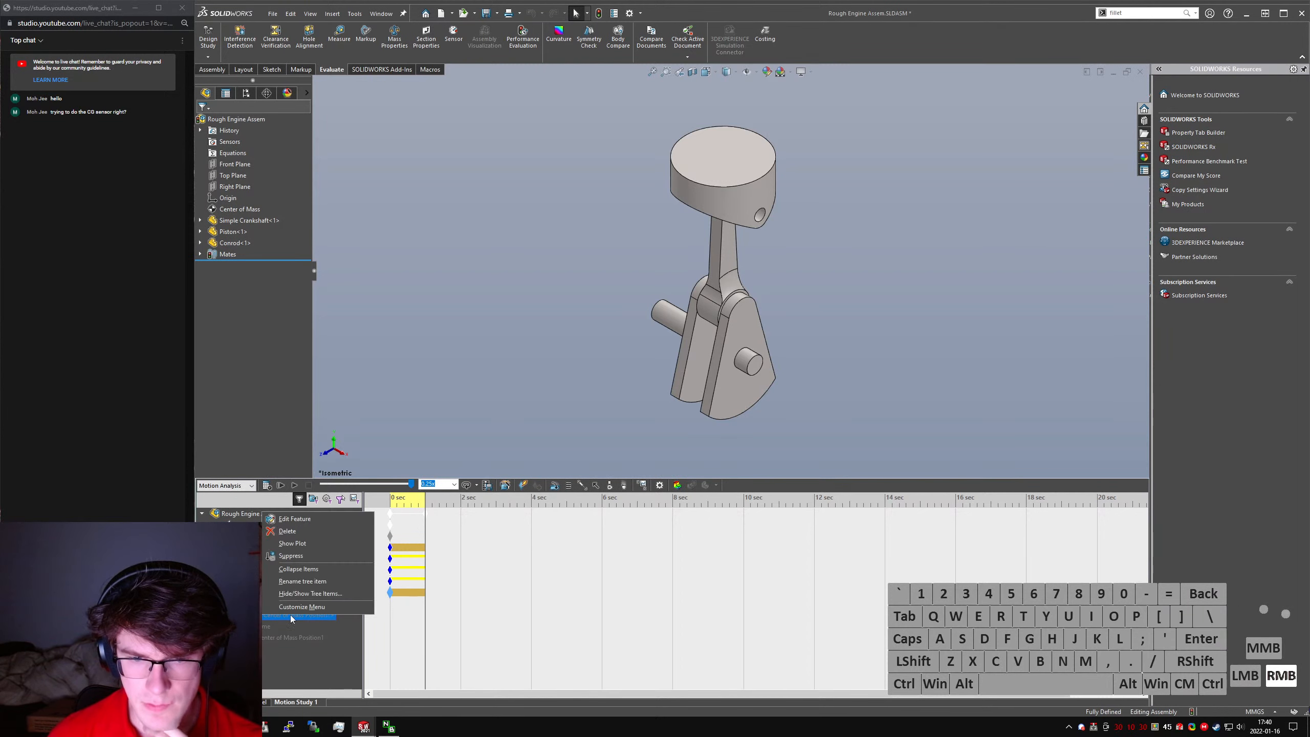
left_click(287, 545)
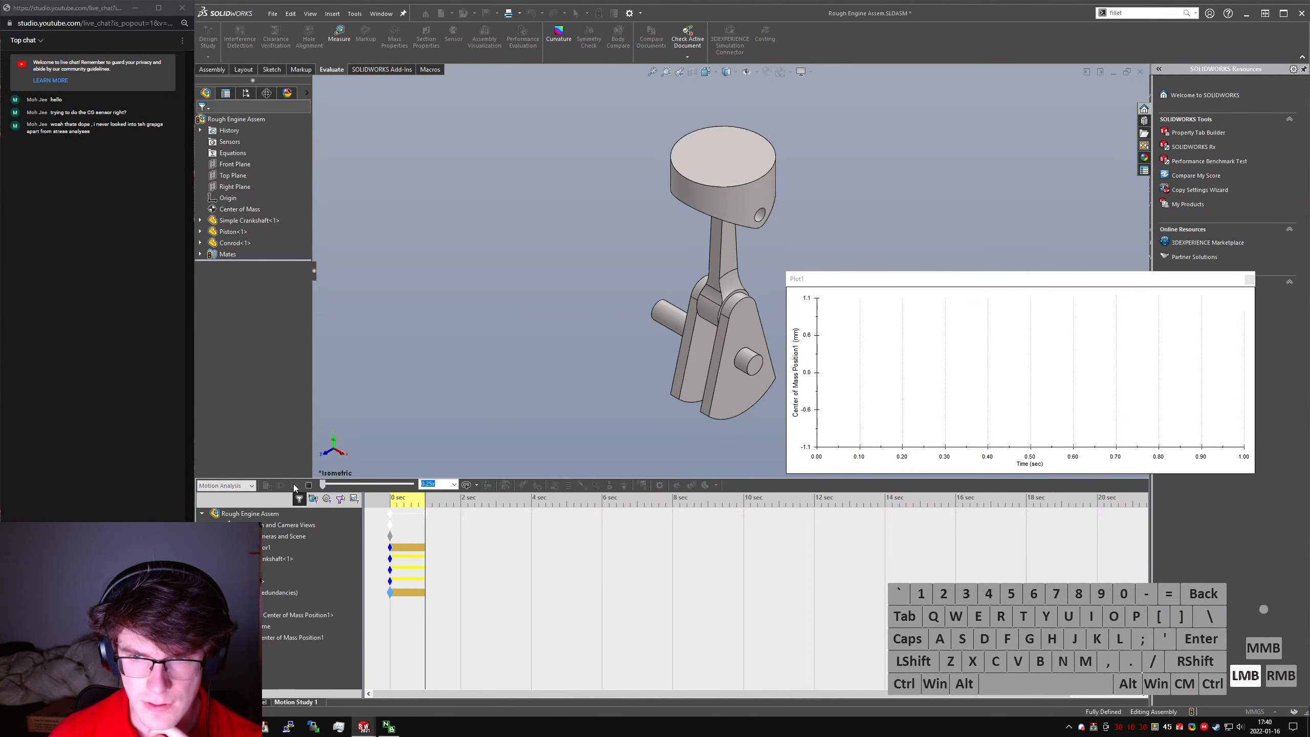
- Play the motion study to examine the crankshaft's movement, and close the center of mass position plot
left_click(293, 484)
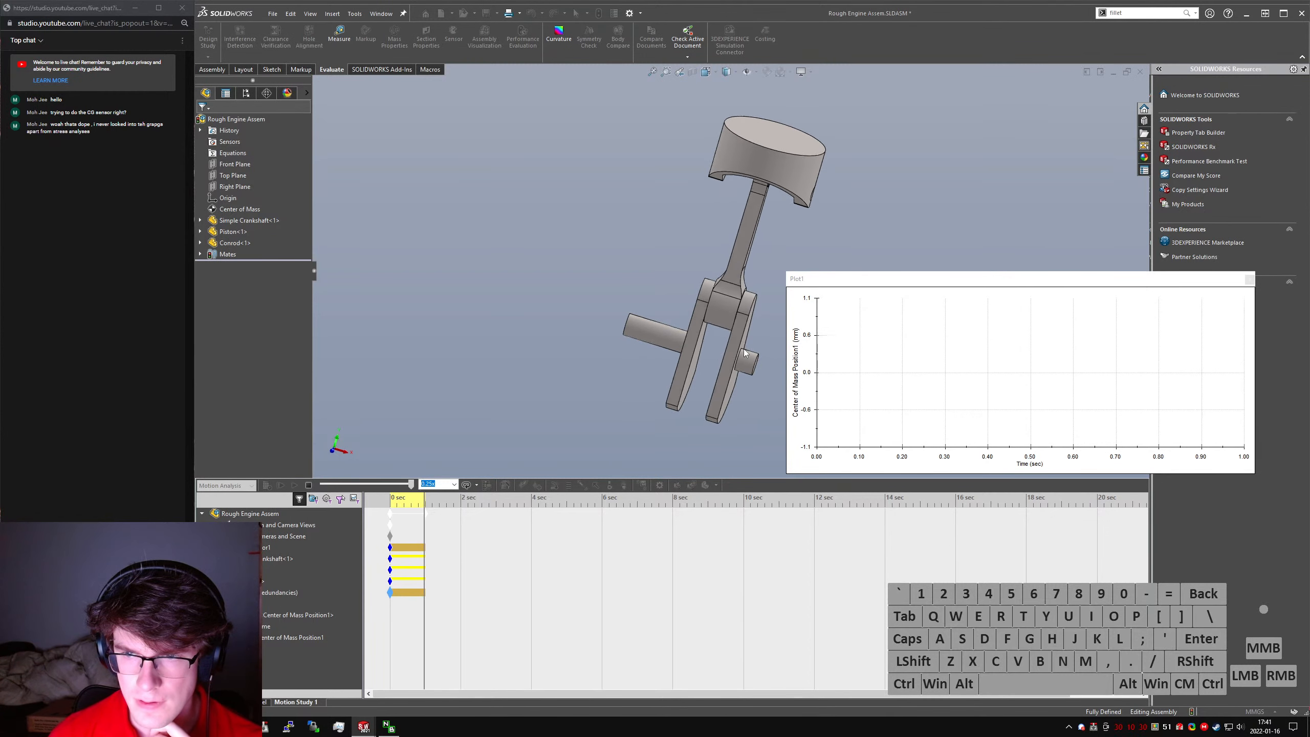
scroll(743, 351, "down", 5)
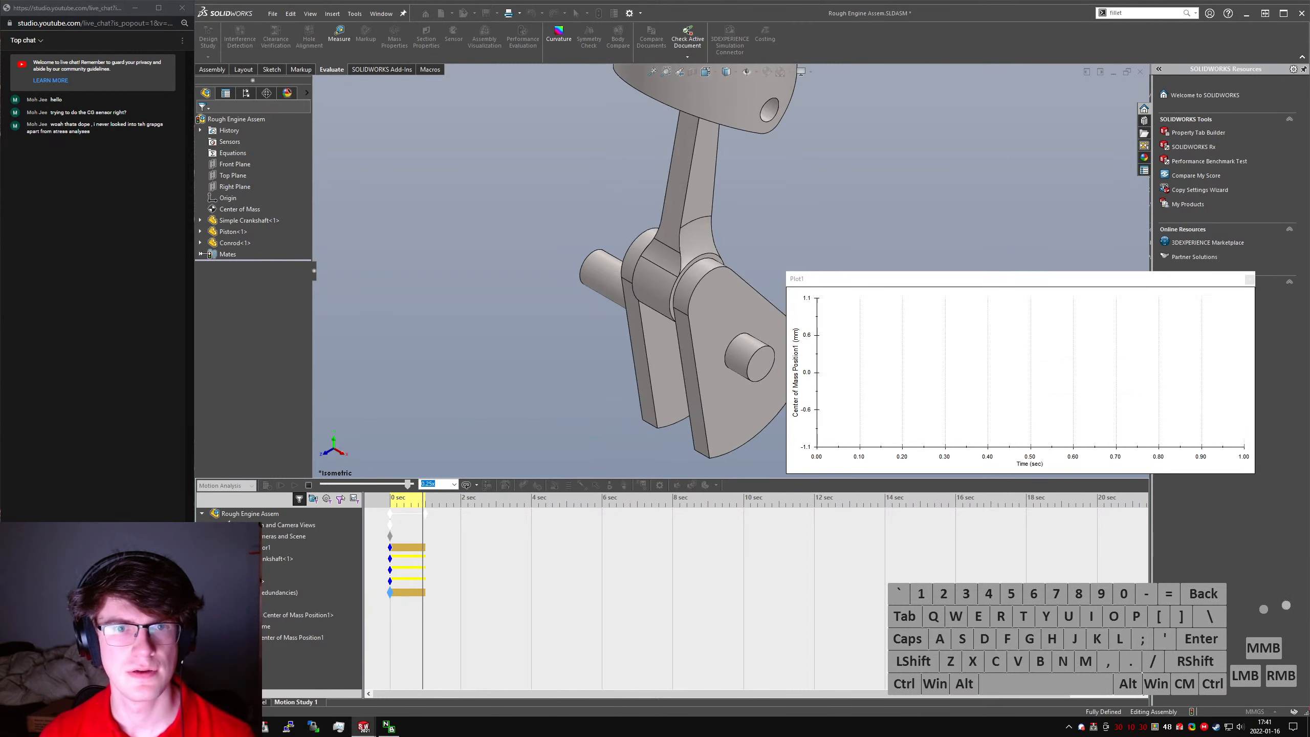
scroll(551, 233, "up", 4)
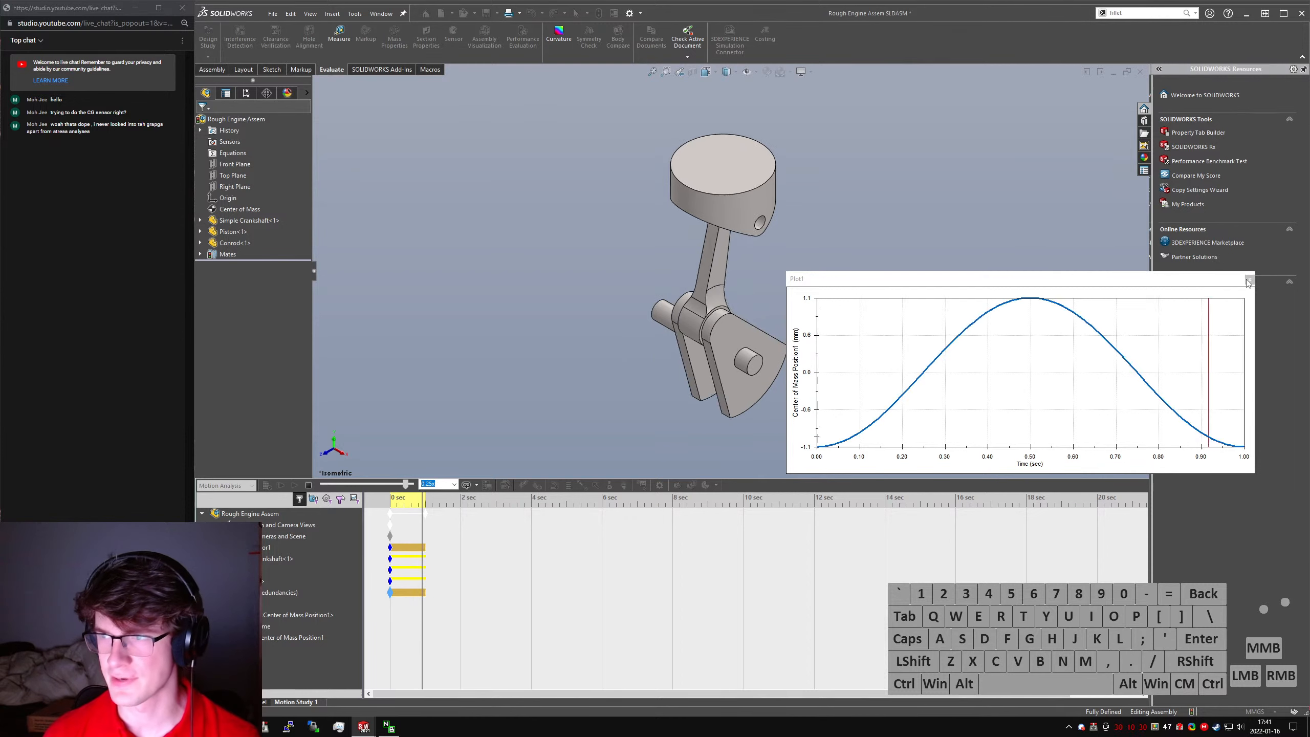
left_click(1250, 279)
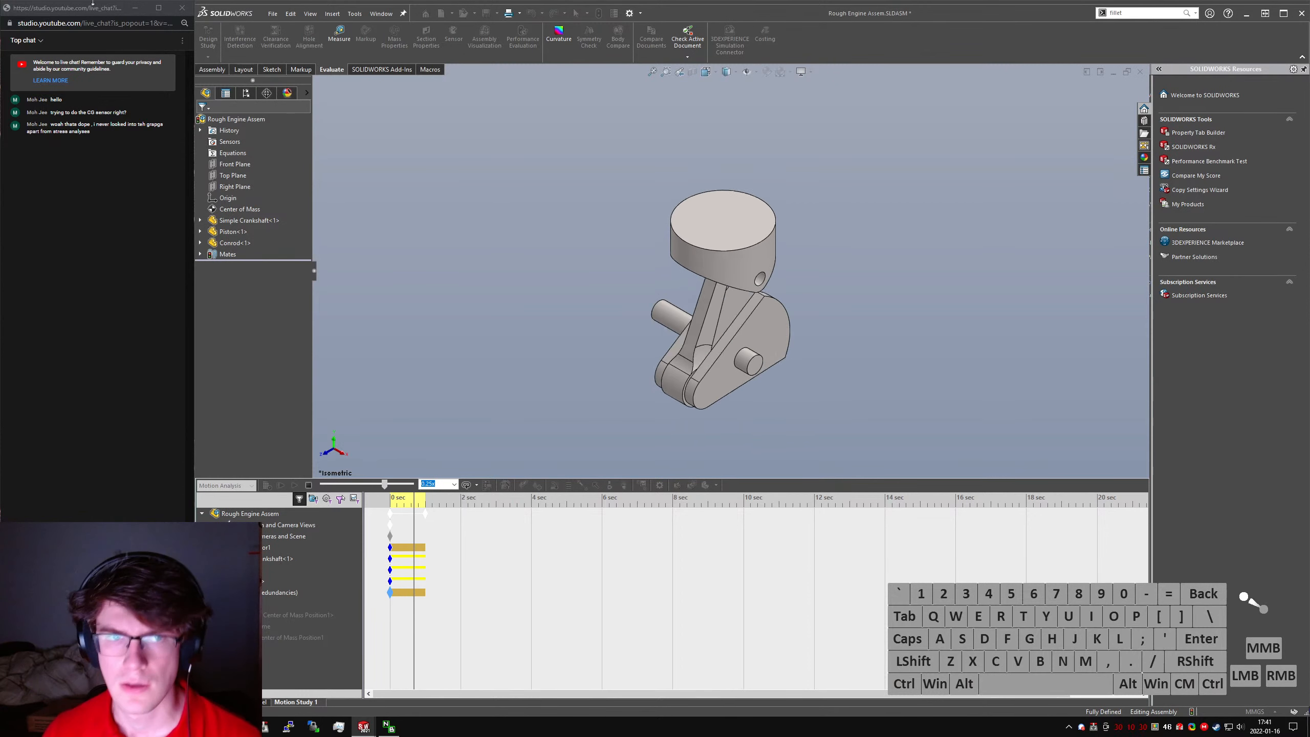
- Set the playback speed to 1x and play the motion study from the start
left_click(319, 487)
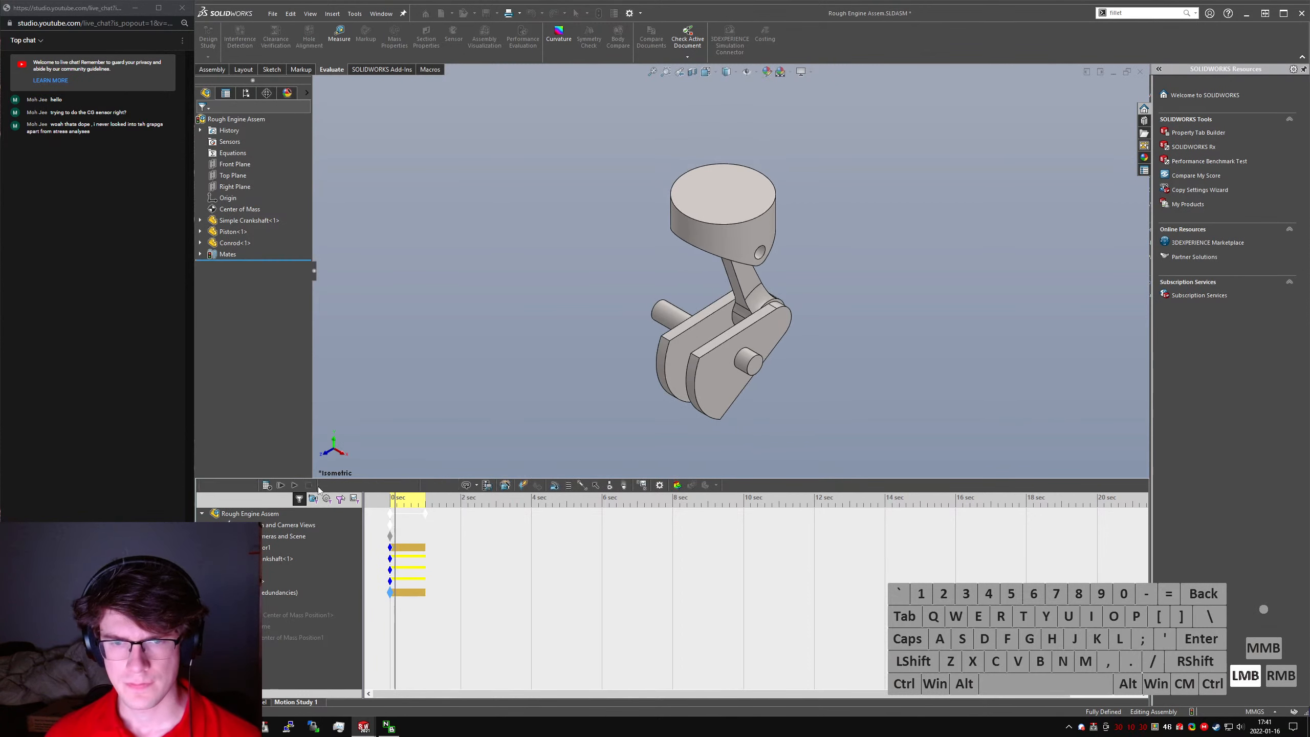
left_click(454, 485)
left_click(439, 514)
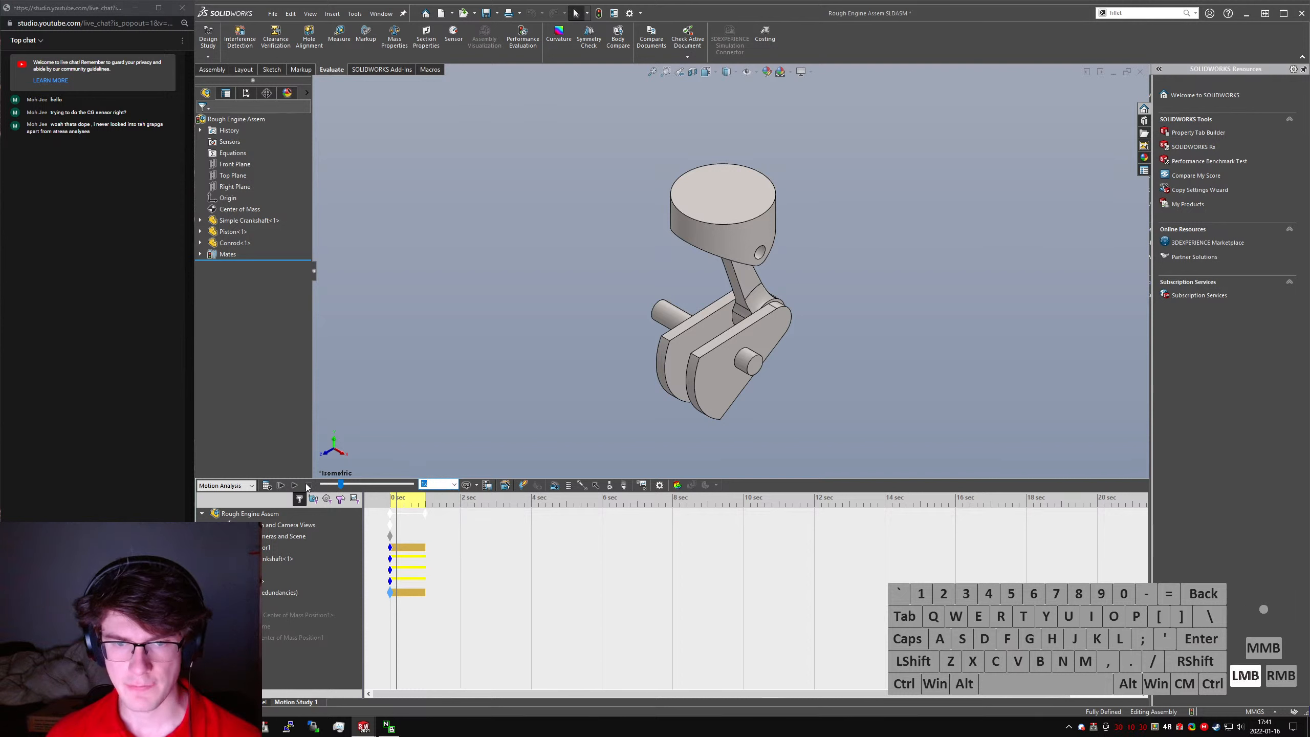
left_click(280, 485)
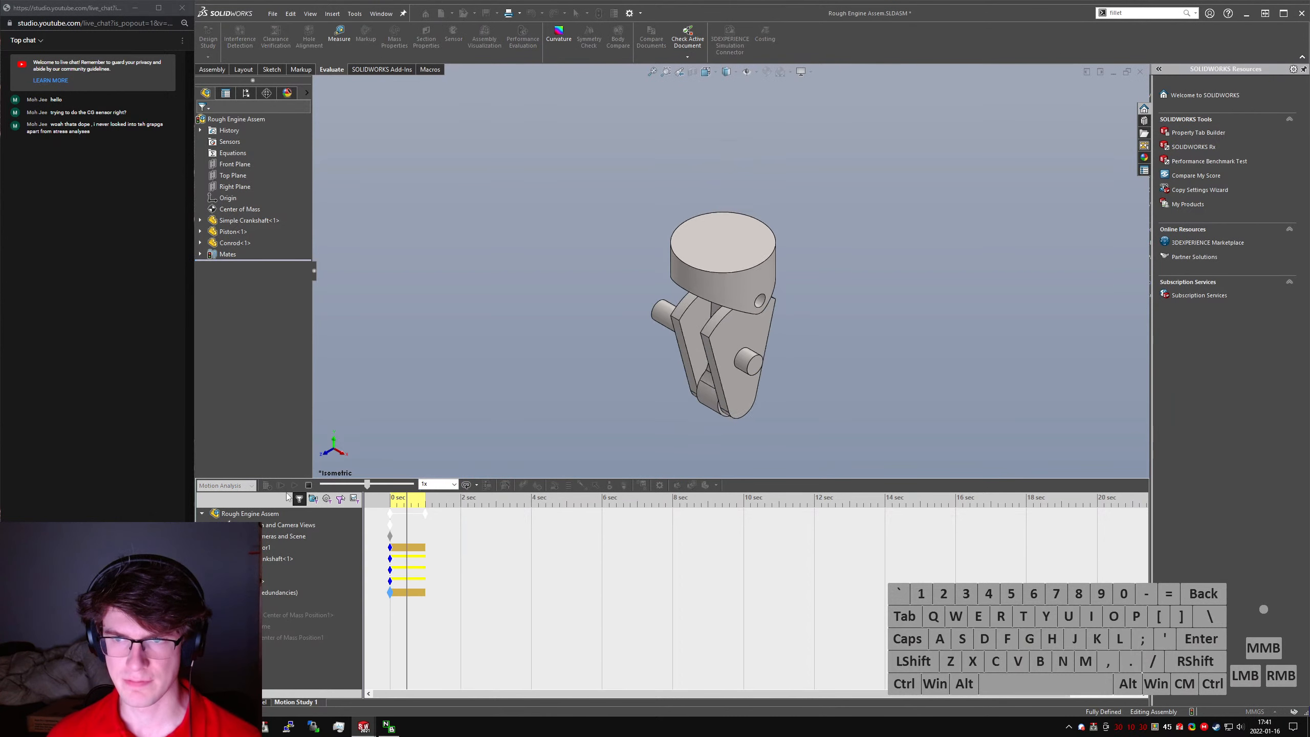
left_click(309, 485)
- Set the playback speed to 0.33x and play the motion study briefly
left_click(438, 485)
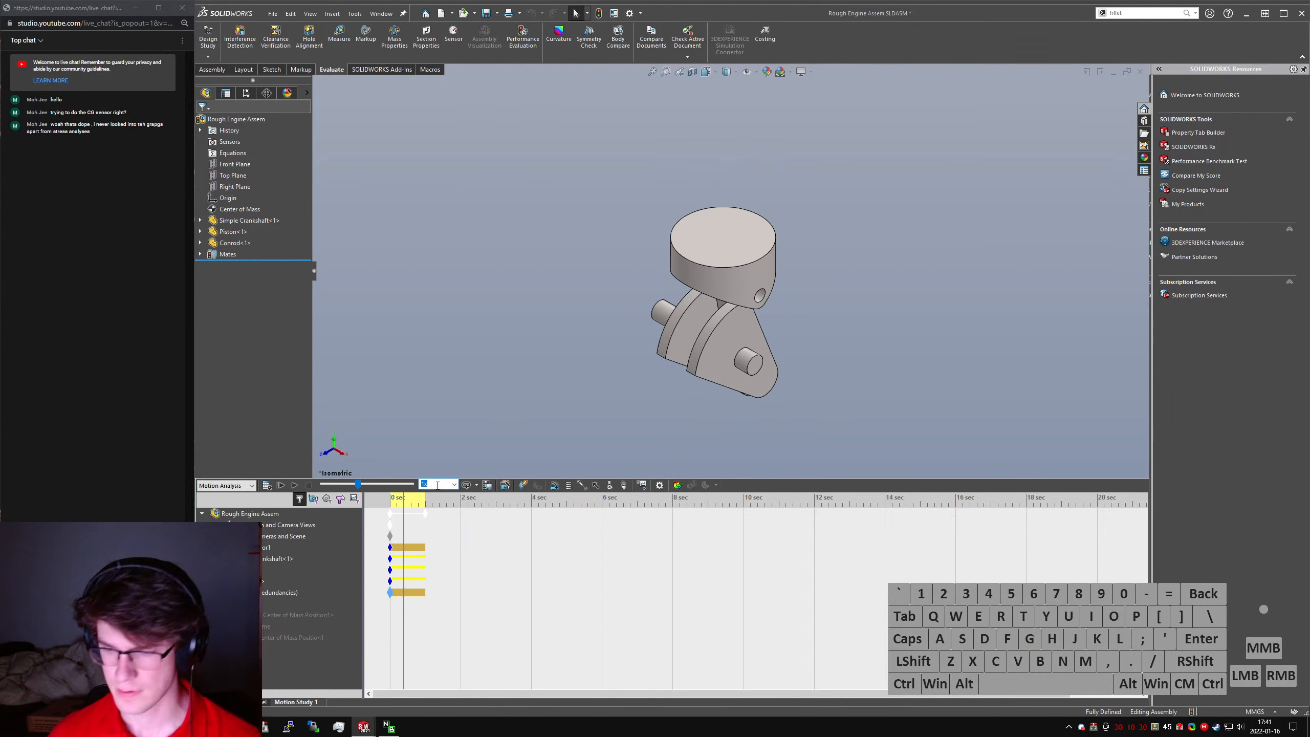
type("0.33x")
left_click(294, 485)
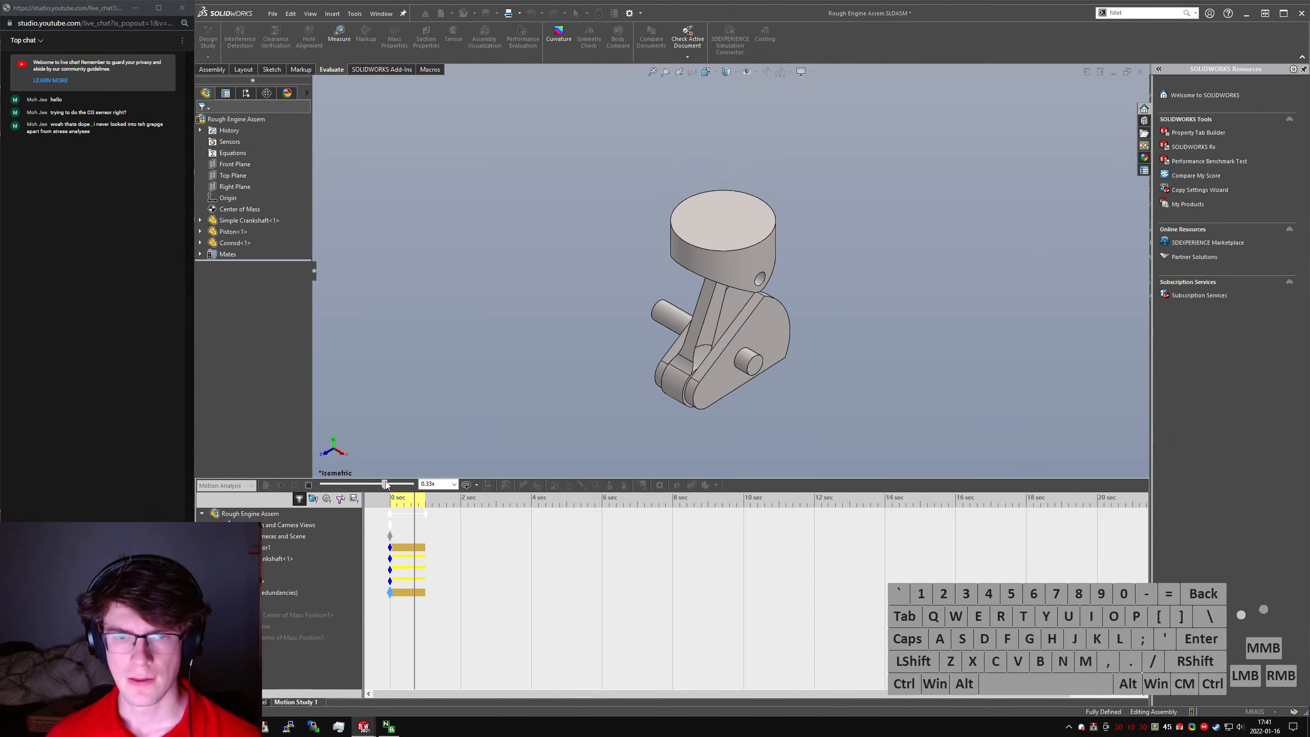
left_click(308, 486)
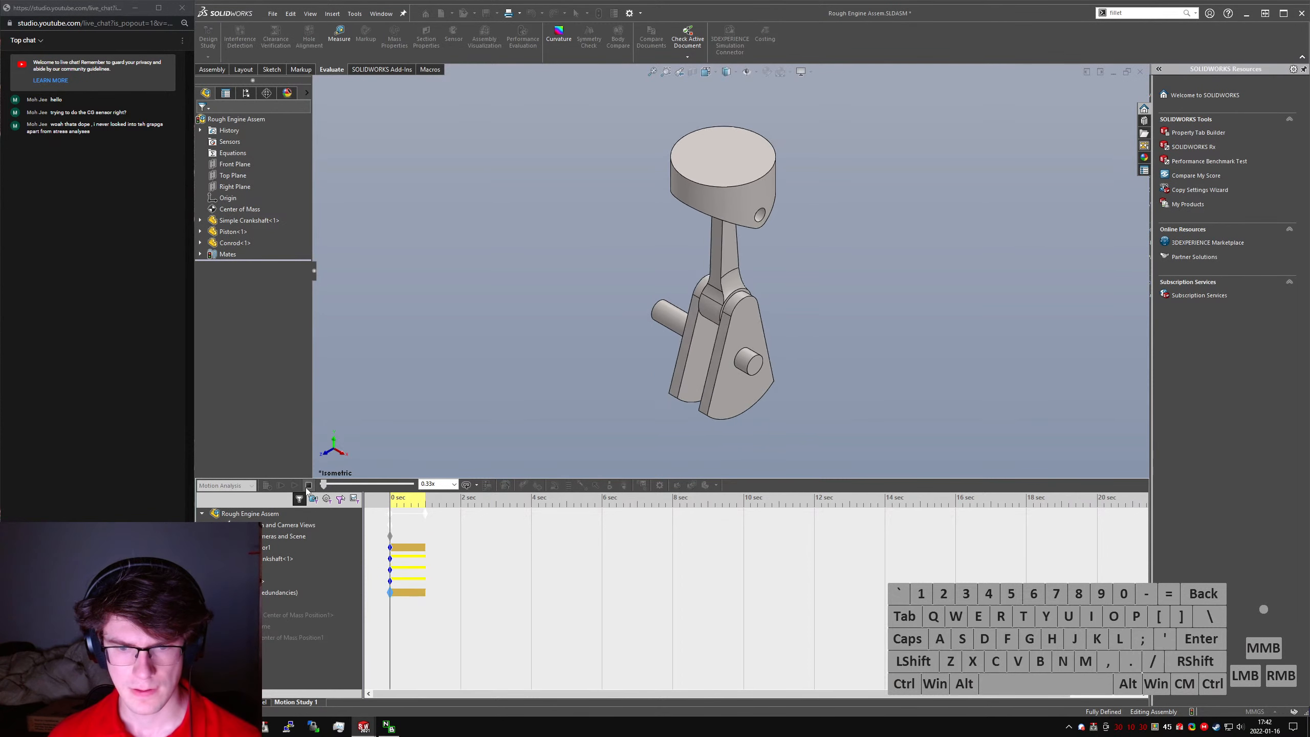
scroll(707, 362, "down", 3)
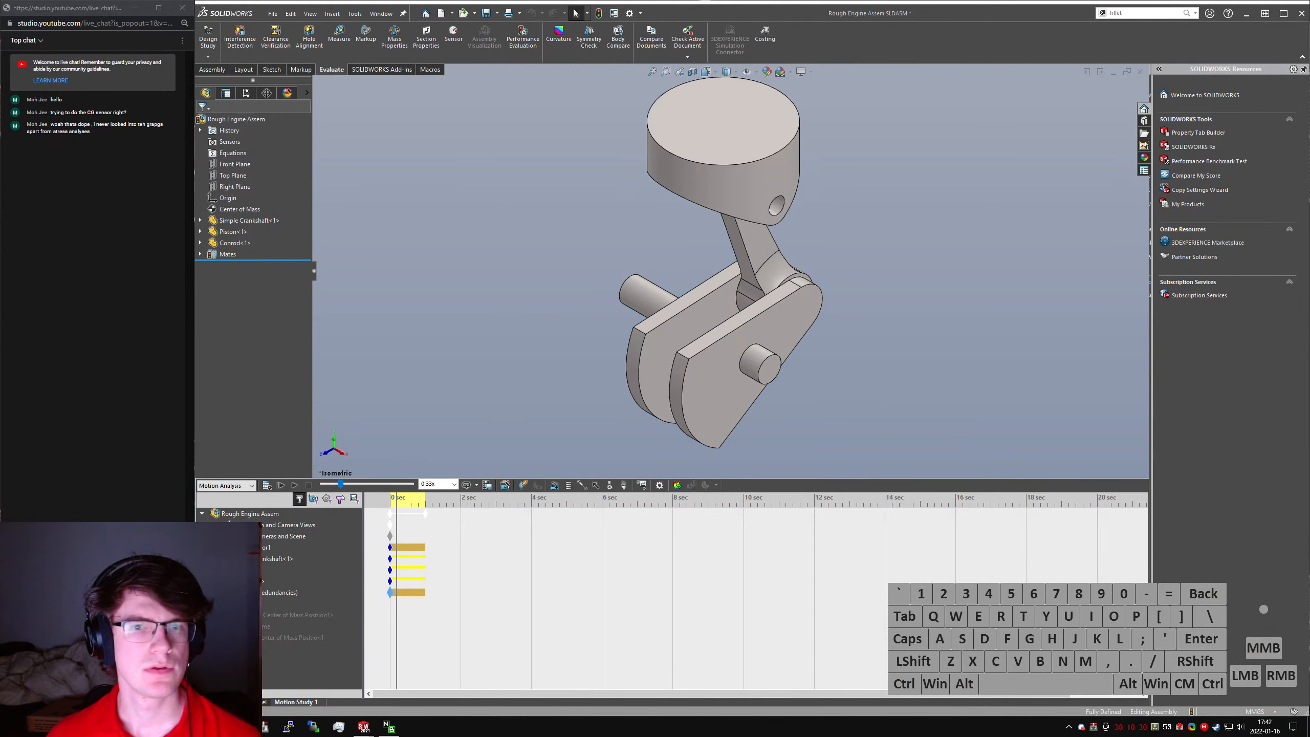
- Switch to the SOLIDWORKS Help page in the browser and search it for "show vector in graphics"
key("alt+Tab")
key("alt+Tab")
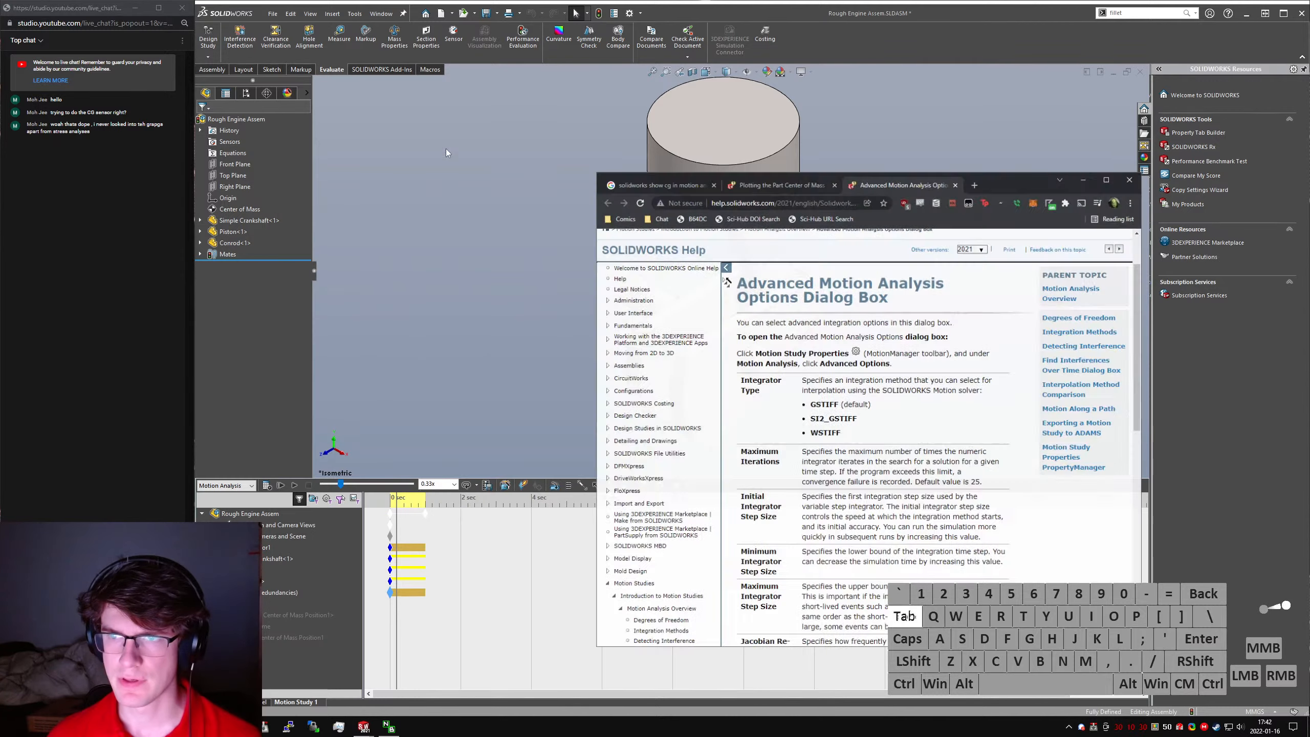
left_click_drag(906, 447, 913, 447)
scroll(982, 232, "up", 2)
left_click(1039, 264)
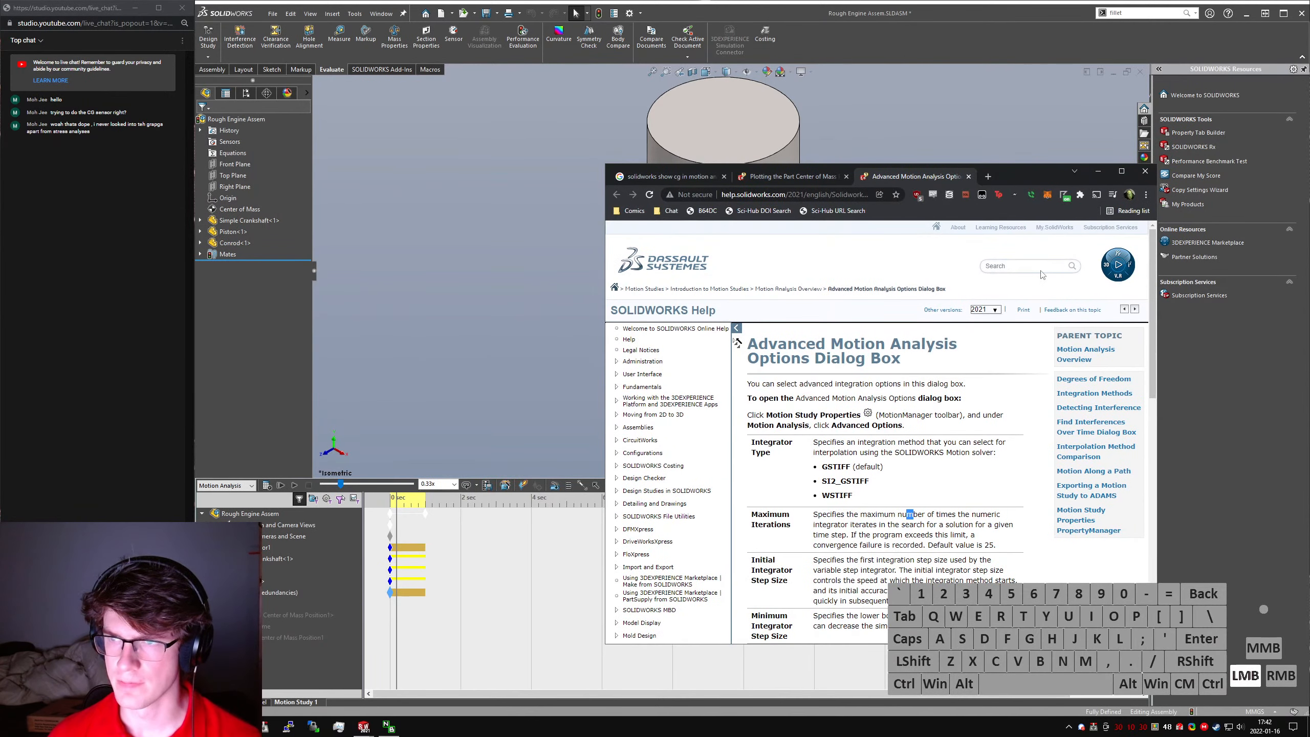
type("show vector in graphics")
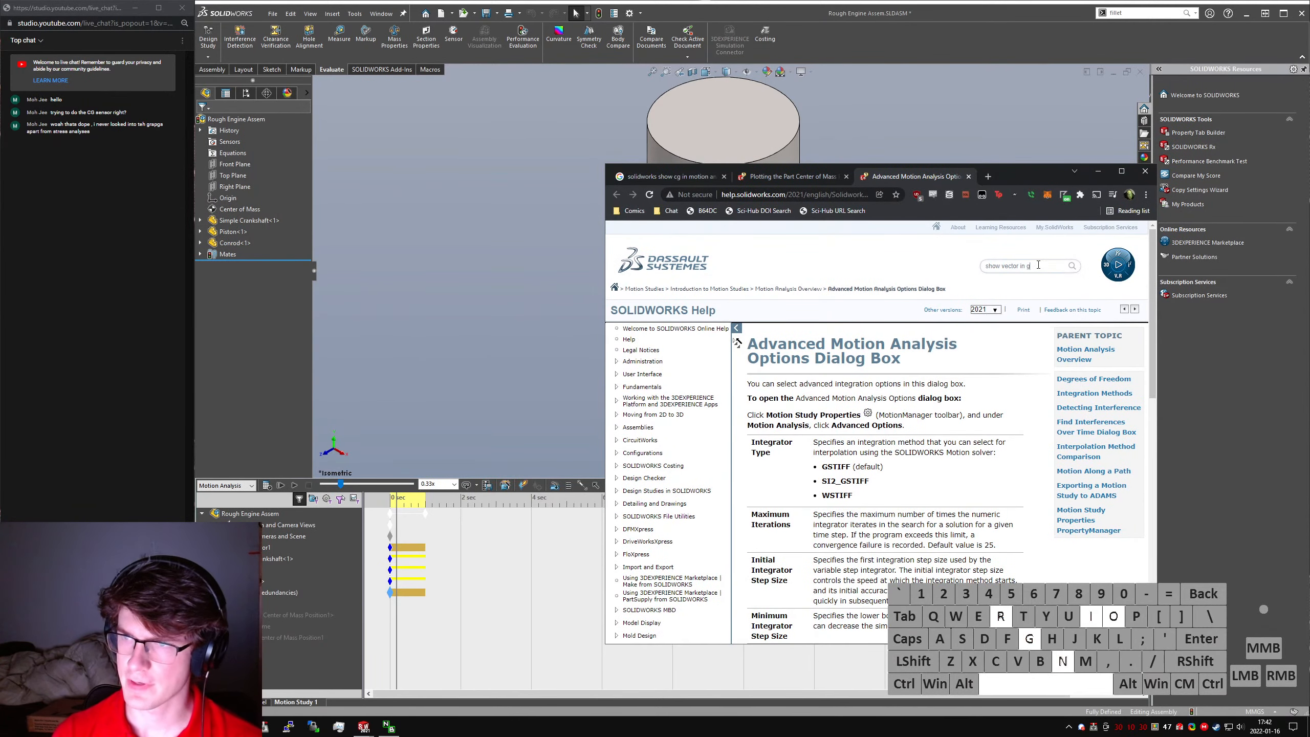
key("Return")
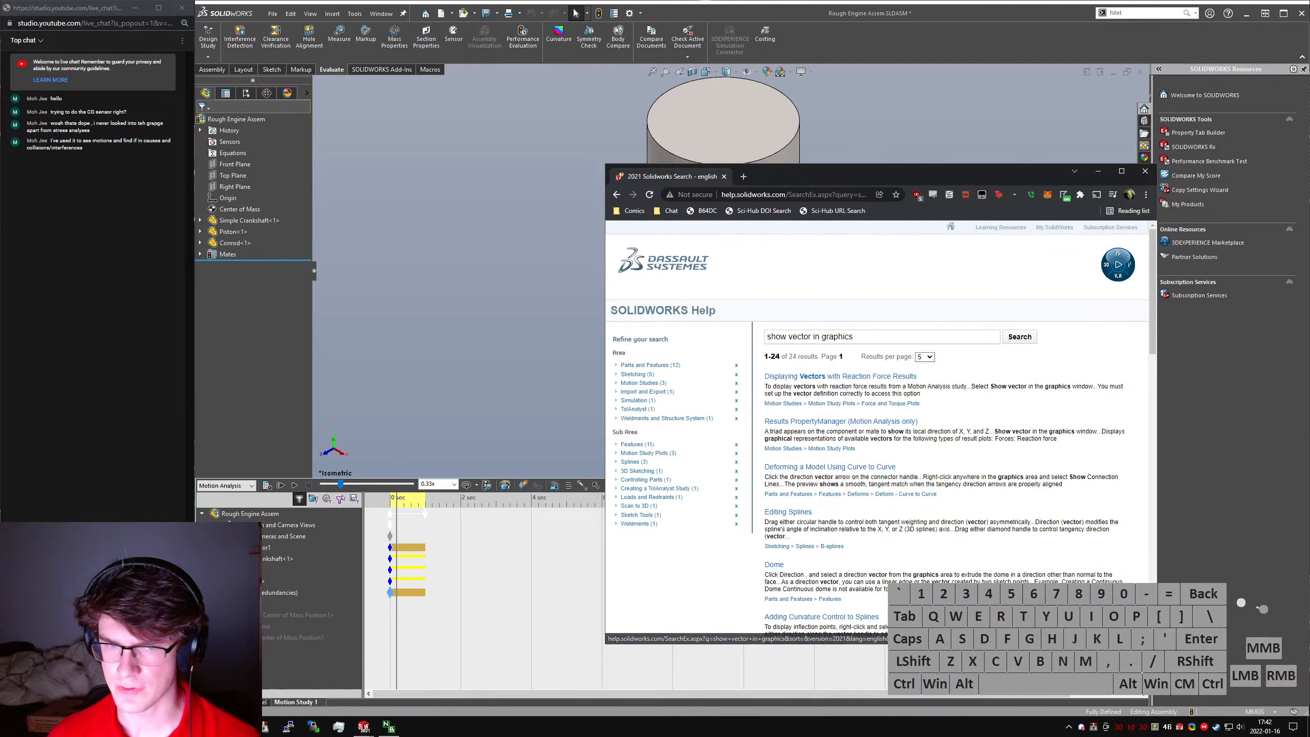
- Return to SOLIDWORKS and edit the first center of mass position plot to create a new motion data sensor
left_click(264, 617)
right_click(265, 617)
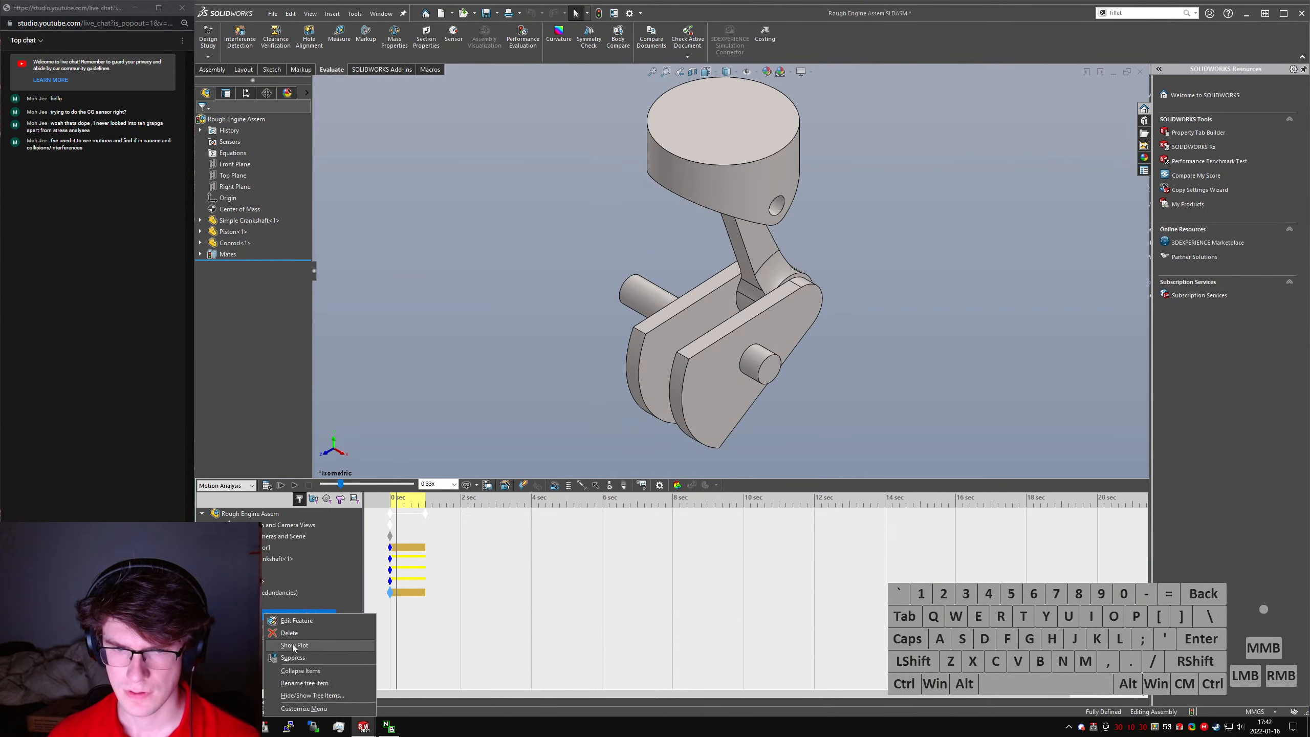
left_click(293, 646)
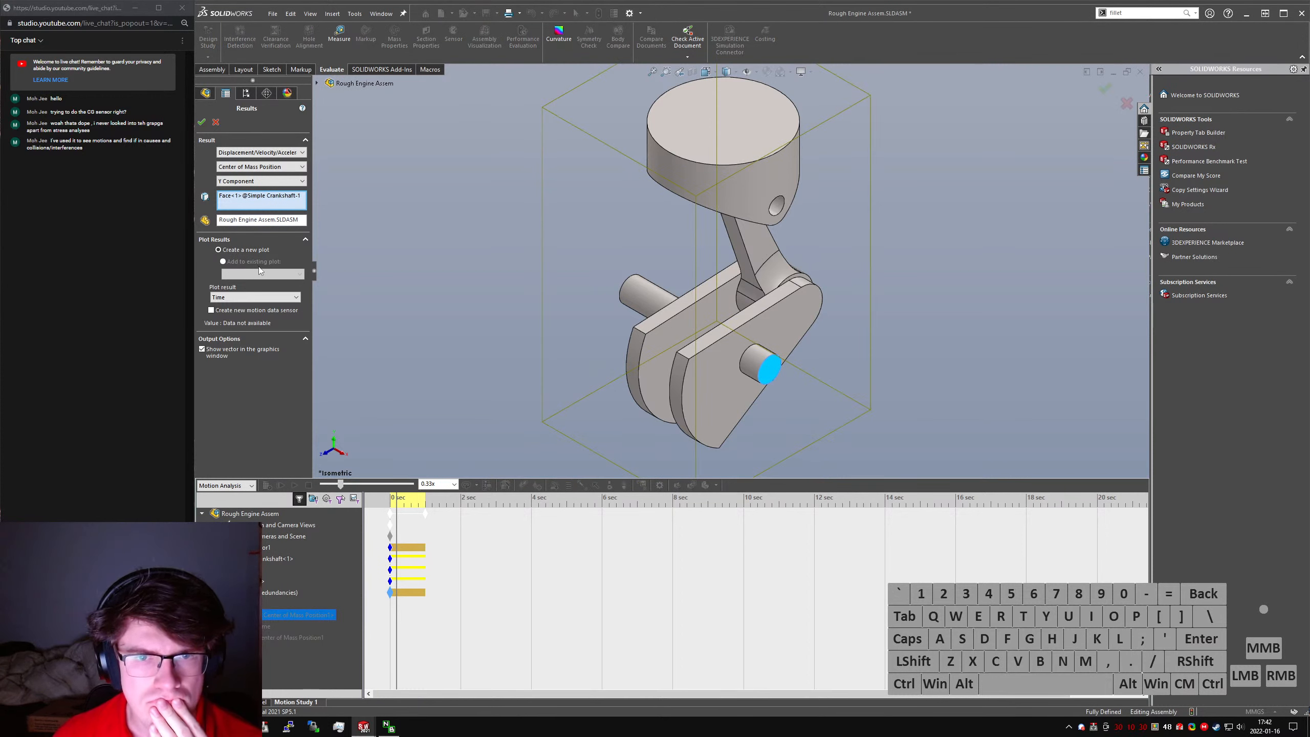
left_click(254, 310)
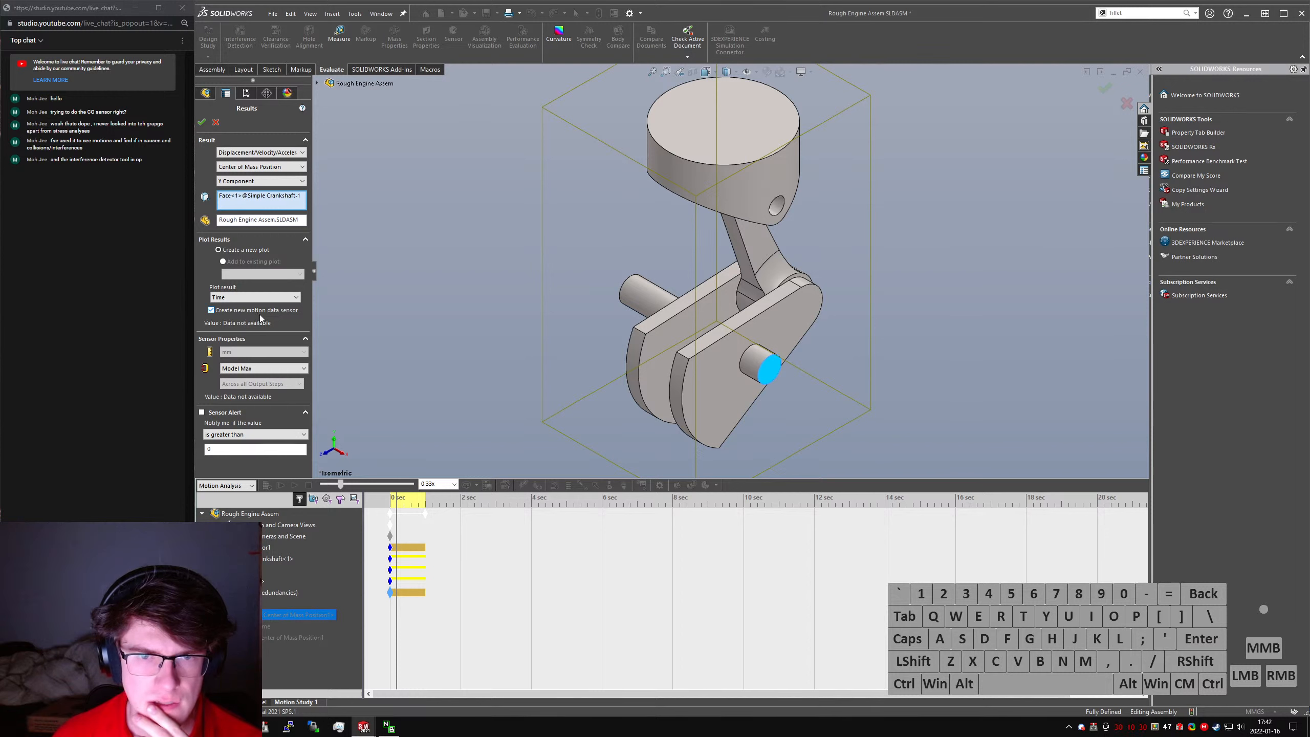
left_click(262, 369)
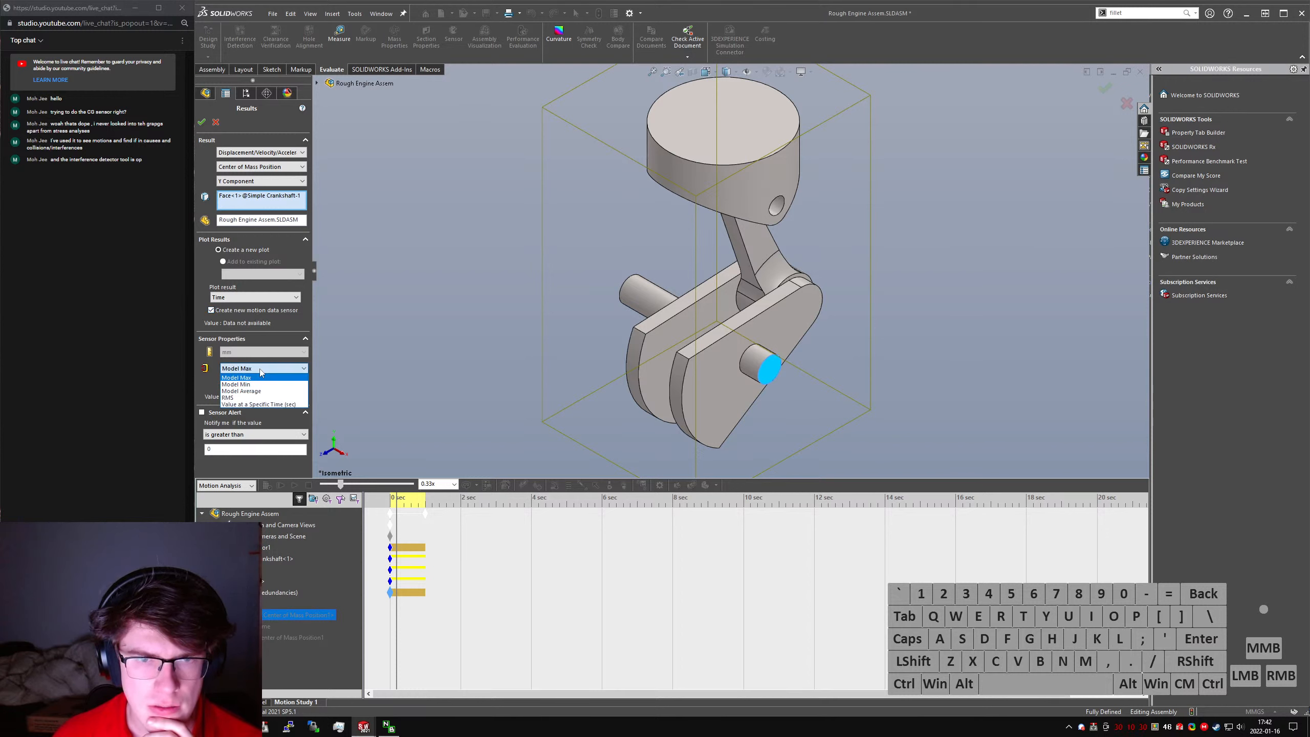
left_click(260, 371)
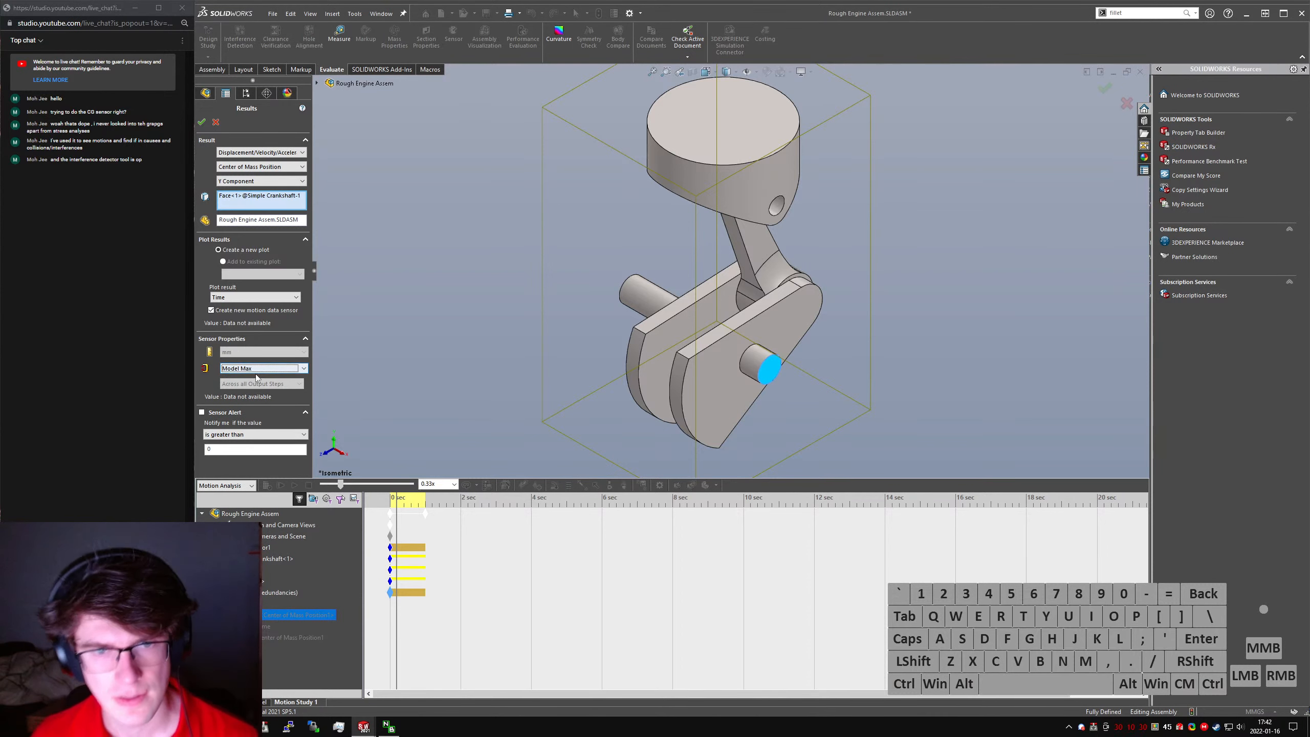
- Set the motion data sensor's criterion to RMS, keep its alert condition at "is greater than", and accept the plot edit
left_click(256, 368)
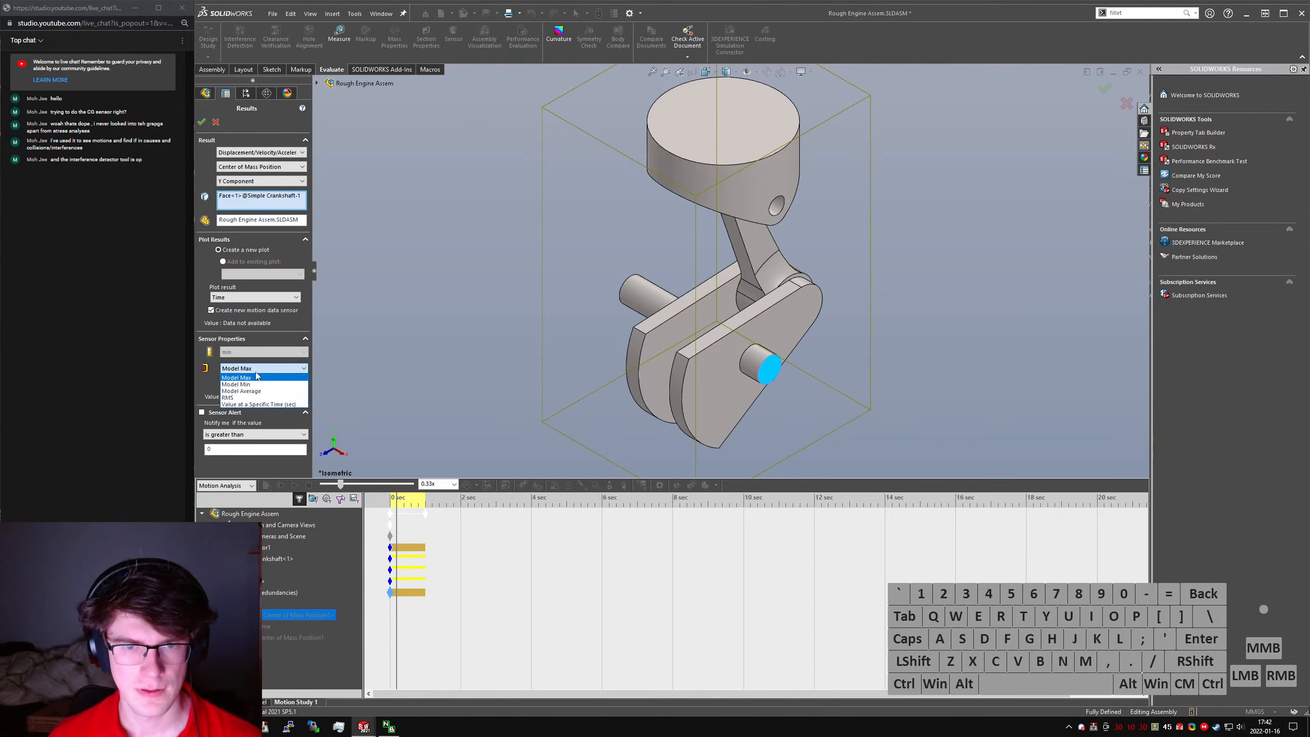
left_click(247, 397)
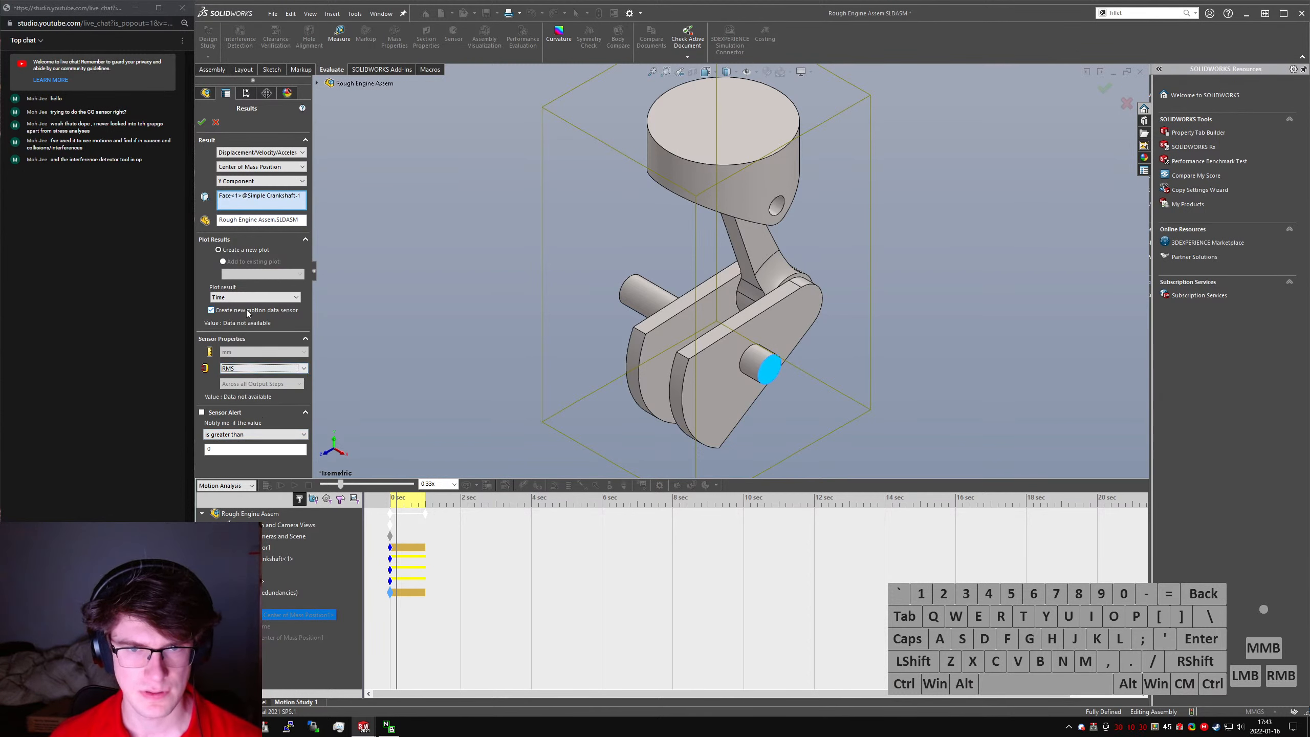
left_click(251, 434)
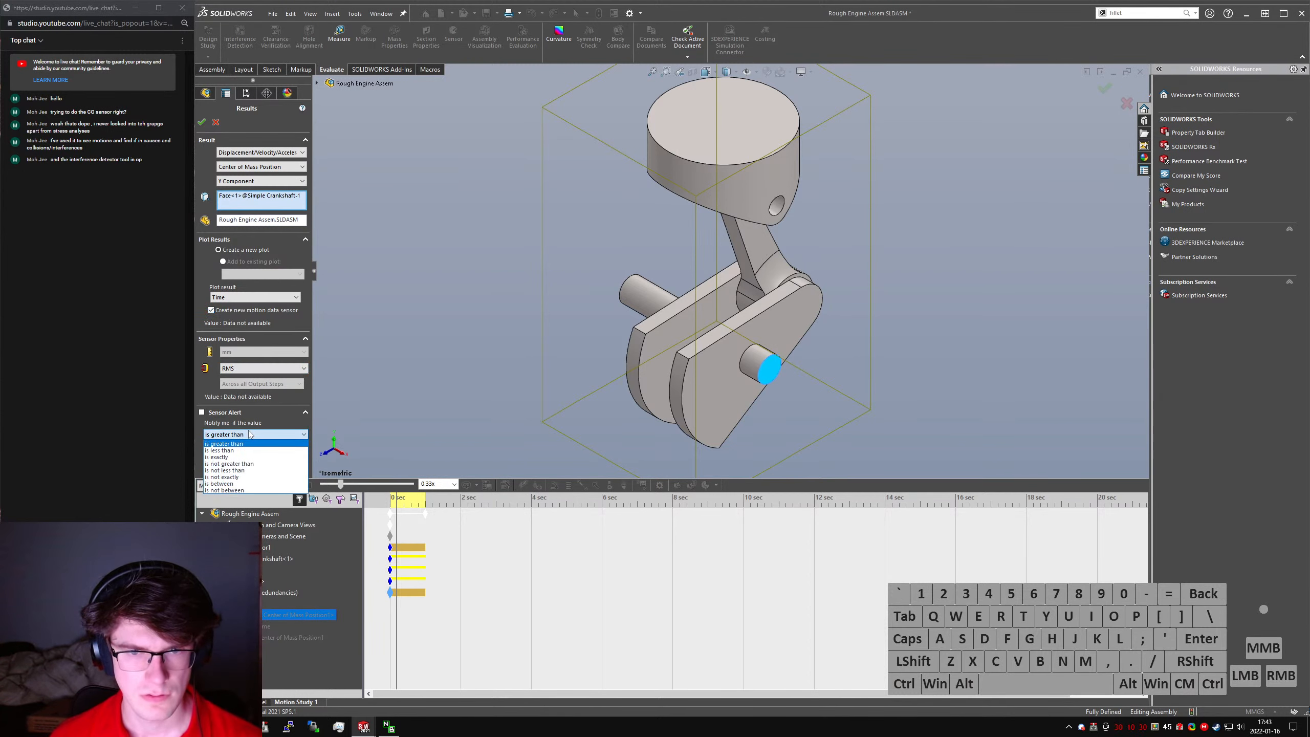
left_click(248, 443)
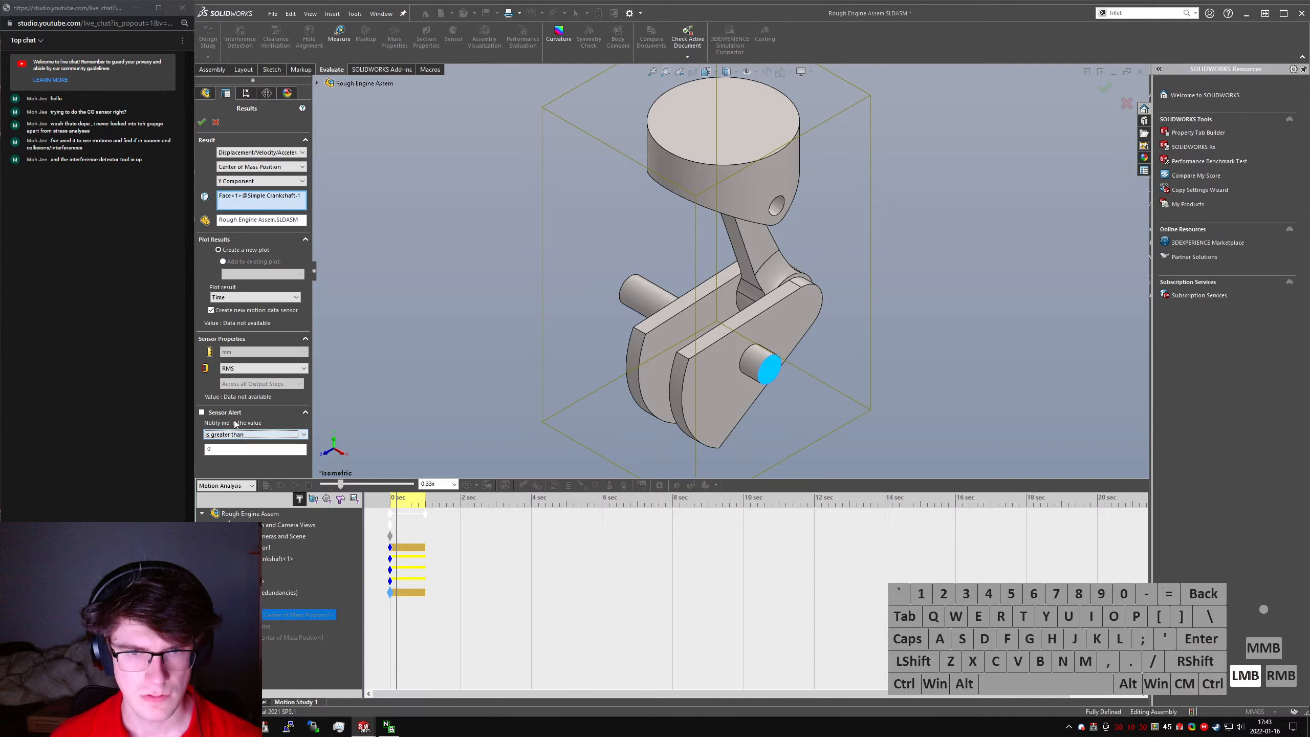
left_click(201, 124)
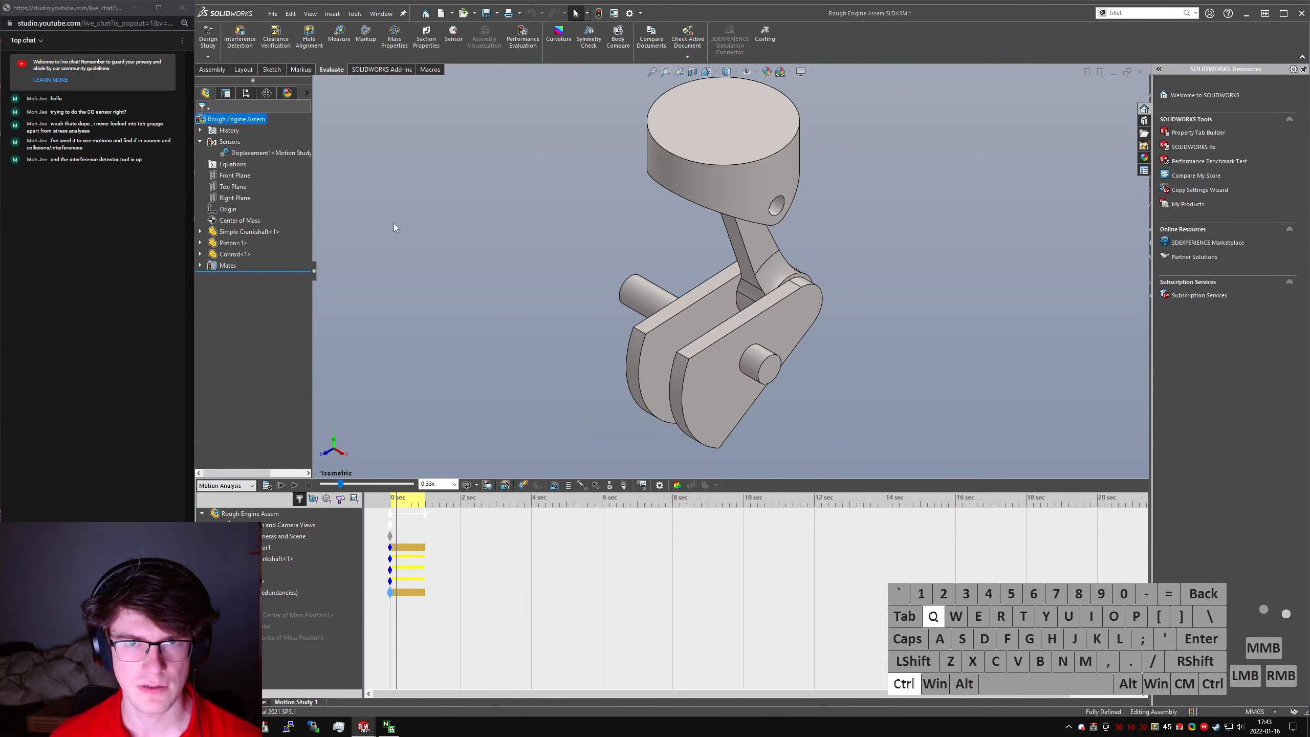
- Recalculate the motion study, and widen the feature tree to read the displacement sensor's full value
left_click(267, 486)
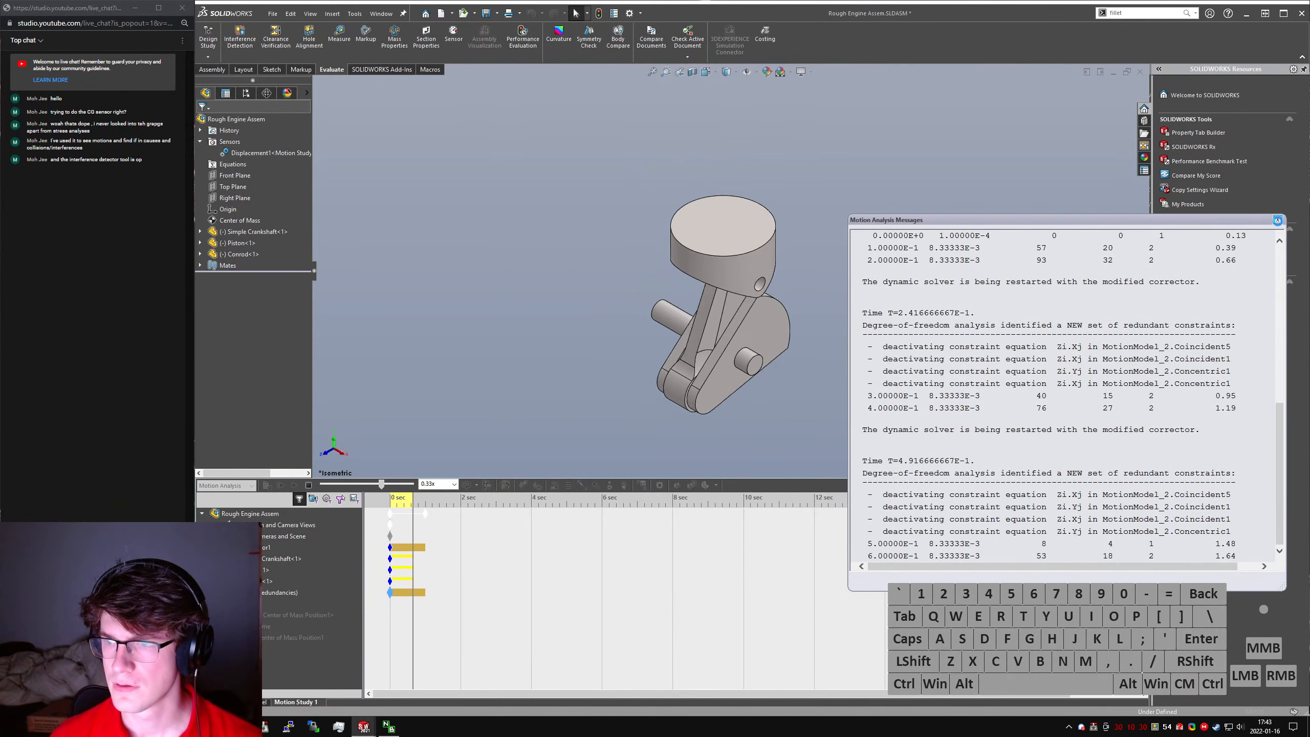
right_click(238, 152)
left_click(269, 161)
left_click_drag(313, 268, 385, 266)
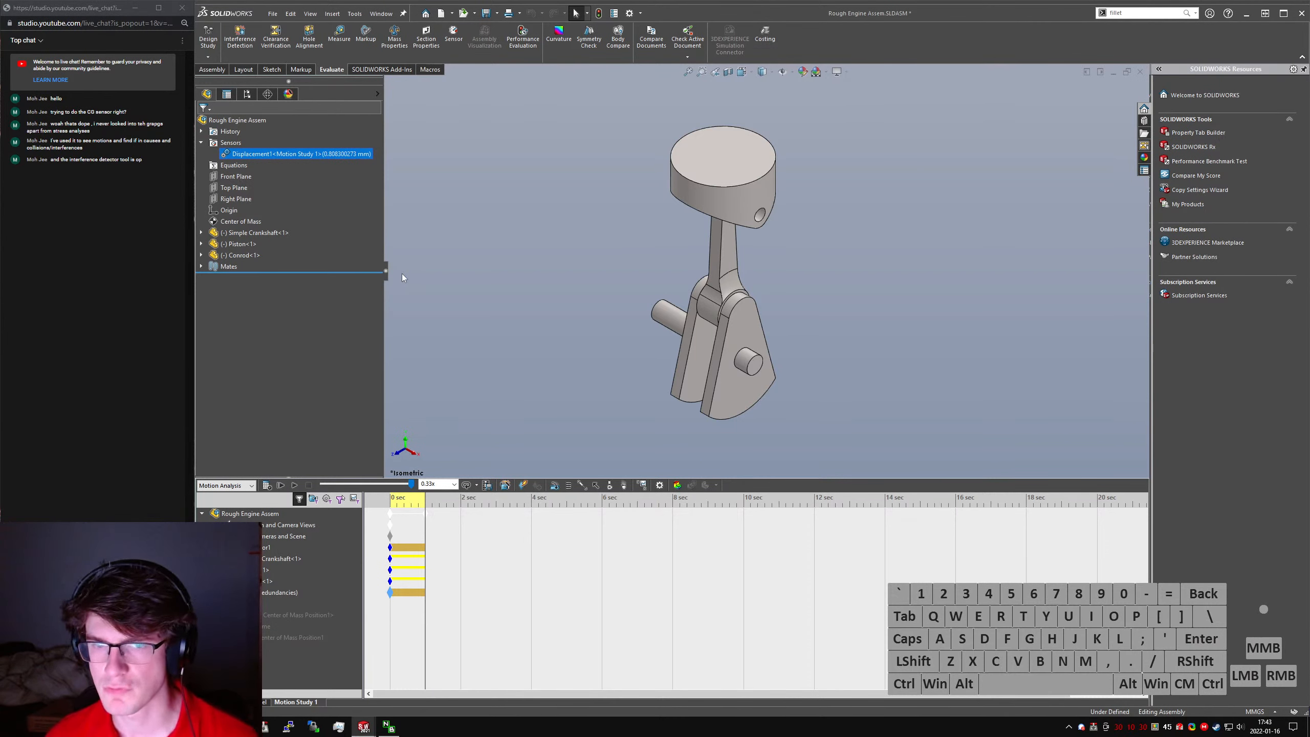
left_click(327, 203)
- Edit the first center of mass position plot to add a second motion data sensor with the Model Min criterion
right_click(240, 601)
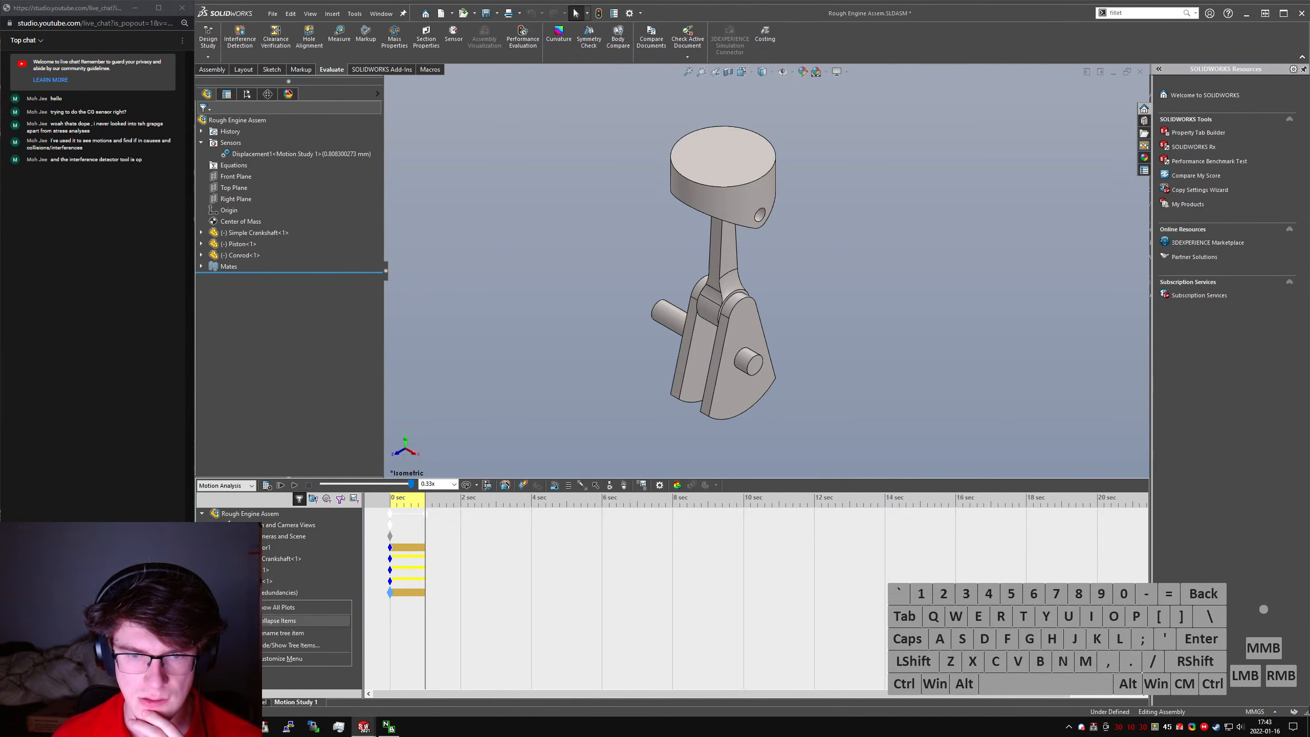
right_click(236, 614)
left_click(268, 520)
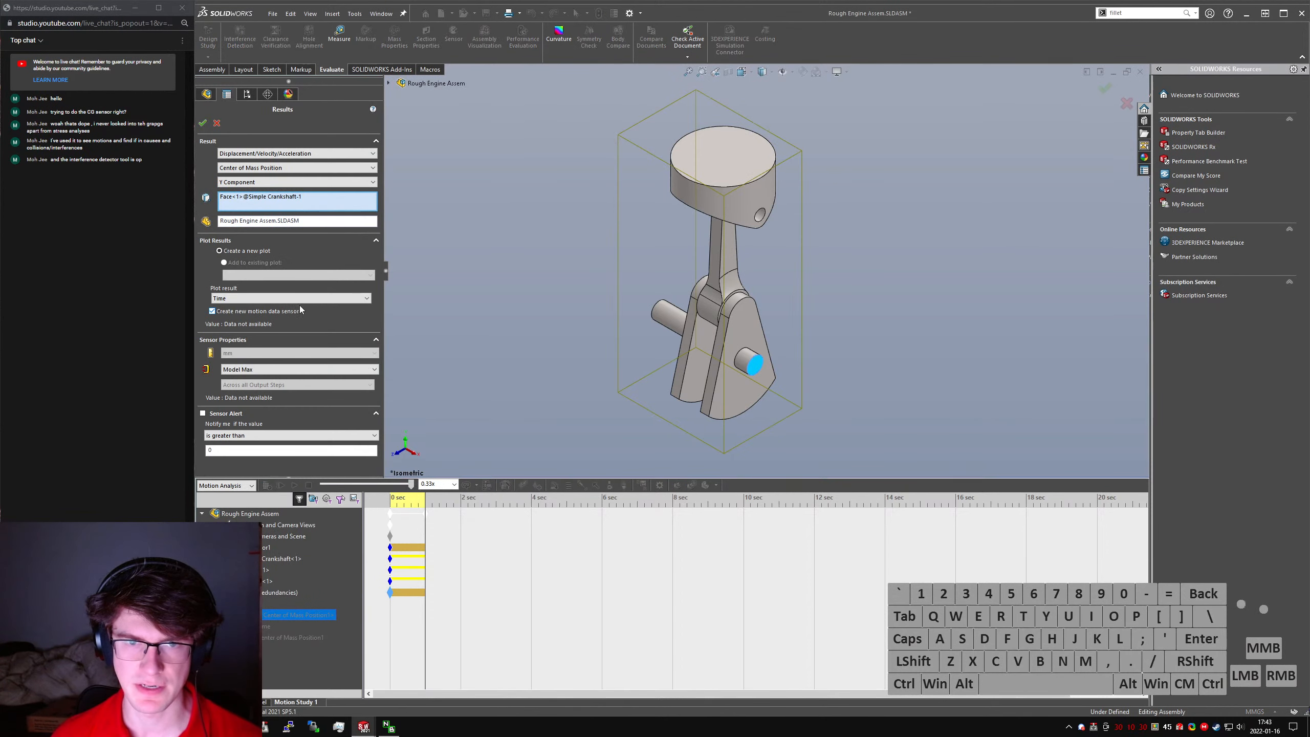
left_click(264, 369)
left_click(253, 381)
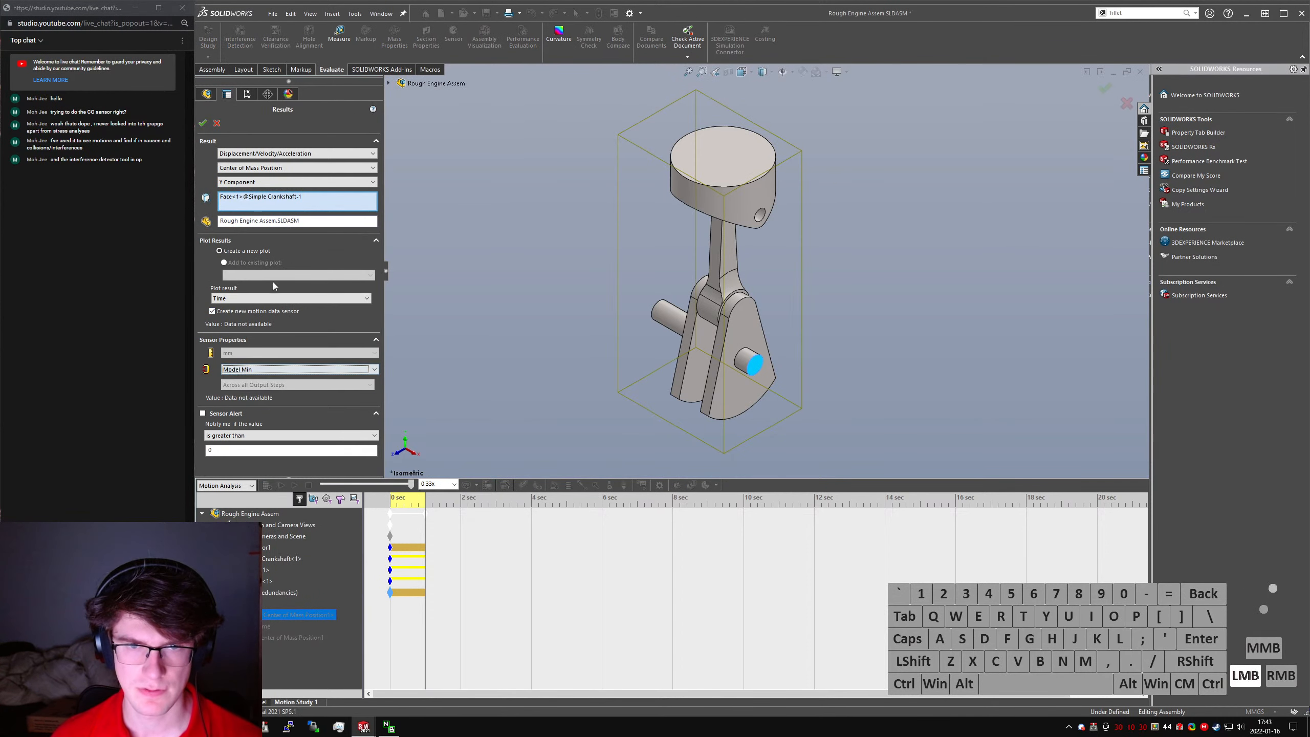
left_click(203, 123)
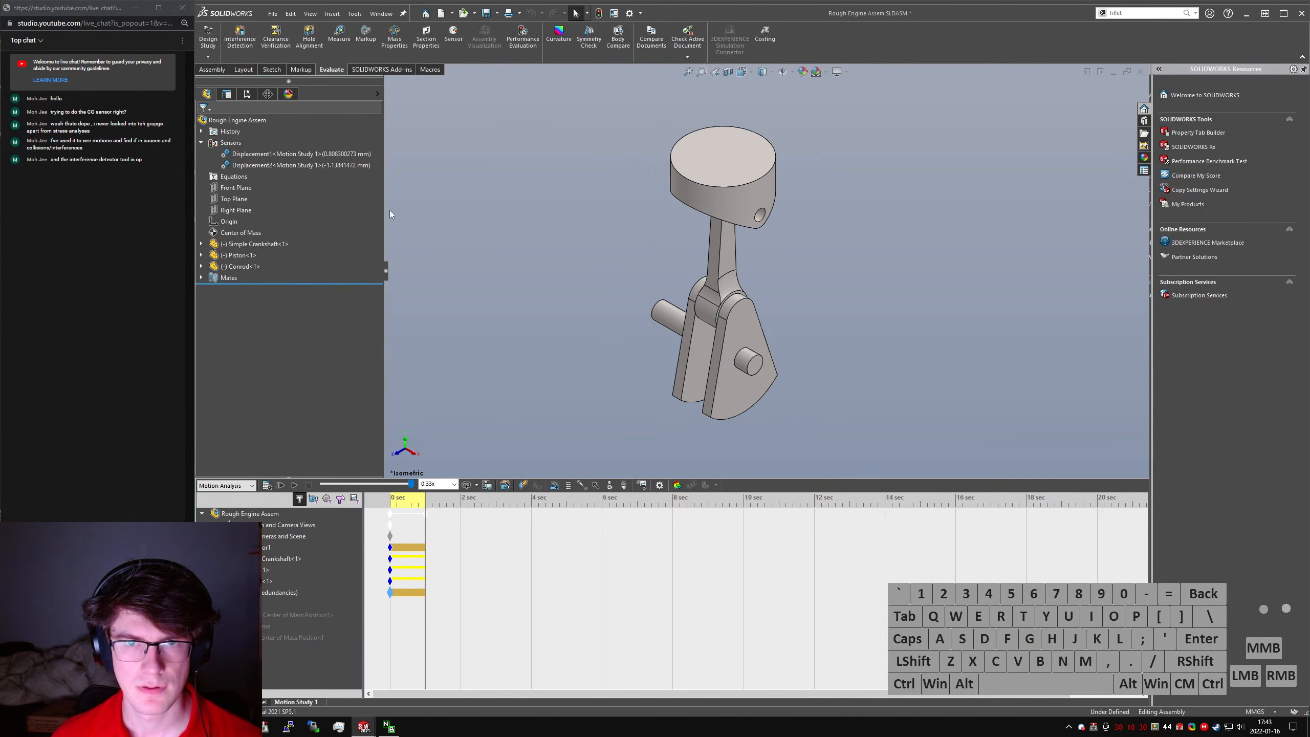
left_click(457, 210)
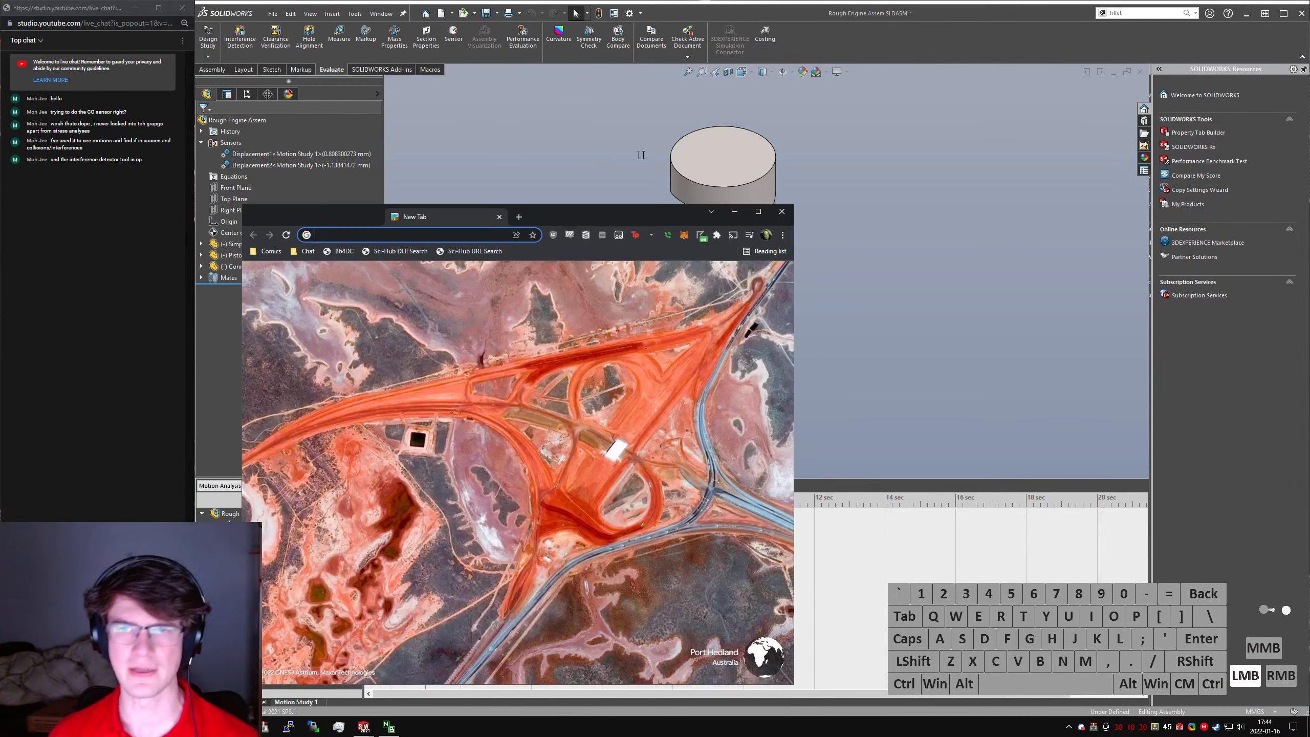
- Search Google for "te300i counterbalance shaft" in a new browser window and maximize that window
key("alt+d")
type("te300i ")
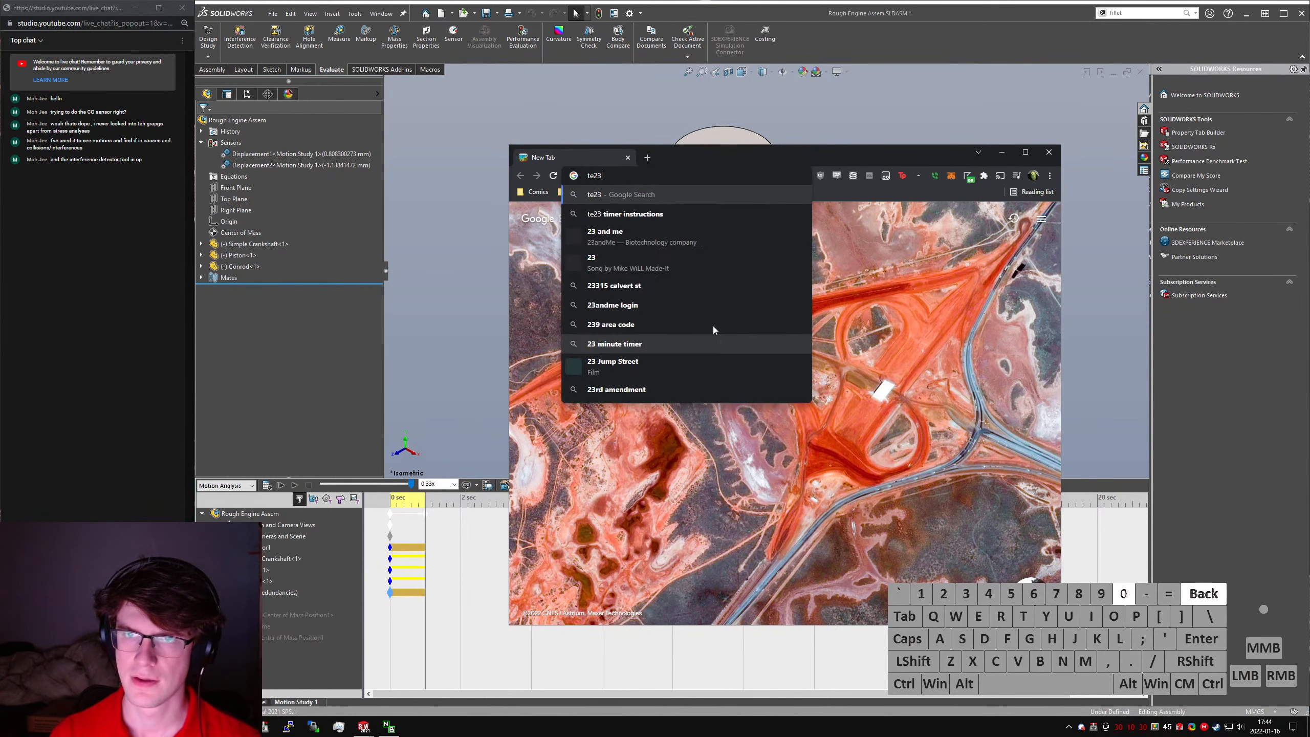
type("counterbalance shaft")
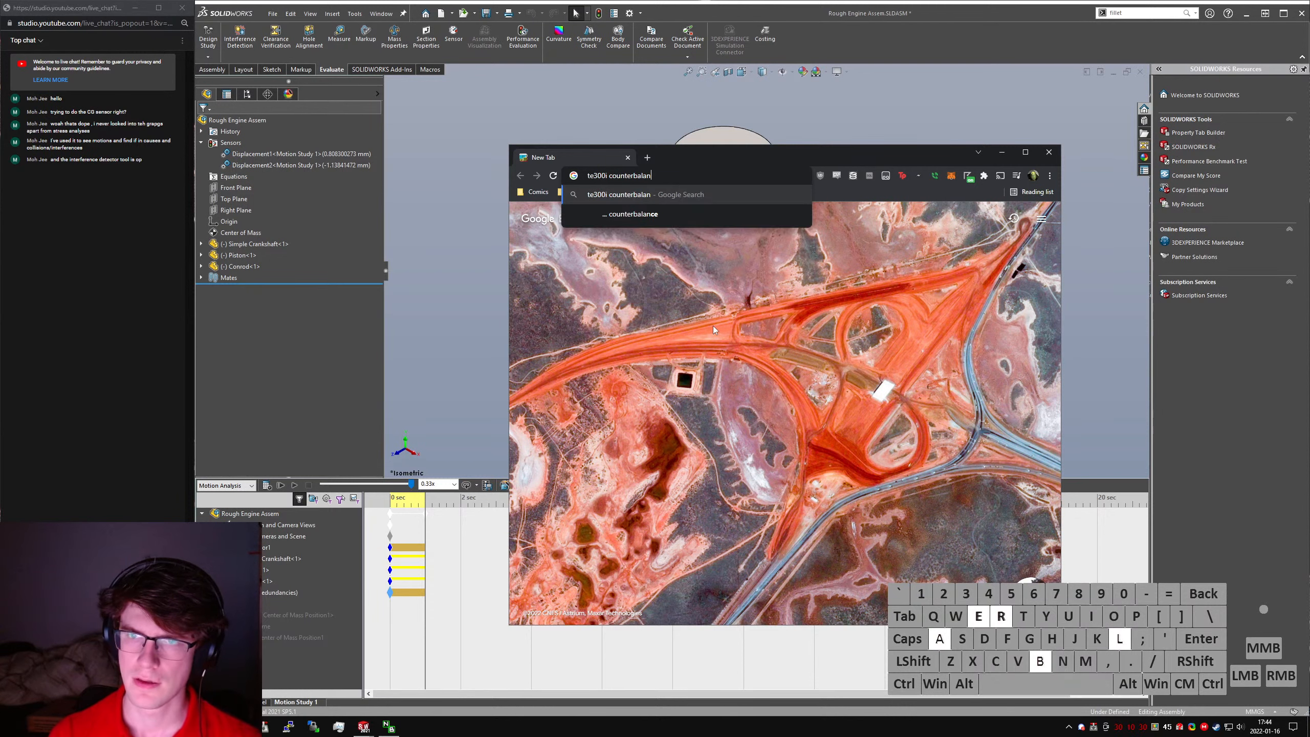
key("Return")
key("super+Up")
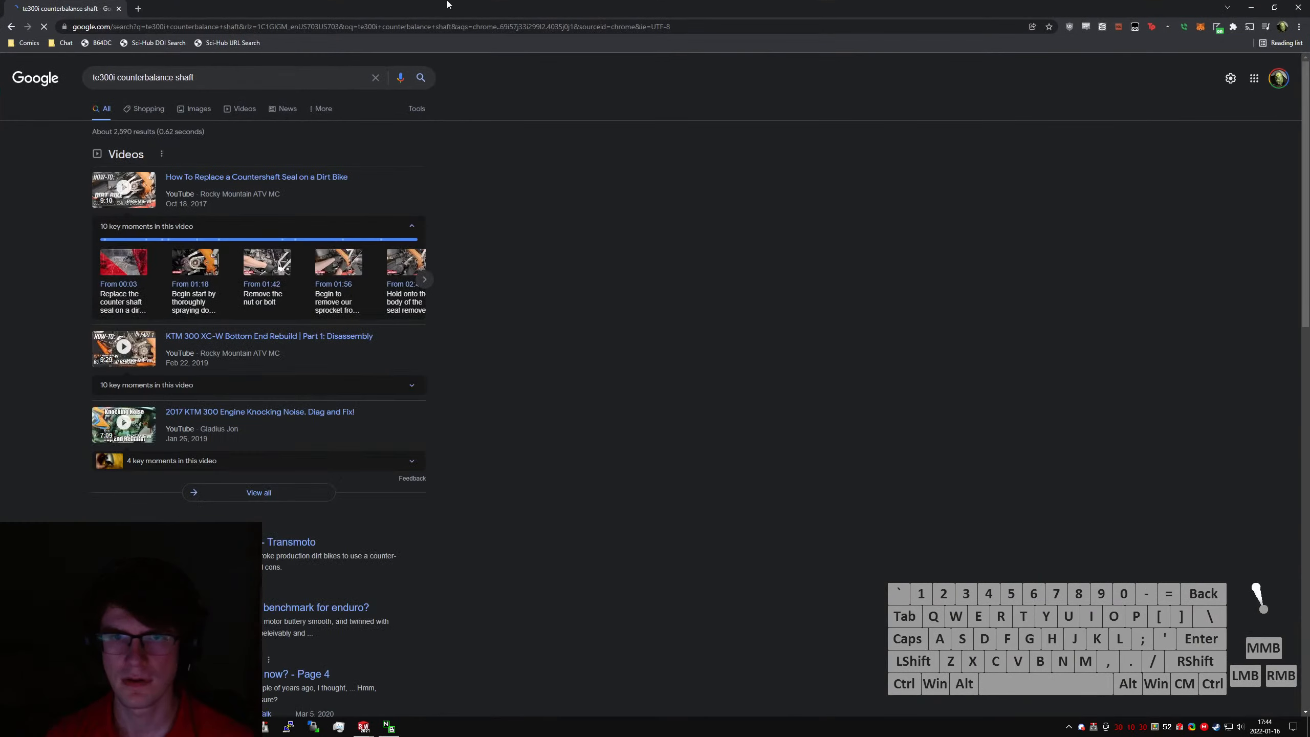
- Show the image results for the counterbalance shaft search, and resize the browser into a larger floating window over SOLIDWORKS
left_click(200, 112)
left_click_drag(393, 11, 559, 68)
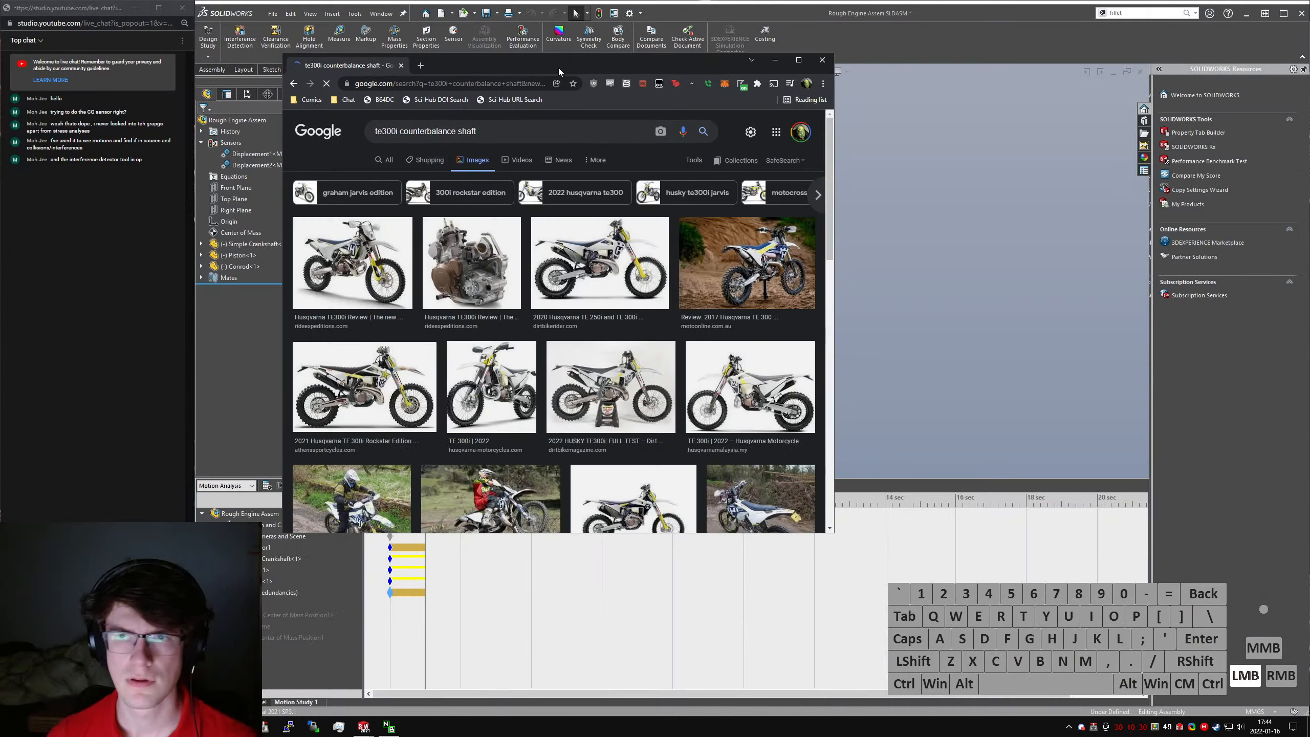
left_click_drag(828, 537, 1075, 655)
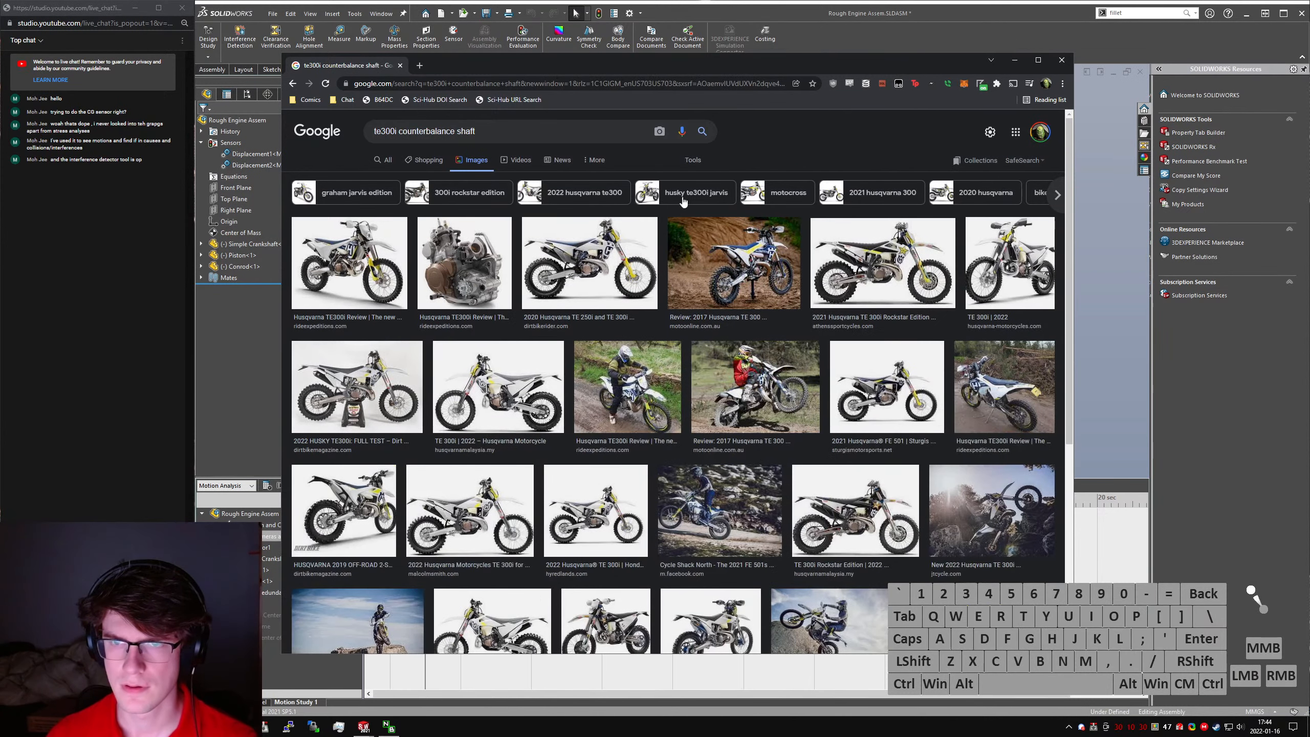
- Search Google for "te300i balance shaft" and open Transmoto's KTM two-stroke counter-balancer article in a new tab
left_click(808, 135)
key("alt+d")
type("te300i ba")
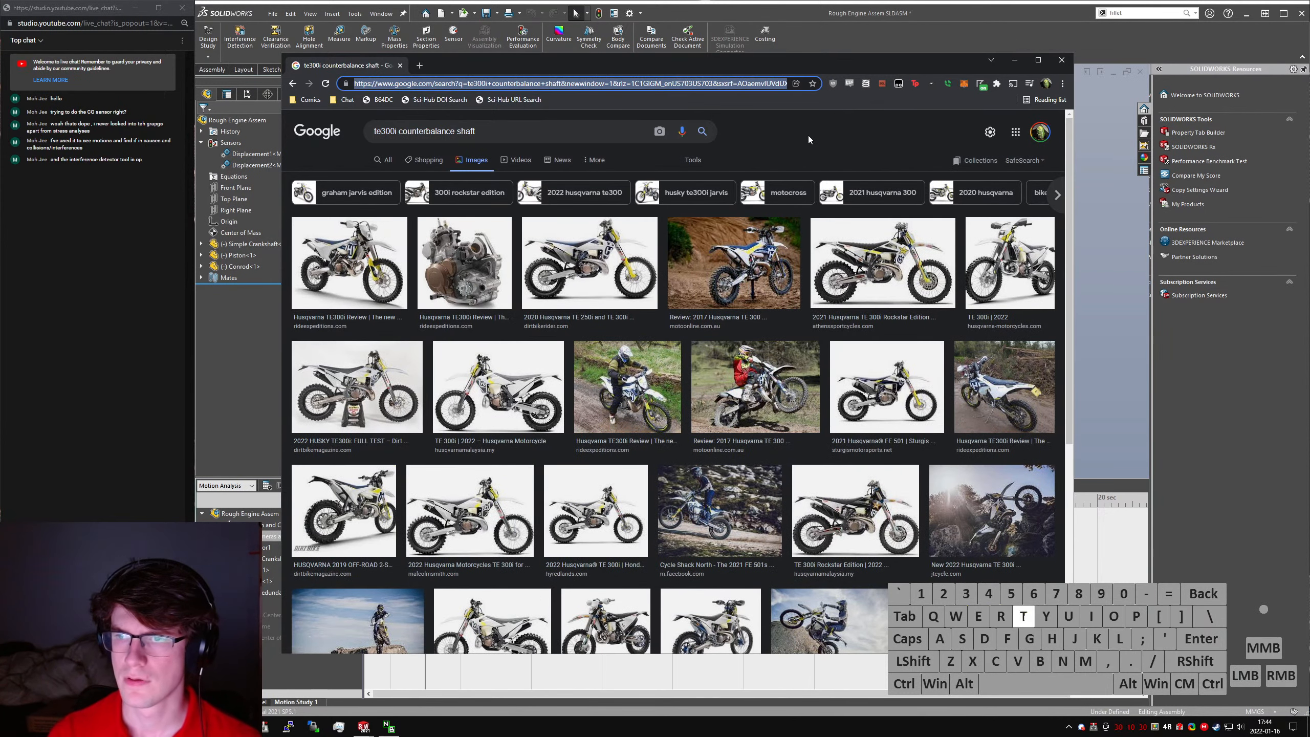
type("lance shaft")
key("Return")
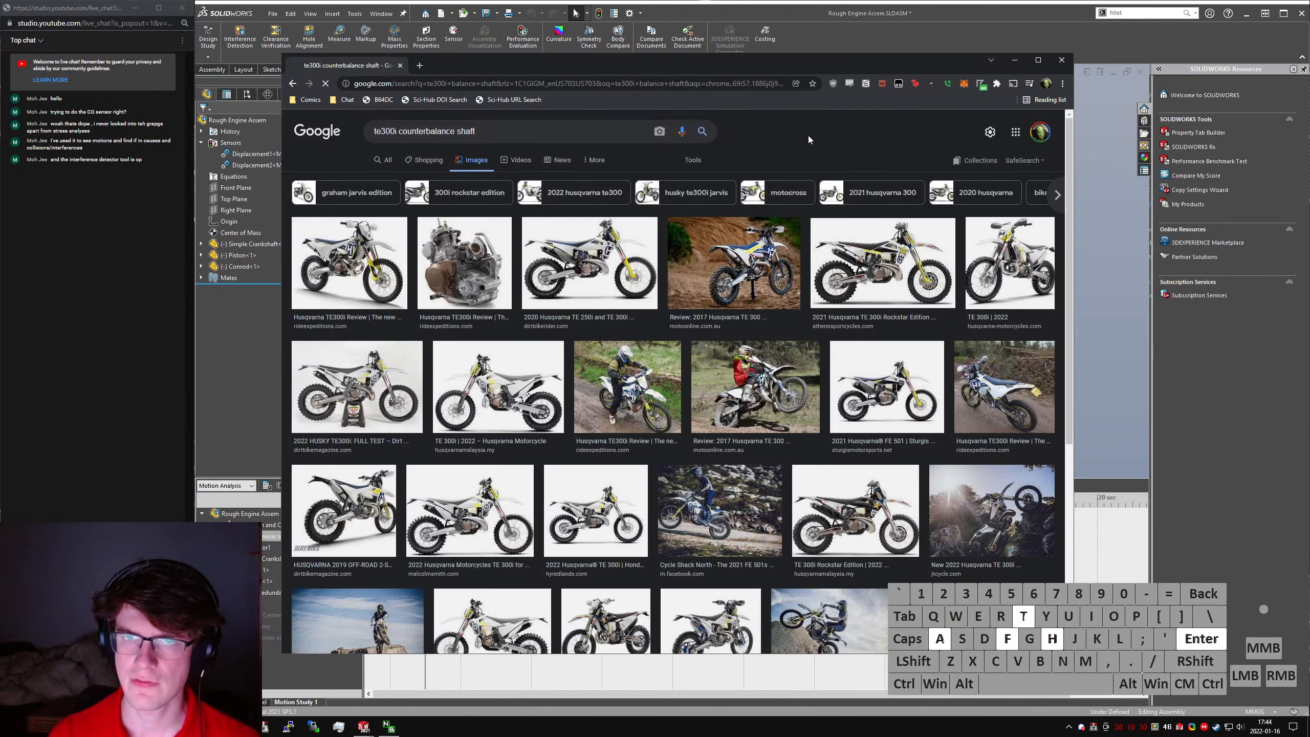
left_click(538, 223)
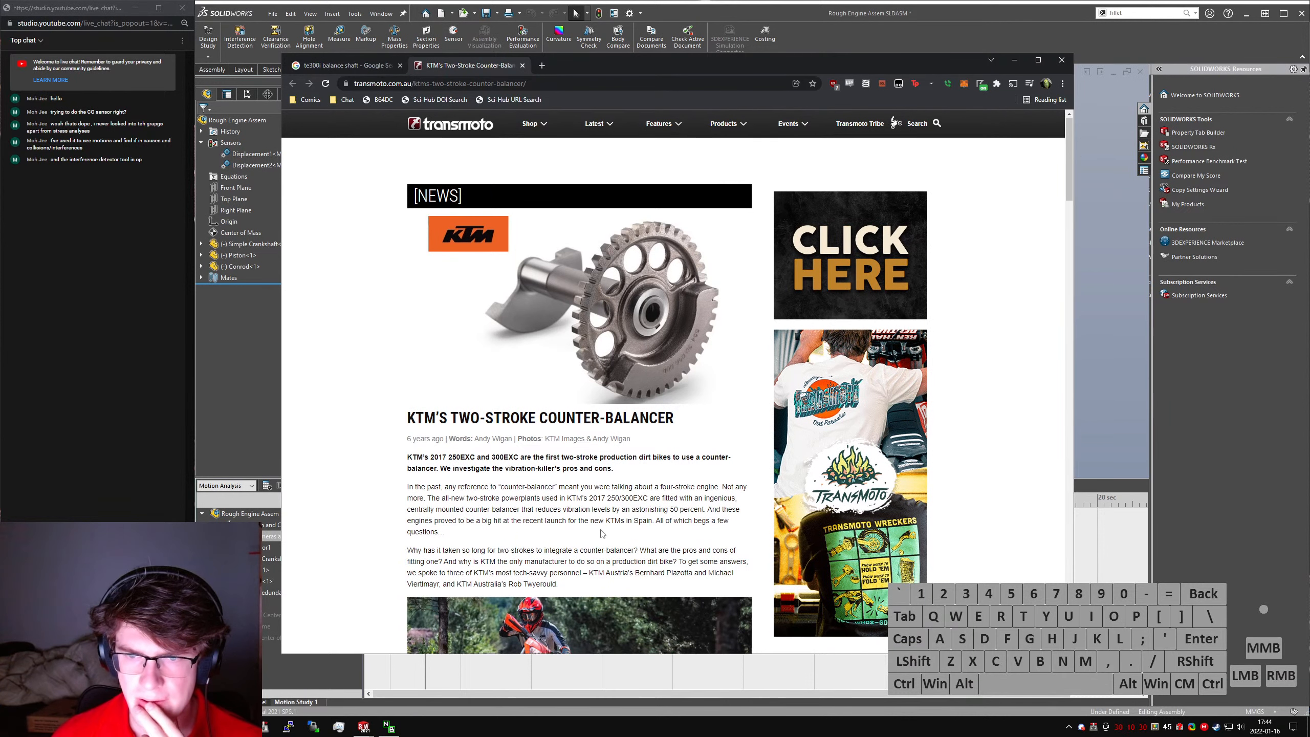
- Read the Transmoto article on KTM's two-stroke counter-balancer, examining its text, engine pictures and the balancer shaft photo
scroll(598, 526, "down", 1)
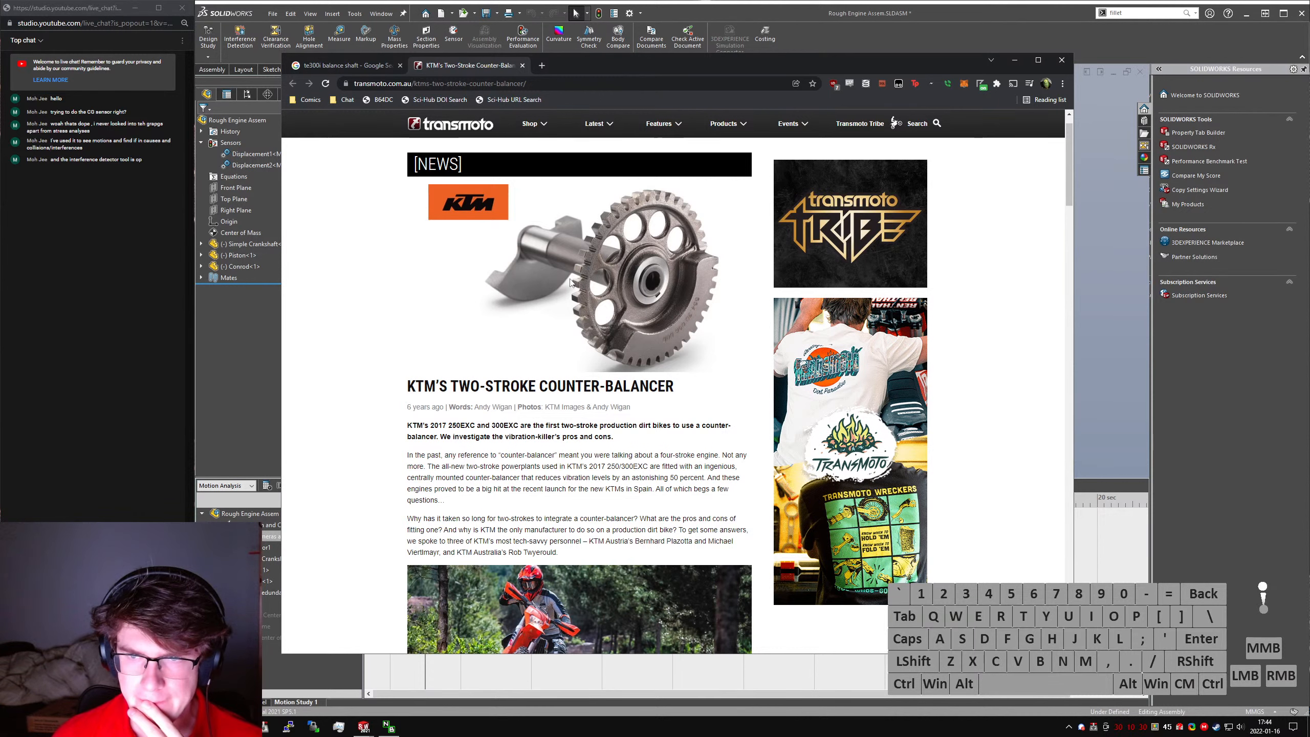
scroll(456, 299, "down", 3)
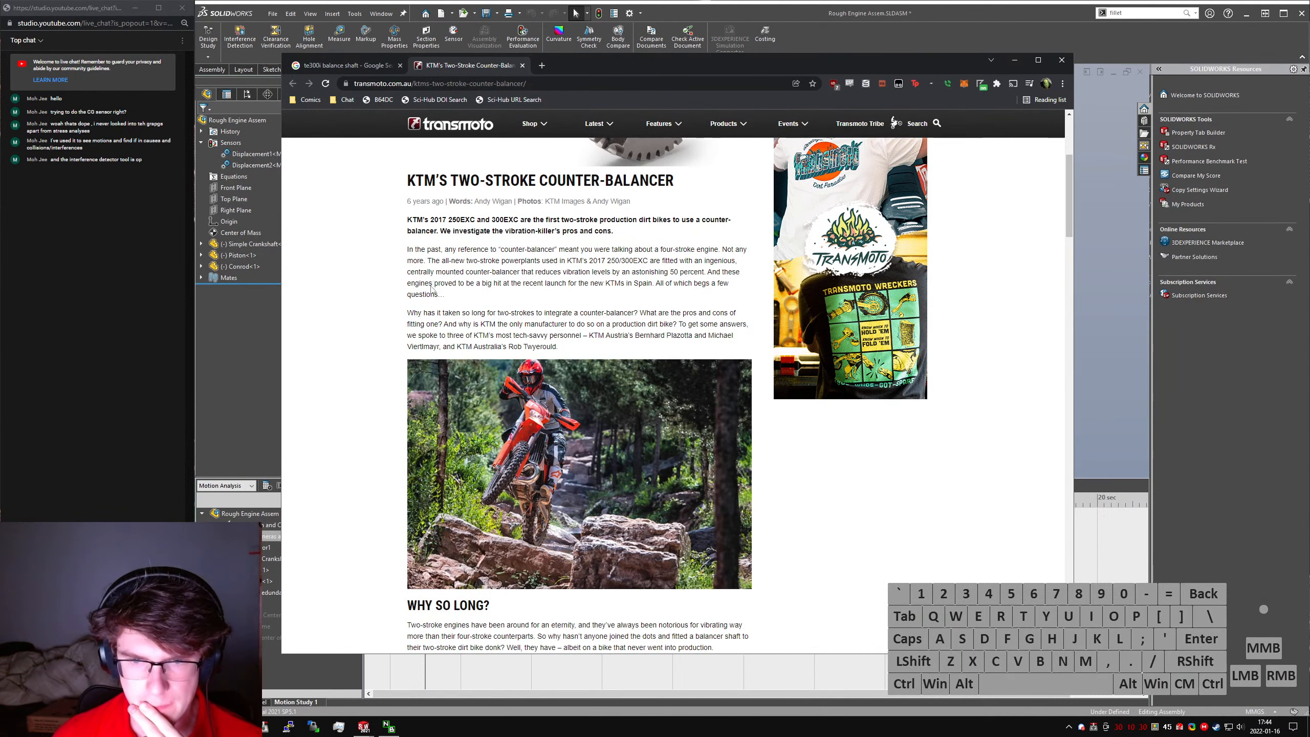
scroll(538, 438, "down", 4)
scroll(538, 438, "down", 2)
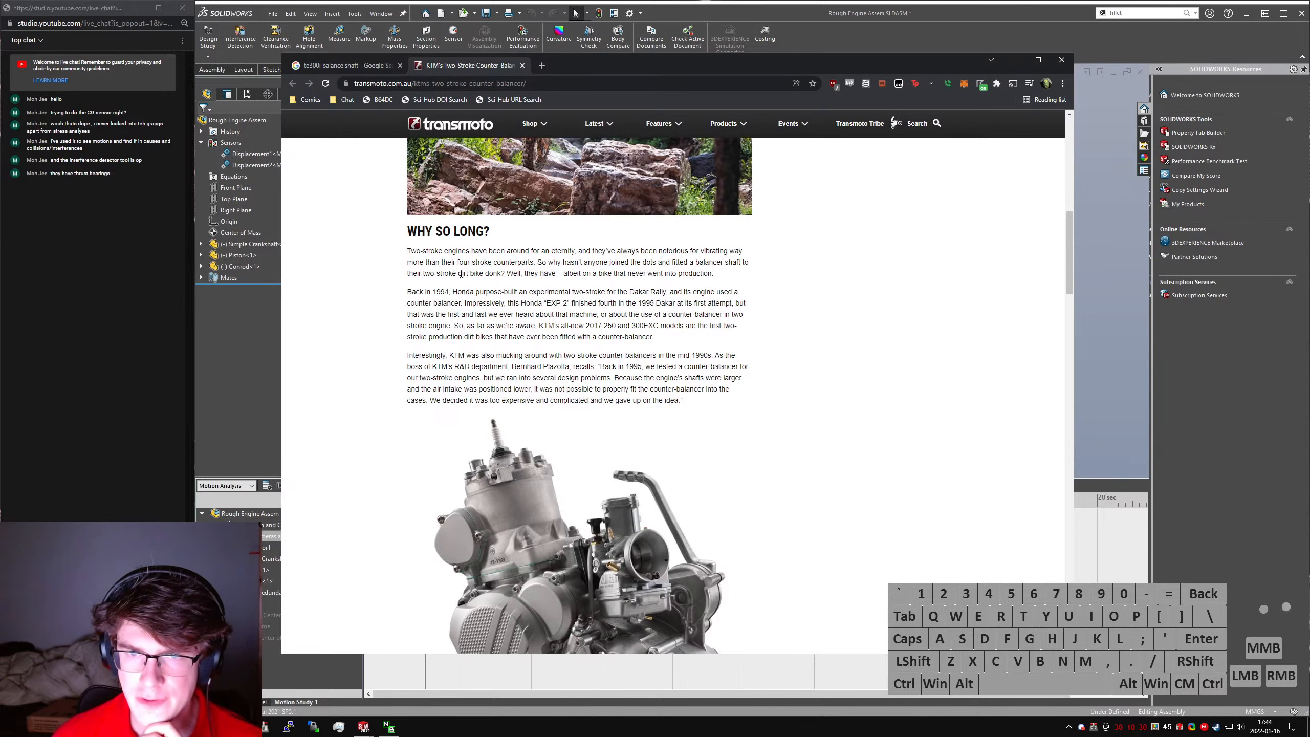
scroll(410, 294, "down", 4)
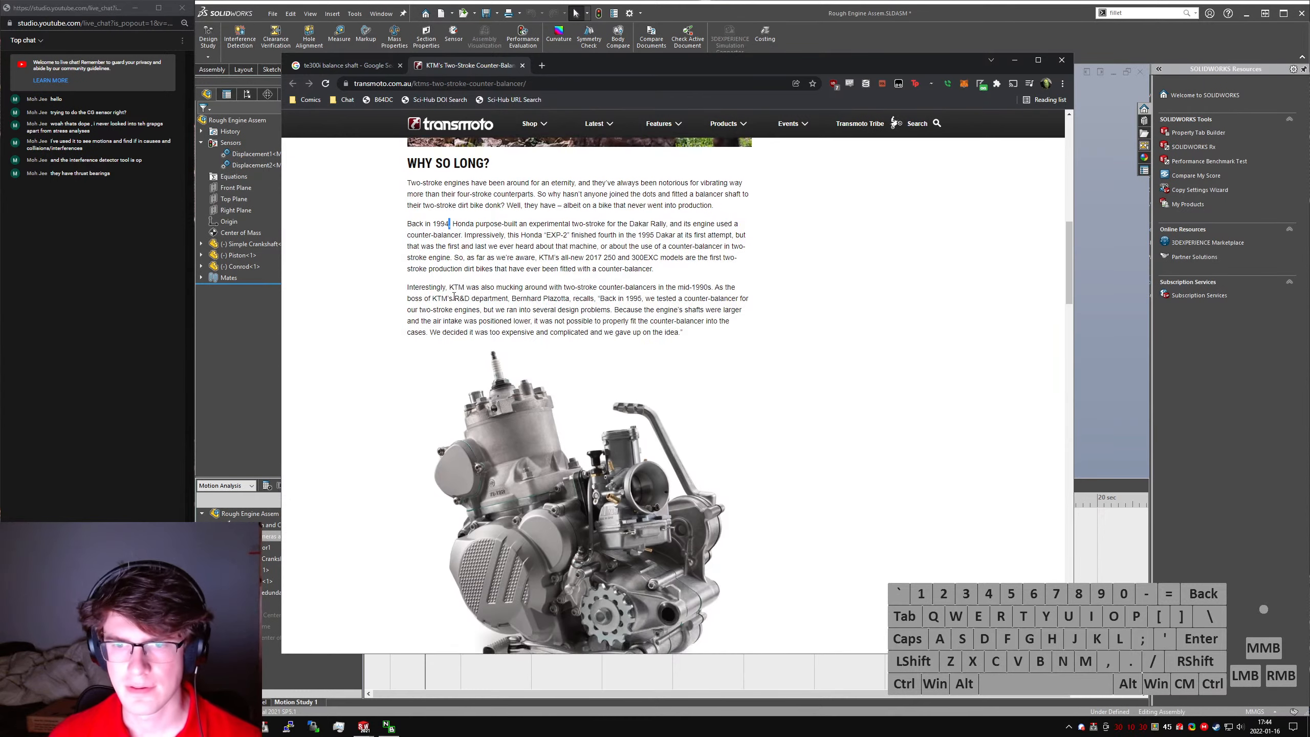
scroll(407, 296, "up", 15)
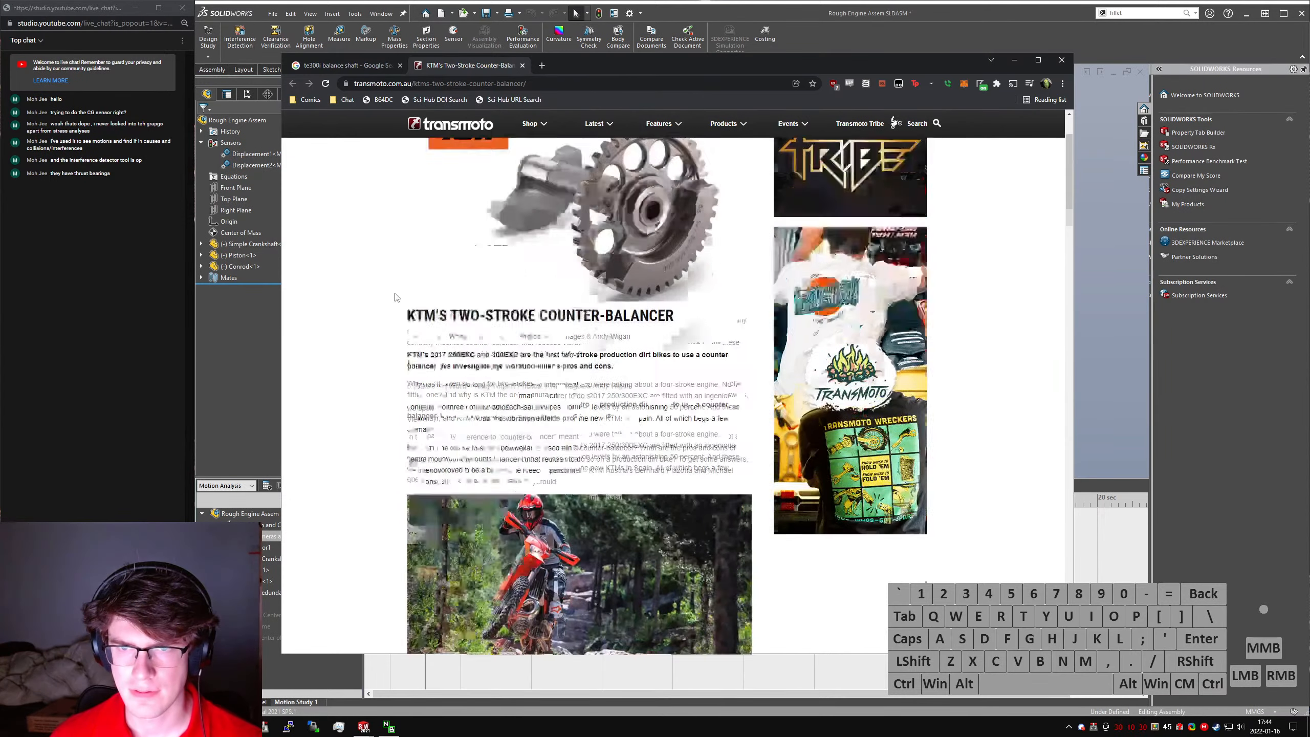
scroll(394, 298, "down", 11)
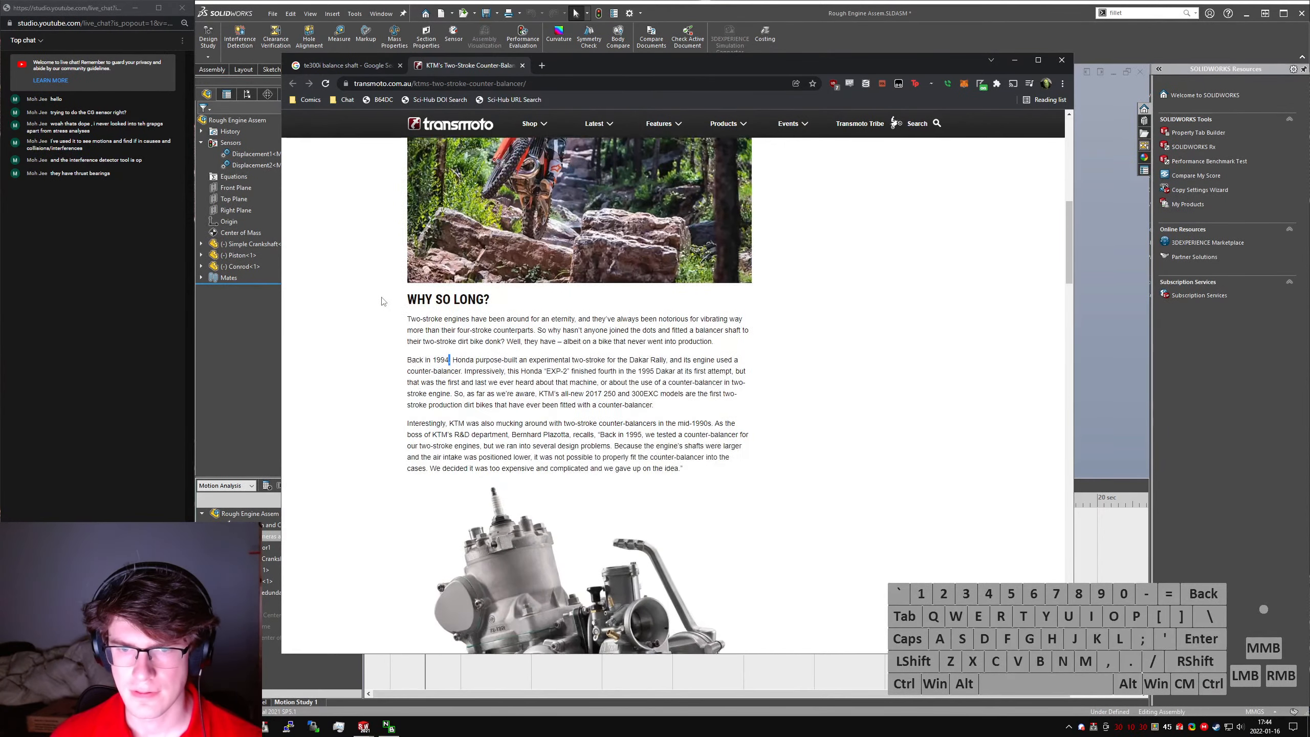
scroll(377, 304, "down", 8)
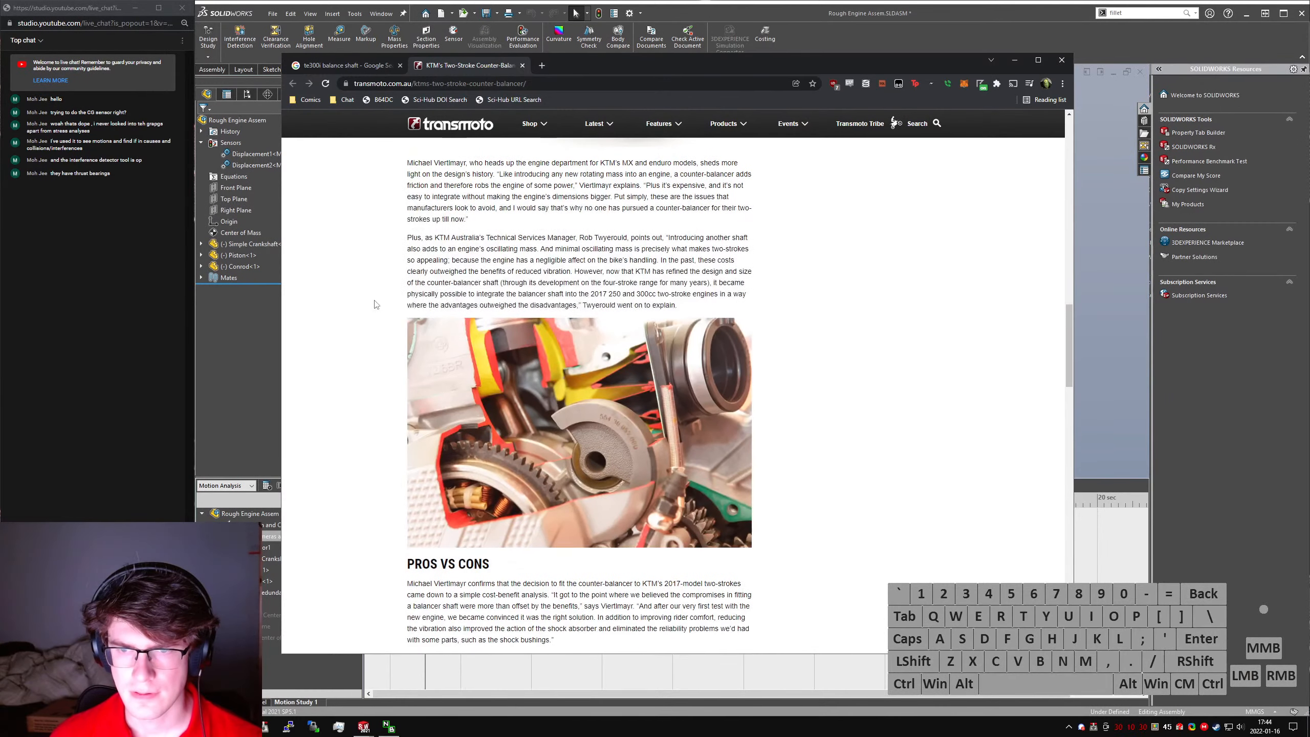
scroll(377, 304, "down", 2)
scroll(392, 314, "up", 18)
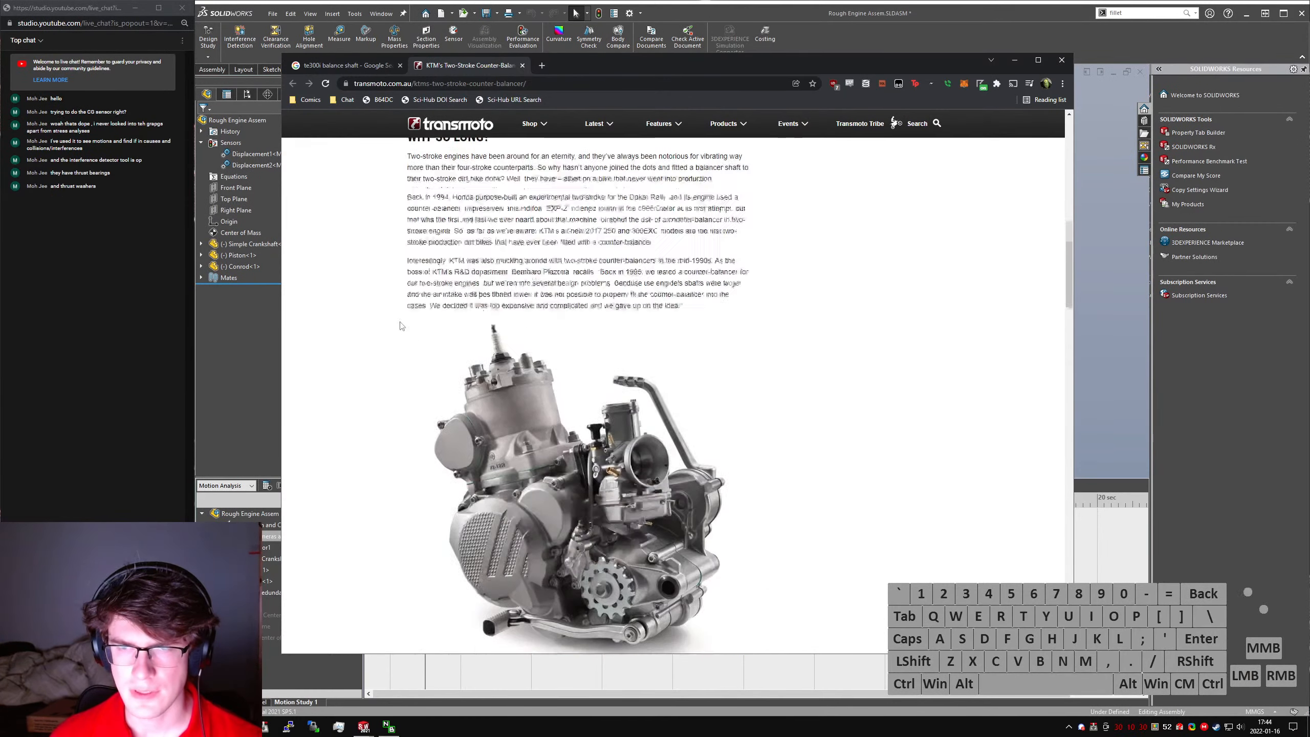
scroll(449, 364, "up", 5)
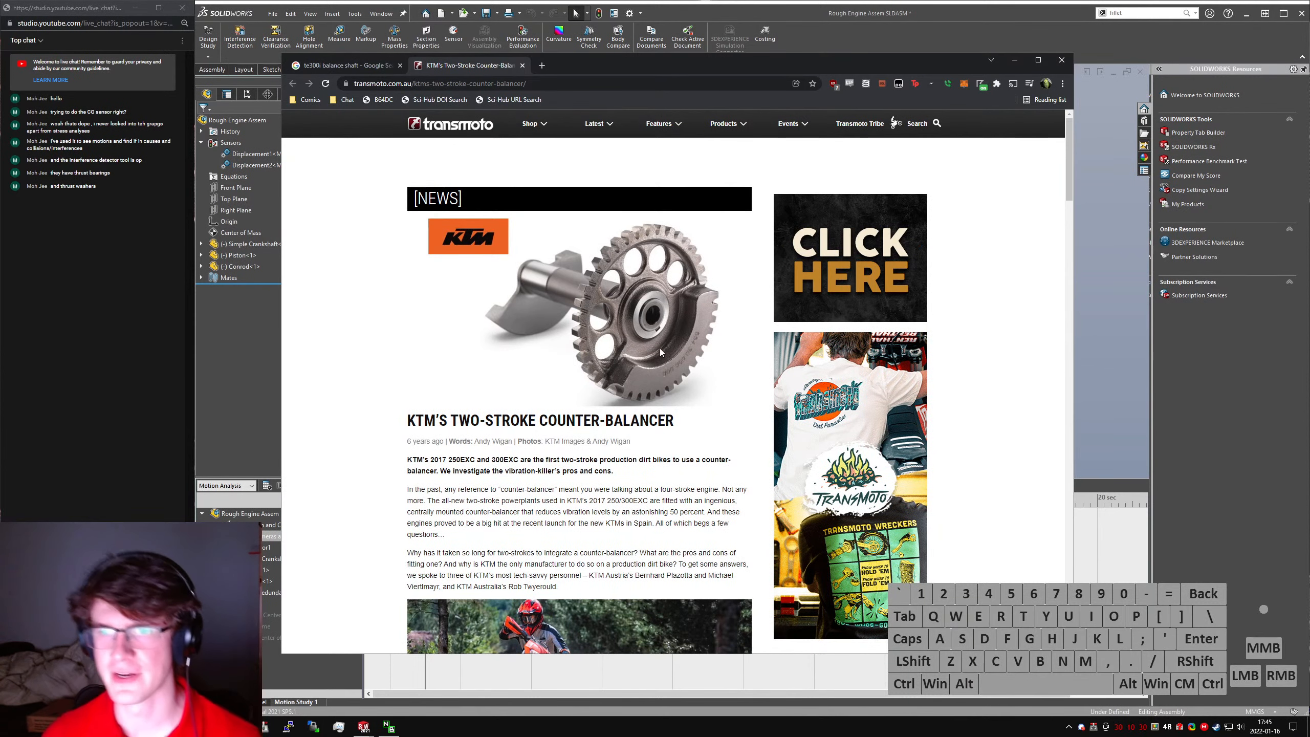
- Open the article's KTM counter-balancer photo in its own tab, examine the shaft and gear enlarged, and close that tab
right_click(643, 314)
left_click(680, 321)
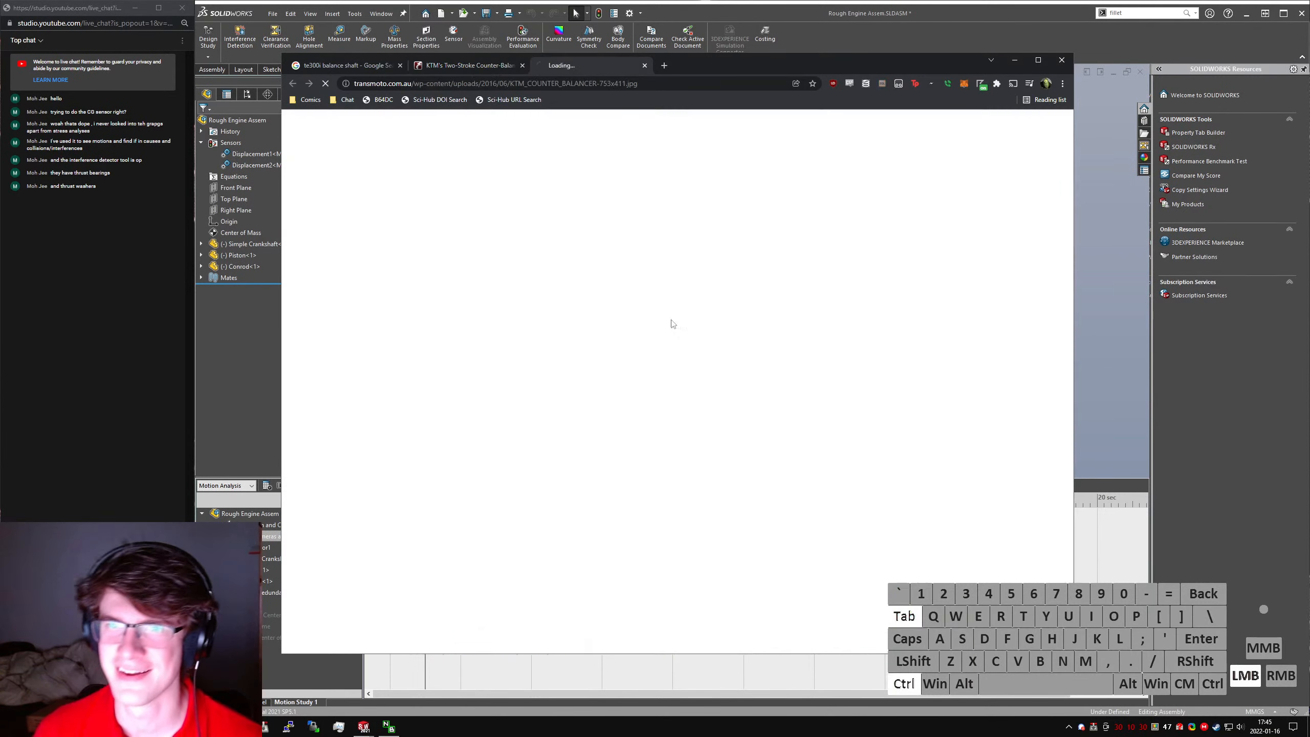
scroll(716, 357, "up", 6, "ctrl")
scroll(890, 388, "right", 2, "shift")
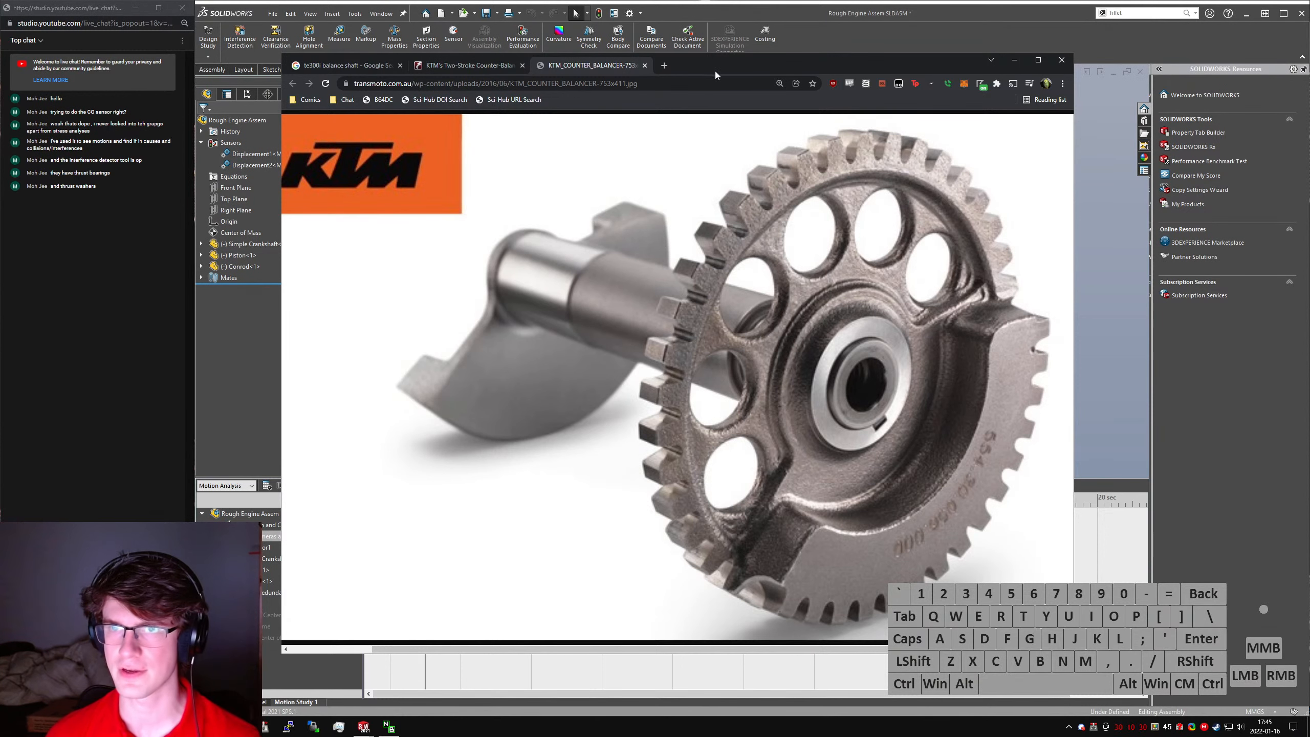
scroll(711, 292, "down", 5, "ctrl")
key("ctrl+w")
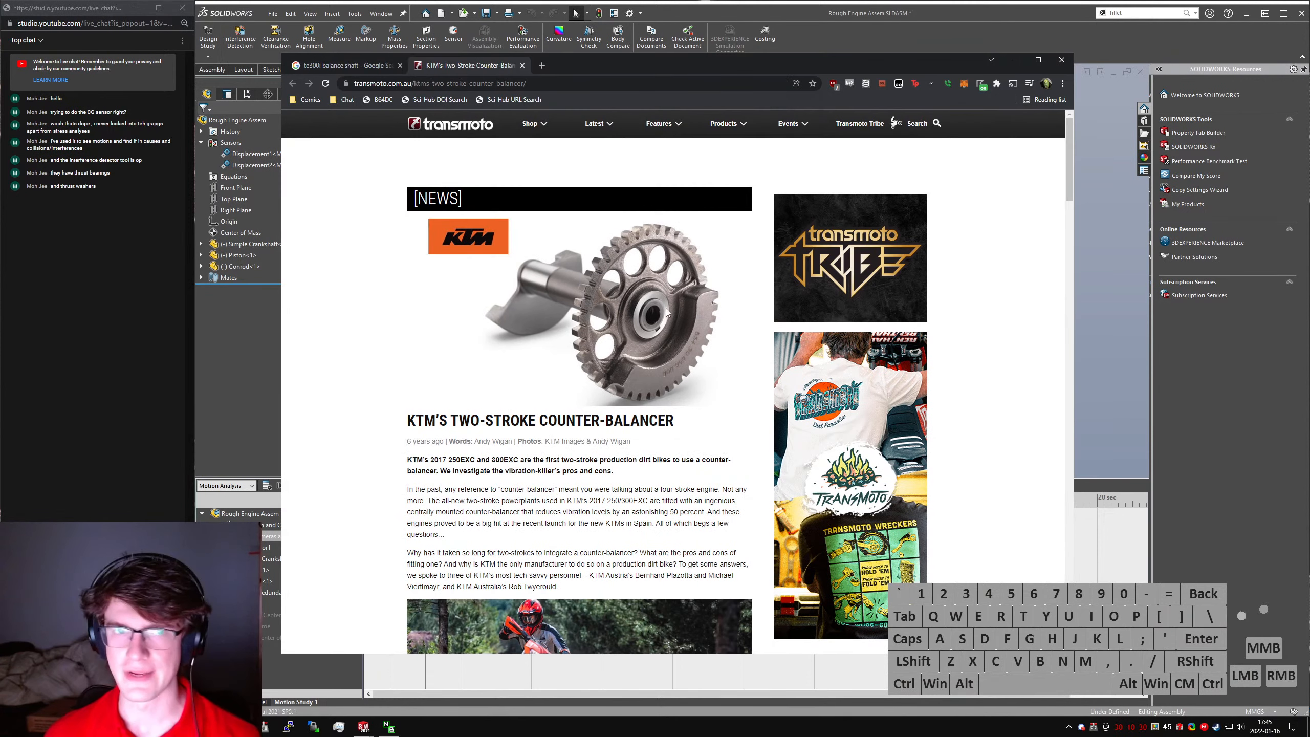
- Search Google for "te300i engine manual pdf" in place of the article, and open the ManualsLib Husqvarna TE 300i result in a new tab
left_click(659, 482)
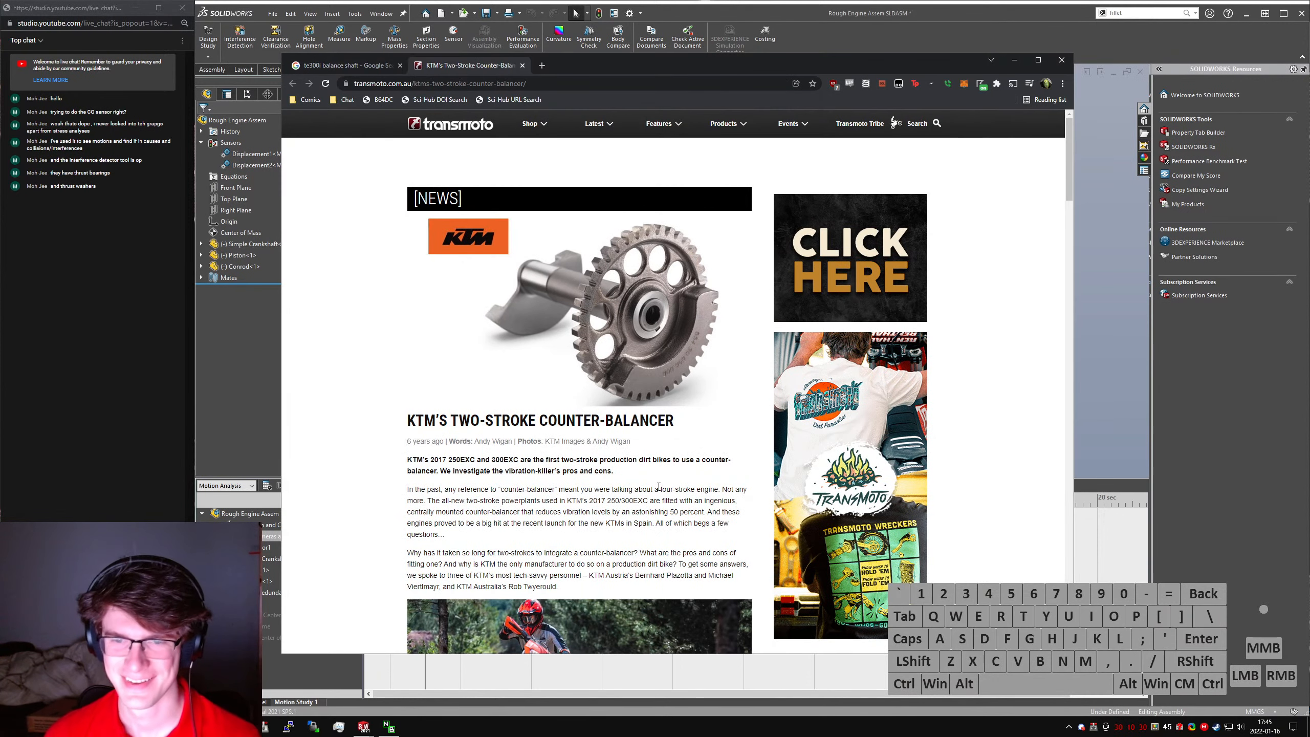
scroll(659, 487, "down", 15)
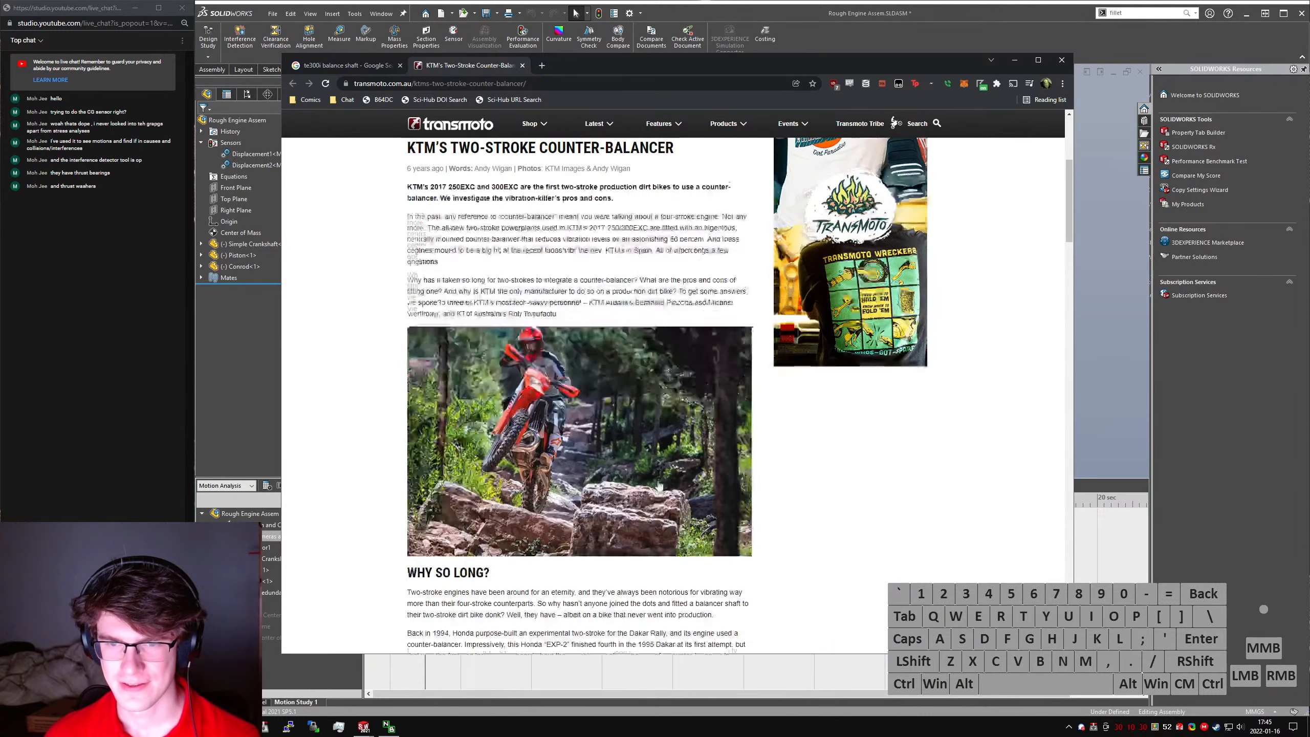
left_click(827, 543)
key("alt+d")
type("te")
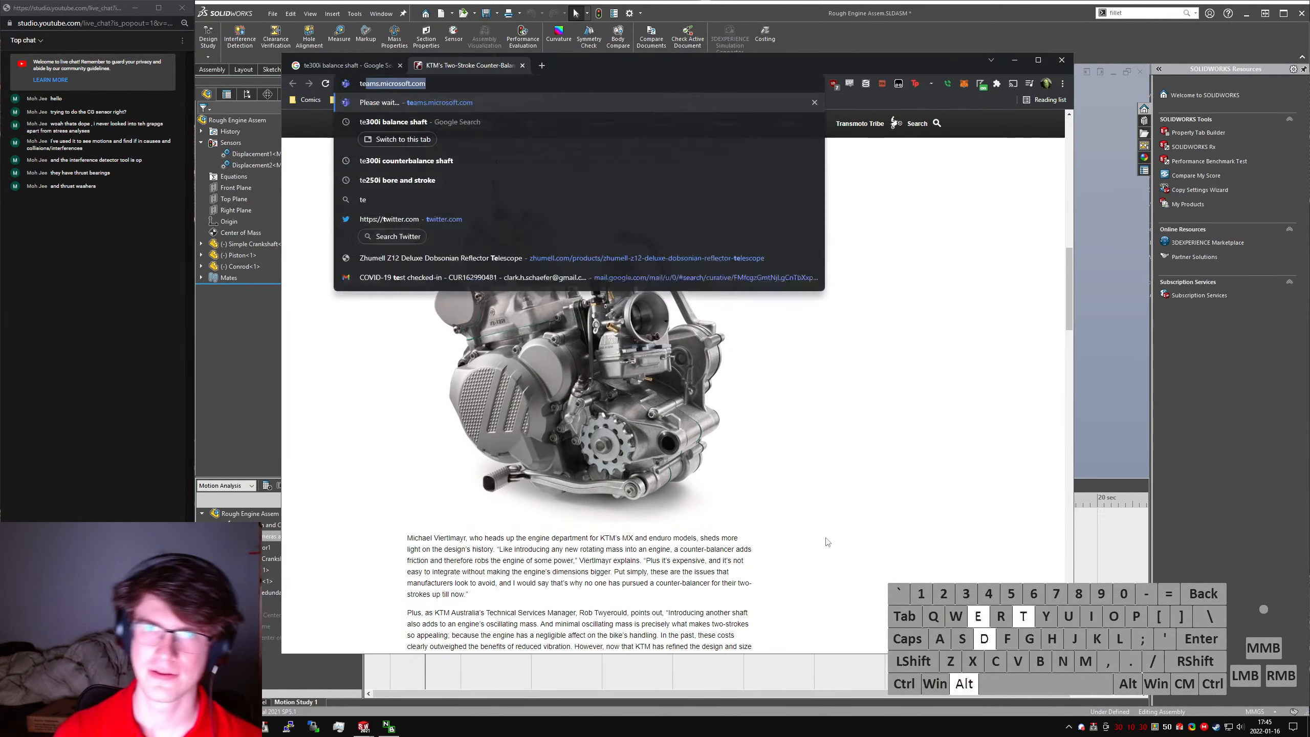
type("300i engine manual pdf")
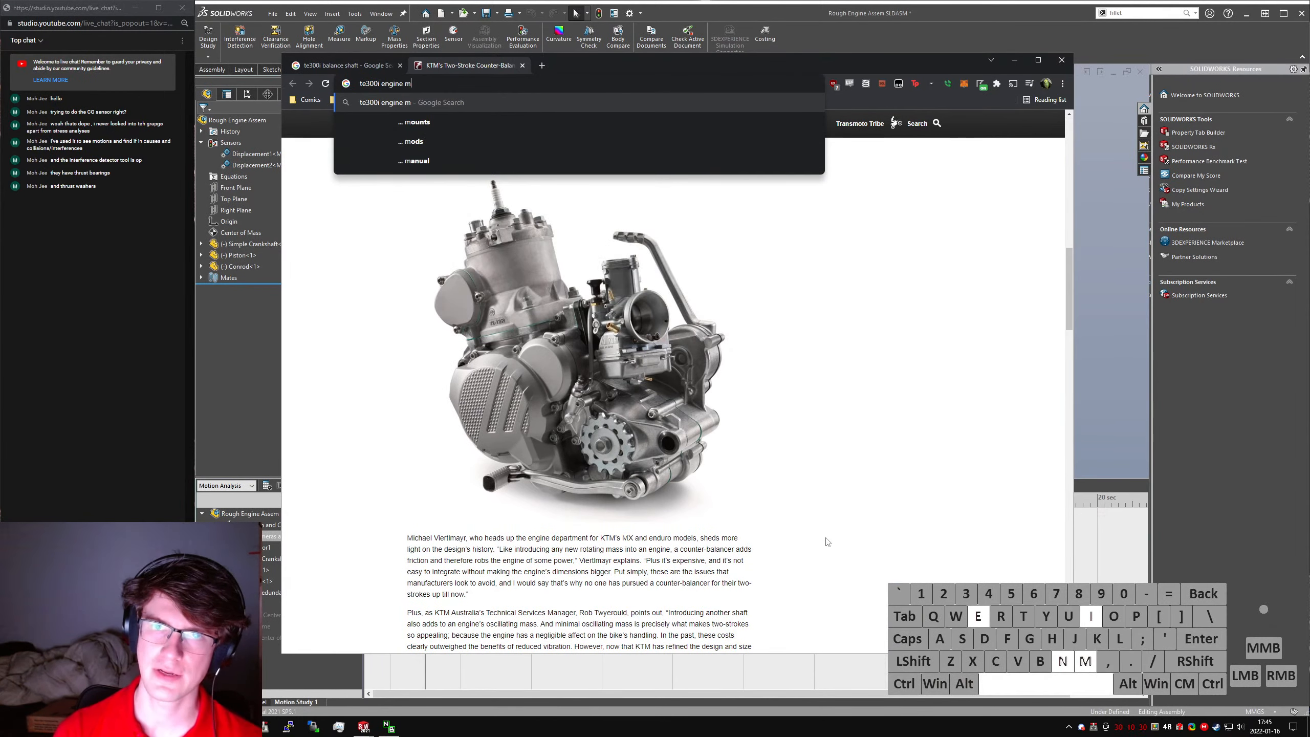
key("Return")
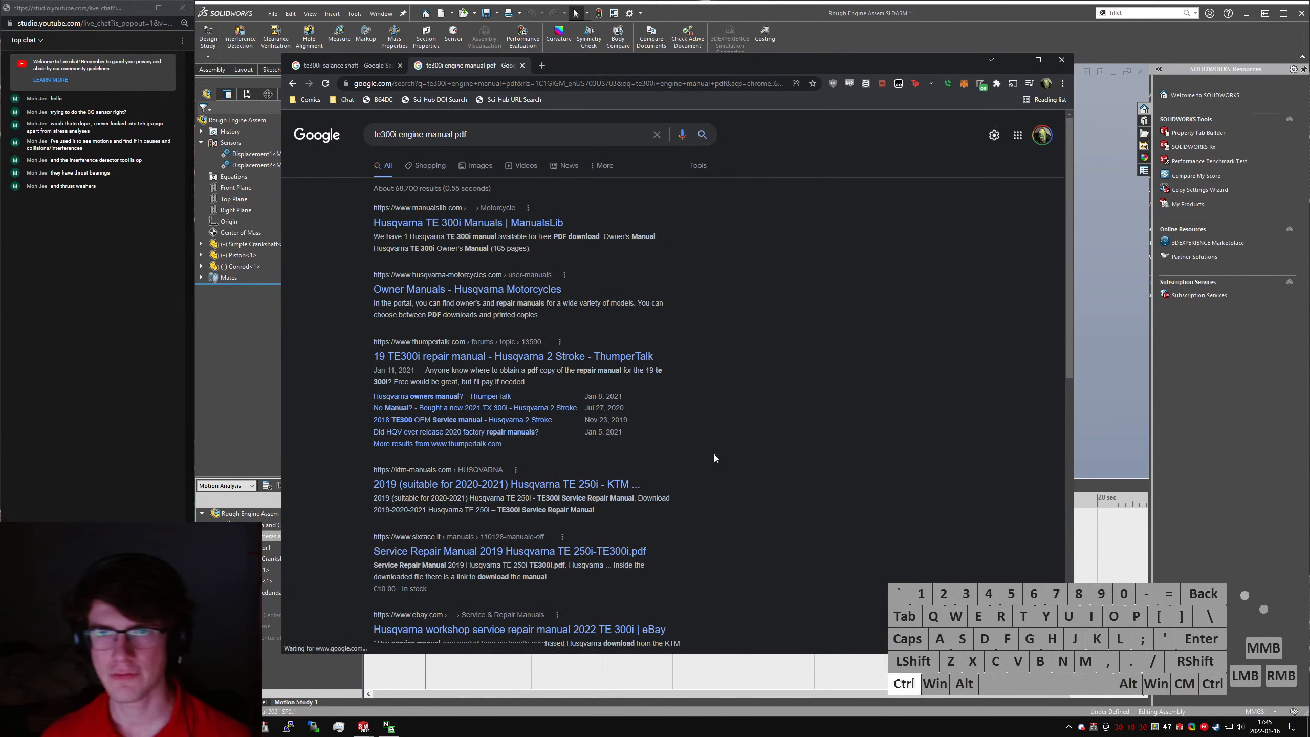
left_click(503, 220, "ctrl+shift")
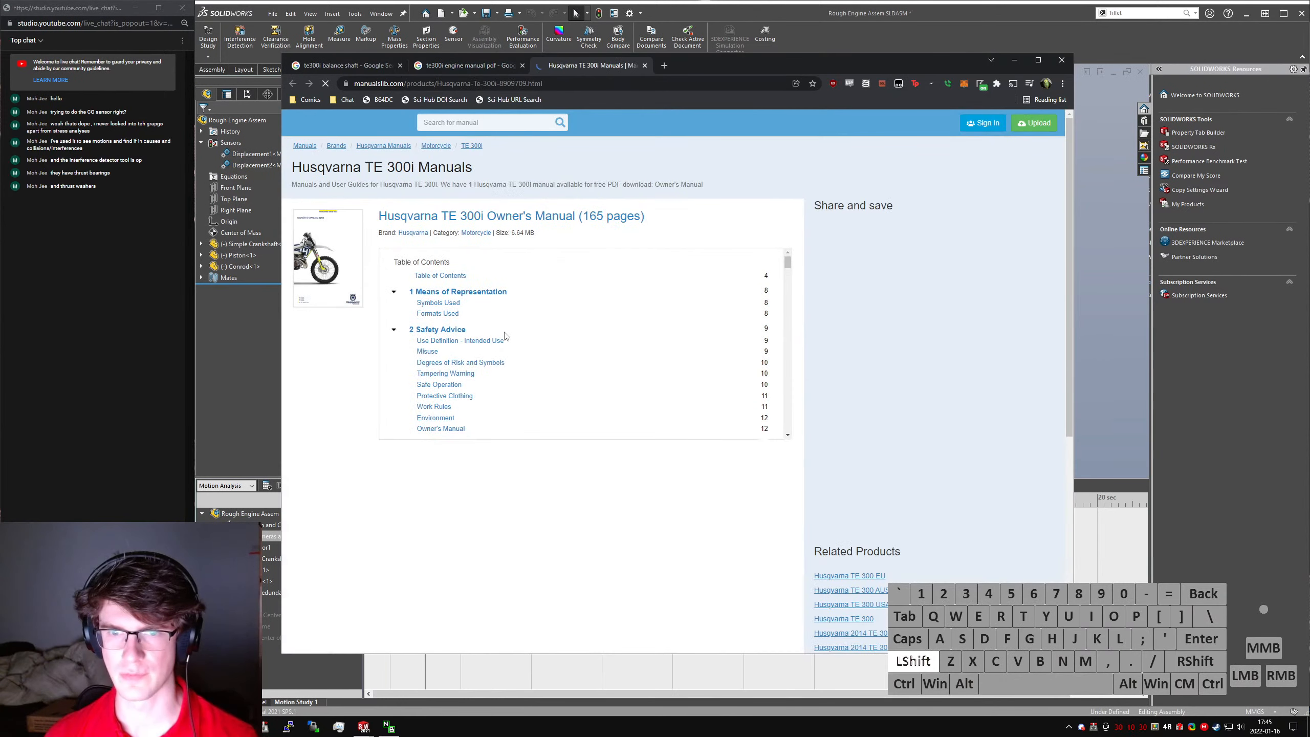
- Look through the Husqvarna TE 300i owner's manual table of contents for engine sections, down to Technical Data
scroll(495, 333, "down", 3)
scroll(474, 332, "down", 8)
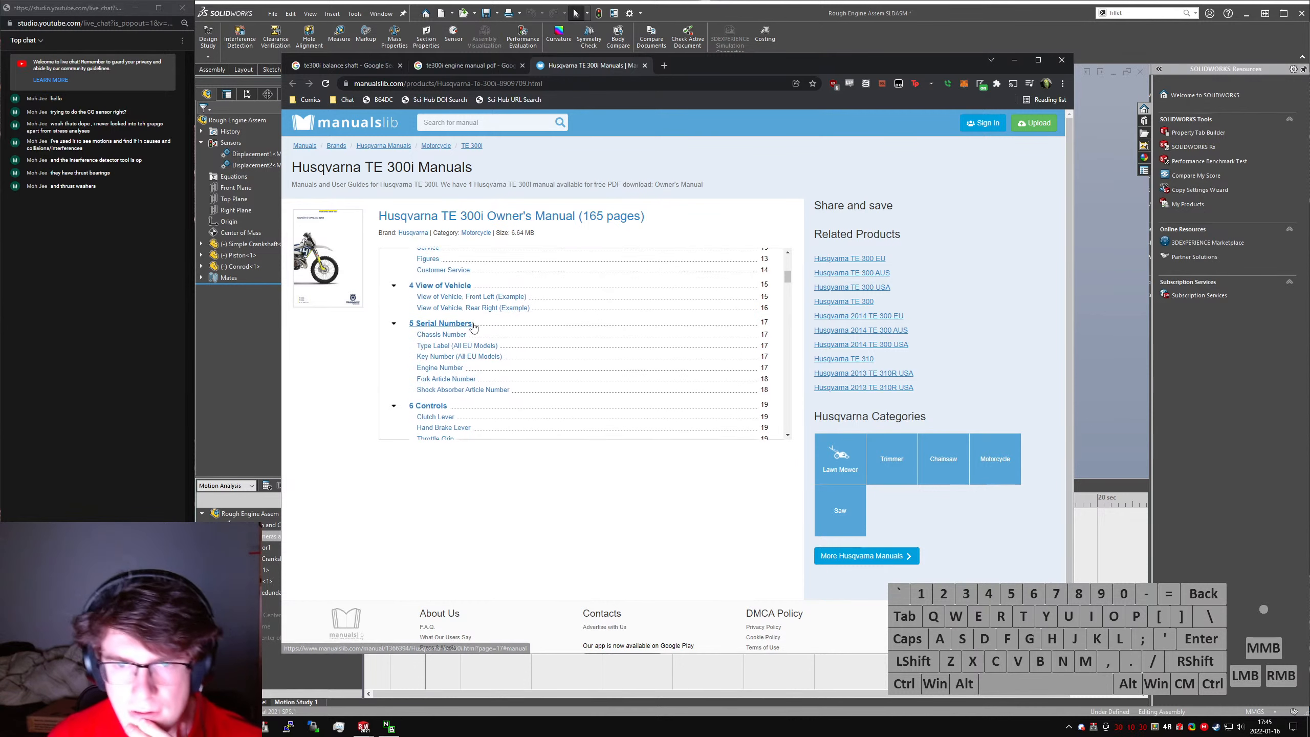
scroll(473, 330, "down", 10)
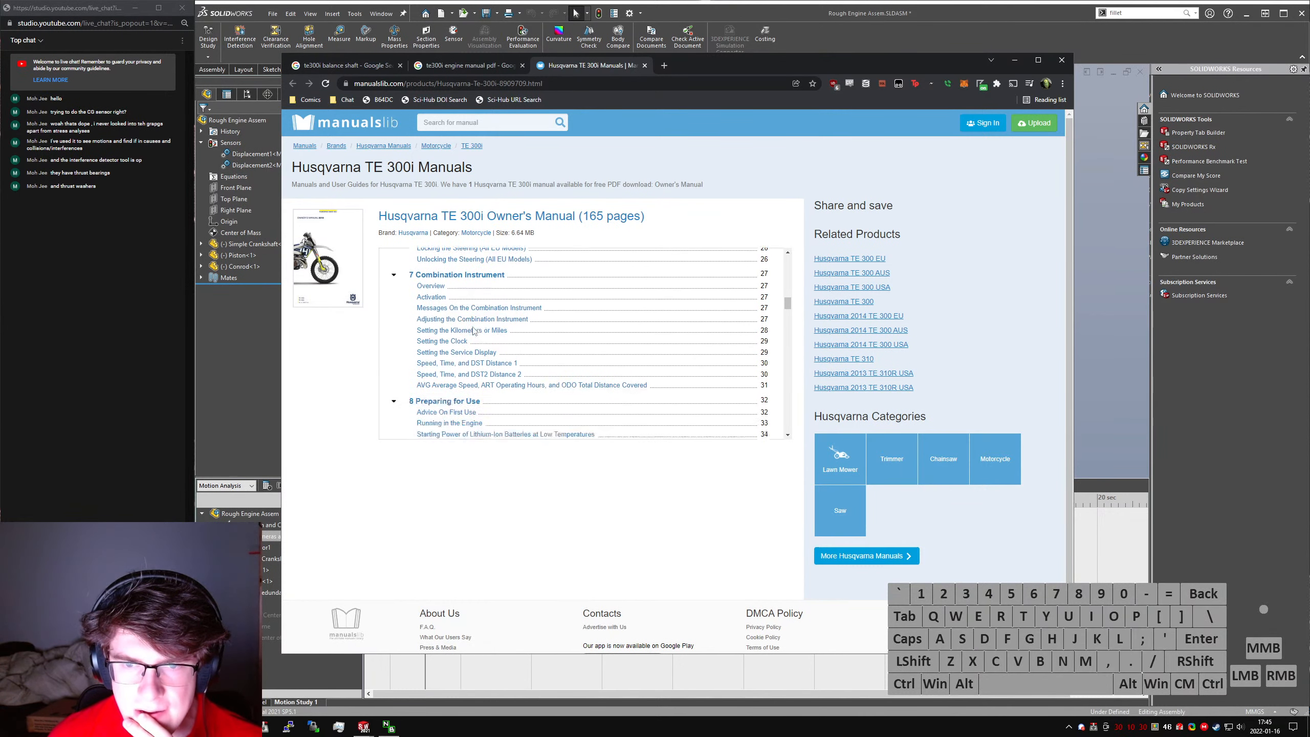
scroll(473, 330, "down", 12)
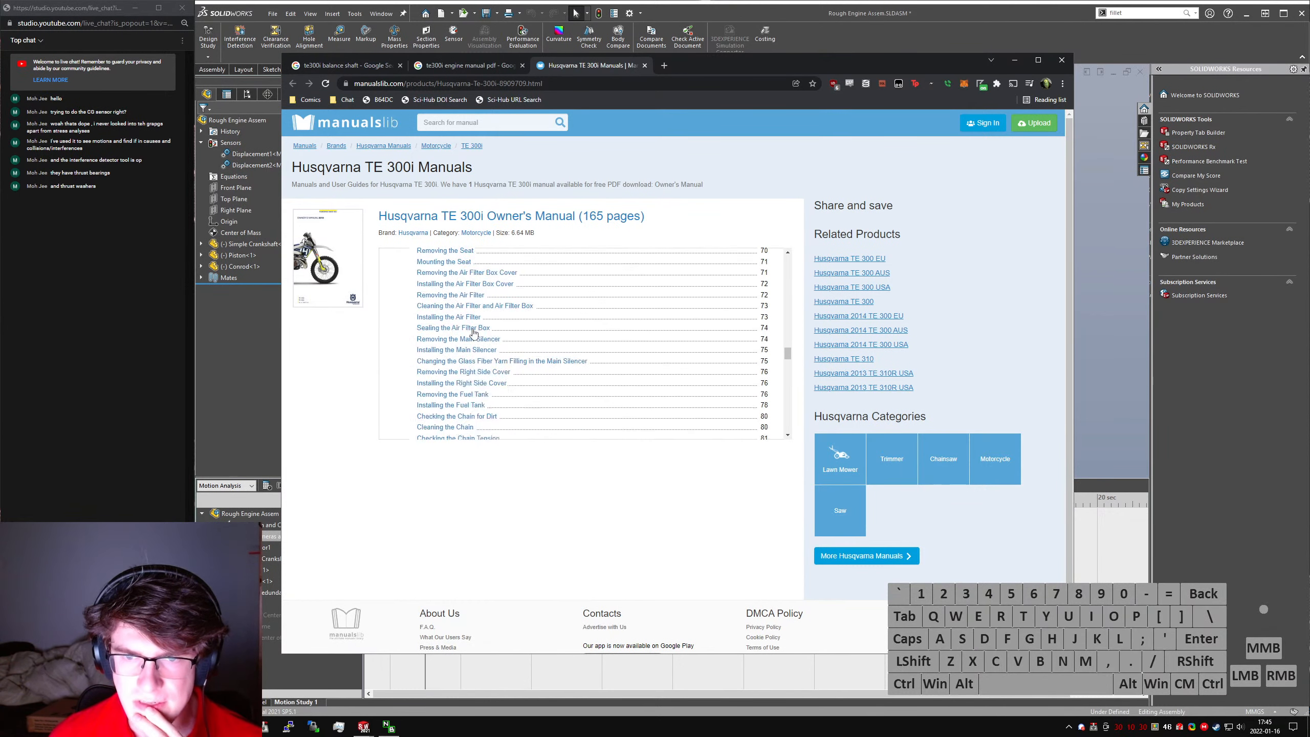
scroll(473, 335, "down", 6)
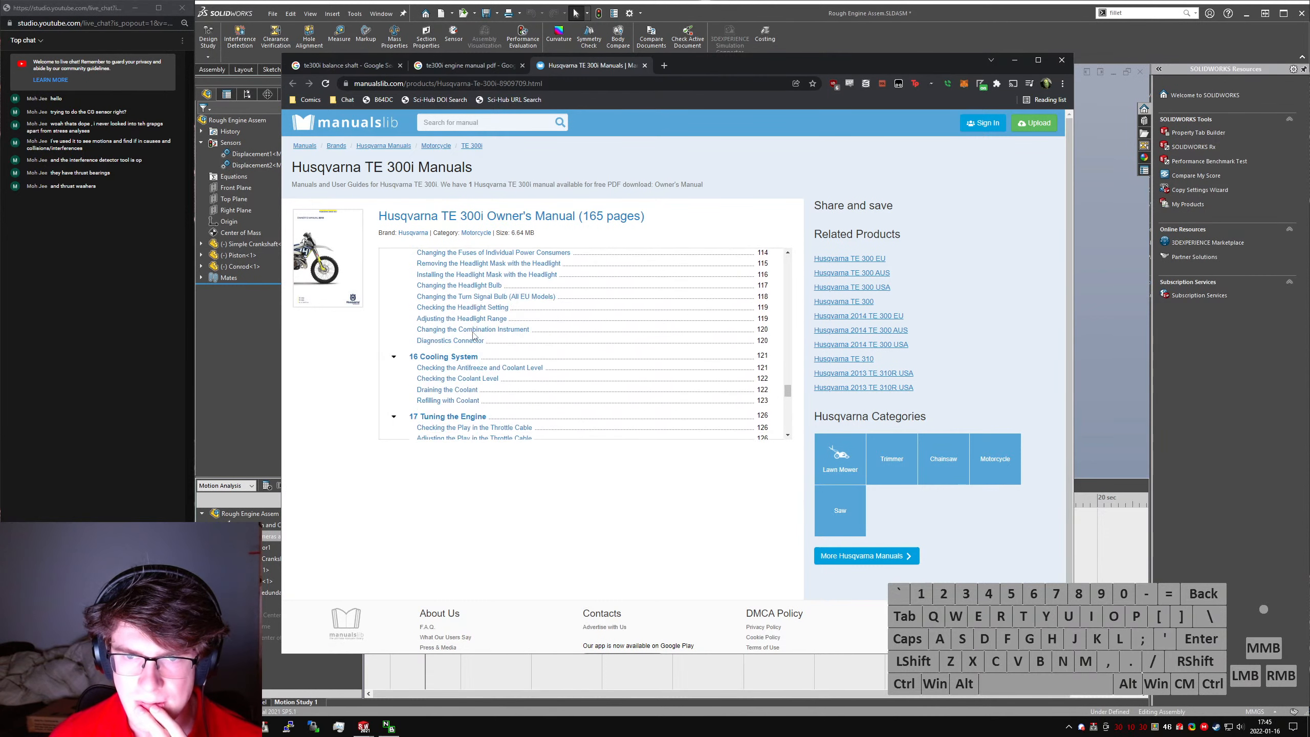
scroll(477, 353, "down", 5)
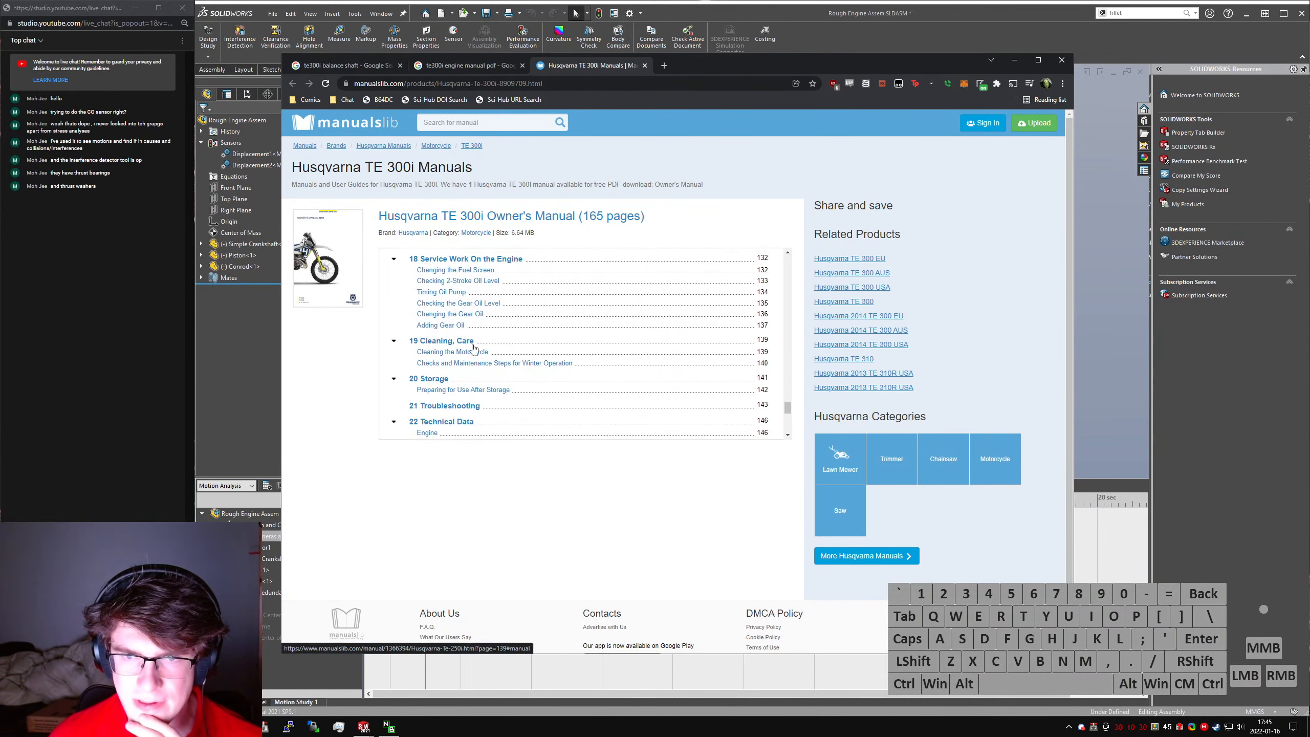
scroll(463, 336, "down", 2)
- Search Google for "te300i engine parts manual" in the ManualsLib tab, and close the two earlier search tabs
left_click(527, 531)
key("ctrl+l")
type("te")
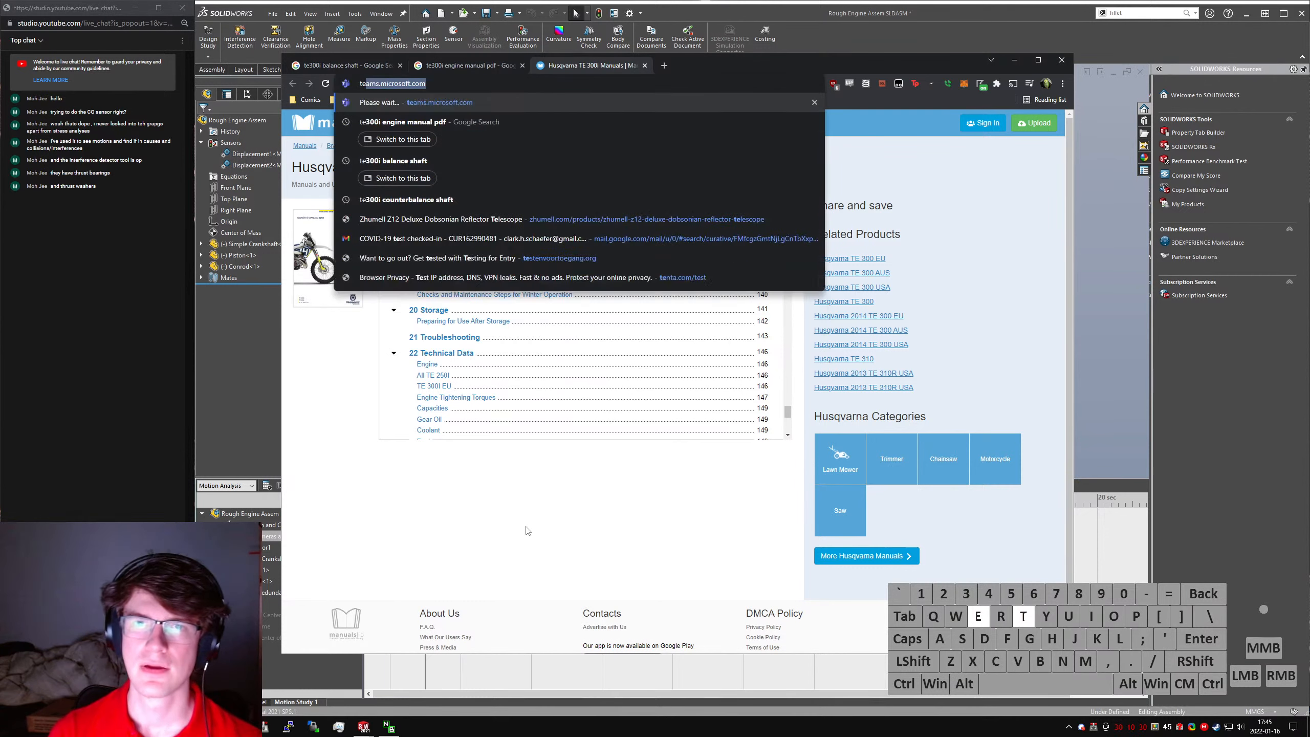
type("300i engine parts manual")
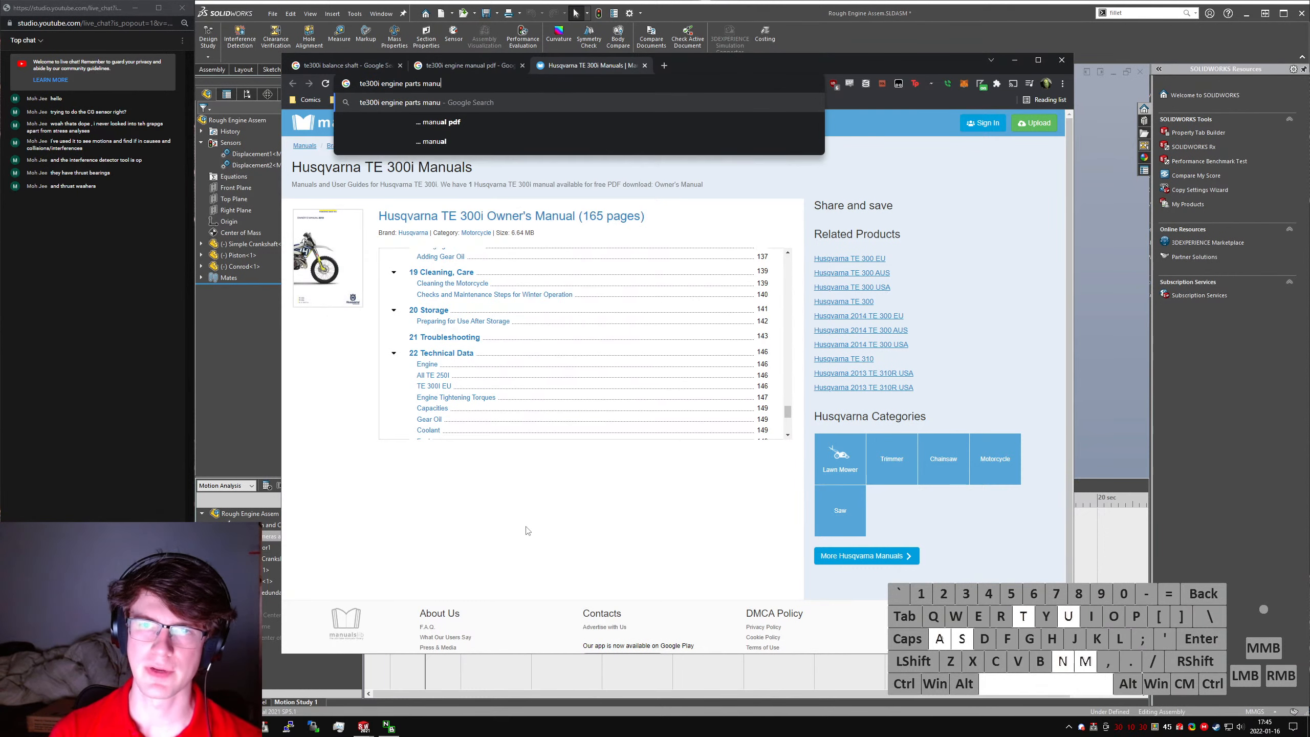
key("Return")
key("ctrl+shift+Tab")
key("ctrl+shift+Tab")
key("ctrl+w")
key("ctrl+w")
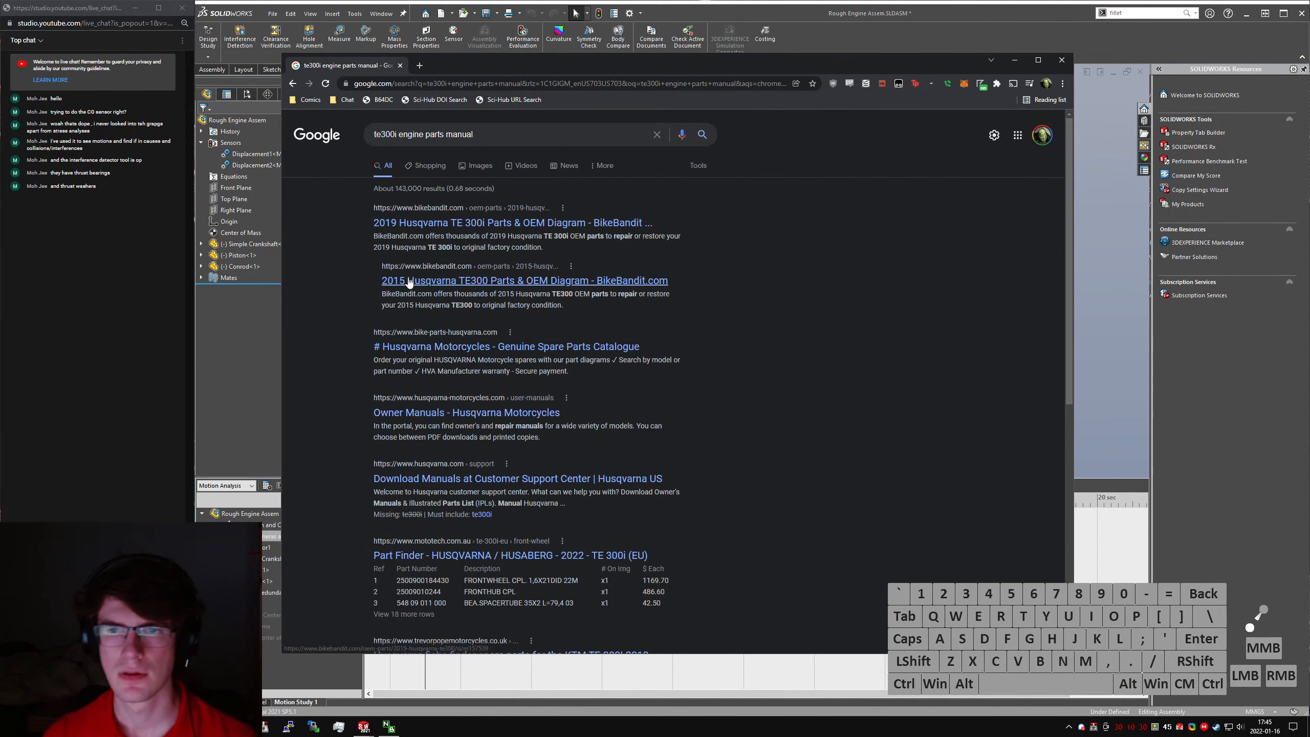
- Open BikeBandit's 2019 Husqvarna TE 300i Parts & OEM Diagram page in a new tab and look through it for parts diagrams
left_click(451, 224)
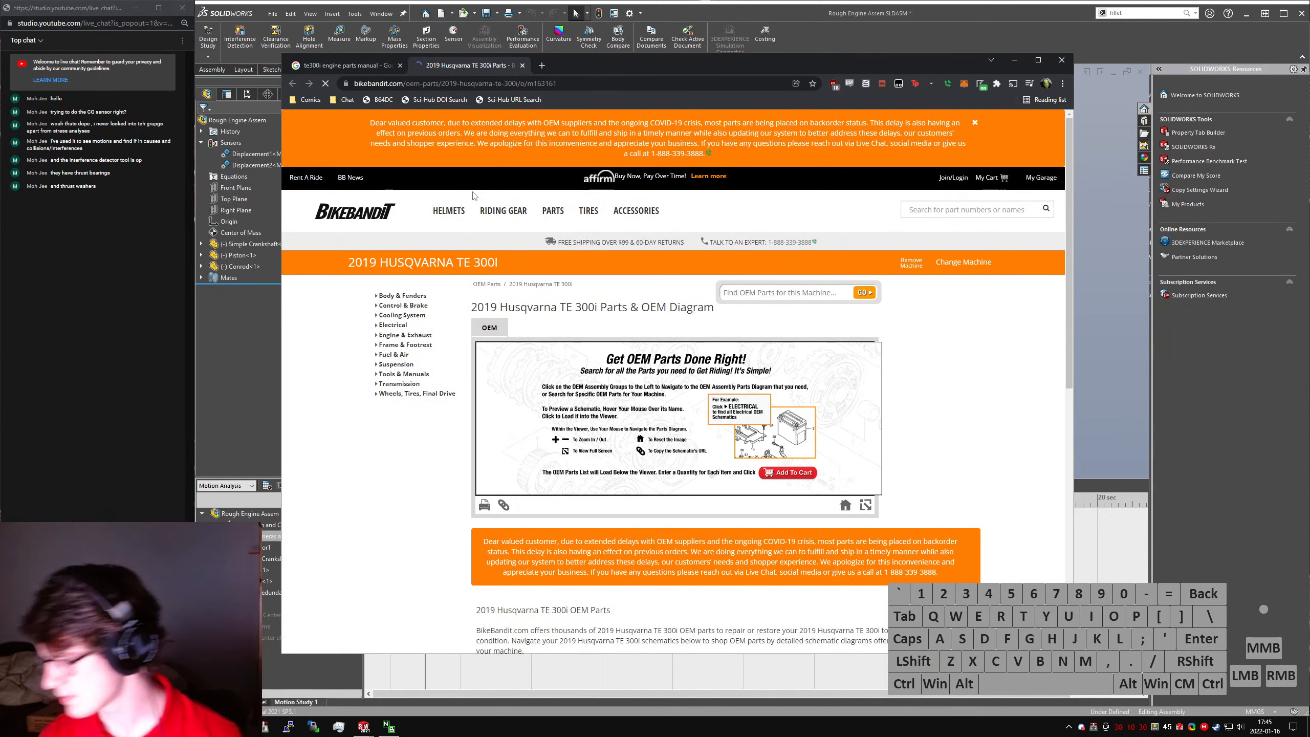
scroll(615, 312, "down", 5)
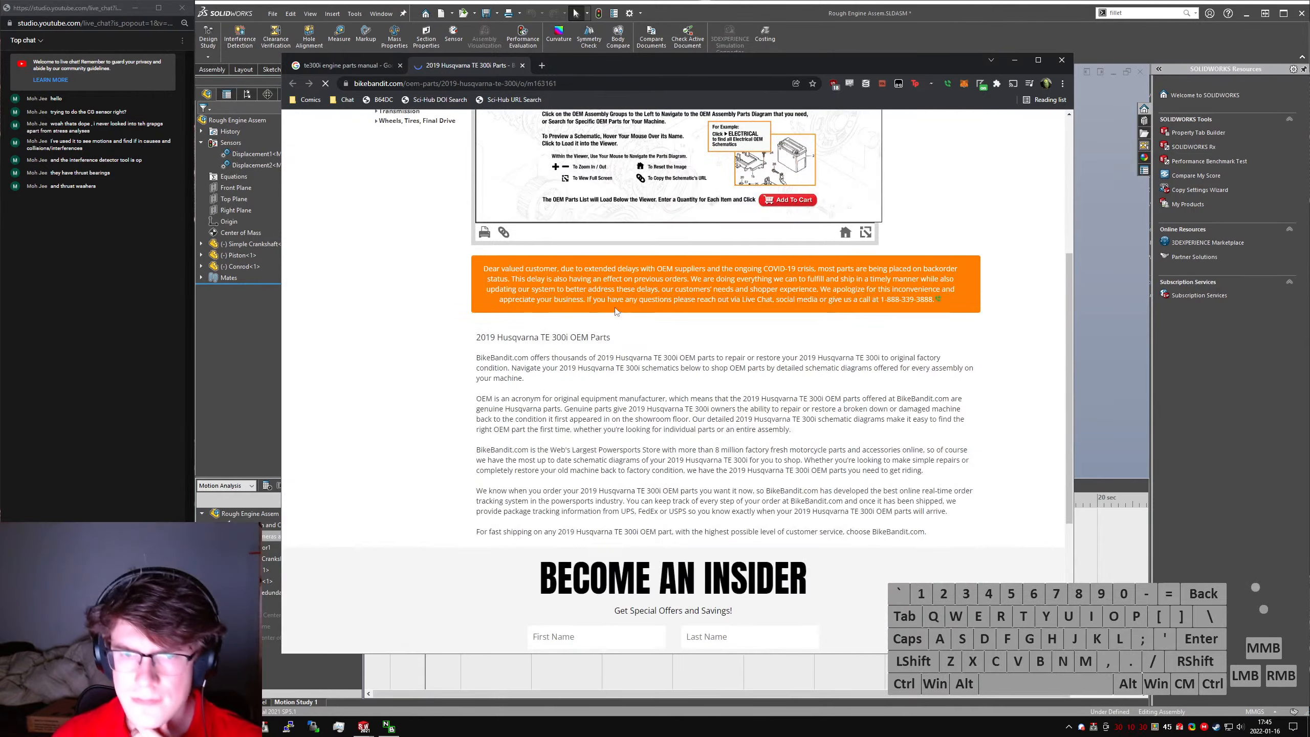
scroll(615, 311, "down", 3)
scroll(614, 312, "down", 2)
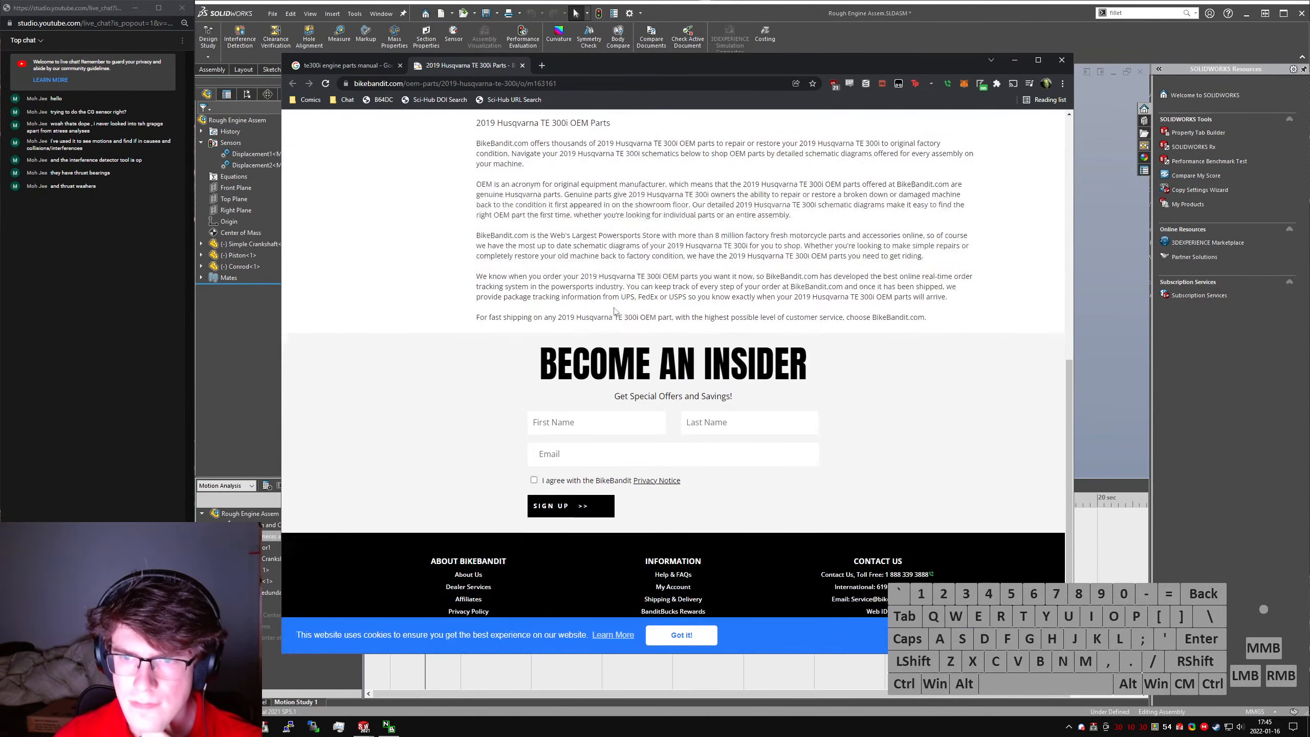
scroll(614, 311, "up", 9)
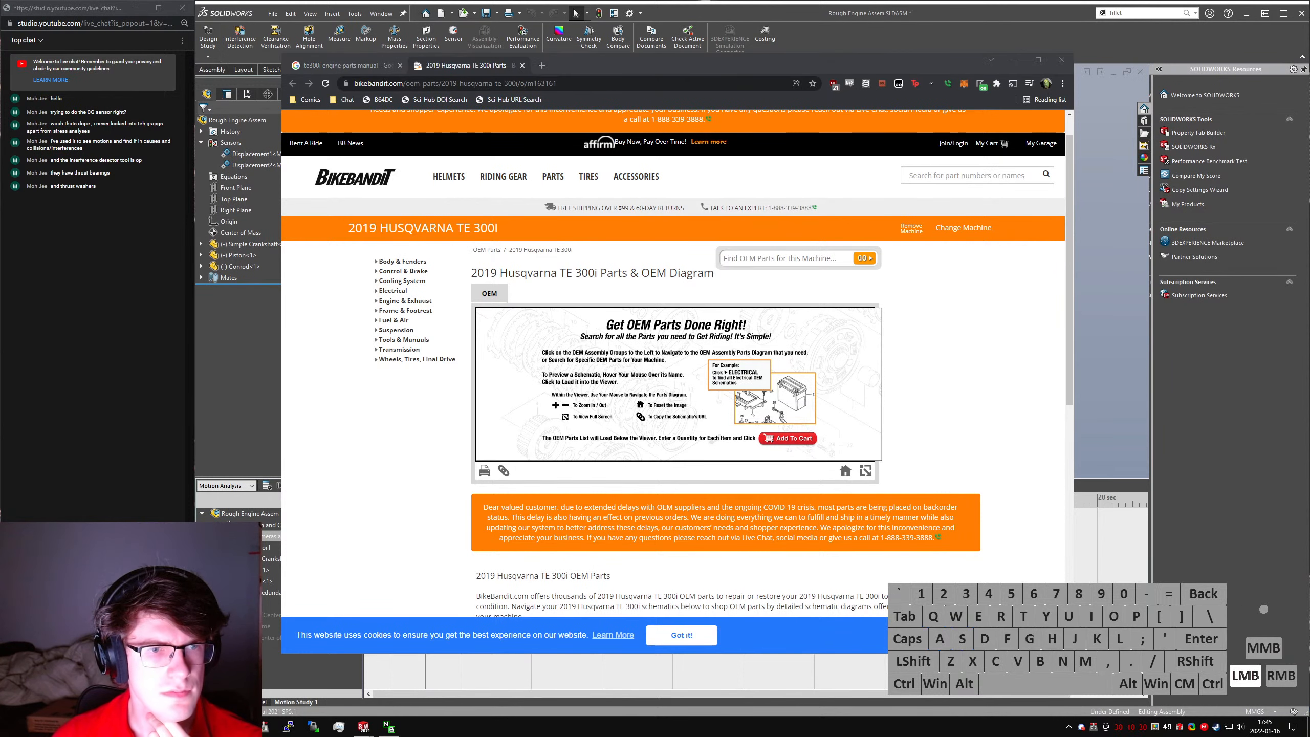
- Look over the 2019 Husqvarna TE 300i parts page and open the Balancer Shaft assembly among the Engine & Exhaust OEM parts
scroll(675, 387, "down", 3)
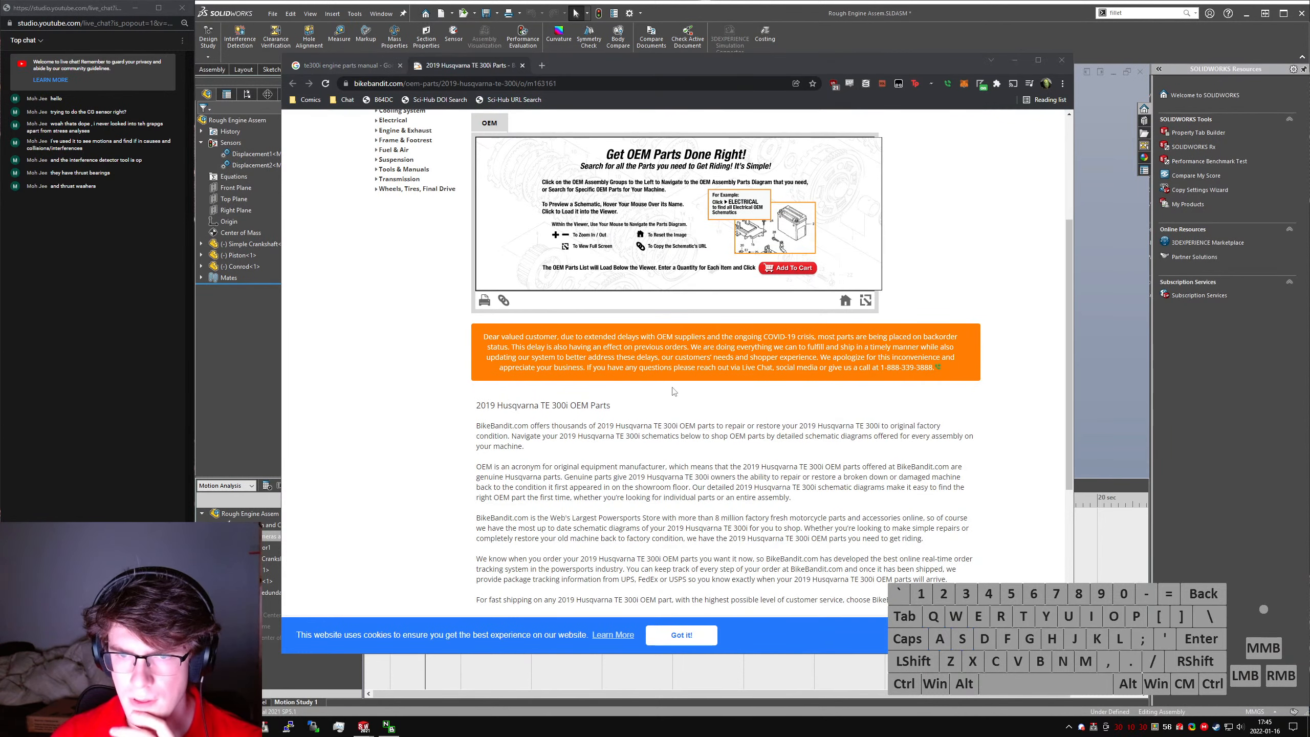
scroll(674, 391, "down", 5)
scroll(674, 387, "up", 9)
left_click(842, 499)
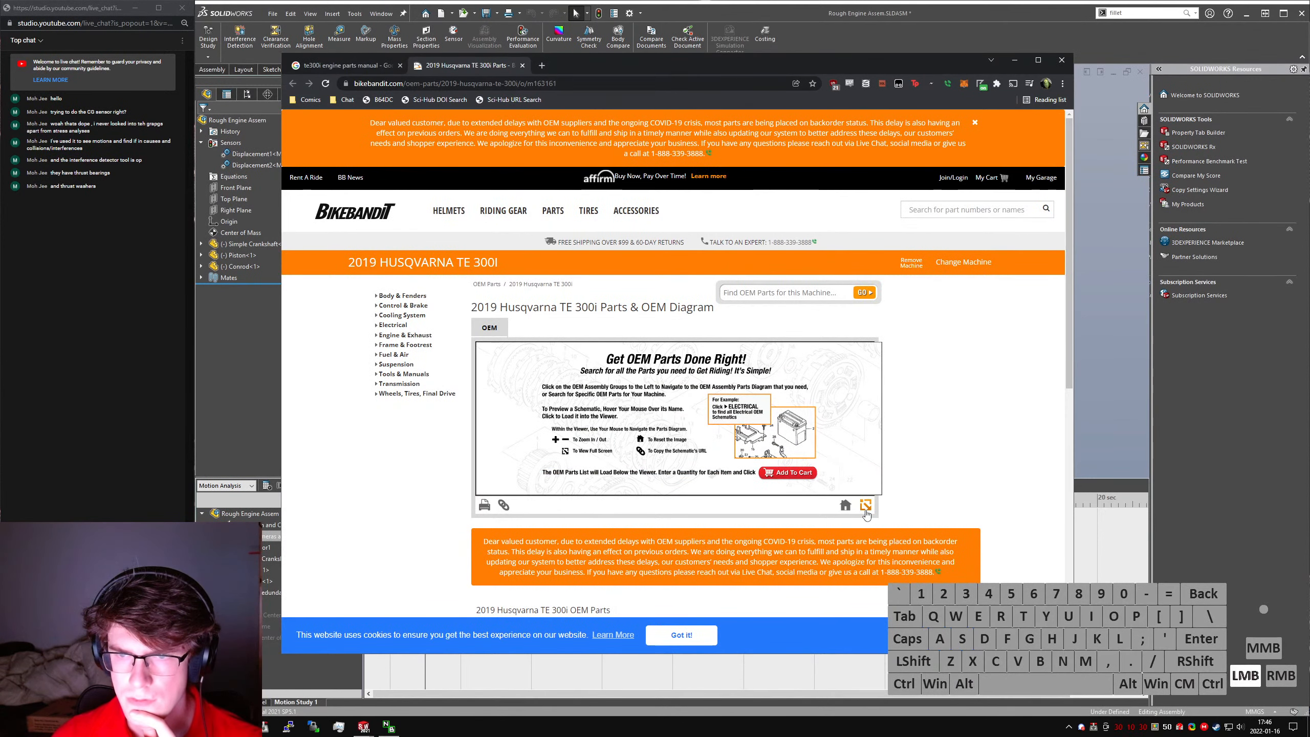
scroll(836, 495, "down", 2)
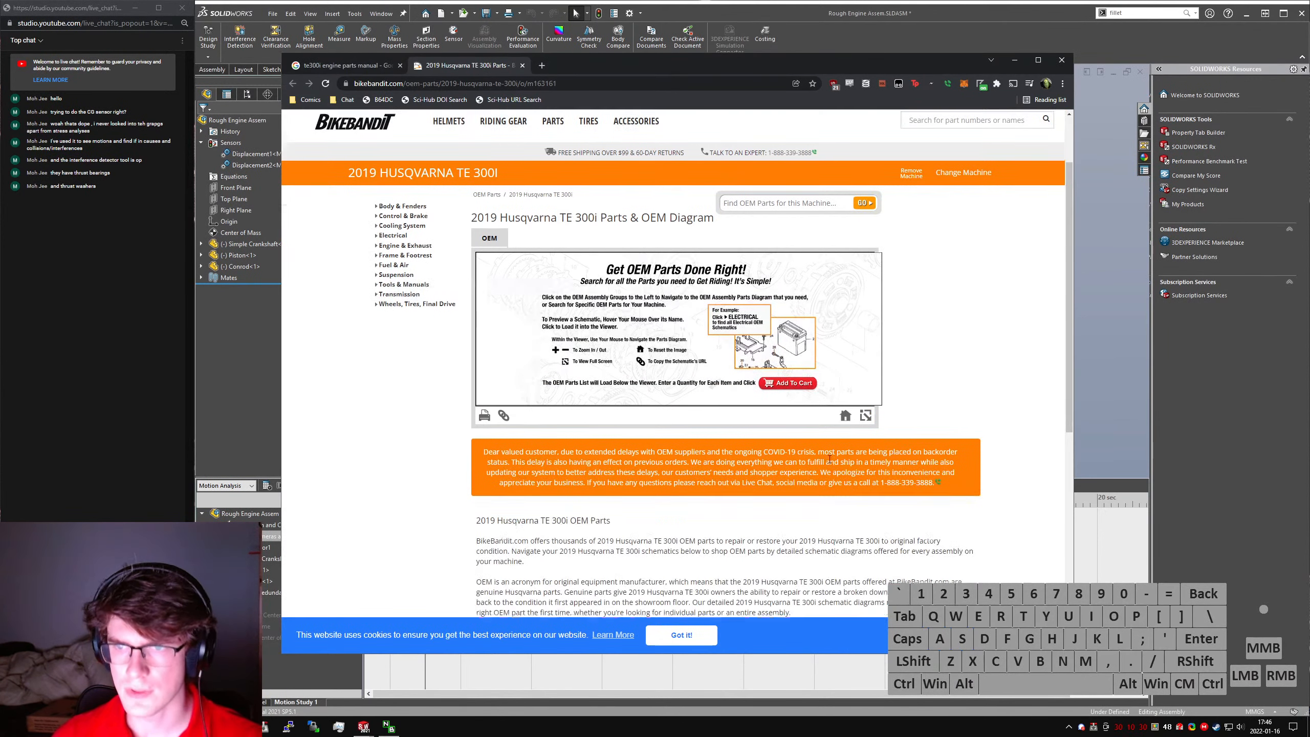
left_click(748, 367)
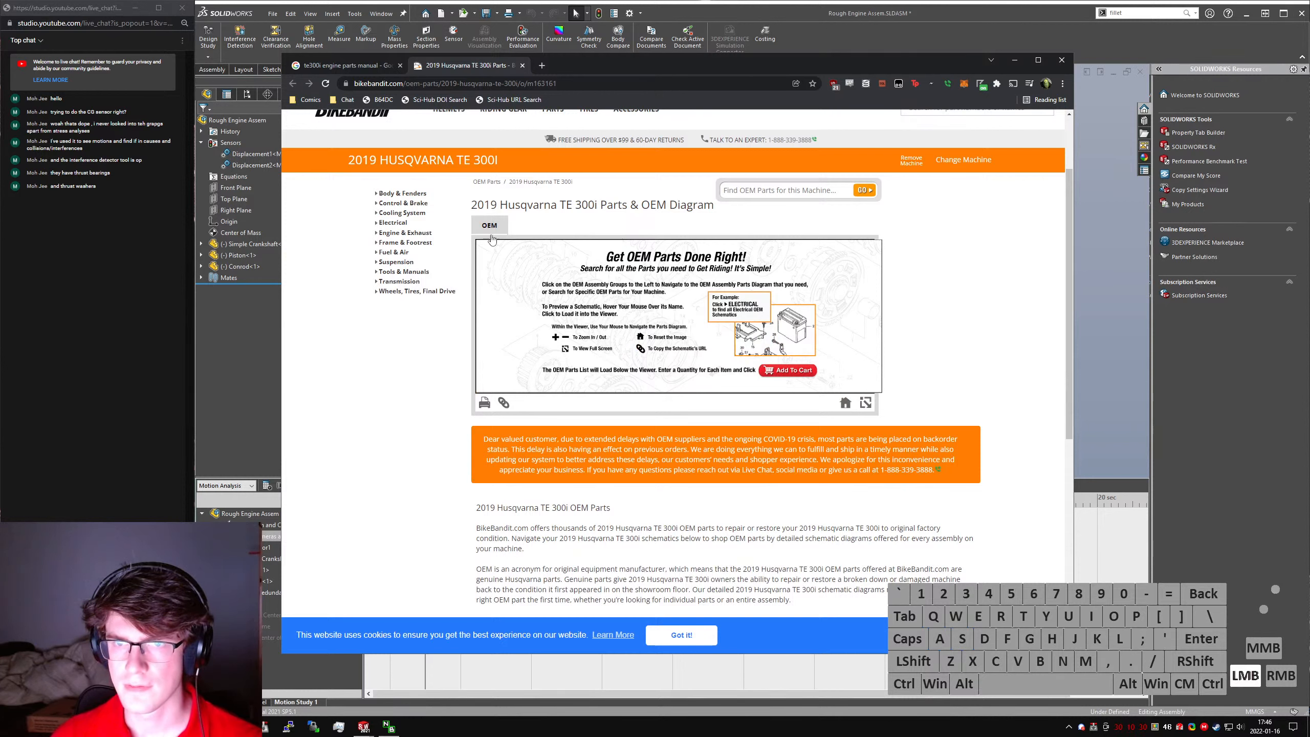
left_click(397, 233)
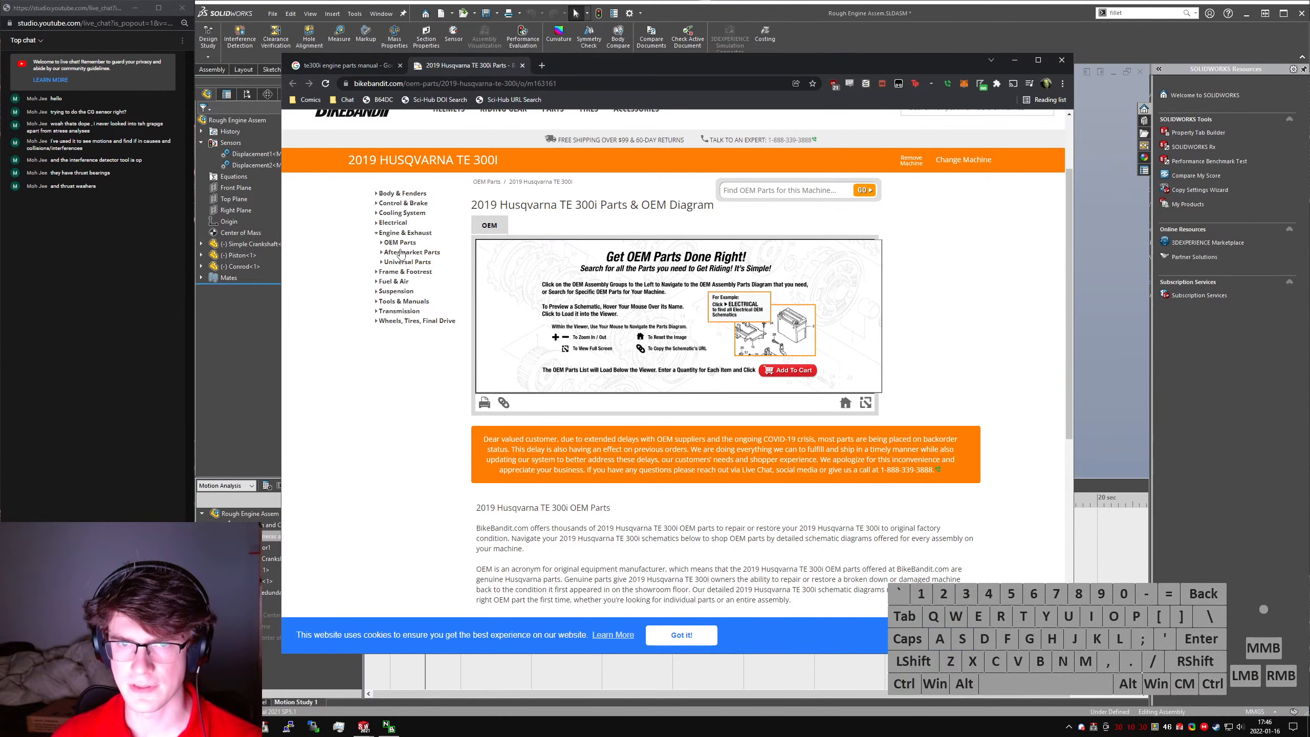
left_click(400, 243)
left_click(413, 251)
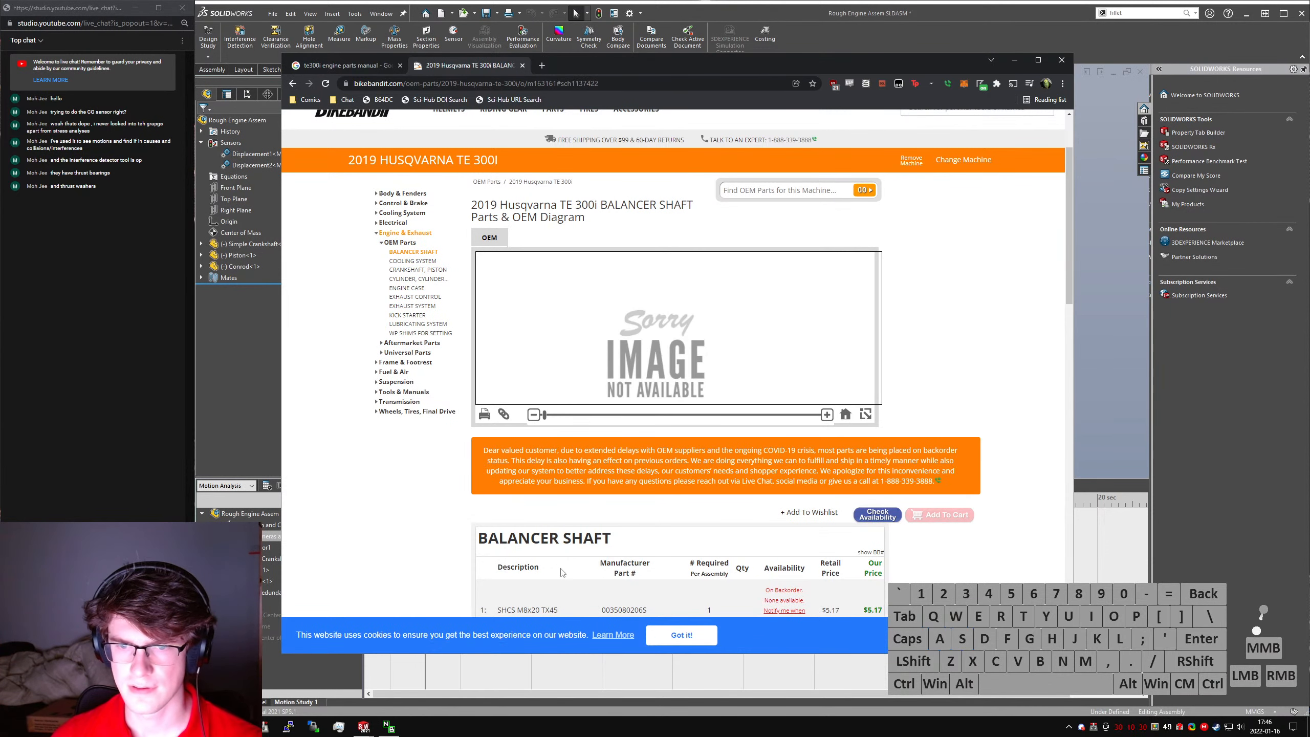
- From the Balancer Shaft parts list, open the balancer shaft's part page in a separate tab and the AGW-gear wheel's page in the current tab
scroll(438, 459, "down", 6)
scroll(439, 459, "down", 1)
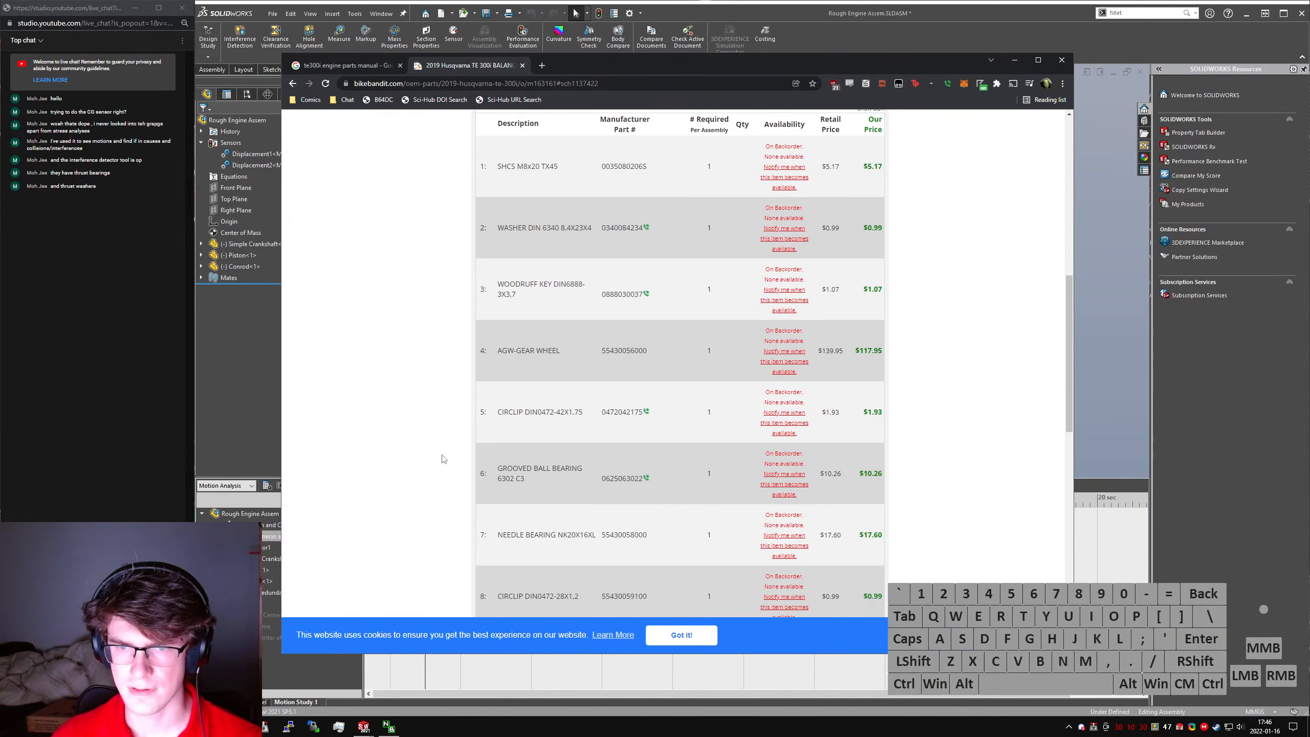
scroll(825, 403, "down", 4)
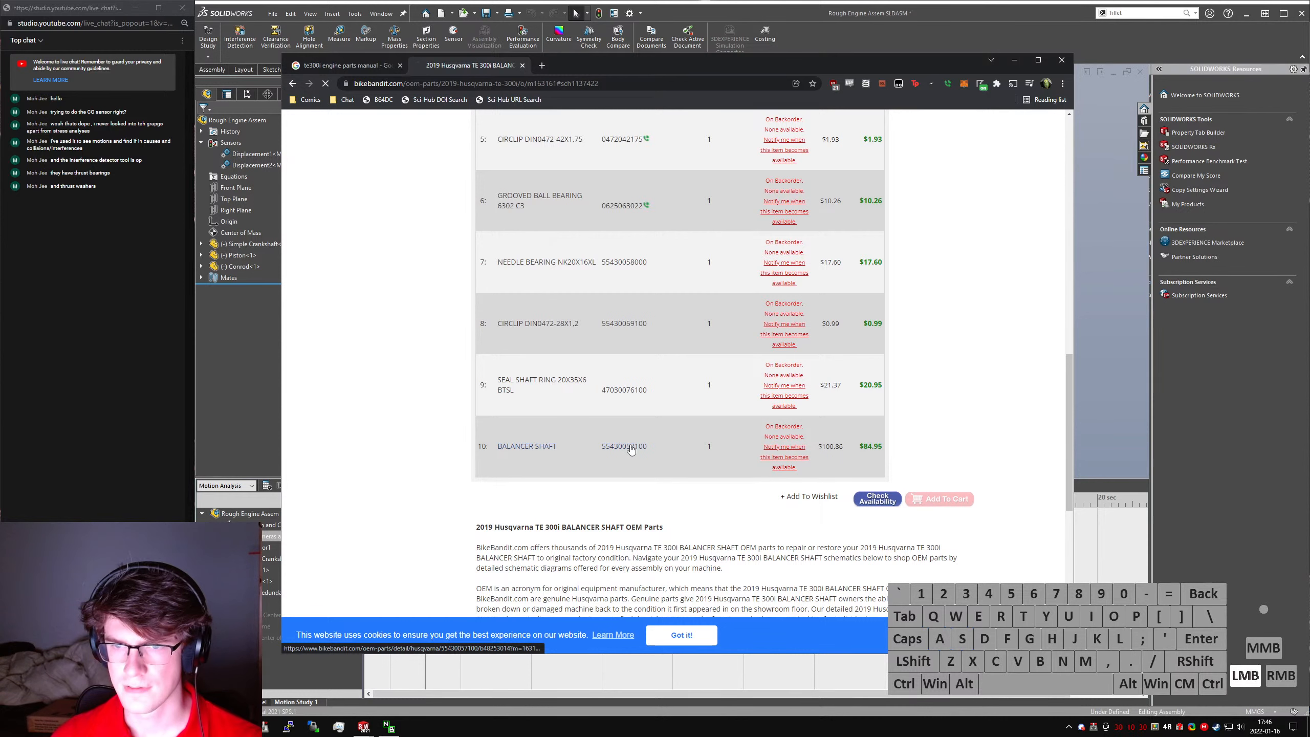
left_click(626, 447)
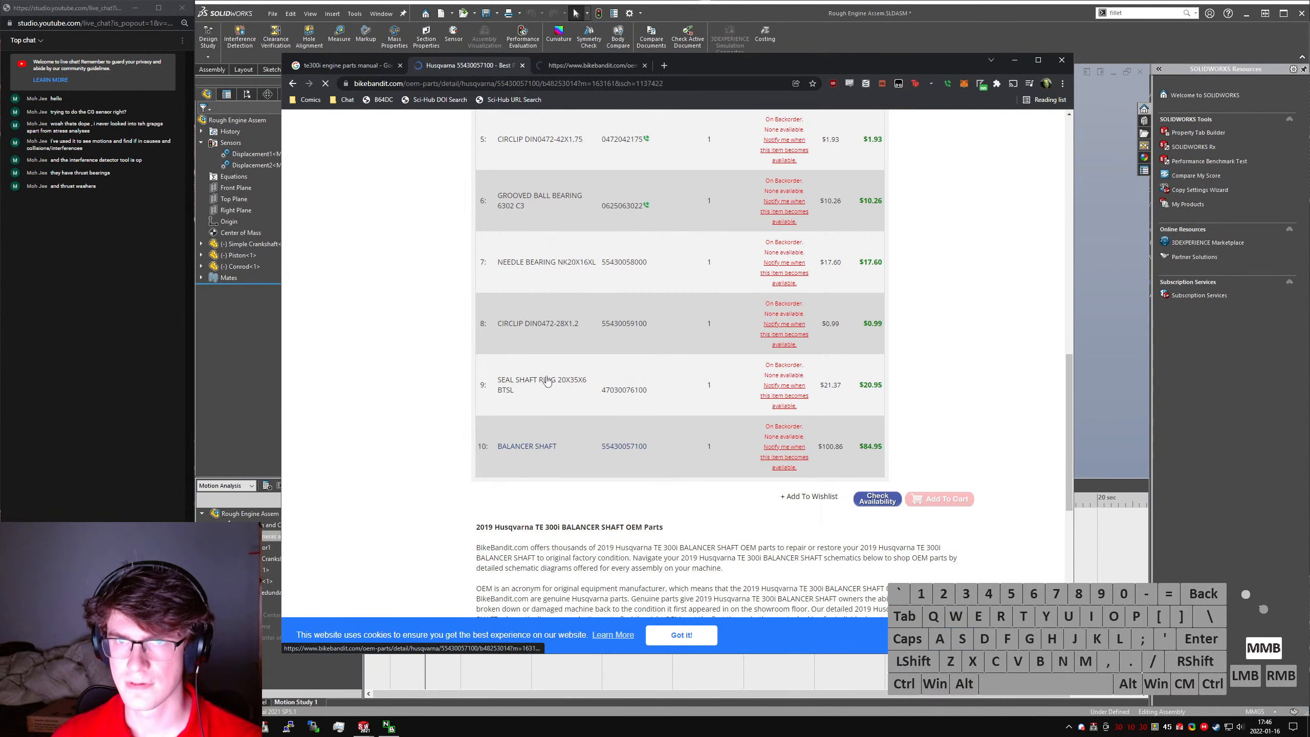
key("alt+Left")
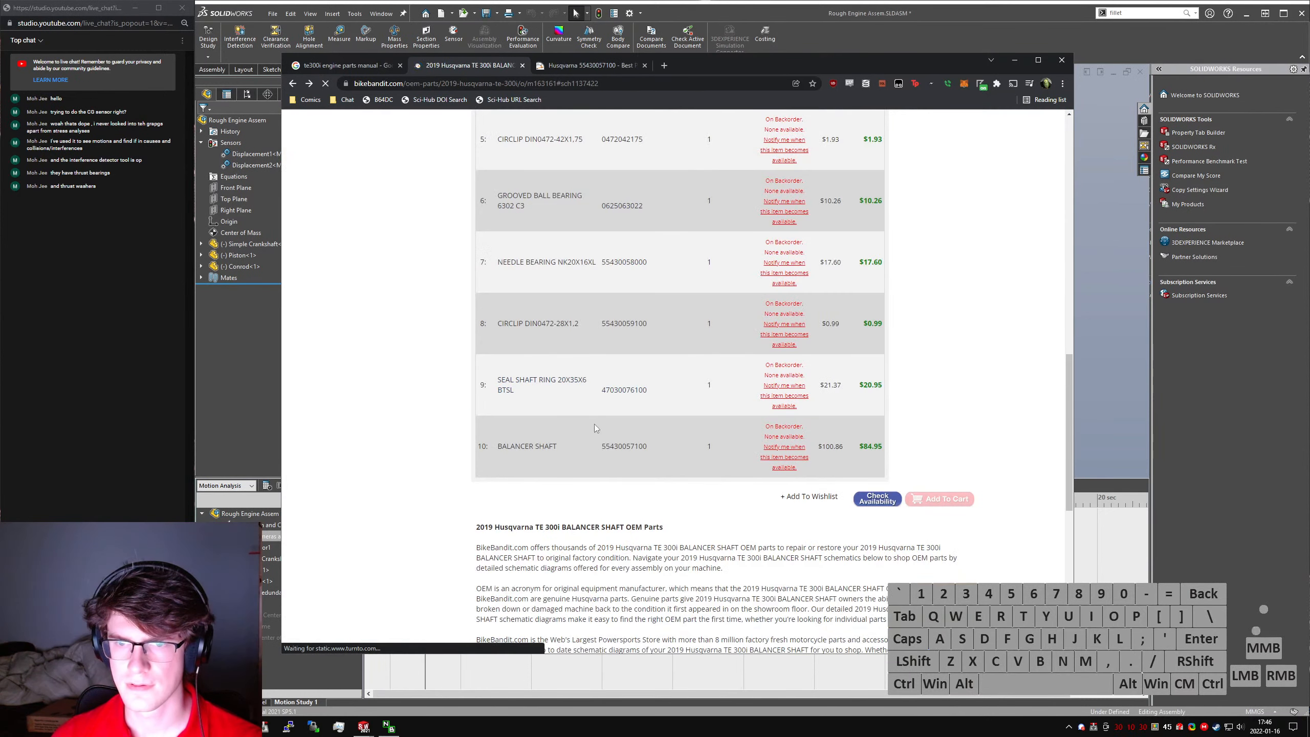
scroll(612, 369, "up", 1)
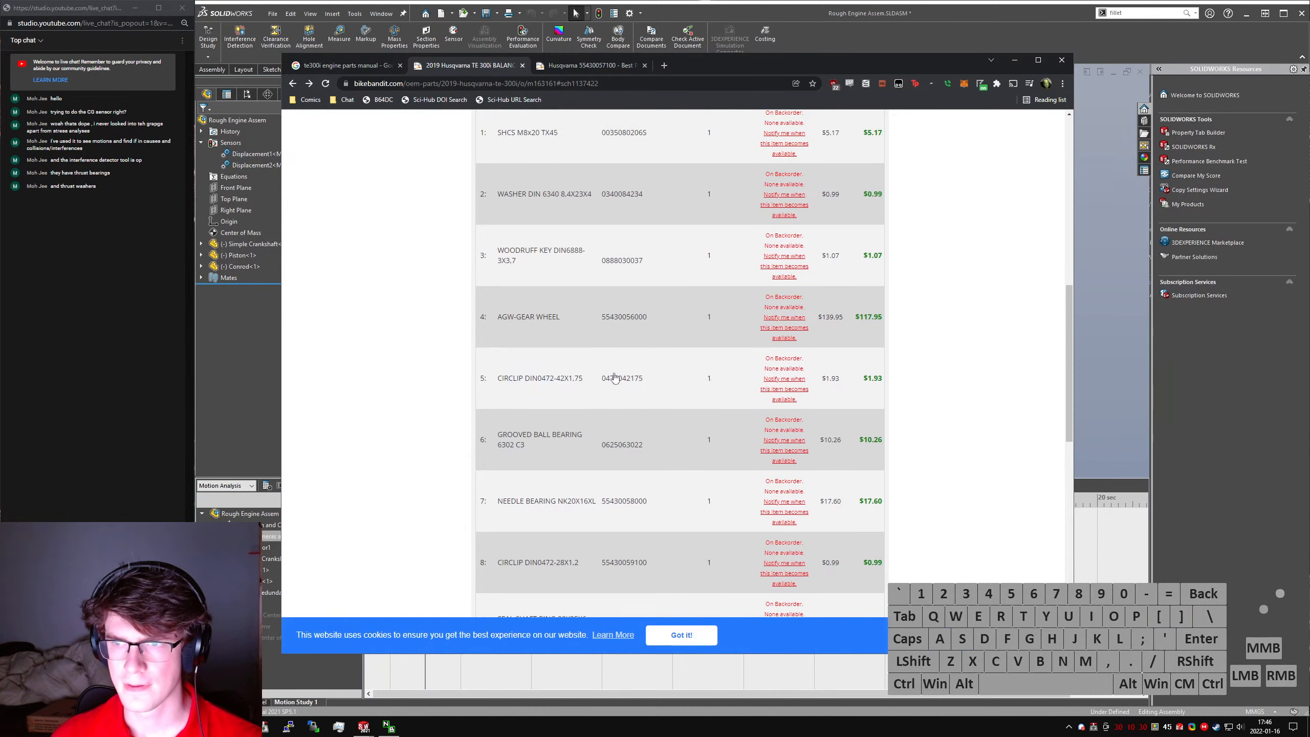
left_click(622, 318)
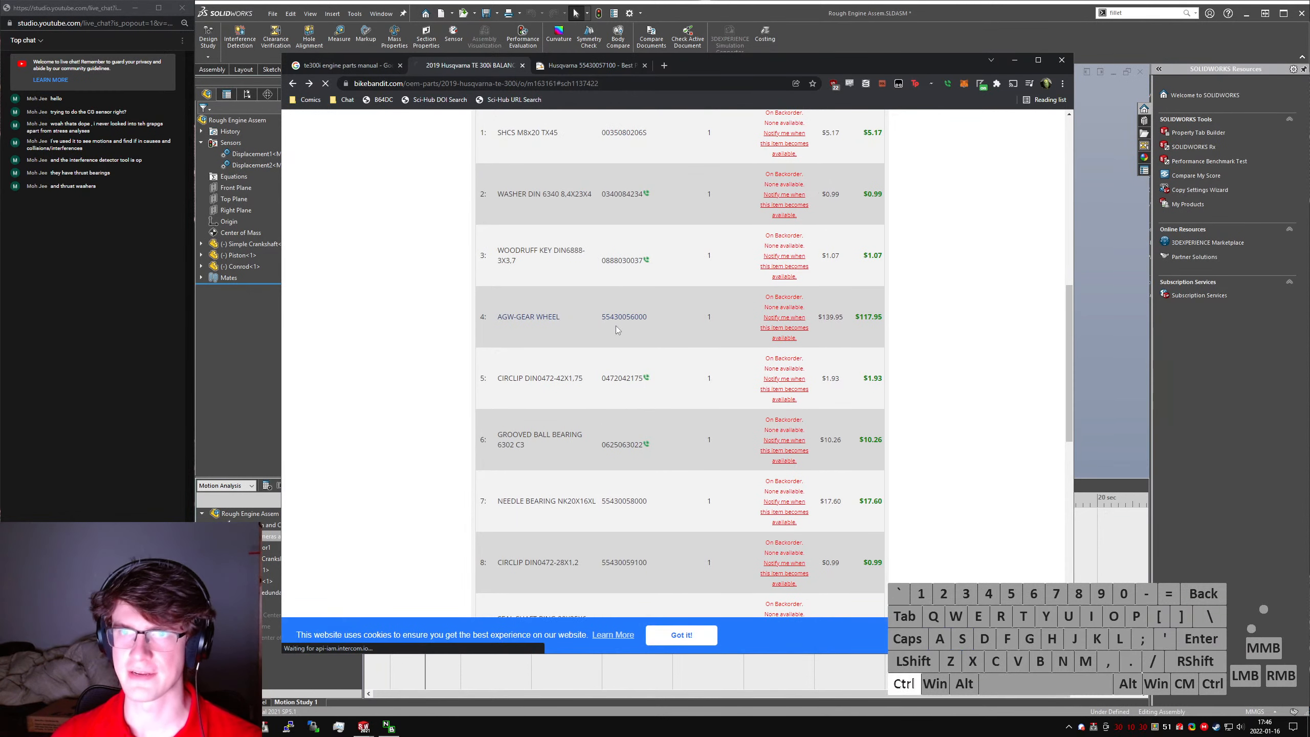
key("ctrl+Tab")
double_click(623, 316)
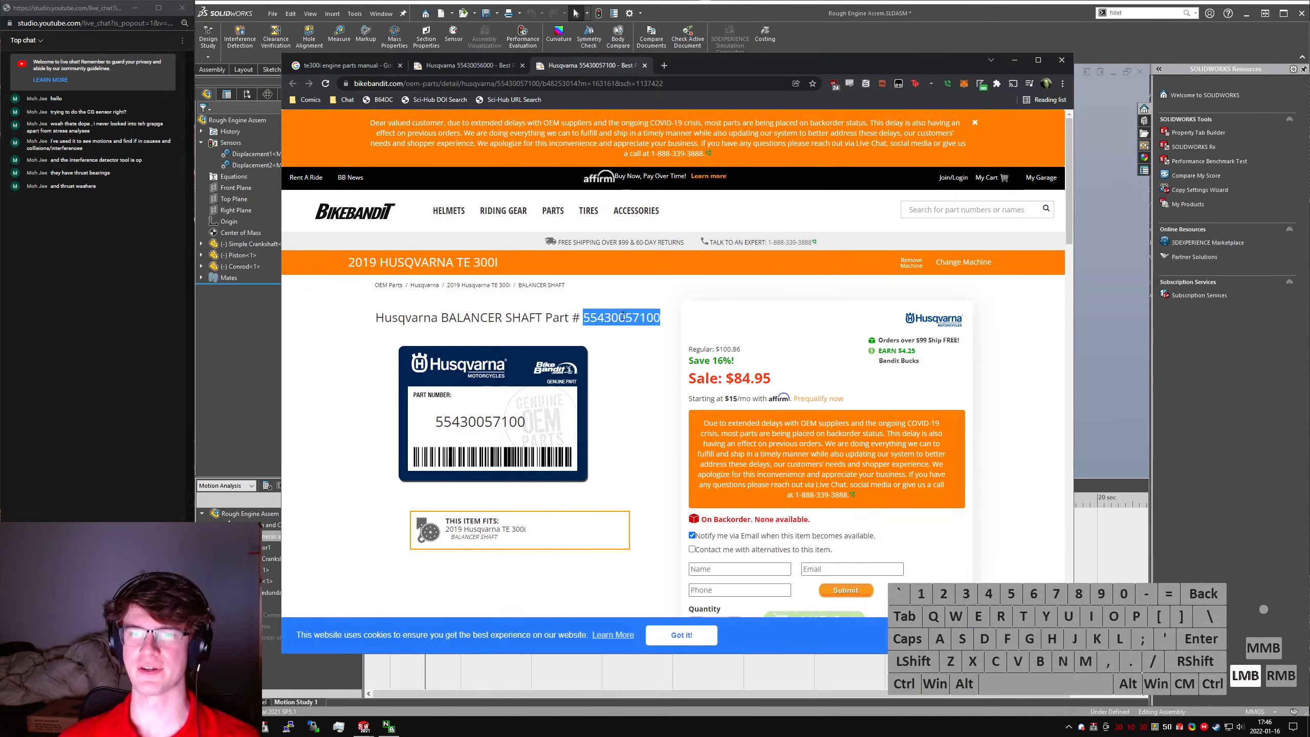
key("ctrl+c")
key("ctrl+t")
type("\"")
key("ctrl+v")
type("\"")
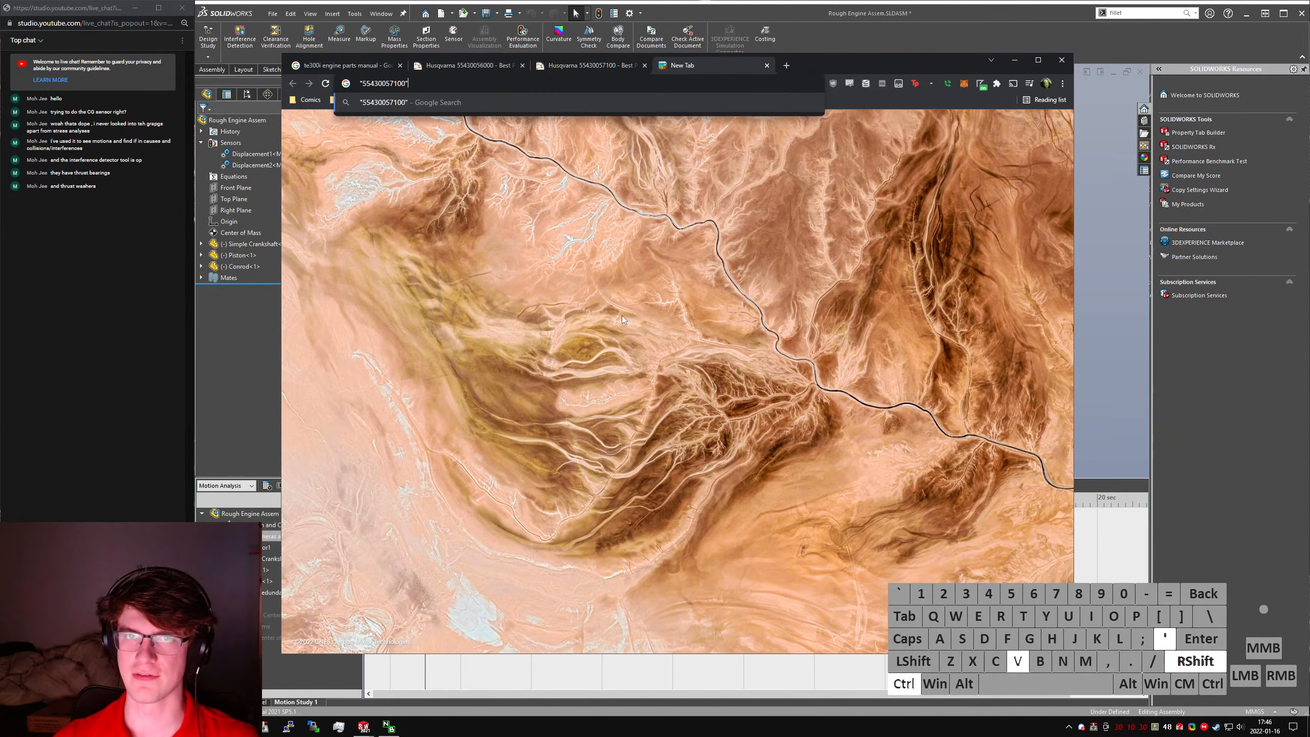
key("Return")
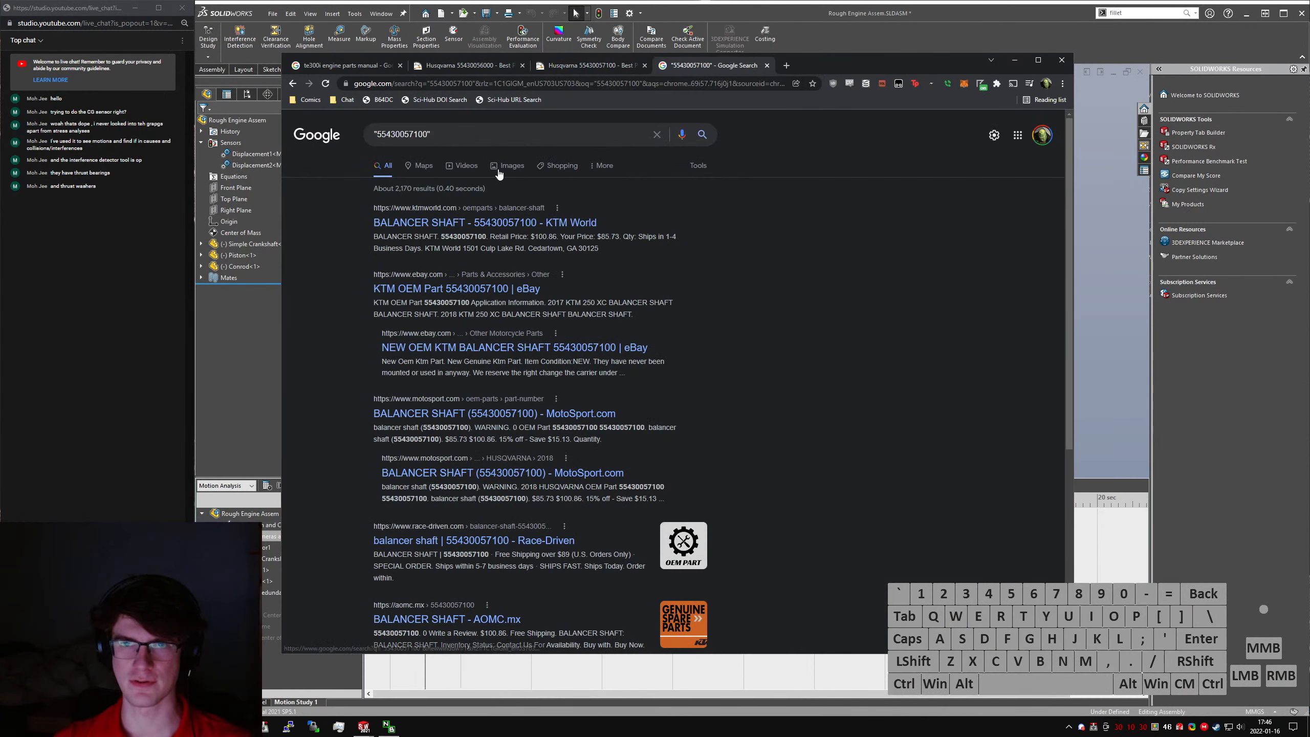
left_click(499, 174)
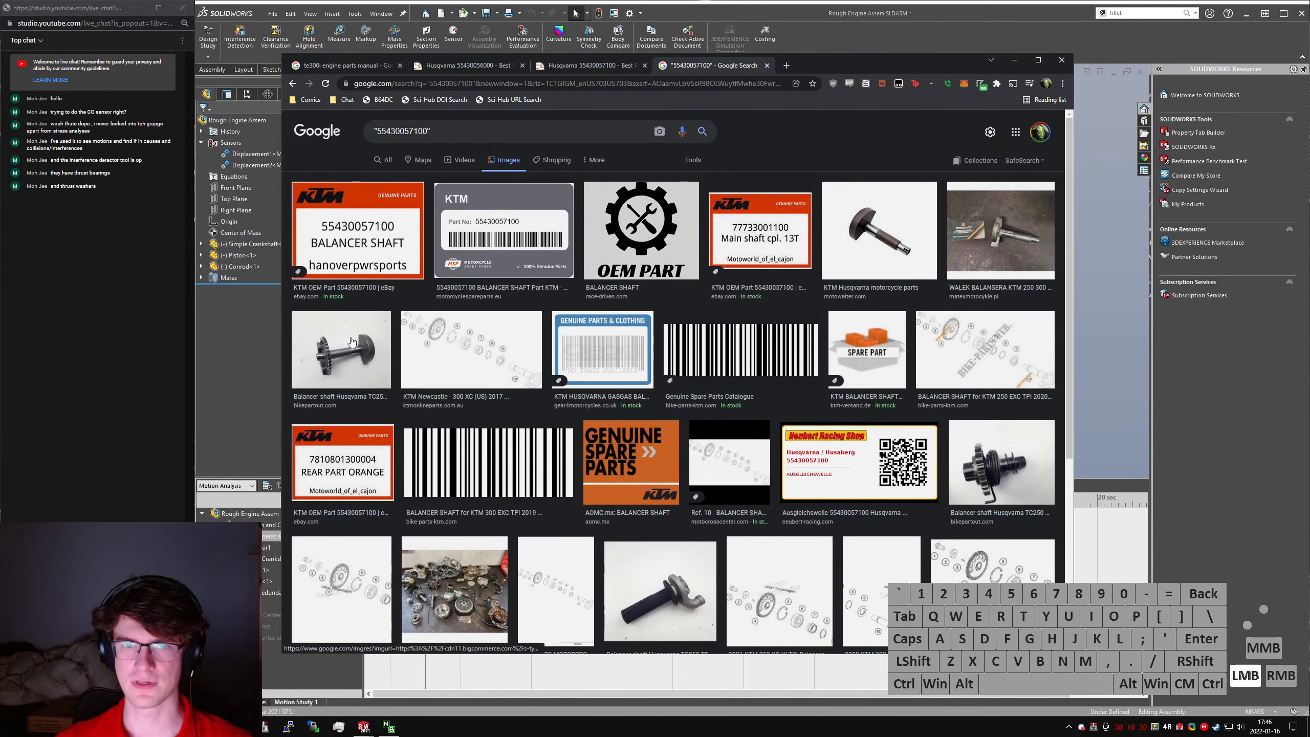
left_click(351, 341)
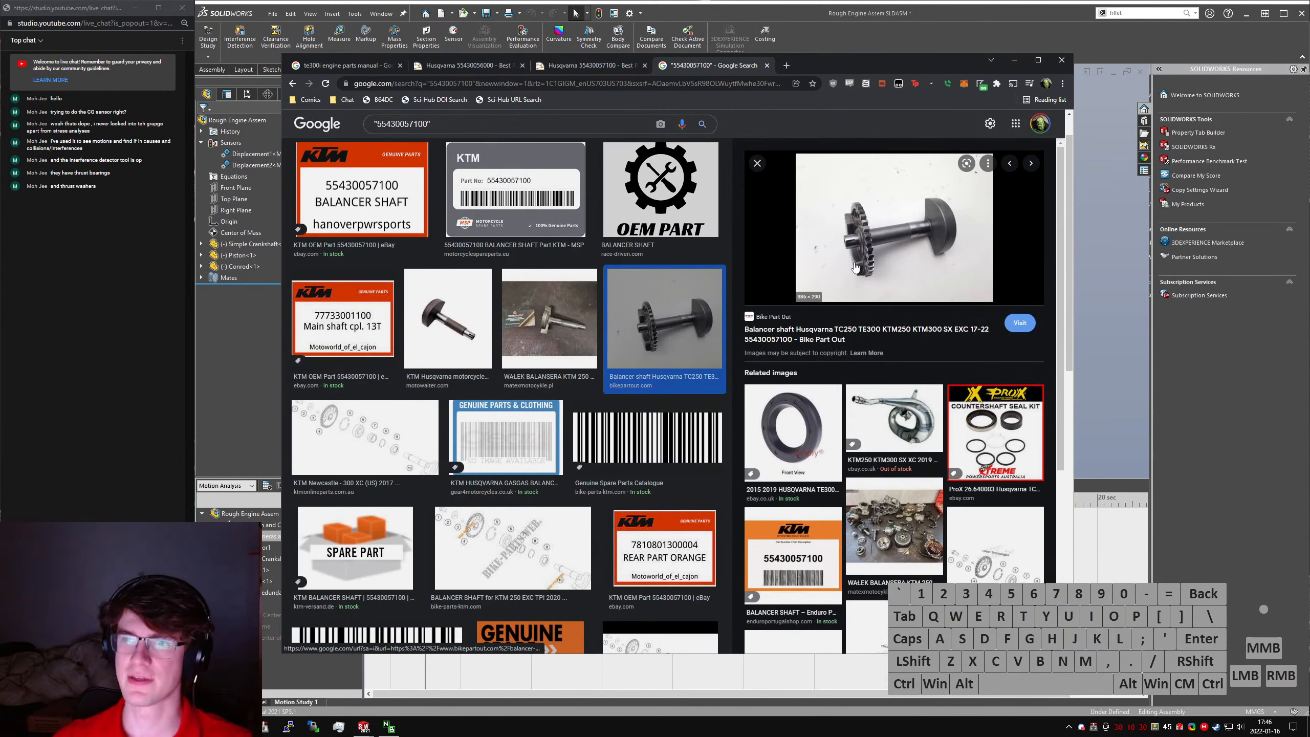
key("ctrl+w")
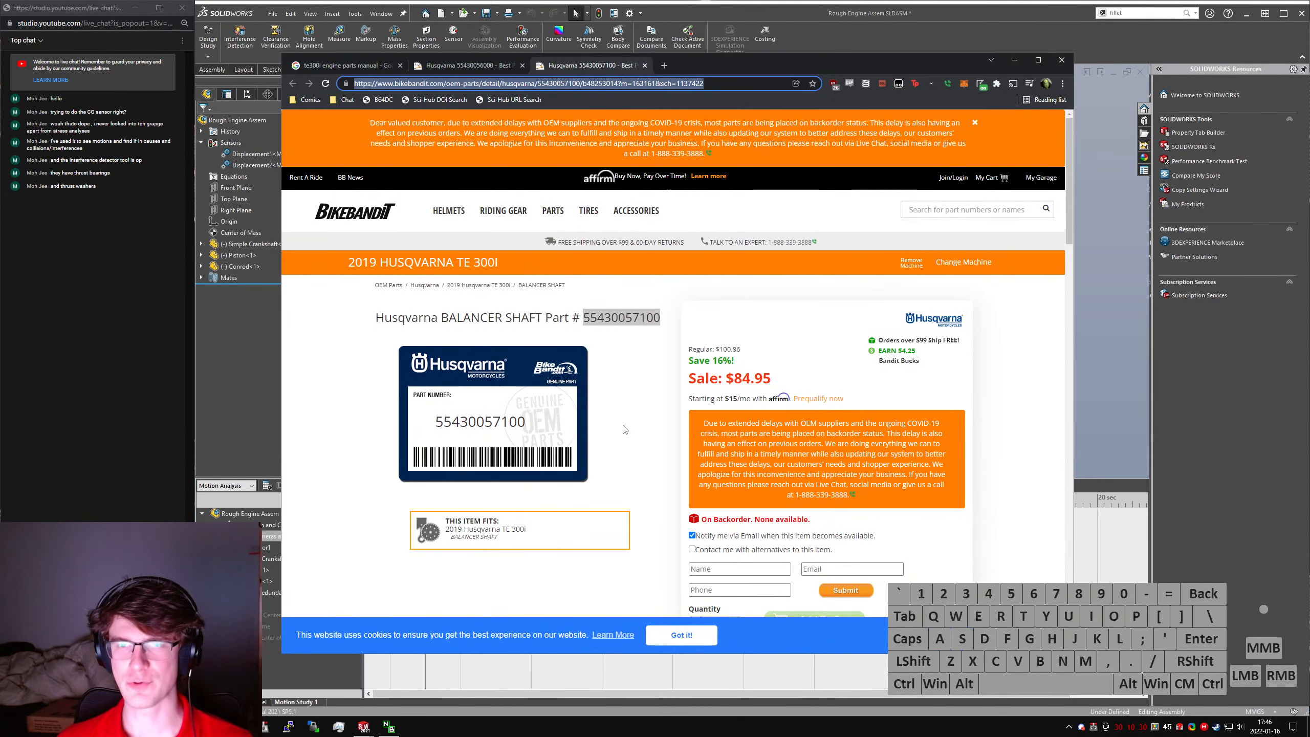
key("ctrl+shift+Tab")
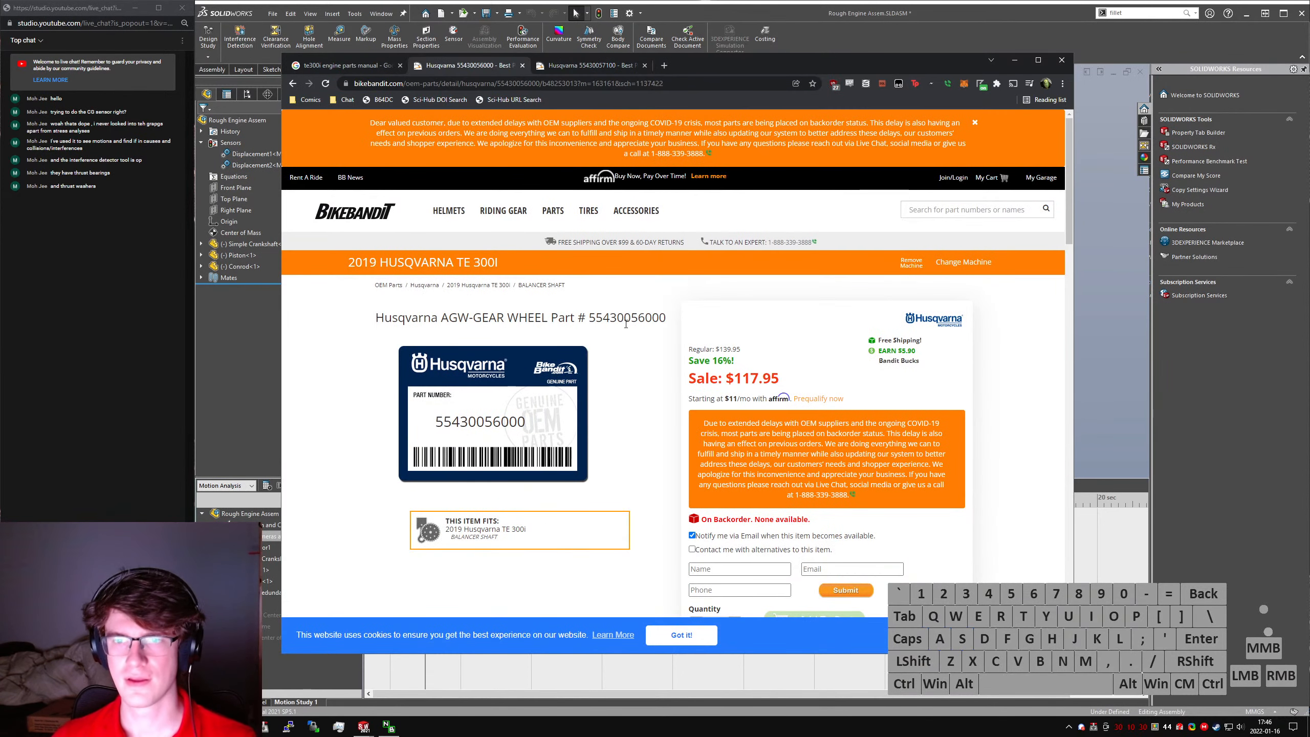
double_click(626, 324)
key("ctrl+c")
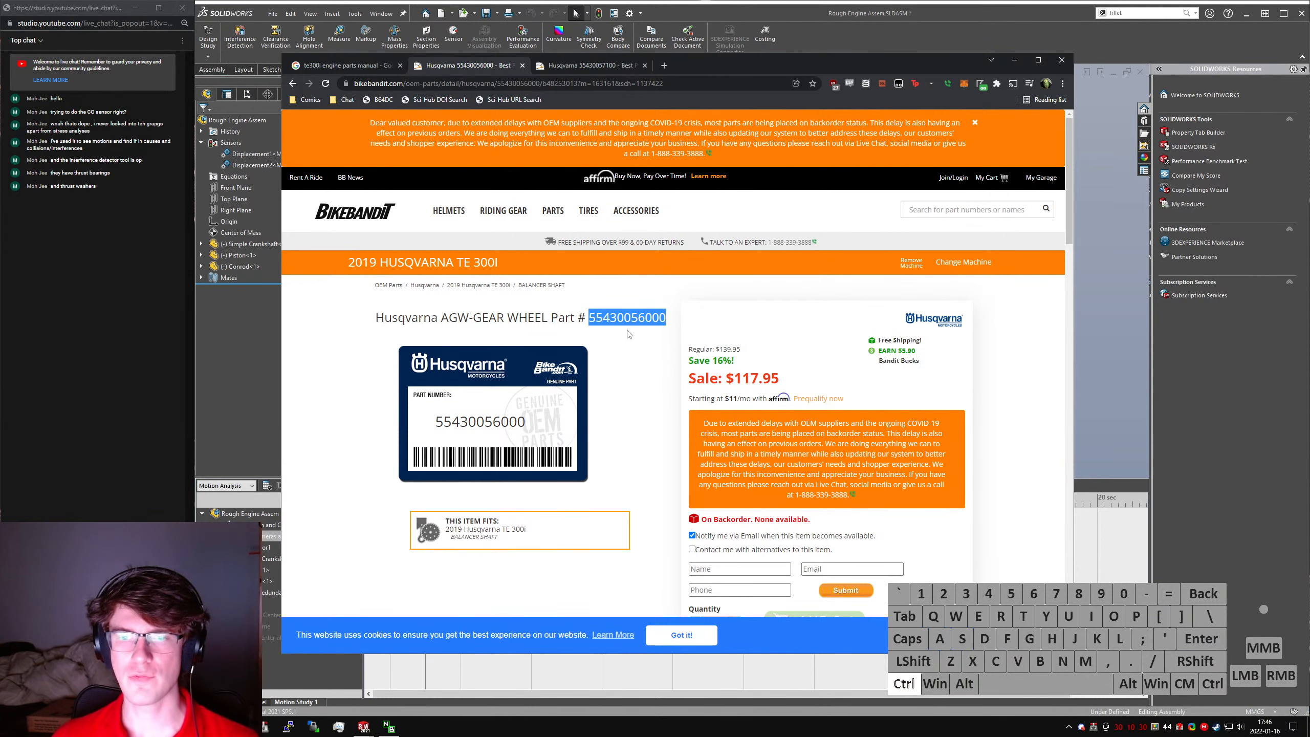
key("ctrl+t")
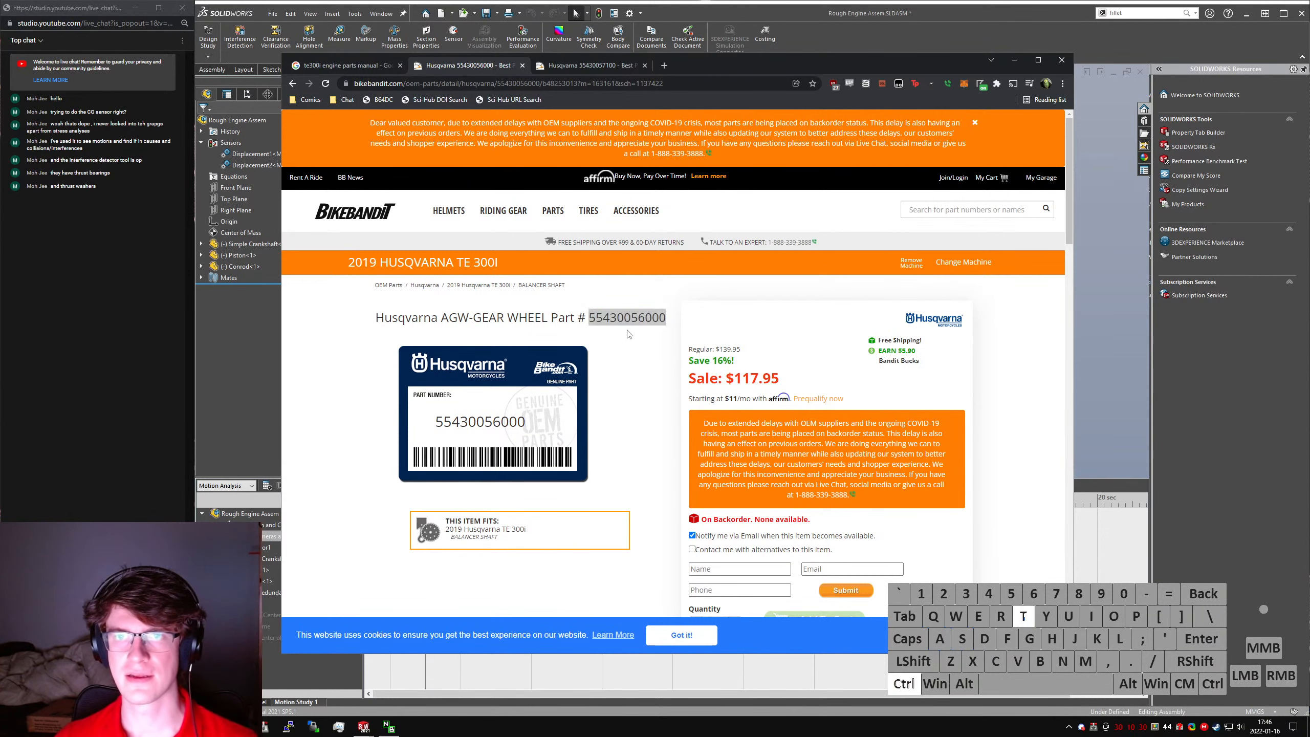
type("\"")
key("ctrl+v")
type("\"")
key("Return")
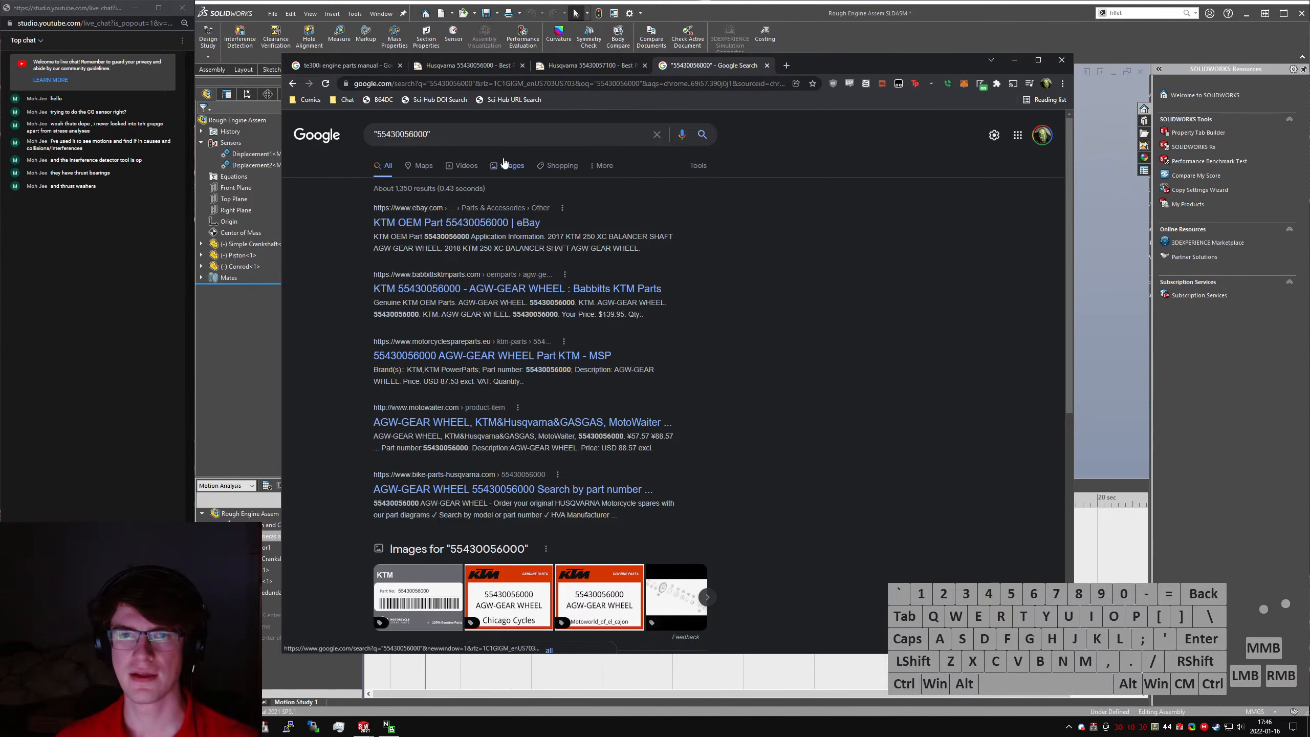
left_click(507, 165)
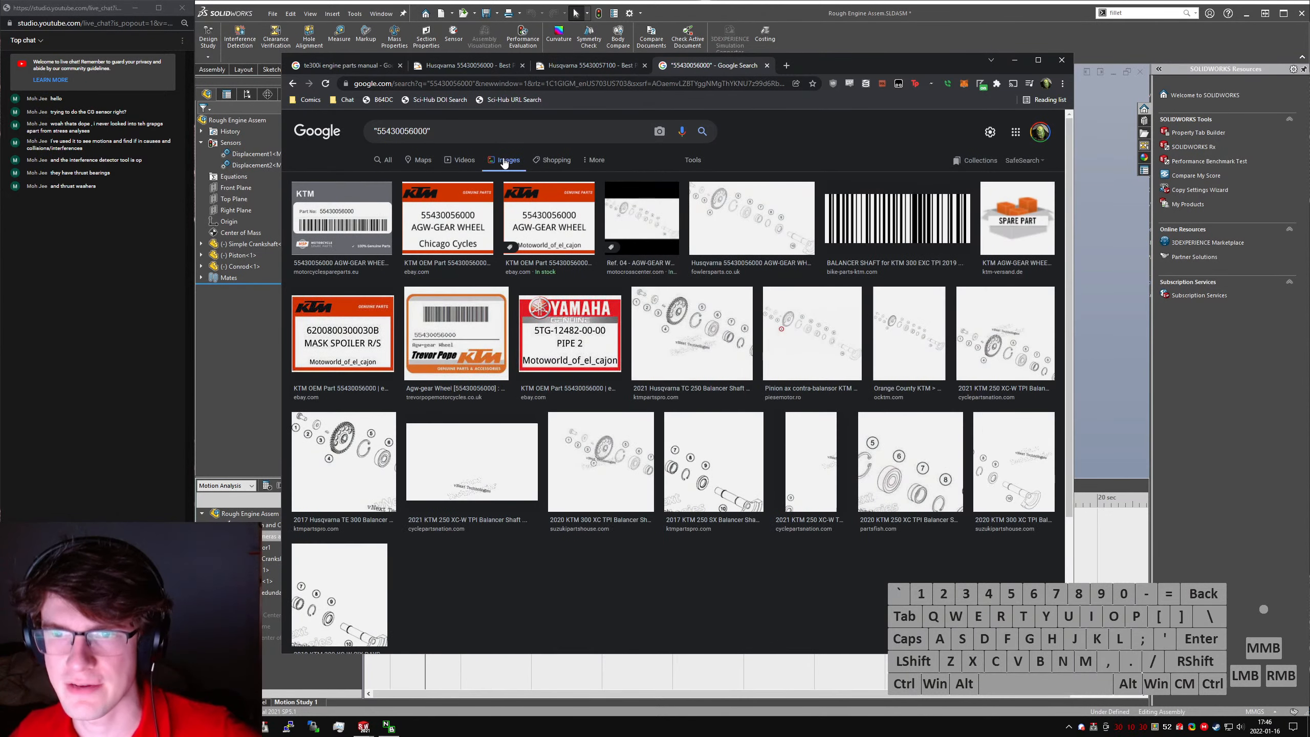
scroll(581, 414, "down", 2)
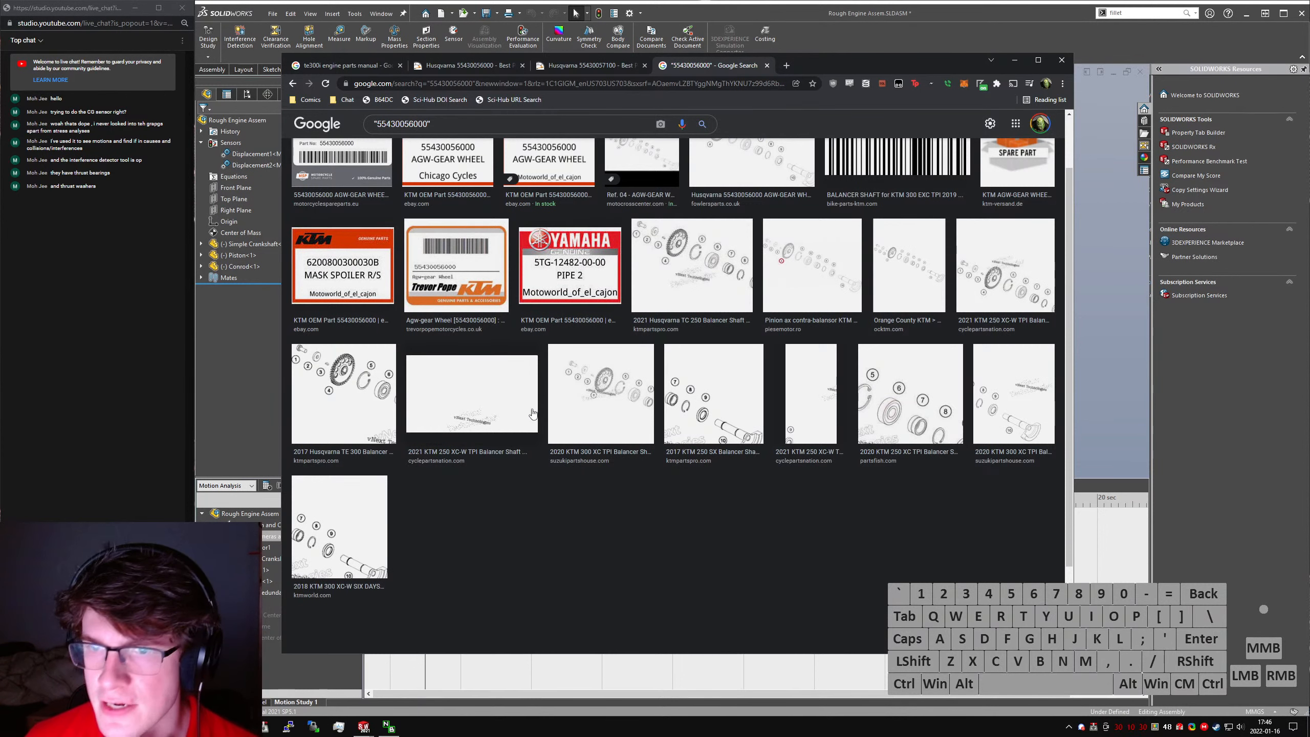
scroll(532, 431, "up", 2)
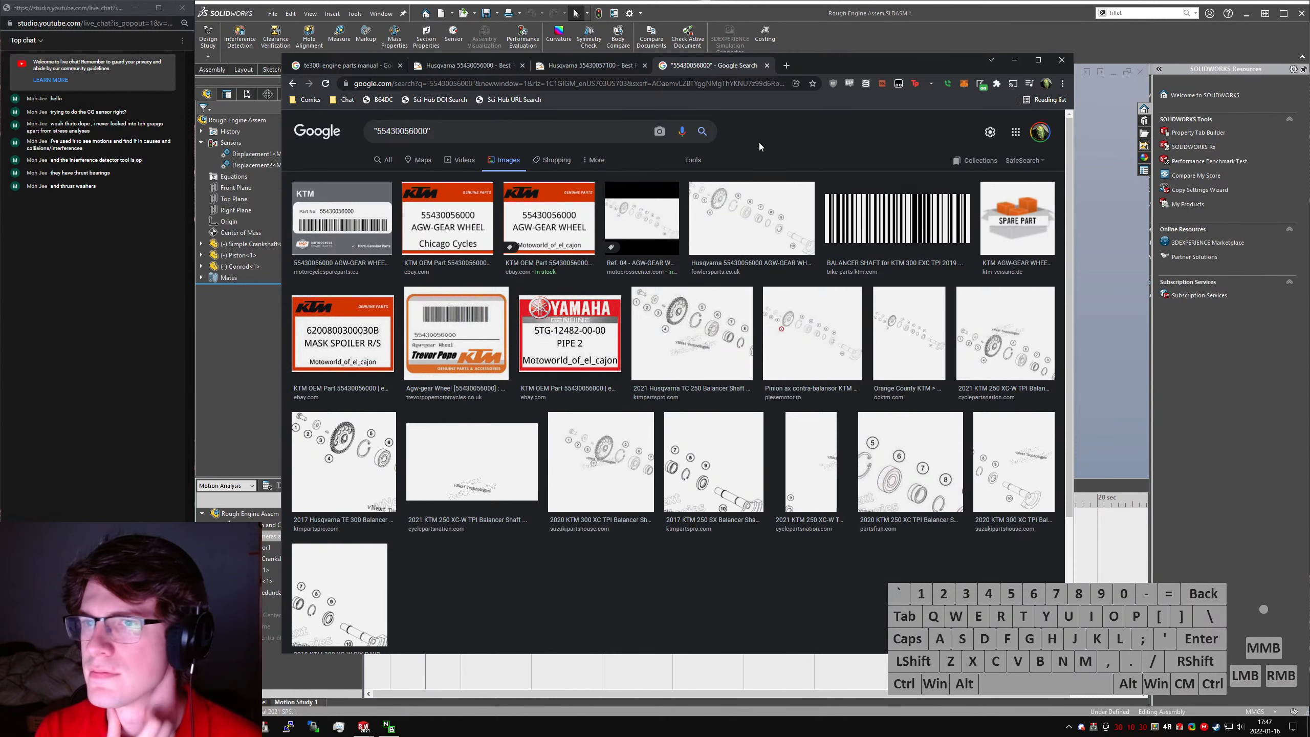
- Close the parts research tabs, switch back to SOLIDWORKS, and show the plot of the motion study's first Center of Mass Position result
key("ctrl+w")
key("ctrl+w")
key("ctrl+w")
key("ctrl+w")
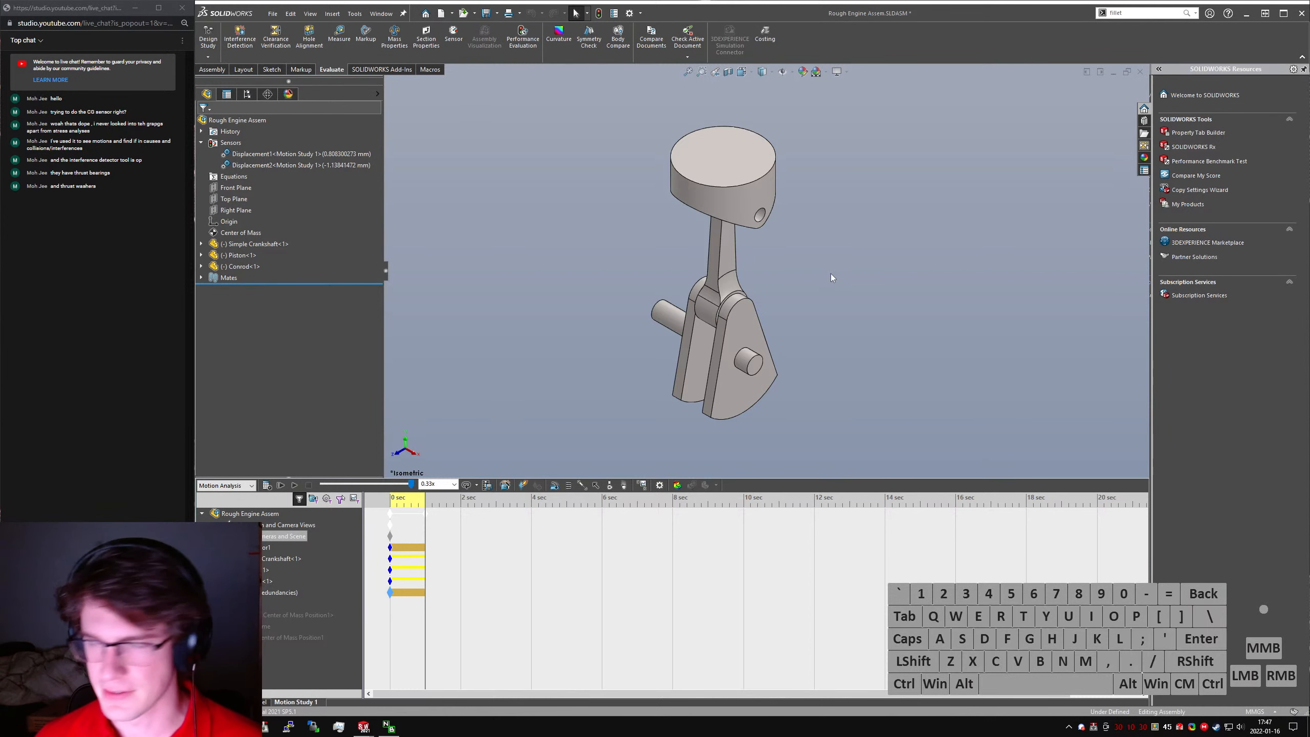
right_click(268, 615)
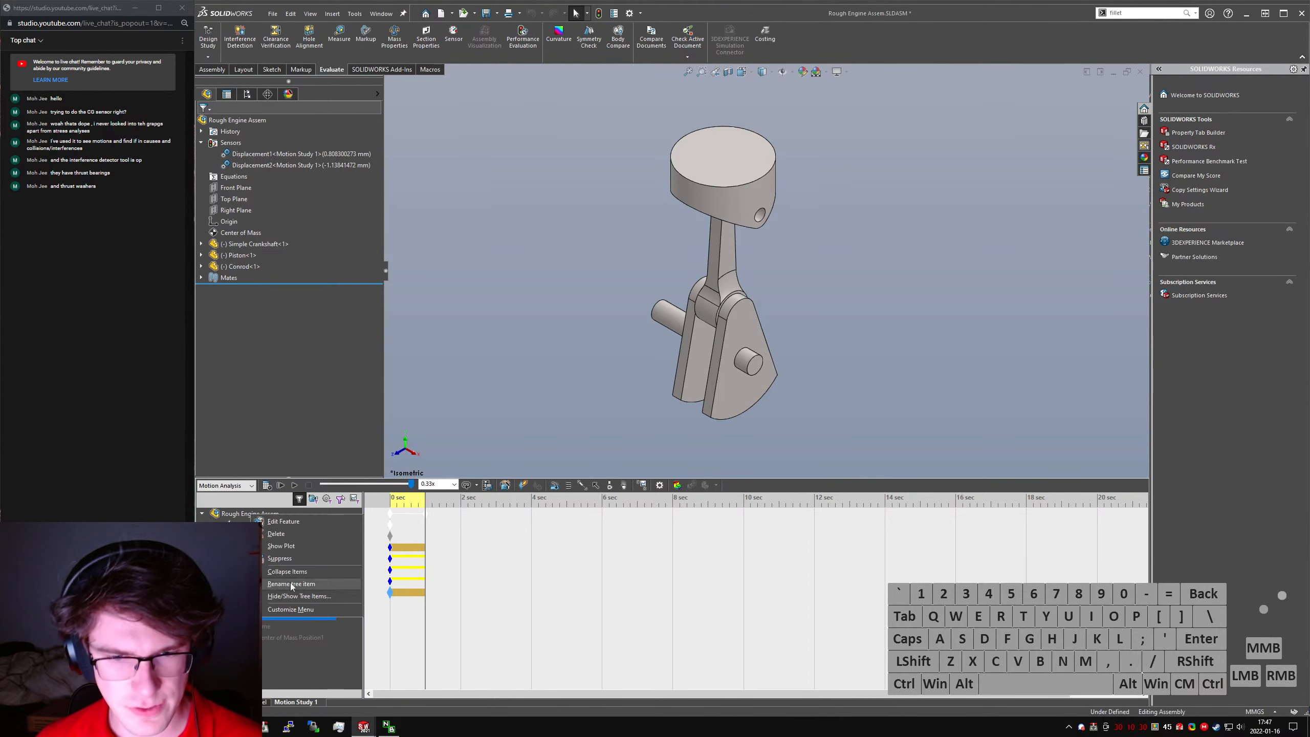
left_click(307, 544)
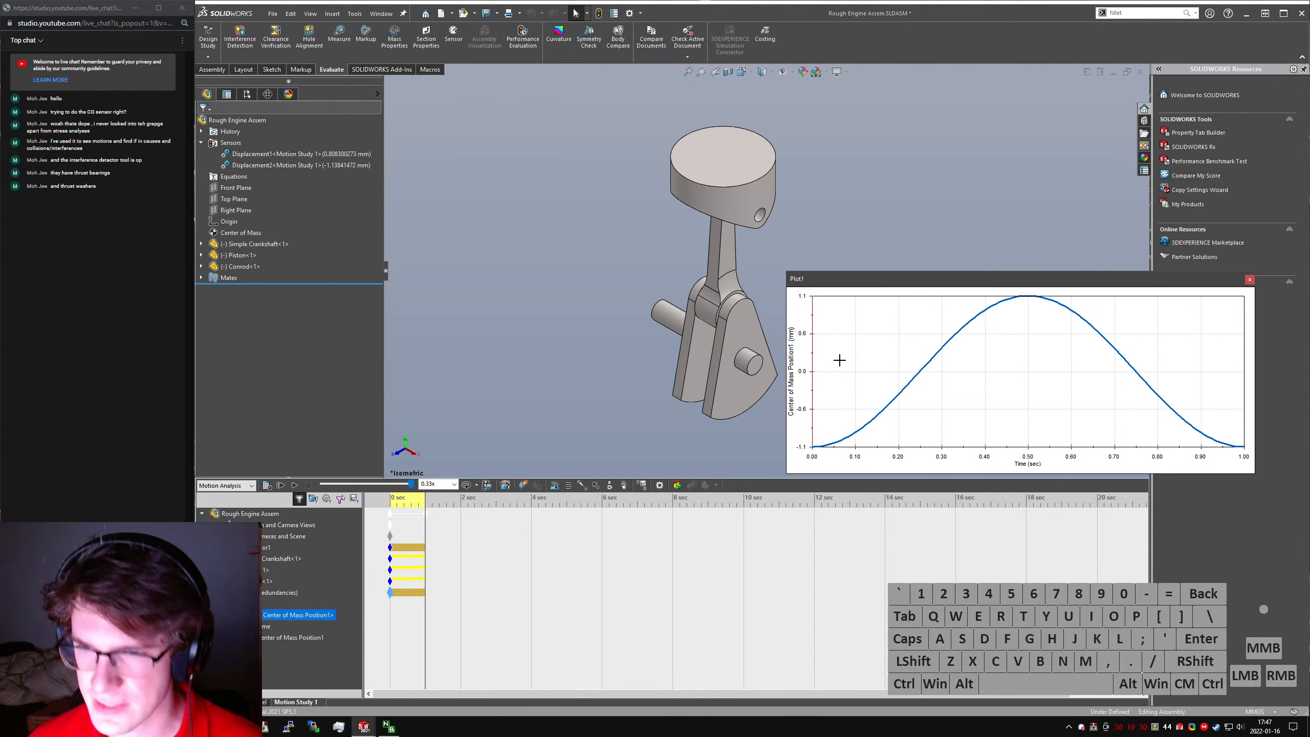
- Check the definition and sensor property options of the plotted Center of Mass Position result, cancel without changes, and close the plot
right_click(292, 617)
left_click(330, 510)
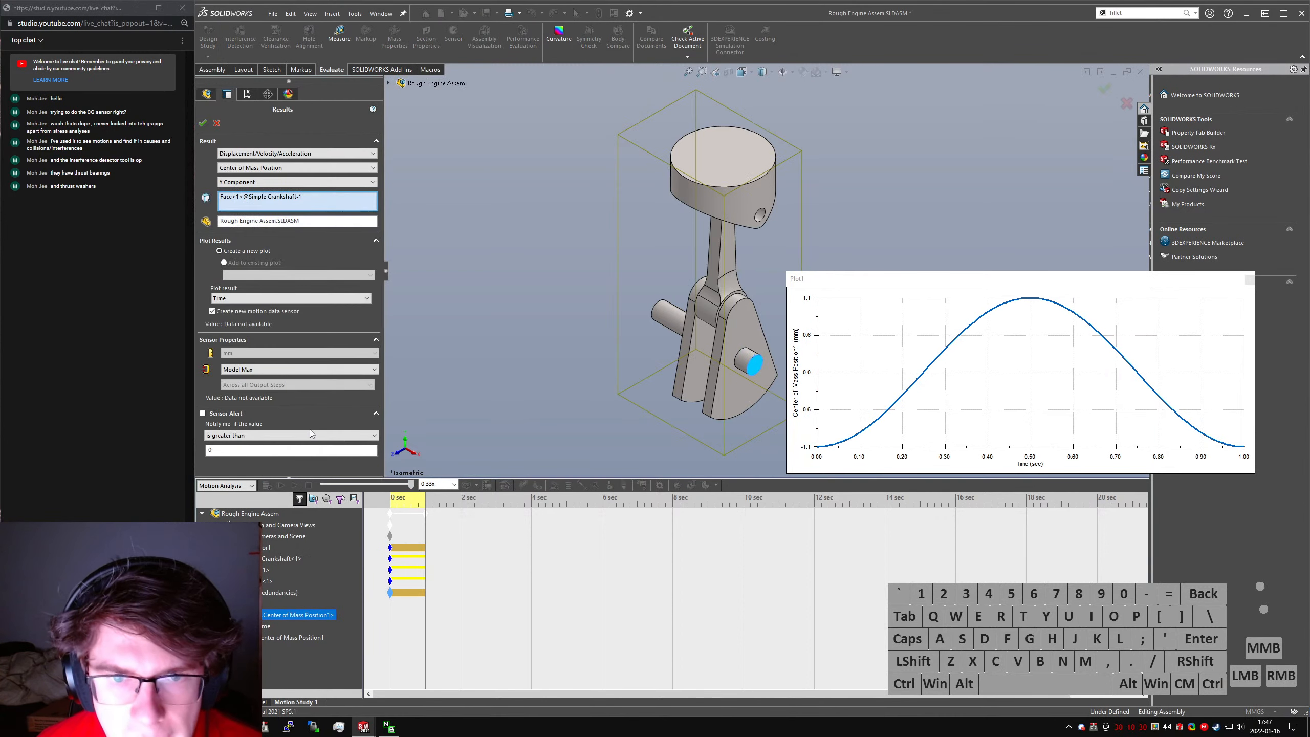
left_click(297, 373)
left_click(297, 372)
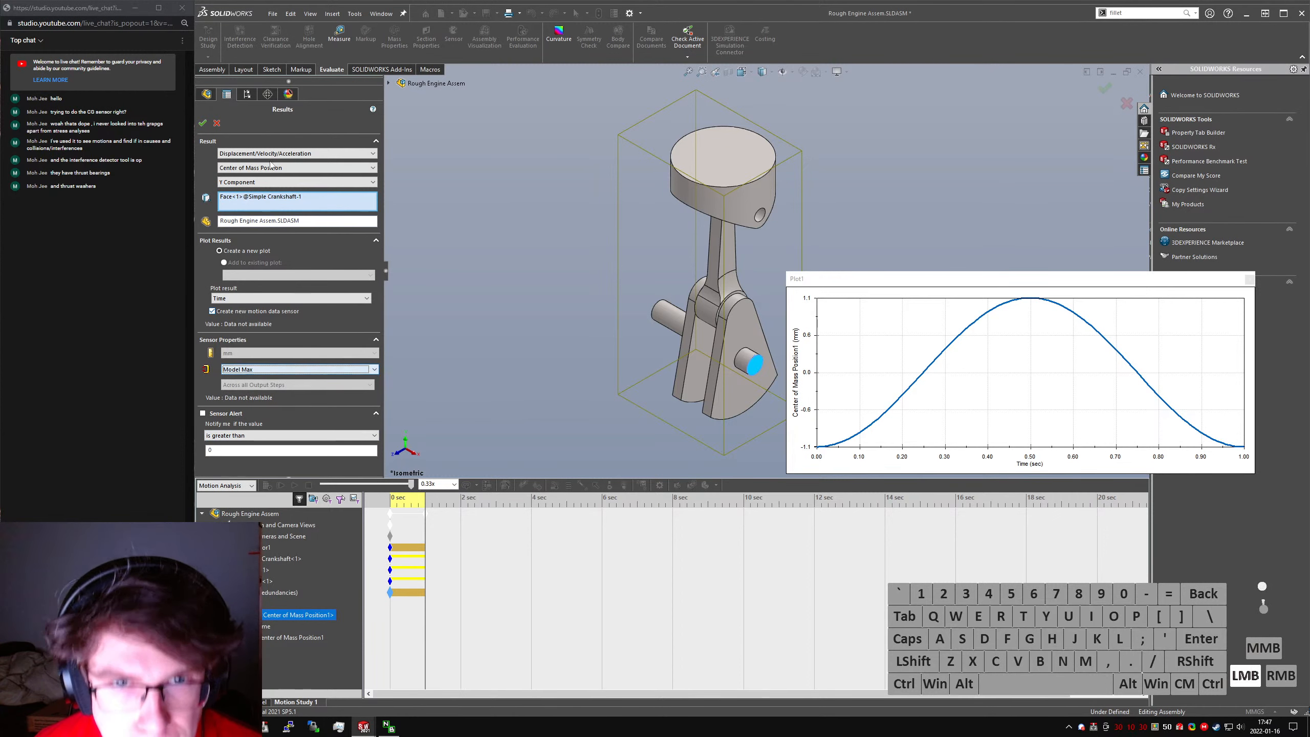
left_click(216, 123)
left_click(739, 398)
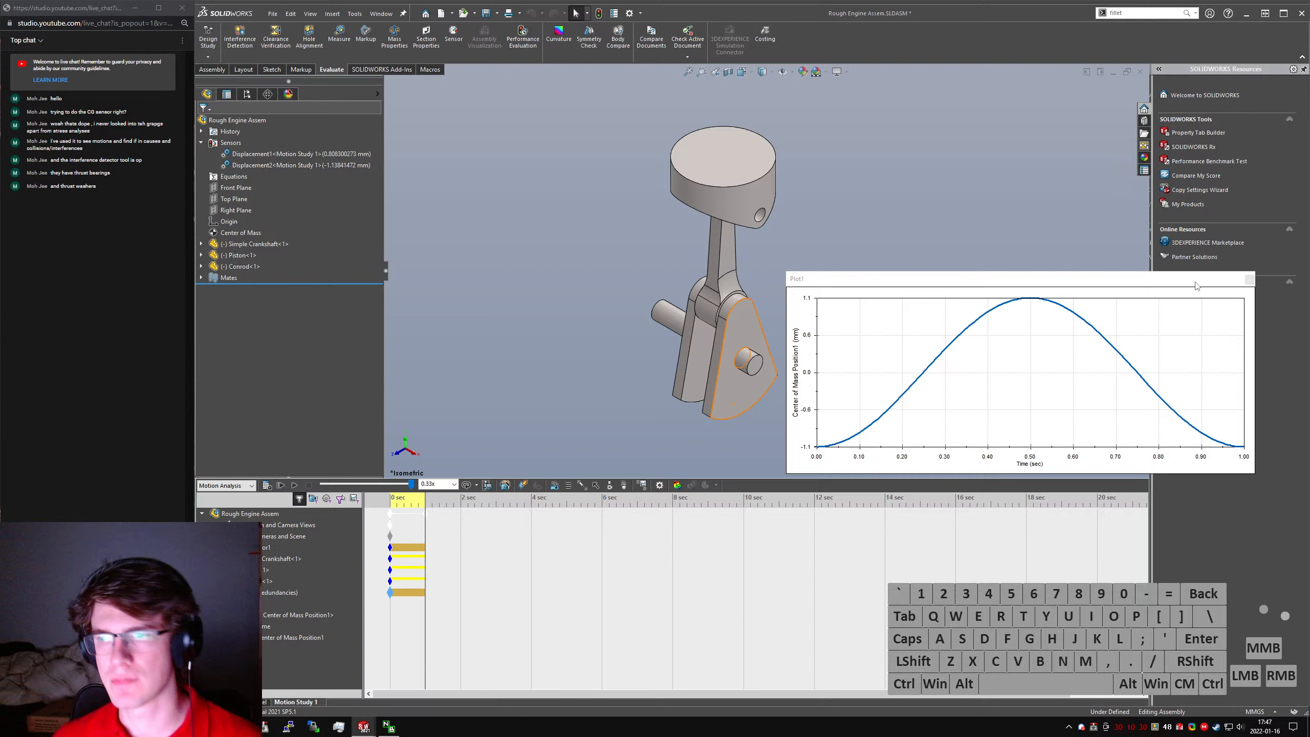
left_click(1250, 280)
- Open Sketch2, the web profile under Boss-Extrude1 of the Simple Crankshaft, for editing within the assembly
middle_click_drag(702, 366, 711, 333)
scroll(710, 385, "up", 3)
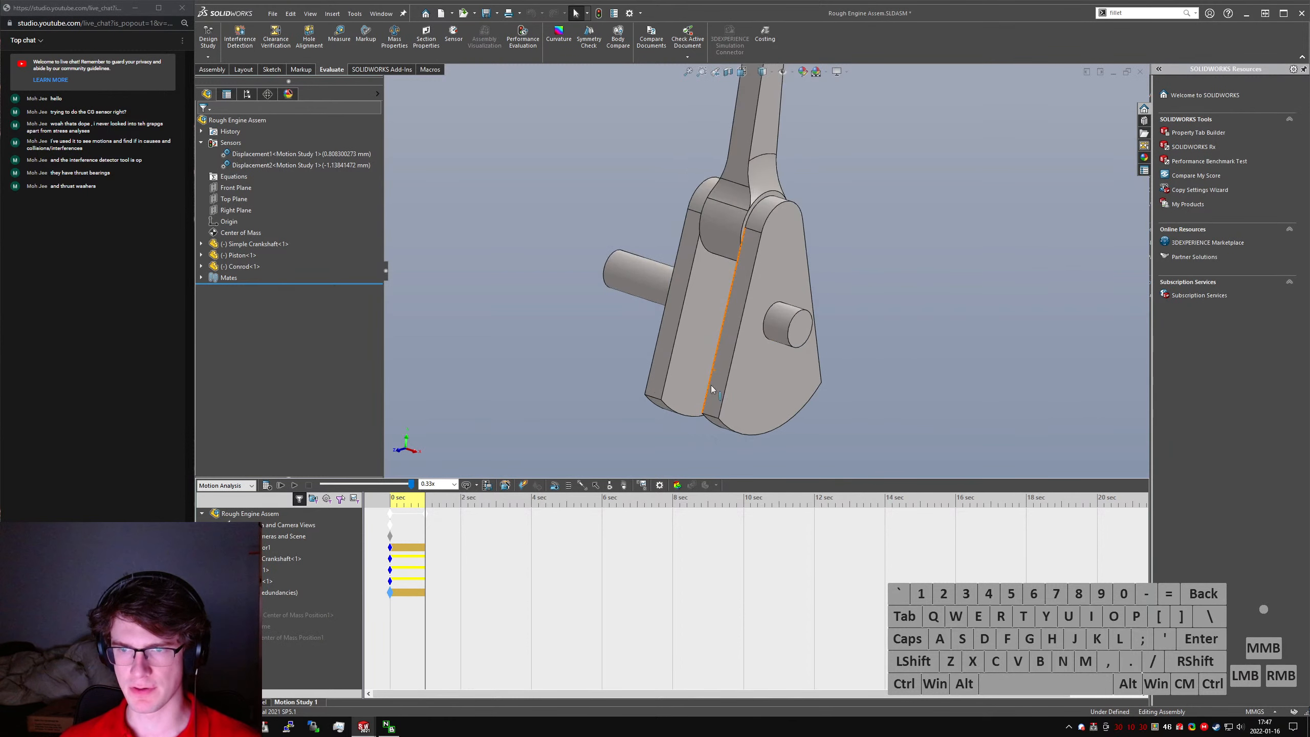
left_click(722, 395)
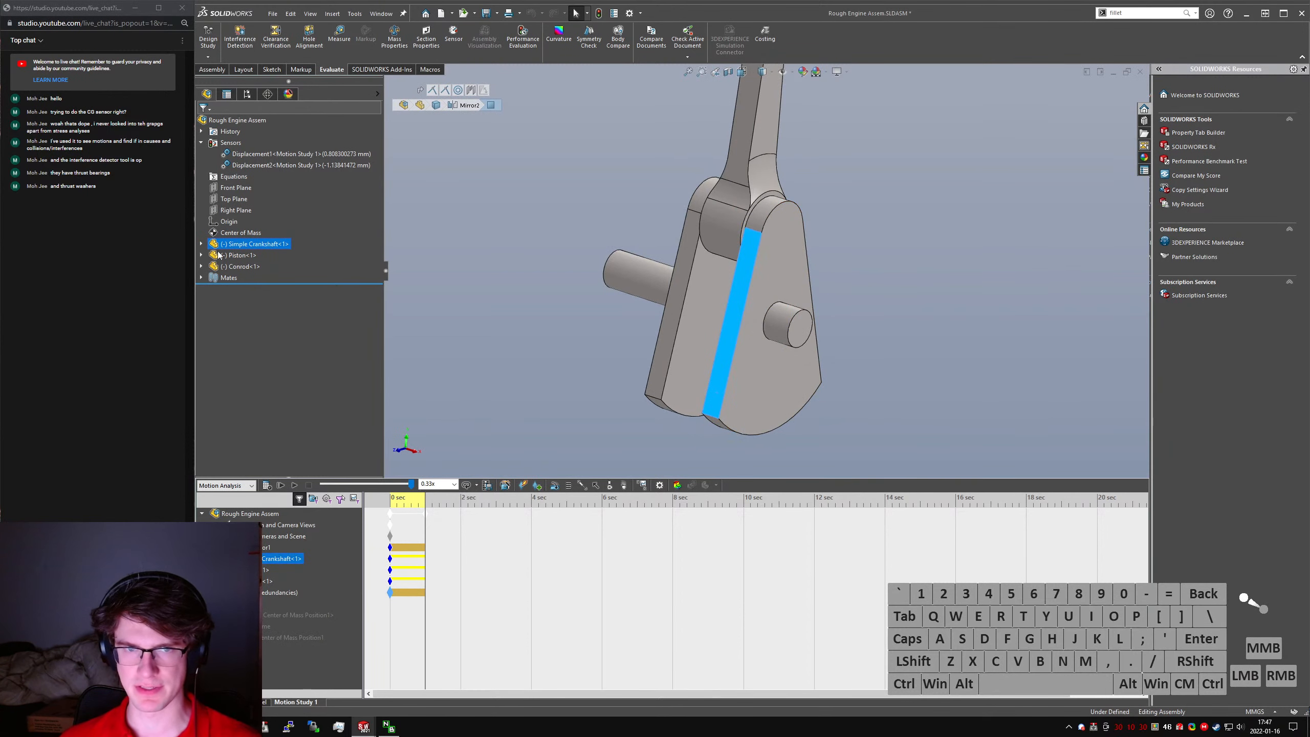
left_click(202, 245)
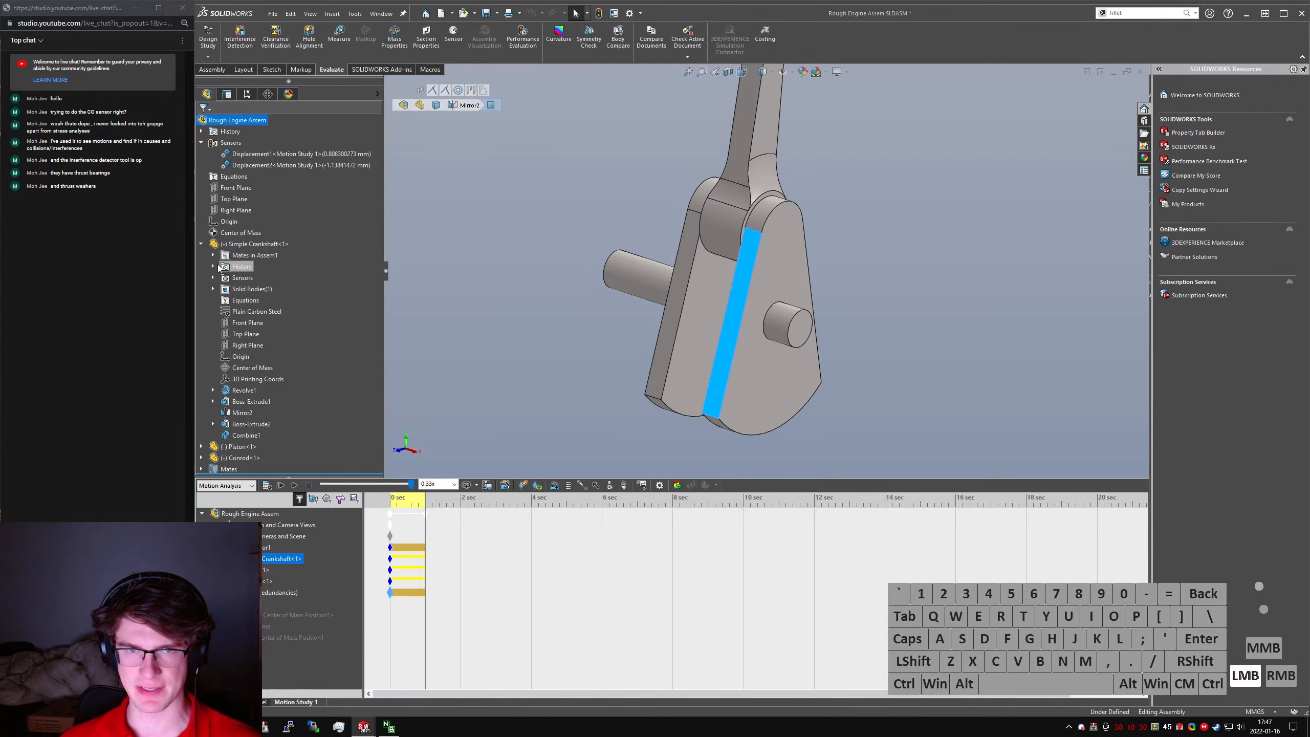
left_click(213, 390)
left_click(213, 401)
mouse_move(392, 422)
middle_mouse_down()
mouse_move(641, 340)
mouse_move(593, 351)
middle_mouse_up()
right_click(253, 414)
left_click(268, 382)
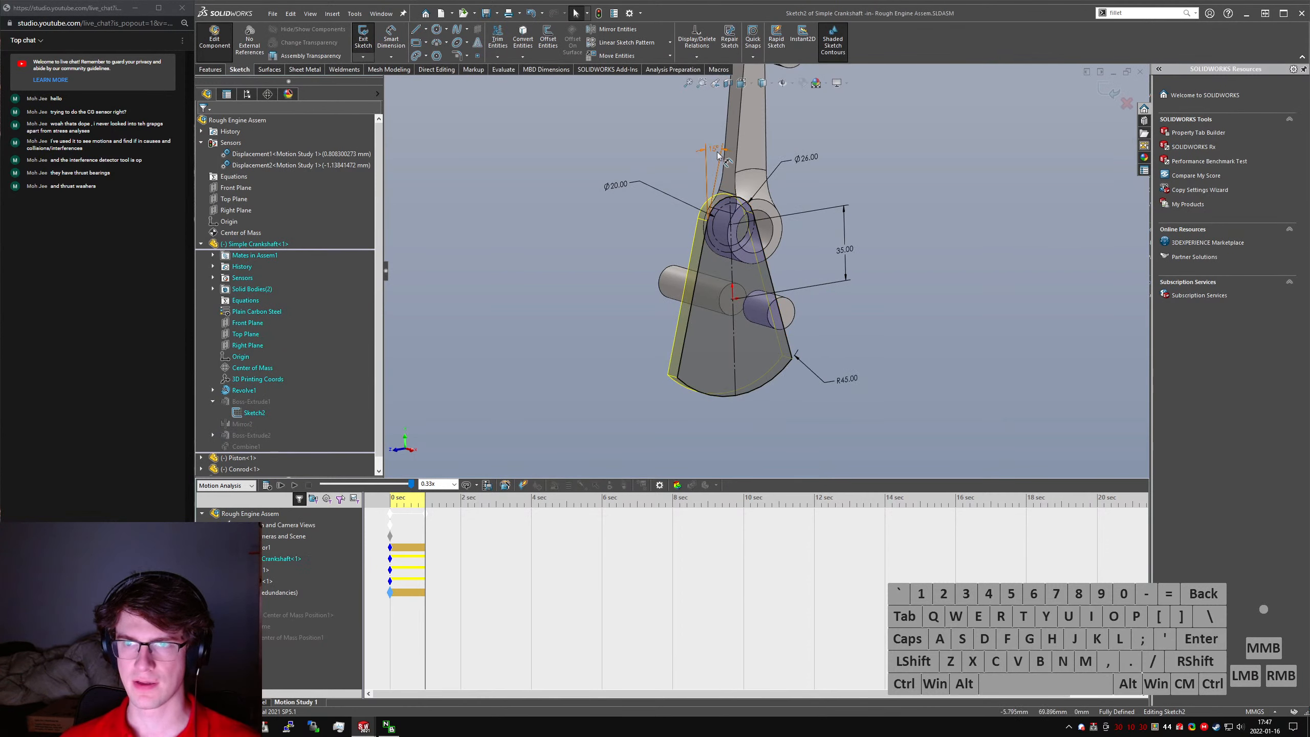
- Set the web profile's angle dimension in Sketch2 to 12.5°, return to the assembly, and save all modified documents
double_click(716, 152)
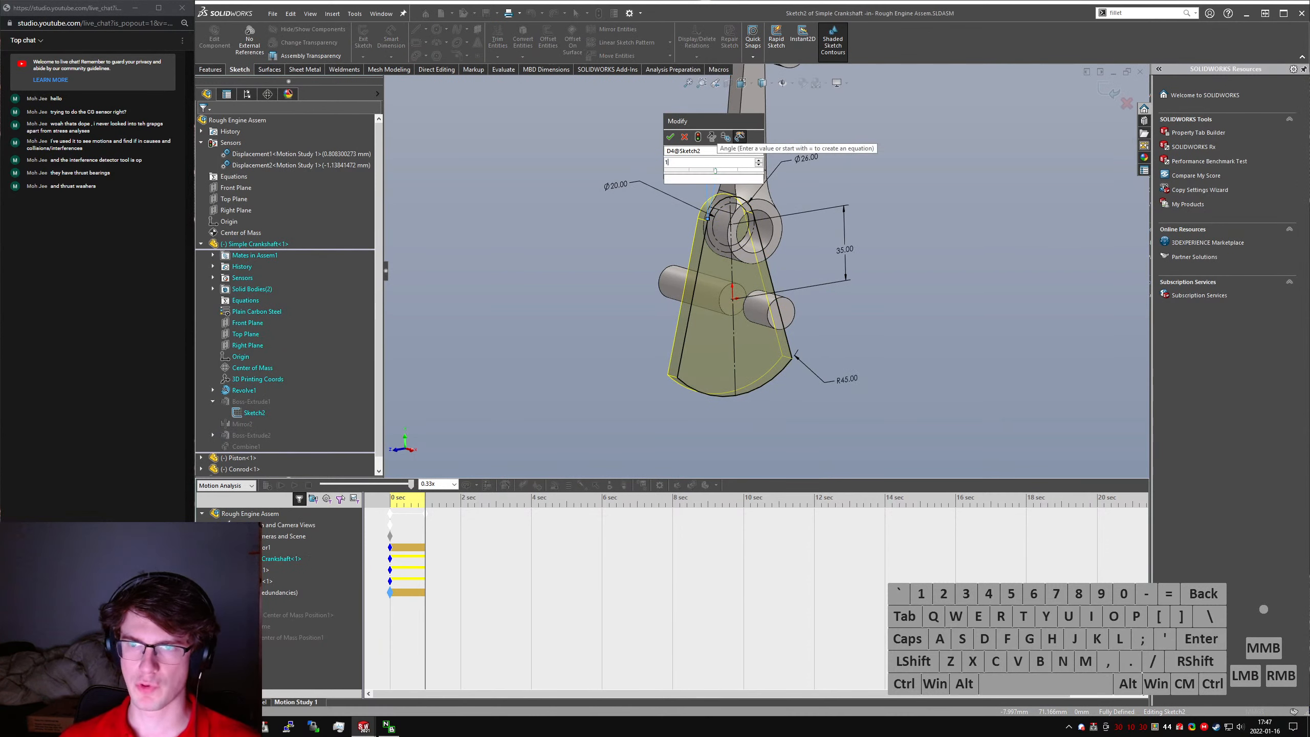
type("1")
key("Return")
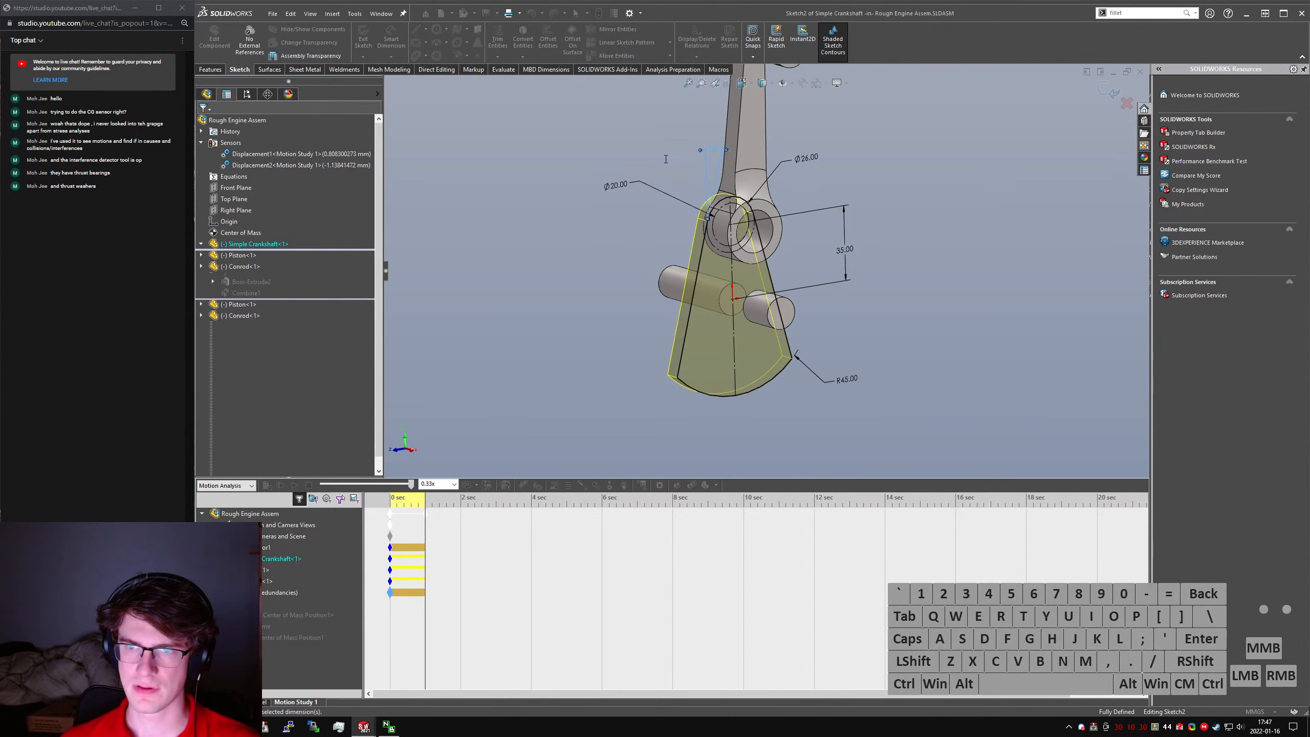
left_click(211, 40)
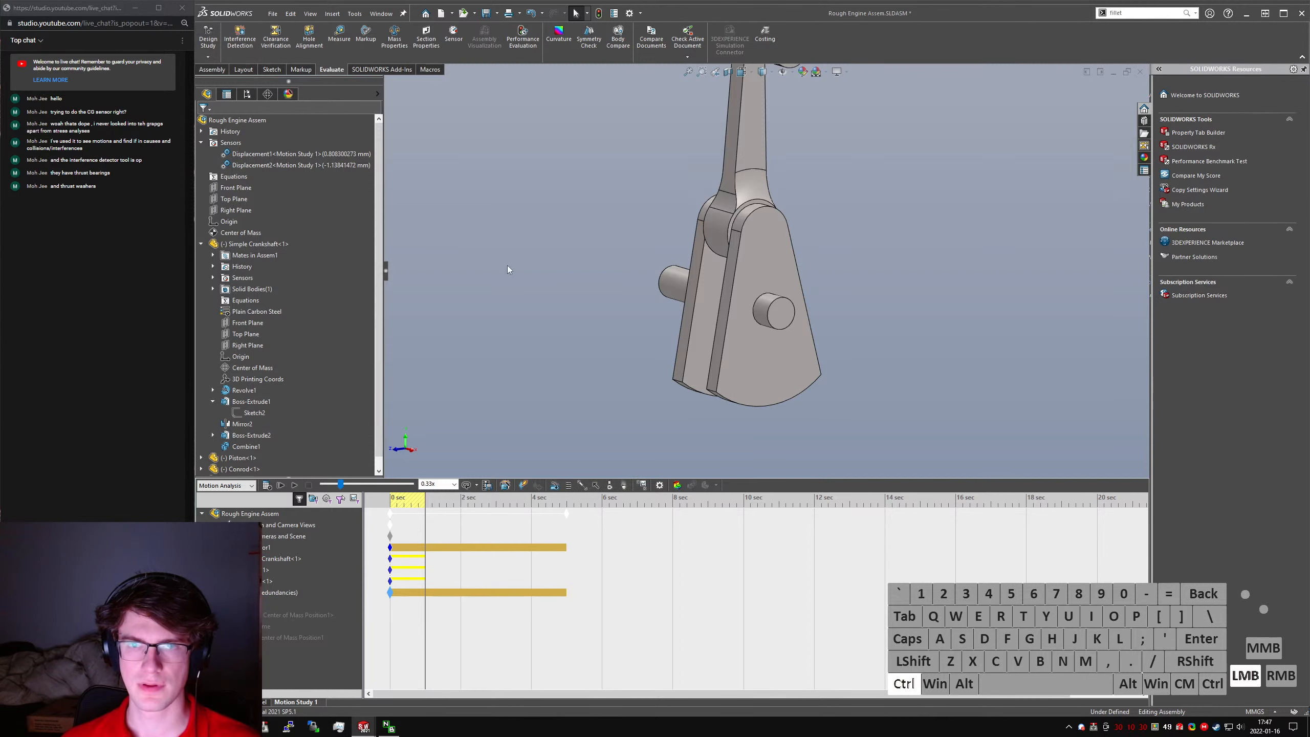
key("ctrl+s")
left_click(587, 367)
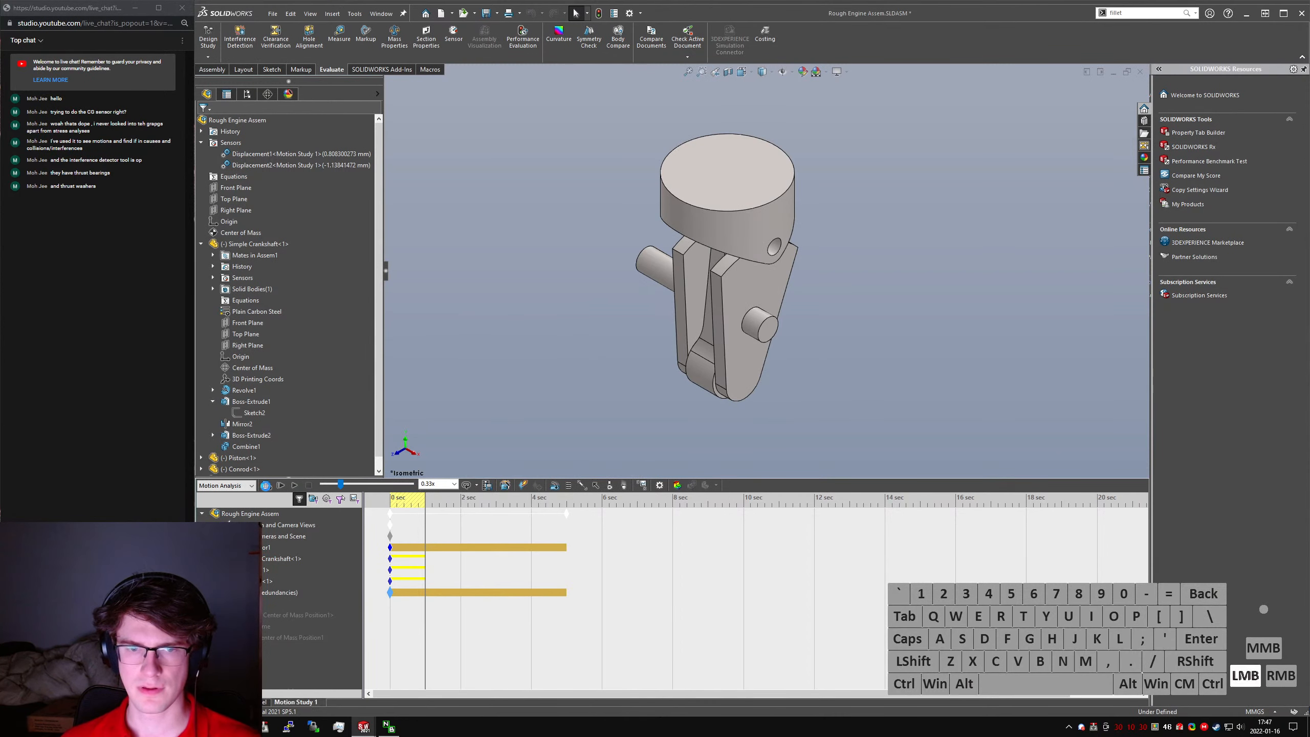
- Calculate the motion study with the modified crankshaft and set its playback speed to 1x
left_click(266, 486)
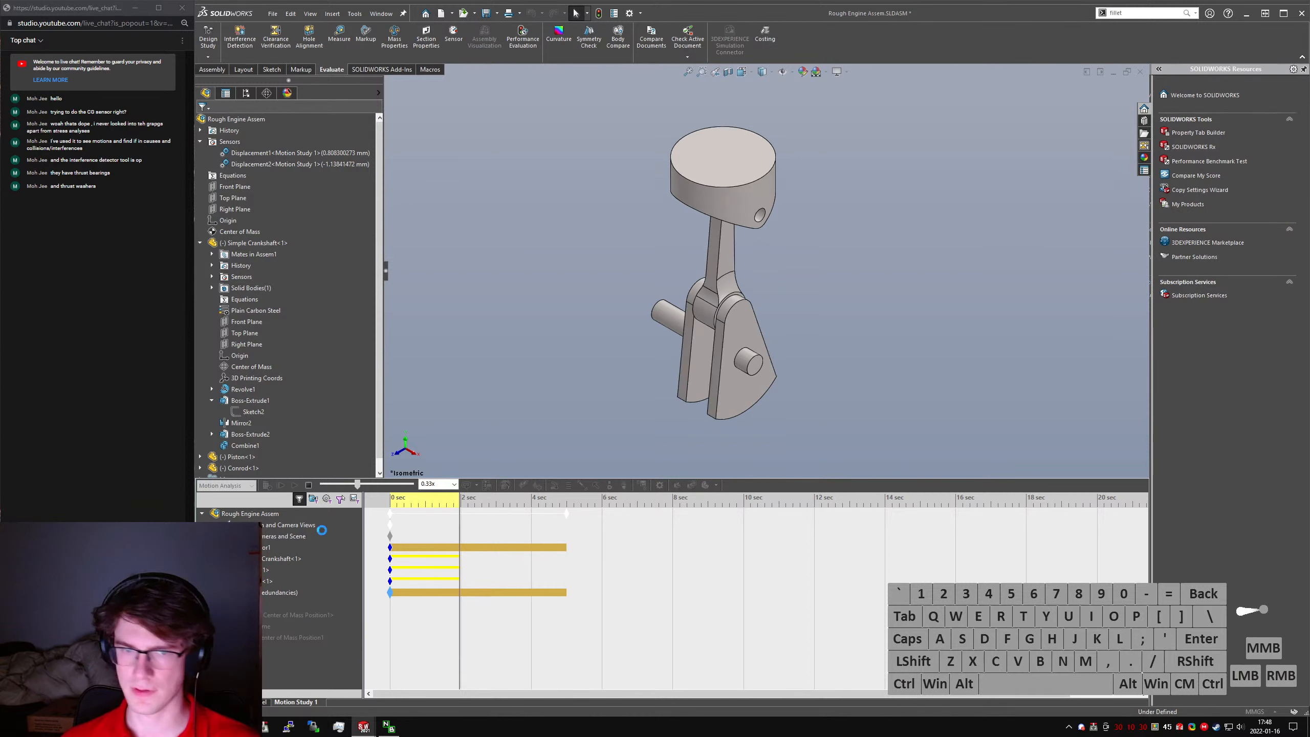
left_click(453, 484)
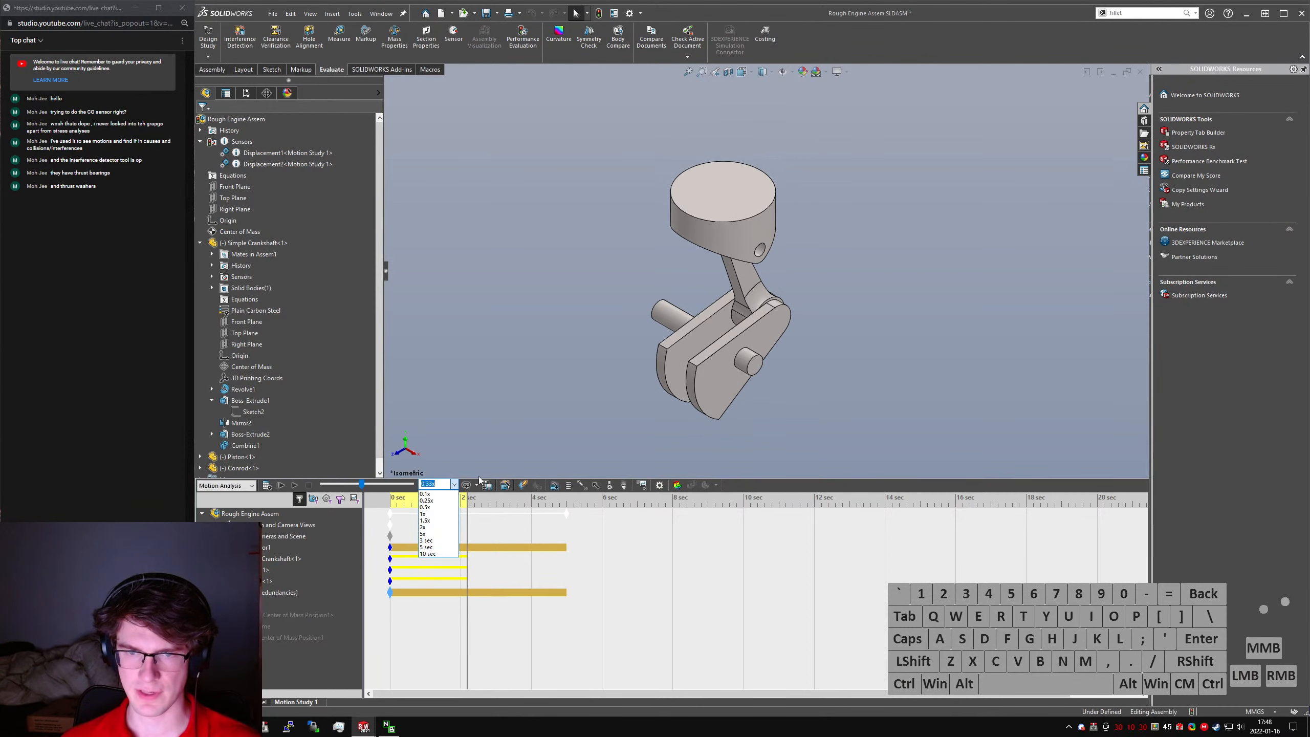
left_click(476, 486)
left_click(476, 486)
left_click(484, 500)
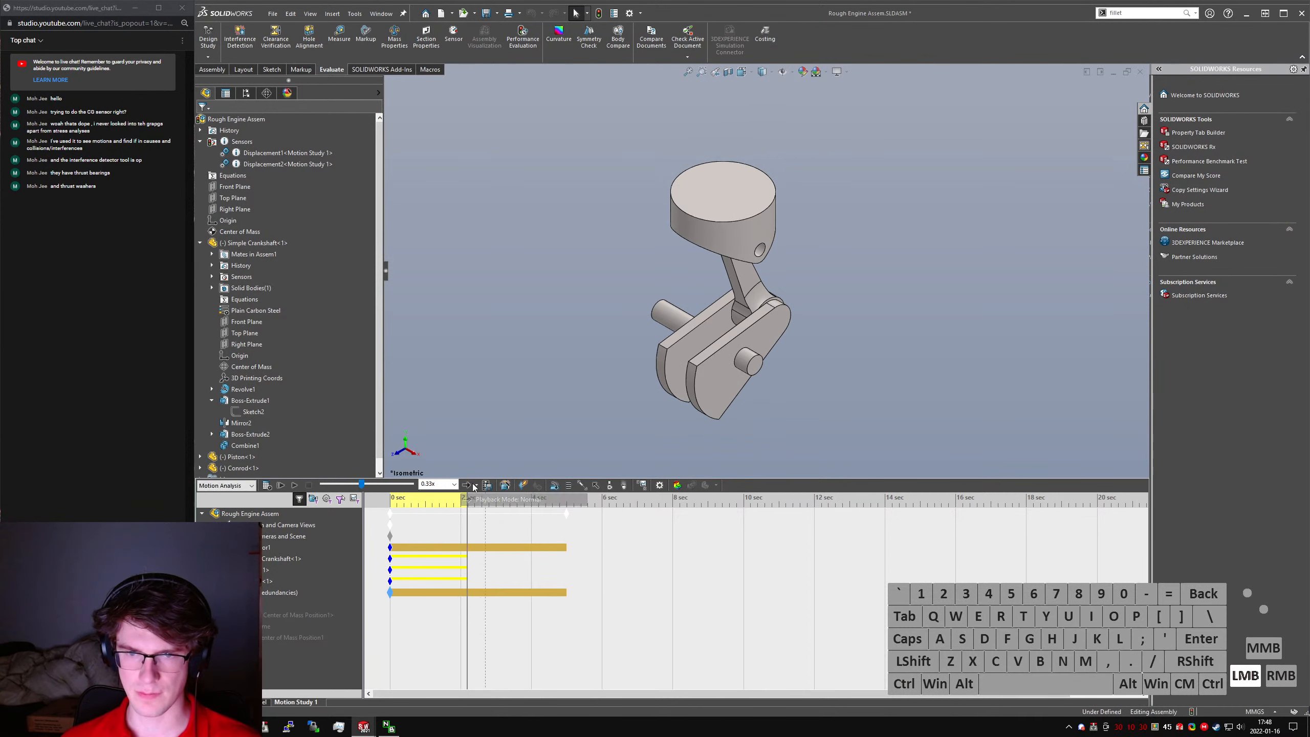
left_click(273, 486)
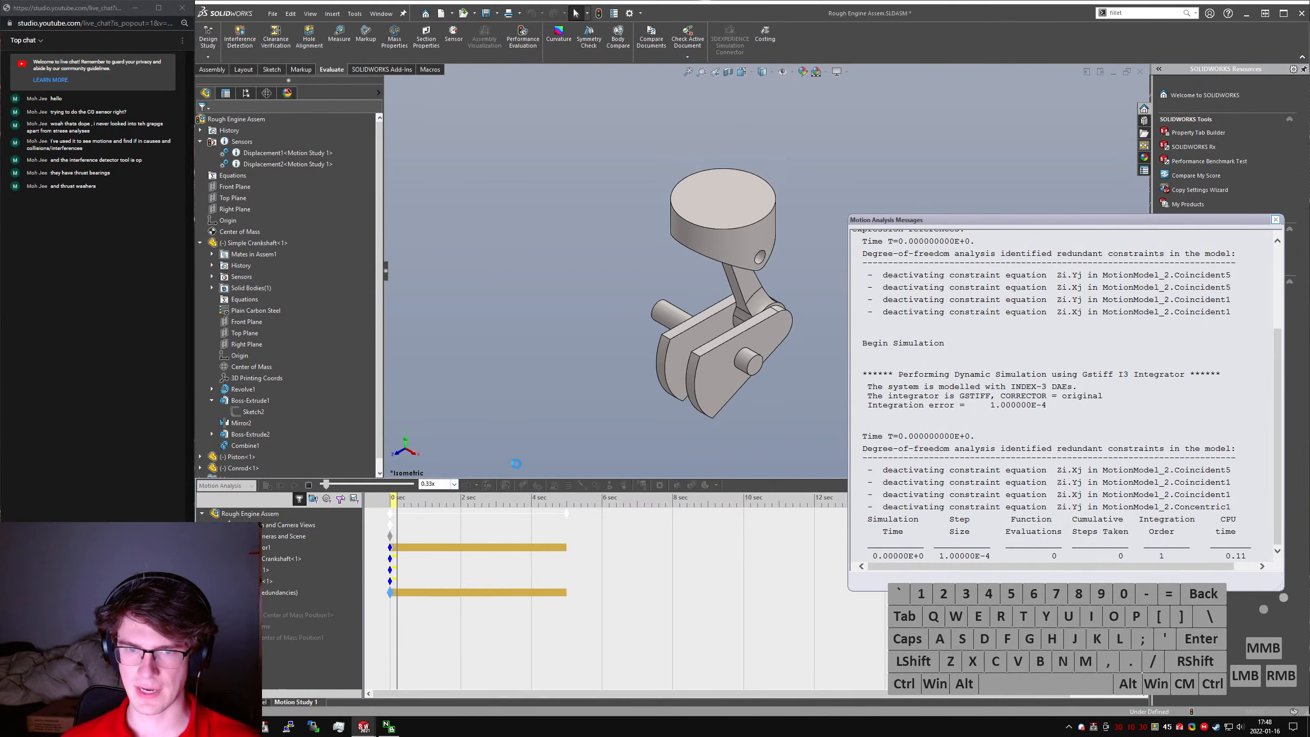
left_click(454, 484)
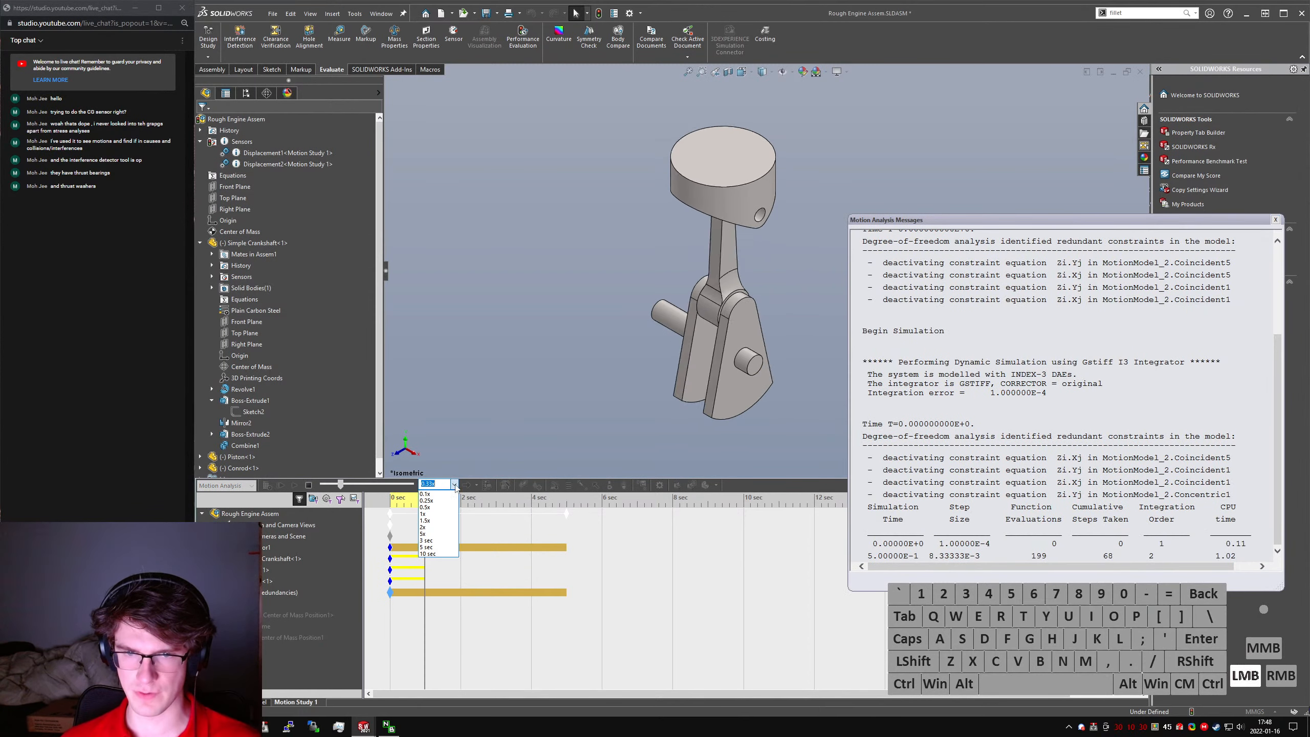
left_click(447, 514)
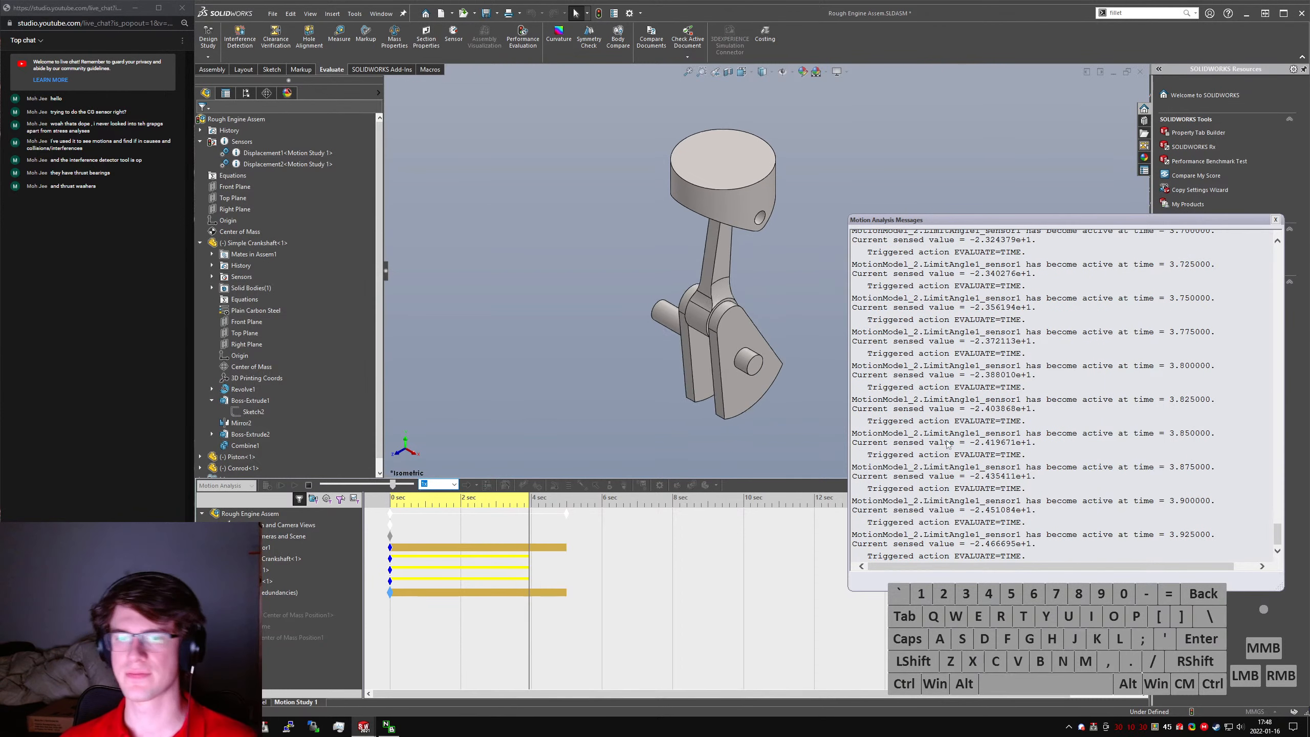
- Stop the running calculation, shorten the motion study to 1 second, and recalculate it, closing the analysis messages
left_click(617, 520)
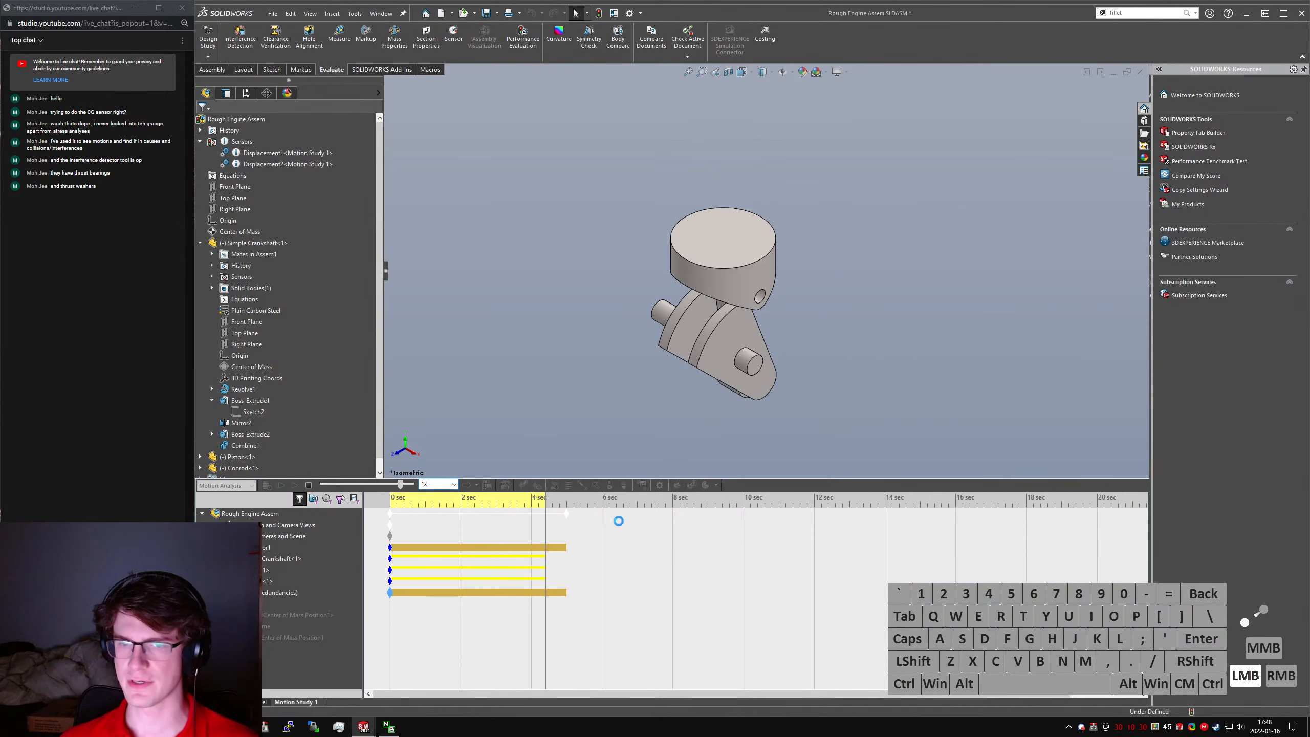
left_click(308, 485)
left_click_drag(566, 513, 425, 513)
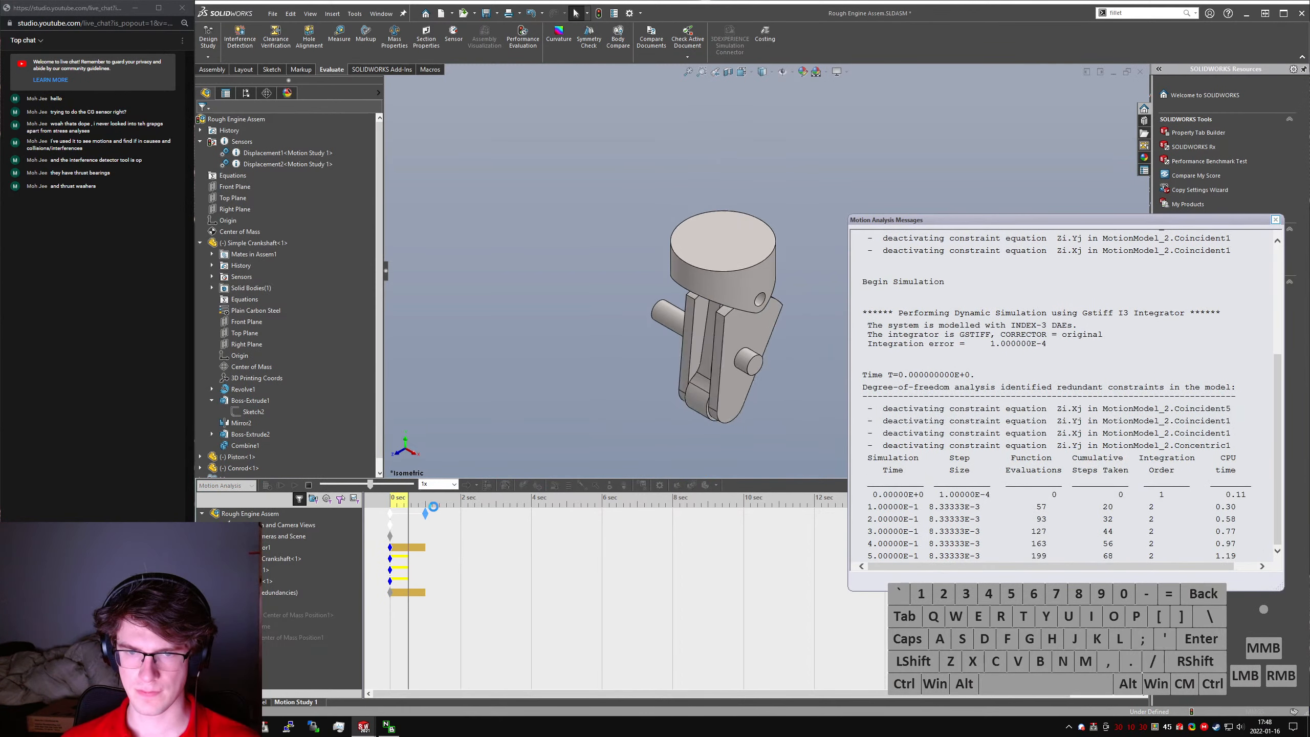
left_click(1275, 220)
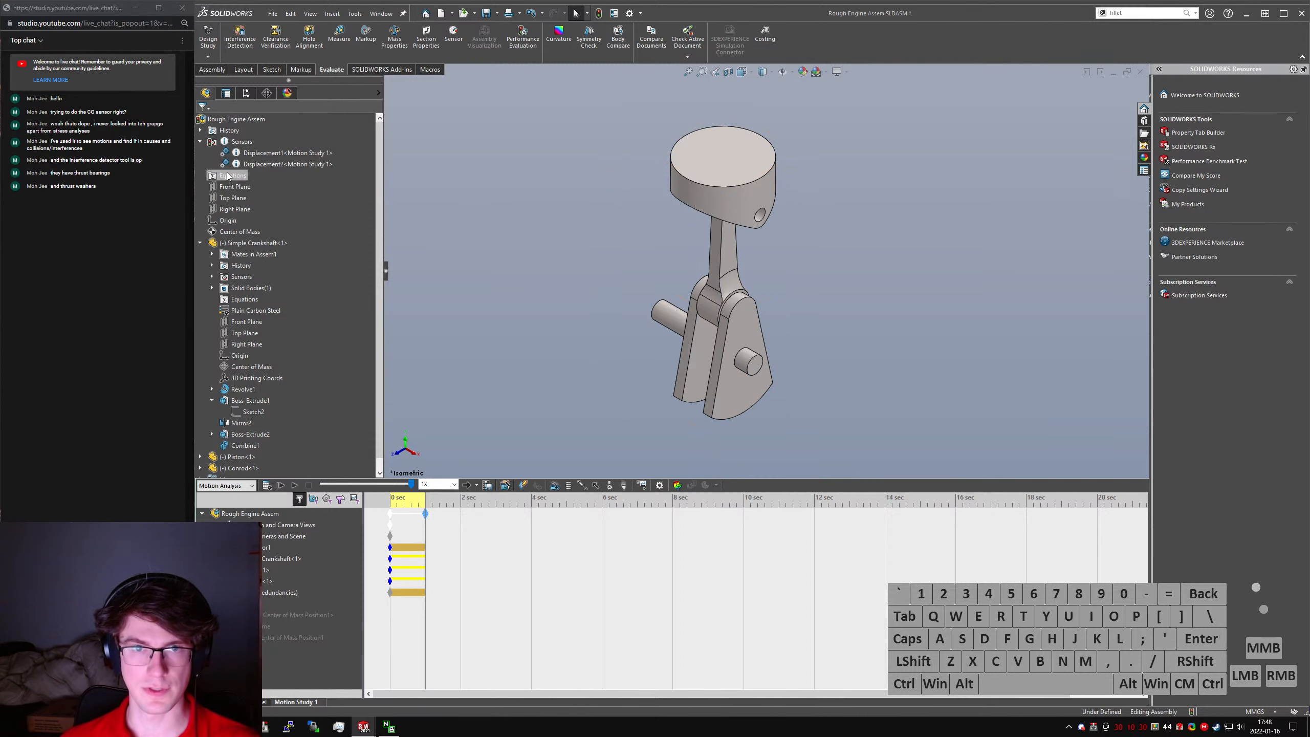
- Rebuild the assembly and check the updated values of the Displacement1 and Displacement2 sensors
left_click(516, 200)
key("ctrl+q")
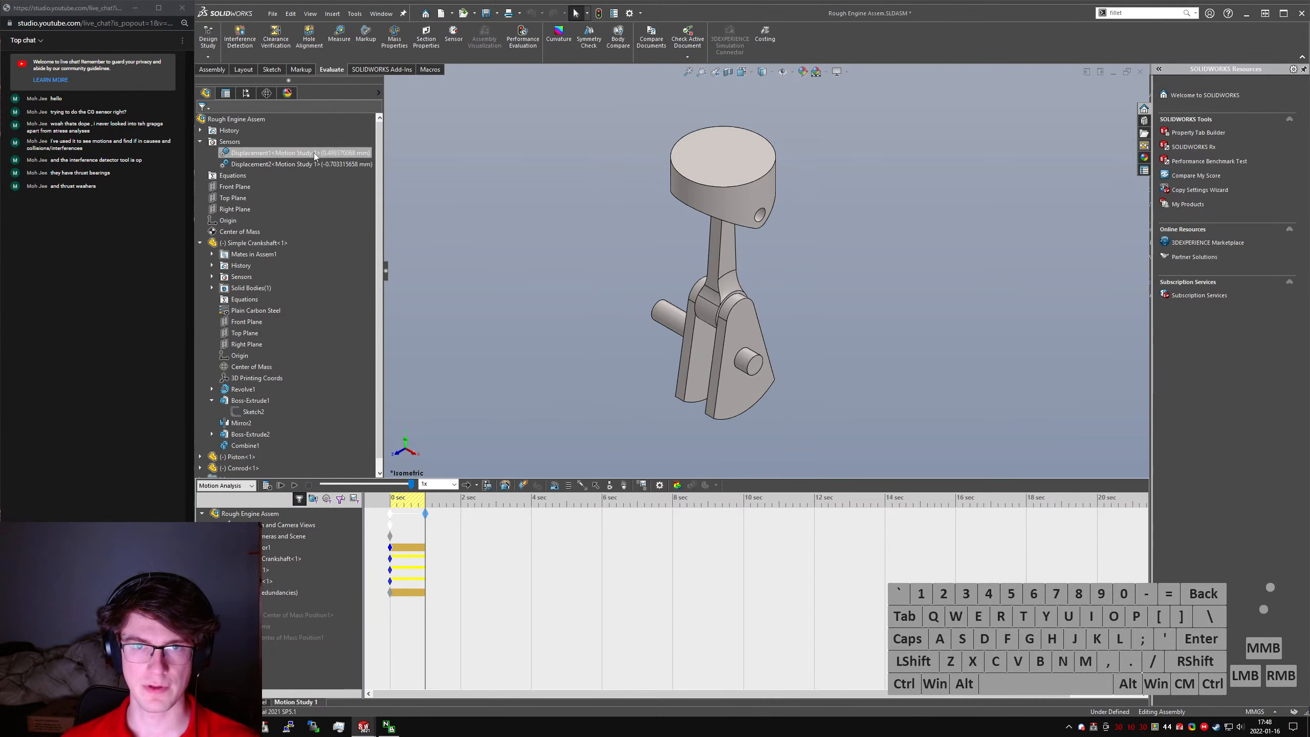
left_click(349, 155)
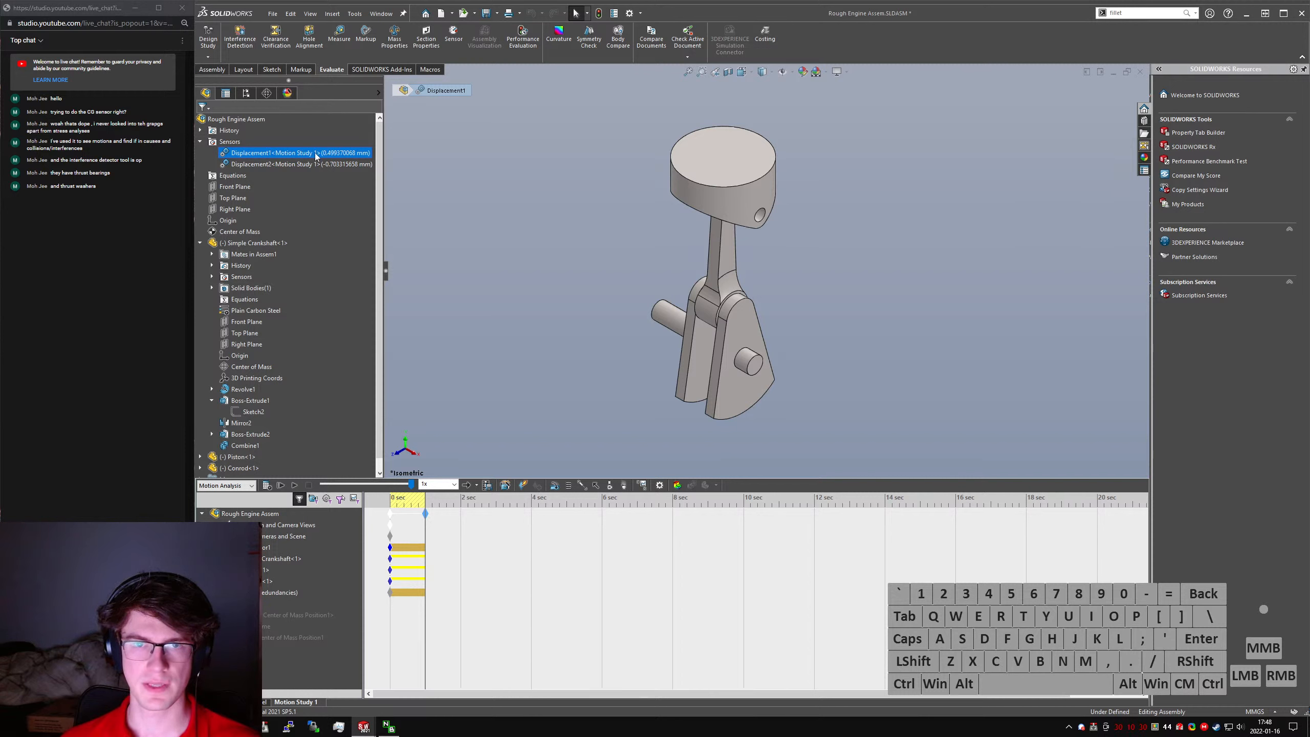
left_click(330, 165)
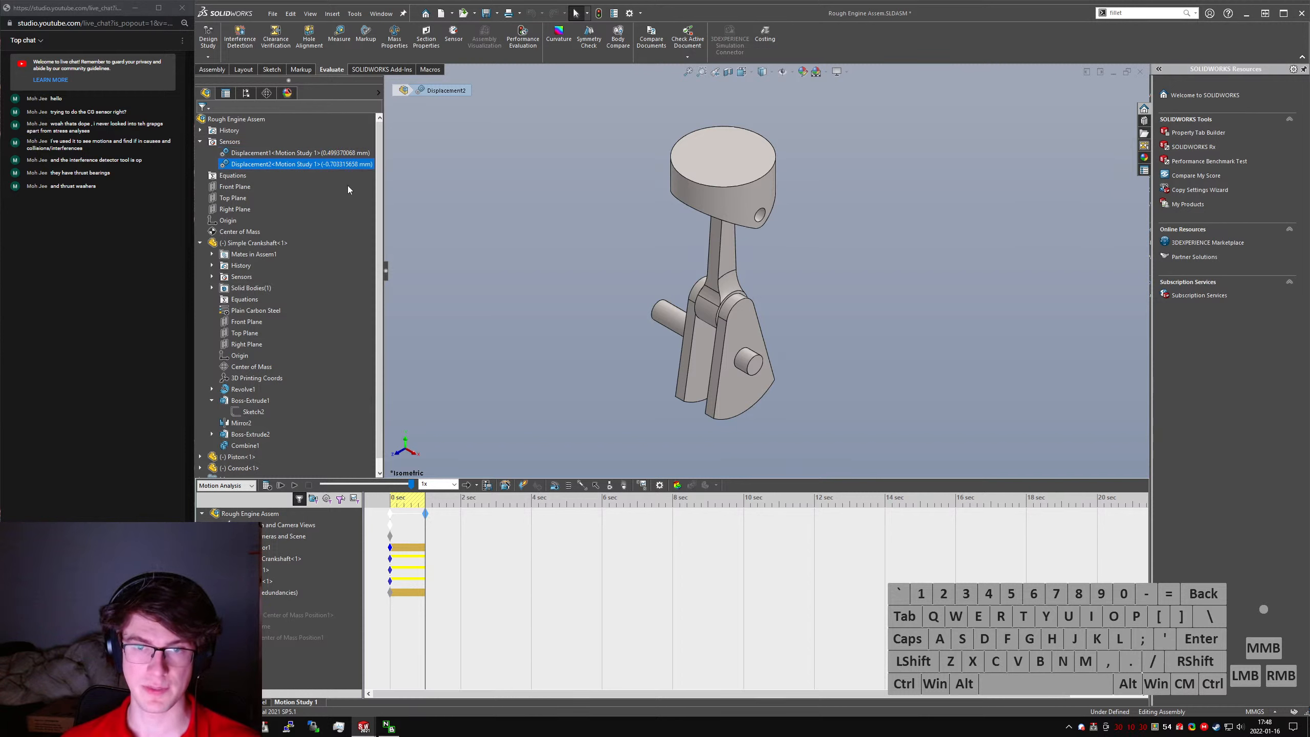
- Show the plot of the motion study's first Center of Mass Position result, read its range, and close it
right_click(331, 614)
left_click(294, 542)
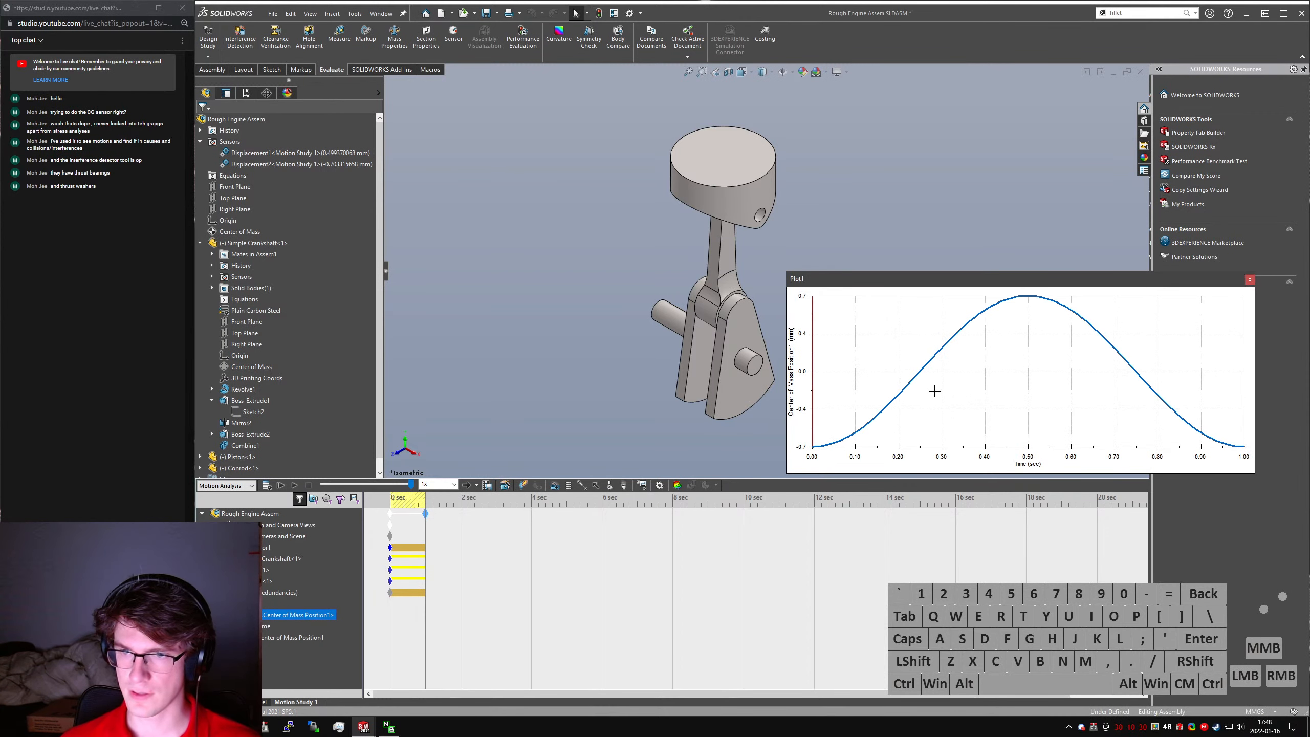
left_click(1249, 280)
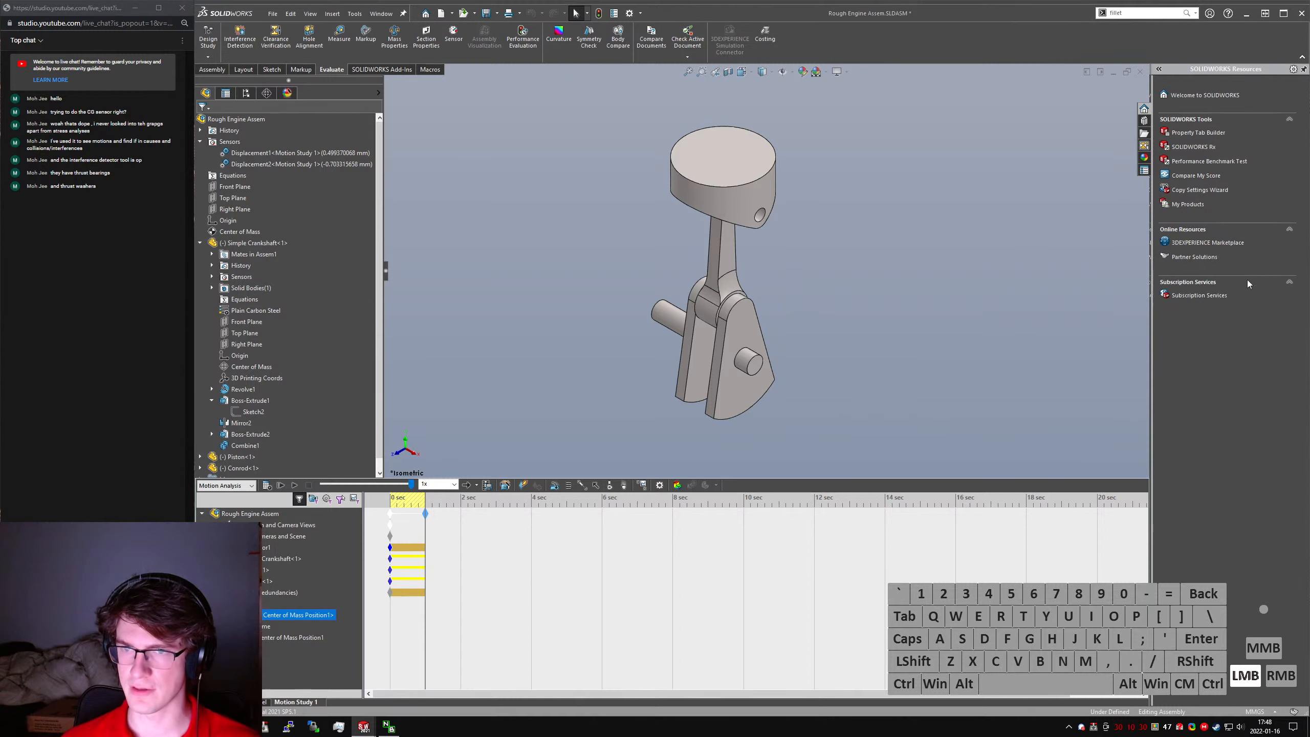
- Edit Sketch2 of the crankshaft's Boss-Extrude1, set the web's angle to 10°, and save the assembly with the modified part
left_click(720, 363)
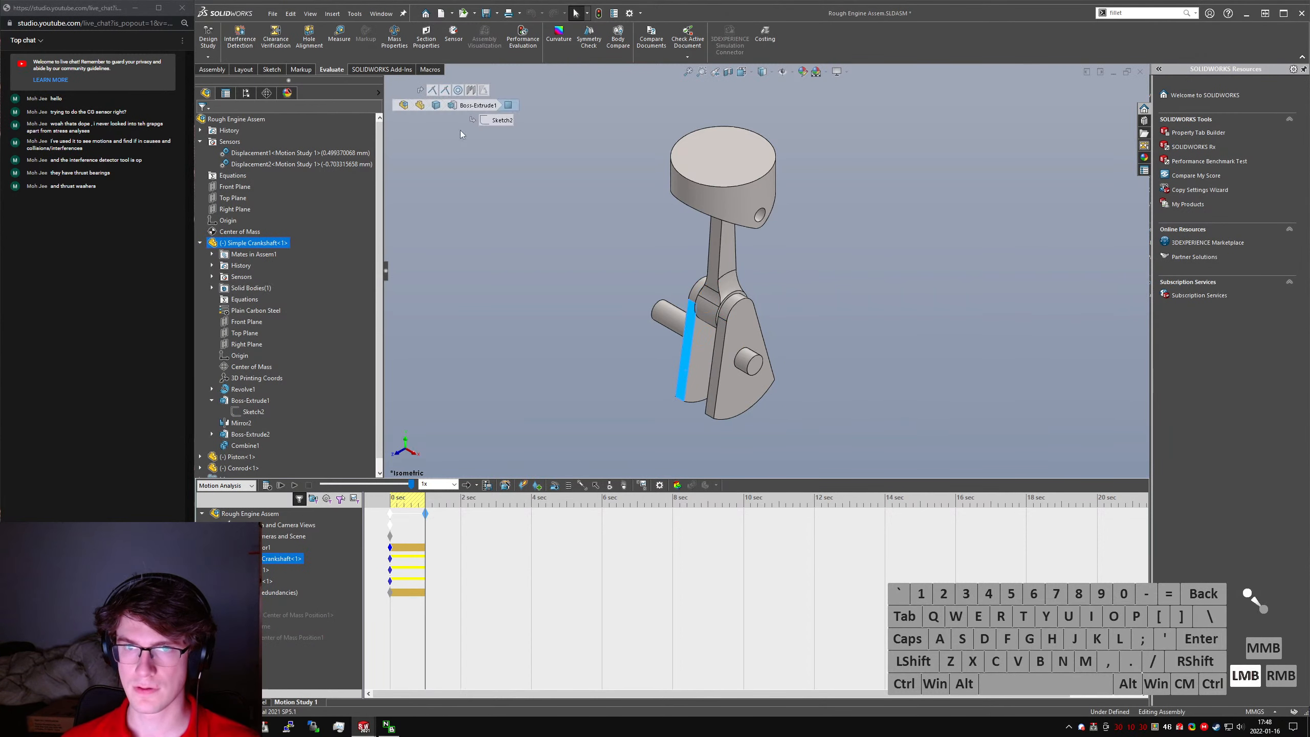
left_click(502, 120)
left_click(514, 67)
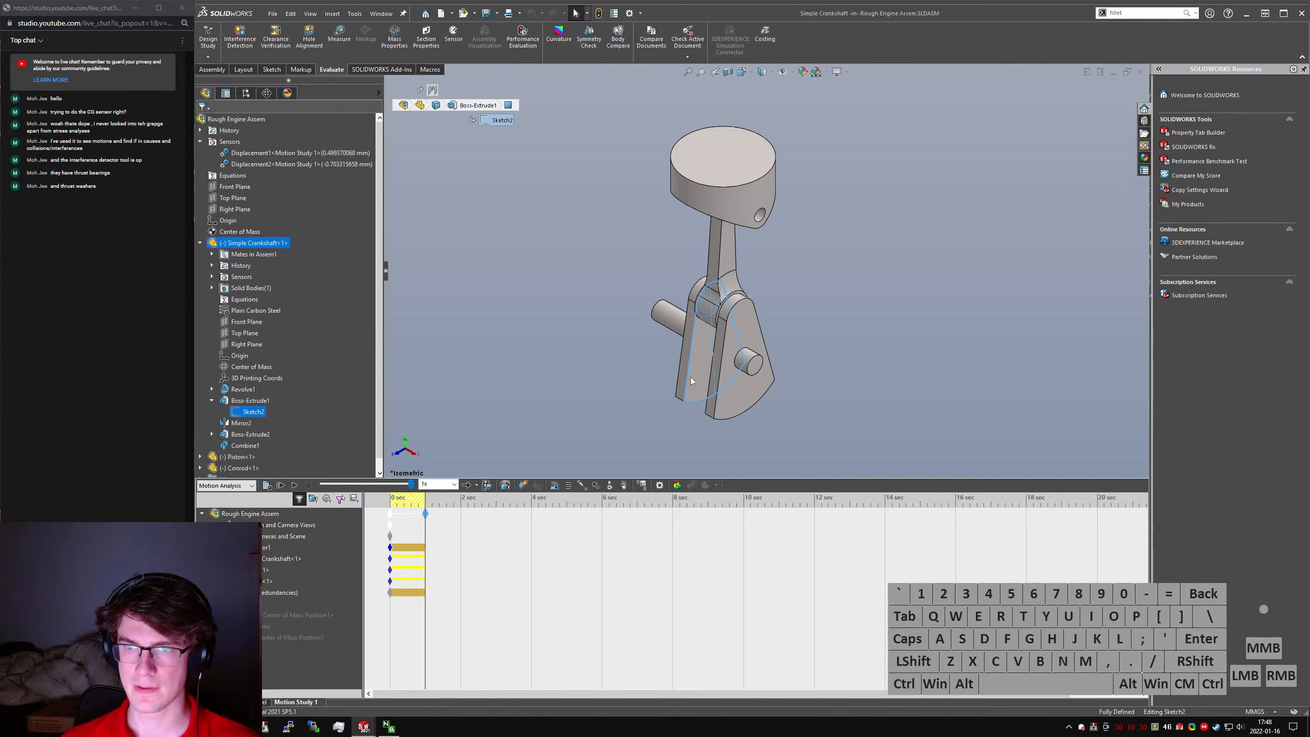
left_click(698, 269)
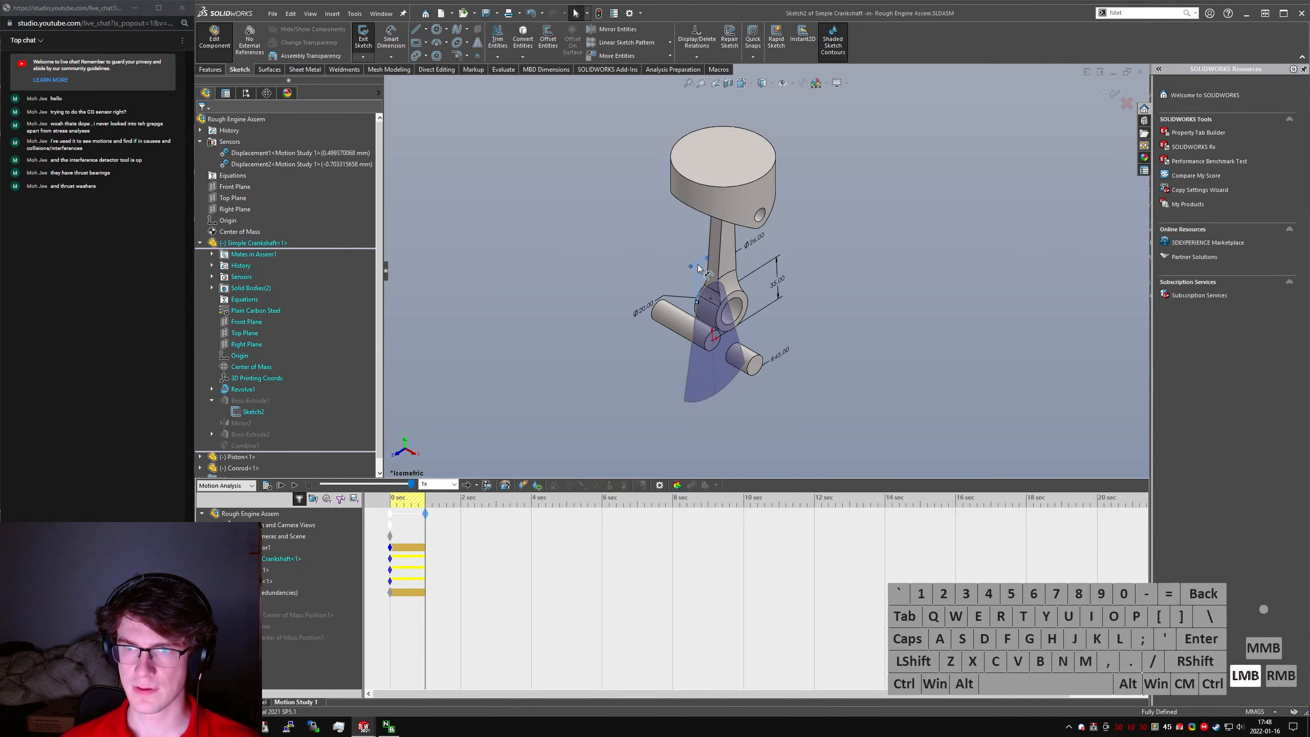
double_click(698, 266)
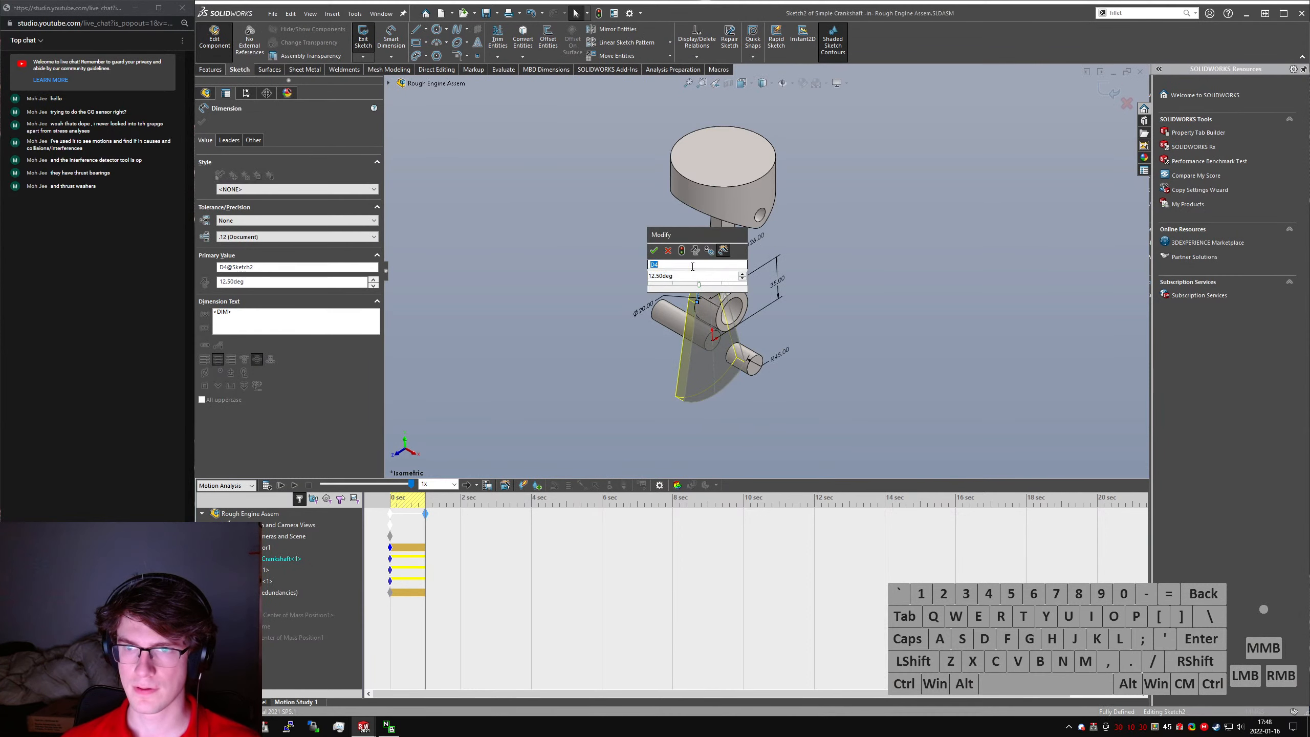
type("10")
key("Return")
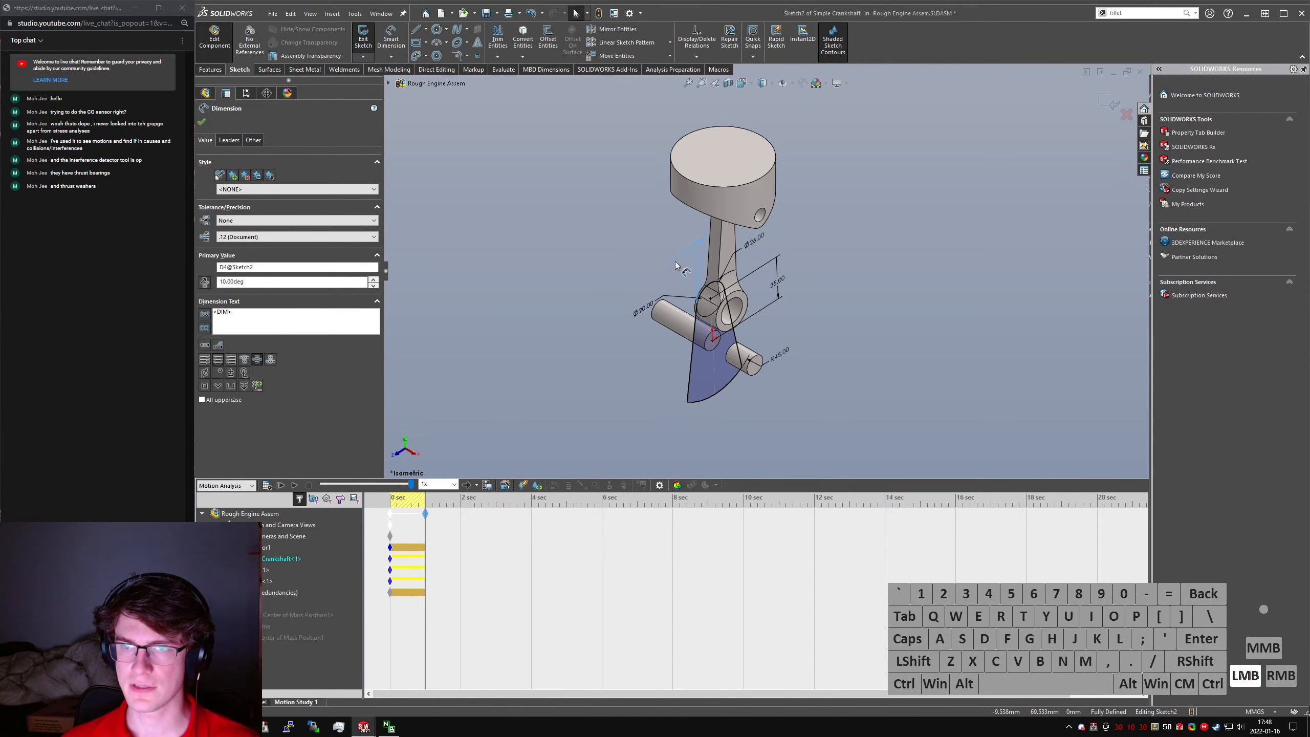
left_click_drag(676, 262, 673, 262)
left_click(214, 40)
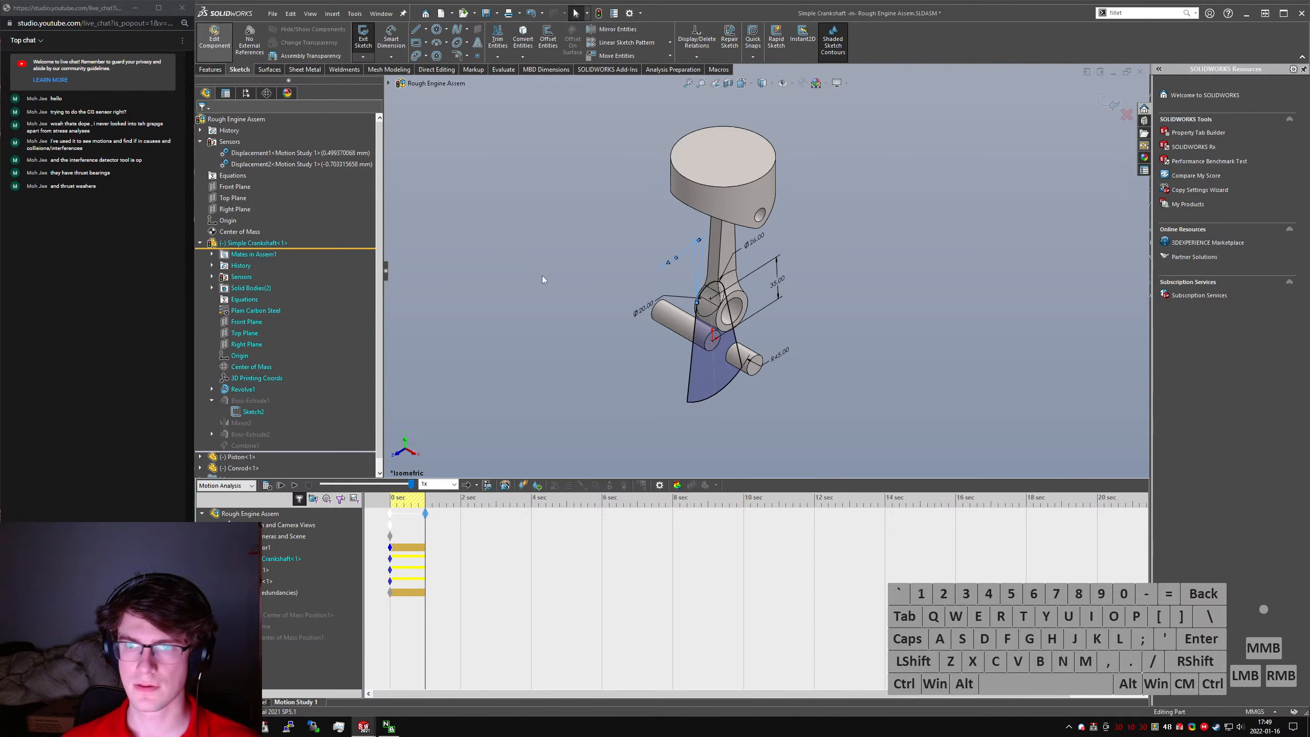
key("ctrl+s")
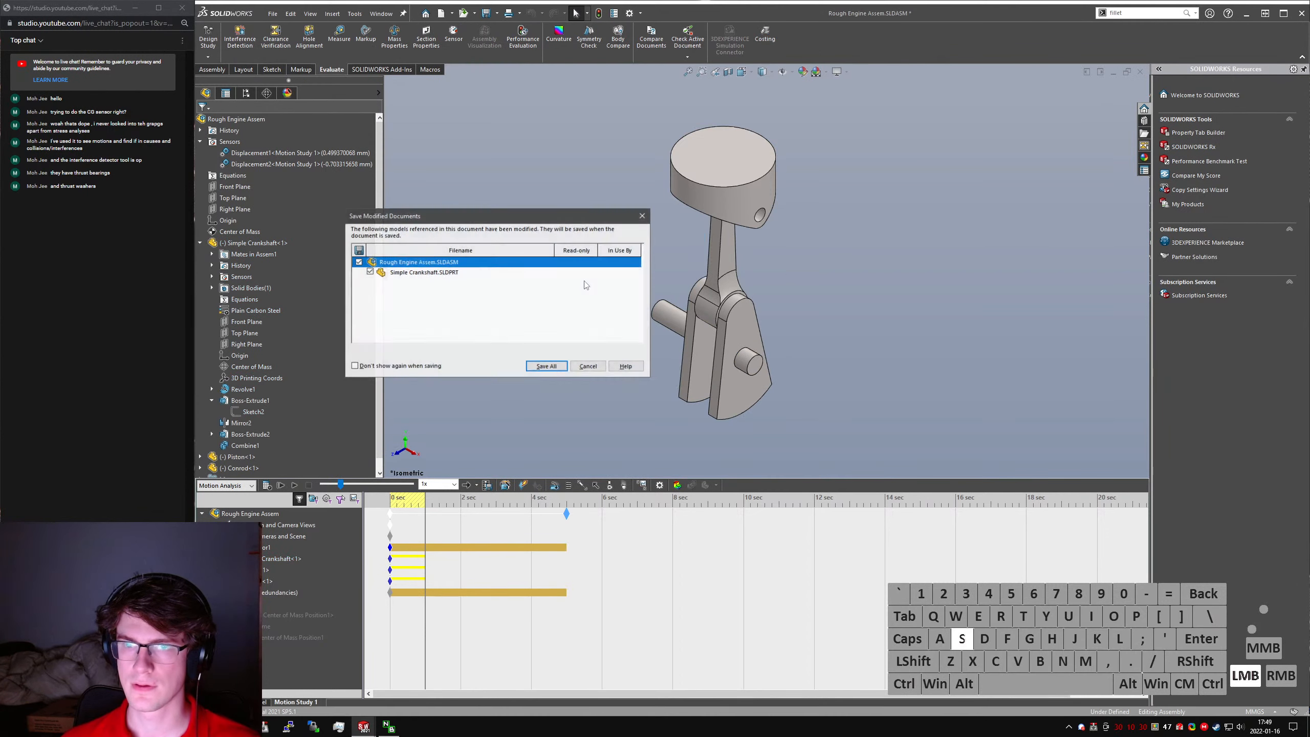
left_click(547, 368)
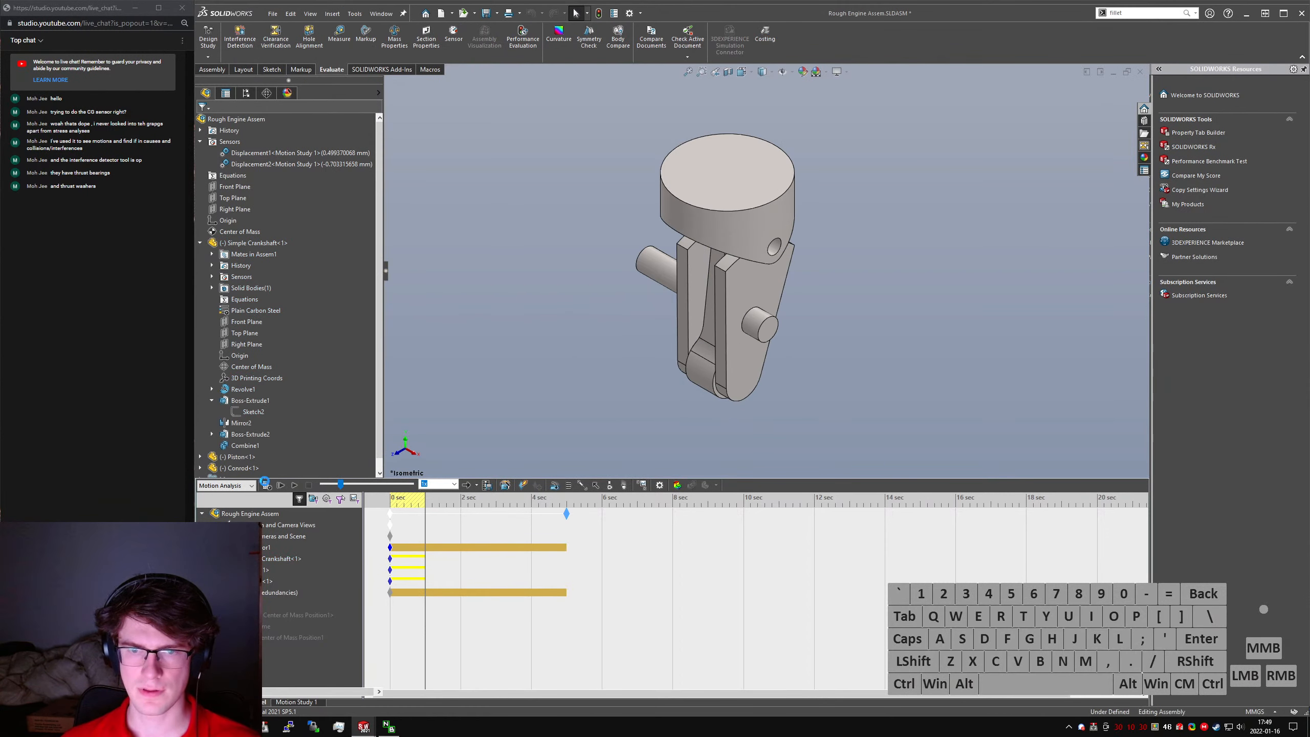
- Shorten the motion study to 1 second, recalculate it, and examine the plot of the first Center of Mass Position result
left_click_drag(566, 514, 426, 515)
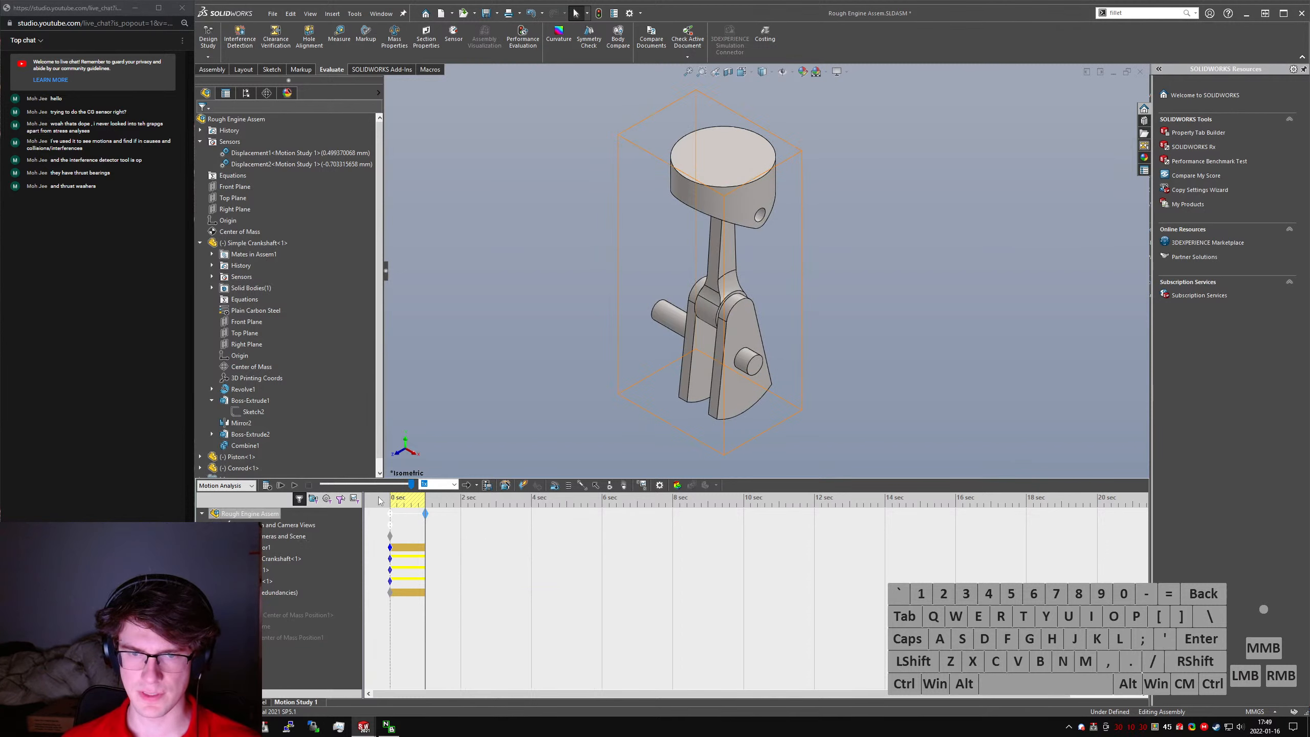
left_click(273, 488)
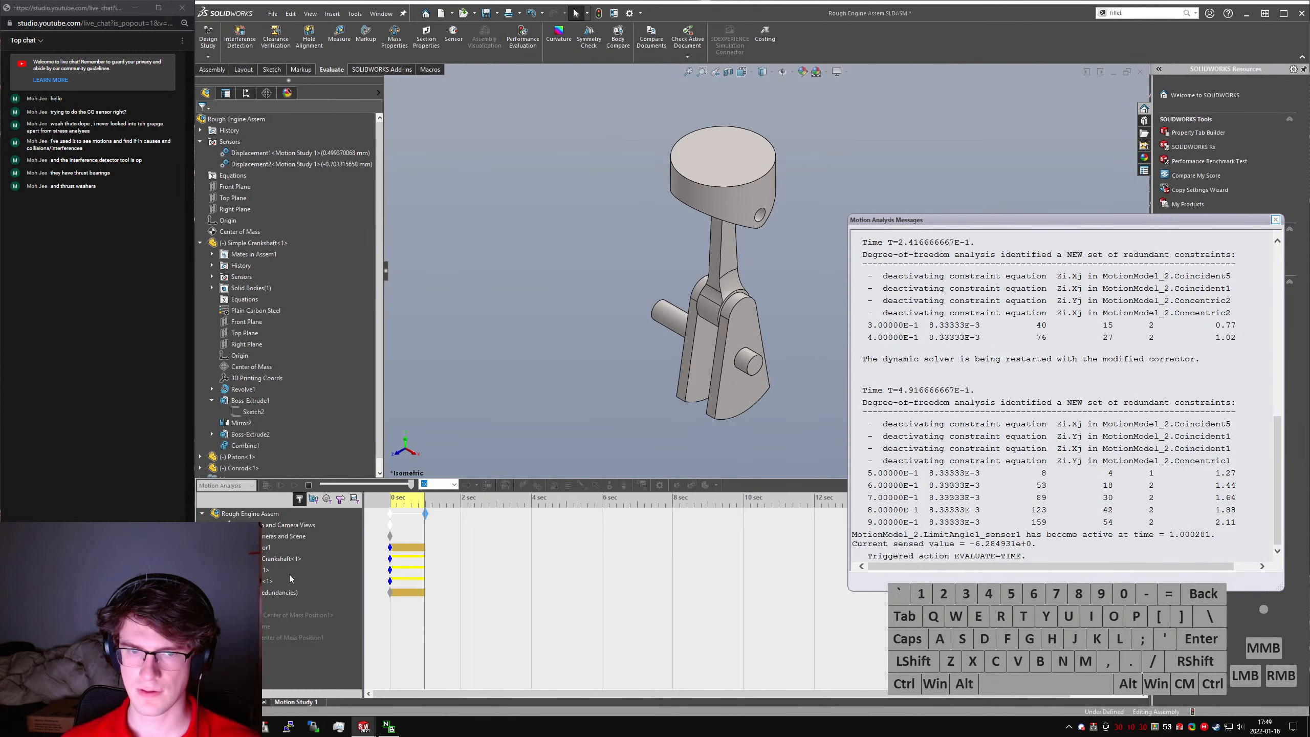
right_click(255, 614)
left_click(287, 641)
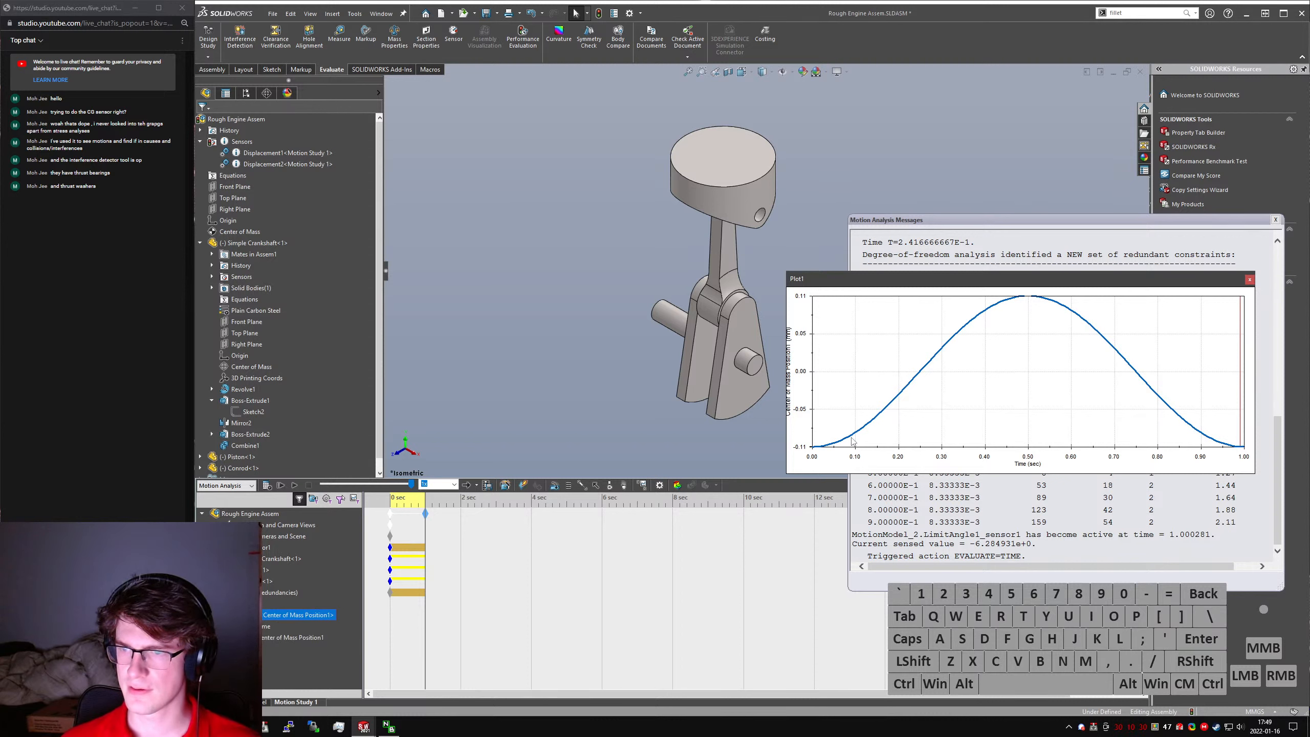
mouse_move(853, 442)
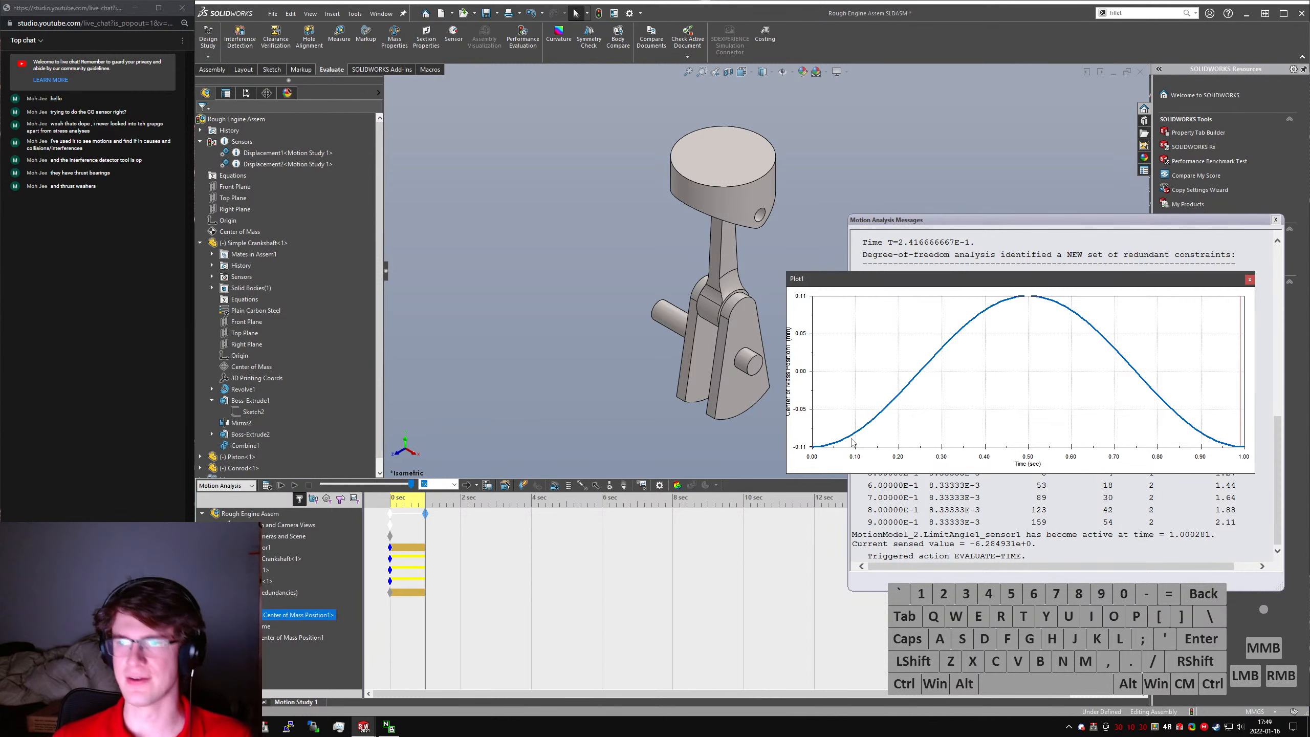
- Close the plot and the motion analysis messages, and collapse all items in the assembly's feature tree
left_click(1250, 279)
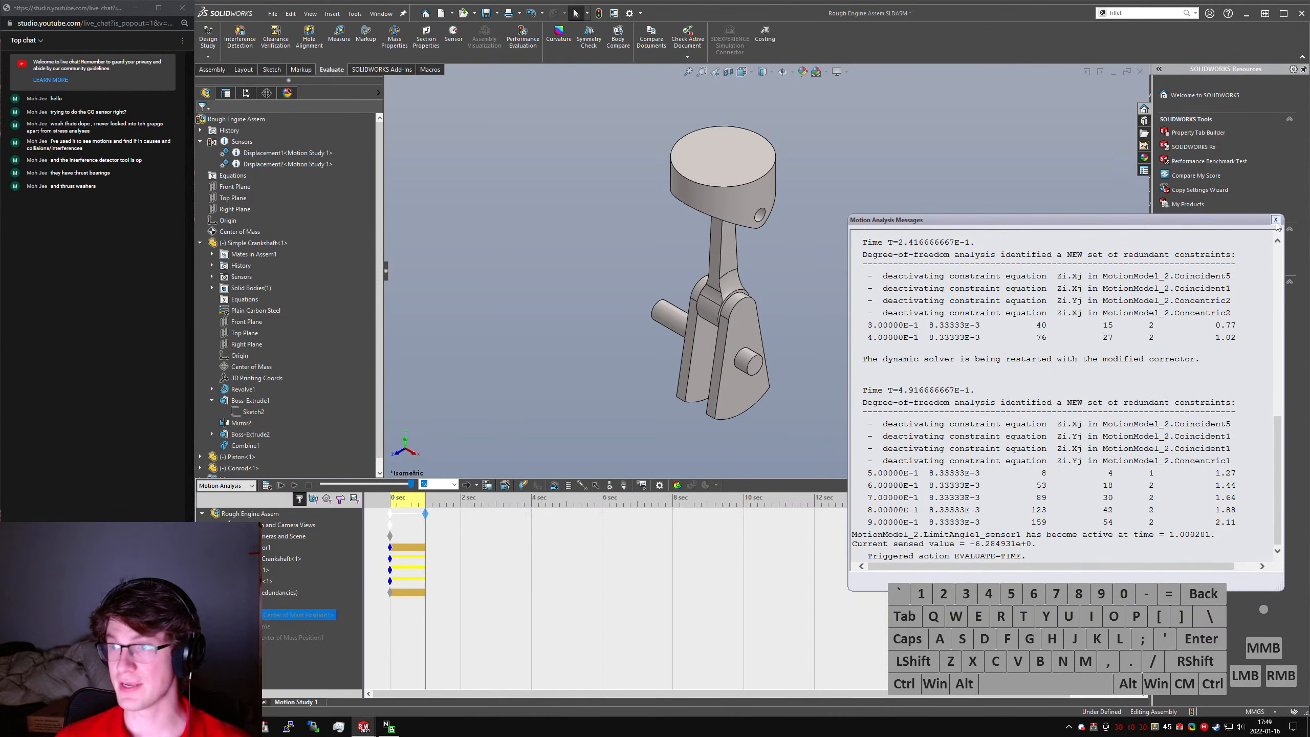
left_click(1276, 219)
left_click(247, 310)
key("shift+c")
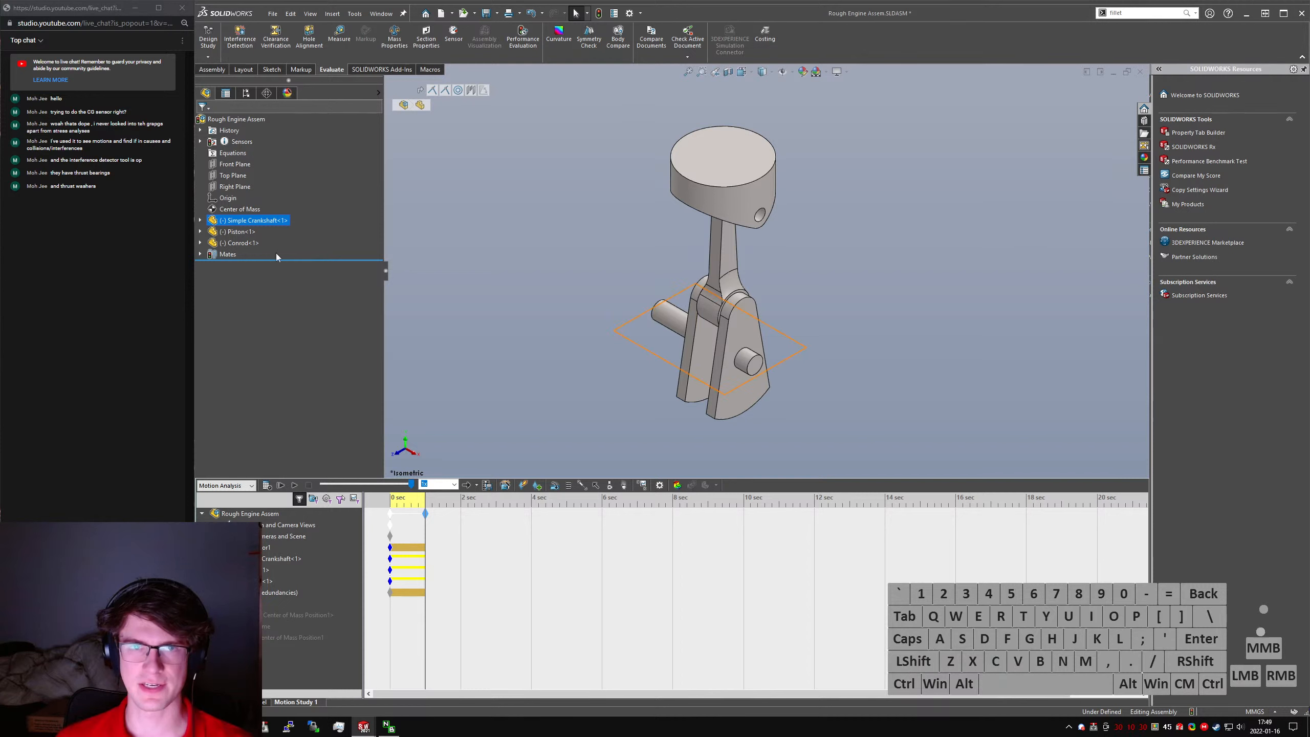
- Switch to the web browser and search for "solidworks motion plugin"
left_click(370, 72)
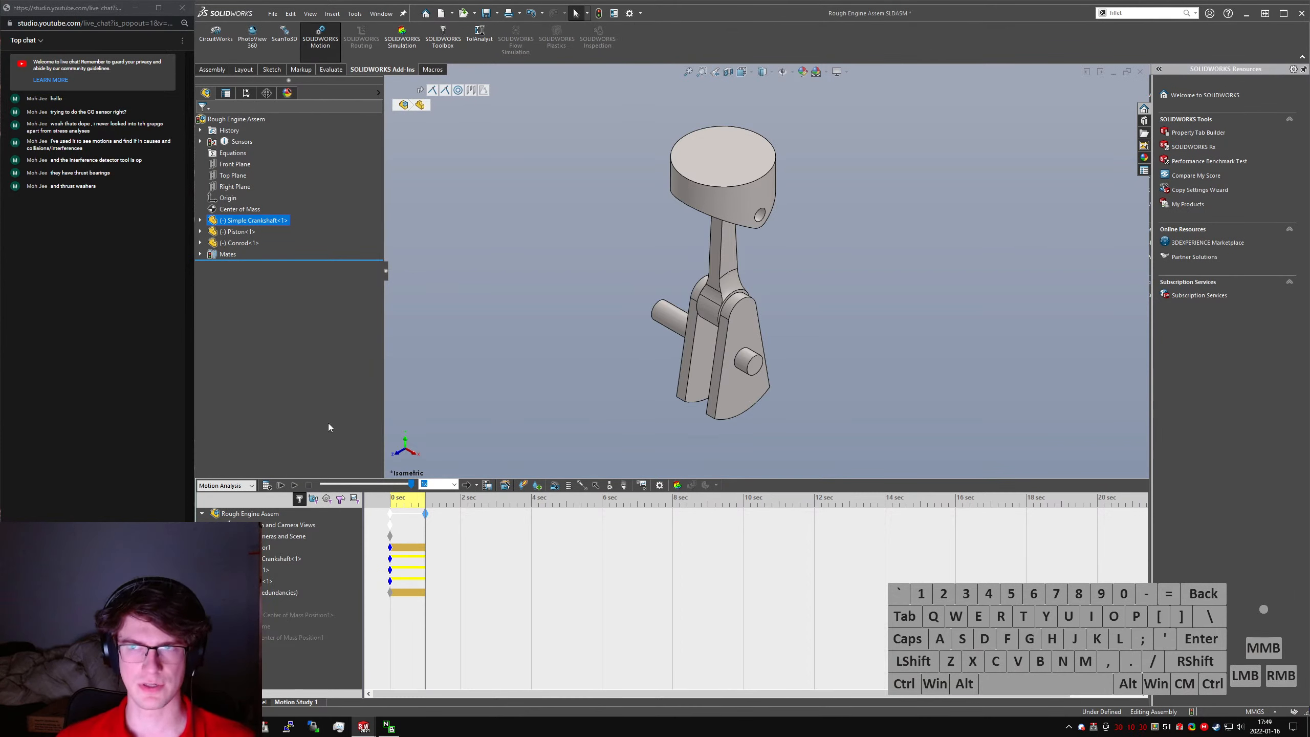
left_click_drag(705, 1, 611, 136)
left_click(738, 357)
key("alt+d")
type("solidworks motion")
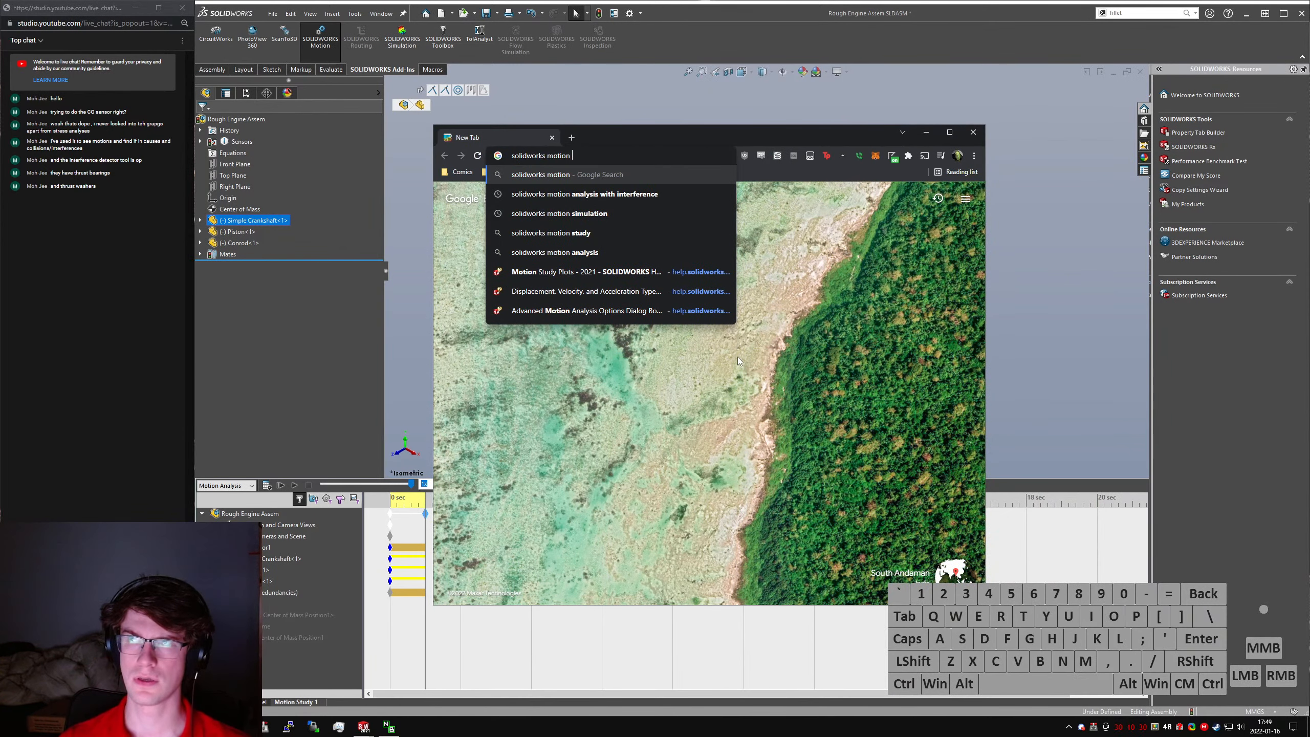
type(" plugin")
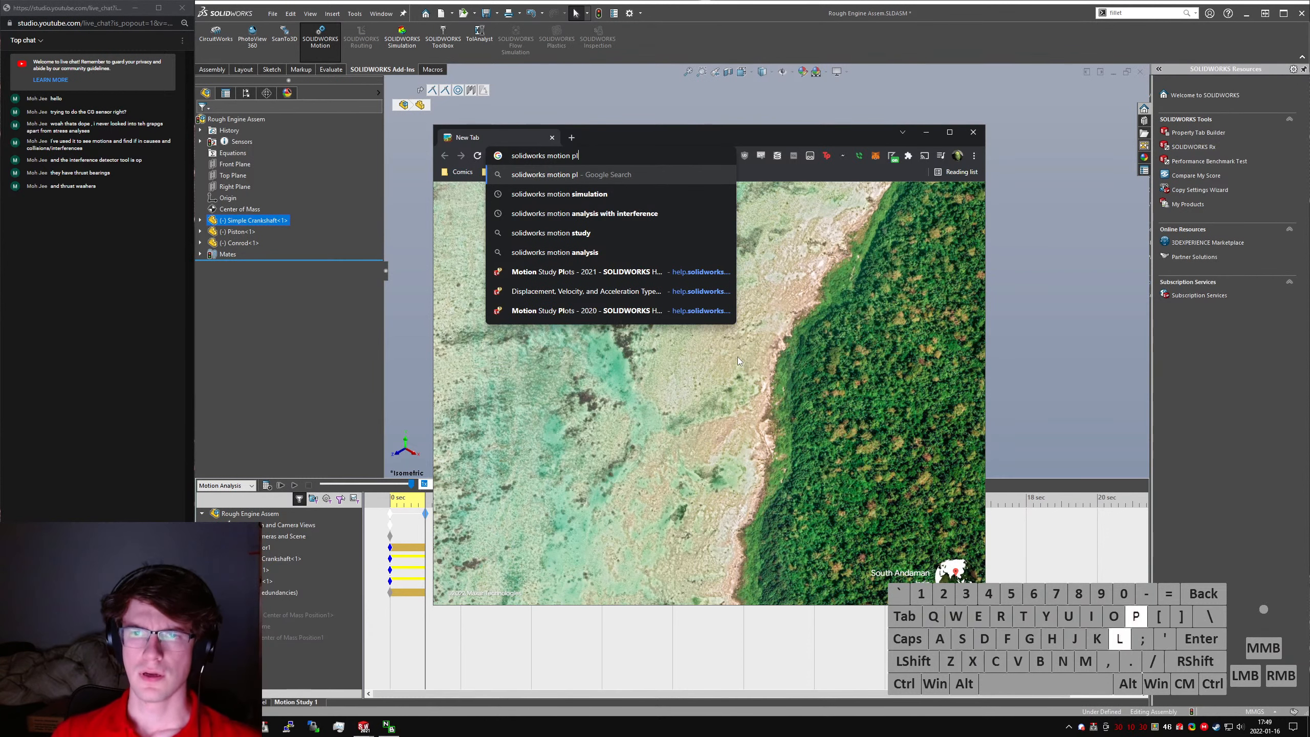
key("Return")
- Refine the web search to "solidworks premium motion plugin"
left_click(635, 208)
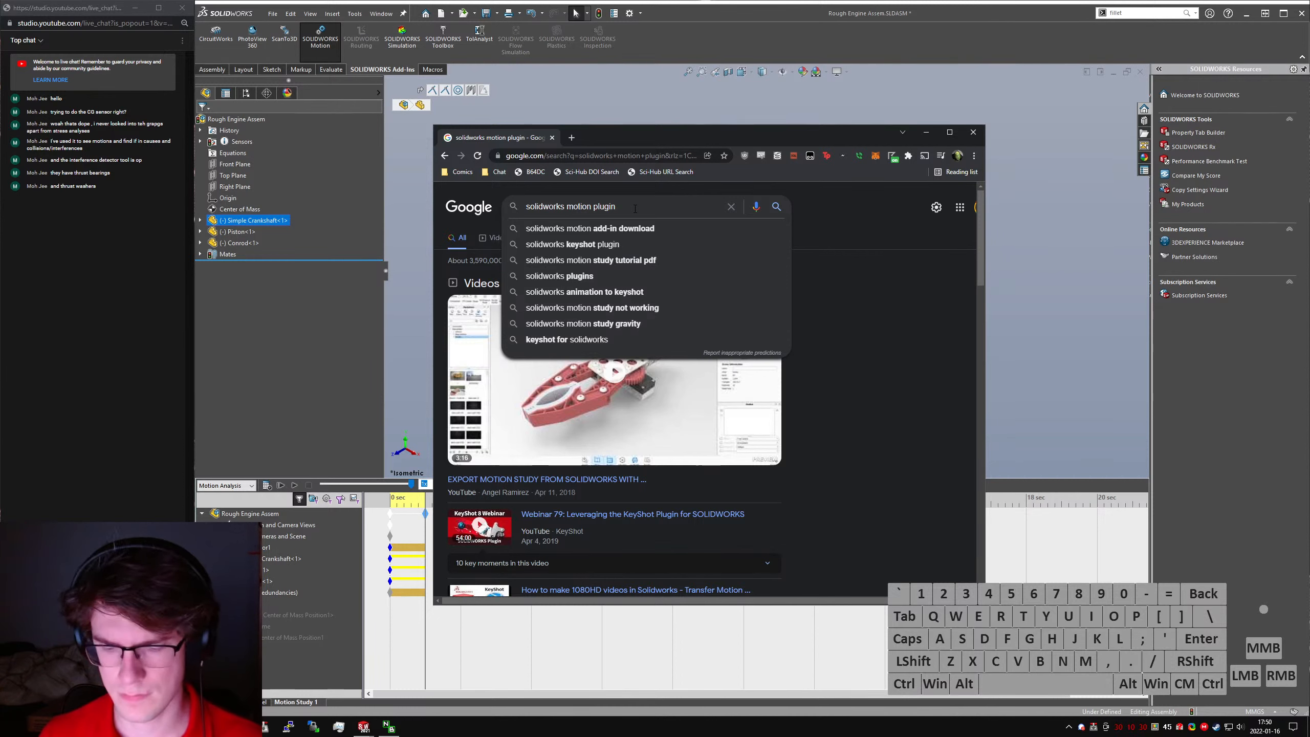
type("premium")
key("Return")
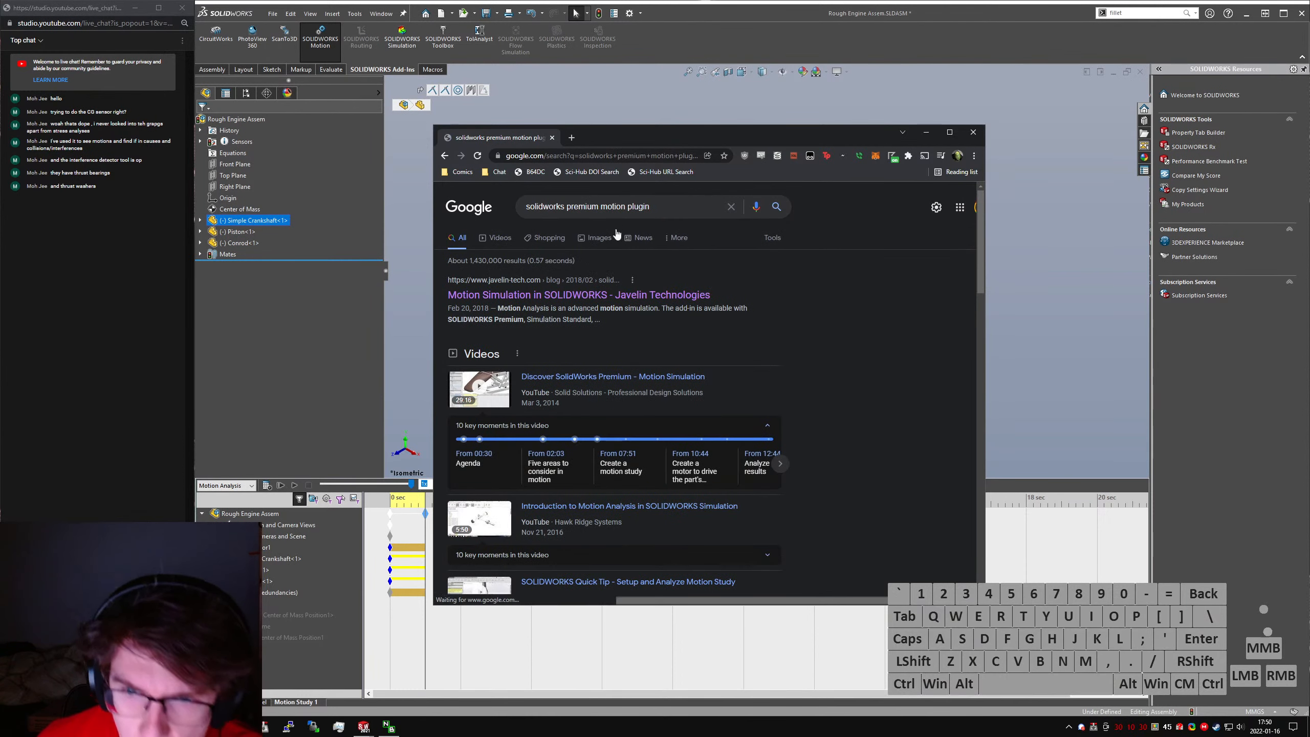
- Read through the Javelin article "Motion Simulation in SOLIDWORKS", and close the browser pages
left_click(656, 293)
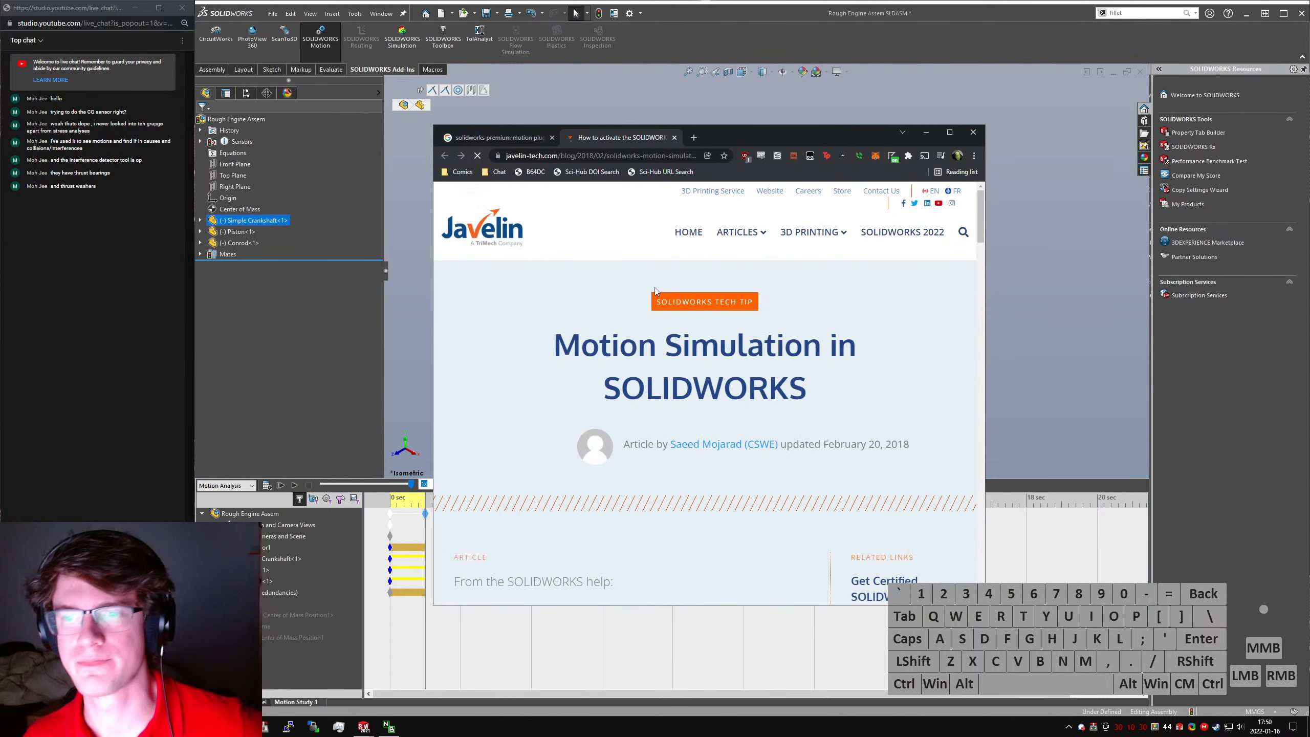
scroll(658, 330, "down", 6)
scroll(658, 346, "down", 8)
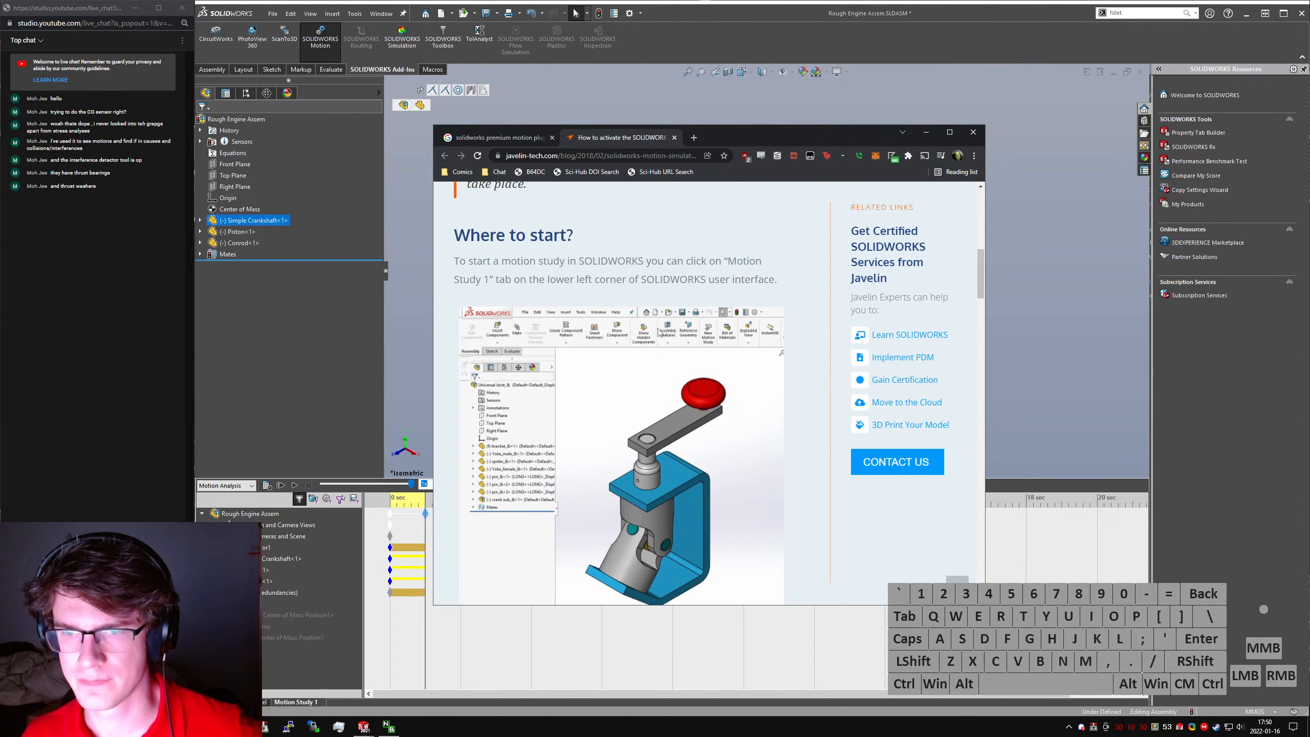
scroll(654, 325, "down", 5)
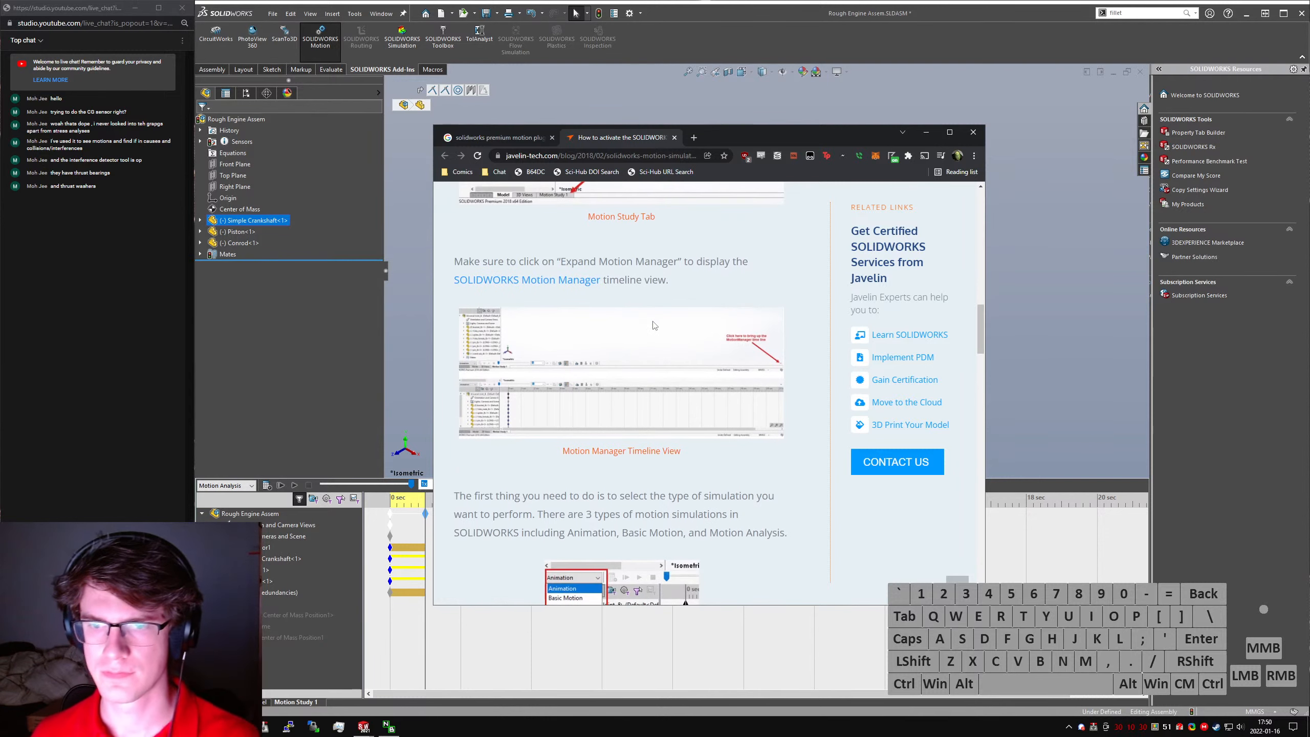
left_click(550, 138)
left_click(551, 138)
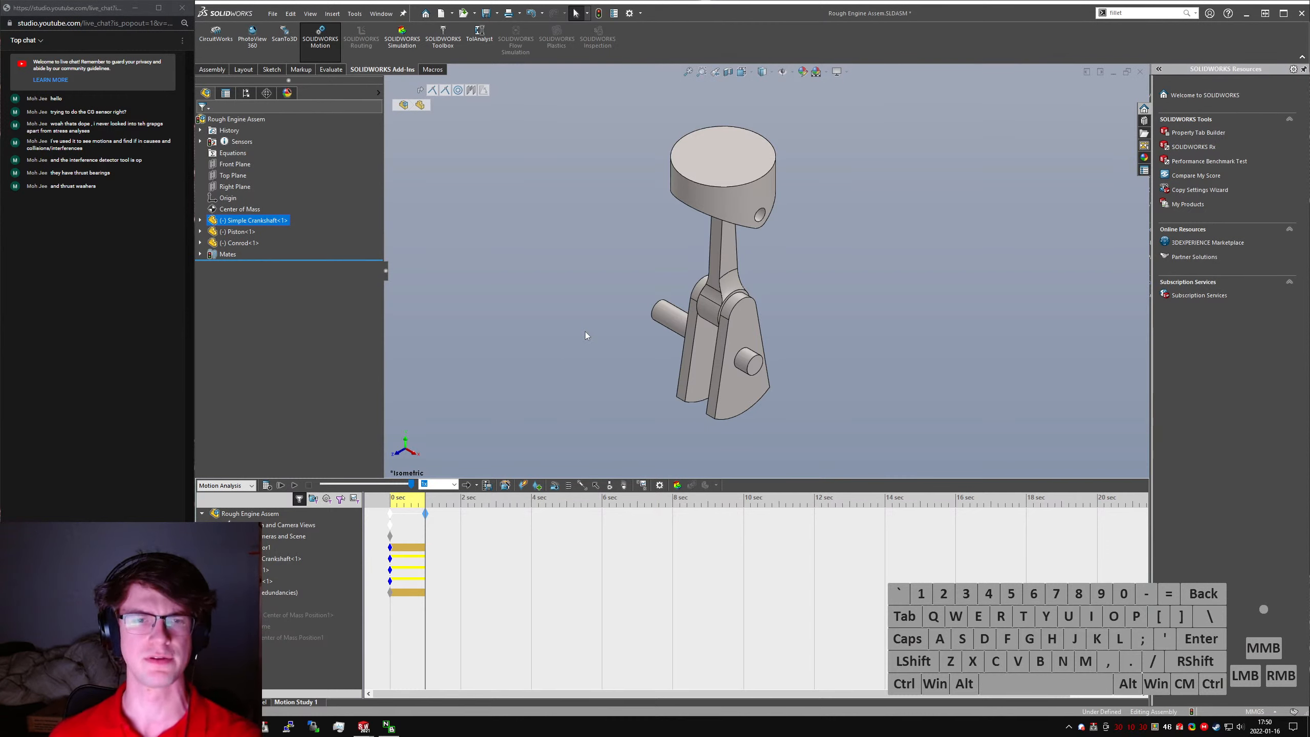
left_click(422, 456)
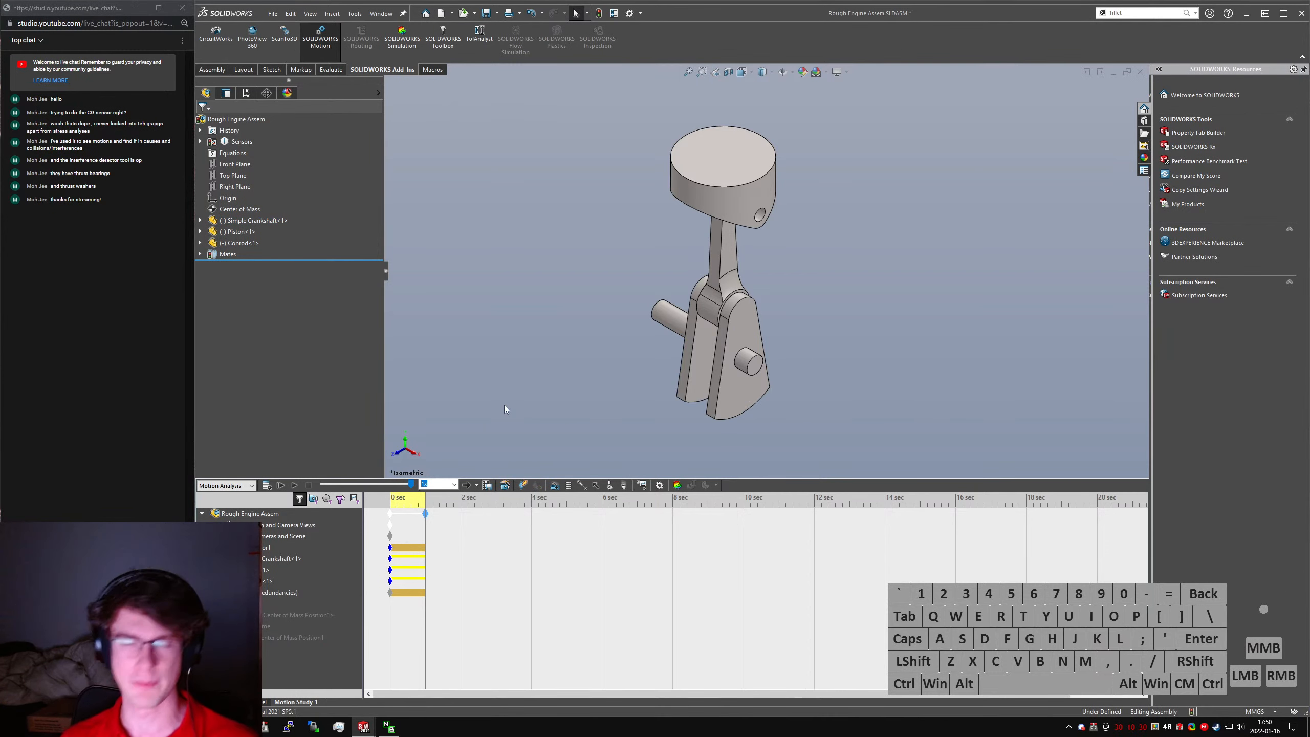
left_click(583, 341)
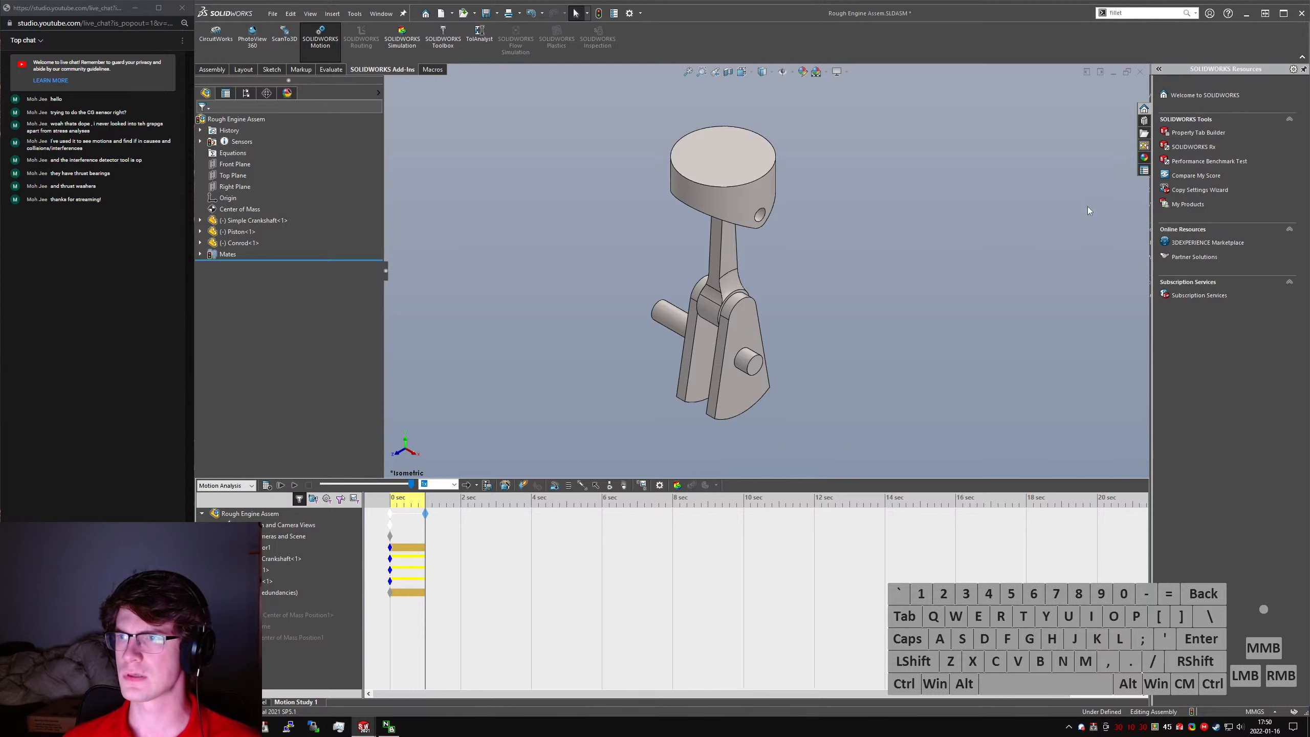
left_click(1097, 187)
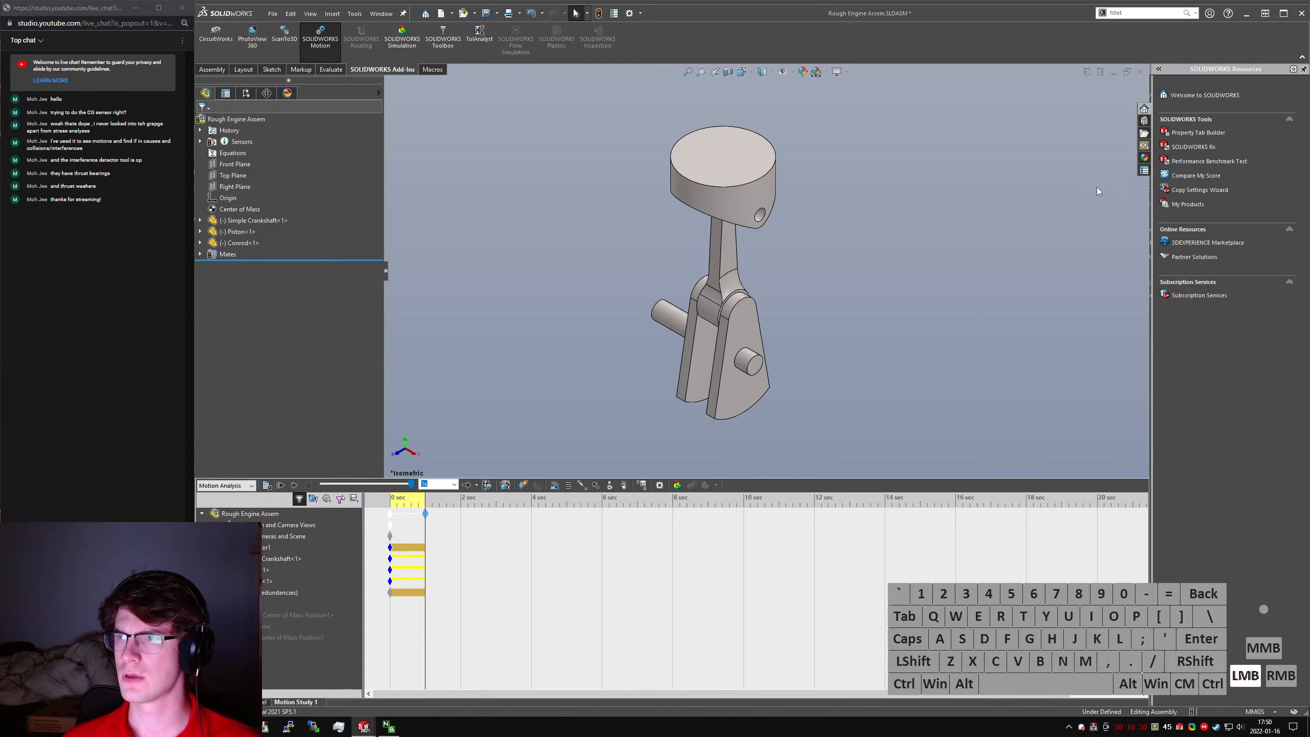
left_click(1145, 146)
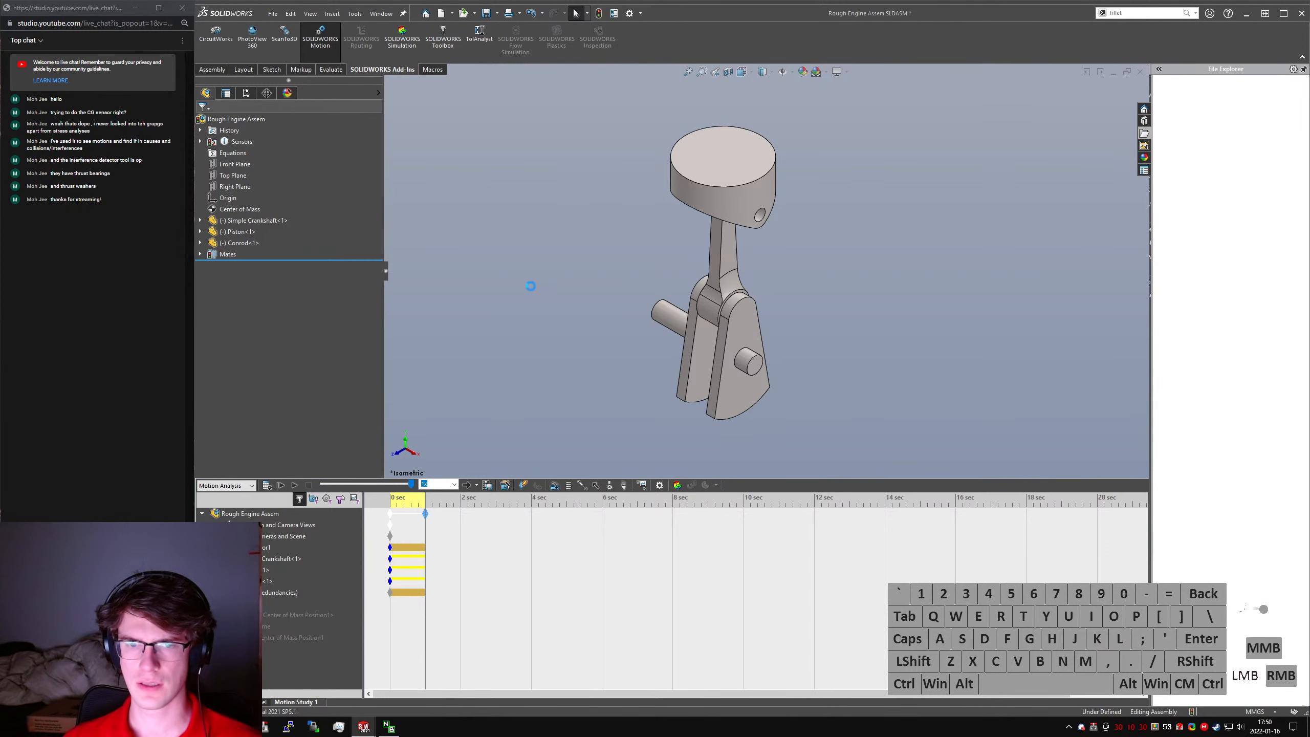
left_click(1144, 121)
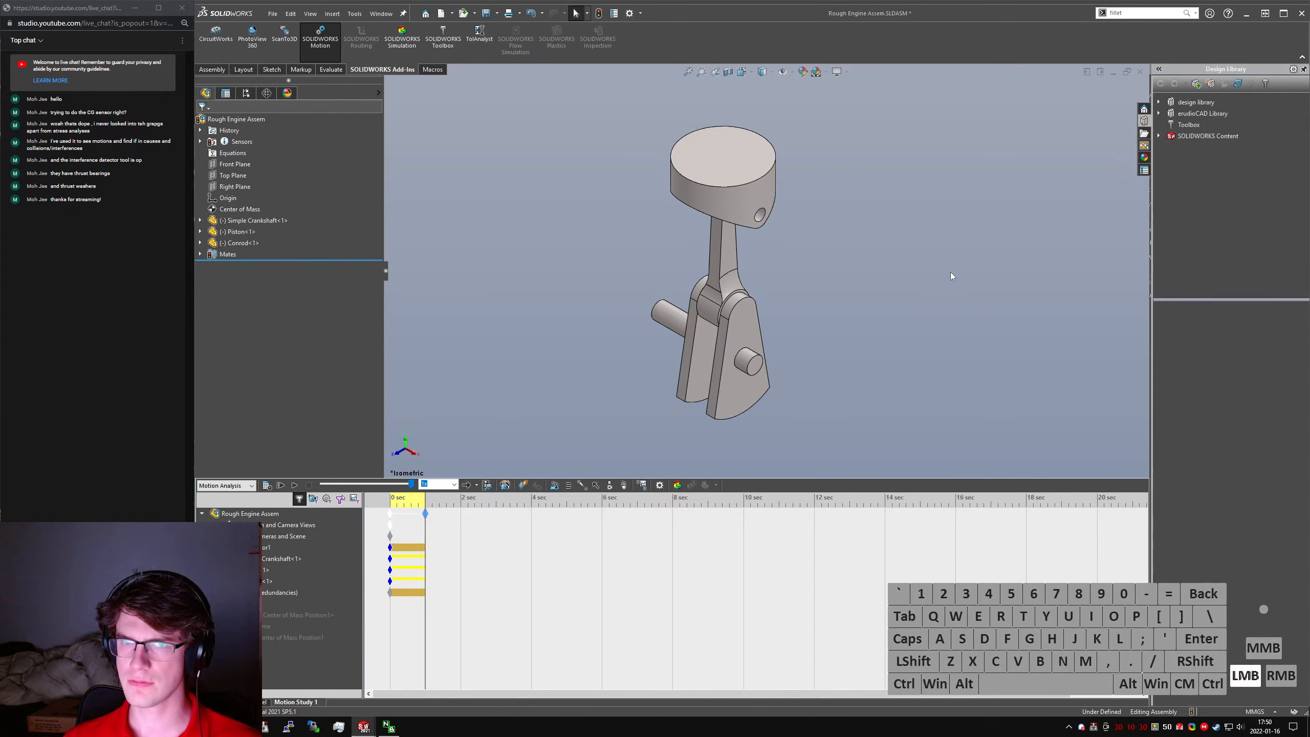
- Leave the motion study for the assembly's model view, save the assembly, and rebuild it
left_click(257, 702)
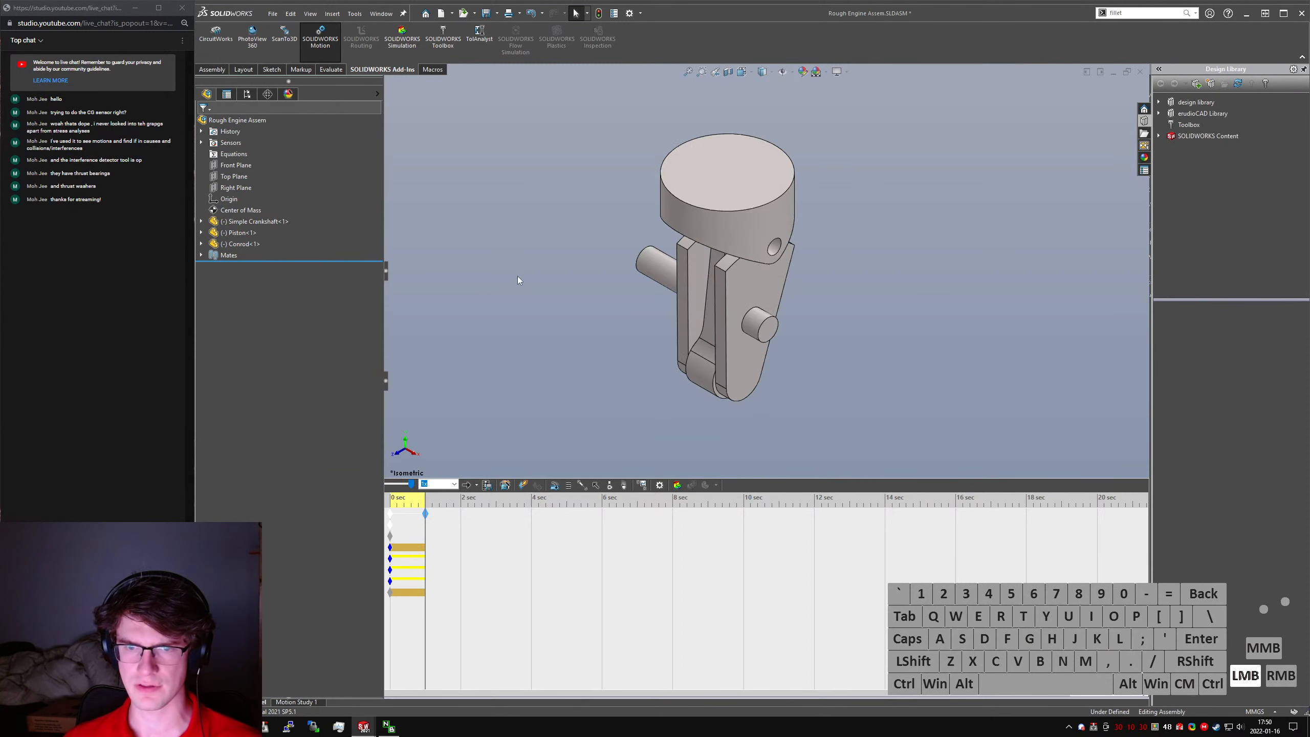
left_click(530, 268)
key("ctrl+s")
key("ctrl+q")
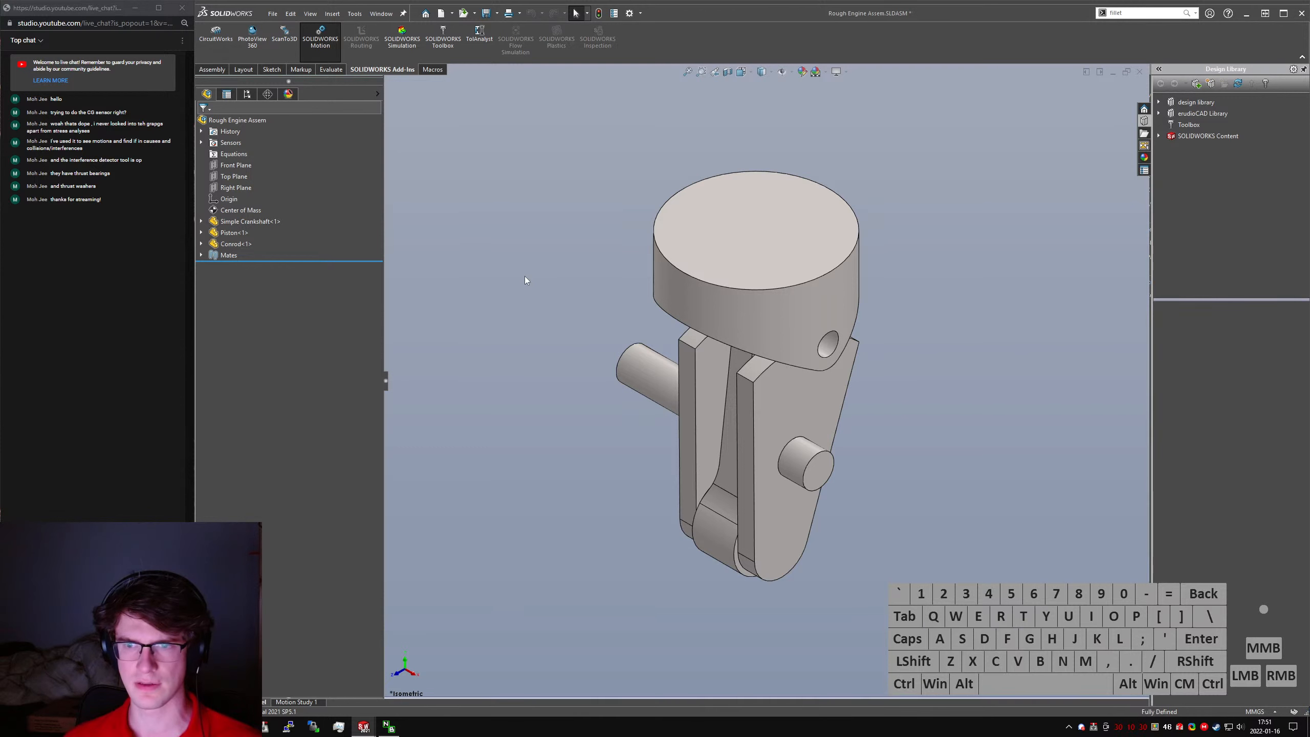
- Edit the LimitAngle1 mate between the crankshaft and the assembly's Front Plane, setting its angle to 0°
left_click(201, 255)
left_click(258, 346)
right_click(271, 346)
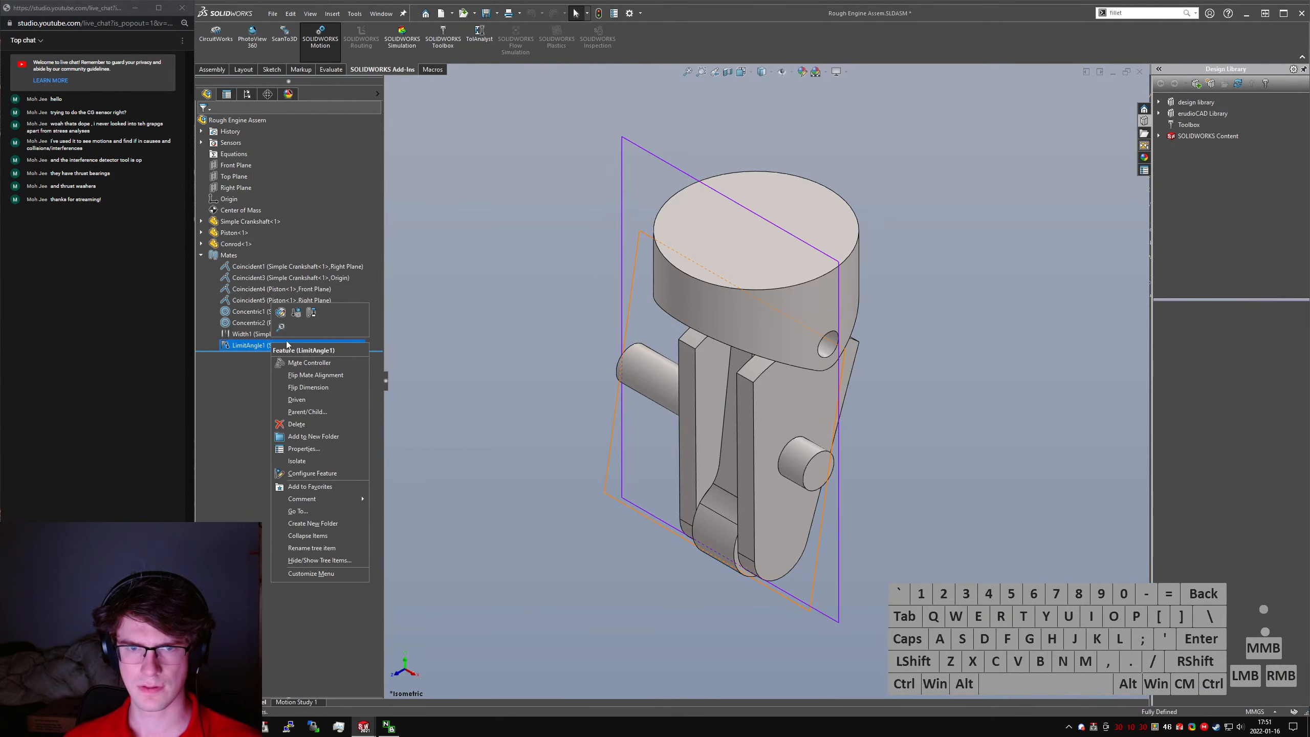
left_click(281, 314)
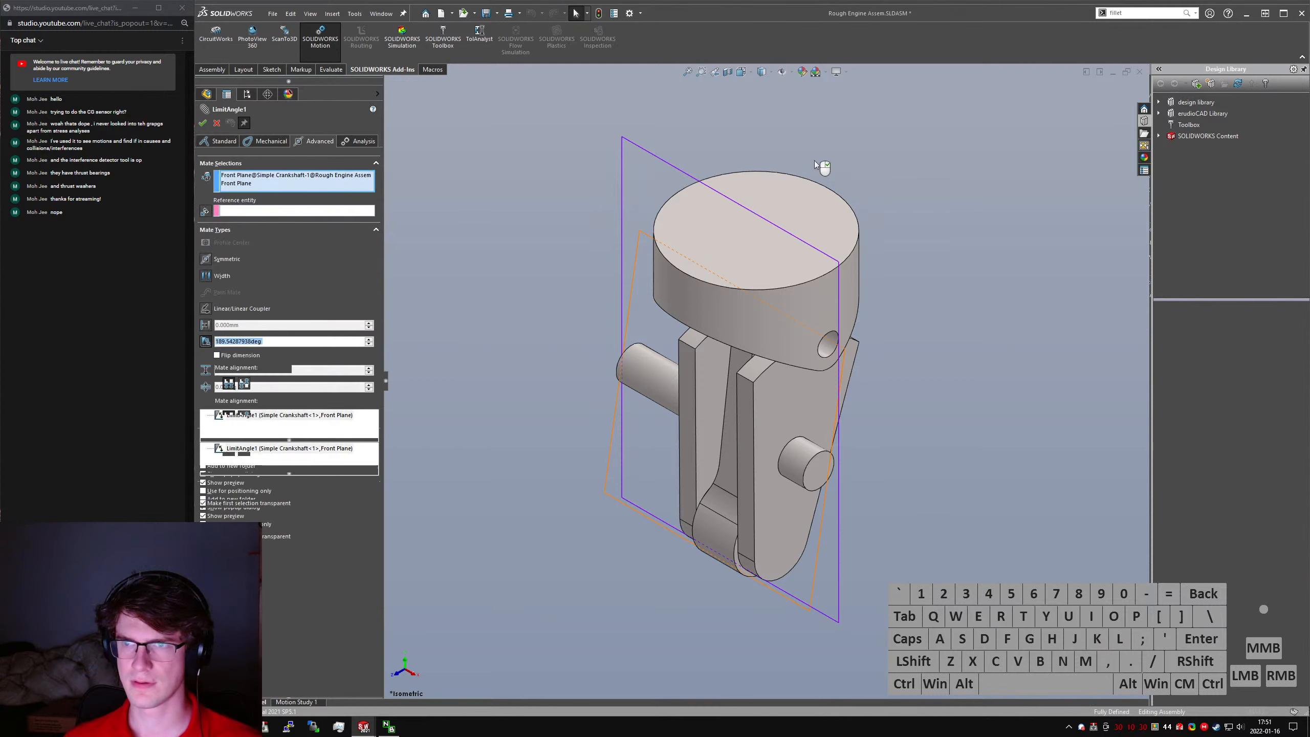
double_click(269, 340)
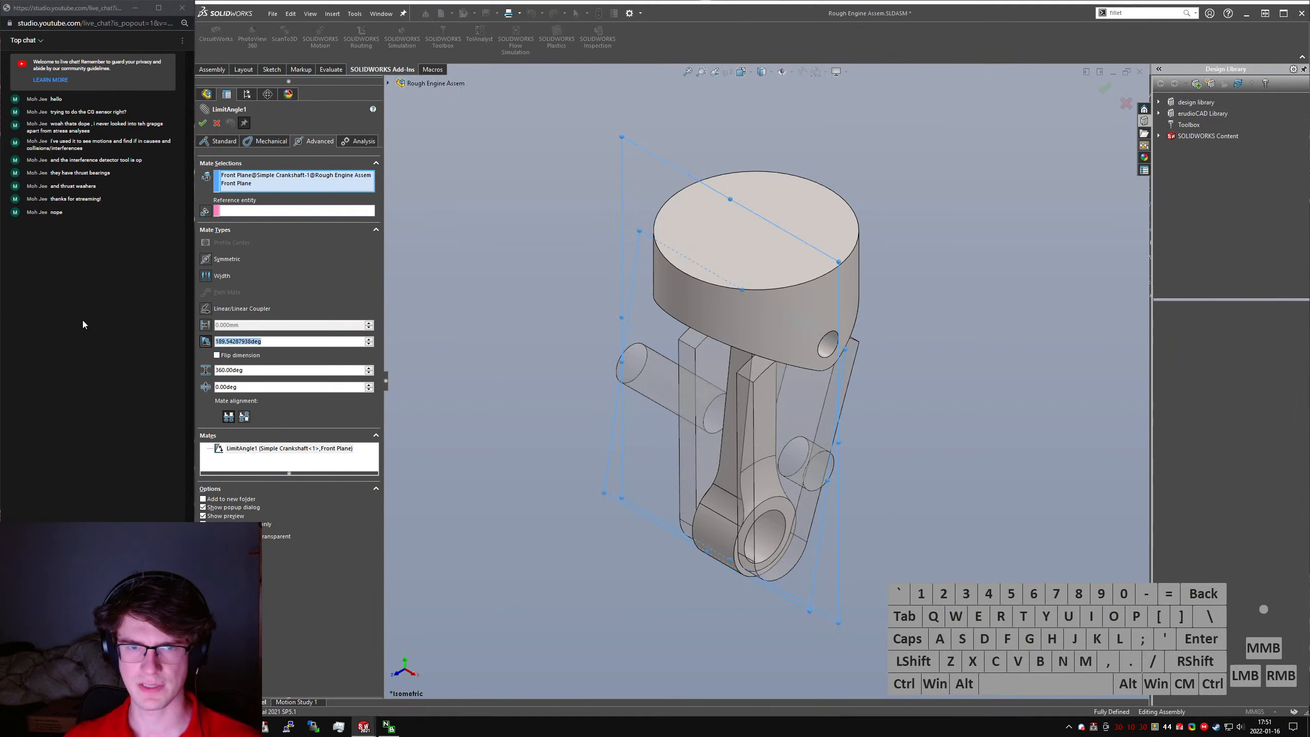
type("0.00deg")
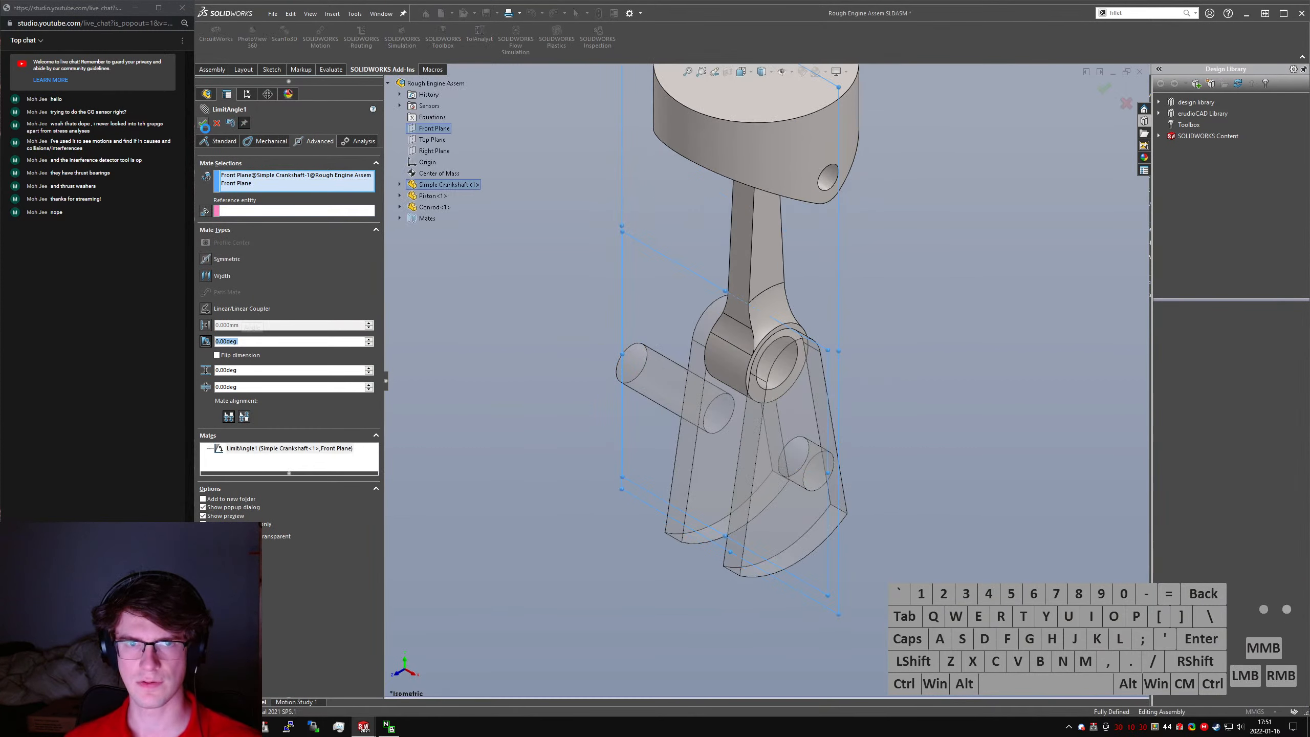
left_click(203, 123)
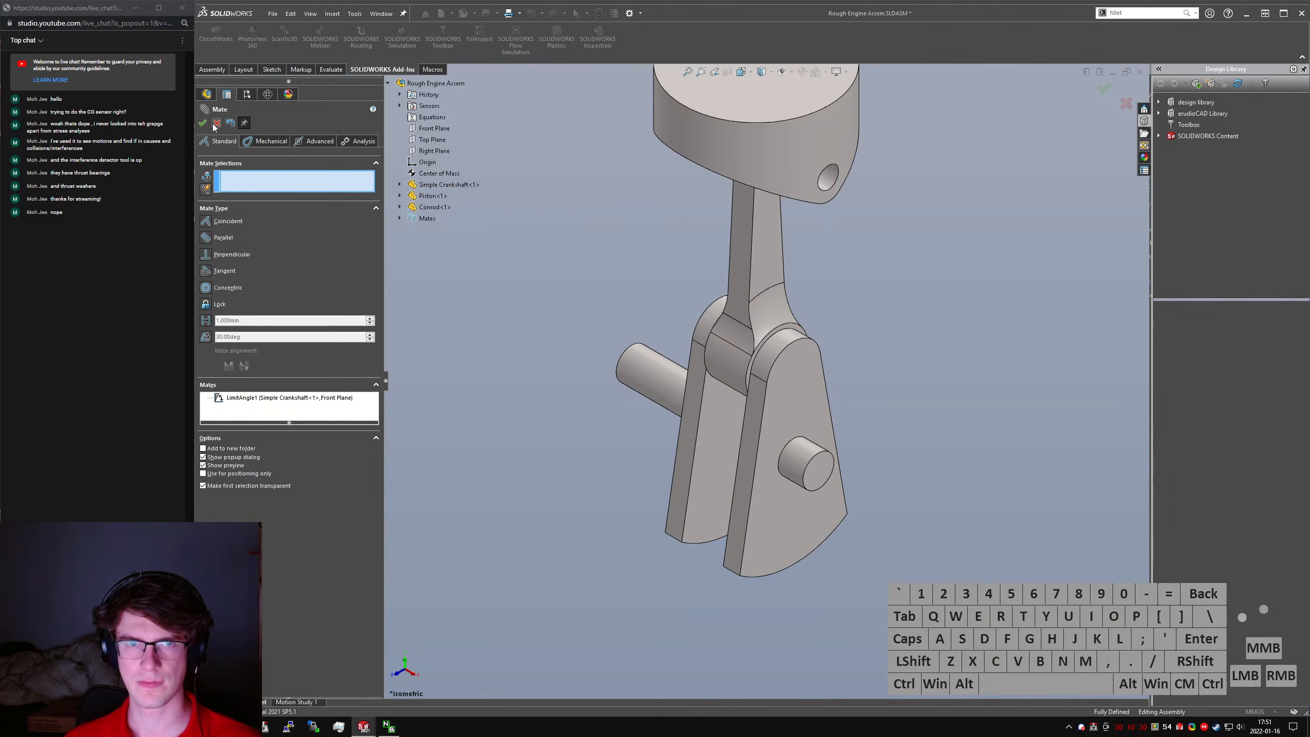
left_click(217, 125)
- Show the engine assembly in isometric view, save it, and close it
left_click(526, 316)
key("ctrl+7")
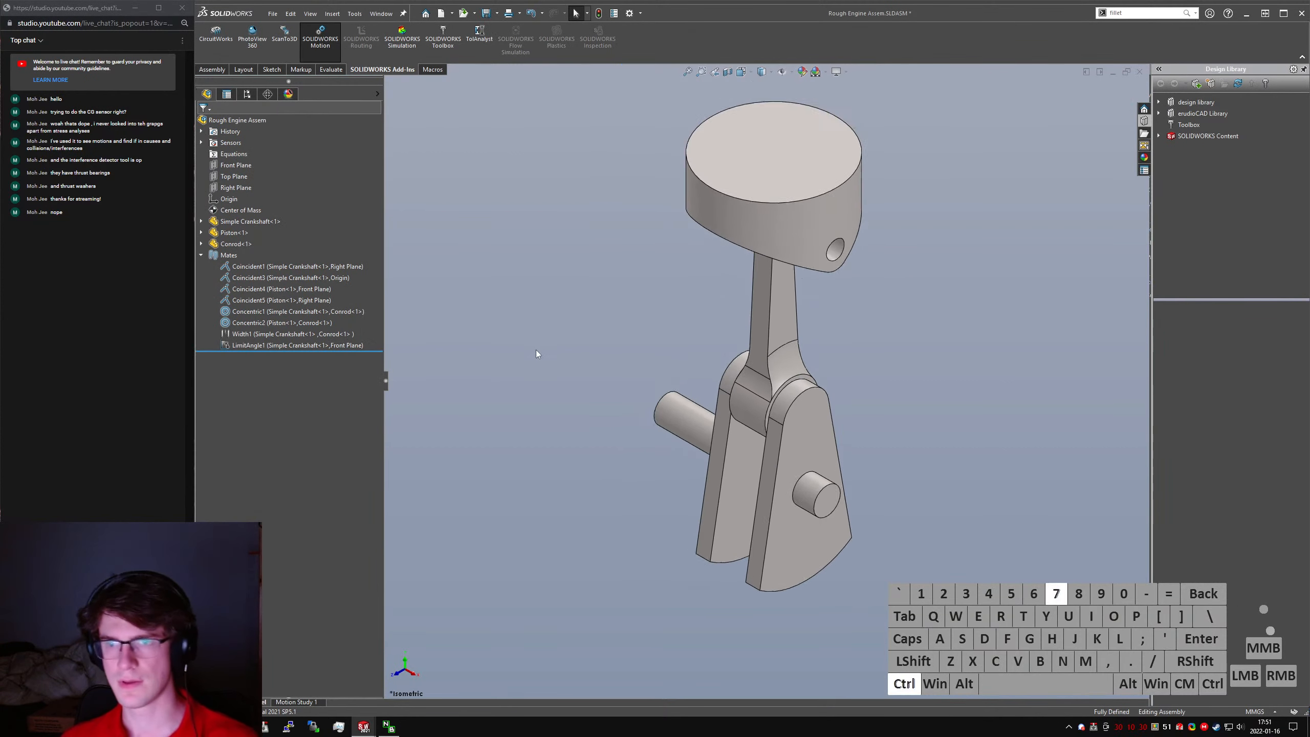
left_click(549, 319)
key("ctrl+s")
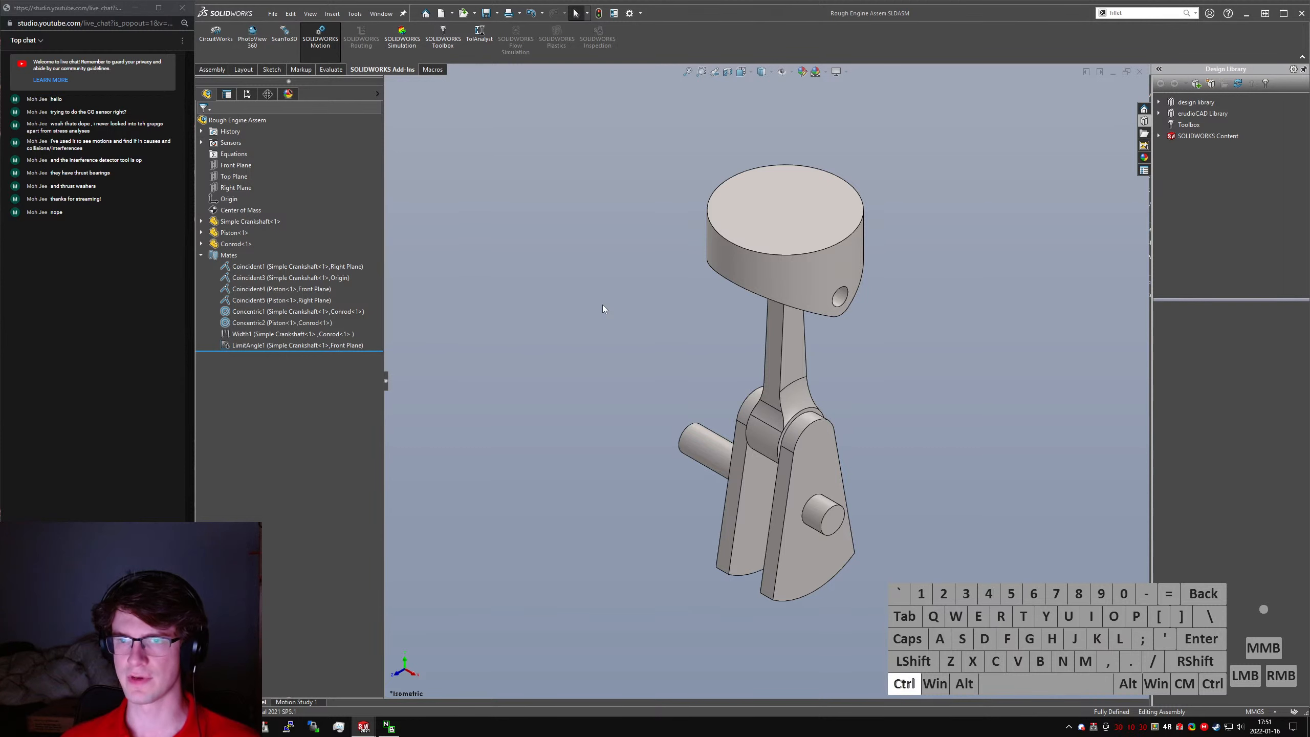
key("ctrl+w")
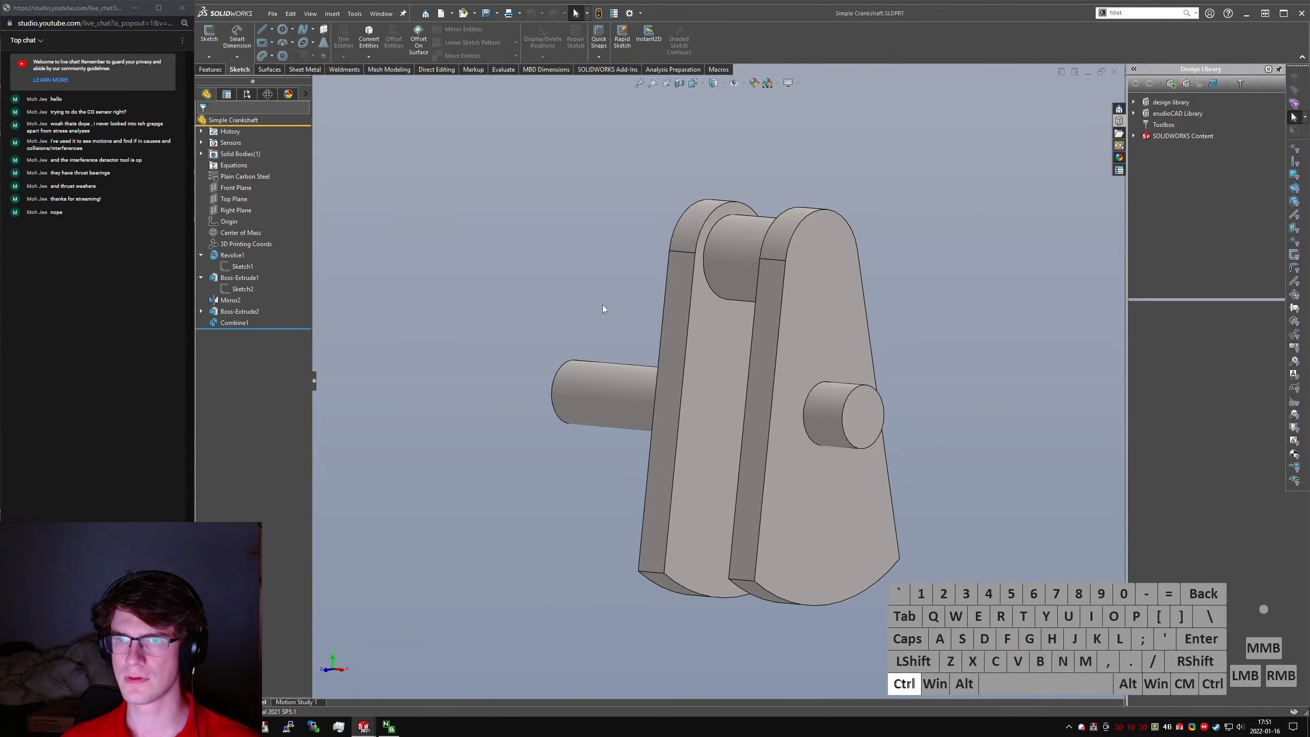
- Show the Simple Crankshaft part in isometric view, save it, and close it
key("ctrl+7")
left_click(541, 256)
key("ctrl+s")
key("ctrl+w")
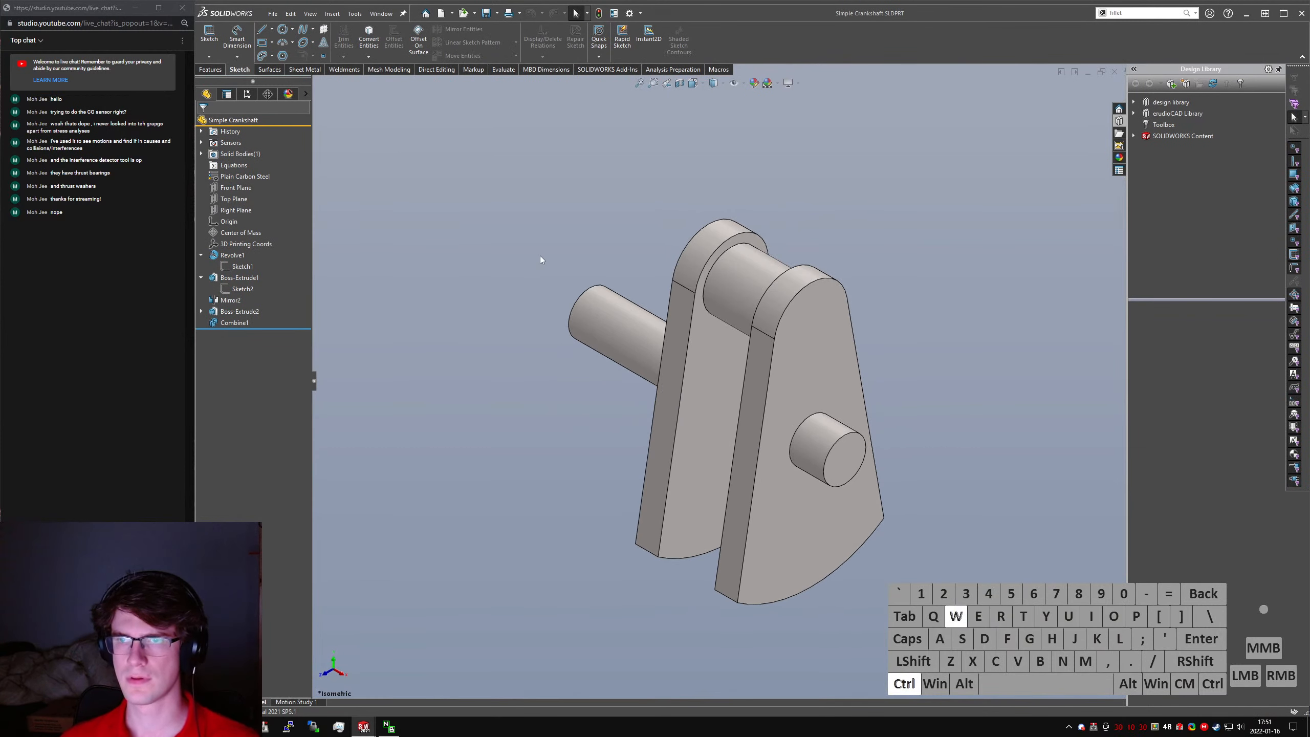
- Save and close the Conrod and Piston parts, each shown in isometric view
key("ctrl+7")
key("ctrl+s")
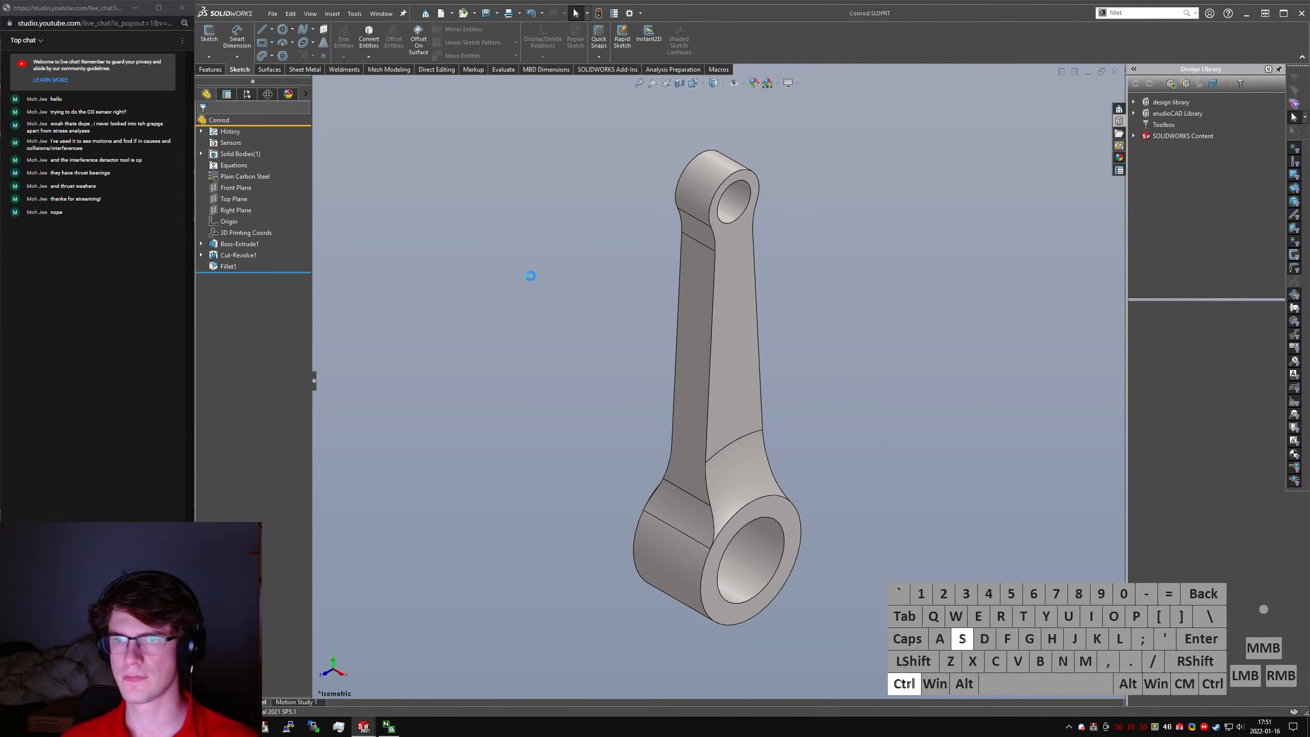
key("ctrl+w")
key("ctrl+7")
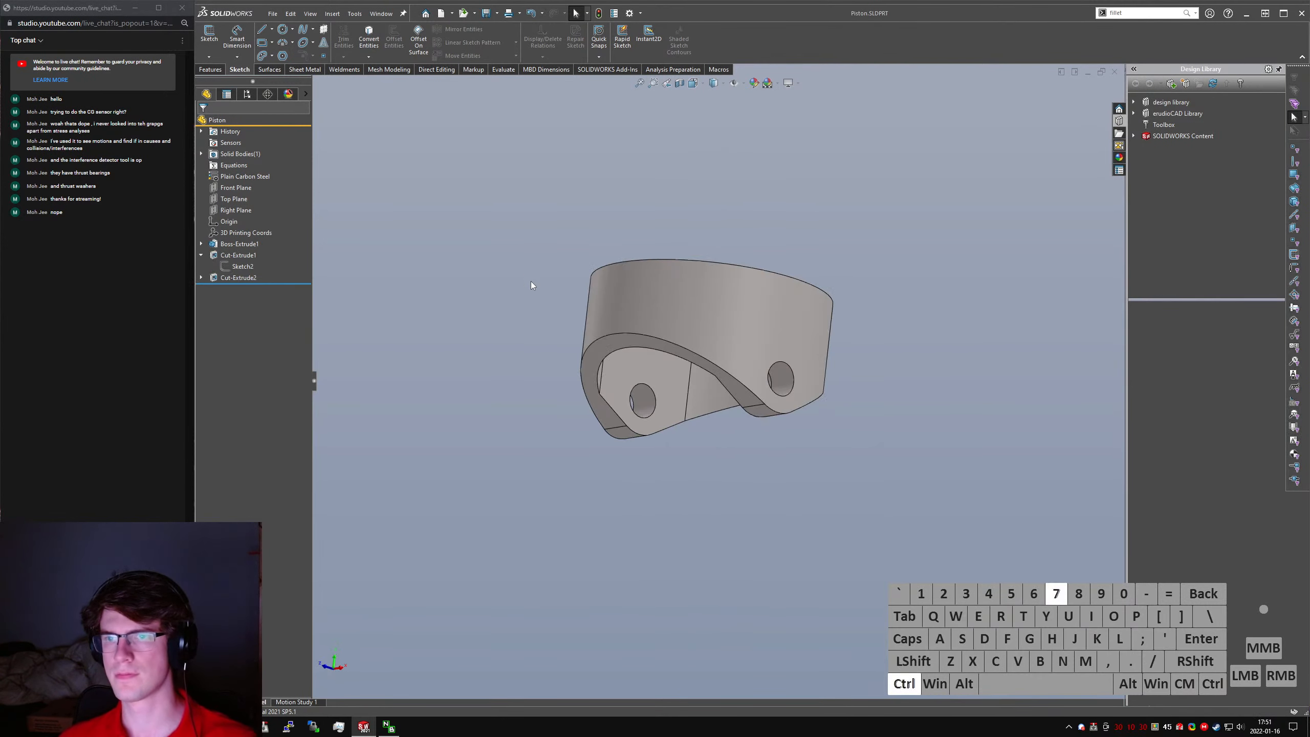
left_click(436, 234)
key("ctrl+s")
key("ctrl+w")
left_click(455, 239)
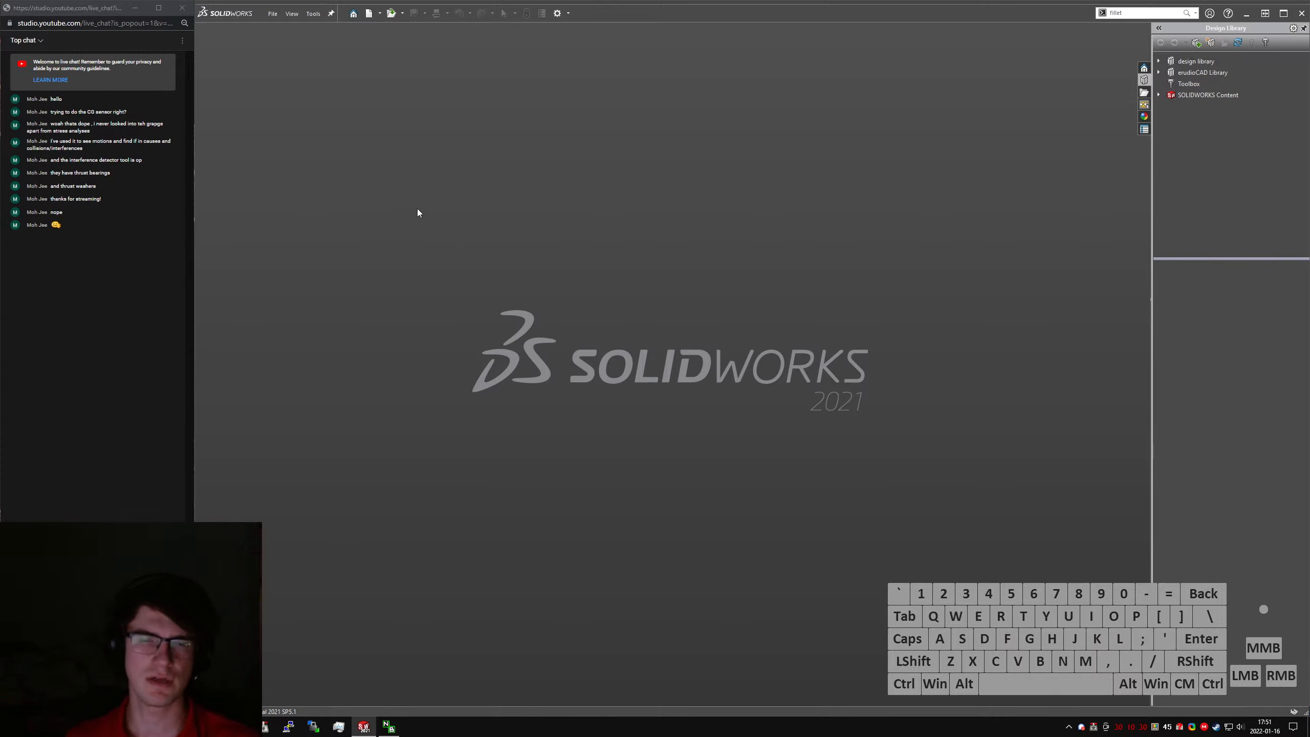
- Post the message "Thanks for coming!" in the YouTube live chat
left_click(82, 689)
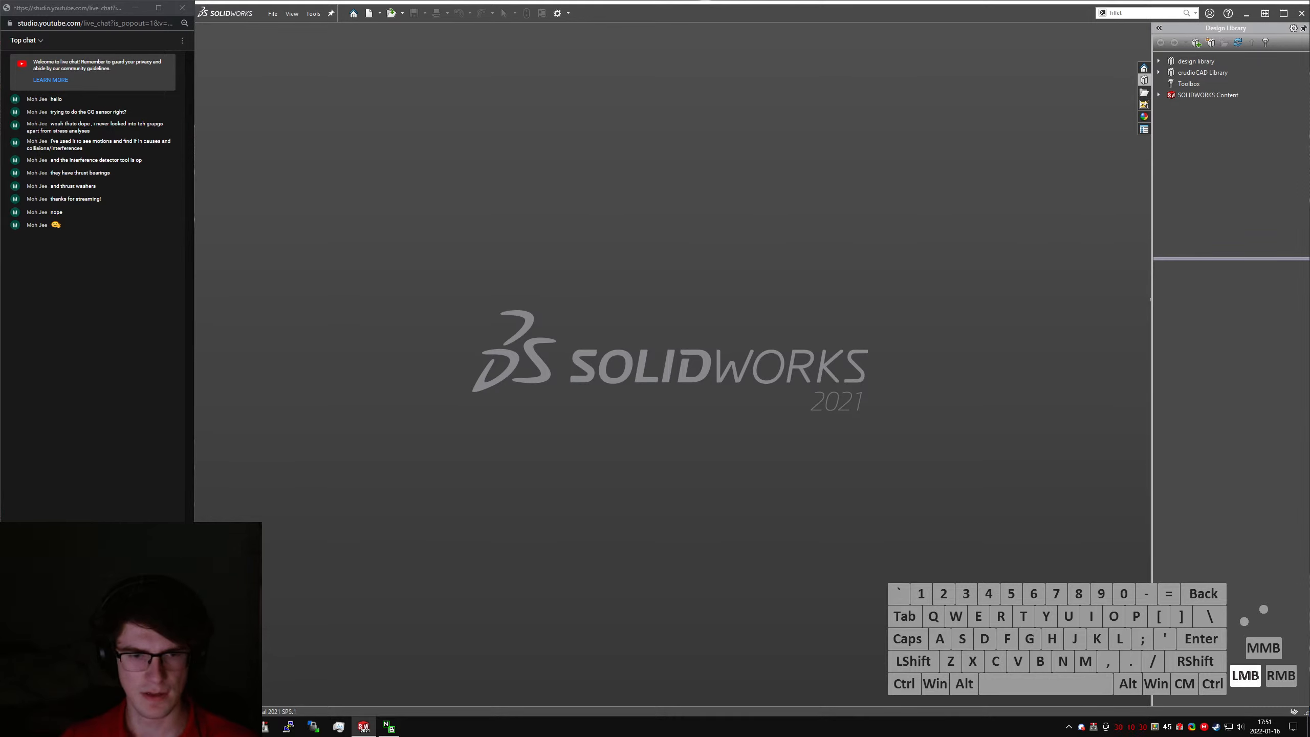
type("Thanks for com")
key("BackSpace")
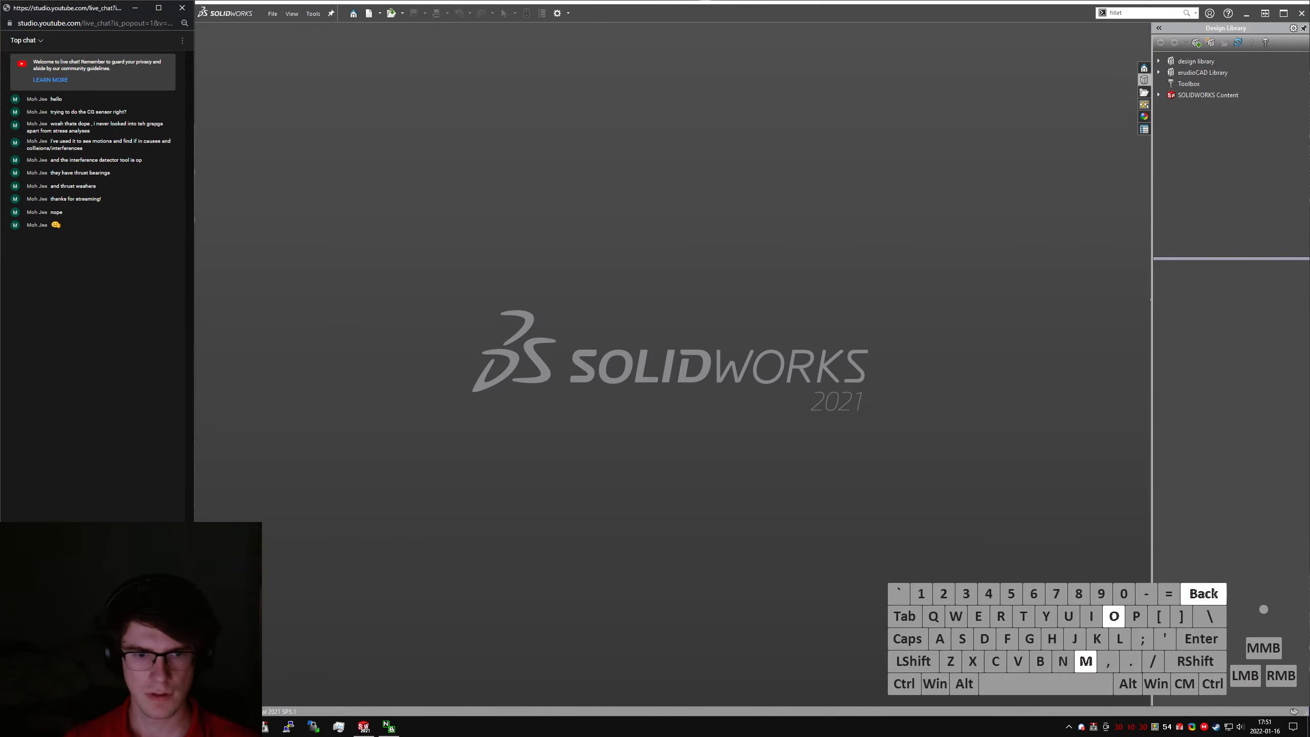
type("ing!")
key("Return")
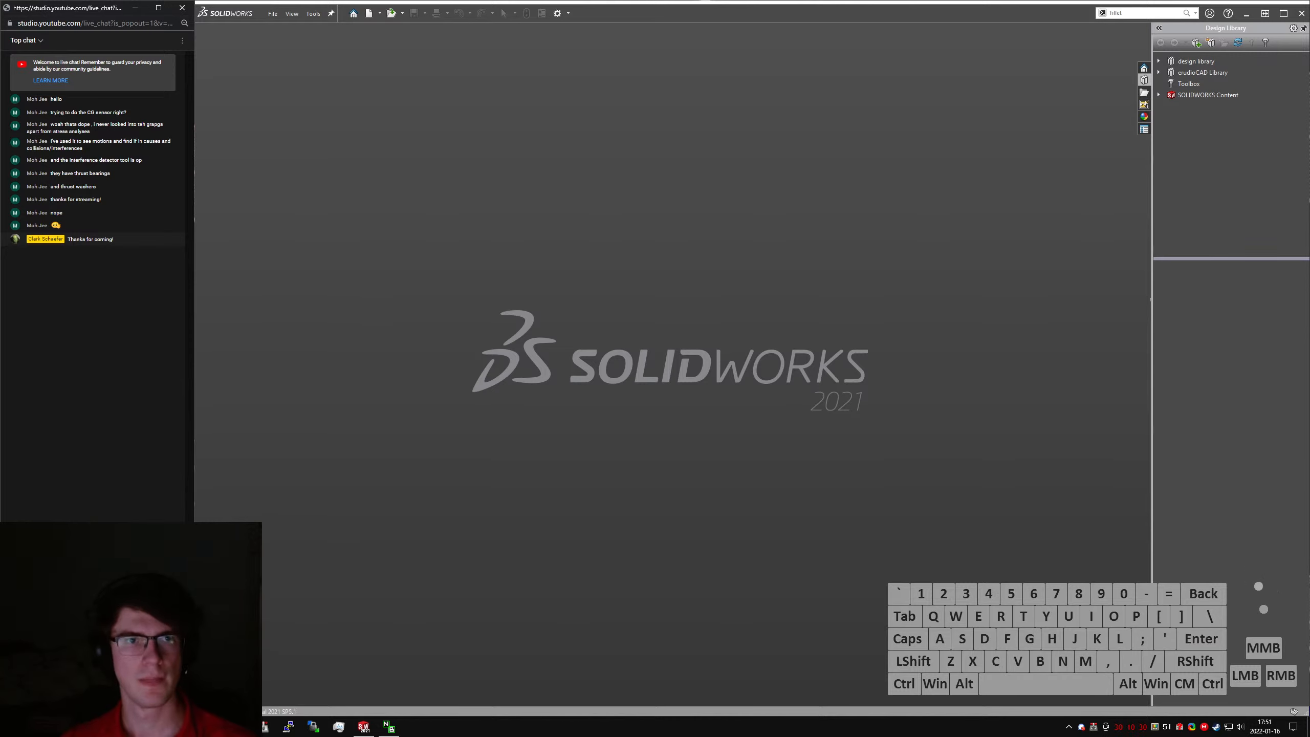